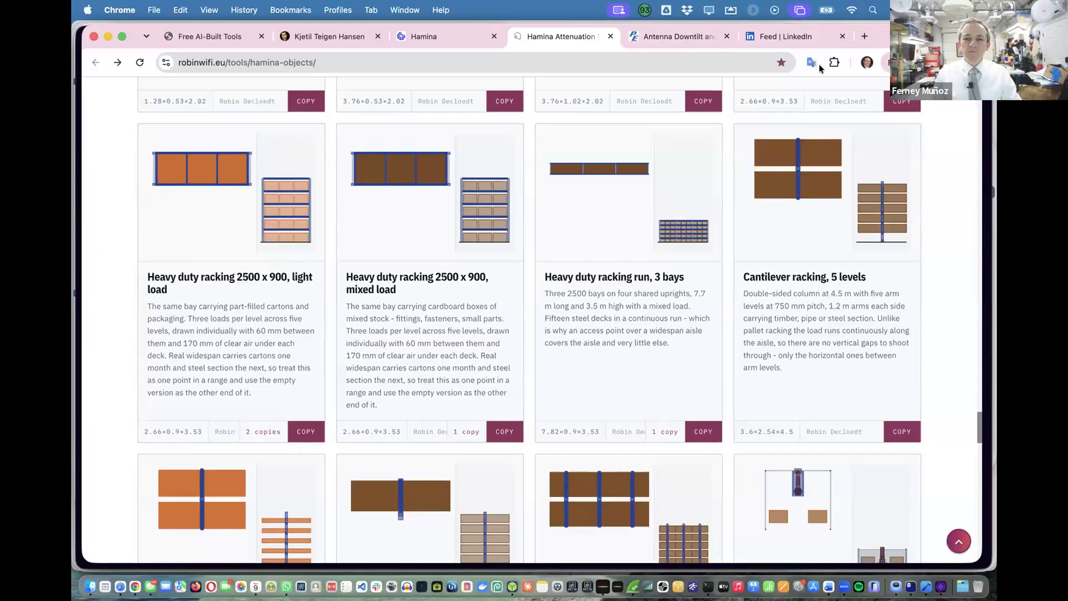
# Examine the Heavy duty racking 2500 x 900, mixed load object, then look through the other warehouse objects in the library.
pyautogui.click(400, 220)
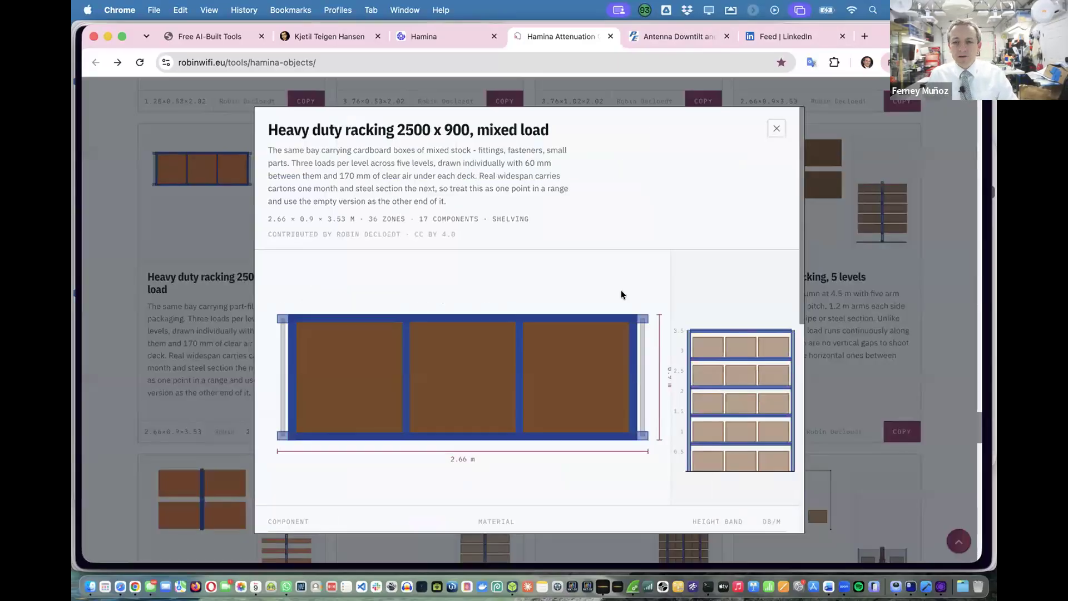
pyautogui.click(778, 129)
pyautogui.scroll(-5, 661, 243)
pyautogui.scroll(-10, 661, 243)
pyautogui.scroll(9, 660, 246)
pyautogui.scroll(15, 662, 247)
pyautogui.scroll(15, 662, 247)
pyautogui.scroll(-10, 662, 246)
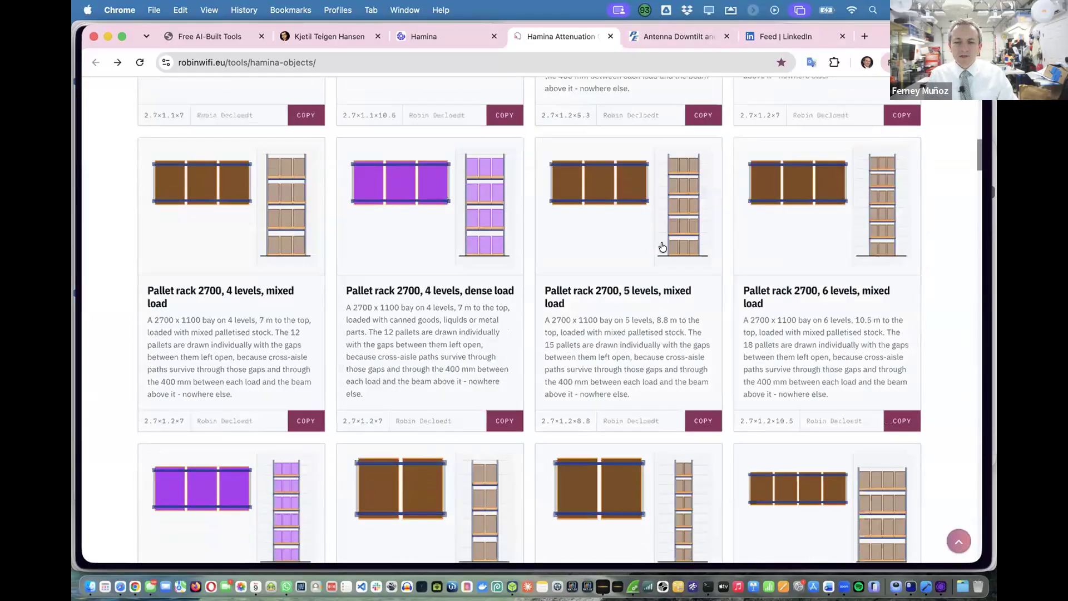
pyautogui.scroll(-1, 662, 247)
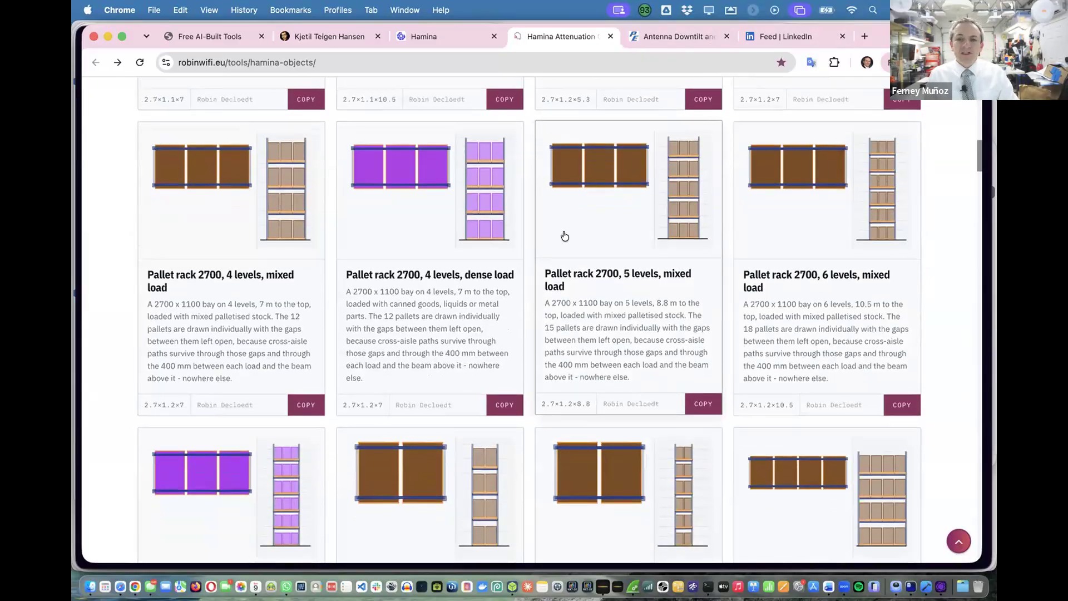
pyautogui.scroll(-5, 564, 236)
pyautogui.scroll(20, 563, 235)
pyautogui.scroll(-8, 563, 231)
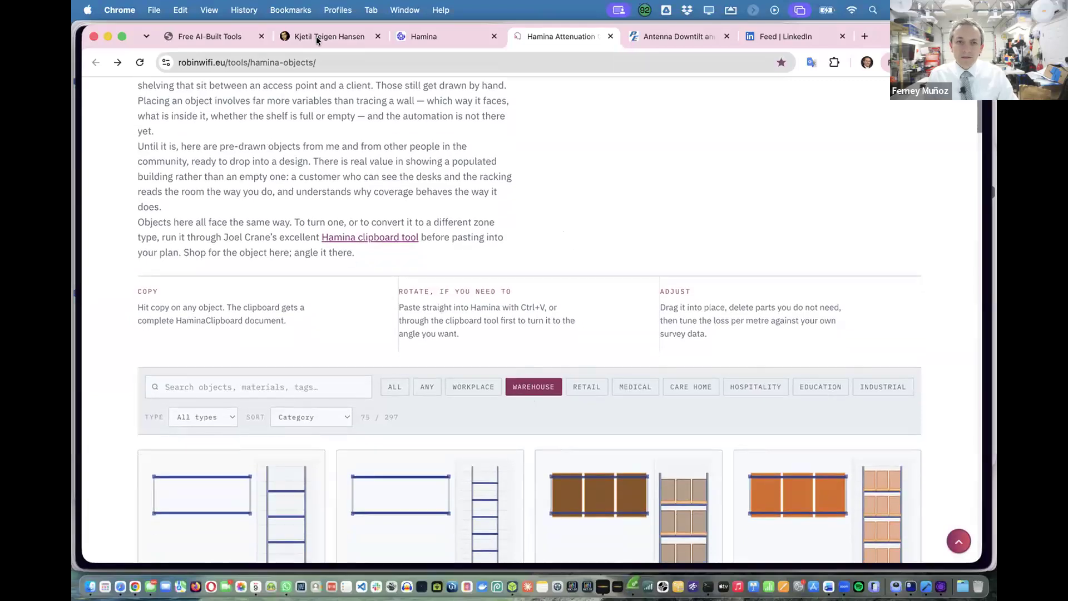
# Show the full web address of the Hamina attenuation object library page.
pyautogui.click(323, 63)
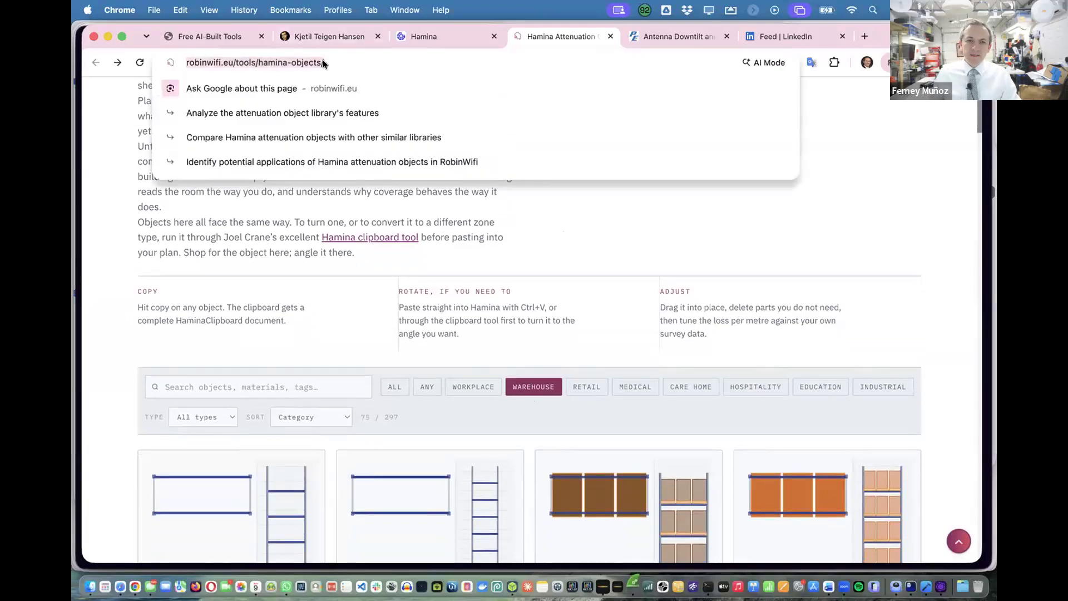
pyautogui.press('super+a')
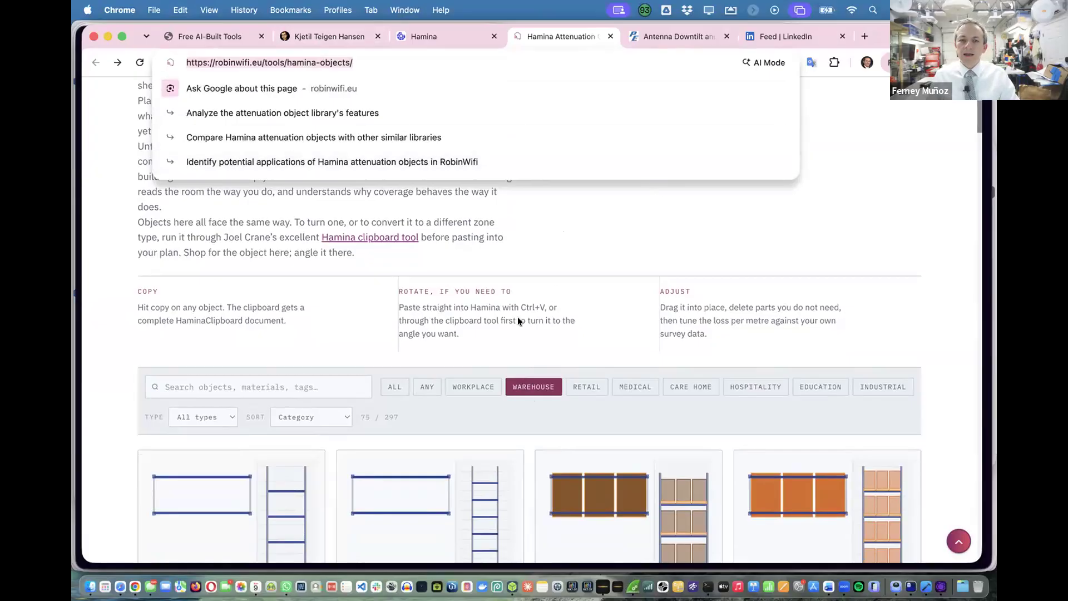
pyautogui.click(648, 250)
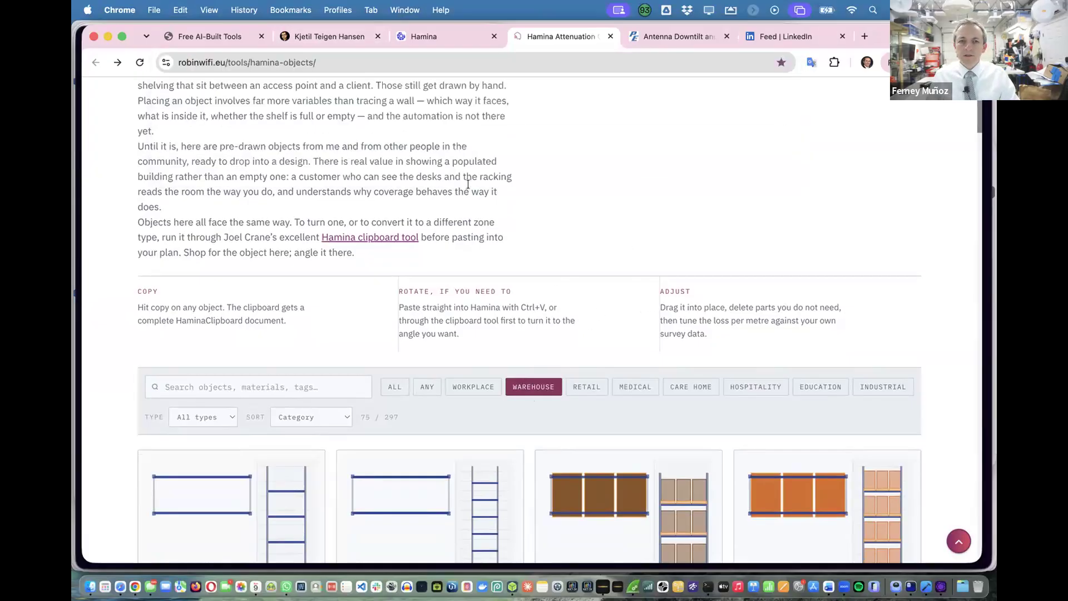
# Switch to the Free AI-Built Tools page and look over its pro tools and Hamina generators.
pyautogui.click(332, 35)
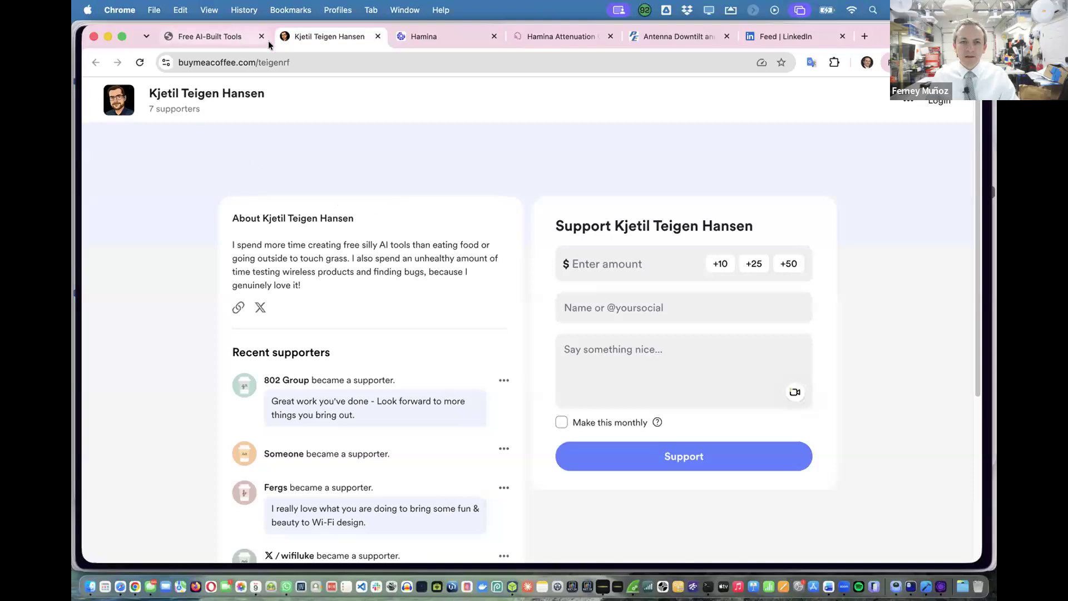
pyautogui.click(220, 34)
pyautogui.scroll(5, 391, 226)
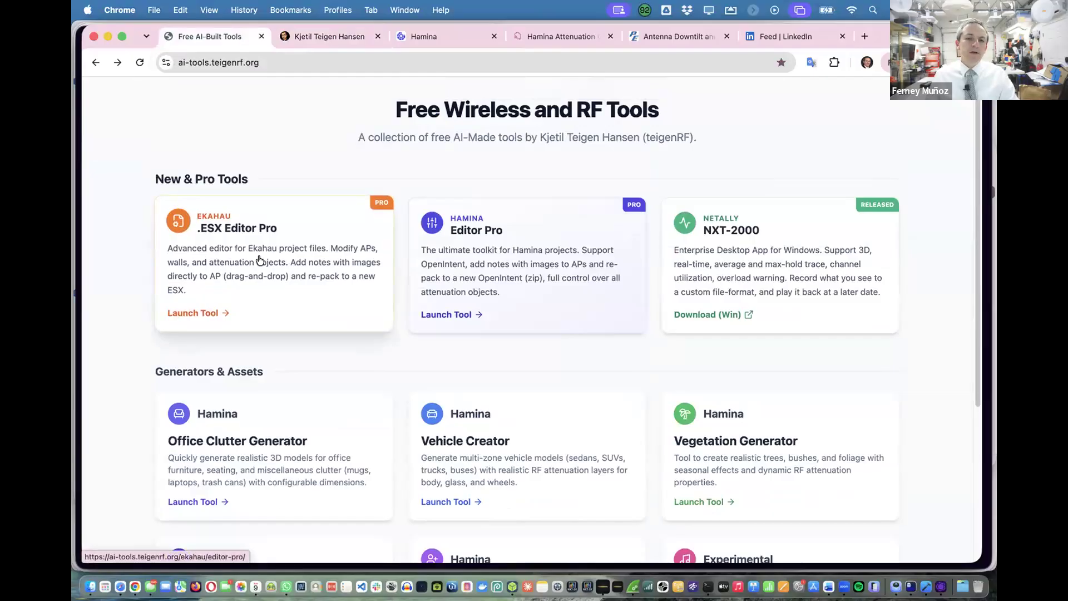
pyautogui.scroll(-3, 407, 342)
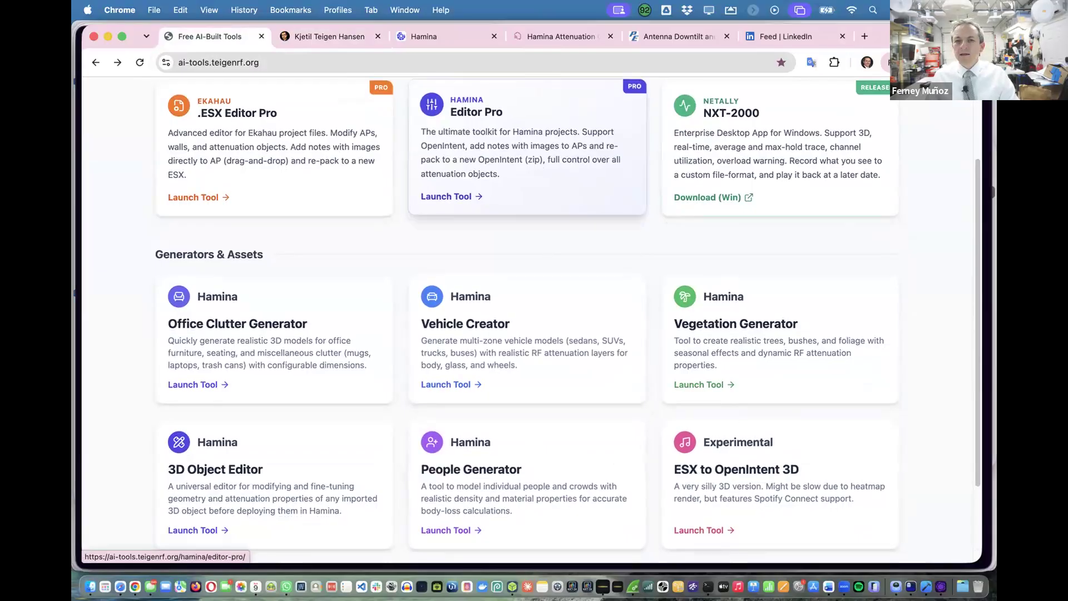
# Glance at the Hamina 3D map, then return to the Free AI-Built Tools page and show its full address.
pyautogui.click(453, 38)
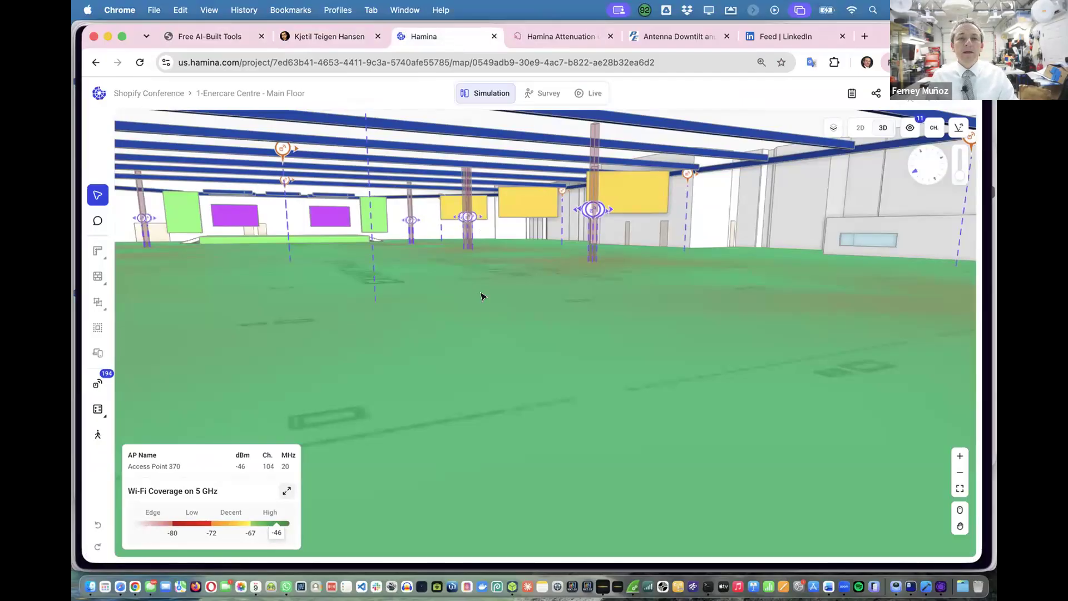
pyautogui.click(201, 35)
pyautogui.click(266, 62)
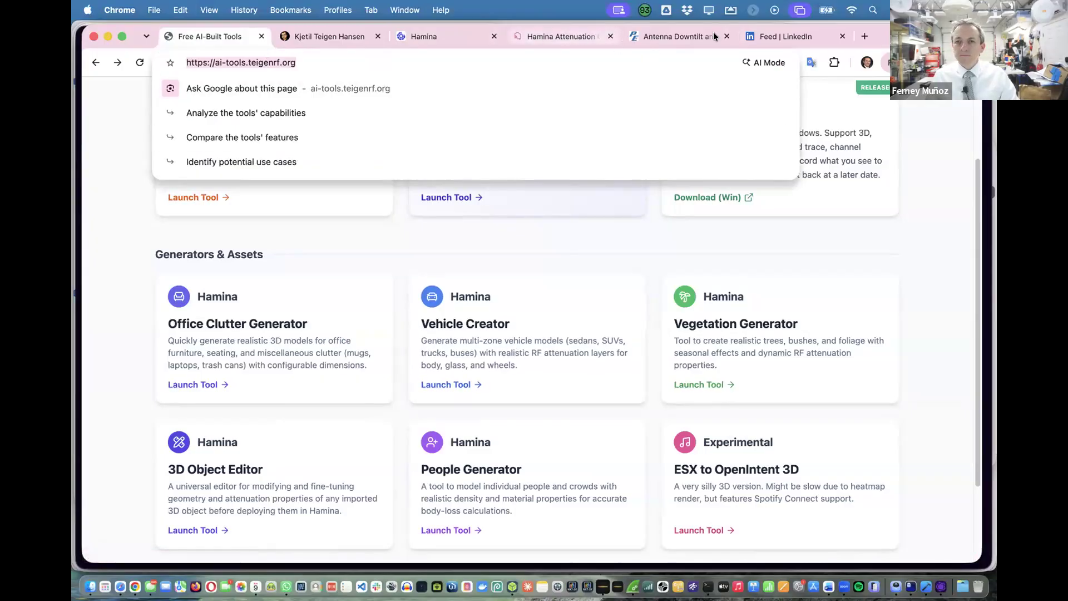
# Load thewifiofthings.com in a new tab and look over the latest class session post.
pyautogui.press('super+t')
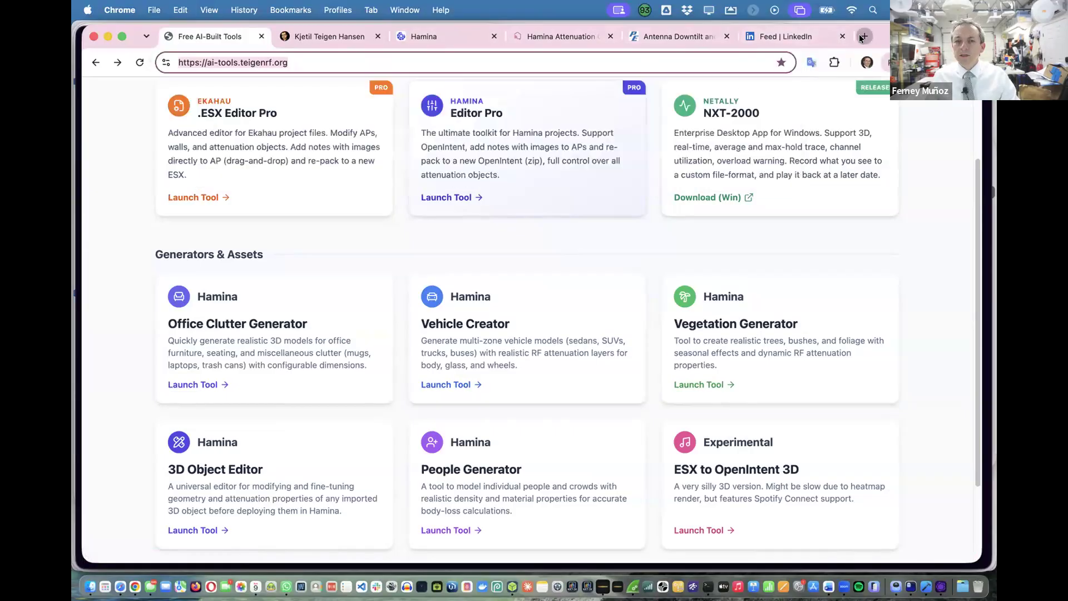
pyautogui.write('thewifiofthings.com')
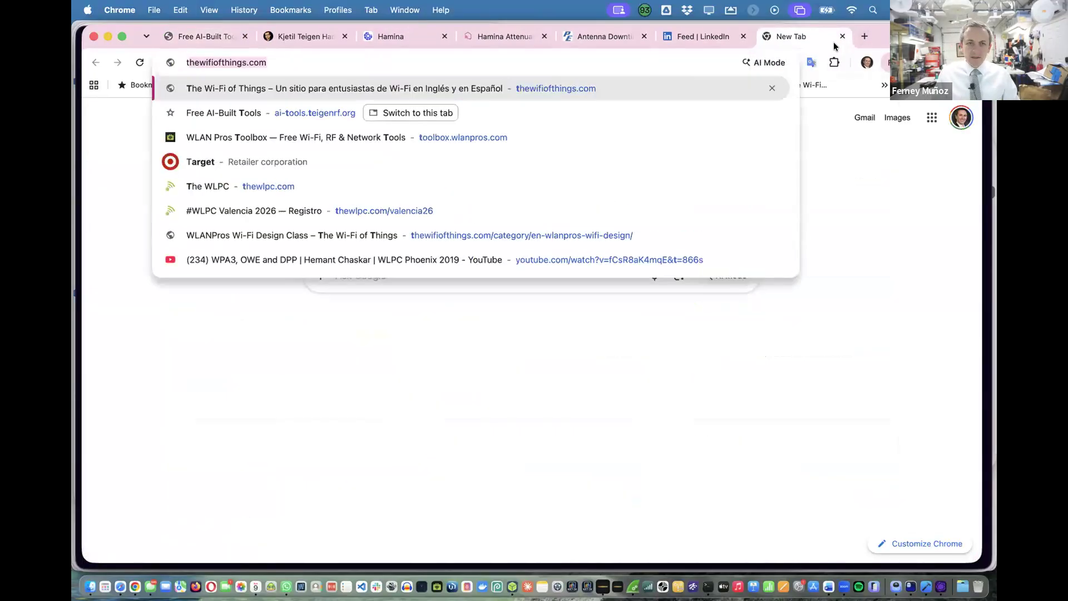
pyautogui.press('Return')
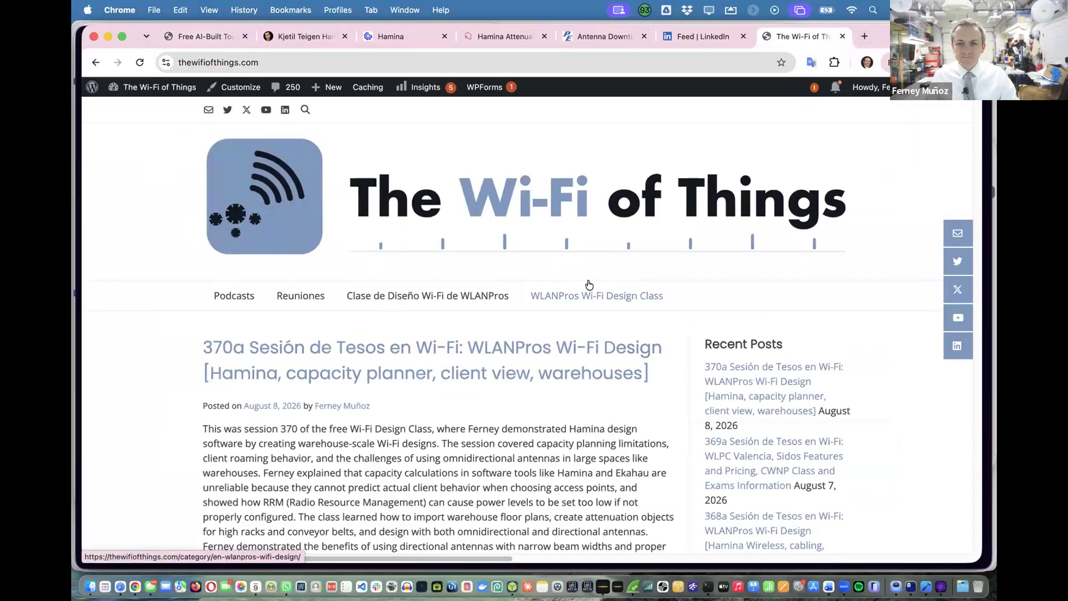
pyautogui.scroll(-5, 586, 286)
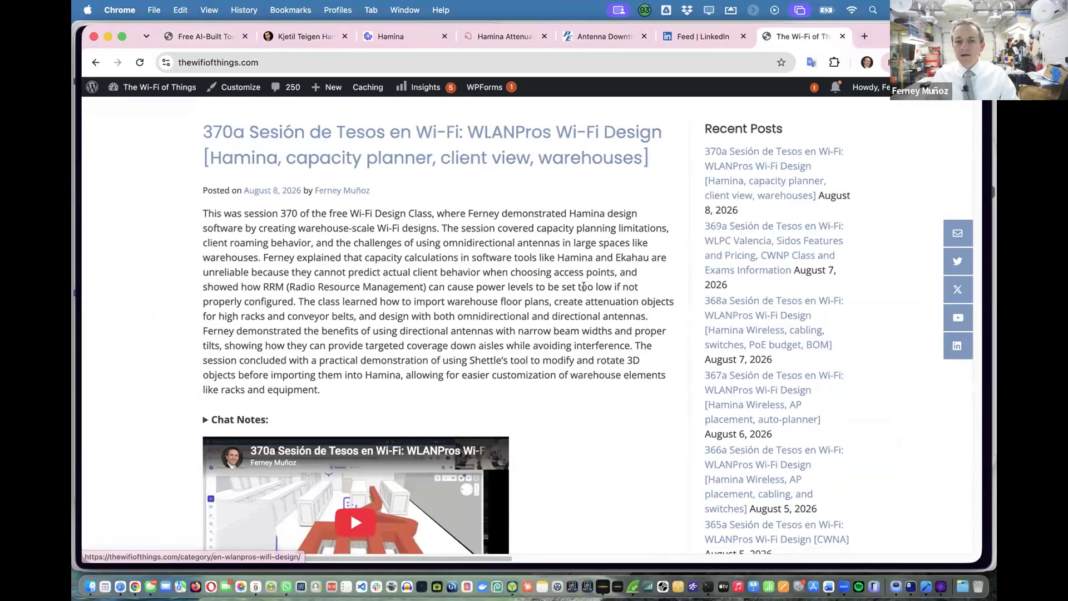
pyautogui.scroll(5, 583, 286)
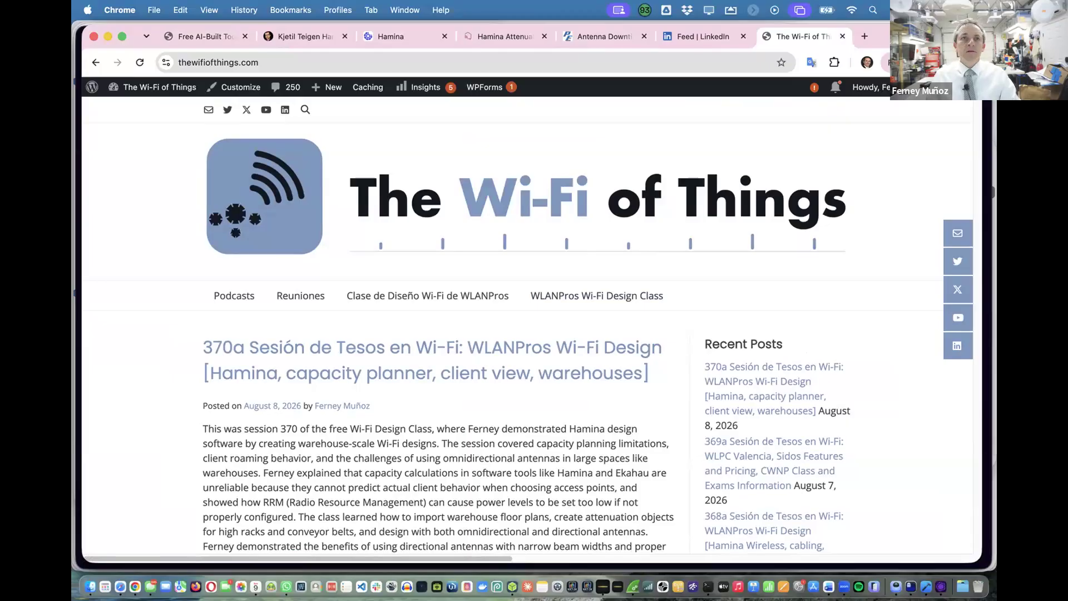
# Return to the Hamina project and view the Enercare Centre main floor in 3D facing the stage.
pyautogui.click(369, 36)
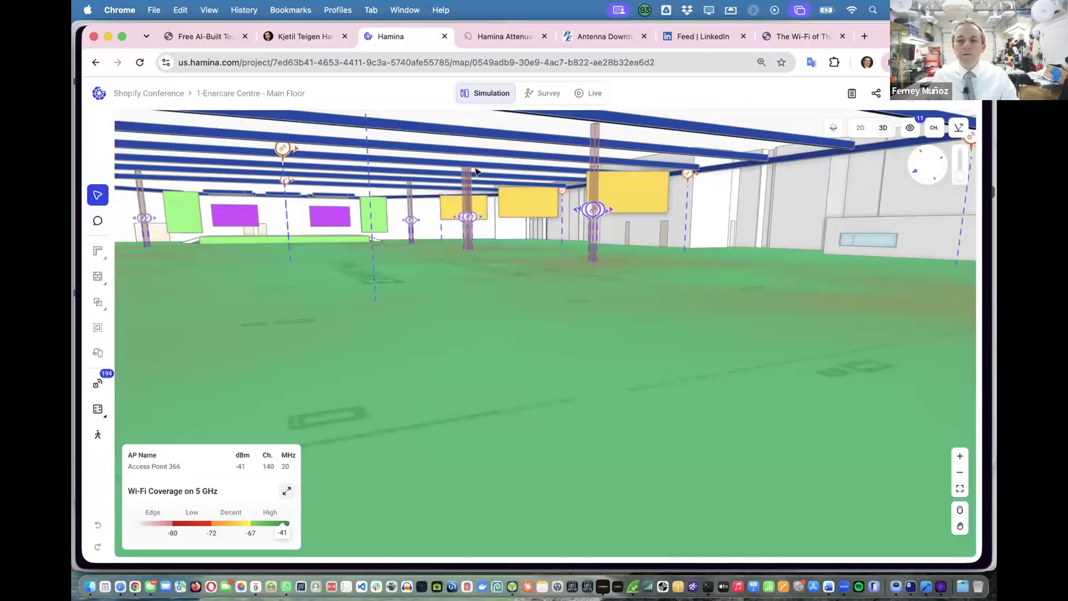
pyautogui.moveTo(444, 269); pyautogui.dragTo(316, 257)
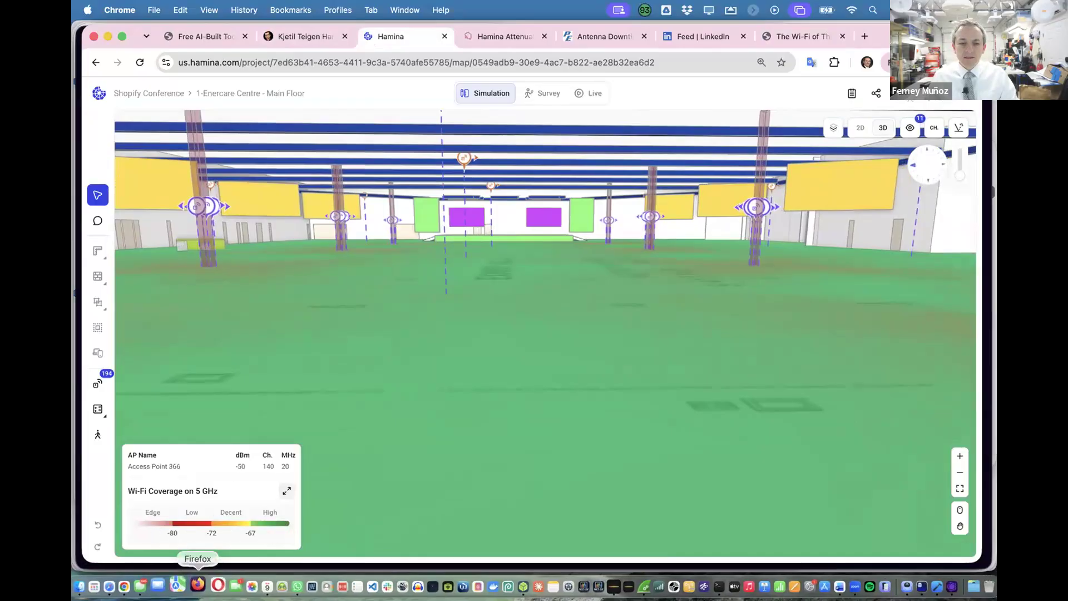
# Switch to Photos and bring up the pictures taken around Salt Lake City on the map.
pyautogui.click(243, 583)
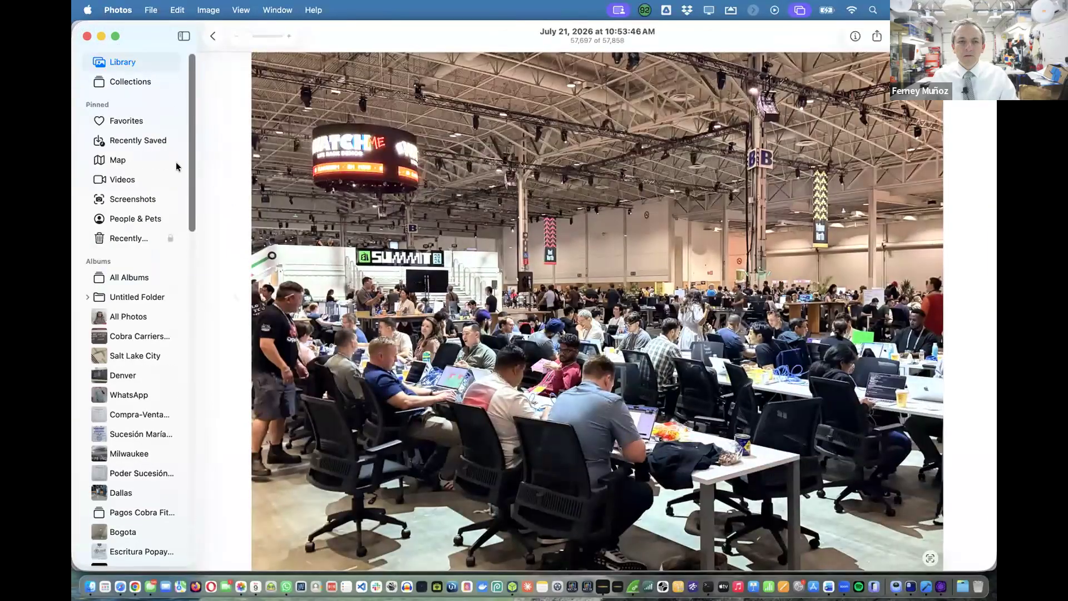
pyautogui.click(124, 162)
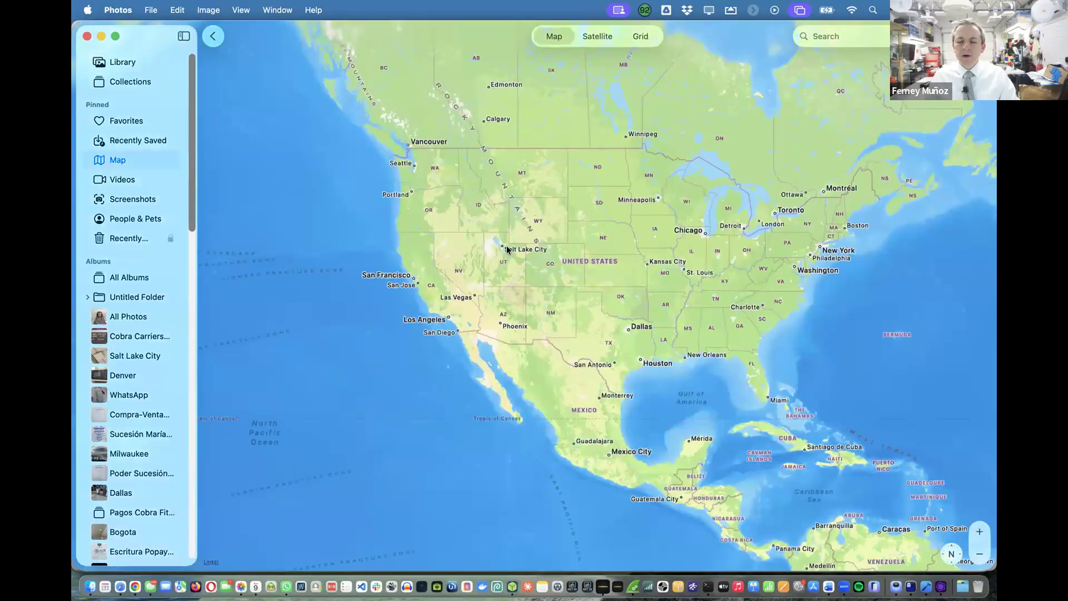
pyautogui.scroll(5, 506, 256)
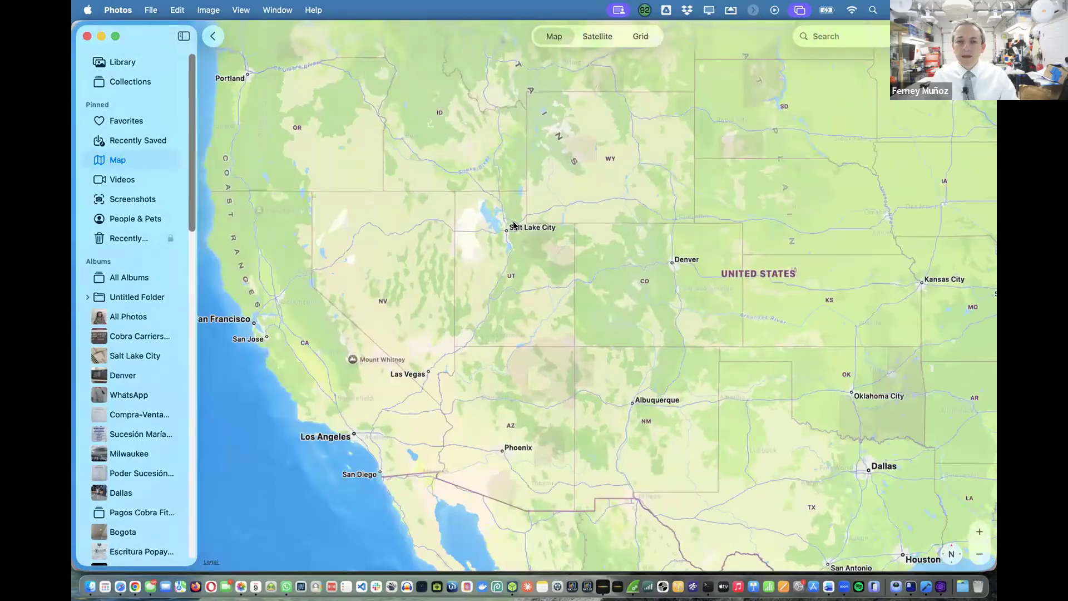
pyautogui.scroll(8, 506, 217)
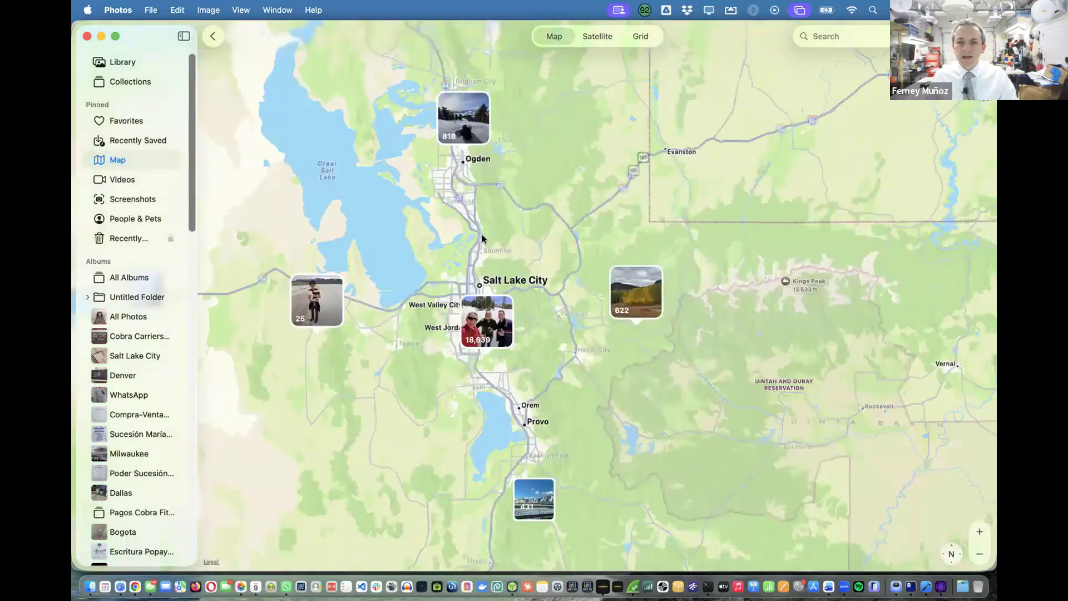
pyautogui.click(578, 202)
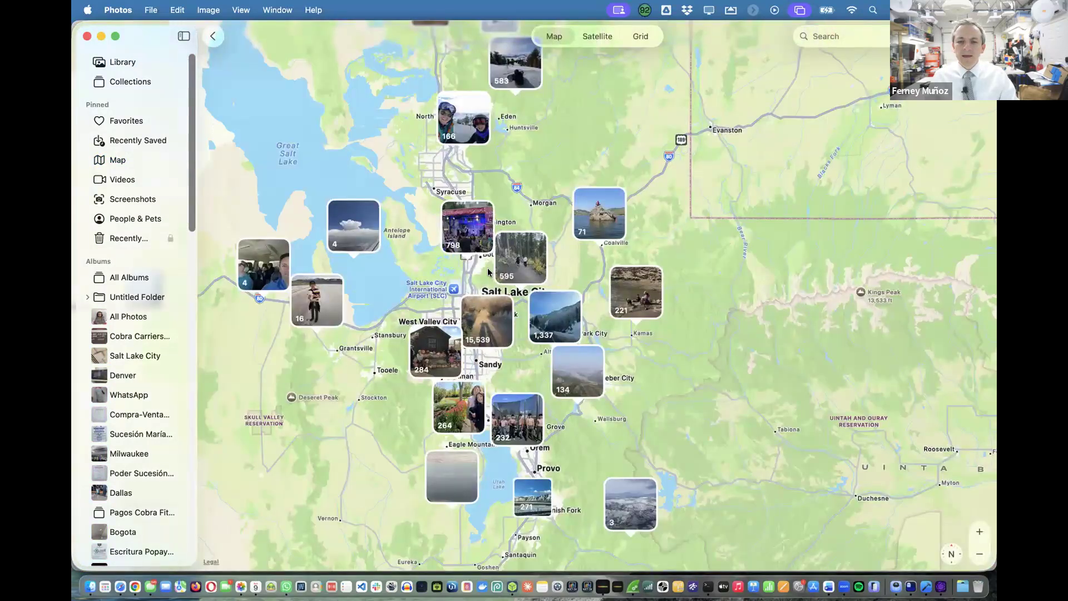
pyautogui.scroll(5, 488, 270)
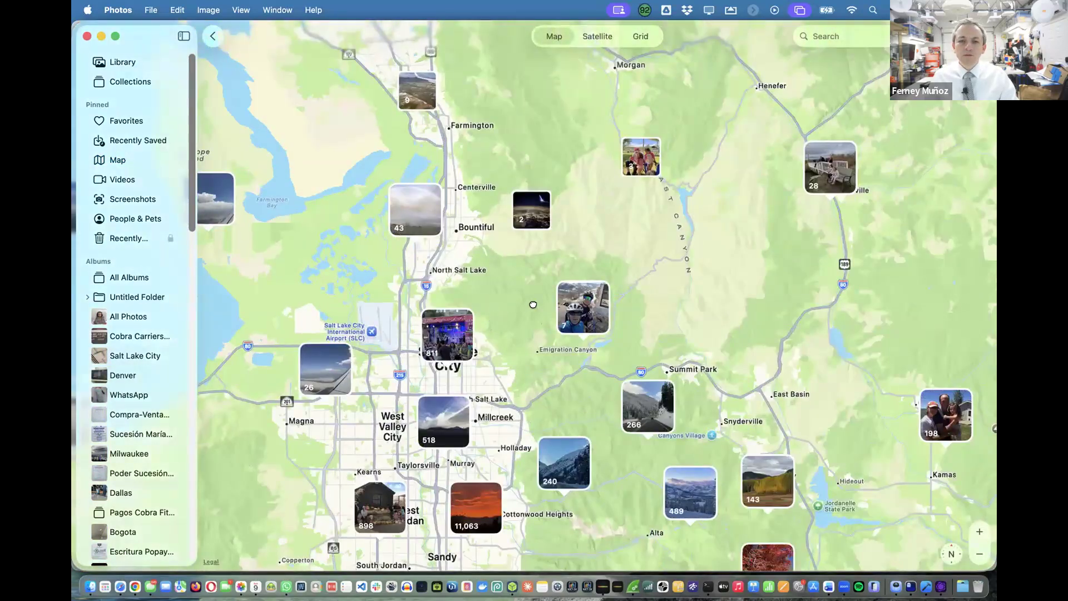
pyautogui.moveTo(487, 319); pyautogui.dragTo(590, 299)
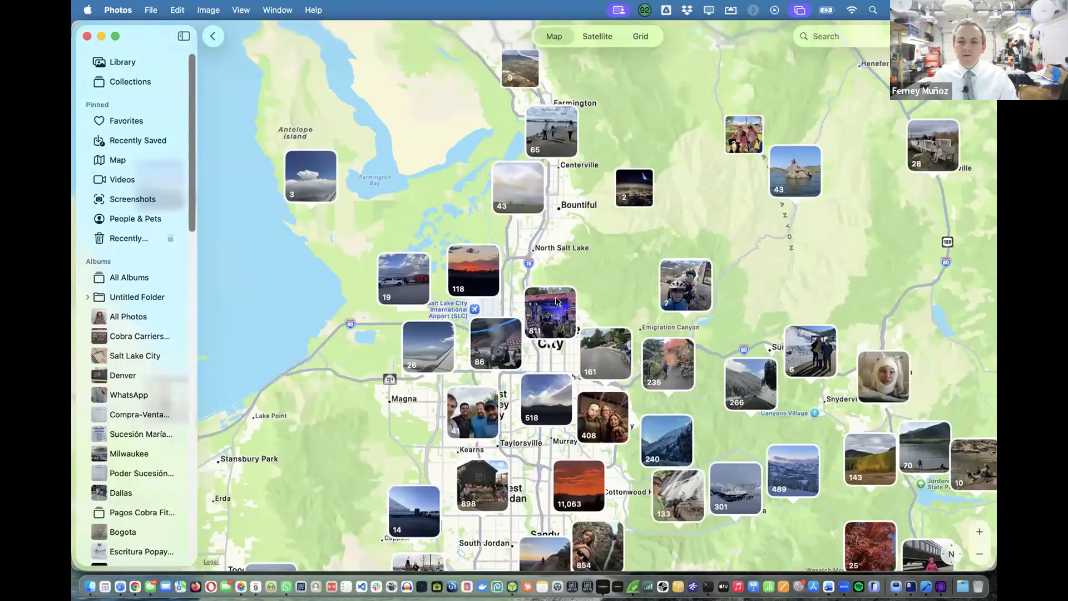
pyautogui.click(556, 301)
pyautogui.scroll(10, 556, 296)
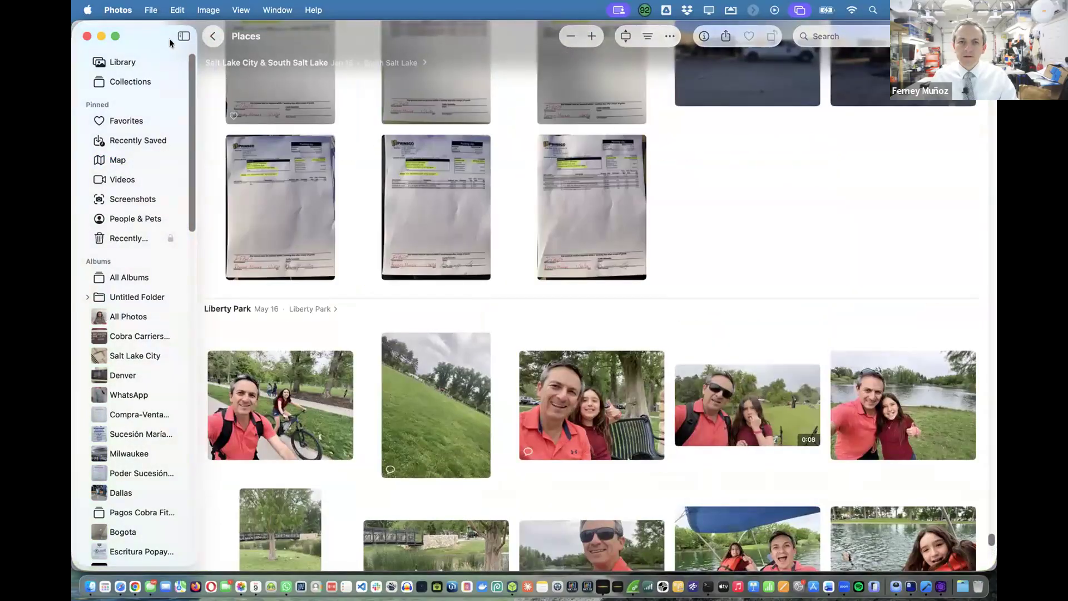
pyautogui.click(213, 36)
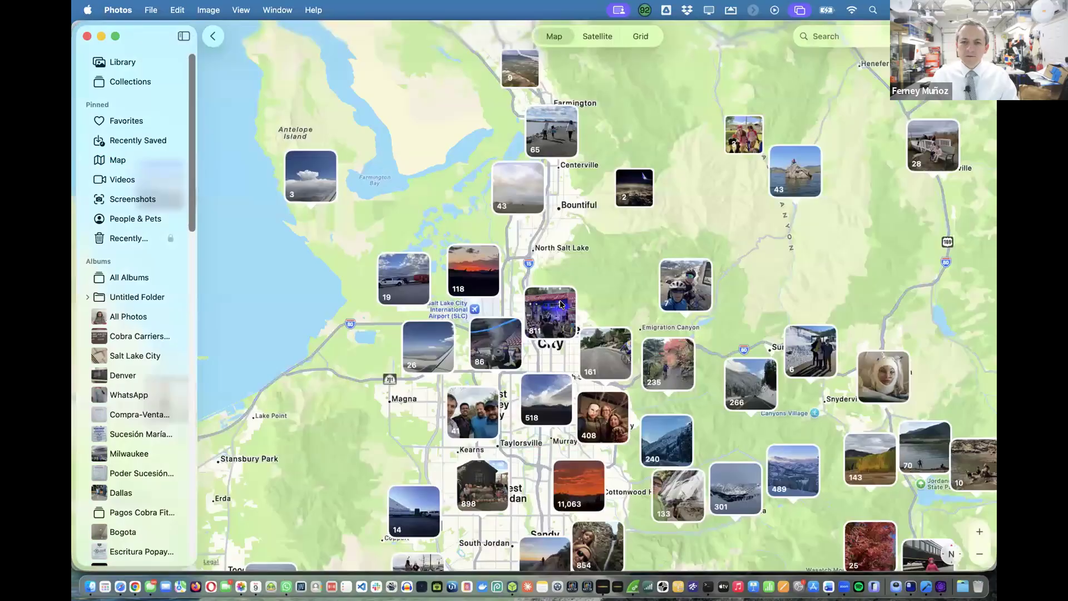
# Find Rice-Eccles Stadium near the University of Utah on the map and open its group of photos.
pyautogui.scroll(10, 561, 304)
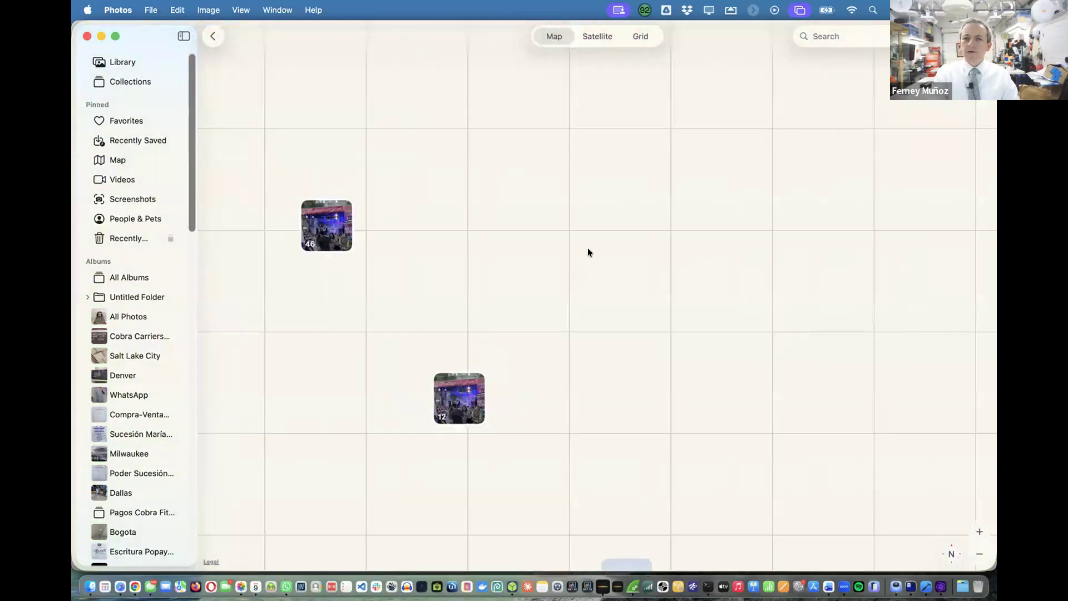
pyautogui.scroll(-5, 623, 225)
pyautogui.scroll(3, 593, 339)
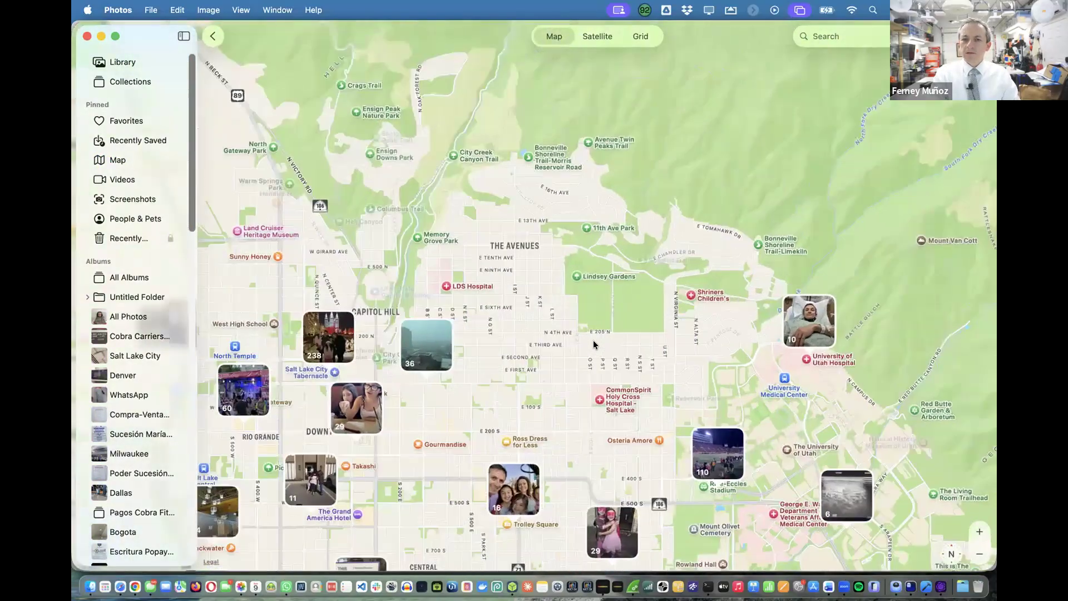
pyautogui.scroll(2, 593, 340)
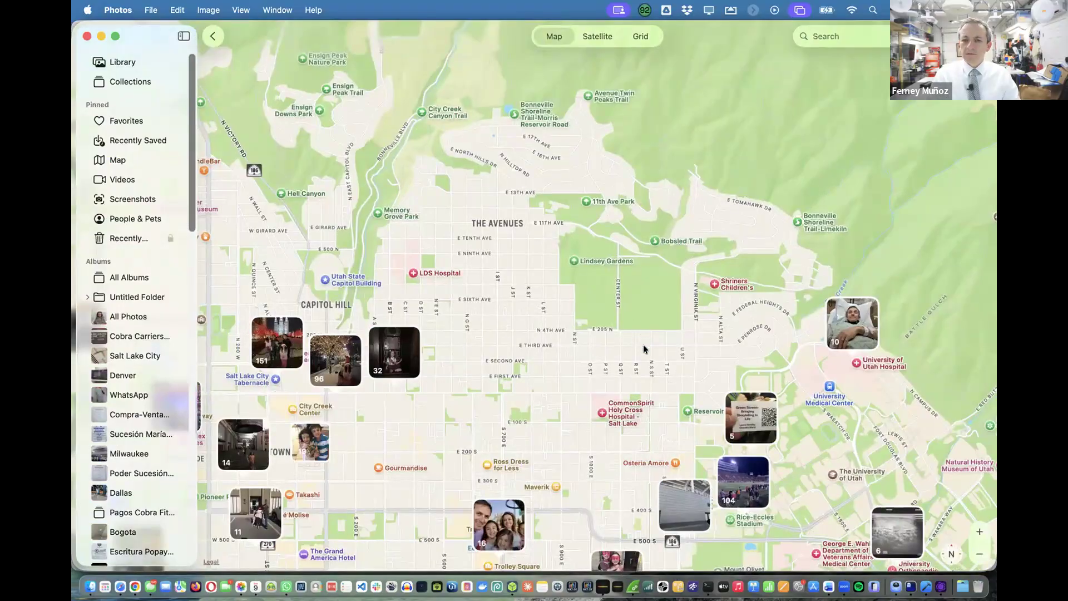
pyautogui.scroll(-5, 640, 333)
pyautogui.hscroll(3, 640, 334)
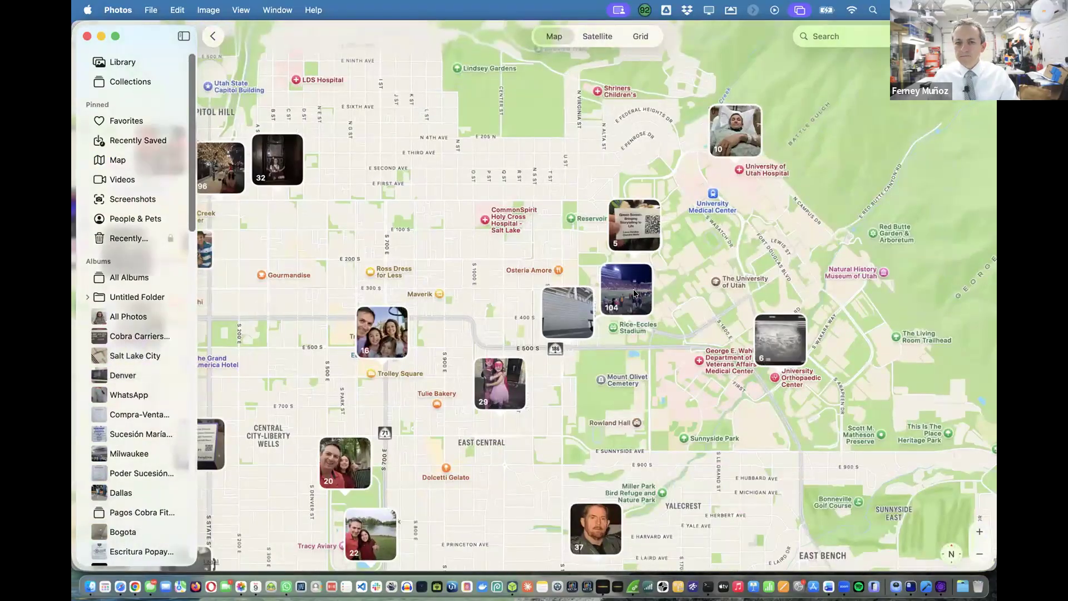
pyautogui.doubleClick(633, 289)
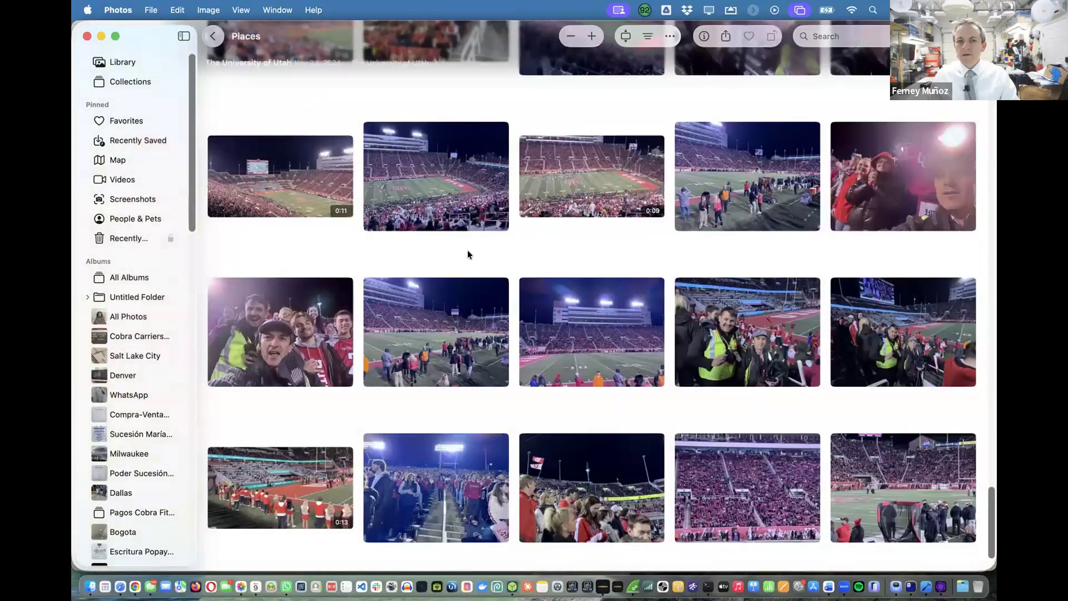
# Look through the University of Utah stadium photos and select the third daytime picture, showing the empty stands.
pyautogui.scroll(5, 467, 254)
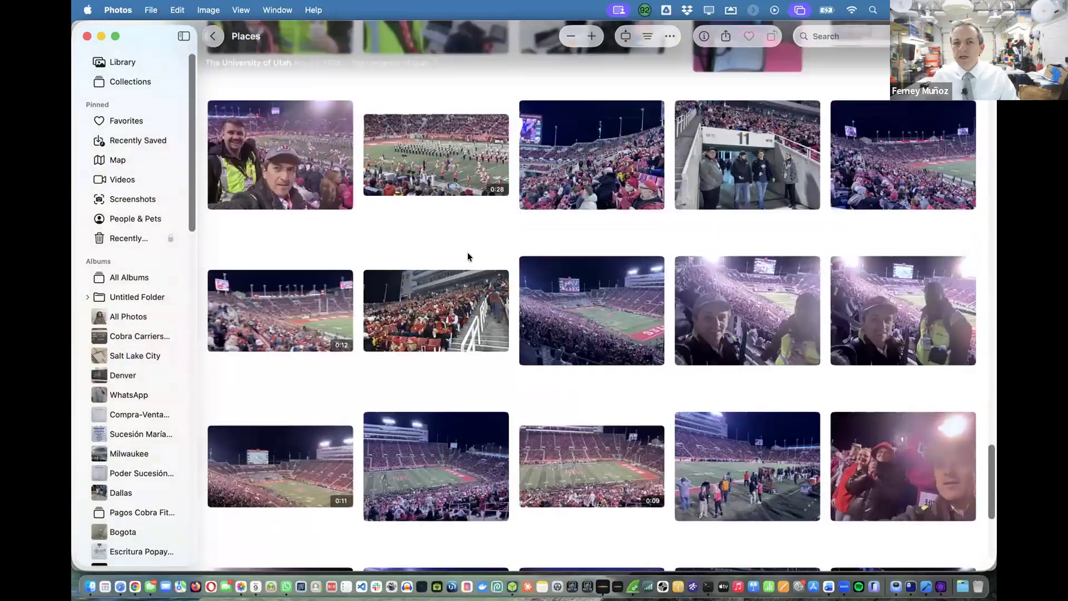
pyautogui.scroll(5, 467, 252)
pyautogui.click(584, 172)
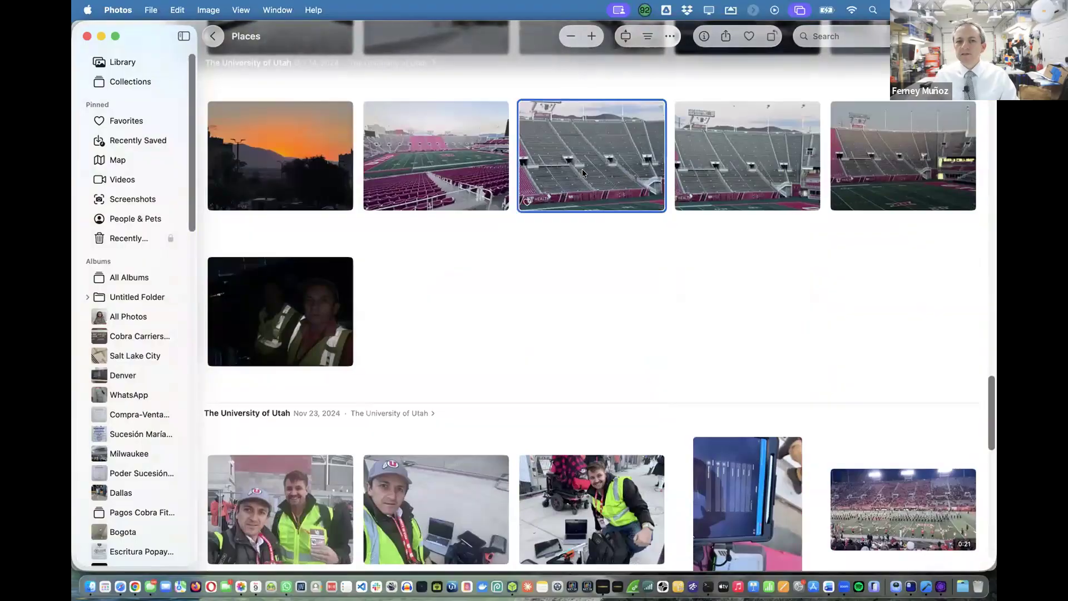
# Open the selected photo of the empty stands full size and compare it with the Hamina 3D view of the main floor.
pyautogui.doubleClick(582, 168)
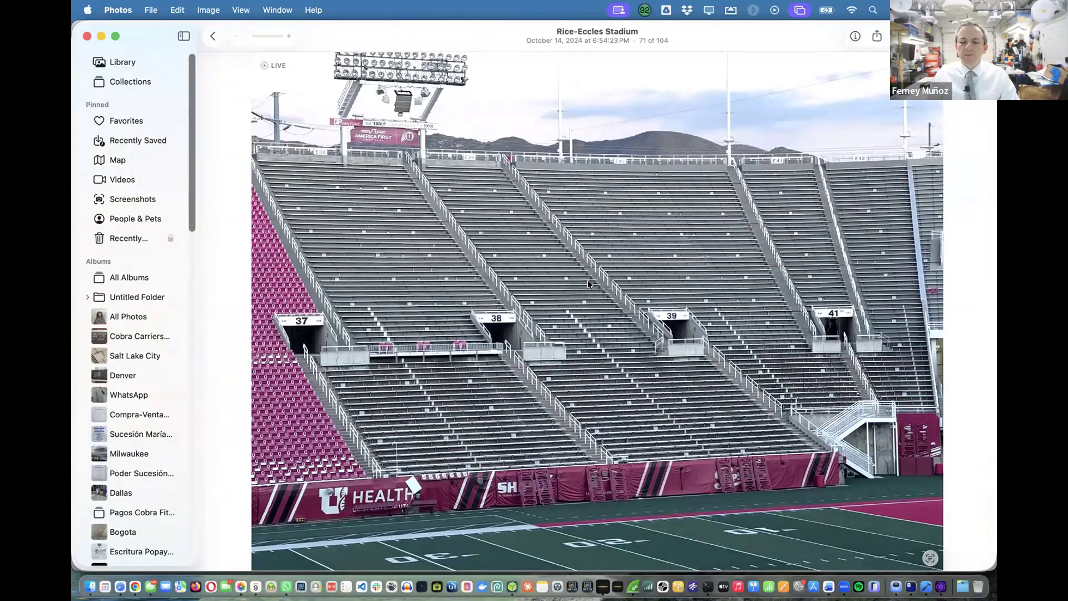
pyautogui.press('super+Tab')
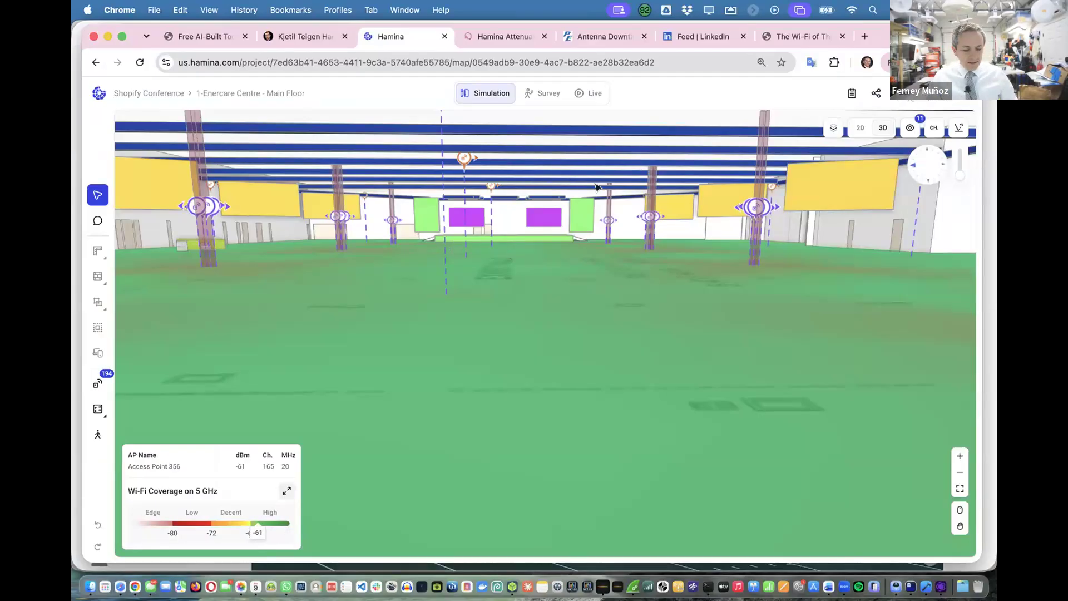
pyautogui.press('super+Tab')
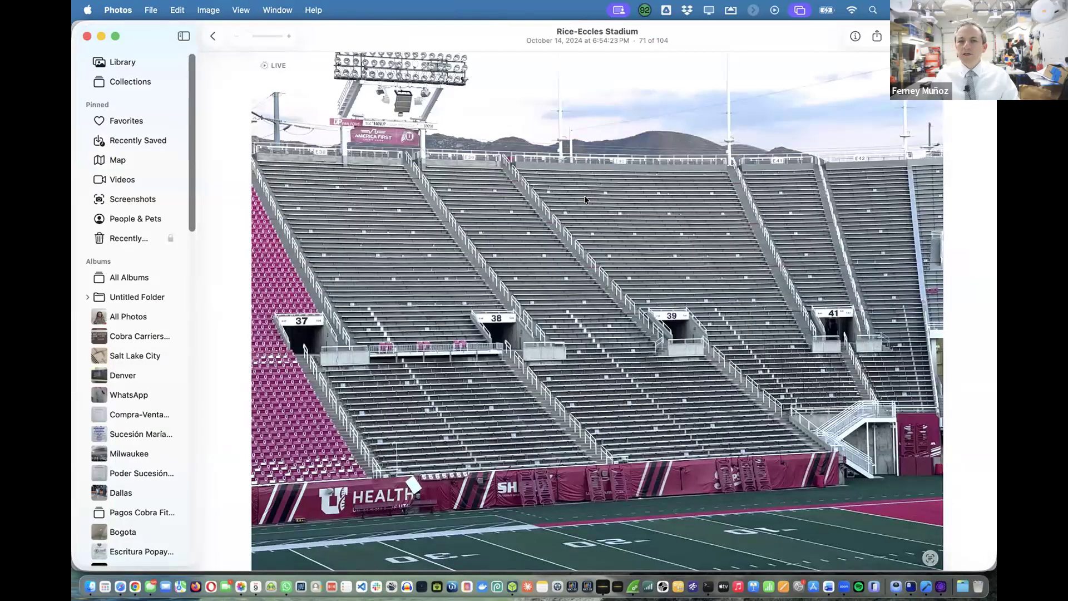
# Look back through the earlier Rice-Eccles Stadium photos, from the seating bowl and exterior concourse to the locker room.
pyautogui.press('Left')
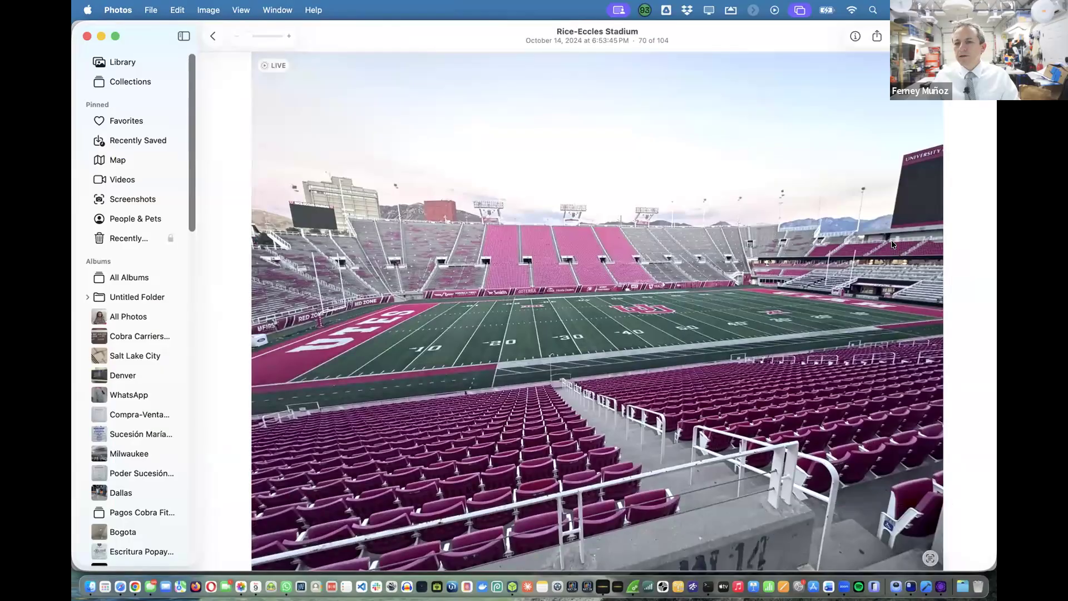
pyautogui.press('Left')
pyautogui.press('Right')
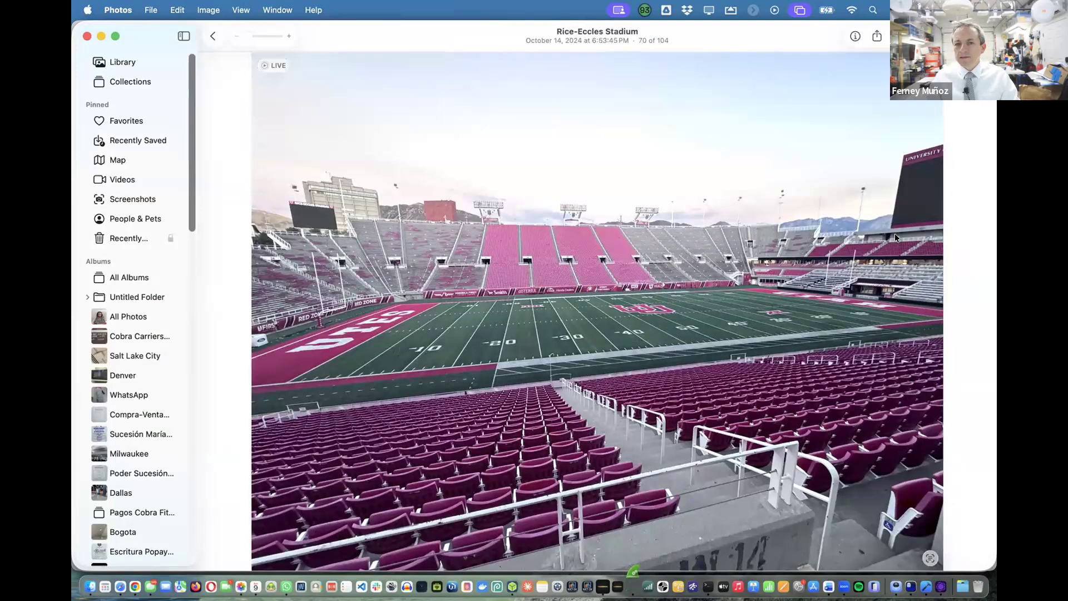
pyautogui.press('Left')
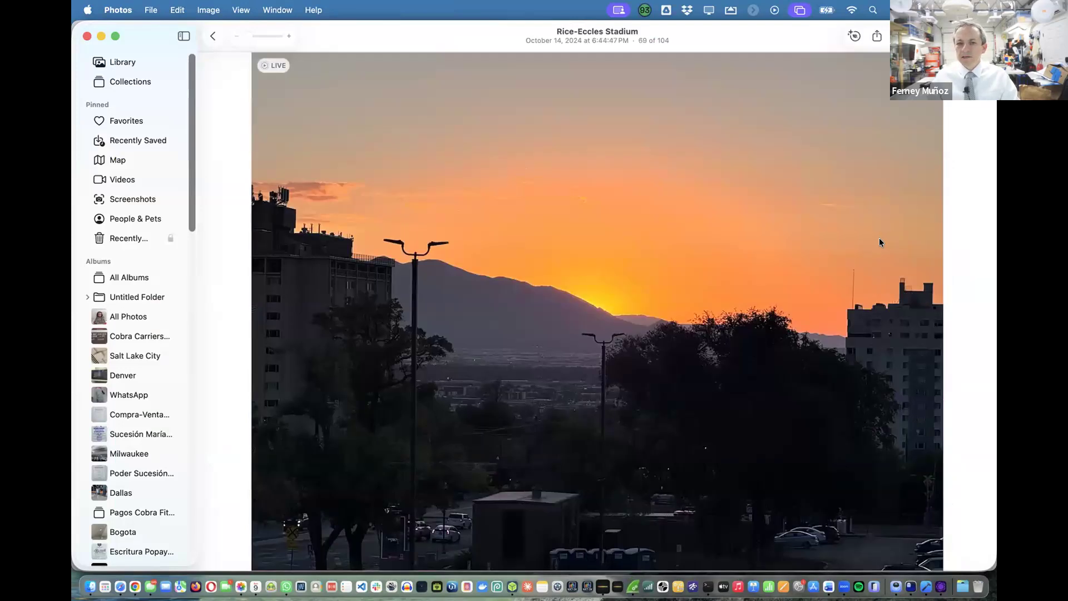
pyautogui.press('Left')
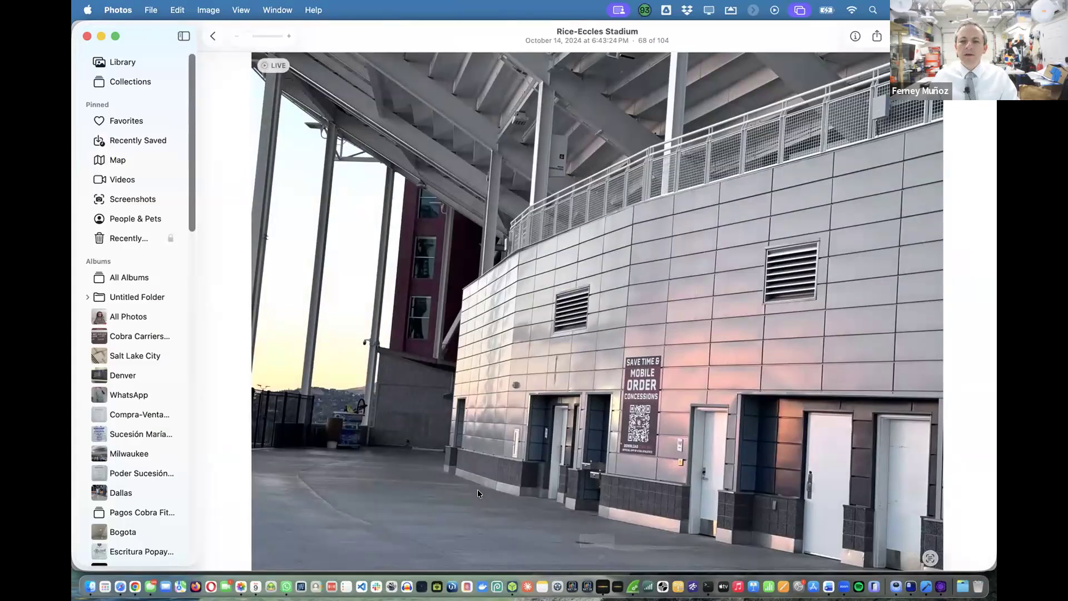
pyautogui.press('Left')
pyautogui.press('Left')
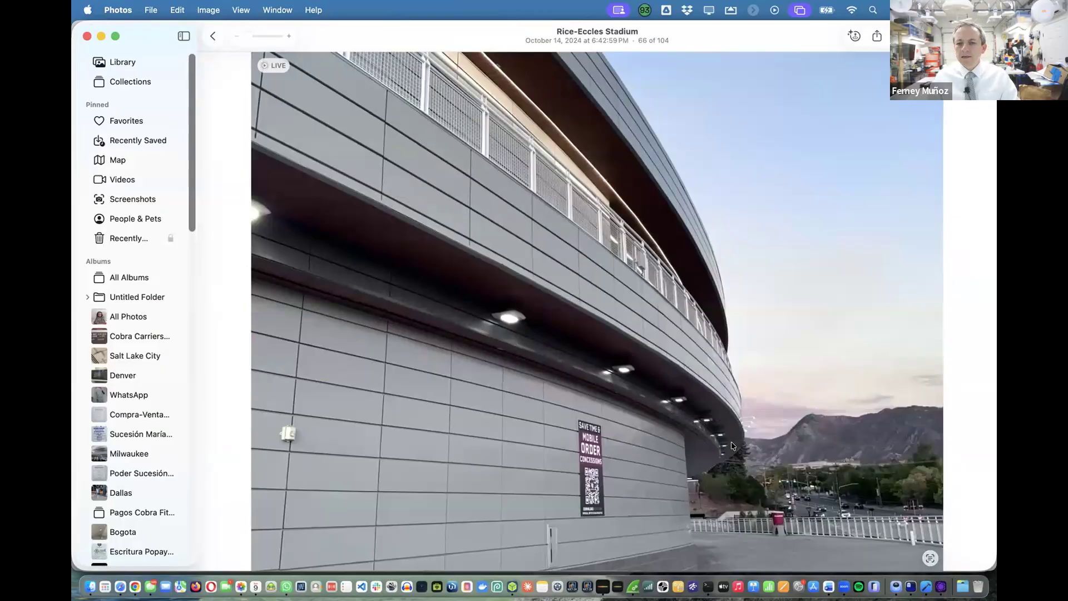
pyautogui.press('Left')
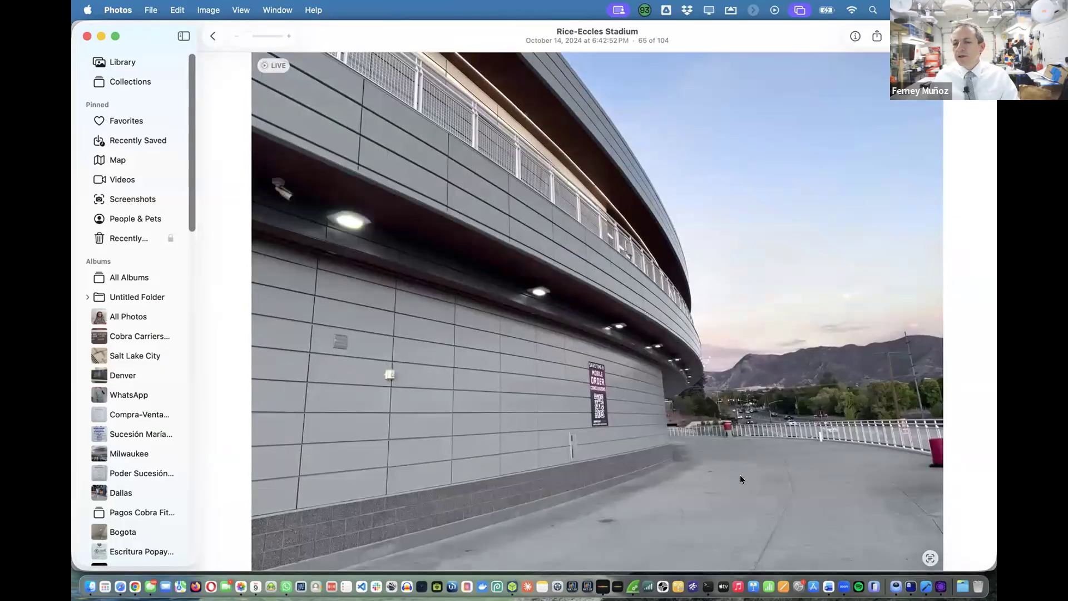
pyautogui.press('Left')
pyautogui.press('Right')
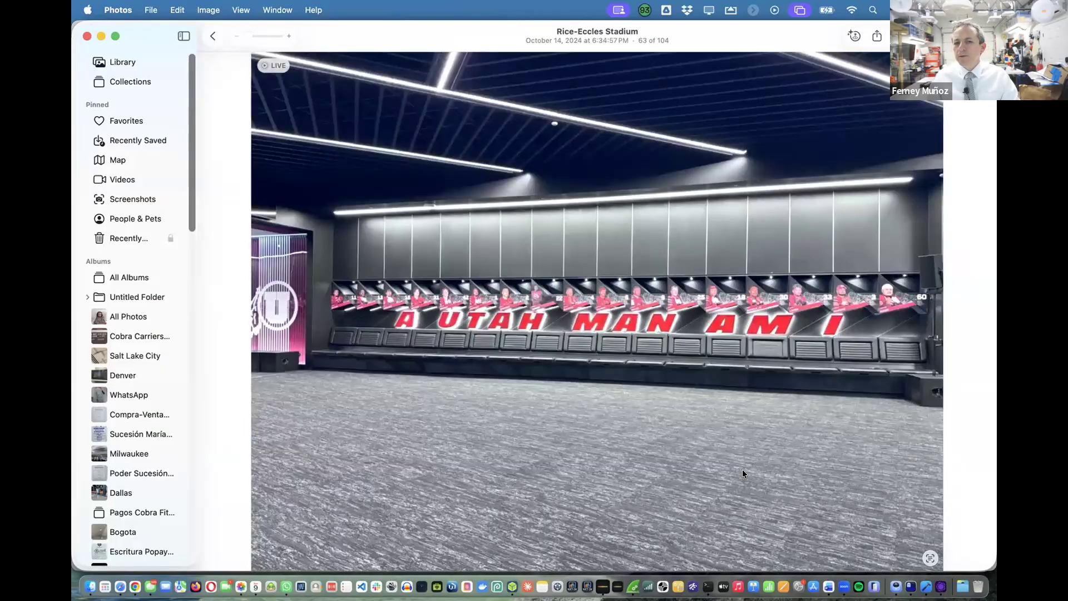
# Look forward through the Rice-Eccles Stadium photos again to the dusk picture of the stands by sections 37 to 41.
pyautogui.press('Right')
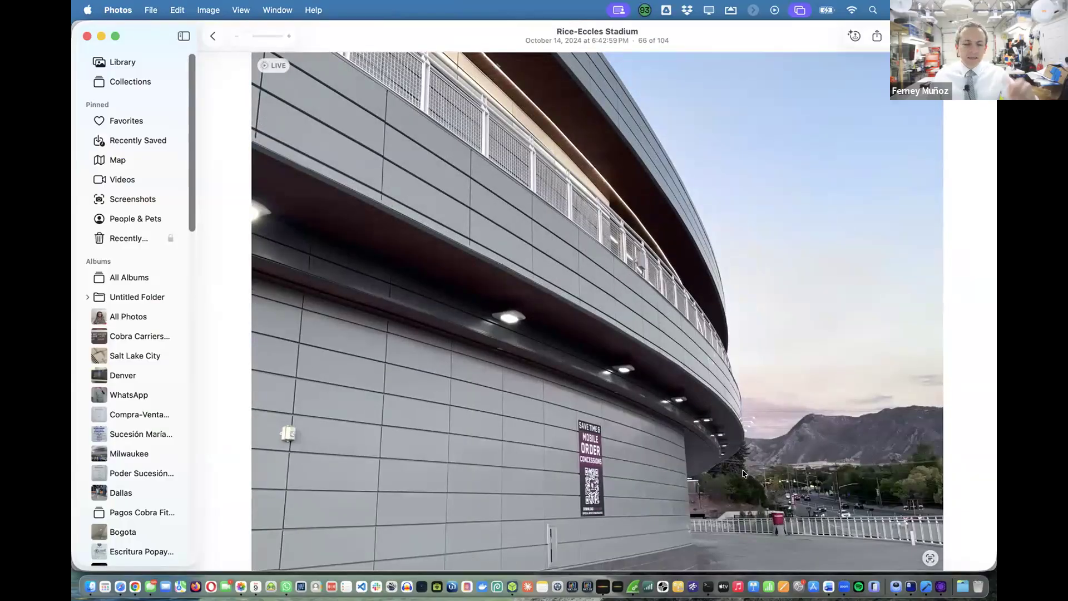
pyautogui.press('Right')
pyautogui.press('Right')
pyautogui.press('Right')
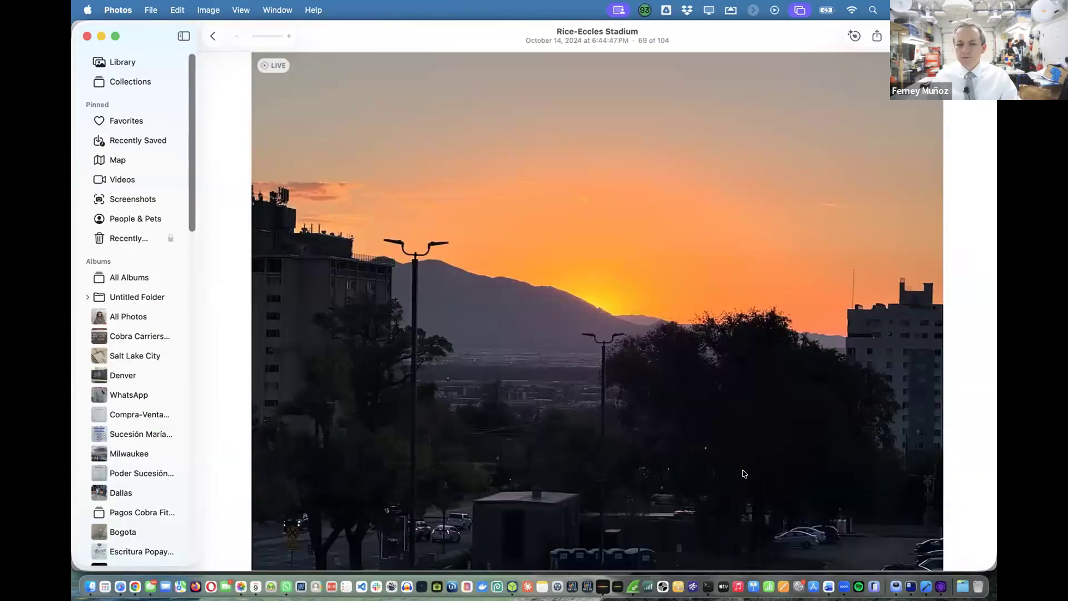
pyautogui.press('Right')
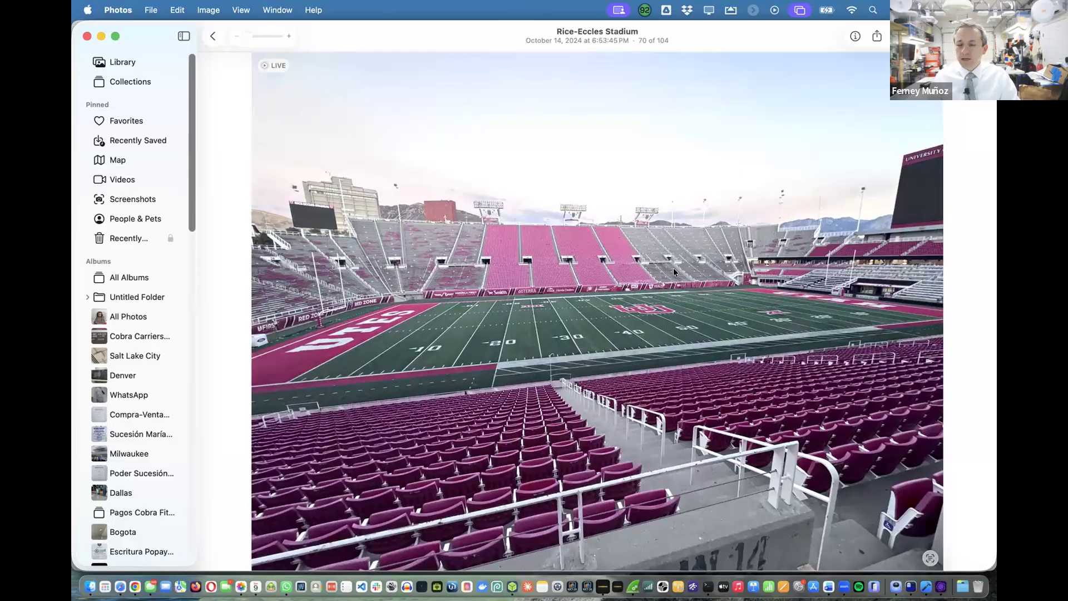
pyautogui.press('Right')
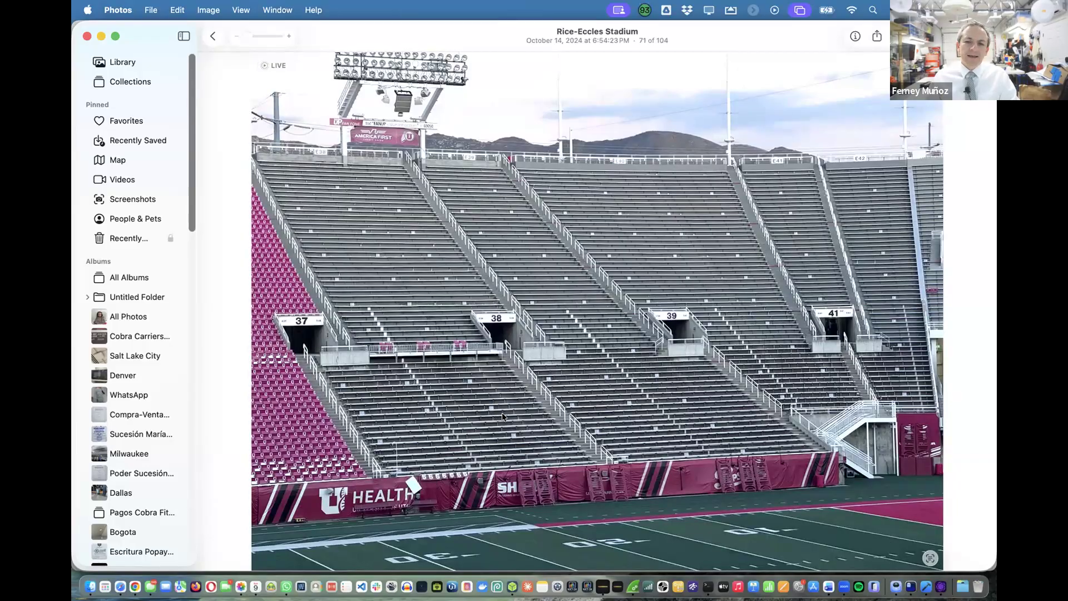
pyautogui.press('Right')
pyautogui.press('Right')
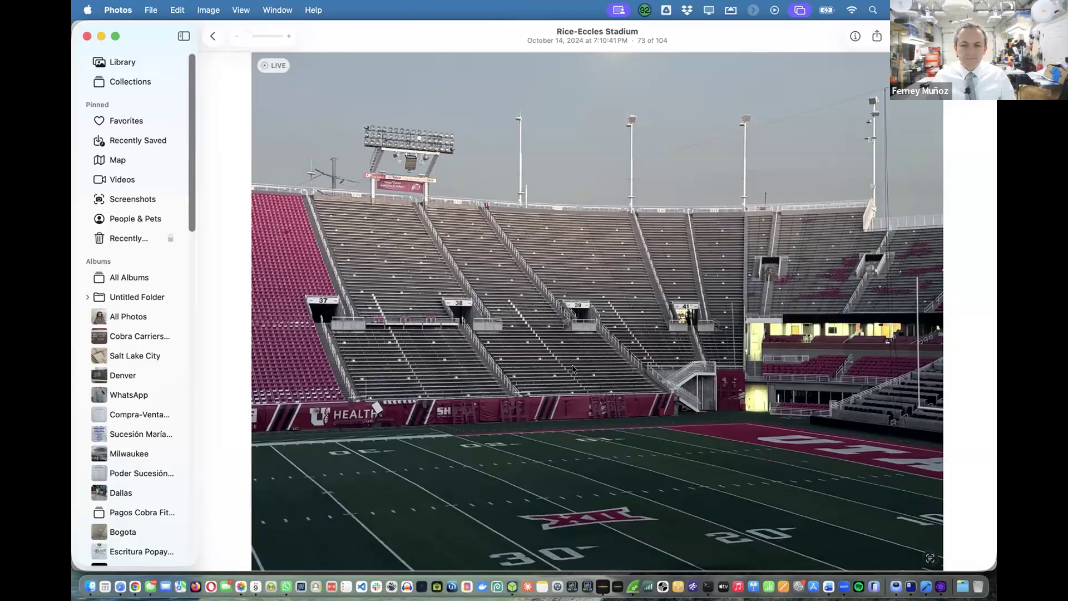
# Switch to Hamina in Chrome, search the projects for "new" and open New Test Project.
pyautogui.press('super+Tab')
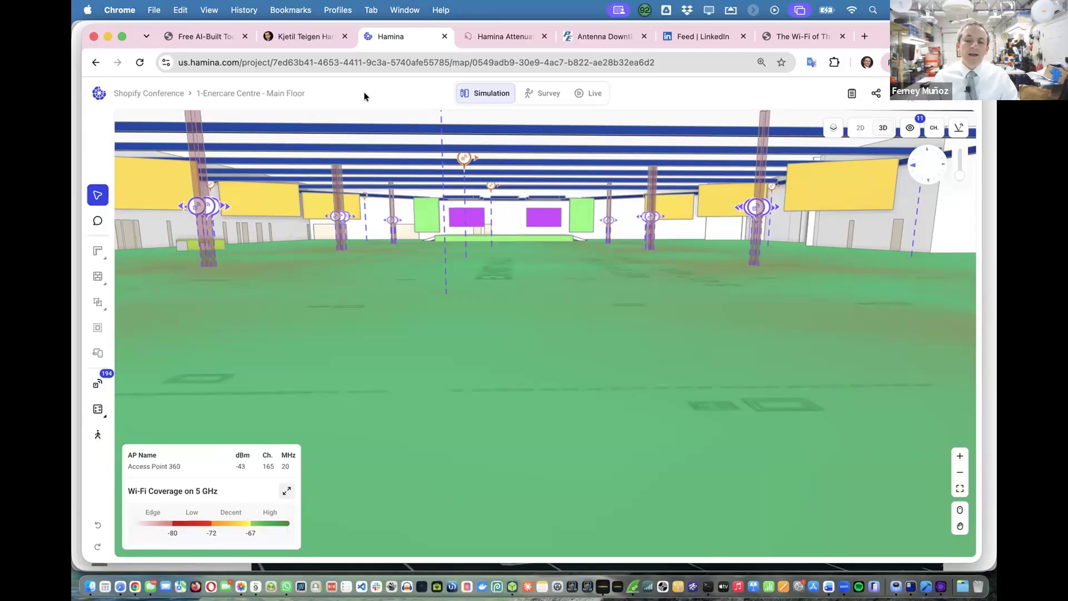
pyautogui.click(165, 93)
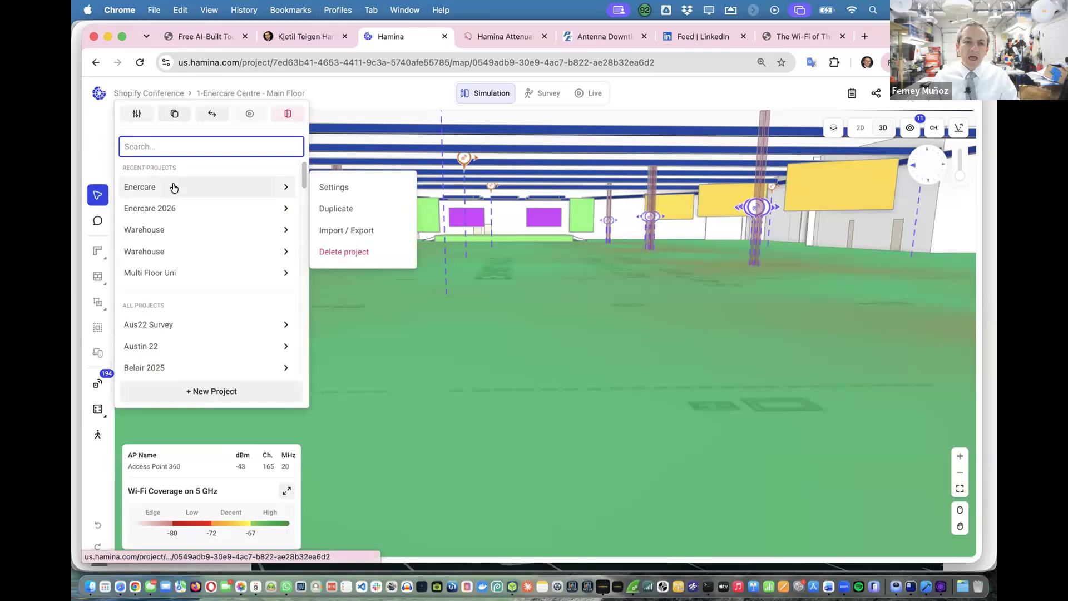
pyautogui.moveTo(166, 245)
pyautogui.write('new')
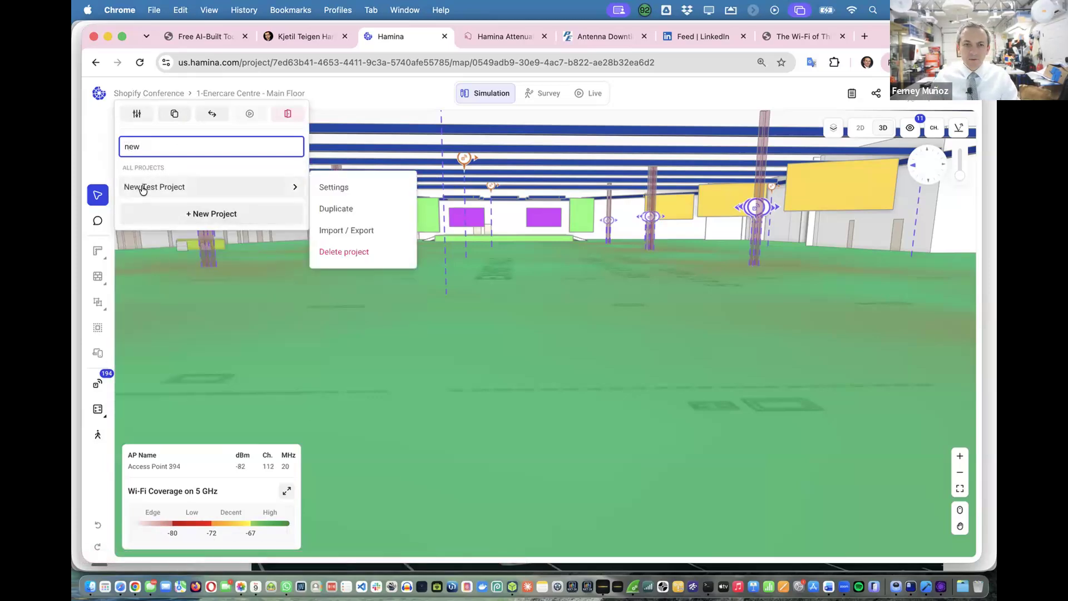
pyautogui.click(142, 187)
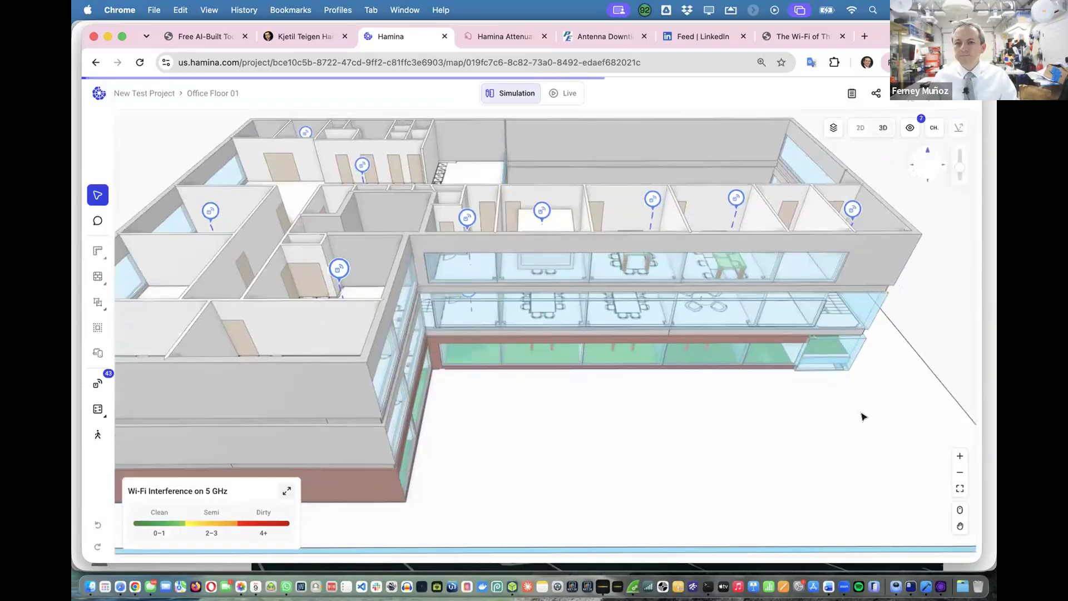
# Examine the glass-enclosed staircase at the corner of the office building's ground floor in 3D.
pyautogui.moveTo(863, 417); pyautogui.dragTo(430, 239)
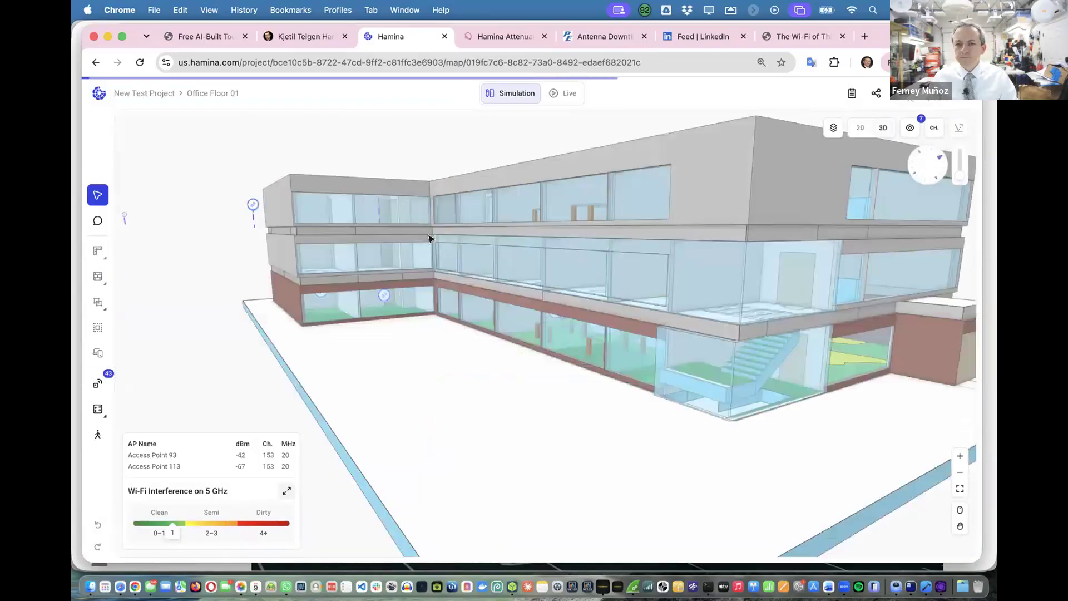
pyautogui.scroll(5, 507, 419)
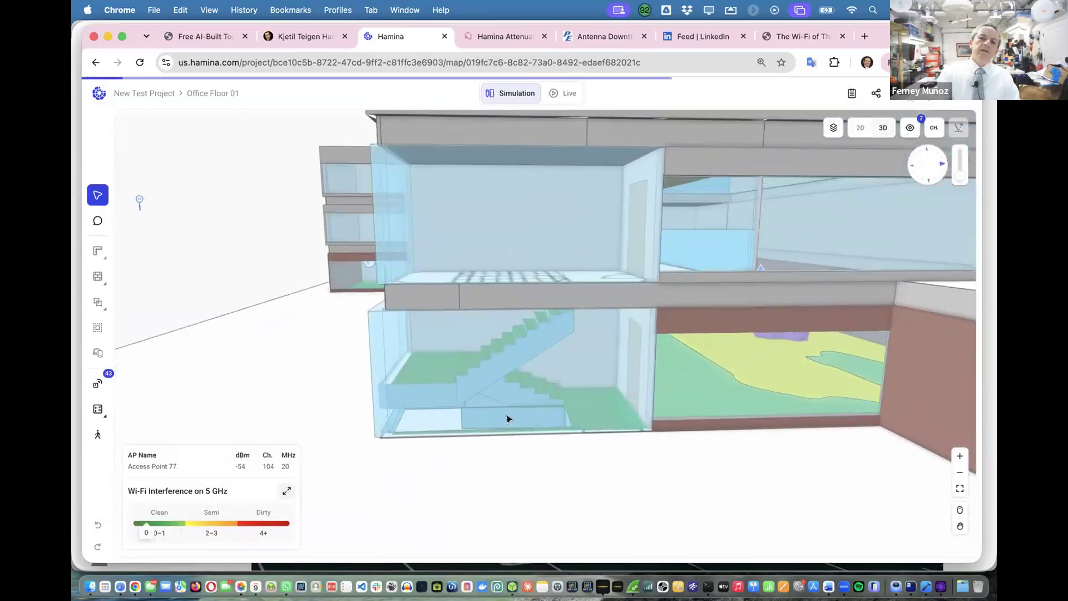
pyautogui.scroll(6, 506, 418)
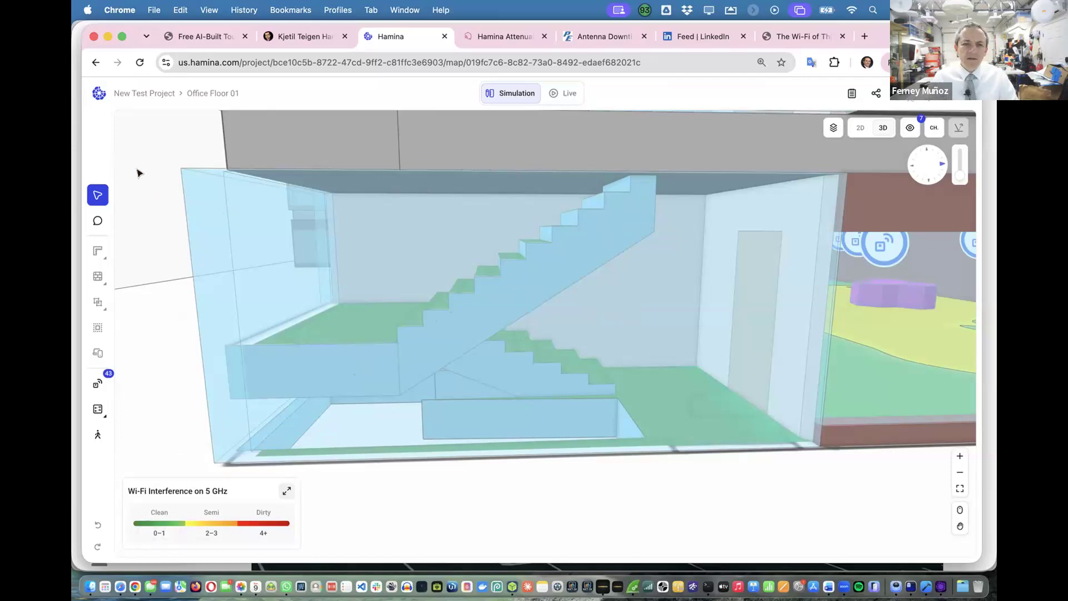
# Create a new project named Arena with the Stadium / Arena environment.
pyautogui.click(139, 98)
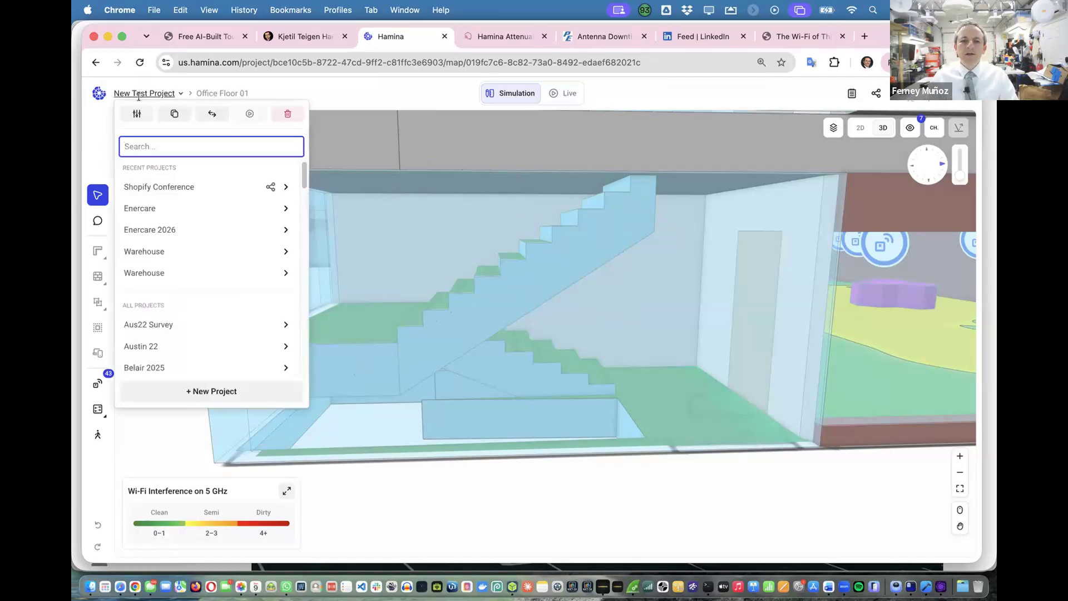
pyautogui.click(217, 391)
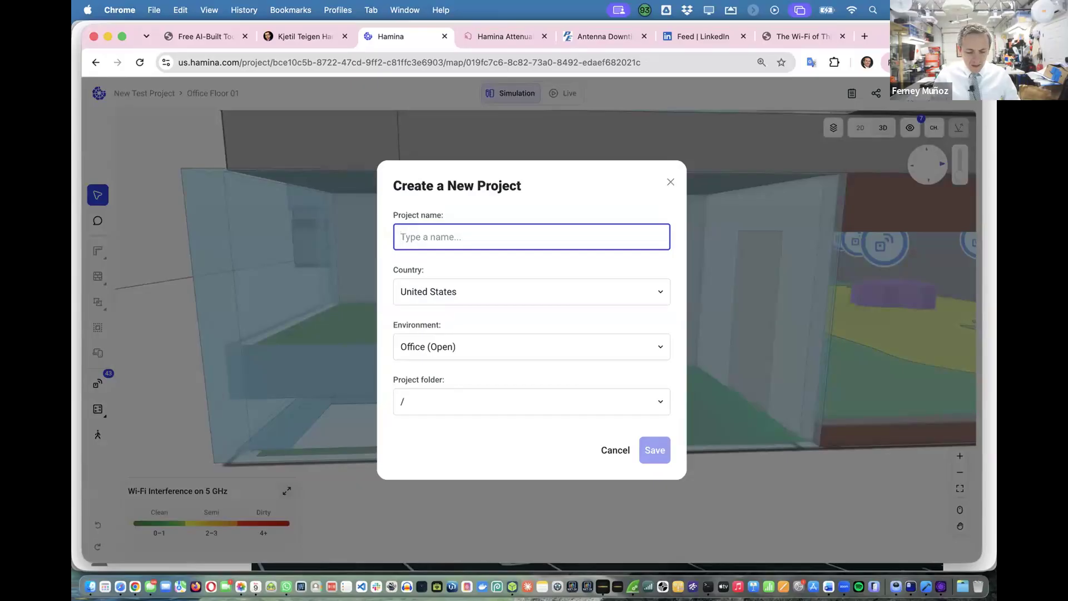
pyautogui.write('Arena')
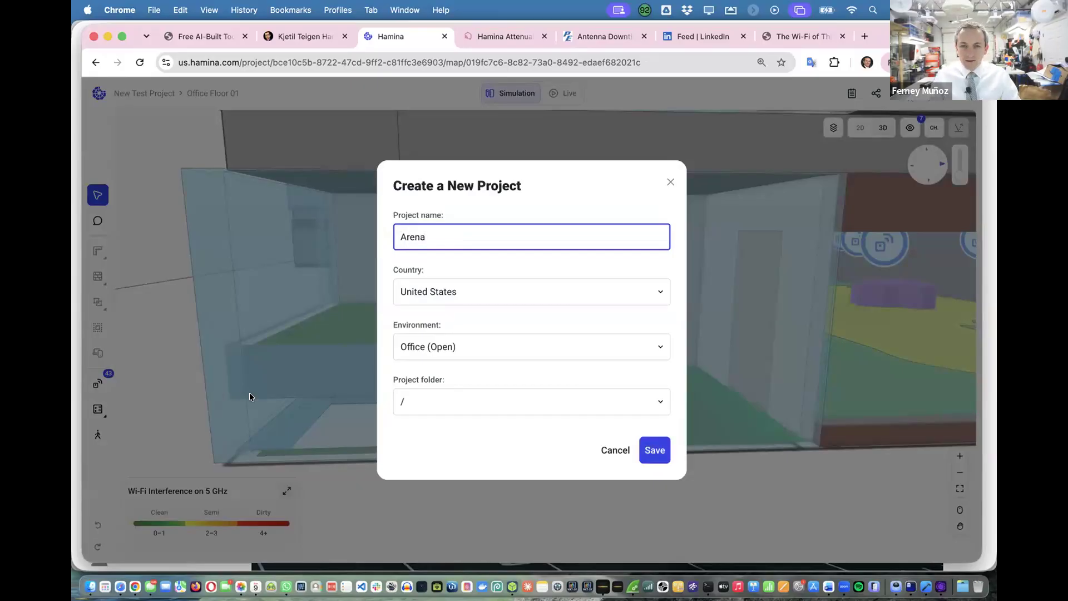
pyautogui.click(493, 344)
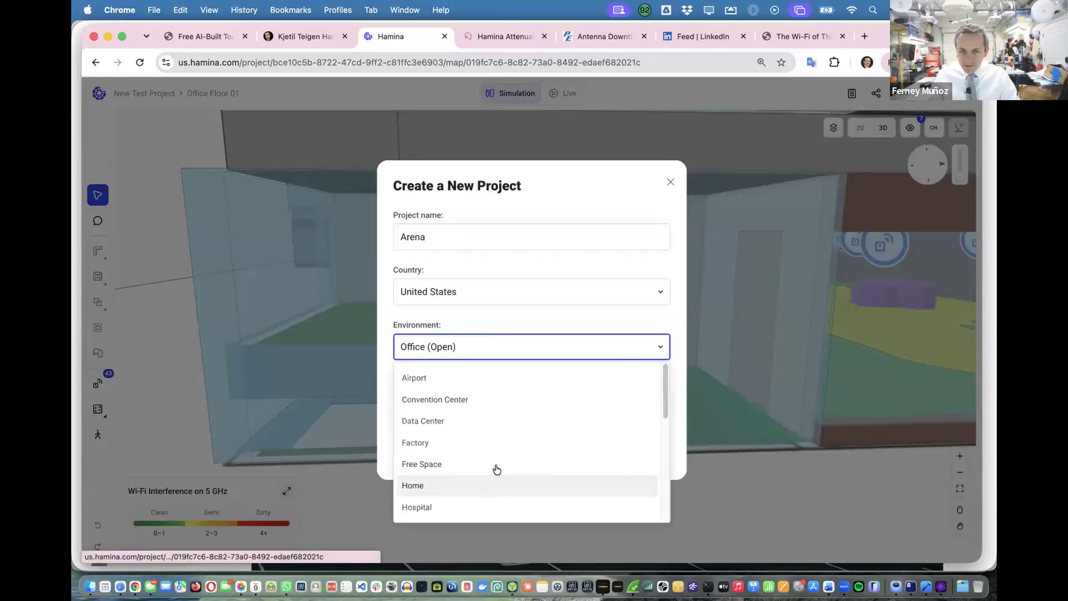
pyautogui.scroll(-5, 495, 461)
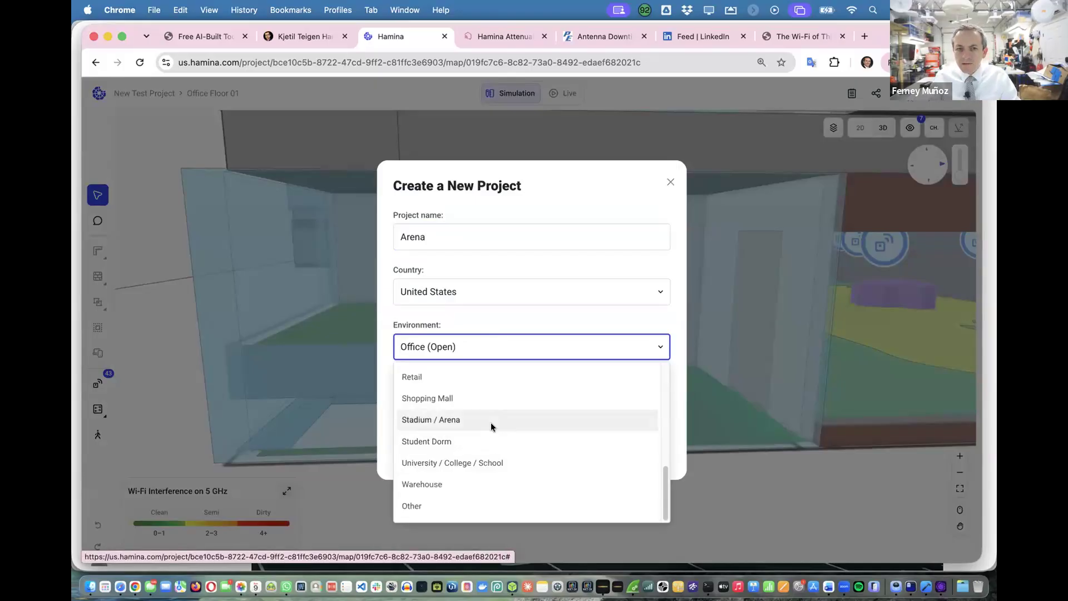
pyautogui.click(491, 421)
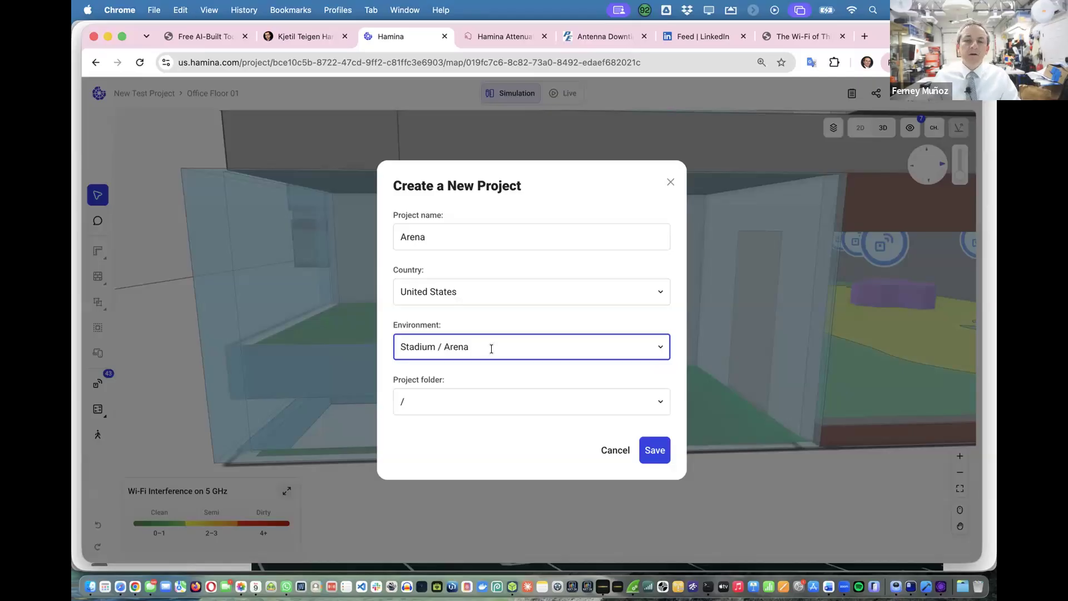
pyautogui.click(653, 455)
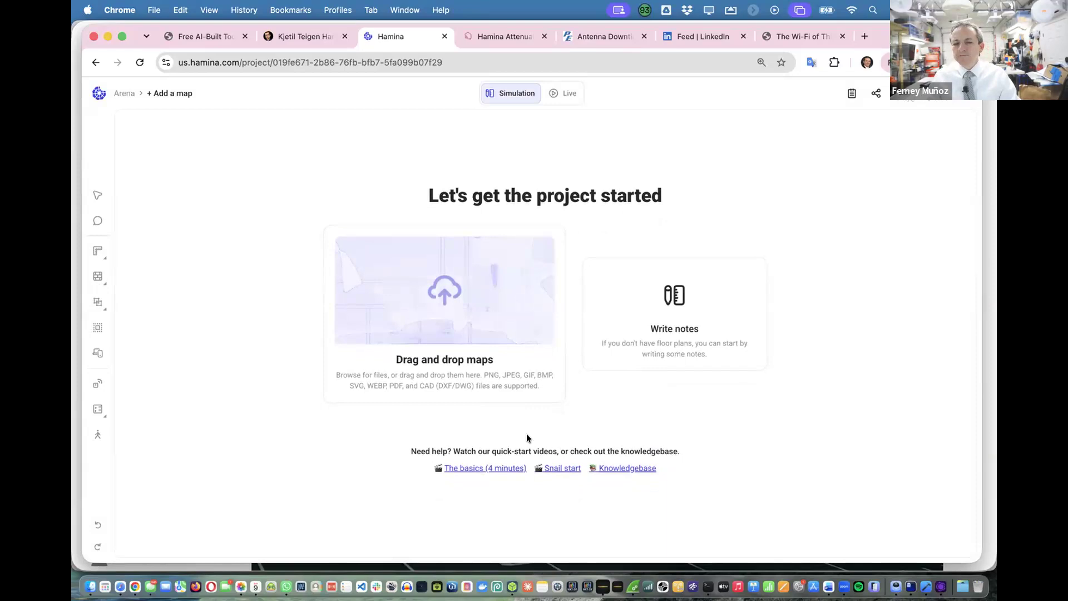
# Add Hockey Arena.png from the Maps folder as the project's map and view it in 3D from a low angle.
pyautogui.click(476, 328)
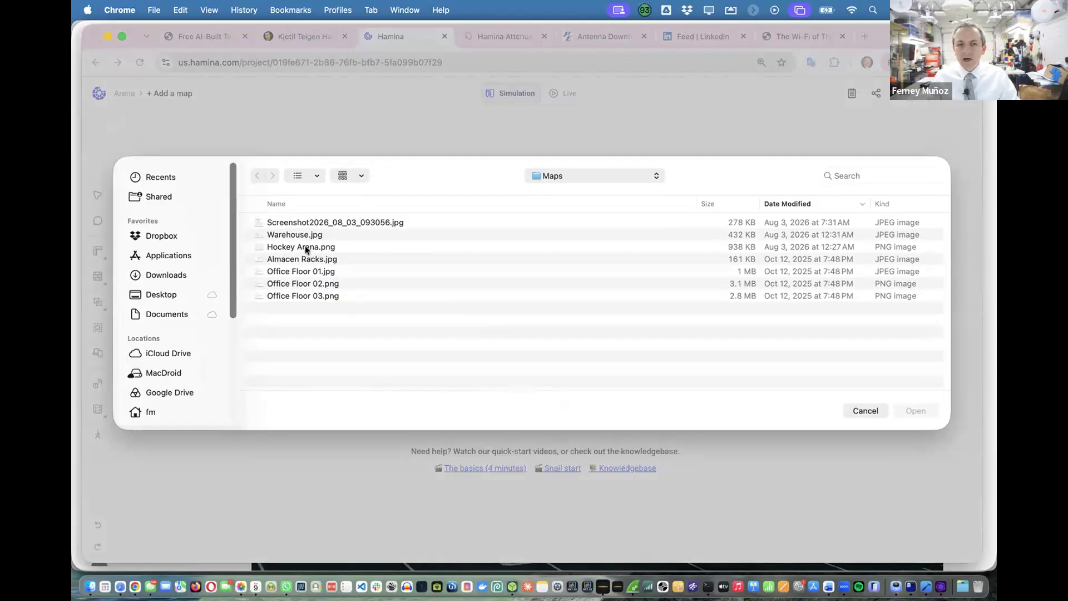
pyautogui.click(305, 246)
pyautogui.click(903, 410)
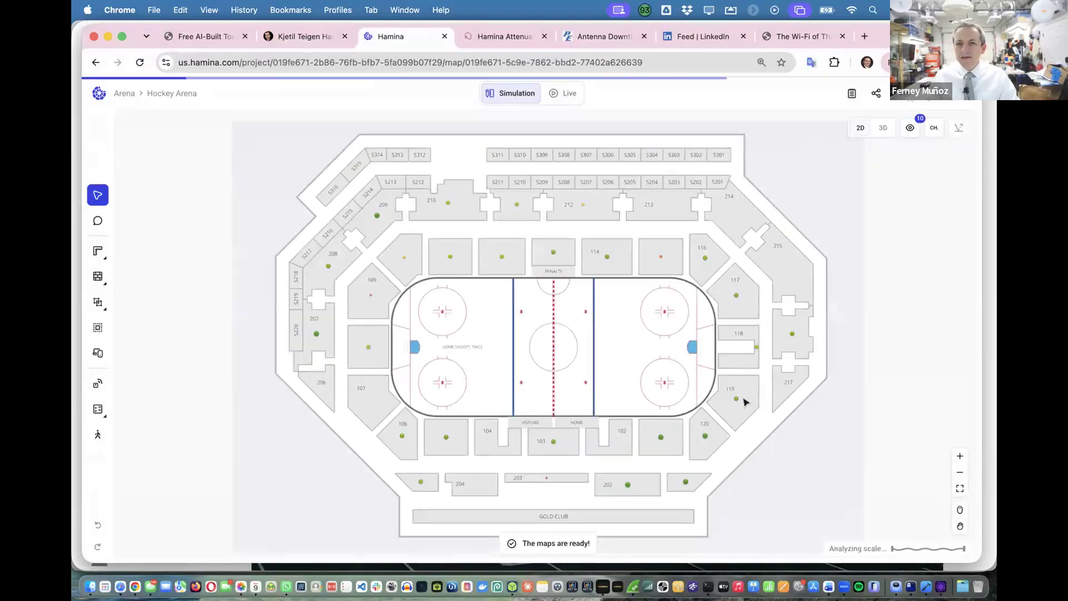
pyautogui.click(883, 128)
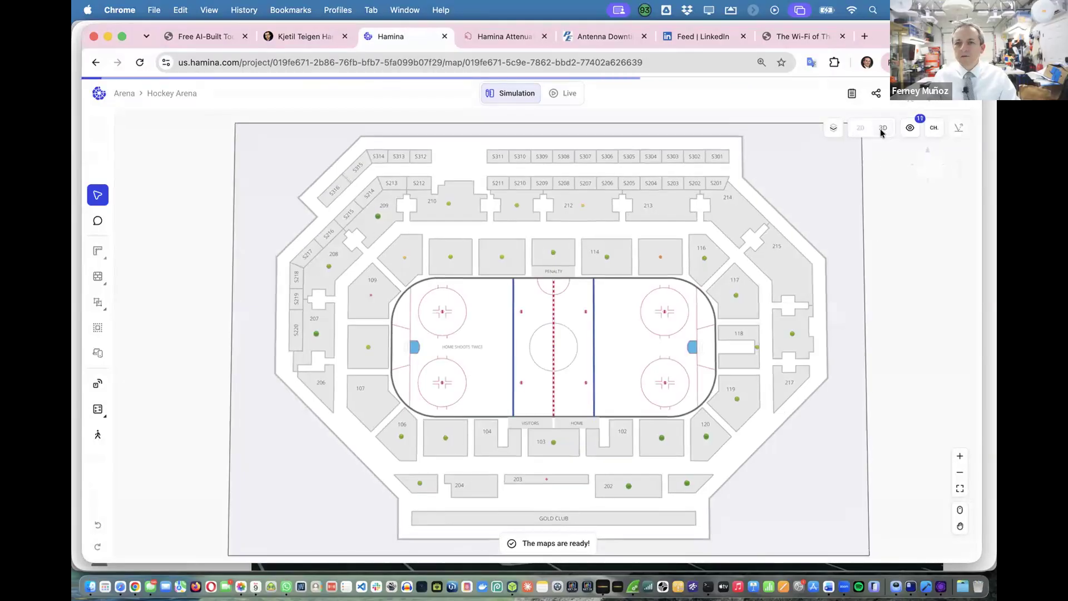
pyautogui.moveTo(722, 362); pyautogui.dragTo(792, 322)
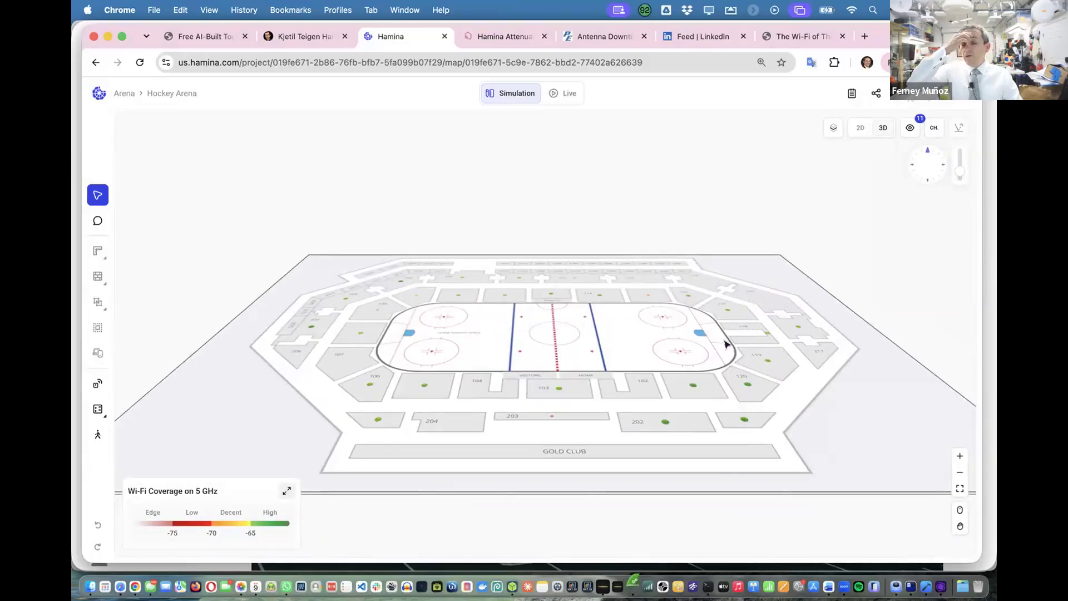
# Search the projects for "hoc", open Hockey Arena from the Hamina Training folder and view its map in 3D from a low angle.
pyautogui.click(125, 93)
pyautogui.moveTo(189, 191)
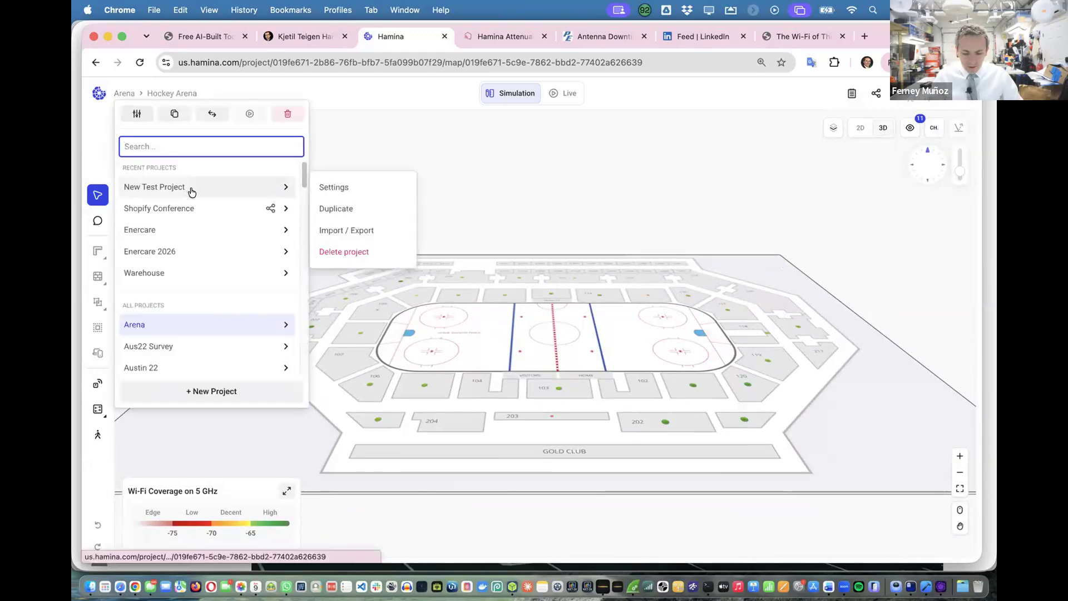
pyautogui.write('hoc')
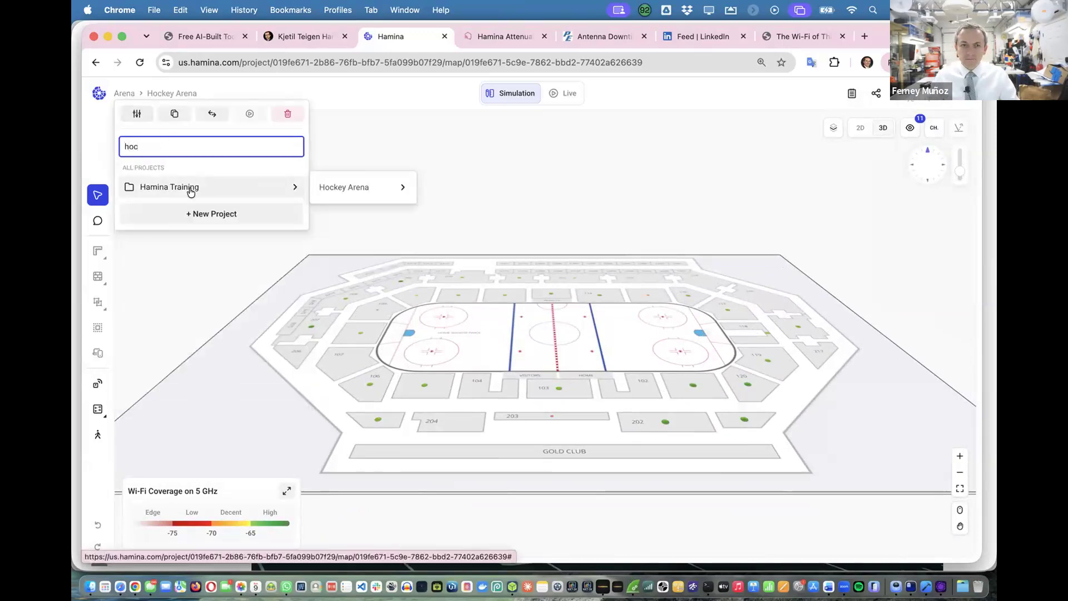
pyautogui.click(349, 190)
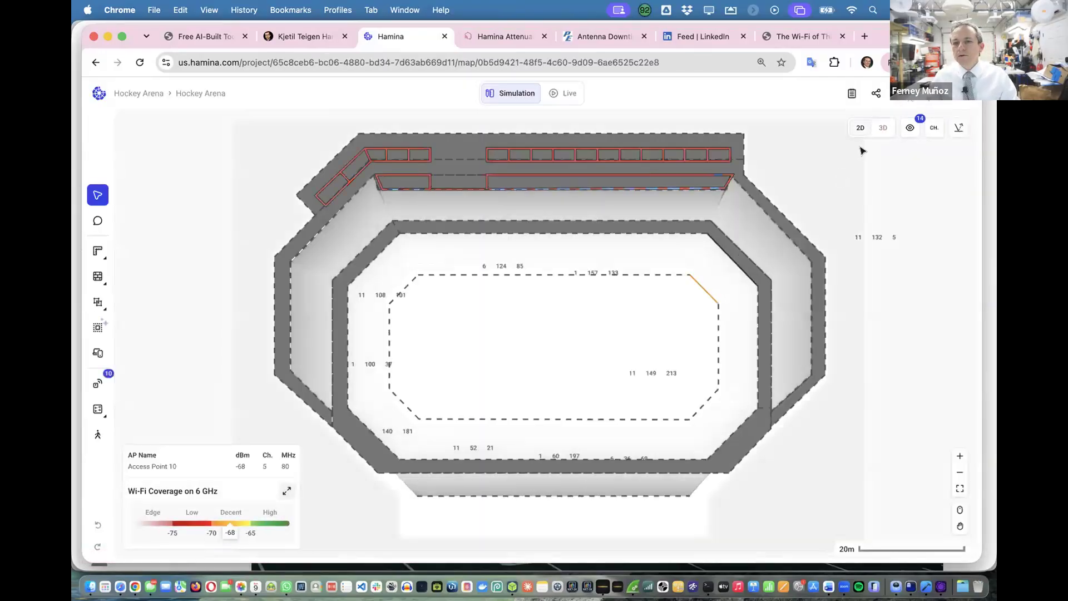
pyautogui.click(883, 129)
pyautogui.moveTo(781, 364); pyautogui.dragTo(503, 285)
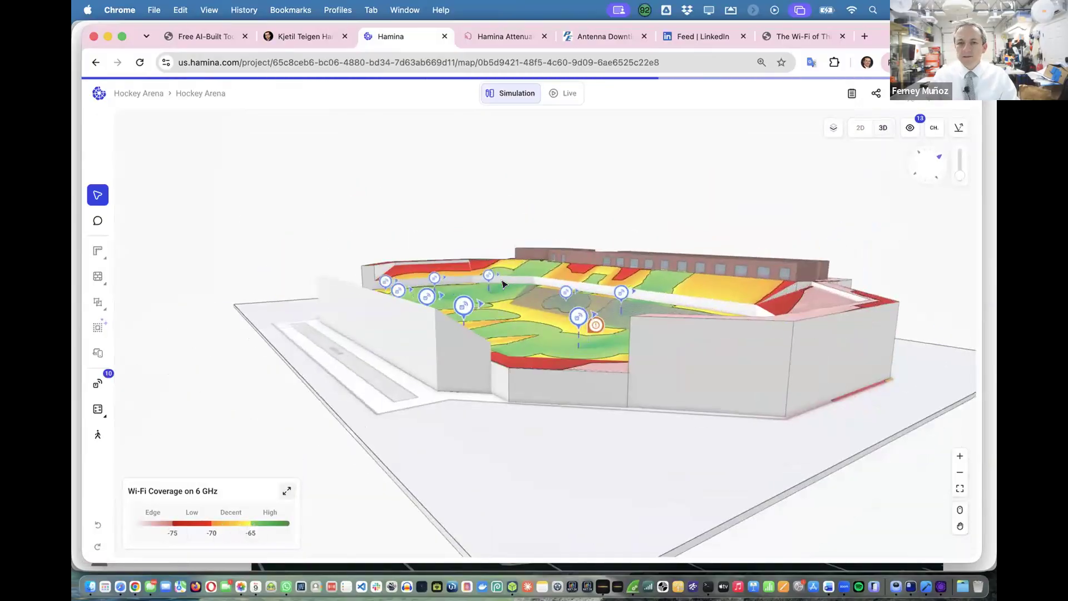
# Examine the 6 GHz Wi-Fi coverage across the arena's lower and upper stands and along the windowed suite wall in 3D.
pyautogui.scroll(5, 504, 285)
pyautogui.scroll(5, 503, 284)
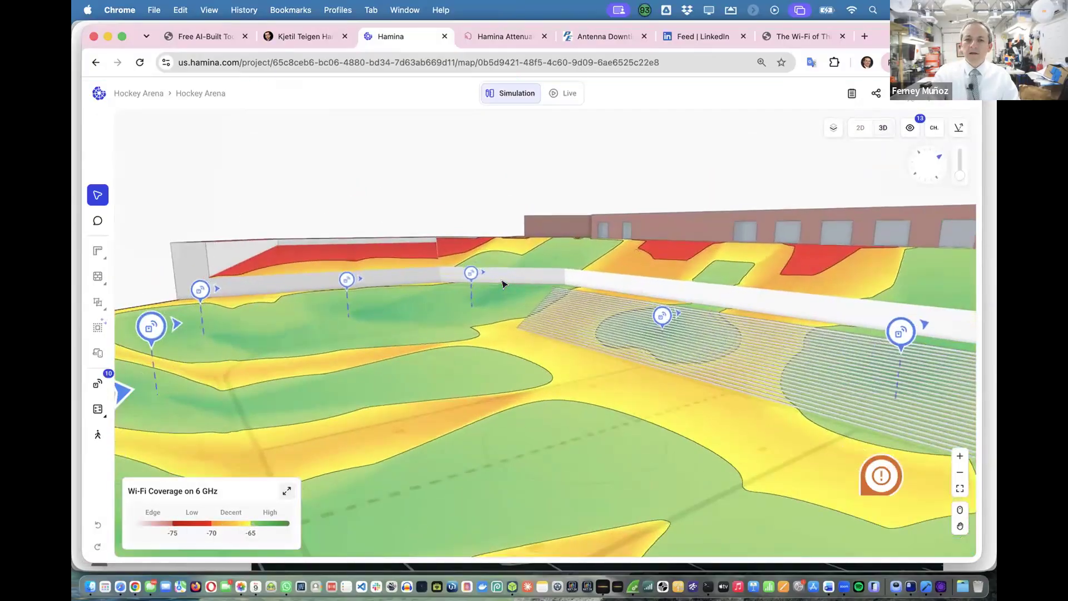
pyautogui.hscroll(7, 678, 313)
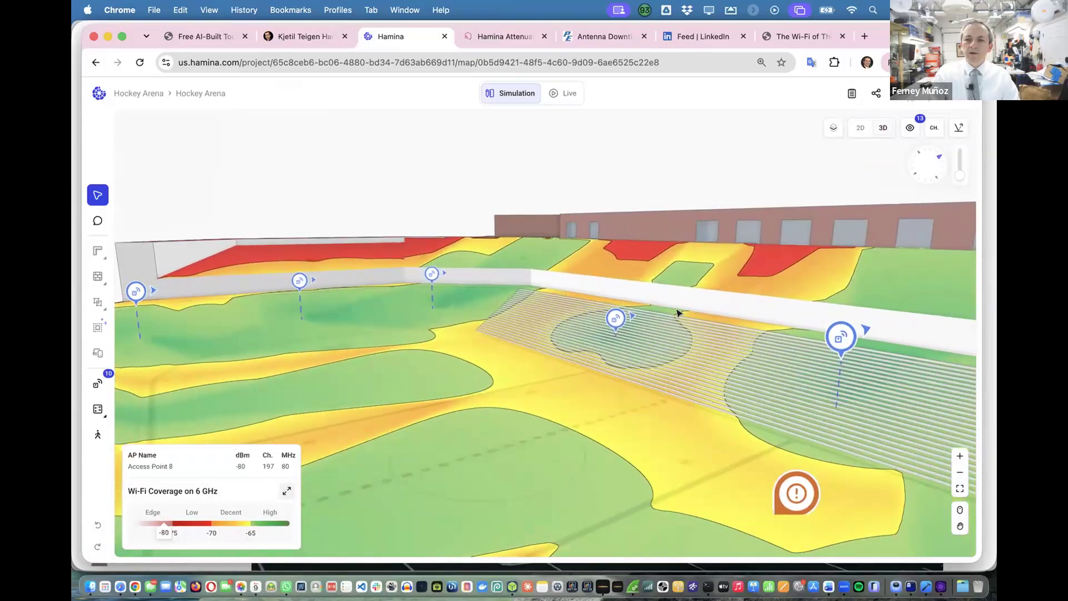
pyautogui.hscroll(10, 683, 312)
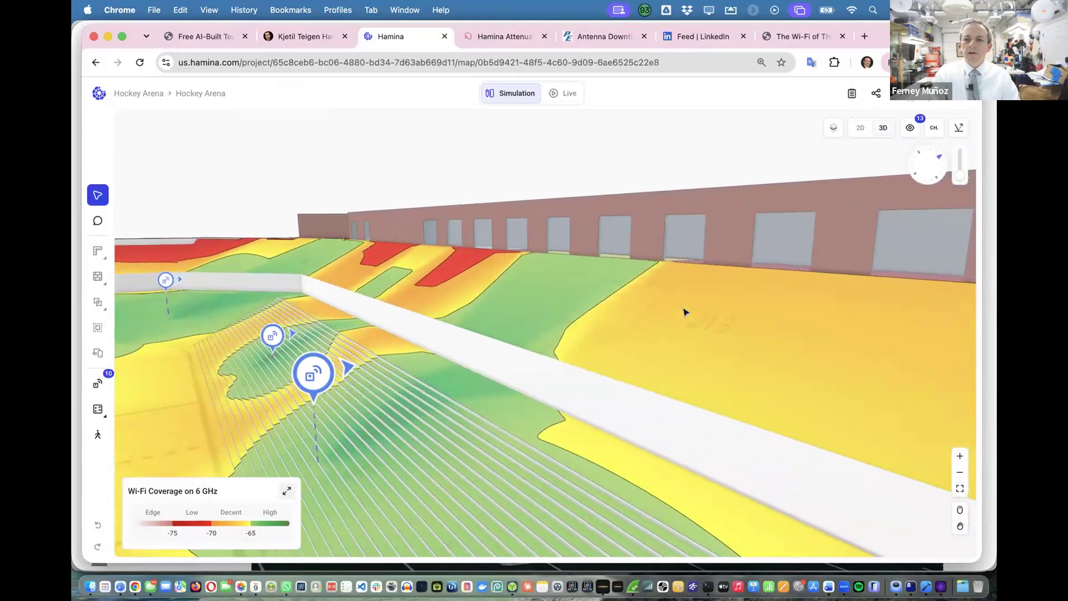
pyautogui.hscroll(1, 671, 242)
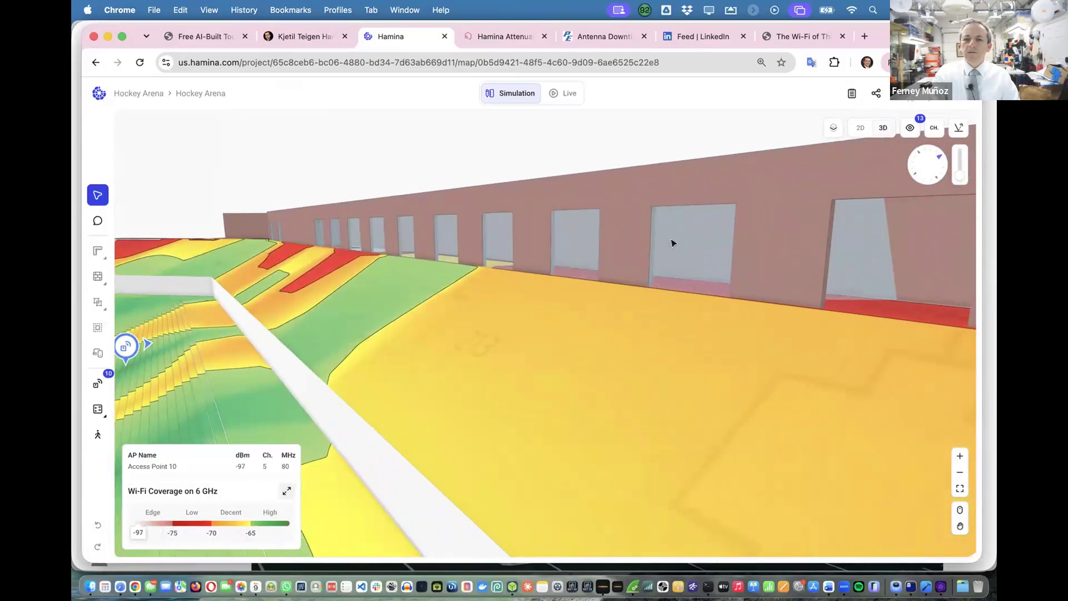
pyautogui.hscroll(-2, 687, 243)
pyautogui.hscroll(6, 704, 243)
pyautogui.hscroll(-4, 703, 245)
pyautogui.hscroll(-8, 680, 245)
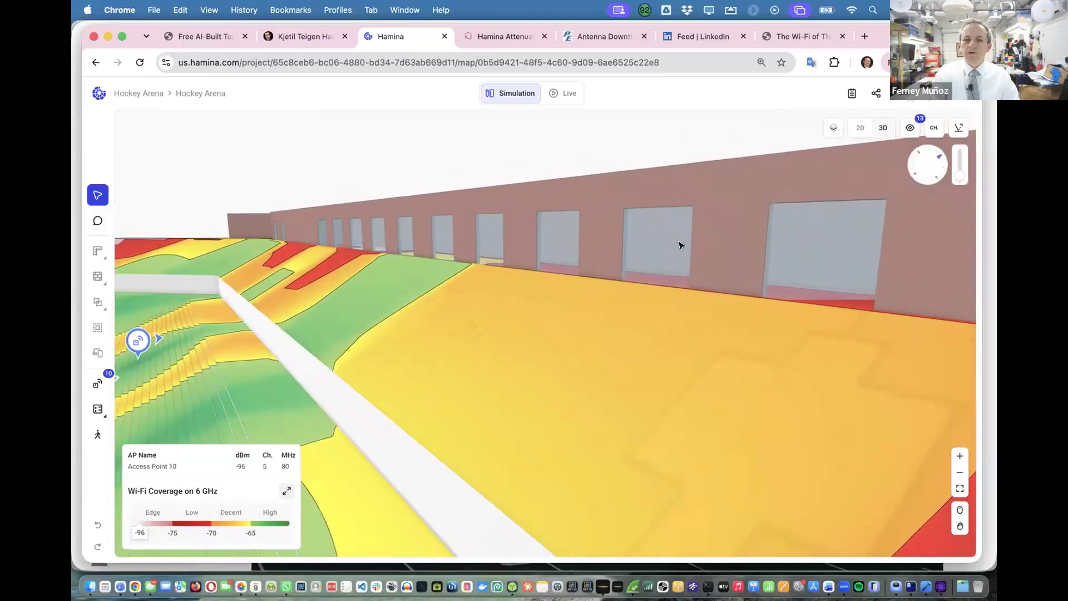
# Turn off the Wi-Fi coverage heatmap by setting the heatmap technology to None.
pyautogui.click(286, 489)
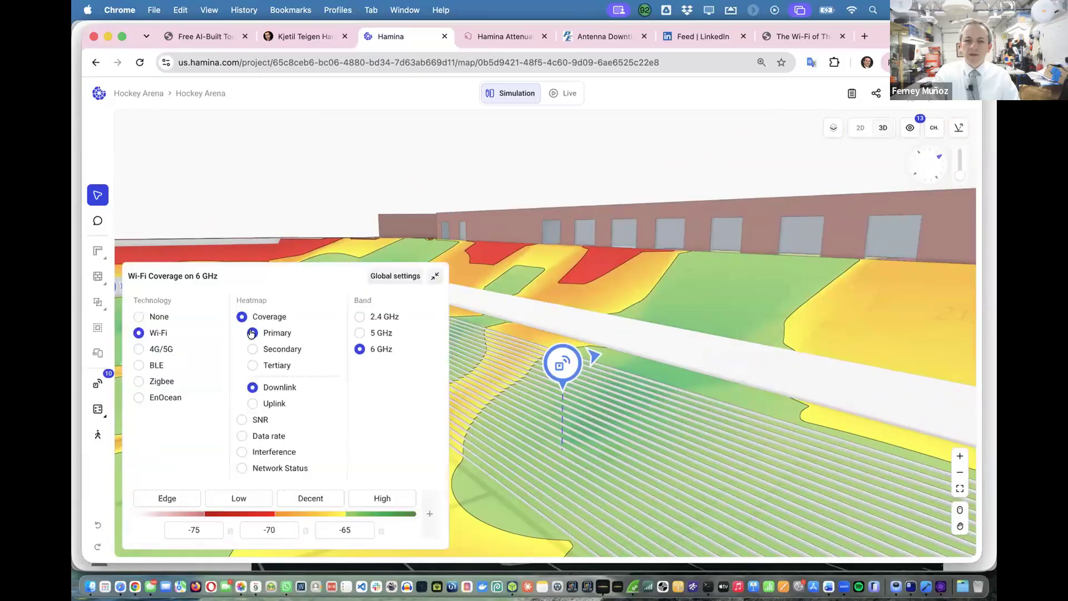
pyautogui.click(166, 321)
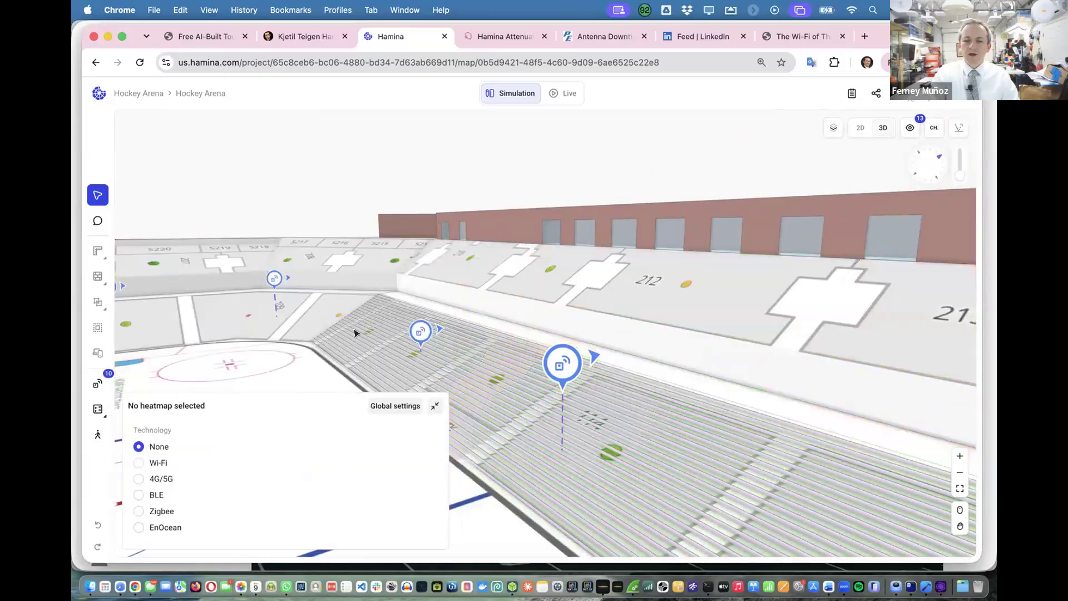
pyautogui.click(685, 347)
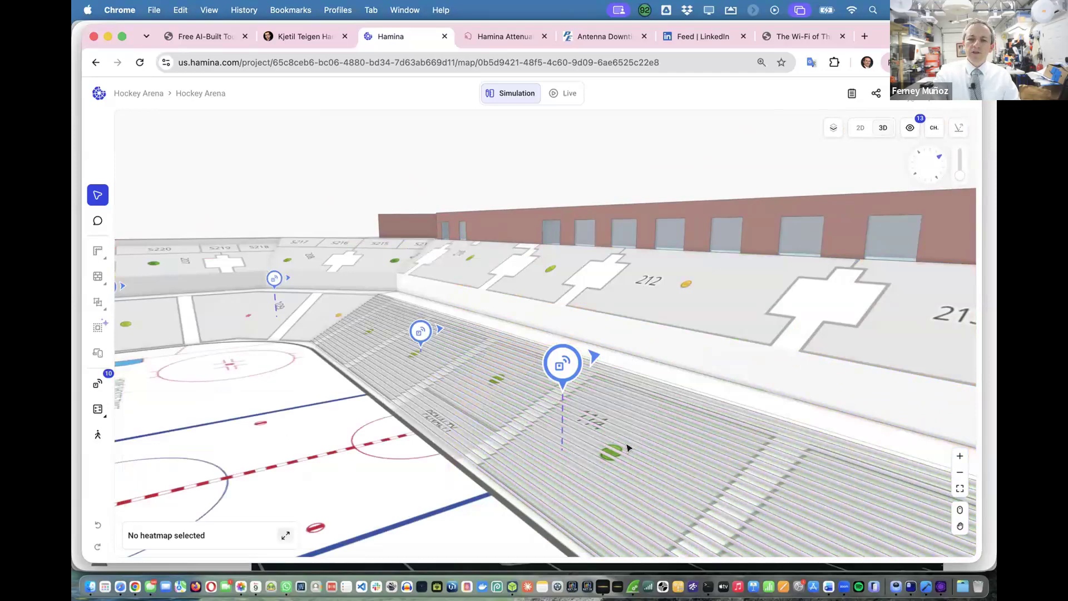
# Examine the stepped seating around section 114, the rink and the access points in the arena bowl in 3D.
pyautogui.scroll(10, 628, 448)
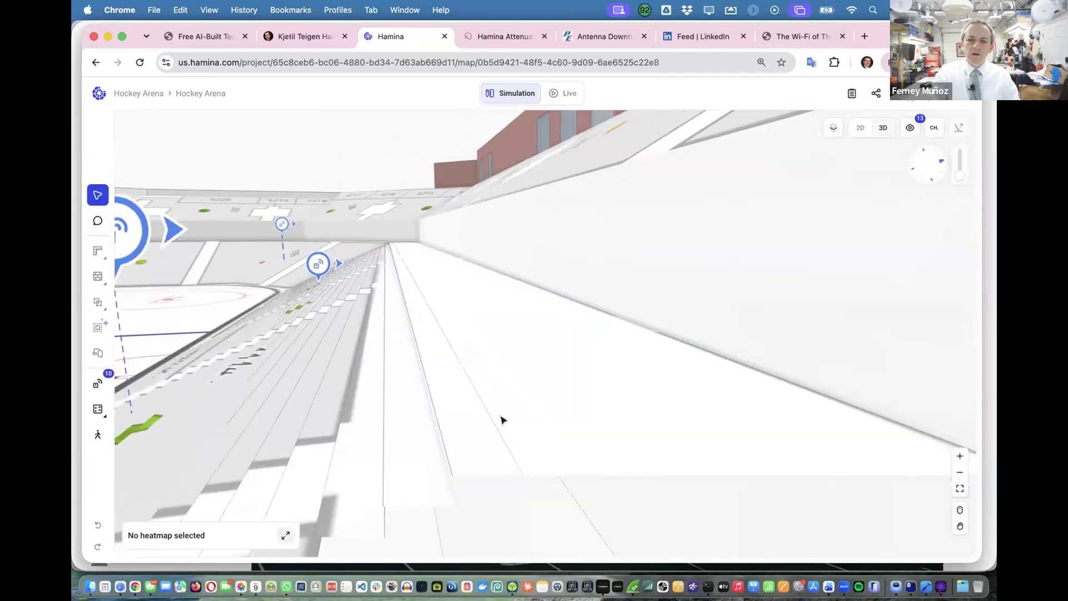
pyautogui.moveTo(509, 411); pyautogui.dragTo(664, 391)
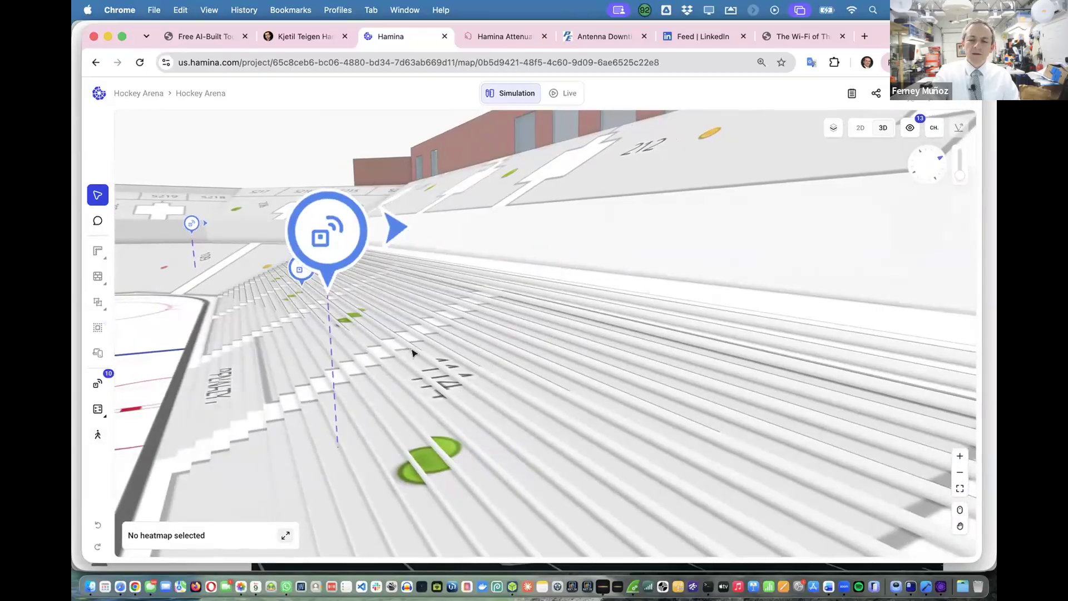
pyautogui.scroll(-8, 413, 352)
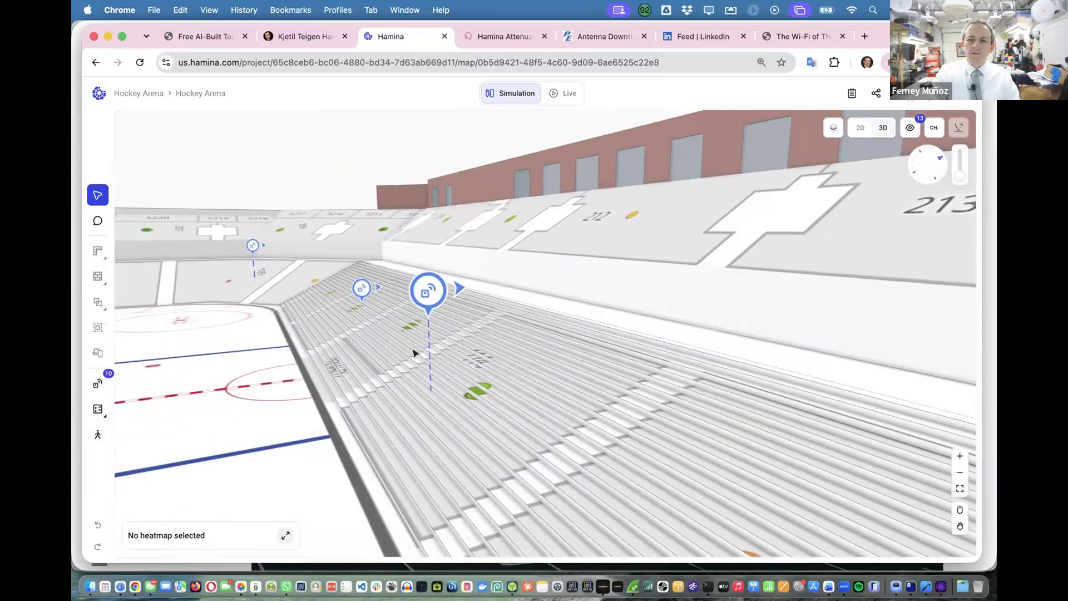
pyautogui.scroll(-8, 415, 352)
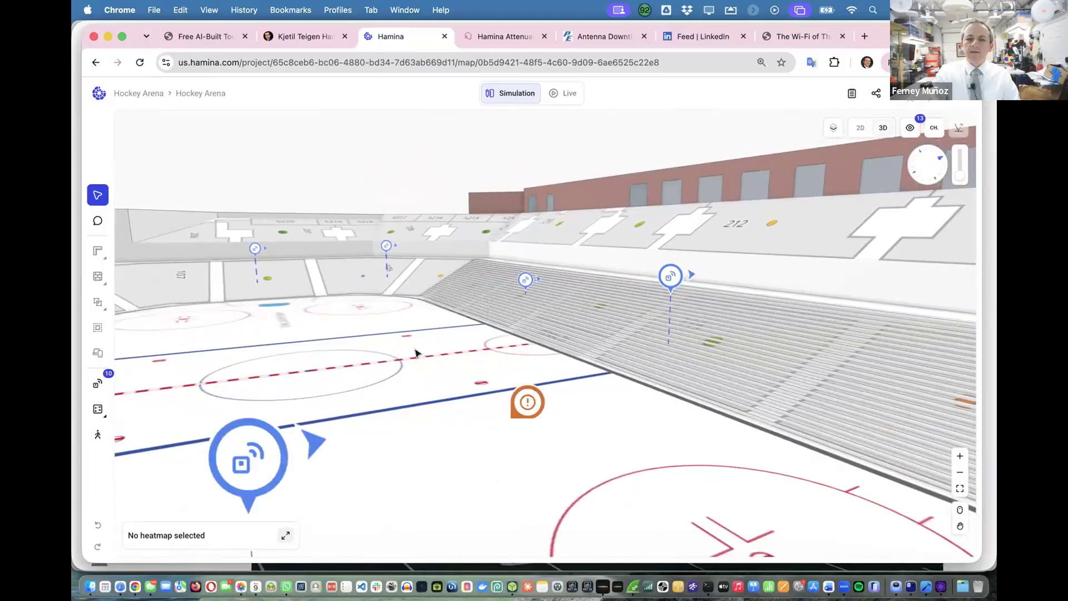
pyautogui.scroll(-8, 415, 353)
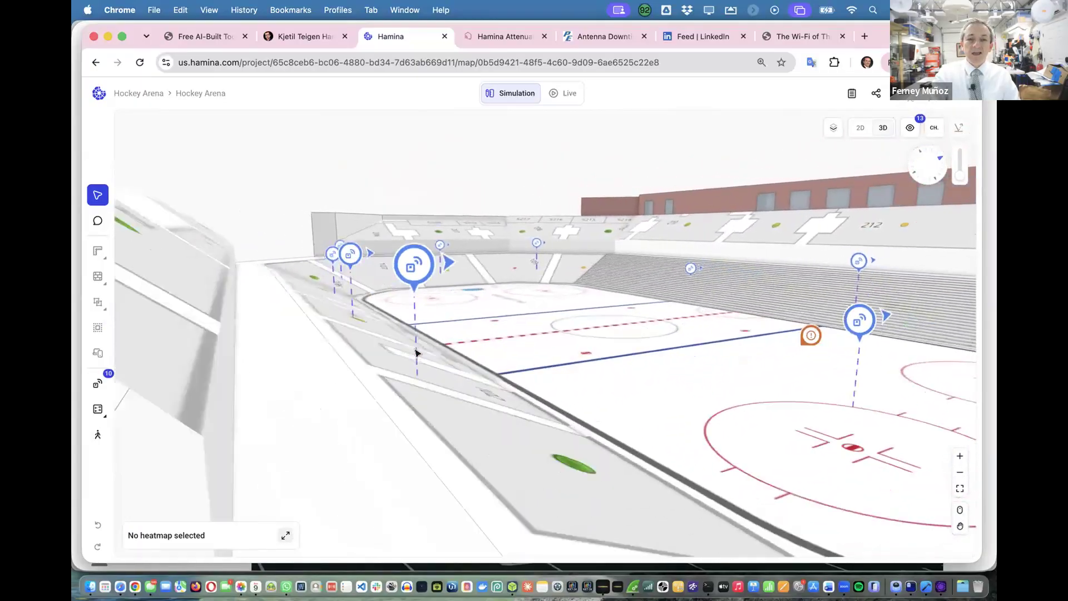
pyautogui.scroll(8, 415, 353)
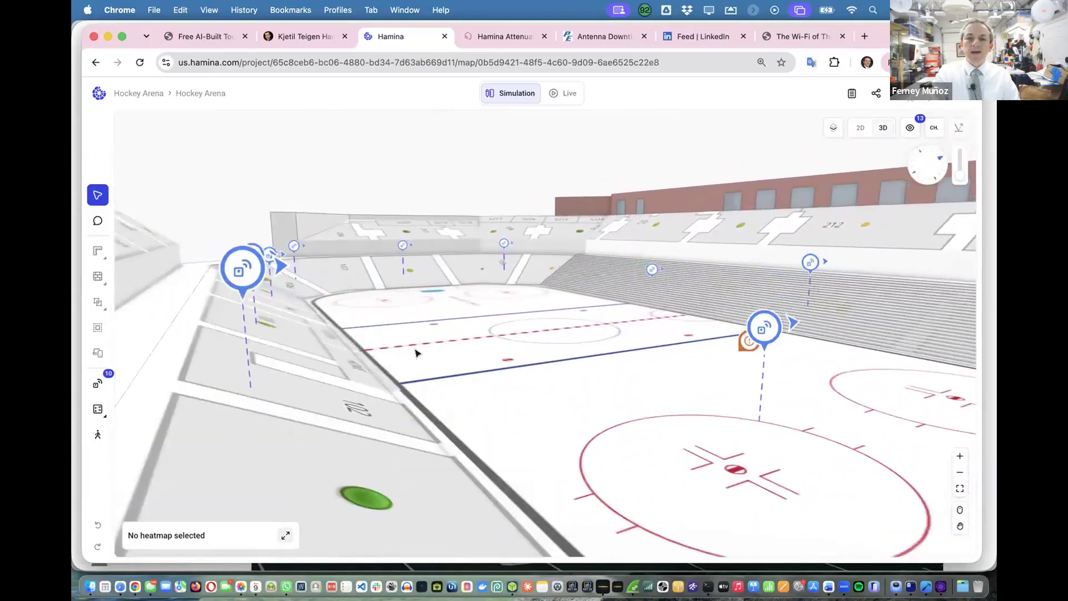
pyautogui.scroll(-8, 415, 353)
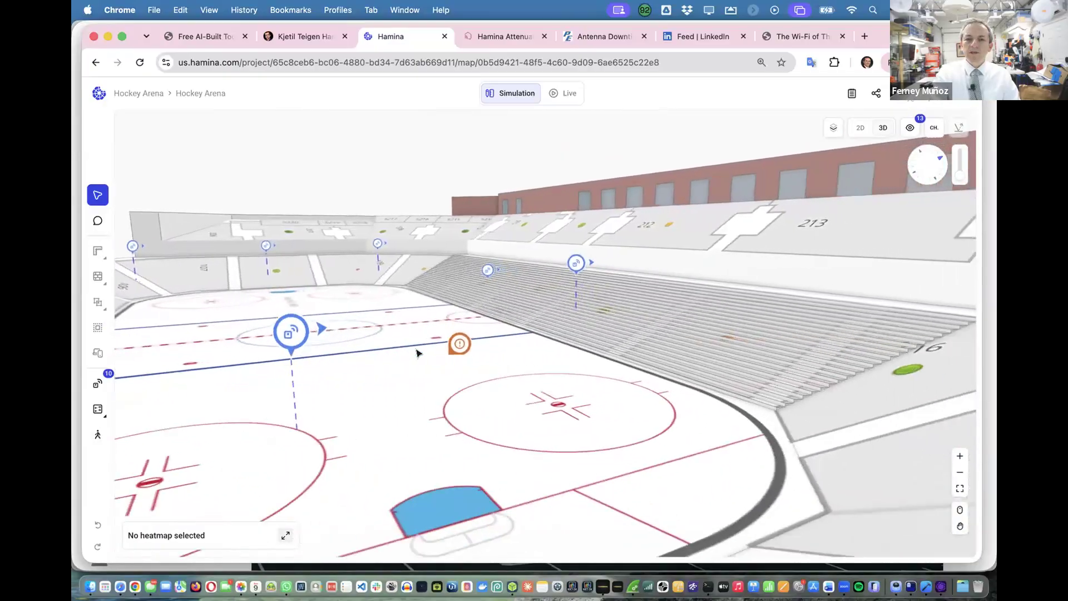
pyautogui.scroll(8, 416, 352)
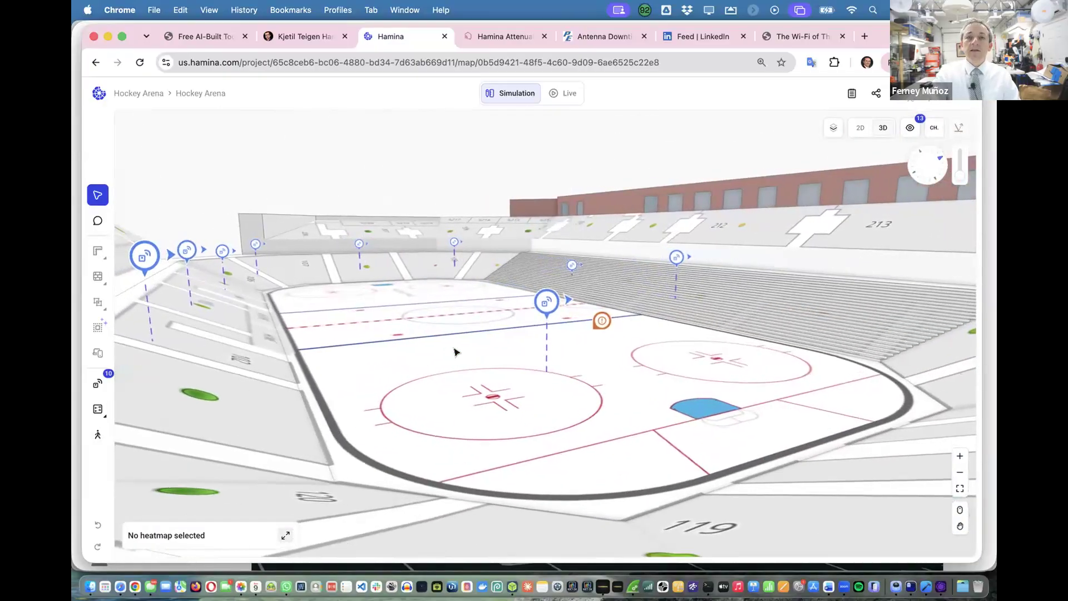
pyautogui.scroll(5, 454, 351)
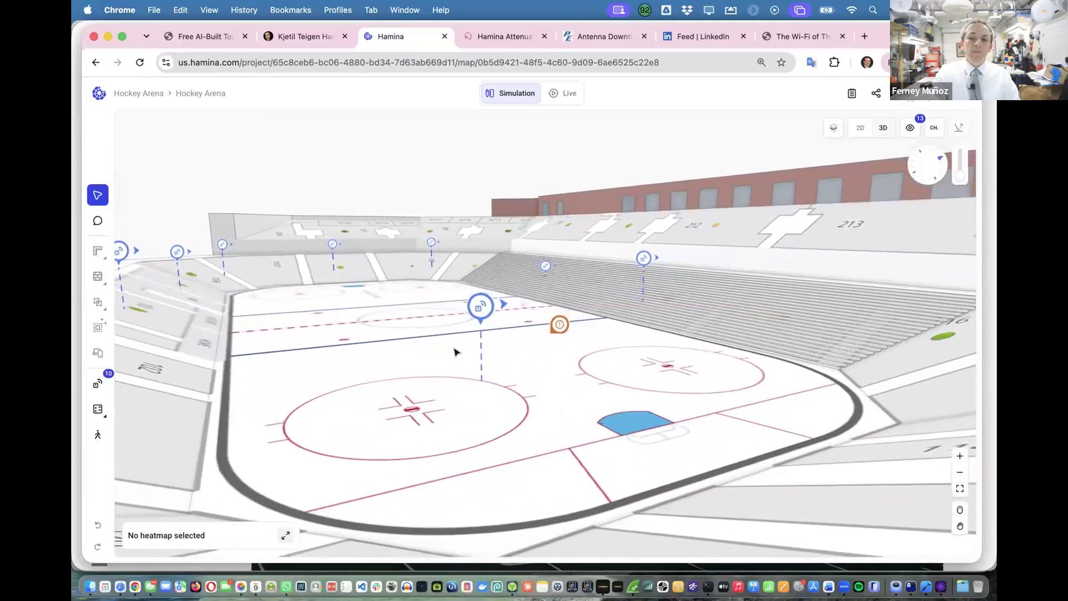
pyautogui.scroll(4, 455, 352)
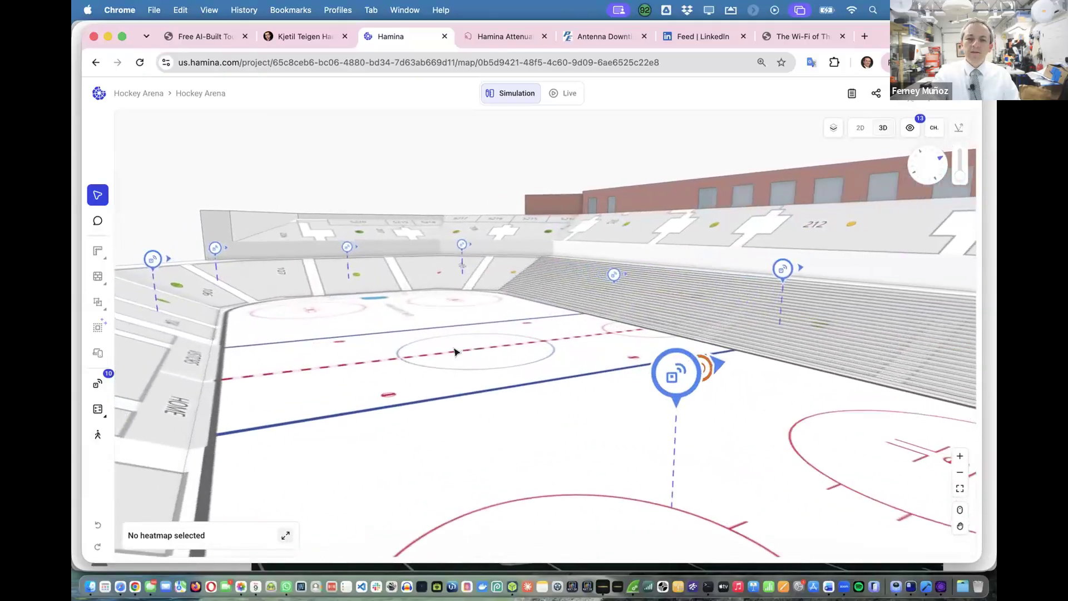
pyautogui.press('Right')
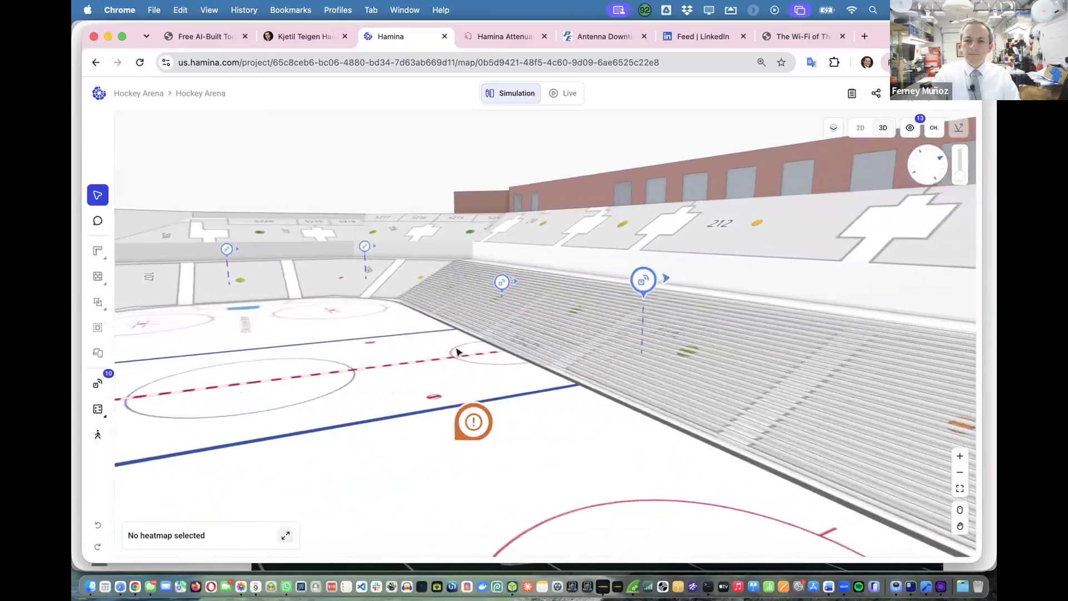
pyautogui.press('Up')
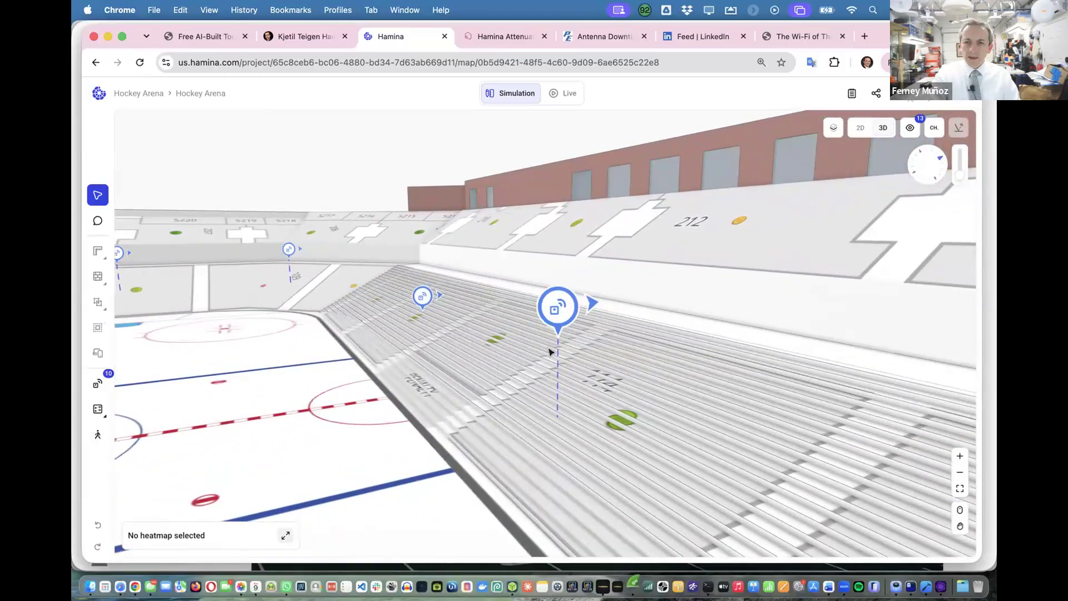
pyautogui.press('Left')
pyautogui.press('Down')
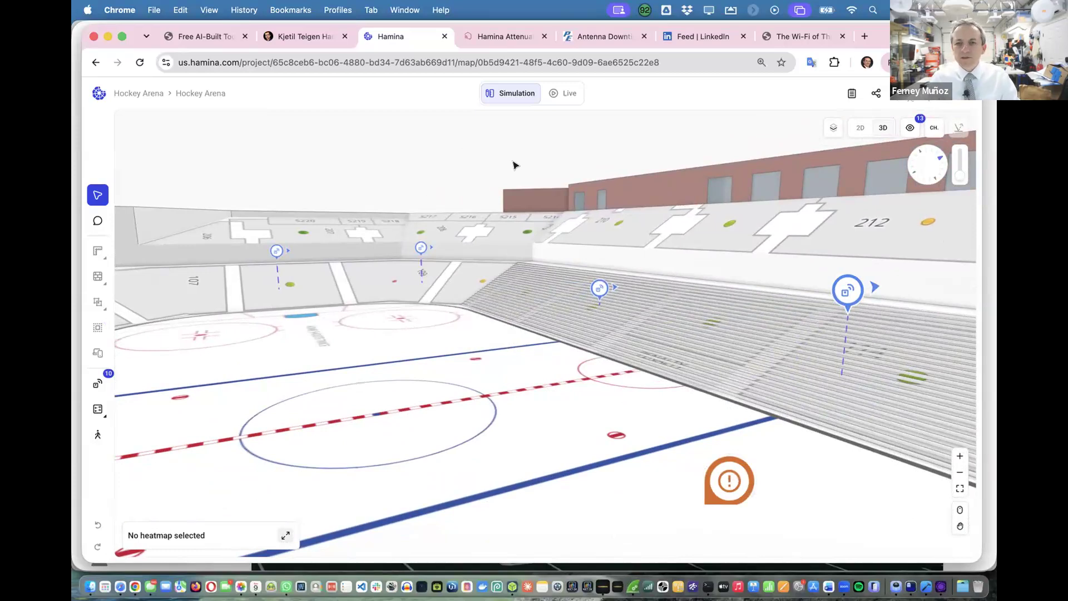
# Return to the Arena project and inspect its Hockey Arena map with the perimeter walls in 3D, ending in the 2D view.
pyautogui.click(139, 93)
pyautogui.click(148, 184)
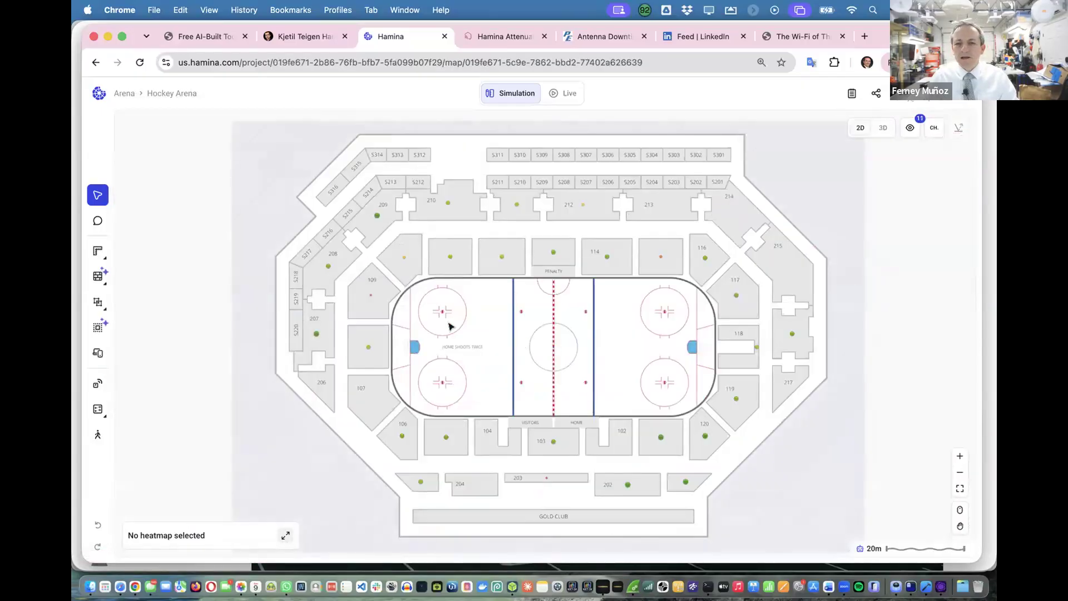
pyautogui.click(876, 128)
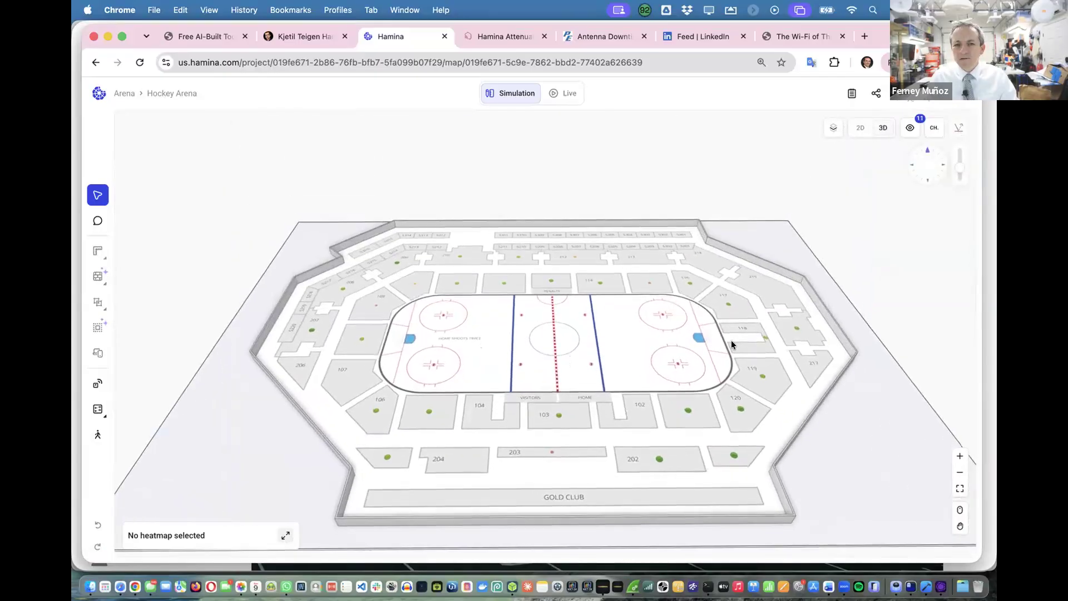
pyautogui.moveTo(748, 368); pyautogui.dragTo(763, 329)
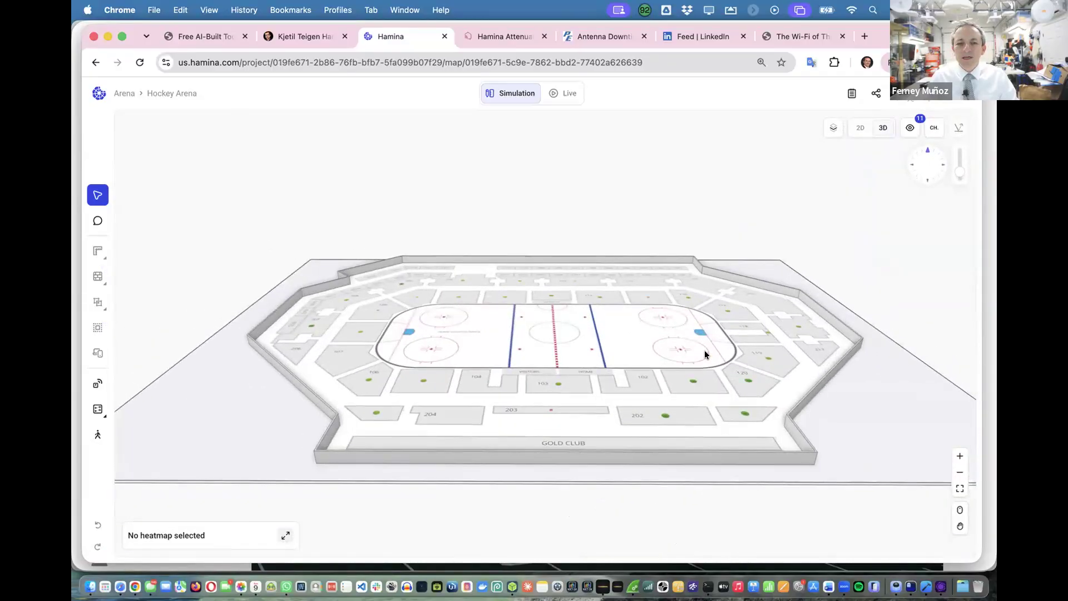
pyautogui.moveTo(443, 404); pyautogui.dragTo(384, 418)
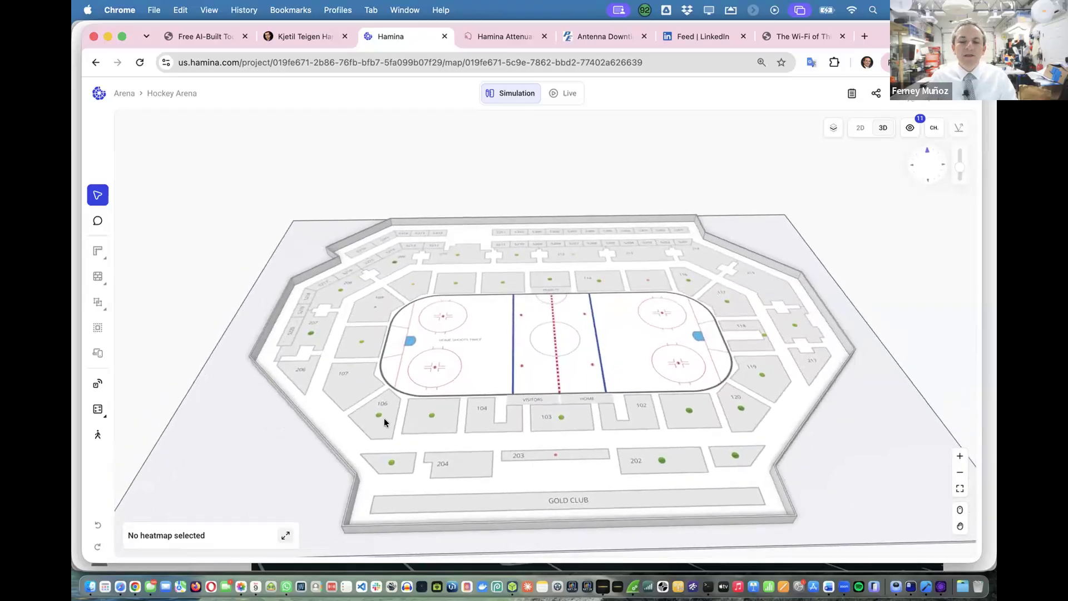
pyautogui.click(860, 130)
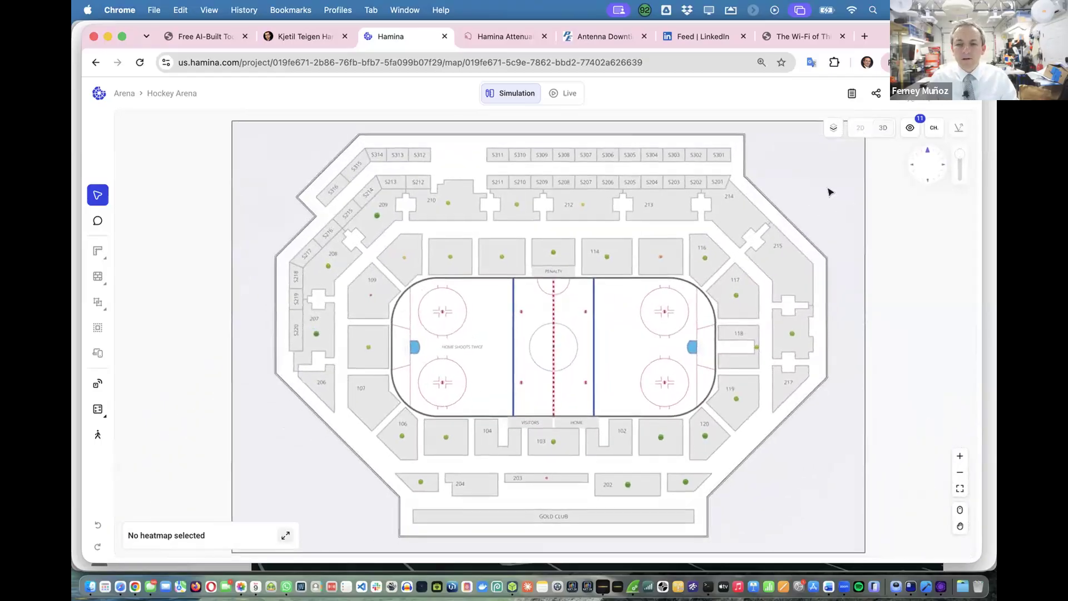
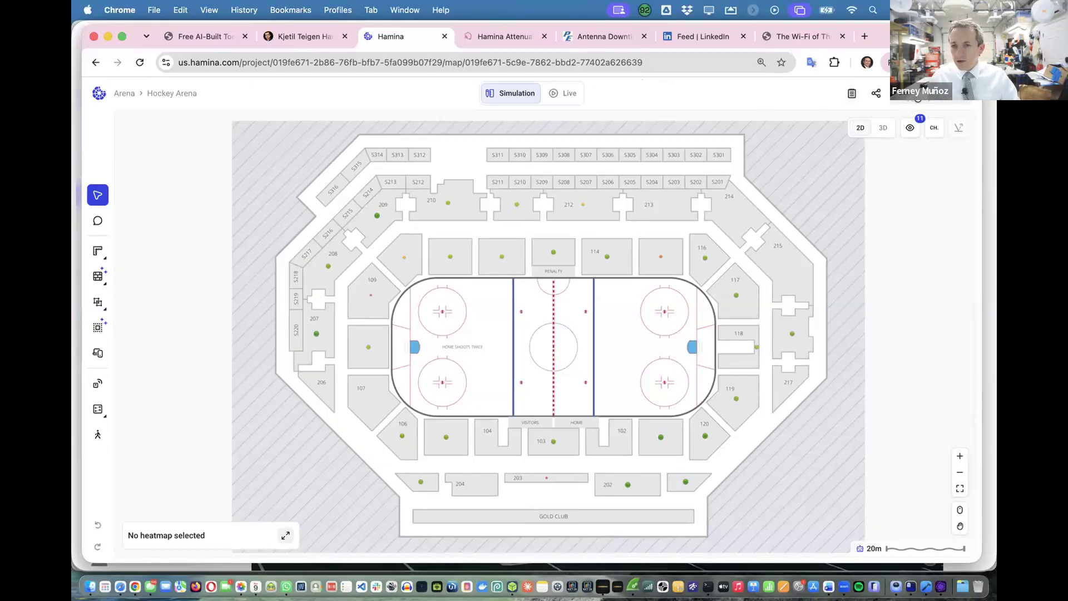
# Open the license key activation form in the account's subscriptions, then leave the form and settings without activating a license.
pyautogui.click(925, 99)
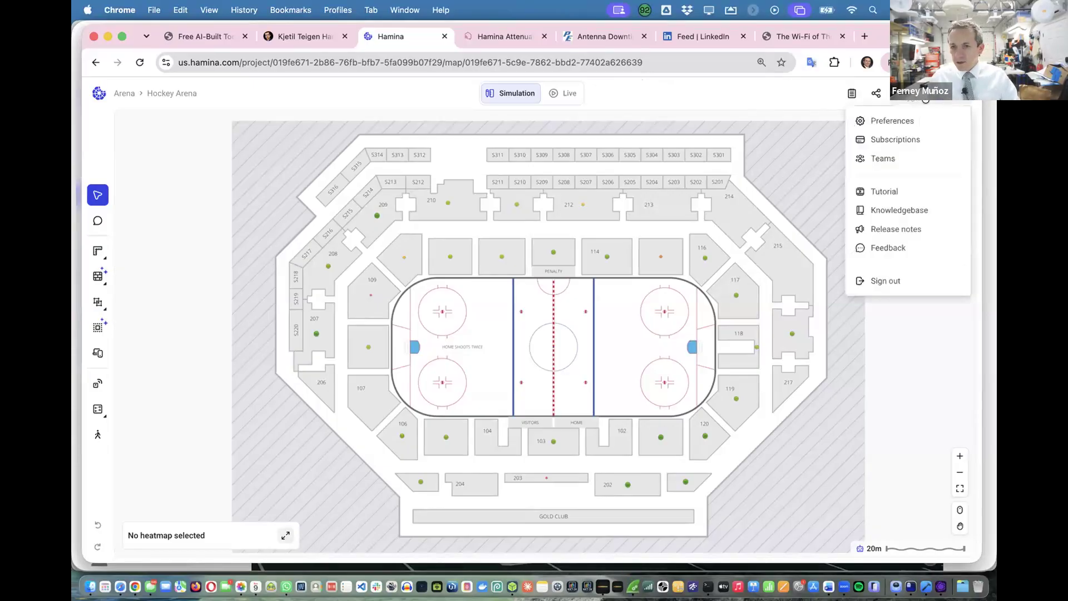
pyautogui.click(923, 140)
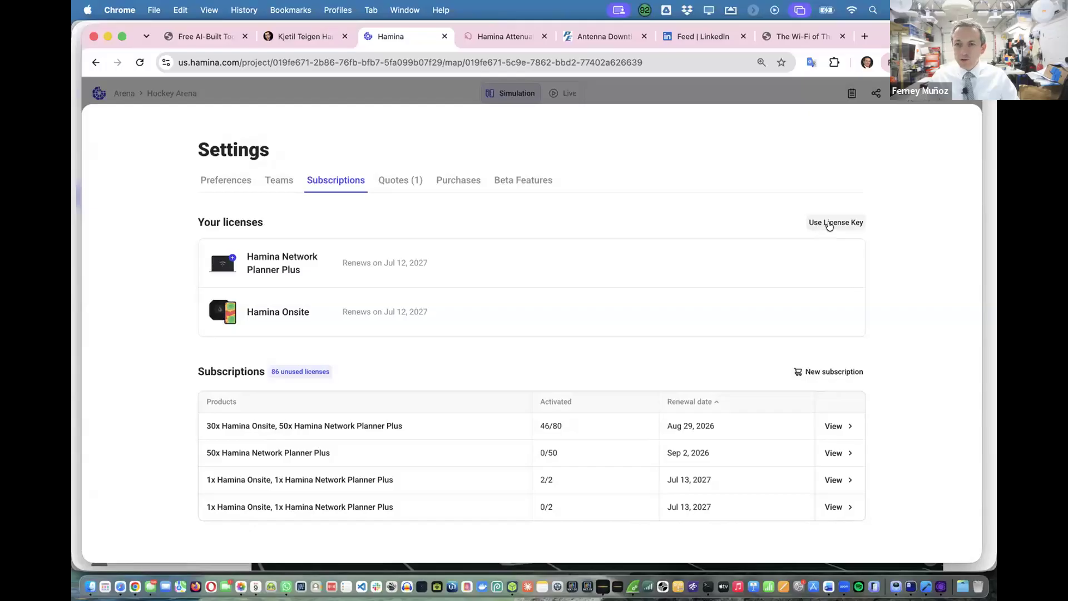
pyautogui.click(828, 223)
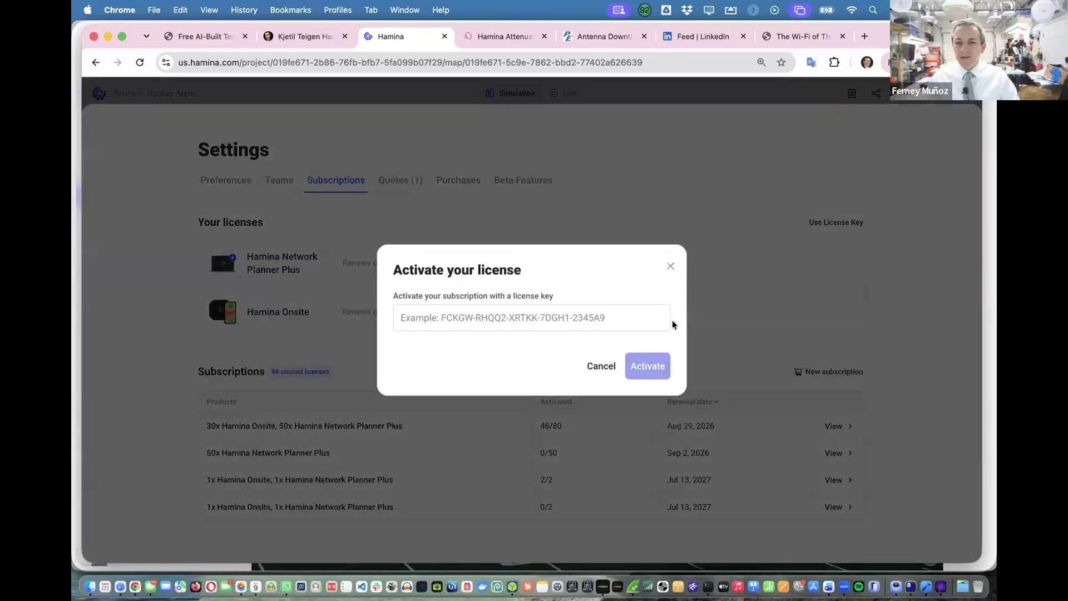
pyautogui.click(589, 319)
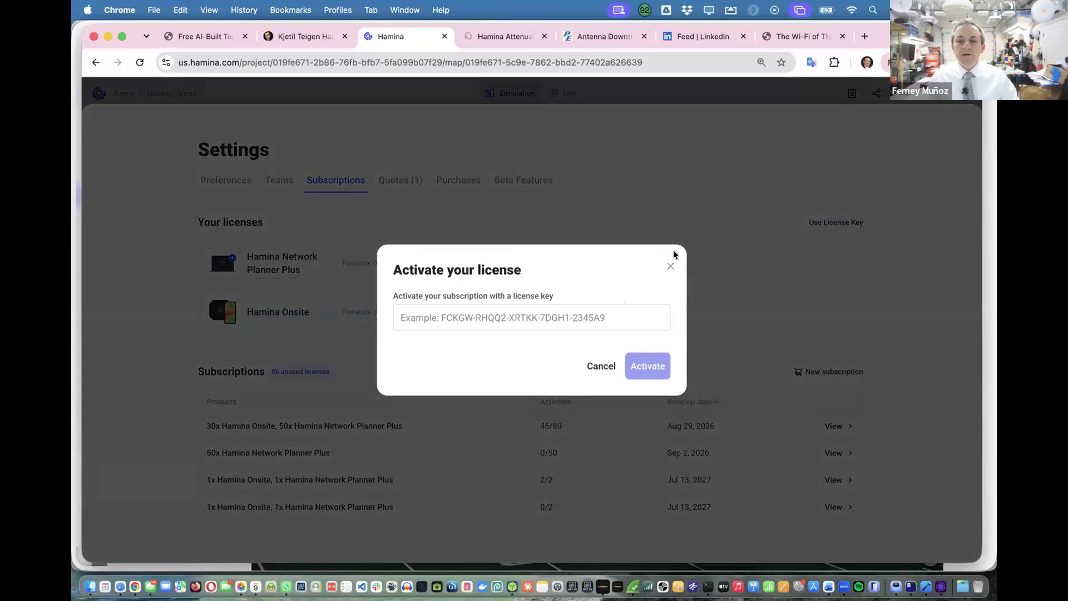
pyautogui.click(668, 265)
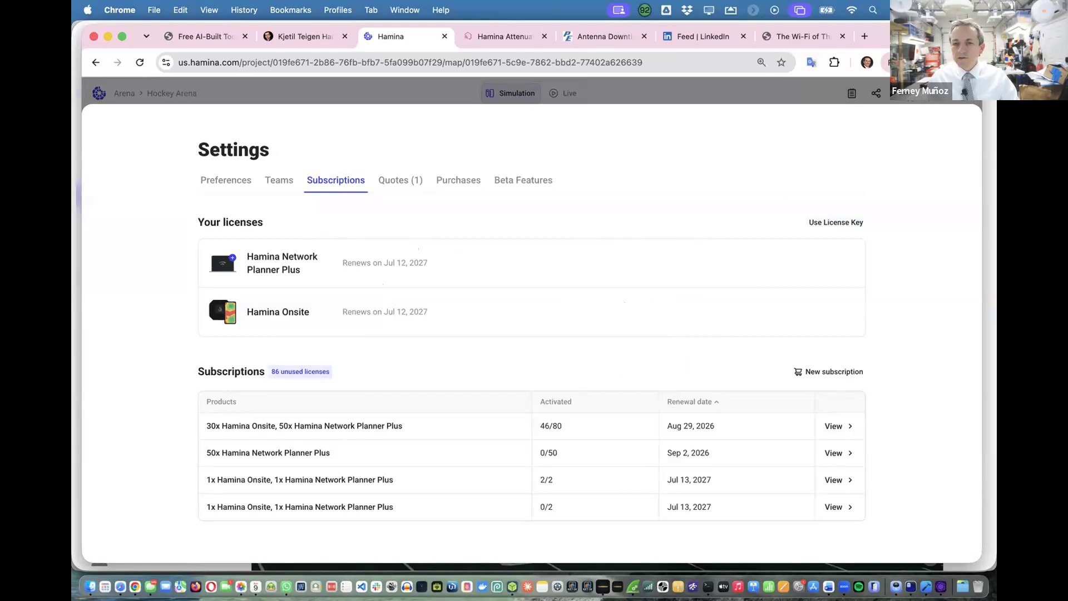
pyautogui.press('Escape')
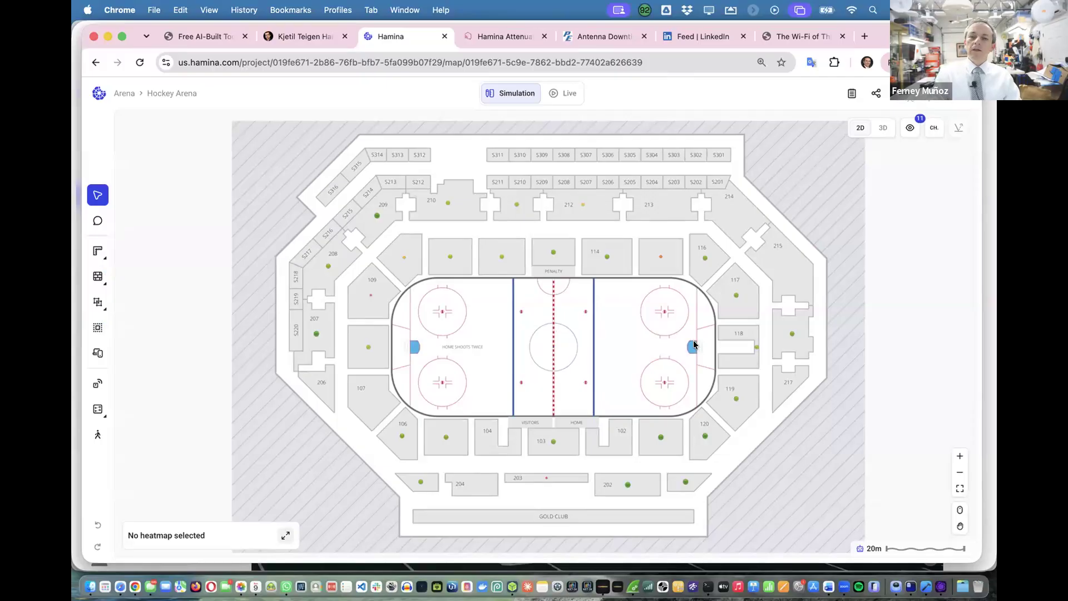
# Draw a horizontal scale line about 84.8 m long across the full length of the rink, between the end boards.
pyautogui.scroll(3, 694, 345)
pyautogui.hscroll(-2, 695, 345)
pyautogui.scroll(-1, 695, 344)
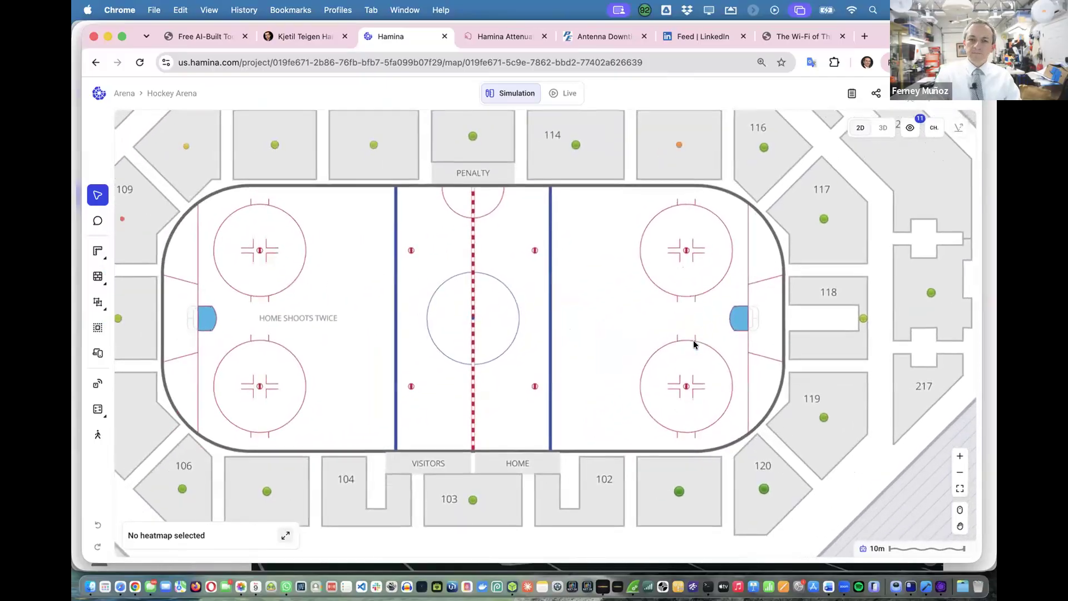
pyautogui.hscroll(-1, 694, 345)
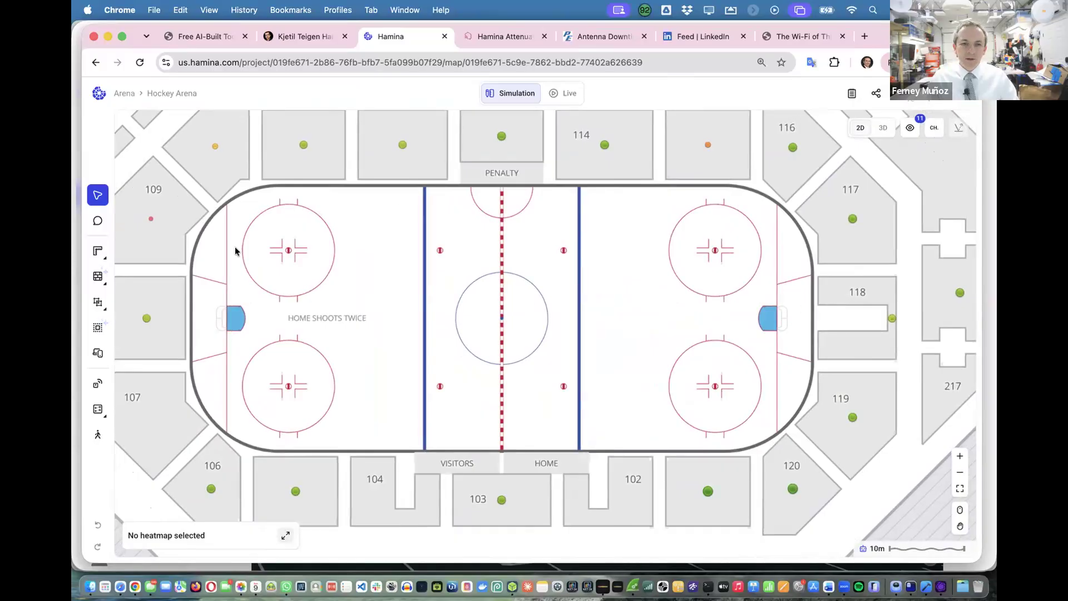
pyautogui.click(142, 249)
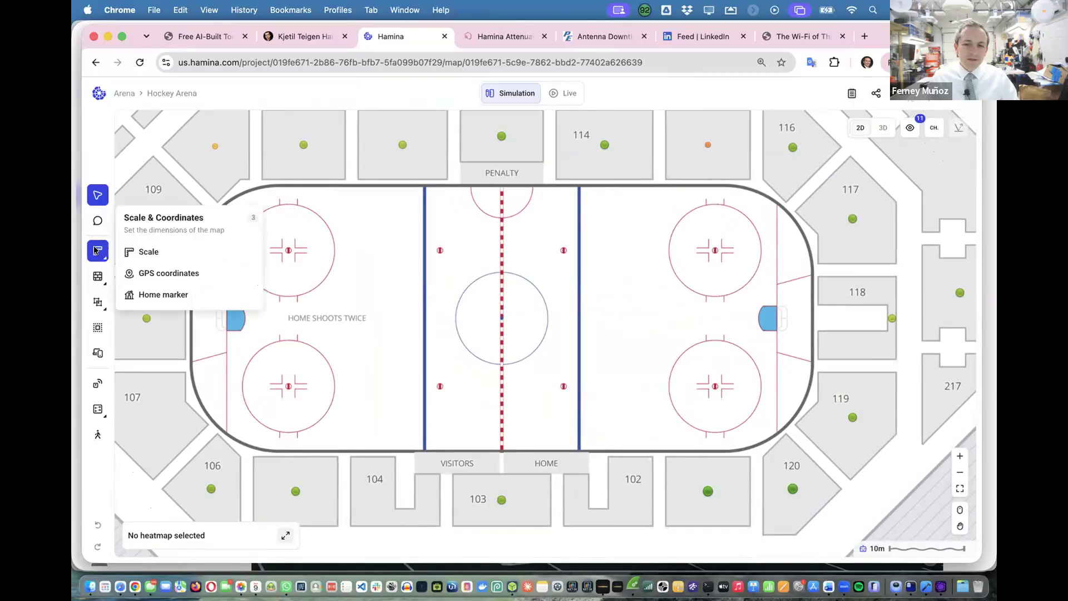
pyautogui.click(190, 310)
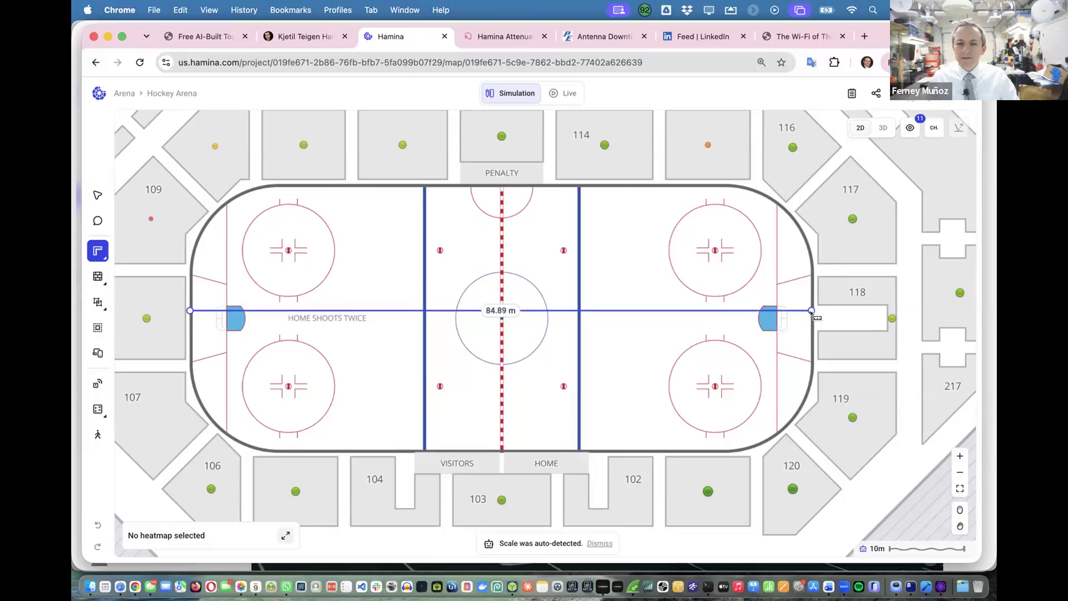
pyautogui.click(810, 311)
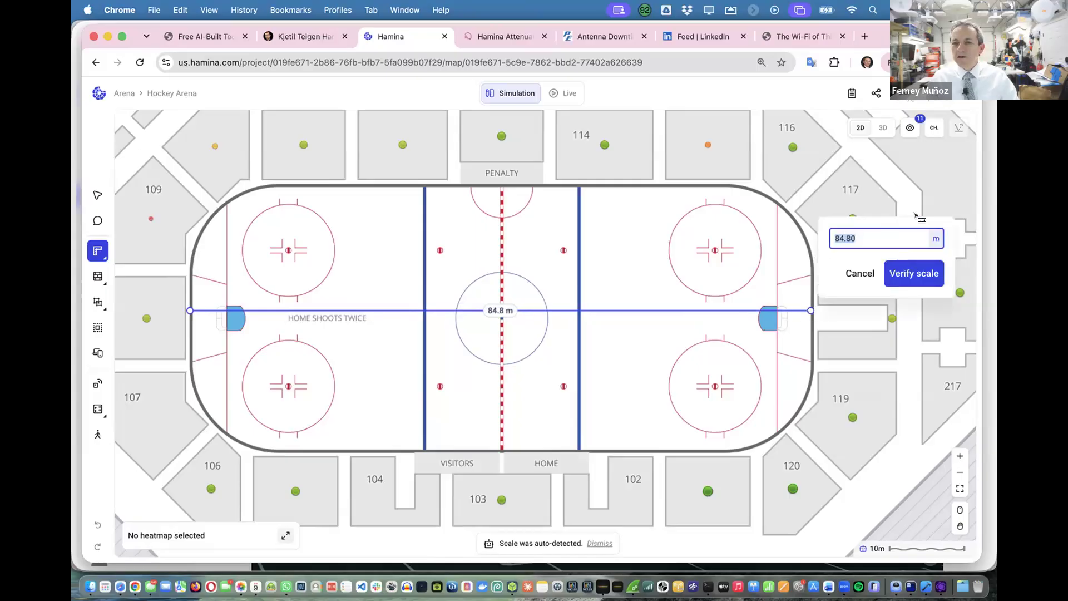
# Change the units of measurement to feet in the global preferences and return to the map.
pyautogui.click(935, 239)
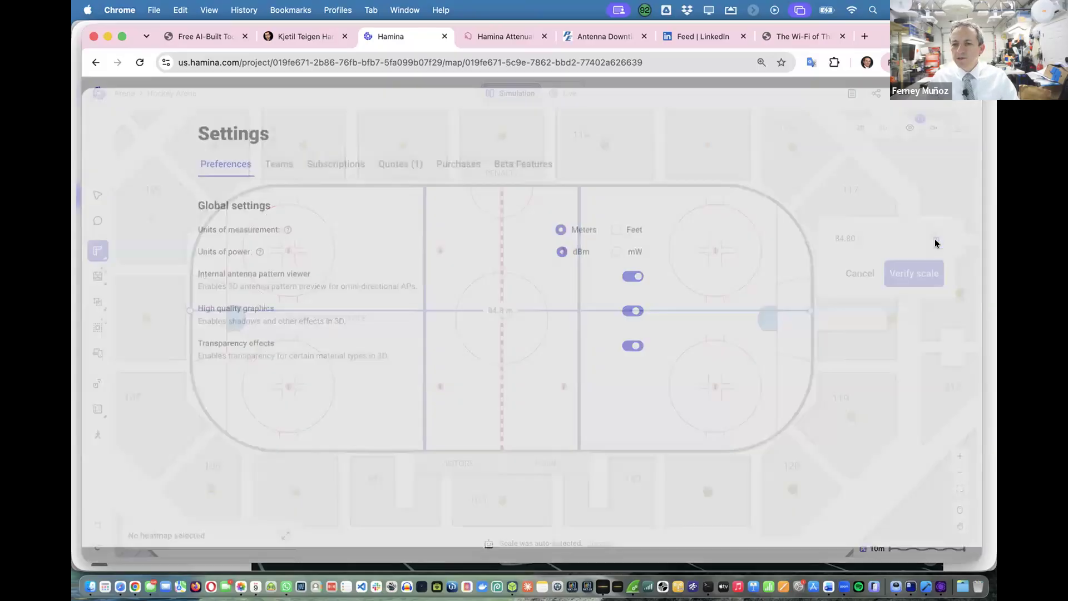
pyautogui.click(617, 247)
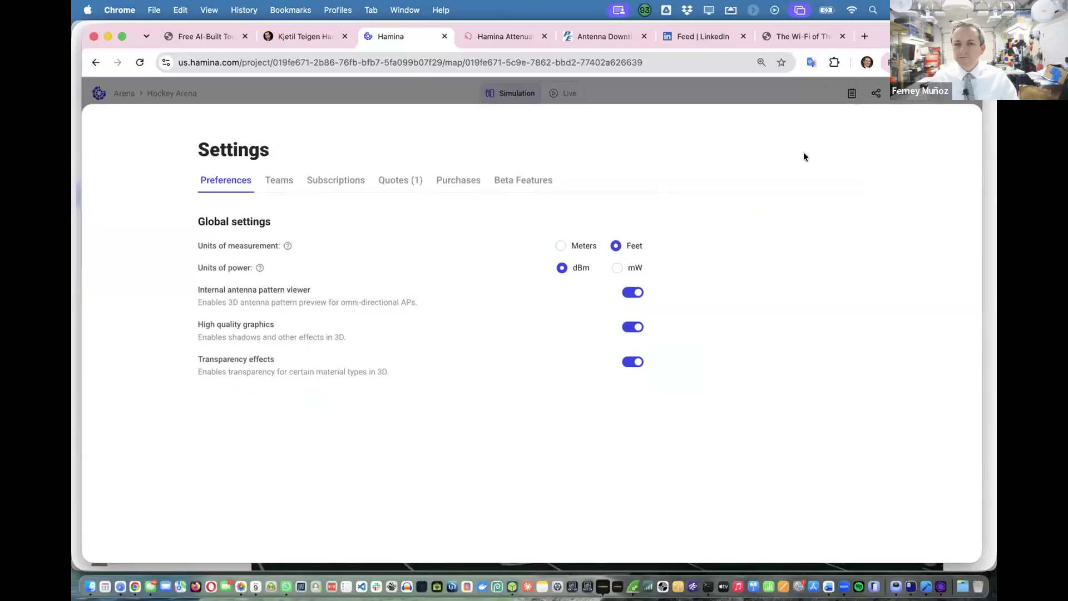
pyautogui.click(935, 101)
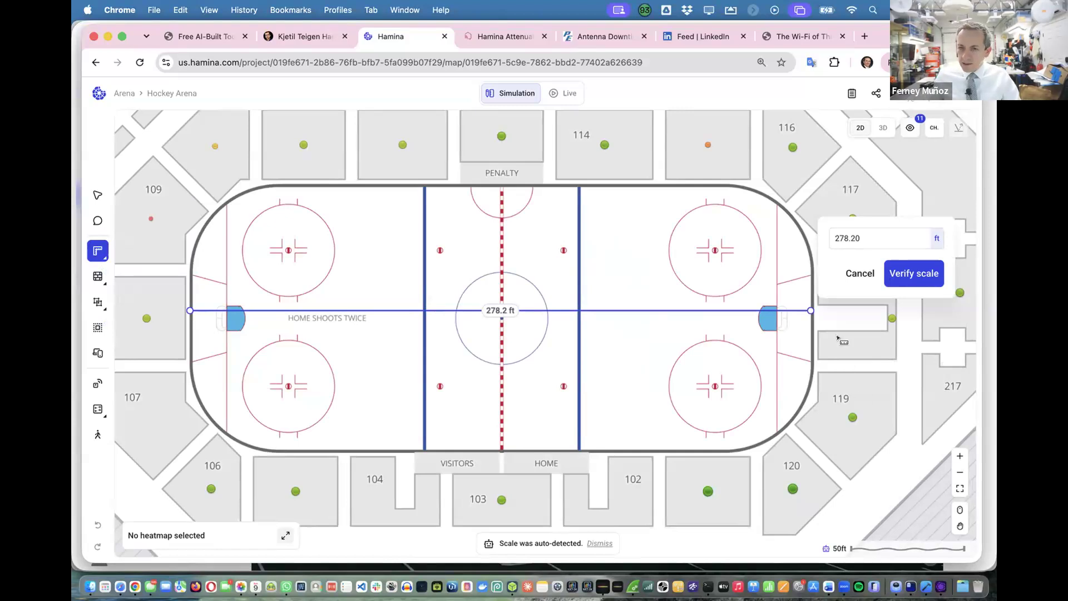
# Set the map scale by giving the rink's length line a value of 200 ft.
pyautogui.click(854, 234)
pyautogui.press('super+a')
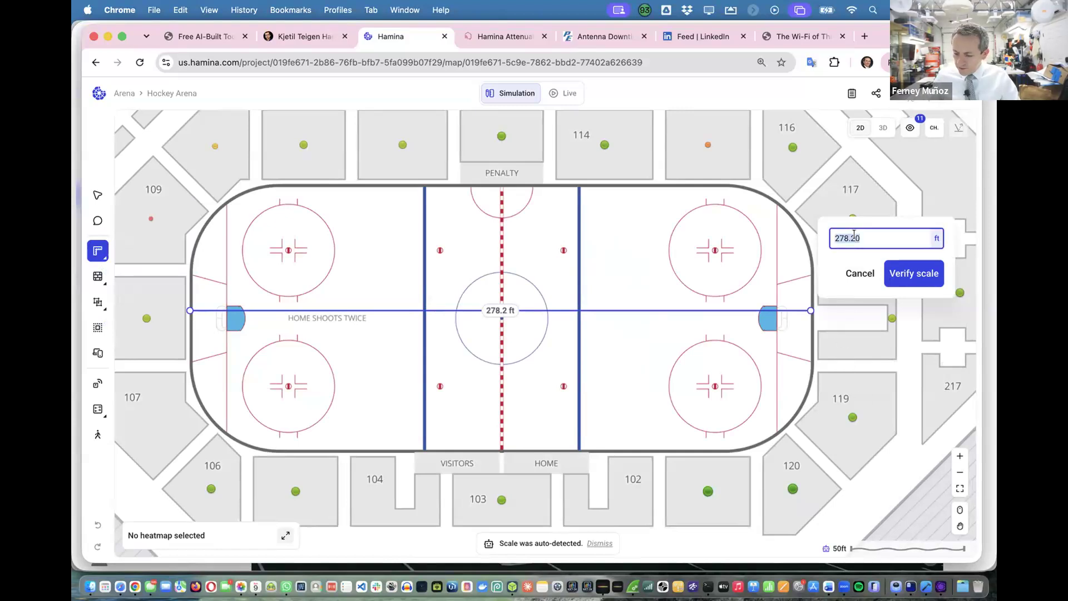
pyautogui.write('200')
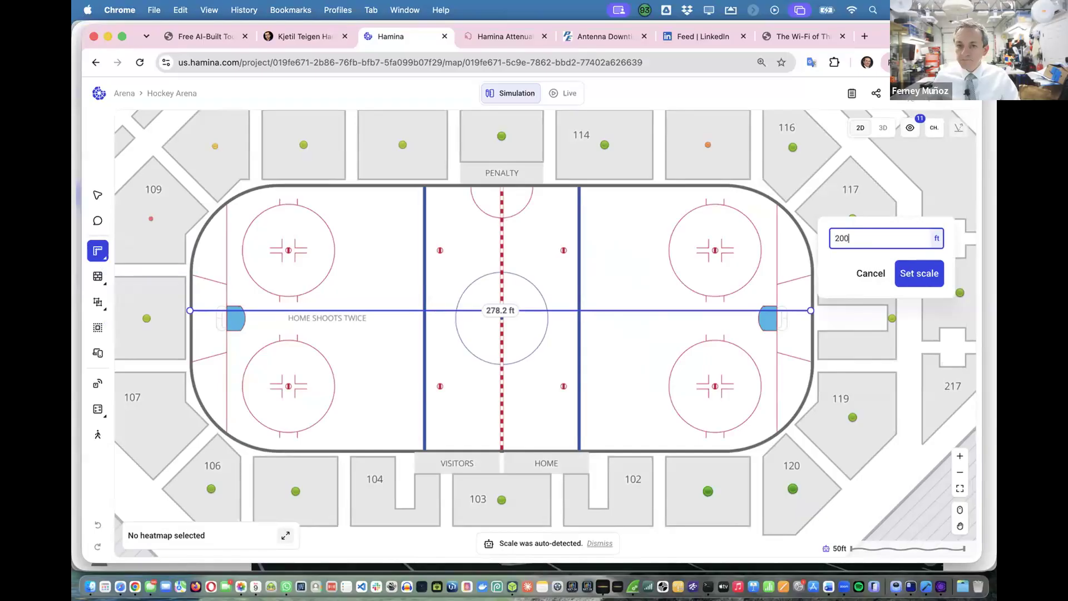
pyautogui.click(916, 271)
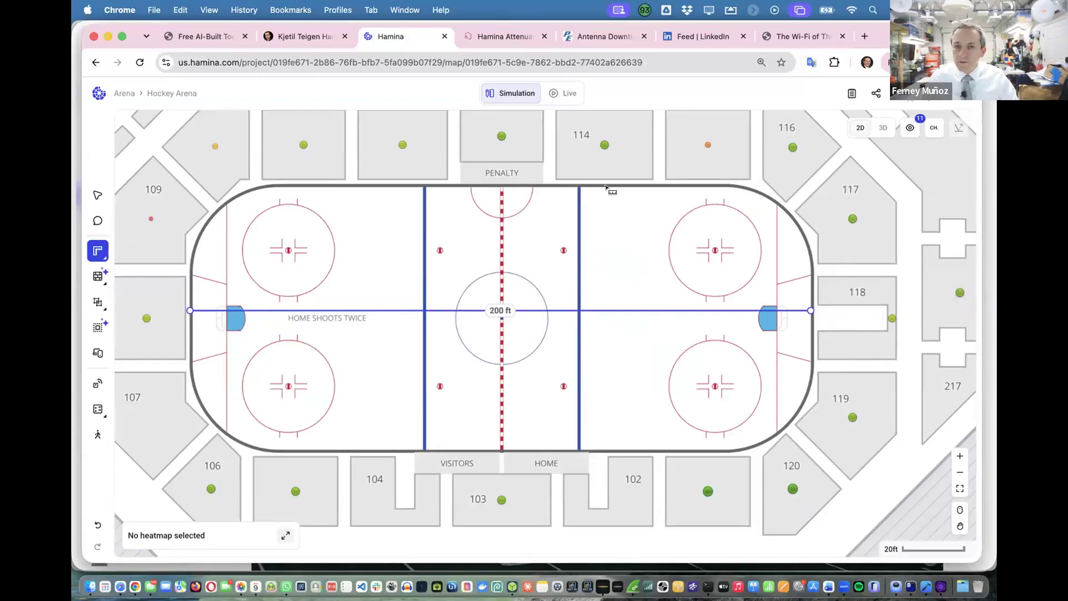
# Check the scale by measuring the rink's width from the upper to the lower boards.
pyautogui.moveTo(605, 185); pyautogui.dragTo(604, 450)
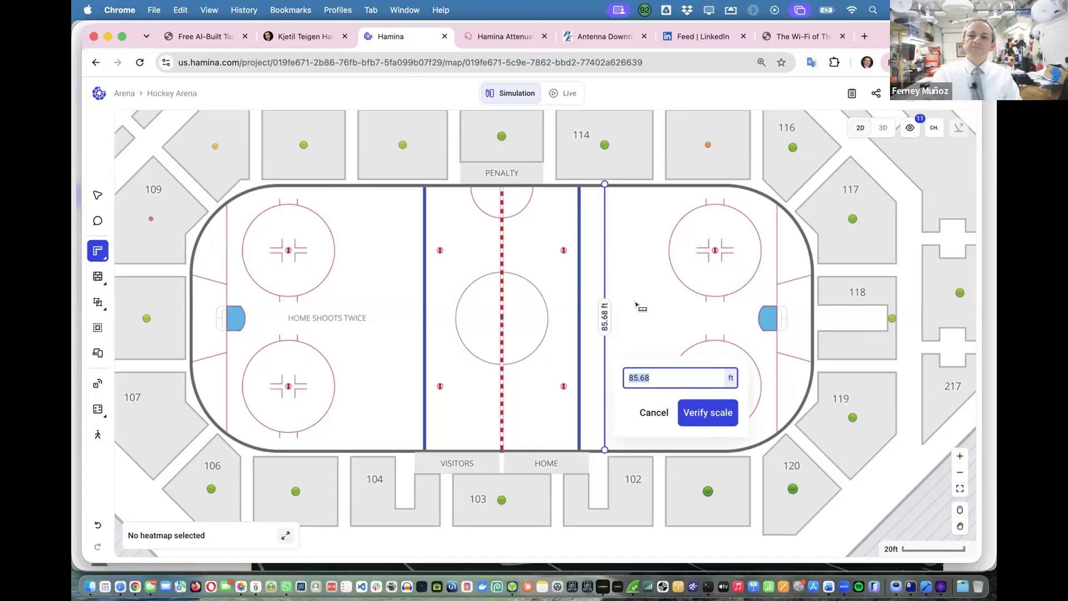
pyautogui.scroll(-5, 477, 305)
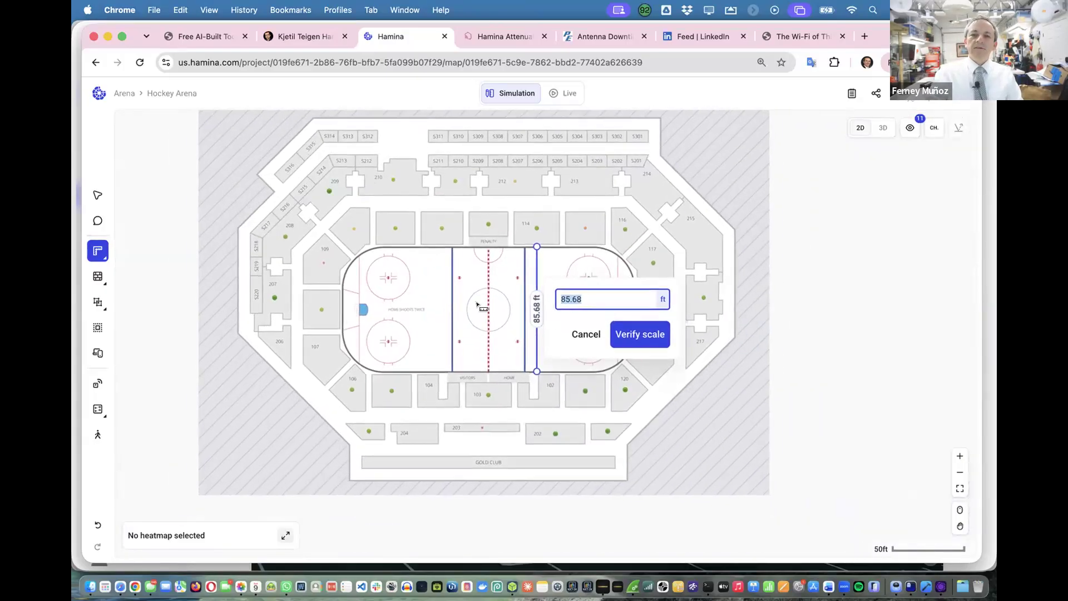
pyautogui.scroll(1, 477, 305)
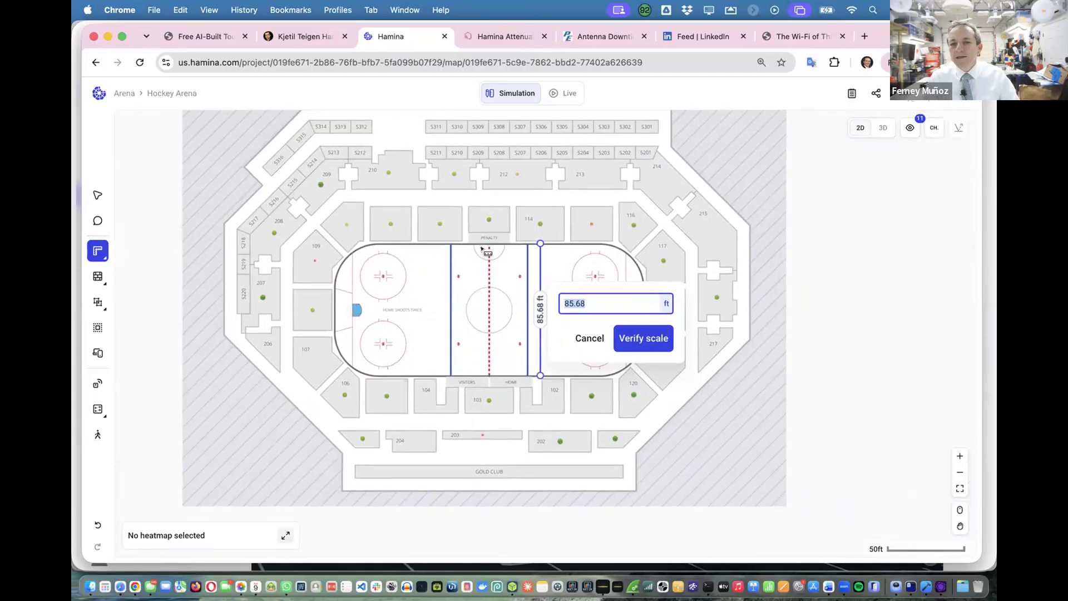
pyautogui.scroll(2, 482, 248)
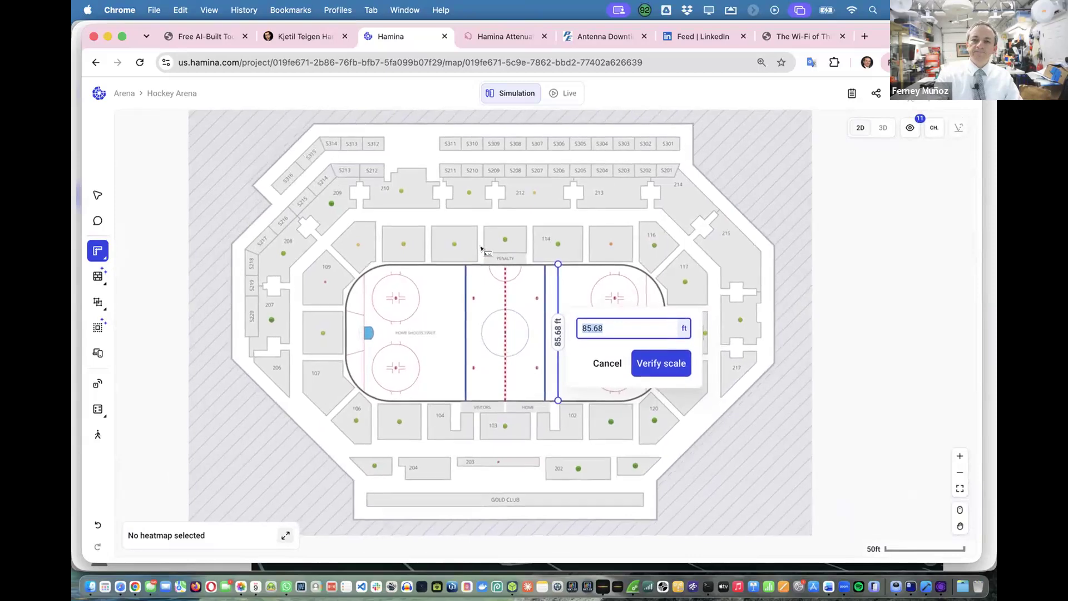
# Inspect the arena's perimeter walls in 3D at the new scale and return to the 2D view.
pyautogui.click(98, 276)
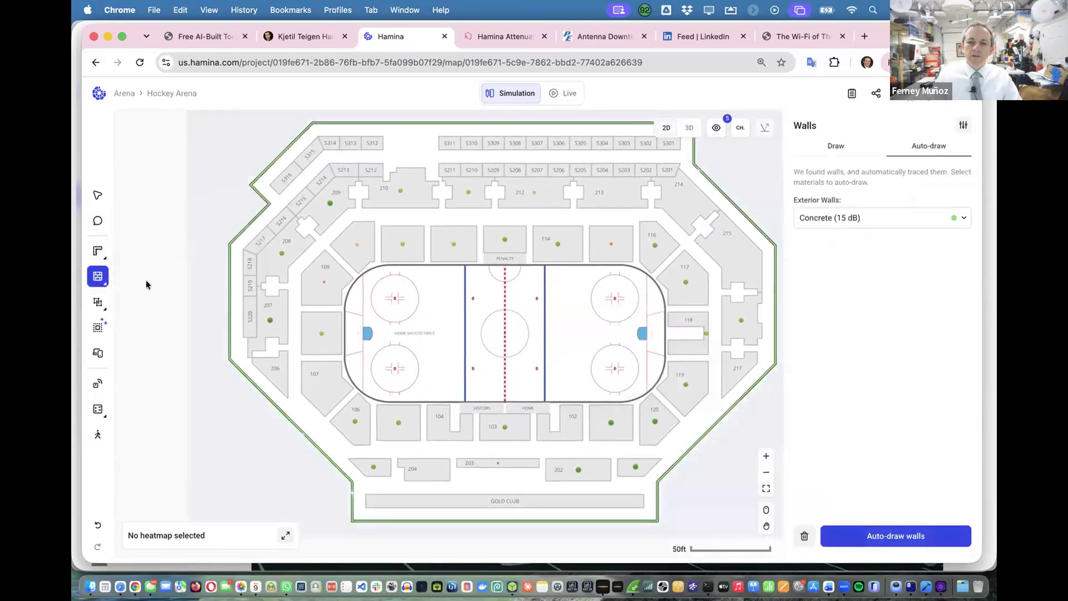
pyautogui.click(690, 128)
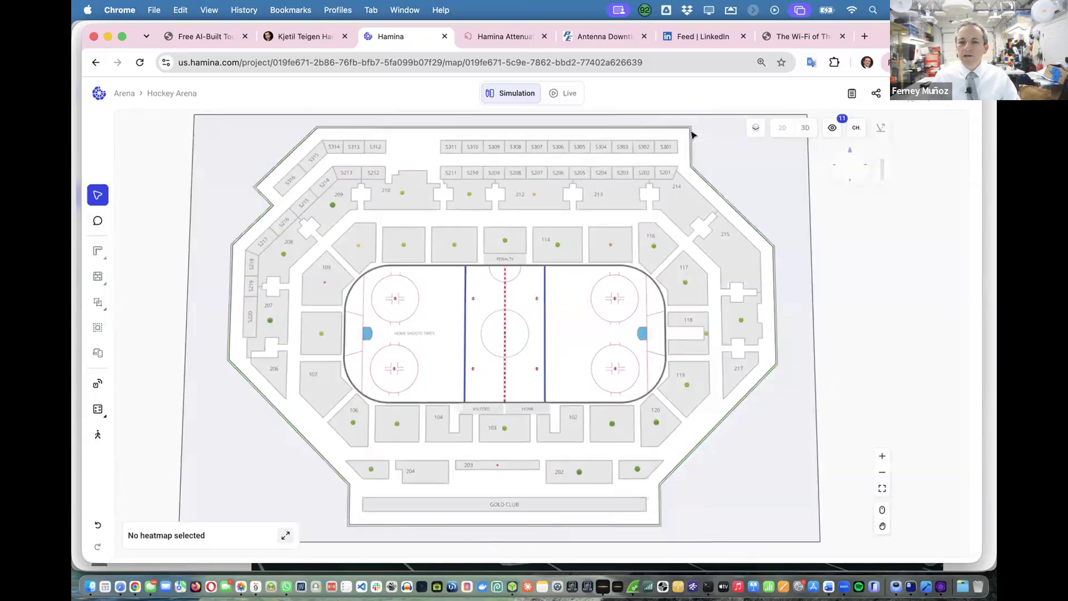
pyautogui.moveTo(792, 400); pyautogui.dragTo(834, 529)
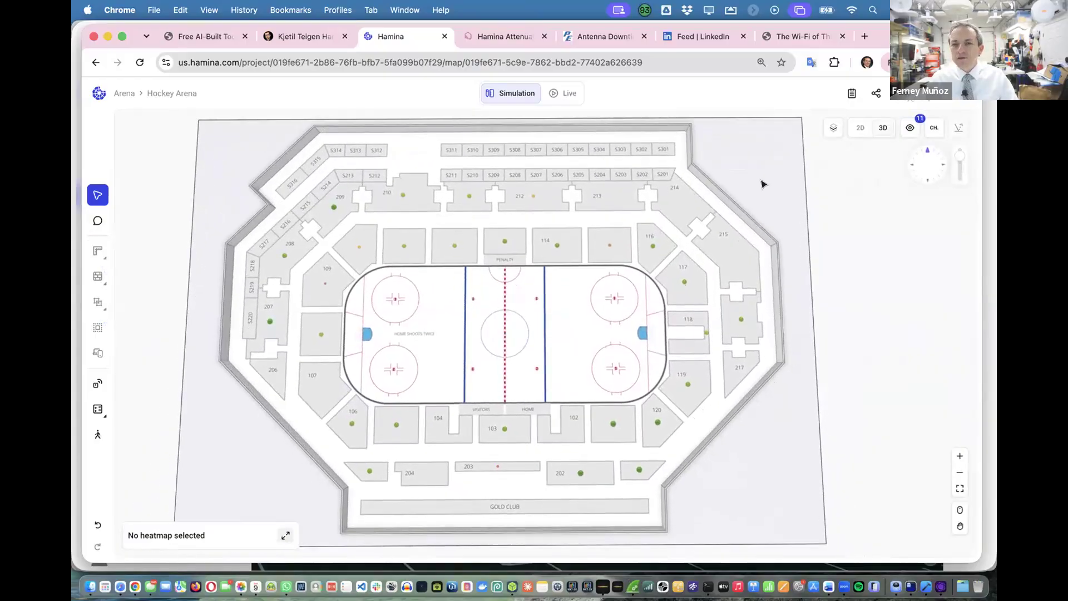
pyautogui.click(861, 128)
# Auto-draw the detected exterior walls using Concrete (15 dB), keeping the auto-detected walls when asked about deleting them.
pyautogui.press('w')
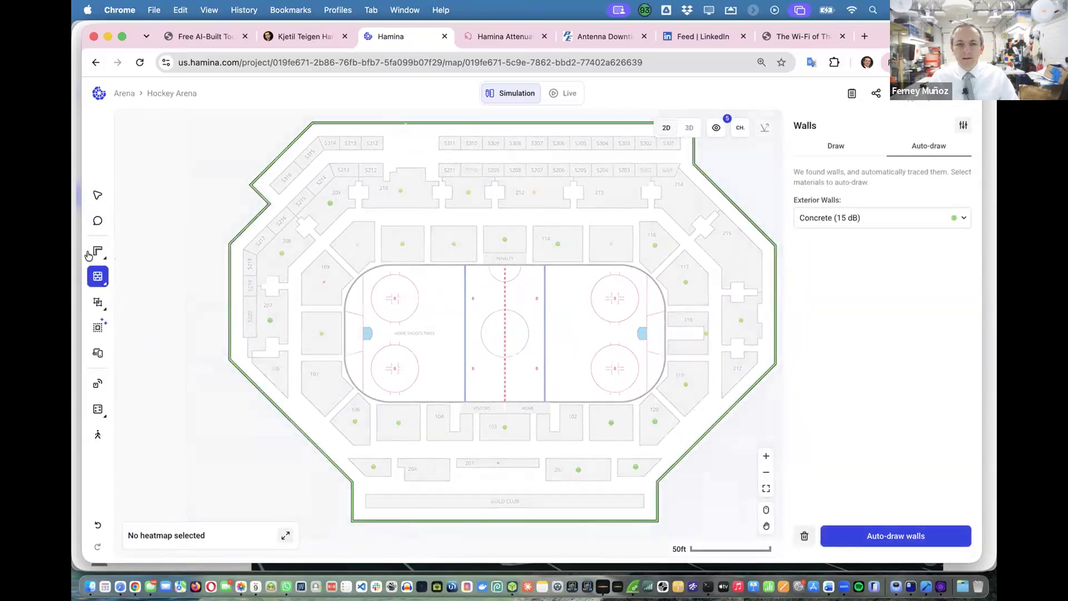
pyautogui.moveTo(88, 255)
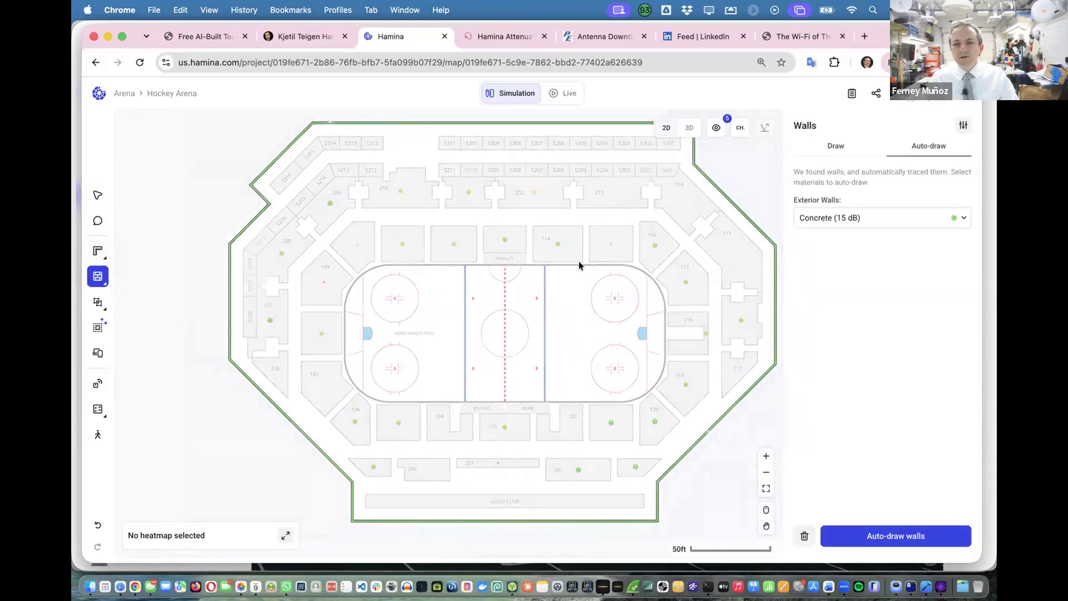
pyautogui.click(805, 536)
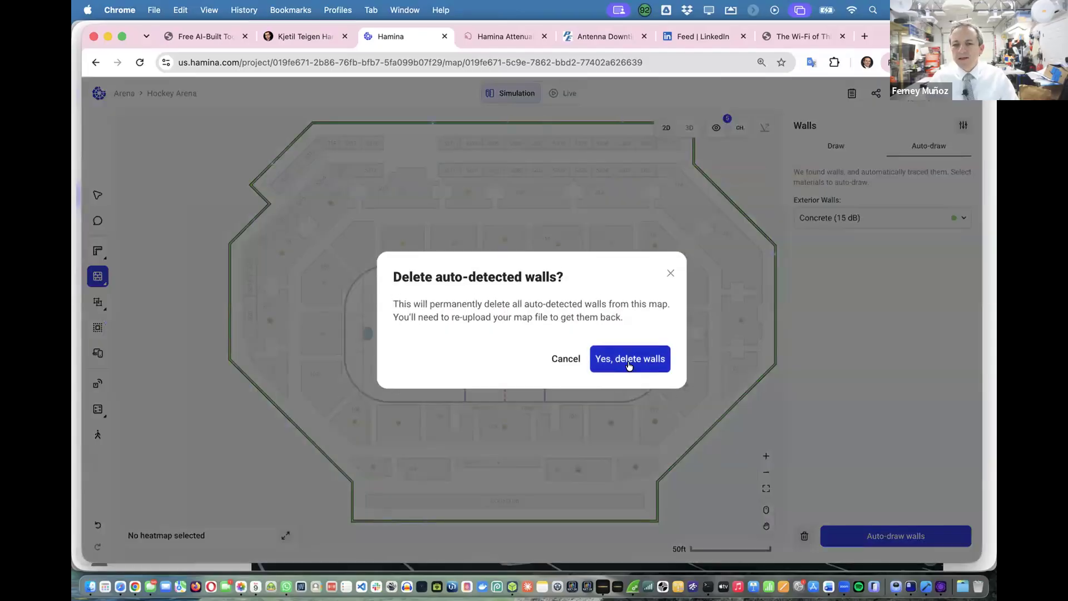
pyautogui.click(569, 362)
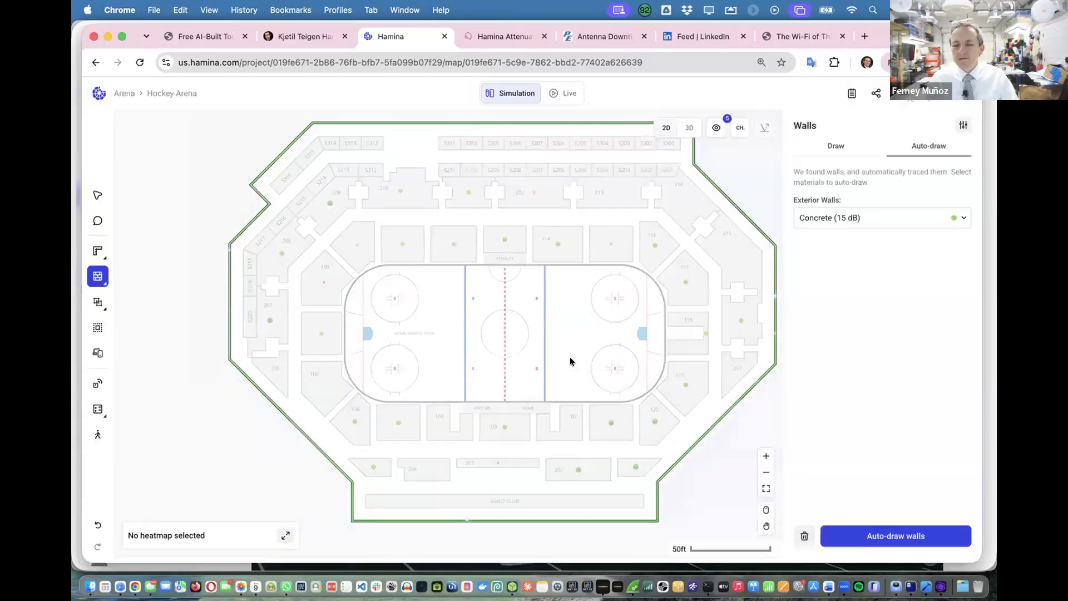
pyautogui.click(873, 536)
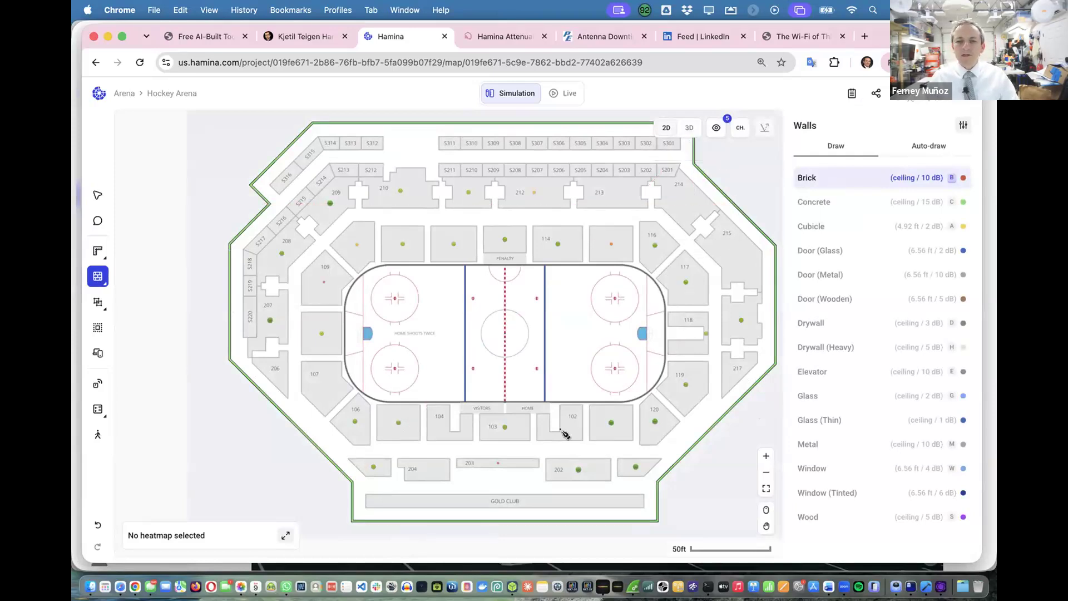
# Examine the rink, the penalty area and the surrounding seating sections on the 2D map with the wall drawing tool active.
pyautogui.scroll(5, 556, 396)
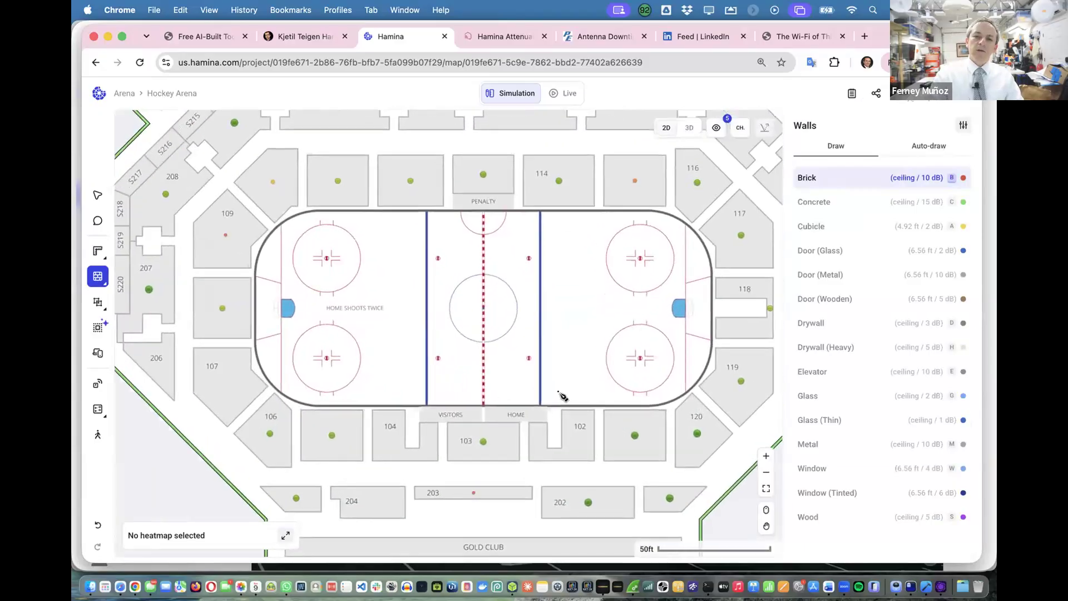
pyautogui.scroll(3, 568, 394)
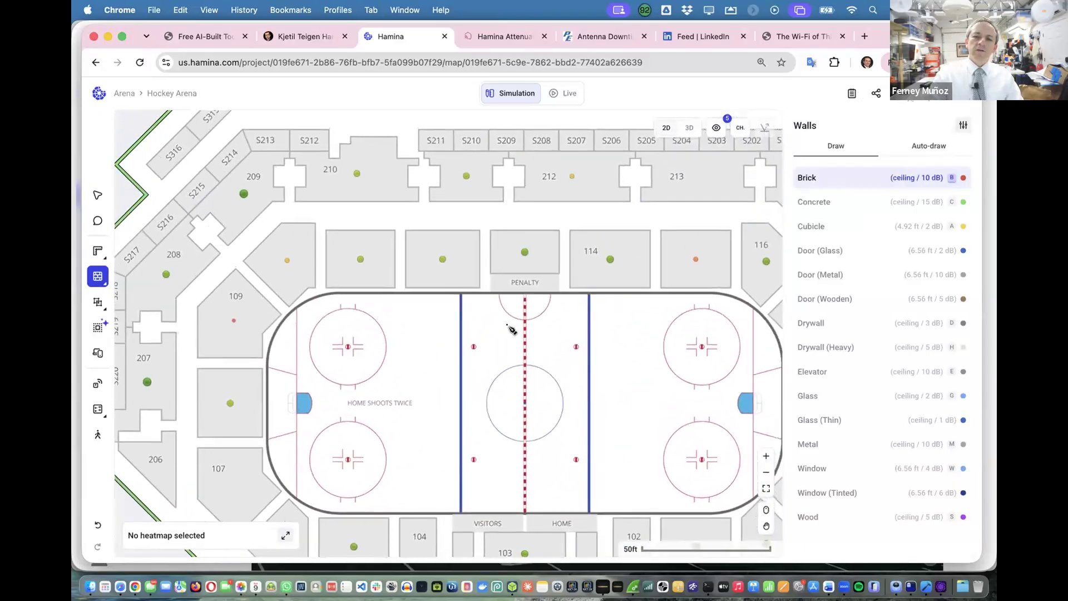
pyautogui.scroll(-2, 526, 284)
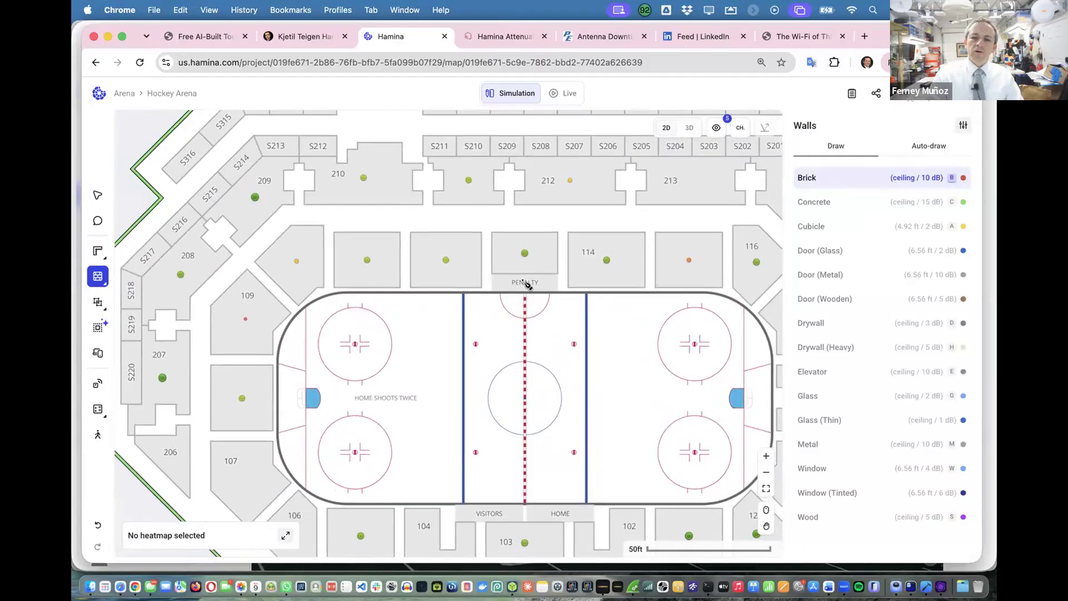
pyautogui.scroll(-2, 524, 281)
pyautogui.hscroll(4, 529, 281)
pyautogui.scroll(-3, 529, 281)
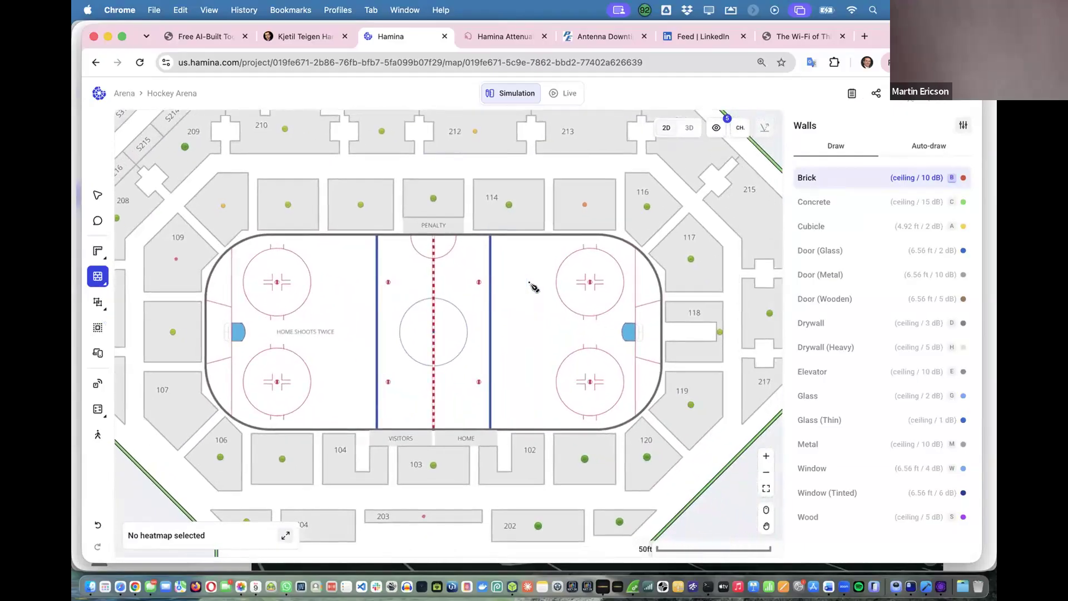
pyautogui.hscroll(-2, 459, 245)
pyautogui.scroll(1, 459, 245)
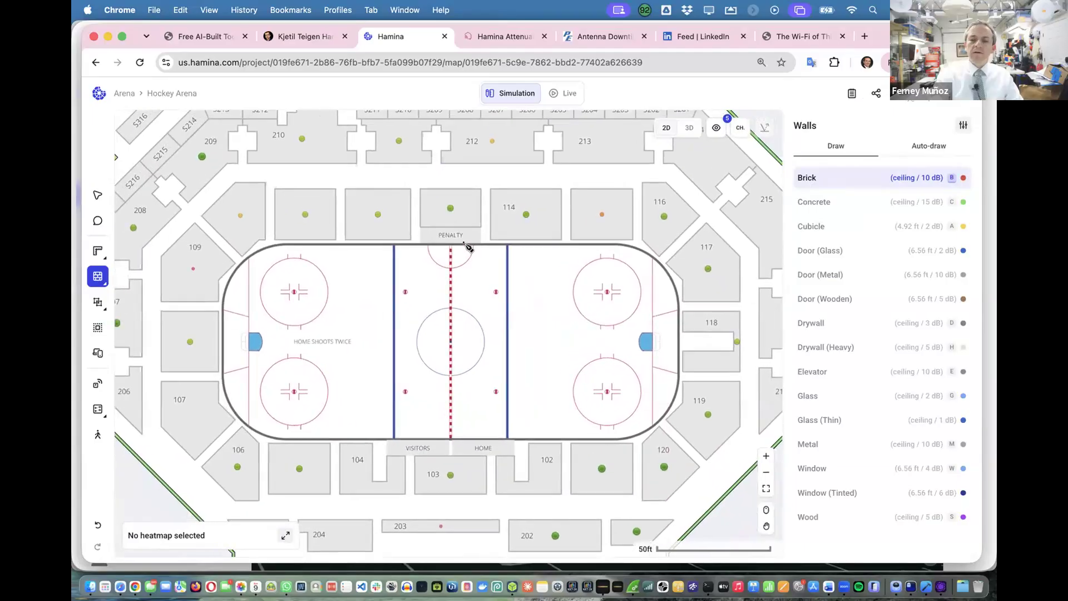
pyautogui.hscroll(-2, 467, 248)
pyautogui.scroll(-1, 470, 252)
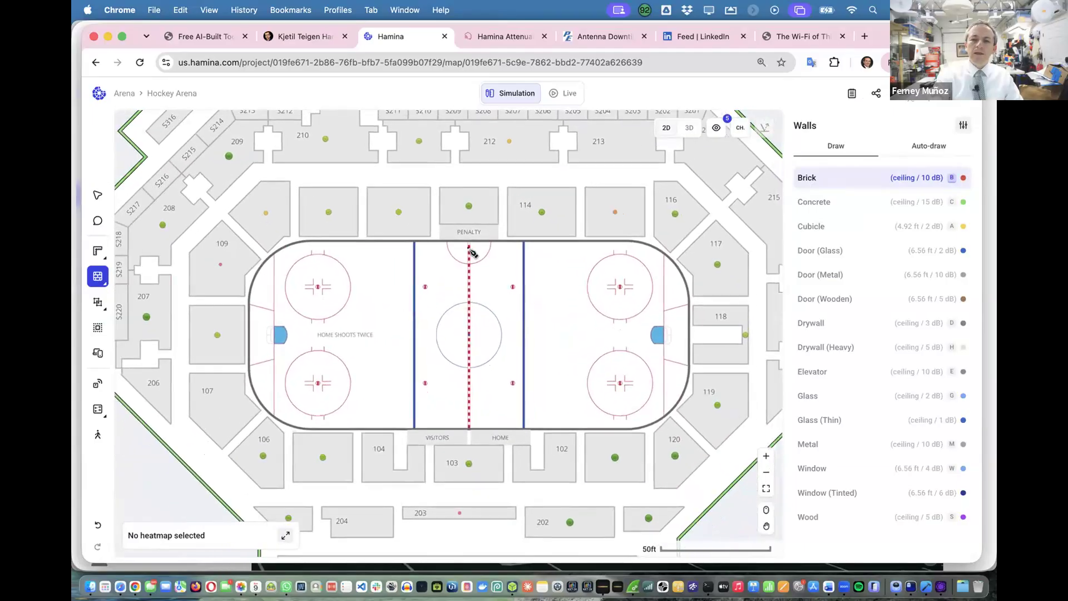
# Switch to Photos to view the Rice-Eccles Stadium seating photo, and return to the Hockey Arena map in Chrome.
pyautogui.scroll(5, 472, 253)
pyautogui.hscroll(2, 472, 253)
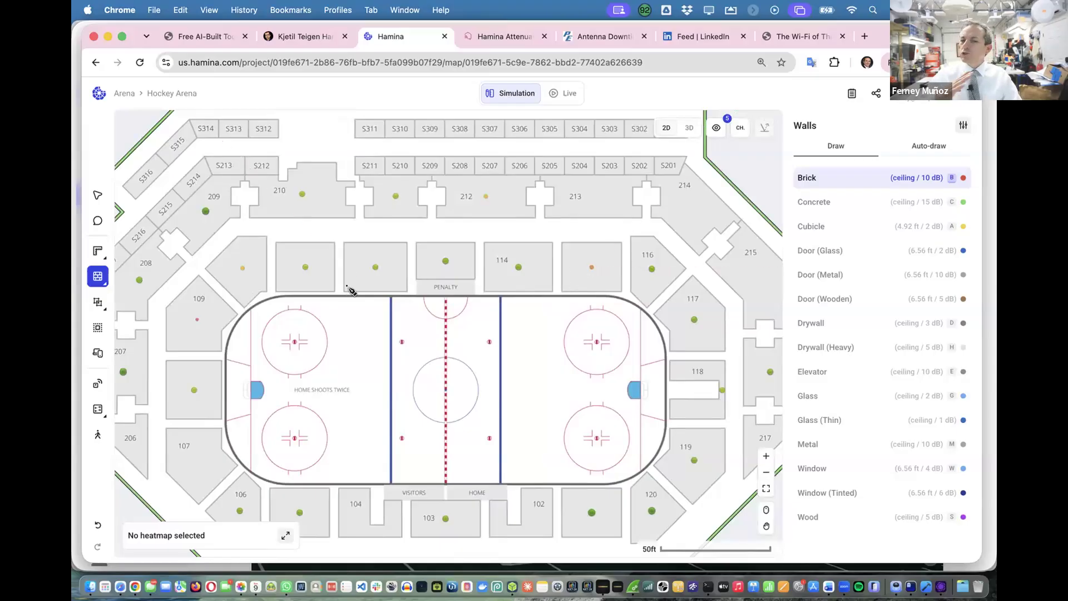
pyautogui.press('super+Tab')
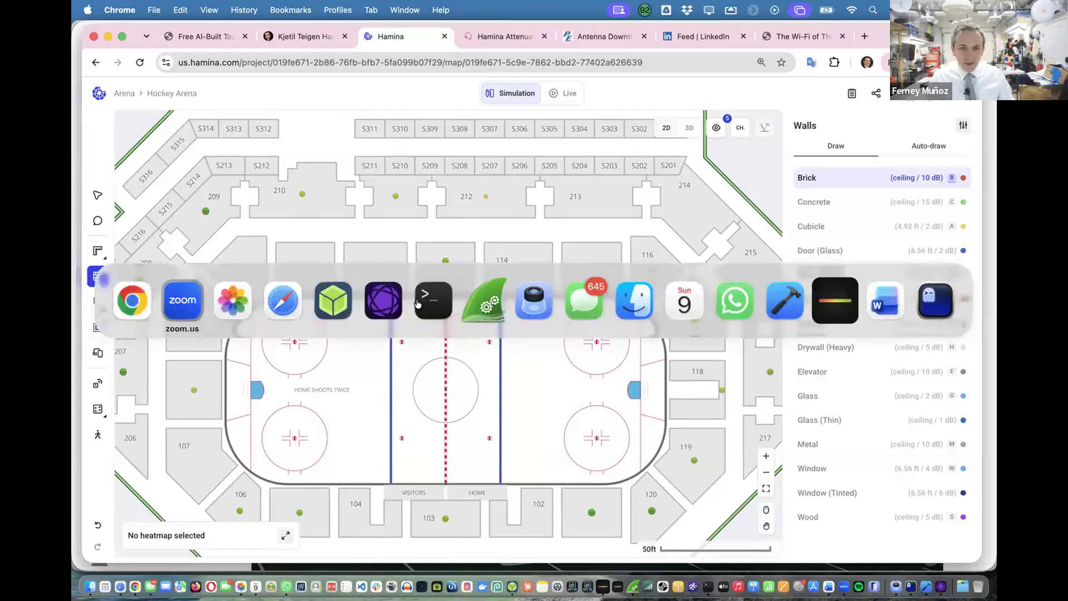
pyautogui.press('super+Tab')
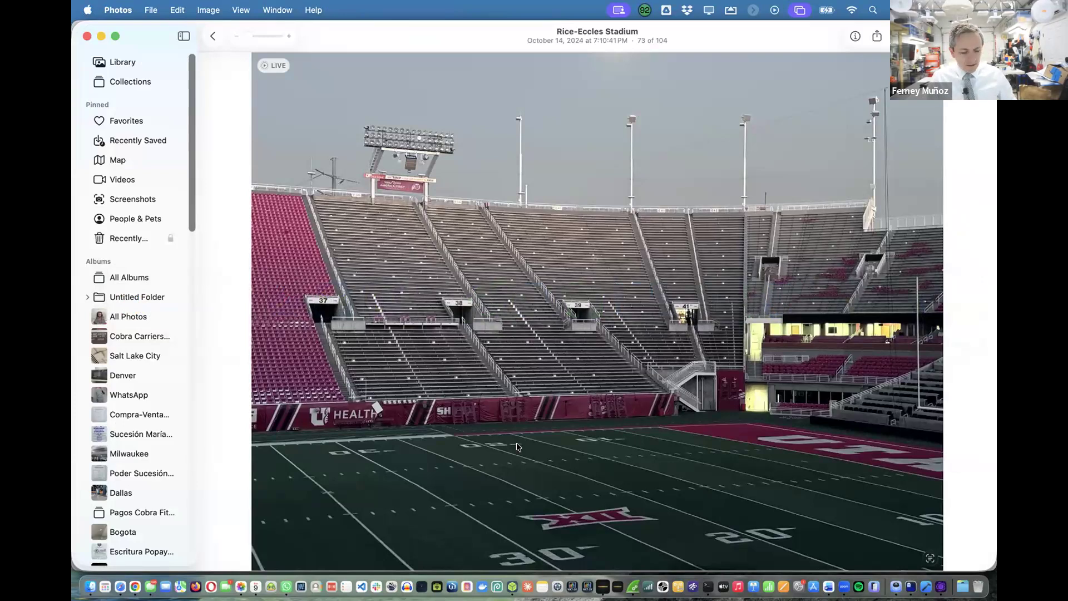
pyautogui.press('super+Tab')
pyautogui.press('Escape')
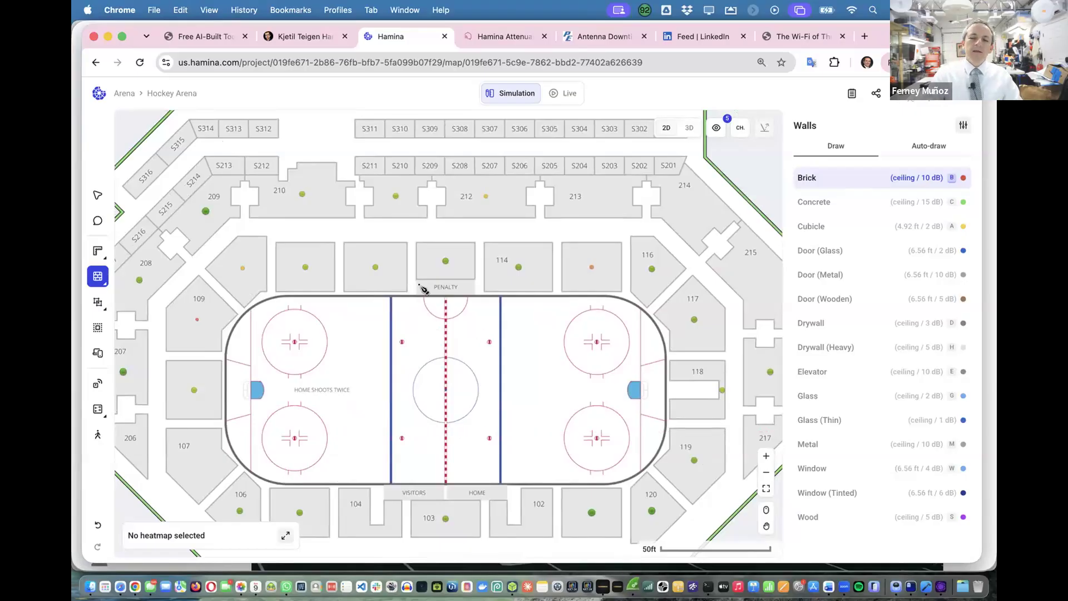
pyautogui.scroll(-1, 419, 285)
pyautogui.scroll(-3, 423, 288)
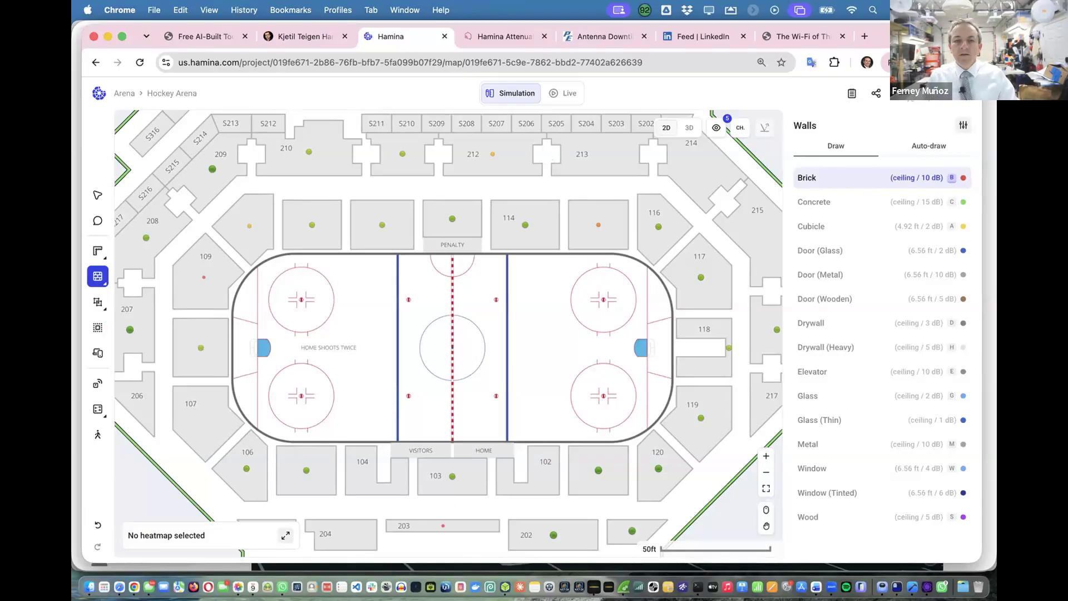
# Activate the Sloped floors tool and set the units of measurement to meters in the global preferences.
pyautogui.moveTo(92, 303)
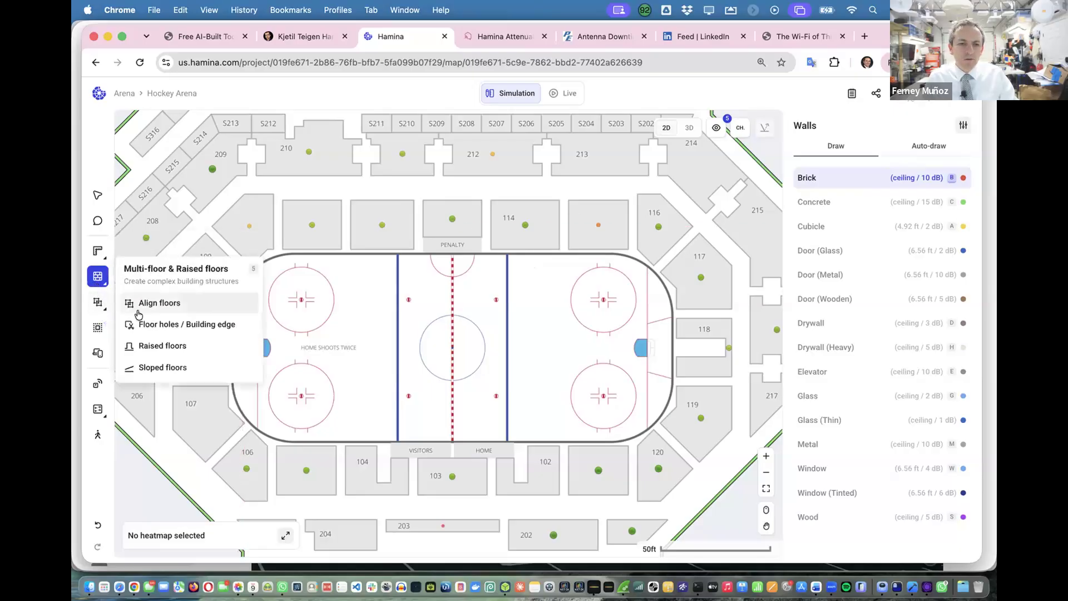
pyautogui.click(161, 367)
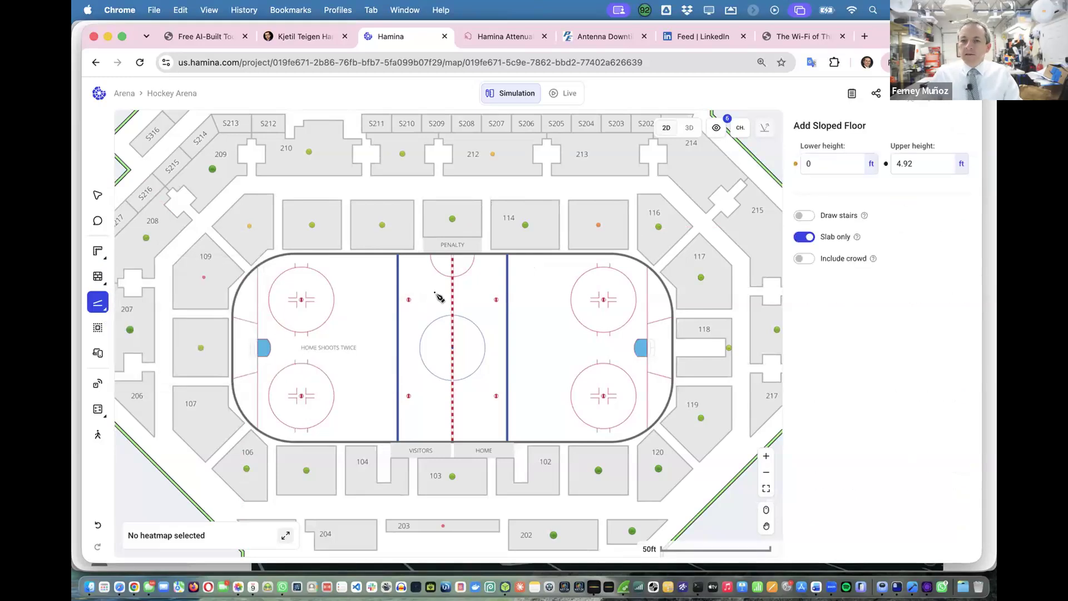
pyautogui.hscroll(1, 500, 273)
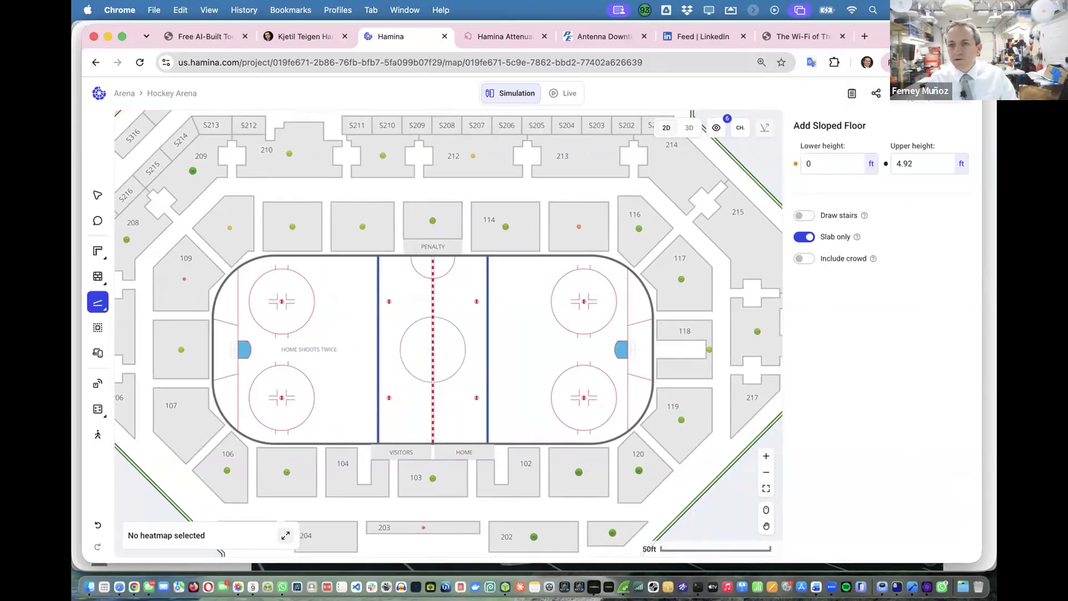
pyautogui.click(934, 94)
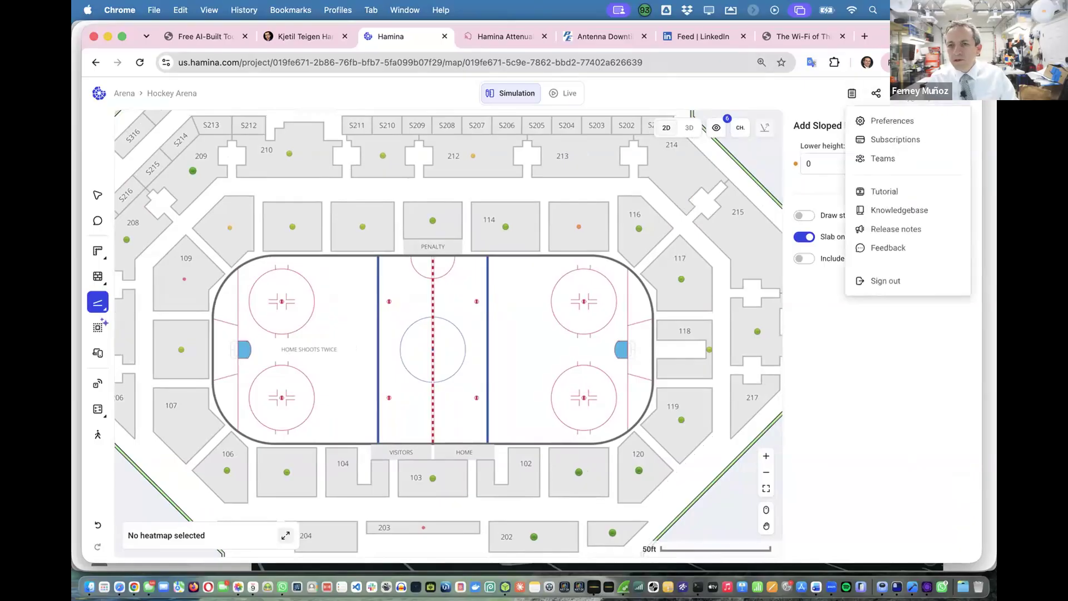
pyautogui.click(900, 121)
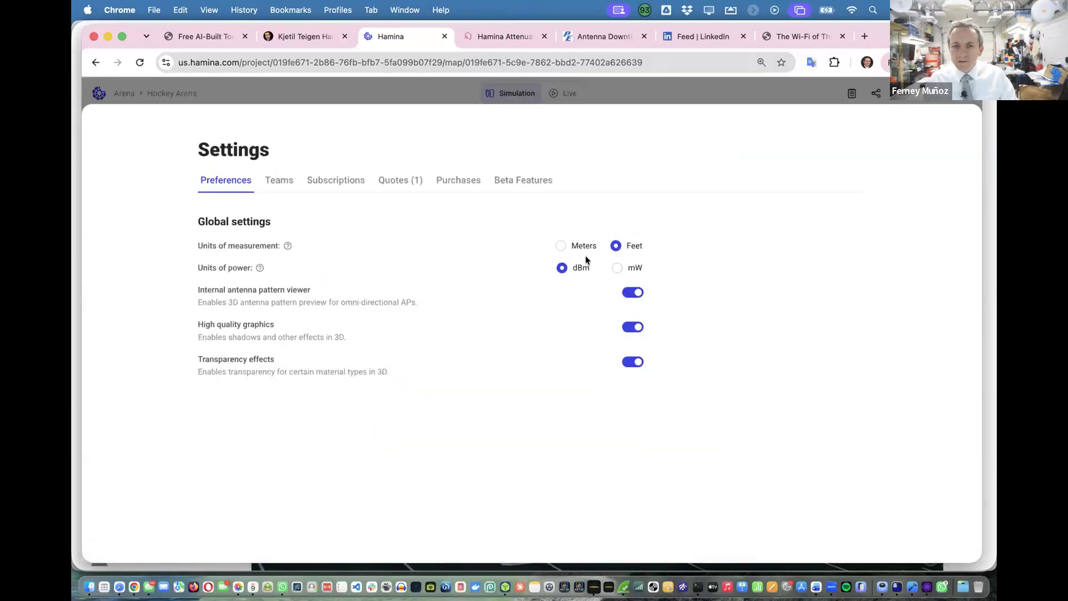
pyautogui.click(573, 247)
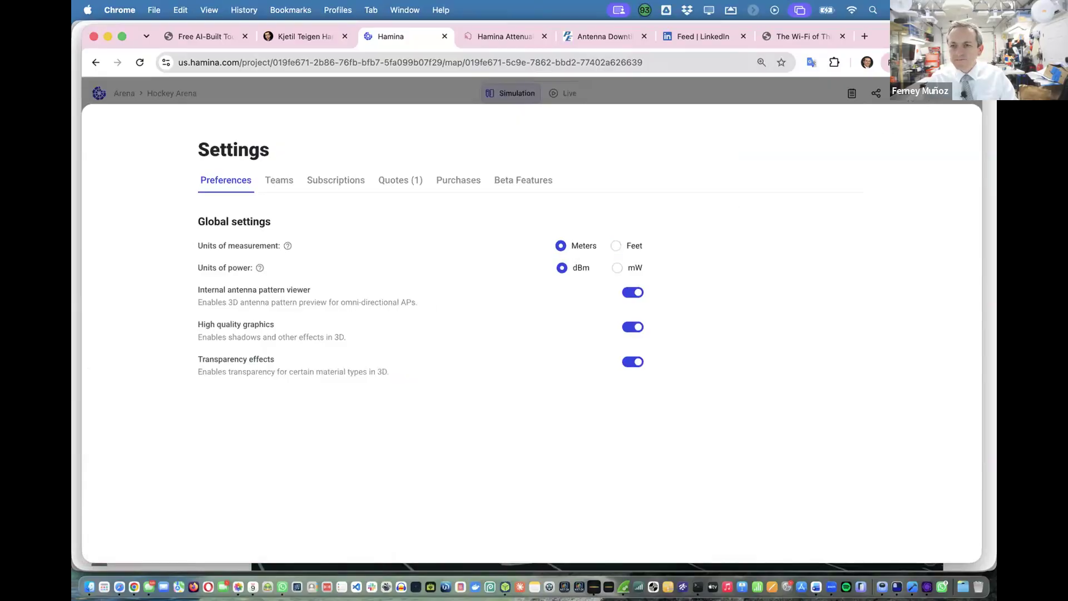
pyautogui.click(967, 90)
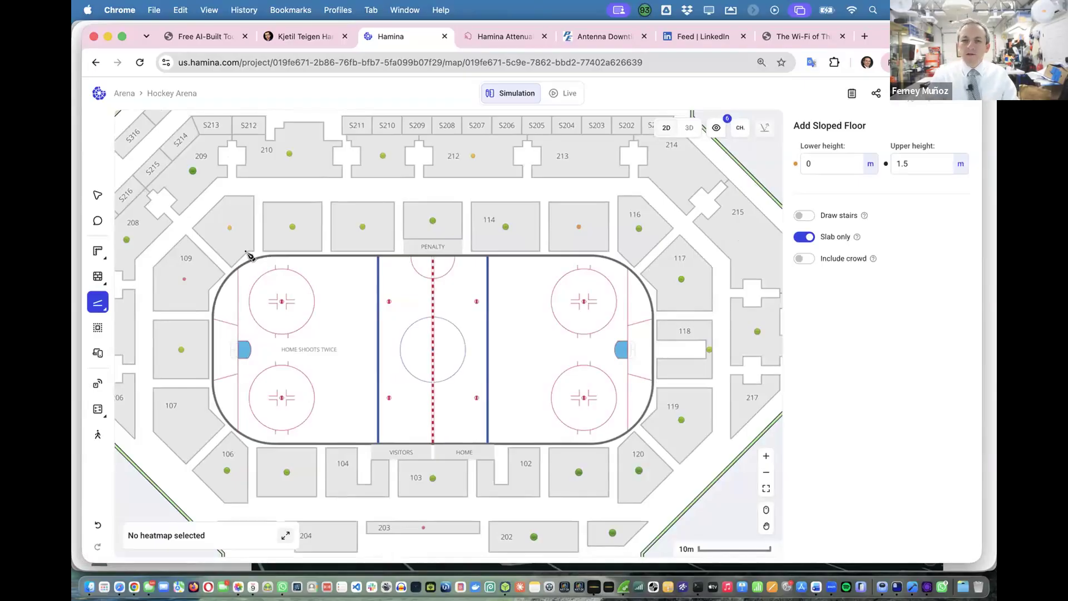
# Draw a sloped floor from the rink's upper boards to the back of the section 114 seating row, with heights 0 and 1.5 m.
pyautogui.scroll(3, 249, 255)
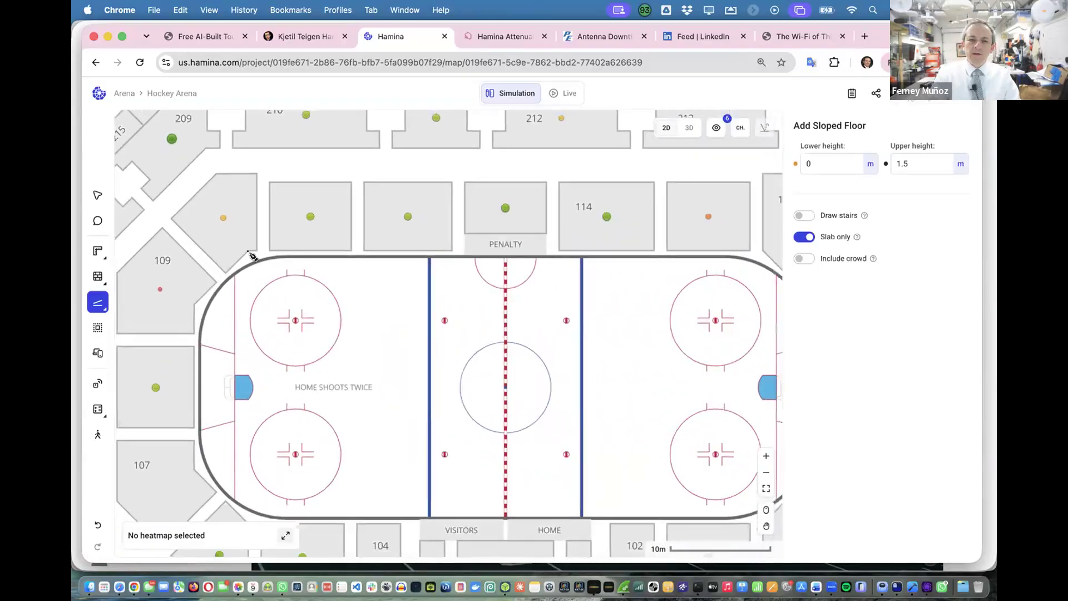
pyautogui.hscroll(2, 248, 255)
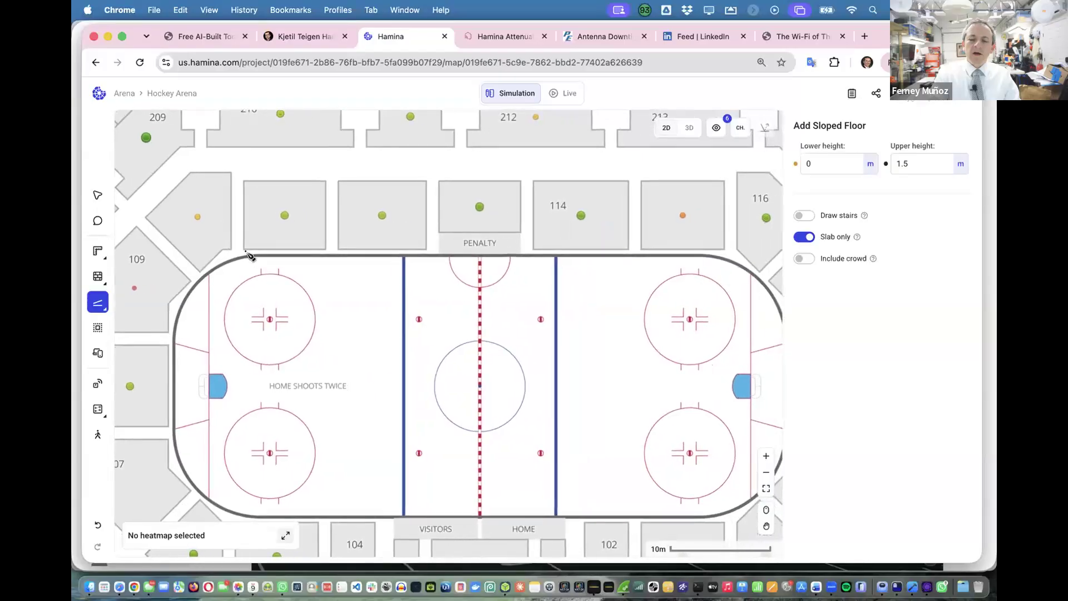
pyautogui.hscroll(3, 249, 255)
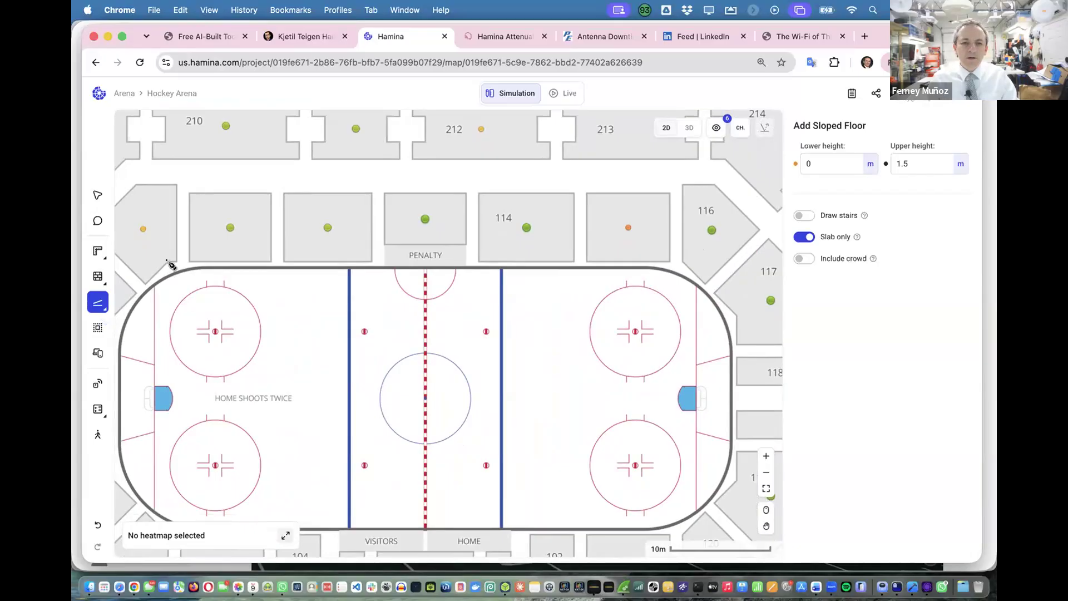
pyautogui.click(168, 261)
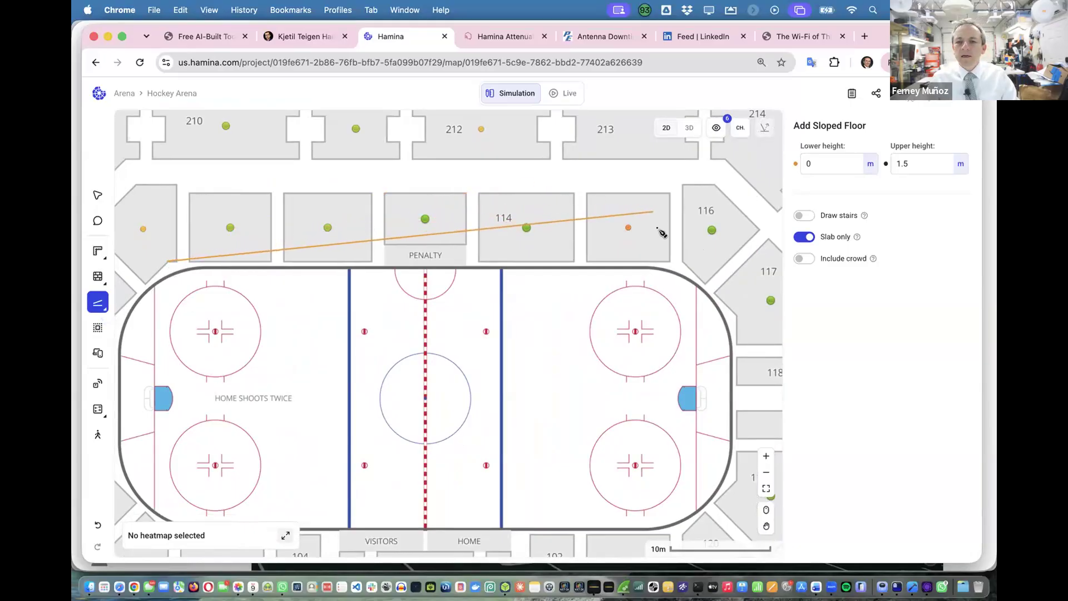
pyautogui.click(682, 270)
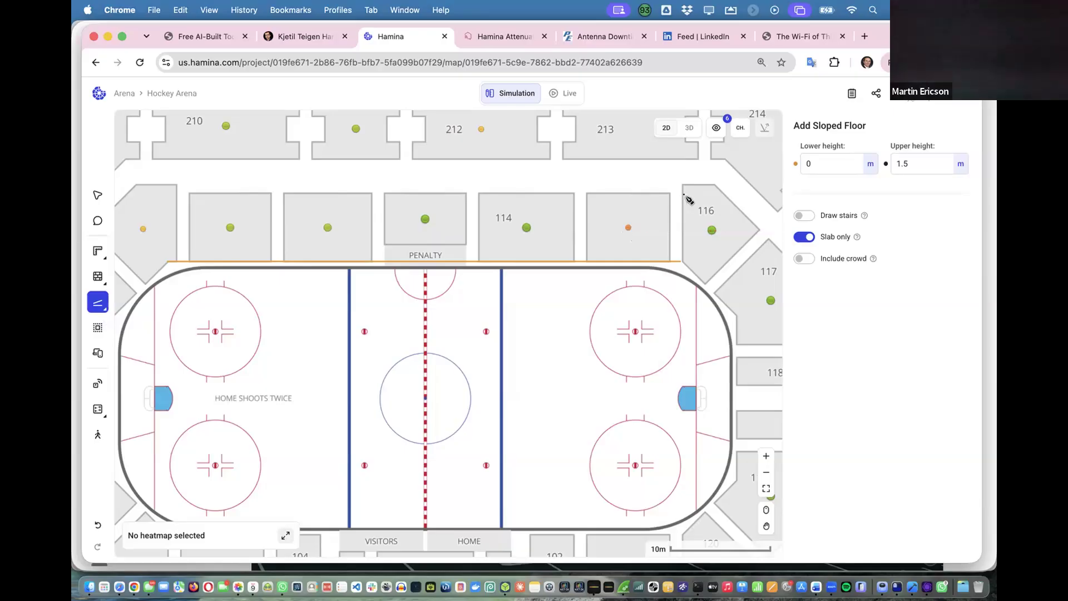
pyautogui.click(715, 185)
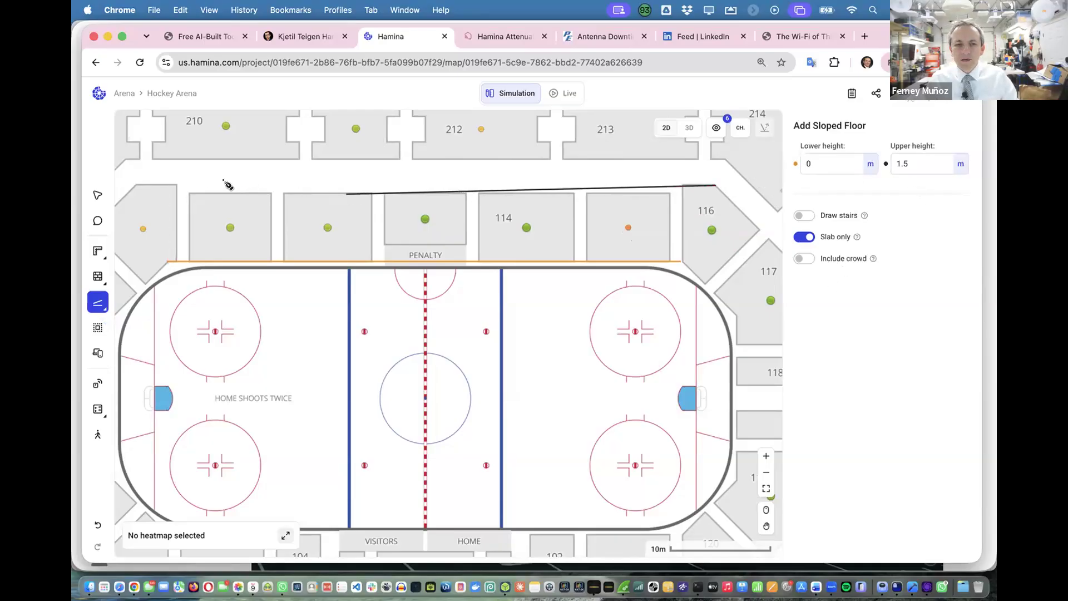
pyautogui.click(142, 187)
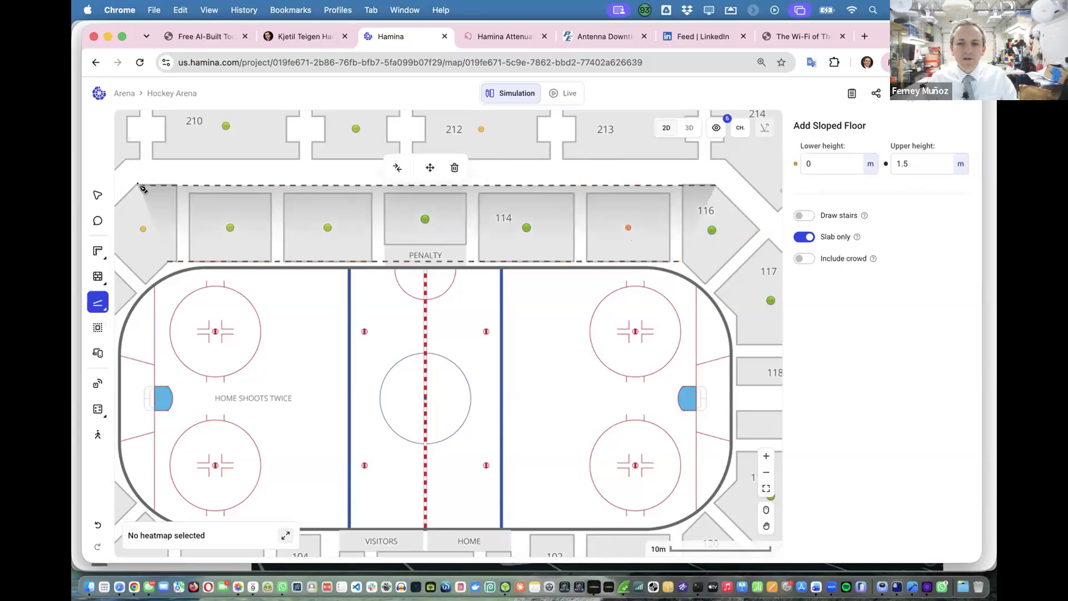
# Inspect the new sloped floor beside the rink in 3D and return to the 2D view.
pyautogui.click(690, 129)
pyautogui.moveTo(434, 244); pyautogui.dragTo(351, 159)
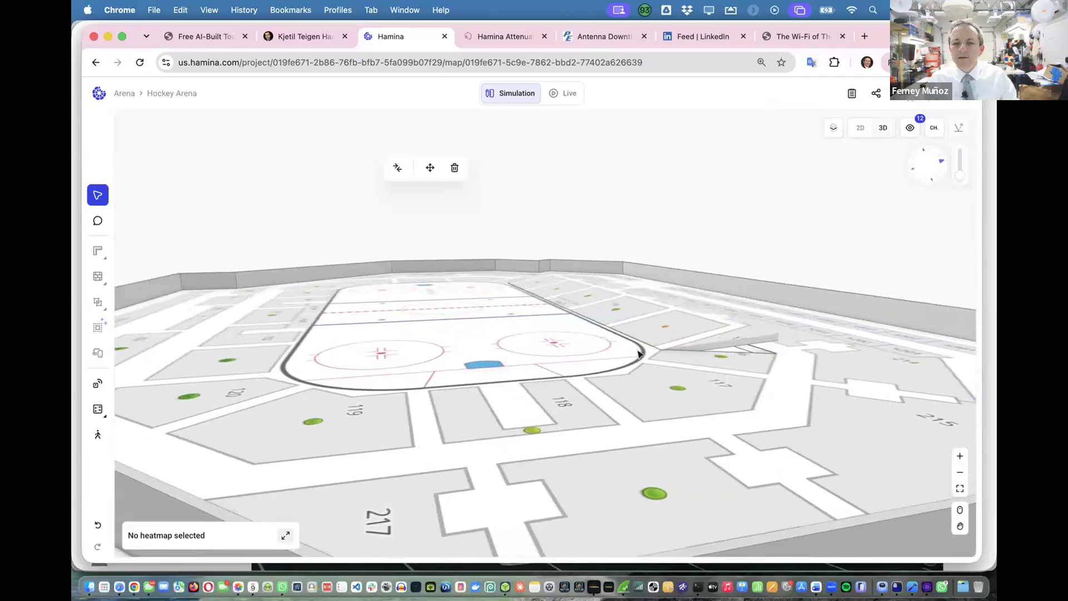
pyautogui.moveTo(640, 354); pyautogui.dragTo(565, 319)
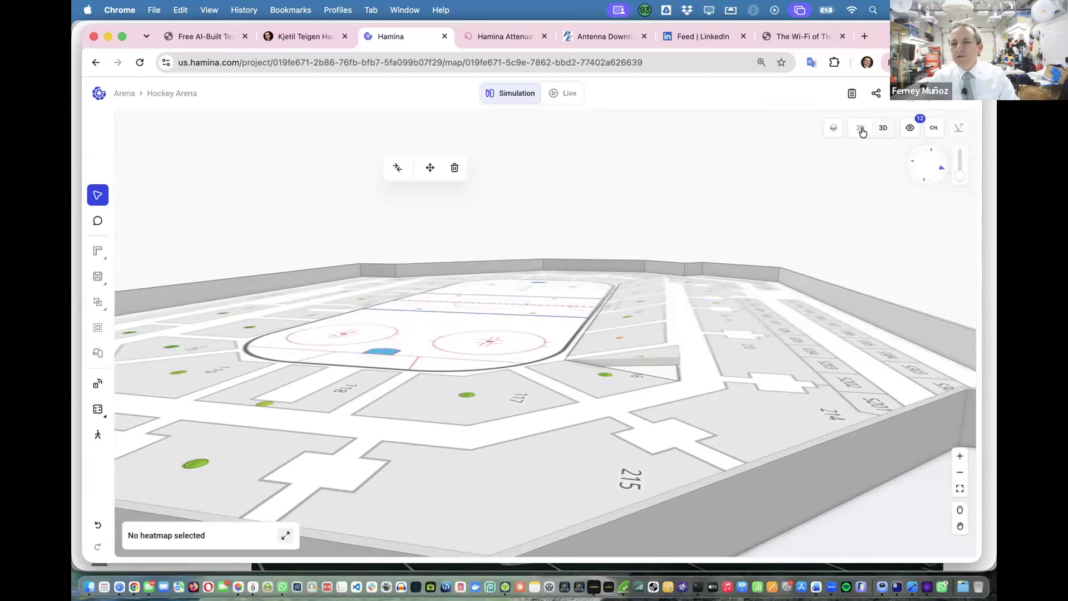
pyautogui.click(861, 131)
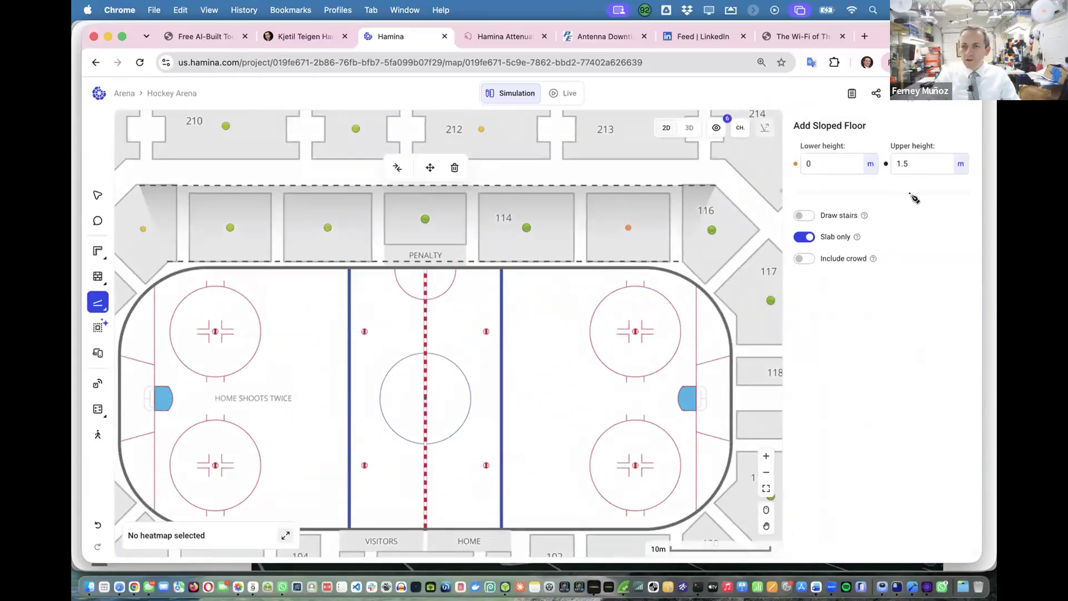
# Set the sloped floor's upper height to 5 m.
pyautogui.click(913, 164)
pyautogui.click(913, 163)
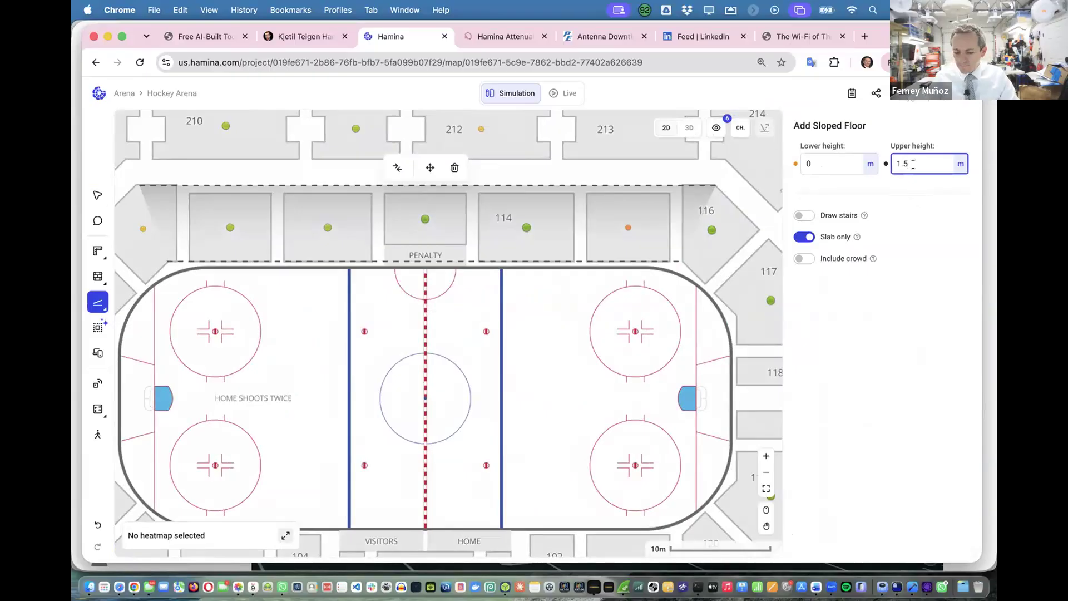
pyautogui.press('BackSpace')
pyautogui.press('BackSpace')
pyautogui.press('BackSpace')
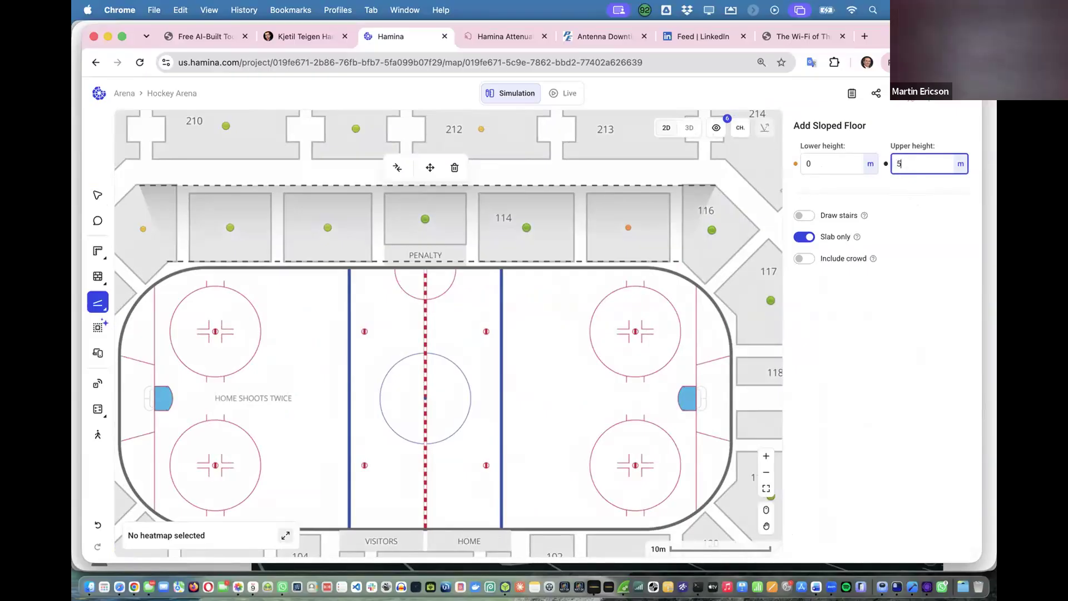
pyautogui.press('Tab')
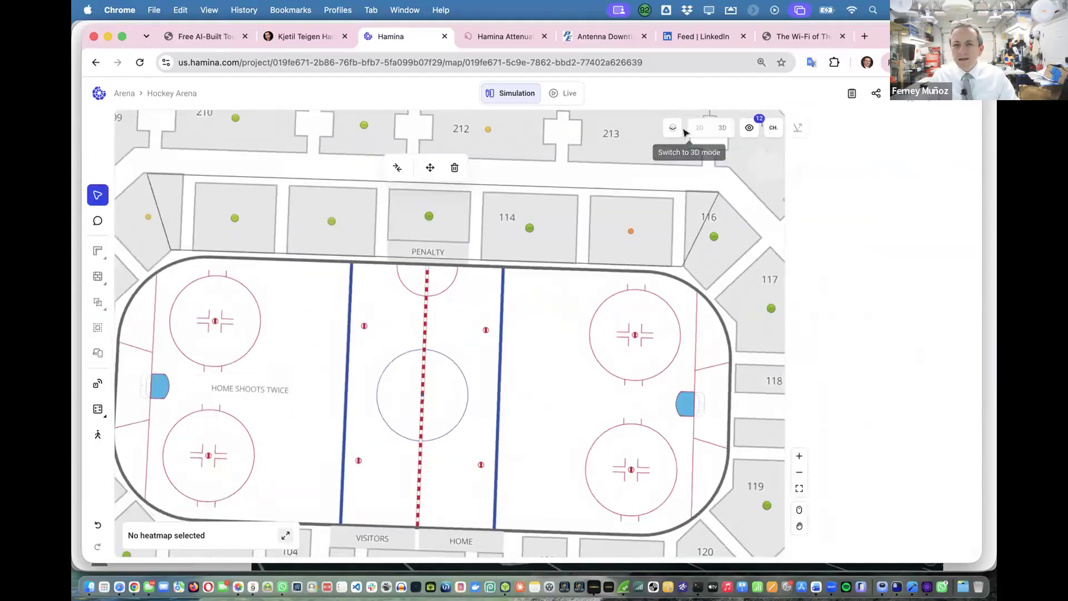
# Examine the seating slope next to section 116 in 3D from the side and from above the rink.
pyautogui.click(689, 127)
pyautogui.moveTo(598, 346); pyautogui.dragTo(633, 353)
pyautogui.moveTo(637, 313); pyautogui.dragTo(616, 384)
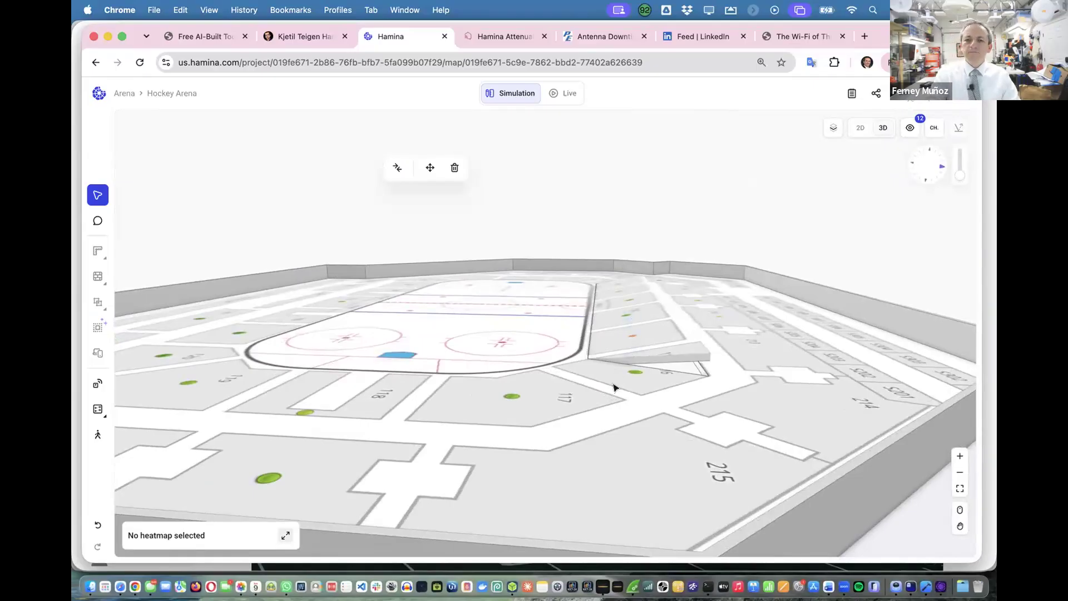
pyautogui.scroll(-5, 614, 385)
pyautogui.scroll(5, 615, 386)
pyautogui.scroll(5, 615, 386)
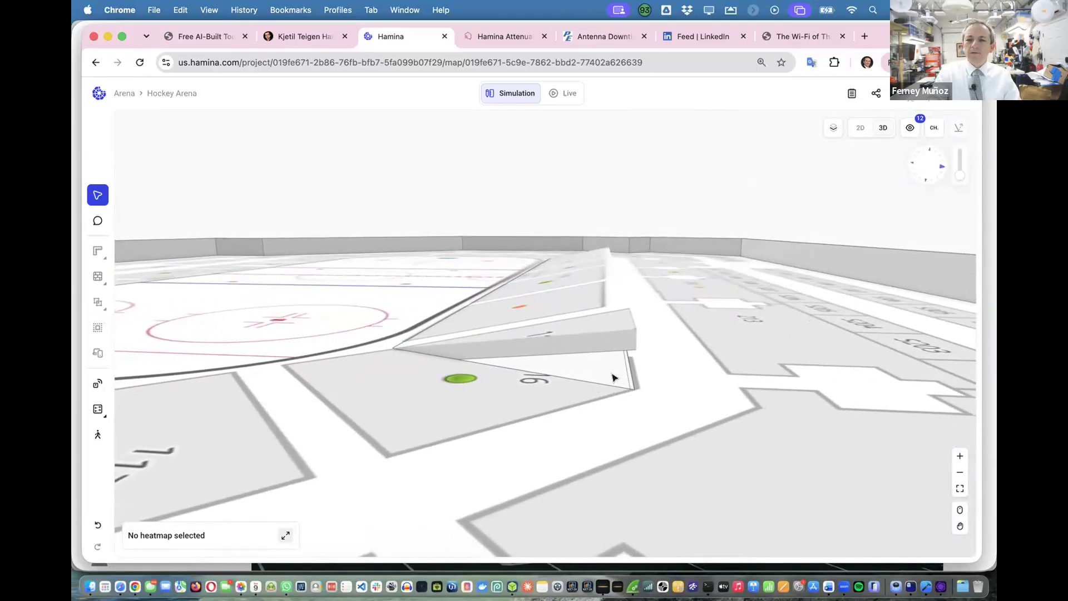
pyautogui.scroll(-2, 613, 378)
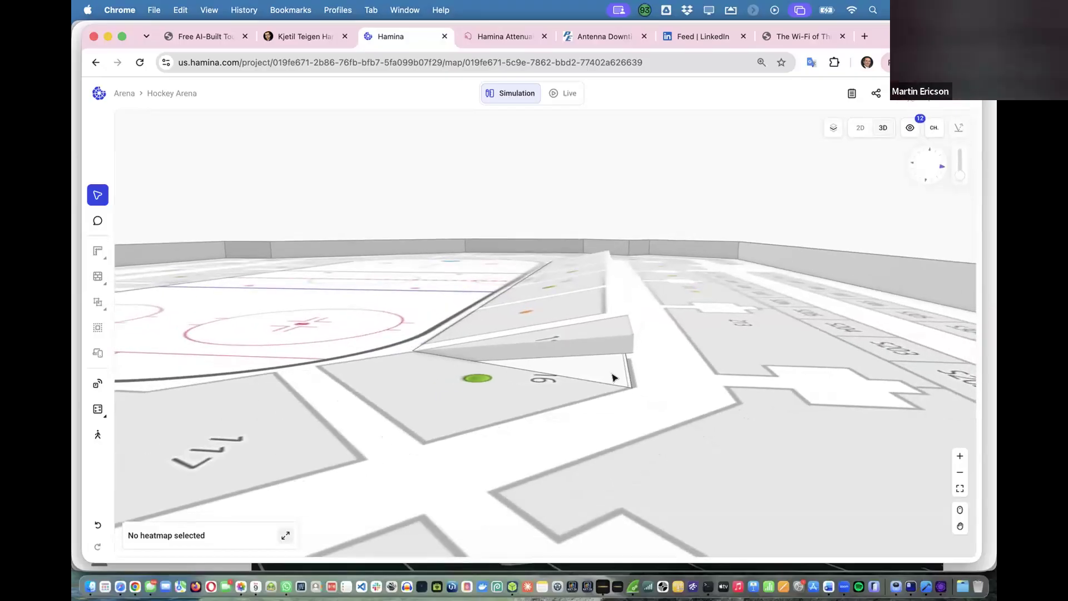
pyautogui.scroll(-3, 613, 375)
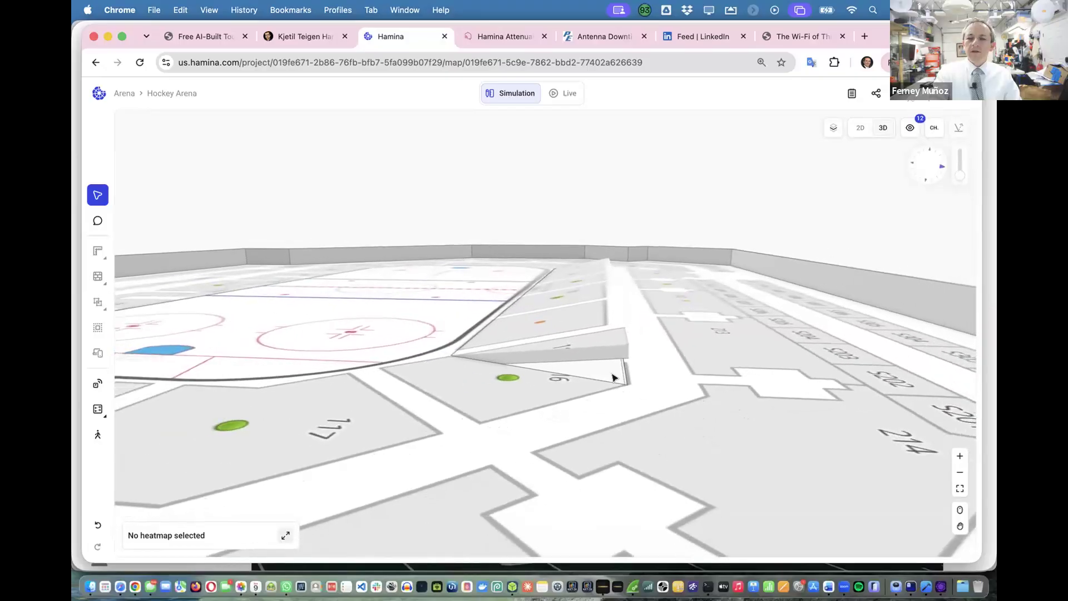
pyautogui.moveTo(687, 394); pyautogui.dragTo(951, 359)
pyautogui.moveTo(630, 403); pyautogui.dragTo(714, 437)
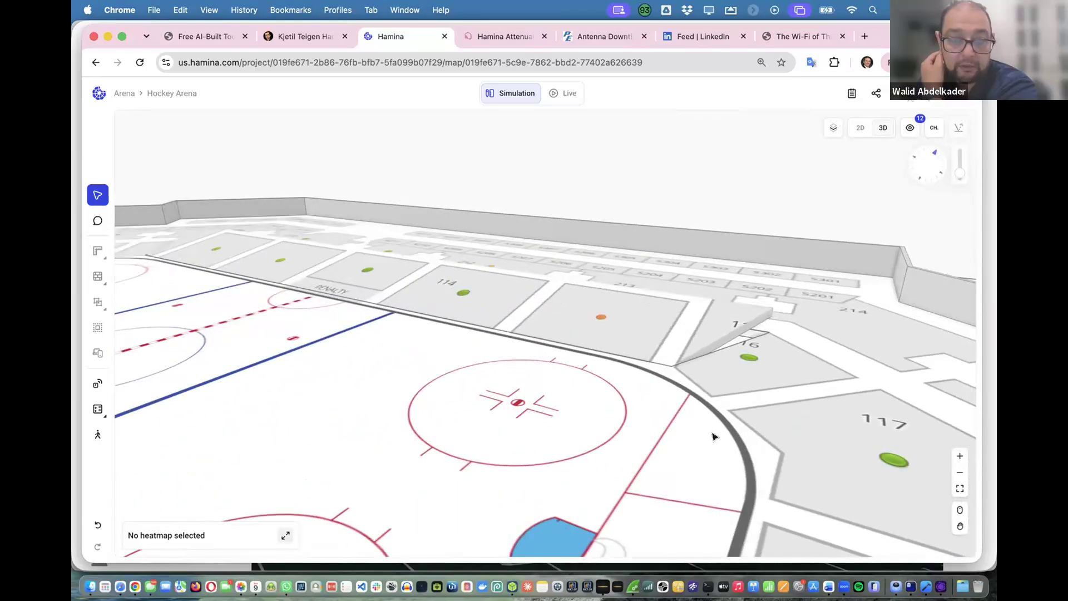
pyautogui.moveTo(713, 437); pyautogui.dragTo(732, 417)
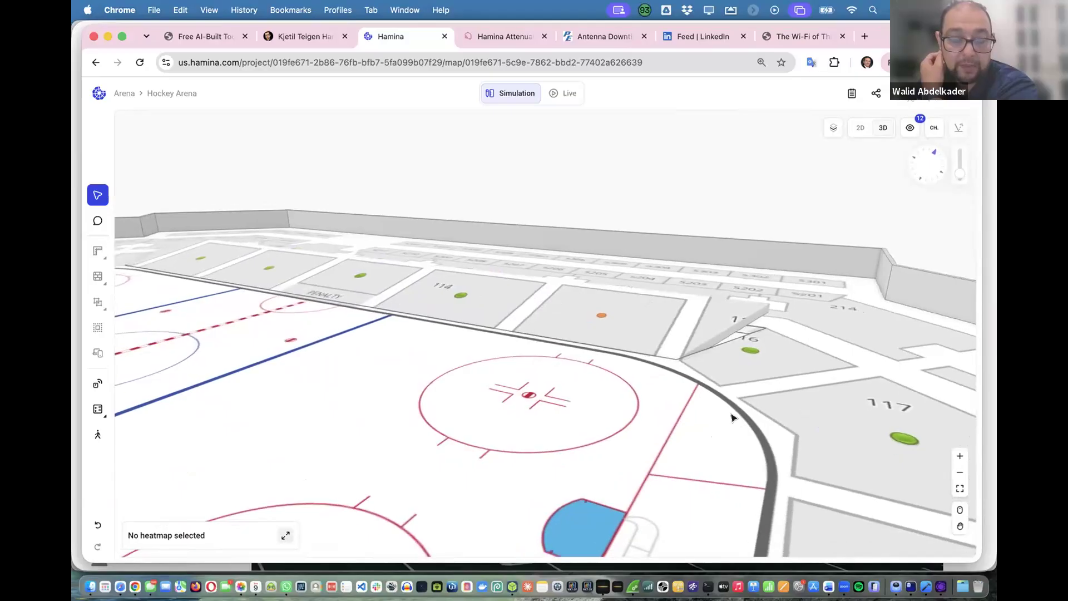
# Return to the 2D map and select the sloped floor behind the penalty area with the Sloped floors tool active.
pyautogui.click(860, 127)
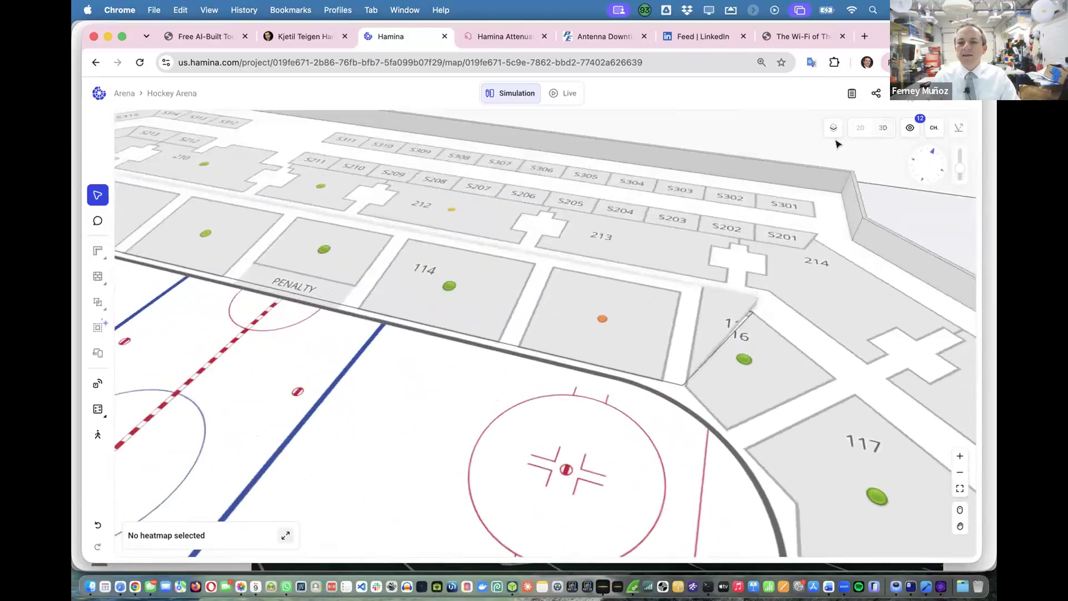
pyautogui.press('s')
pyautogui.scroll(-5, 484, 365)
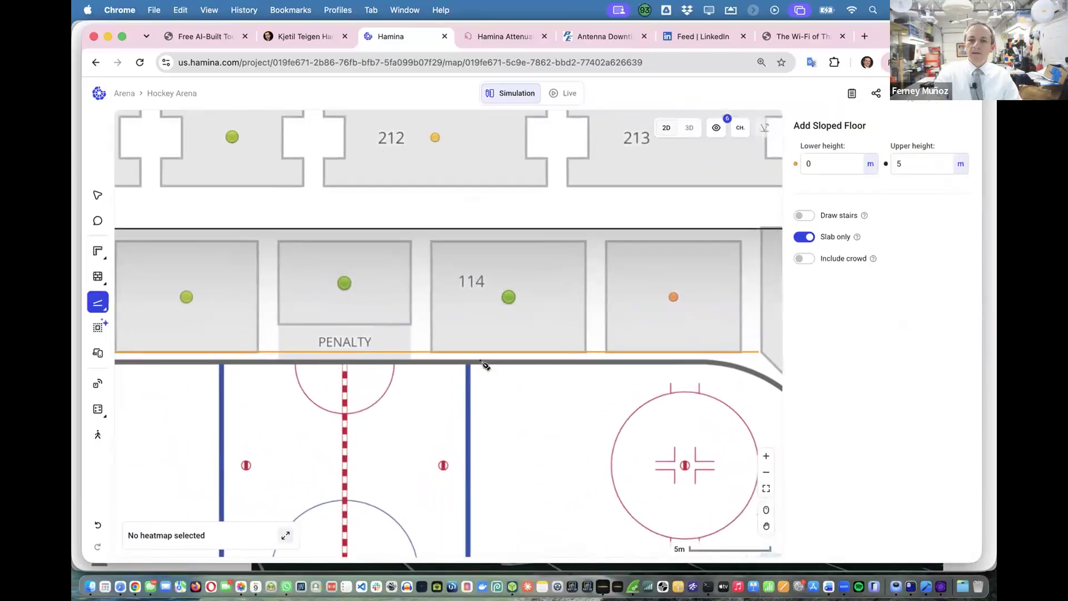
pyautogui.click(482, 360)
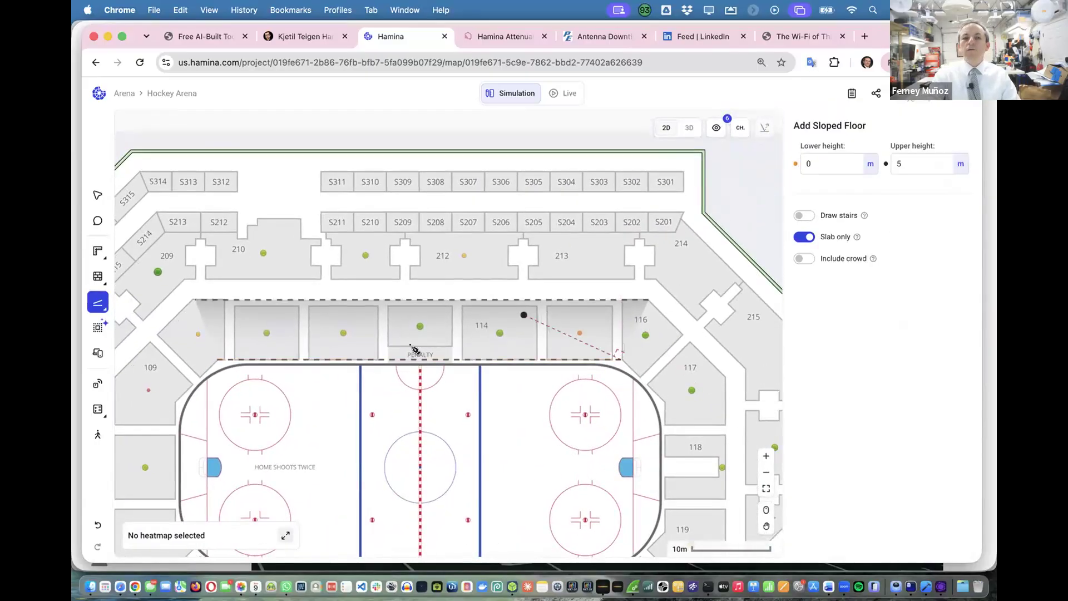
pyautogui.scroll(-5, 382, 353)
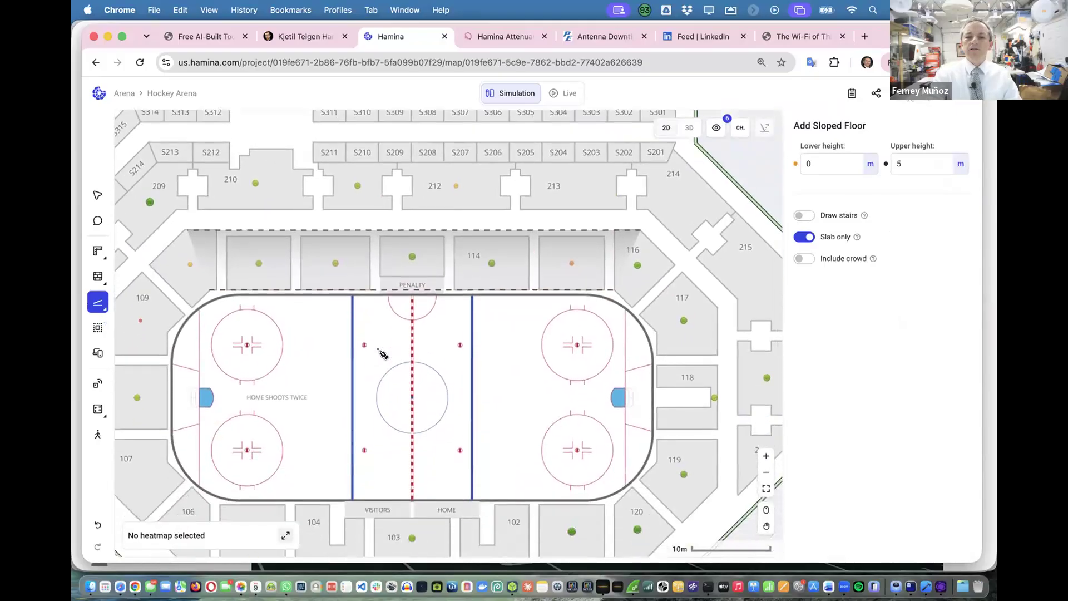
# Try to draw a sloped floor from the block beside section 120 across sections 102 to 104 toward section 106.
pyautogui.scroll(-3, 382, 354)
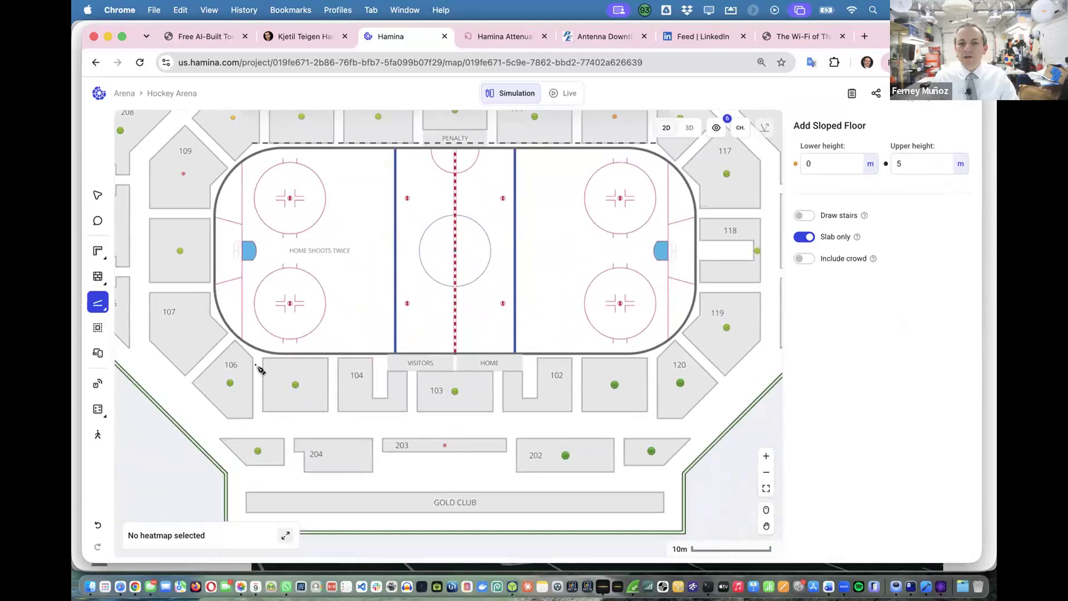
pyautogui.click(252, 358)
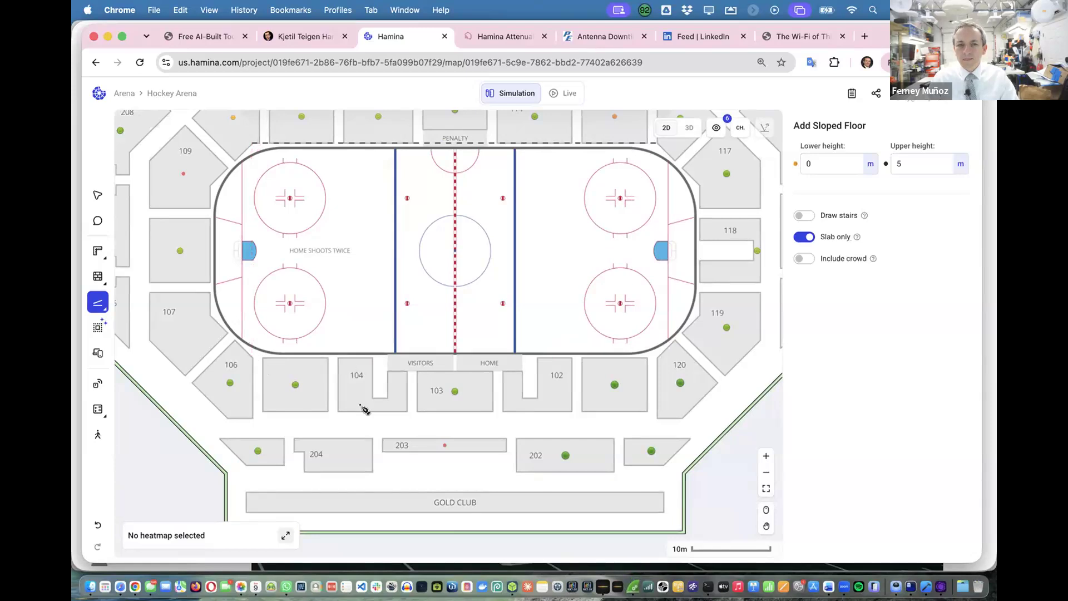
pyautogui.scroll(5, 365, 341)
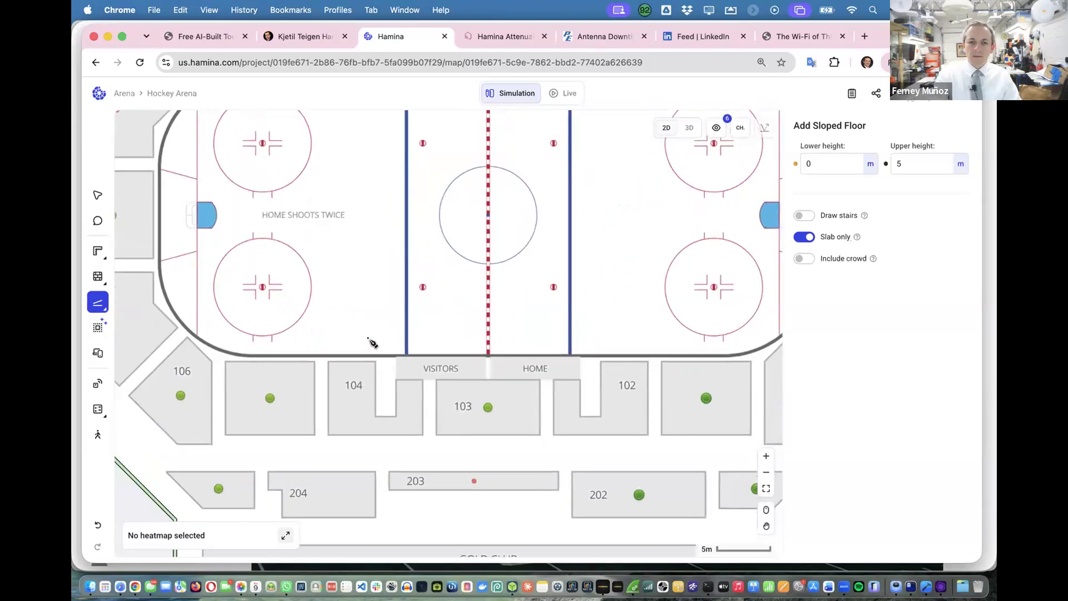
pyautogui.scroll(-3, 371, 342)
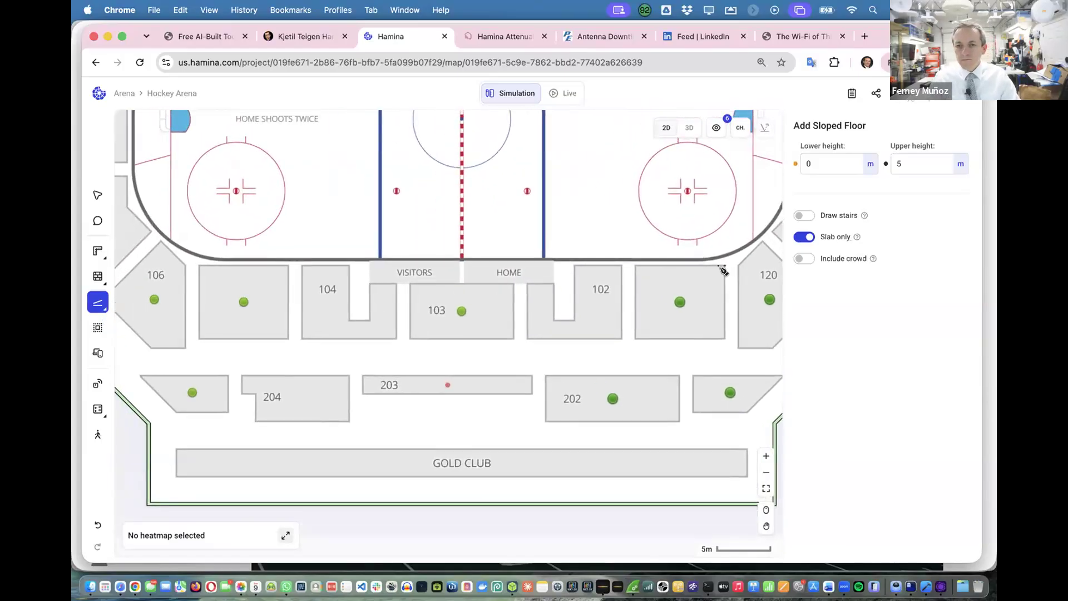
pyautogui.click(722, 266)
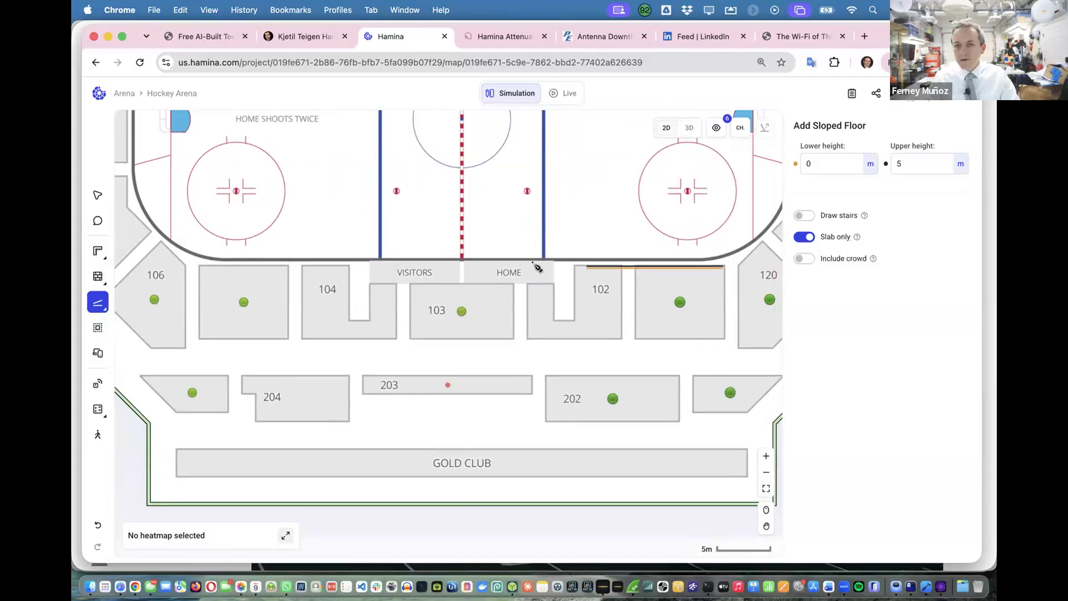
pyautogui.click(221, 267)
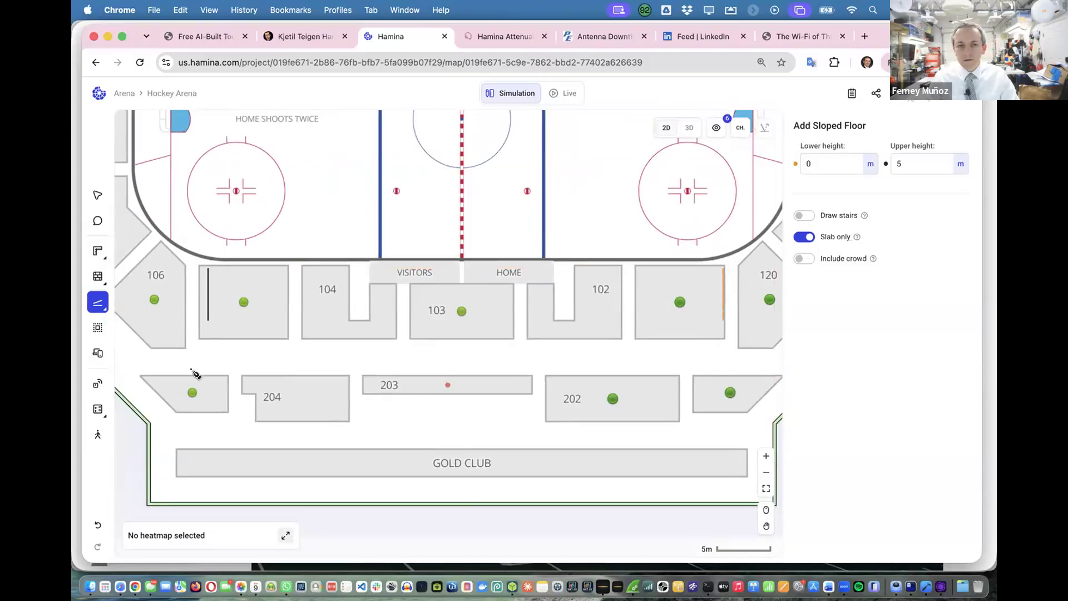
pyautogui.click(271, 354)
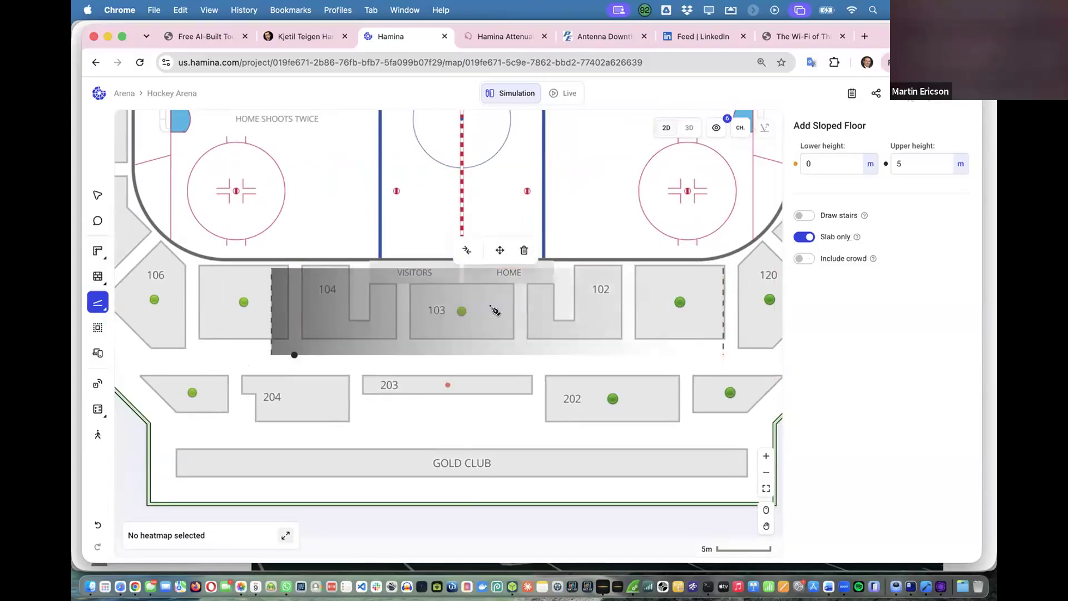
# Inspect the sloped floor over sections 102 to 104 in 3D and undo its creation.
pyautogui.hscroll(2, 655, 201)
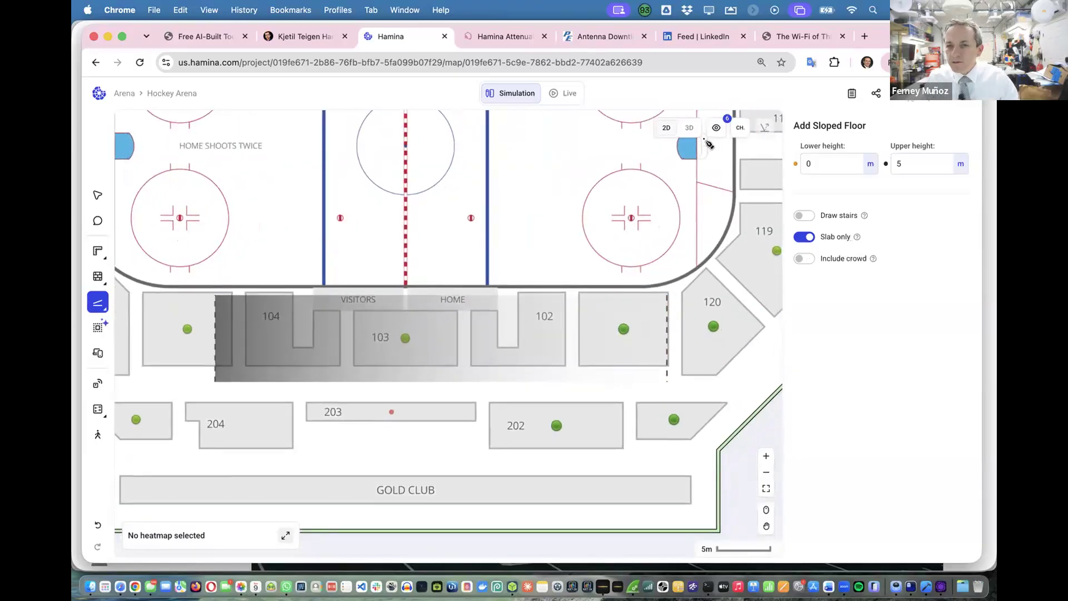
pyautogui.click(689, 128)
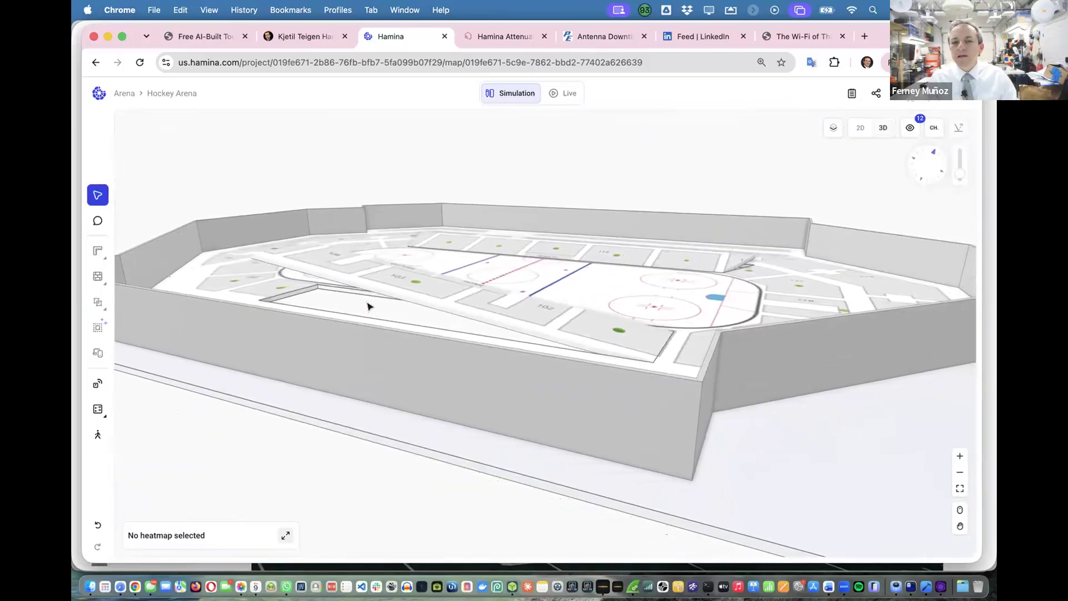
pyautogui.scroll(5, 506, 345)
pyautogui.moveTo(715, 401); pyautogui.dragTo(706, 319)
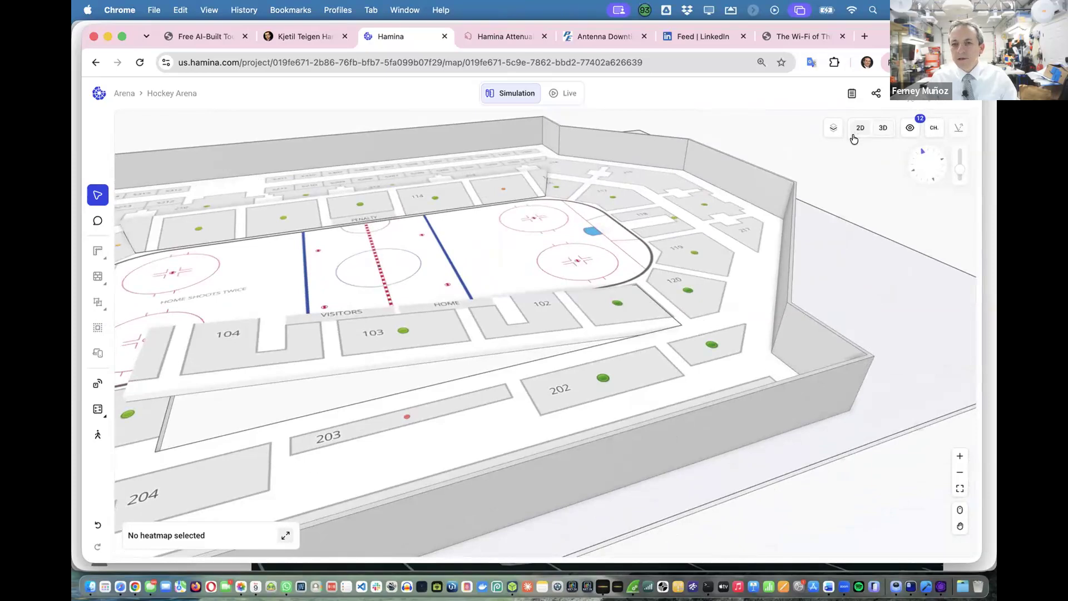
pyautogui.press('super+z')
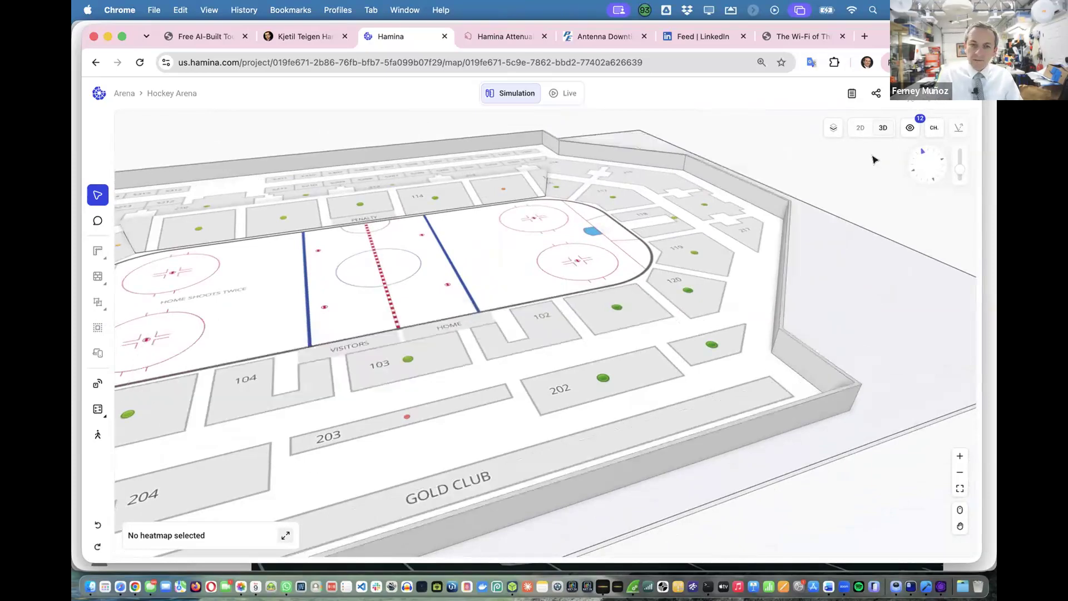
pyautogui.scroll(-5, 633, 295)
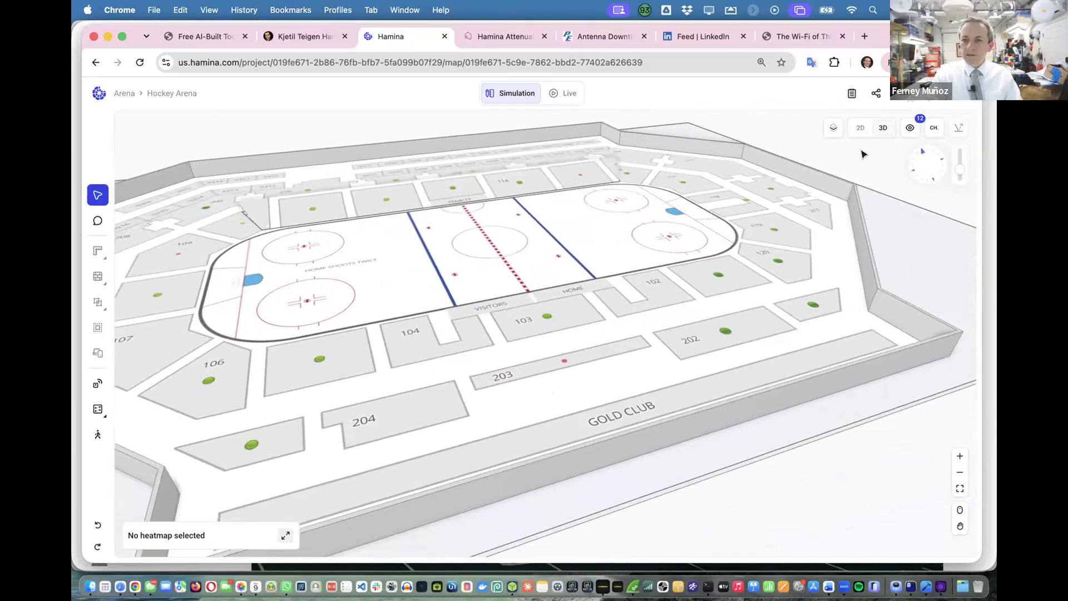
# On the 2D map, draw a slab-only sloped floor rising 0 to 5 m away from the rink, spanning from section 106 to section 120.
pyautogui.click(857, 133)
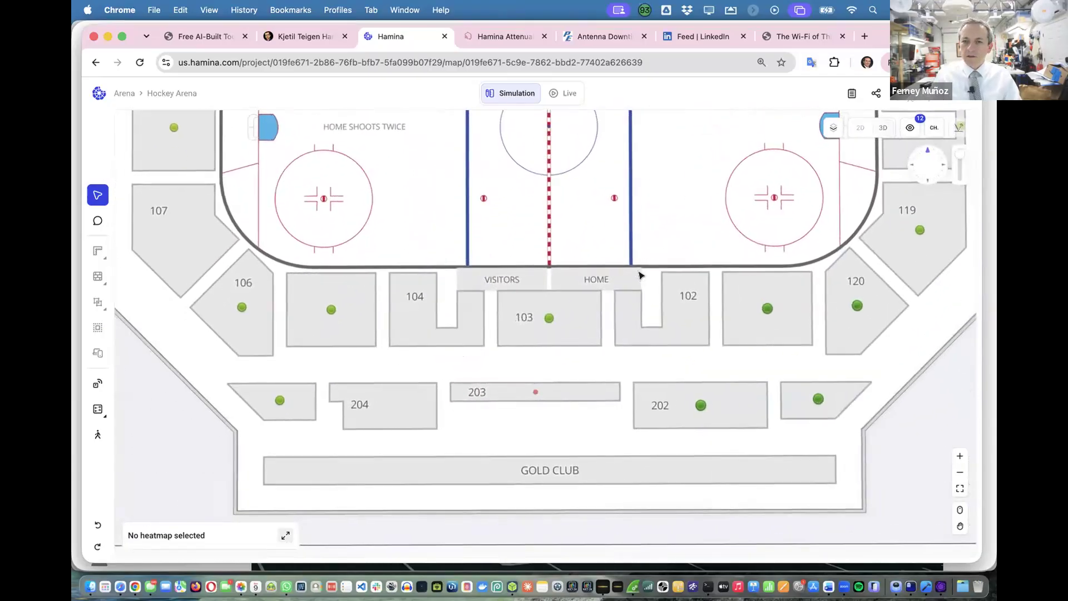
pyautogui.press('s')
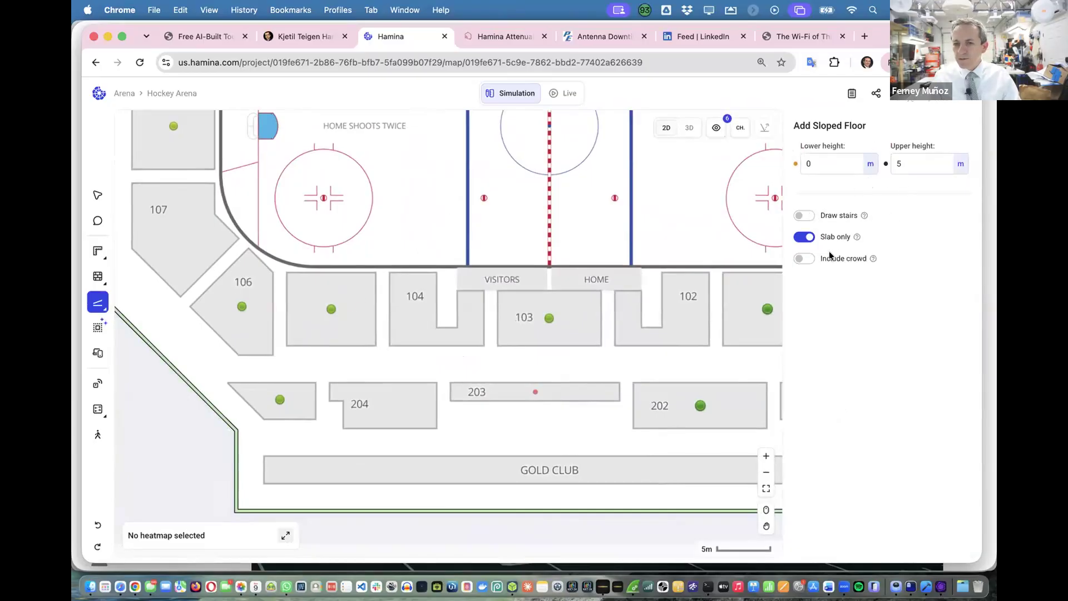
pyautogui.hscroll(2, 503, 297)
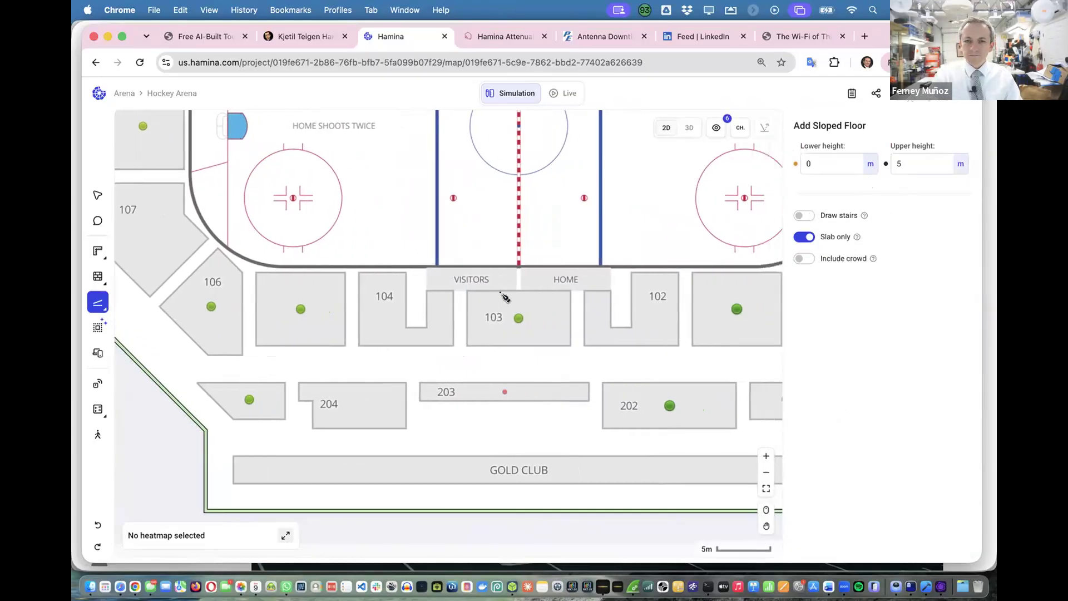
pyautogui.hscroll(5, 503, 297)
pyautogui.scroll(-5, 503, 297)
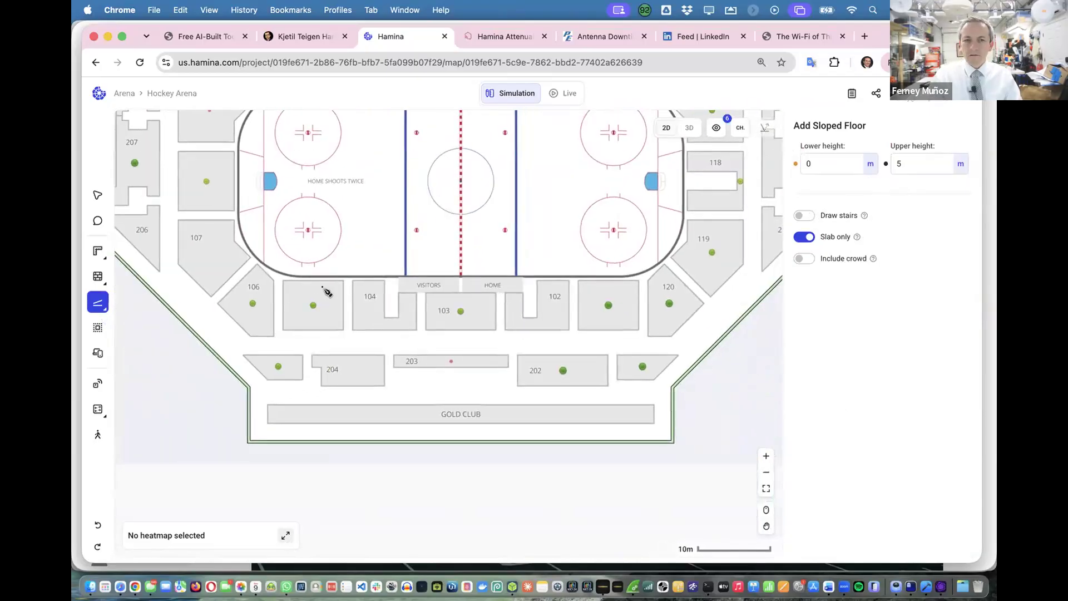
pyautogui.click(273, 281)
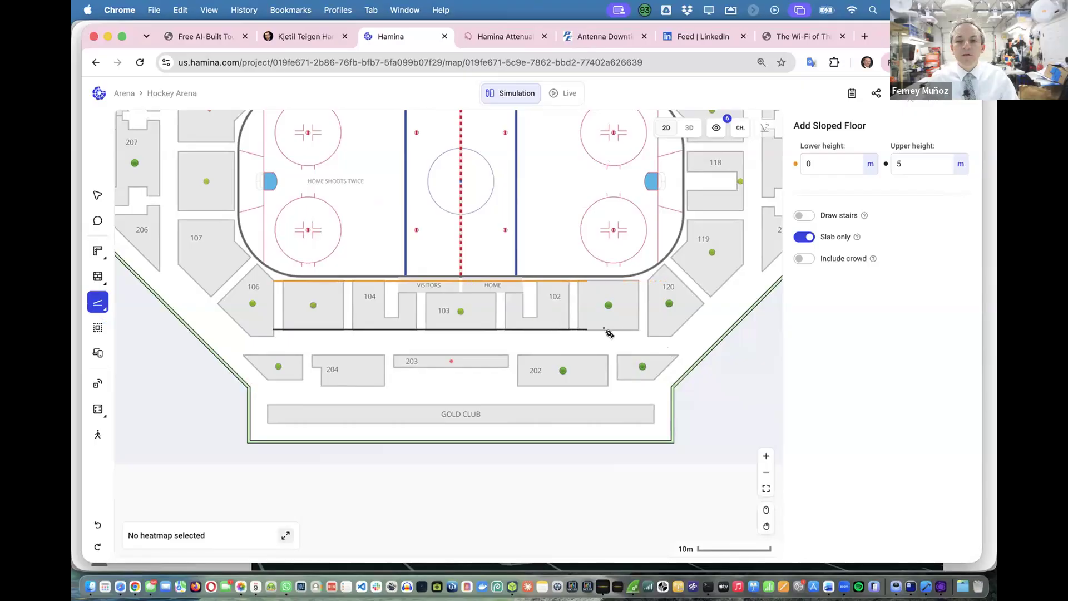
pyautogui.click(651, 332)
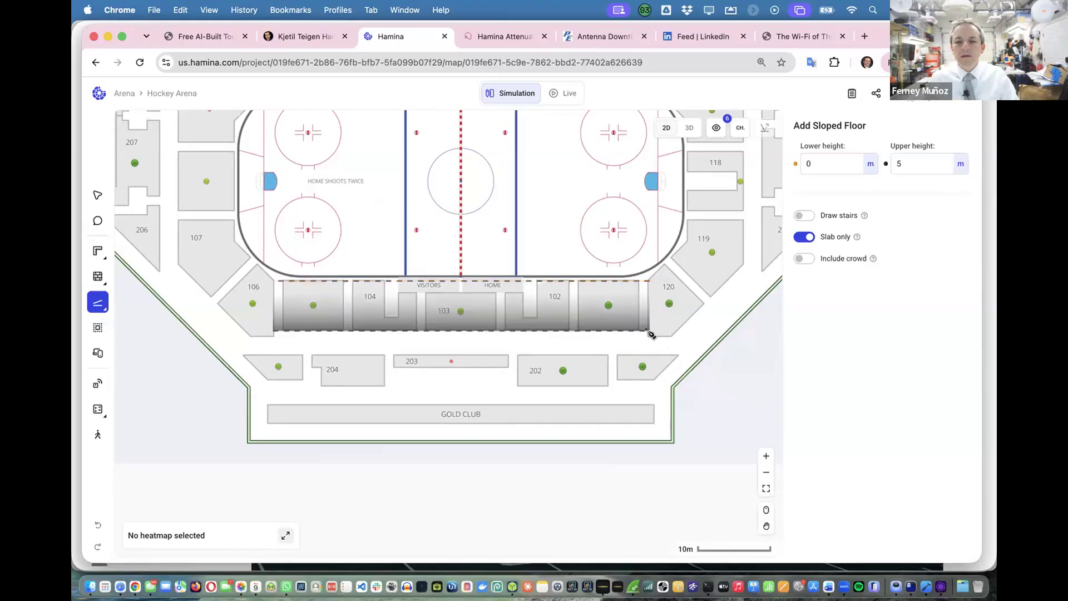
# Examine the new sloped floor between sections 106 and 120 in 3D from several angles and return to the 2D map.
pyautogui.click(691, 128)
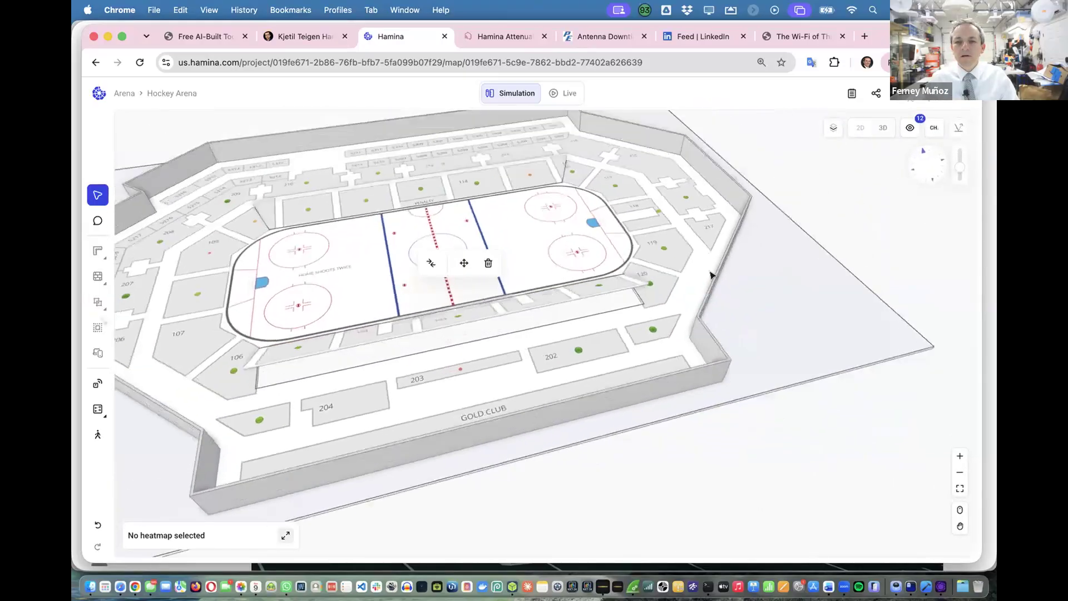
pyautogui.moveTo(657, 305); pyautogui.dragTo(74, 222)
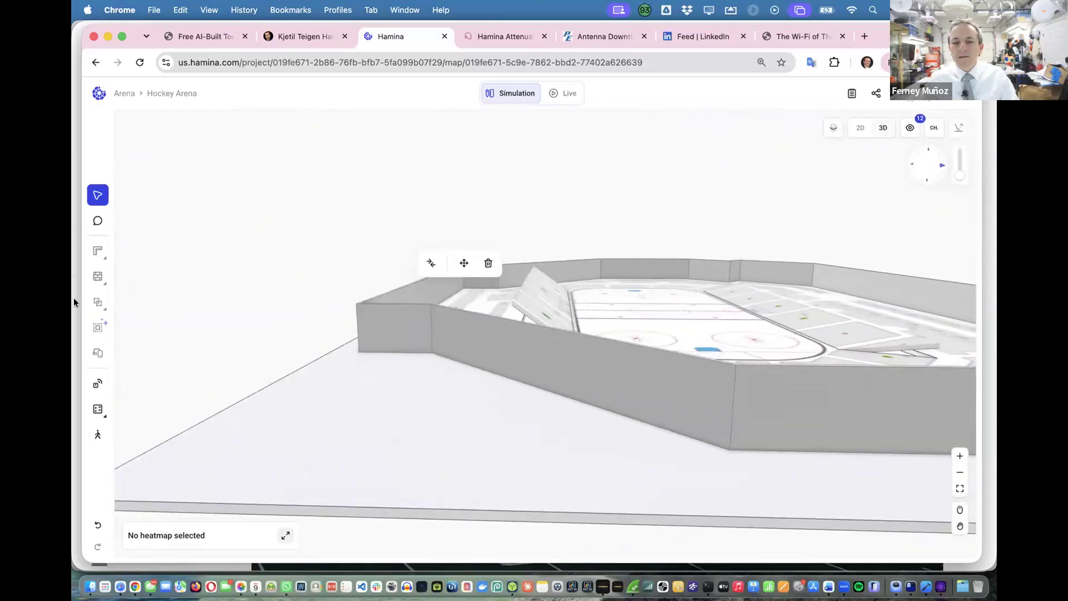
pyautogui.moveTo(583, 308); pyautogui.dragTo(642, 330)
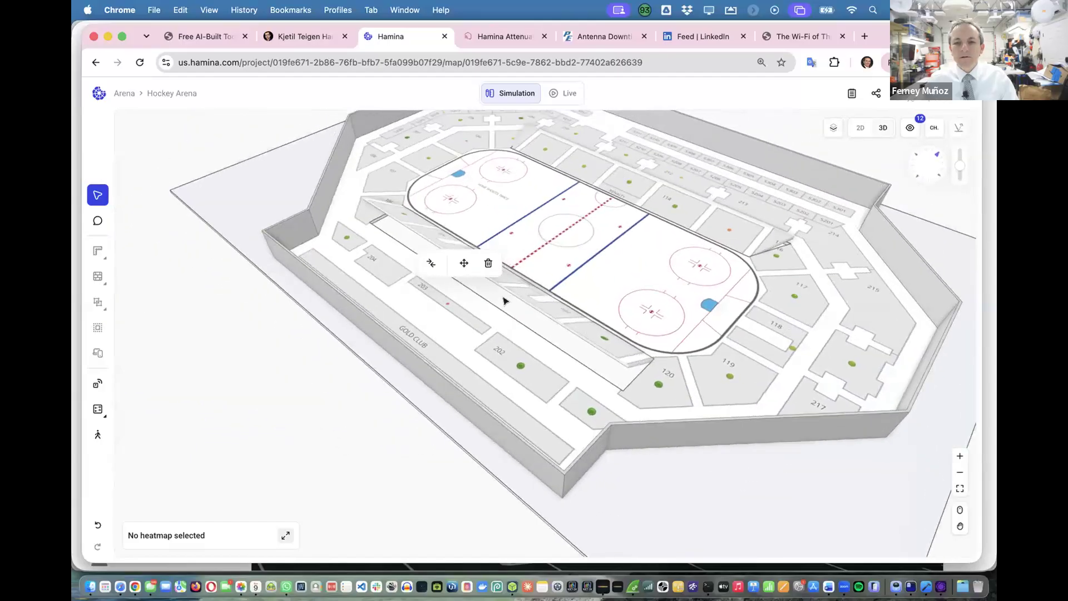
pyautogui.moveTo(503, 301); pyautogui.dragTo(388, 263)
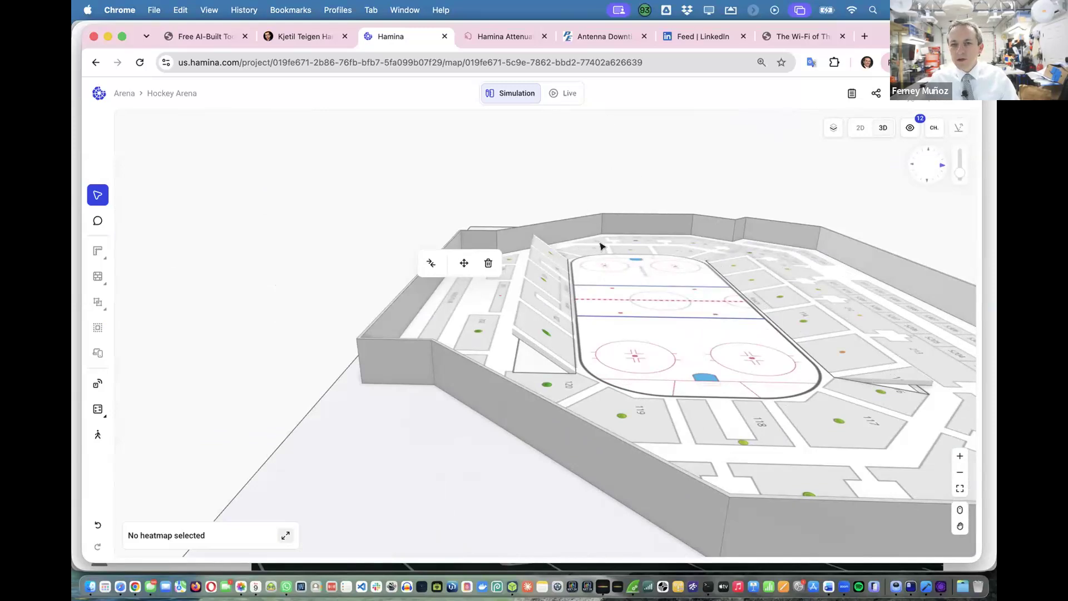
pyautogui.click(862, 131)
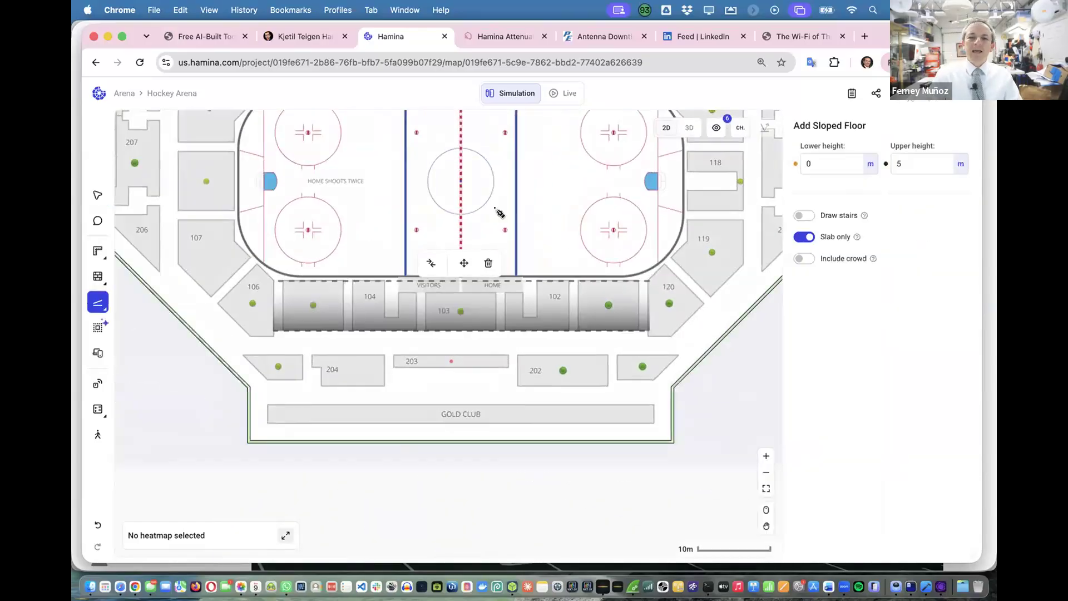
# Set the upper height of the sloped floor behind the penalty area to 2.5 m.
pyautogui.scroll(2, 496, 208)
pyautogui.hscroll(-1, 495, 208)
pyautogui.click(97, 194)
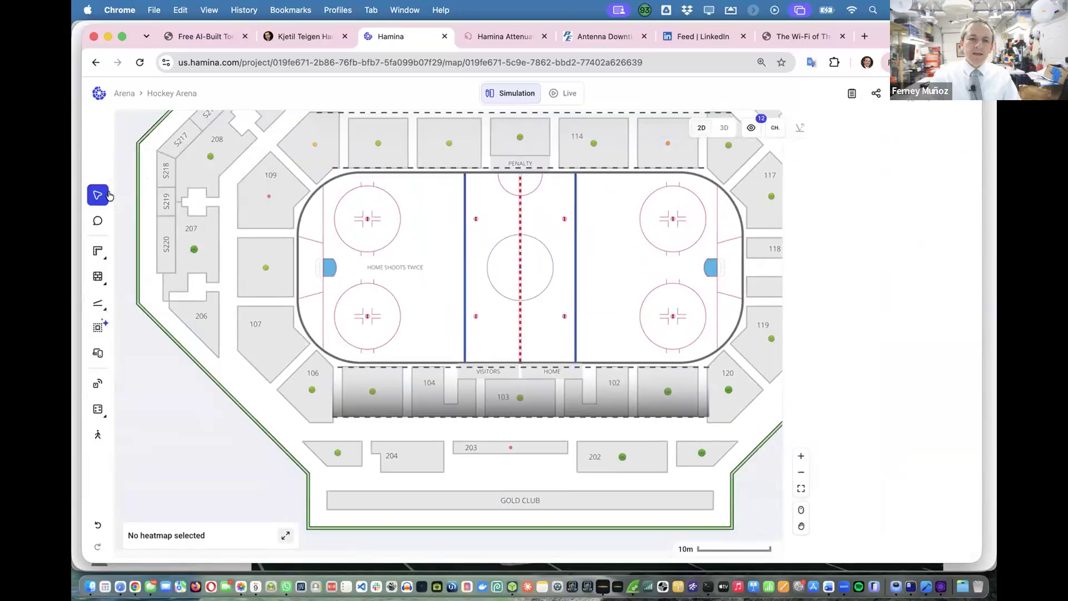
pyautogui.scroll(2, 299, 182)
pyautogui.hscroll(2, 299, 183)
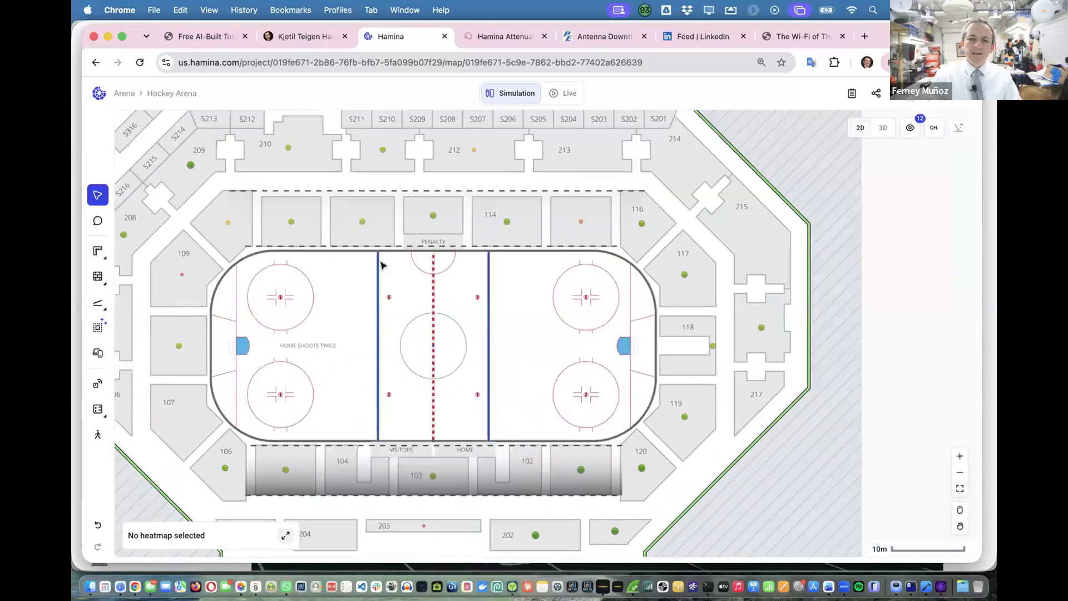
pyautogui.click(393, 191)
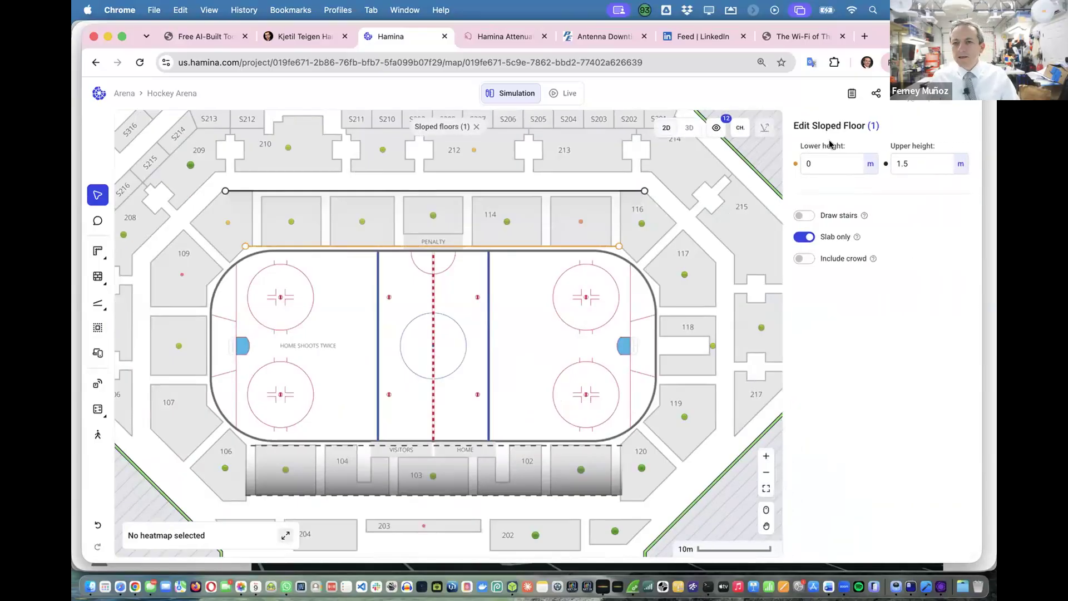
pyautogui.click(903, 163)
pyautogui.click(914, 160)
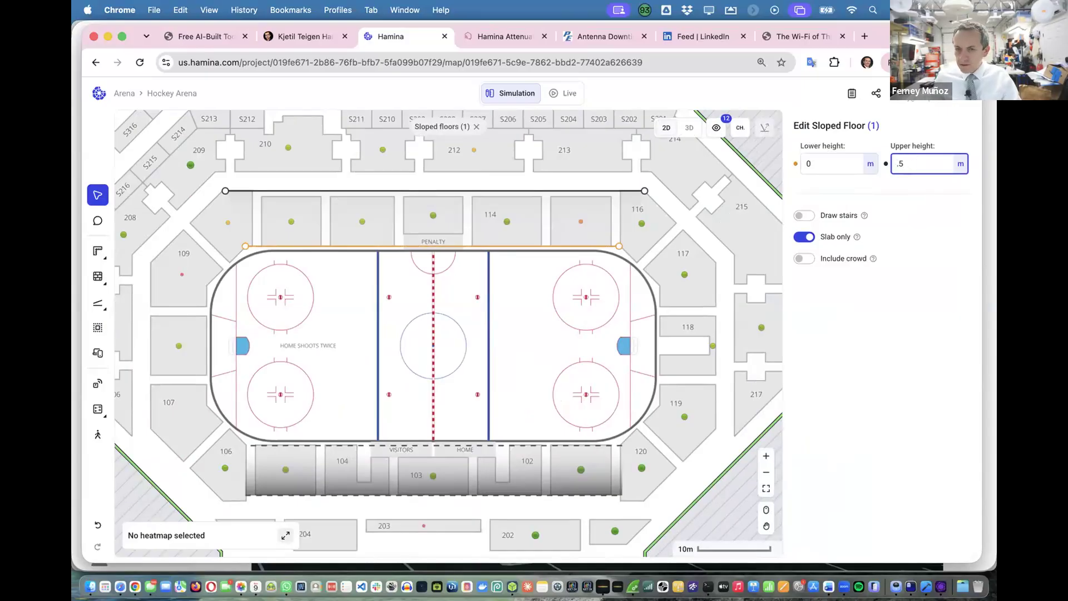
pyautogui.press('Return')
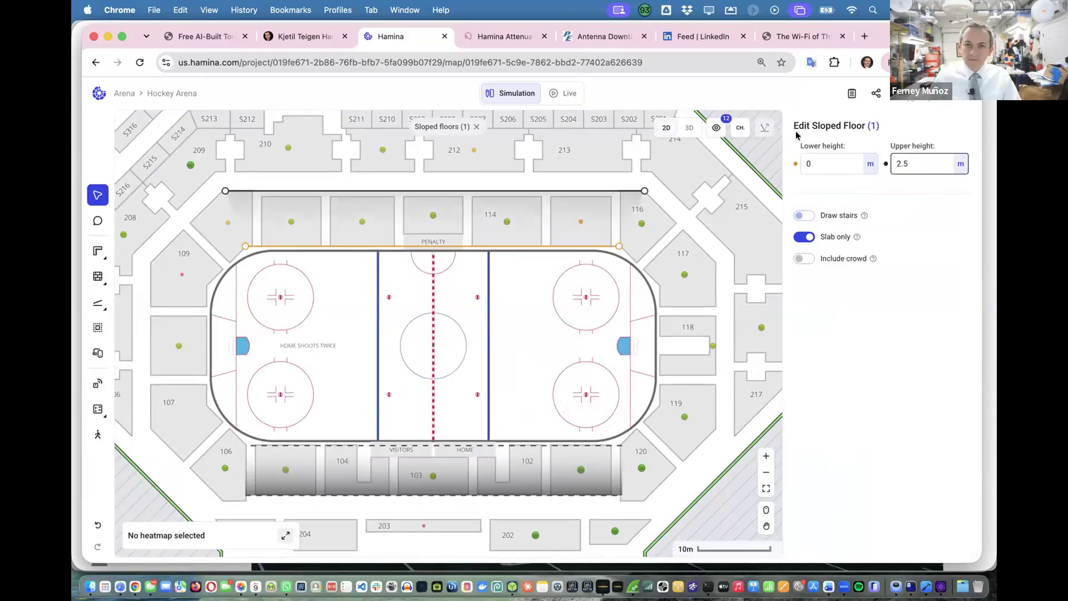
# Compare the seating slopes on both sides of the rink in 3D, using the Rice-Eccles Stadium picture in Photos as a reference.
pyautogui.click(689, 128)
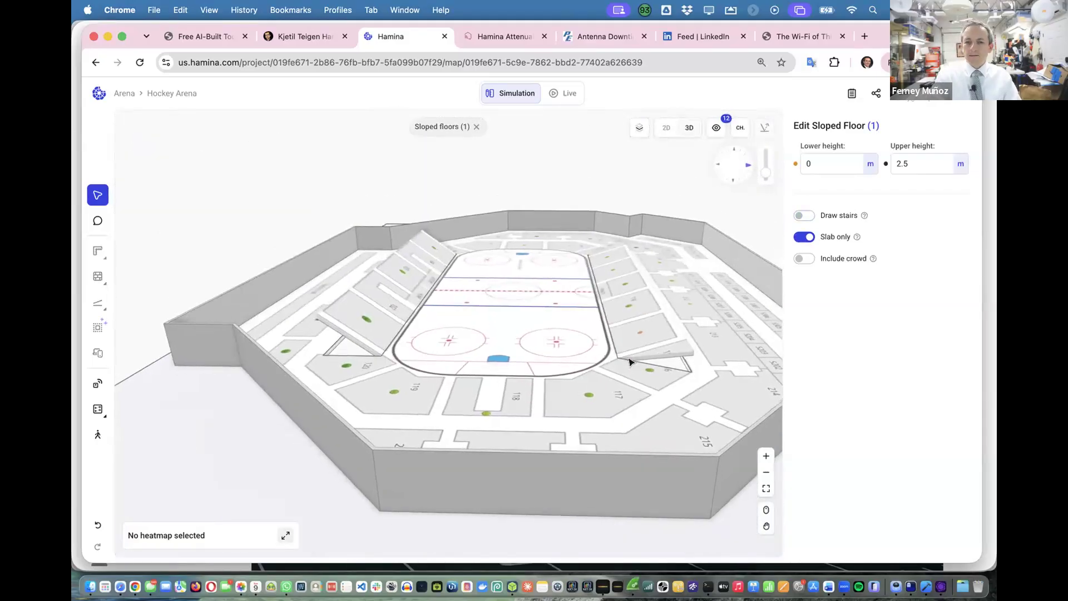
pyautogui.scroll(3, 630, 367)
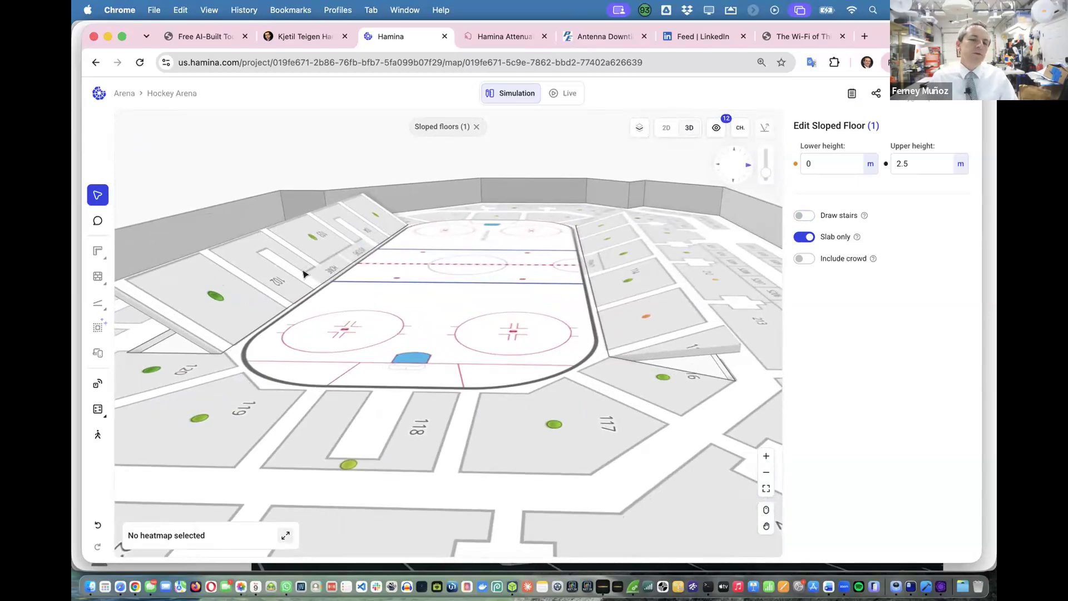
pyautogui.press('super+Tab')
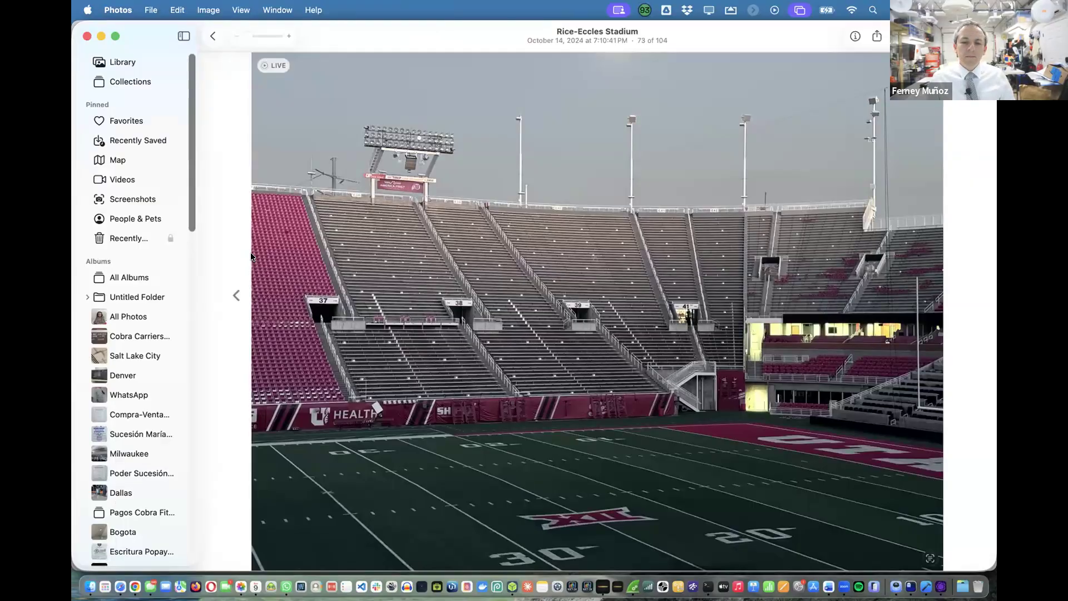
pyautogui.press('super+Tab')
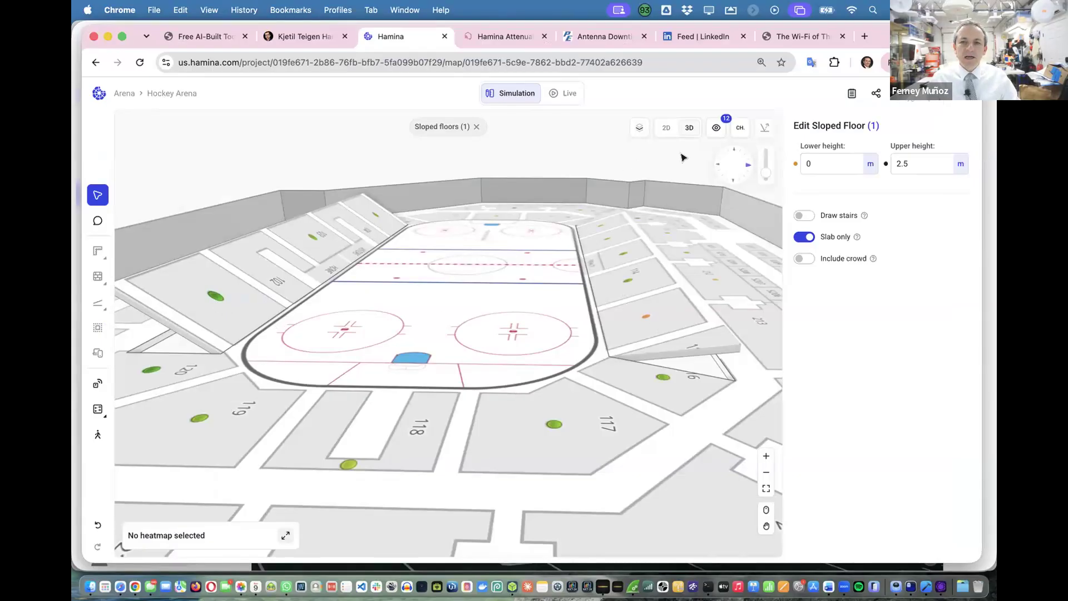
# Return to the 2D map and show the full sloped floor behind the penalty area.
pyautogui.click(666, 127)
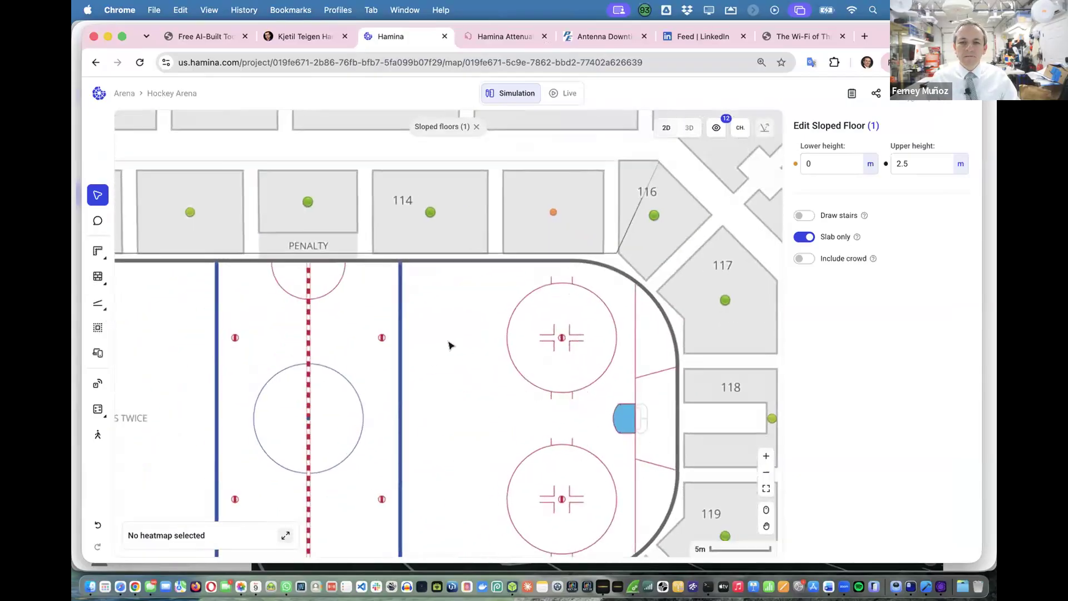
pyautogui.scroll(-1, 450, 345)
pyautogui.scroll(1, 450, 345)
pyautogui.hscroll(-2, 451, 346)
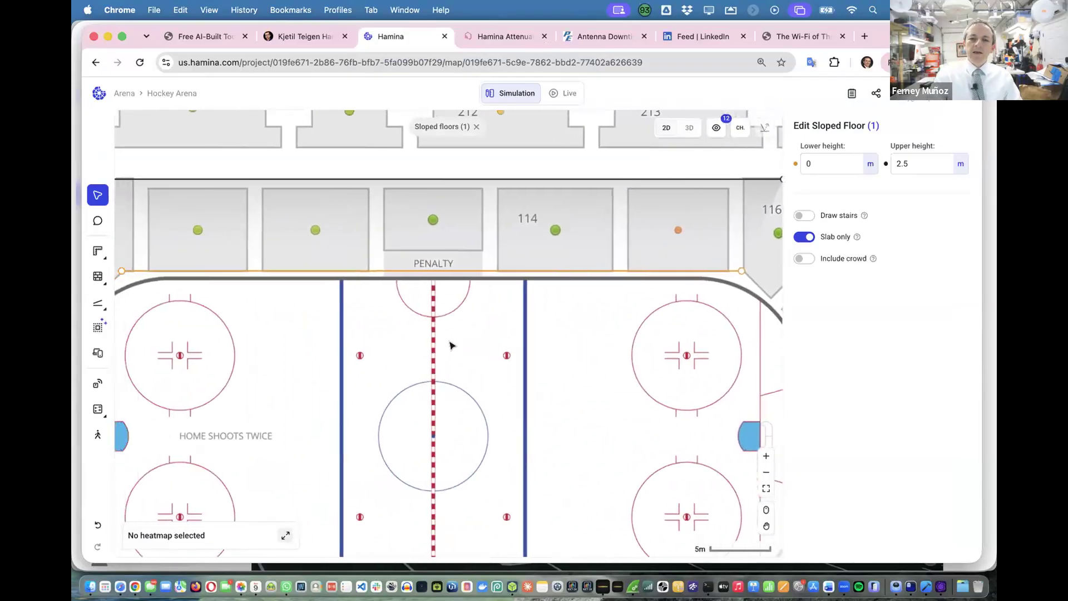
pyautogui.scroll(-2, 449, 346)
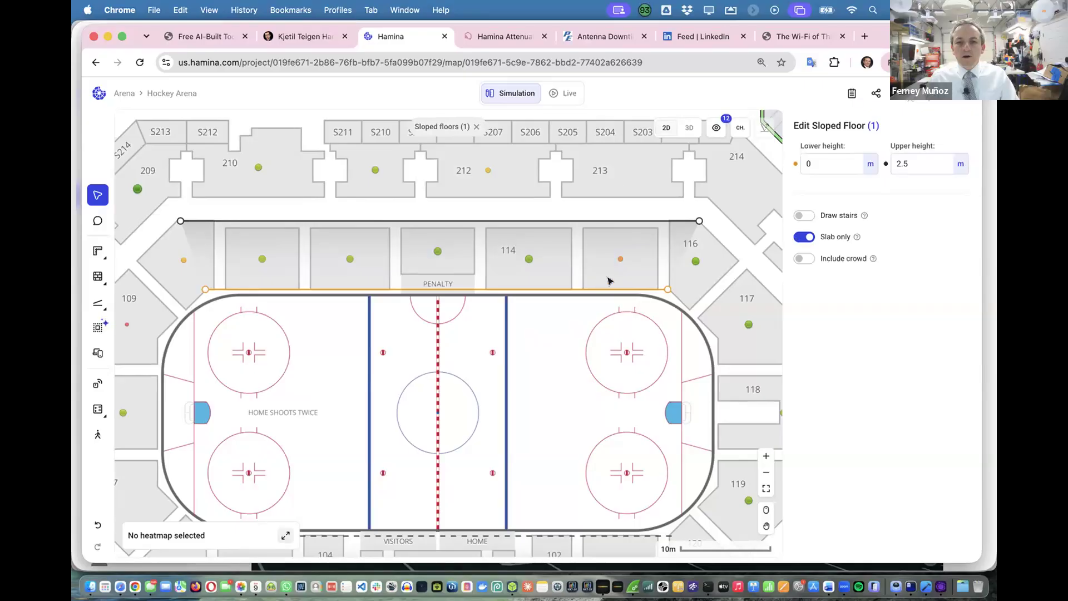
# Extend both upper corners of the sloped floor behind the visitors and home benches outward into sections 106 and 120.
pyautogui.scroll(-2, 577, 437)
pyautogui.scroll(-10, 576, 437)
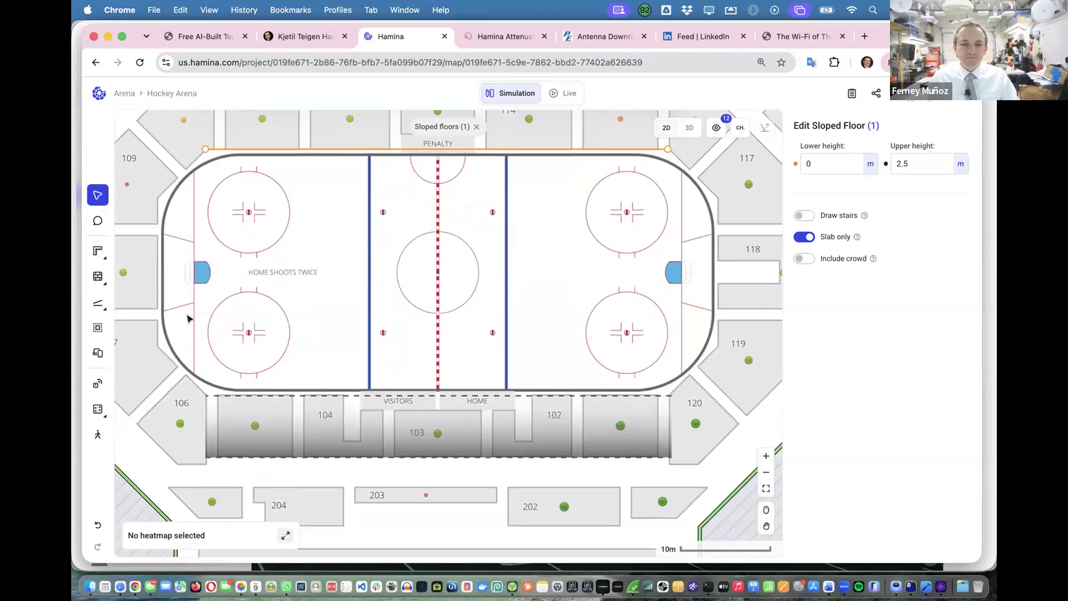
pyautogui.click(206, 458)
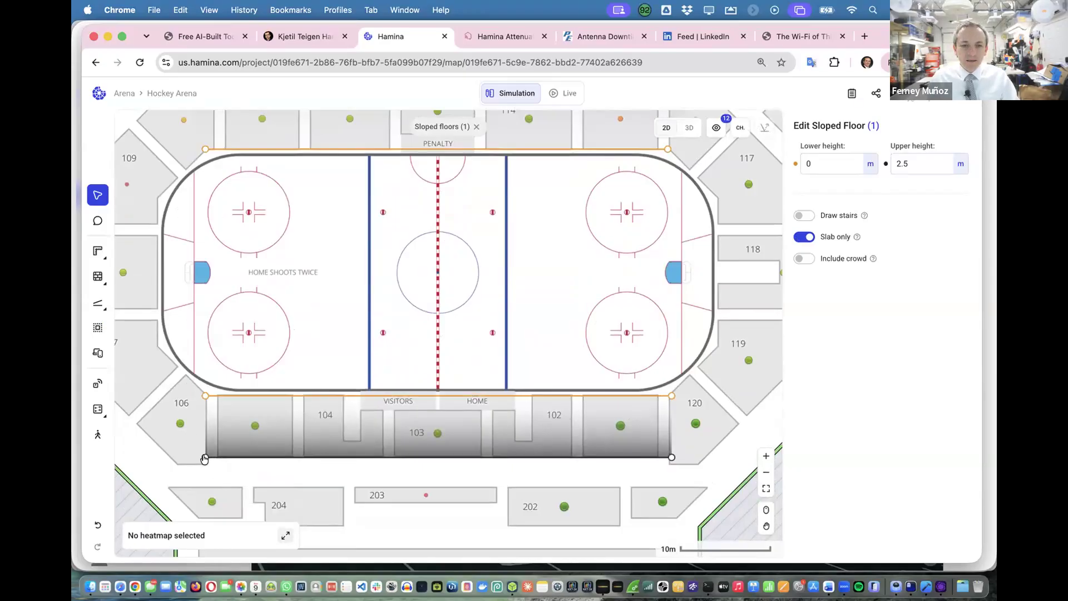
pyautogui.moveTo(204, 458); pyautogui.dragTo(178, 463)
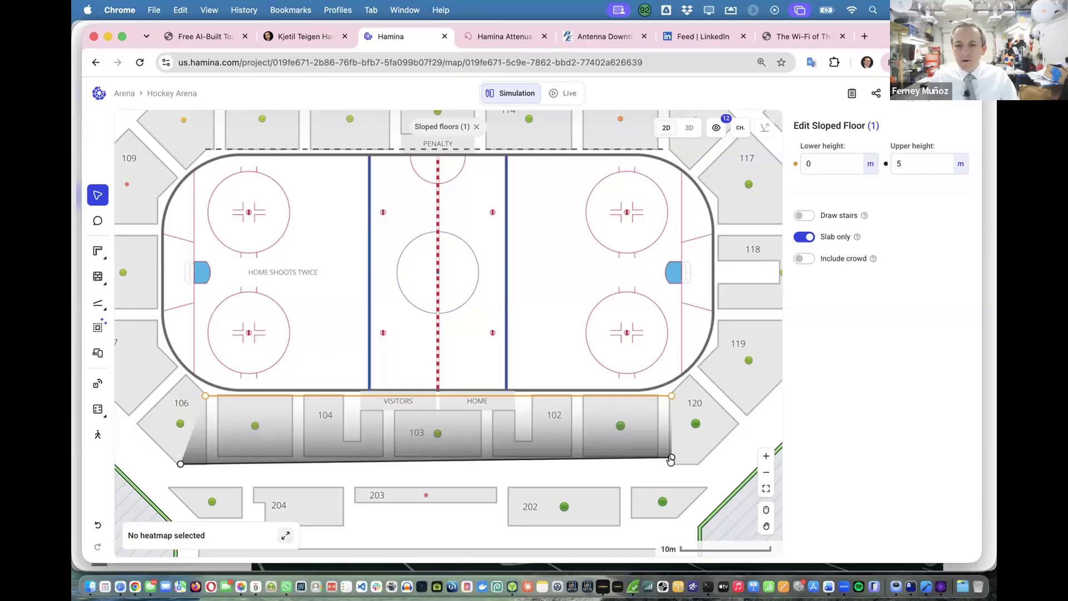
pyautogui.scroll(3, 670, 460)
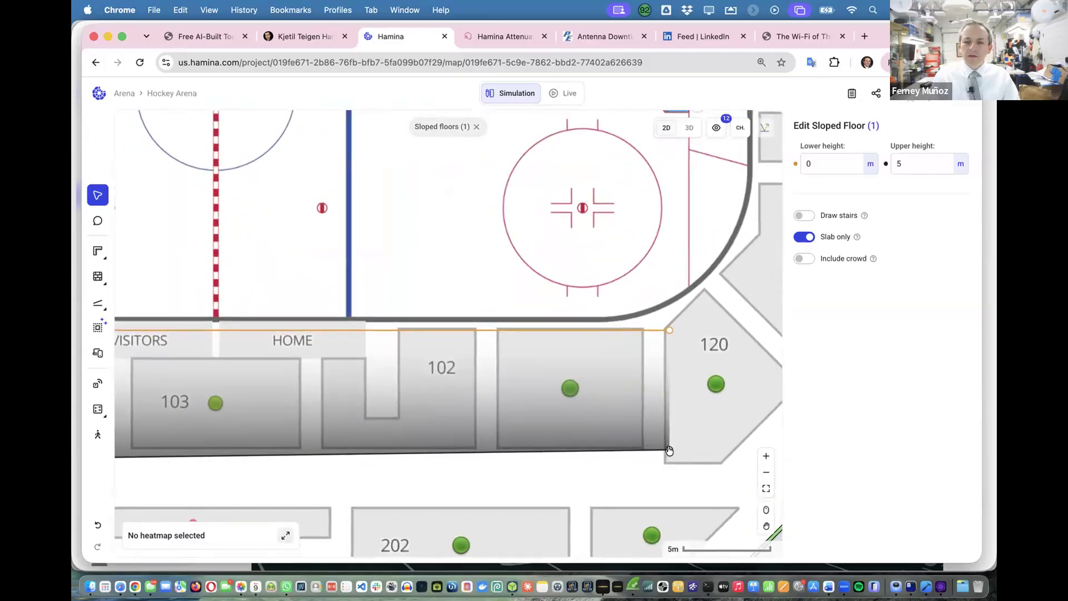
pyautogui.moveTo(669, 450); pyautogui.dragTo(727, 462)
pyautogui.scroll(-5, 616, 364)
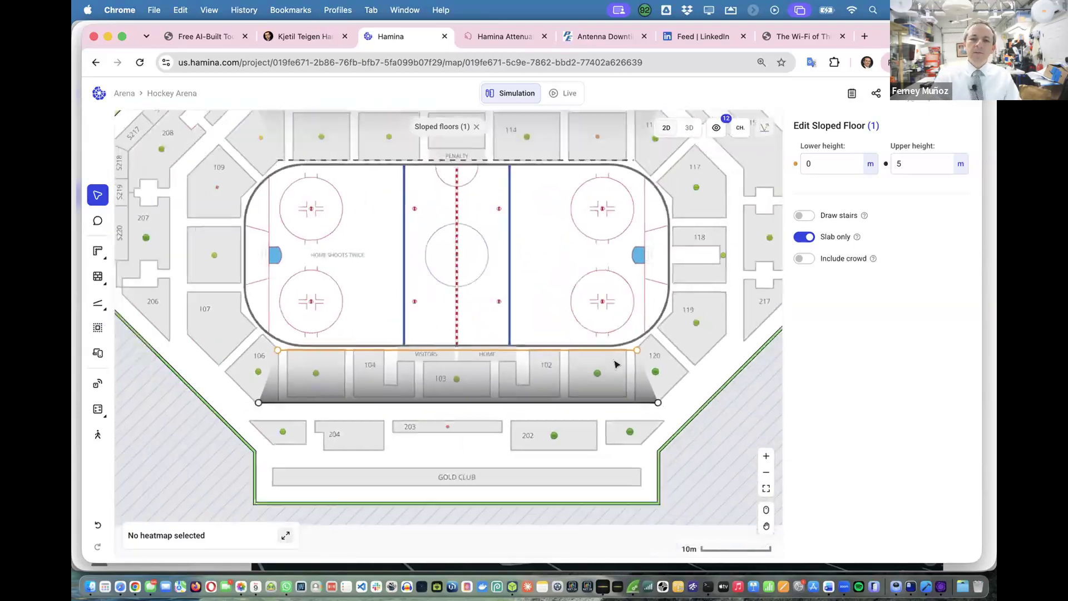
# Set the upper height of the sloped floor behind the team benches to 2.5 m.
pyautogui.hscroll(3, 615, 363)
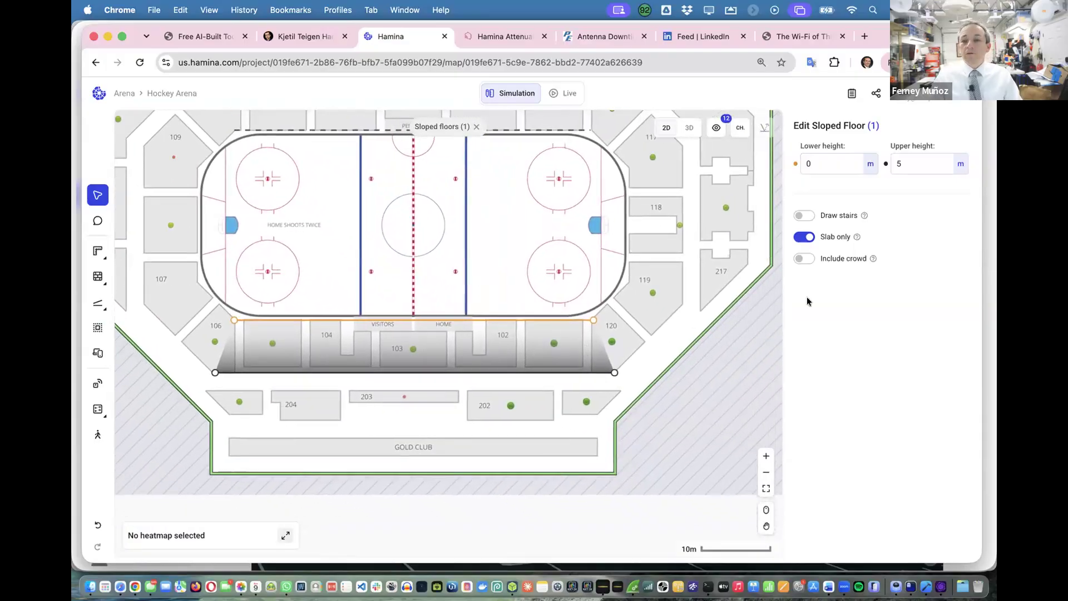
pyautogui.click(913, 169)
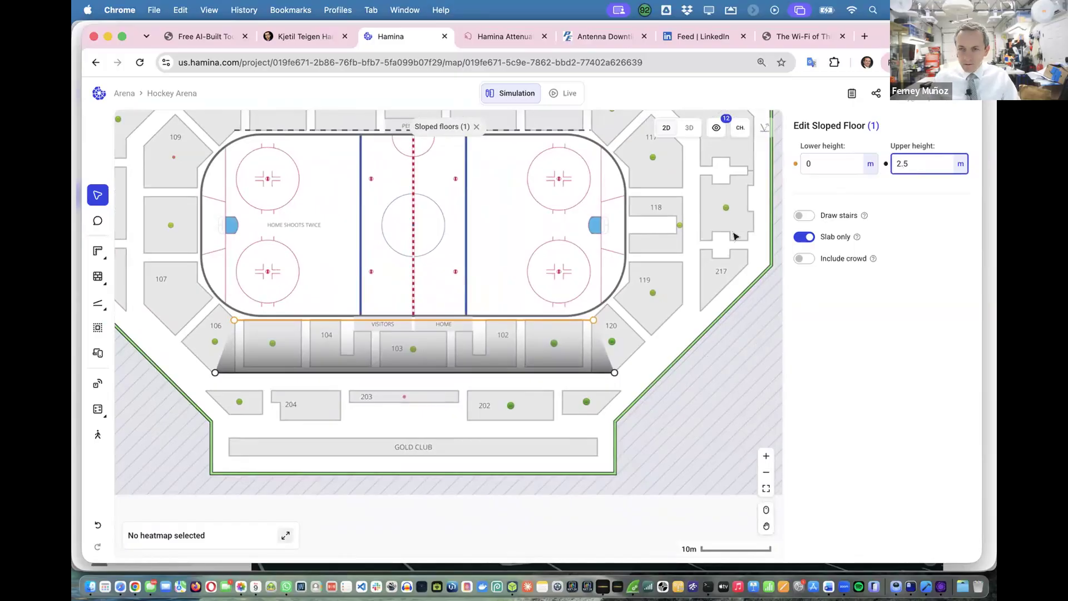
pyautogui.press('Tab')
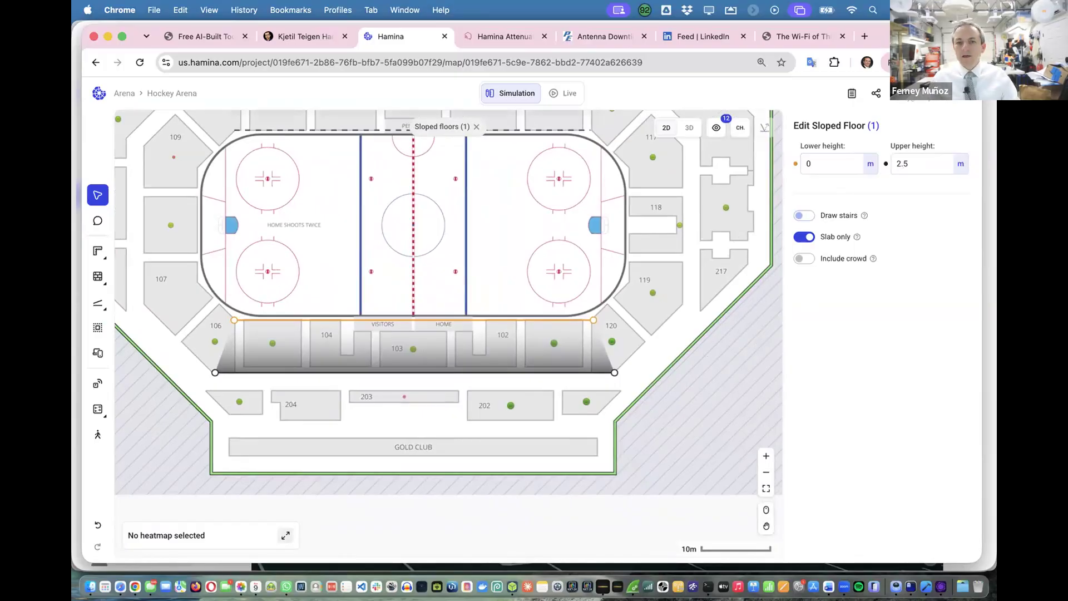
# Examine the reshaped seating slopes on both sides of the rink in 3D, return to the 2D map and clear the selection.
pyautogui.click(690, 129)
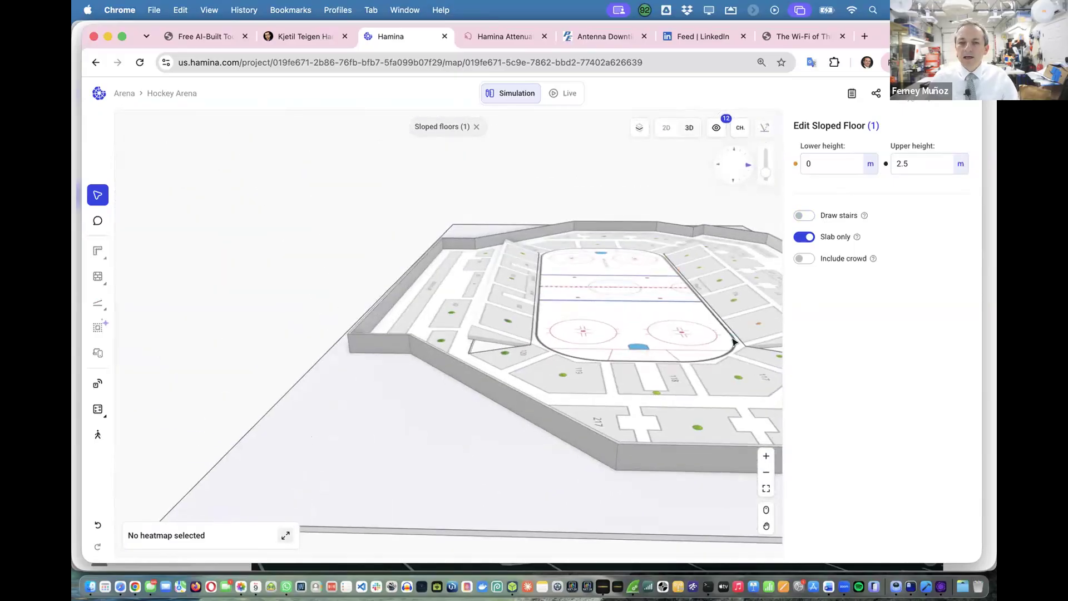
pyautogui.scroll(5, 569, 344)
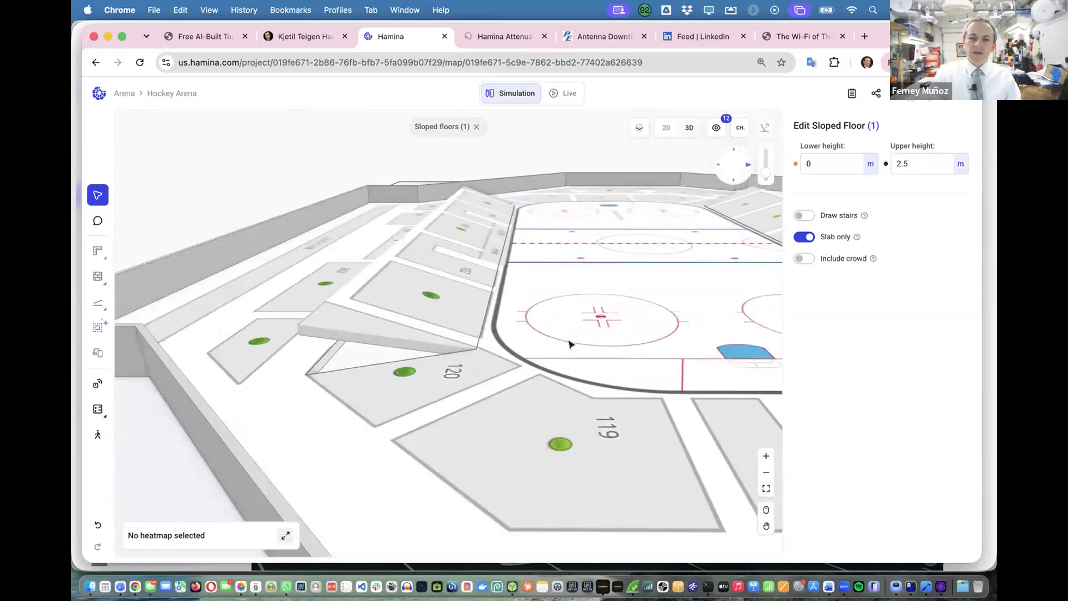
pyautogui.hscroll(-3, 460, 285)
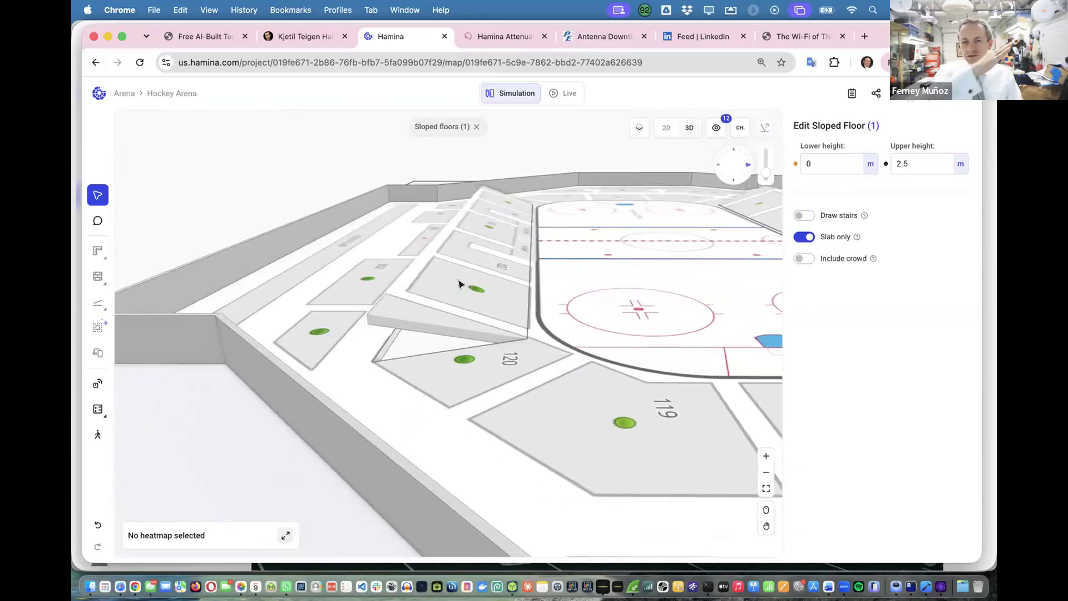
pyautogui.hscroll(3, 473, 284)
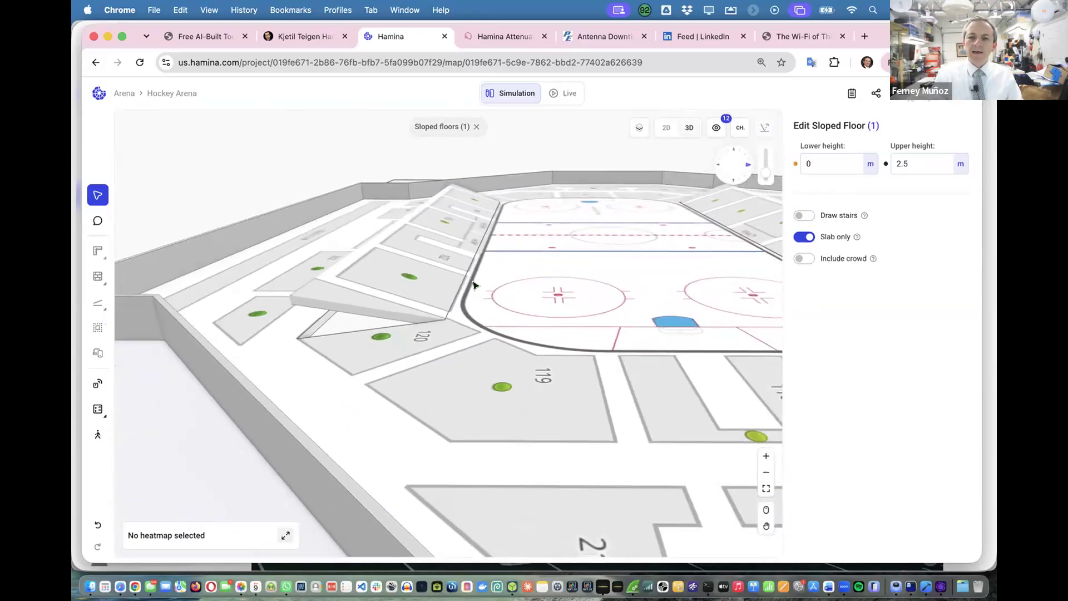
pyautogui.hscroll(4, 473, 285)
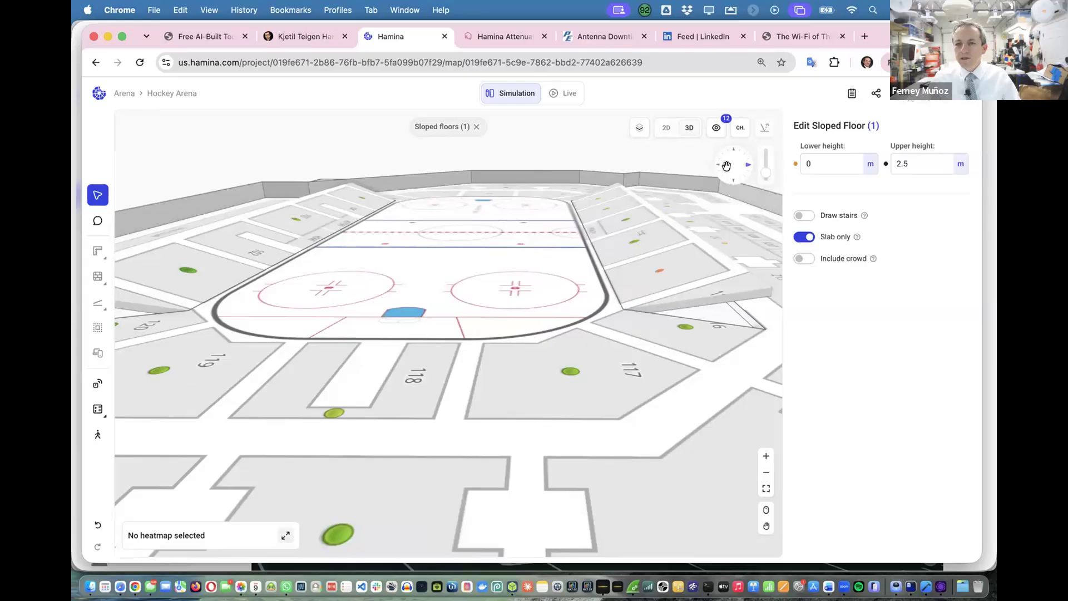
pyautogui.click(667, 130)
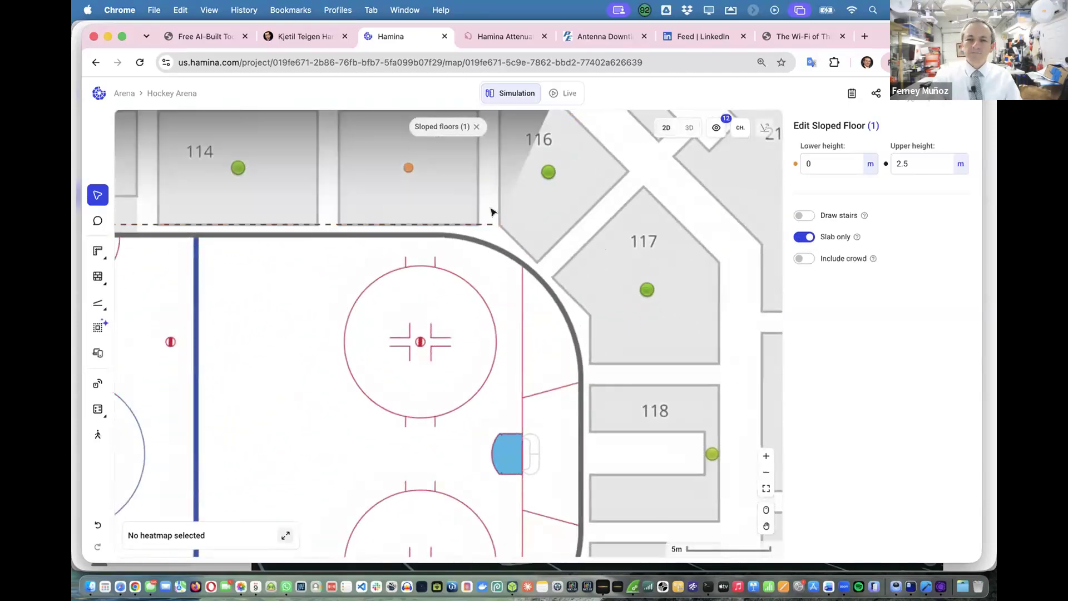
pyautogui.press('Escape')
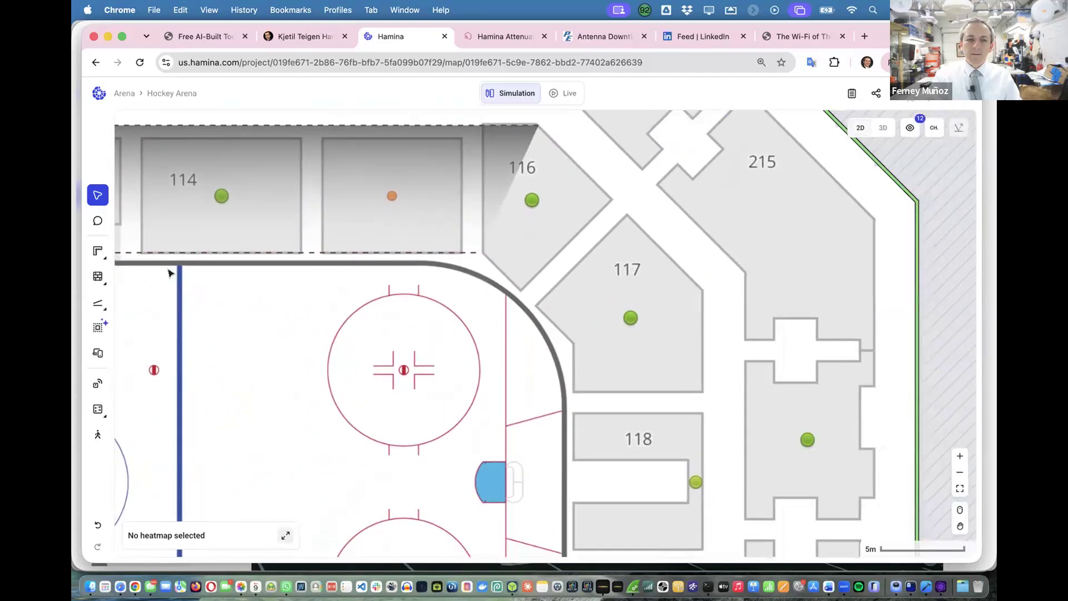
# Select the sloped floors on both long sides of the rink together and enable drawing stairs on them.
pyautogui.click(272, 127)
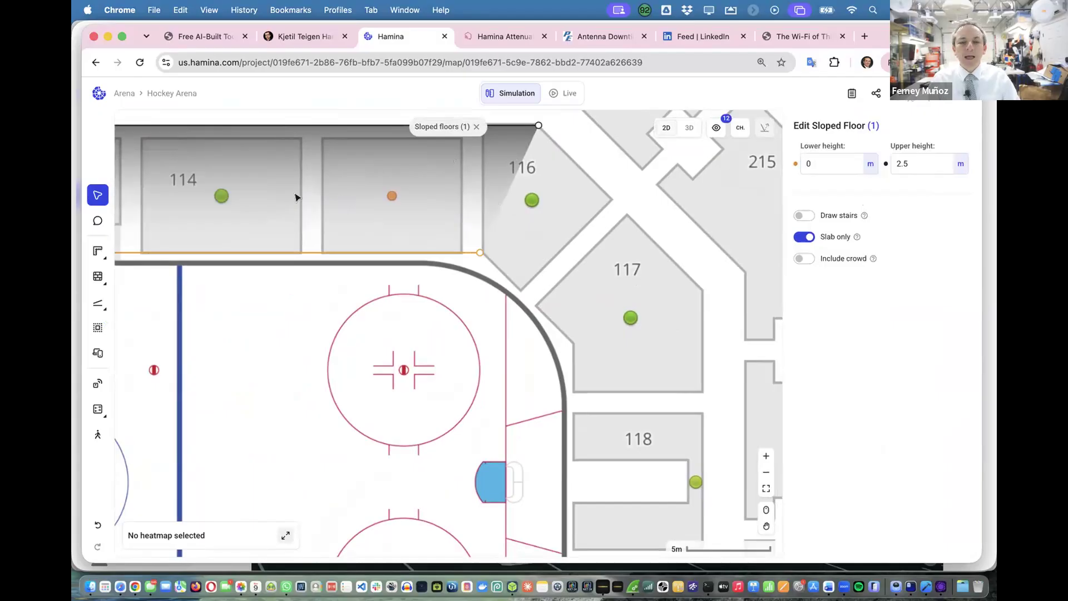
pyautogui.scroll(-5, 413, 226)
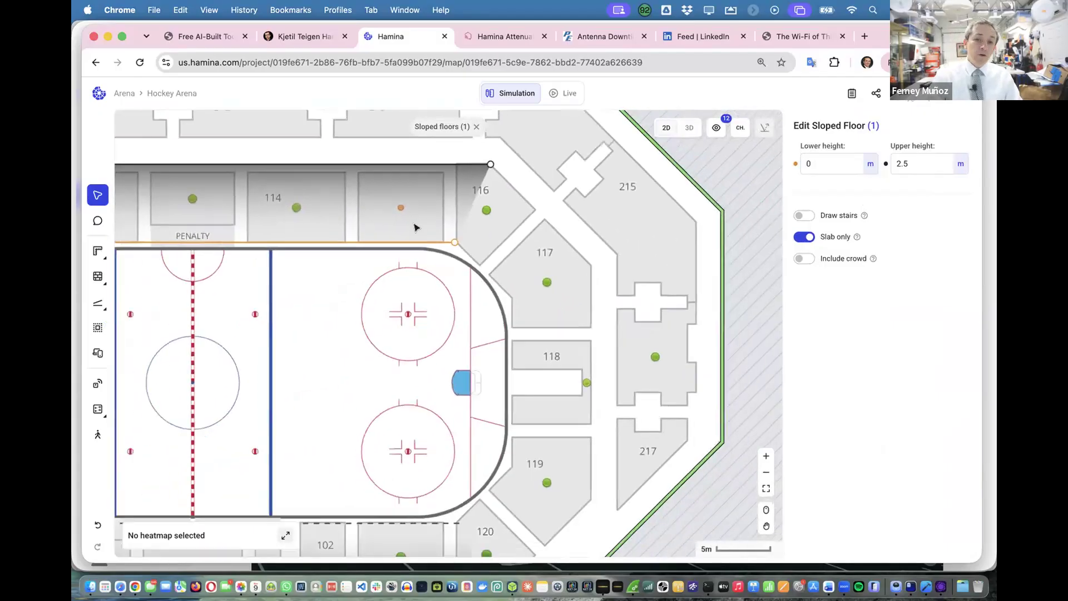
pyautogui.hscroll(-5, 415, 227)
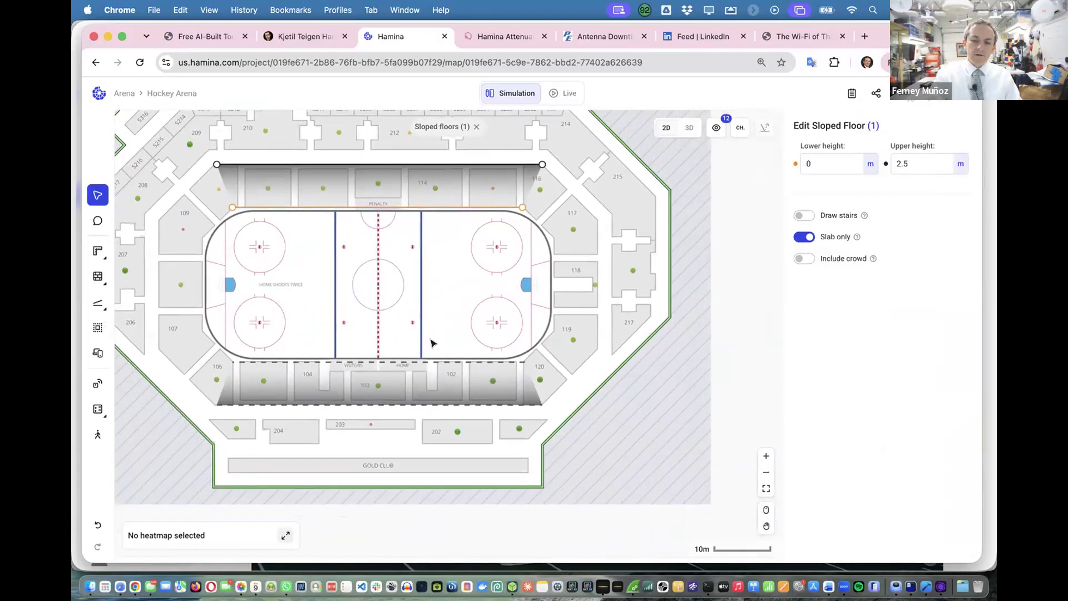
pyautogui.keyDown('shift'); pyautogui.click(425, 409); pyautogui.keyUp('shift')
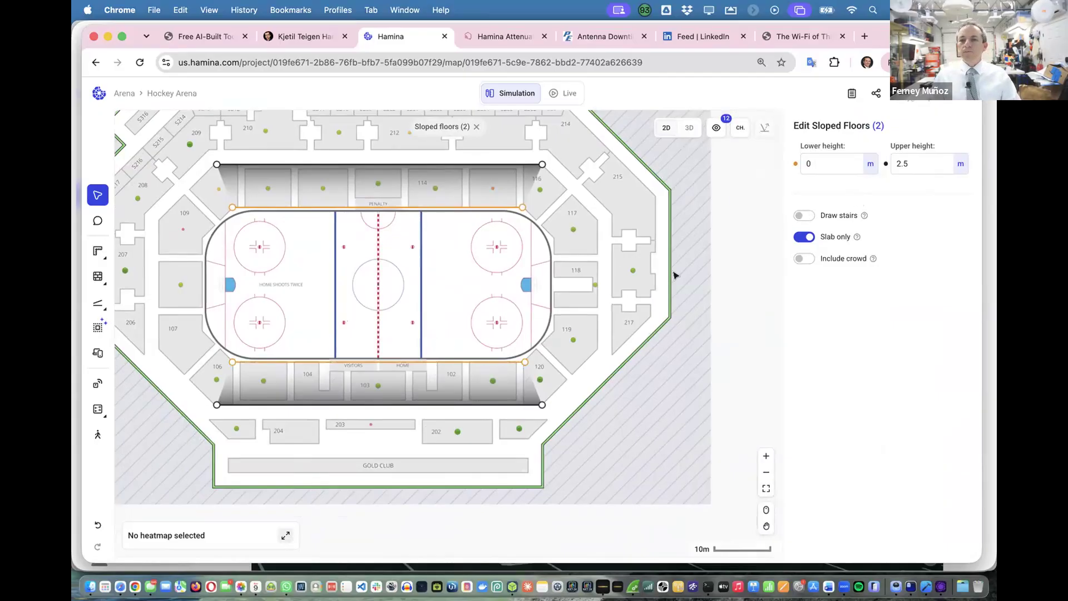
pyautogui.click(804, 216)
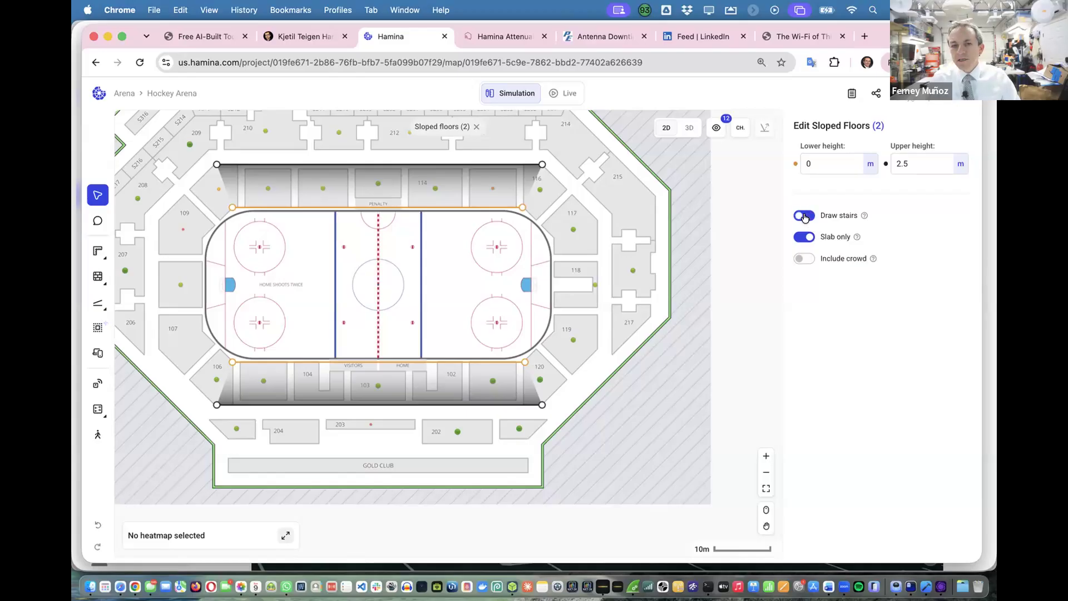
# Examine the stepped seating on both sides of the rink in 3D, including its ends near sections 117, 119 and 120.
pyautogui.click(689, 128)
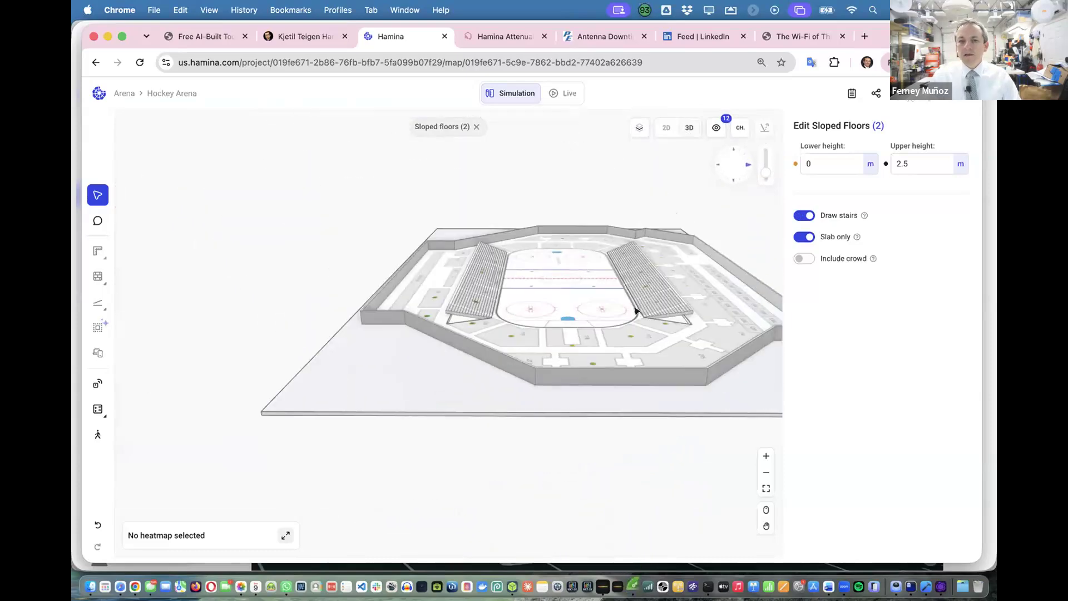
pyautogui.scroll(10, 636, 311)
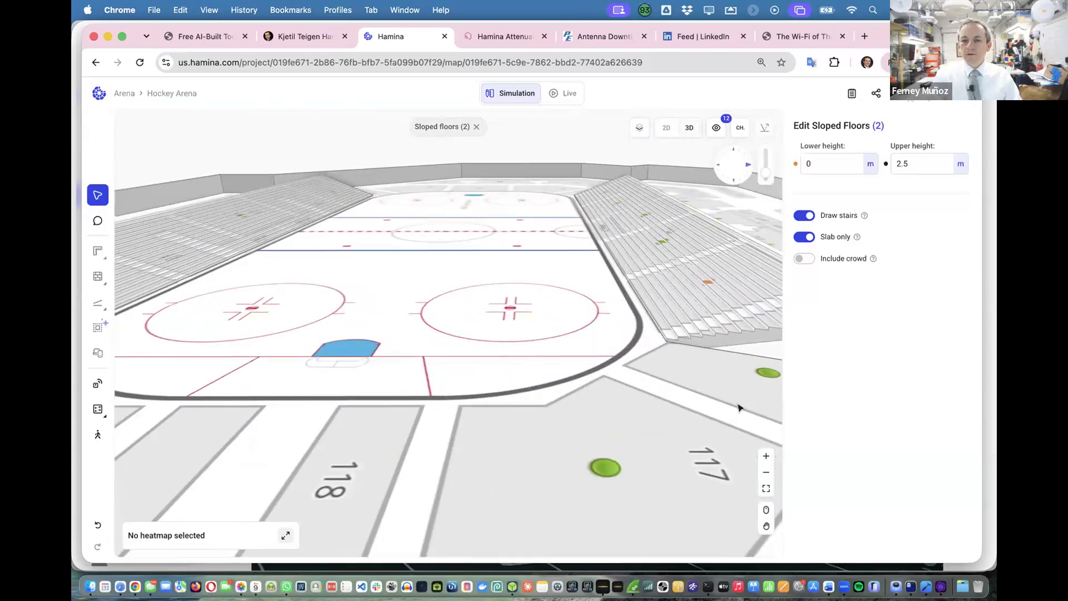
pyautogui.moveTo(689, 372); pyautogui.dragTo(629, 341)
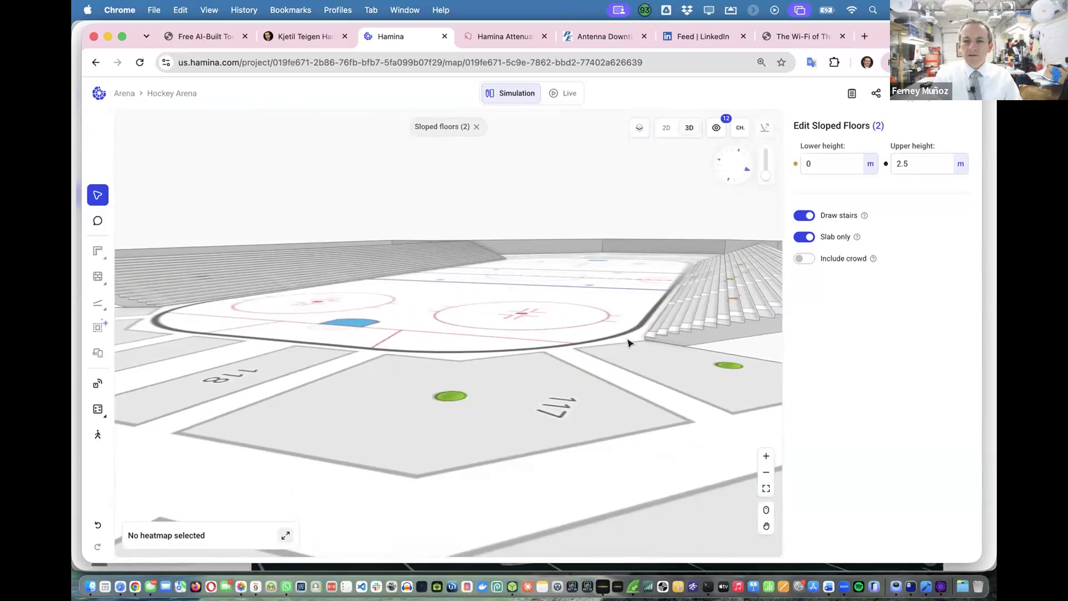
pyautogui.hscroll(4, 629, 343)
pyautogui.hscroll(-6, 630, 343)
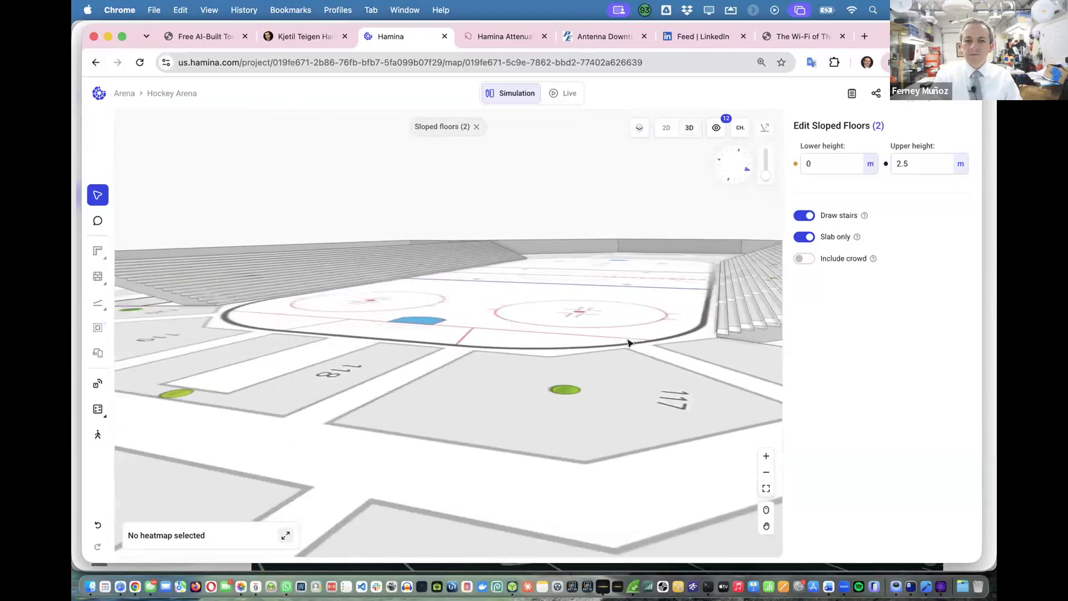
pyautogui.hscroll(-8, 629, 344)
pyautogui.moveTo(655, 350); pyautogui.dragTo(629, 350)
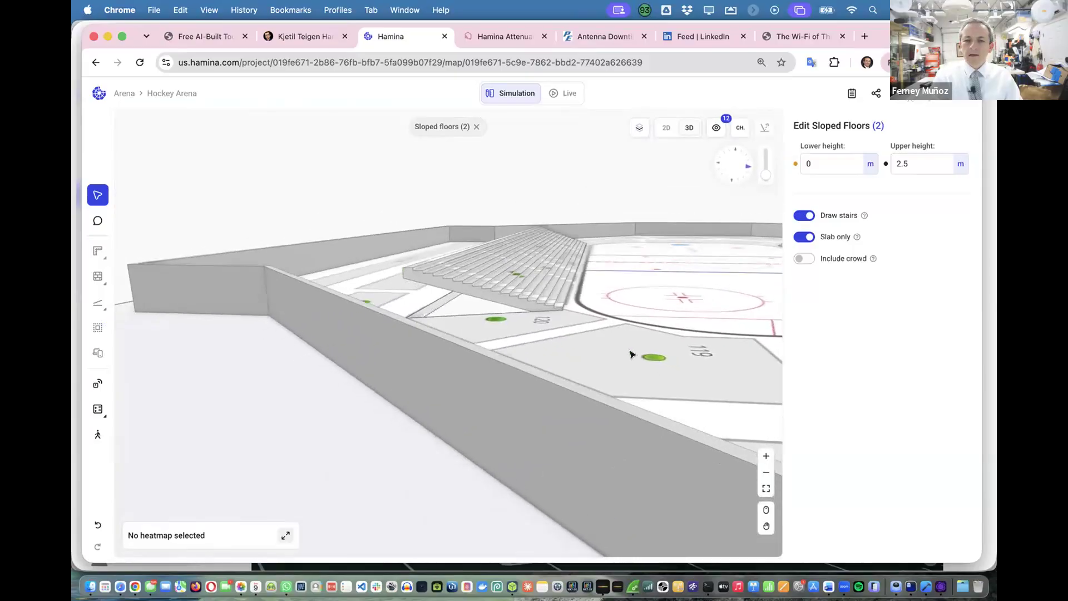
pyautogui.hscroll(6, 631, 355)
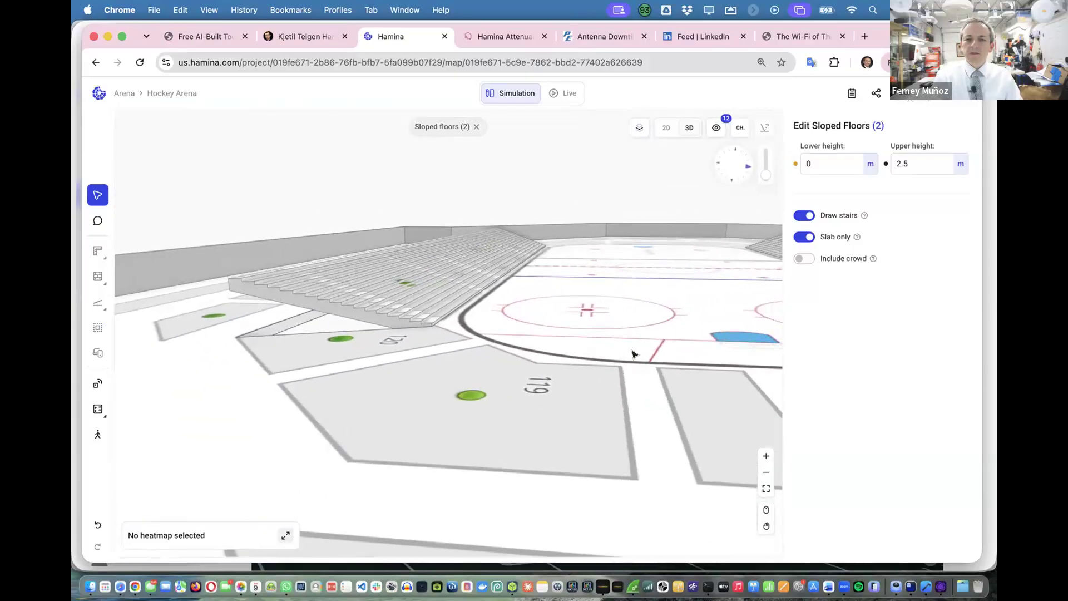
pyautogui.hscroll(1, 633, 355)
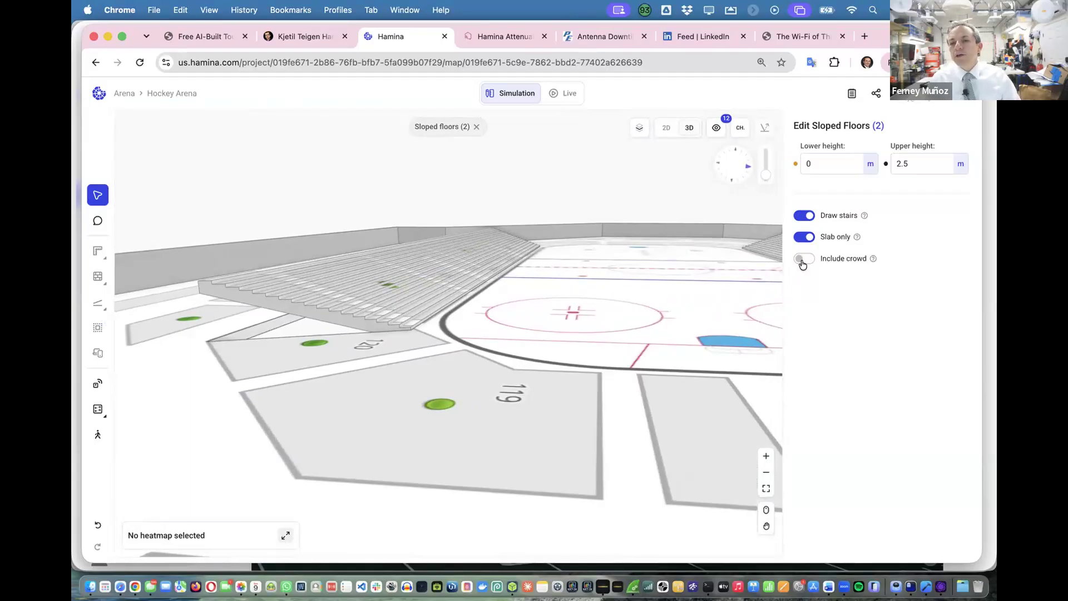
# Include a crowd on both sloped floors and set the crowd attenuation to 2 dB/m.
pyautogui.click(802, 260)
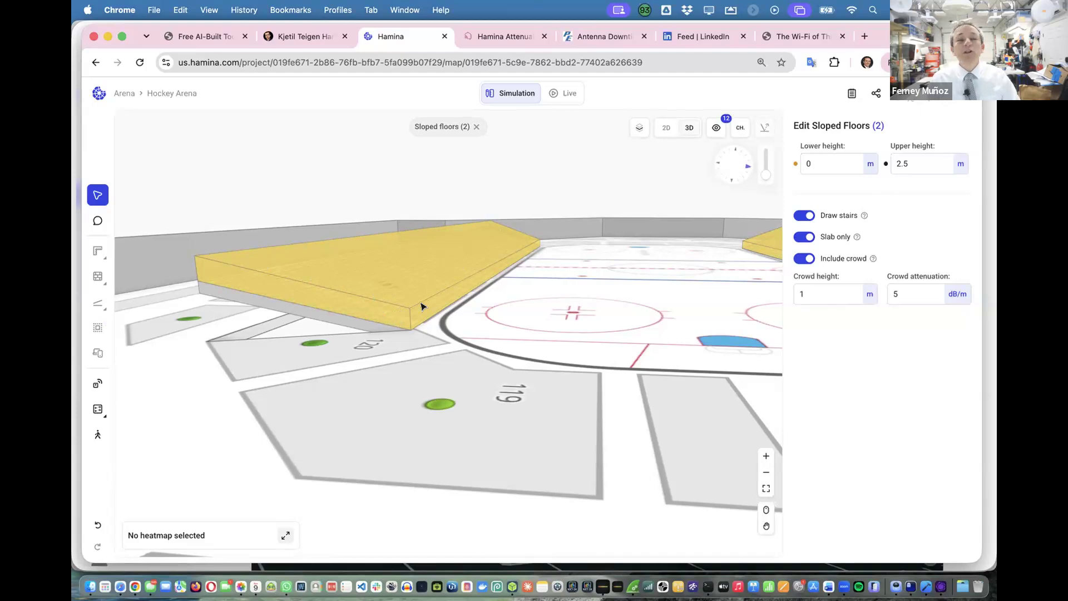
pyautogui.click(822, 293)
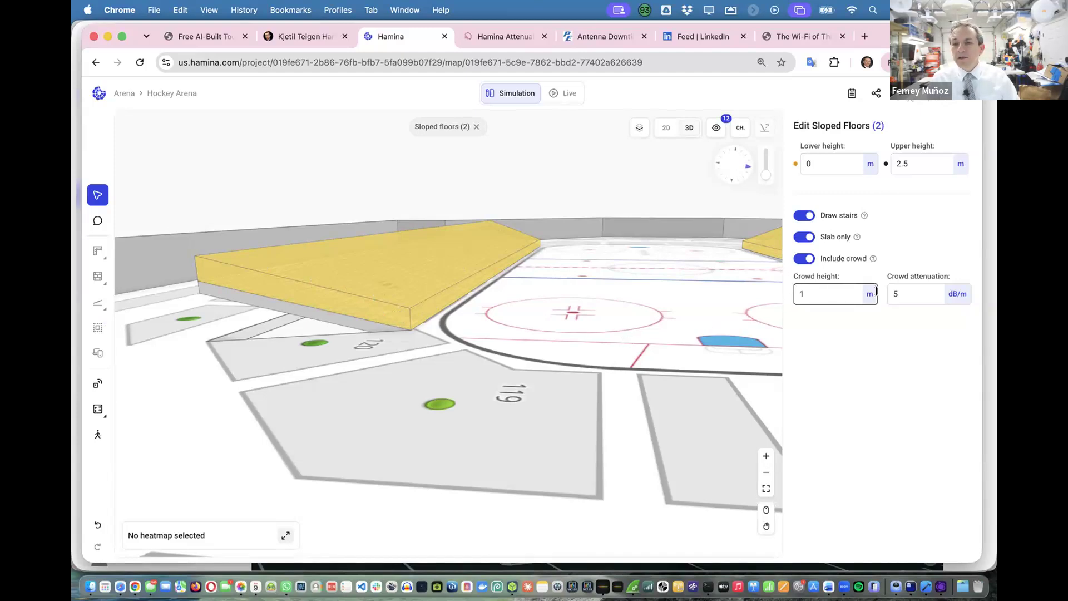
pyautogui.click(906, 291)
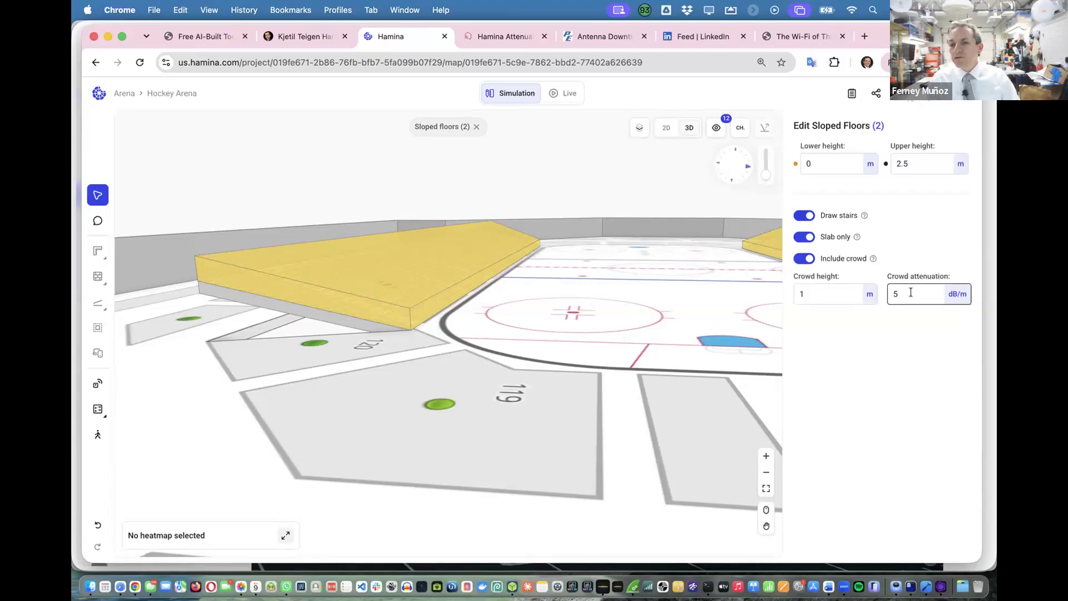
pyautogui.click(911, 293)
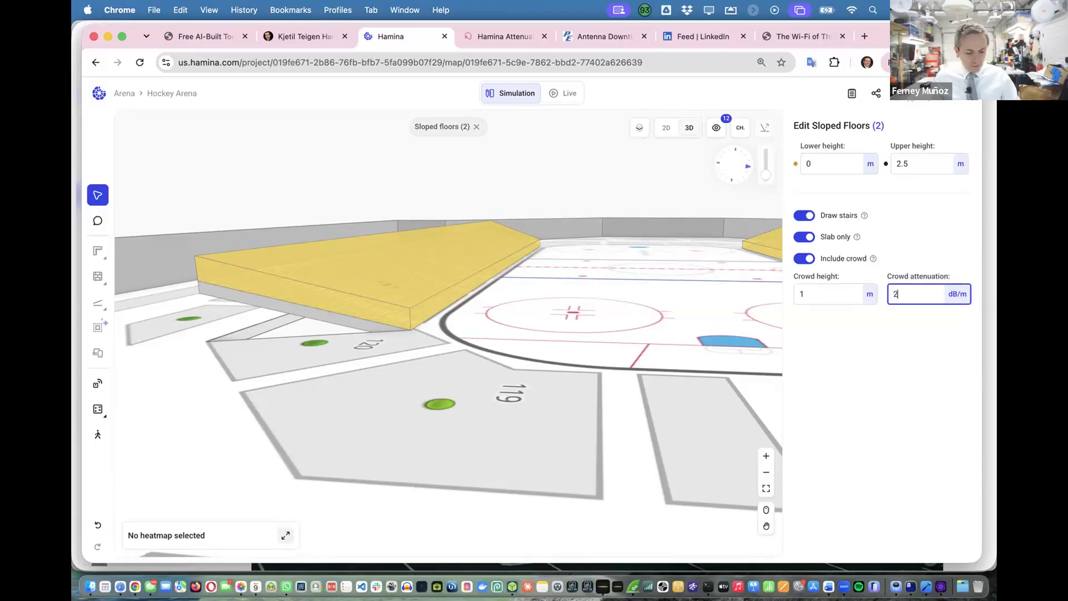
pyautogui.press('Tab')
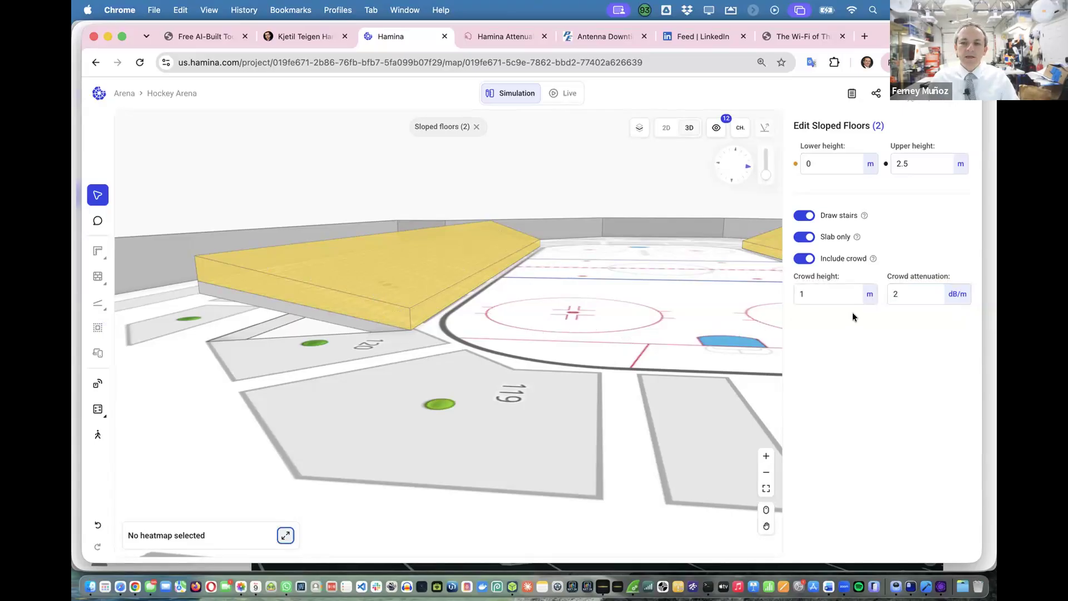
# Try crowd heights of 1.7 m and 2.5 m on the two selected sloped floors.
pyautogui.click(846, 292)
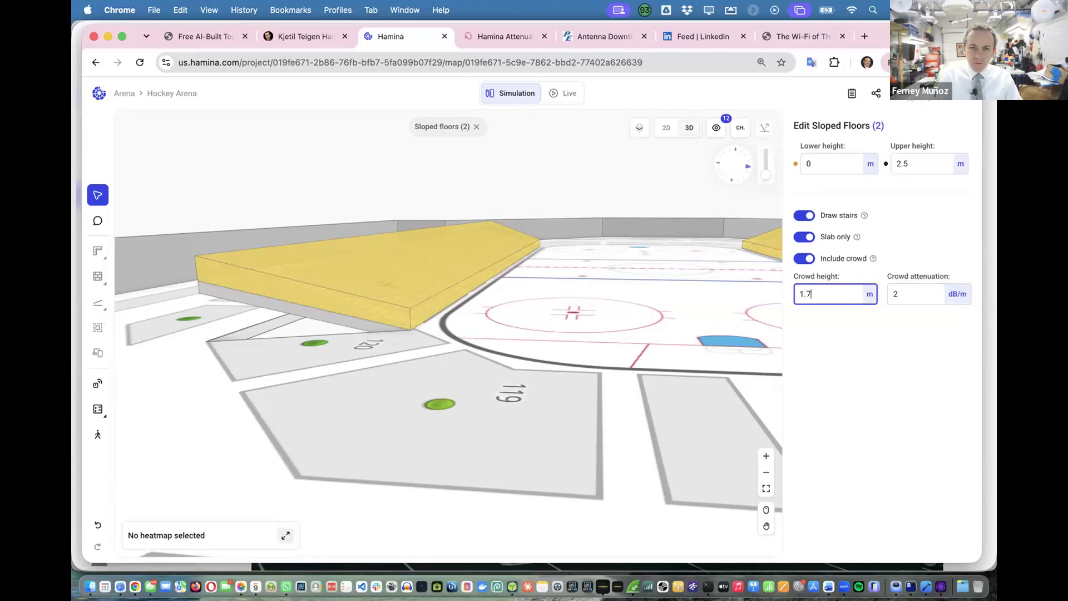
pyautogui.press('Tab')
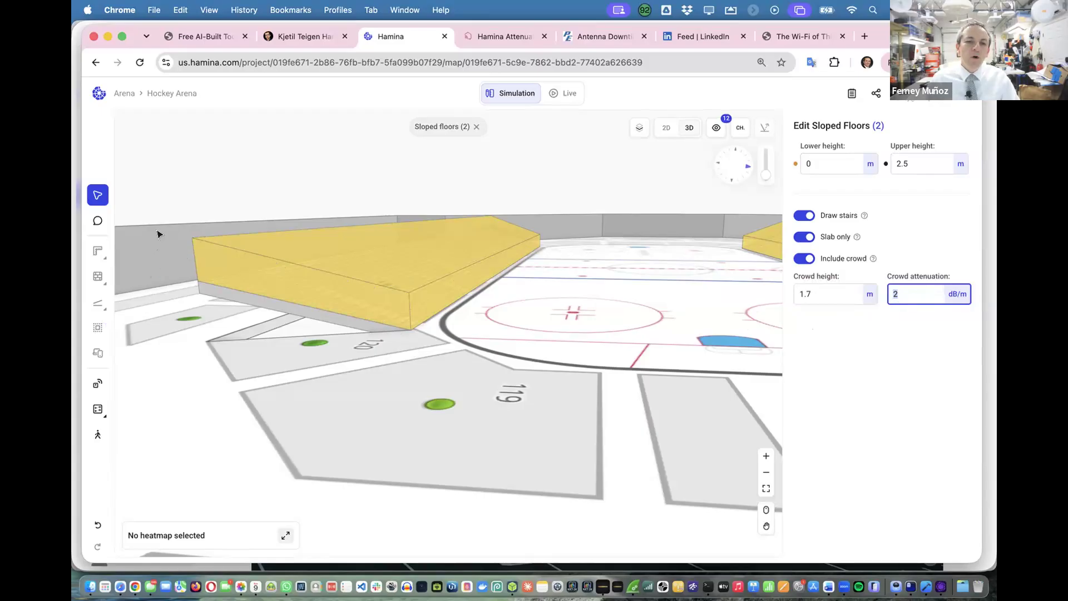
pyautogui.click(820, 292)
pyautogui.write('2.5')
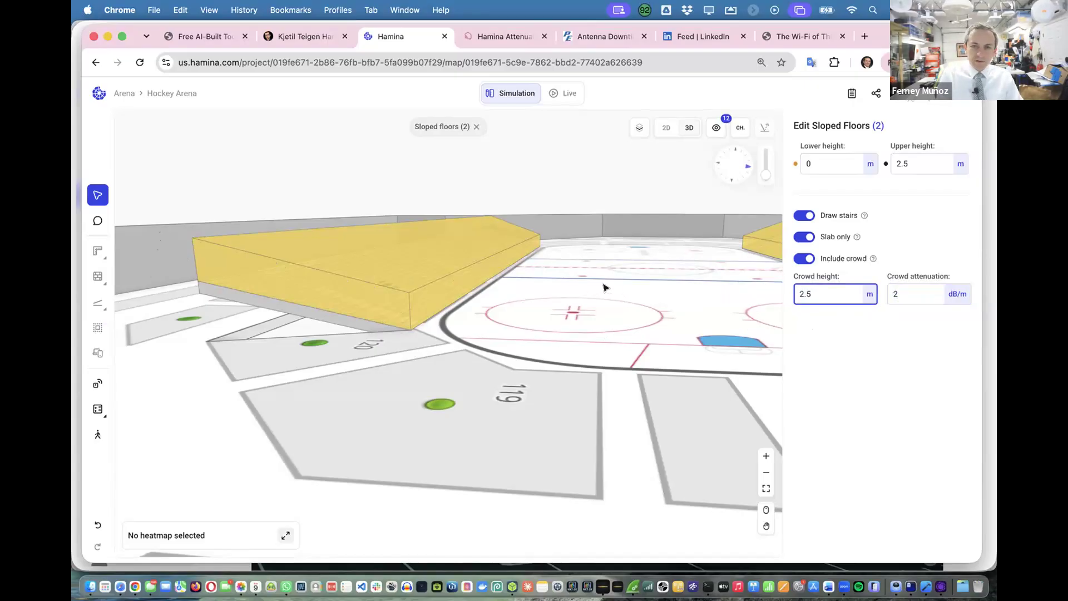
pyautogui.press('Tab')
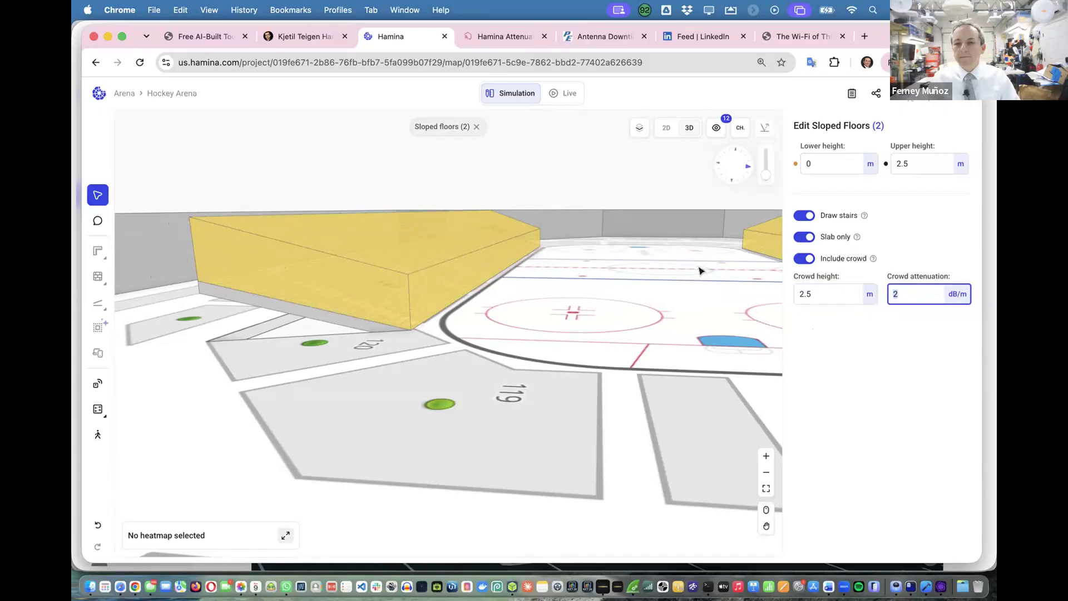
# Set the crowd height to 1 m and exclude the crowd from both sloped floors.
pyautogui.click(818, 289)
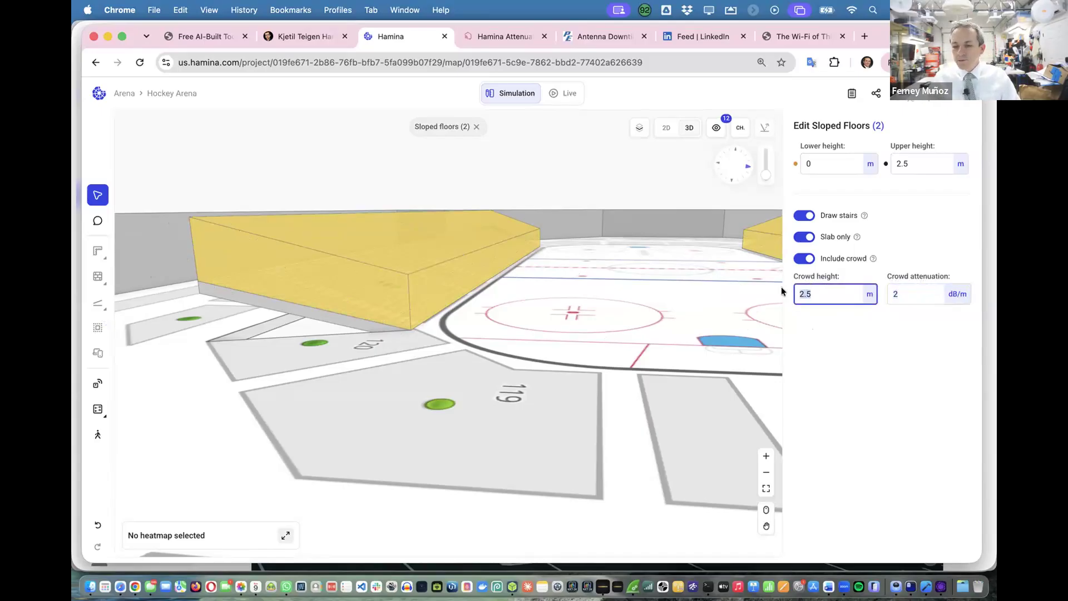
pyautogui.write('1')
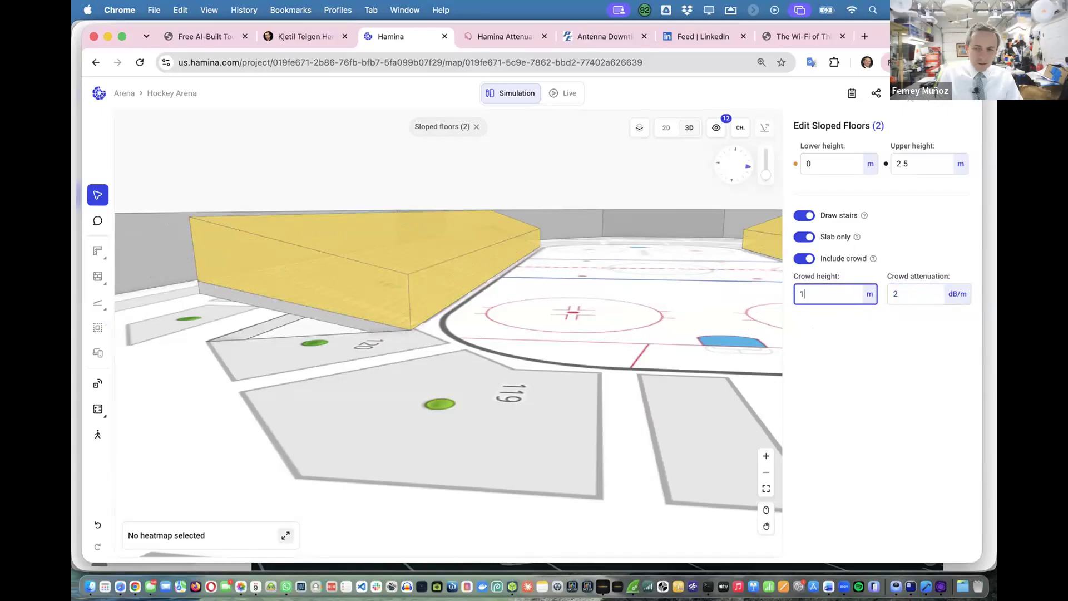
pyautogui.press('Tab')
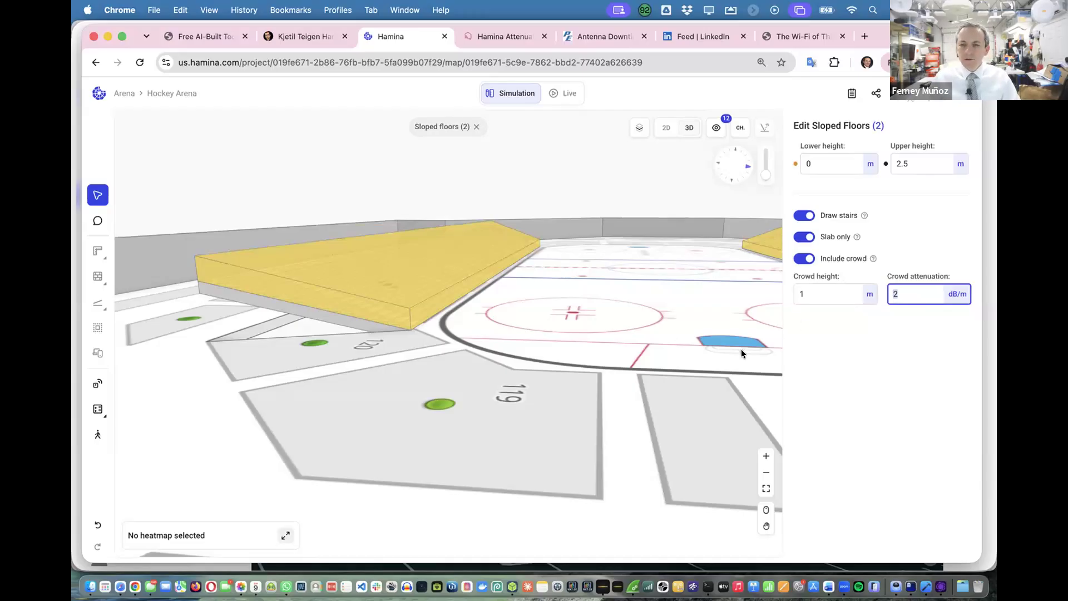
pyautogui.click(801, 260)
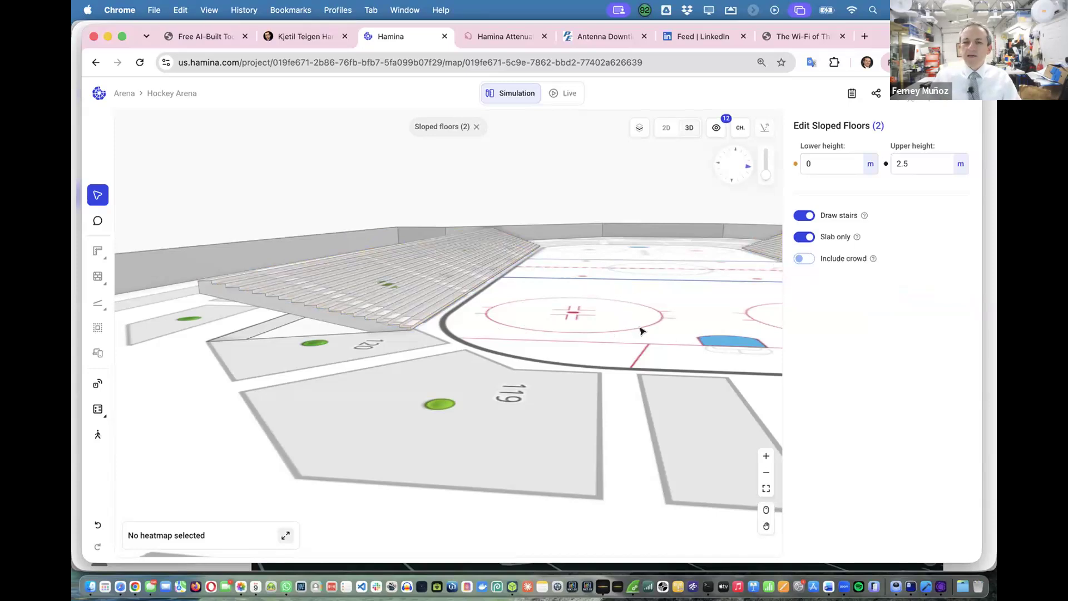
# Clear the selection and examine the stepped seating around the rink in 3D, including the underside of the slab near section 116.
pyautogui.hscroll(10, 641, 331)
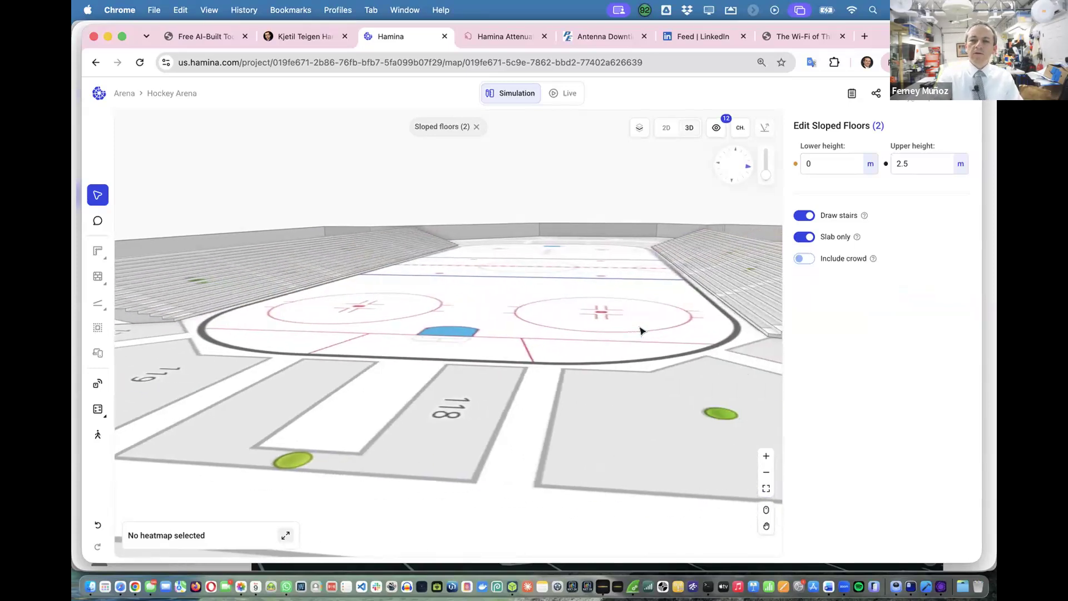
pyautogui.hscroll(-10, 641, 331)
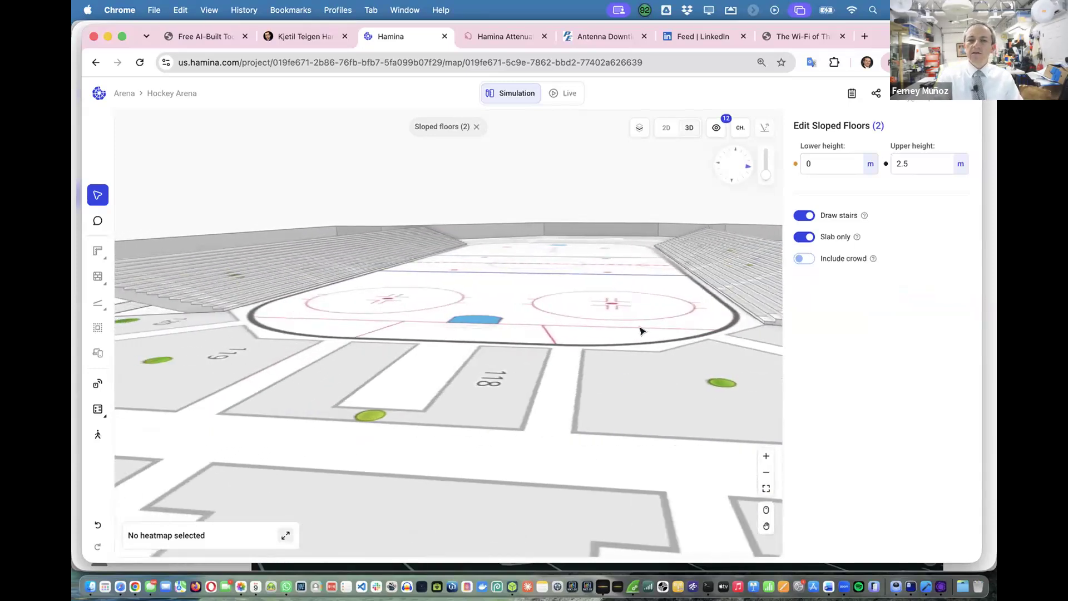
pyautogui.scroll(5, 641, 331)
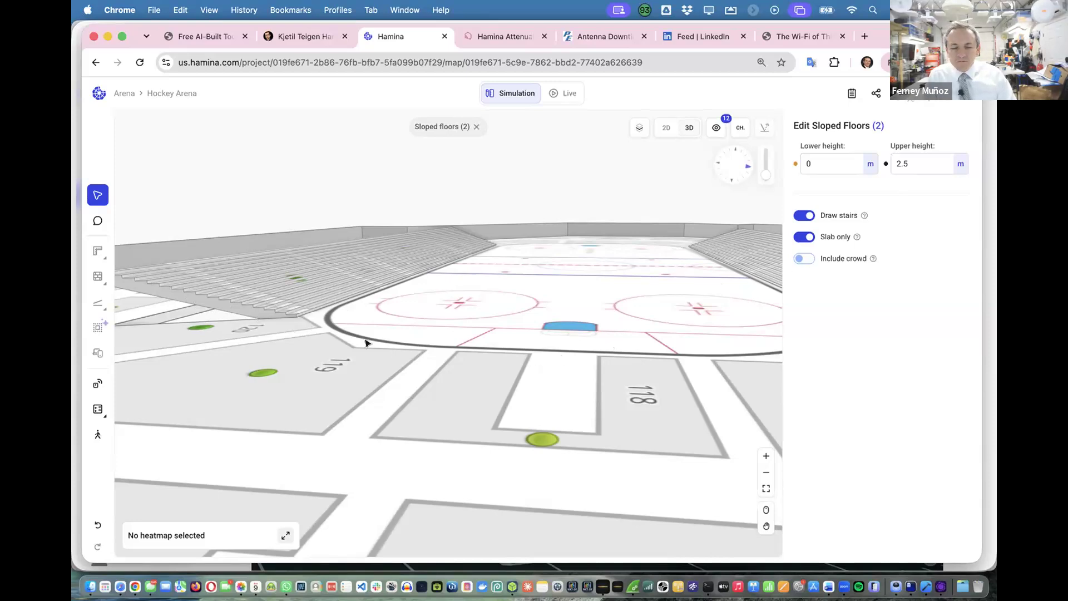
pyautogui.click(465, 349)
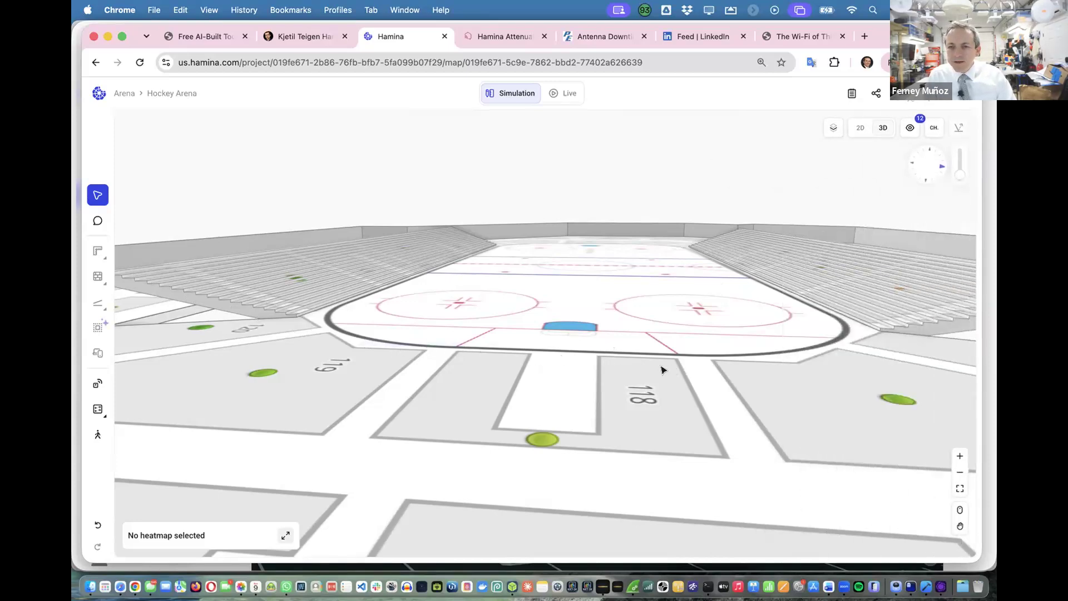
pyautogui.moveTo(662, 370); pyautogui.dragTo(562, 342)
pyautogui.moveTo(756, 351); pyautogui.dragTo(693, 343)
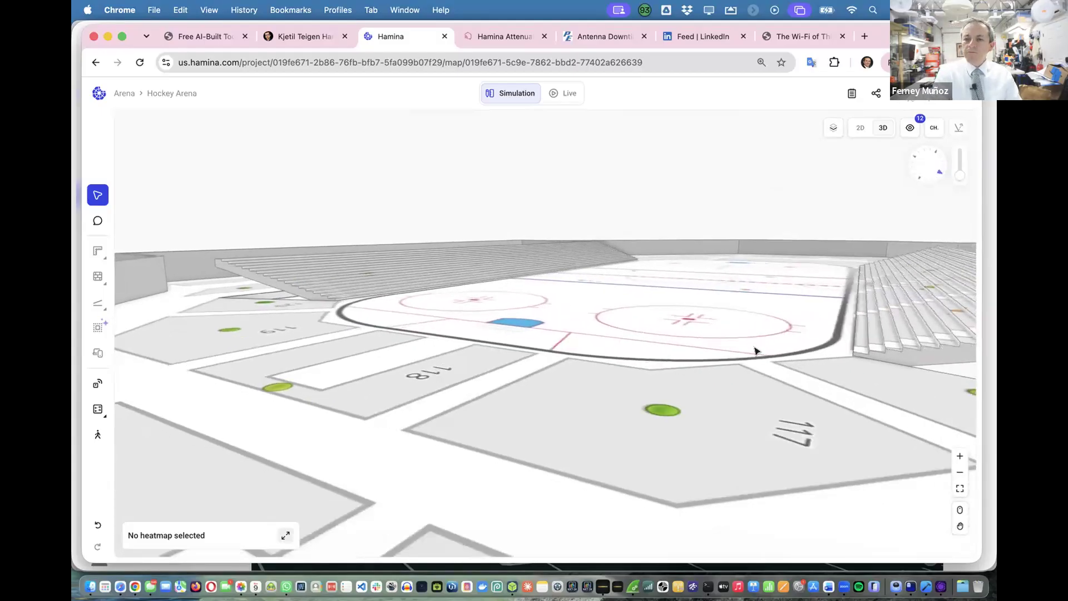
pyautogui.scroll(-5, 755, 351)
pyautogui.scroll(8, 756, 351)
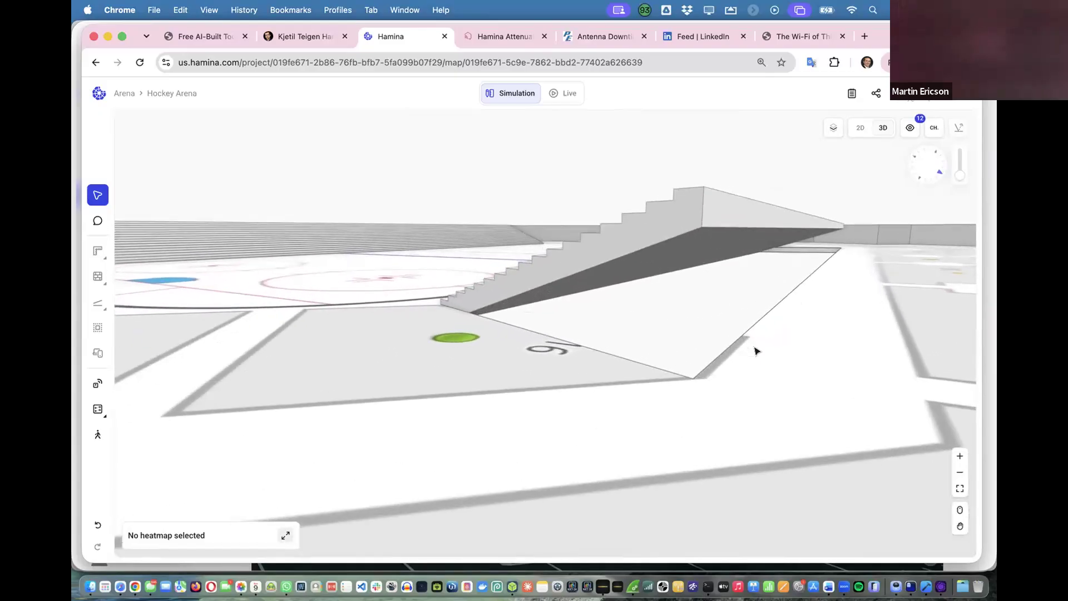
pyautogui.scroll(2, 756, 351)
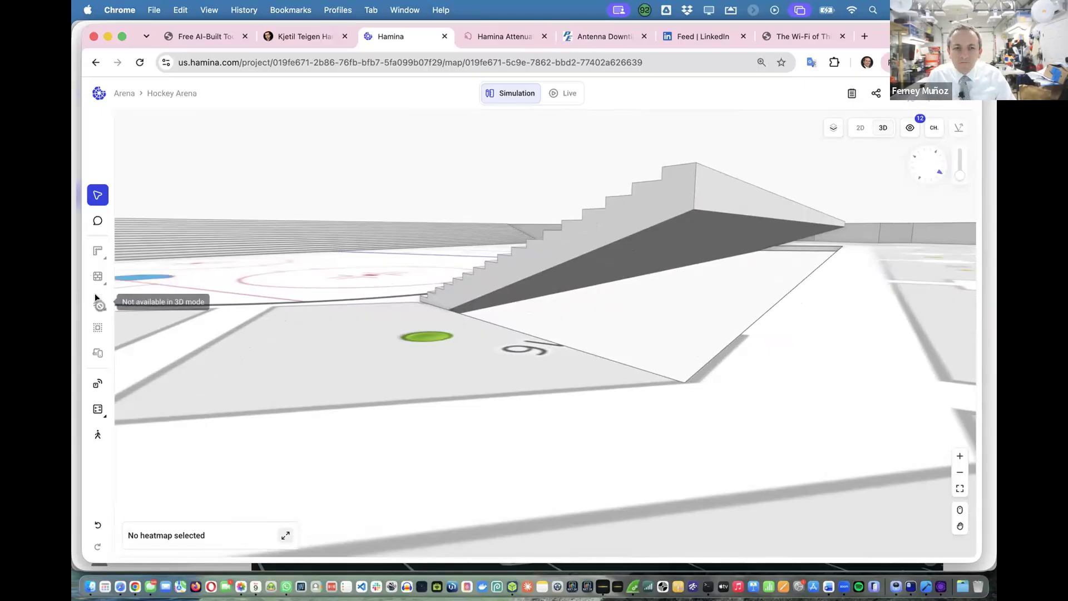
# Return to the 2D map and add the Hockey Arena map to the building in Align Floors.
pyautogui.click(859, 128)
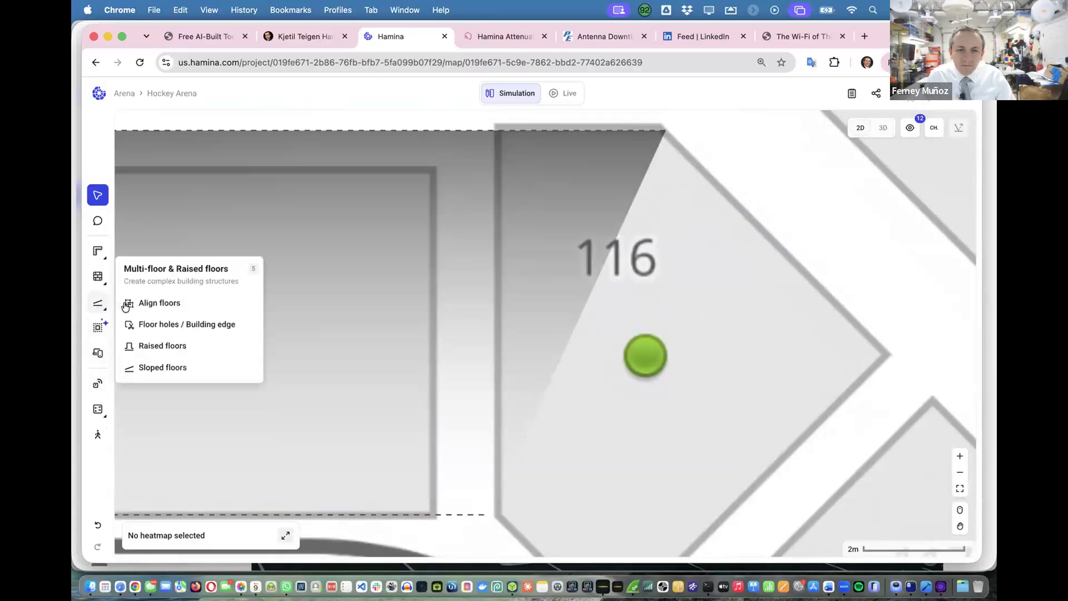
pyautogui.click(159, 303)
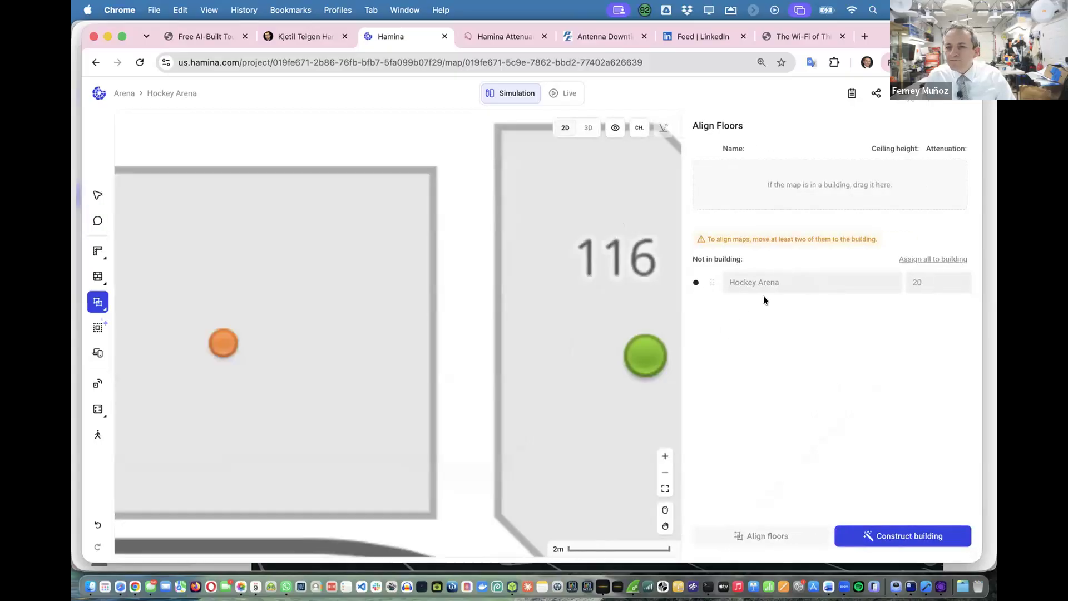
pyautogui.moveTo(779, 282); pyautogui.dragTo(778, 182)
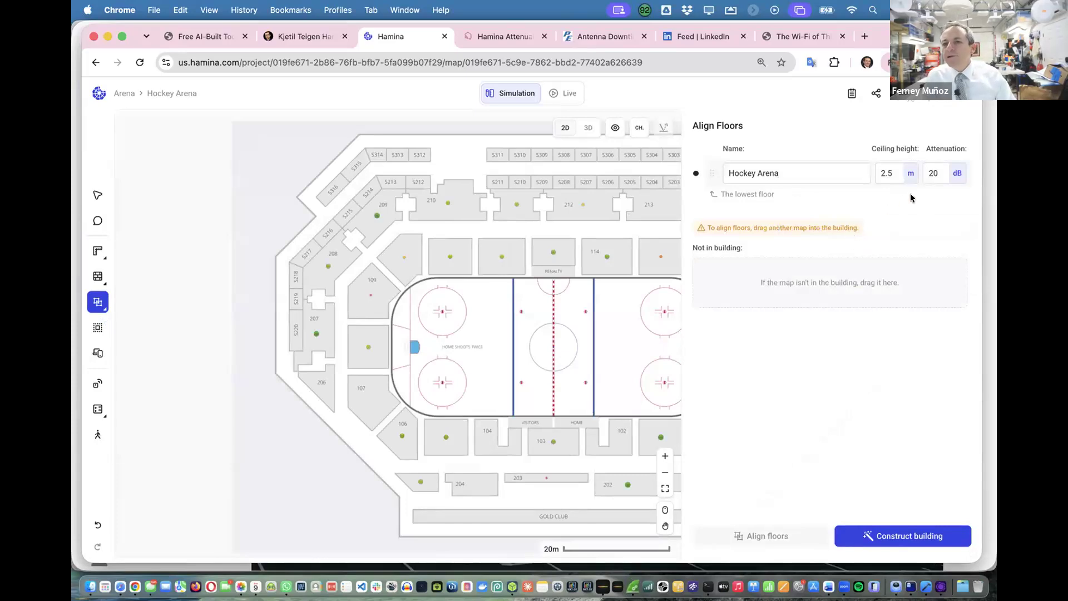
# Set the Hockey Arena floor attenuation to 10 dB and construct the building, repeating the construction once.
pyautogui.click(941, 175)
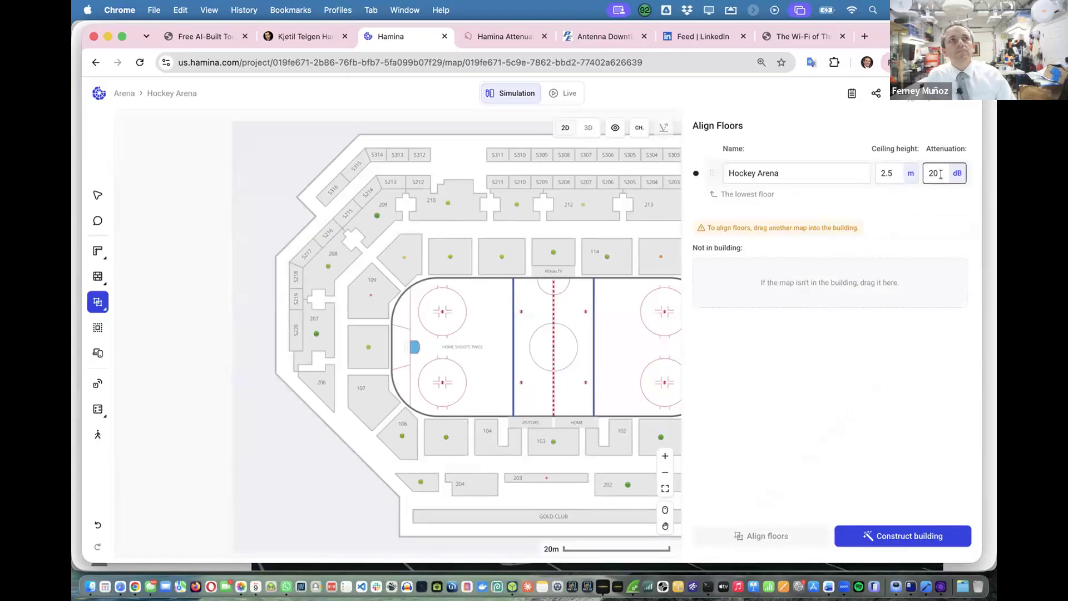
pyautogui.moveTo(940, 174); pyautogui.dragTo(938, 173)
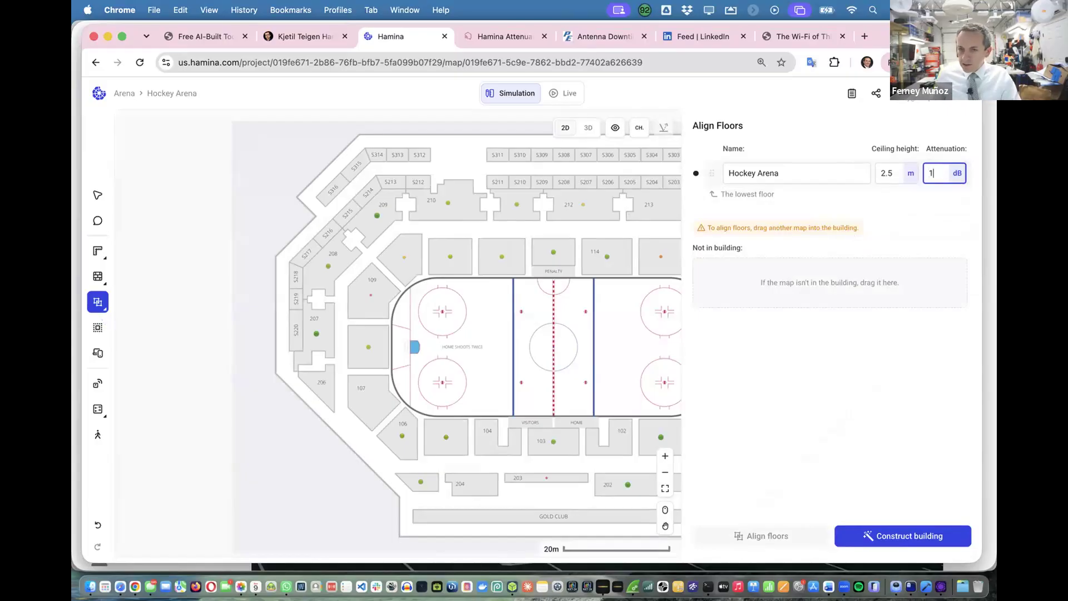
pyautogui.press('Tab')
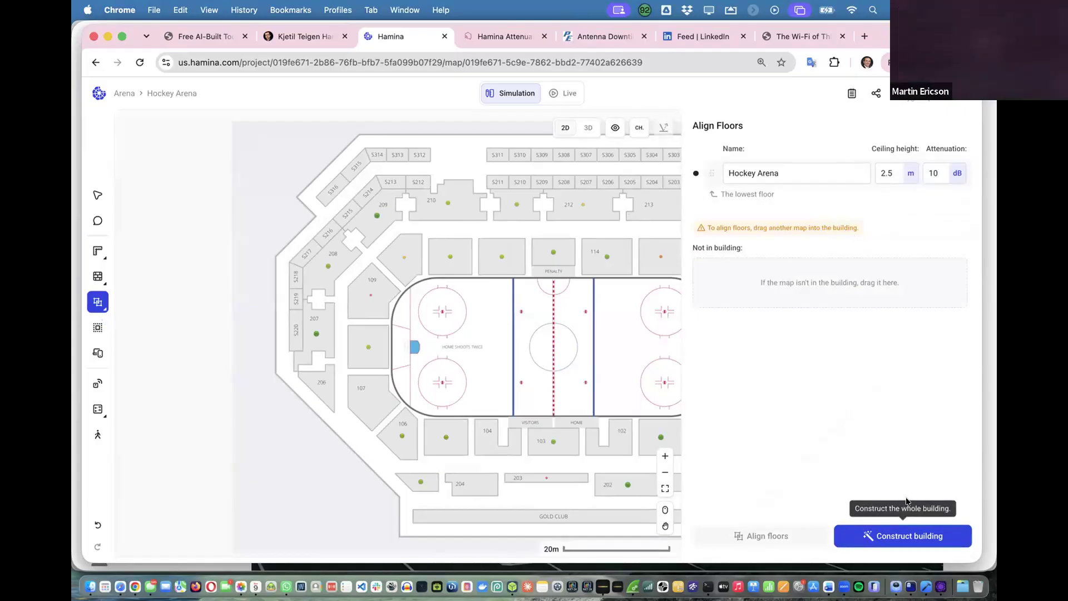
pyautogui.click(898, 535)
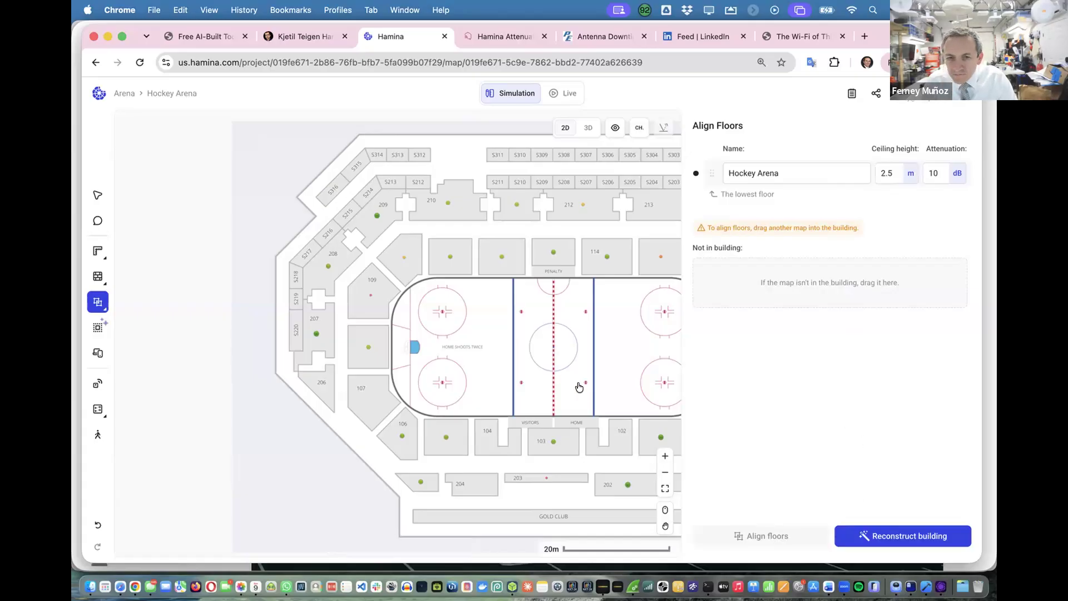
pyautogui.click(908, 544)
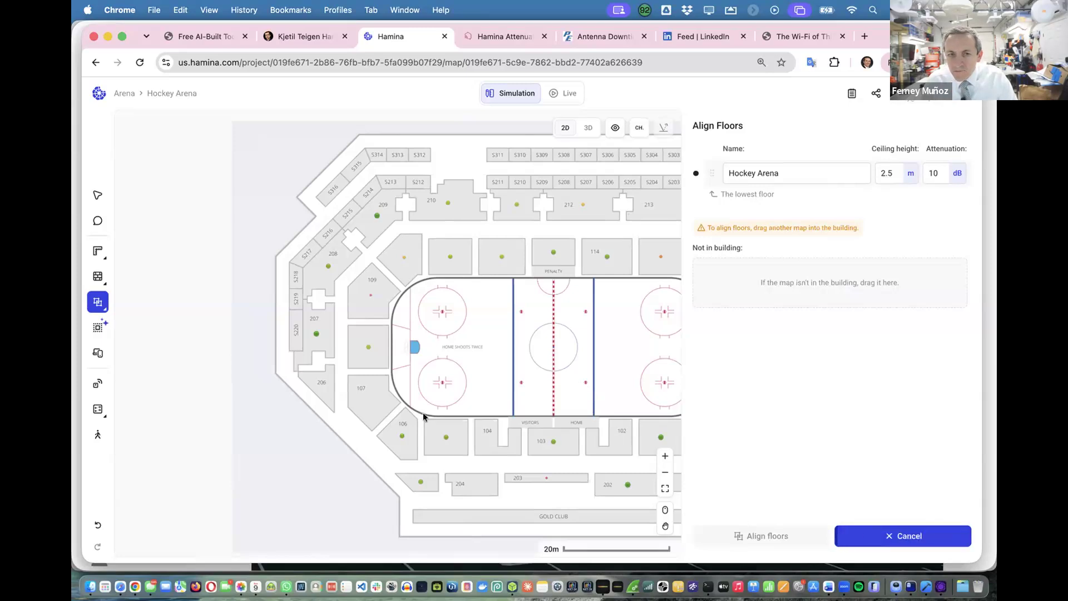
# Draw a stepped, slab-only sloped floor across sections 116 and 117, rising from 0 m at the rink side to 2.5 m at their outer edge.
pyautogui.moveTo(98, 301)
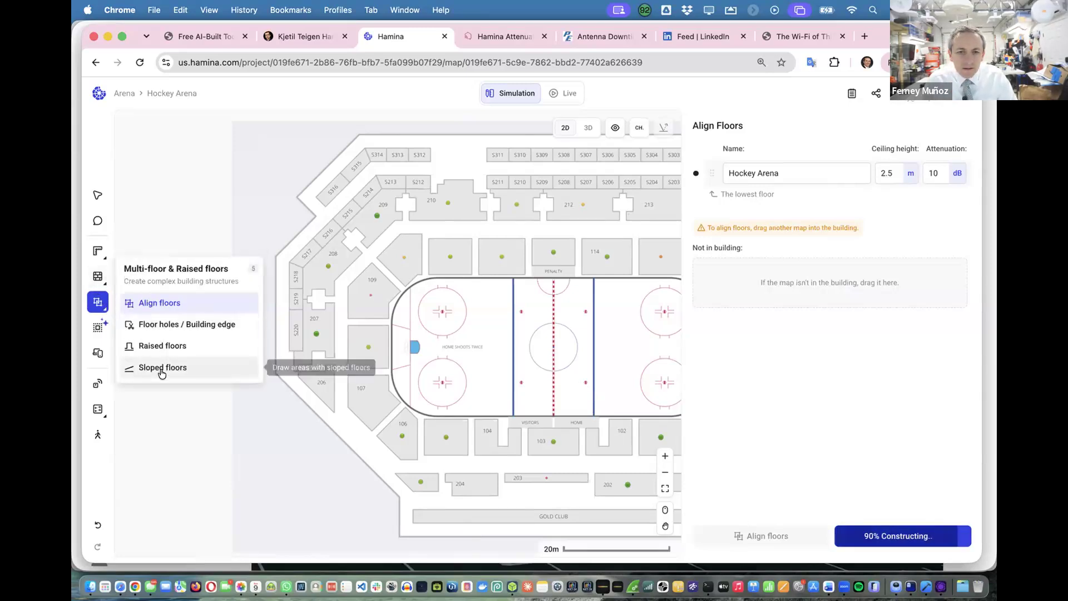
pyautogui.click(162, 367)
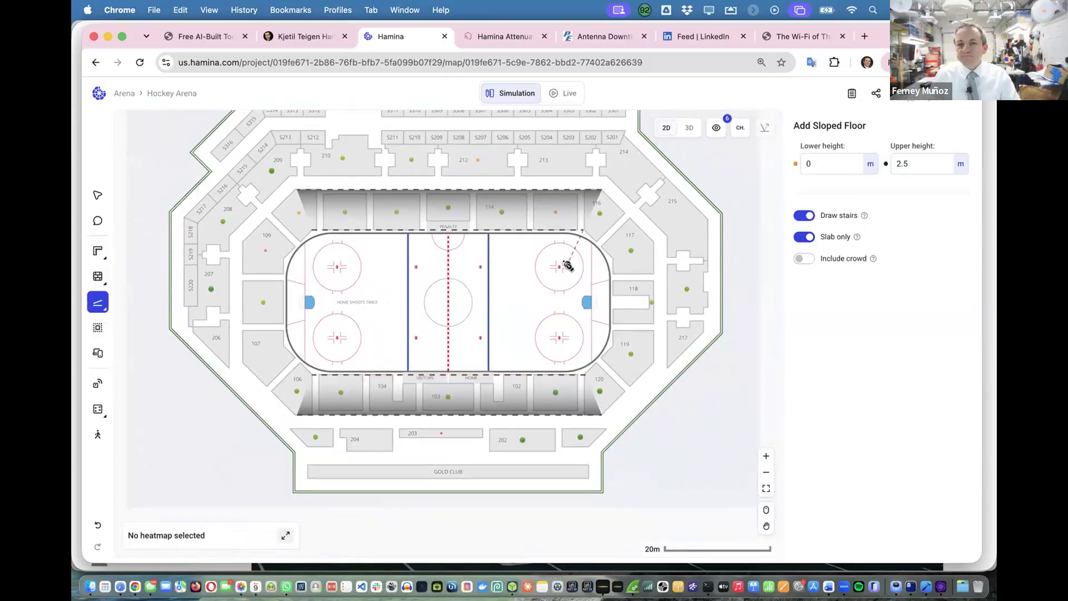
pyautogui.scroll(-3, 570, 266)
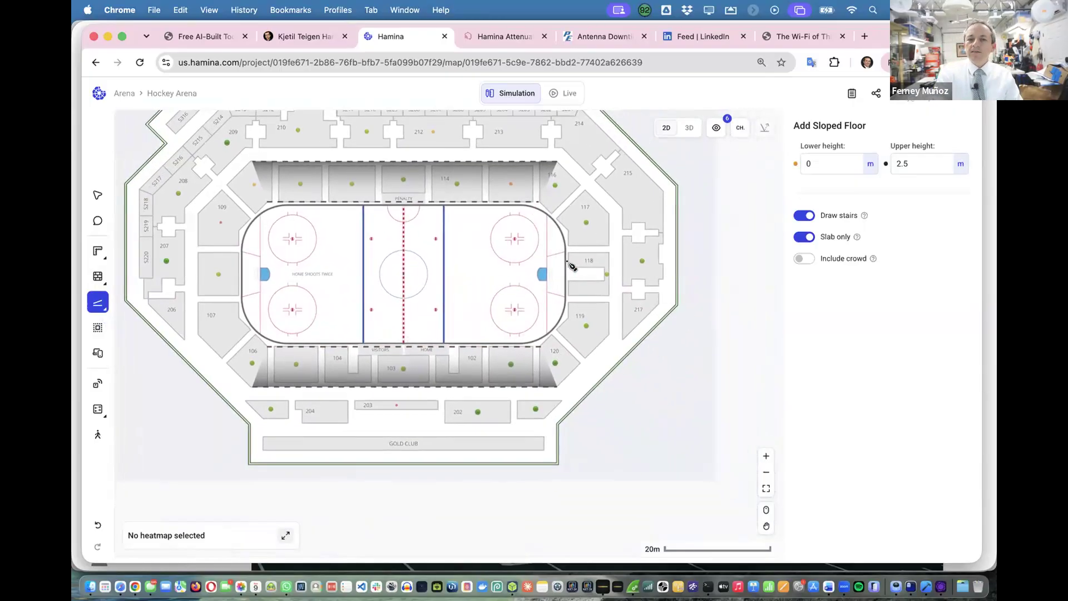
pyautogui.scroll(3, 570, 265)
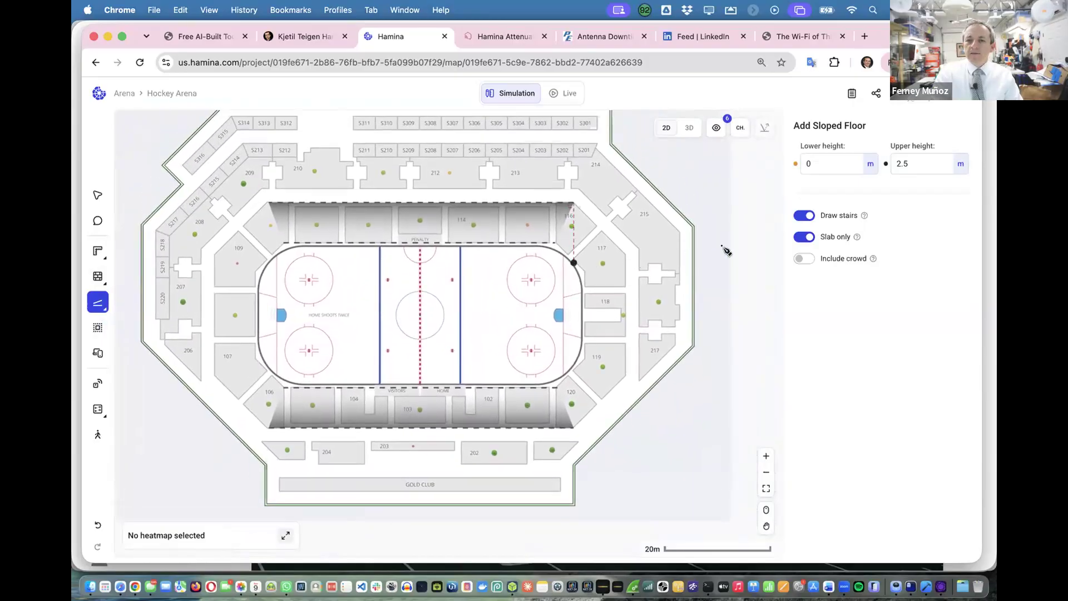
pyautogui.click(810, 162)
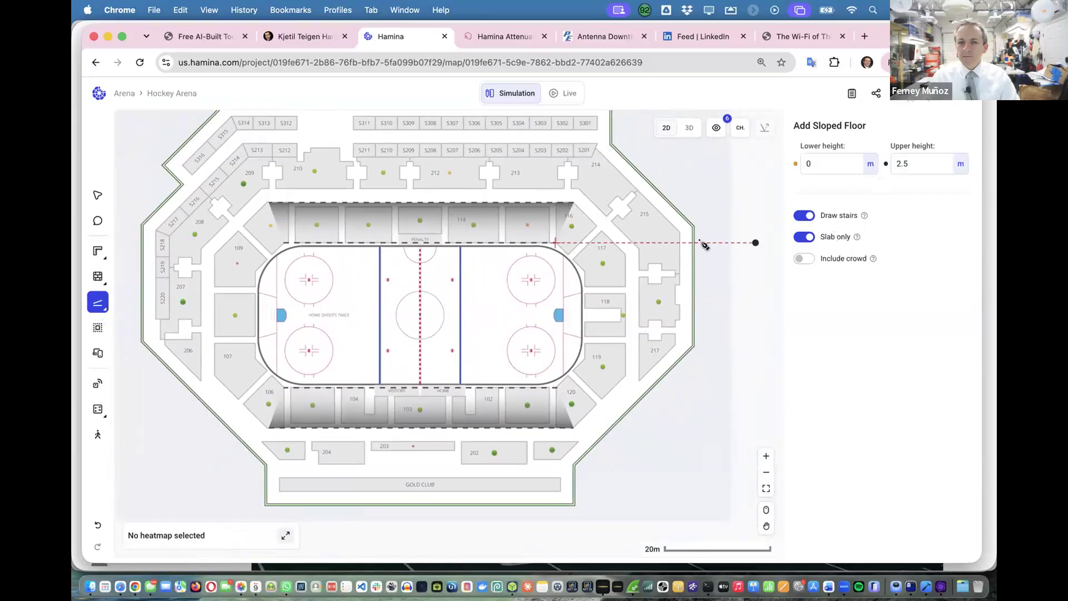
pyautogui.scroll(4, 623, 251)
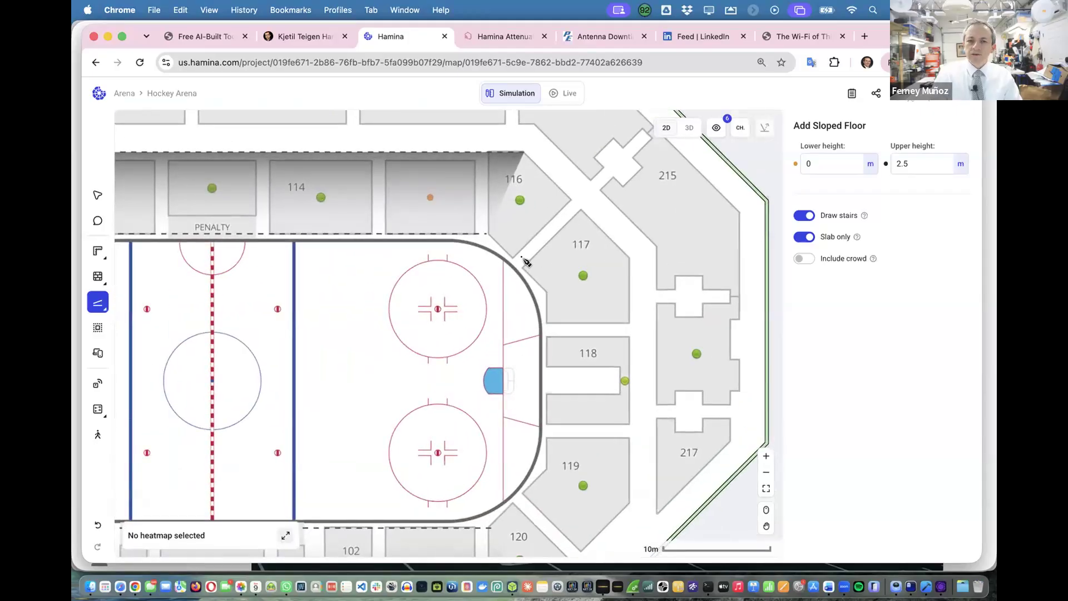
pyautogui.click(487, 234)
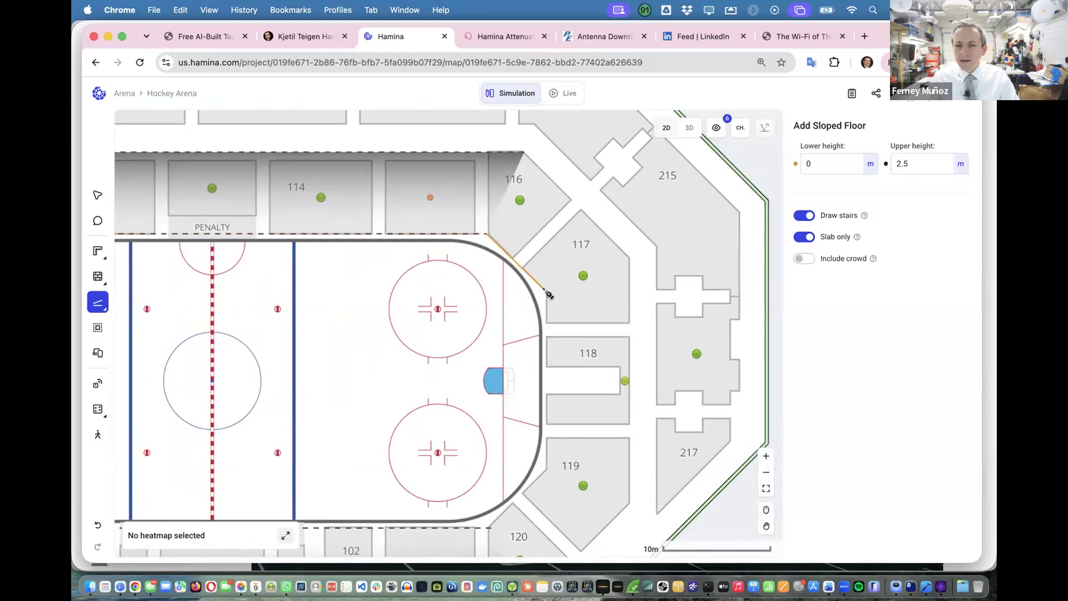
pyautogui.click(549, 294)
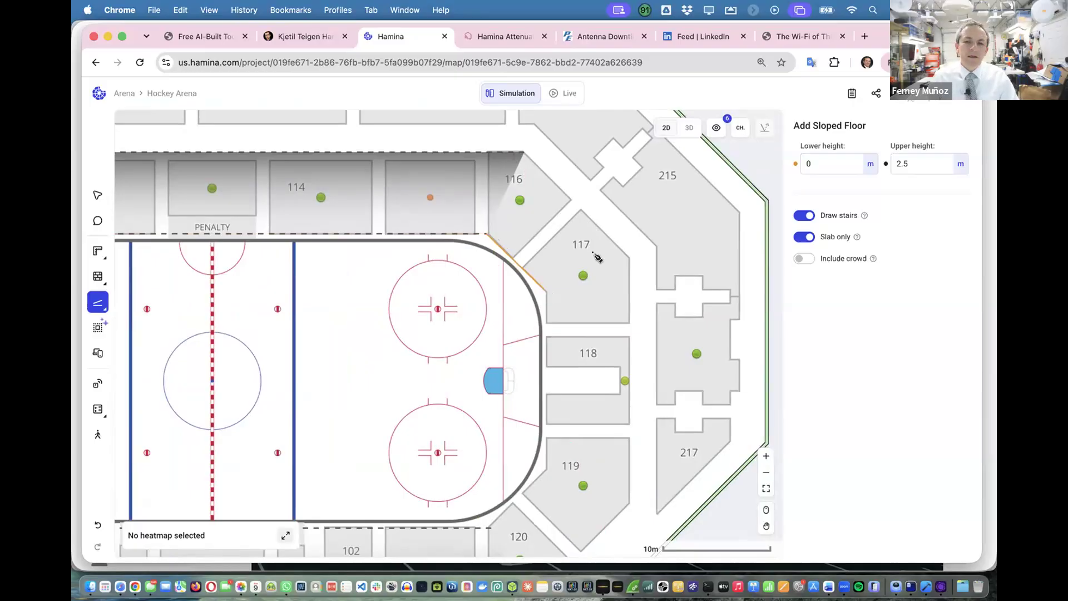
pyautogui.click(525, 153)
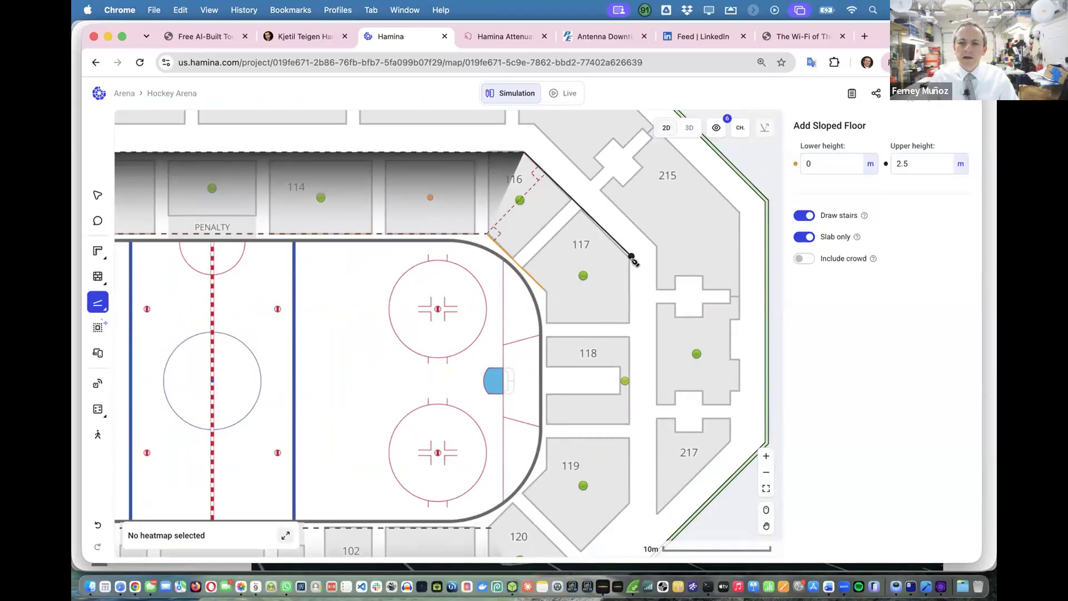
pyautogui.click(632, 258)
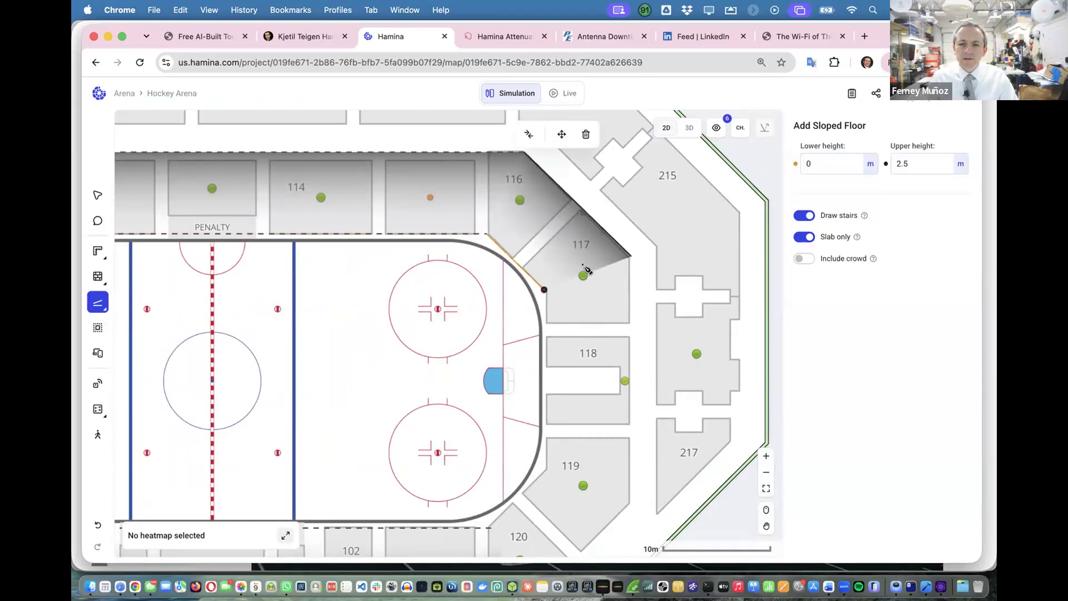
# Inspect the stepped seating across sections 116 and 117 in 3D, including the open end at section 117.
pyautogui.scroll(1, 552, 250)
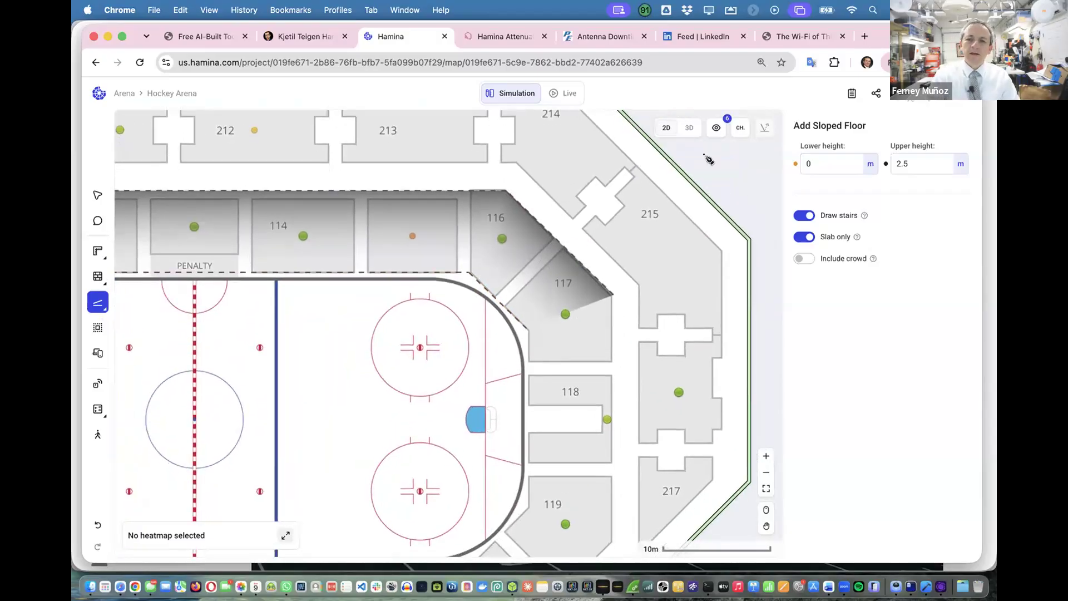
pyautogui.click(689, 128)
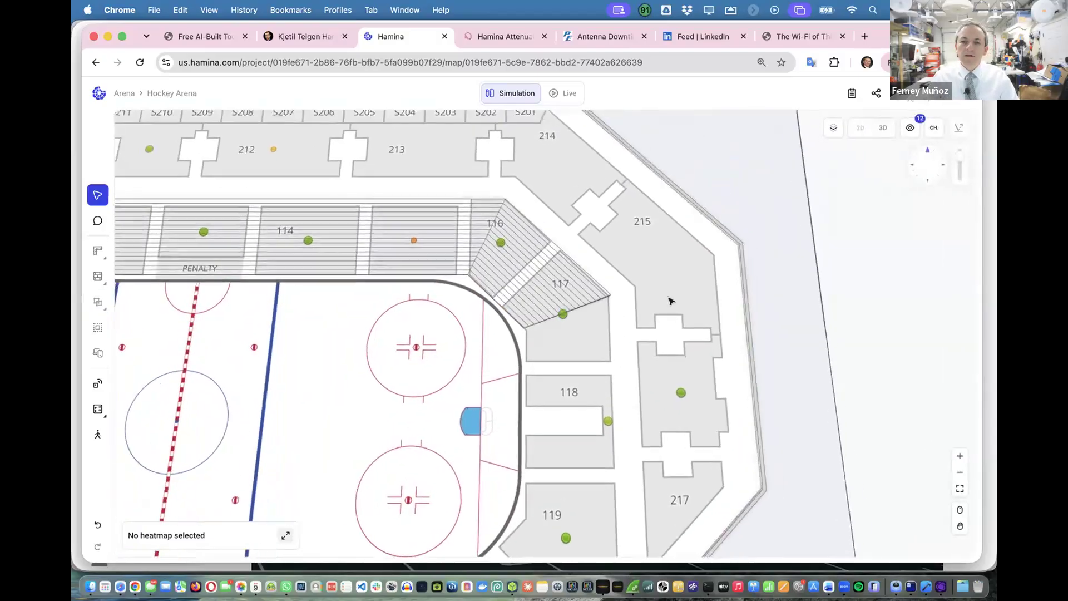
pyautogui.moveTo(445, 366); pyautogui.dragTo(466, 377)
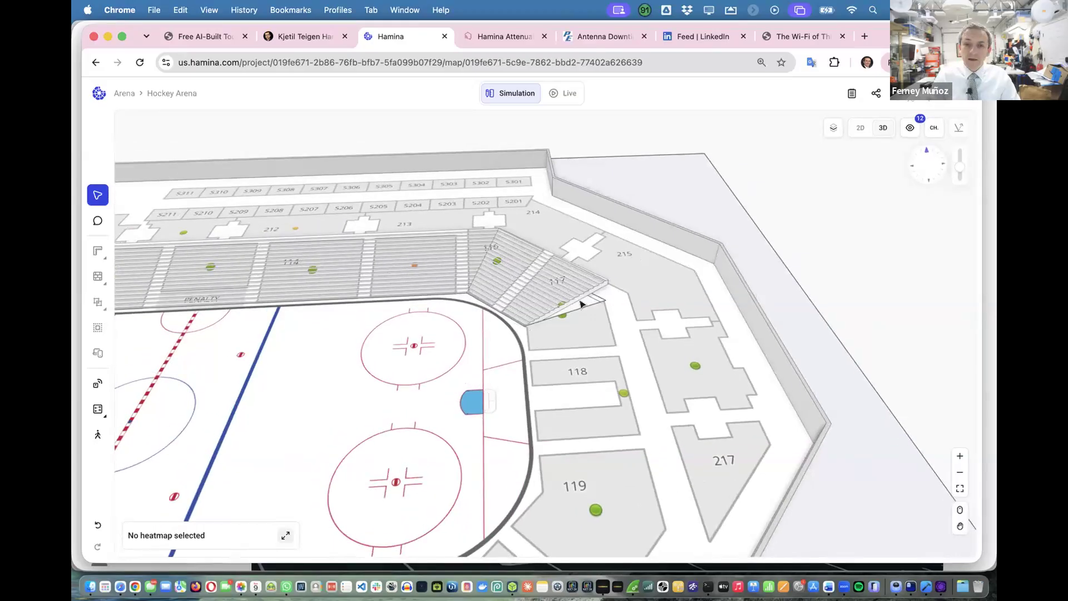
pyautogui.hscroll(2, 572, 313)
pyautogui.scroll(-1, 573, 313)
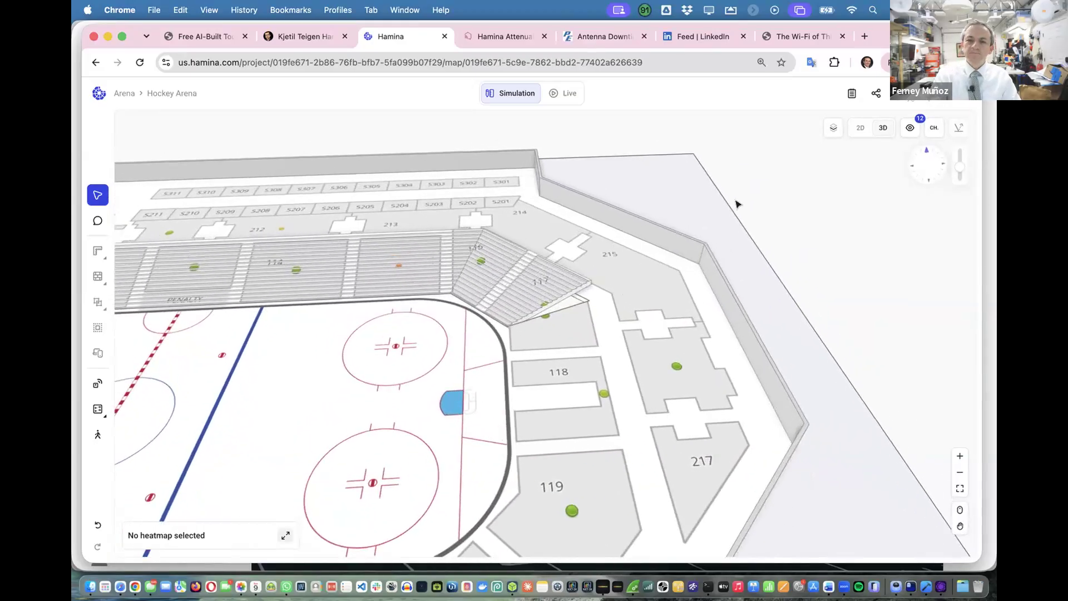
# In 2D, draw a stepped, slab-only sloped floor from section 117 past 118 into 119, rising from 0 m at the rink to 2.5 m.
pyautogui.click(860, 130)
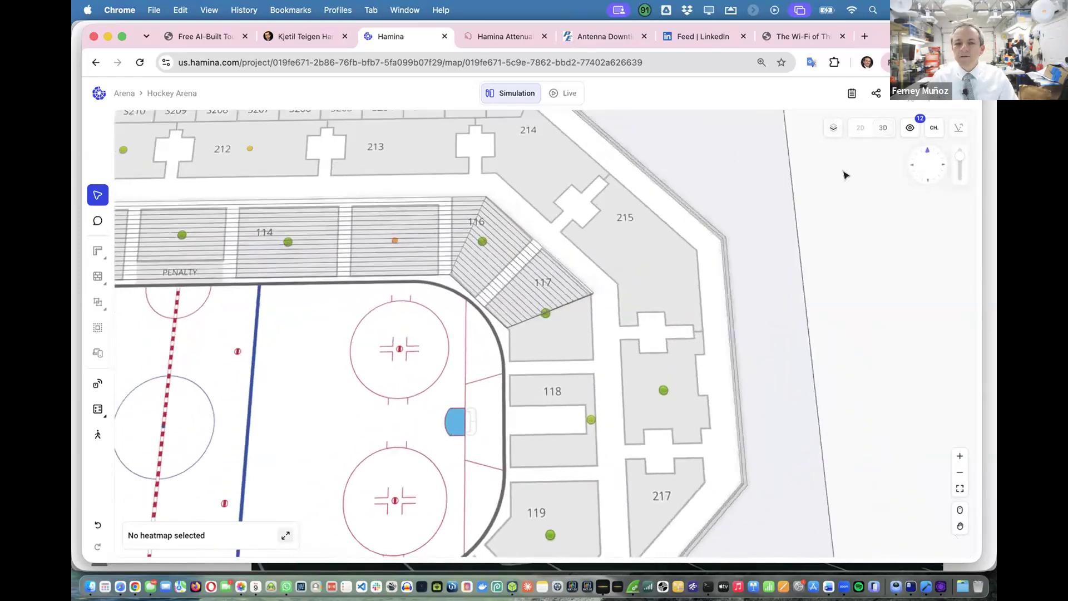
pyautogui.press('s')
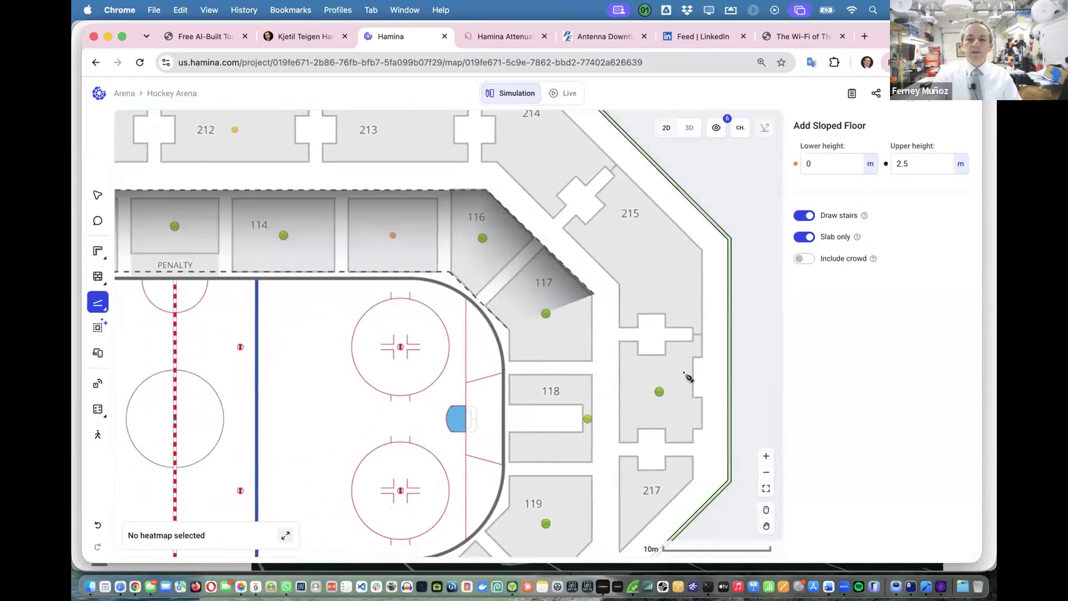
pyautogui.scroll(-3, 688, 377)
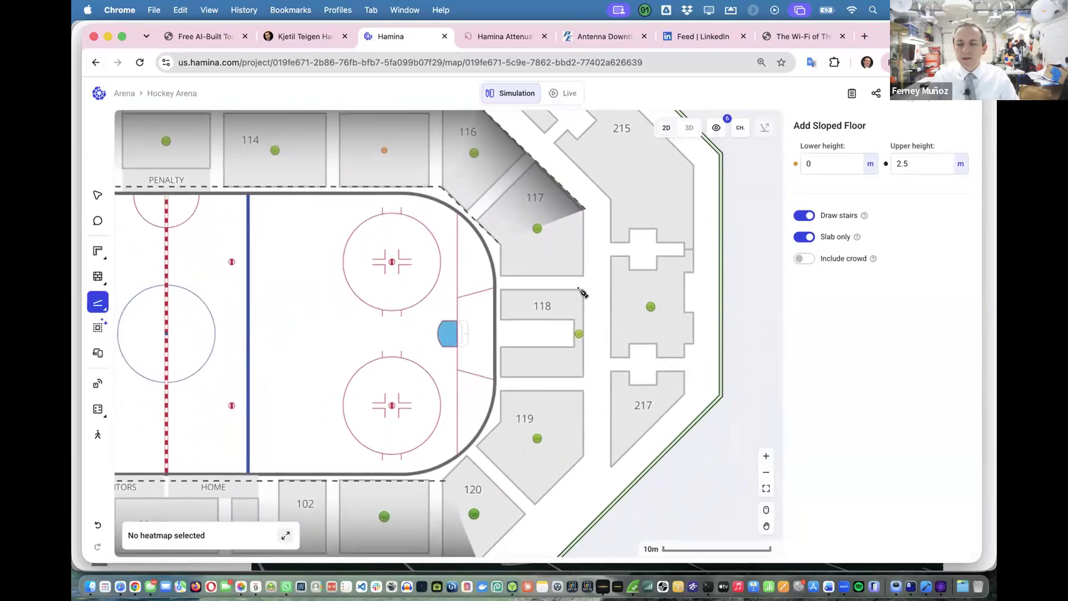
pyautogui.click(499, 245)
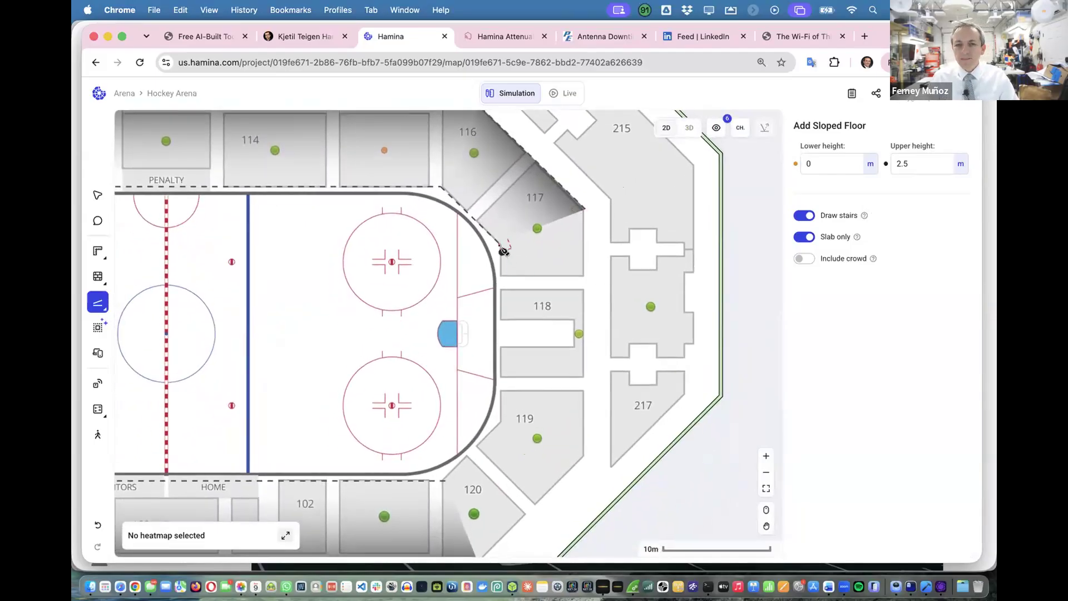
pyautogui.click(501, 424)
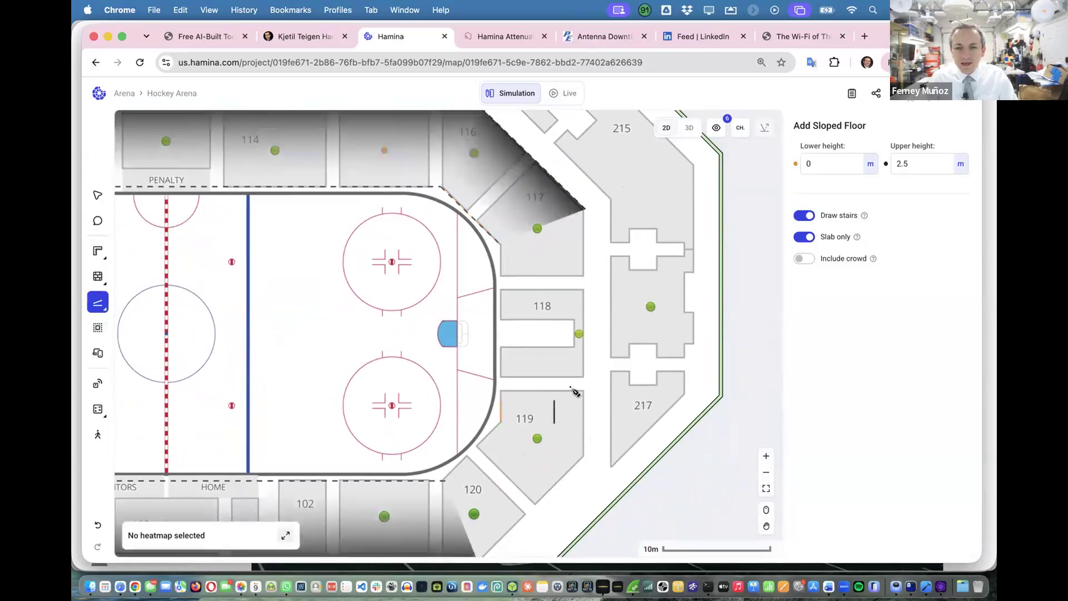
pyautogui.click(584, 245)
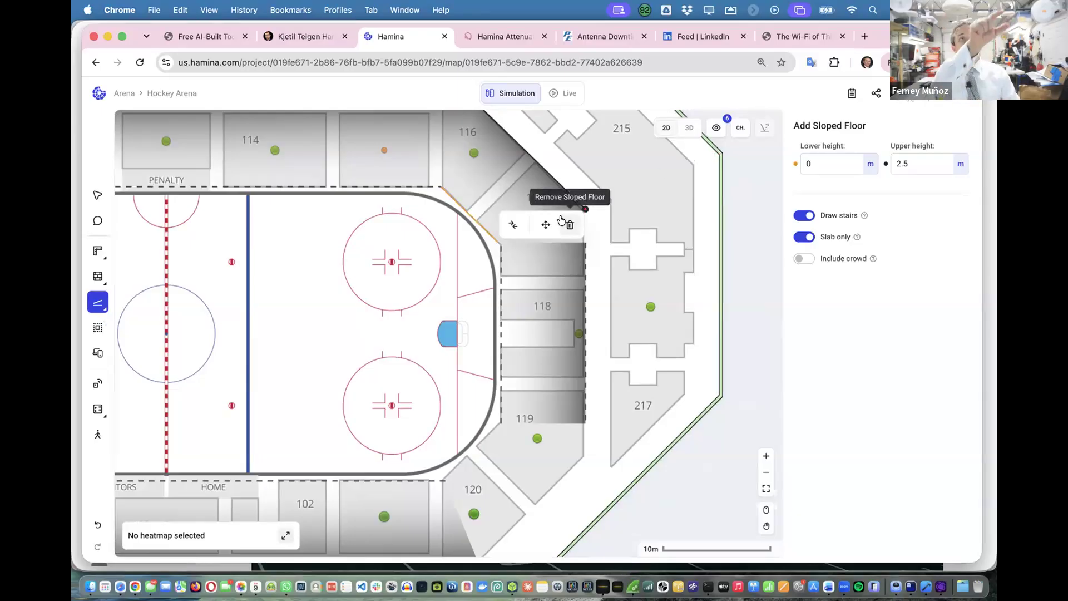
# Examine the junction between the section 117 and 118 sloped floors in 3D, and return to selecting objects in 2D.
pyautogui.click(689, 128)
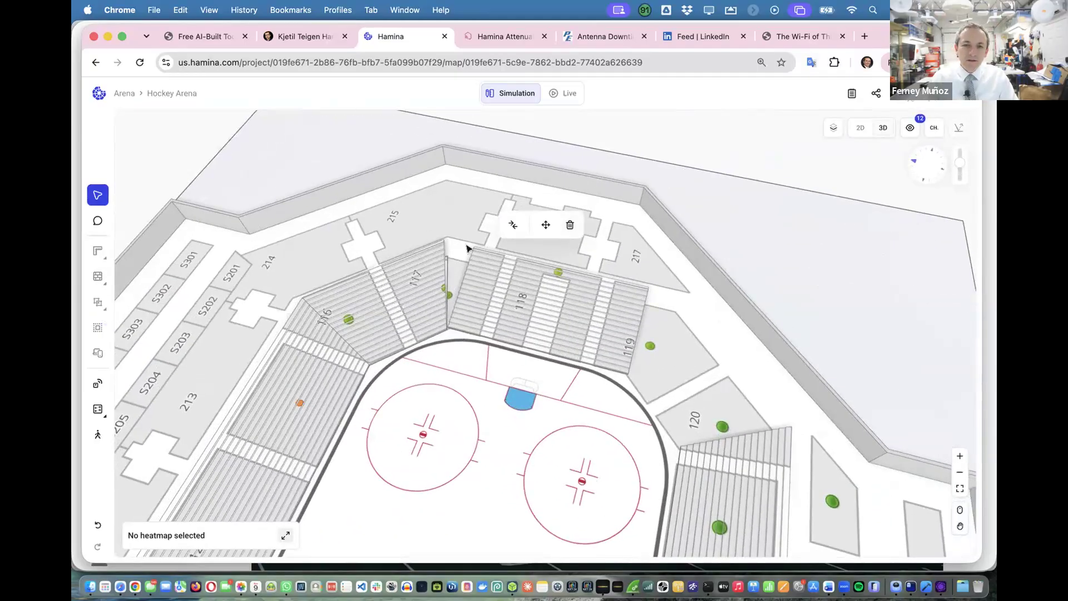
pyautogui.click(860, 129)
pyautogui.press('s')
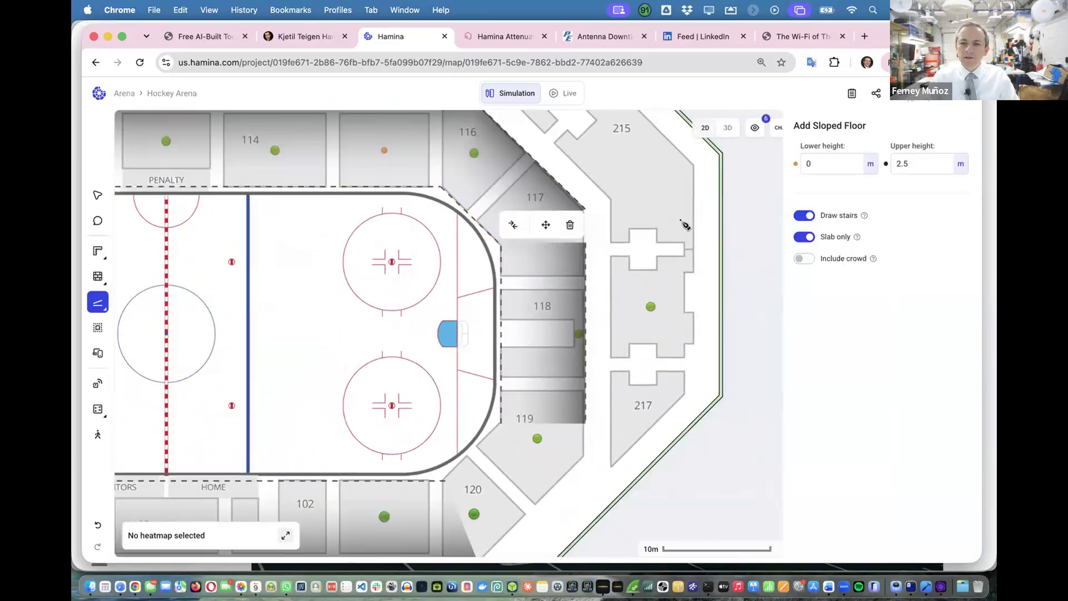
pyautogui.hscroll(1, 685, 225)
pyautogui.hscroll(1, 685, 226)
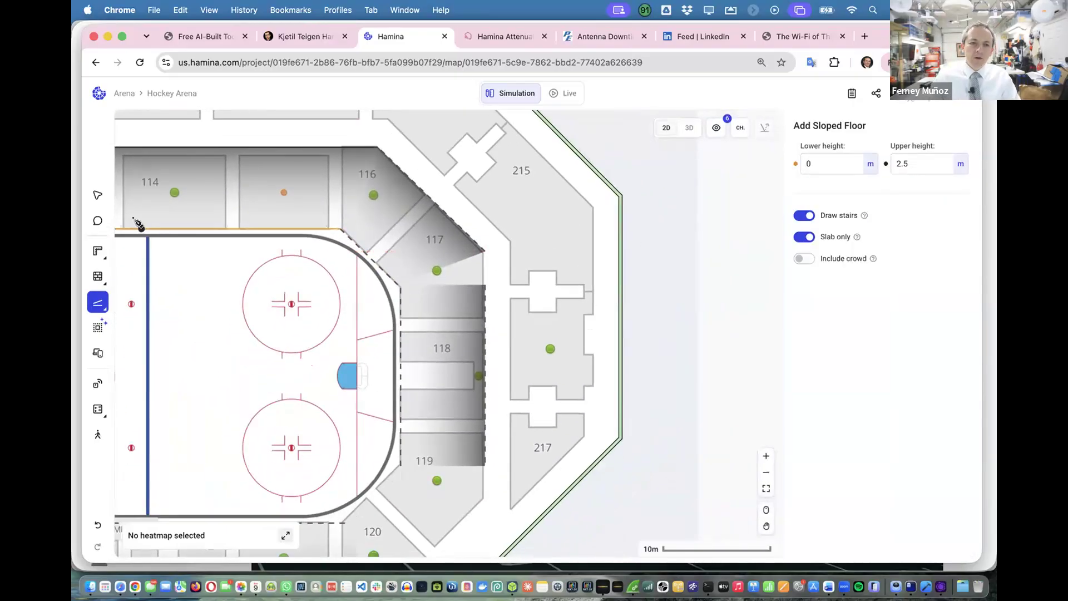
pyautogui.click(95, 196)
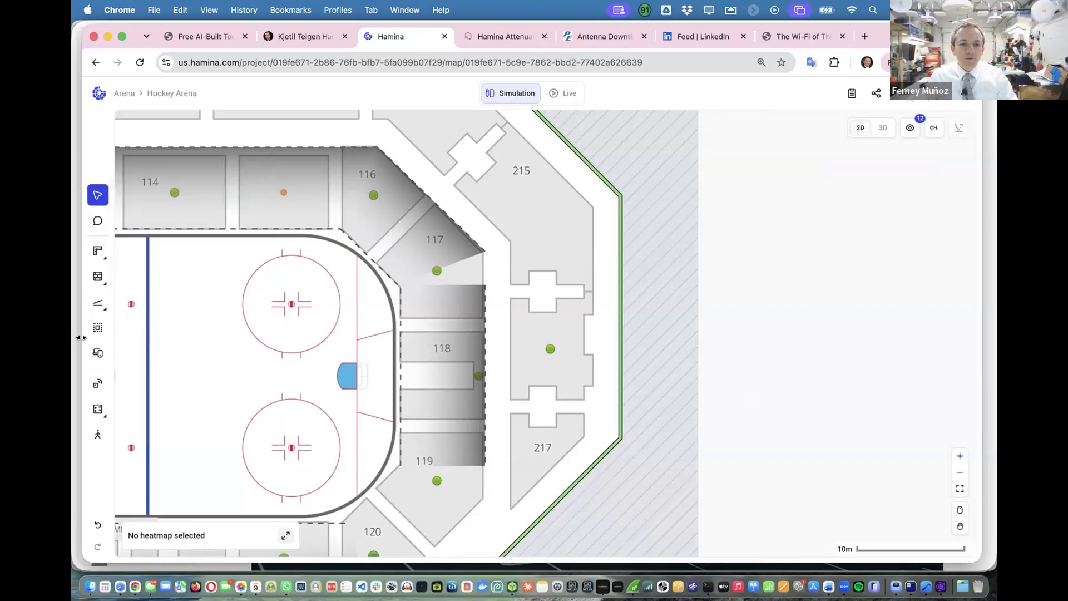
pyautogui.moveTo(99, 305)
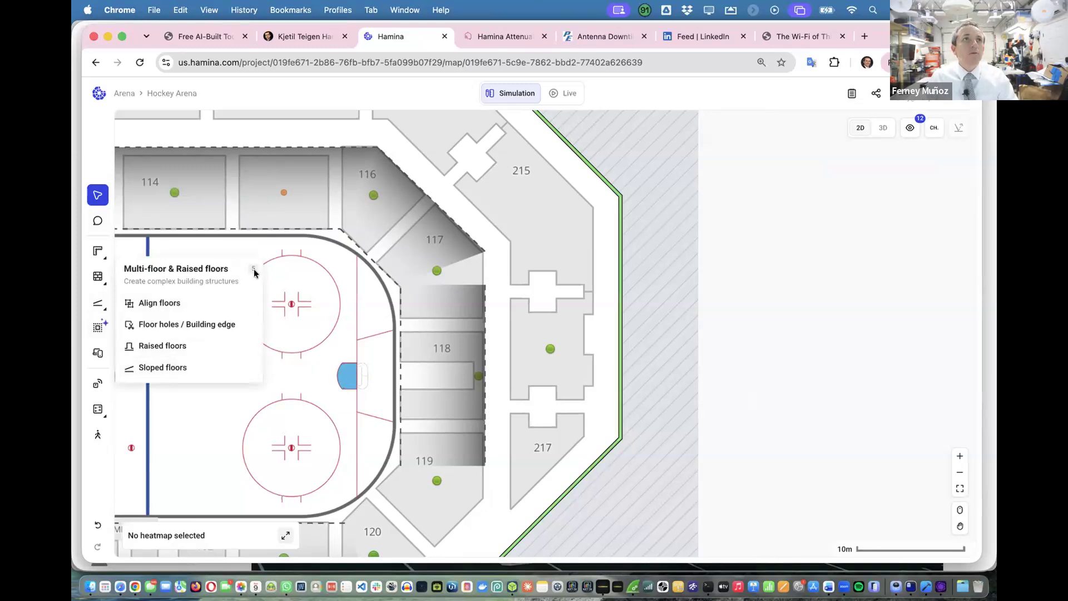
pyautogui.click(174, 367)
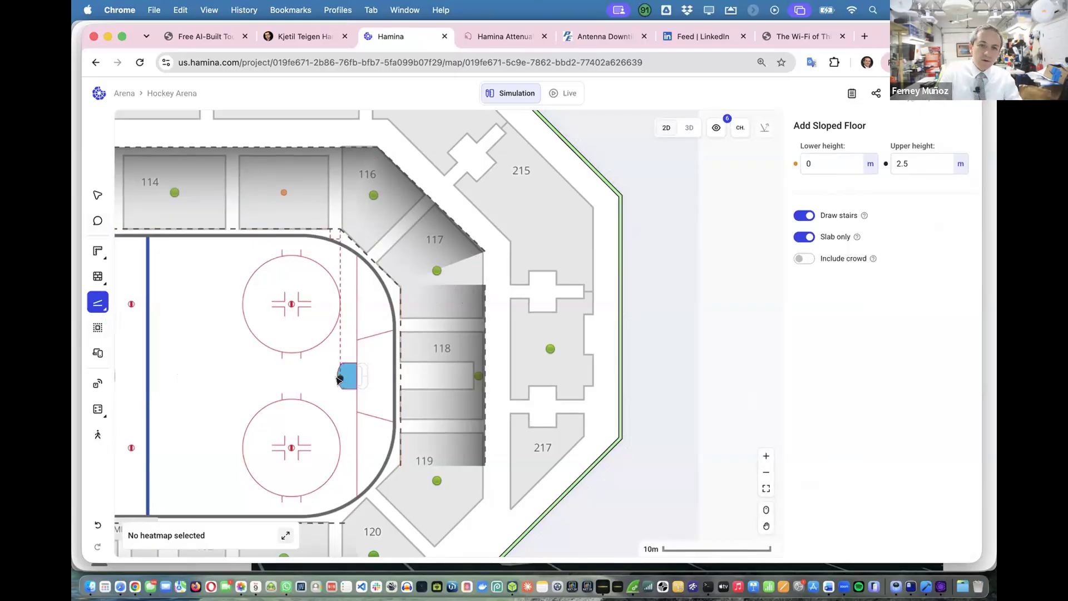
pyautogui.press('Escape')
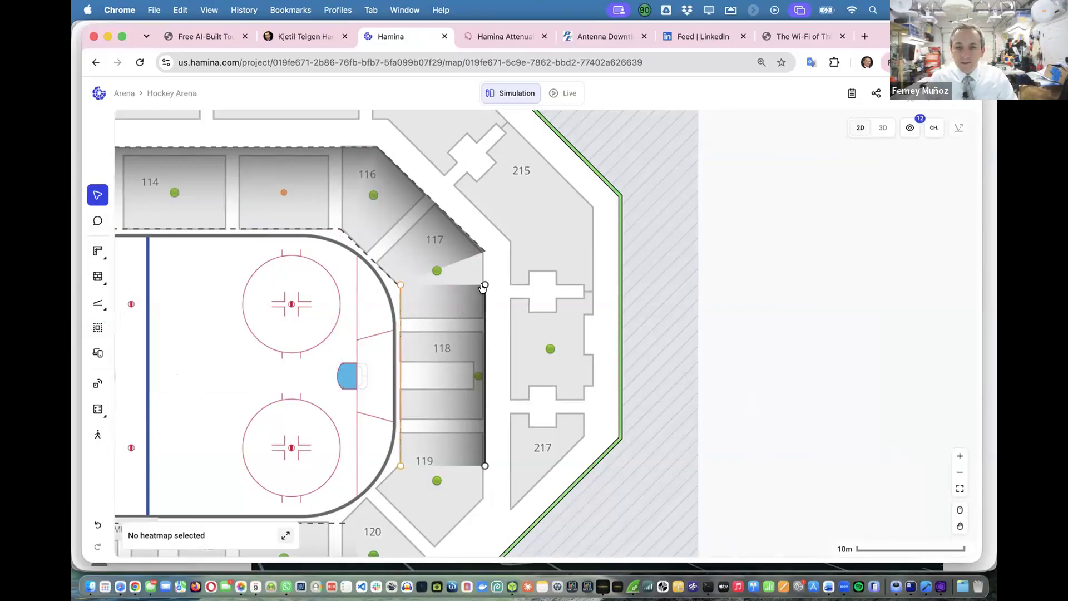
# Extend both ends of the section 118 sloped floor's upper edge to the outer corners of sections 117 and 119.
pyautogui.moveTo(482, 270); pyautogui.dragTo(484, 253)
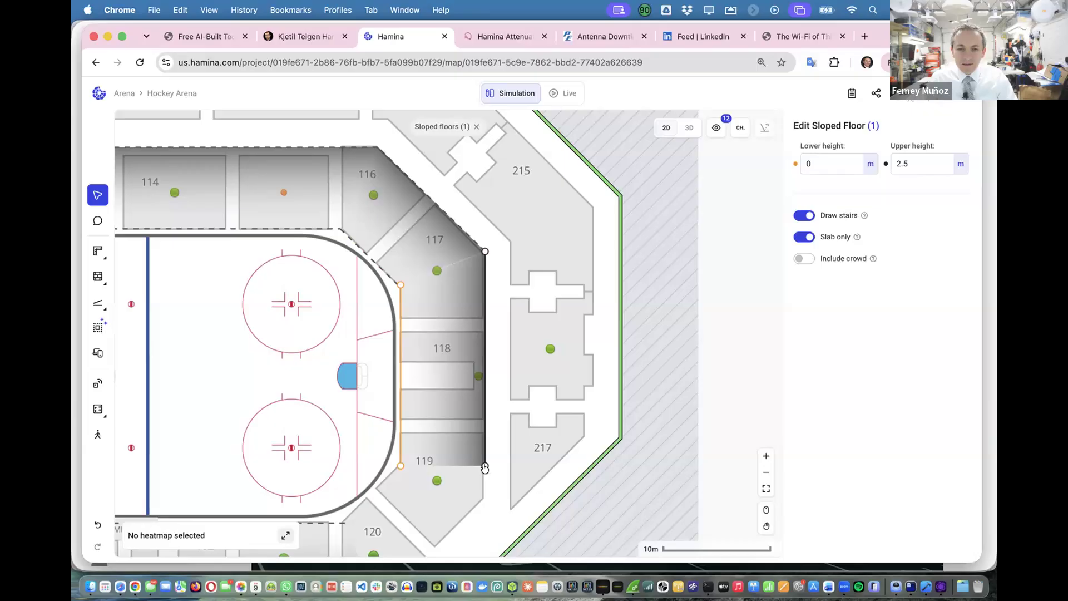
pyautogui.moveTo(485, 468); pyautogui.dragTo(476, 497)
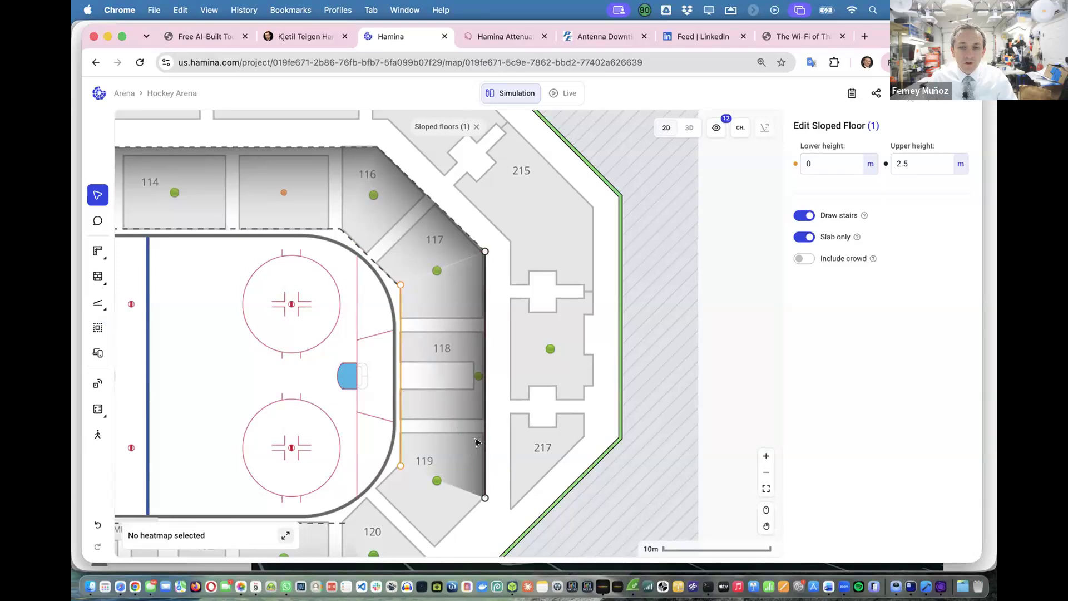
pyautogui.moveTo(483, 435)
pyautogui.mouseDown()
pyautogui.moveTo(639, 386)
pyautogui.moveTo(562, 431)
pyautogui.moveTo(476, 431)
pyautogui.mouseUp()
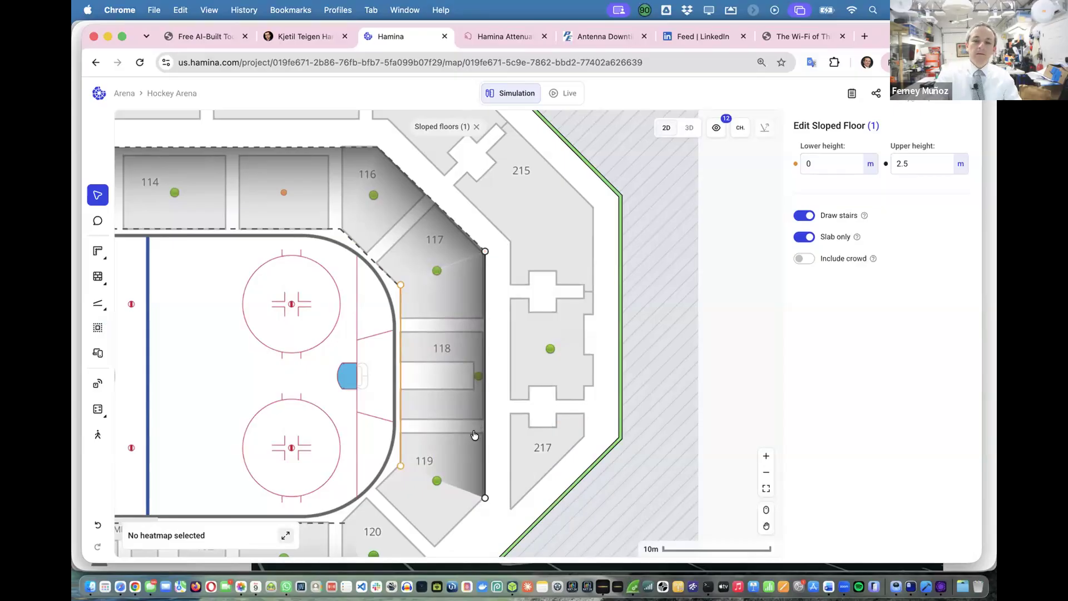
# Inspect the joined stepped seating around sections 117 to 119 in 3D, and return to the 2D map.
pyautogui.scroll(2, 473, 431)
pyautogui.scroll(-2, 475, 435)
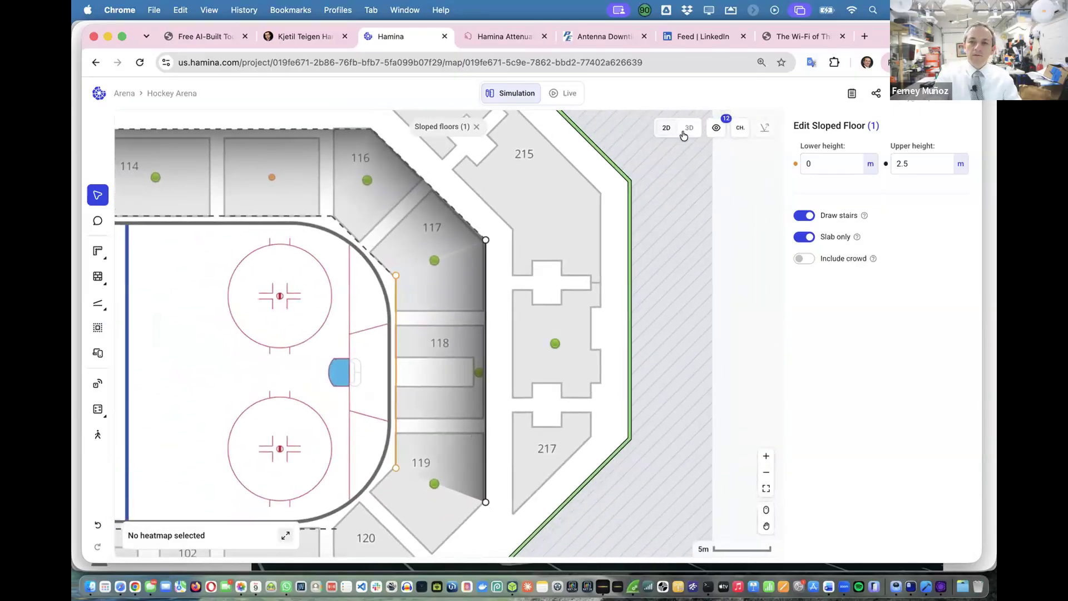
pyautogui.click(690, 129)
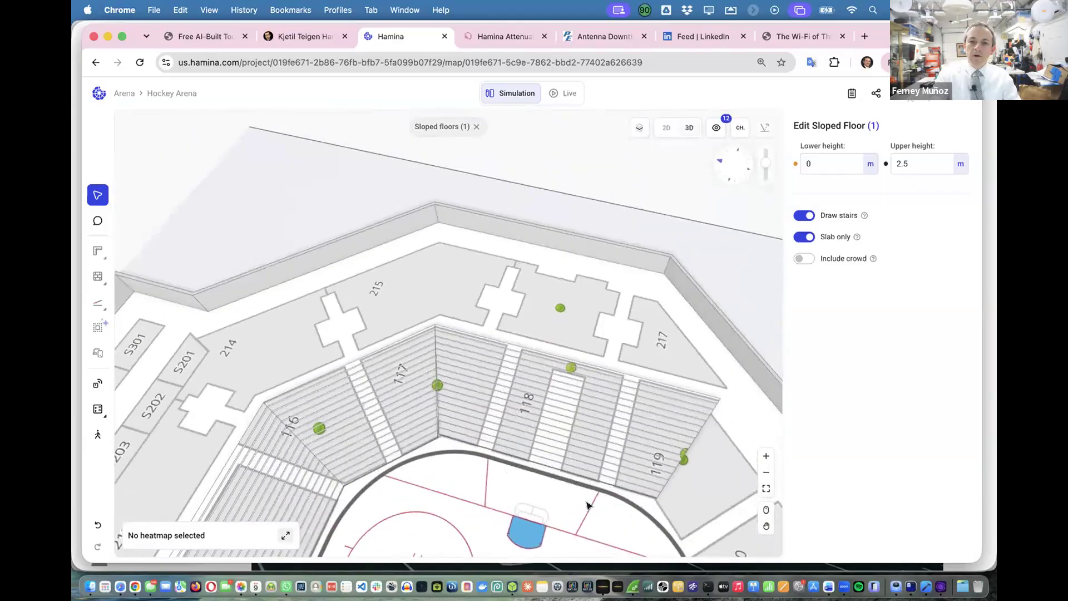
pyautogui.moveTo(522, 427); pyautogui.dragTo(396, 333)
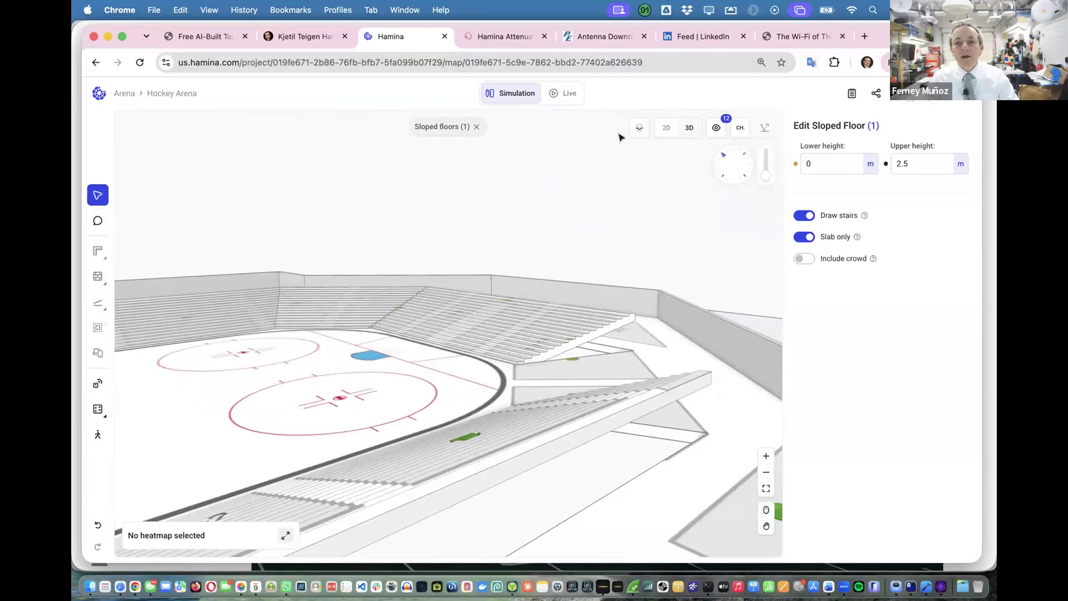
pyautogui.click(665, 127)
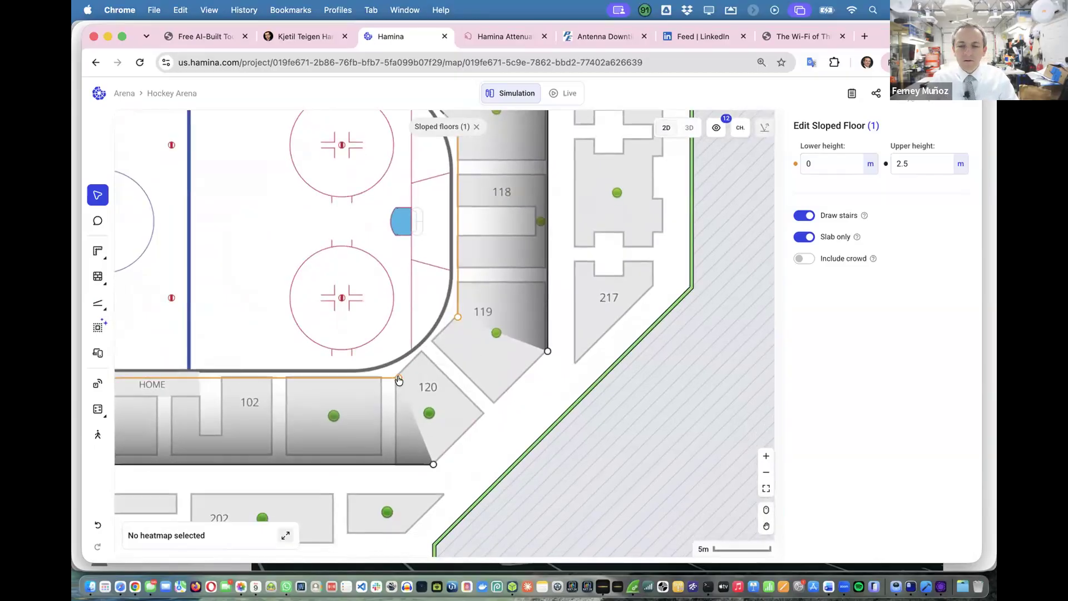
# Start a stepped, slab-only sloped floor with its 0 m lower edge along the rink side of sections 119 and 120.
pyautogui.moveTo(99, 326)
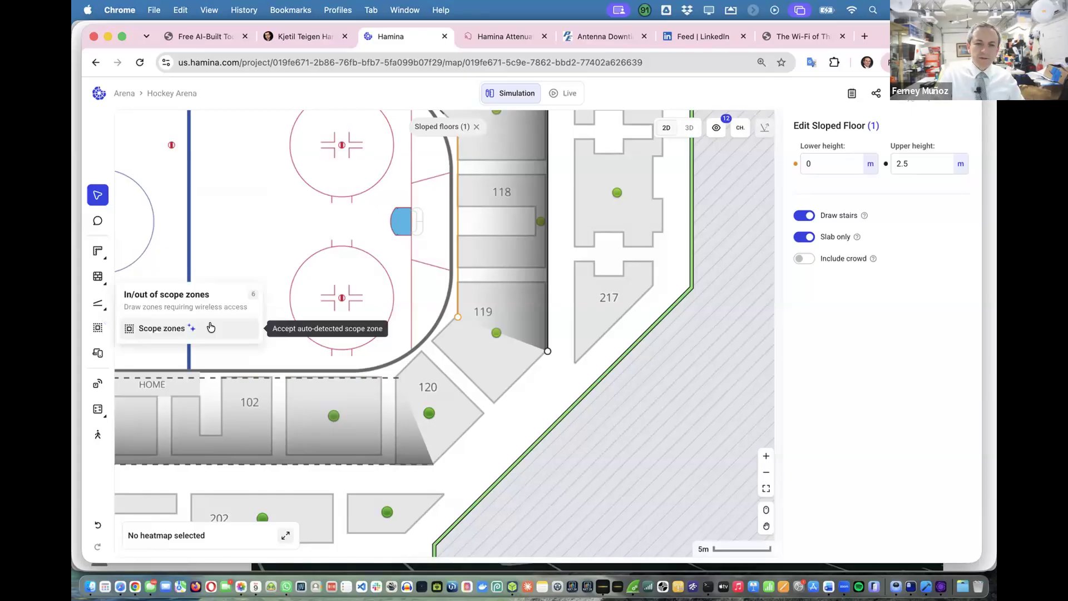
pyautogui.click(211, 328)
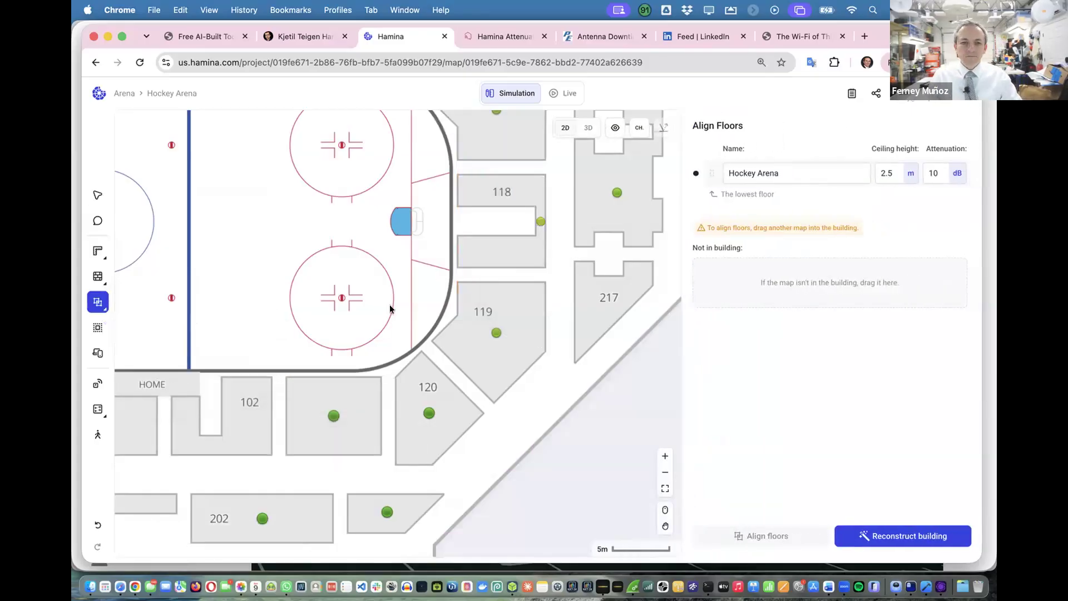
pyautogui.moveTo(88, 305)
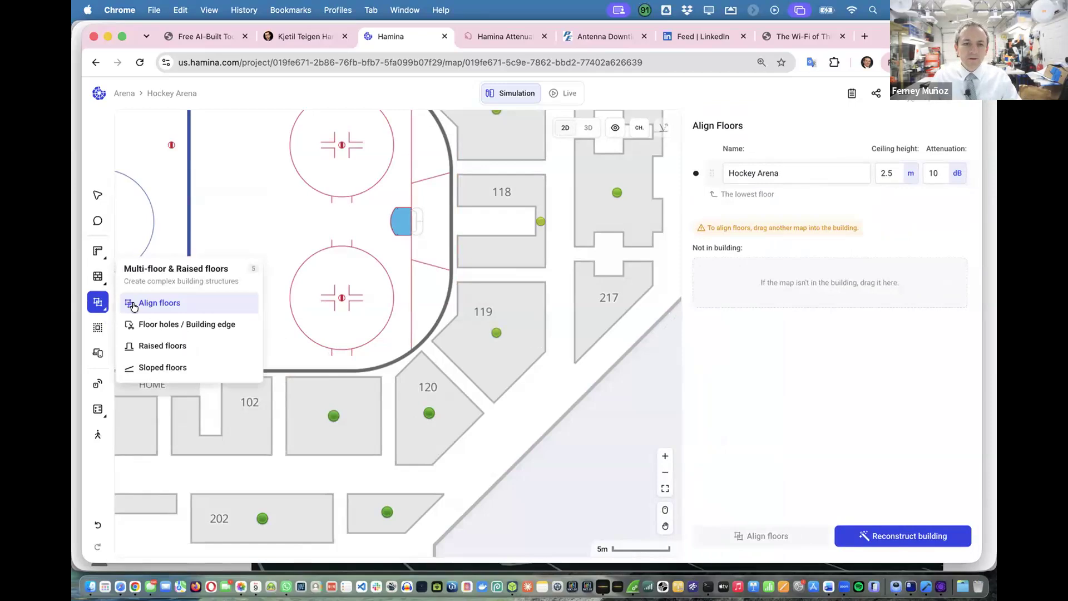
pyautogui.click(169, 367)
pyautogui.click(395, 380)
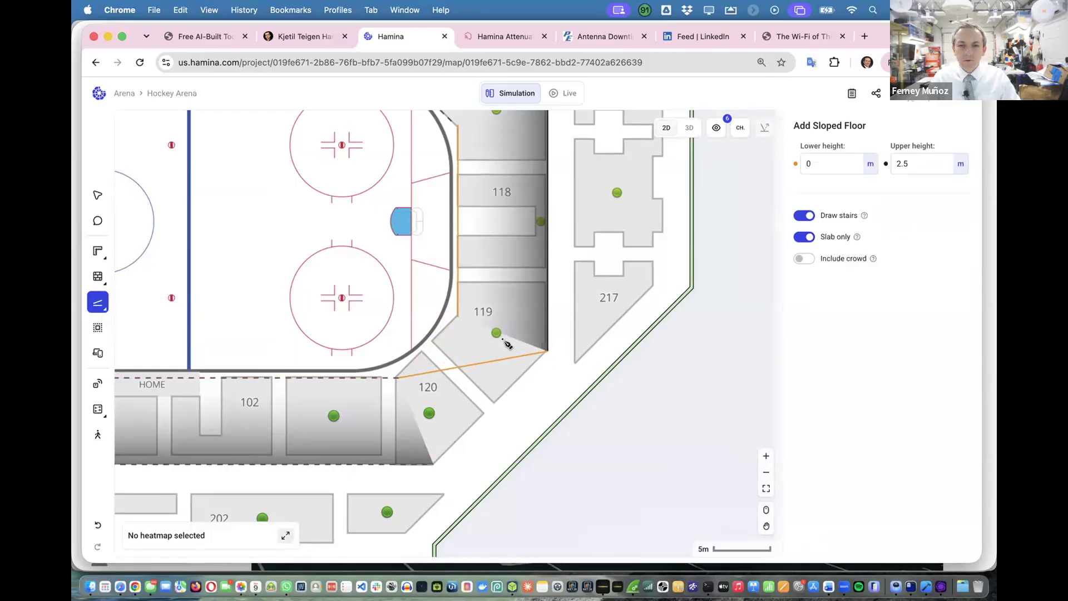
pyautogui.click(507, 344)
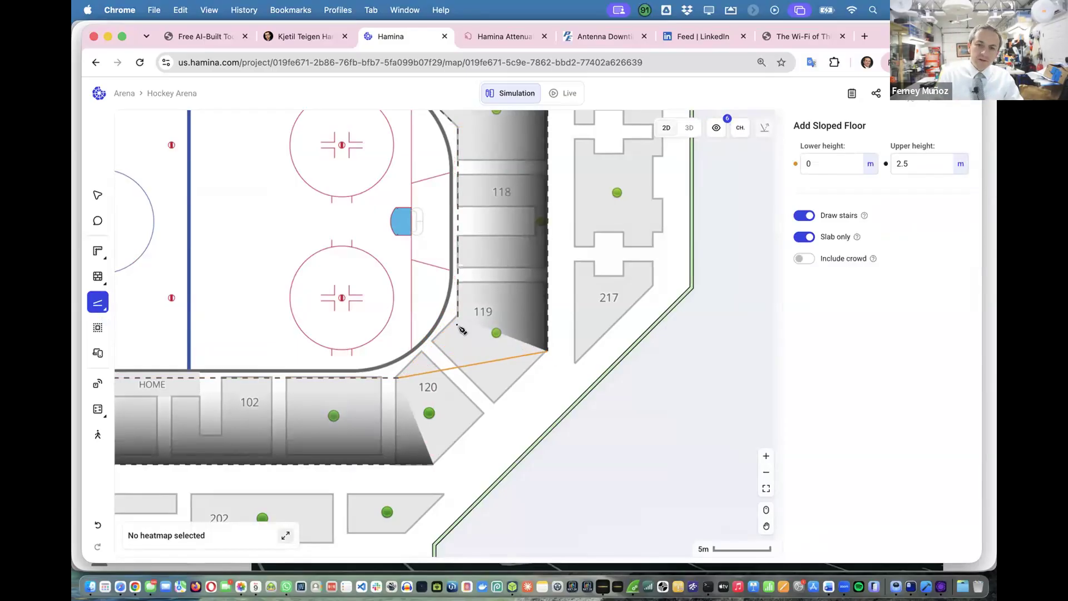
pyautogui.scroll(5, 460, 325)
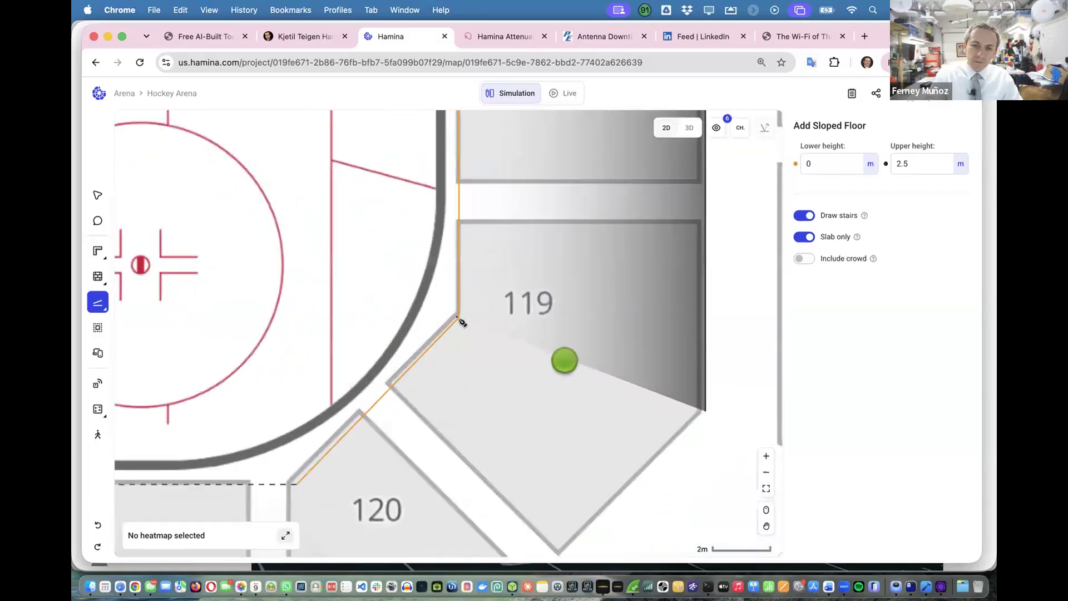
pyautogui.click(459, 318)
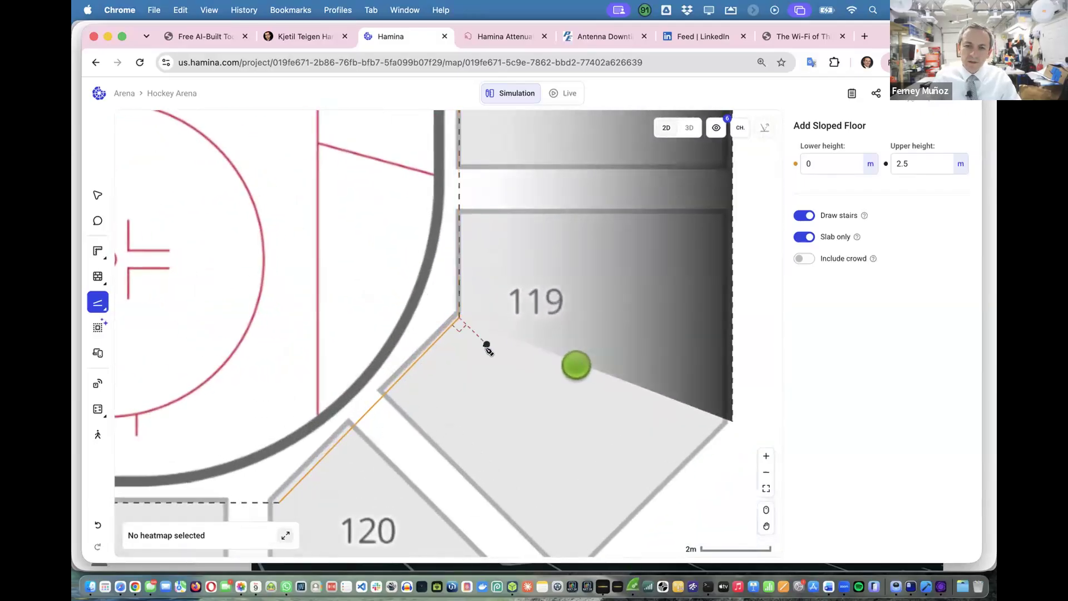
# Complete the sloped floor with its 2.5 m upper edge along the outer corners of sections 119 and 120.
pyautogui.scroll(-5, 487, 346)
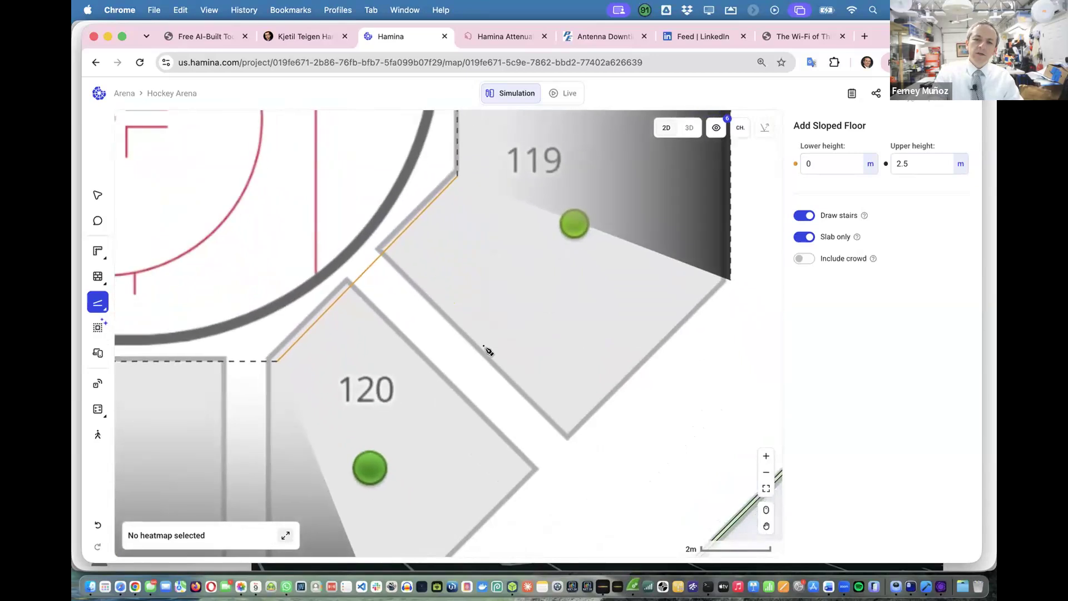
pyautogui.scroll(-5, 488, 350)
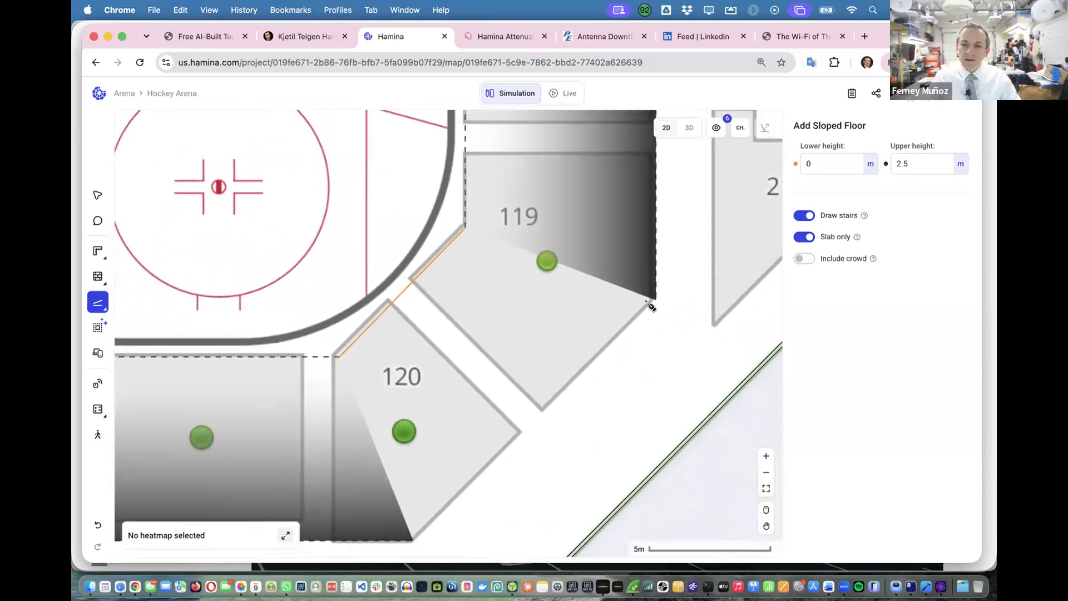
pyautogui.click(654, 299)
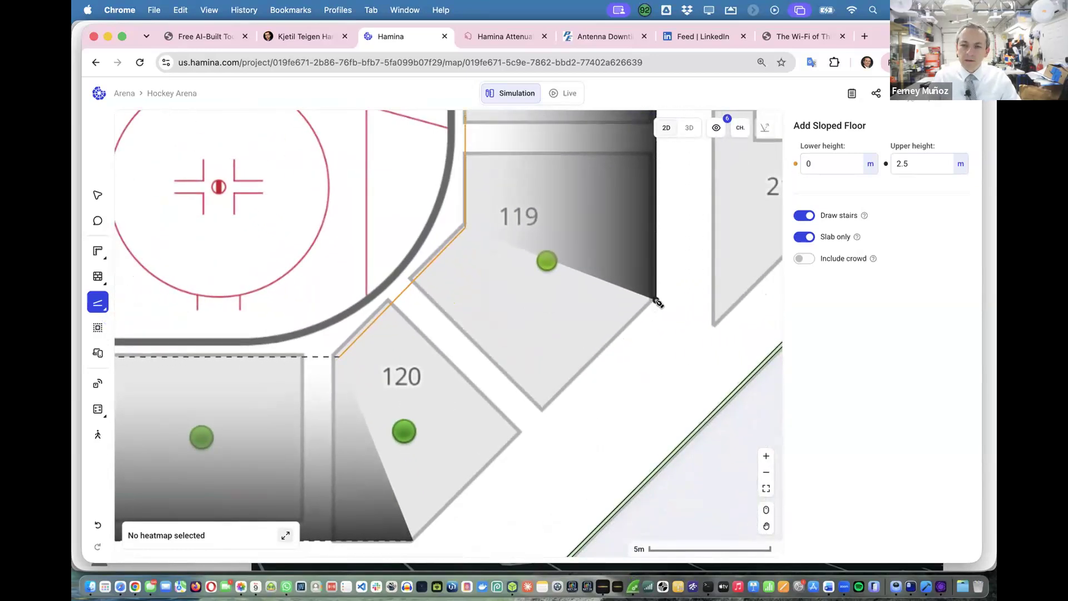
pyautogui.click(415, 540)
pyautogui.click(413, 539)
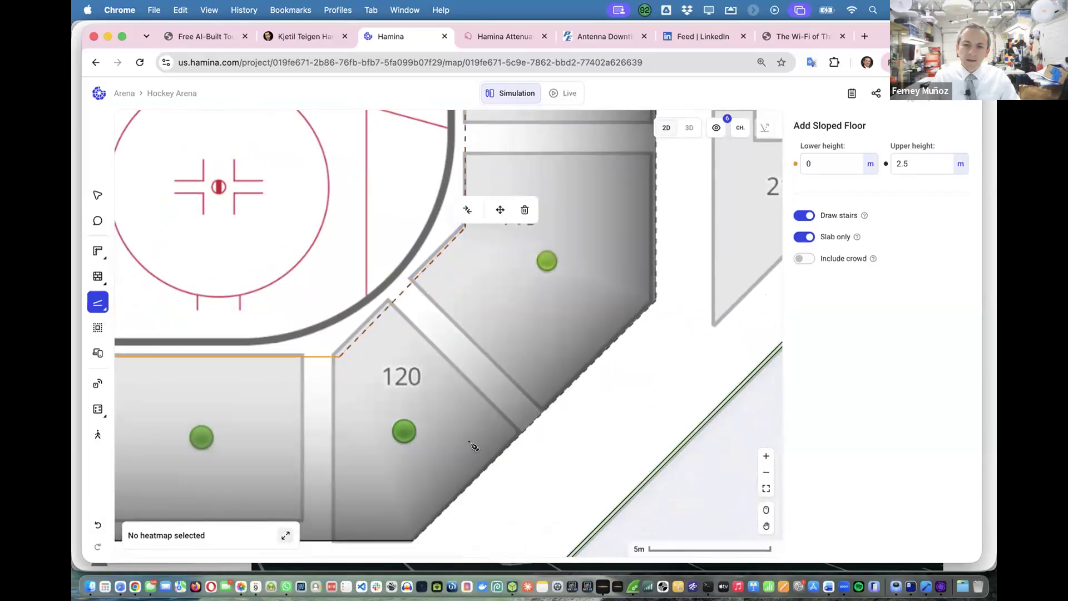
# Inspect the stepped seating around the rink in 3D up to the unmodelled end near sections 106 to 109, and return to the 2D map.
pyautogui.click(689, 128)
pyautogui.moveTo(251, 310); pyautogui.dragTo(582, 319)
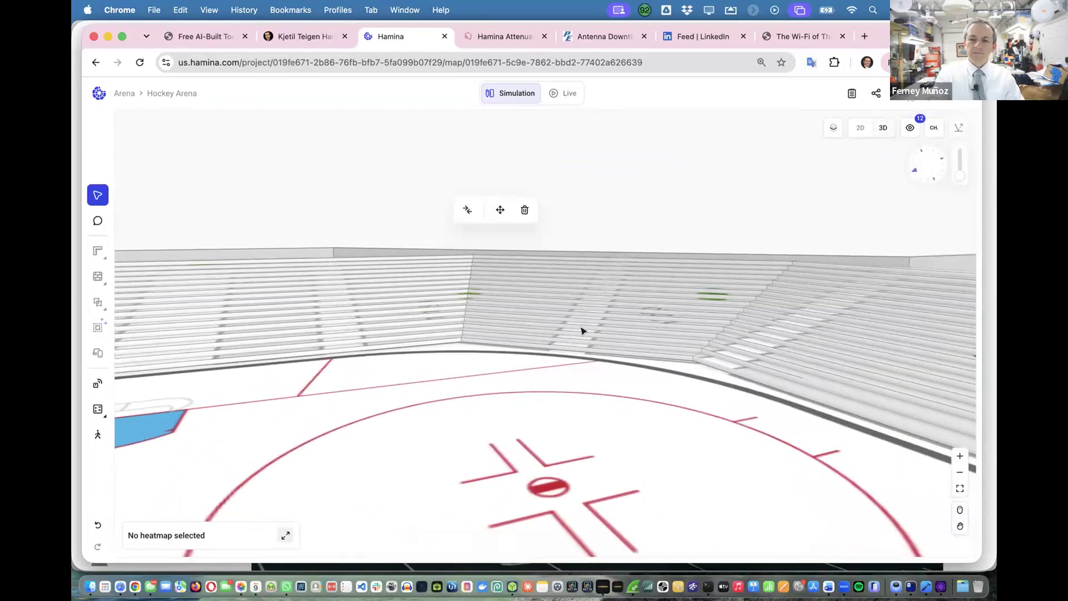
pyautogui.scroll(-5, 581, 331)
pyautogui.moveTo(525, 379); pyautogui.dragTo(273, 399)
pyautogui.hscroll(-10, 335, 380)
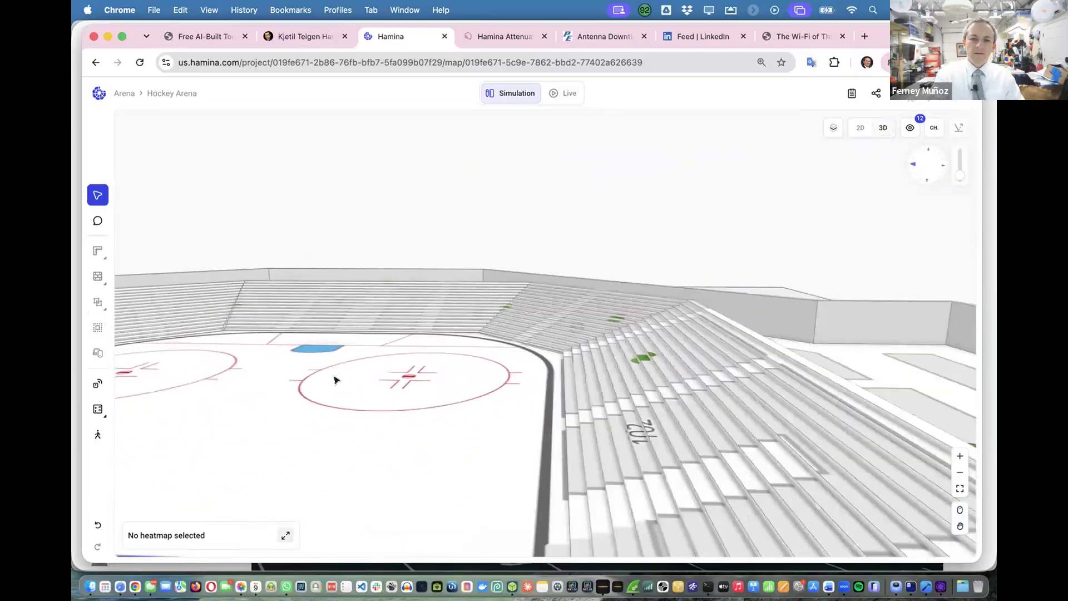
pyautogui.scroll(-15, 335, 380)
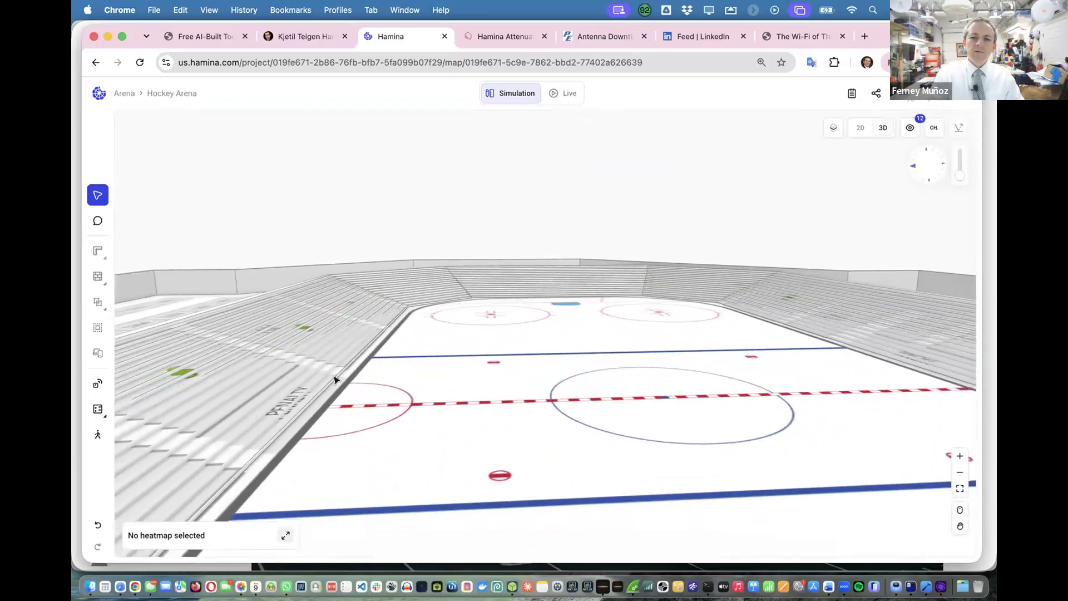
pyautogui.scroll(-15, 334, 380)
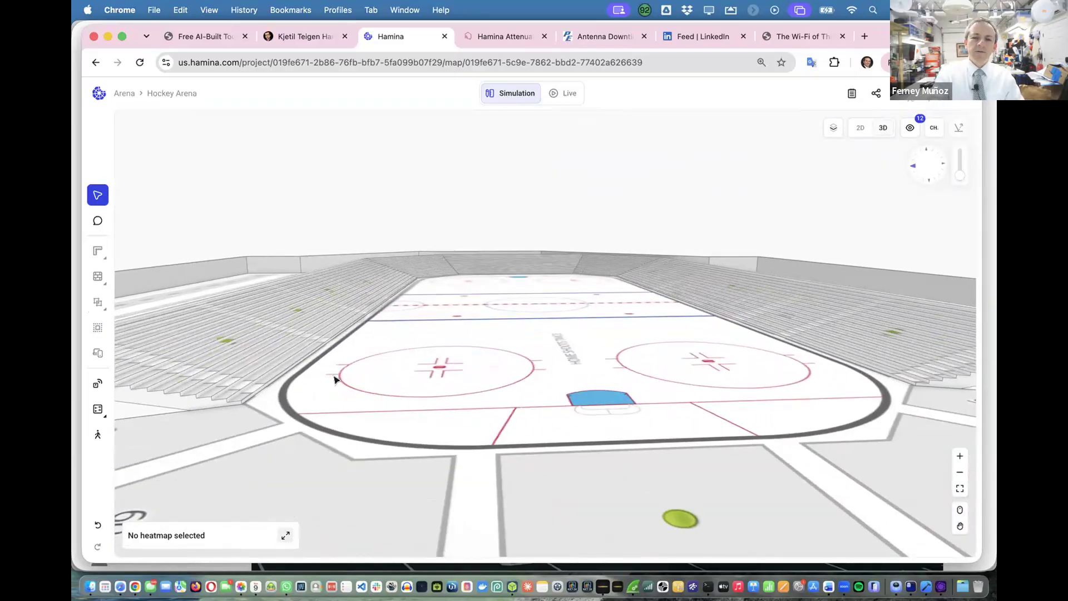
pyautogui.hscroll(2, 461, 393)
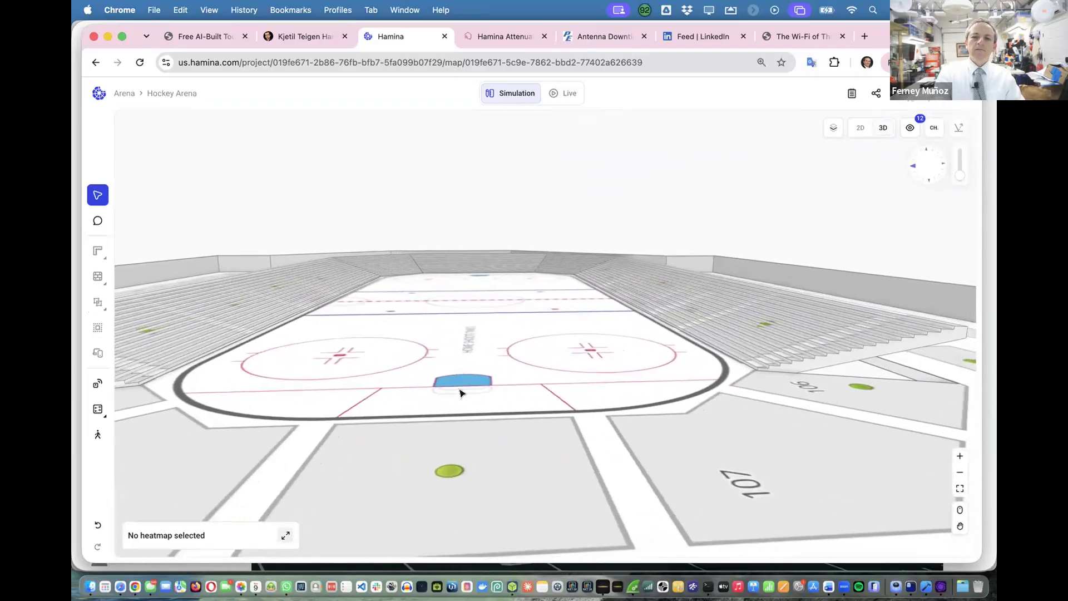
pyautogui.scroll(-10, 459, 393)
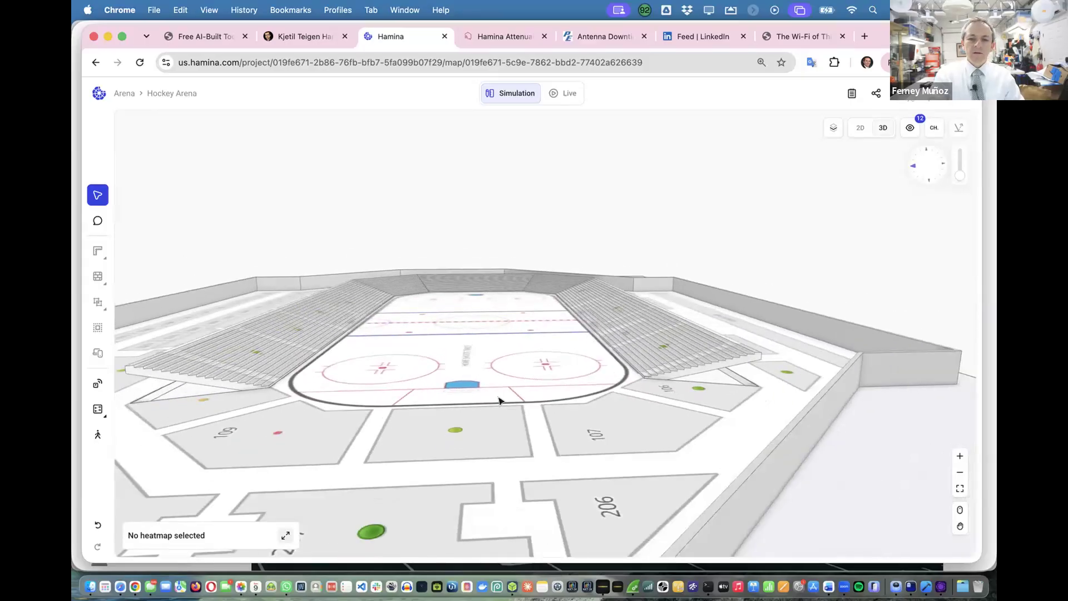
pyautogui.click(857, 128)
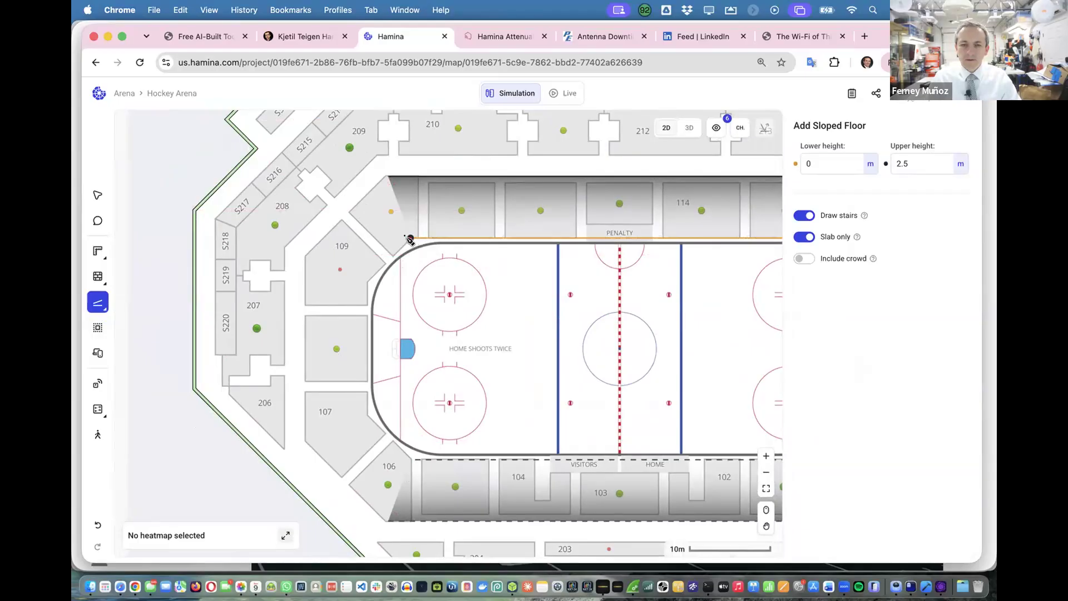
# Draw a stepped, slab-only sloped floor across section 109 and the adjacent corner section, with a 0 m rink-side edge and 2.5 m outer edge.
pyautogui.click(401, 252)
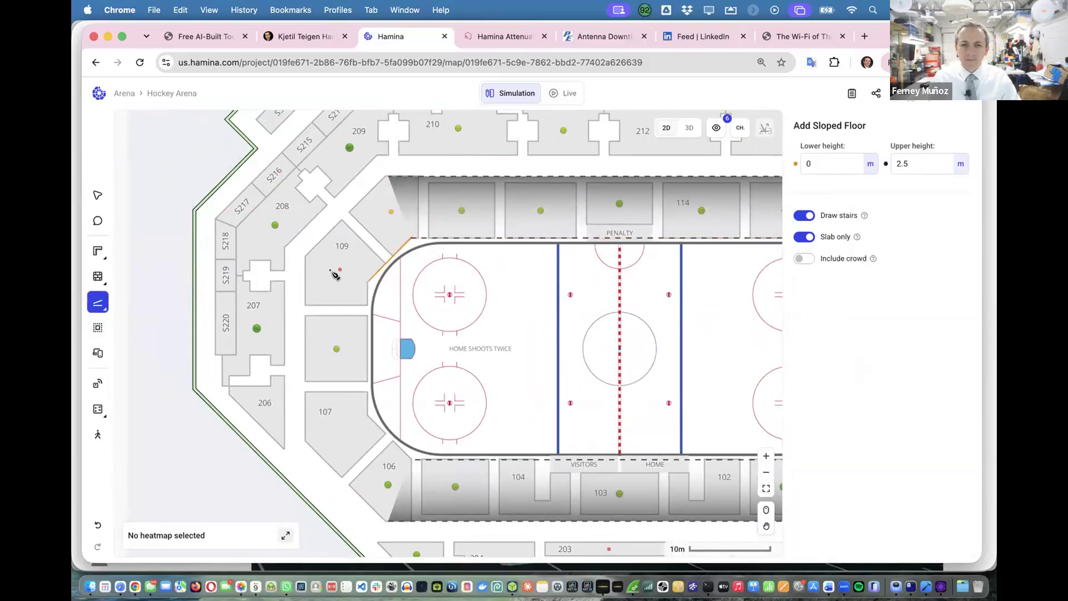
pyautogui.click(305, 256)
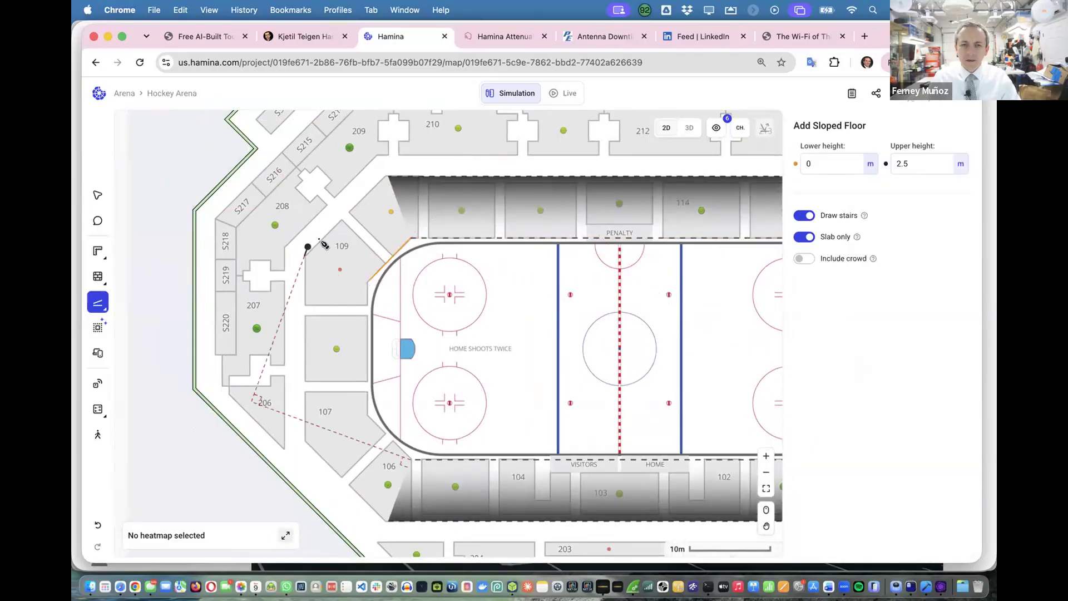
pyautogui.click(389, 181)
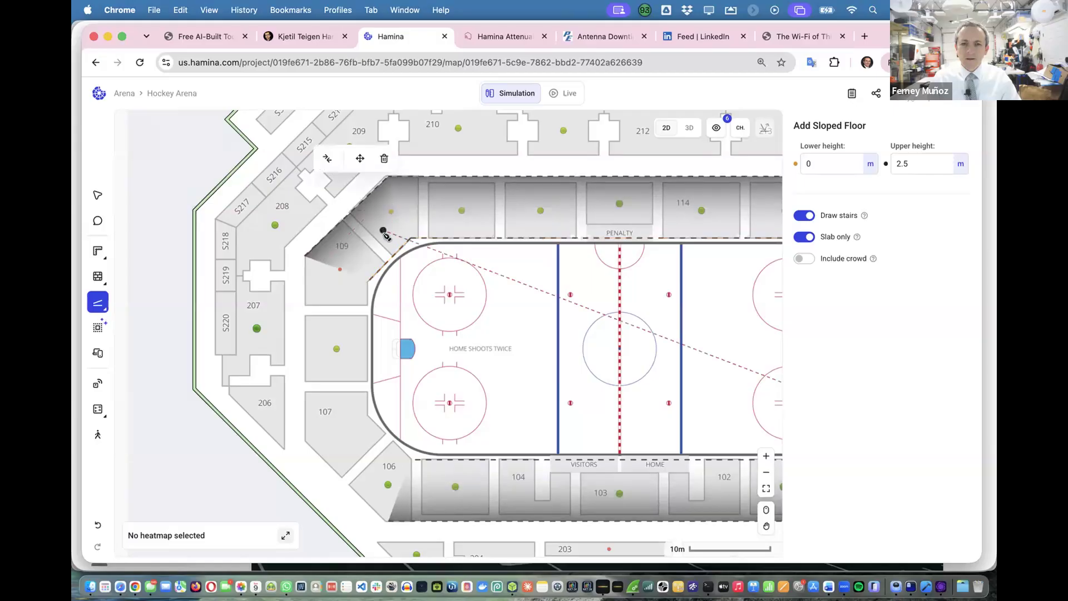
# Add a stepped sloped floor behind the goal from section 109 to section 107, rising from 0 m at the rink to 2.5 m outside.
pyautogui.click(368, 281)
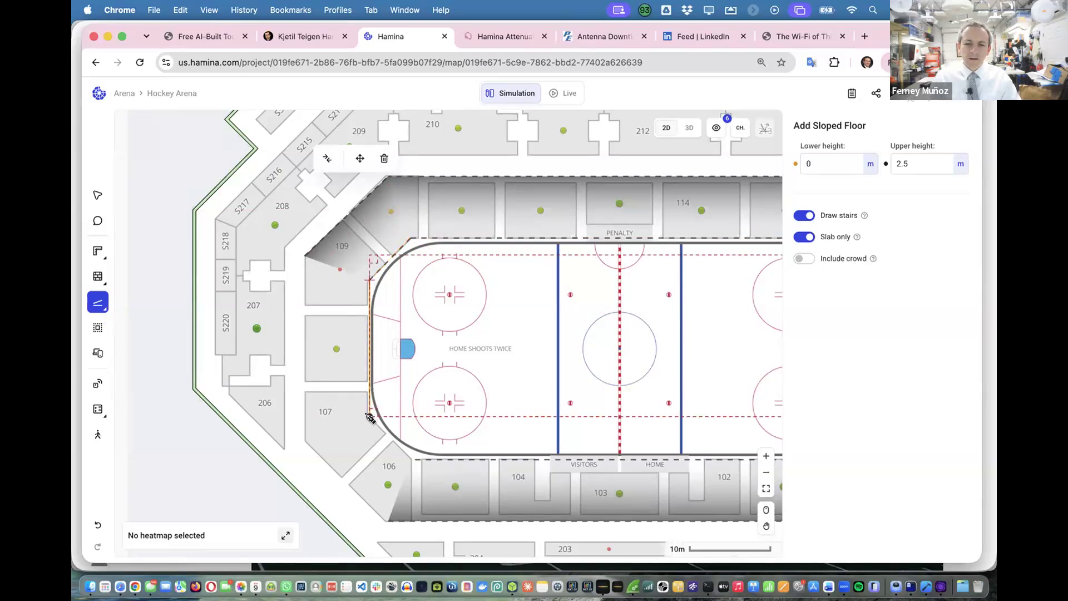
pyautogui.scroll(5, 366, 414)
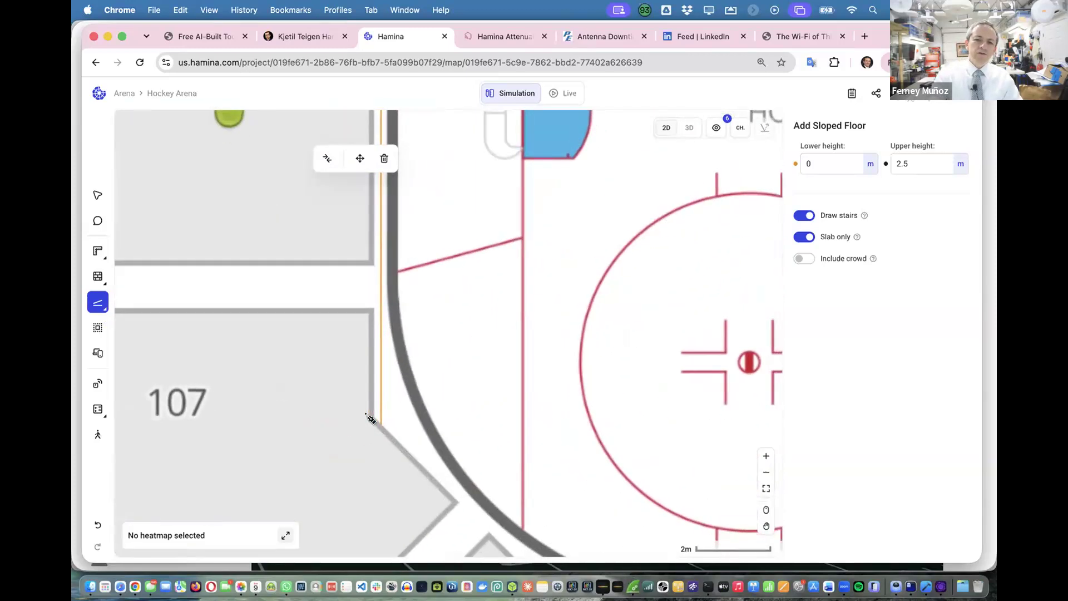
pyautogui.scroll(-3, 367, 418)
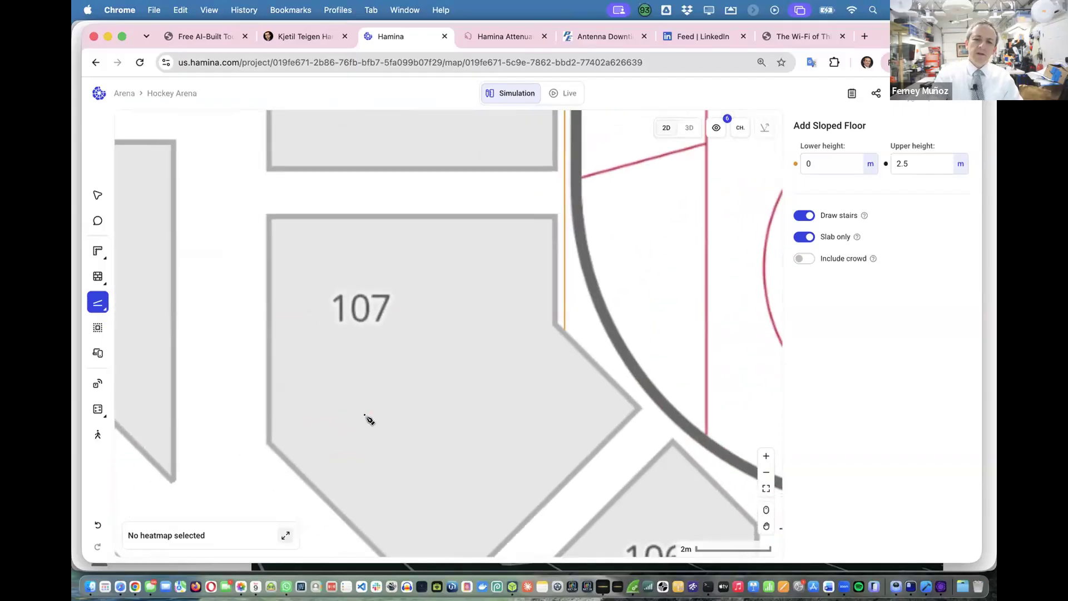
pyautogui.scroll(-2, 368, 419)
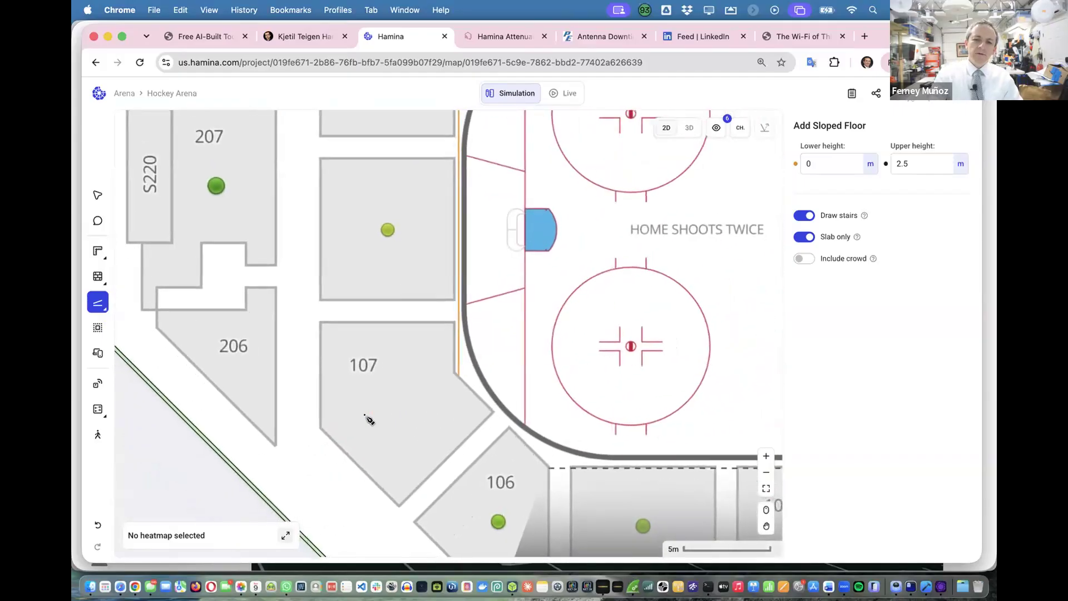
pyautogui.click(318, 426)
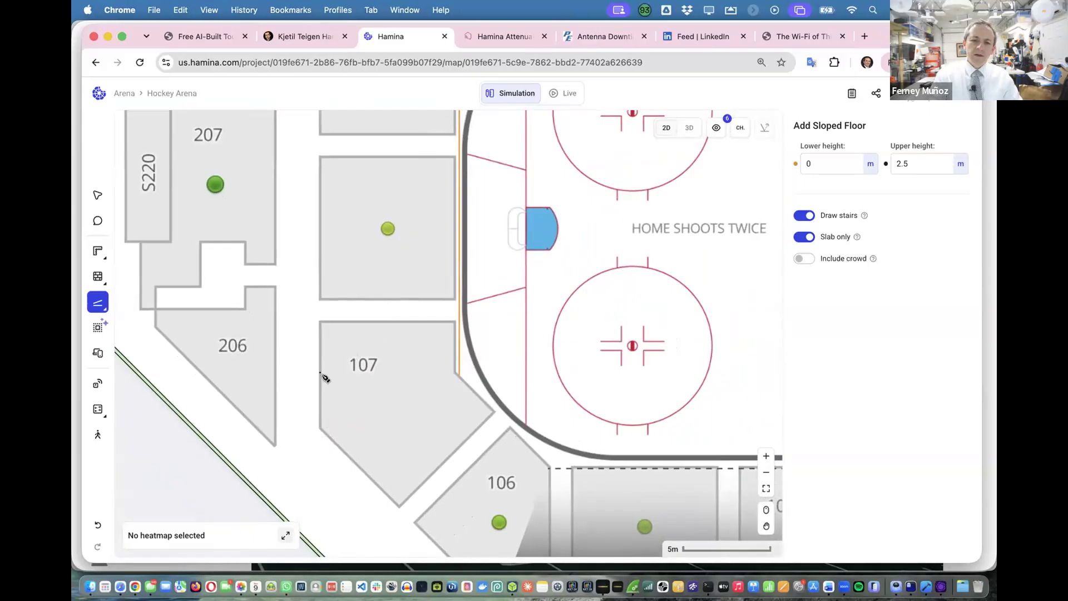
pyautogui.scroll(-5, 332, 338)
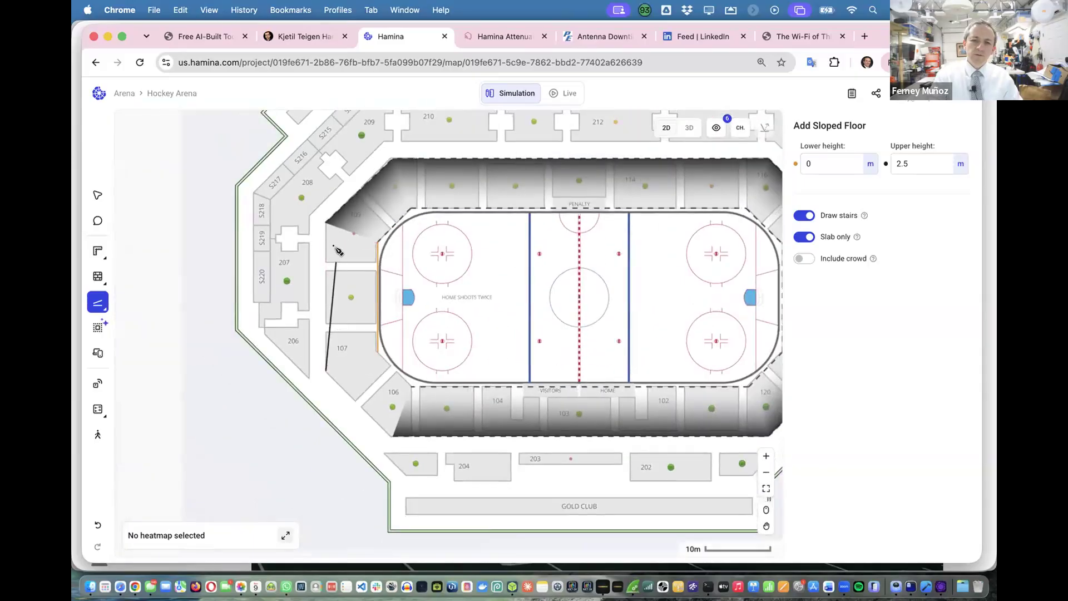
pyautogui.scroll(6, 334, 245)
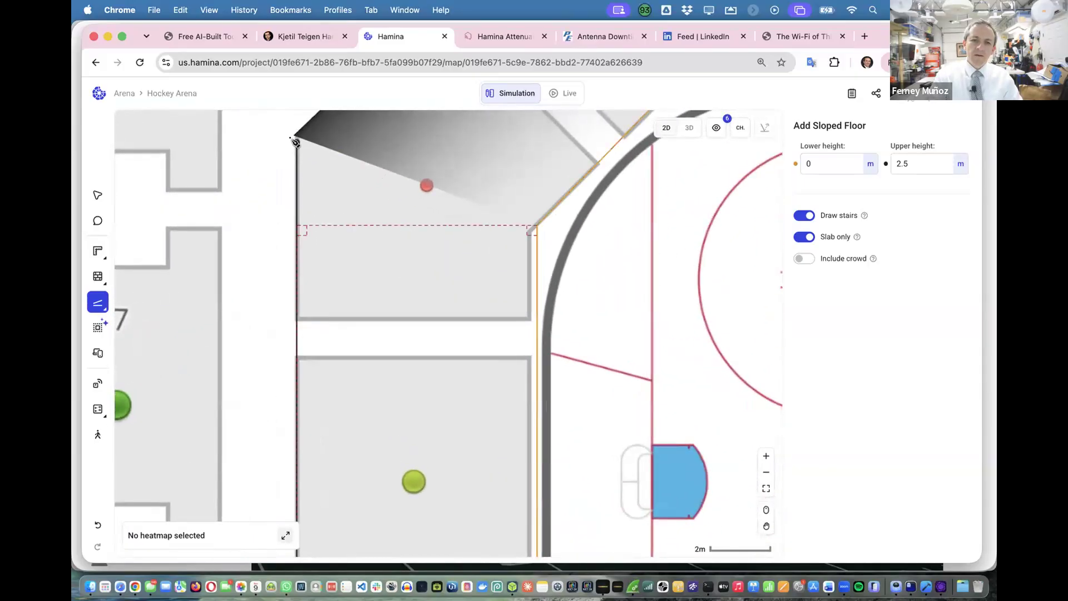
pyautogui.click(293, 136)
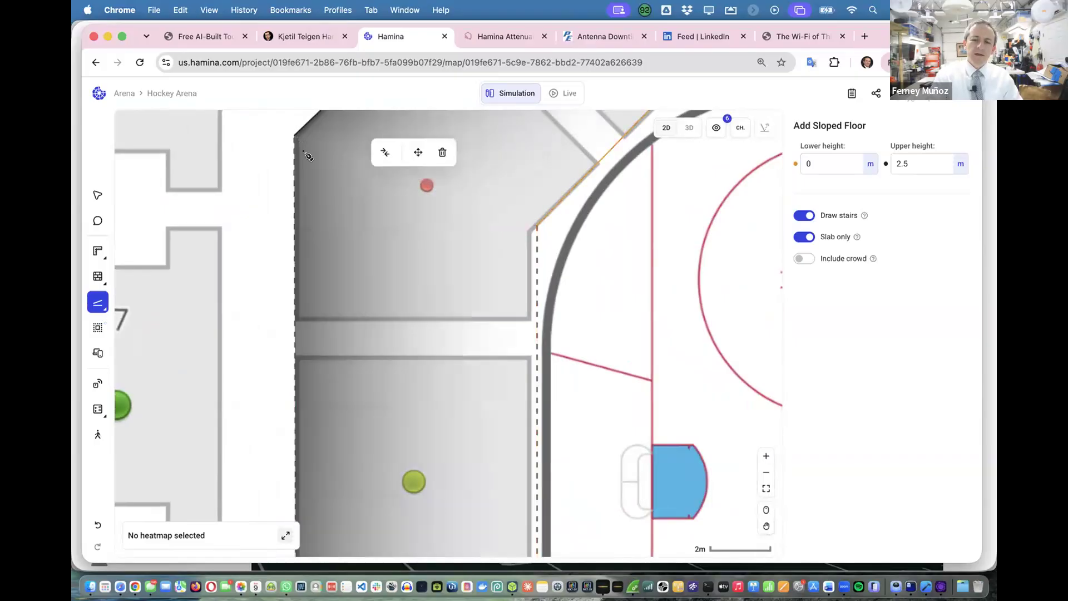
# Add a stepped sloped floor across sections 107 and 106, from a 0 m rink-side edge to a 2.5 m edge along their outer corners.
pyautogui.scroll(-8, 303, 147)
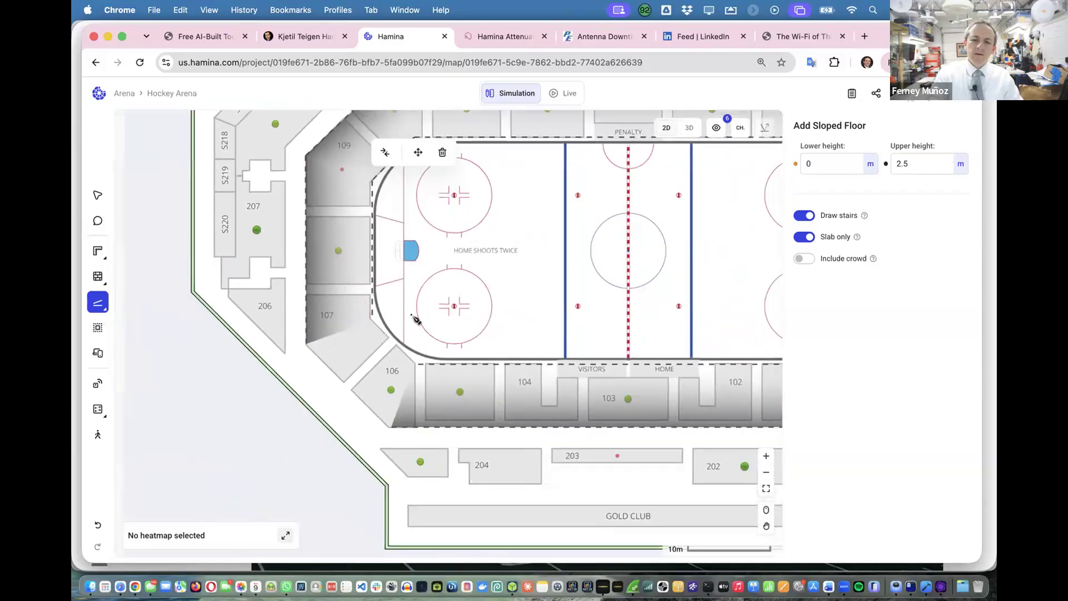
pyautogui.scroll(5, 415, 334)
pyautogui.hscroll(-2, 411, 377)
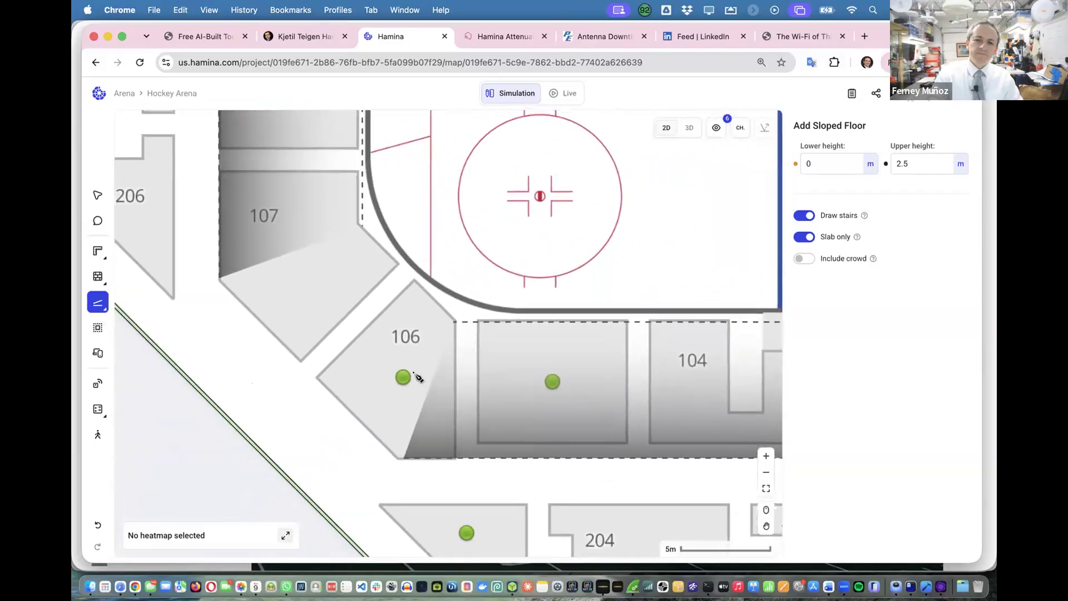
pyautogui.scroll(1, 417, 376)
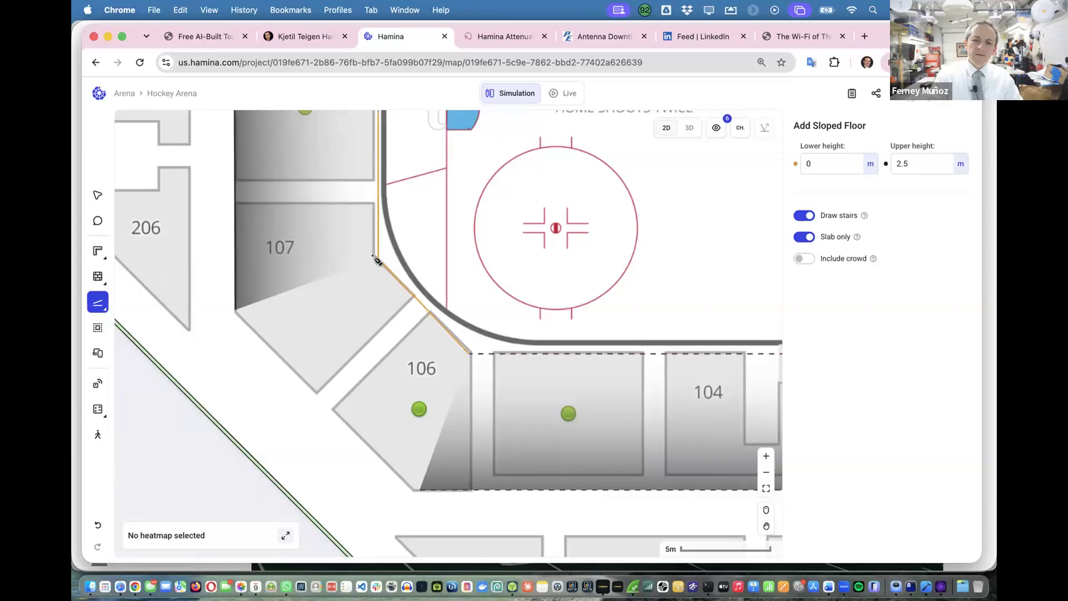
pyautogui.click(234, 310)
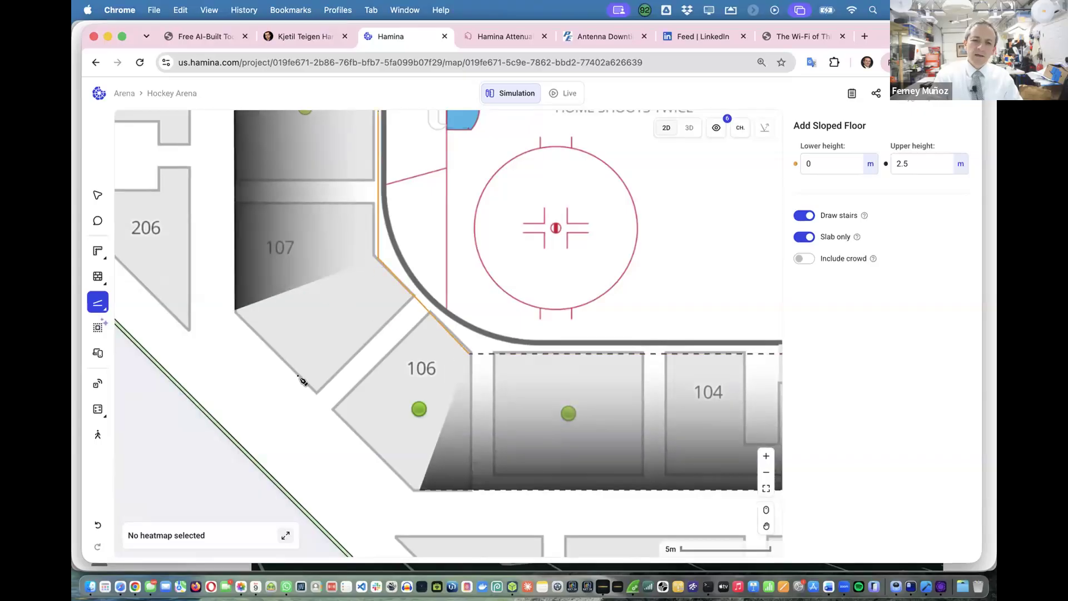
pyautogui.click(416, 490)
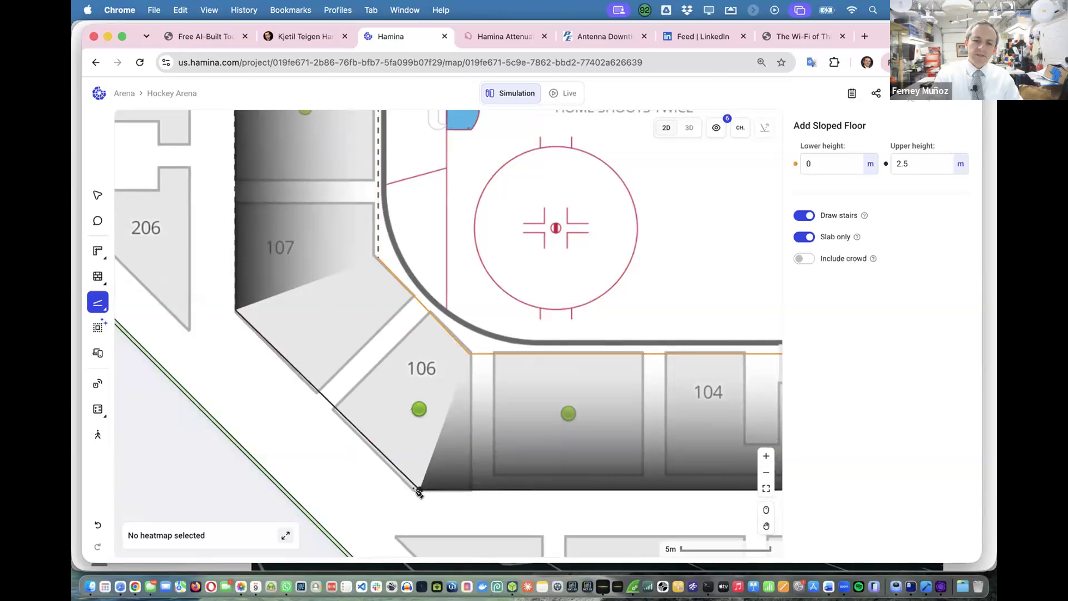
pyautogui.scroll(5, 419, 491)
pyautogui.click(425, 488)
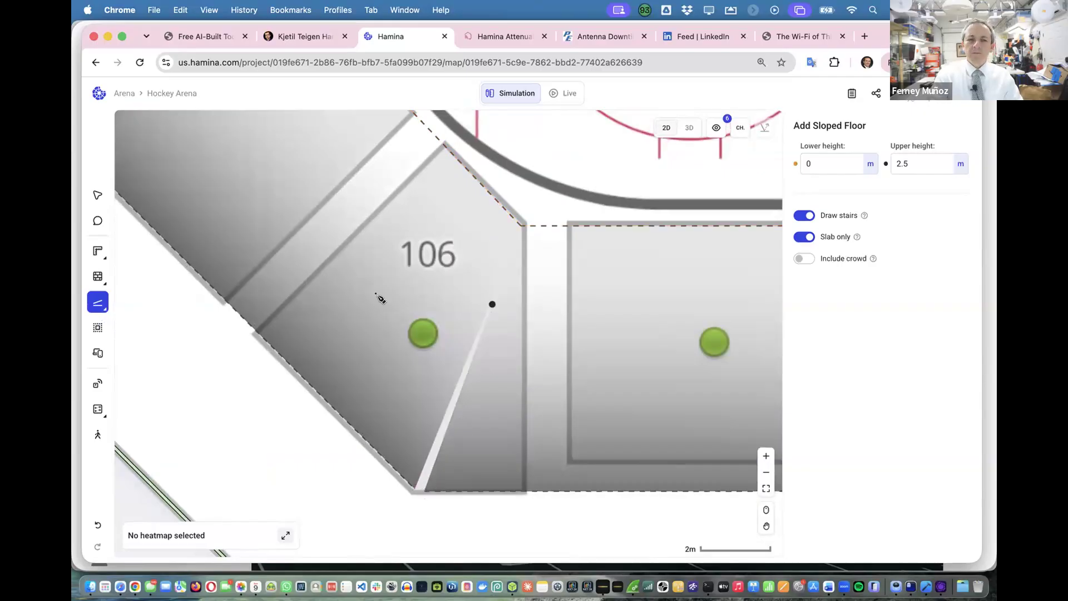
# Extend the upper edge of the sloped floor along sections 102 to 104 to the outer corner of section 106, closing the gap.
pyautogui.click(521, 382)
pyautogui.click(431, 494)
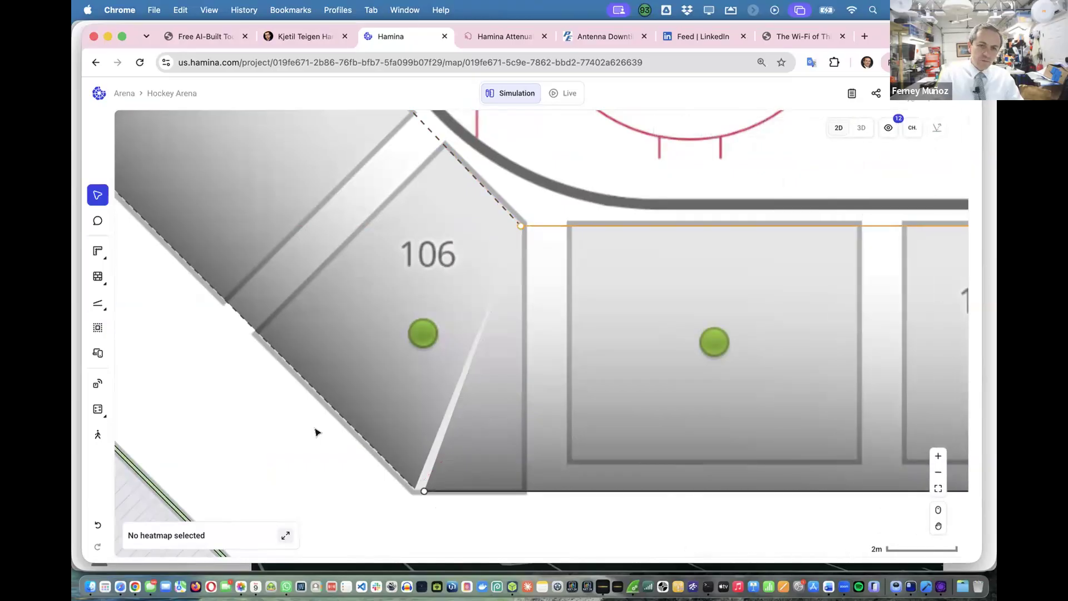
pyautogui.click(426, 491)
pyautogui.click(416, 489)
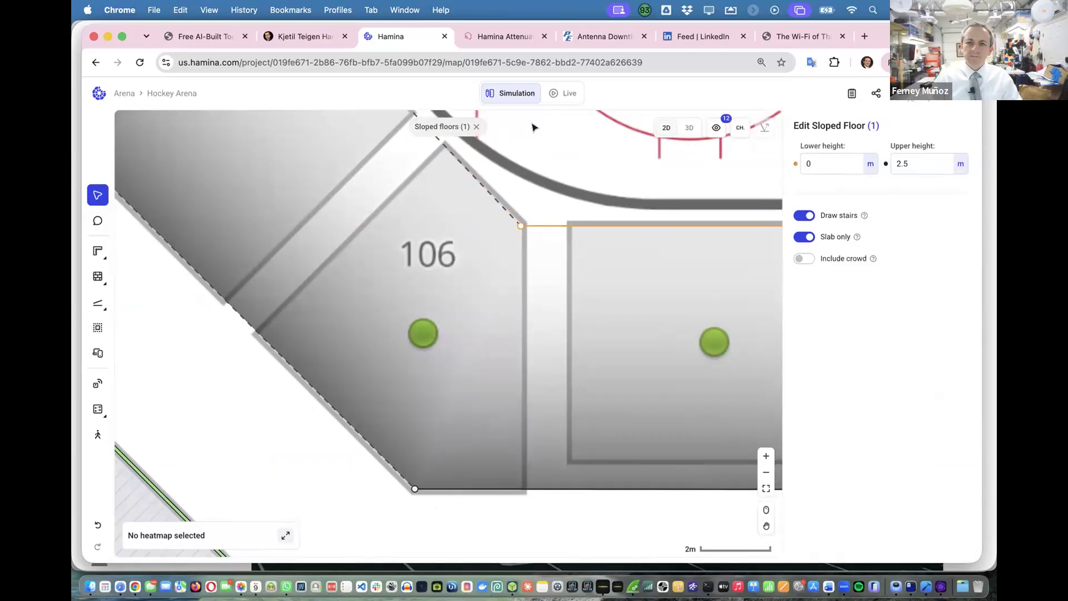
# Examine the connected stepped seating around the whole rink in 3D, including the corner joints and the underside of the slabs.
pyautogui.click(689, 129)
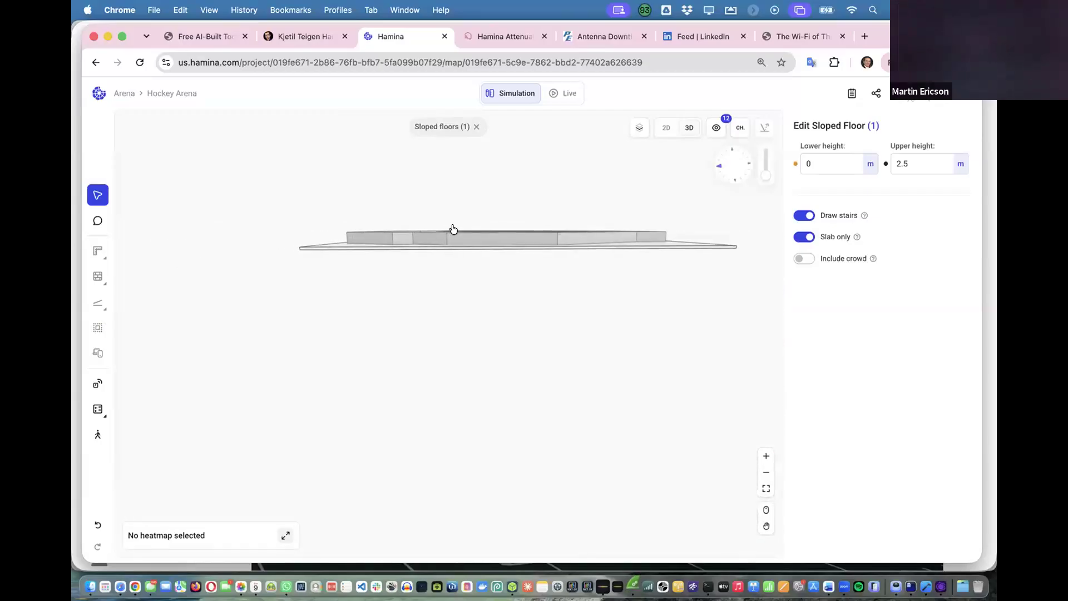
pyautogui.scroll(10, 454, 229)
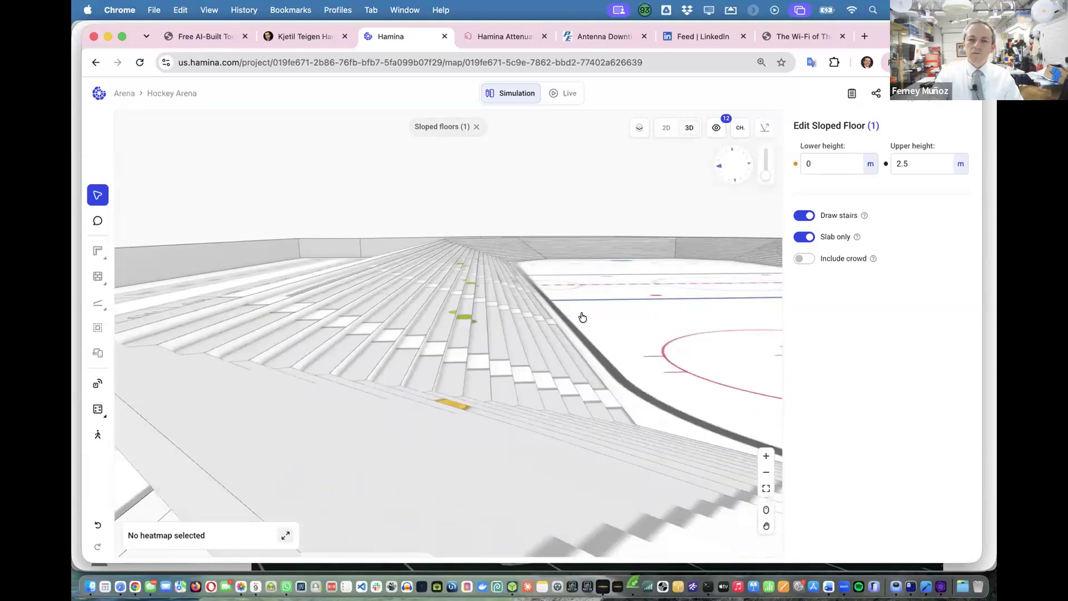
pyautogui.moveTo(453, 318); pyautogui.dragTo(378, 296)
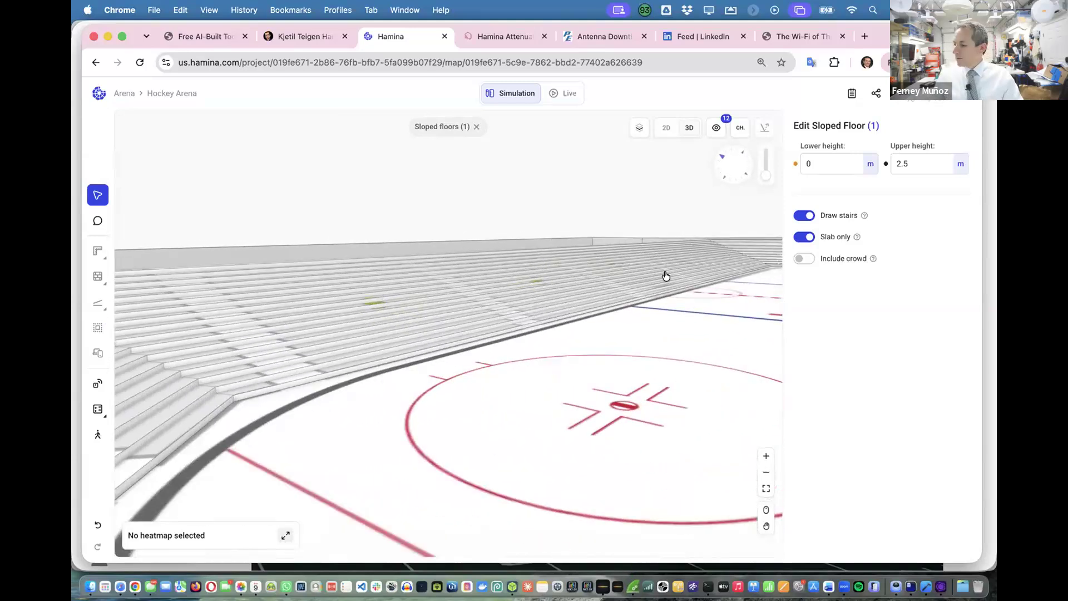
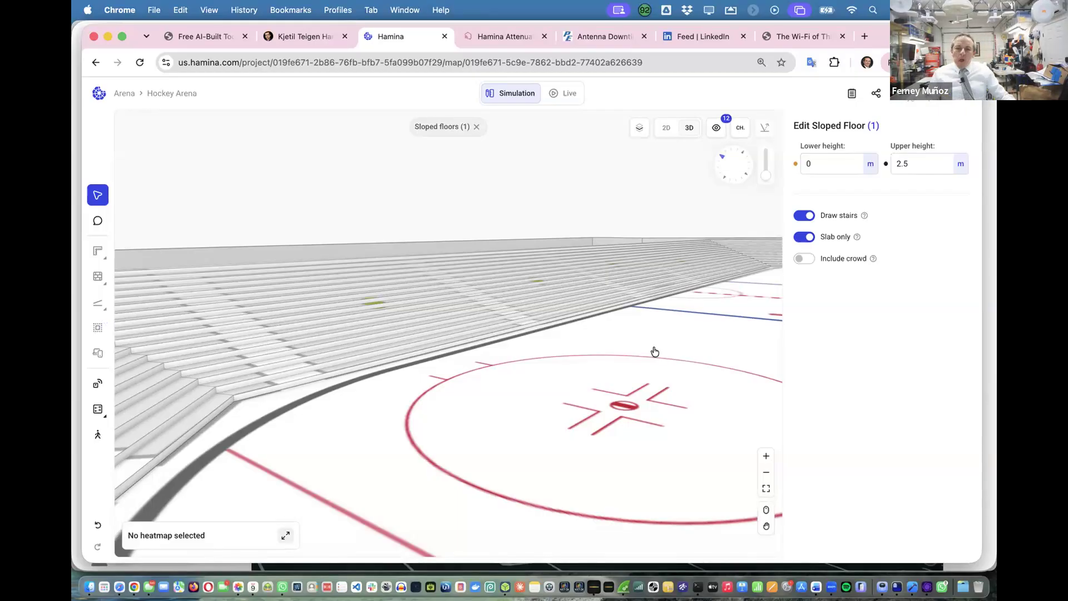
pyautogui.scroll(-5, 654, 351)
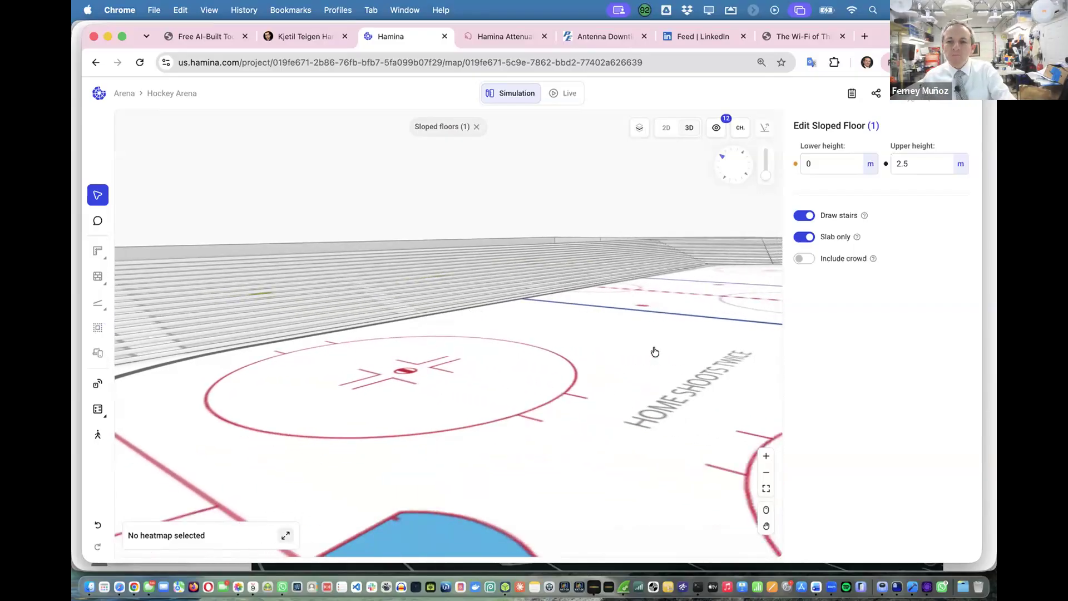
pyautogui.hscroll(10, 655, 351)
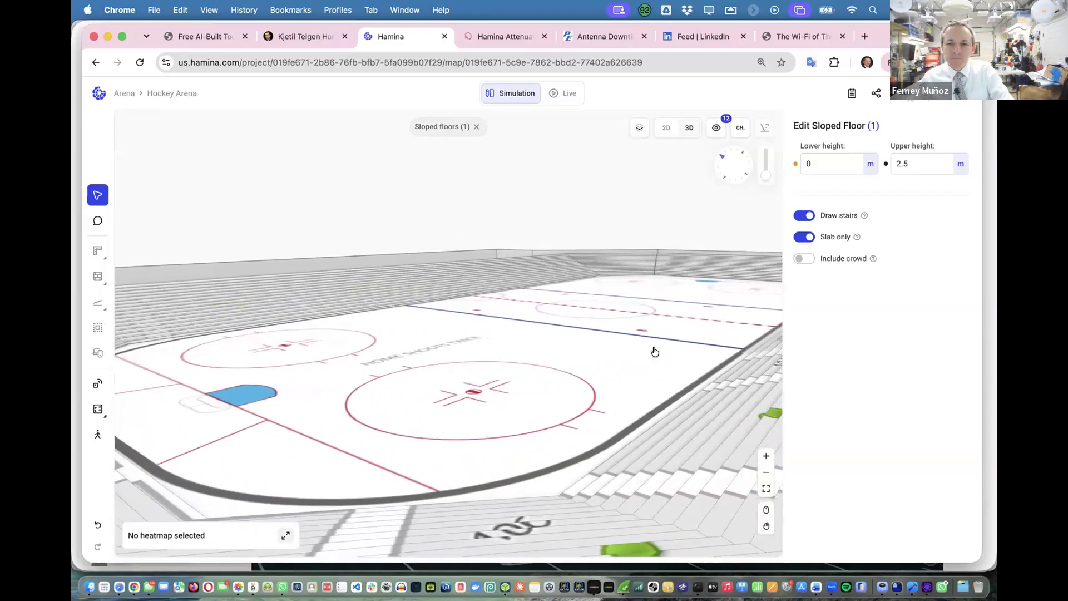
pyautogui.hscroll(10, 655, 351)
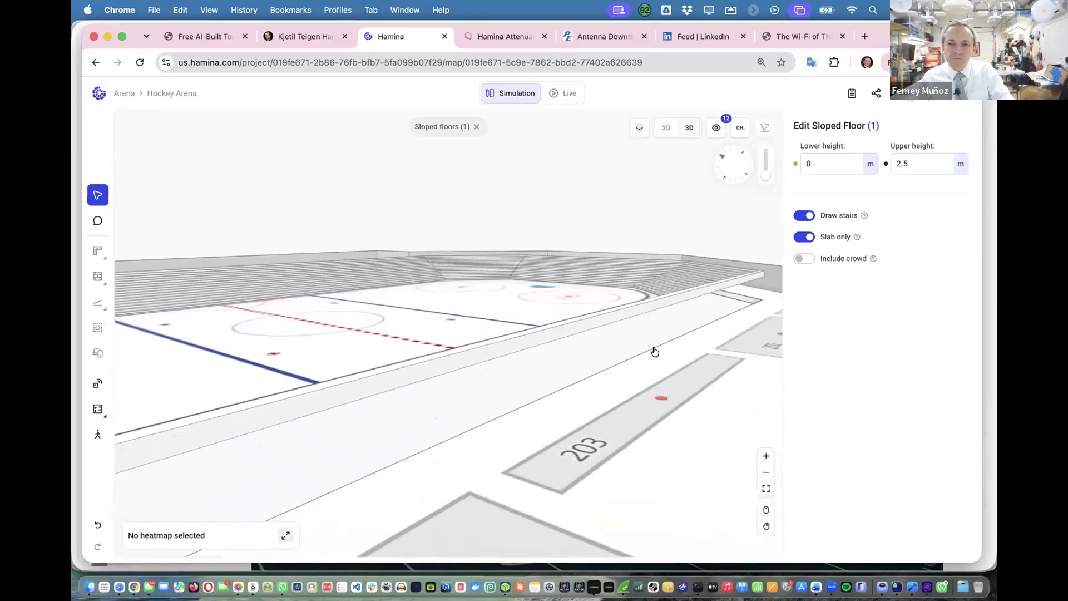
pyautogui.hscroll(10, 655, 351)
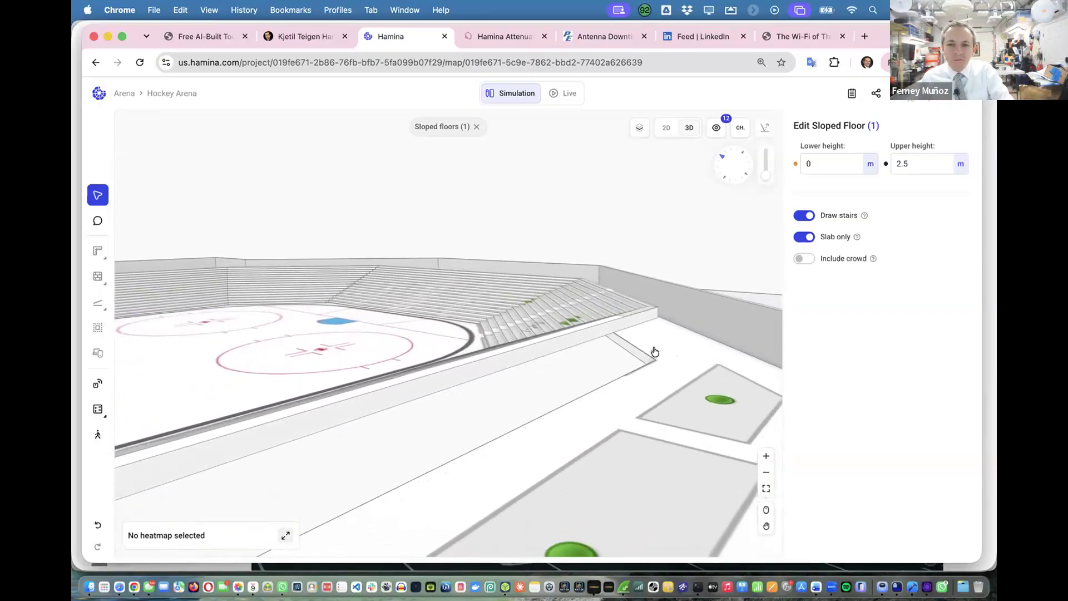
pyautogui.hscroll(5, 654, 351)
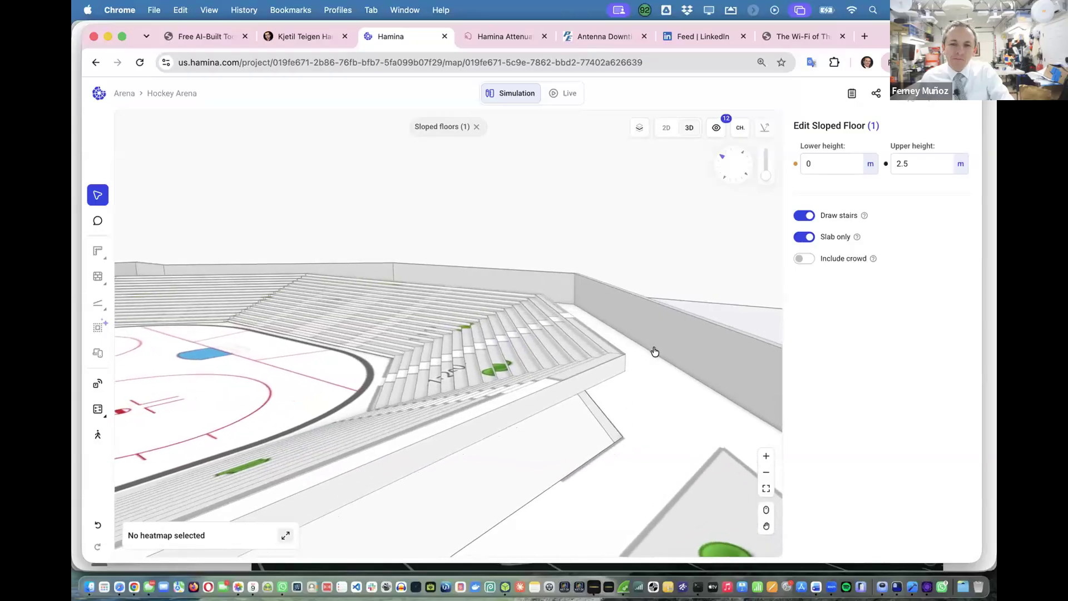
# Inspect the stepped stands from rink level in 3D, along the penalty-box side and behind the goals, and return to the 2D floor plan.
pyautogui.hscroll(-10, 655, 351)
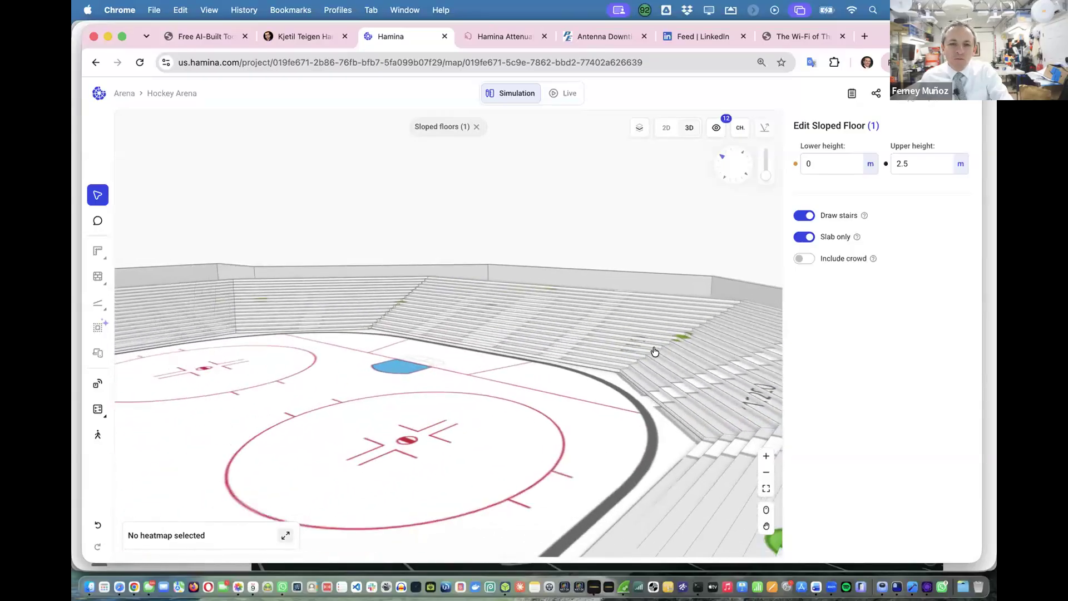
pyautogui.hscroll(-5, 655, 351)
pyautogui.hscroll(-5, 654, 351)
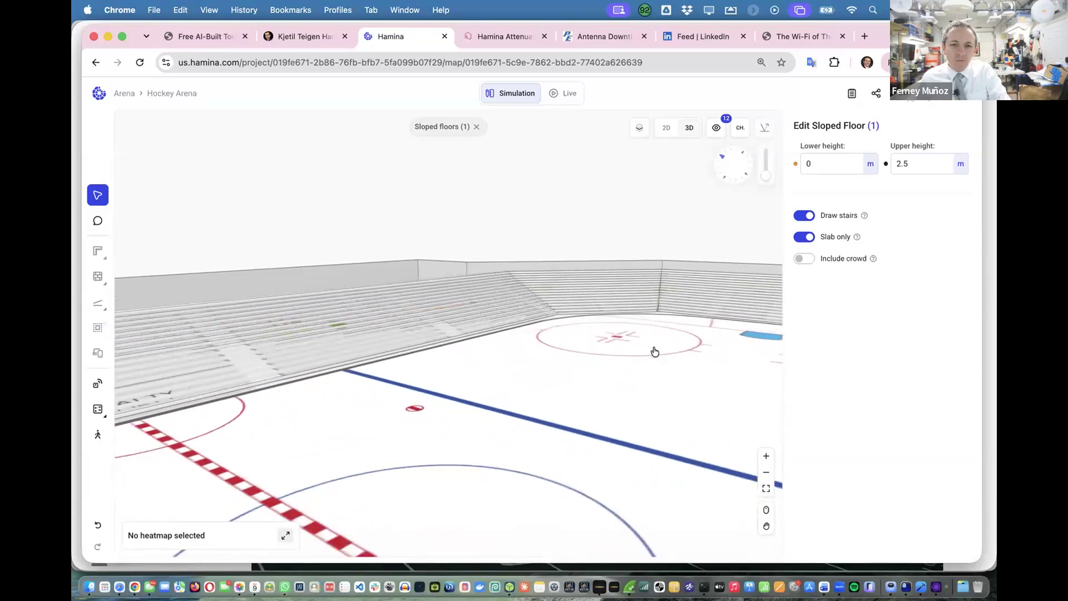
pyautogui.hscroll(-5, 655, 351)
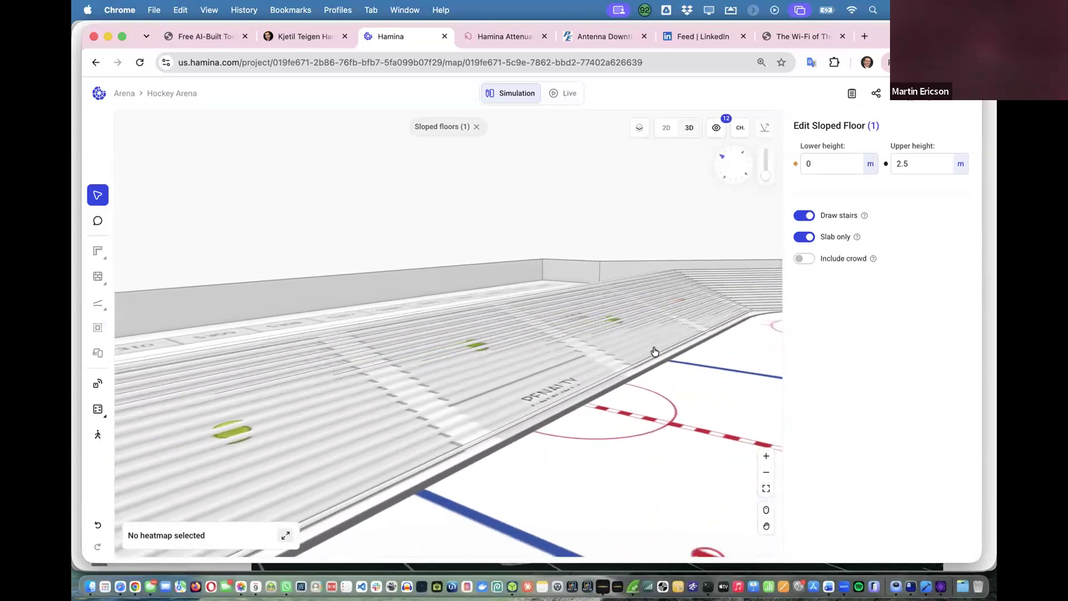
pyautogui.hscroll(-10, 655, 351)
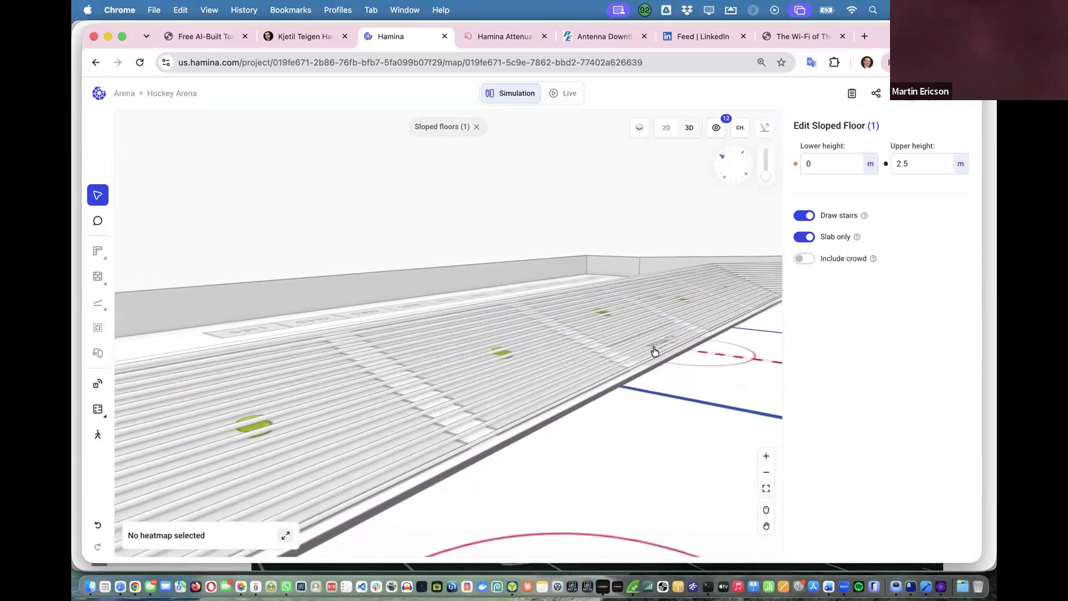
pyautogui.hscroll(-4, 655, 351)
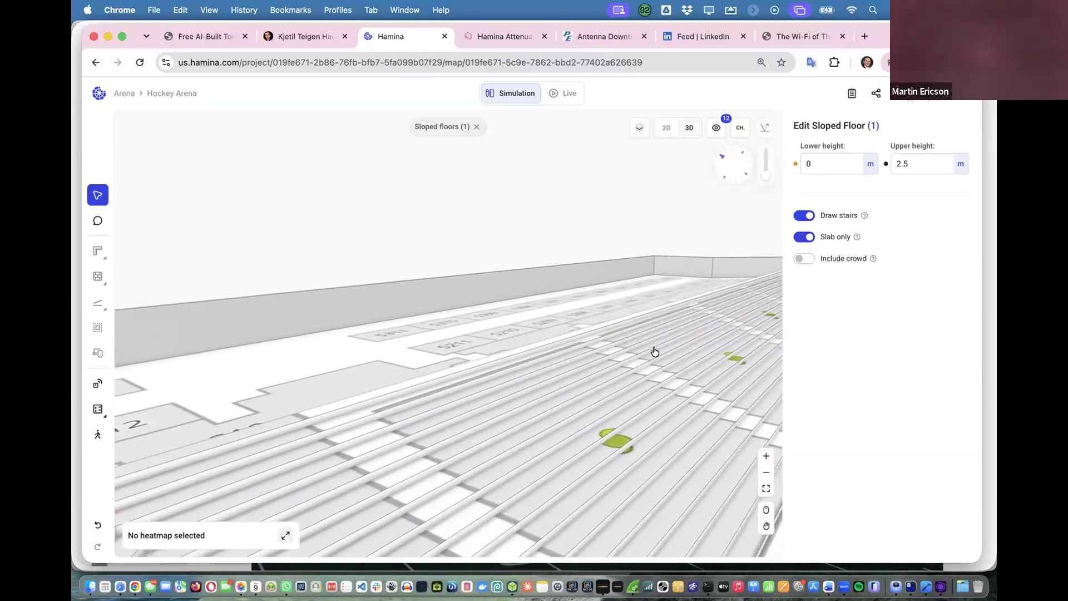
pyautogui.hscroll(5, 655, 351)
pyautogui.hscroll(8, 655, 351)
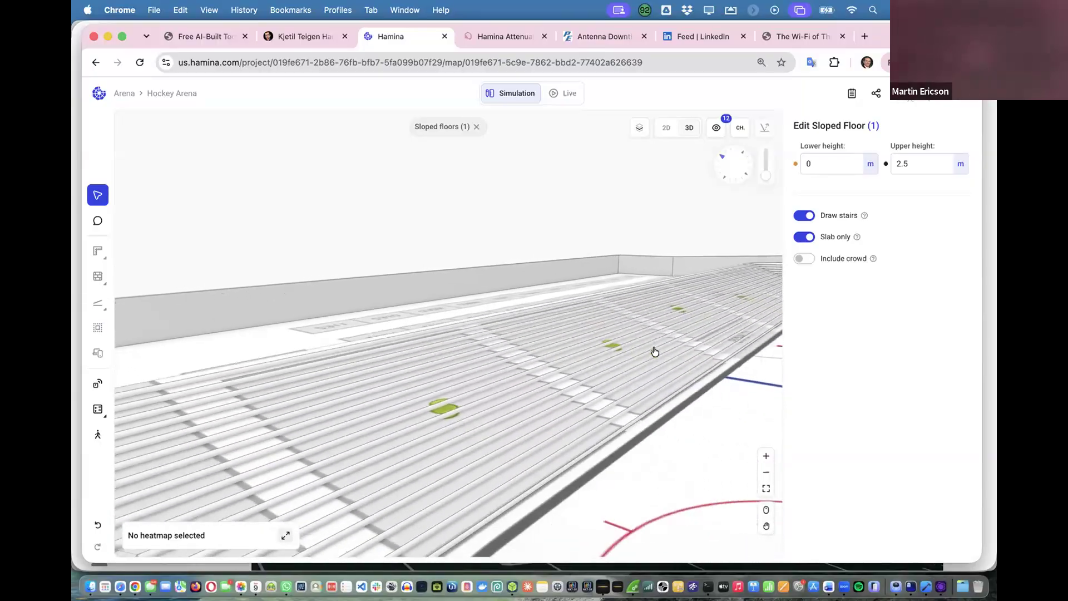
pyautogui.hscroll(8, 655, 351)
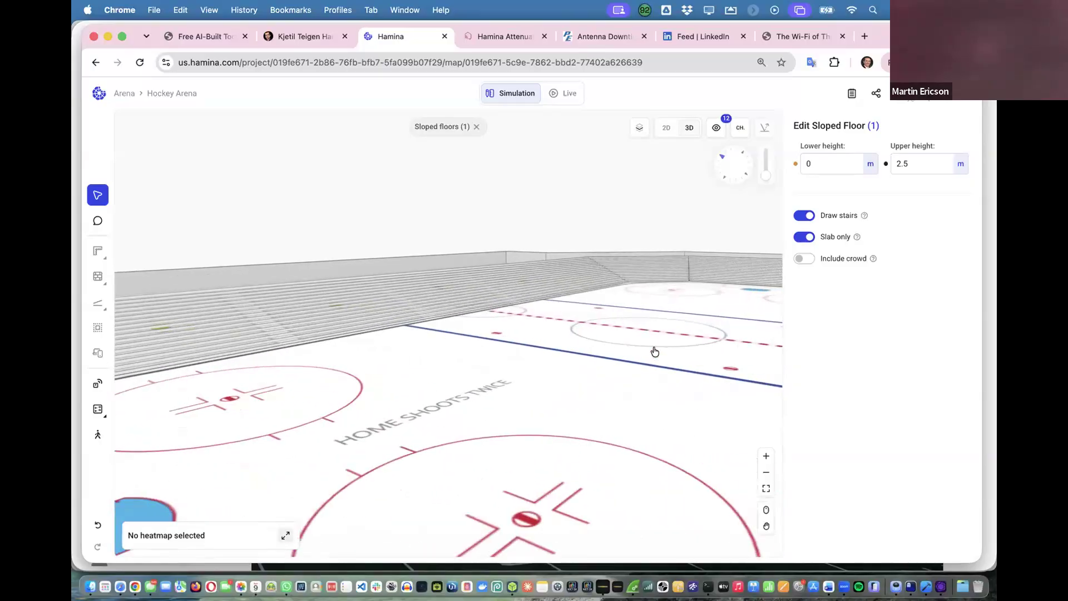
pyautogui.scroll(-5, 655, 351)
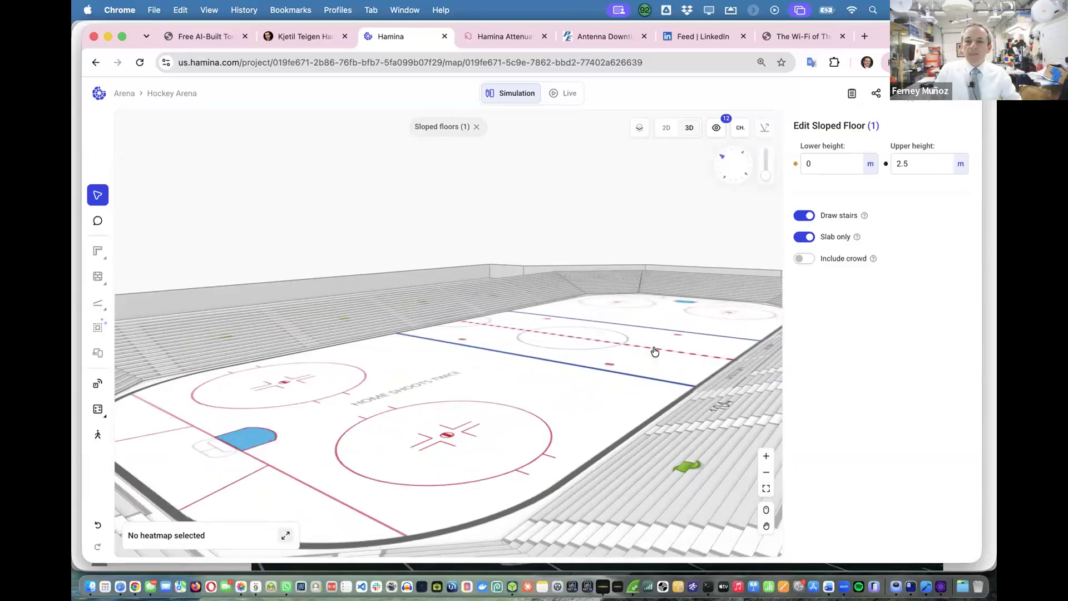
pyautogui.click(665, 129)
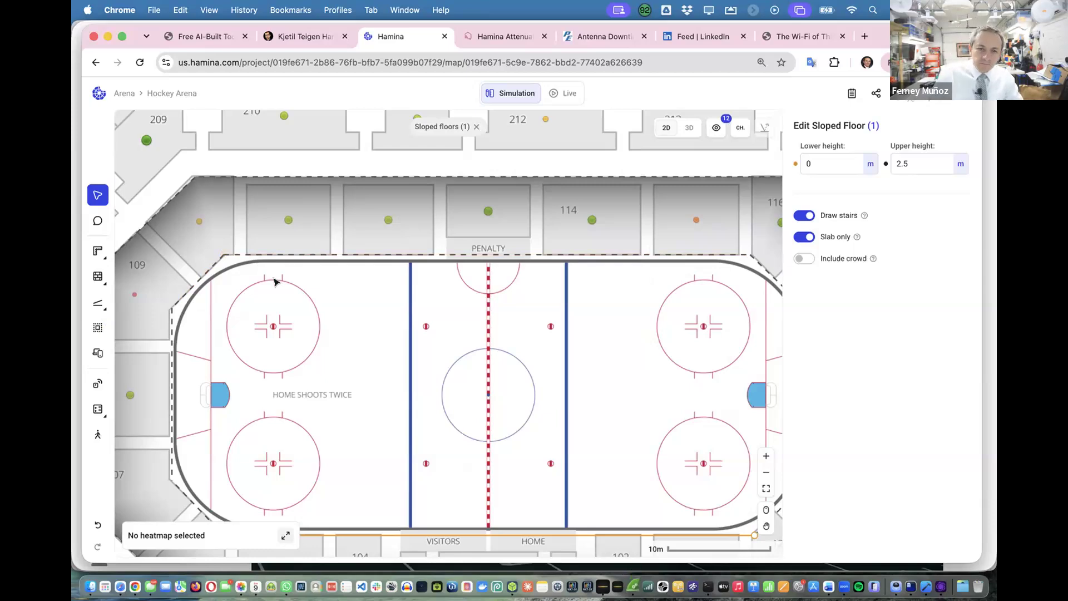
# Duplicate the Brick wall type in the wall editor and name the copy "Low wall".
pyautogui.hscroll(5, 274, 282)
pyautogui.scroll(-2, 274, 282)
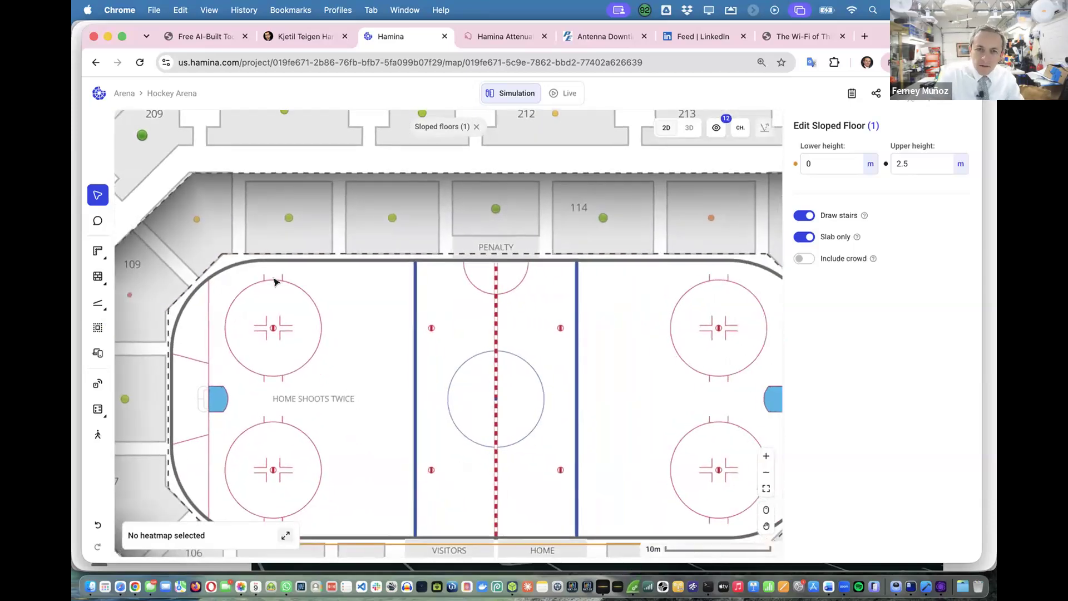
pyautogui.hscroll(-3, 275, 282)
pyautogui.scroll(-1, 274, 282)
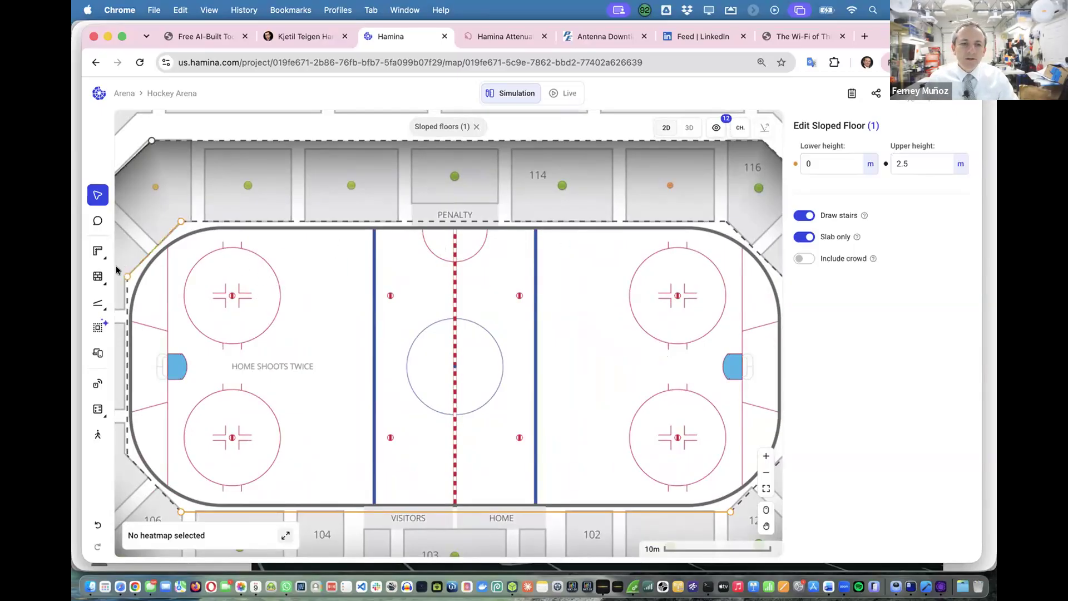
pyautogui.moveTo(100, 276)
pyautogui.click(141, 276)
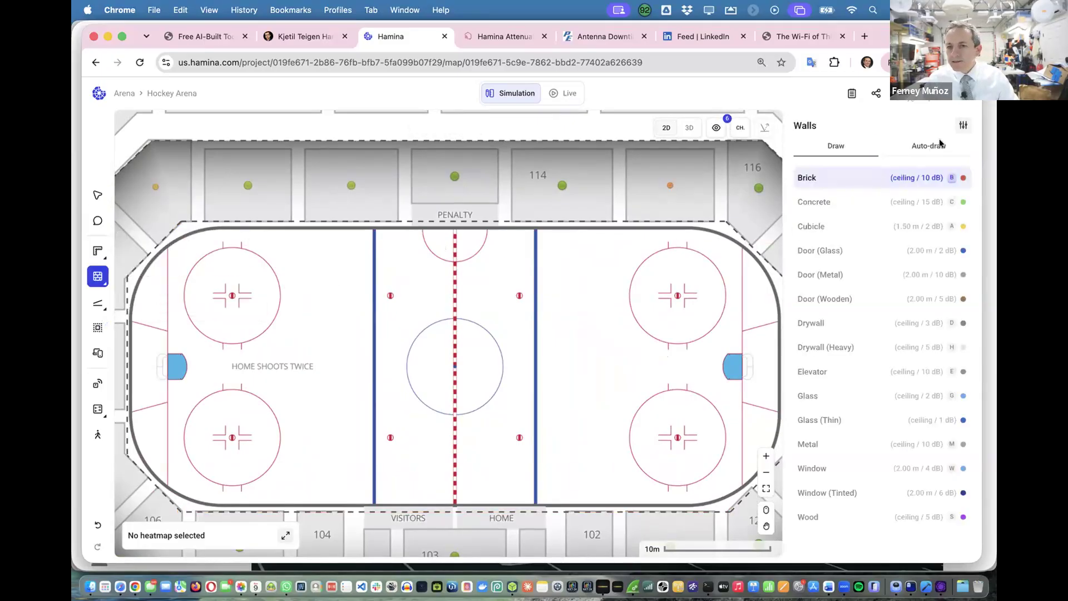
pyautogui.click(964, 126)
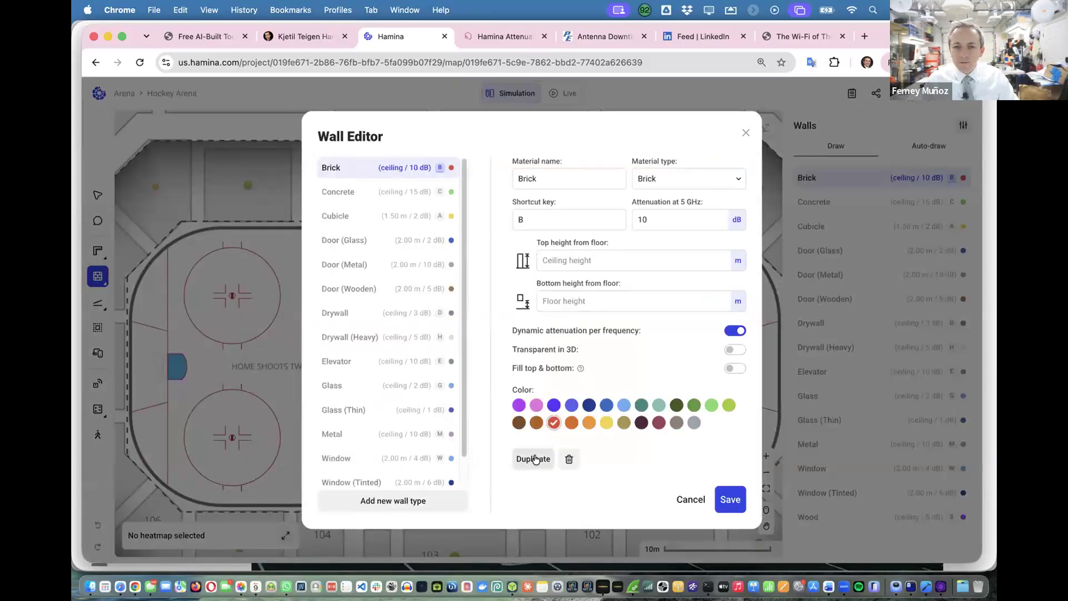
pyautogui.click(533, 459)
pyautogui.click(591, 182)
pyautogui.moveTo(588, 178); pyautogui.dragTo(506, 178)
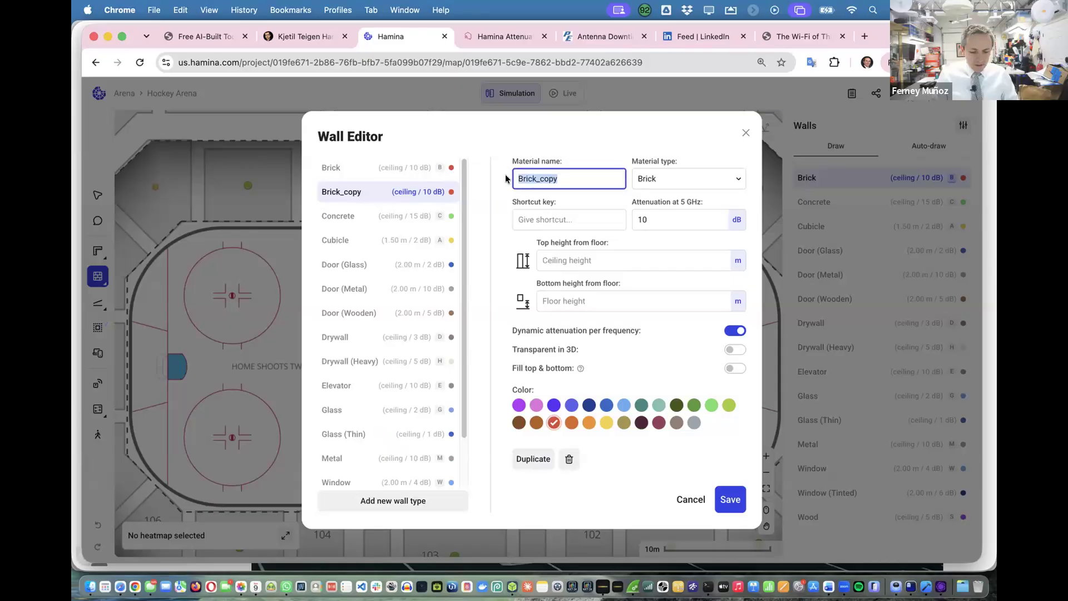
pyautogui.write('W')
pyautogui.press('BackSpace')
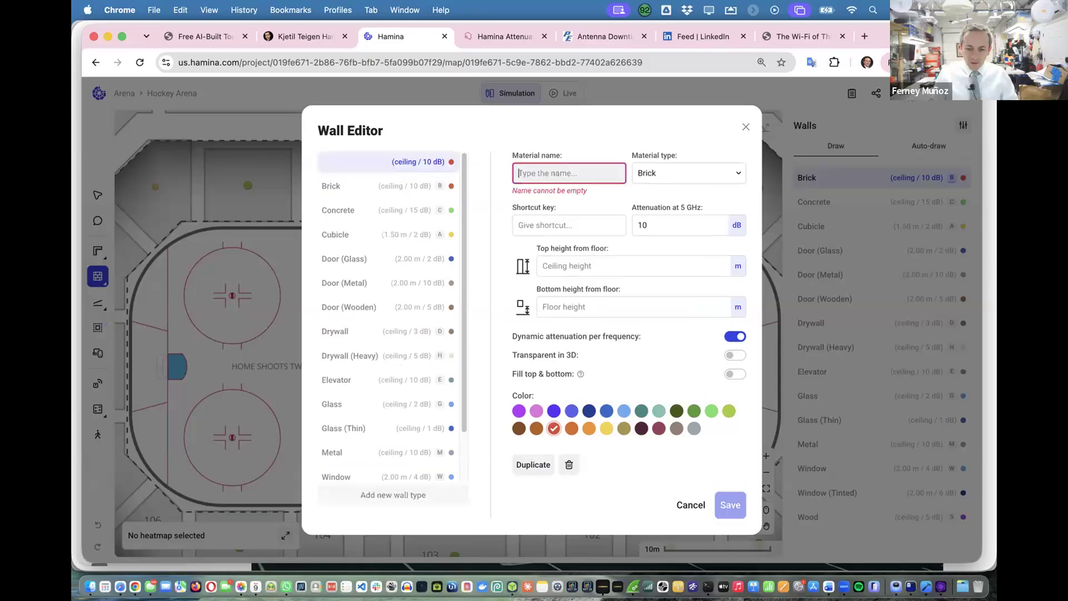
pyautogui.write('Low')
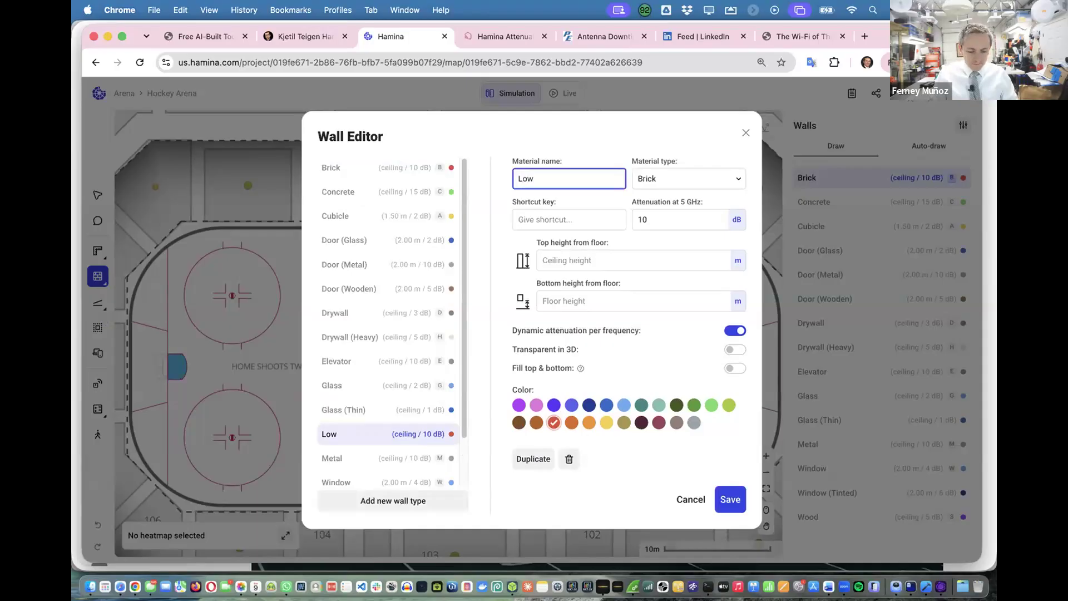
pyautogui.write(' wall')
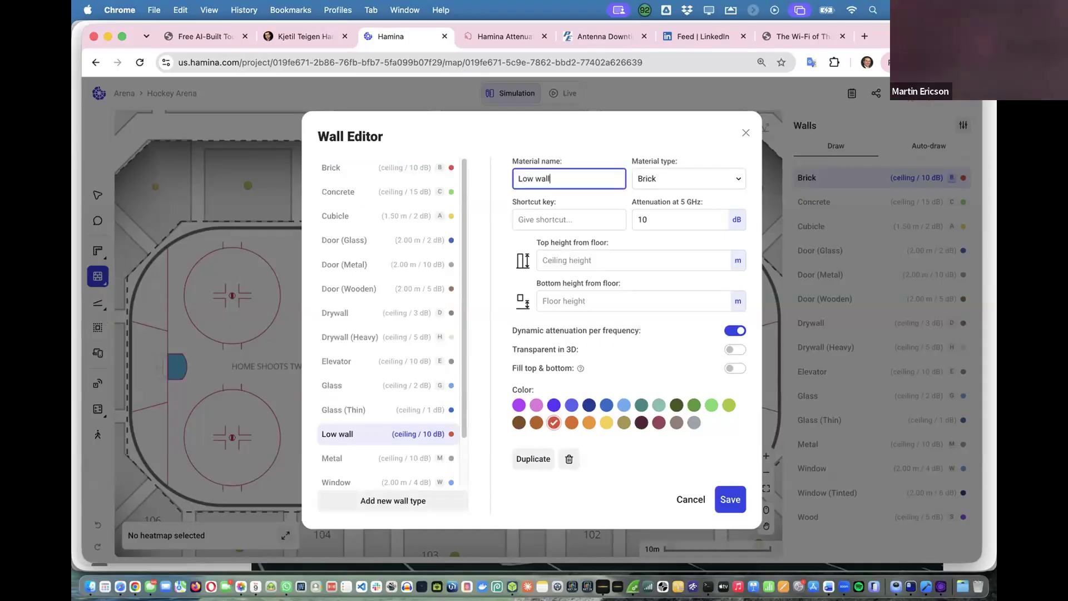
# Set the Low wall type to Wood, 2 dB attenuation, 1 m top height and orange color, and save it.
pyautogui.click(642, 188)
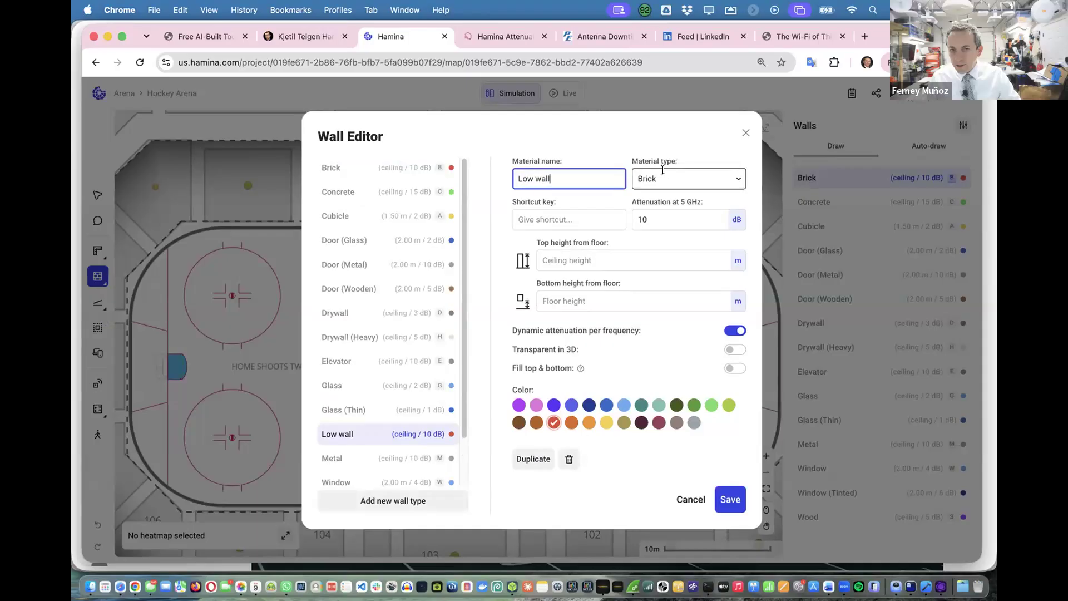
pyautogui.scroll(-3, 683, 295)
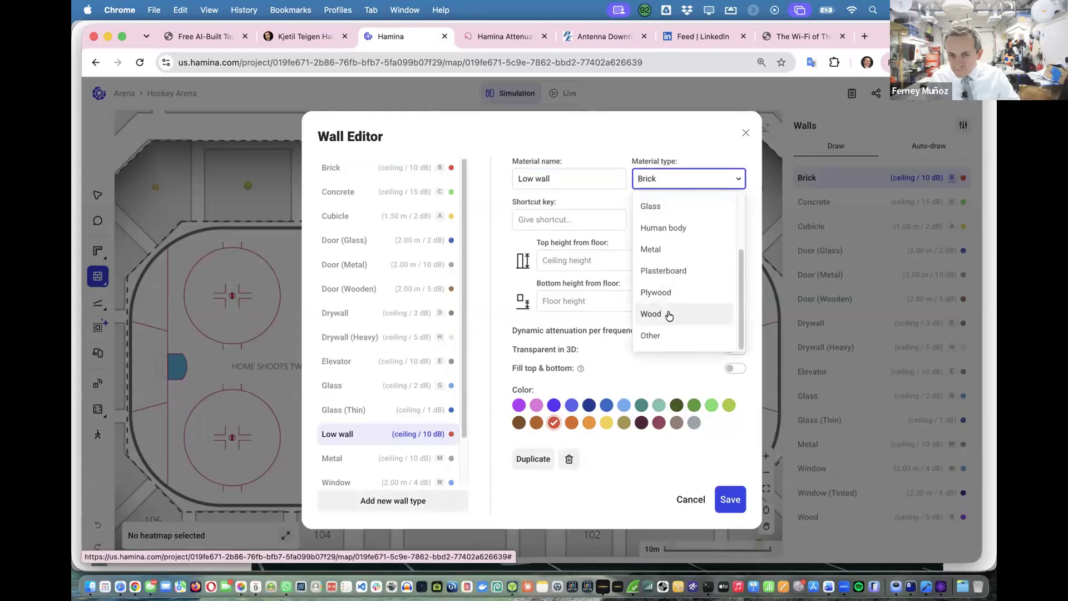
pyautogui.click(669, 313)
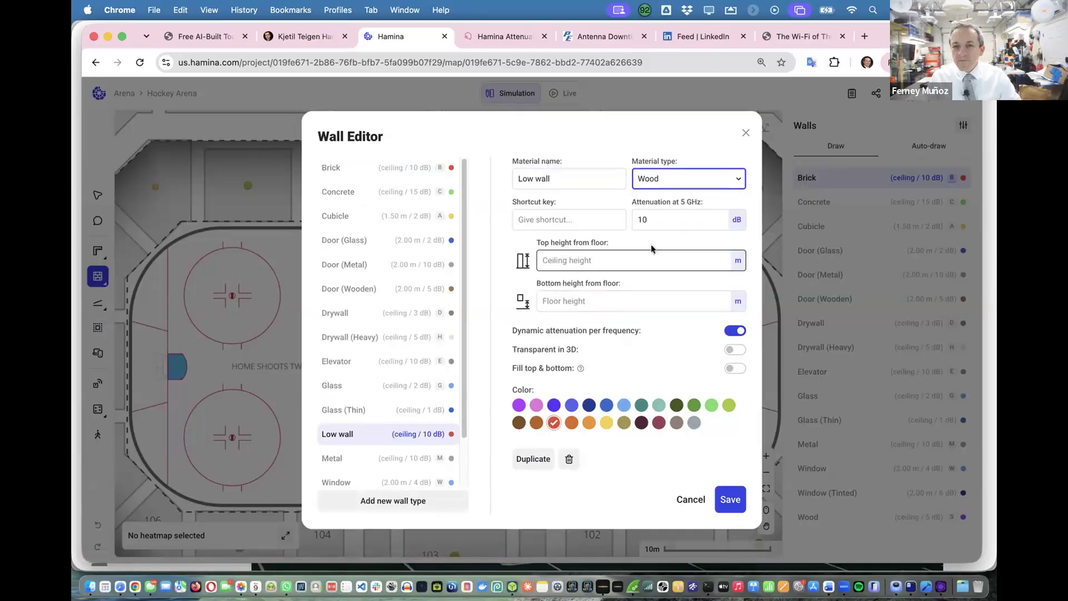
pyautogui.click(645, 221)
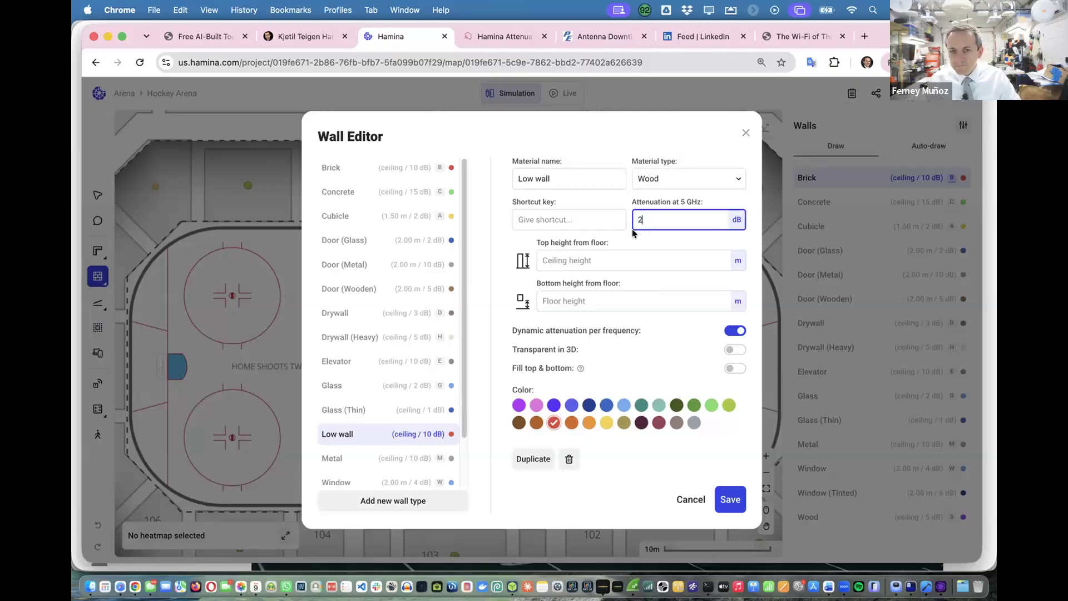
pyautogui.click(612, 258)
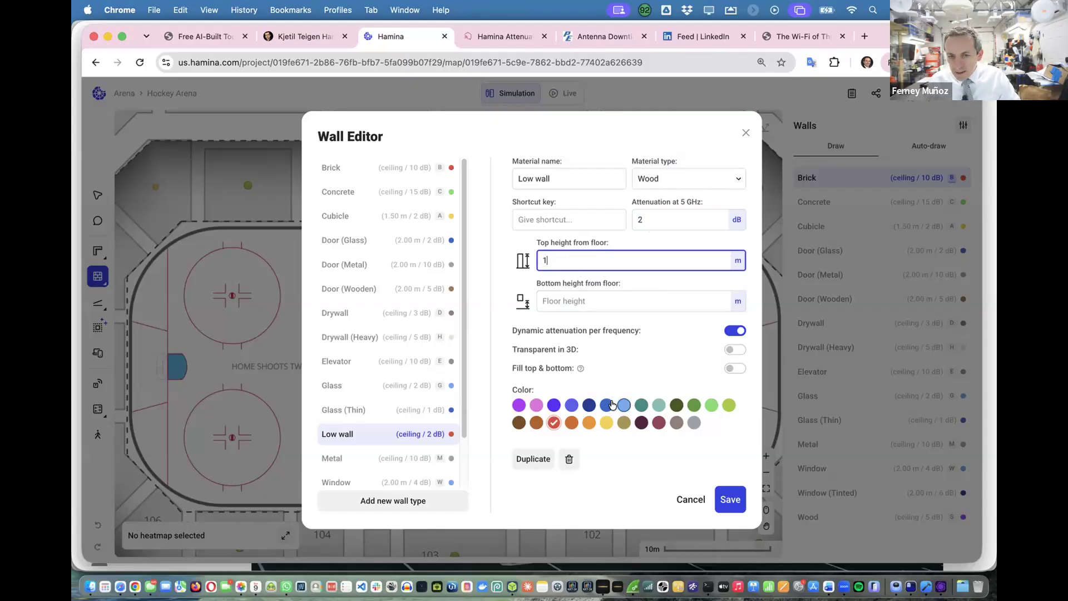
pyautogui.click(571, 424)
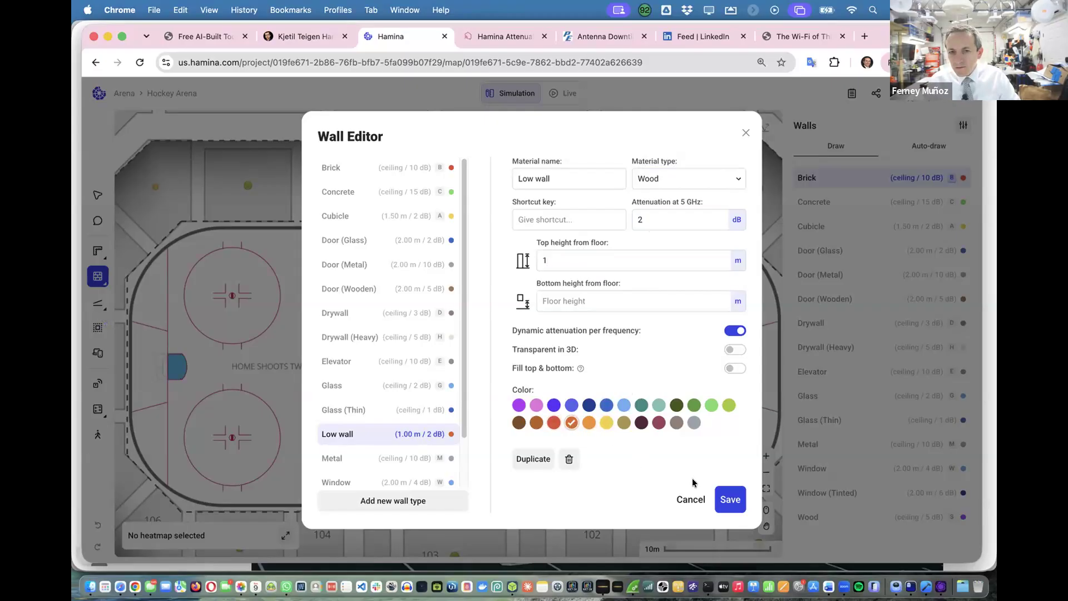
pyautogui.click(728, 498)
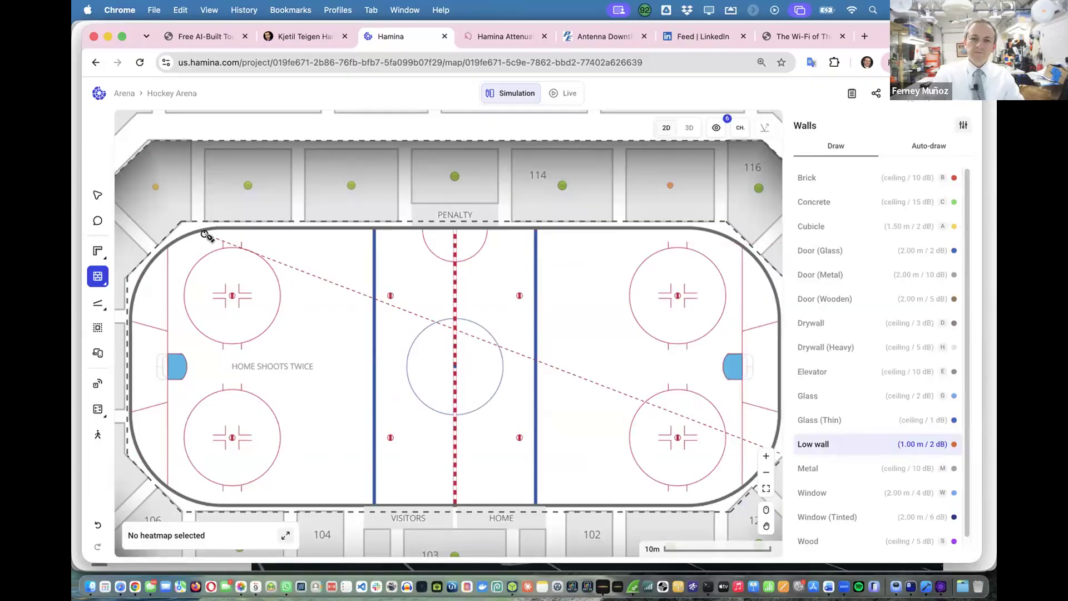
# Draw a Low wall along the rink's upper straight board, from the upper-left curve to the start of the upper-right curve.
pyautogui.hscroll(-1, 204, 232)
pyautogui.scroll(-1, 204, 233)
pyautogui.scroll(-2, 205, 233)
pyautogui.hscroll(1, 205, 232)
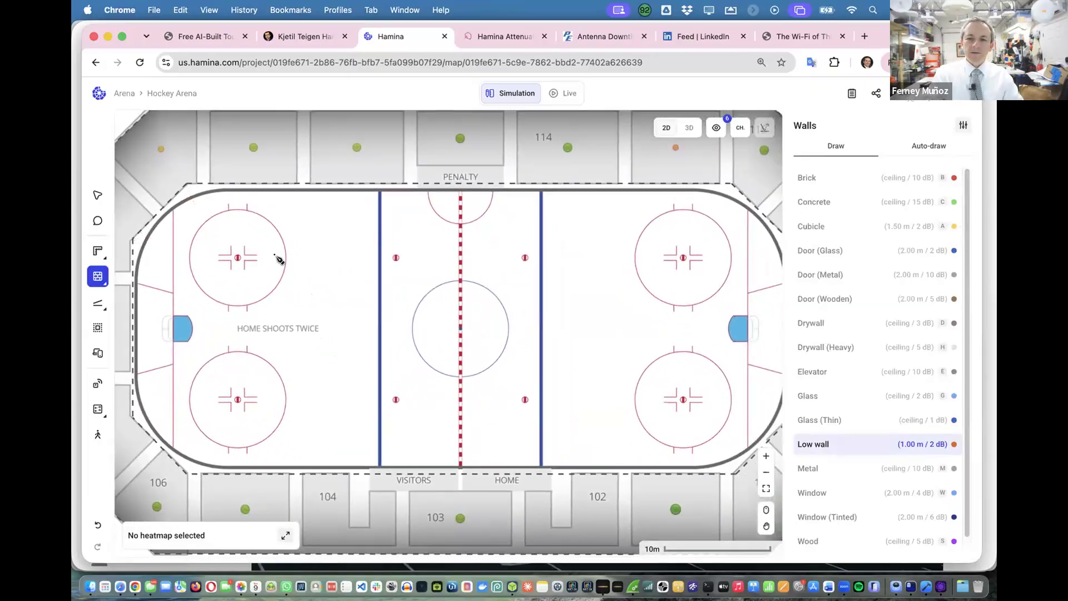
pyautogui.hscroll(1, 274, 255)
pyautogui.scroll(-1, 274, 255)
pyautogui.hscroll(-1, 275, 255)
pyautogui.scroll(-1, 274, 255)
pyautogui.scroll(-1, 267, 254)
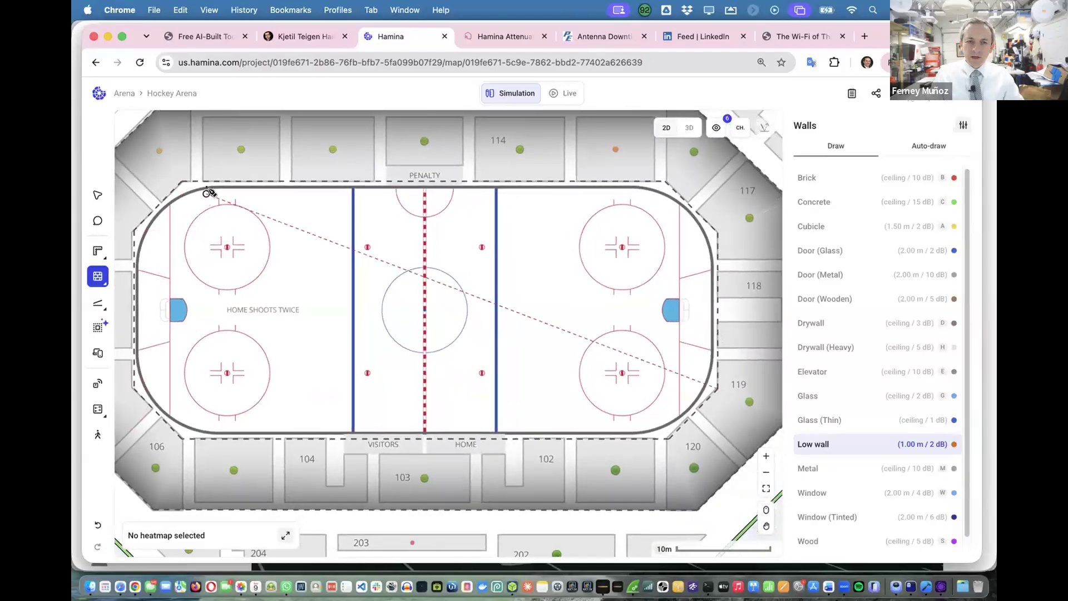
pyautogui.scroll(5, 210, 191)
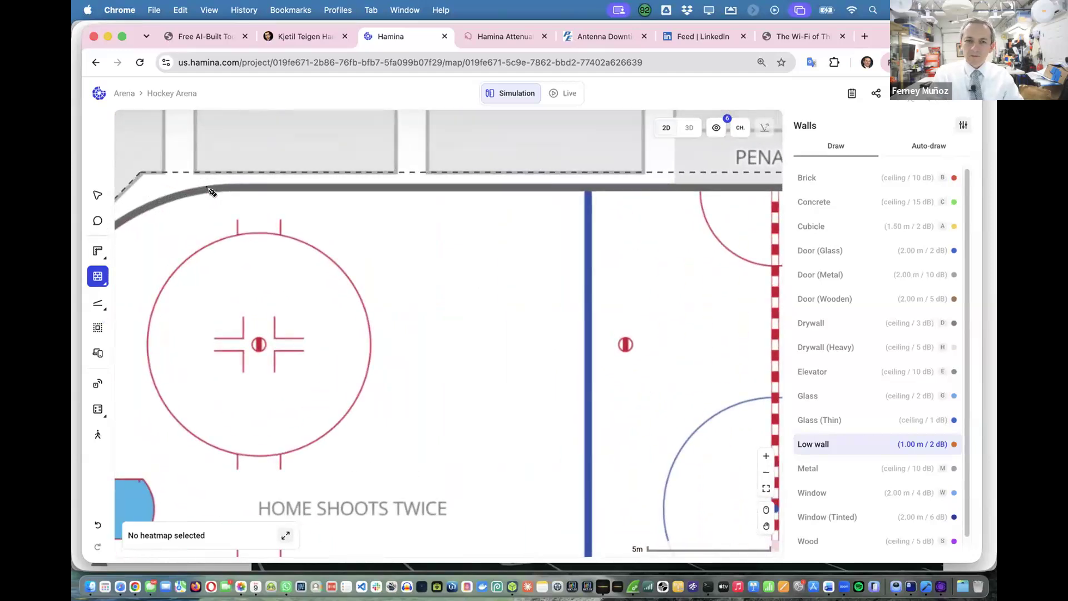
pyautogui.click(208, 187)
pyautogui.scroll(-4, 284, 210)
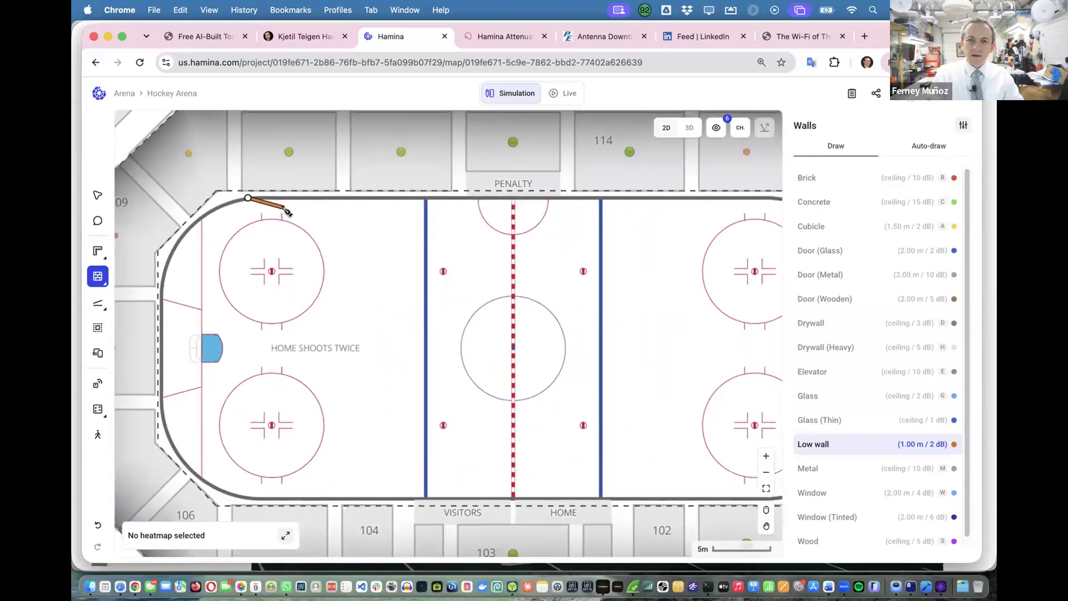
pyautogui.hscroll(1, 286, 211)
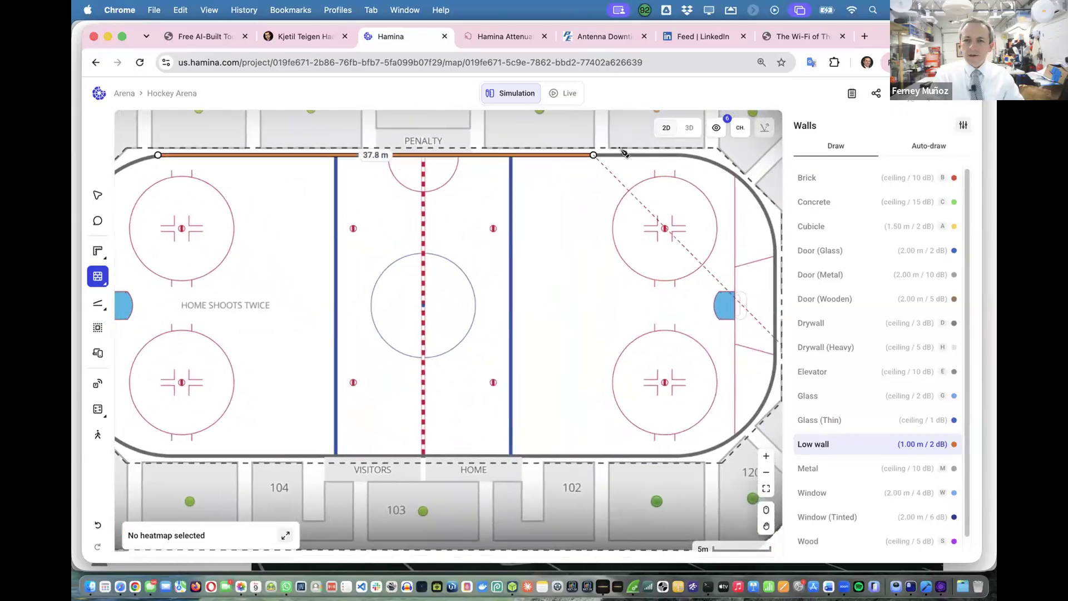
pyautogui.click(686, 158)
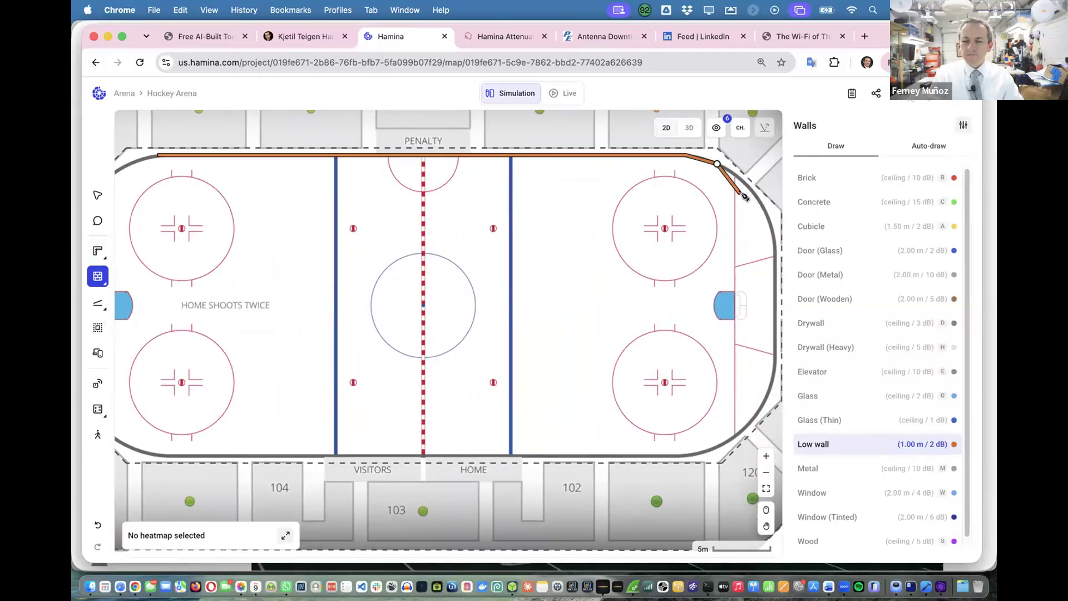
# Continue the Low wall in short segments around the rink's upper-right curve and end the wall run there.
pyautogui.scroll(5, 744, 195)
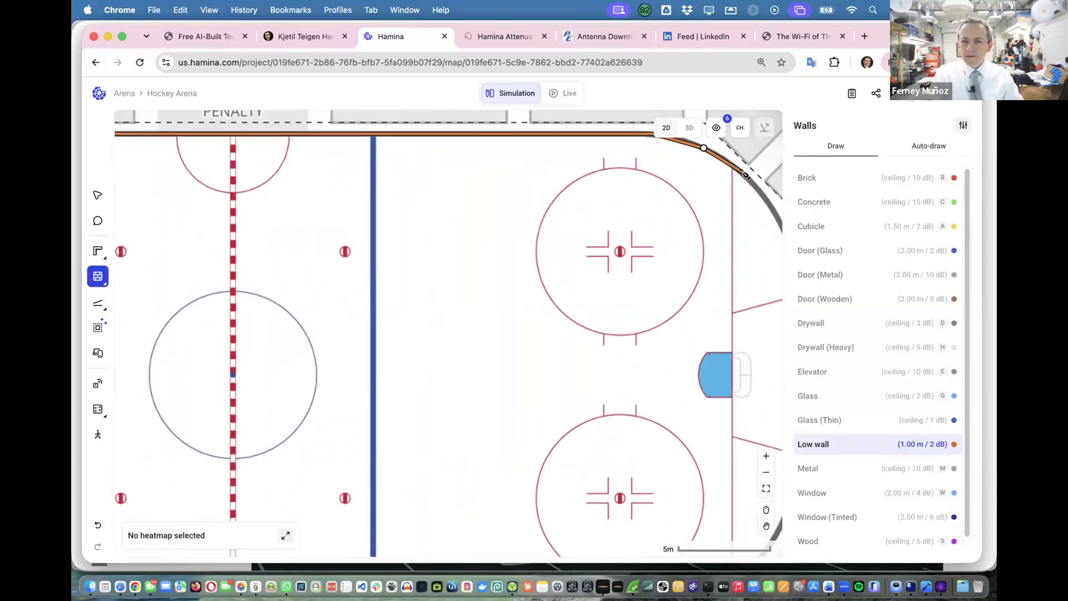
pyautogui.click(743, 172)
pyautogui.hscroll(2, 743, 172)
pyautogui.scroll(-1, 743, 172)
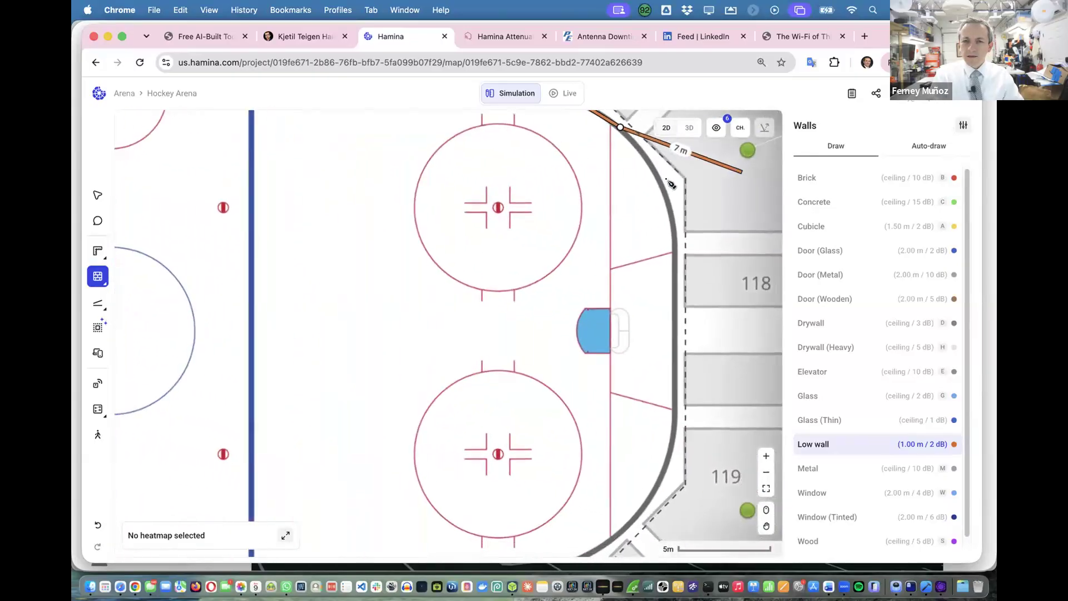
pyautogui.click(659, 175)
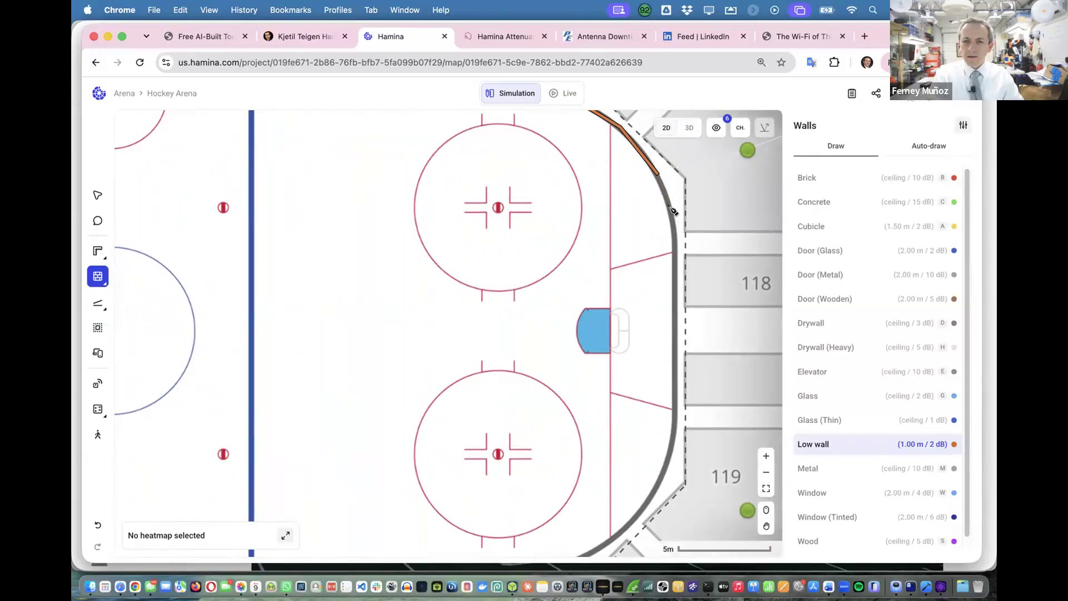
pyautogui.scroll(3, 672, 208)
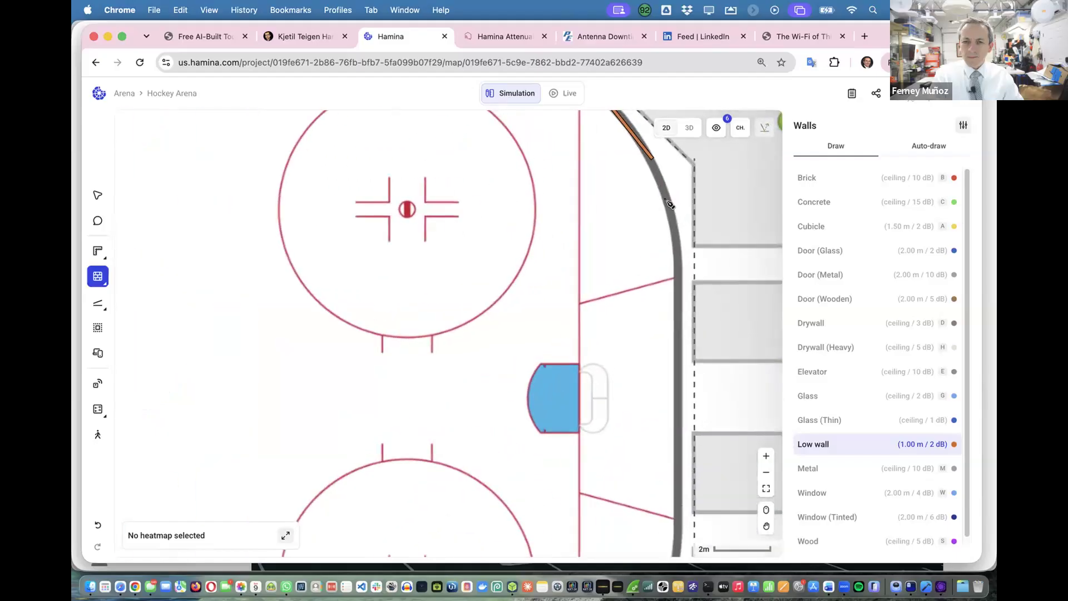
pyautogui.click(667, 200)
pyautogui.click(653, 158)
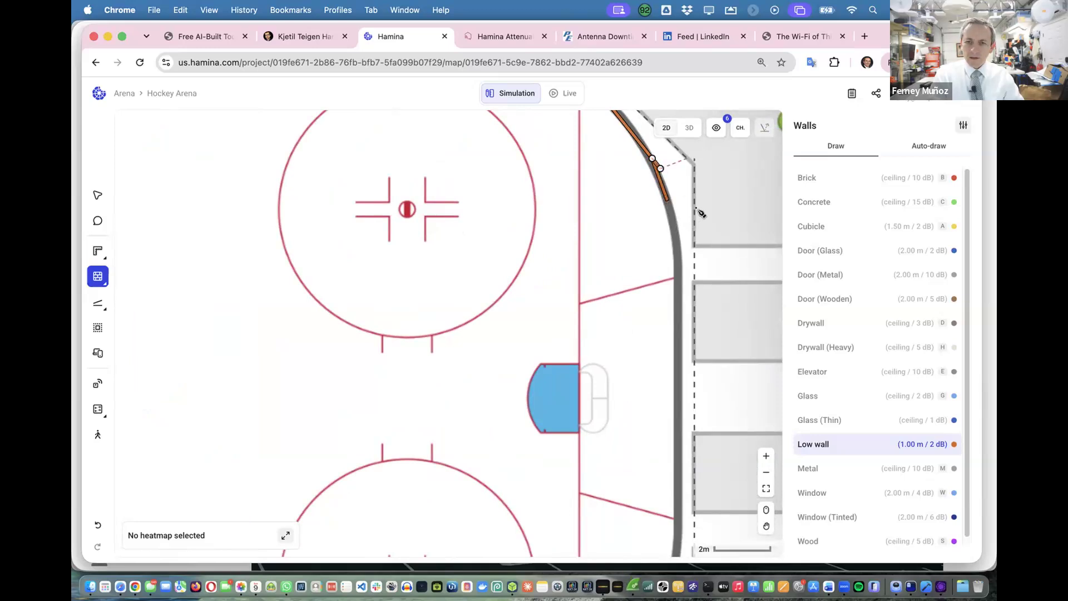
pyautogui.press('Escape')
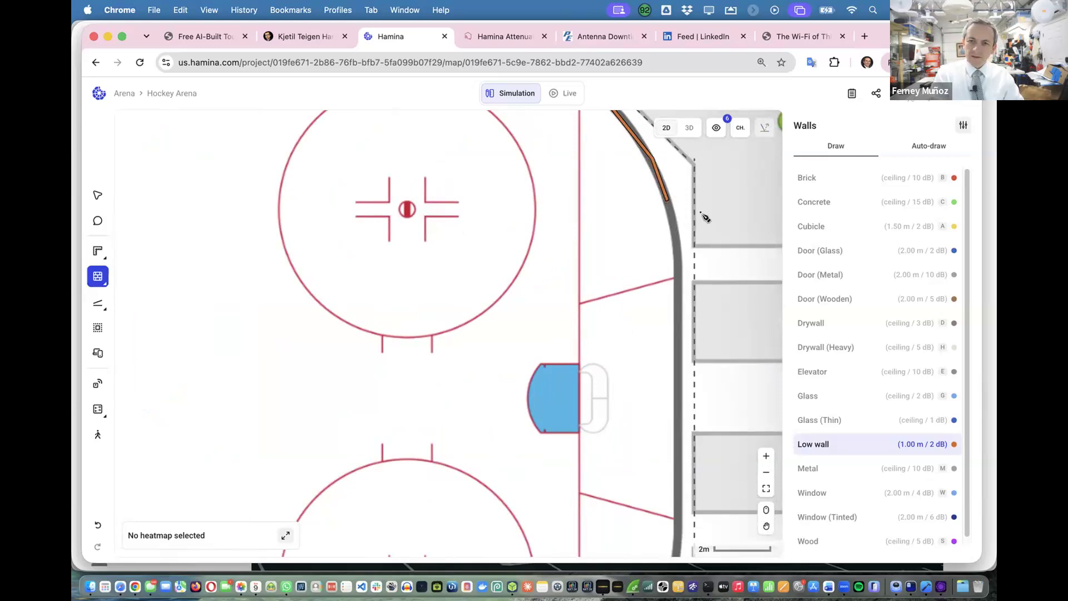
# Check the drawn boards against the stands in the 3D view and return to the 2D plan.
pyautogui.scroll(-2, 712, 212)
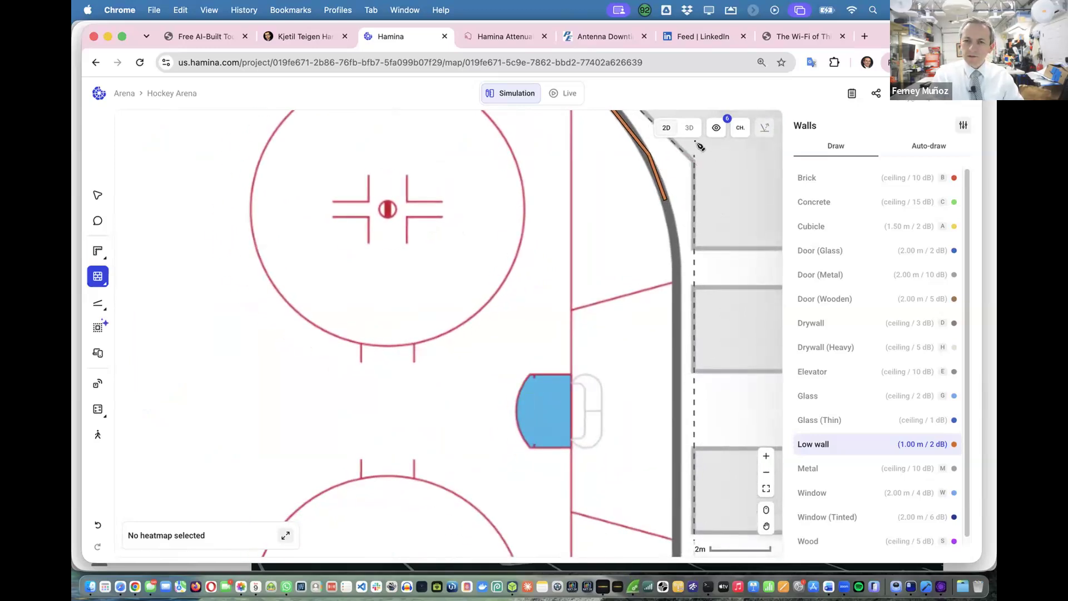
pyautogui.click(689, 127)
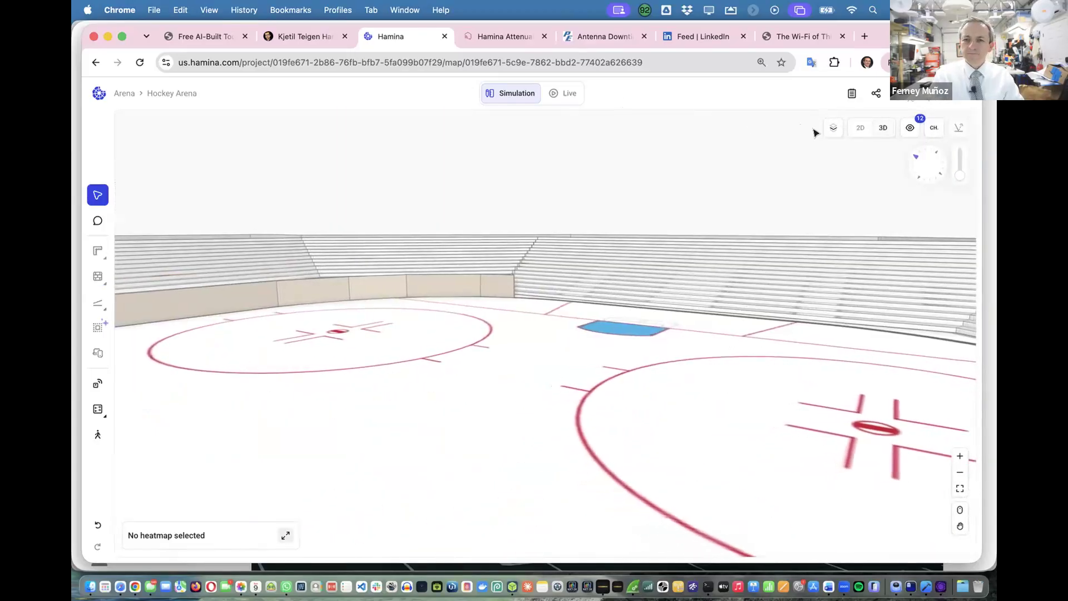
pyautogui.click(857, 129)
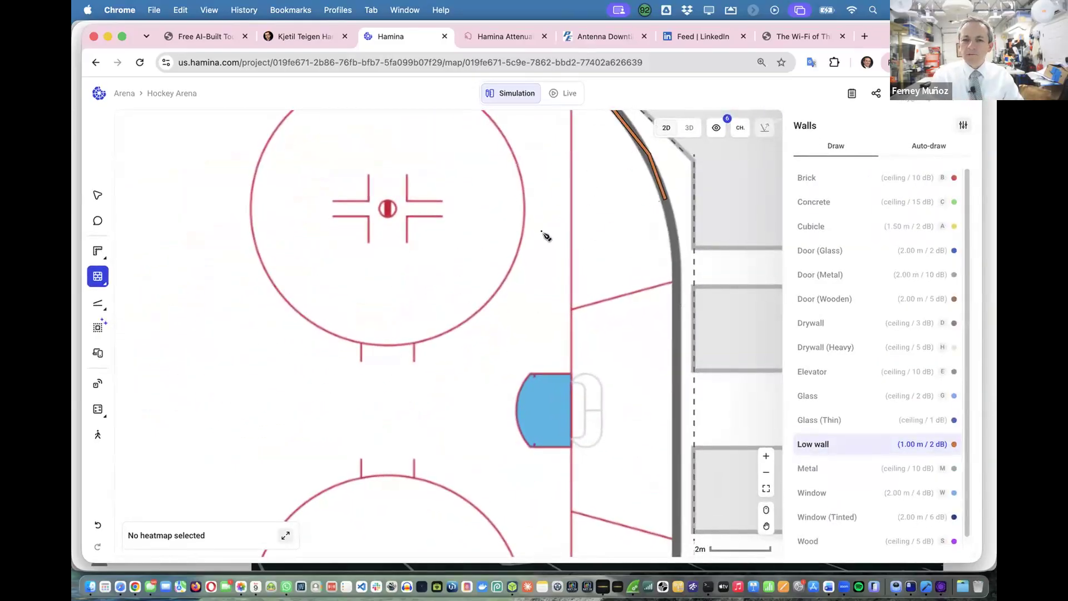
# Extend the Low wall from its open end down the straight board behind the goal near sections 118 and 119.
pyautogui.scroll(-3, 546, 234)
pyautogui.hscroll(3, 546, 234)
pyautogui.scroll(-1, 546, 233)
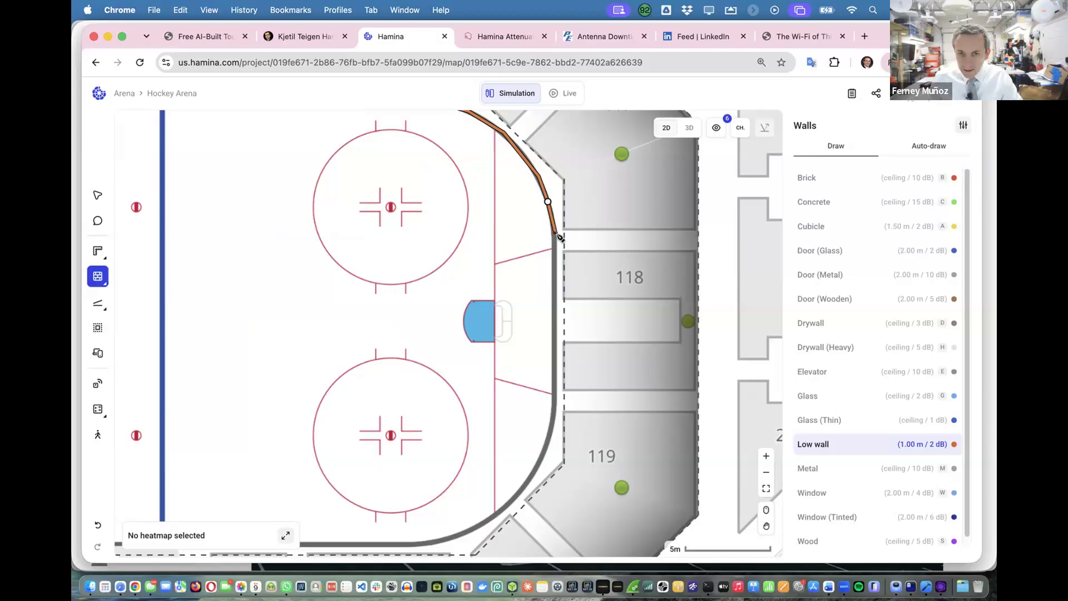
pyautogui.click(555, 233)
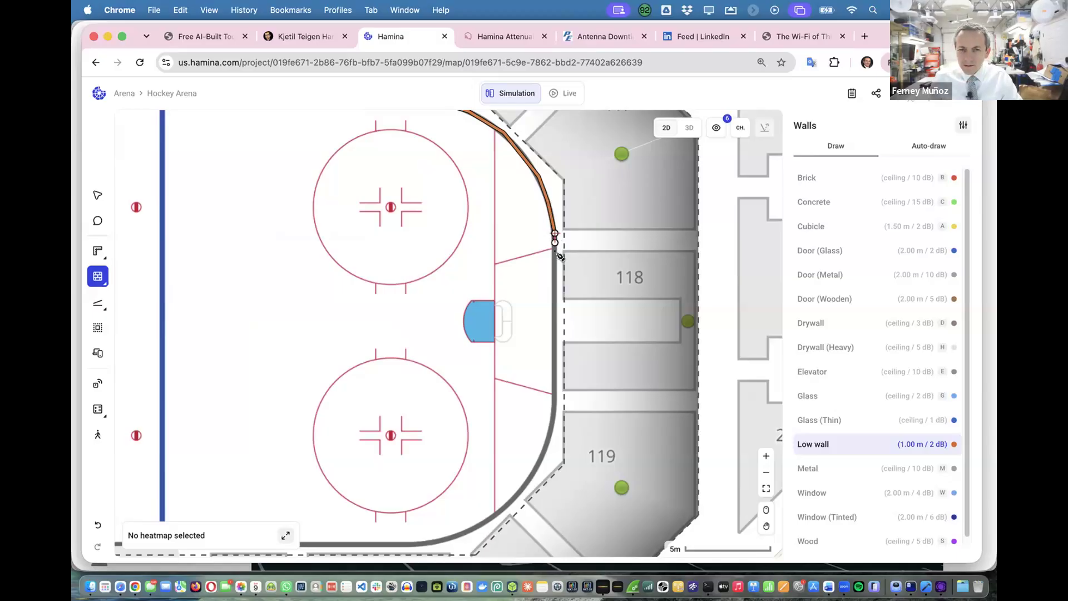
pyautogui.click(554, 395)
# Continue the Low wall down the straight board behind the goal and in short segments around the curve by sections 119 and 120.
pyautogui.scroll(-1, 555, 395)
pyautogui.scroll(-2, 560, 392)
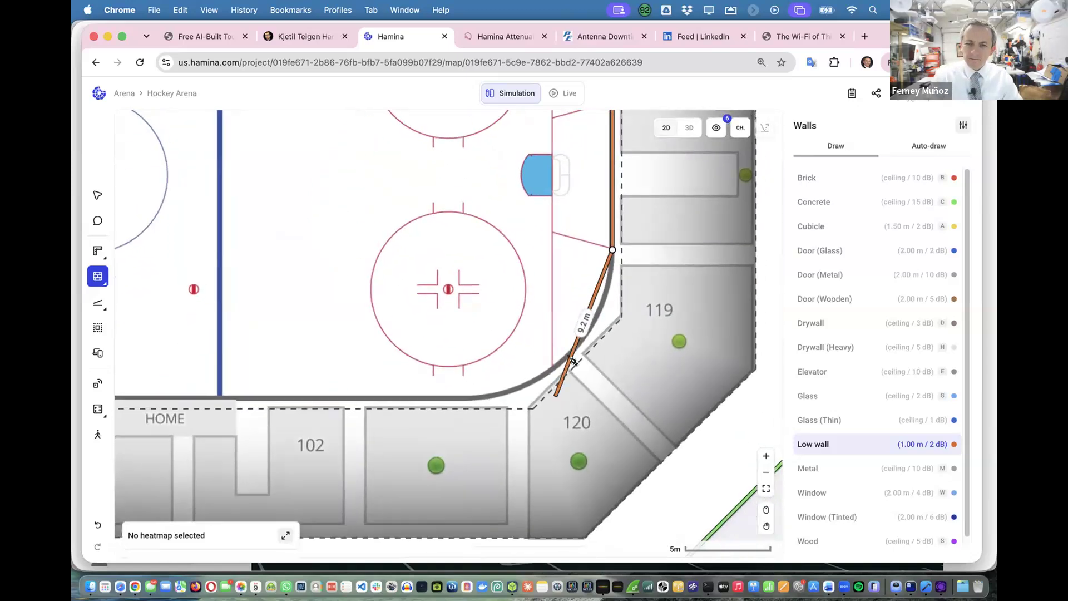
pyautogui.scroll(3, 624, 275)
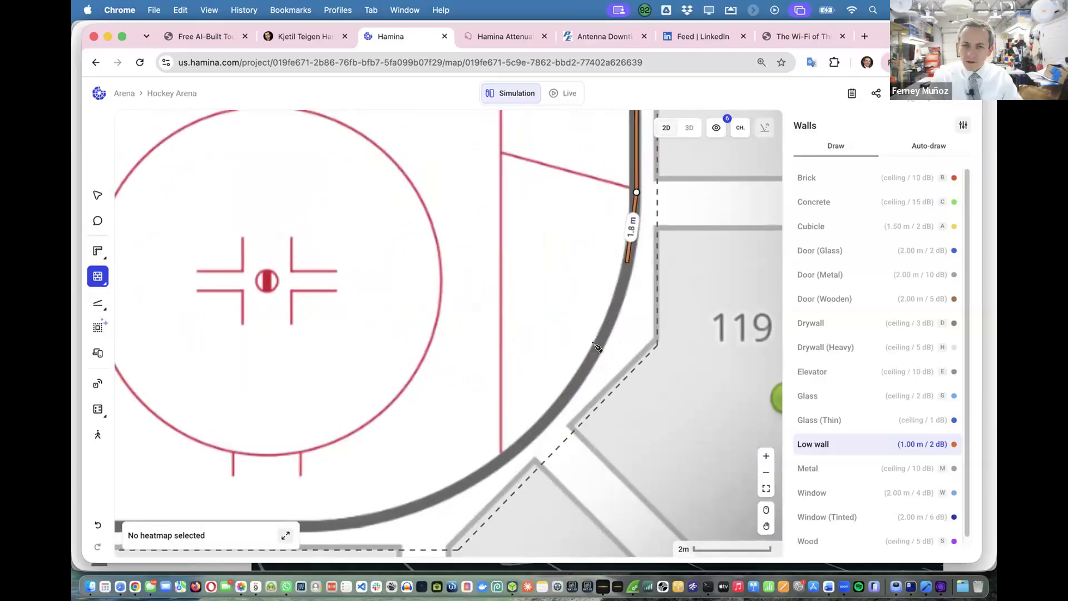
pyautogui.click(627, 261)
pyautogui.click(531, 439)
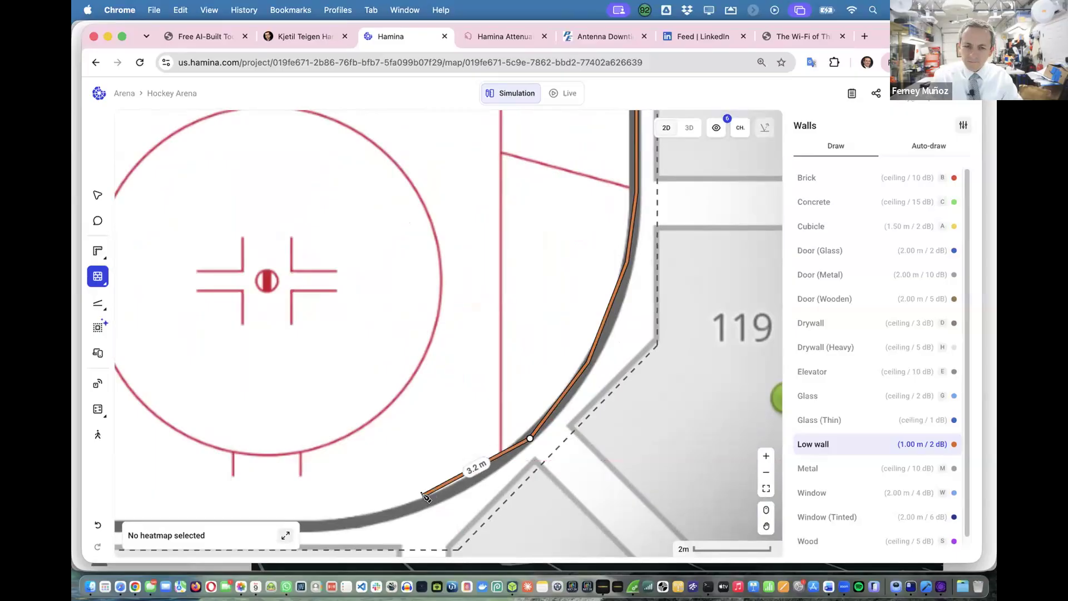
pyautogui.moveTo(425, 494); pyautogui.dragTo(536, 410)
pyautogui.click(567, 403)
pyautogui.click(457, 440)
# Run the Low wall along the straight board past the HOME and VISITORS areas and around the curve by sections 106 and 107.
pyautogui.scroll(-5, 436, 440)
pyautogui.hscroll(-10, 435, 440)
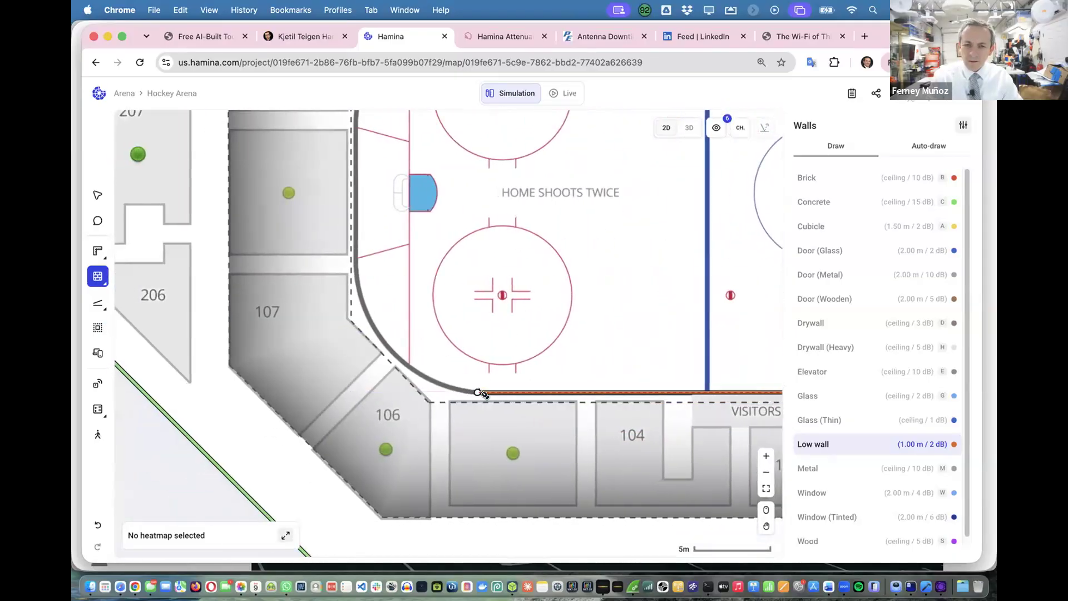
pyautogui.click(428, 378)
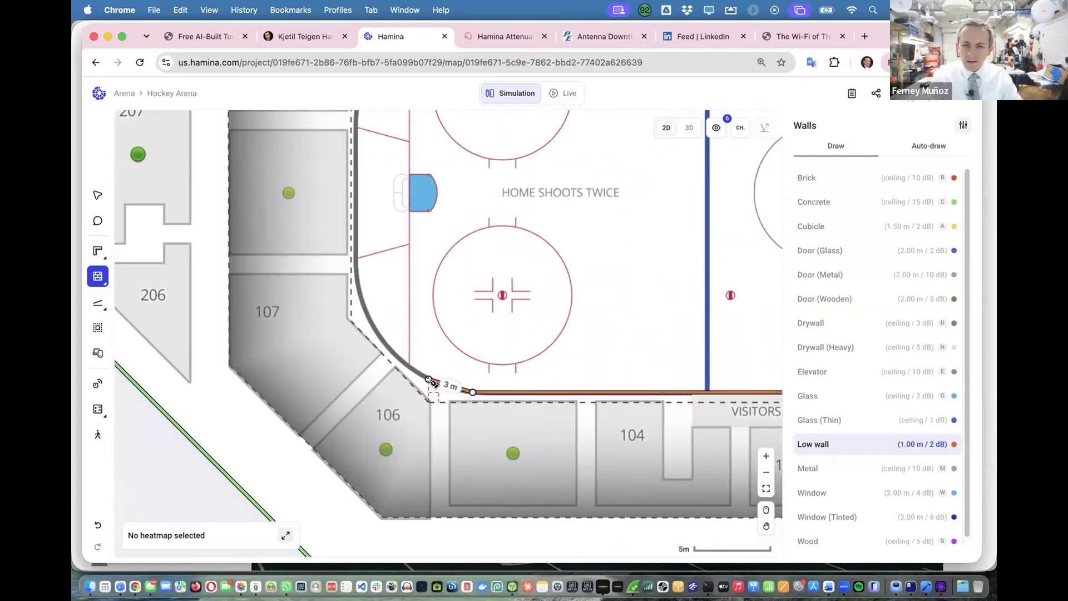
pyautogui.click(390, 350)
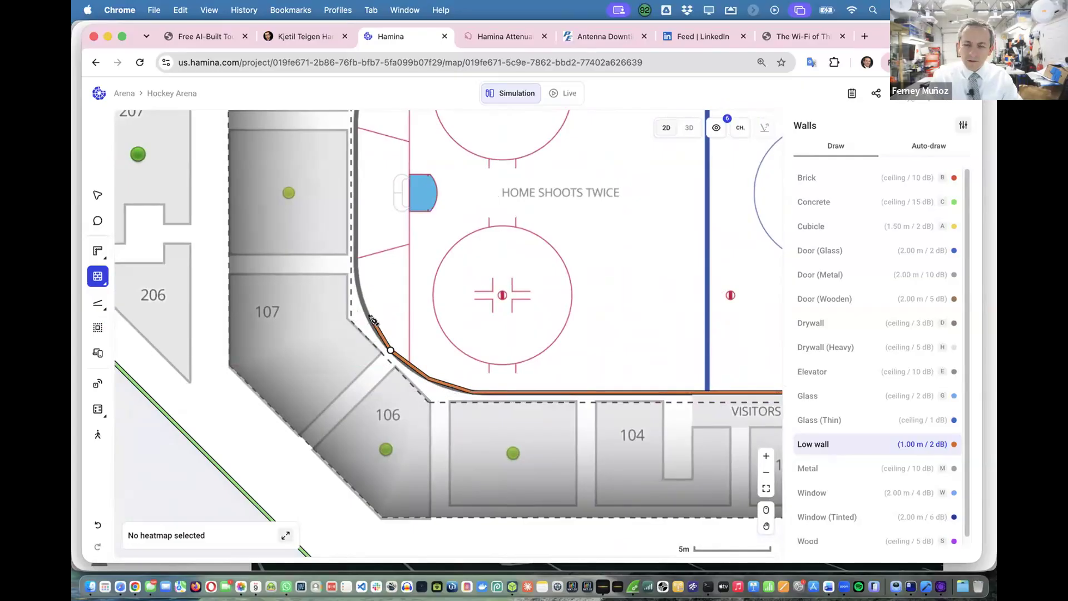
pyautogui.click(351, 285)
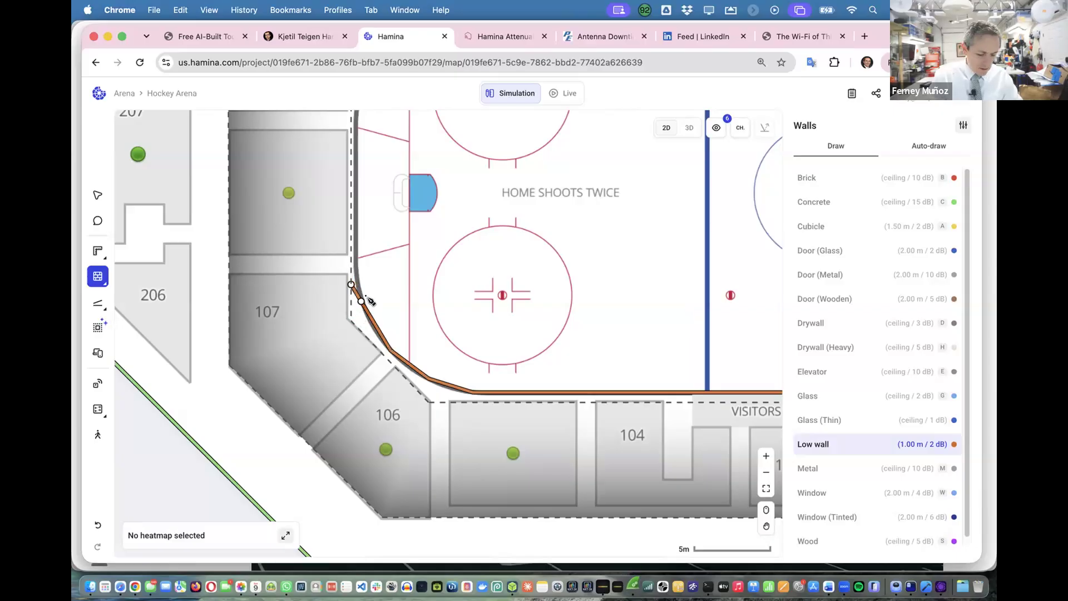
# End the wall run and move its stray endpoint near section 107 onto the rink's board line.
pyautogui.press('super+z')
pyautogui.scroll(5, 372, 300)
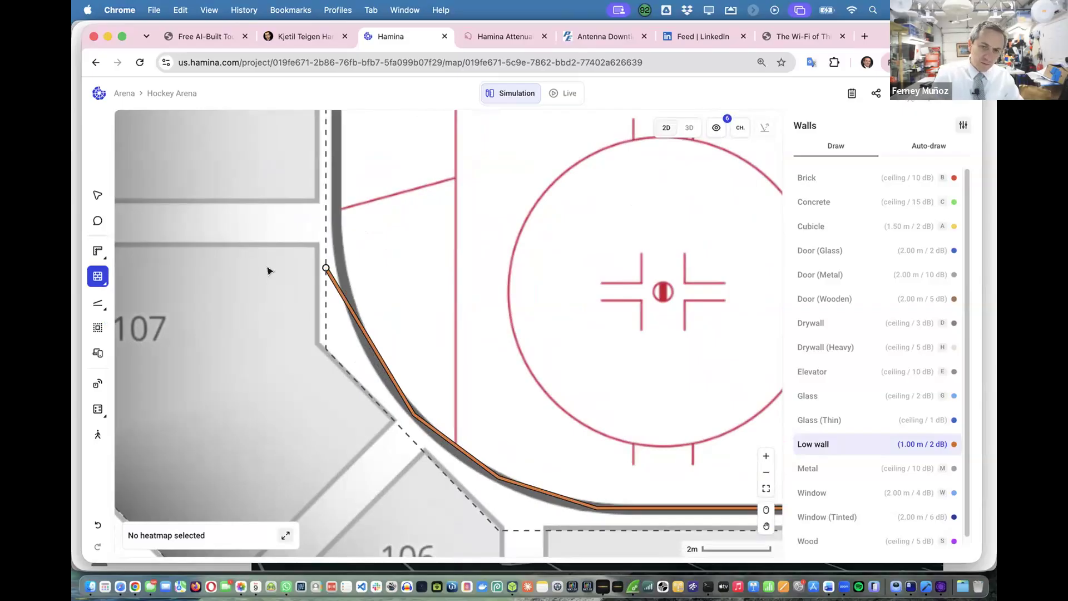
pyautogui.press('Escape')
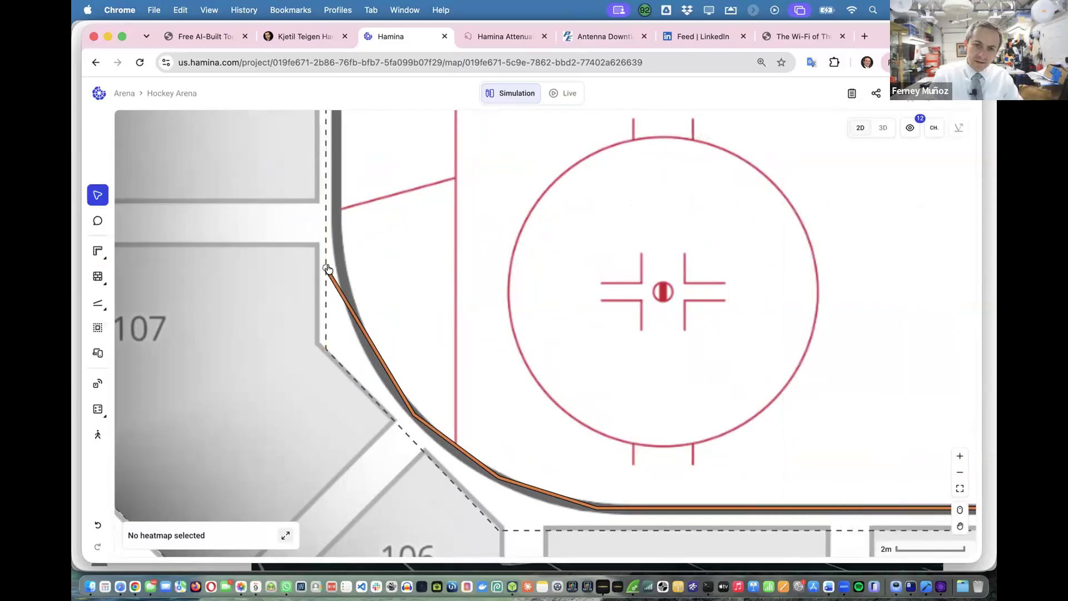
pyautogui.moveTo(328, 269); pyautogui.dragTo(337, 276)
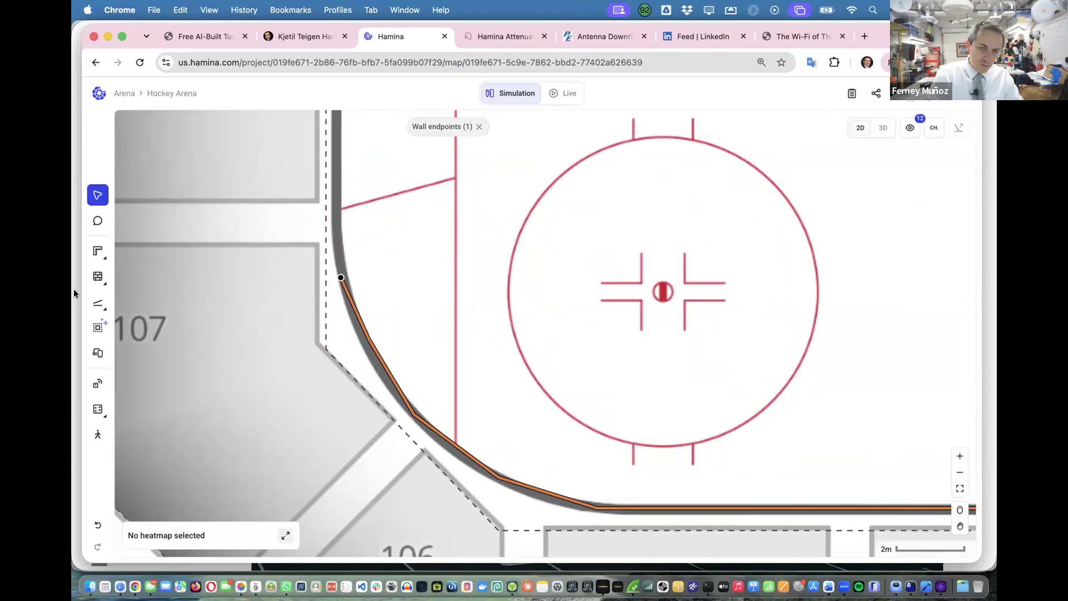
# Resume the Low wall from the corrected endpoint and extend it up the straight board behind the goal to the start of the next curve.
pyautogui.moveTo(110, 272)
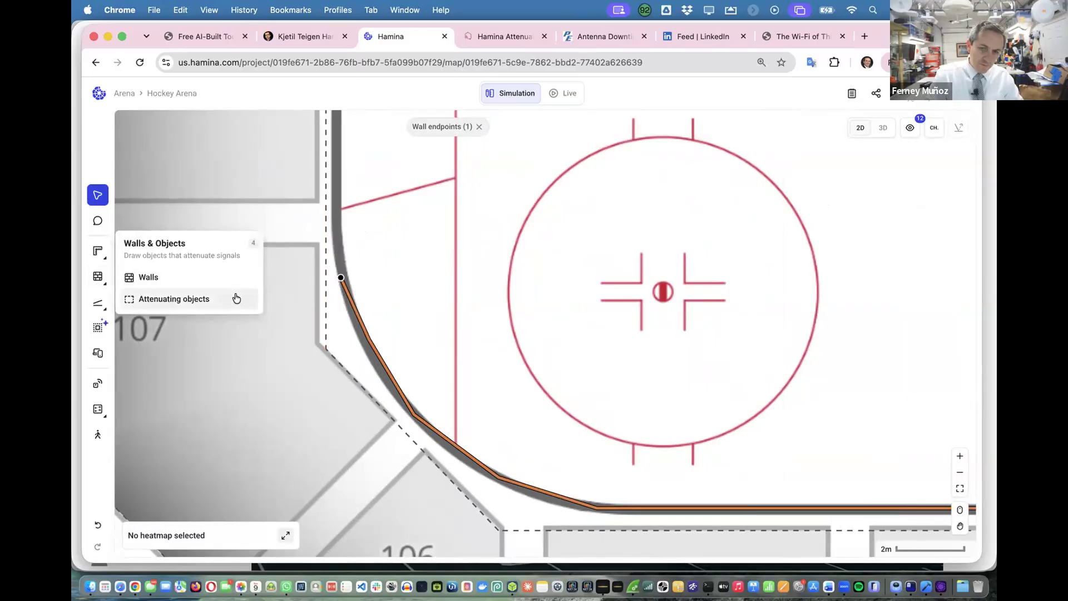
pyautogui.click(223, 277)
pyautogui.scroll(3, 350, 302)
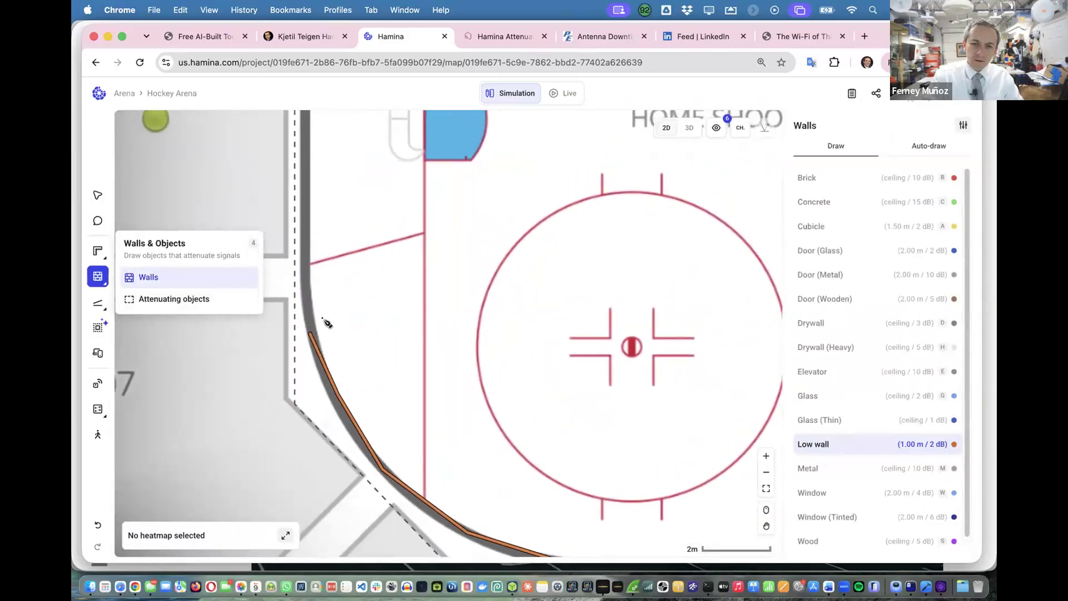
pyautogui.scroll(1, 323, 318)
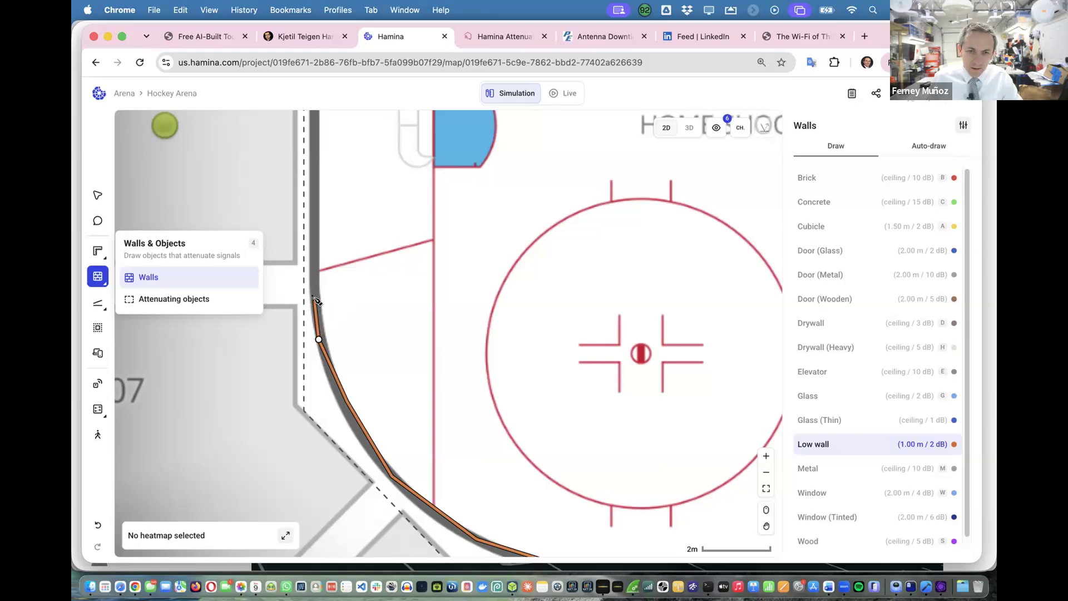
pyautogui.scroll(-5, 309, 267)
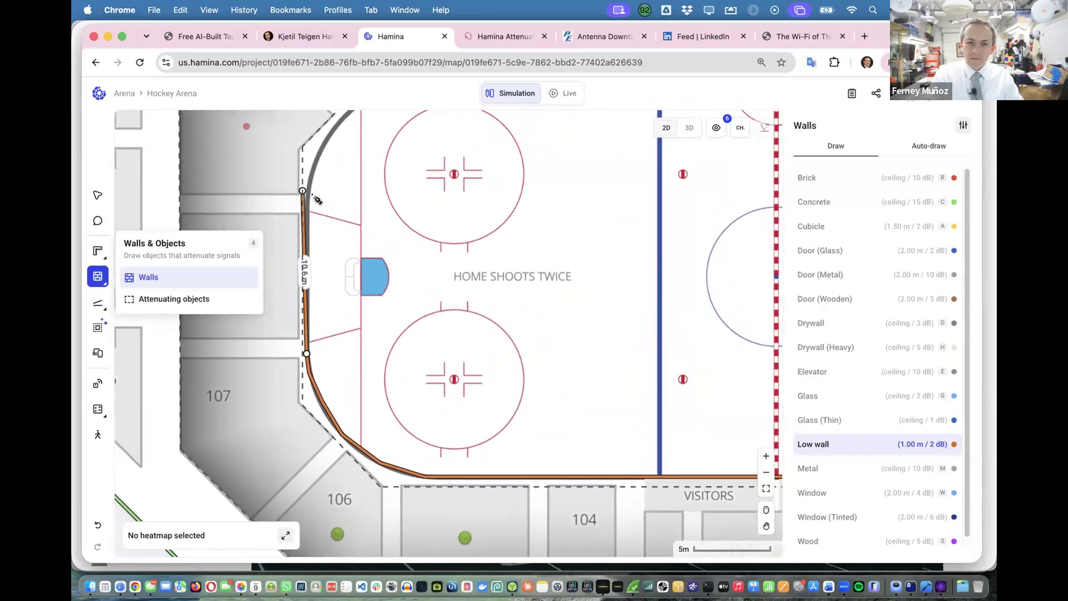
pyautogui.scroll(5, 311, 201)
pyautogui.click(305, 202)
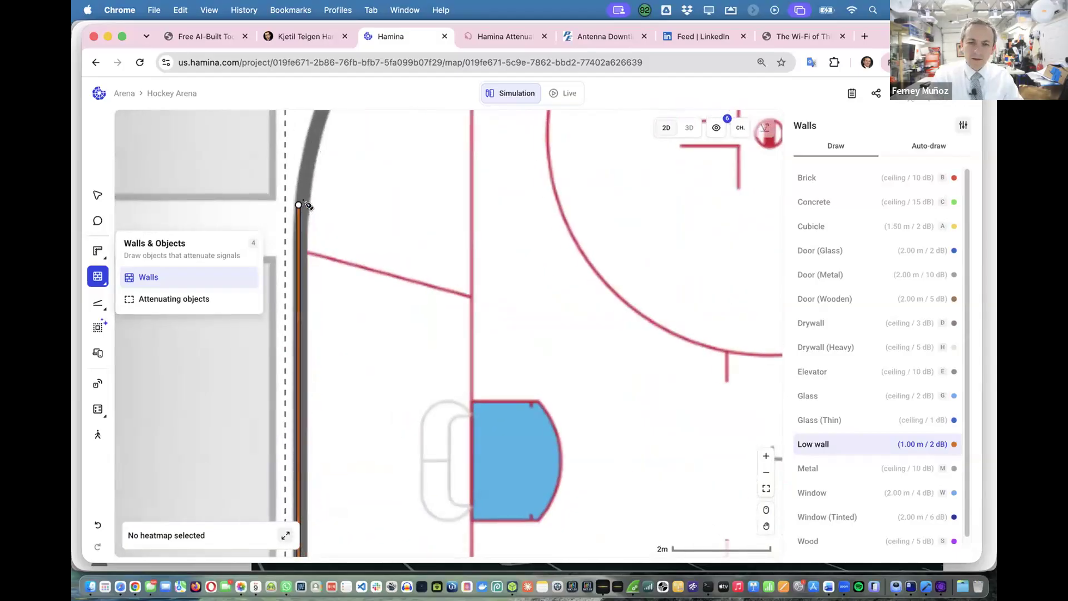
# Trace the Low wall in short segments around the rink's upper-left curve and join it to the upper straight board's wall.
pyautogui.scroll(3, 305, 204)
pyautogui.scroll(3, 304, 201)
pyautogui.click(309, 206)
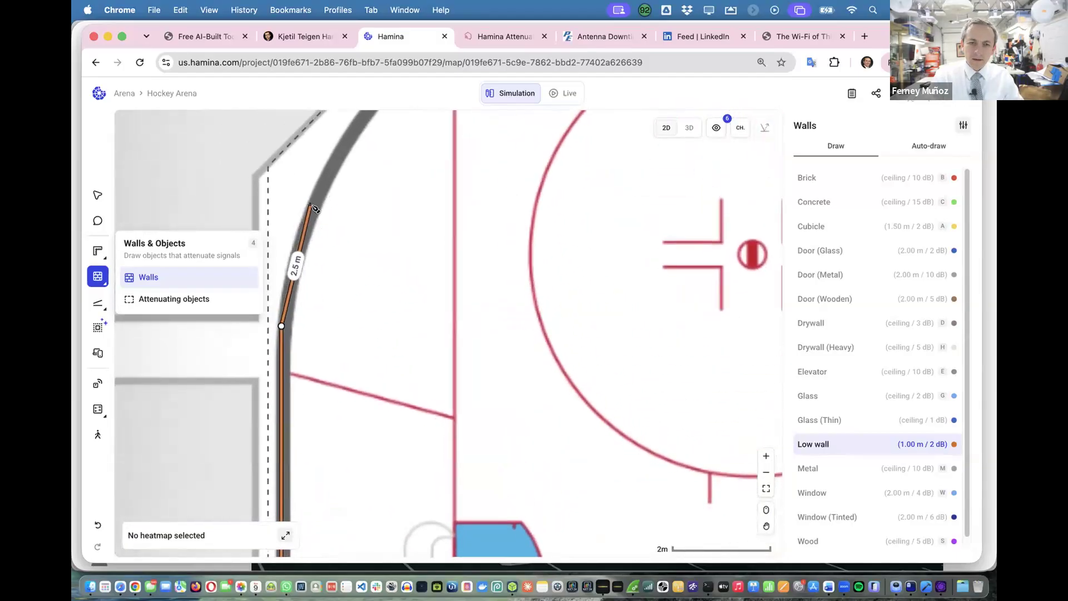
pyautogui.scroll(5, 332, 160)
pyautogui.hscroll(4, 333, 160)
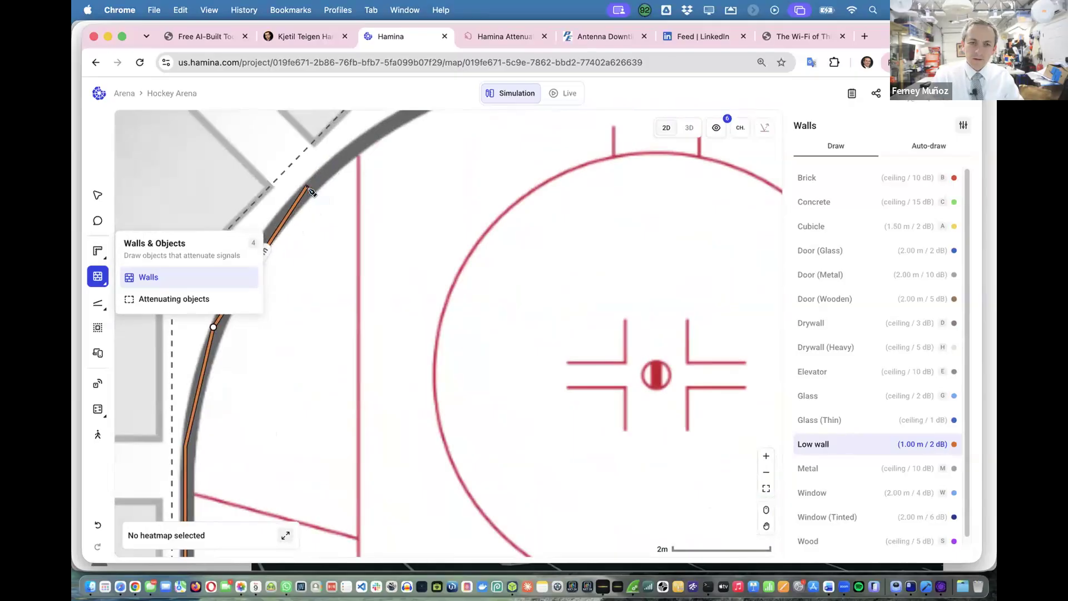
pyautogui.click(323, 180)
pyautogui.scroll(2, 326, 178)
pyautogui.hscroll(3, 326, 178)
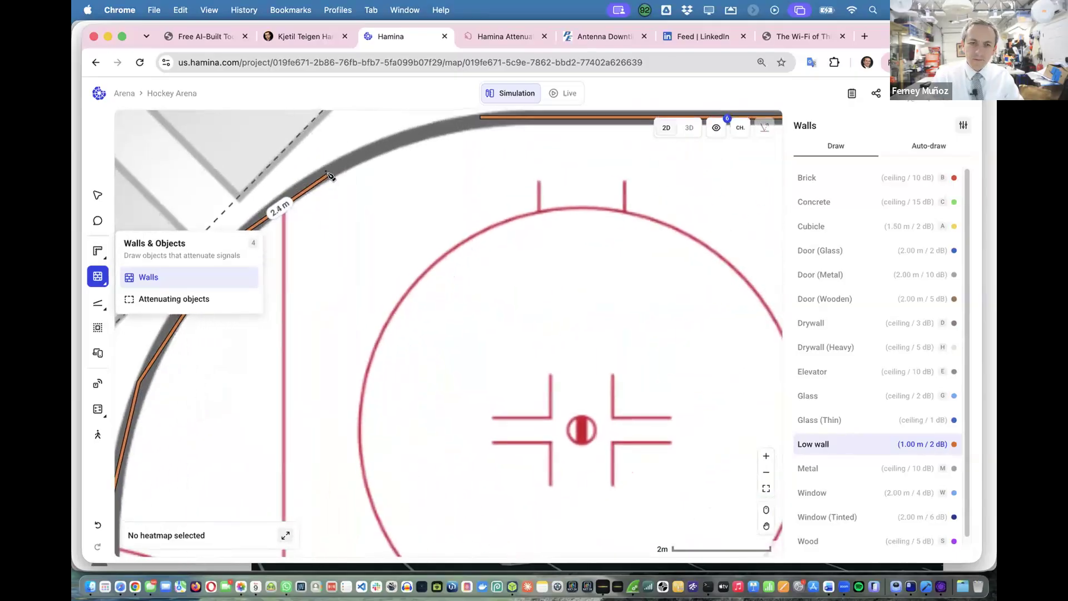
pyautogui.click(326, 172)
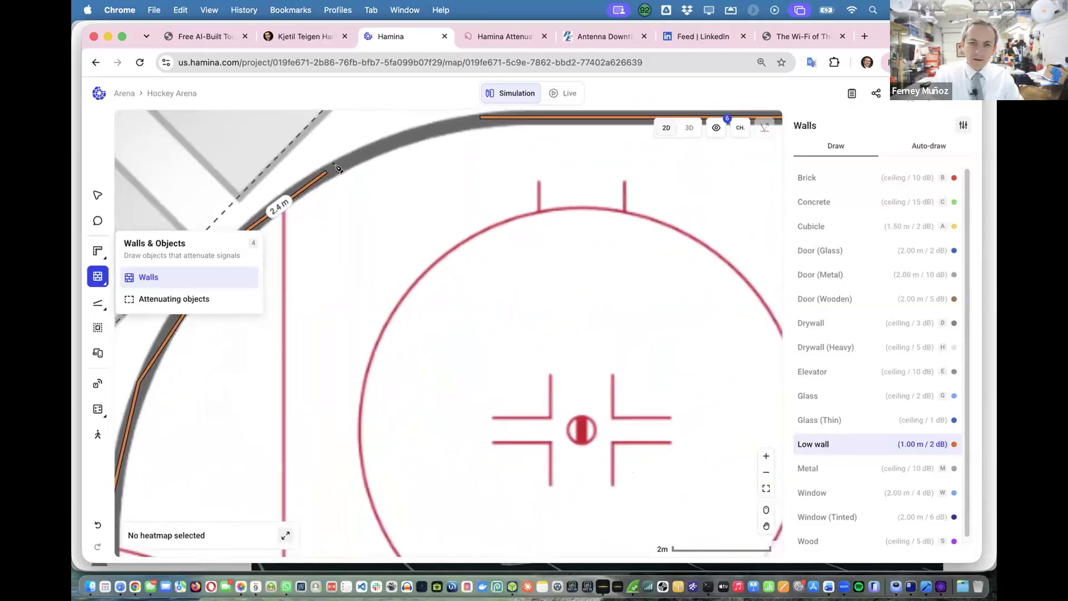
pyautogui.click(428, 130)
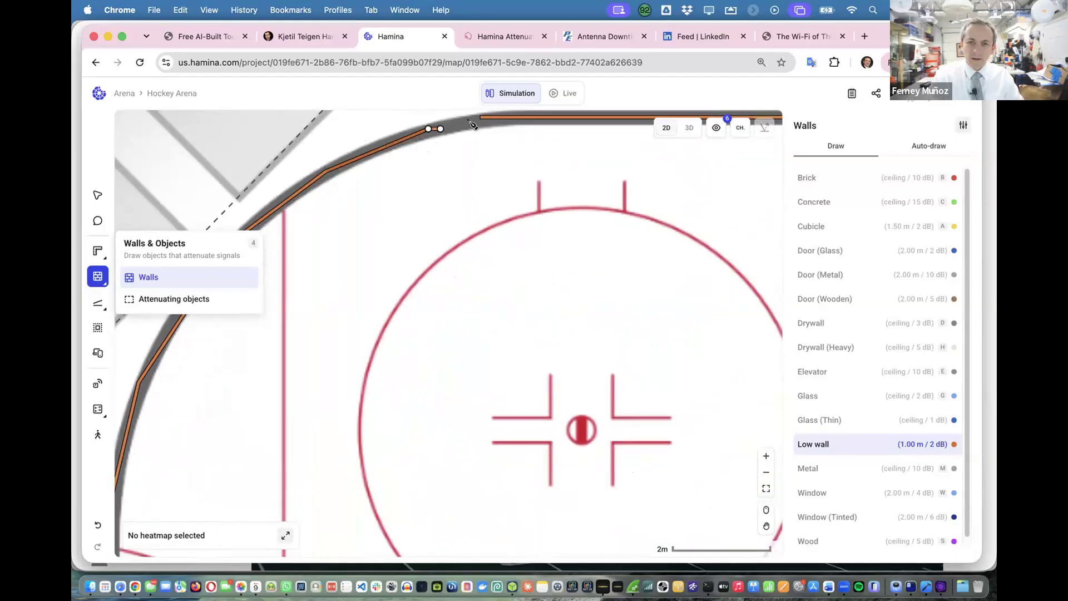
pyautogui.click(482, 118)
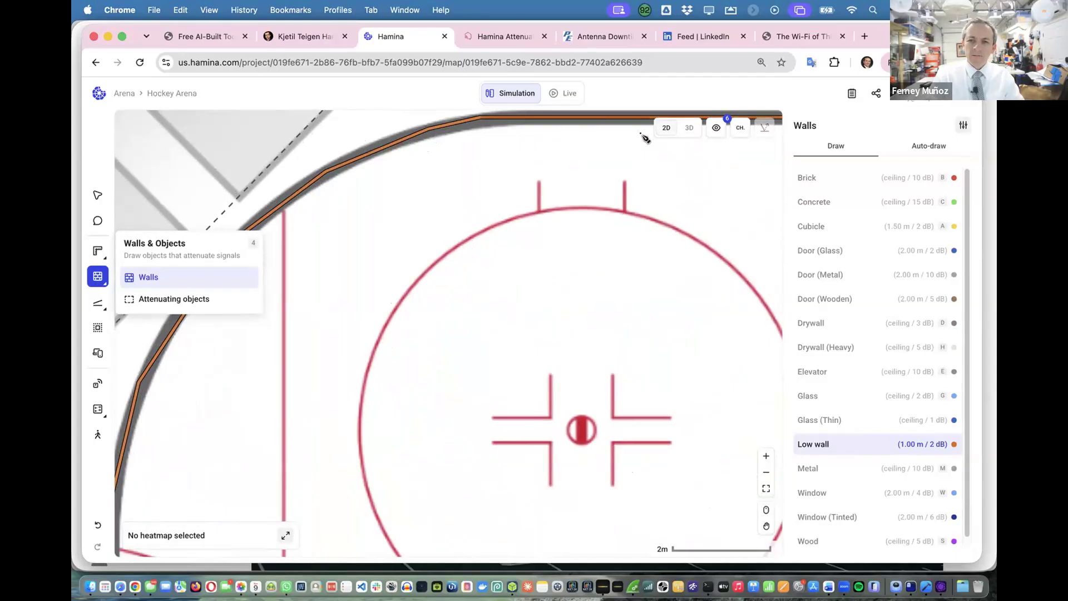
# Check the traced boards in the 3D view and return to the 2D plan showing the whole rink.
pyautogui.click(691, 129)
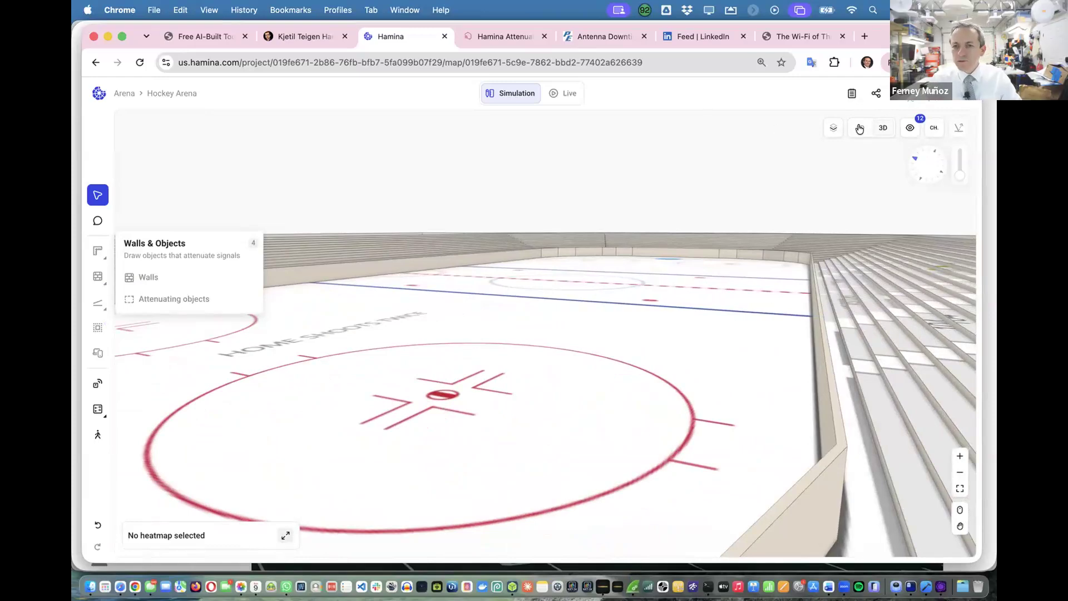
pyautogui.click(856, 128)
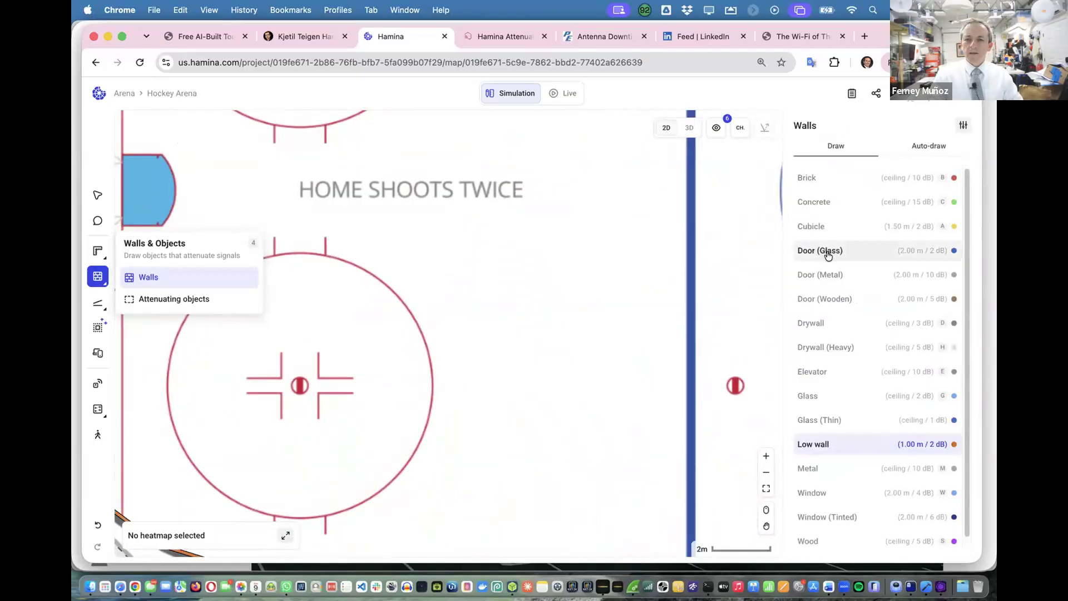
pyautogui.scroll(-5, 530, 308)
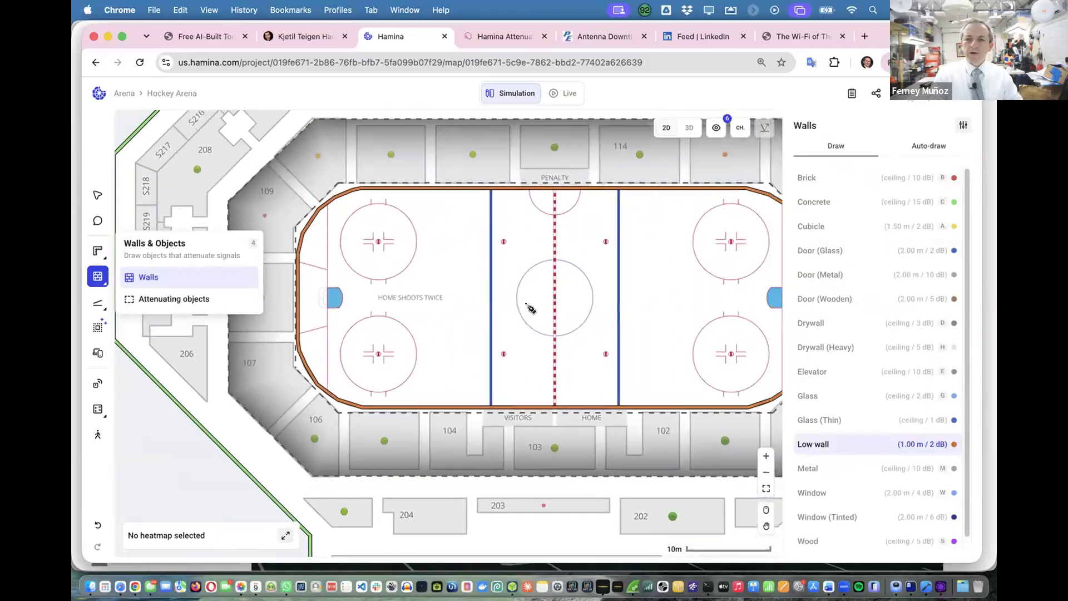
pyautogui.scroll(-3, 530, 308)
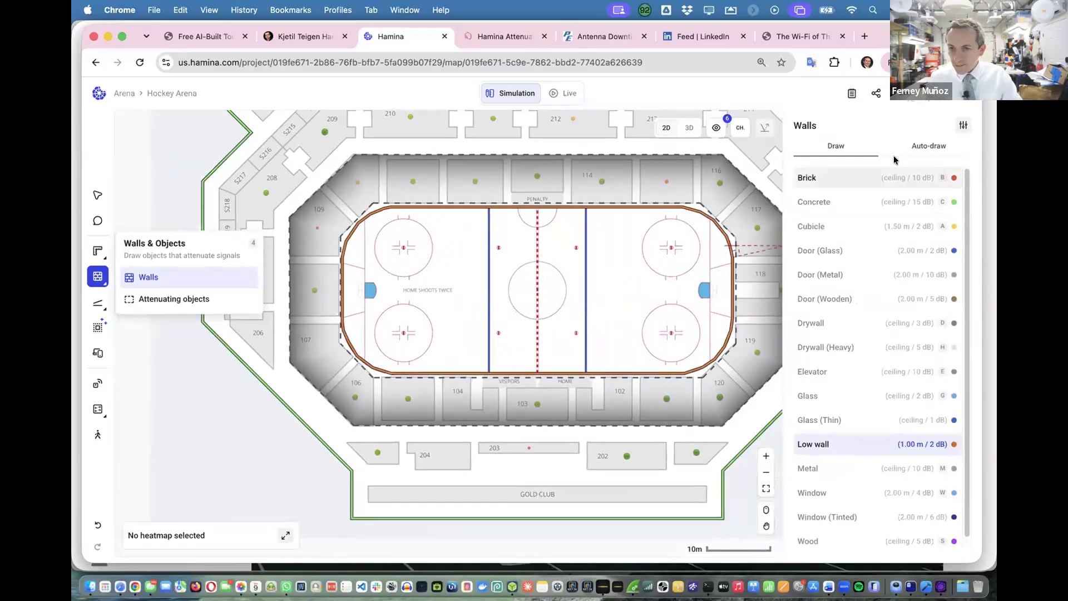
# Duplicate the Low wall type in the Wall Editor and name the copy "Acrylic barrier".
pyautogui.click(963, 125)
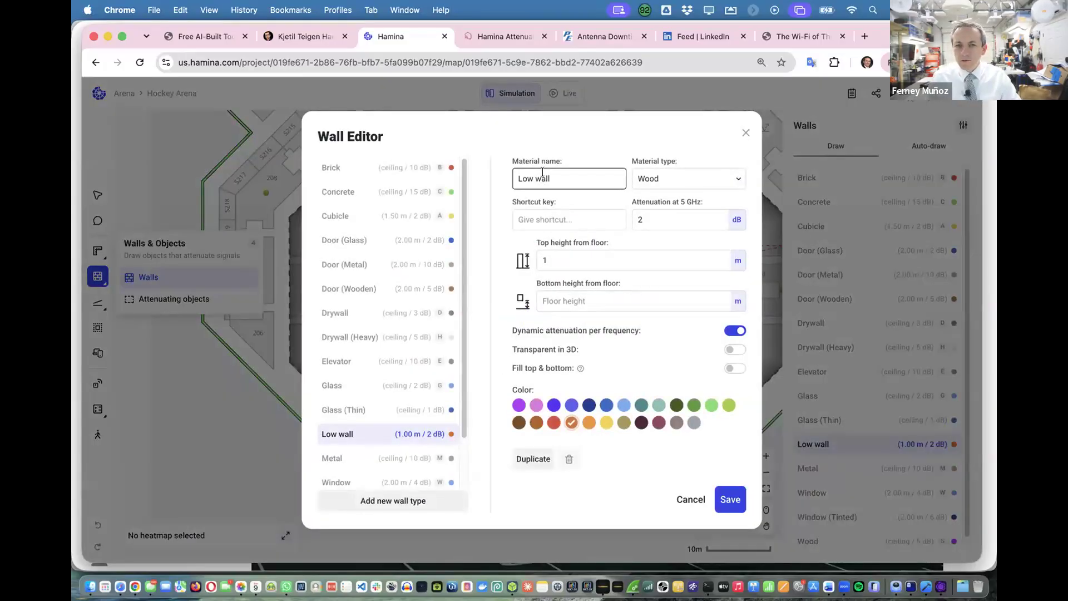
pyautogui.click(543, 461)
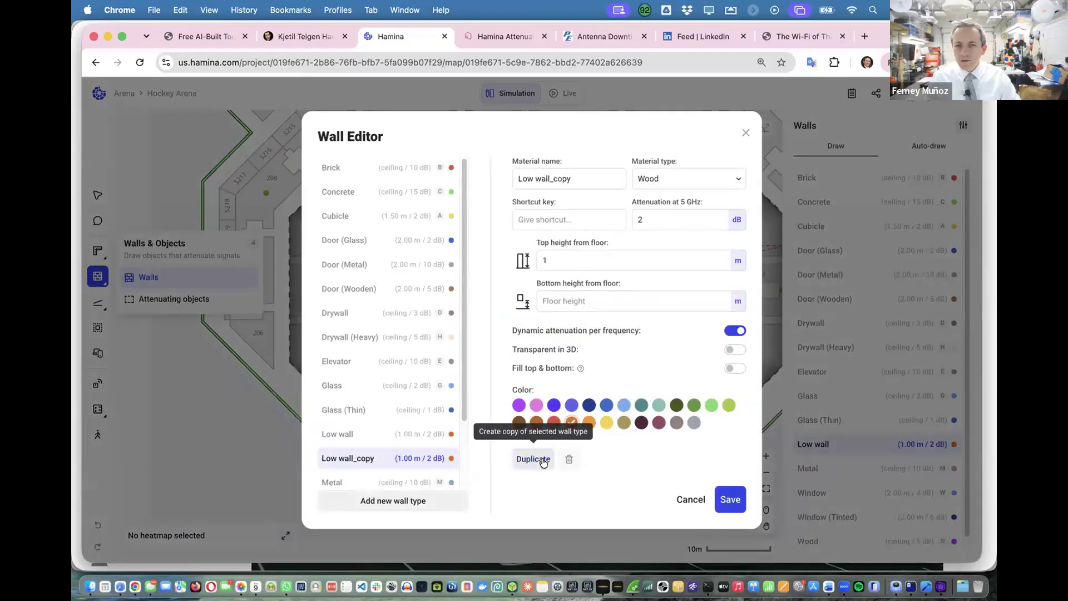
pyautogui.click(588, 182)
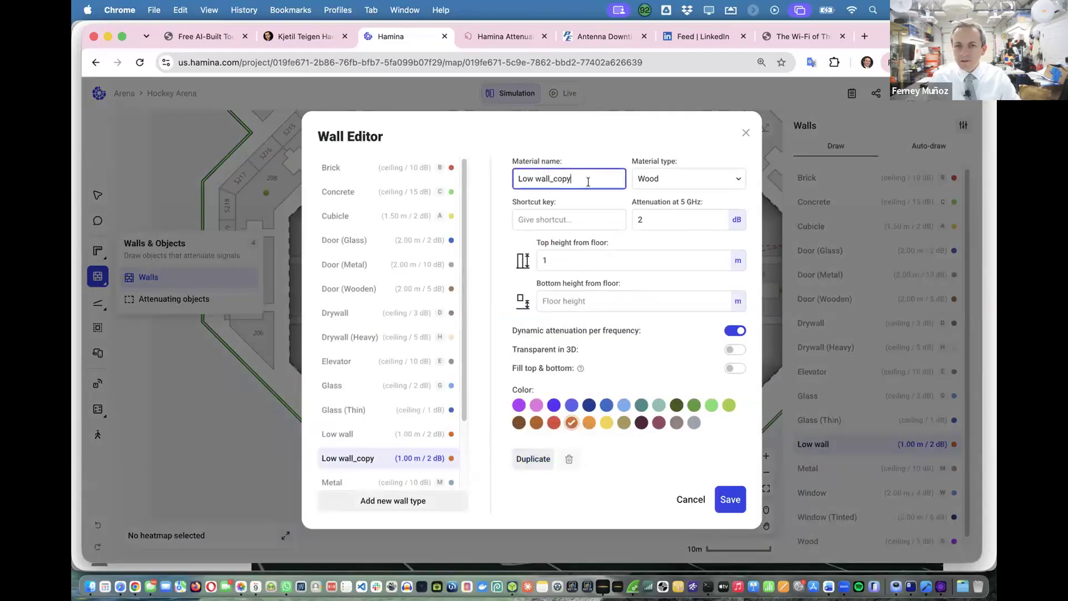
pyautogui.press('BackSpace')
pyautogui.press('BackSpace')
pyautogui.press('BackSpace')
pyautogui.press('BackSpace')
pyautogui.press('BackSpace')
pyautogui.press('BackSpace')
pyautogui.press('BackSpace')
pyautogui.press('BackSpace')
pyautogui.press('BackSpace')
pyautogui.press('BackSpace')
pyautogui.press('BackSpace')
pyautogui.press('BackSpace')
pyautogui.press('BackSpace')
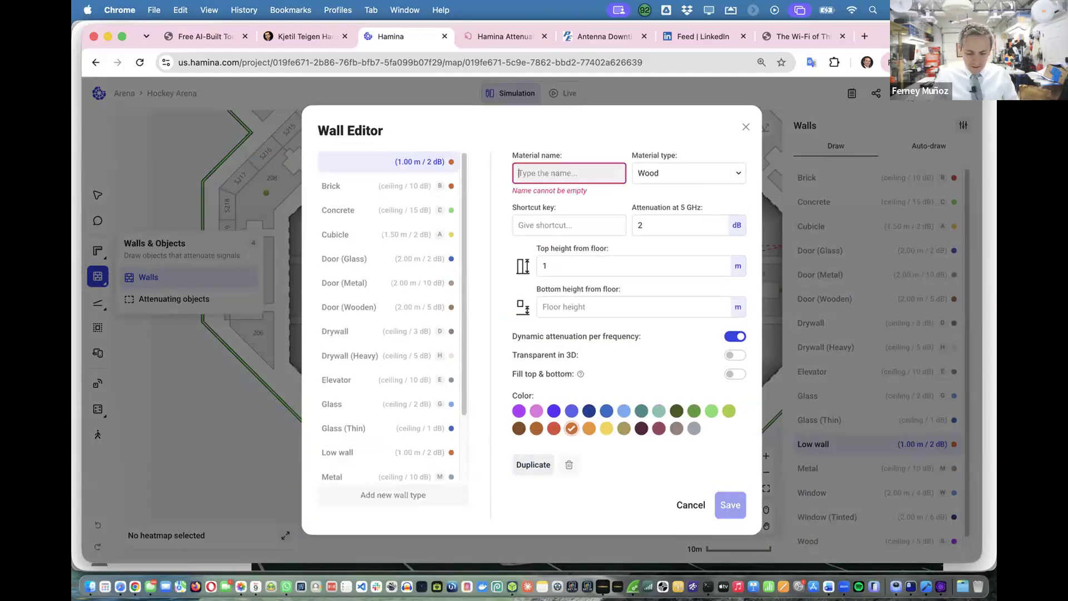
pyautogui.write('G')
pyautogui.press('BackSpace')
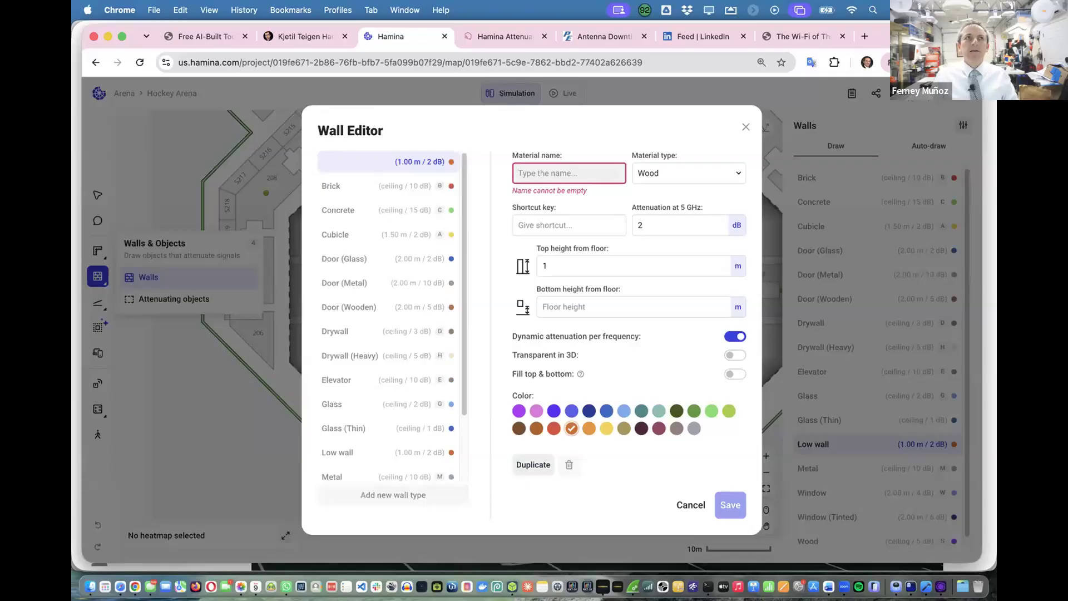
pyautogui.write('A')
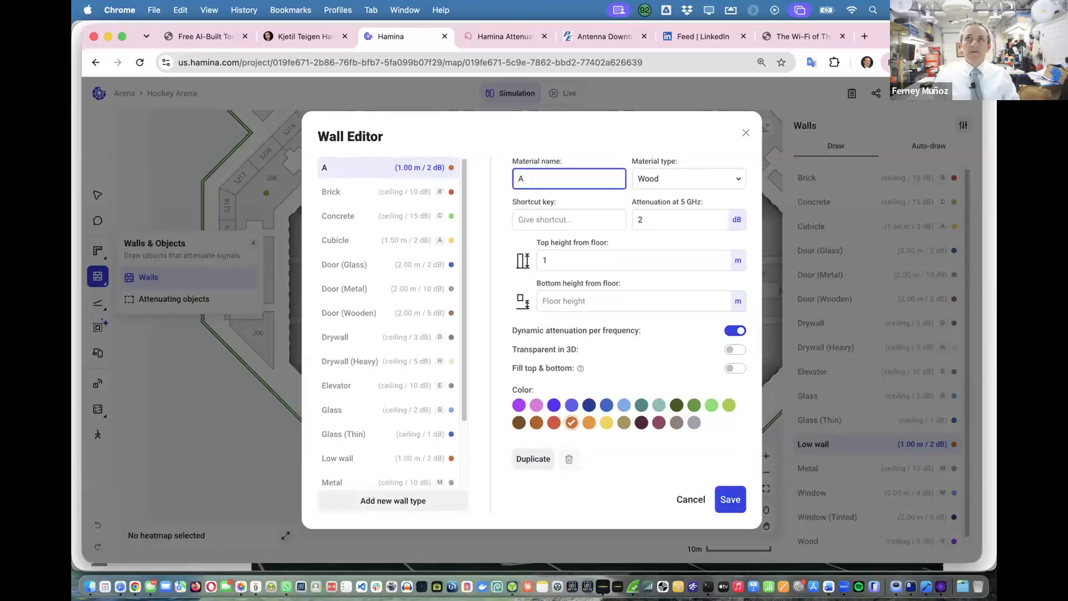
pyautogui.write('crylic')
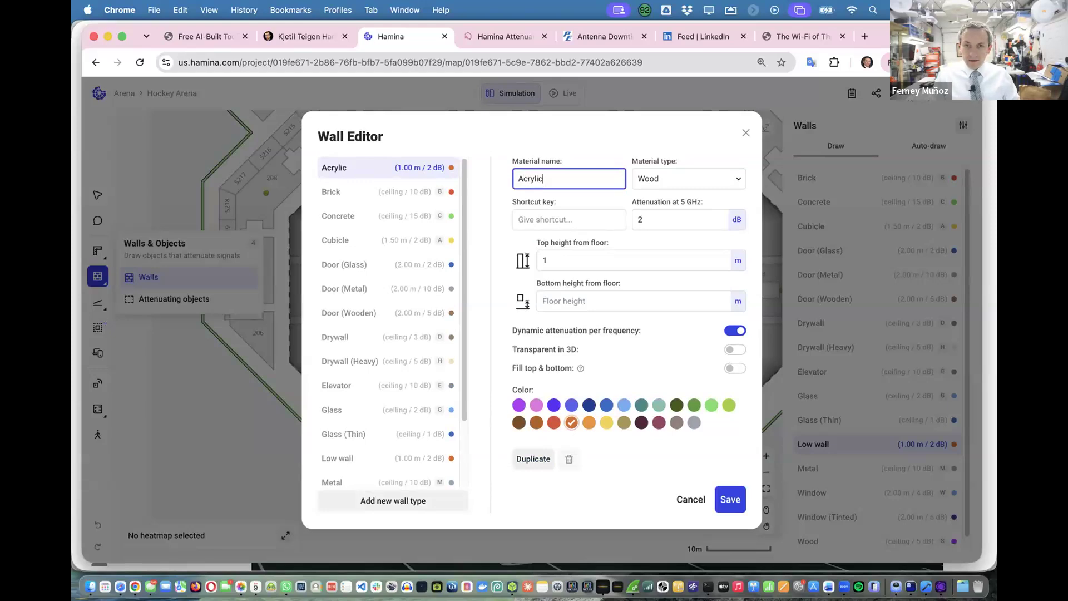
pyautogui.write(' barrier')
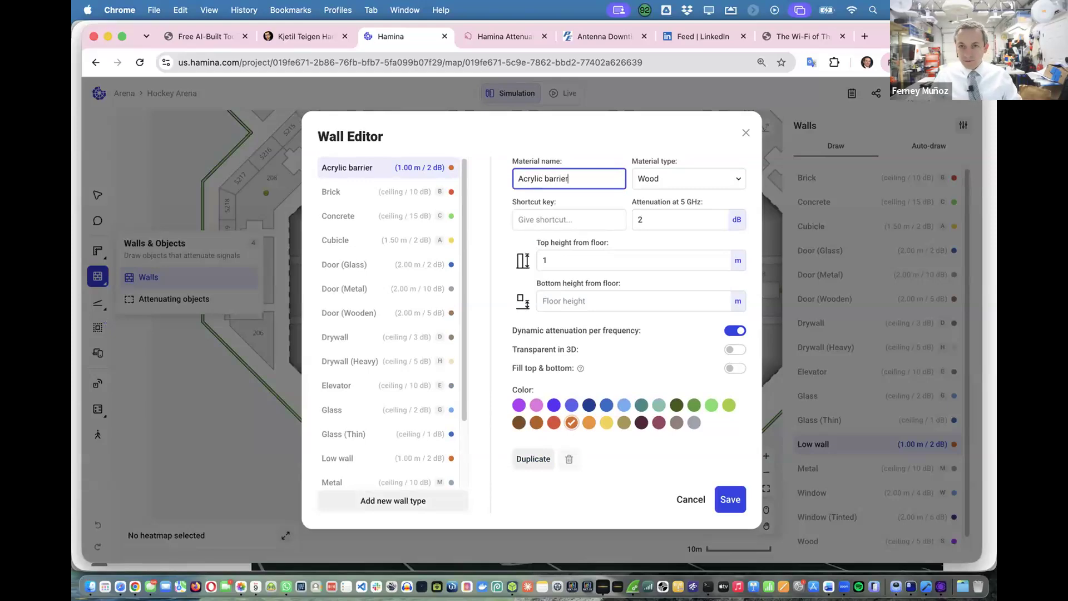
# Set the Acrylic barrier wall type's material to Glass.
pyautogui.click(692, 184)
pyautogui.scroll(-1, 689, 259)
pyautogui.scroll(-3, 689, 262)
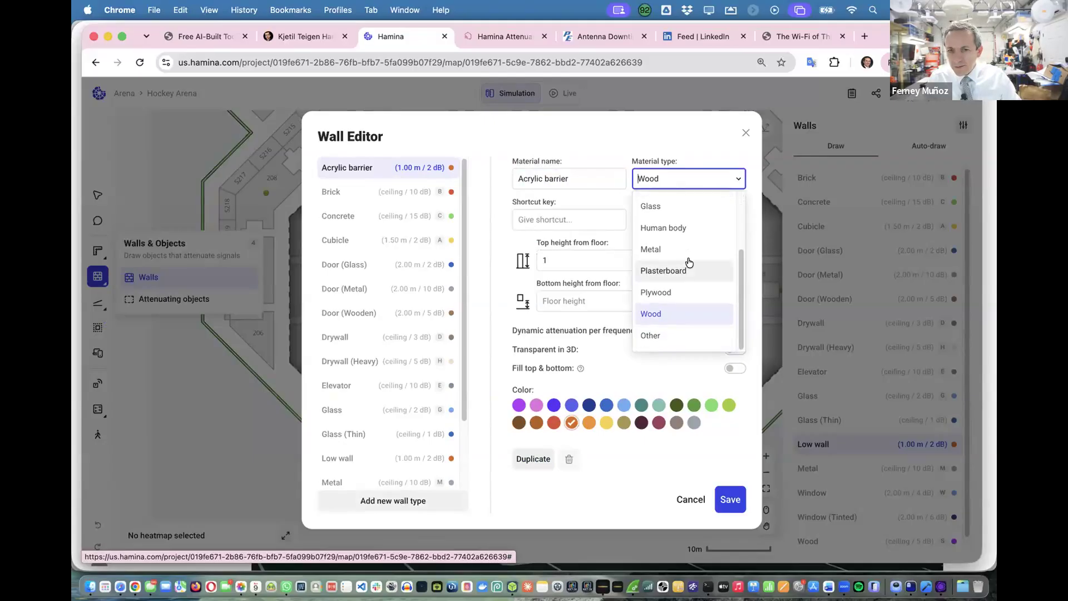
pyautogui.scroll(3, 689, 262)
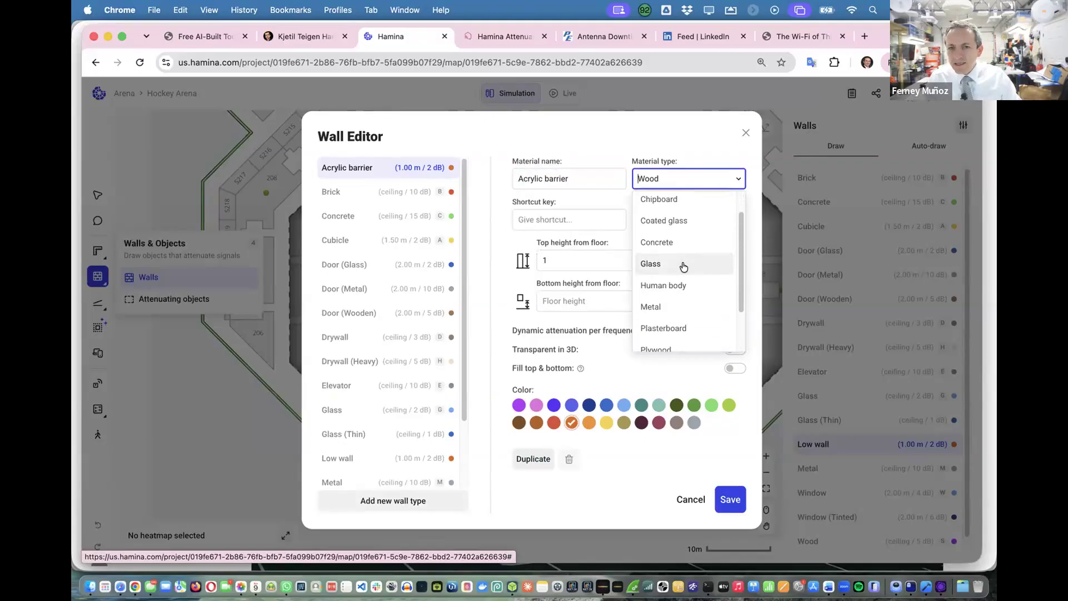
pyautogui.click(682, 265)
pyautogui.click(669, 220)
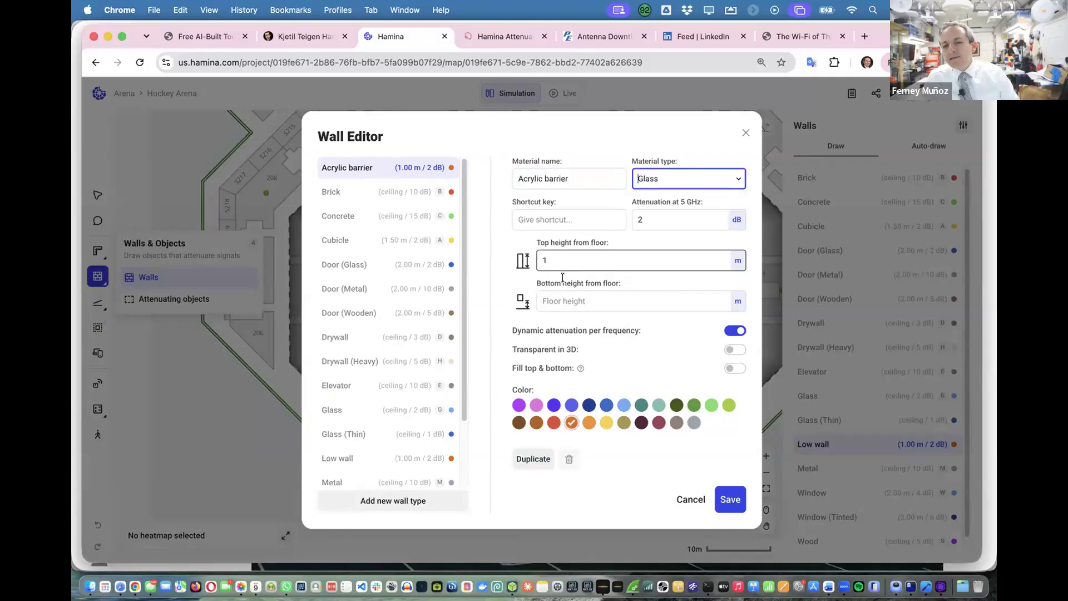
# Set the Acrylic barrier's bottom height to 1 m and its top height to 2 m from the floor.
pyautogui.click(560, 300)
pyautogui.write('1')
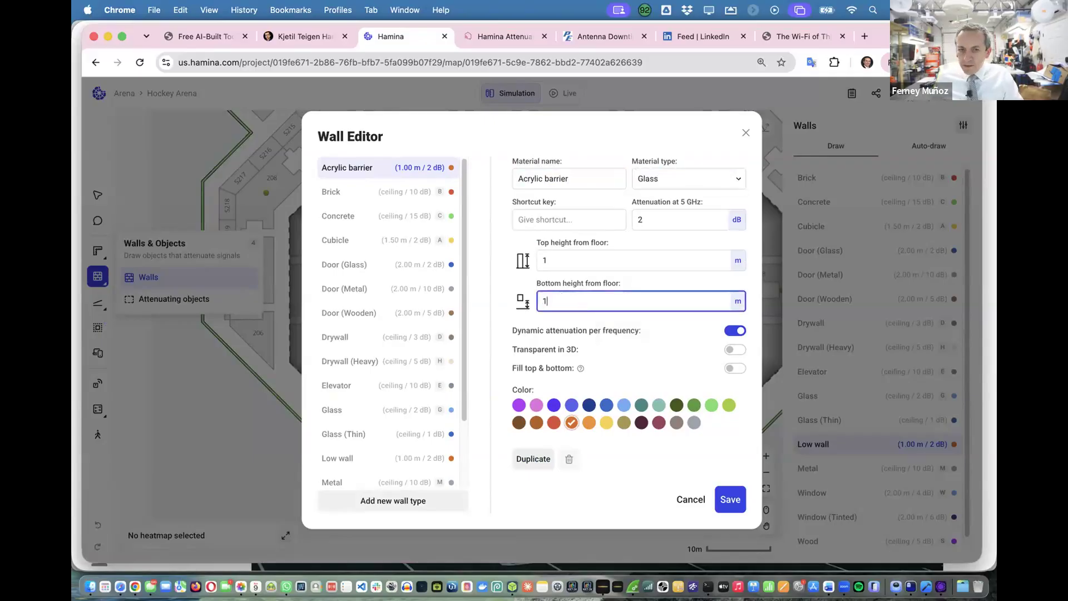
pyautogui.click(550, 266)
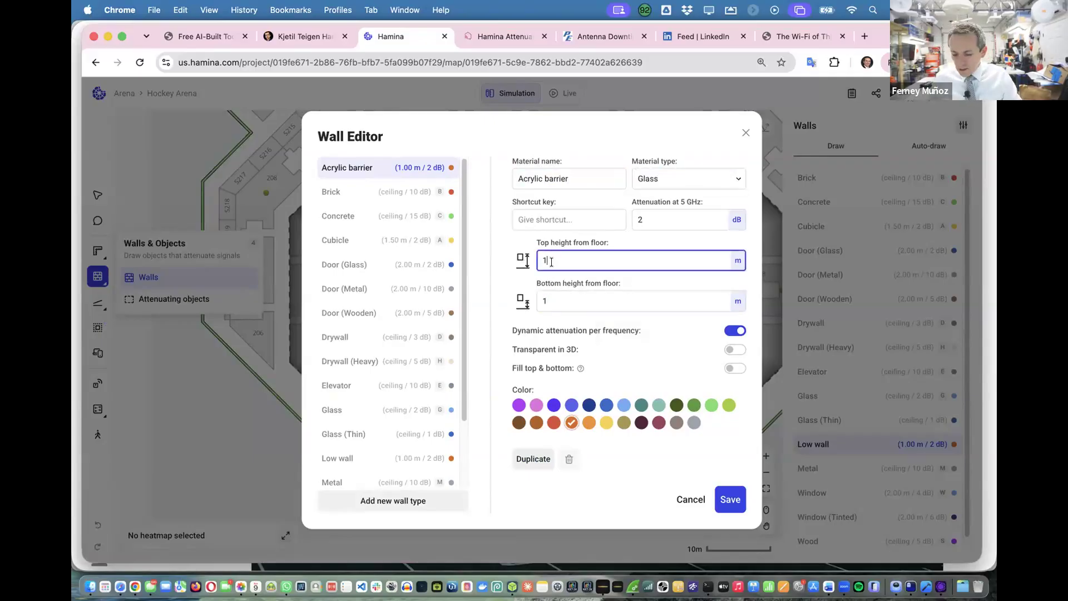
pyautogui.press('BackSpace')
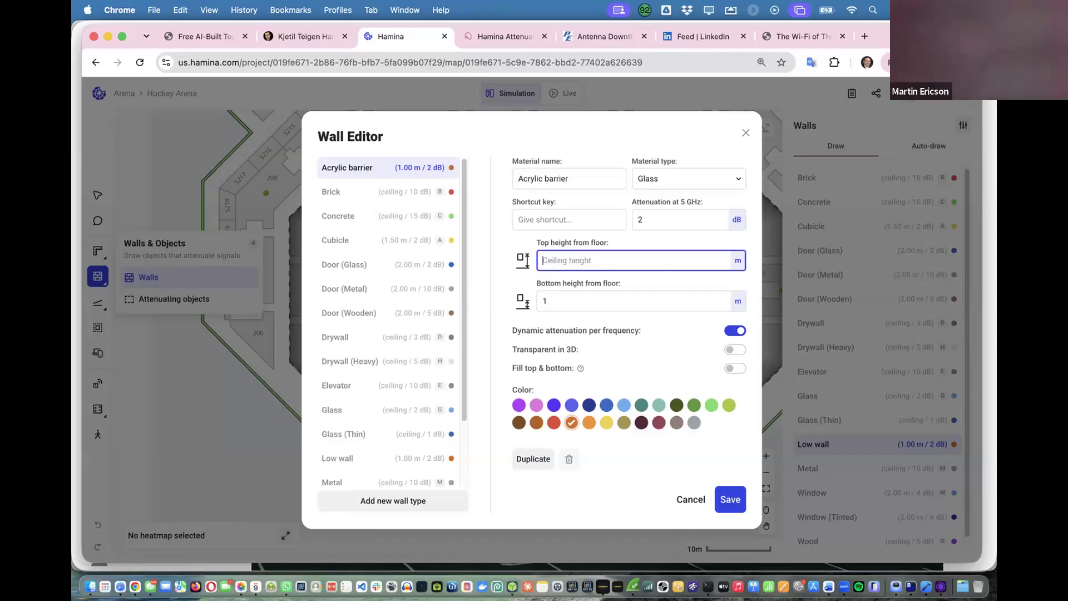
pyautogui.write('2')
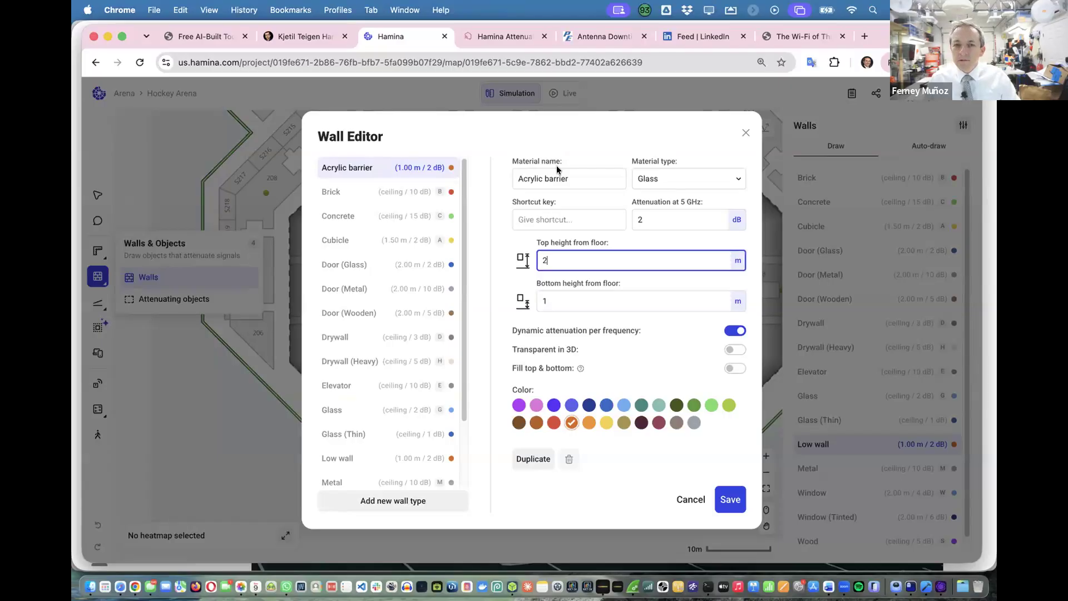
# Rename the Acrylic barrier wall type as "Shielding".
pyautogui.moveTo(569, 178); pyautogui.dragTo(497, 173)
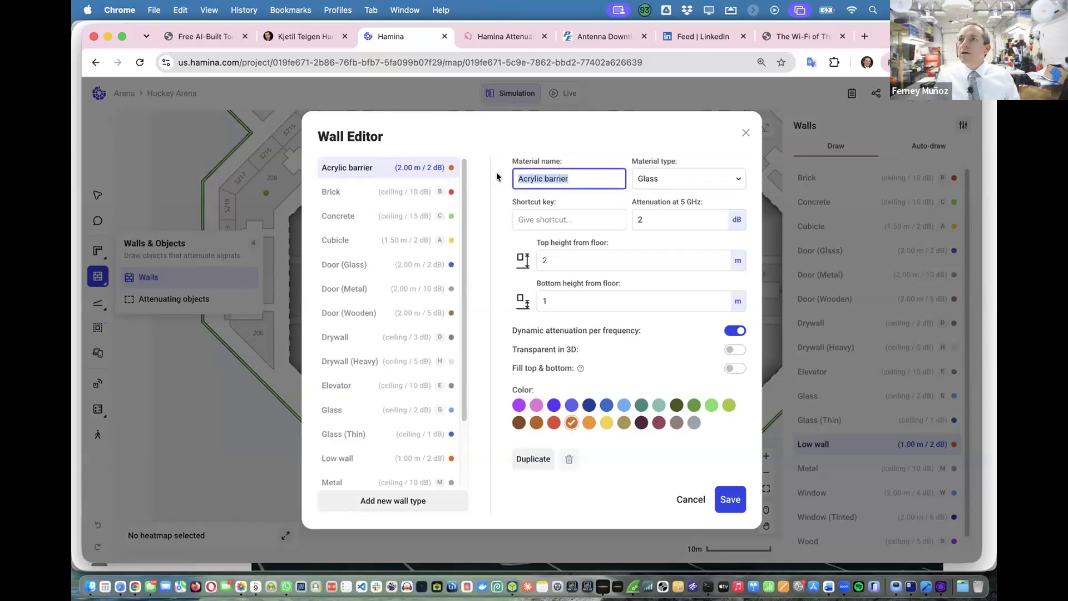
pyautogui.write('Sh')
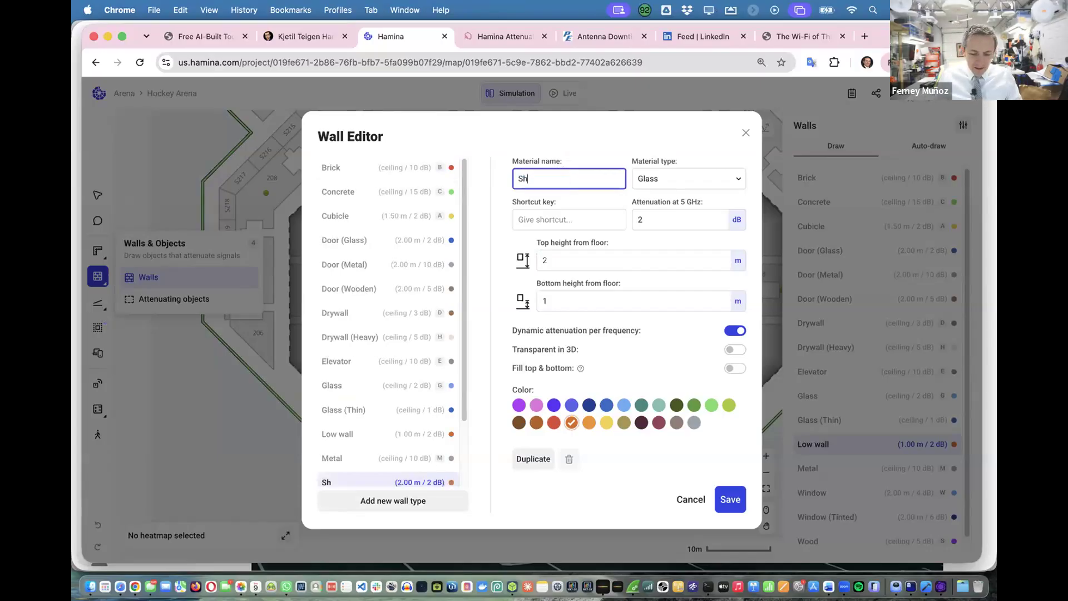
pyautogui.write('ielding')
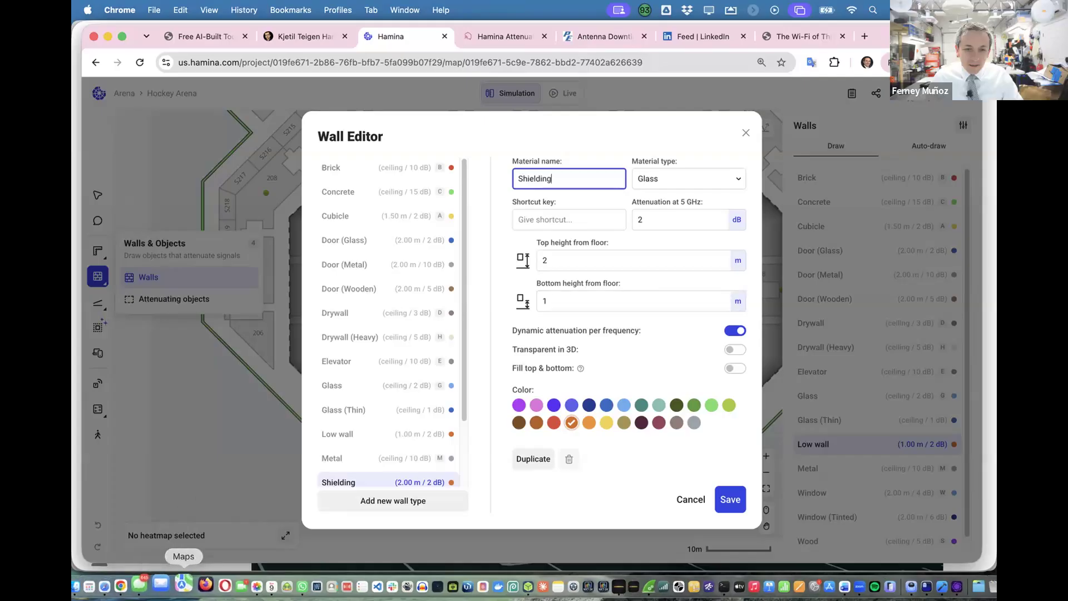
pyautogui.click(255, 583)
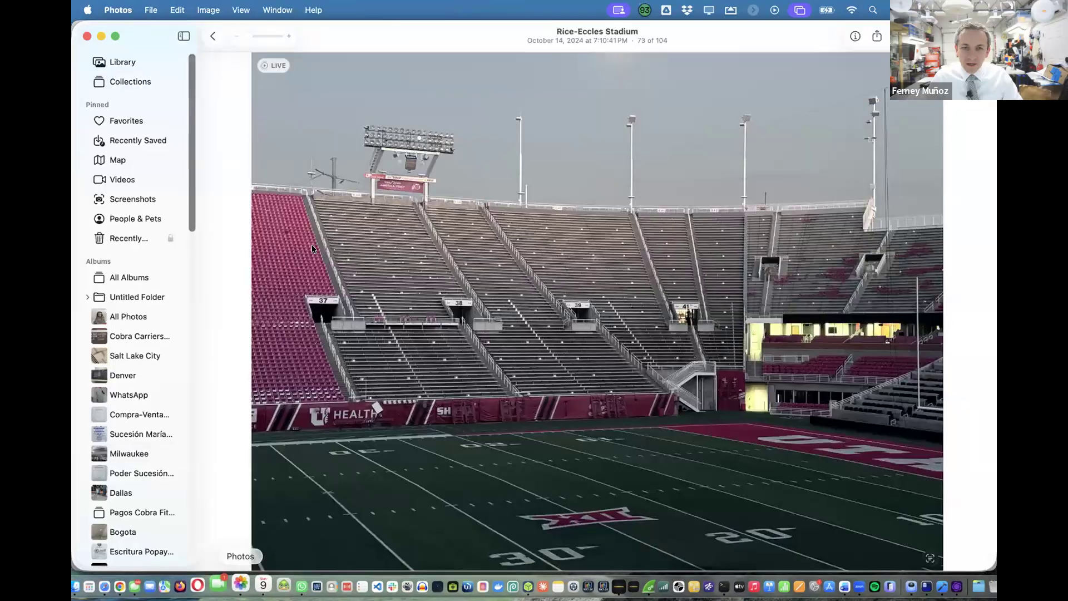
pyautogui.click(121, 160)
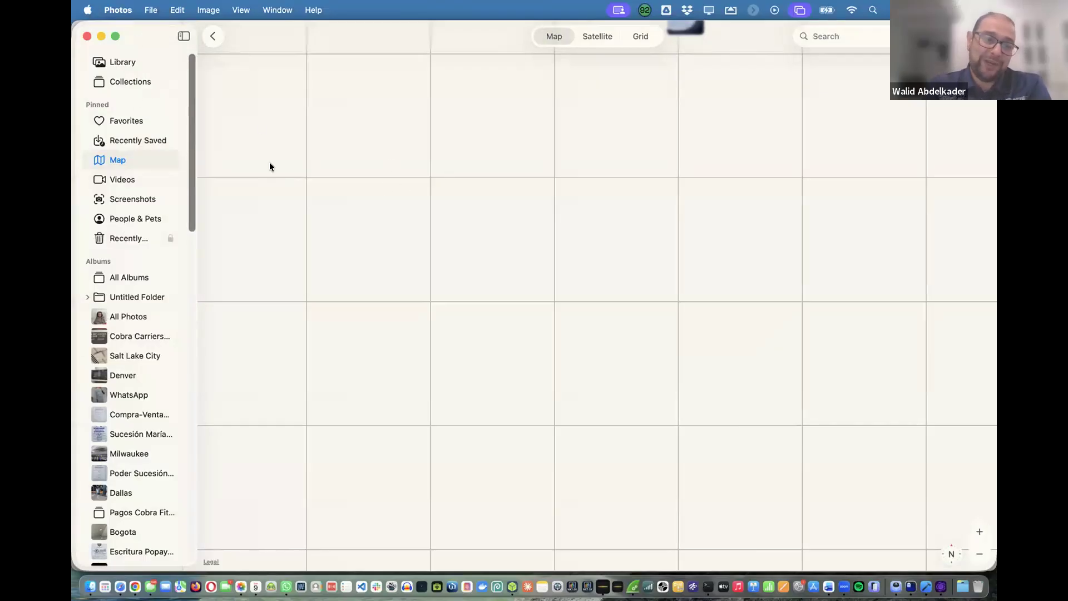
pyautogui.click(118, 9)
pyautogui.click(144, 167)
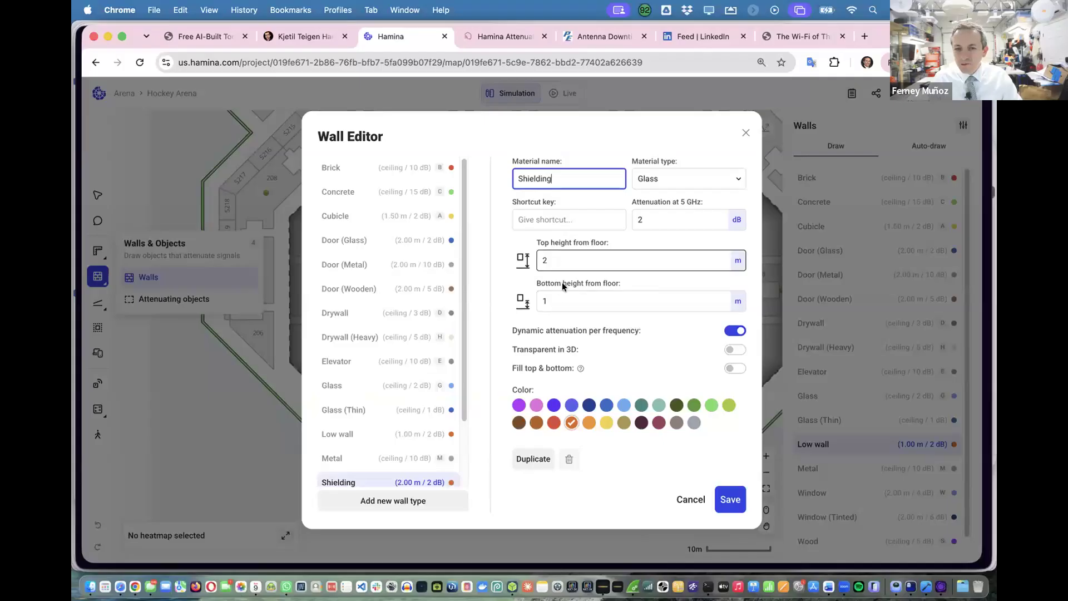
# Give the Shielding wall type a light blue colour, make it transparent in 3D and save the wall types.
pyautogui.click(624, 405)
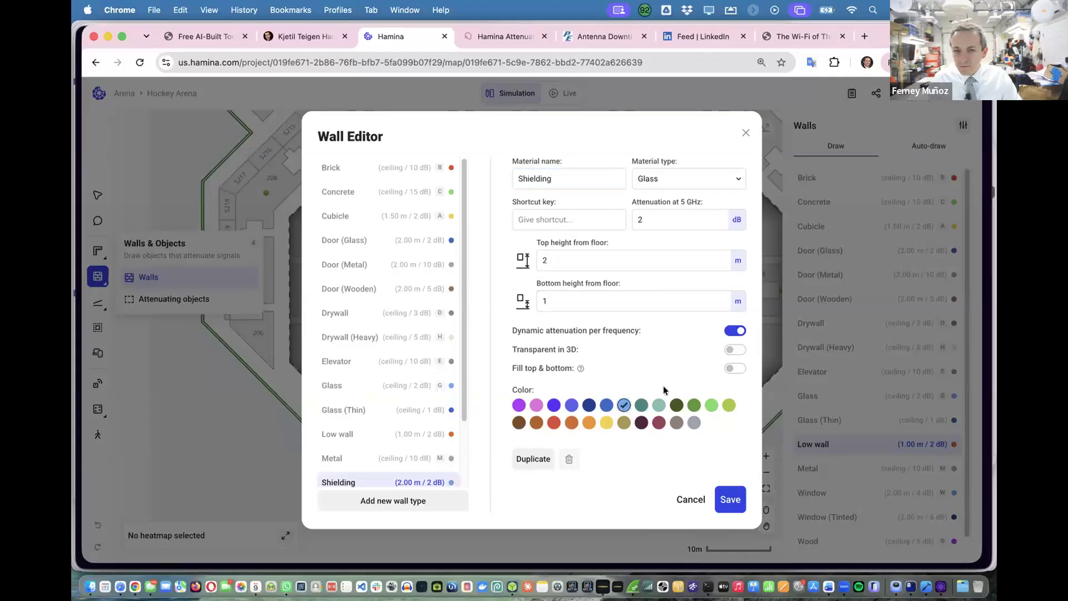
pyautogui.click(728, 351)
pyautogui.click(730, 500)
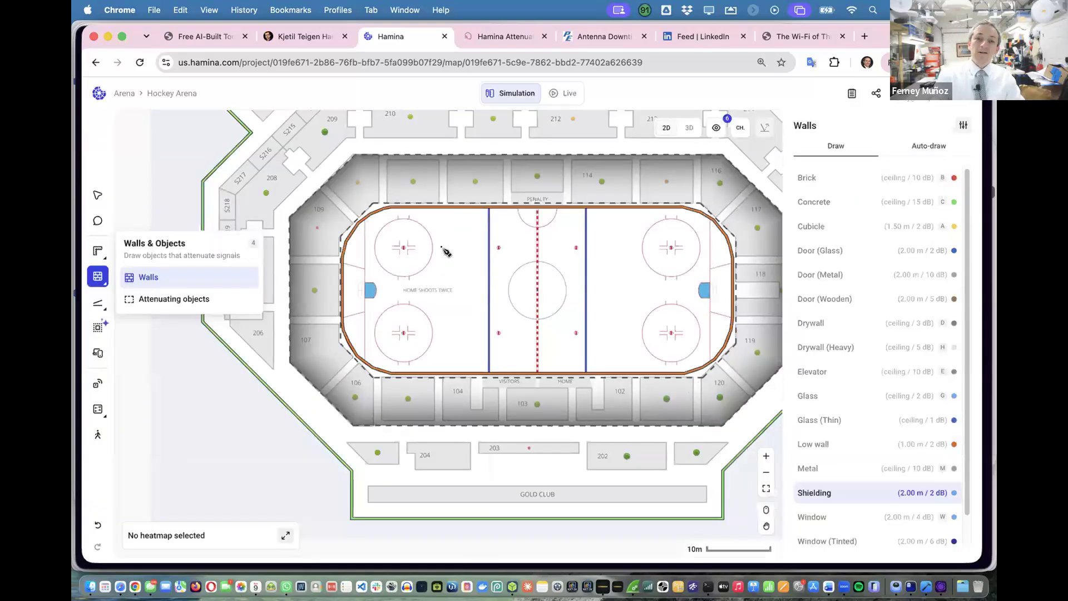
pyautogui.scroll(5, 443, 248)
pyautogui.moveTo(415, 217); pyautogui.dragTo(413, 207)
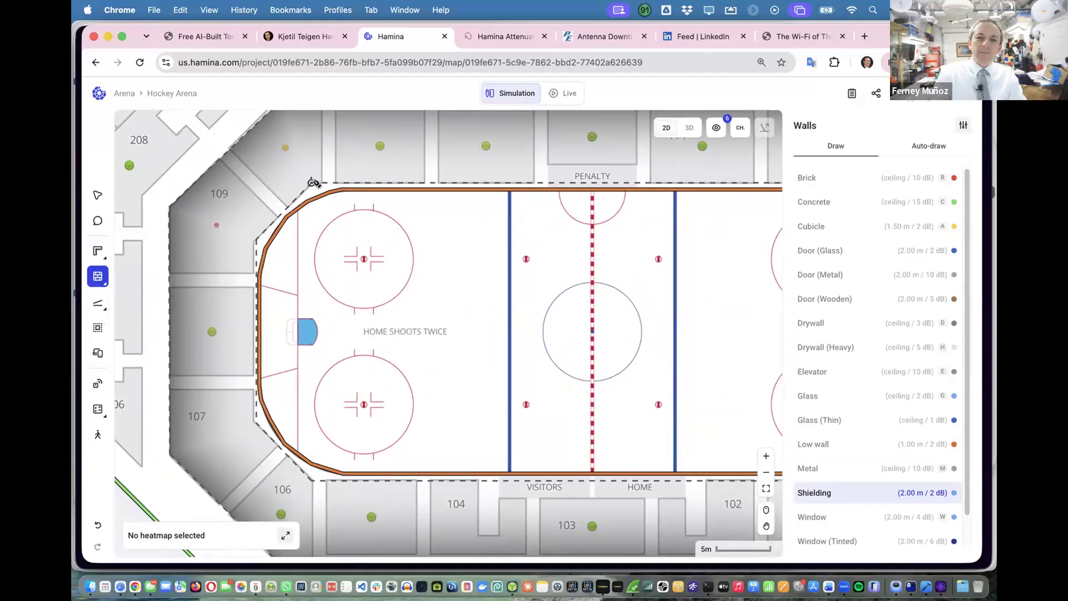
pyautogui.hscroll(2, 317, 185)
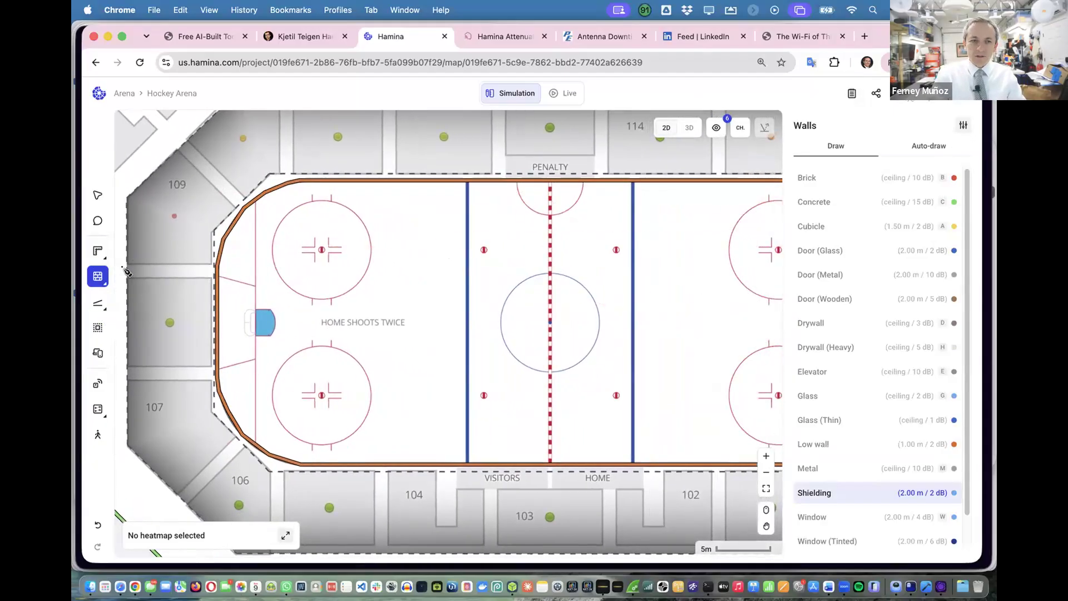
pyautogui.moveTo(101, 277)
pyautogui.click(153, 299)
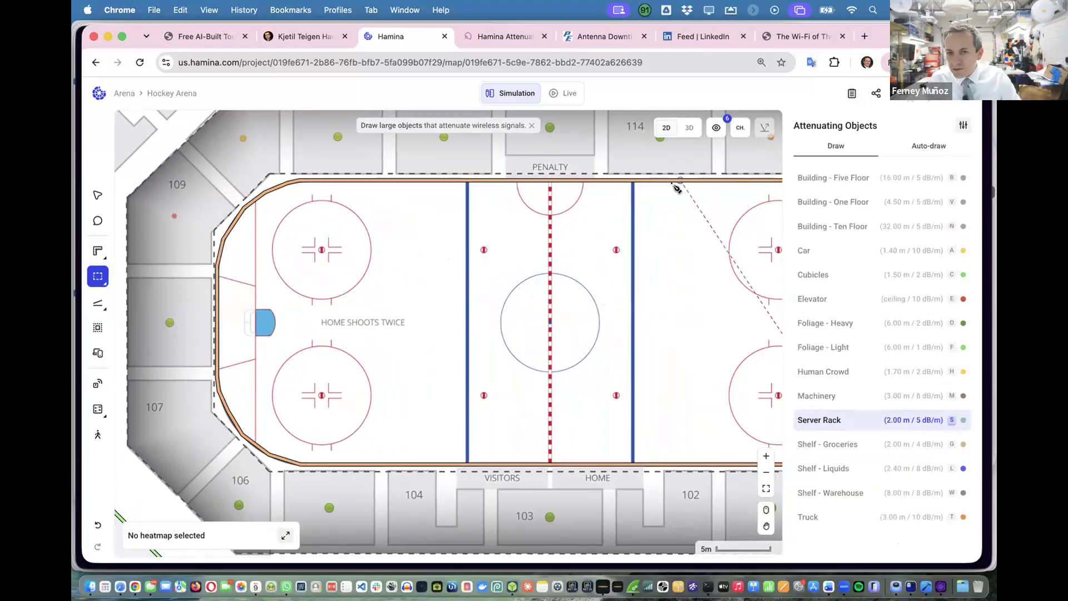
pyautogui.click(963, 126)
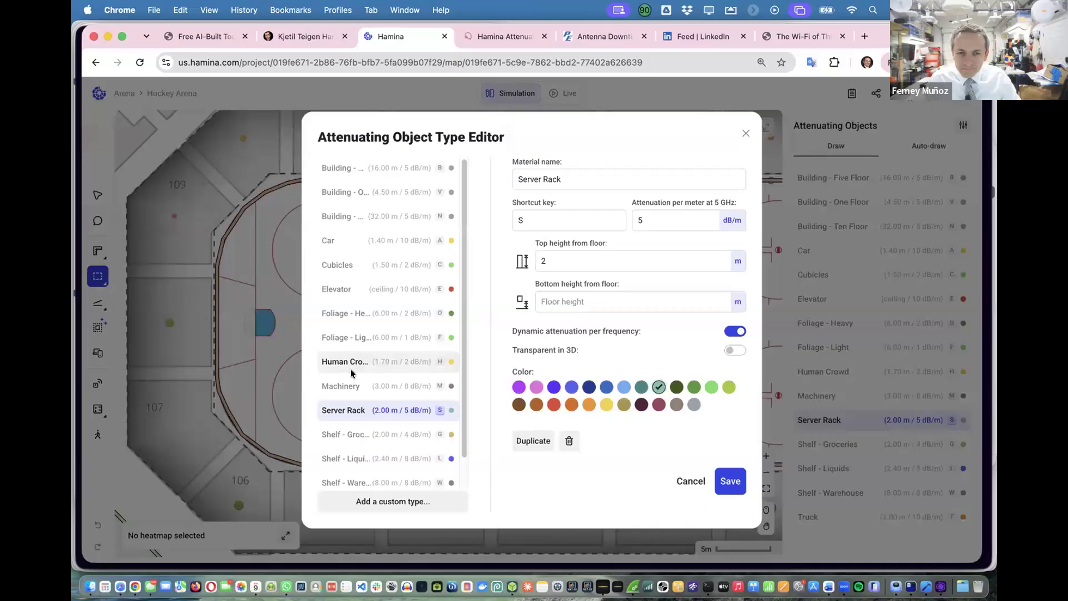
pyautogui.scroll(-2, 351, 374)
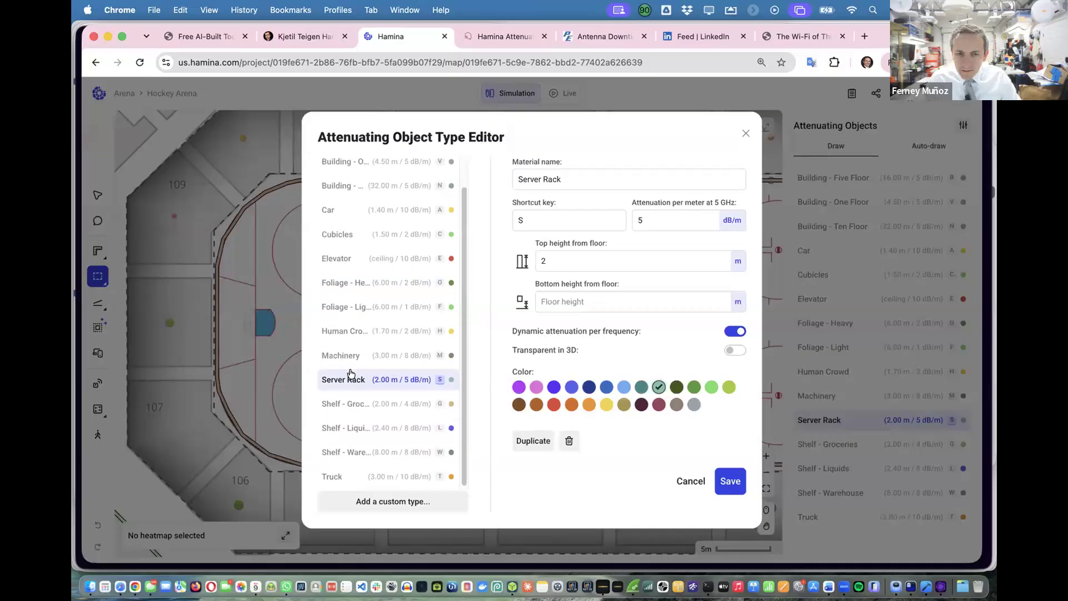
pyautogui.scroll(1, 351, 373)
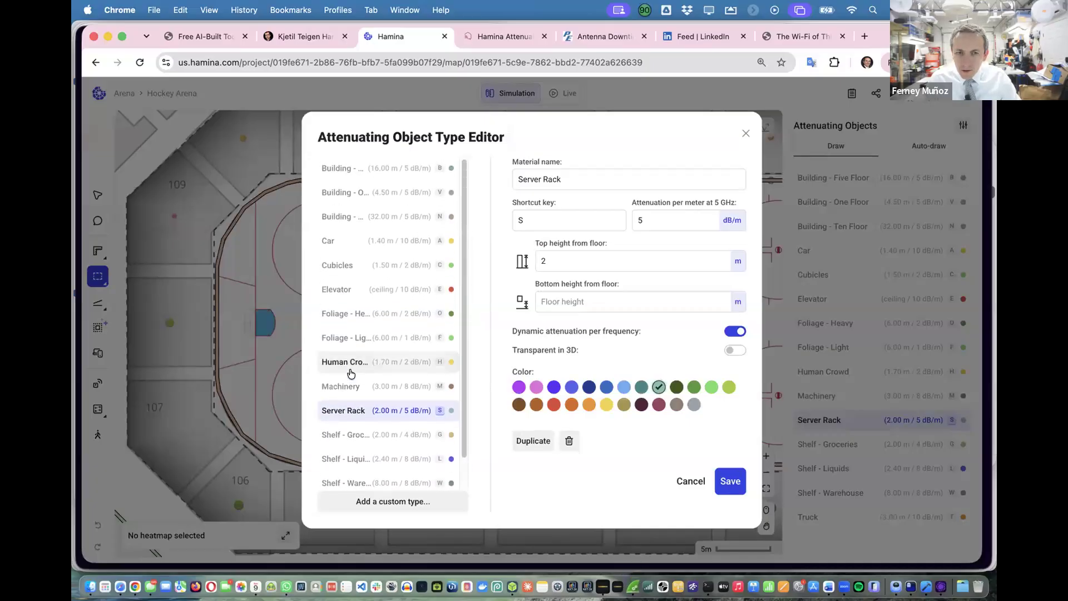
pyautogui.click(670, 482)
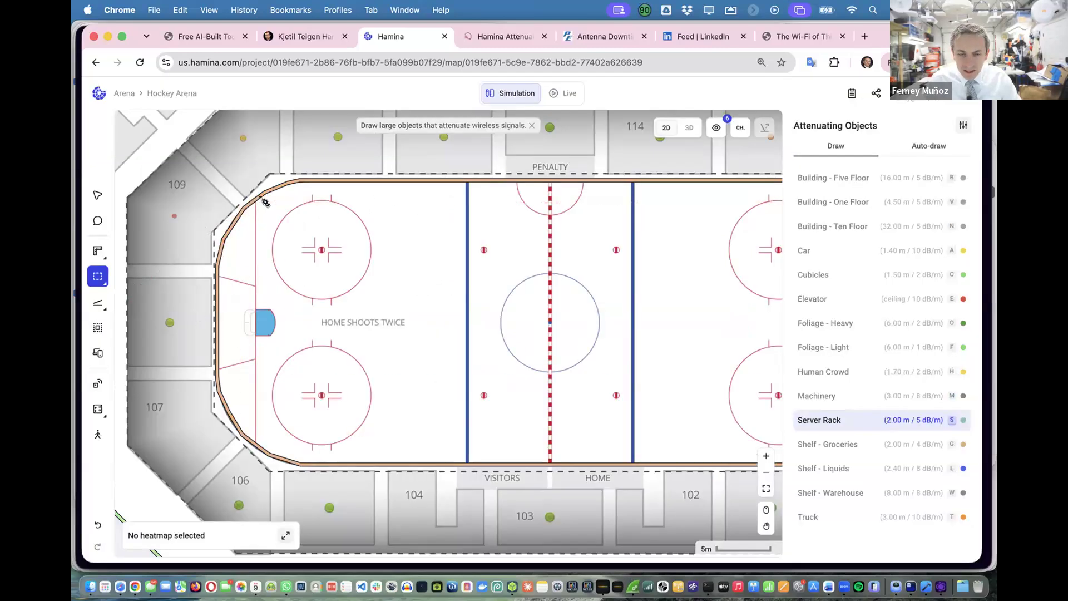
pyautogui.moveTo(95, 256)
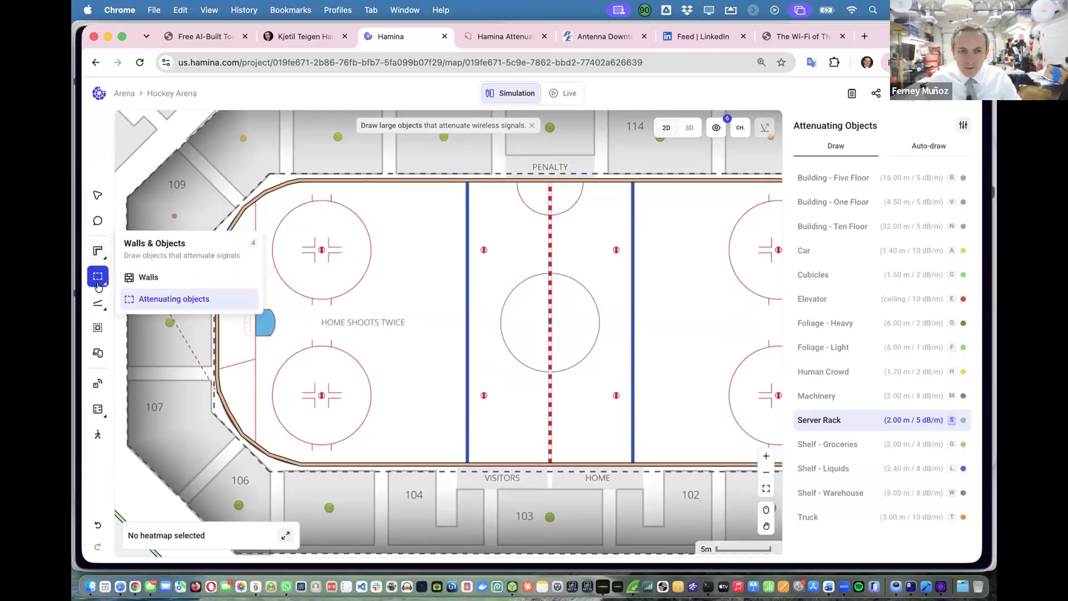
pyautogui.moveTo(98, 276)
pyautogui.click(146, 277)
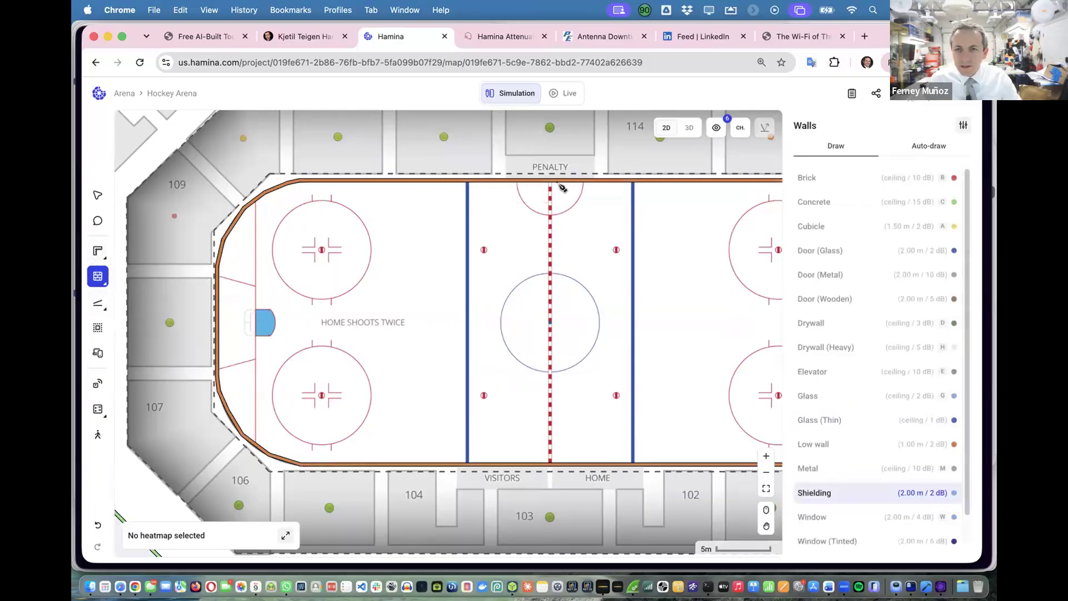
# Rename the Low wall type as "Dasher board" in the Wall Editor and save it.
pyautogui.click(958, 125)
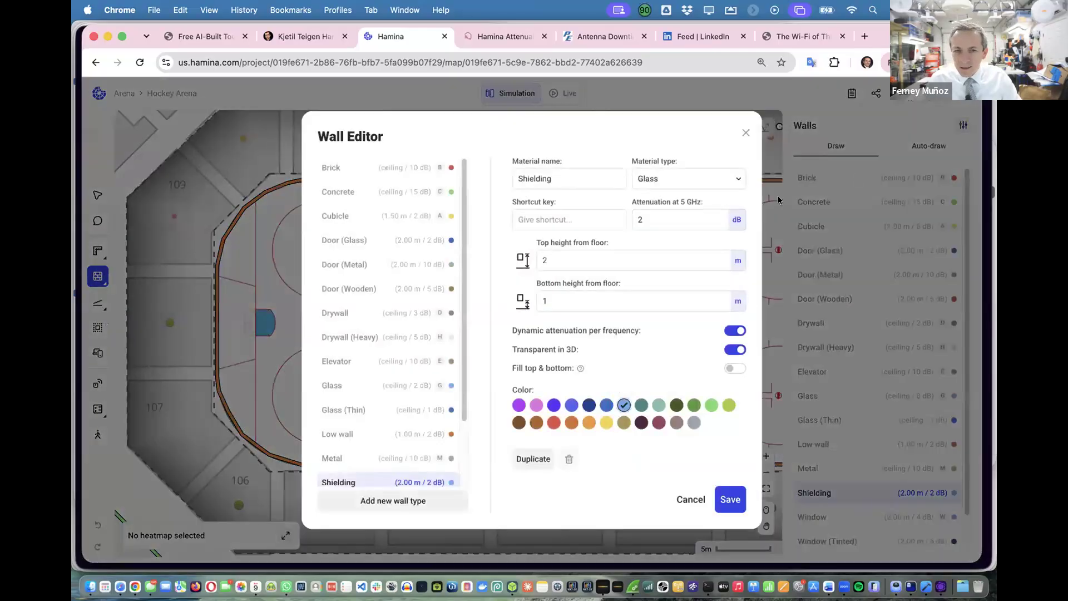
pyautogui.click(365, 435)
pyautogui.click(616, 177)
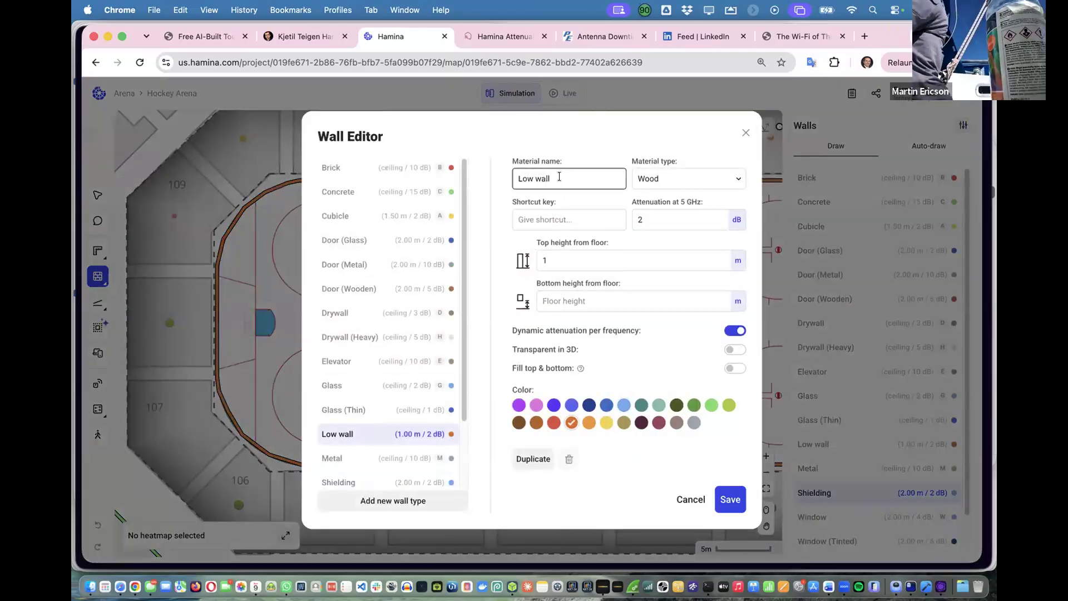
pyautogui.moveTo(615, 176); pyautogui.dragTo(480, 178)
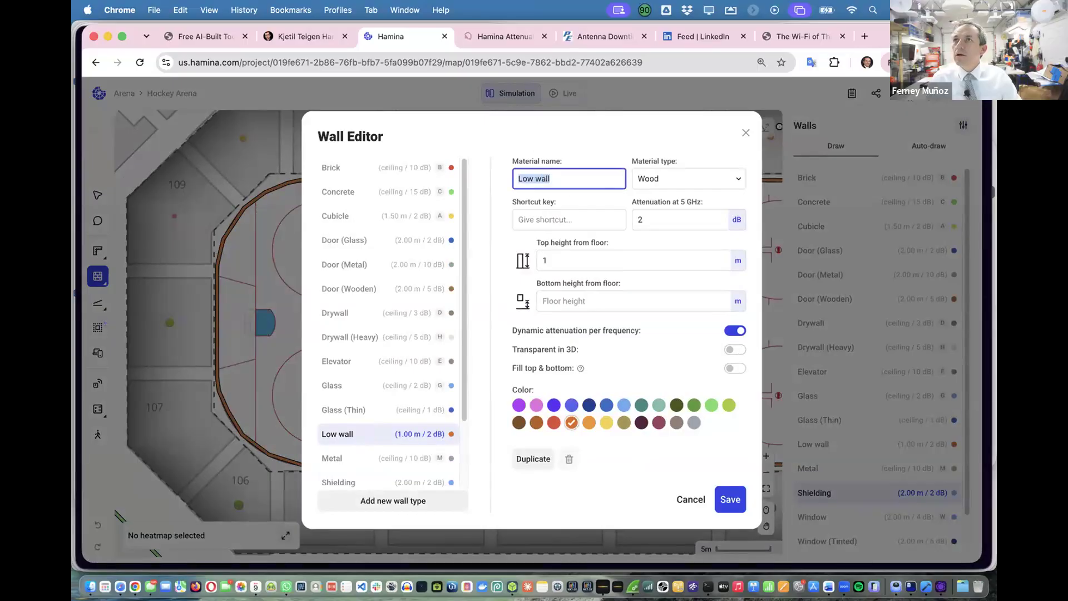
pyautogui.write('Dasher')
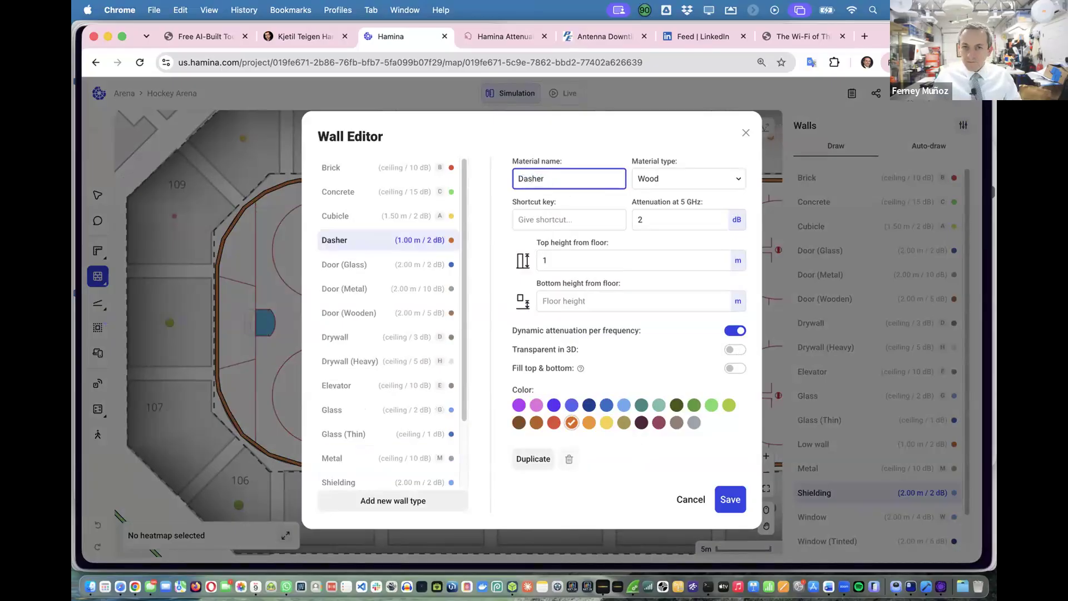
pyautogui.write(' board')
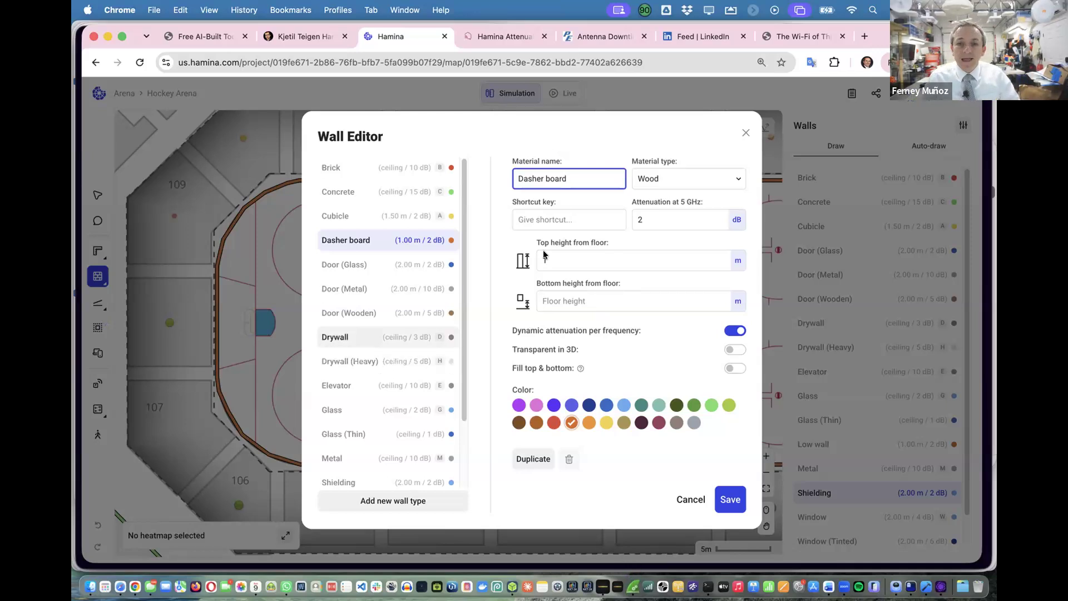
pyautogui.click(728, 501)
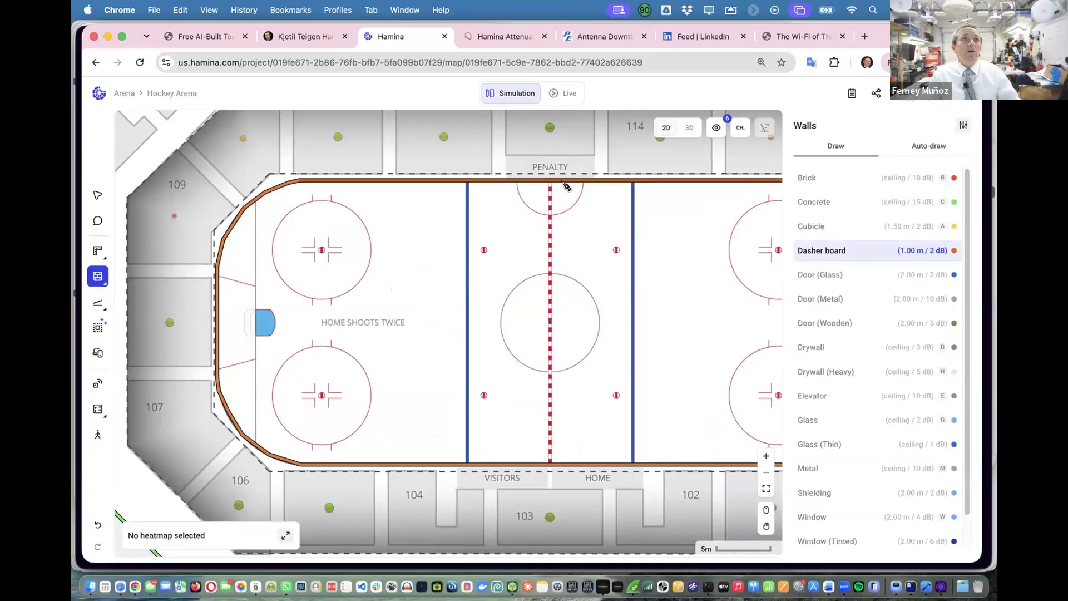
# Abandon the started wall and hide the attenuating objects and sloped floors on the plan.
pyautogui.click(556, 181)
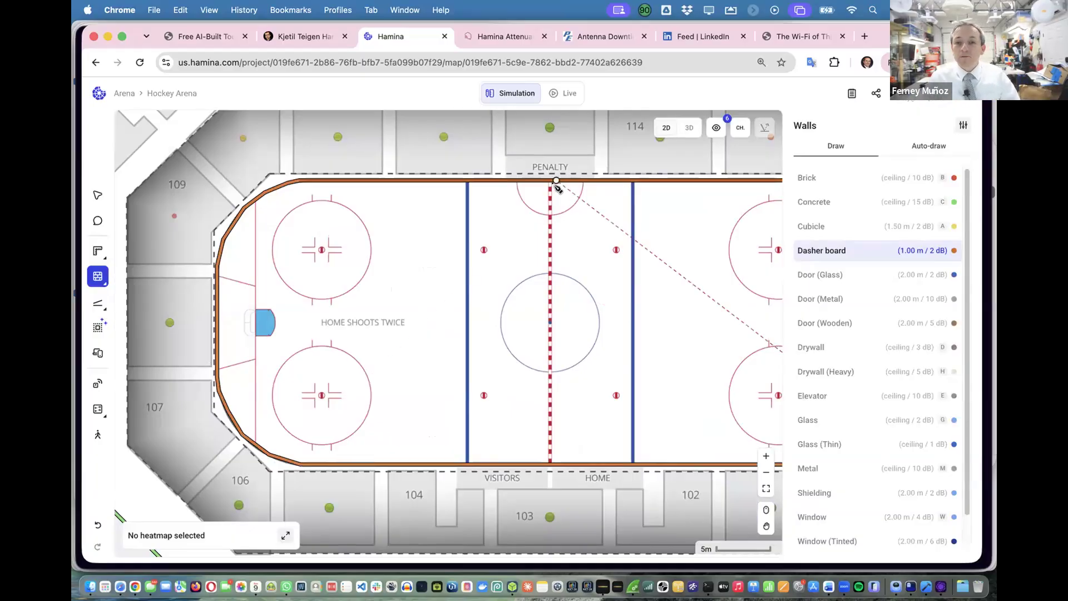
pyautogui.press('Escape')
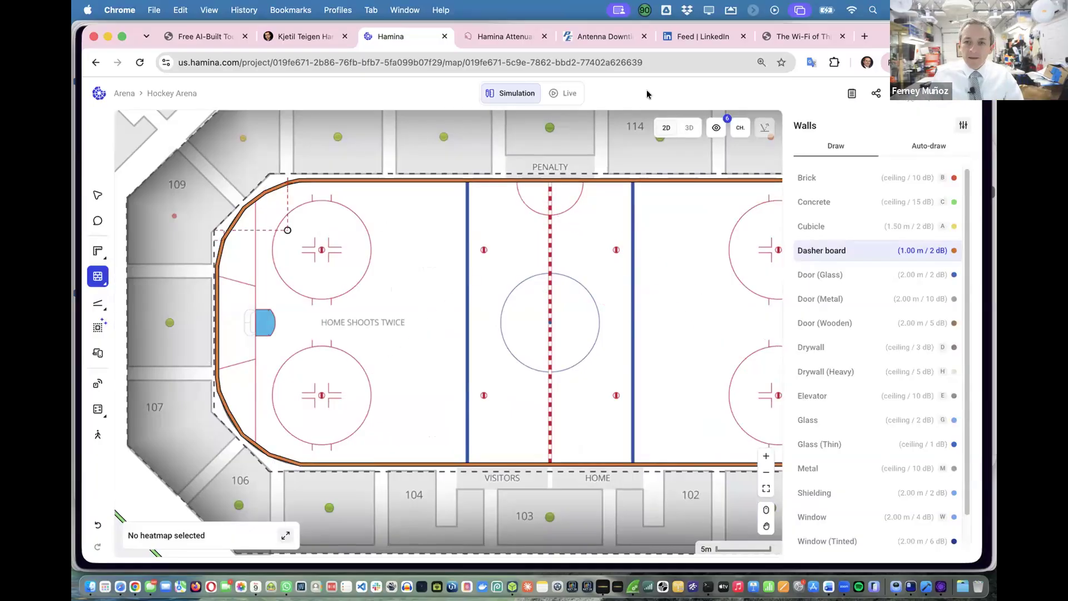
pyautogui.click(714, 127)
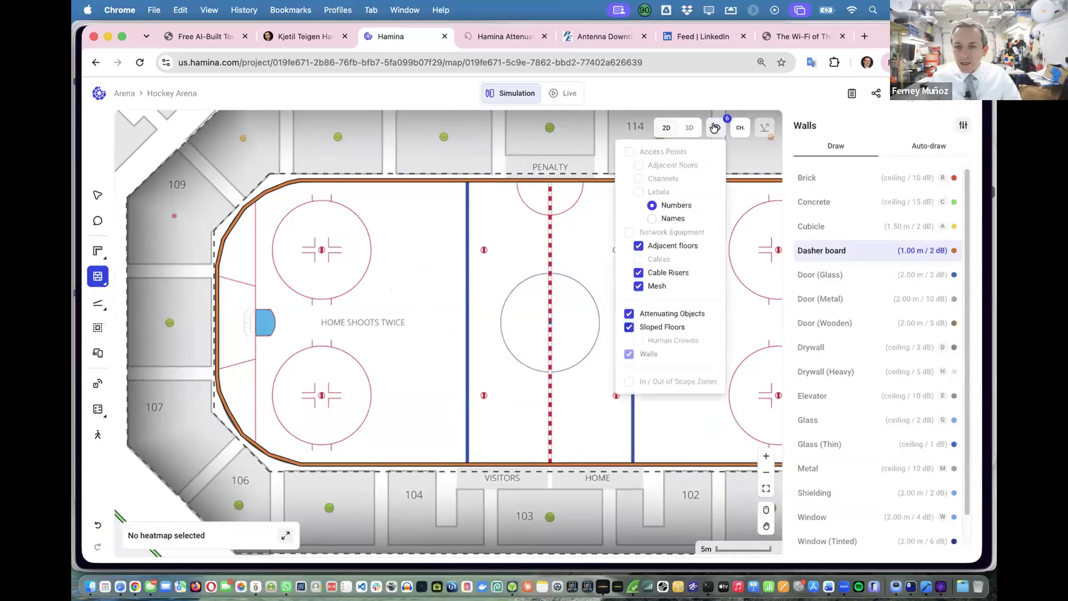
pyautogui.click(629, 315)
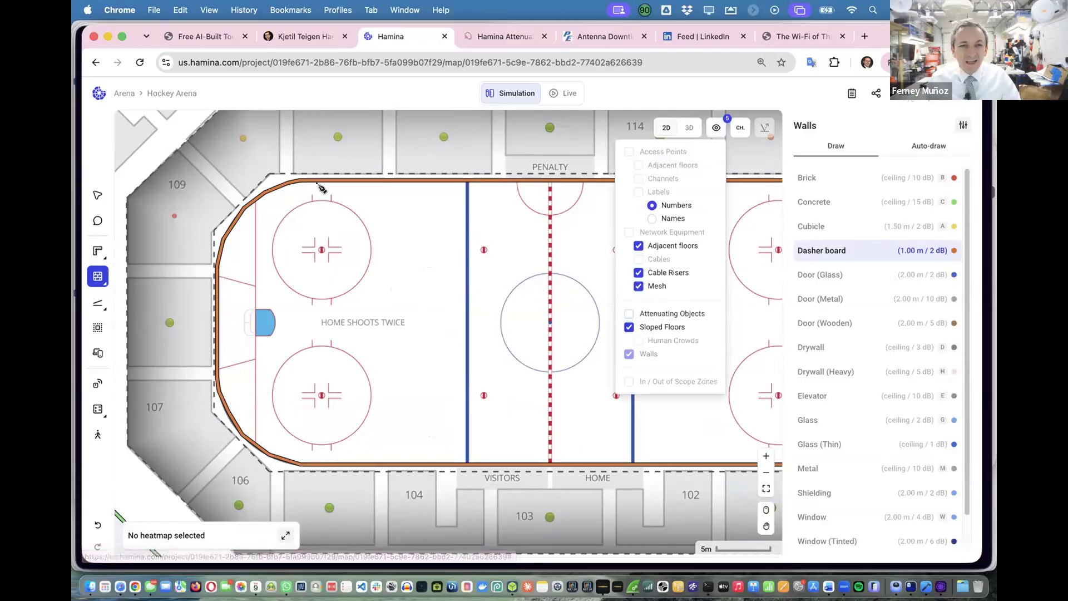
pyautogui.click(630, 327)
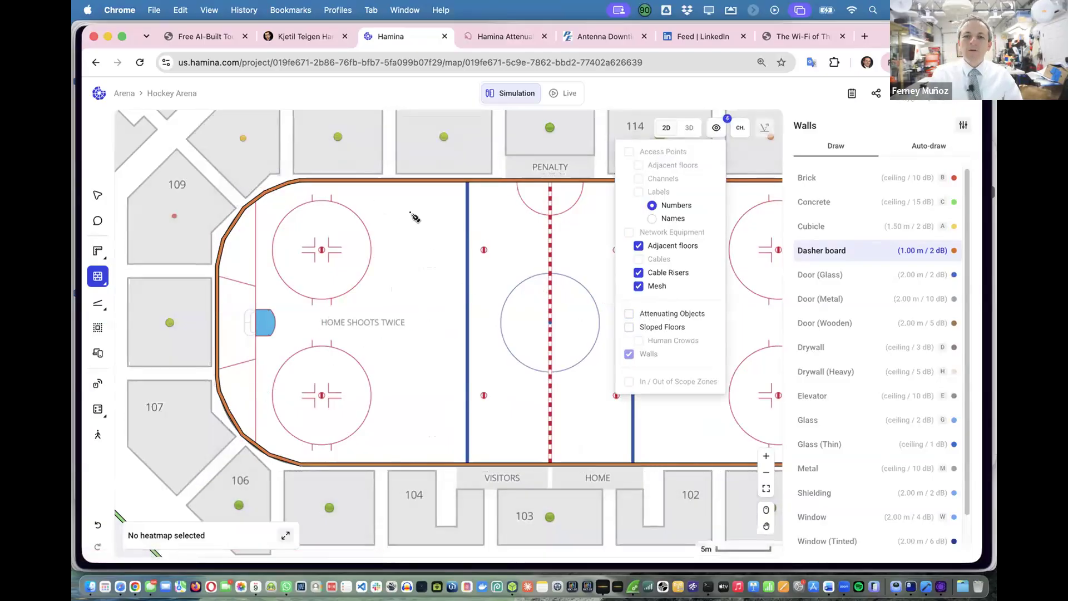
pyautogui.scroll(-5, 414, 216)
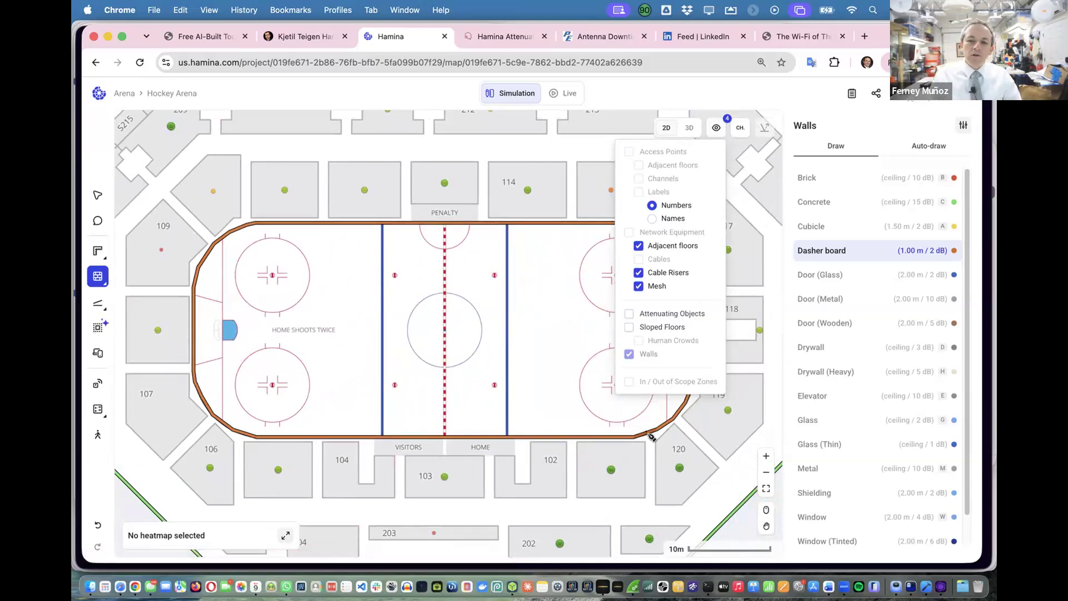
pyautogui.scroll(5, 640, 438)
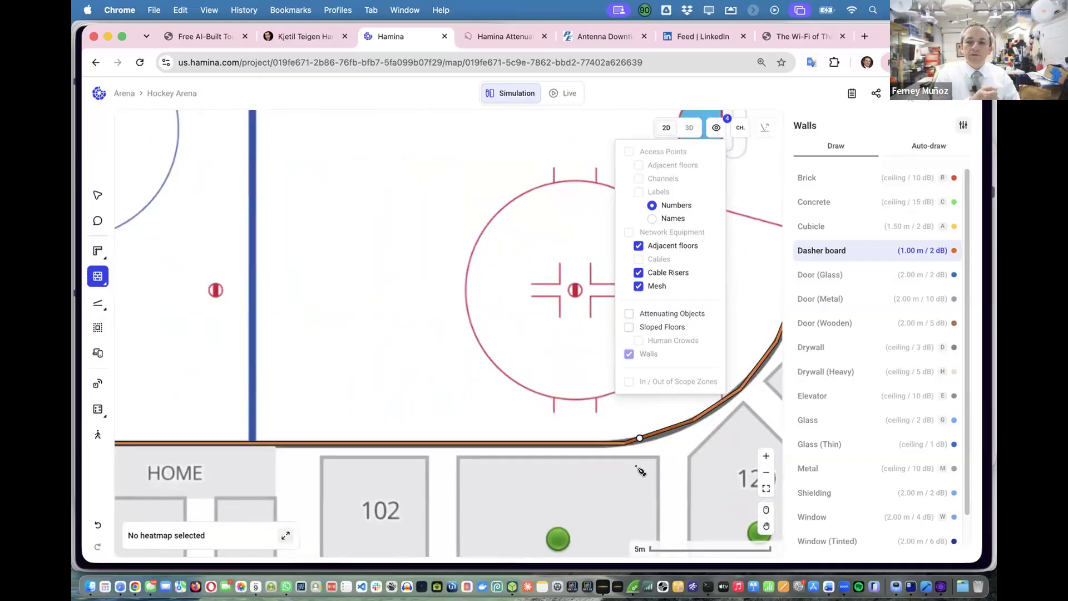
pyautogui.scroll(-5, 612, 456)
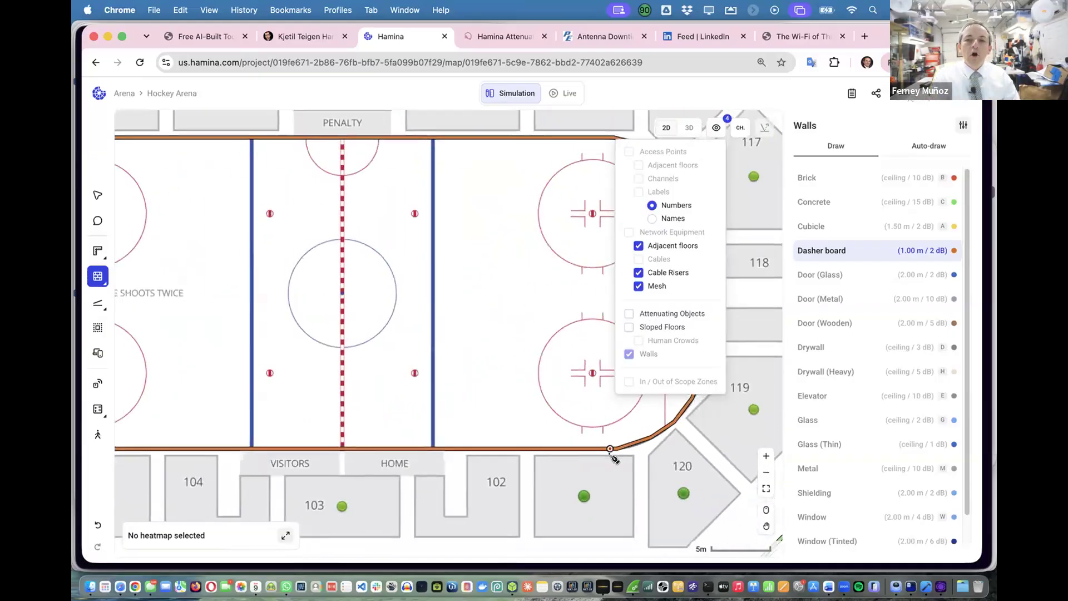
pyautogui.hscroll(-2, 613, 456)
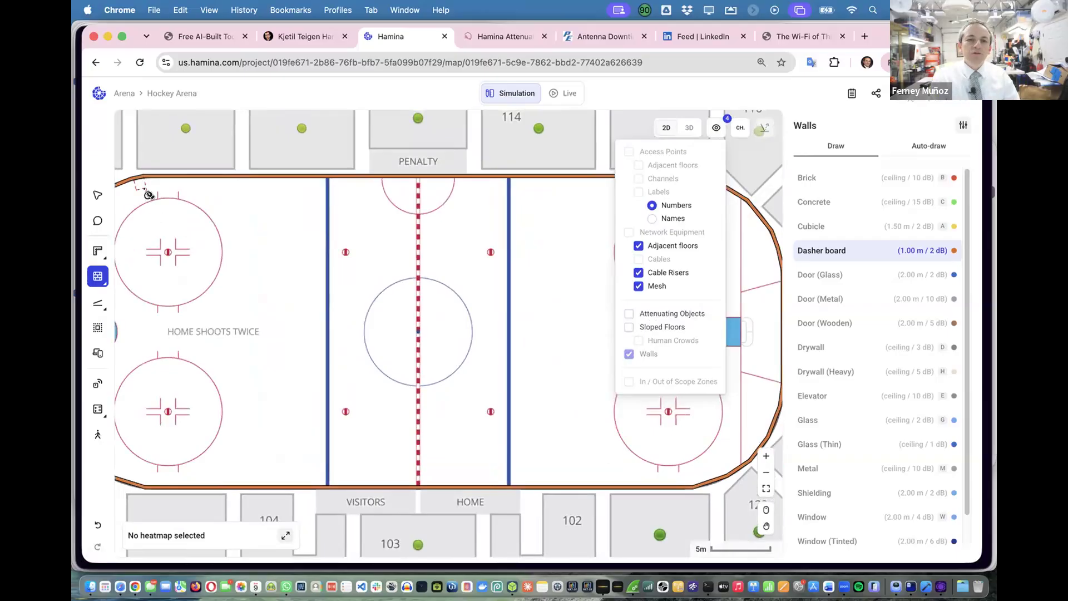
pyautogui.scroll(-2, 144, 179)
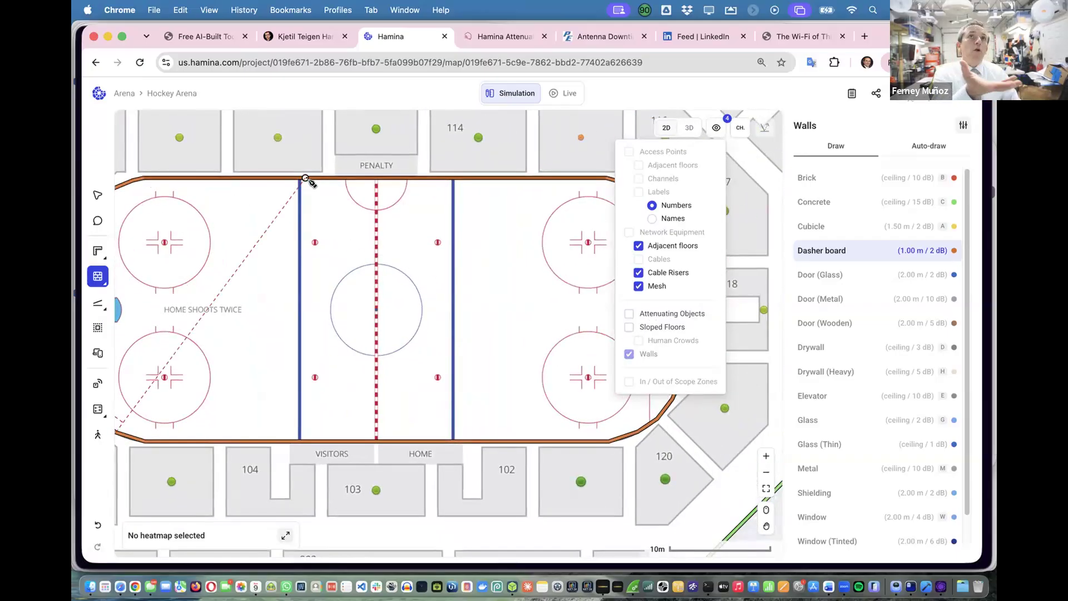
pyautogui.moveTo(104, 278)
pyautogui.click(149, 279)
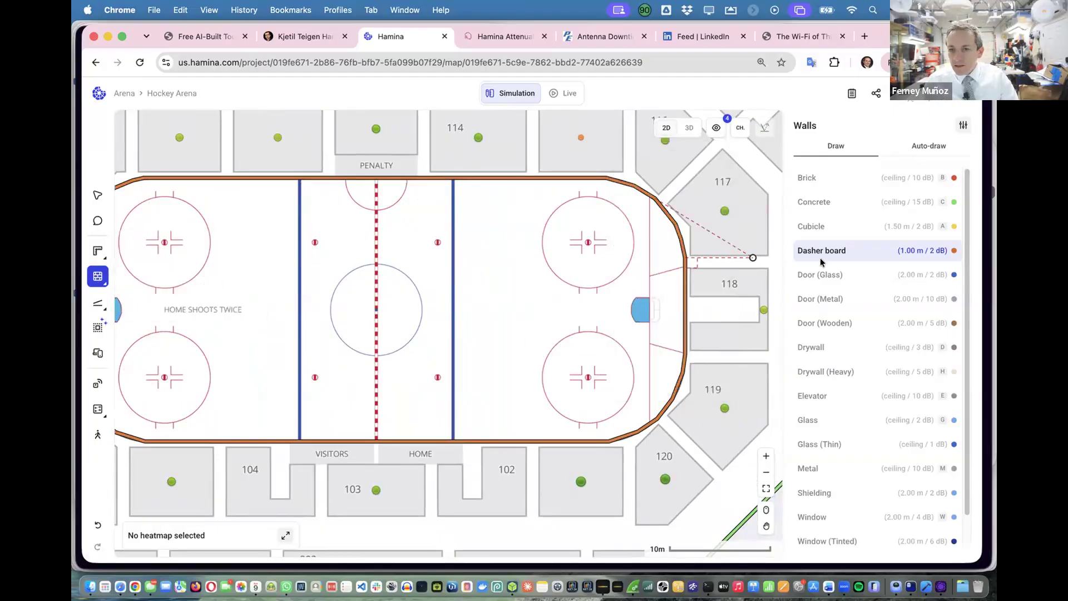
# Draw a Shielding wall over the dasher boards along the rink's straight penalty-box side up to the start of the corner.
pyautogui.scroll(-1, 851, 274)
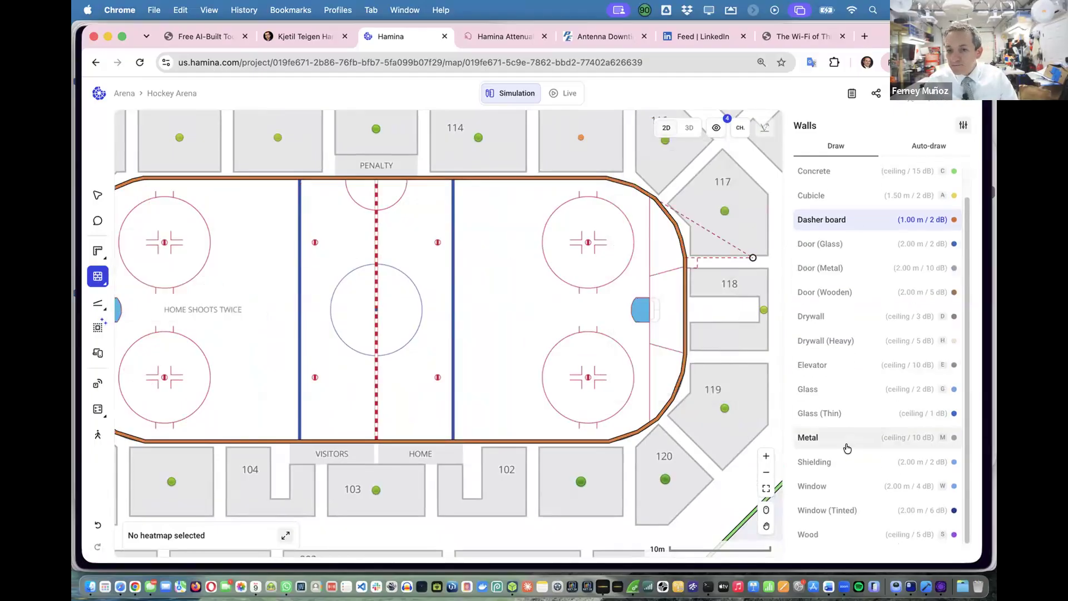
pyautogui.click(843, 461)
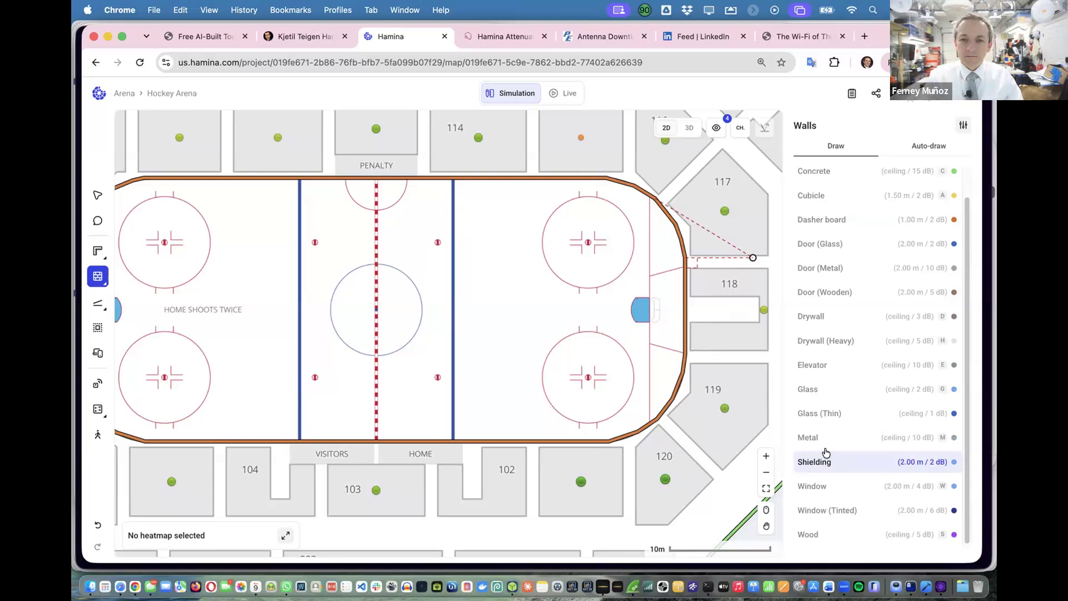
pyautogui.hscroll(-5, 532, 326)
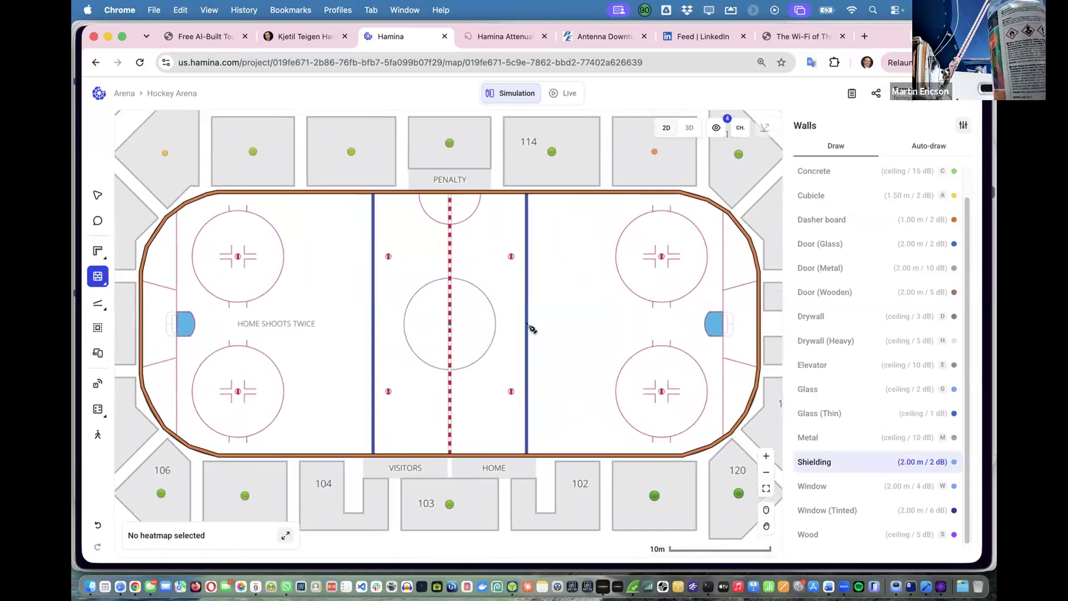
pyautogui.click(219, 193)
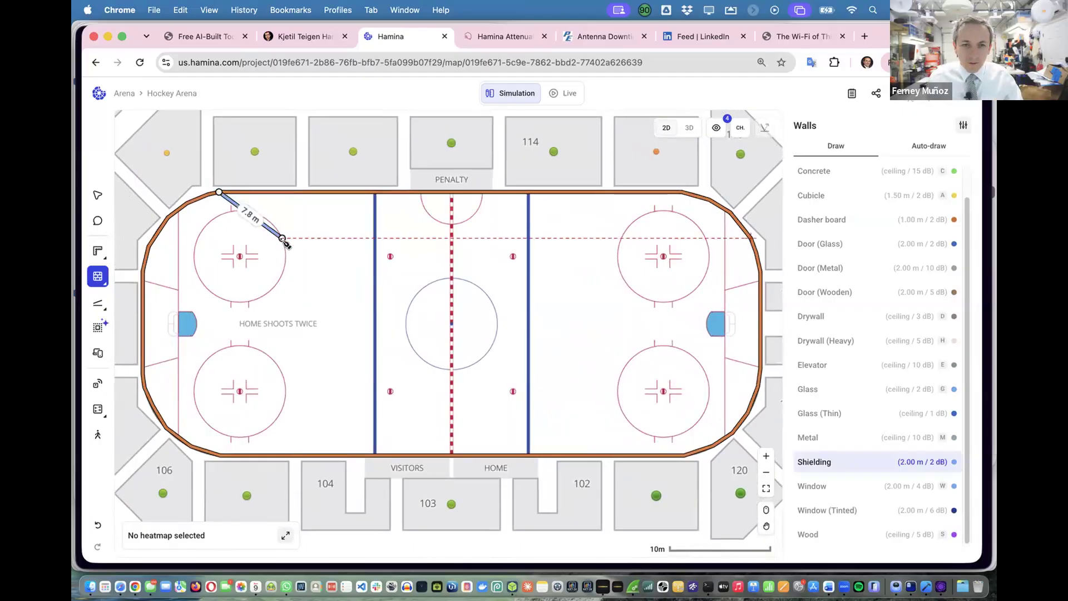
pyautogui.click(678, 192)
pyautogui.click(722, 209)
pyautogui.click(697, 199)
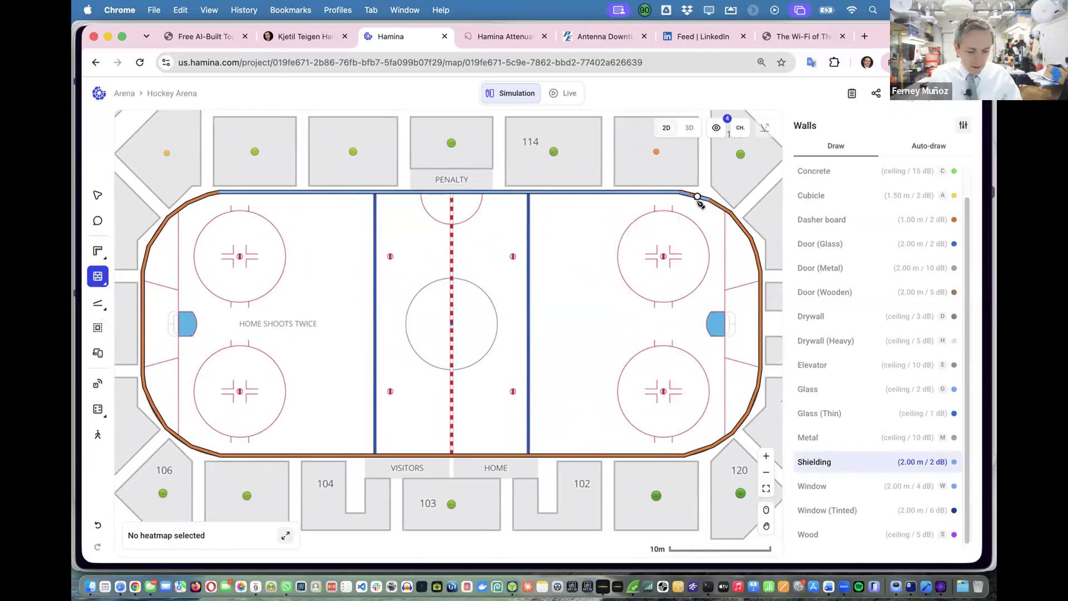
pyautogui.press('Escape')
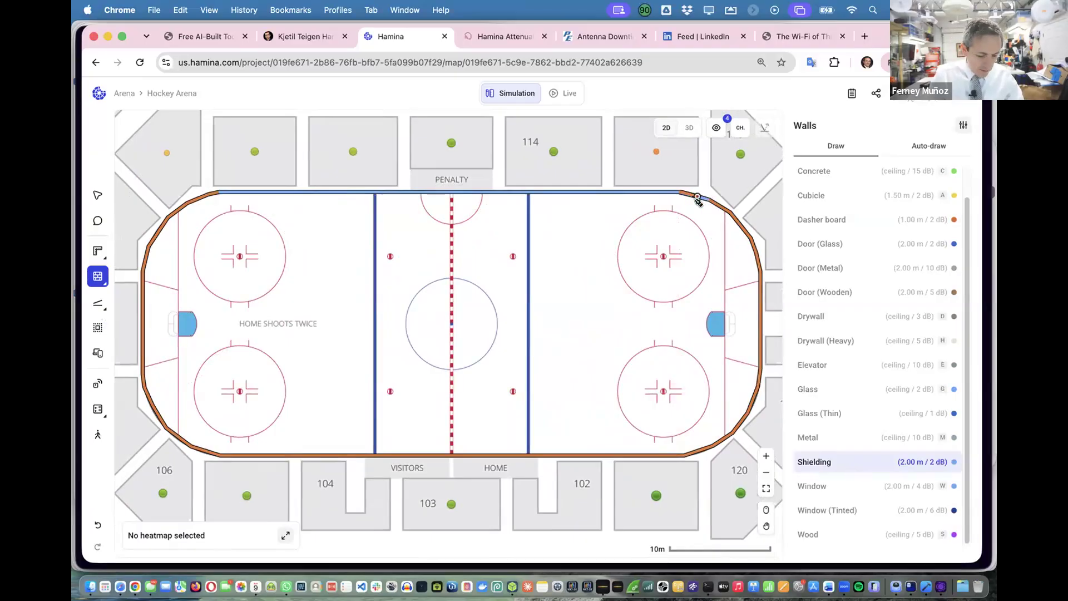
# Trace the Shielding wall over the dasher boards around the rink corner beside section 117.
pyautogui.scroll(5, 681, 194)
pyautogui.moveTo(686, 194); pyautogui.dragTo(480, 159)
pyautogui.click(475, 156)
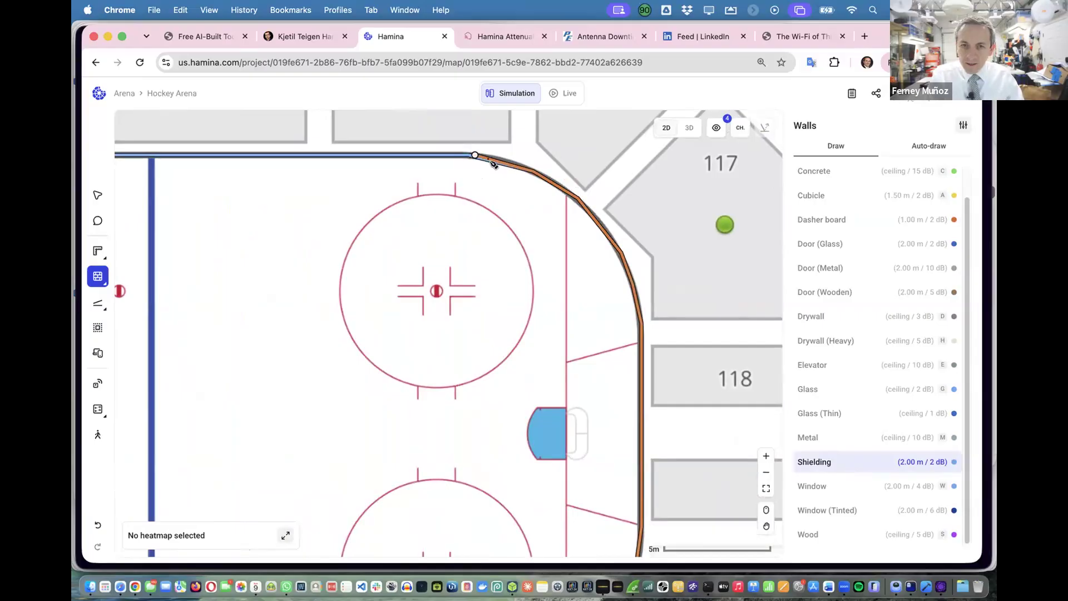
pyautogui.click(533, 170)
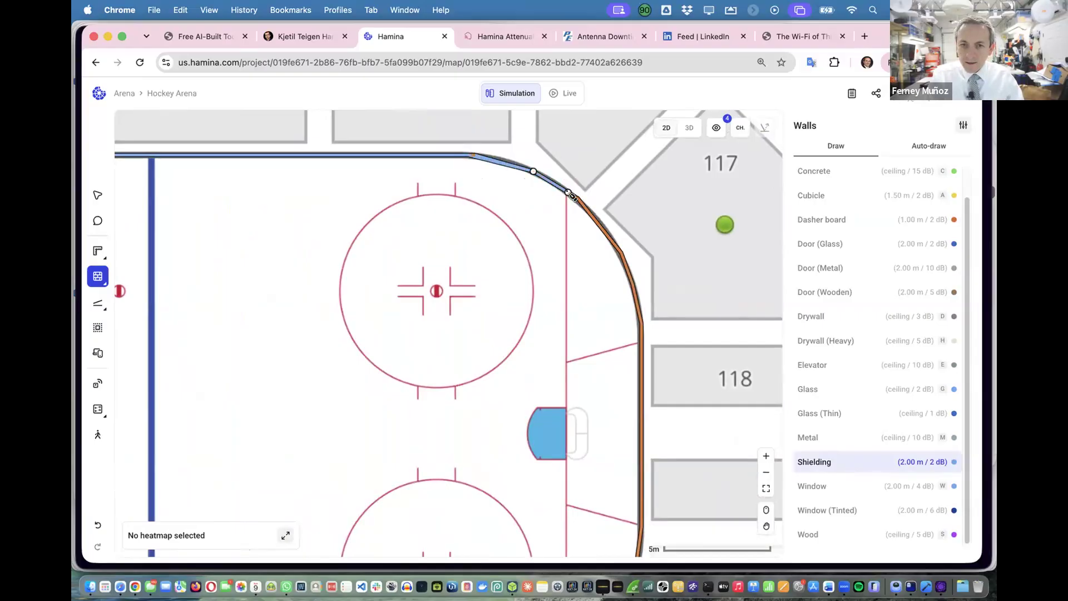
pyautogui.click(573, 195)
pyautogui.click(600, 227)
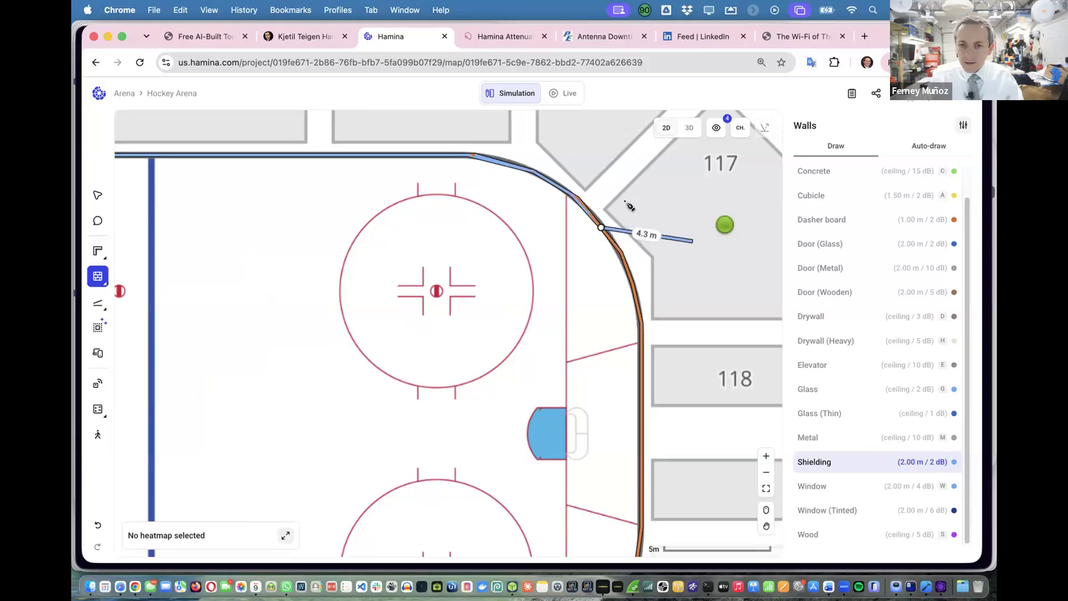
# Undo the misaligned Shielding segment on the rink corner beside section 117.
pyautogui.press('super+z')
pyautogui.scroll(5, 594, 220)
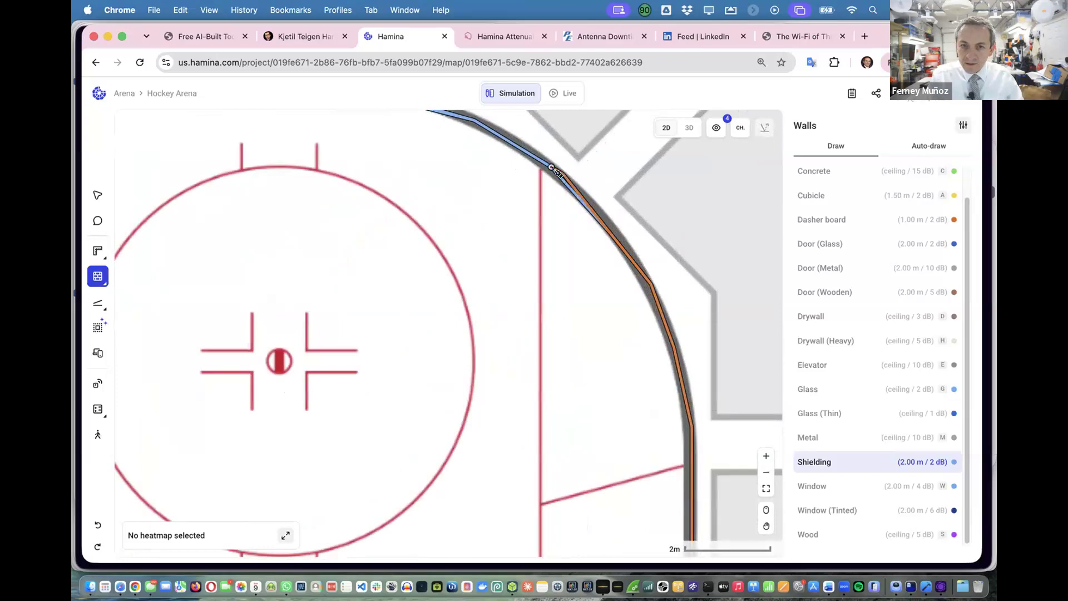
pyautogui.press('Escape')
pyautogui.press('super+z')
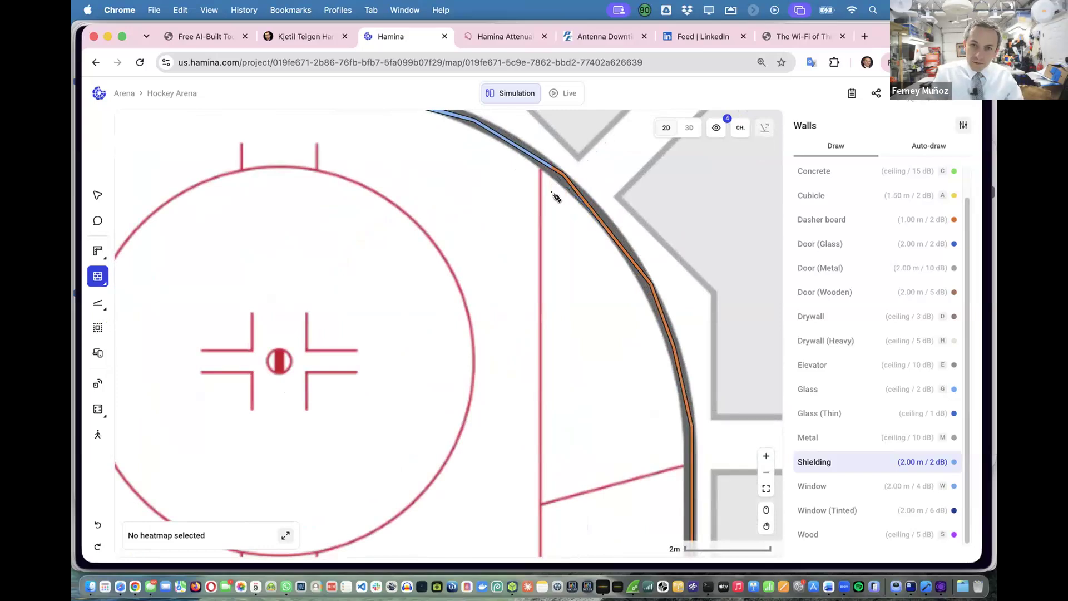
# Redraw the Shielding wall point by point along the curved dasher boards from section 117 to the end boards.
pyautogui.click(551, 167)
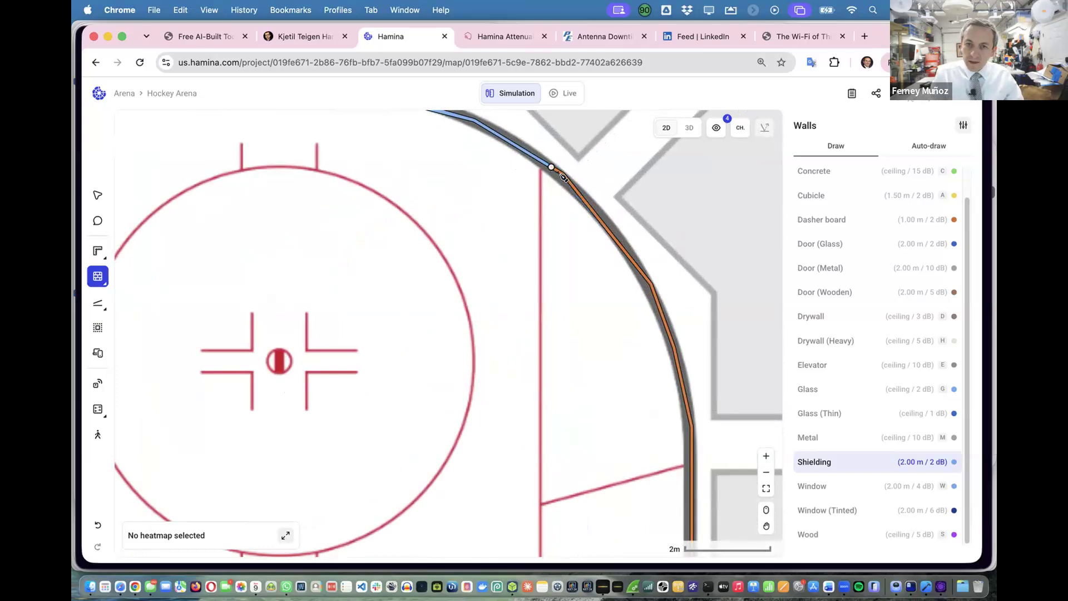
pyautogui.click(563, 174)
pyautogui.click(593, 212)
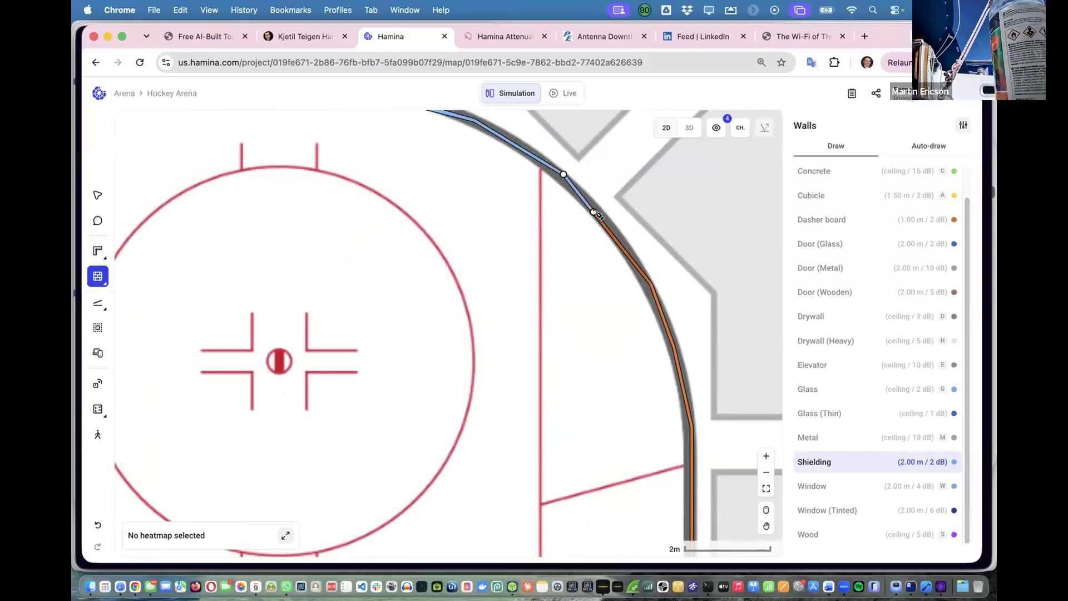
pyautogui.click(652, 282)
pyautogui.scroll(-5, 652, 284)
pyautogui.hscroll(2, 652, 284)
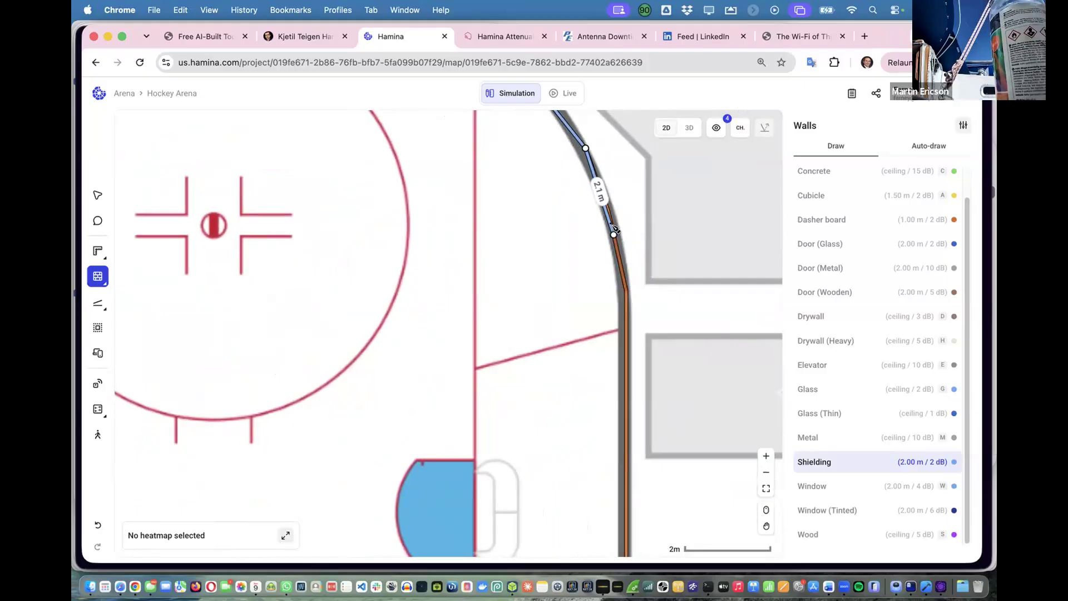
pyautogui.click(609, 211)
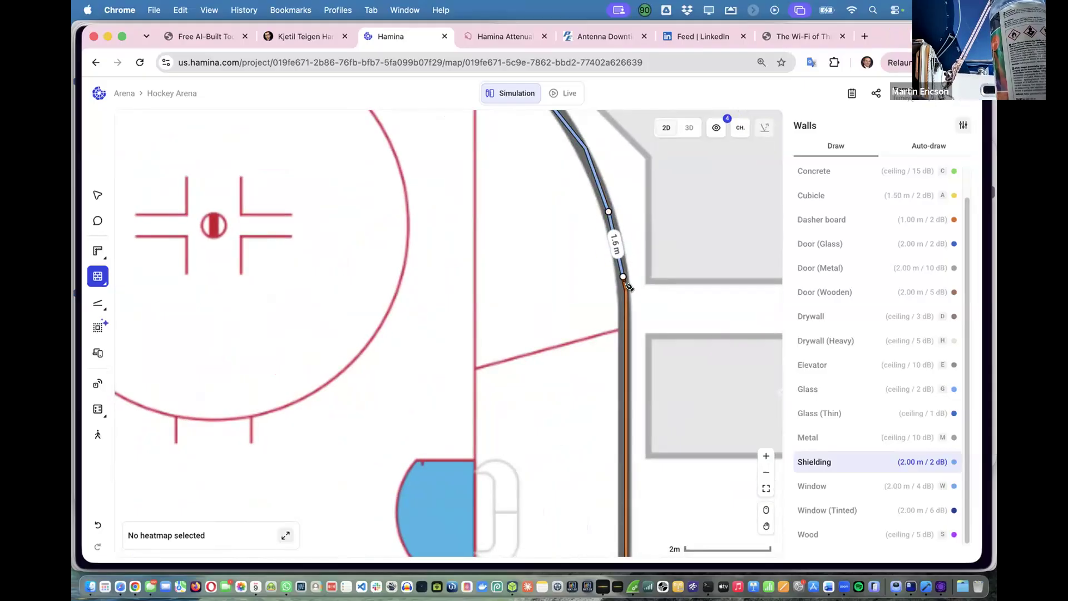
pyautogui.click(624, 283)
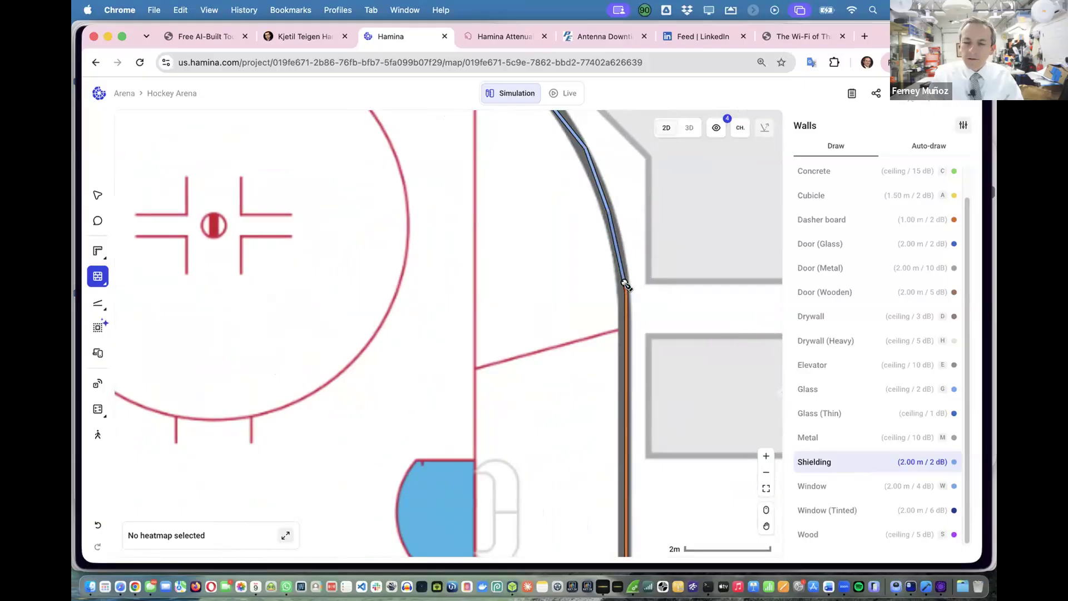
# Extend the Shielding wall a short way along the straight end boards beside section 118.
pyautogui.scroll(-1, 626, 284)
pyautogui.scroll(-3, 627, 281)
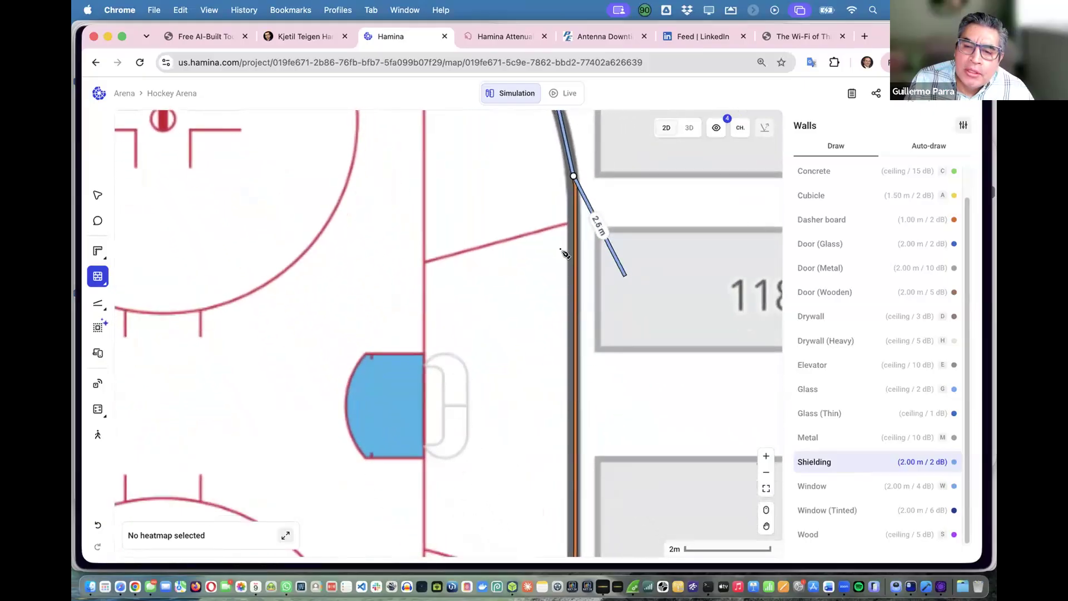
pyautogui.click(575, 210)
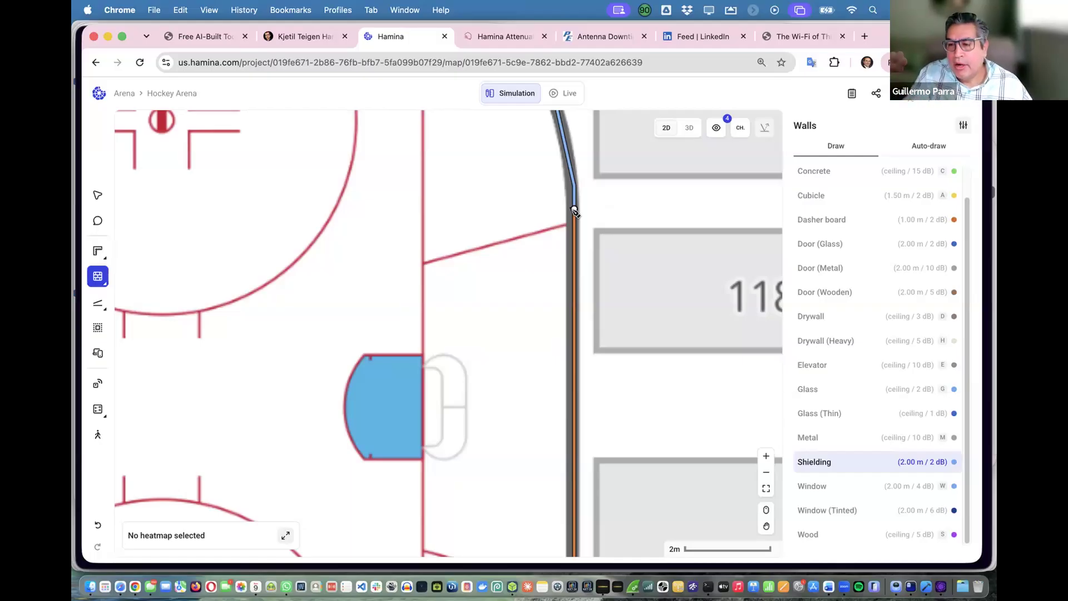
pyautogui.click(575, 211)
pyautogui.scroll(-2, 548, 217)
pyautogui.scroll(-10, 549, 217)
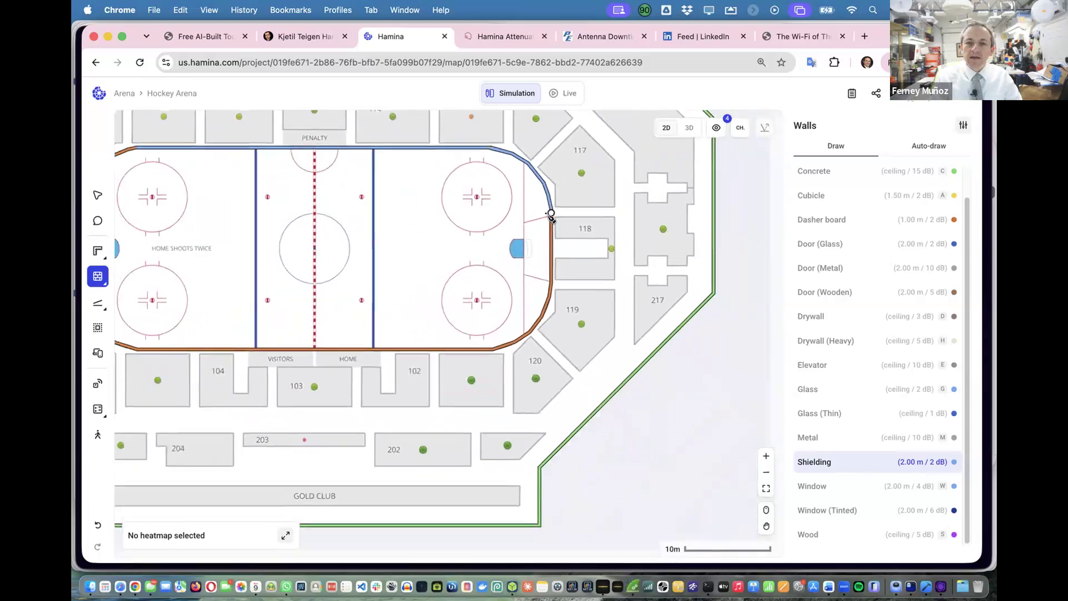
pyautogui.hscroll(-5, 549, 217)
pyautogui.scroll(2, 550, 216)
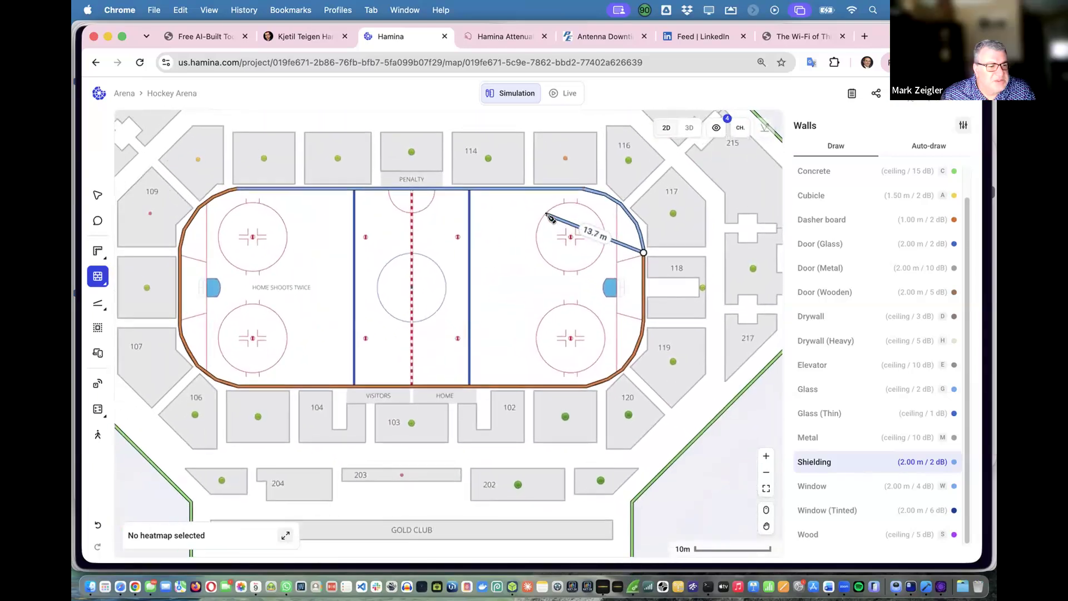
# Undo all the hand-drawn Shielding walls around the rink.
pyautogui.press('super+z')
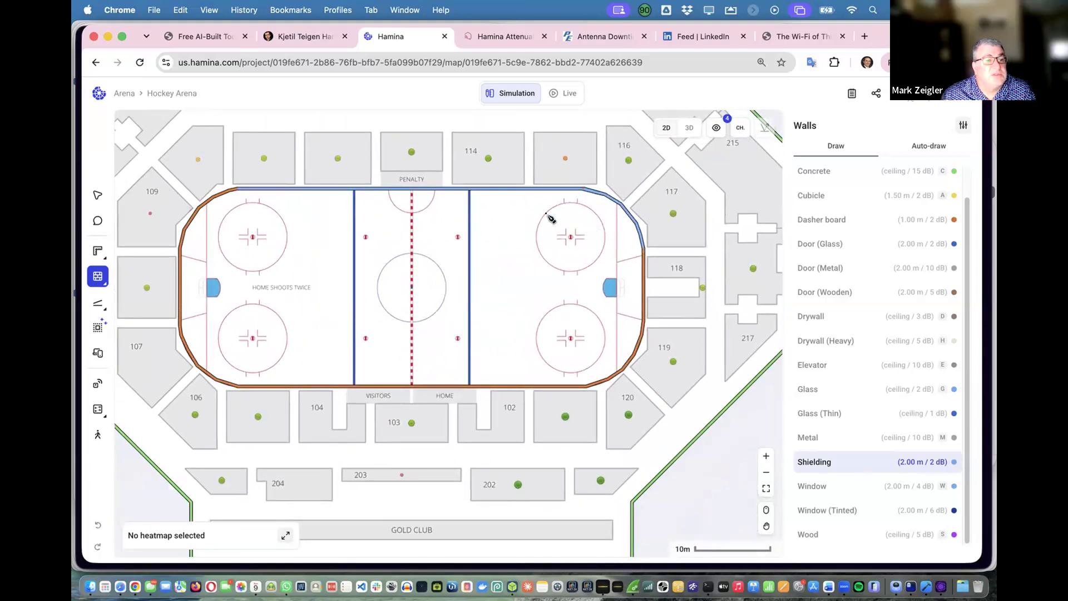
pyautogui.press('super+z')
pyautogui.press('super+z')
pyautogui.press('super+z')
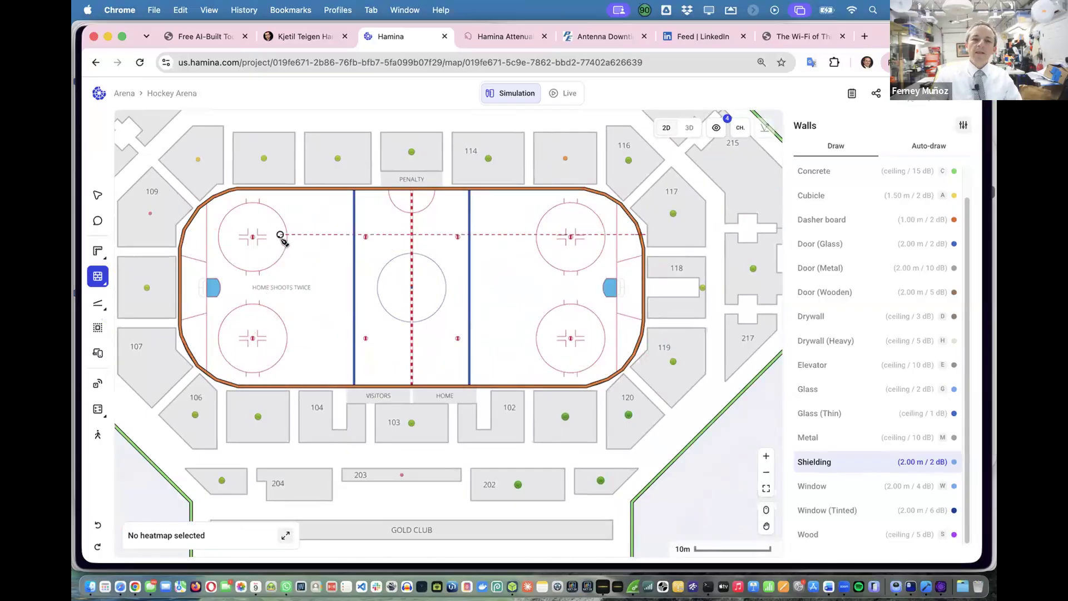
# Select all the Dasher board walls around the rink and paste a copy of them.
pyautogui.click(97, 194)
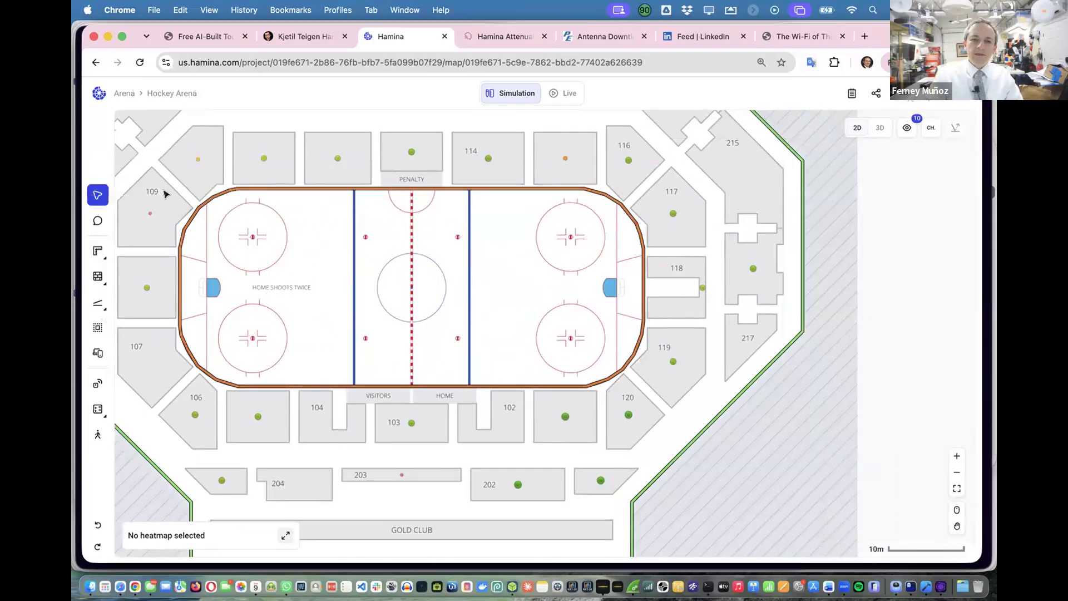
pyautogui.moveTo(167, 170); pyautogui.dragTo(677, 409)
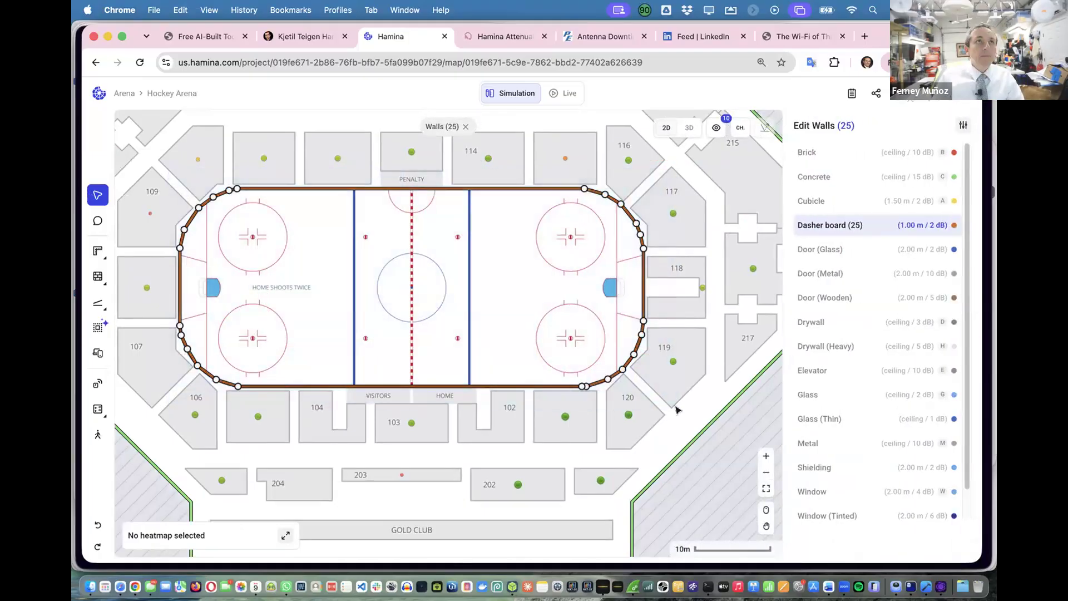
pyautogui.scroll(-5, 676, 409)
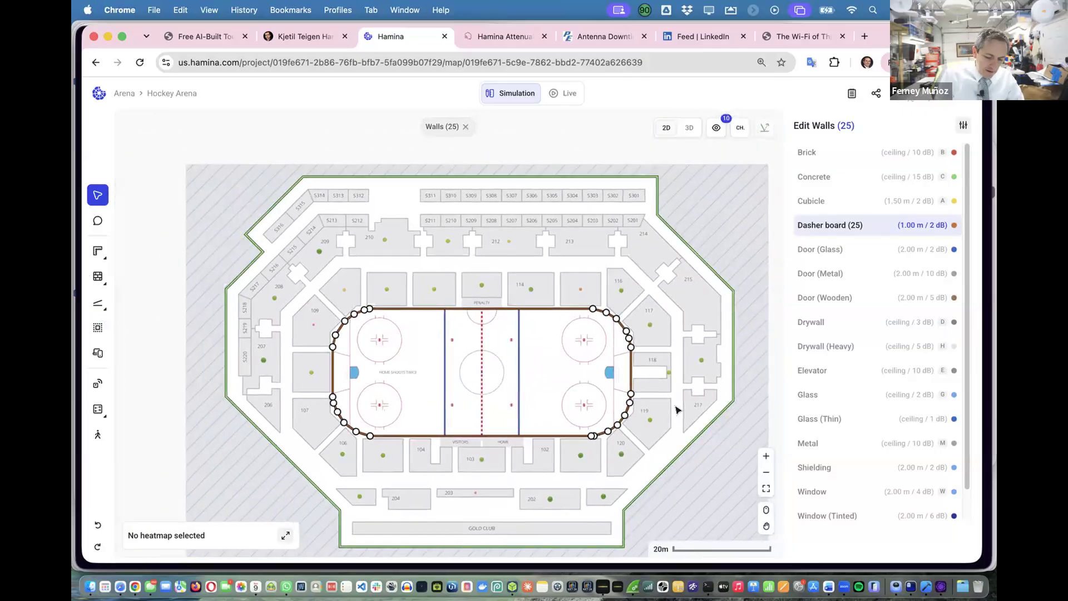
pyautogui.press('super+v')
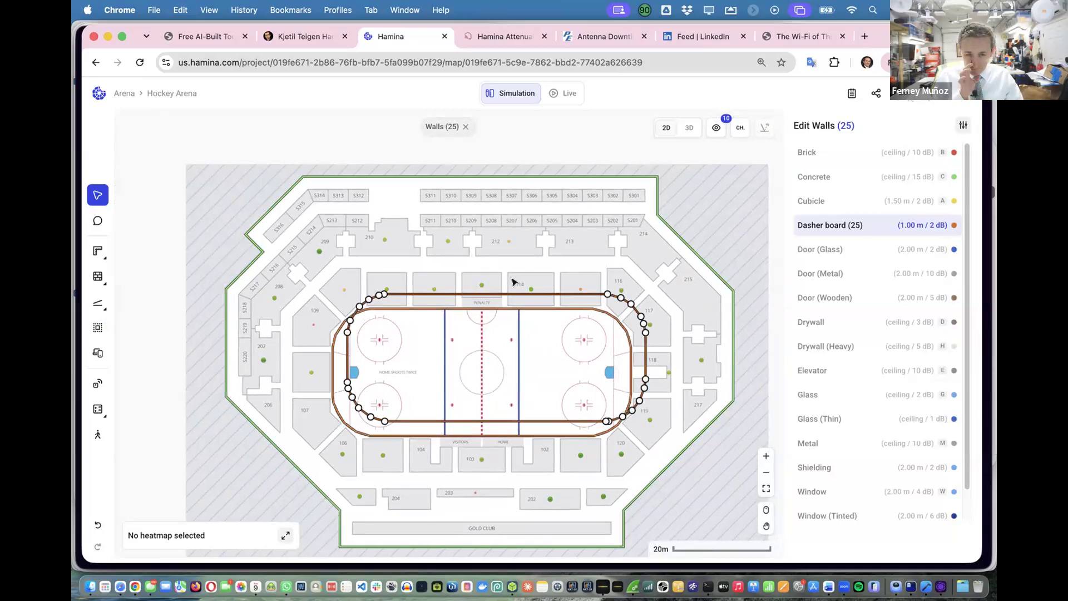
# Move the copied rink walls clear of the arena outline and change their wall type to Shielding.
pyautogui.moveTo(518, 286); pyautogui.dragTo(301, 350)
pyautogui.scroll(-2, 482, 210)
pyautogui.hscroll(-2, 482, 210)
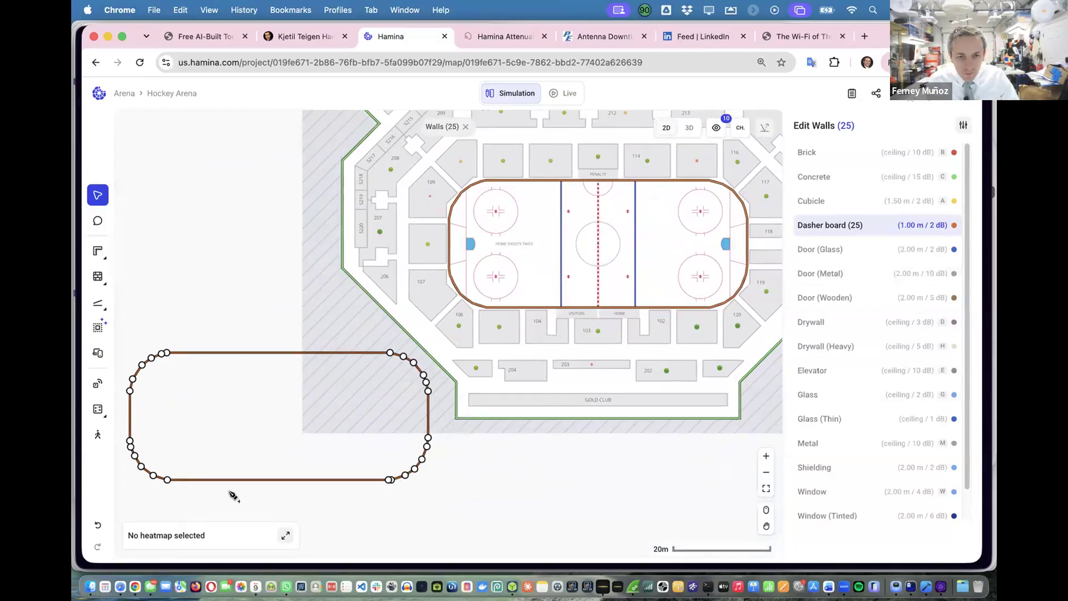
pyautogui.scroll(-2, 858, 410)
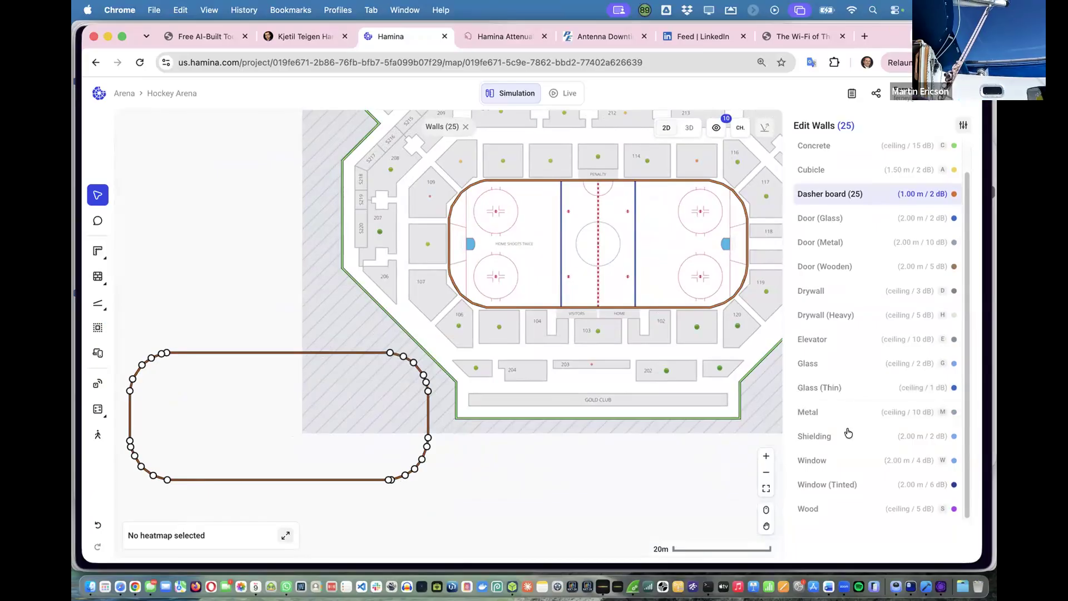
pyautogui.click(845, 436)
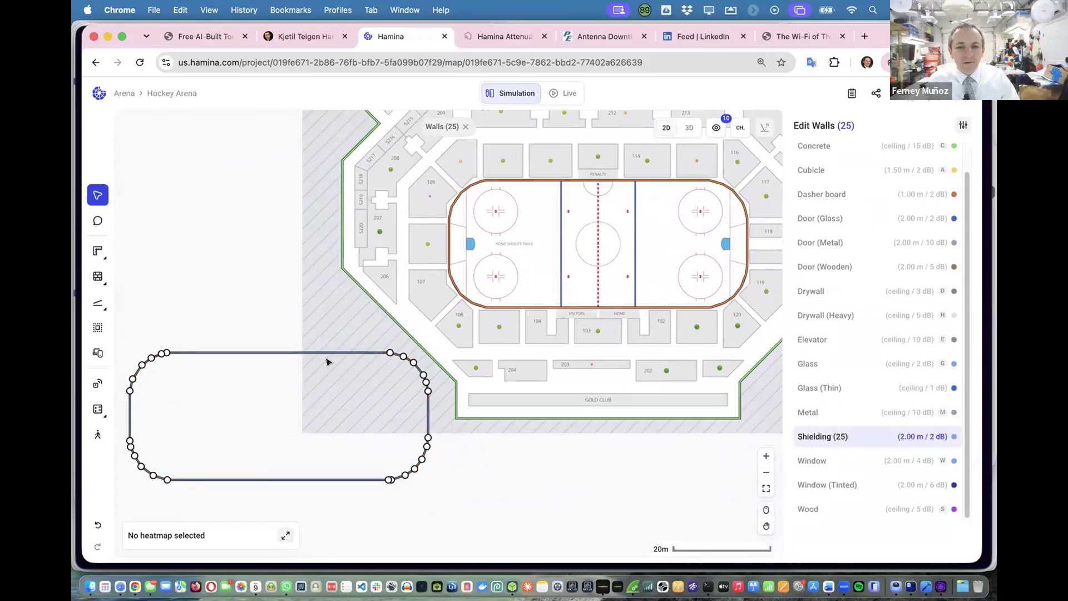
# Move the copied Shielding walls back onto the rink boards and check them in 3D.
pyautogui.moveTo(324, 354); pyautogui.dragTo(644, 177)
pyautogui.scroll(5, 644, 177)
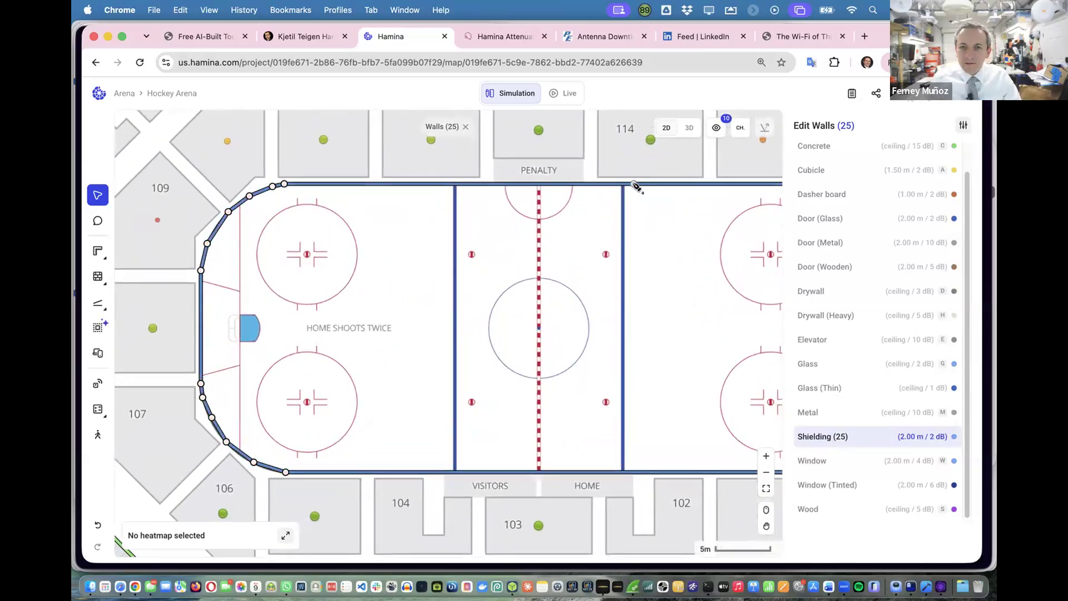
pyautogui.click(690, 129)
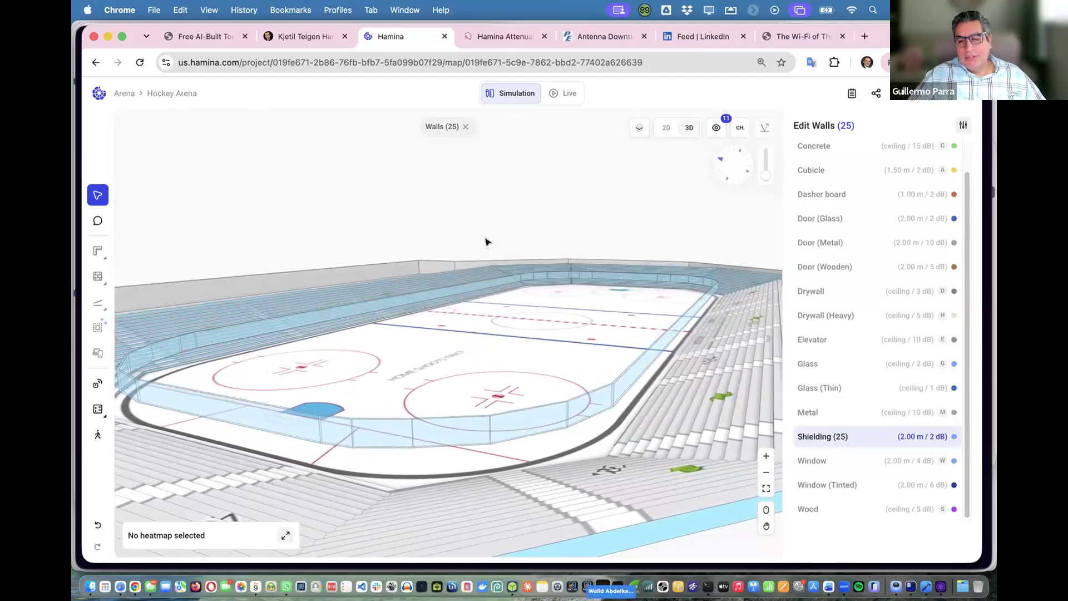
pyautogui.click(555, 370)
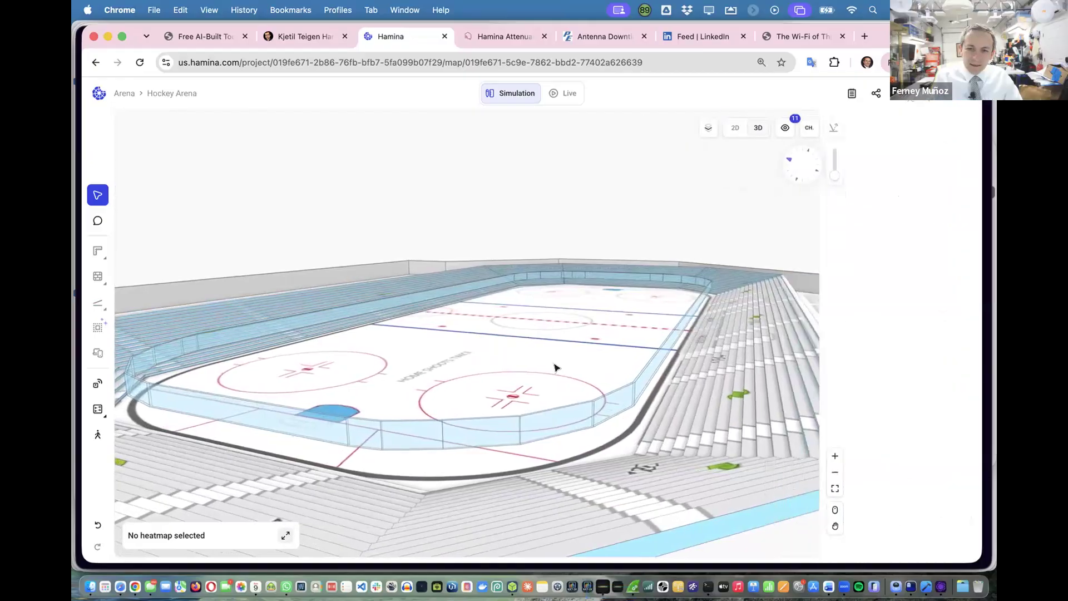
pyautogui.click(859, 129)
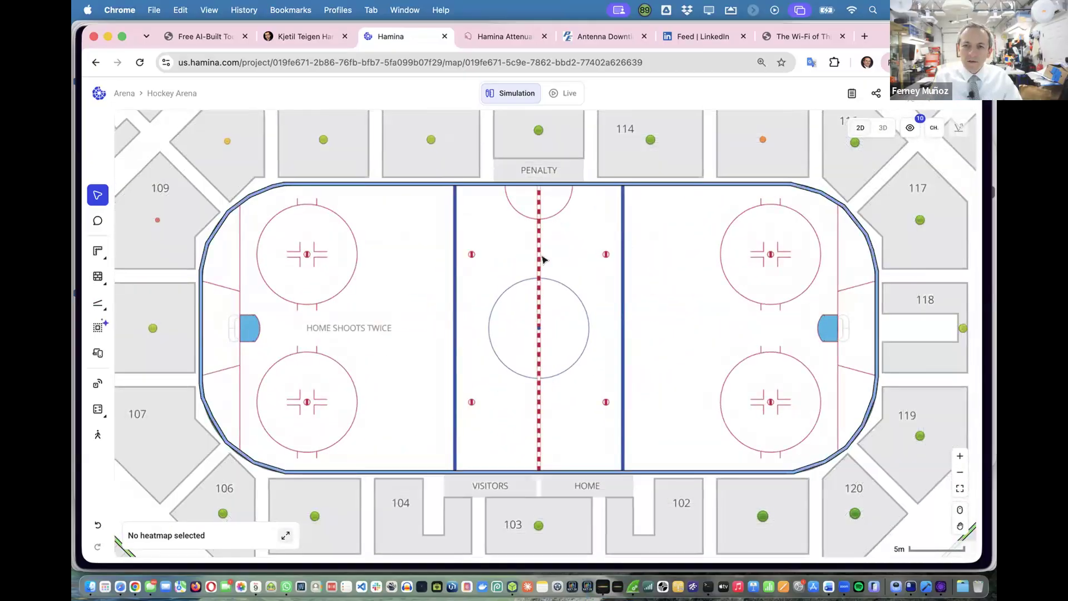
pyautogui.scroll(-5, 543, 258)
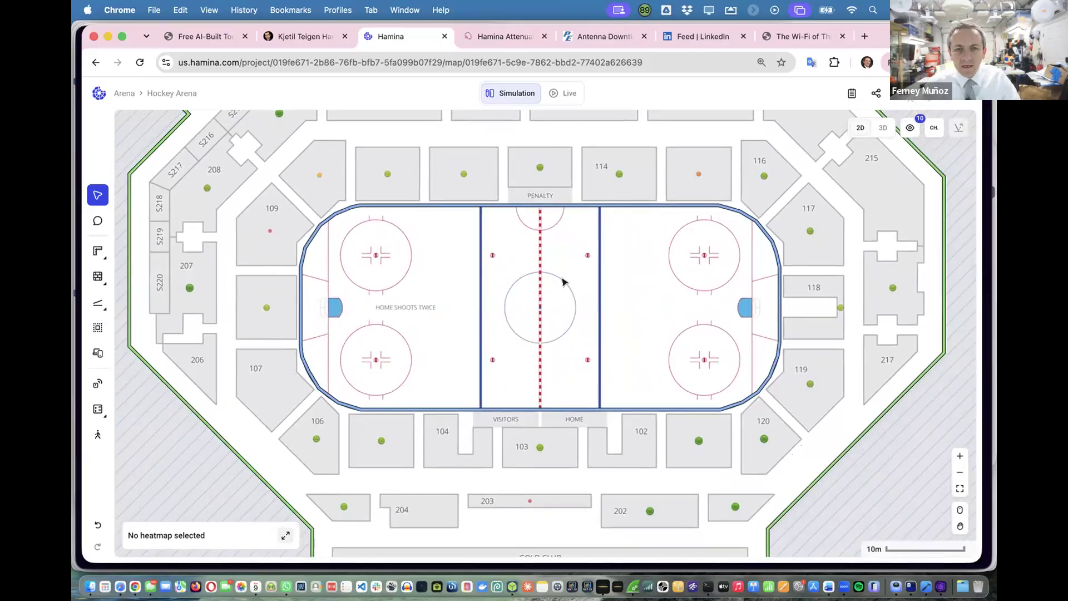
pyautogui.moveTo(97, 269)
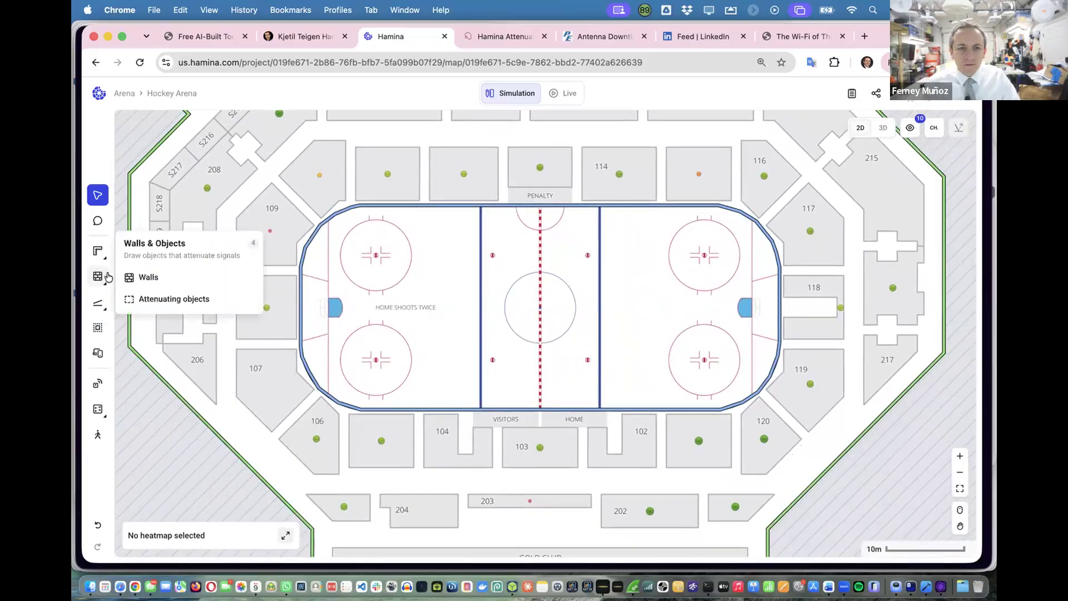
pyautogui.click(145, 277)
pyautogui.click(411, 277)
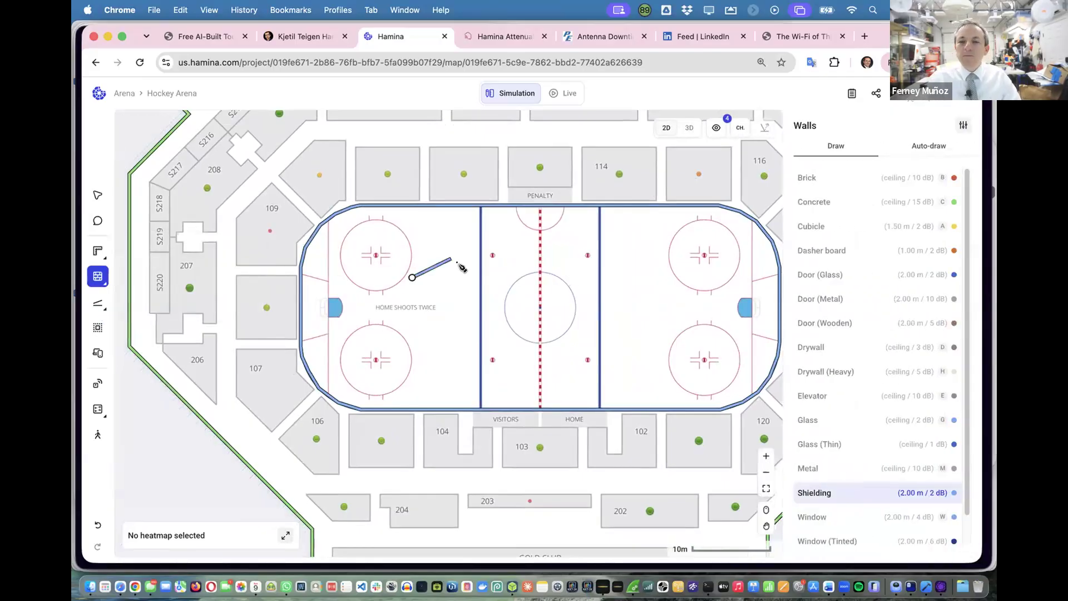
pyautogui.scroll(-1, 460, 264)
pyautogui.press('super+z')
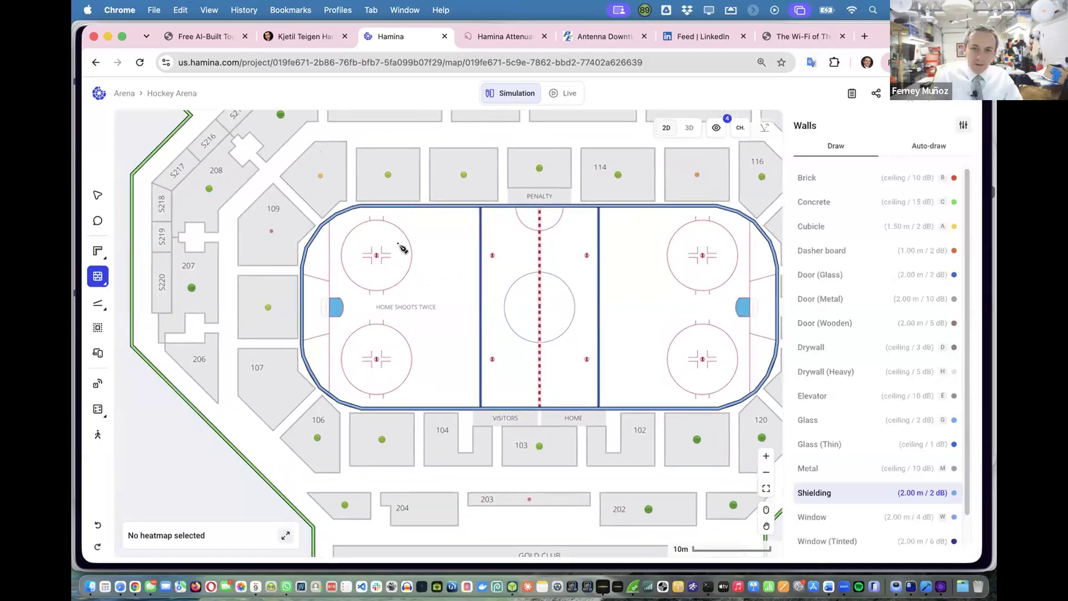
# Undo the Shielding walls' move onto the rink and check the Dasher boards on their own in 3D.
pyautogui.click(688, 127)
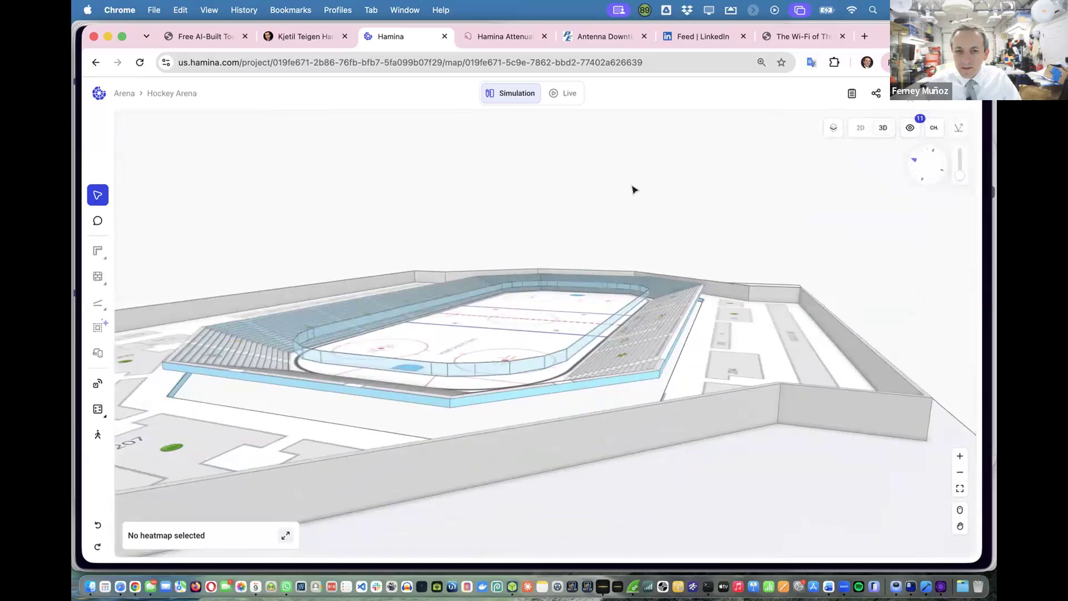
pyautogui.scroll(5, 458, 333)
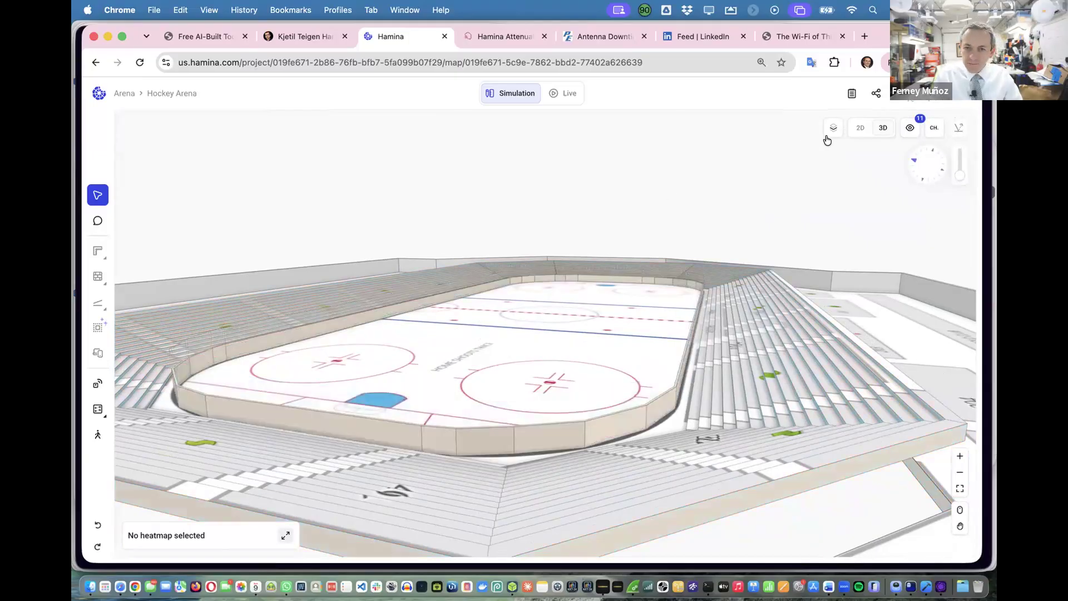
pyautogui.click(852, 128)
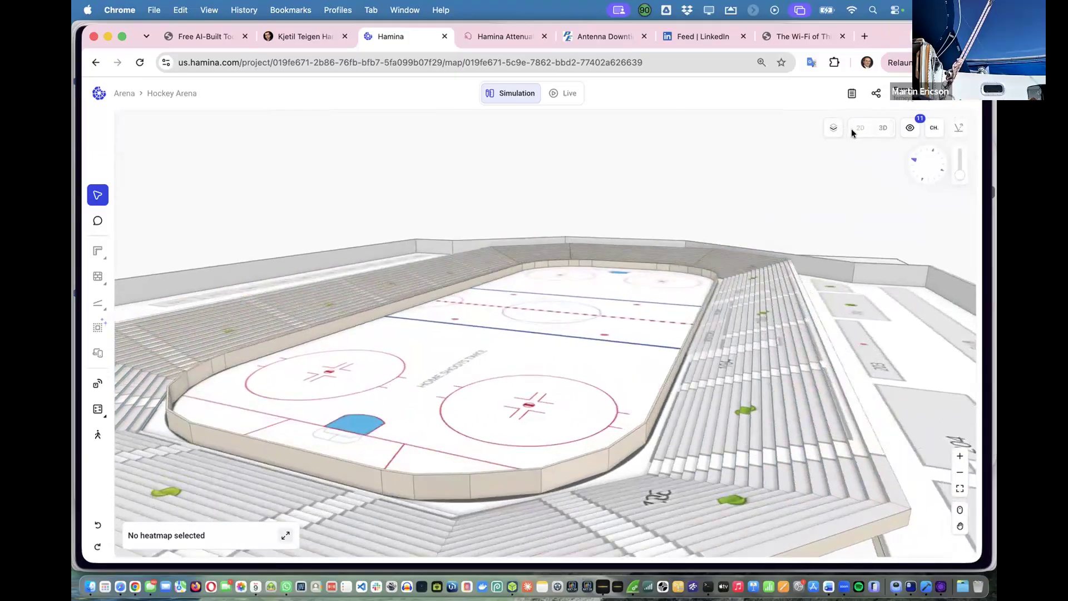
# Select all the copied Shielding walls lying outside the arena outline in the 2D plan.
pyautogui.press('w')
pyautogui.scroll(-10, 562, 158)
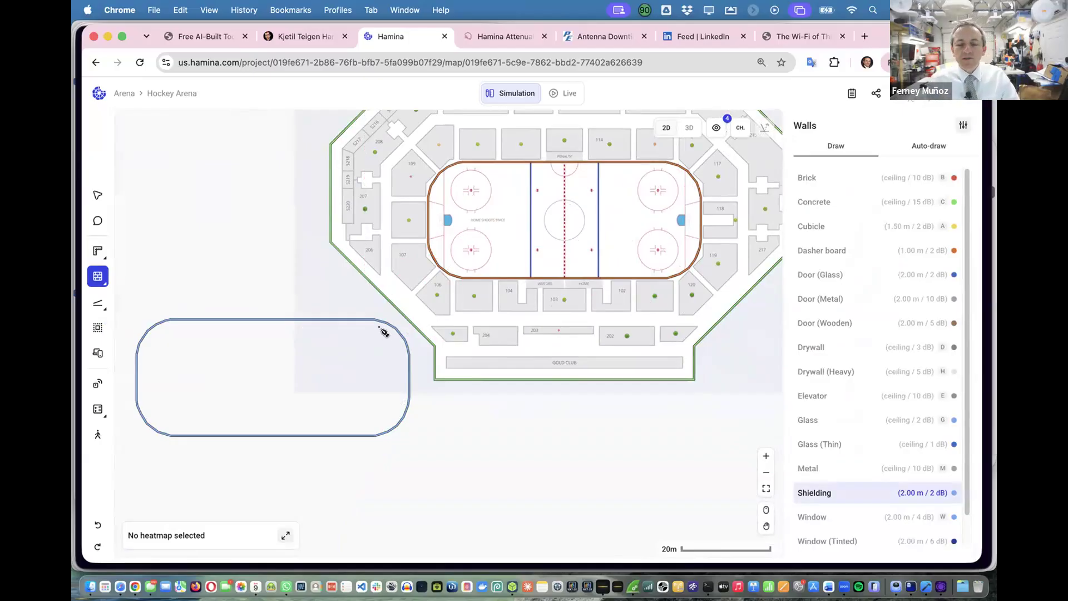
pyautogui.click(97, 194)
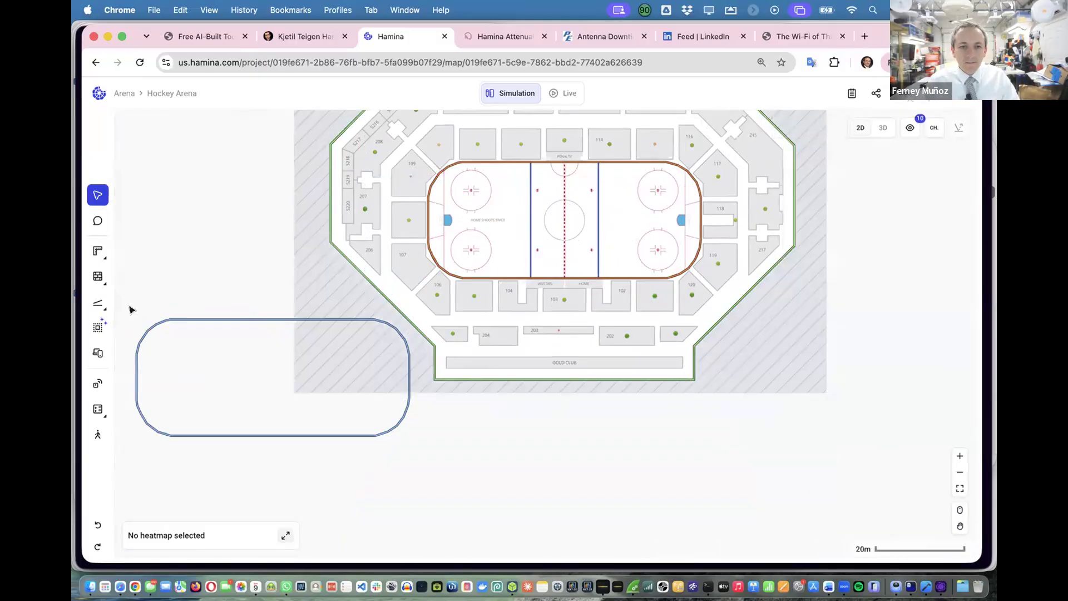
pyautogui.moveTo(129, 306); pyautogui.dragTo(409, 491)
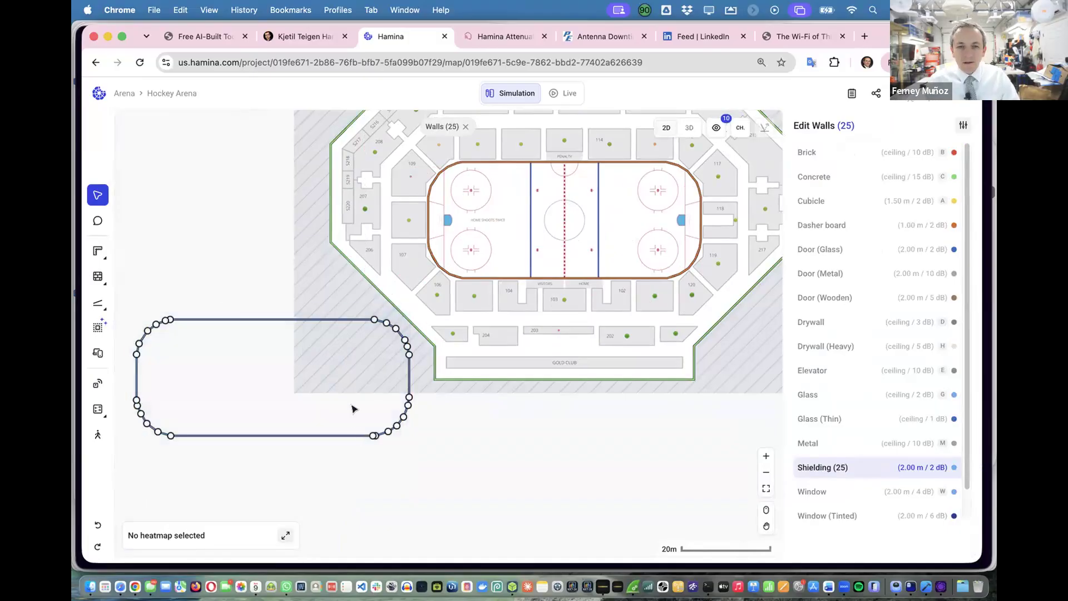
# Look through the material types available for the Shielding wall type without saving any change.
pyautogui.click(963, 125)
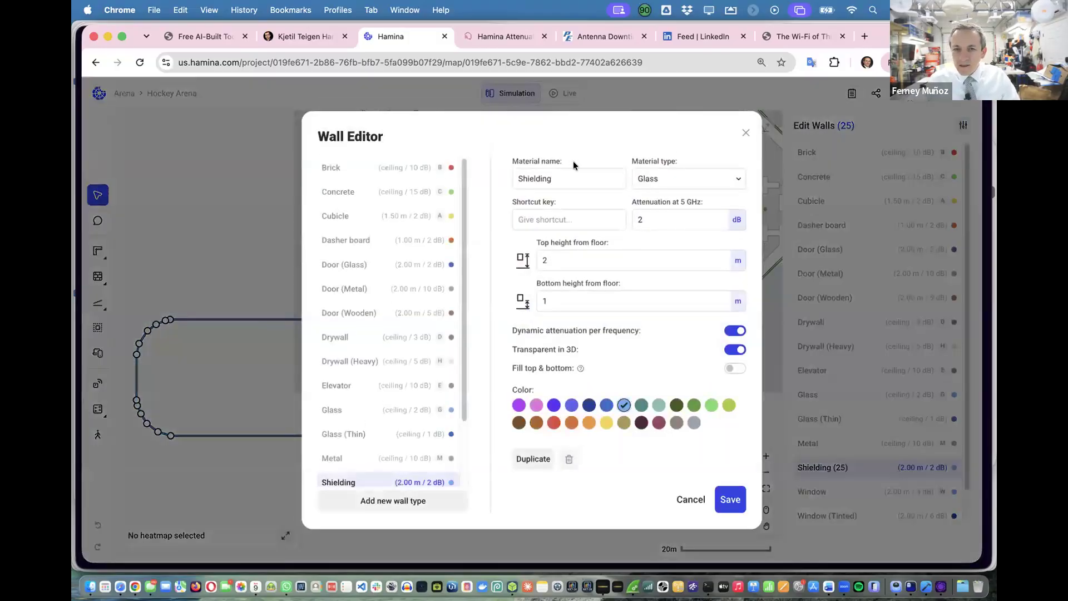
pyautogui.click(665, 178)
pyautogui.scroll(-3, 668, 236)
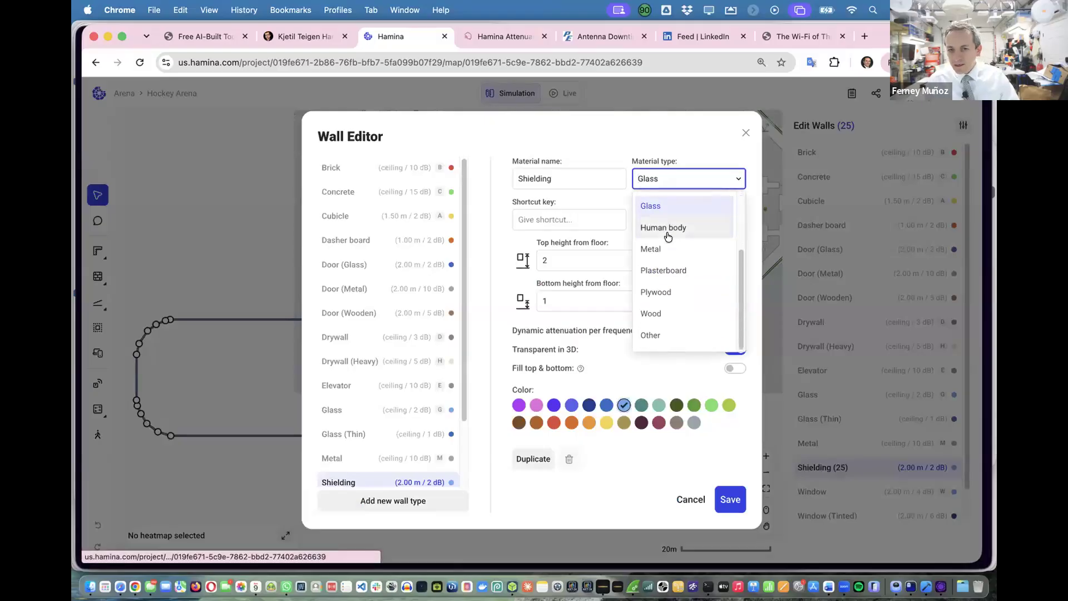
pyautogui.scroll(2, 673, 248)
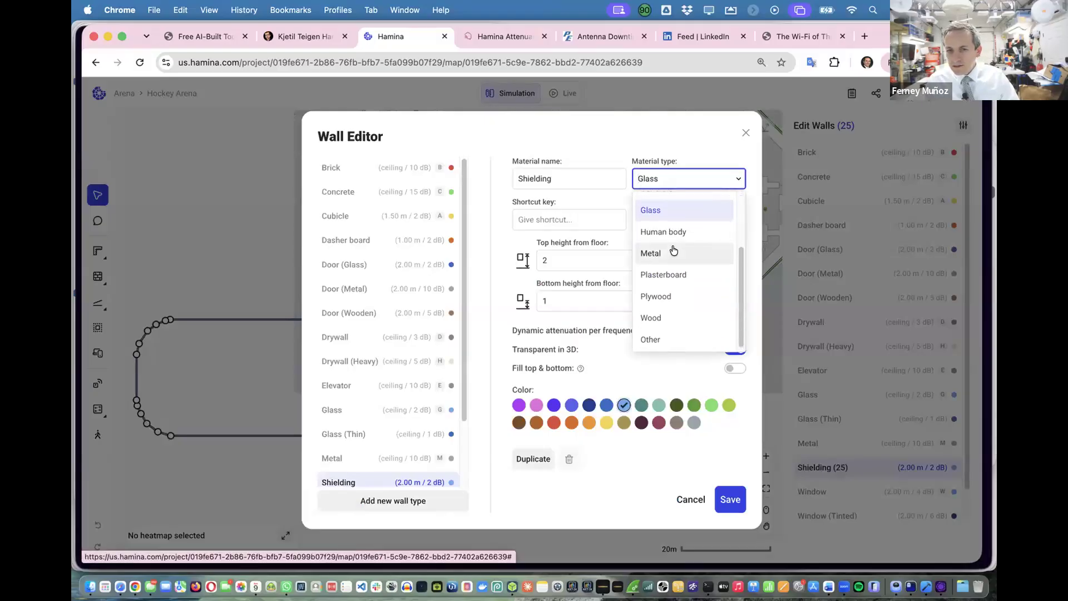
pyautogui.scroll(2, 672, 248)
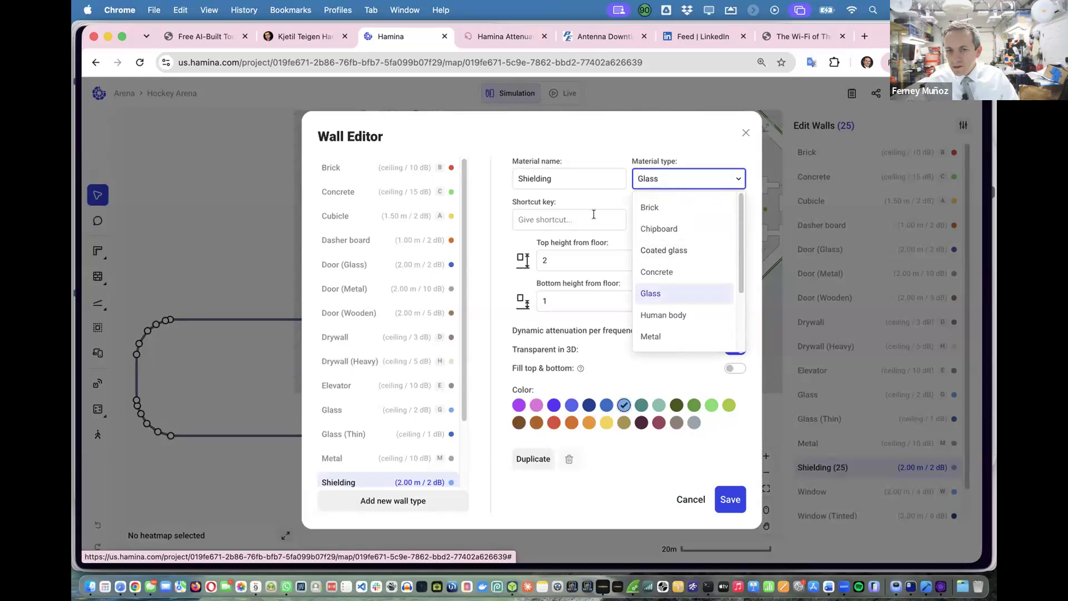
pyautogui.click(586, 199)
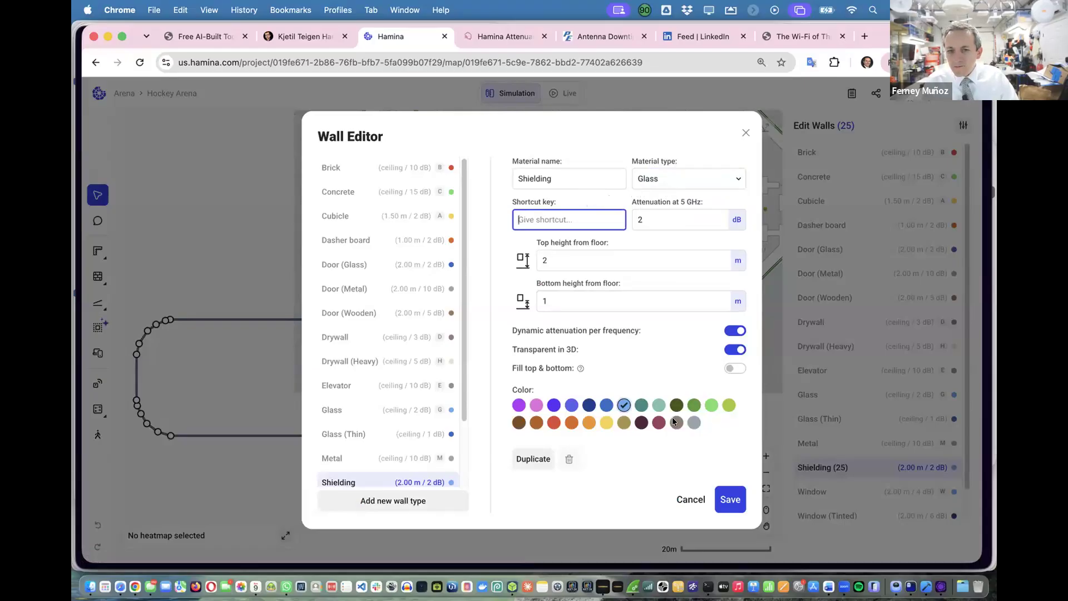
pyautogui.click(691, 500)
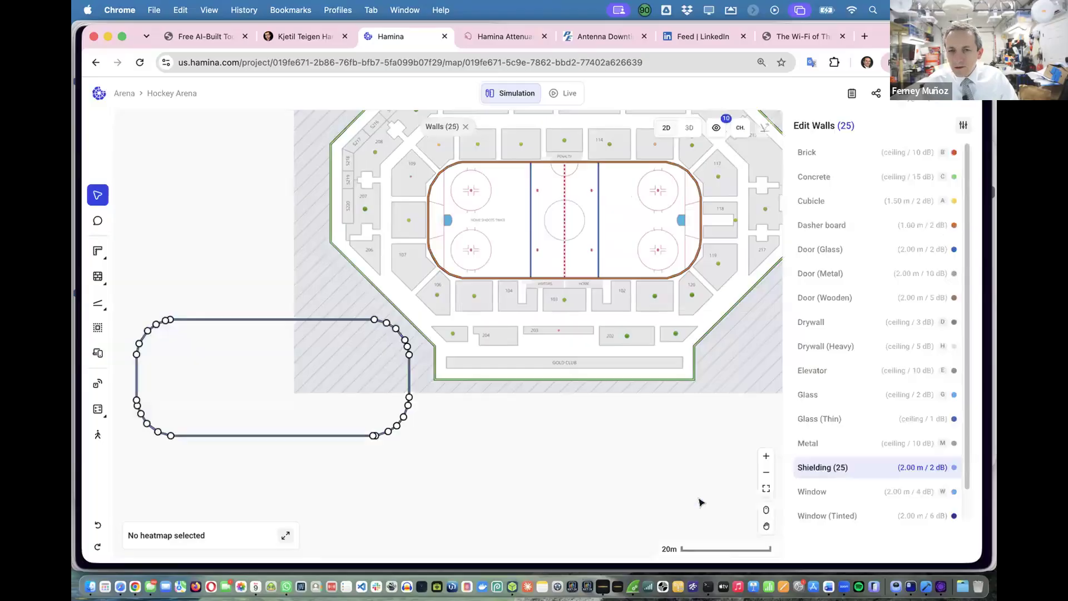
# Check the Window wall type's settings for comparison, and enable Fill top & bottom for the Shielding wall type.
pyautogui.click(963, 125)
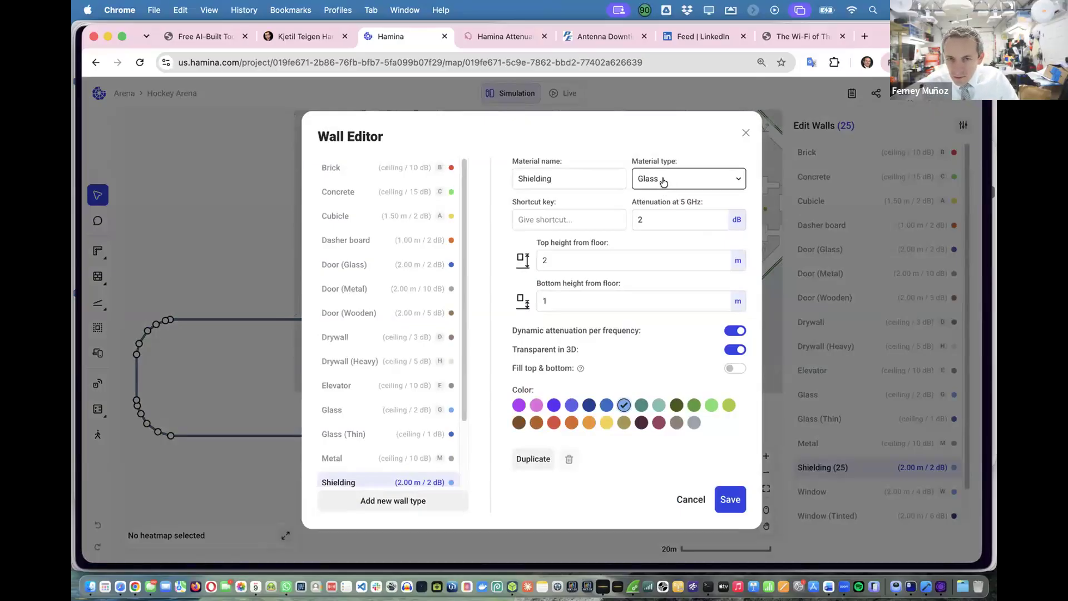
pyautogui.scroll(-3, 362, 384)
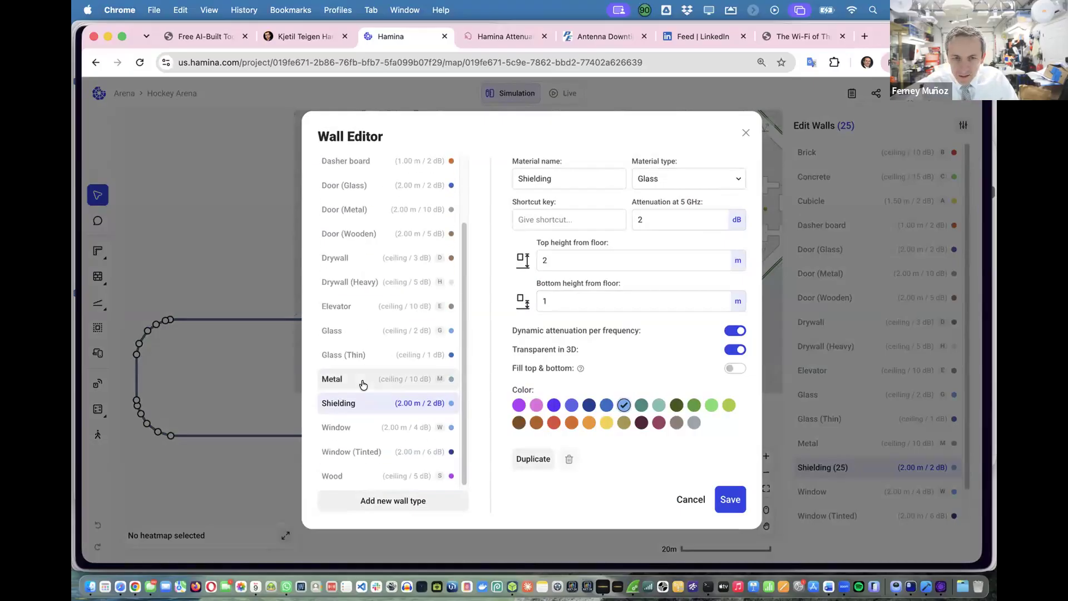
pyautogui.click(365, 433)
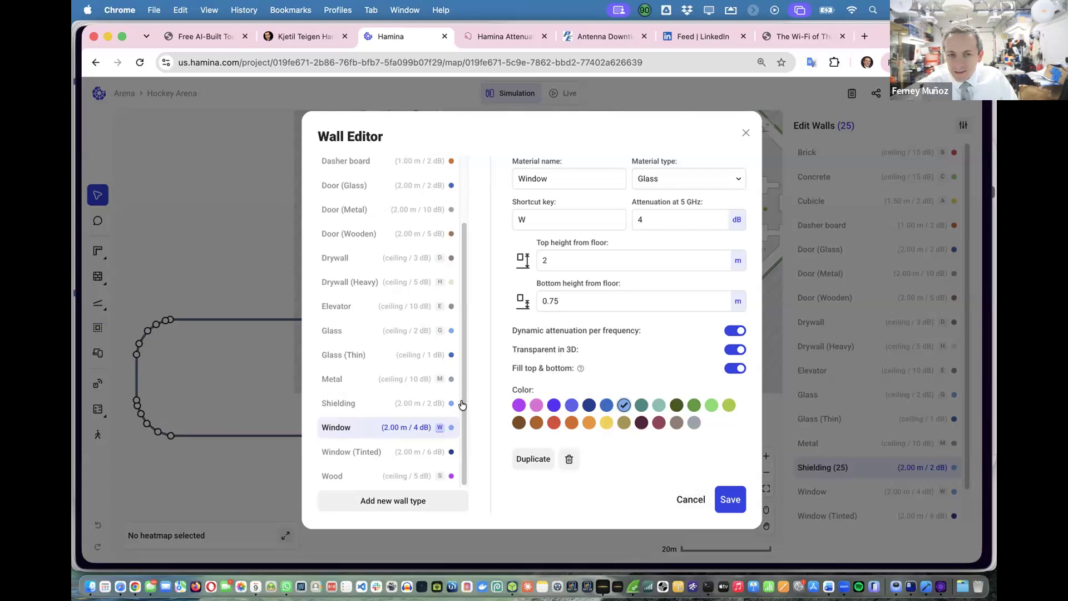
pyautogui.click(347, 408)
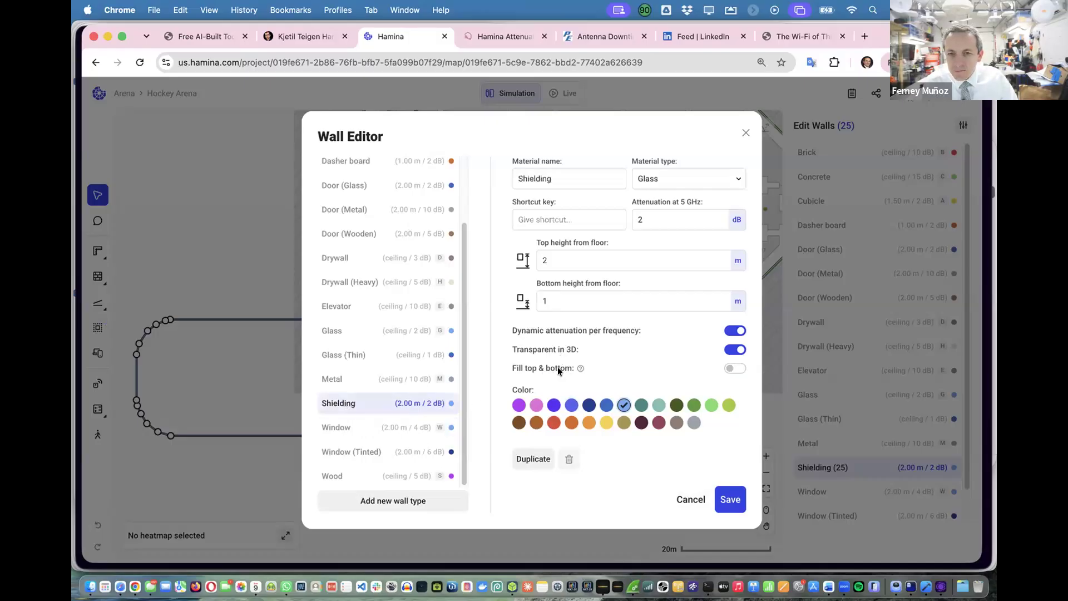
pyautogui.click(733, 368)
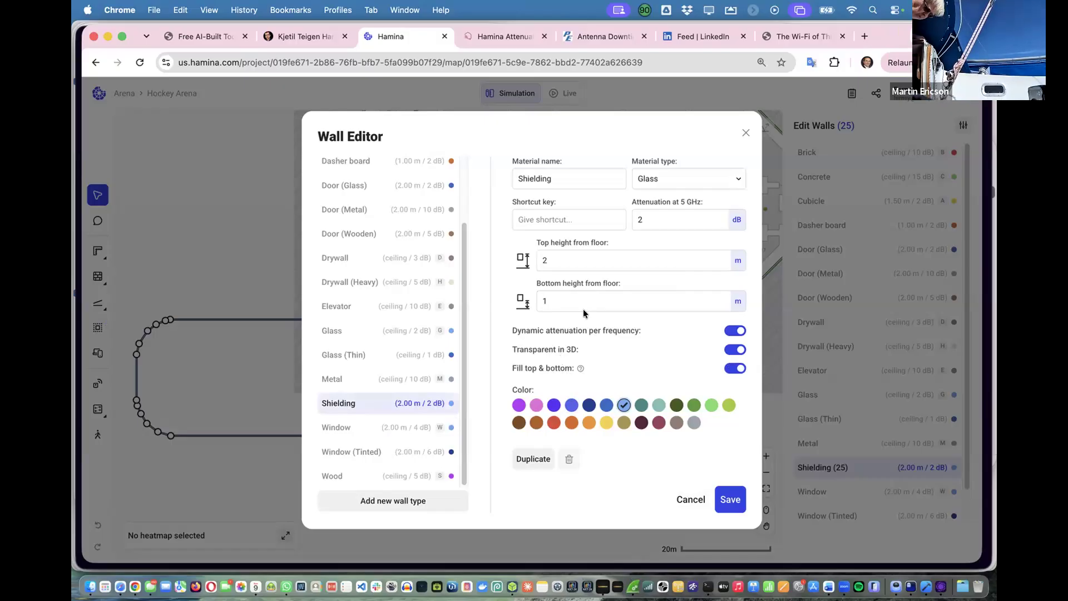
pyautogui.click(734, 500)
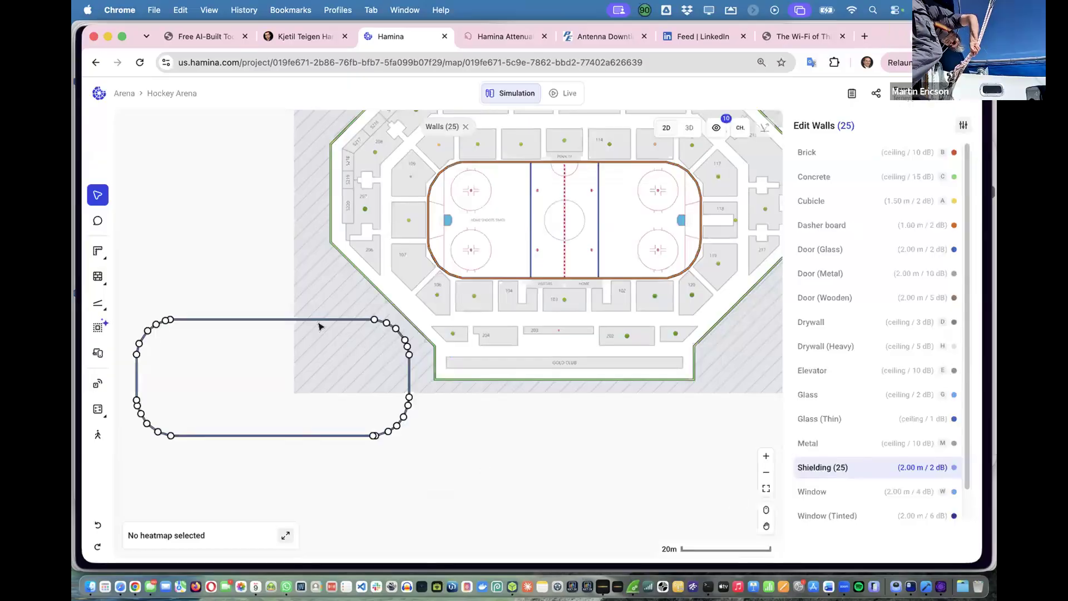
# Move the selected Shielding walls onto the Dasher boards around the rink and show the model in 3D.
pyautogui.moveTo(320, 320); pyautogui.dragTo(622, 118)
pyautogui.scroll(5, 624, 128)
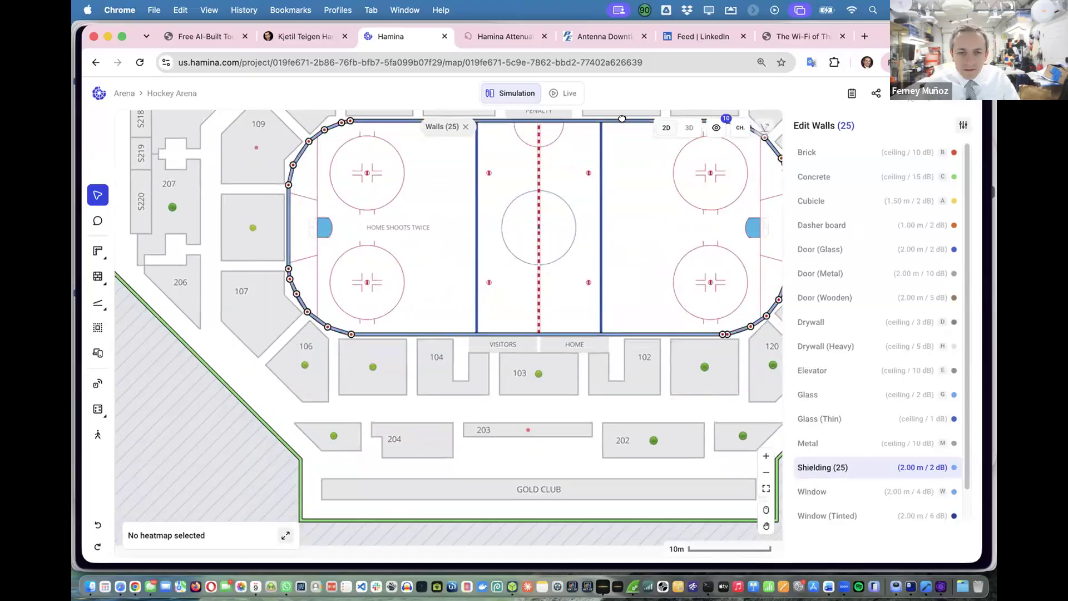
pyautogui.click(688, 127)
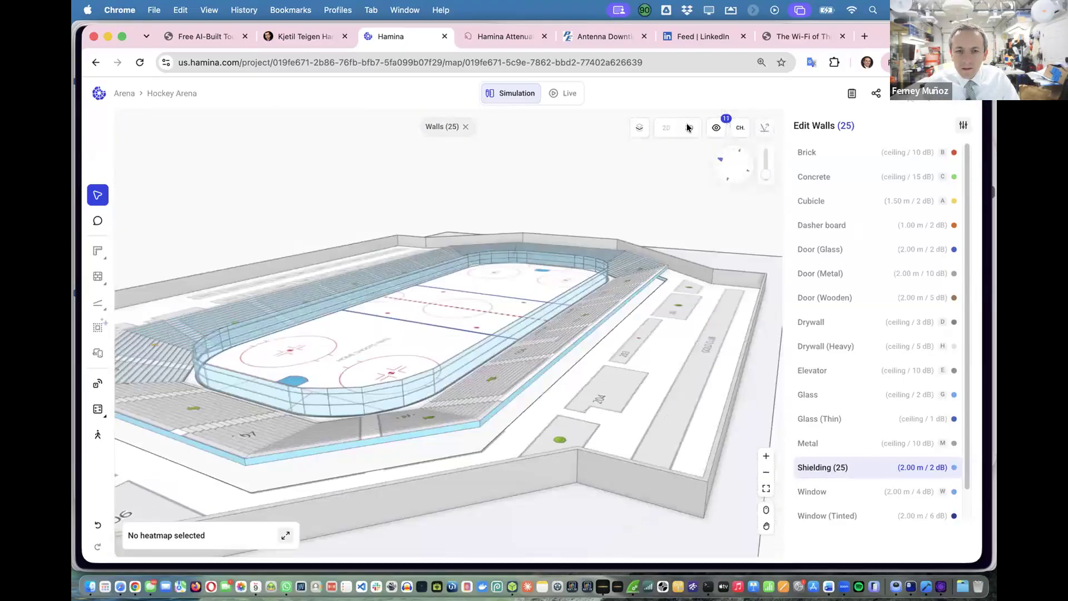
# Examine the Shielding walls around the rink from several sides in 3D, and return to the 2D plan.
pyautogui.scroll(5, 502, 293)
pyautogui.scroll(-1, 503, 293)
pyautogui.hscroll(-4, 518, 356)
pyautogui.hscroll(4, 521, 357)
pyautogui.hscroll(5, 522, 357)
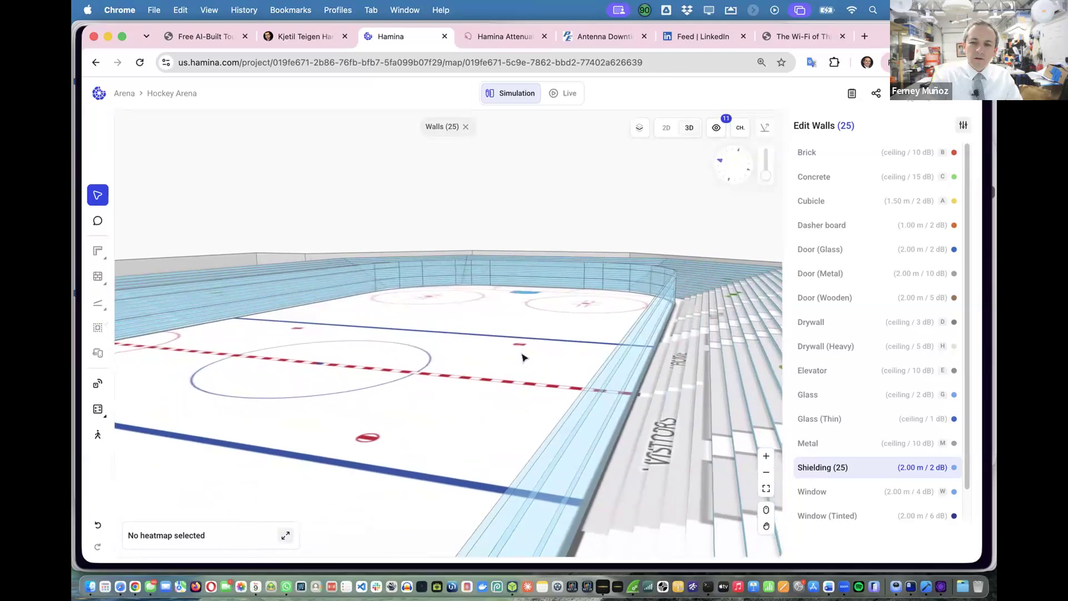
pyautogui.press('Escape')
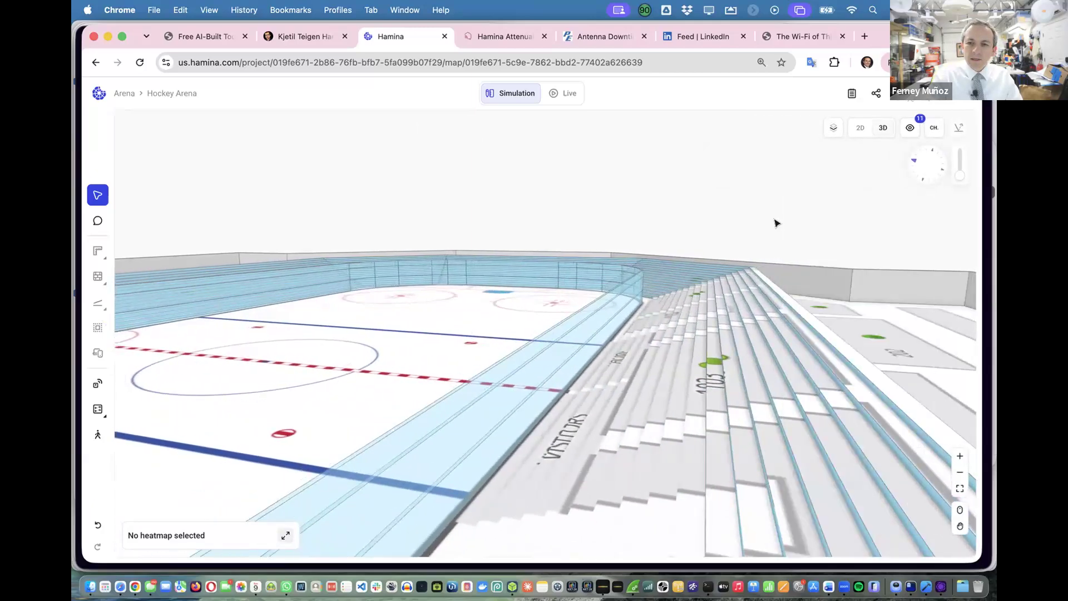
pyautogui.moveTo(400, 307)
pyautogui.mouseDown()
pyautogui.moveTo(559, 334)
pyautogui.moveTo(651, 383)
pyautogui.mouseUp()
pyautogui.moveTo(797, 363)
pyautogui.mouseDown()
pyautogui.moveTo(639, 375)
pyautogui.moveTo(463, 342)
pyautogui.mouseUp()
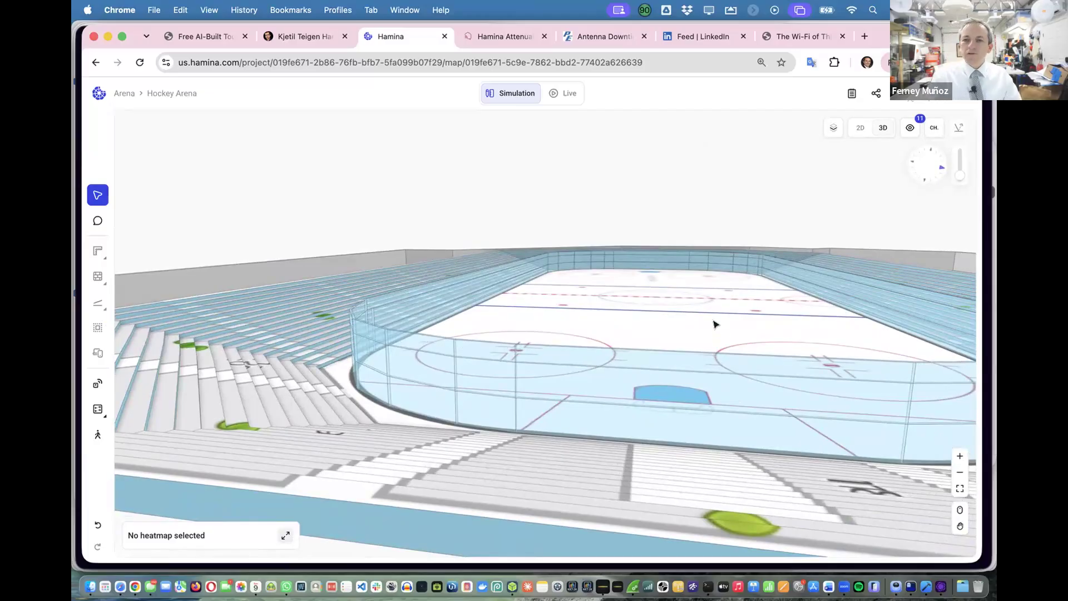
pyautogui.click(861, 130)
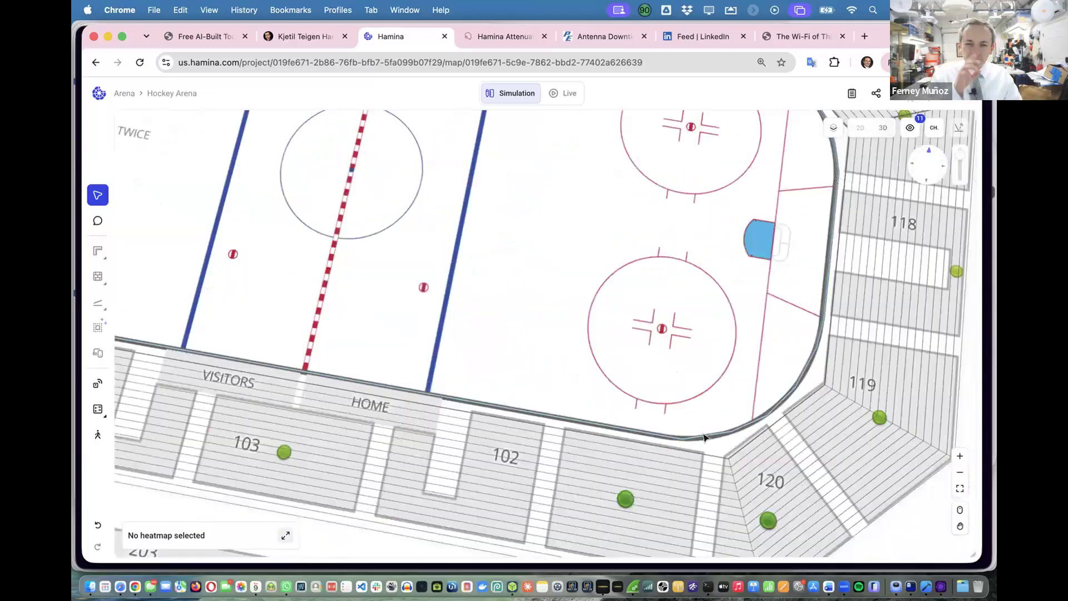
# Draw a test Dasher board wall about 7.8 m long across the ice beside the blue line, and check it in 3D.
pyautogui.moveTo(97, 277)
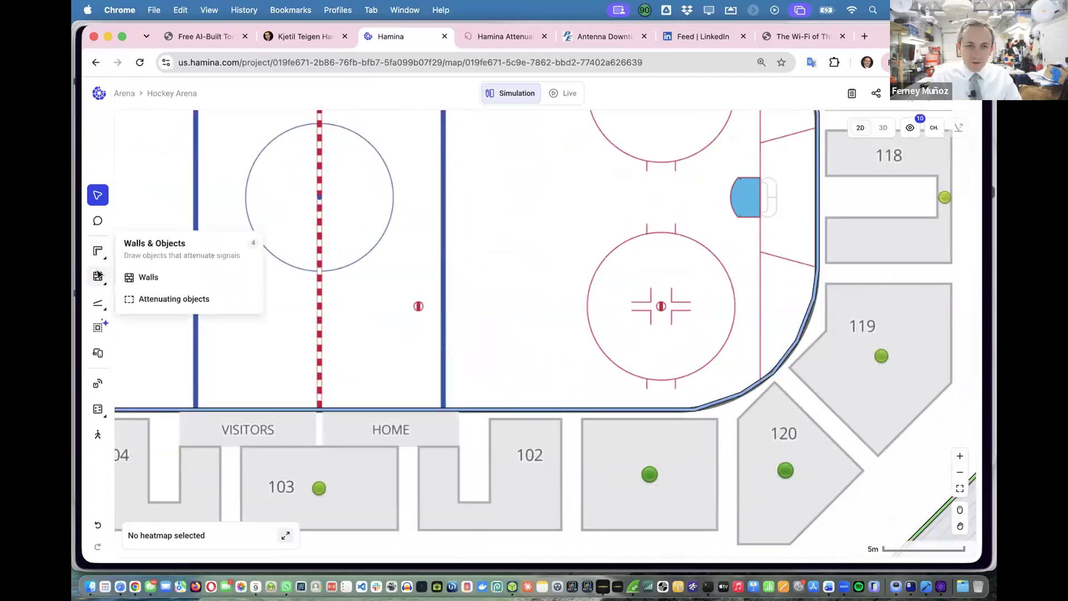
pyautogui.click(183, 283)
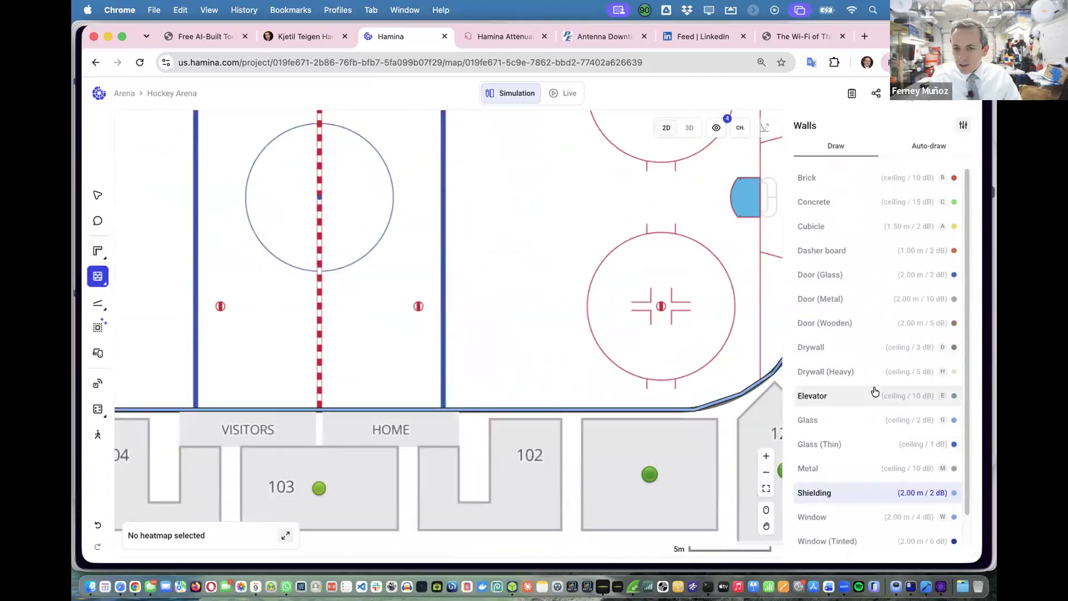
pyautogui.click(858, 254)
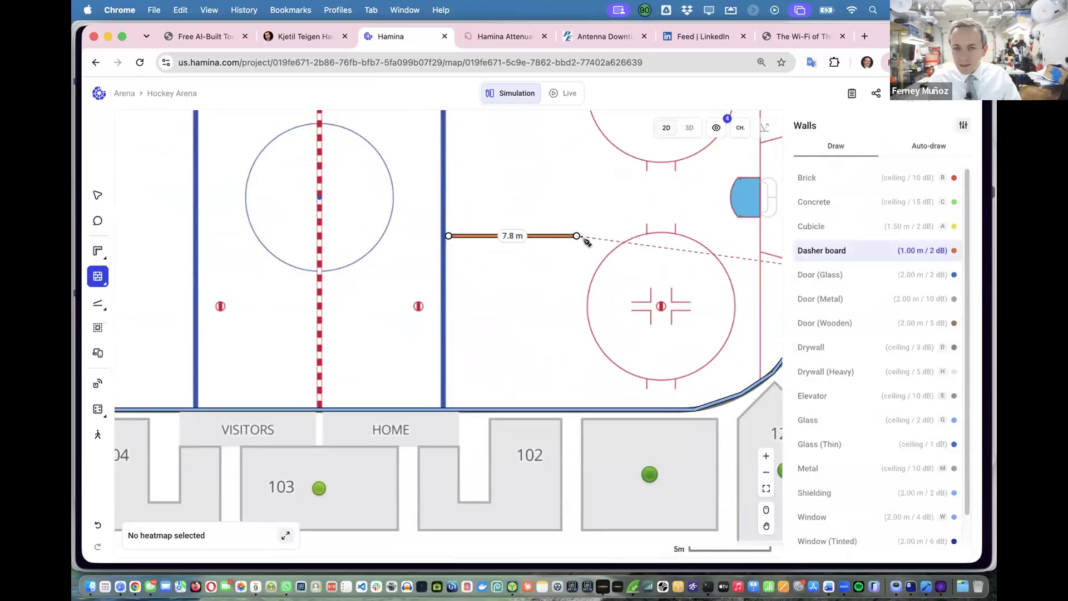
pyautogui.click(688, 129)
pyautogui.moveTo(549, 237); pyautogui.dragTo(686, 300)
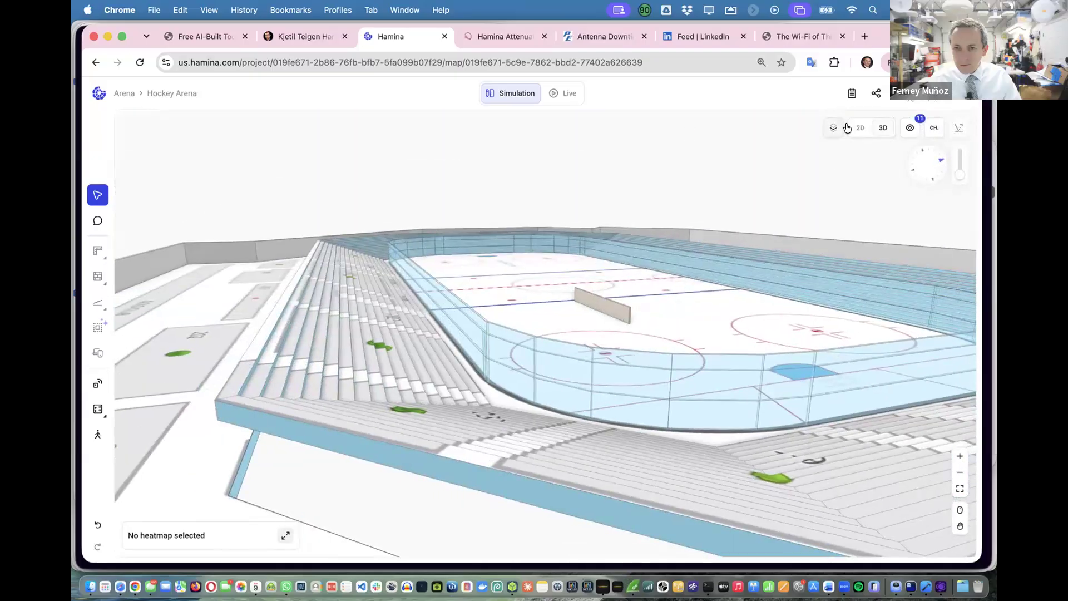
pyautogui.click(853, 127)
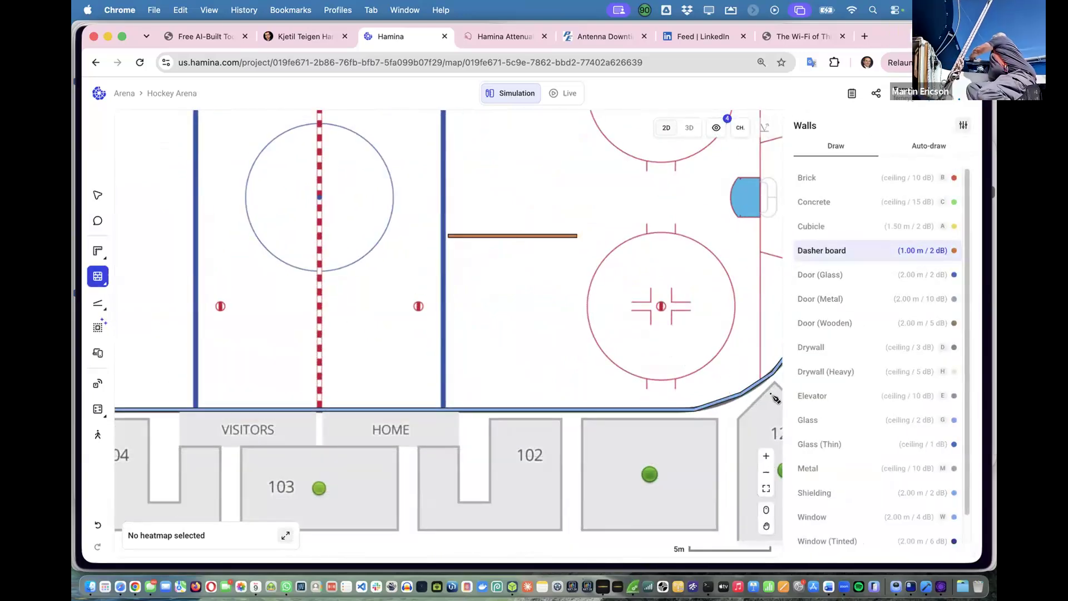
# Draw a test Shielding wall directly over the short Dasher board wall on the ice, and check the pair in 3D.
pyautogui.click(839, 486)
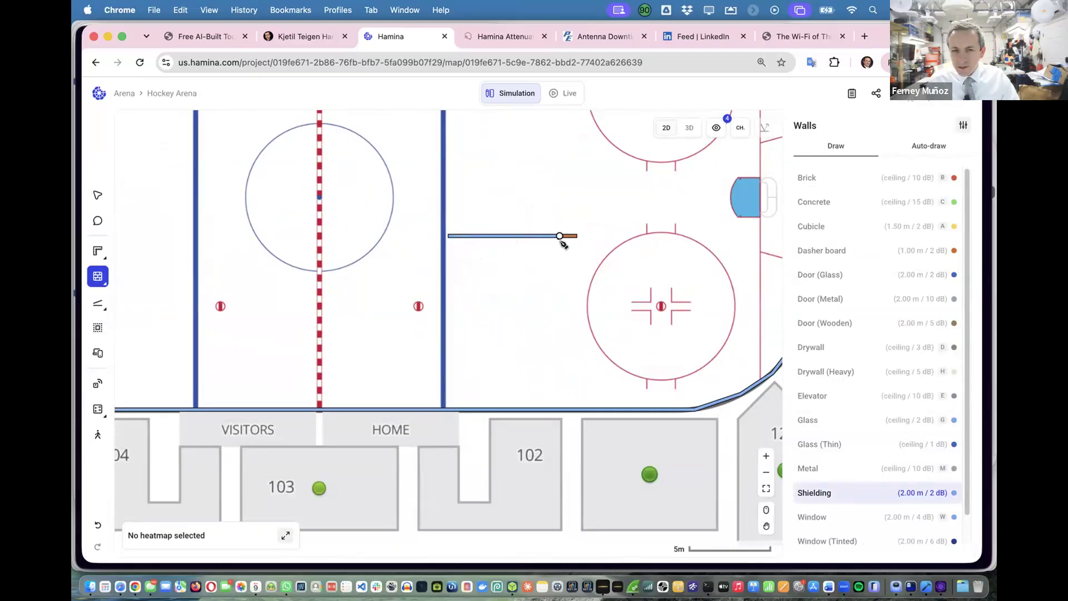
pyautogui.click(688, 128)
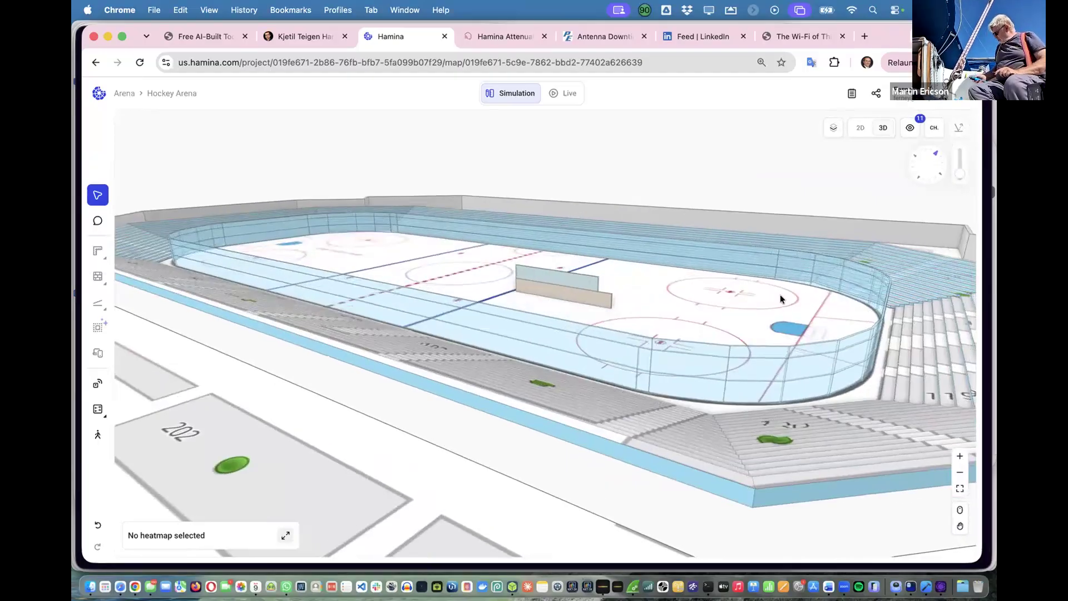
pyautogui.click(860, 130)
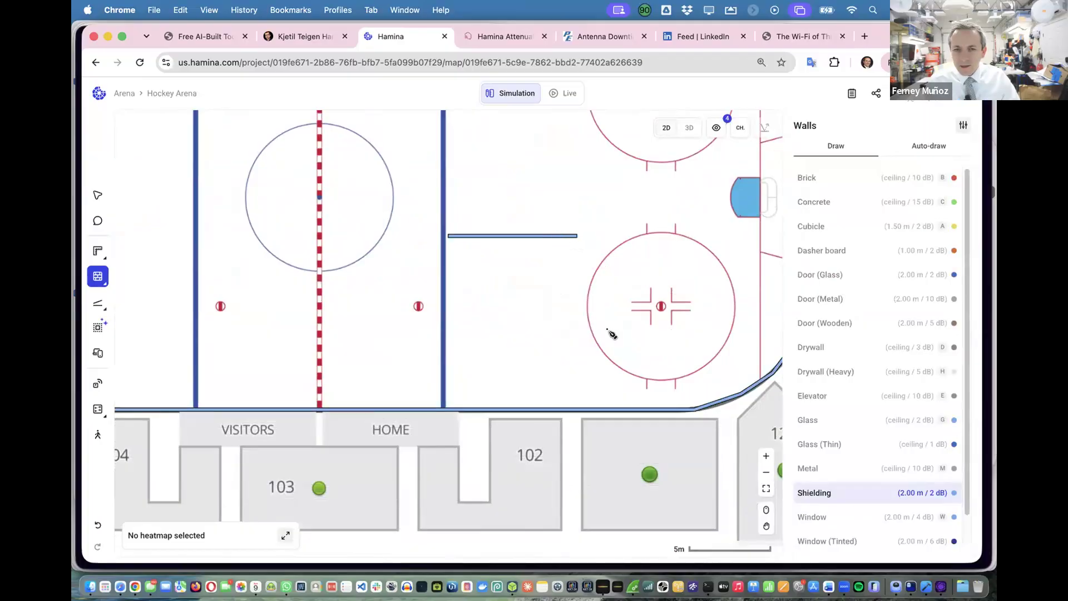
# Undo the test walls and the placement of the Shielding walls on the rink, checking the Dasher boards in 3D.
pyautogui.click(688, 131)
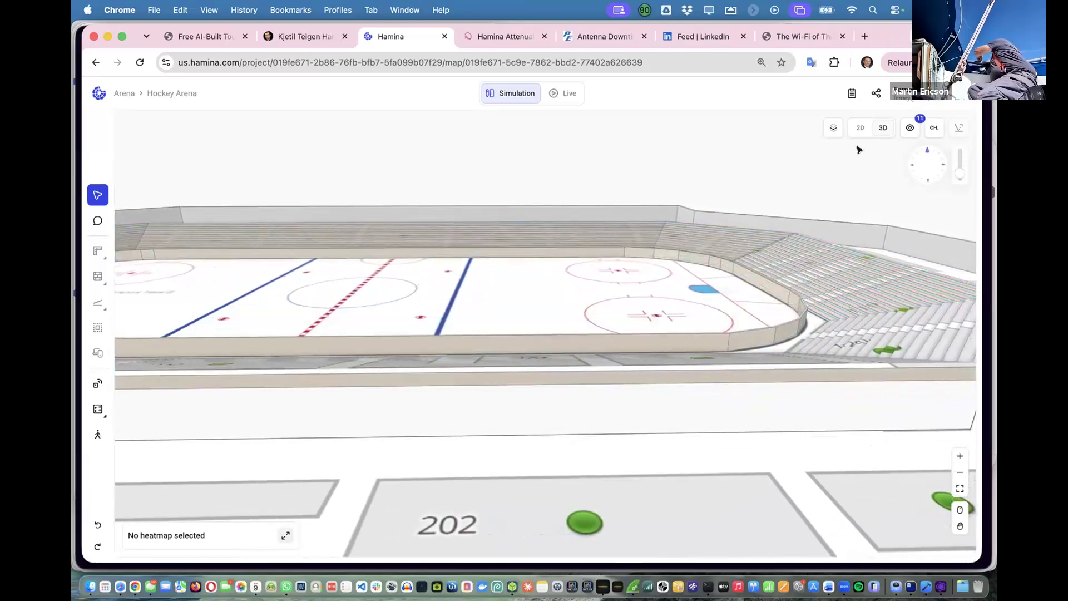
pyautogui.click(861, 130)
pyautogui.press('w')
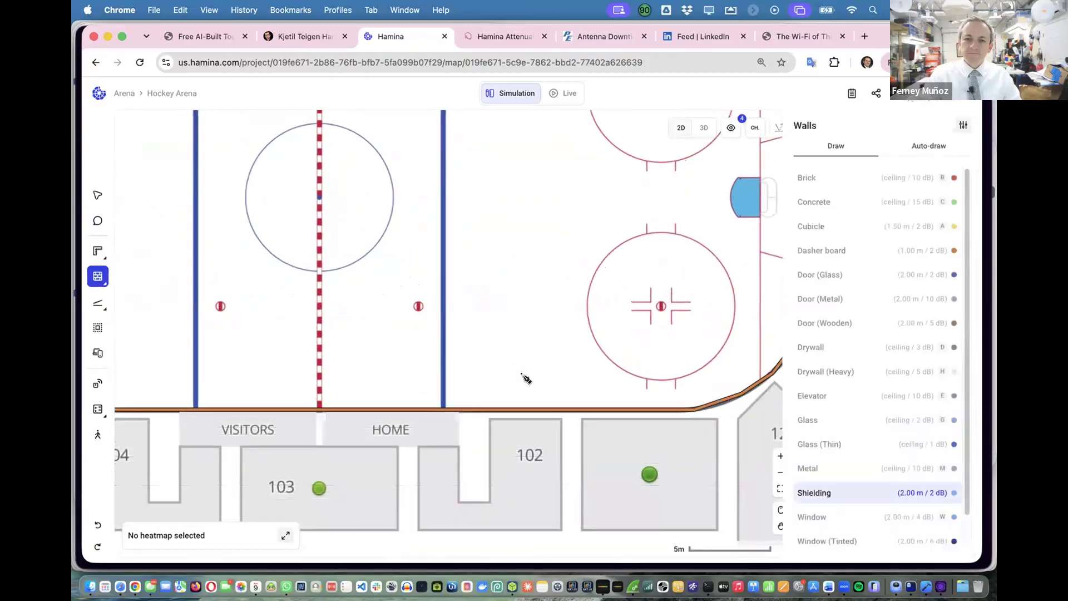
# Select the 25 Shielding walls lying outside the arena and move them onto the rink, slightly offset from the Dasher boards.
pyautogui.hscroll(-3, 523, 376)
pyautogui.scroll(-5, 522, 375)
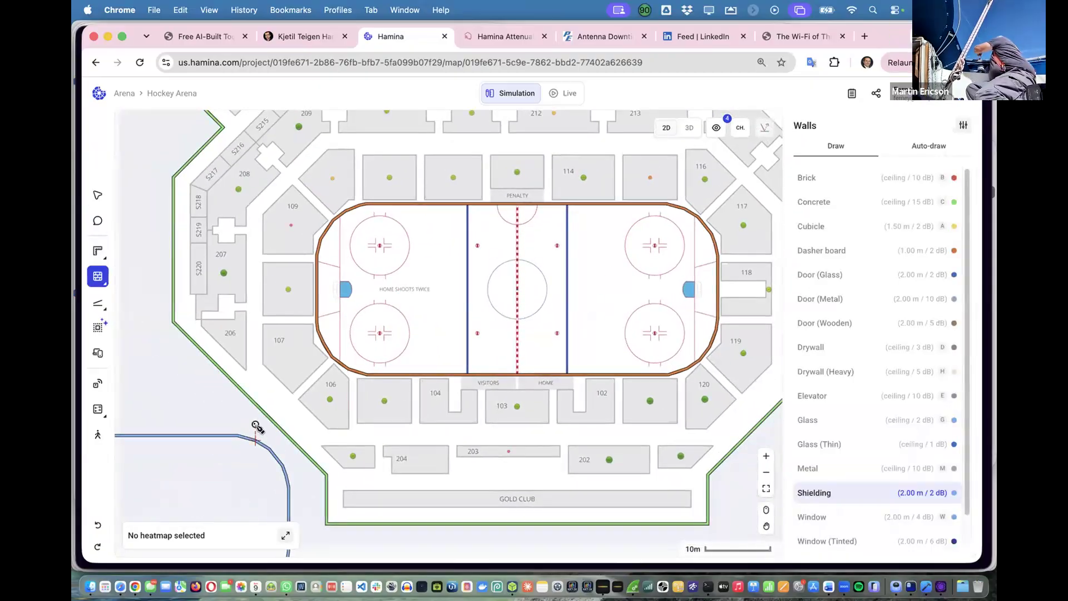
pyautogui.scroll(-5, 256, 426)
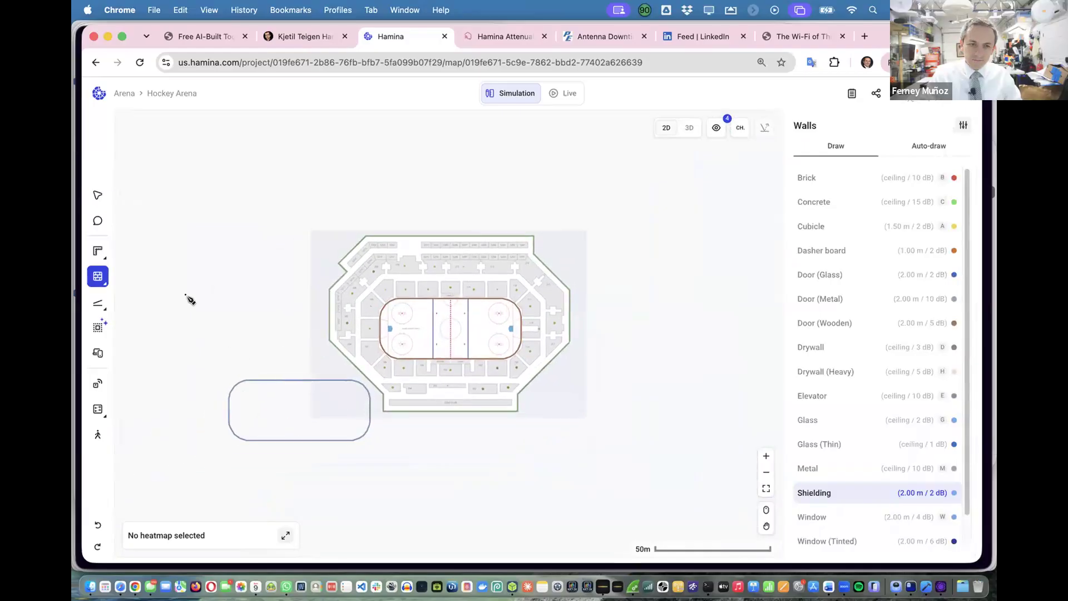
pyautogui.click(97, 196)
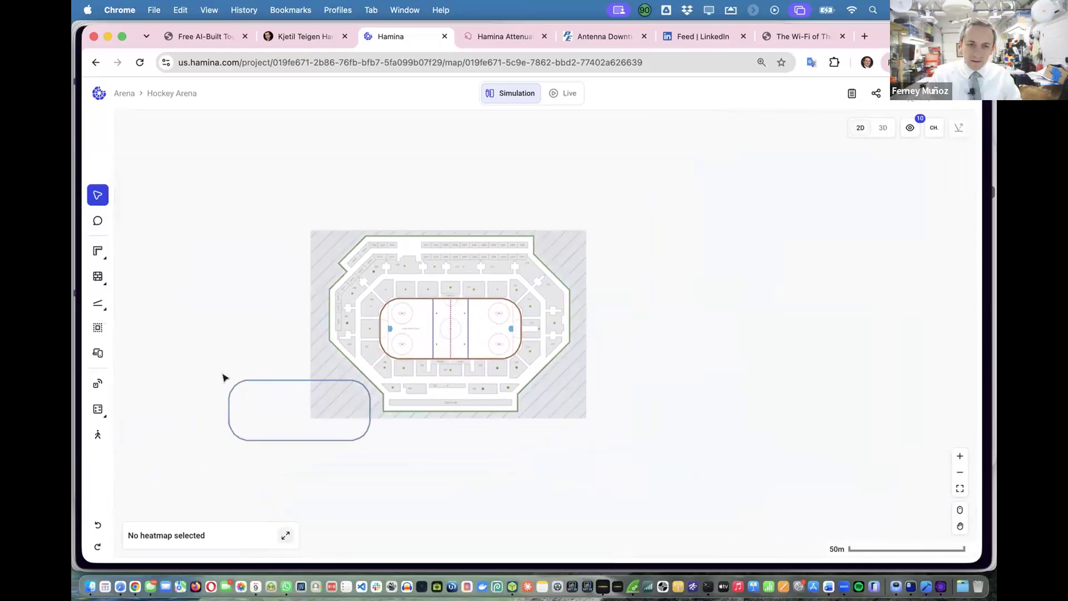
pyautogui.moveTo(225, 376); pyautogui.dragTo(543, 207)
pyautogui.scroll(5, 272, 365)
pyautogui.scroll(5, 543, 207)
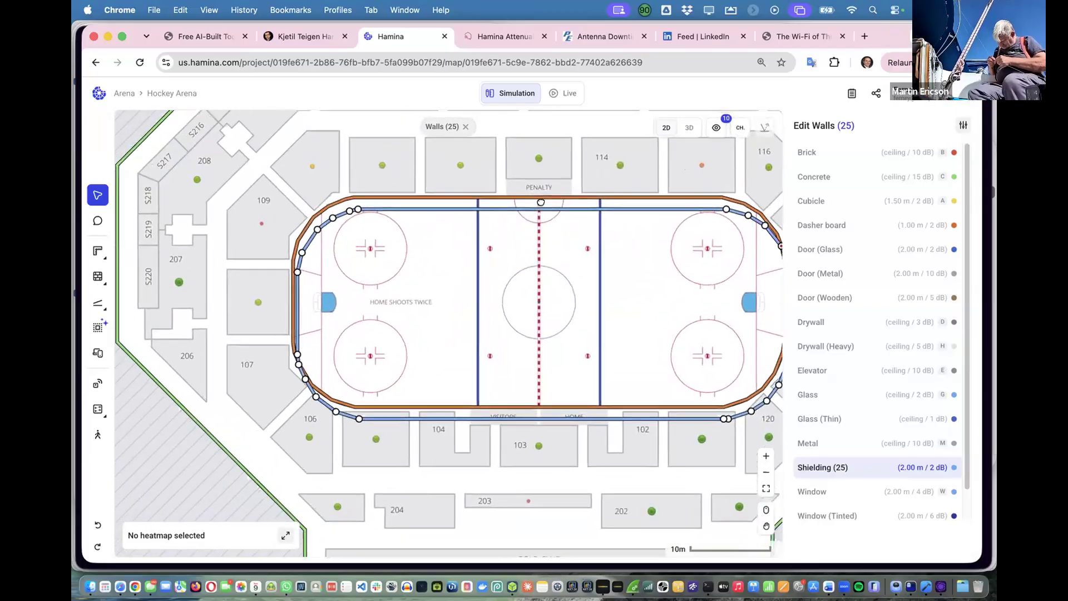
pyautogui.moveTo(542, 208); pyautogui.dragTo(541, 209)
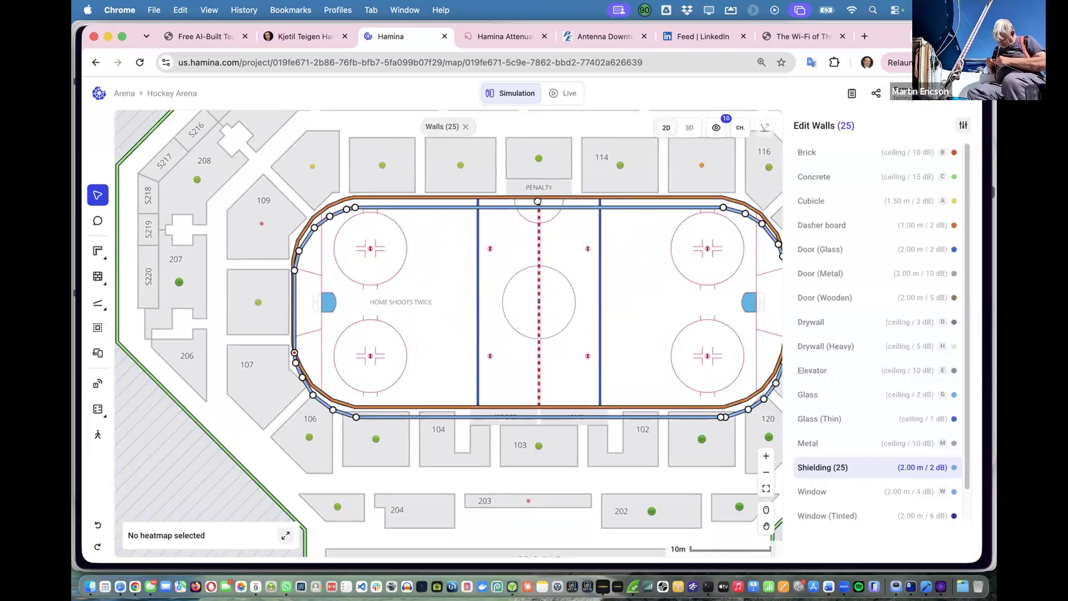
pyautogui.moveTo(537, 199); pyautogui.dragTo(539, 208)
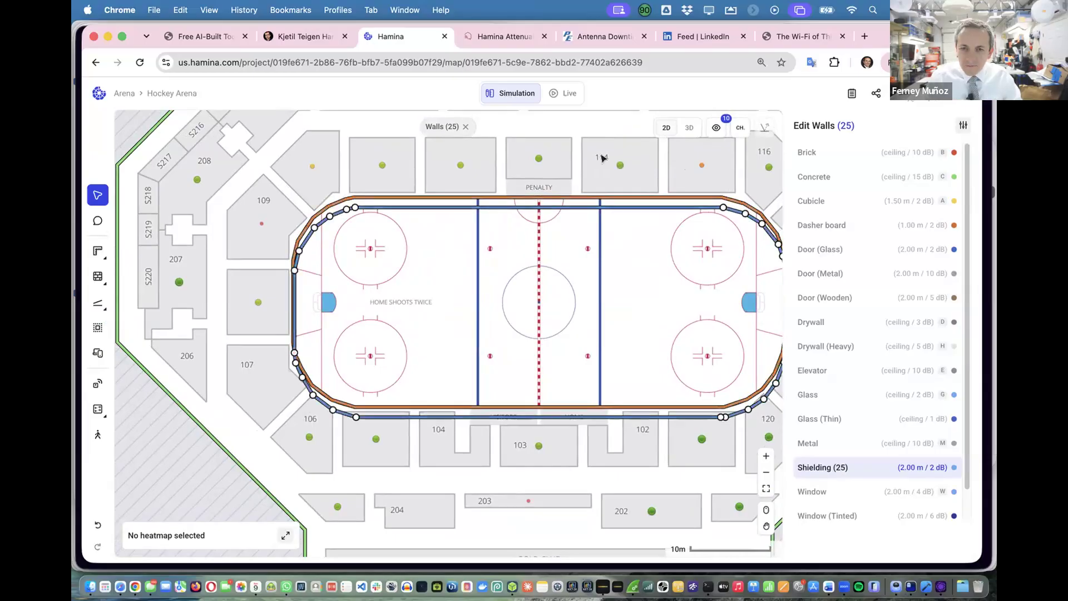
# Examine in 3D how the offset Shielding walls sit relative to the Dasher boards at the rink's corner.
pyautogui.click(688, 127)
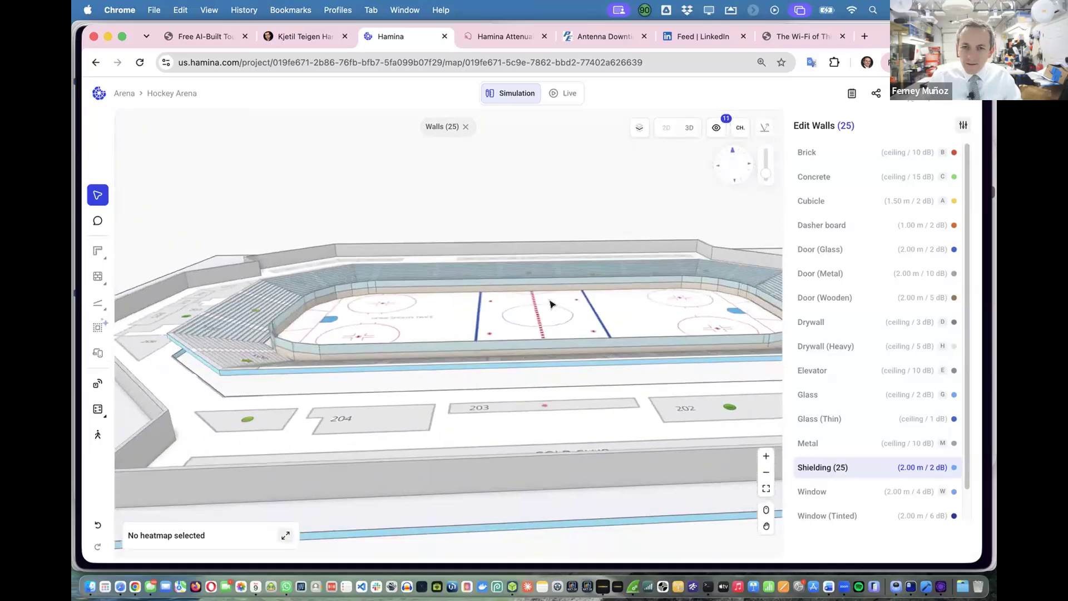
pyautogui.moveTo(490, 317); pyautogui.dragTo(908, 322)
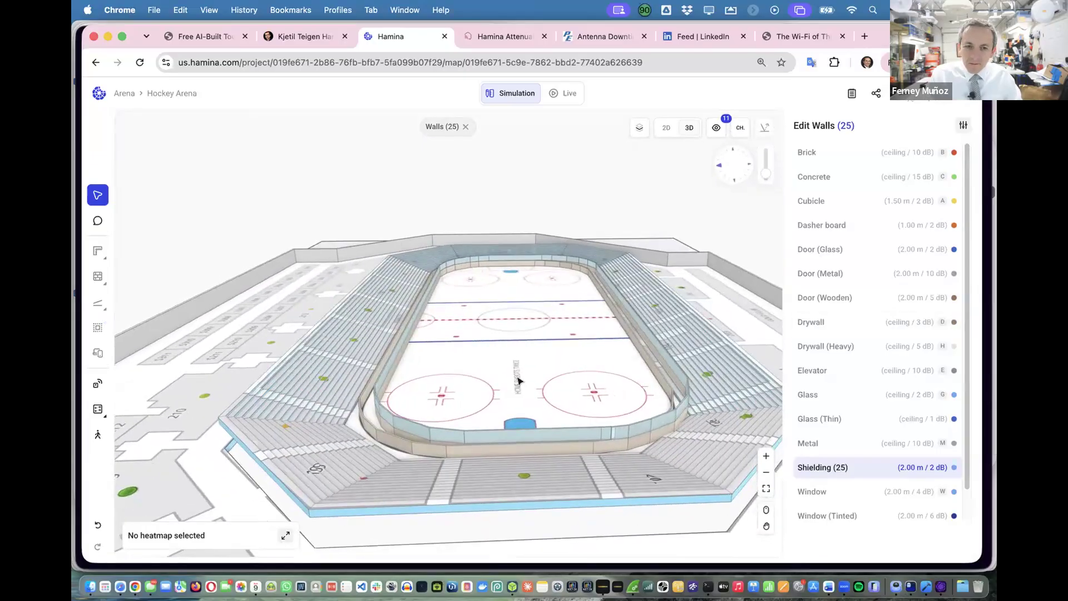
pyautogui.scroll(1, 518, 380)
pyautogui.scroll(5, 516, 380)
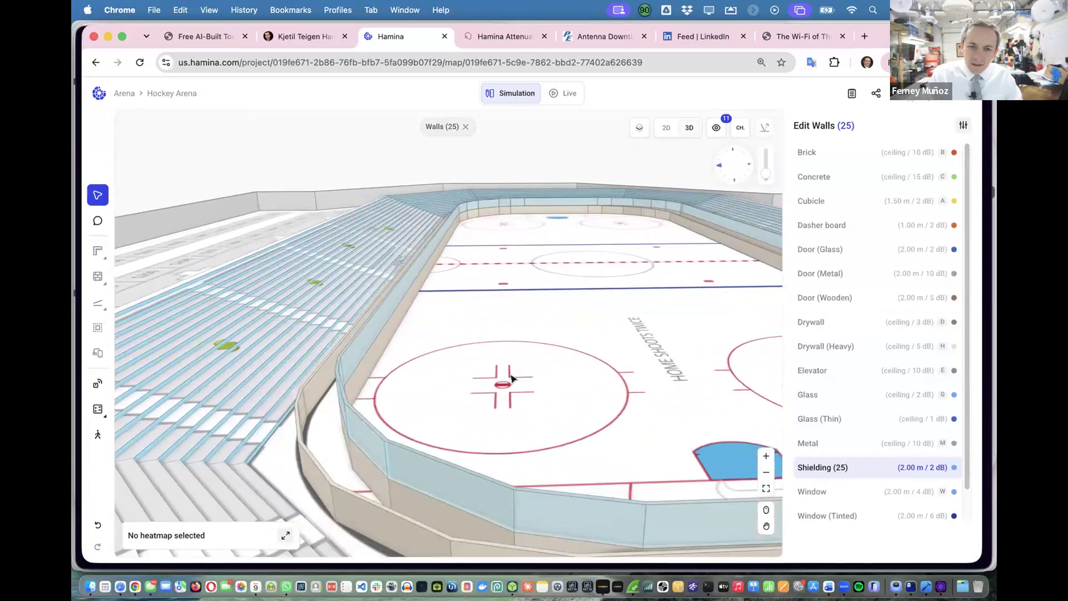
pyautogui.hscroll(-2, 512, 378)
pyautogui.hscroll(-3, 512, 379)
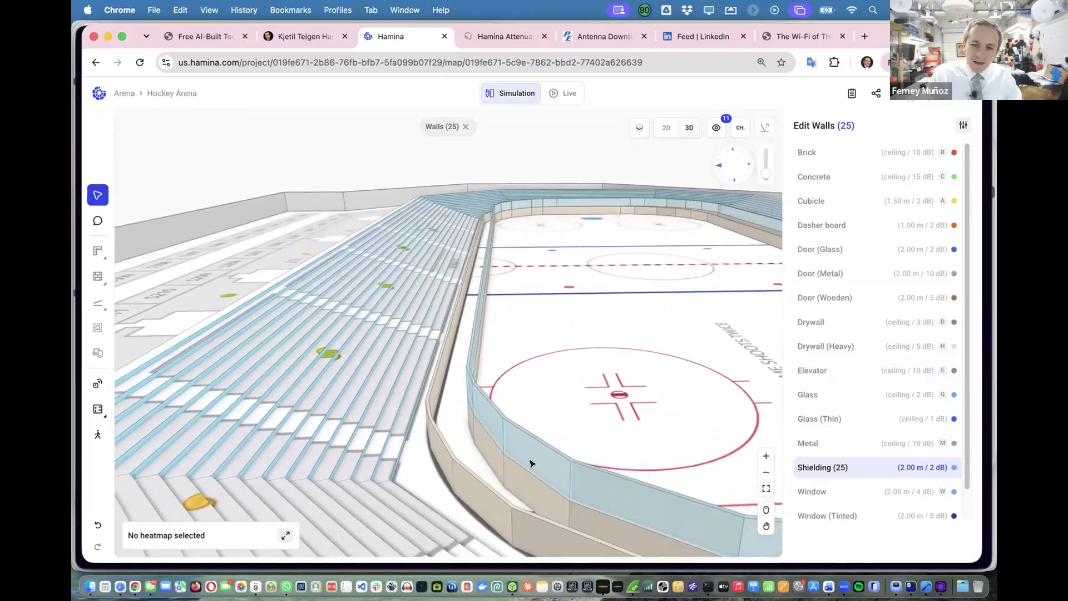
pyautogui.scroll(-3, 531, 463)
pyautogui.scroll(2, 546, 423)
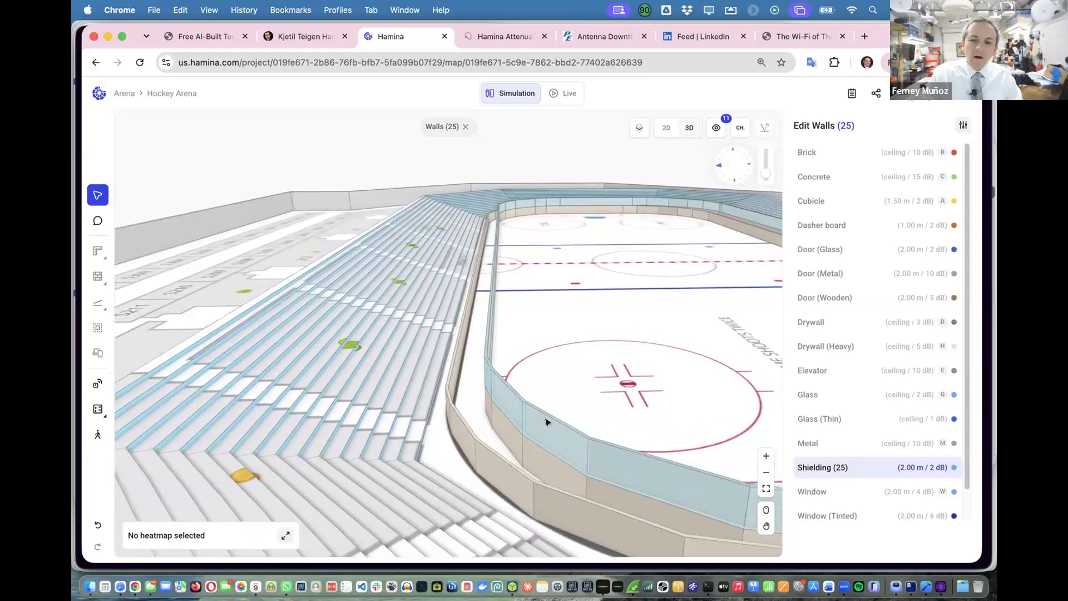
pyautogui.scroll(-5, 546, 422)
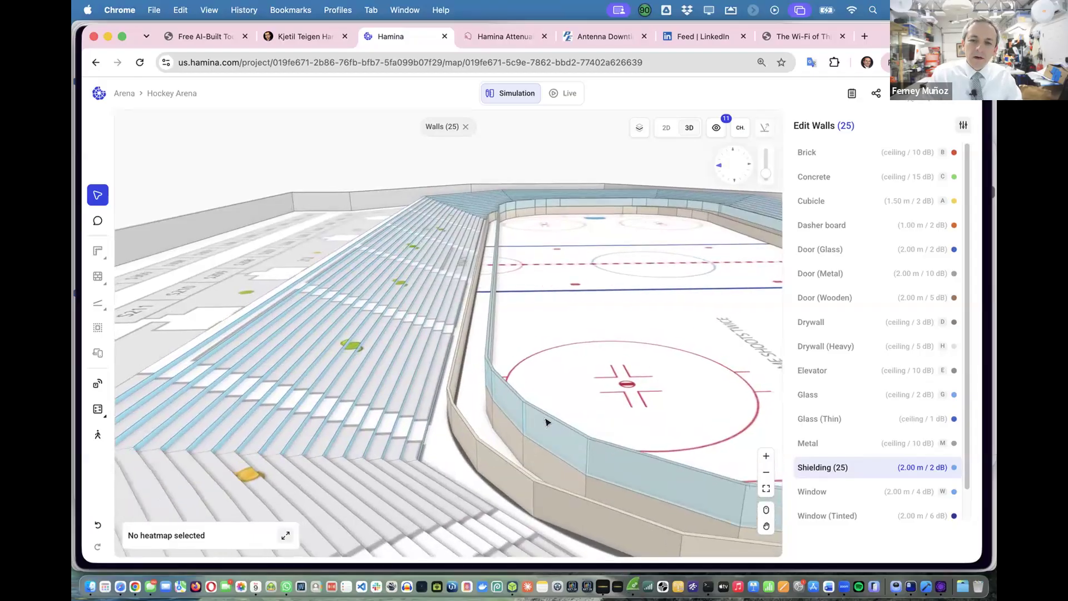
# Move the selected Shielding walls in the 2D plan so they line up closely with the Dasher boards around the rink.
pyautogui.click(666, 128)
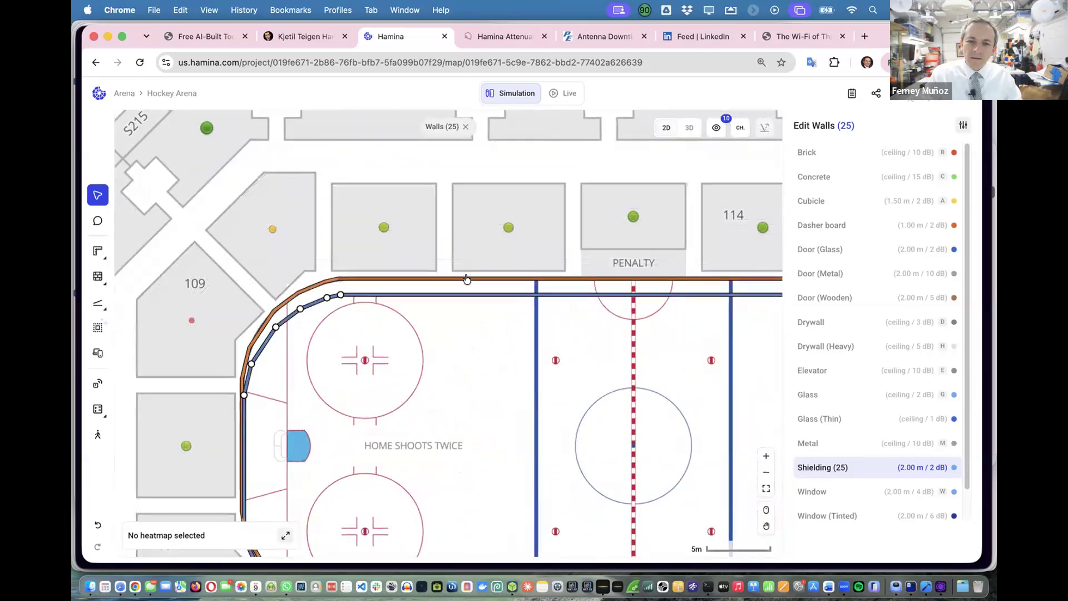
pyautogui.scroll(-5, 465, 279)
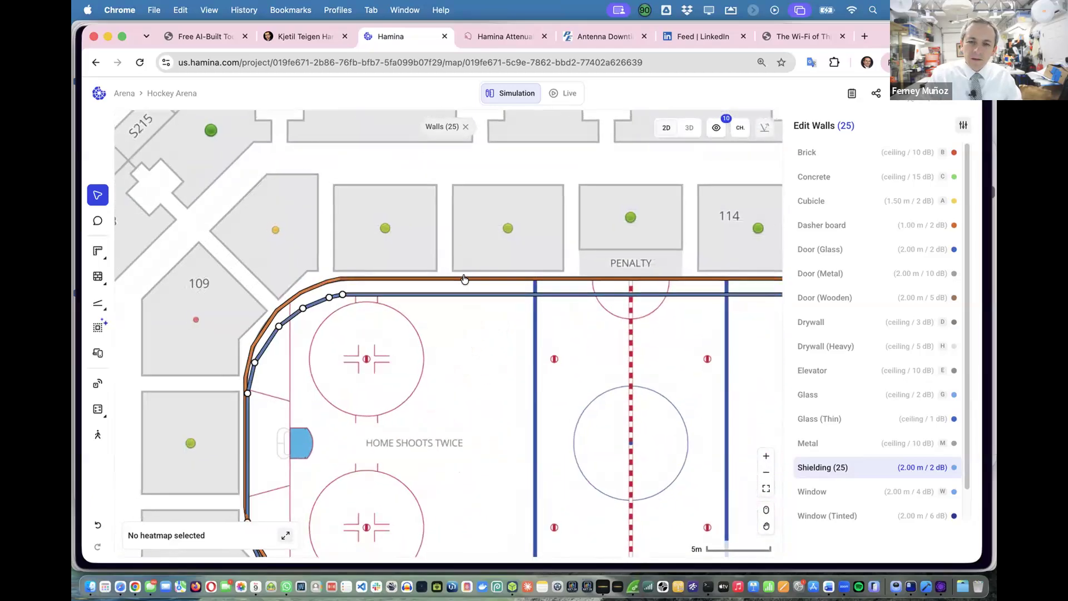
pyautogui.moveTo(469, 284)
pyautogui.mouseDown()
pyautogui.moveTo(435, 283)
pyautogui.moveTo(226, 359)
pyautogui.moveTo(455, 279)
pyautogui.mouseUp()
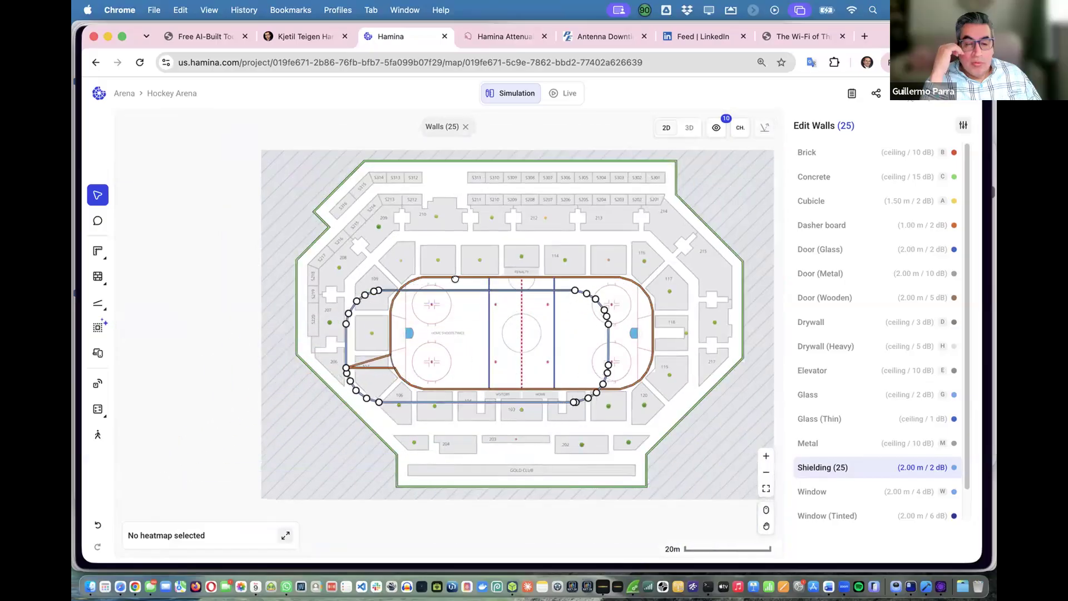
pyautogui.scroll(3, 456, 279)
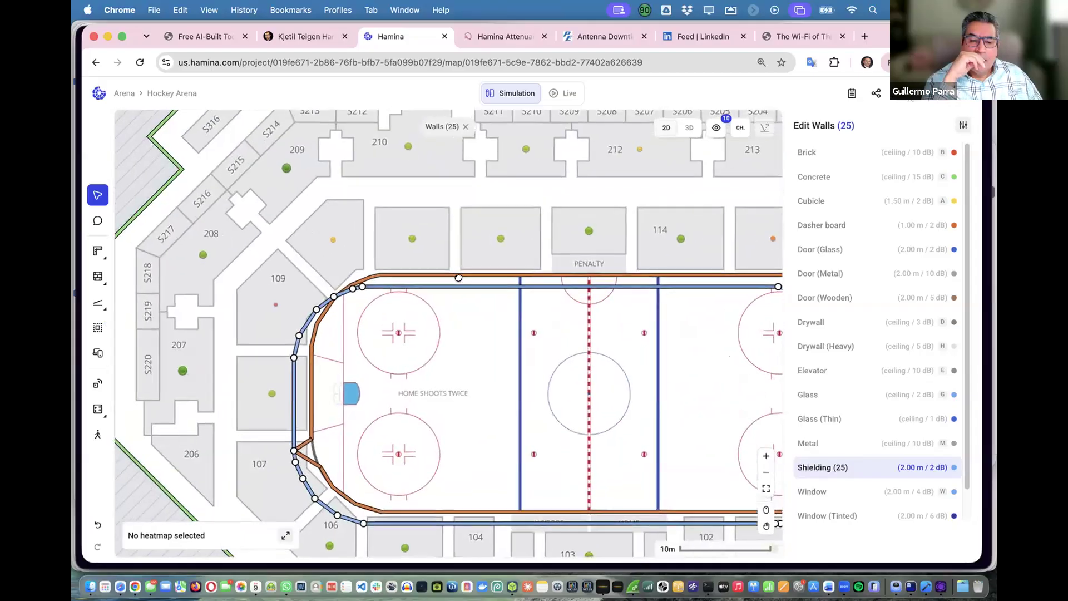
pyautogui.scroll(3, 459, 277)
pyautogui.moveTo(459, 277); pyautogui.dragTo(618, 121)
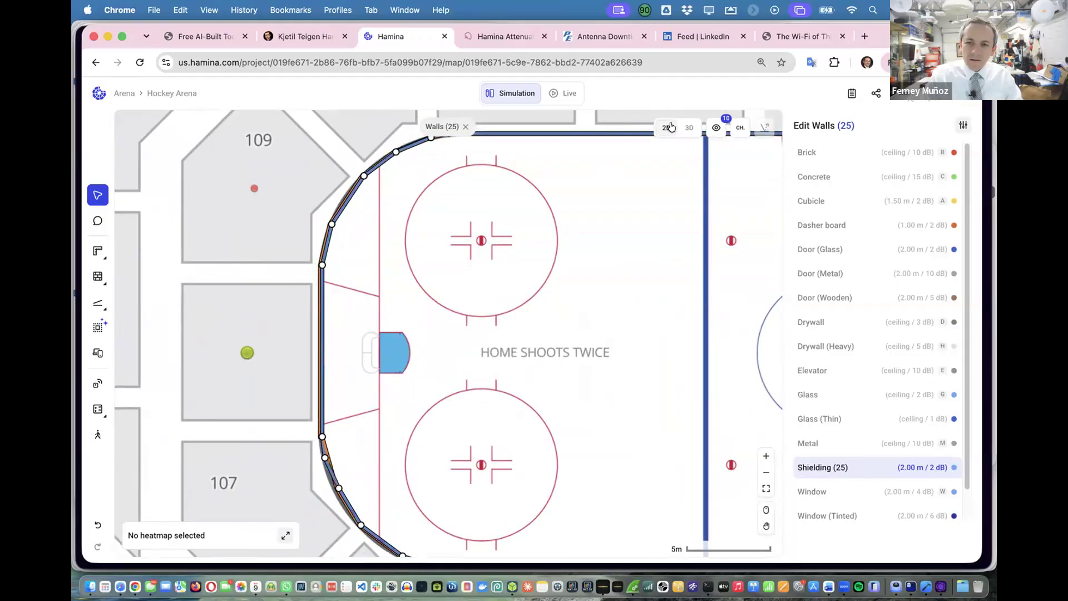
# Examine the realigned Shielding walls and Dasher boards in 3D along the sides and corners of the rink.
pyautogui.click(689, 127)
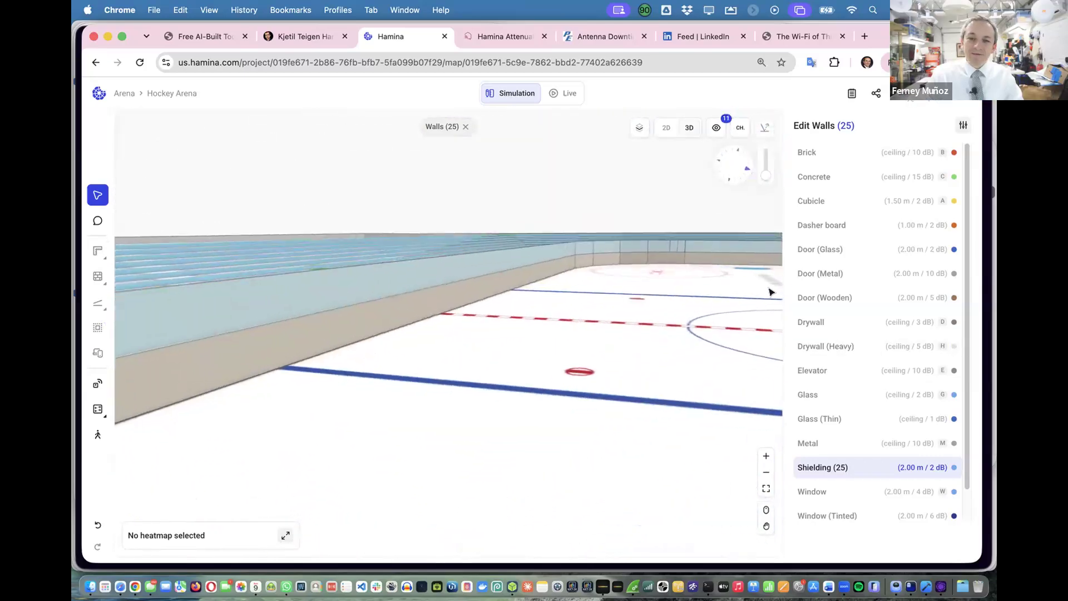
pyautogui.moveTo(123, 316); pyautogui.dragTo(167, 310)
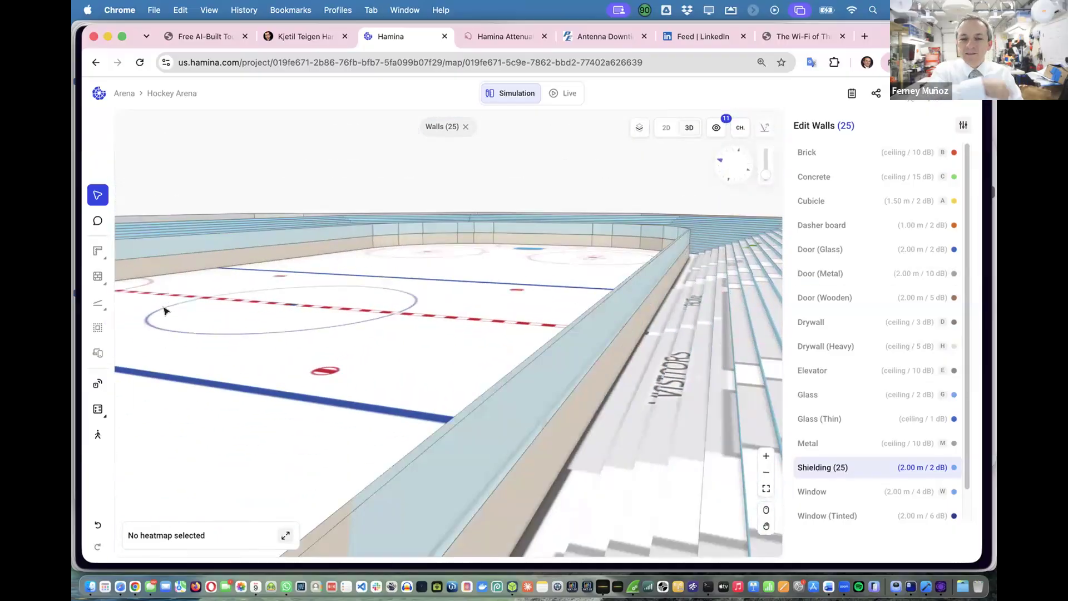
pyautogui.scroll(-8, 272, 310)
pyautogui.scroll(10, 272, 311)
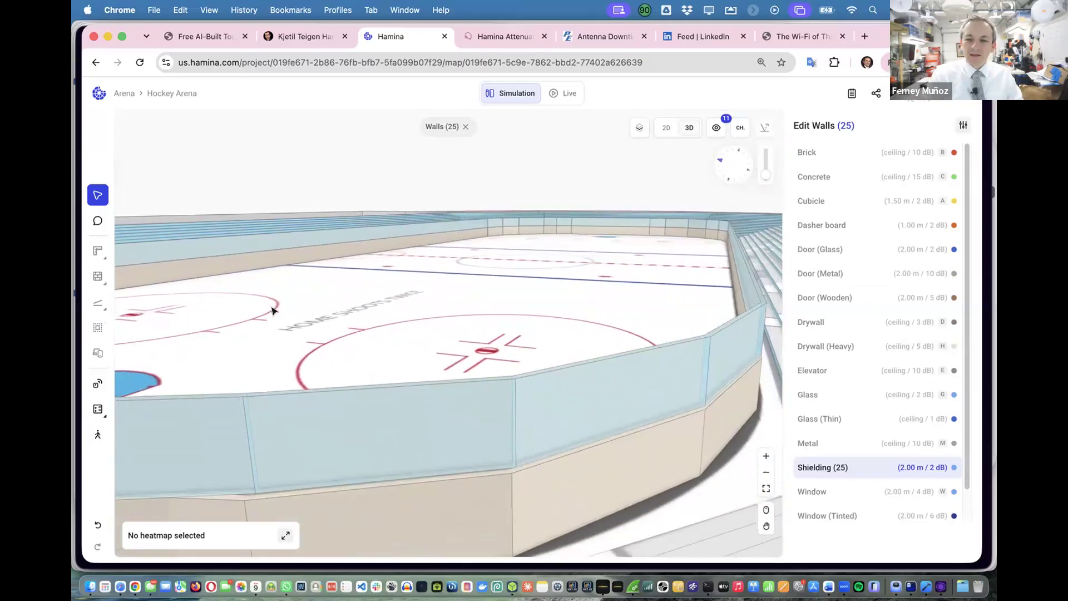
pyautogui.scroll(-4, 273, 310)
pyautogui.moveTo(242, 460); pyautogui.dragTo(303, 438)
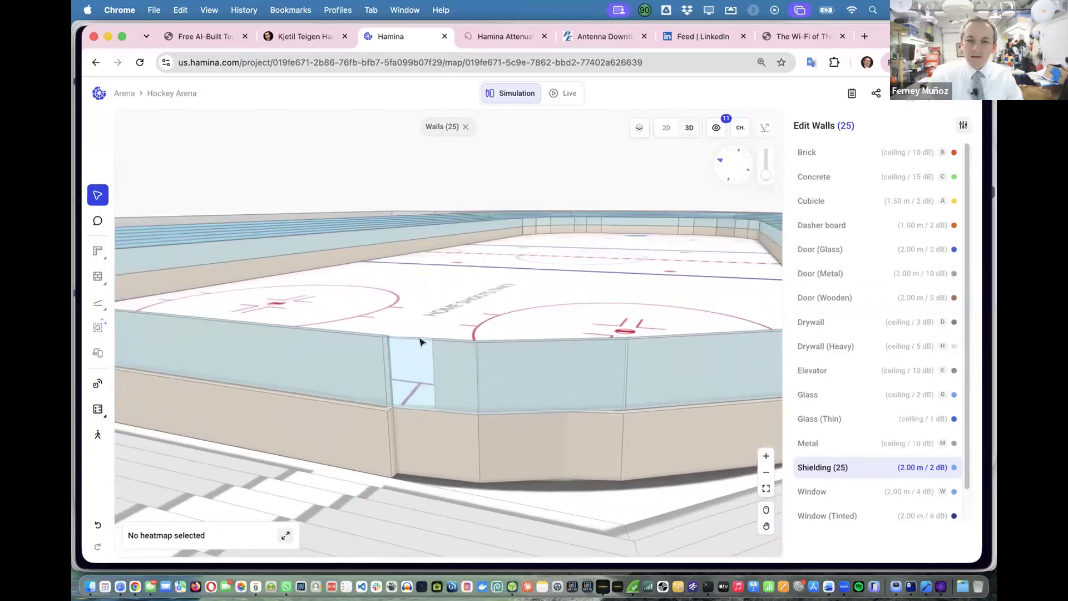
pyautogui.moveTo(452, 301); pyautogui.dragTo(450, 303)
pyautogui.scroll(-3, 450, 302)
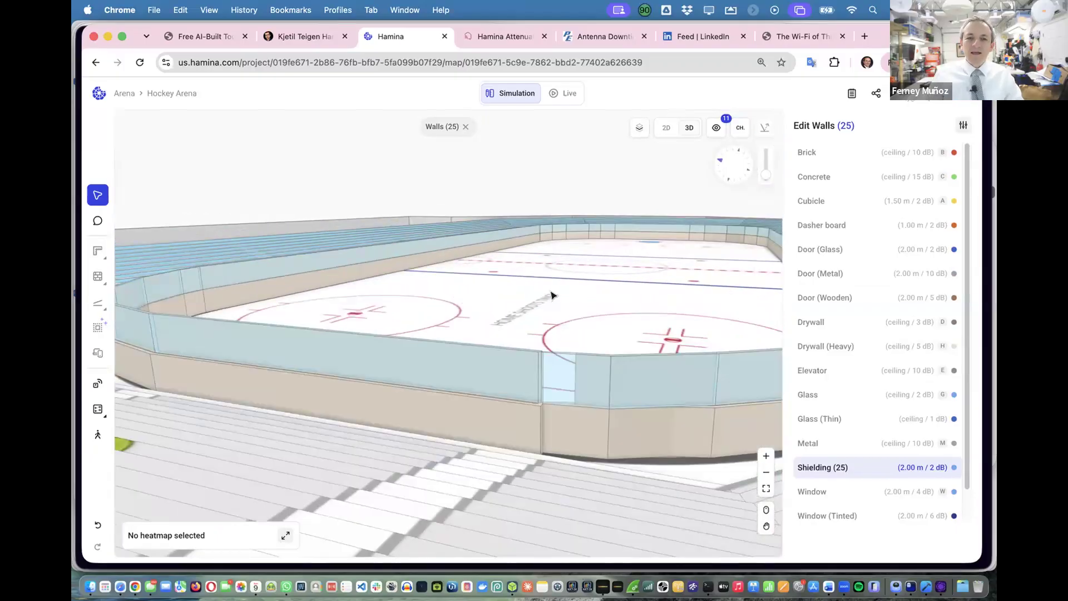
pyautogui.moveTo(548, 322); pyautogui.dragTo(317, 341)
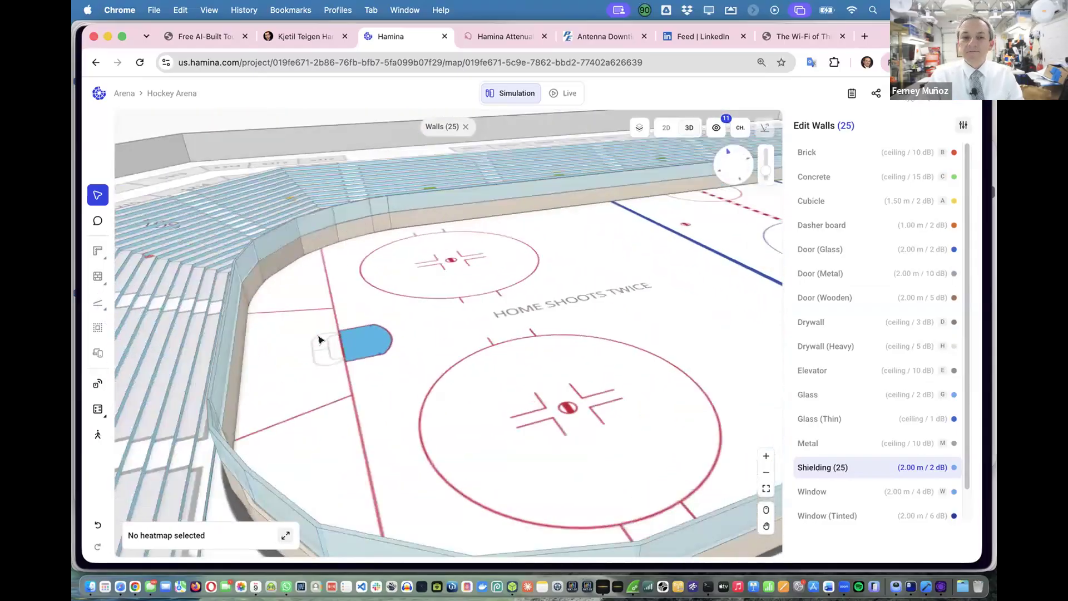
pyautogui.scroll(-5, 434, 344)
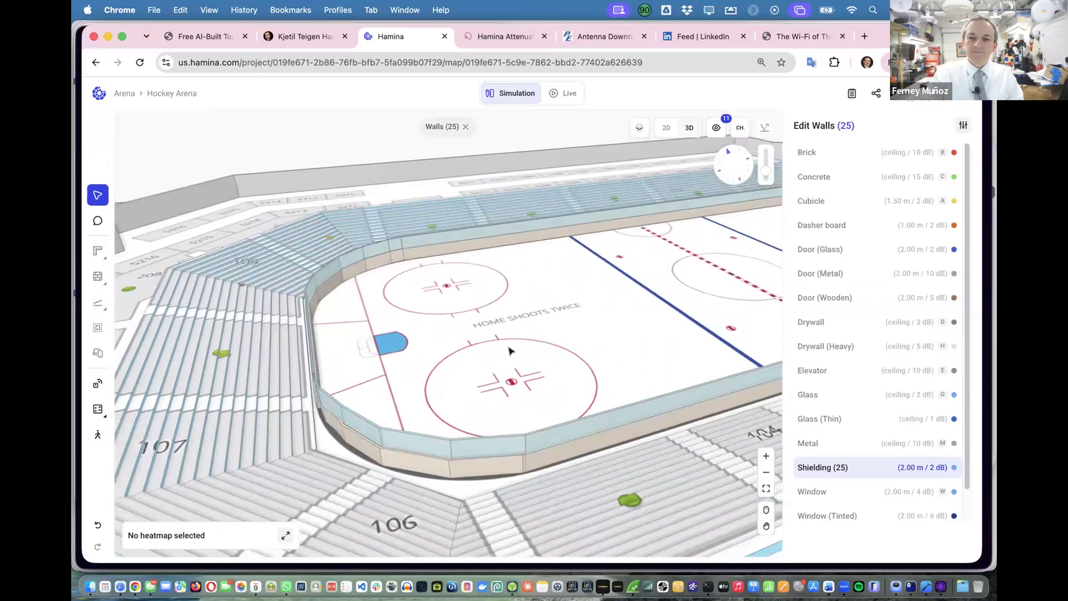
pyautogui.hscroll(4, 510, 349)
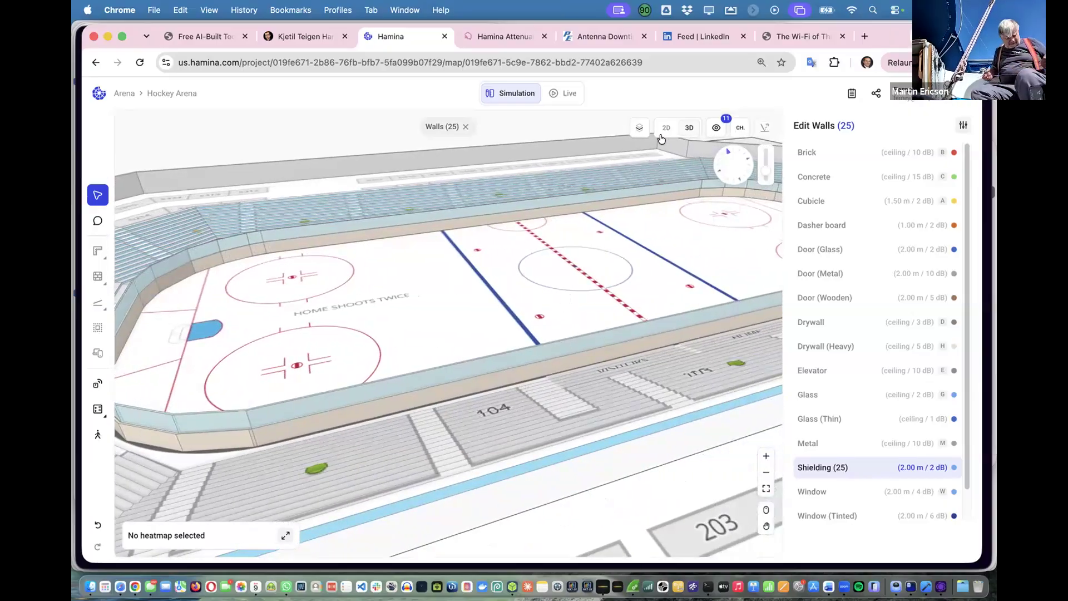
# Change the 25 selected Shielding walls around the rink to the Window wall type.
pyautogui.scroll(-8, 627, 268)
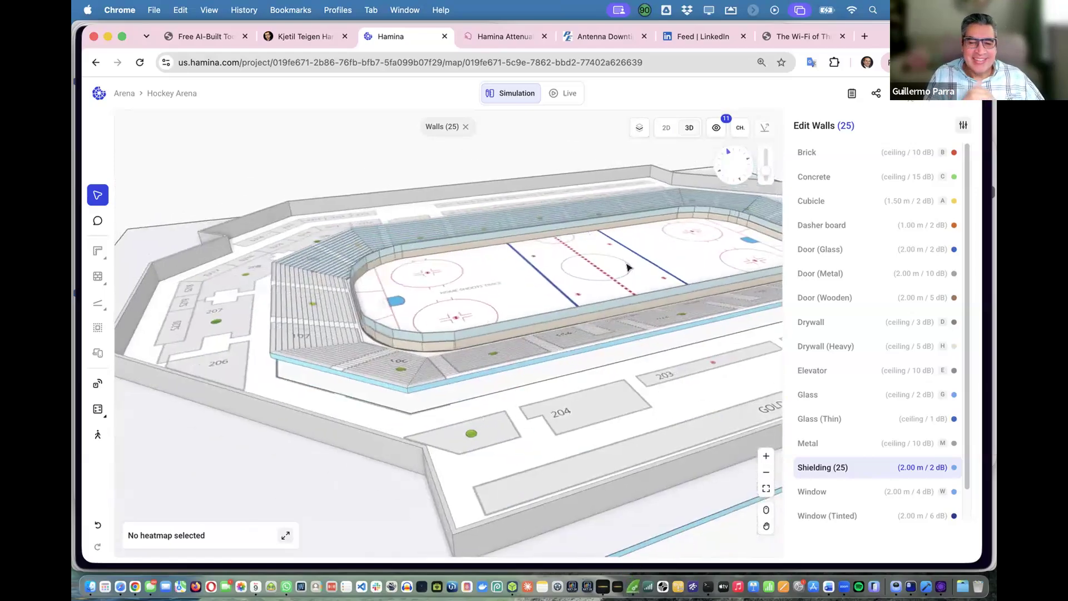
pyautogui.moveTo(627, 270); pyautogui.dragTo(452, 264)
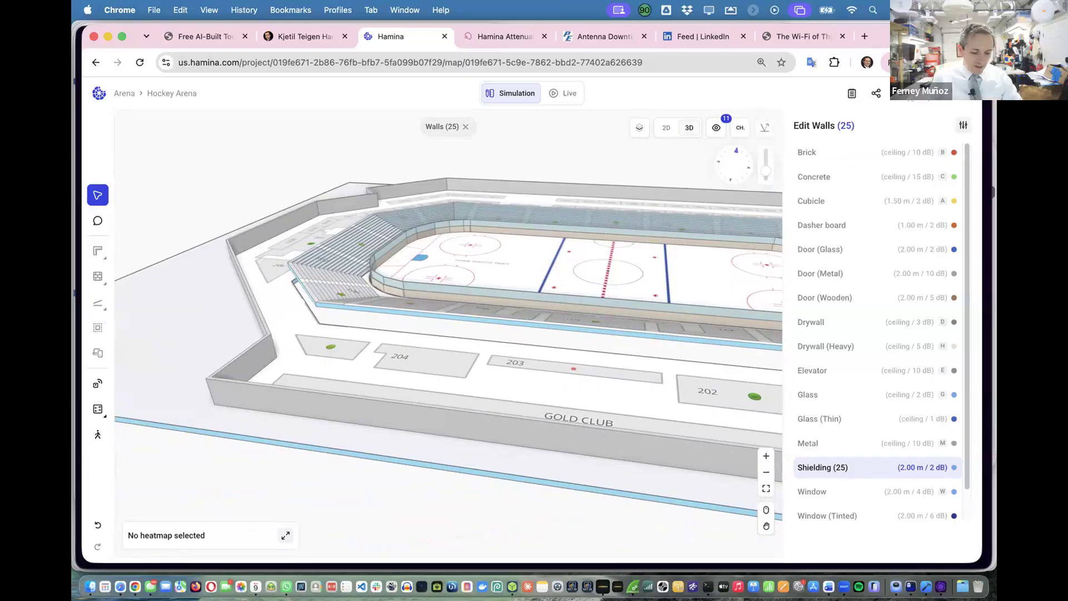
pyautogui.press('w')
pyautogui.scroll(-5, 627, 261)
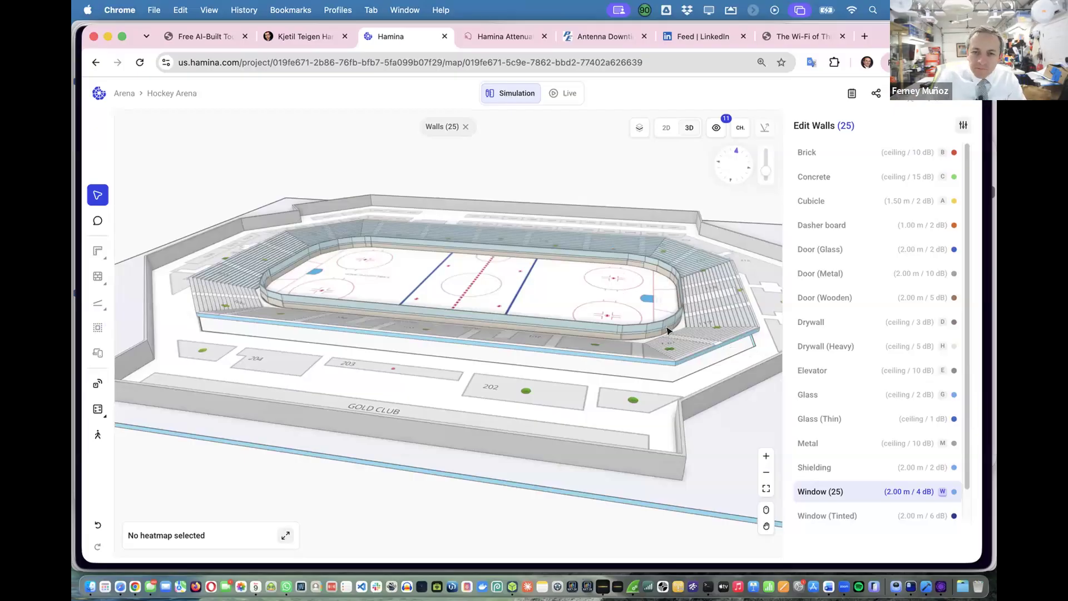
pyautogui.scroll(10, 667, 330)
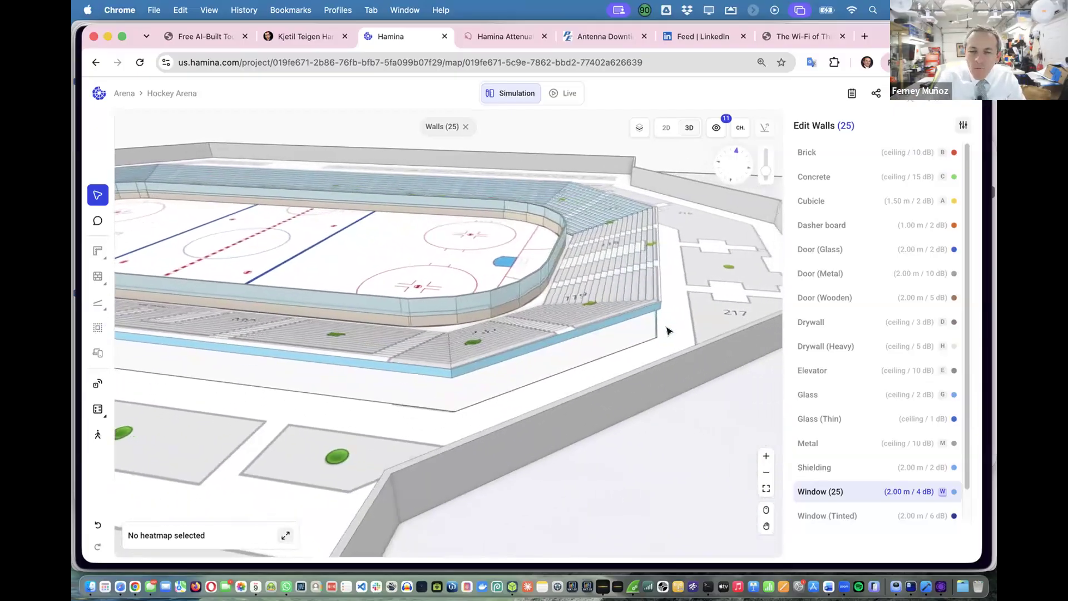
# Start a raised floor in the 2D plan and show attenuating objects and sloped floors on the map.
pyautogui.click(668, 127)
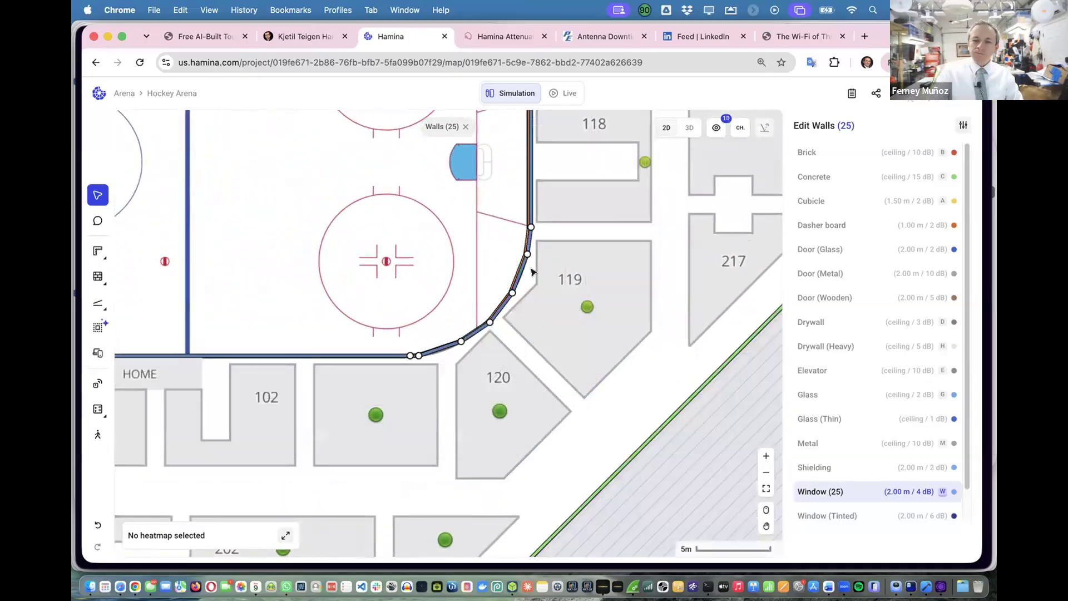
pyautogui.scroll(-8, 420, 250)
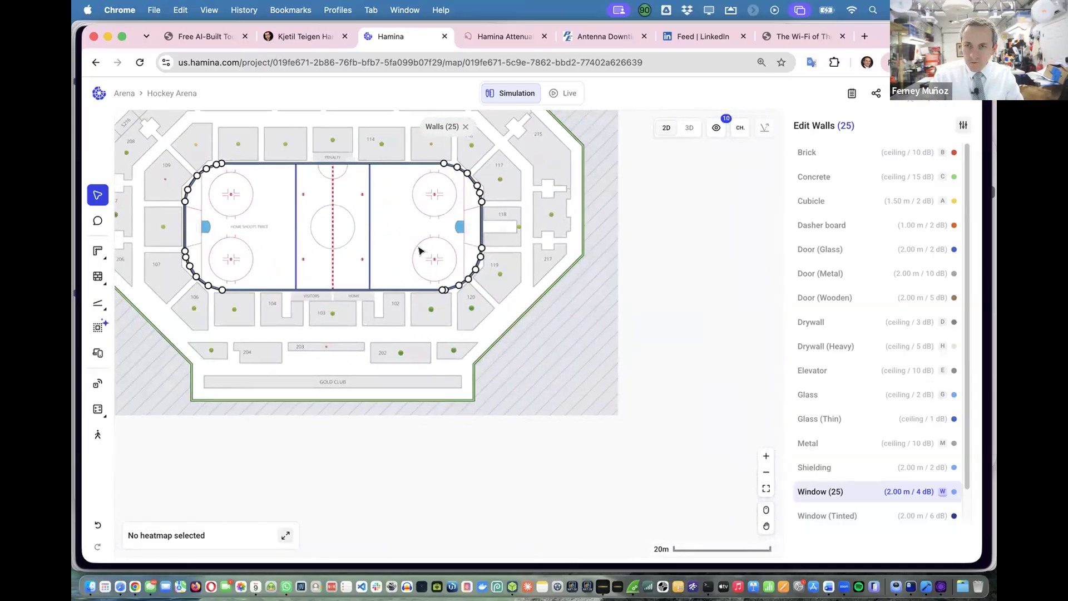
pyautogui.scroll(3, 420, 251)
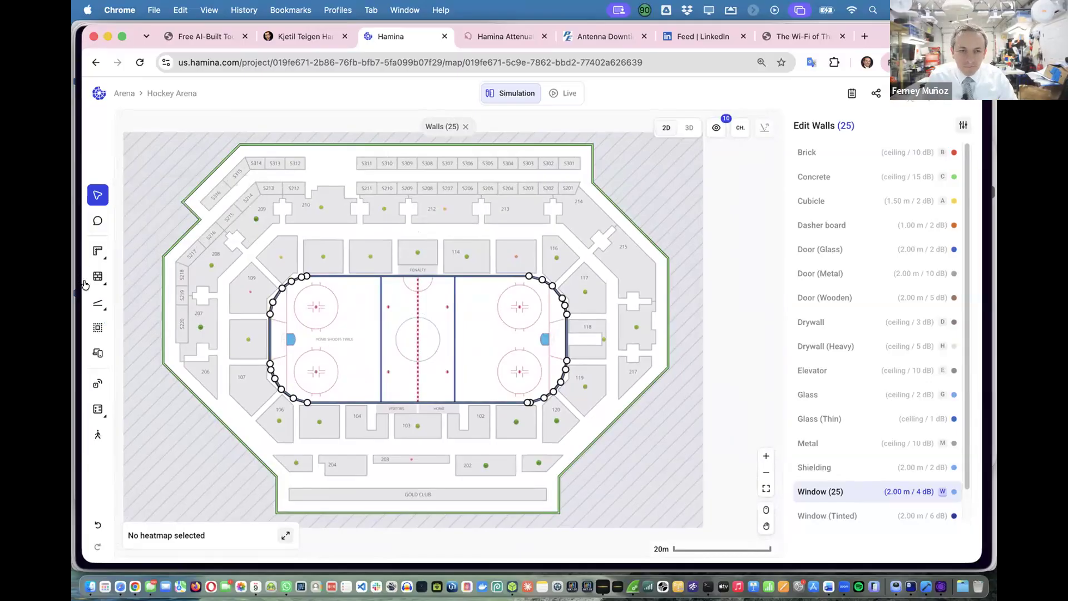
pyautogui.moveTo(104, 279)
pyautogui.moveTo(101, 298)
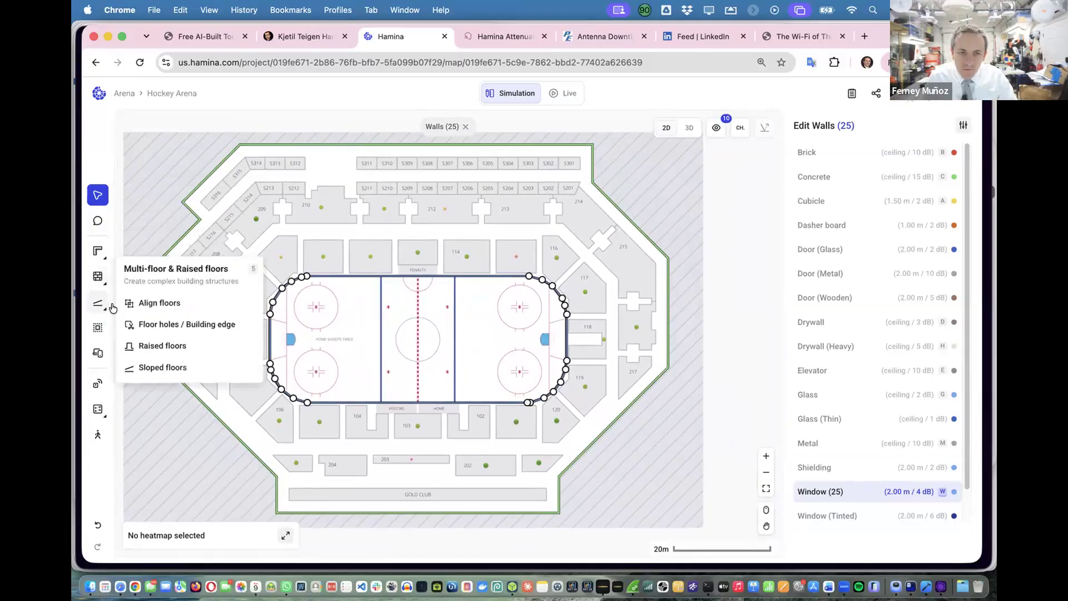
pyautogui.click(168, 346)
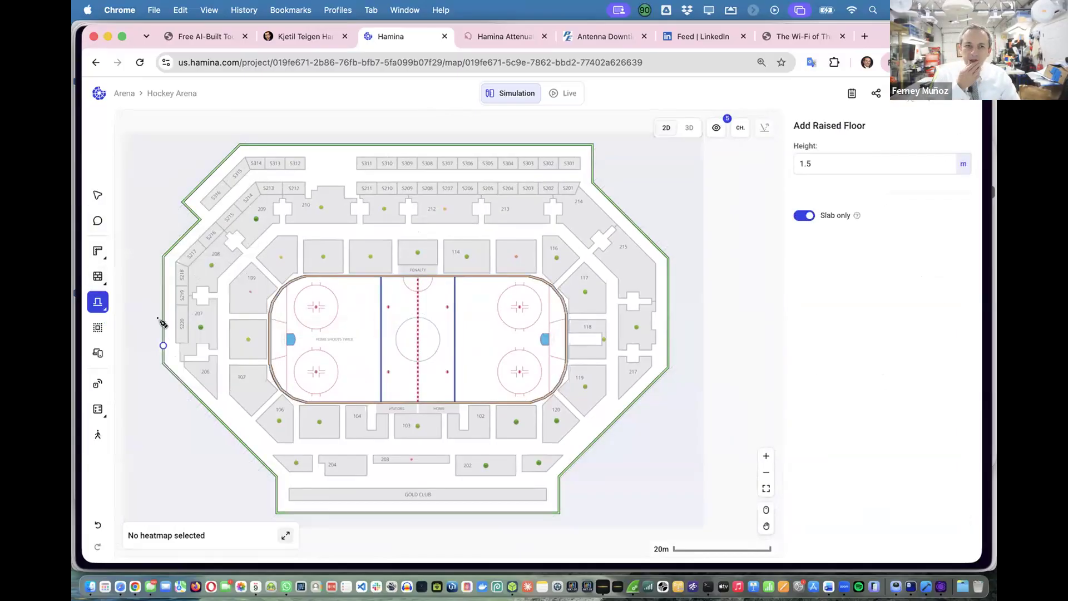
pyautogui.click(715, 128)
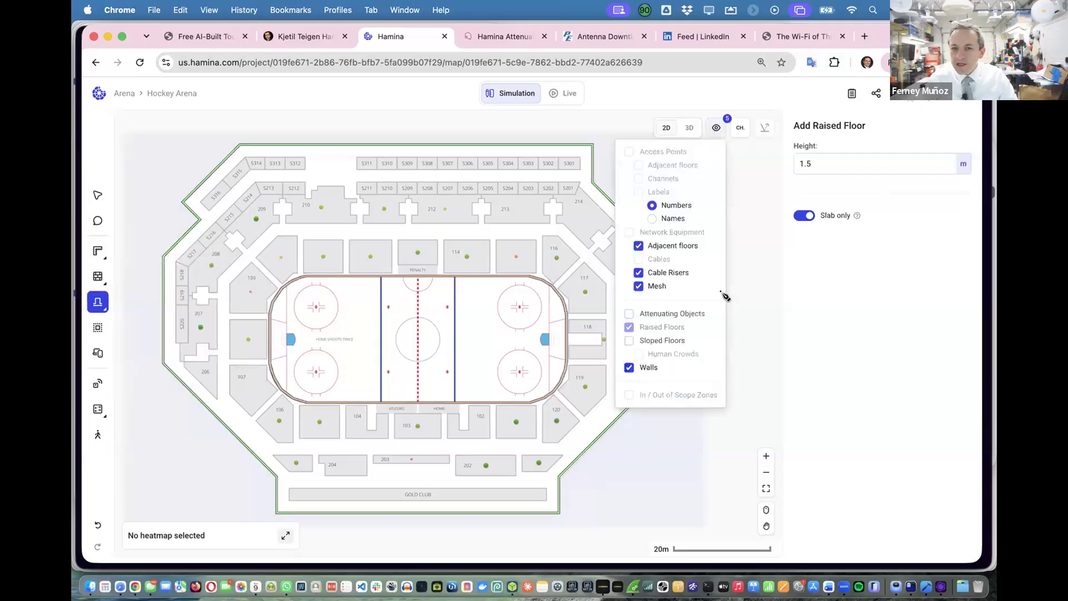
pyautogui.click(629, 314)
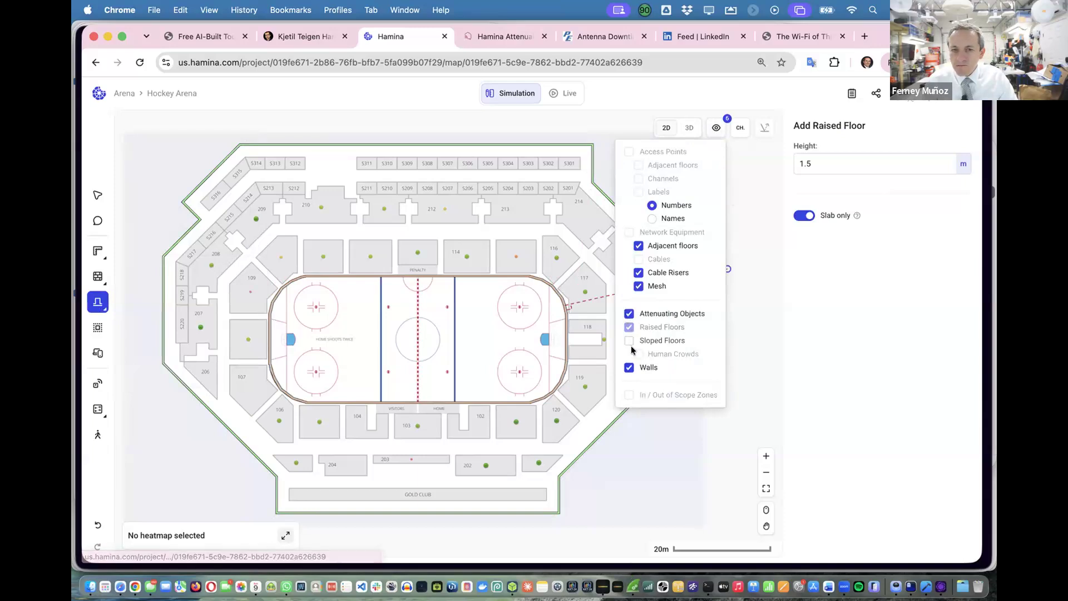
pyautogui.click(629, 342)
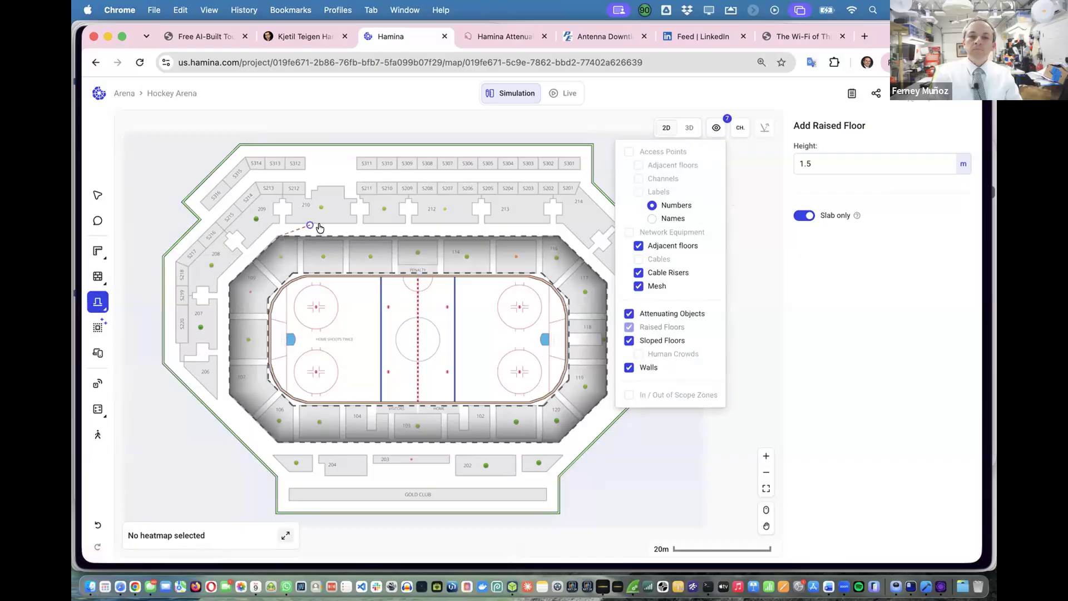
pyautogui.scroll(3, 321, 227)
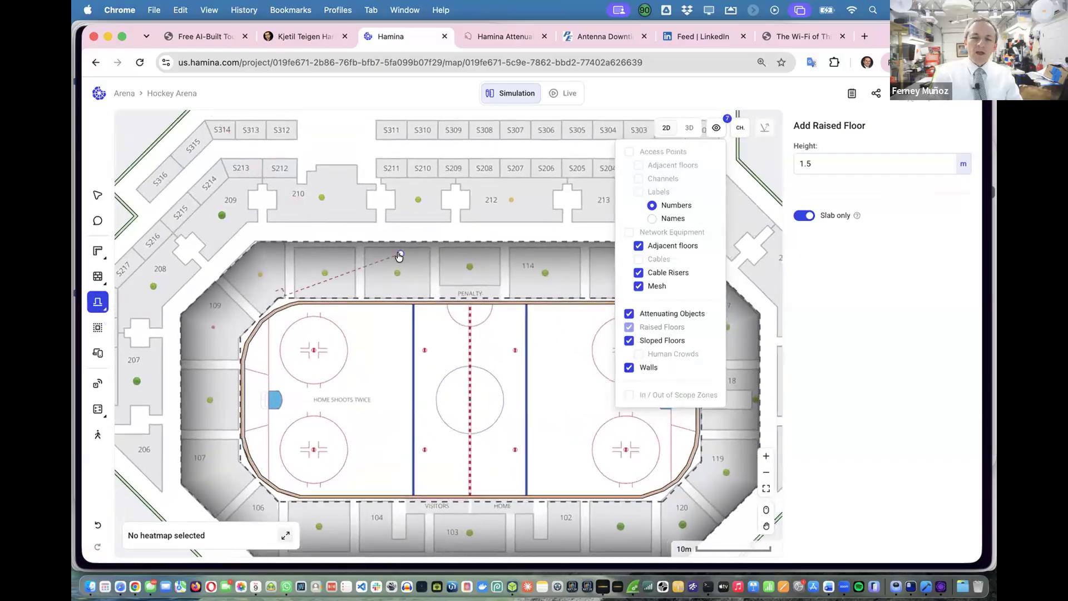
pyautogui.scroll(2, 398, 255)
pyautogui.scroll(-3, 399, 255)
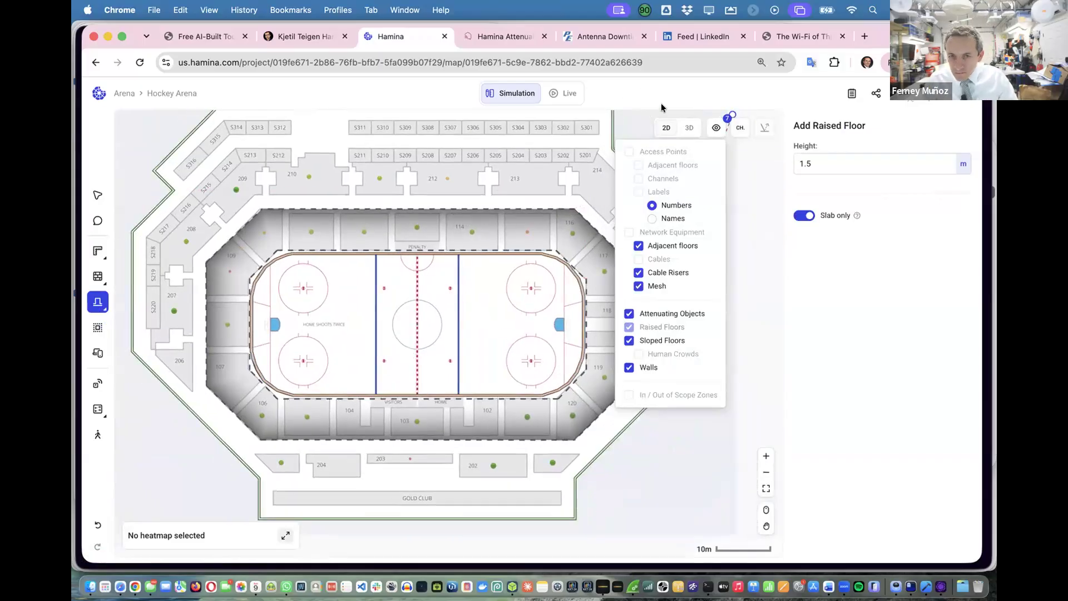
pyautogui.click(652, 84)
pyautogui.press('Escape')
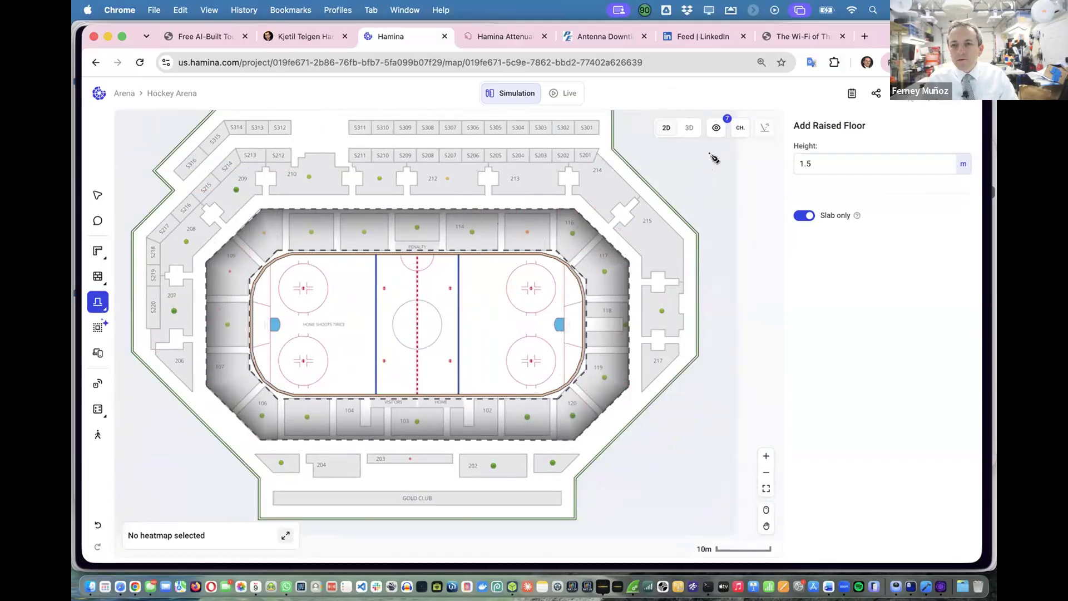
# Set the new raised floor's height to 2 m.
pyautogui.click(823, 163)
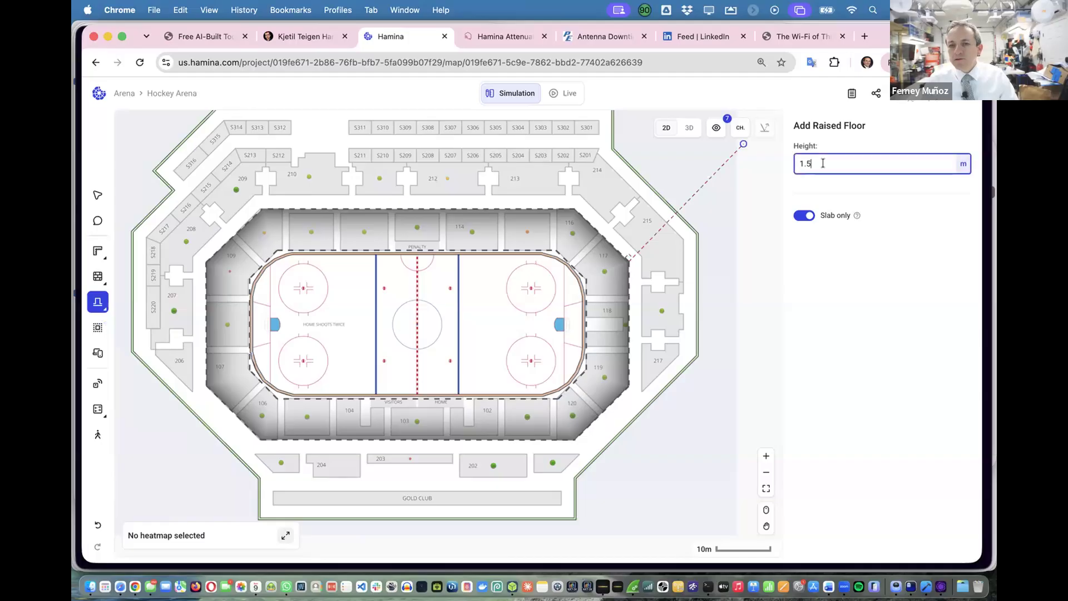
pyautogui.press('BackSpace')
pyautogui.press('BackSpace')
pyautogui.press('BackSpace')
pyautogui.write('2')
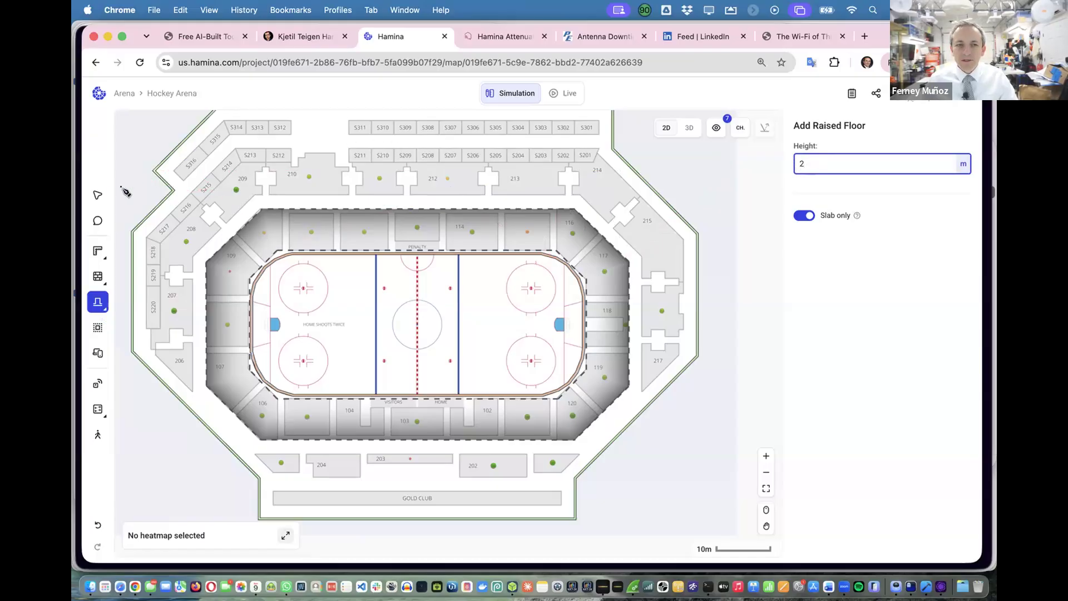
# Select the eight sloped seating floors around the rink, set their upper height to 3 m and check them in 3D.
pyautogui.click(95, 197)
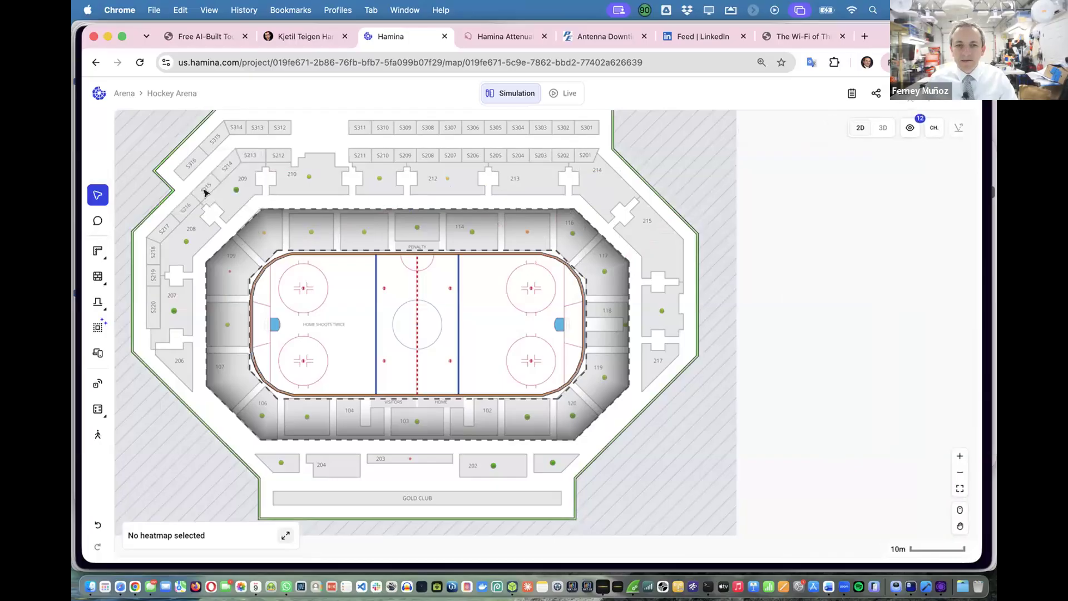
pyautogui.moveTo(199, 185); pyautogui.dragTo(655, 456)
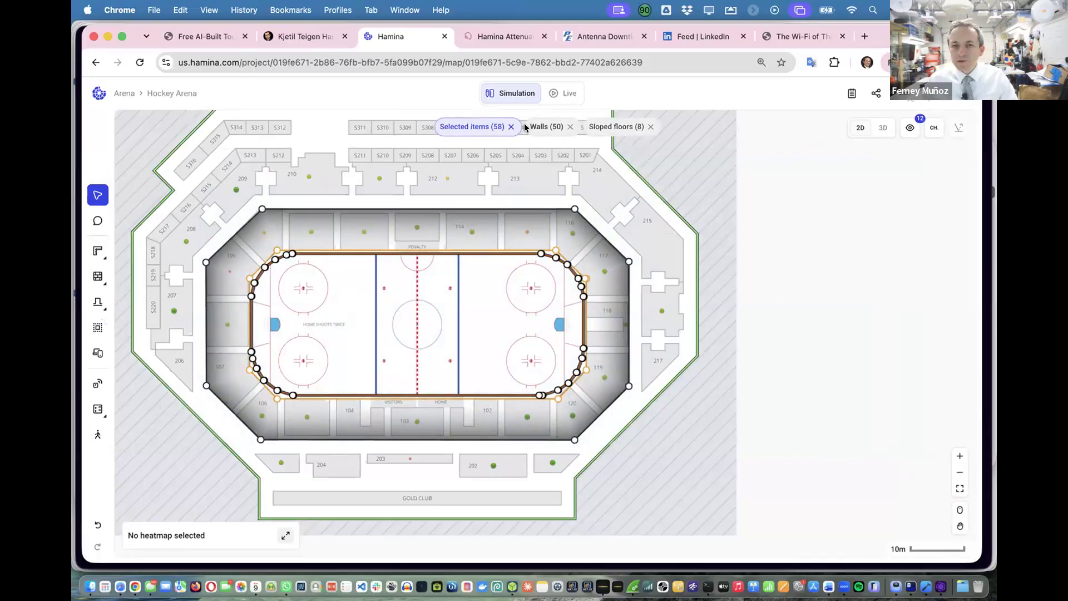
pyautogui.click(610, 127)
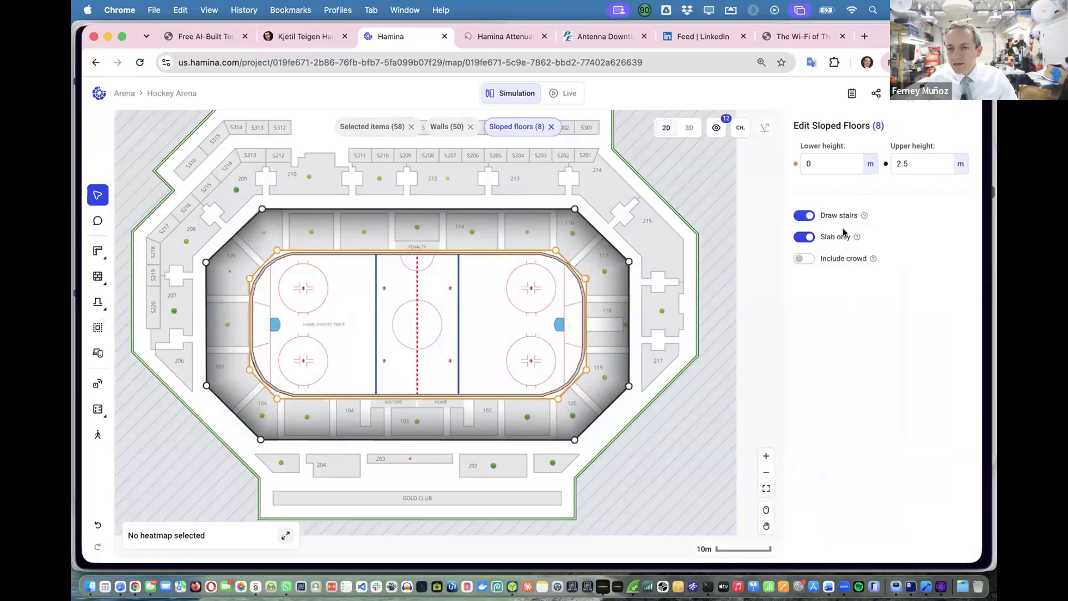
pyautogui.click(910, 168)
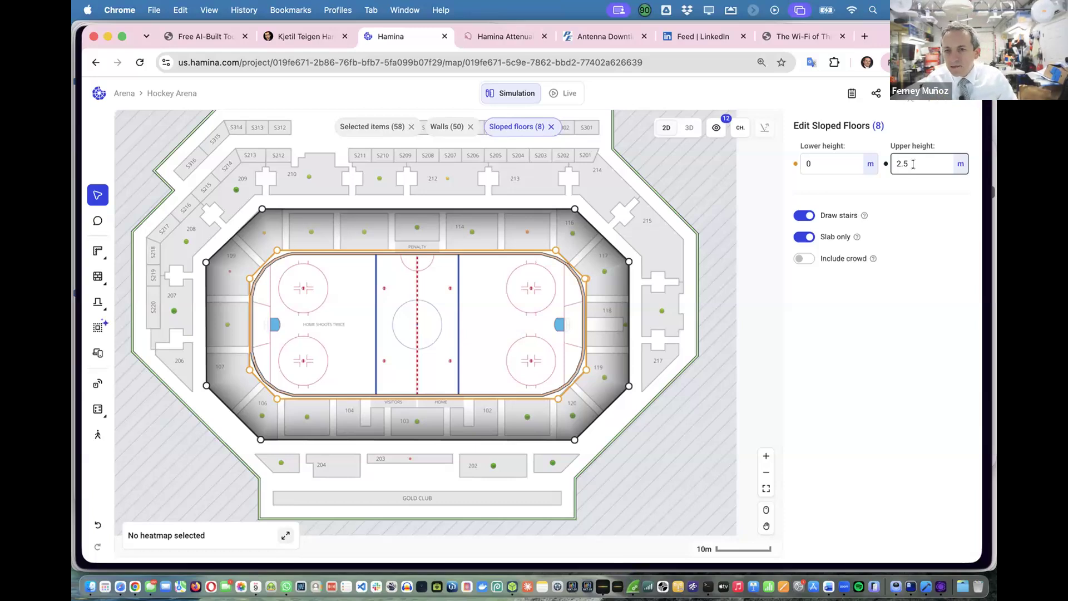
pyautogui.click(913, 164)
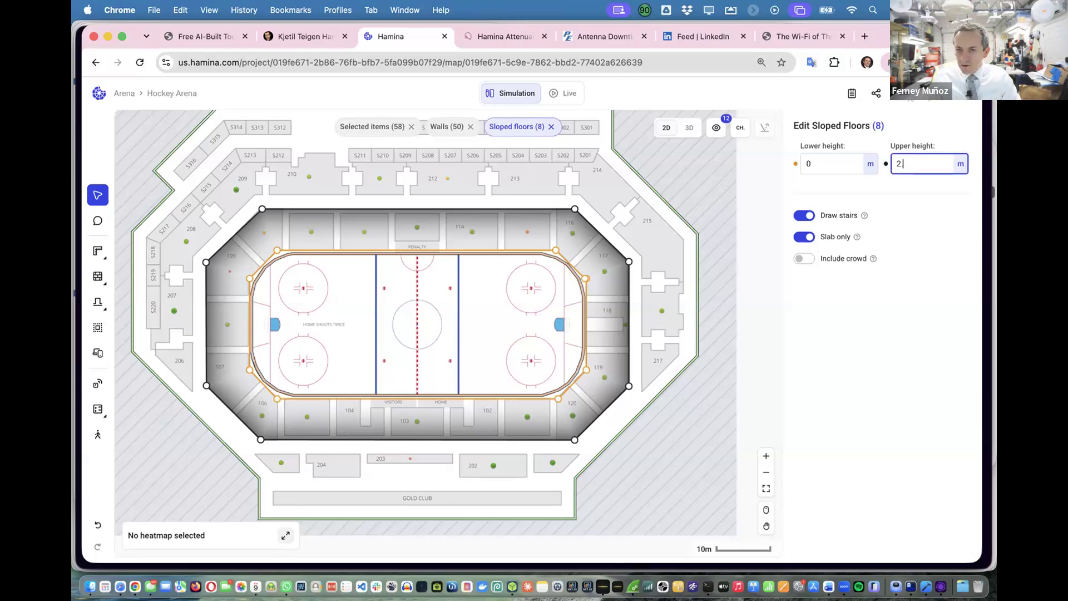
pyautogui.press('Return')
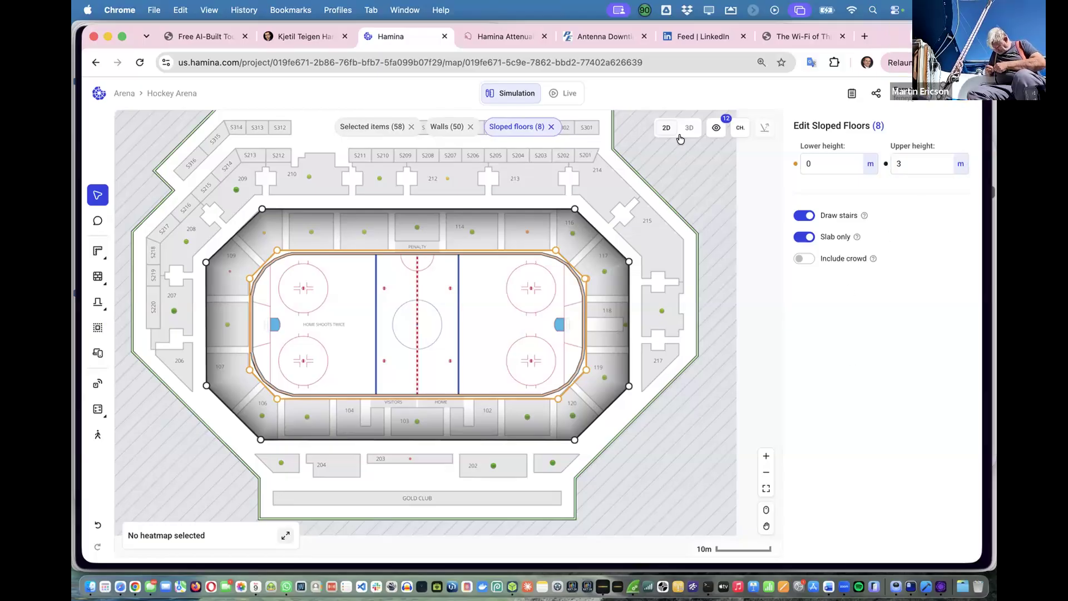
pyautogui.click(686, 128)
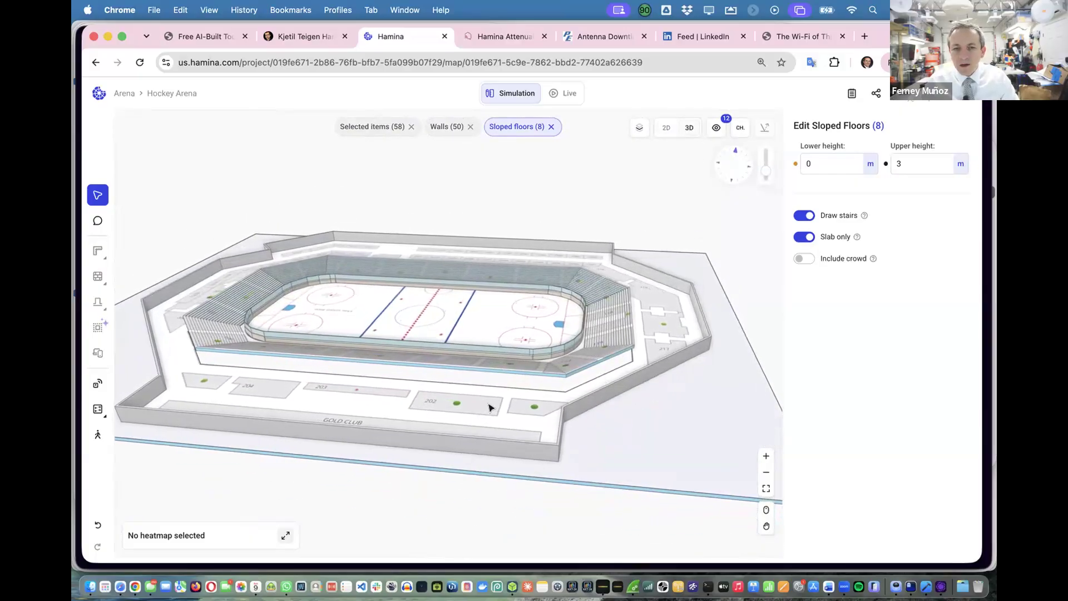
# Start a new raised floor in the 2D plan and set its height to 3 m.
pyautogui.click(667, 129)
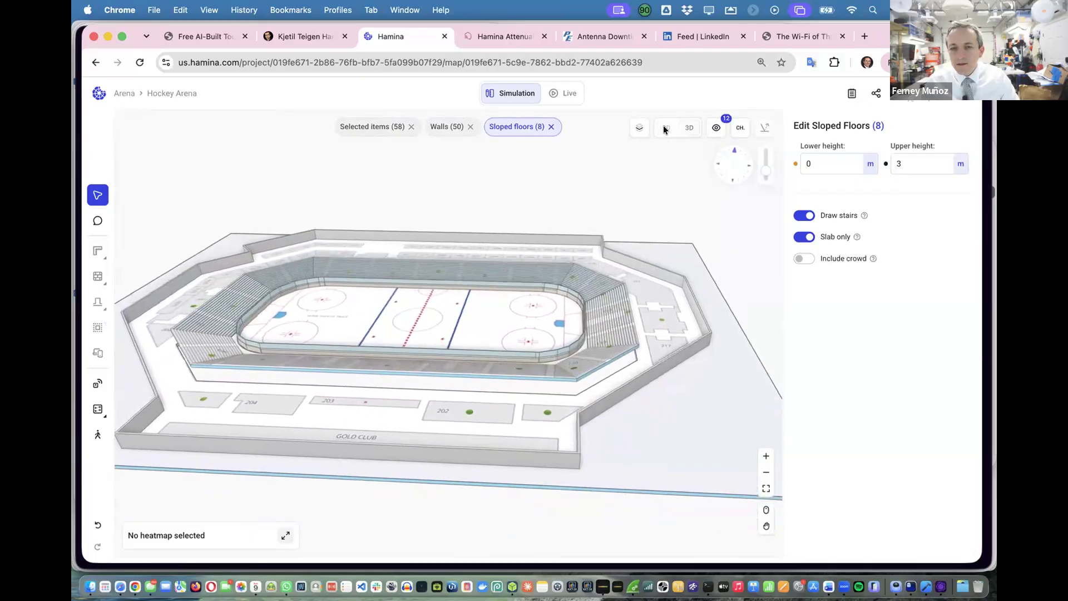
pyautogui.moveTo(89, 282)
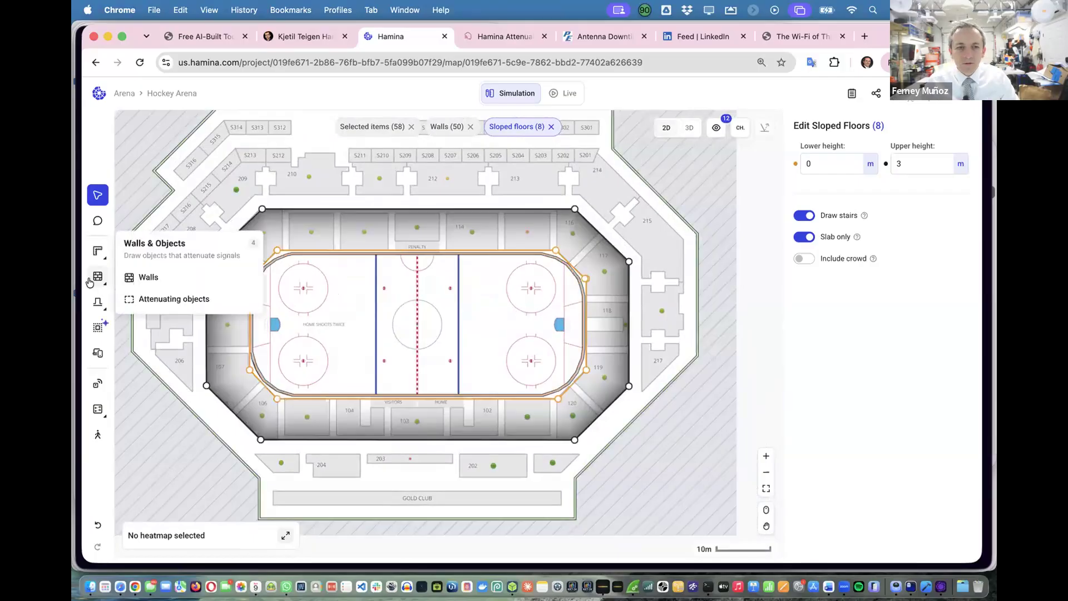
pyautogui.moveTo(98, 302)
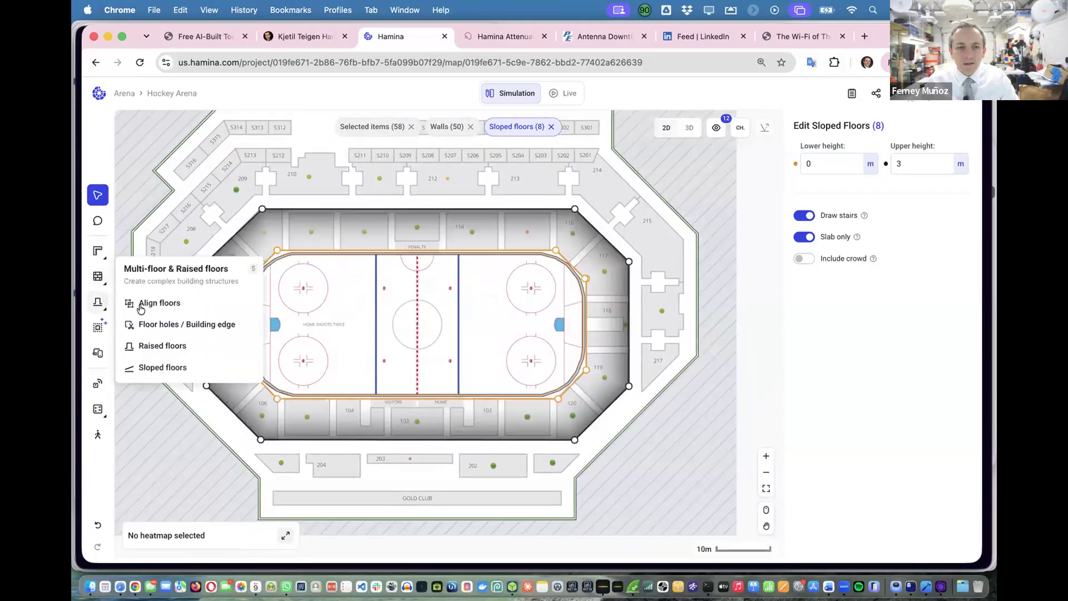
pyautogui.click(172, 349)
pyautogui.click(818, 165)
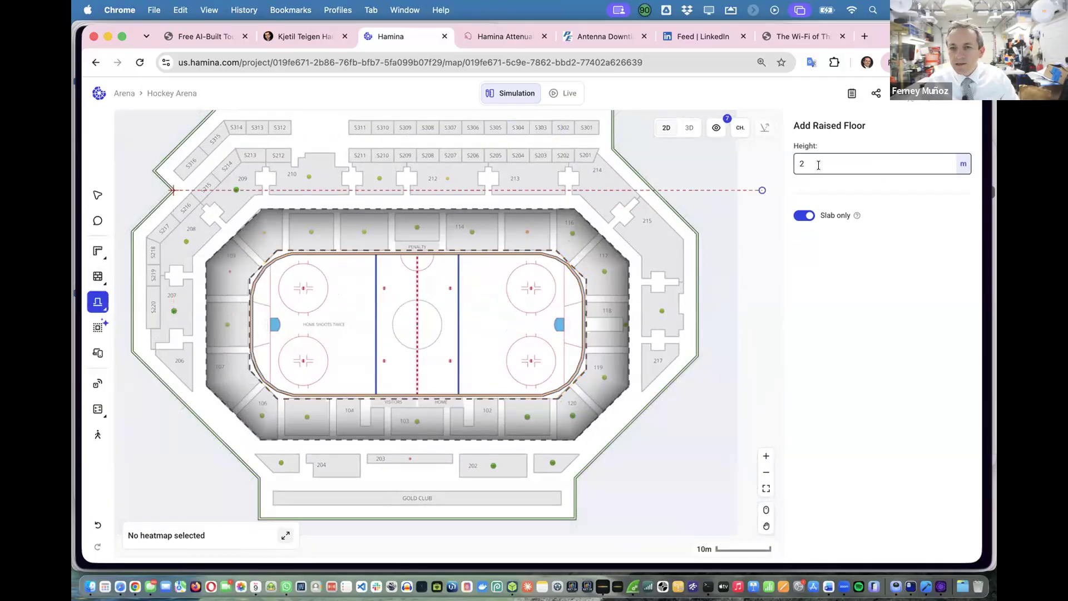
pyautogui.press('BackSpace')
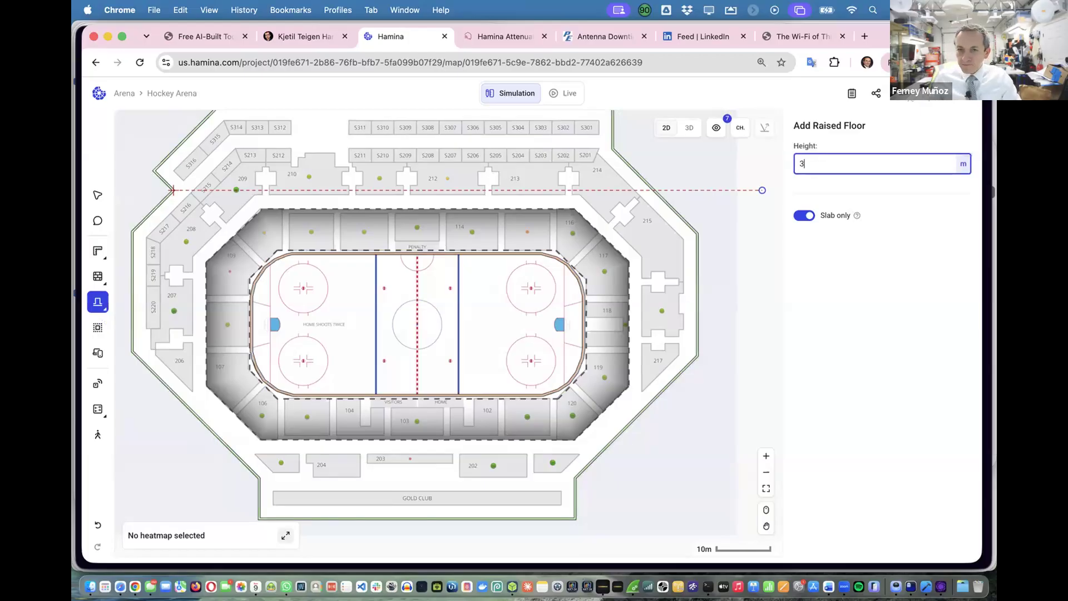
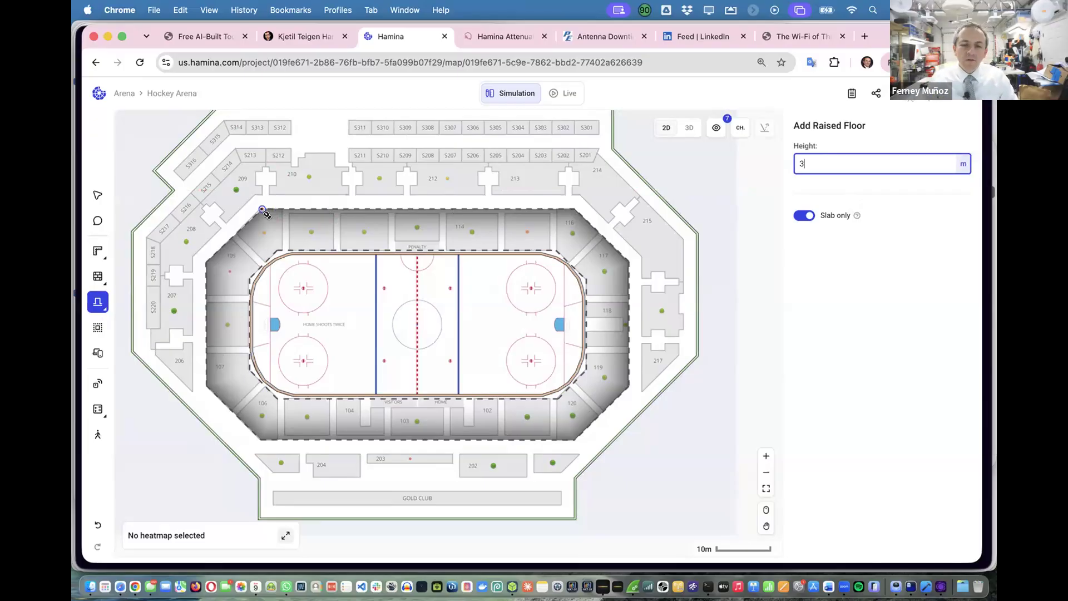
# Trace the raised floor's inner boundary around the corners of the sloped seating's outer edge.
pyautogui.click(263, 210)
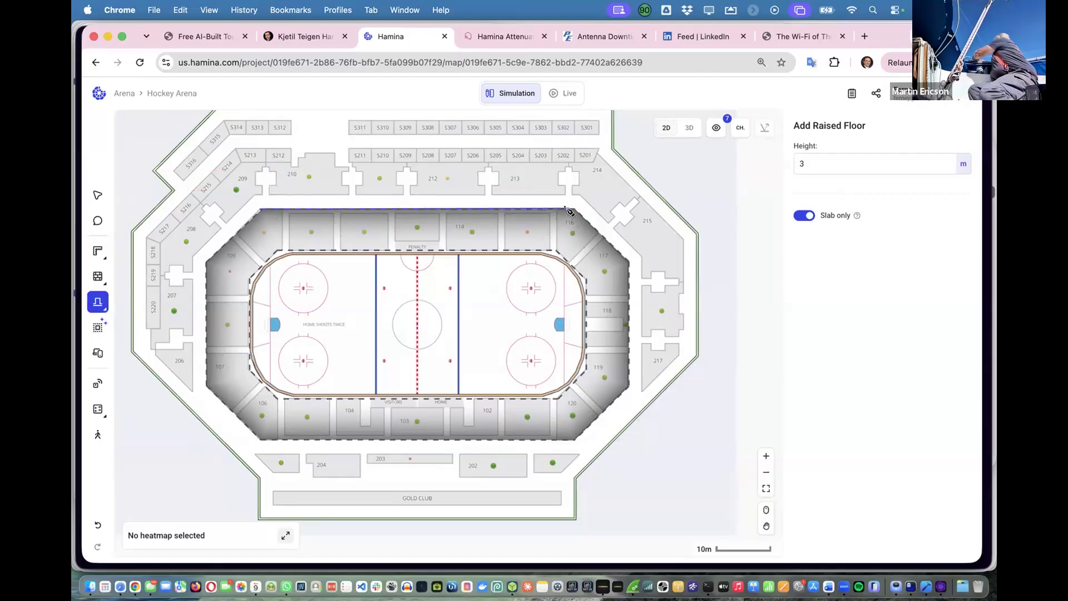
pyautogui.scroll(3, 569, 210)
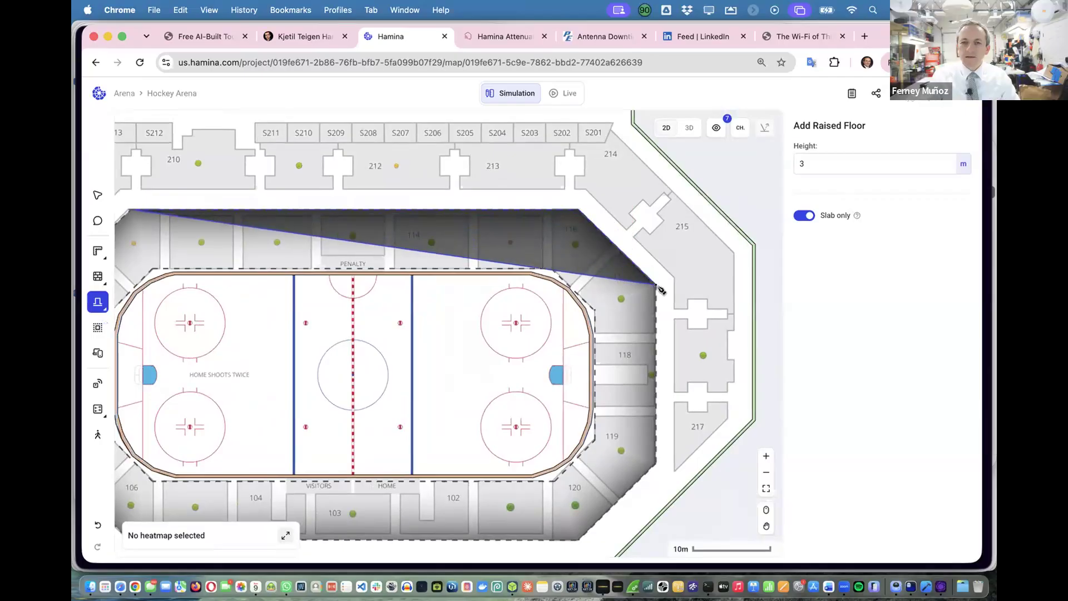
pyautogui.scroll(-3, 660, 288)
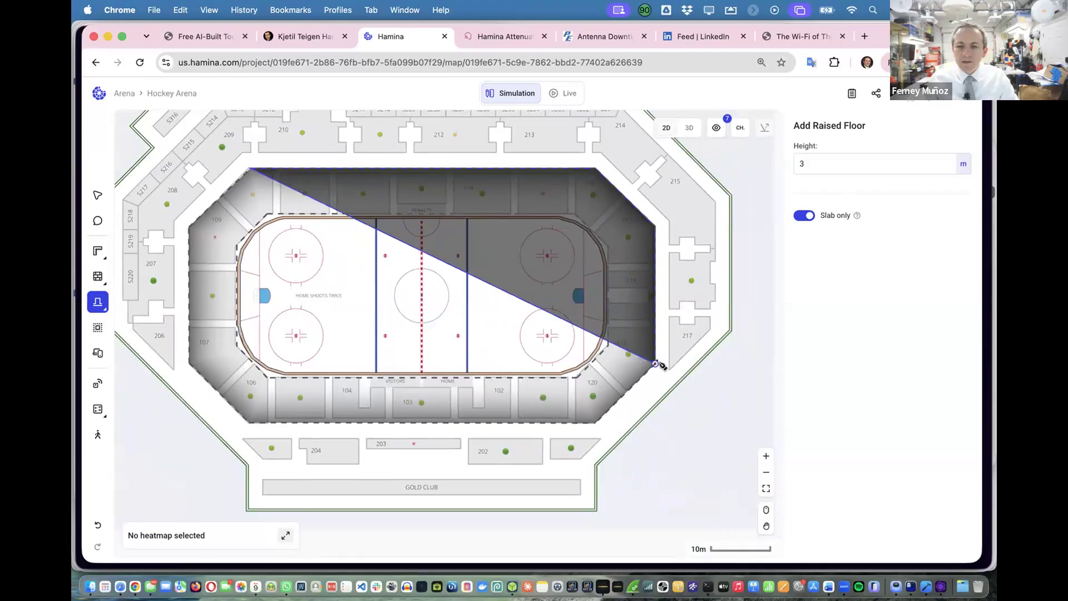
pyautogui.click(595, 423)
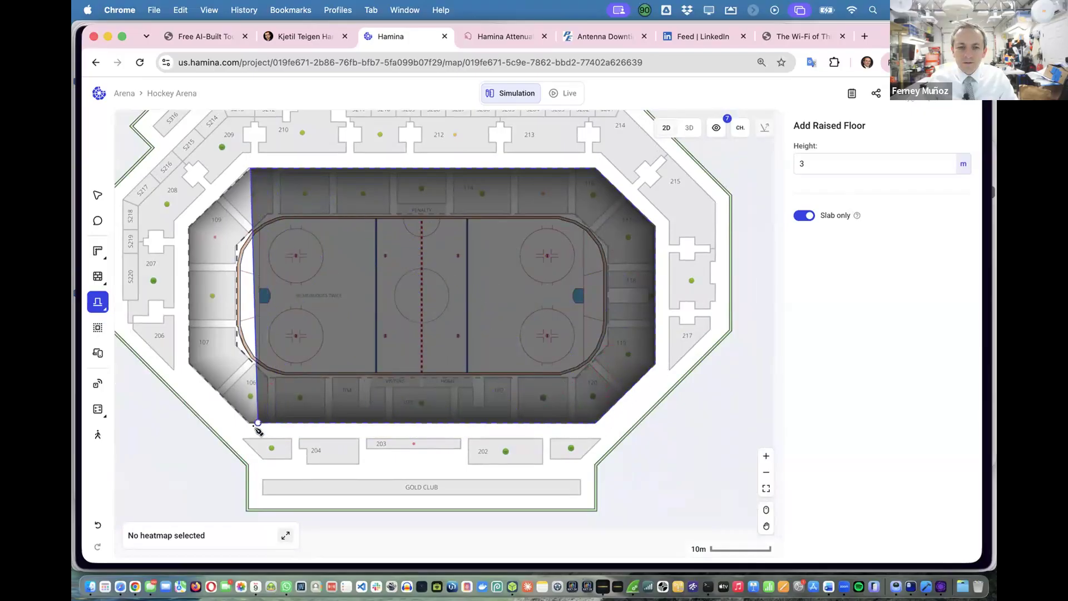
pyautogui.click(191, 365)
pyautogui.click(188, 227)
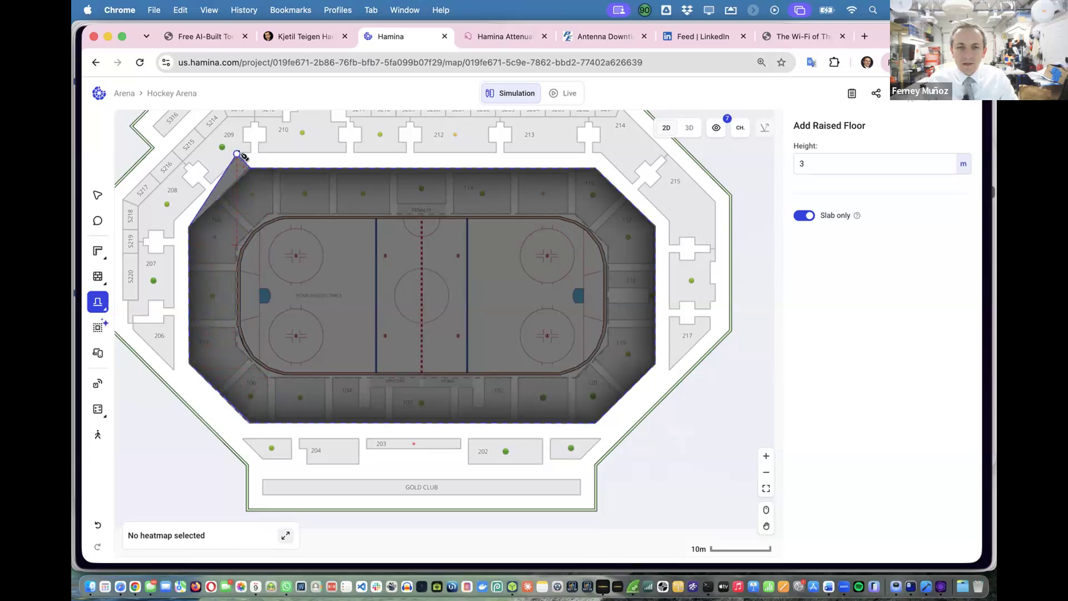
# Run the raised floor's outer boundary along the walkway edge from the corner of section 209 to section 214.
pyautogui.click(242, 152)
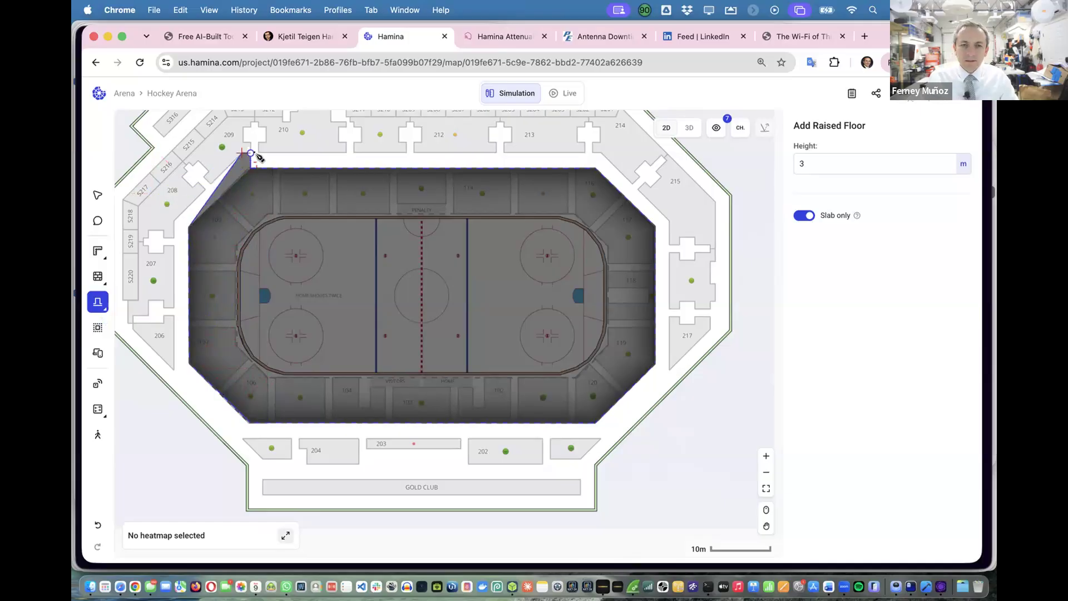
pyautogui.scroll(5, 250, 153)
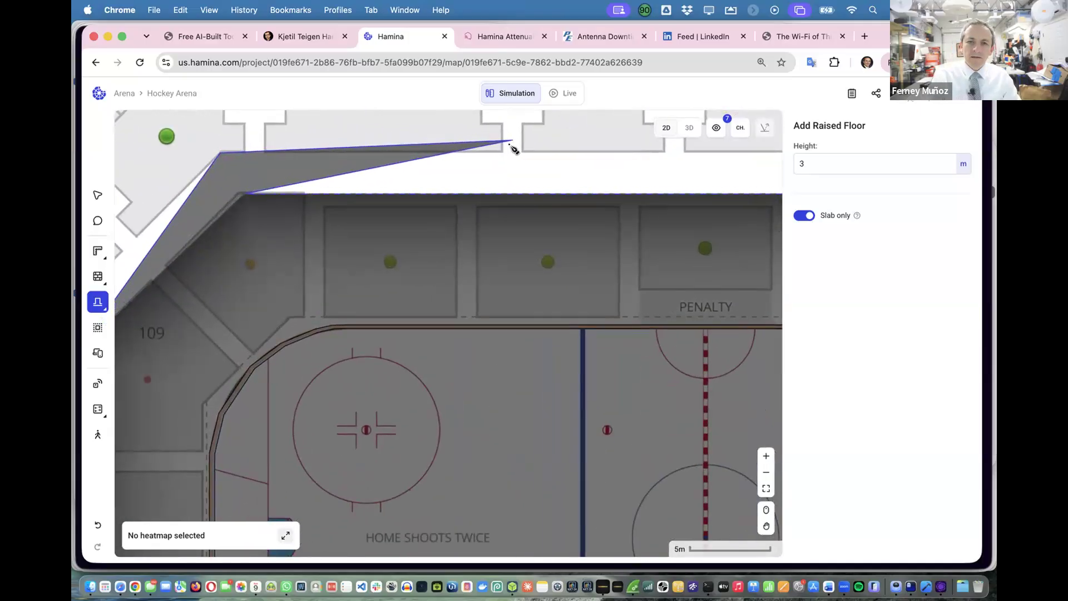
pyautogui.scroll(-5, 503, 155)
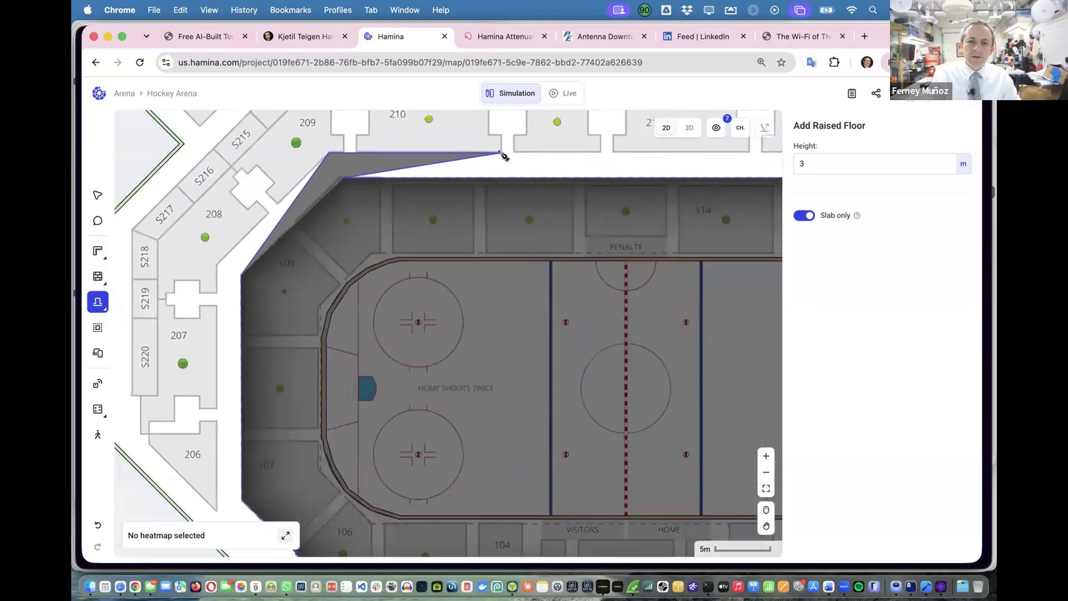
pyautogui.click(502, 153)
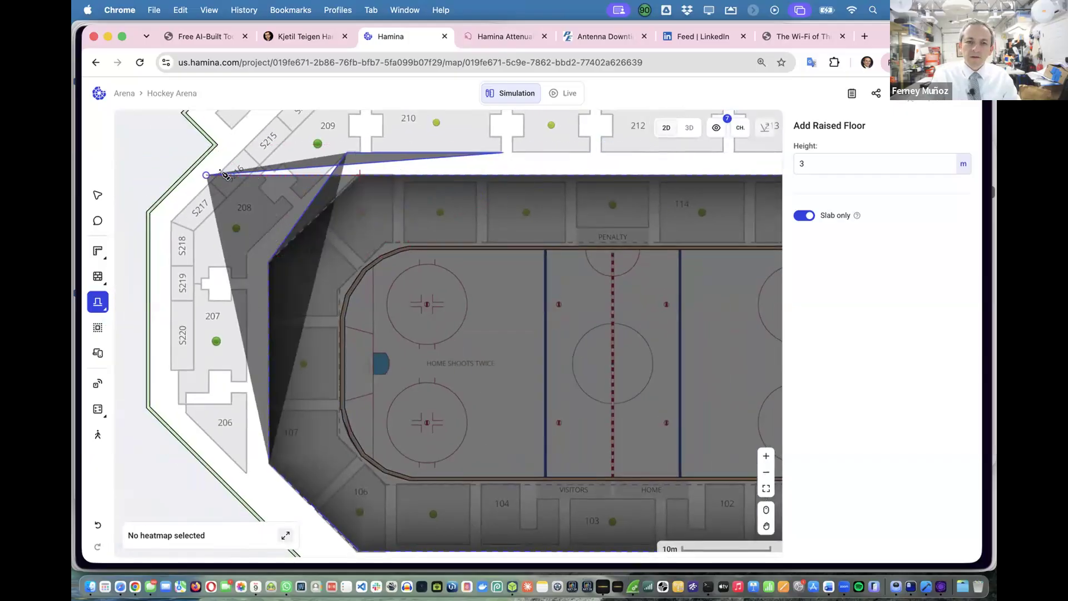
pyautogui.hscroll(2, 721, 156)
pyautogui.hscroll(3, 721, 157)
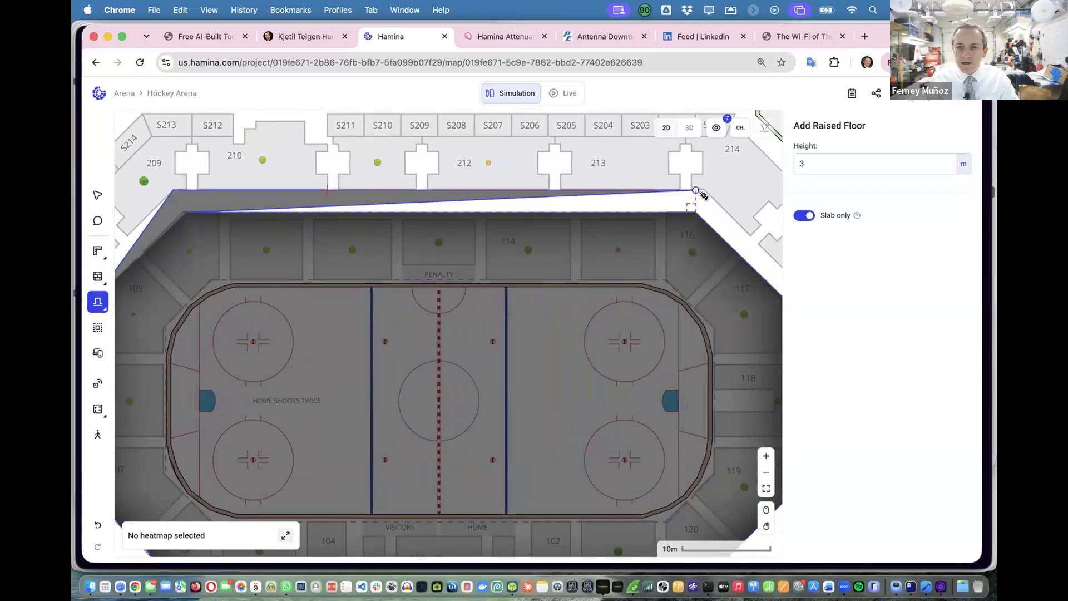
pyautogui.click(702, 191)
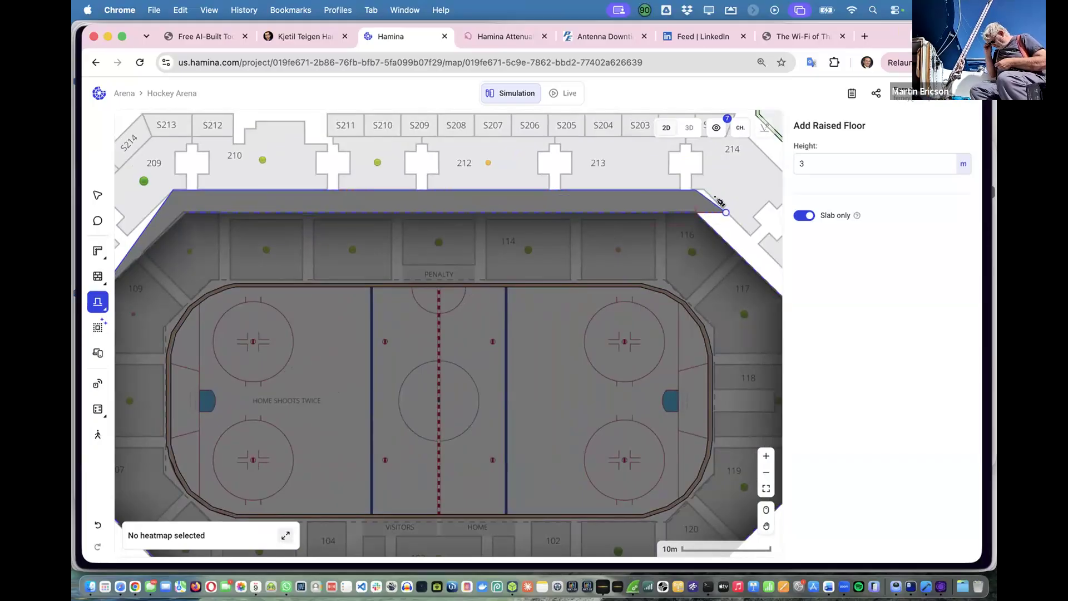
# Continue the raised floor's outer boundary past sections 215 and 217, then along the diagonal outer wall toward the block beside 202.
pyautogui.scroll(3, 718, 196)
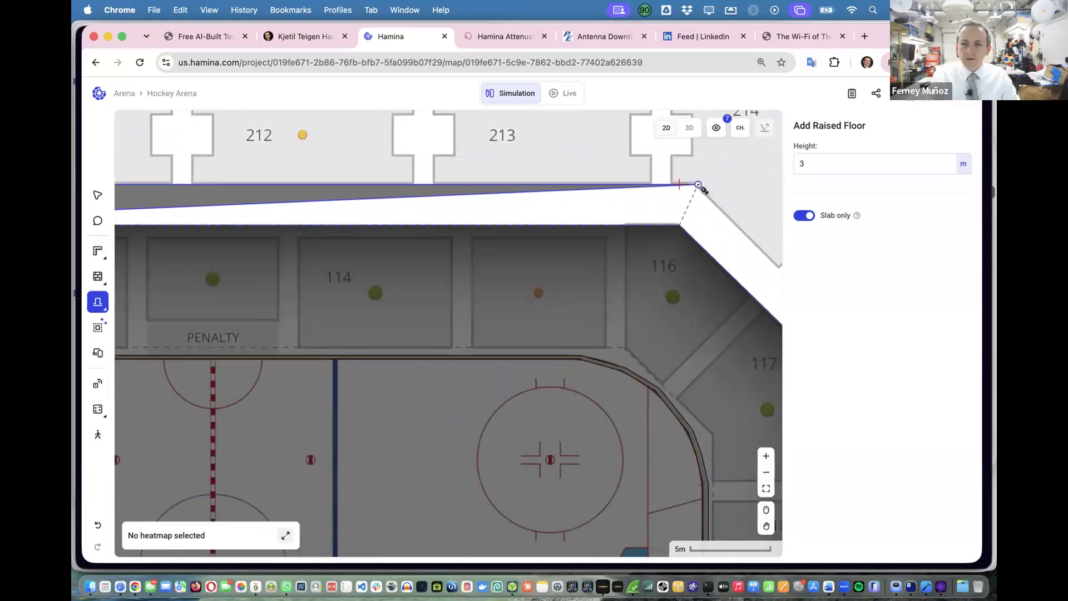
pyautogui.scroll(-4, 702, 190)
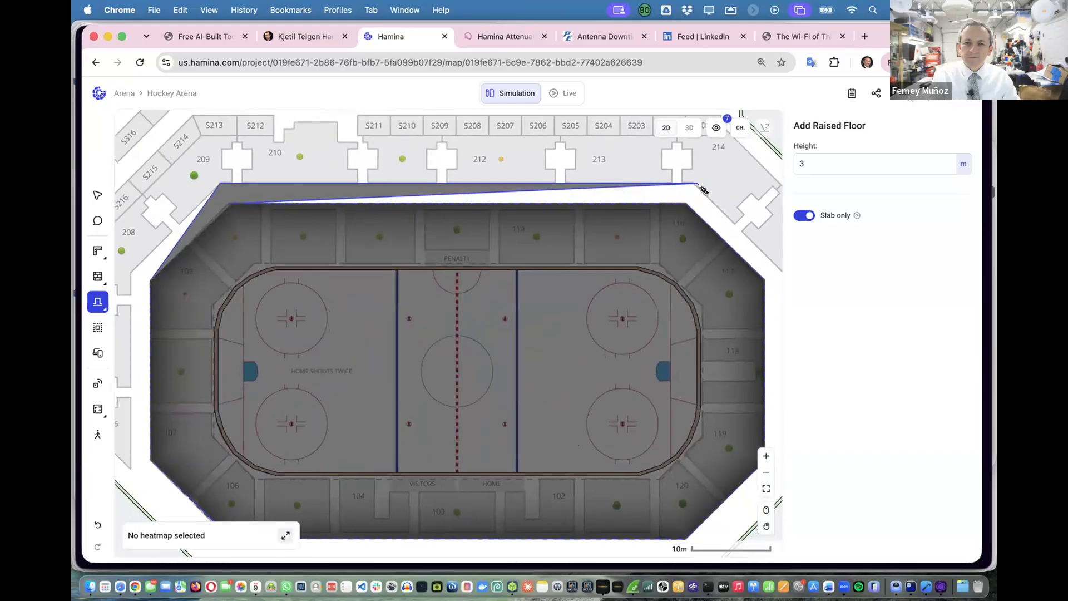
pyautogui.scroll(2, 674, 209)
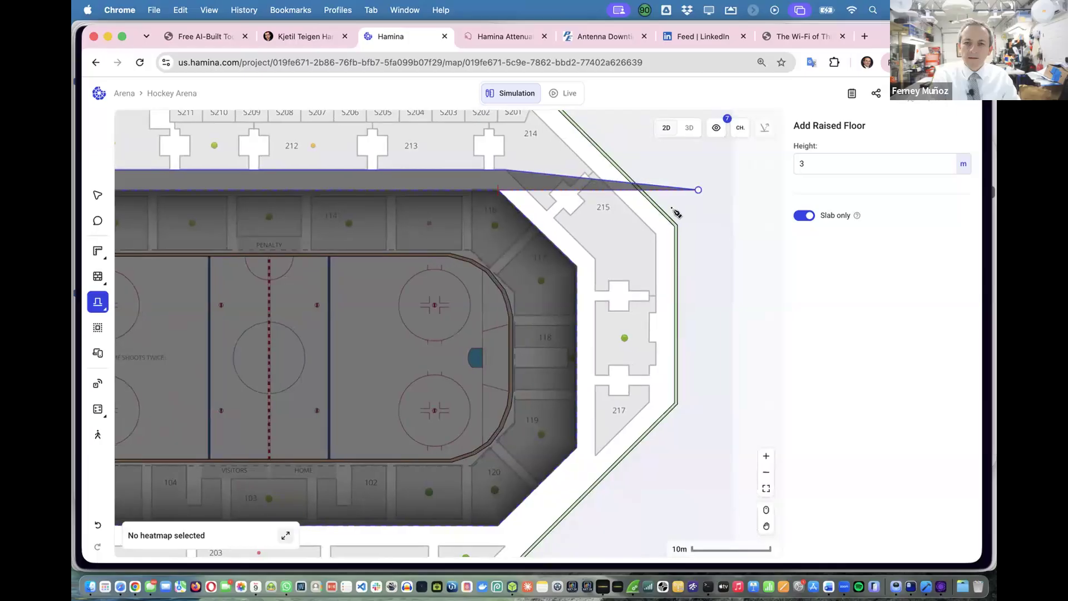
pyautogui.click(597, 259)
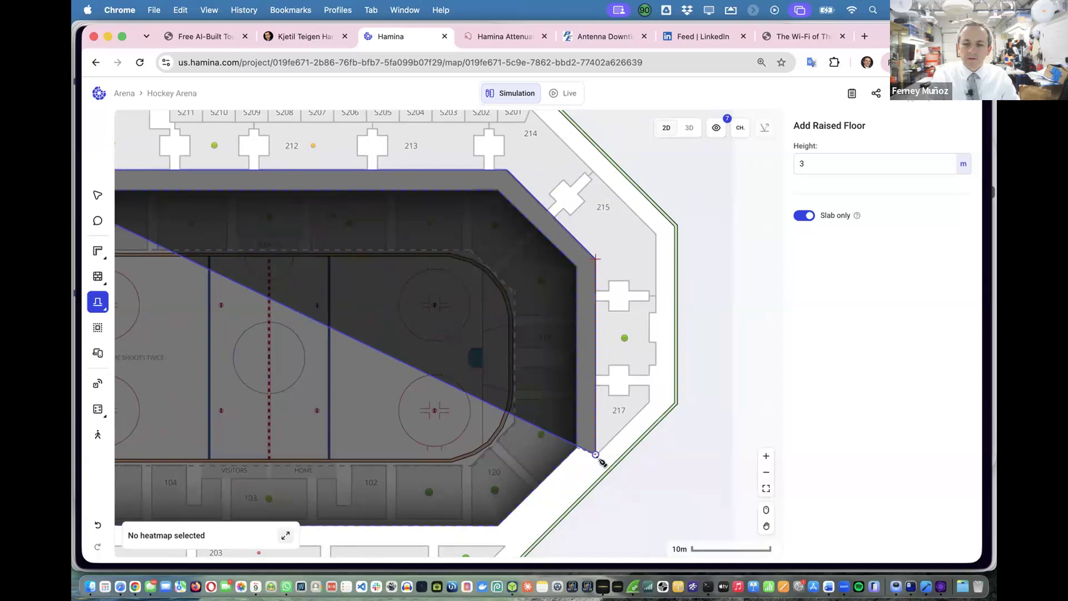
pyautogui.click(597, 456)
pyautogui.scroll(-5, 601, 460)
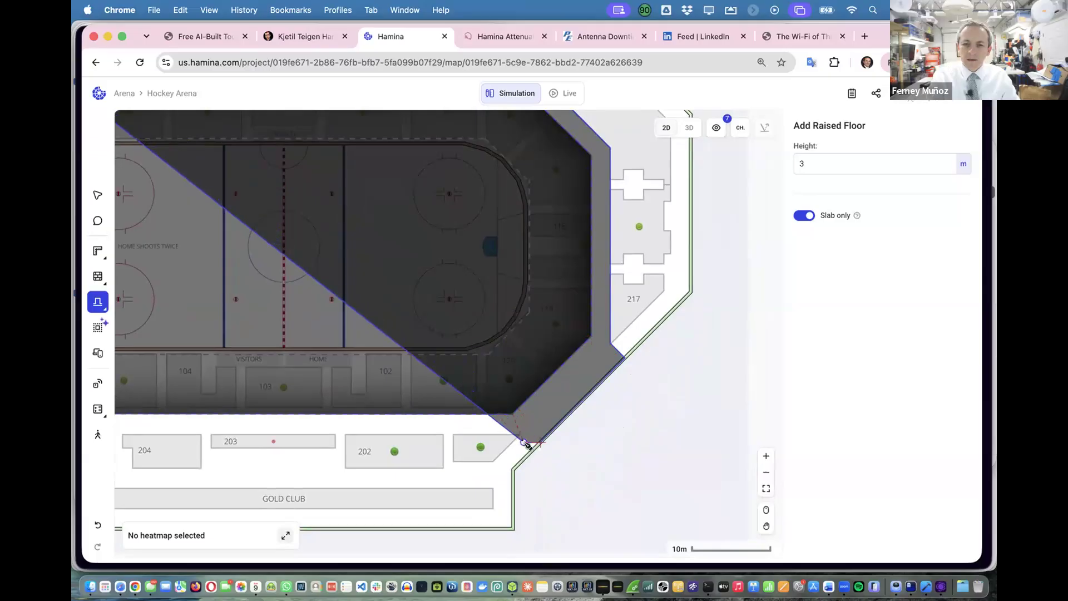
pyautogui.scroll(5, 523, 442)
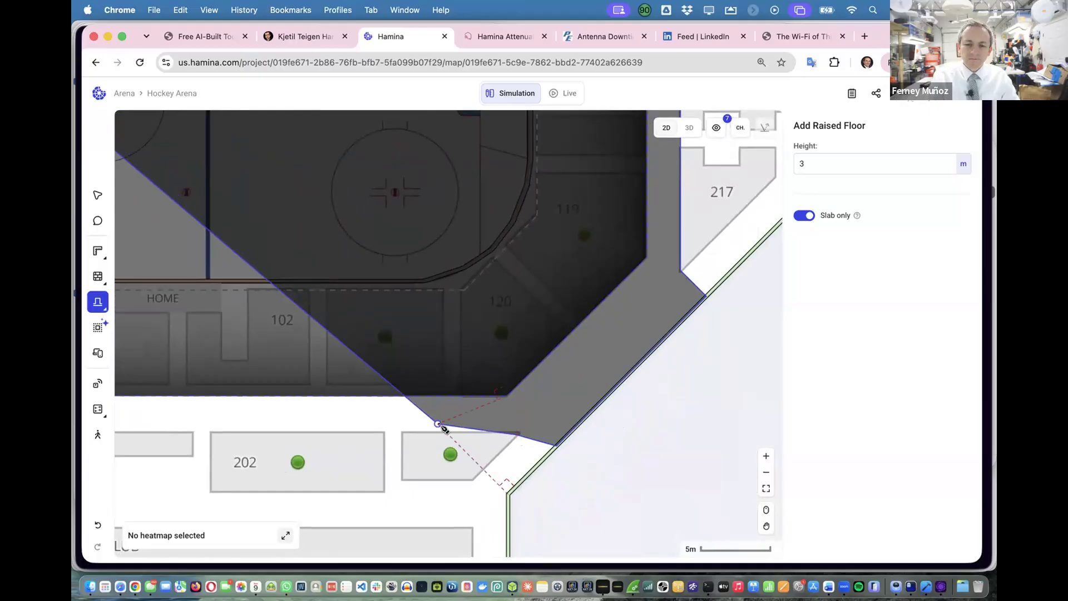
# Extend the raised floor's boundary along the edge of blocks 202 to 204 and up the diagonal outer wall to section 206.
pyautogui.hscroll(-10, 438, 424)
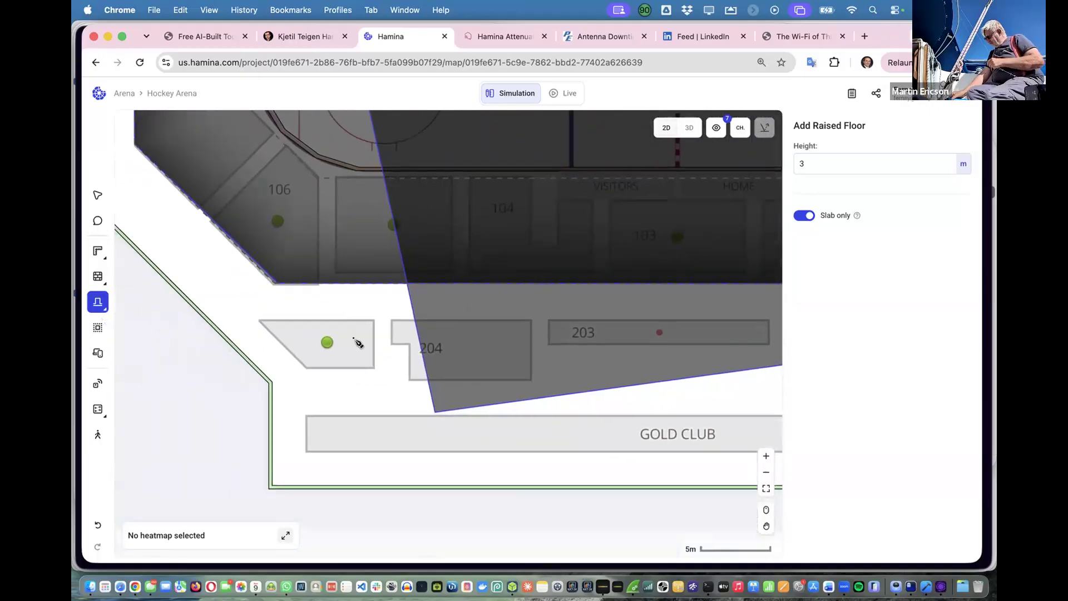
pyautogui.hscroll(-1, 354, 338)
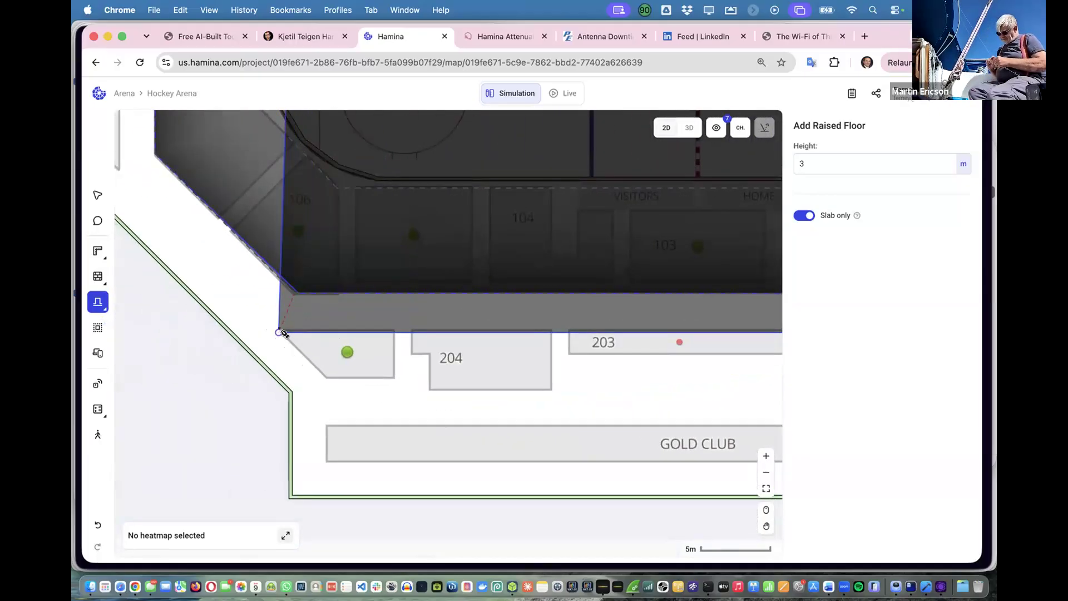
pyautogui.click(278, 332)
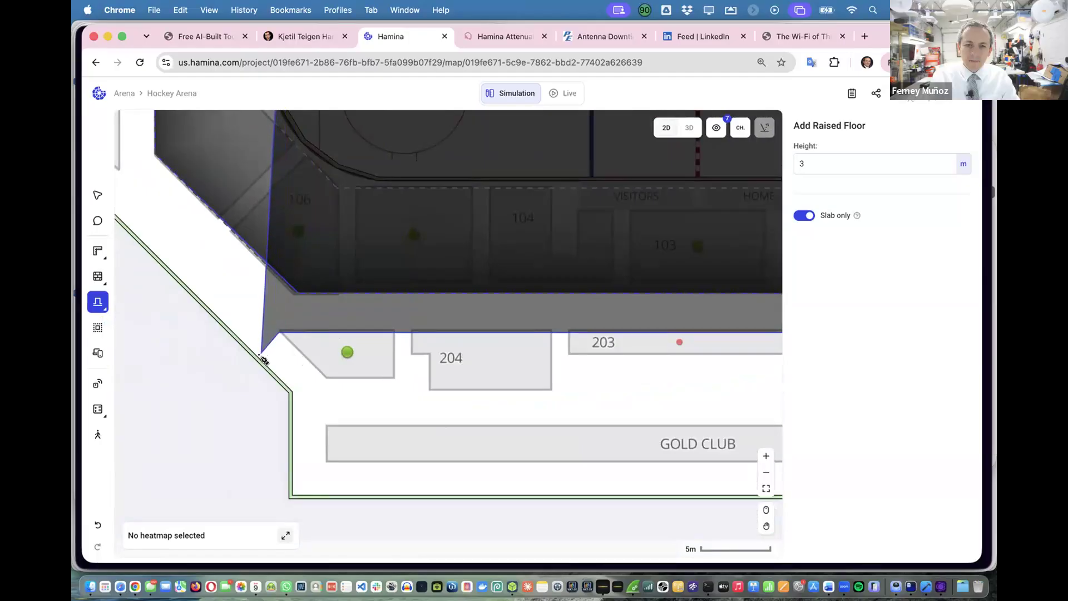
pyautogui.click(259, 356)
pyautogui.hscroll(-5, 267, 356)
pyautogui.scroll(2, 267, 356)
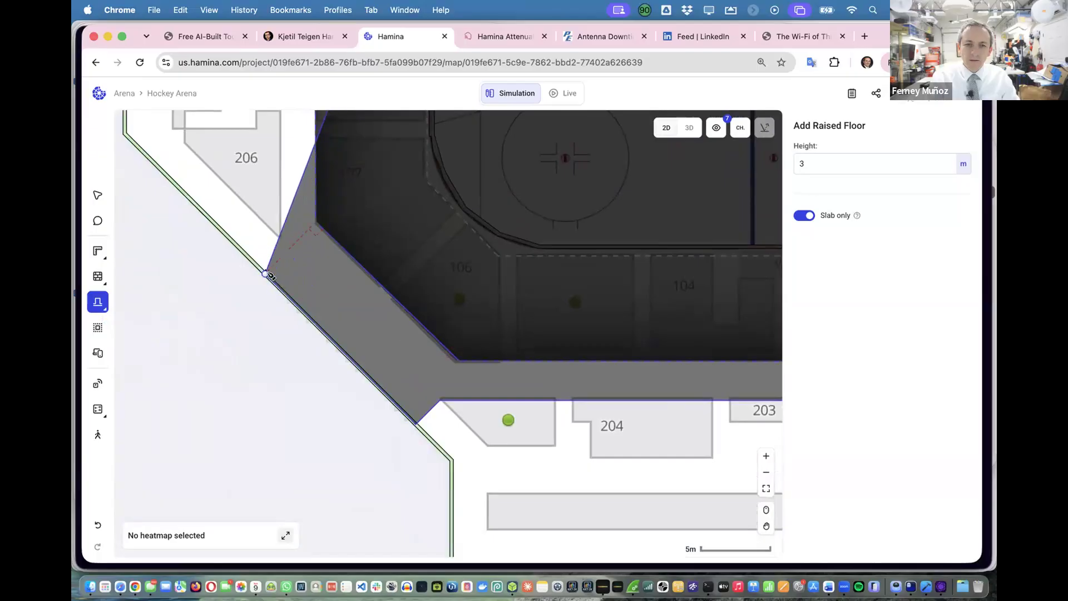
pyautogui.click(265, 272)
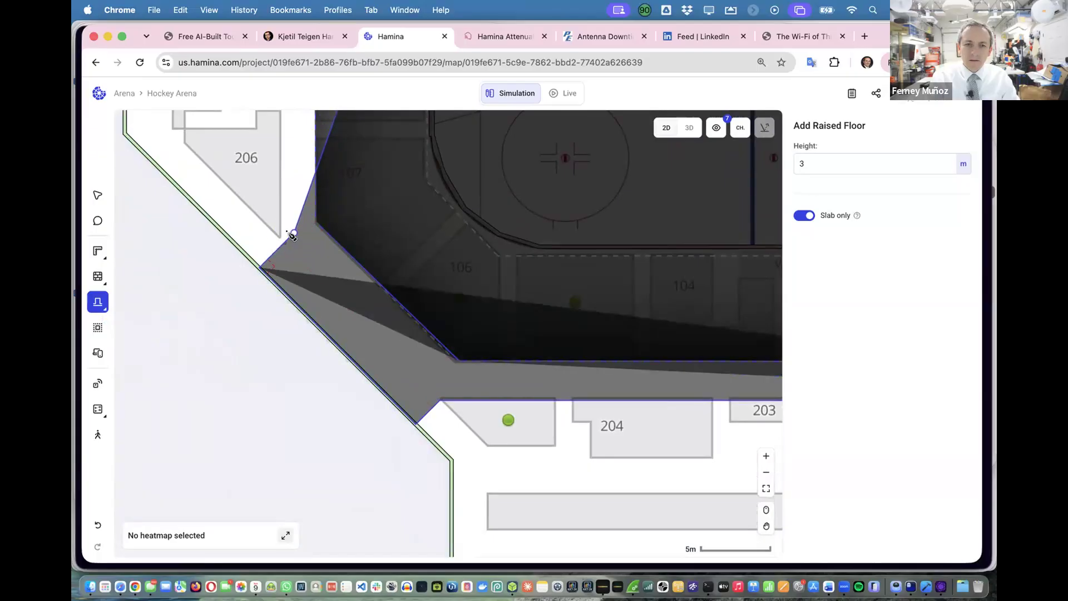
# Complete the raised floor's boundary past sections 206 to 208, close it at the corner by section 209 and leave the drawing tool.
pyautogui.scroll(5, 285, 239)
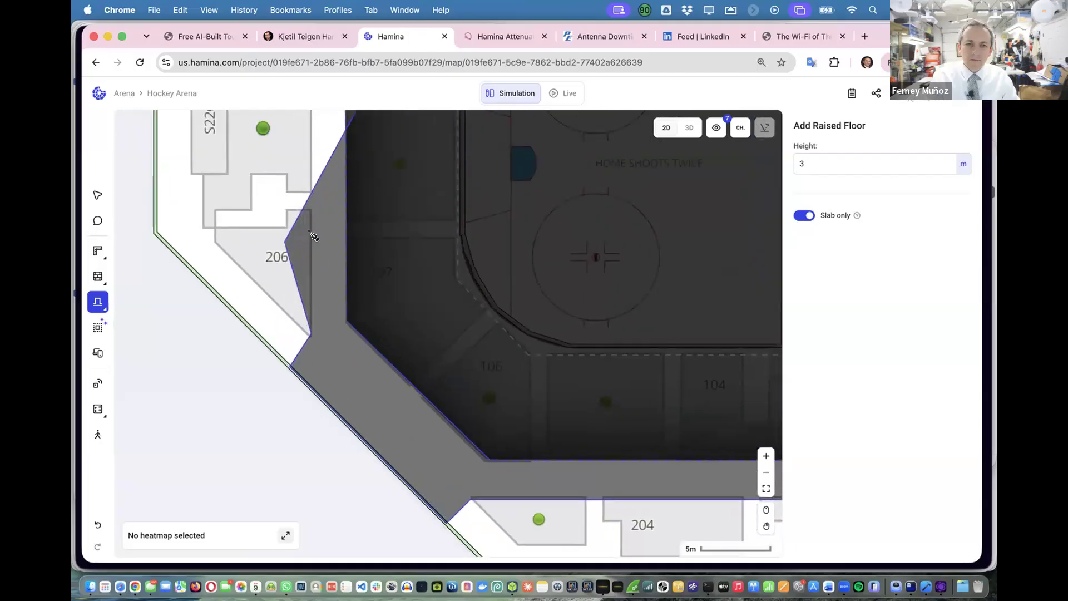
pyautogui.scroll(10, 320, 229)
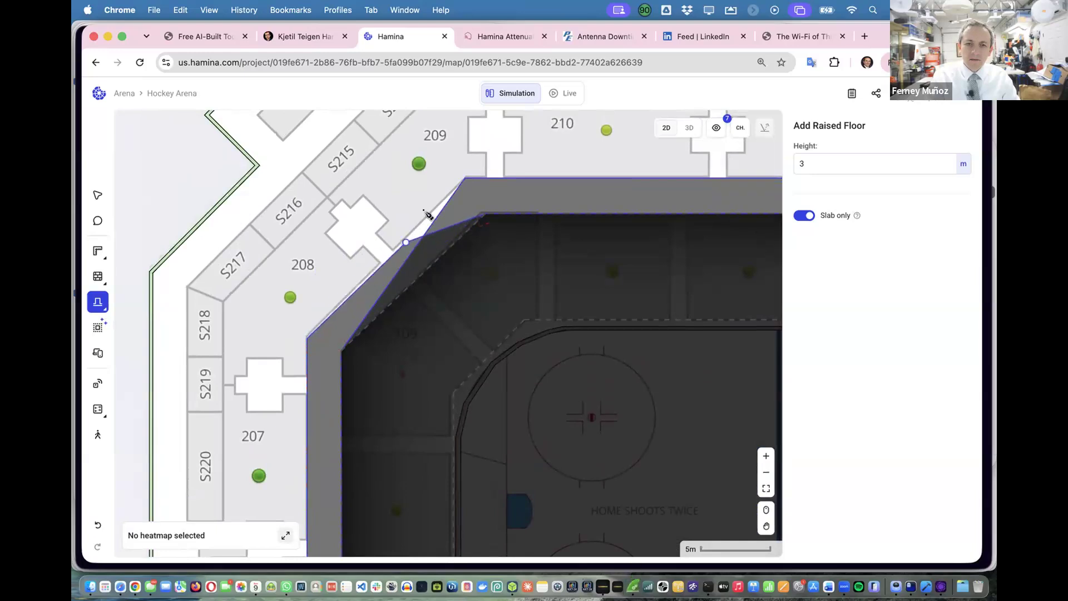
pyautogui.click(466, 178)
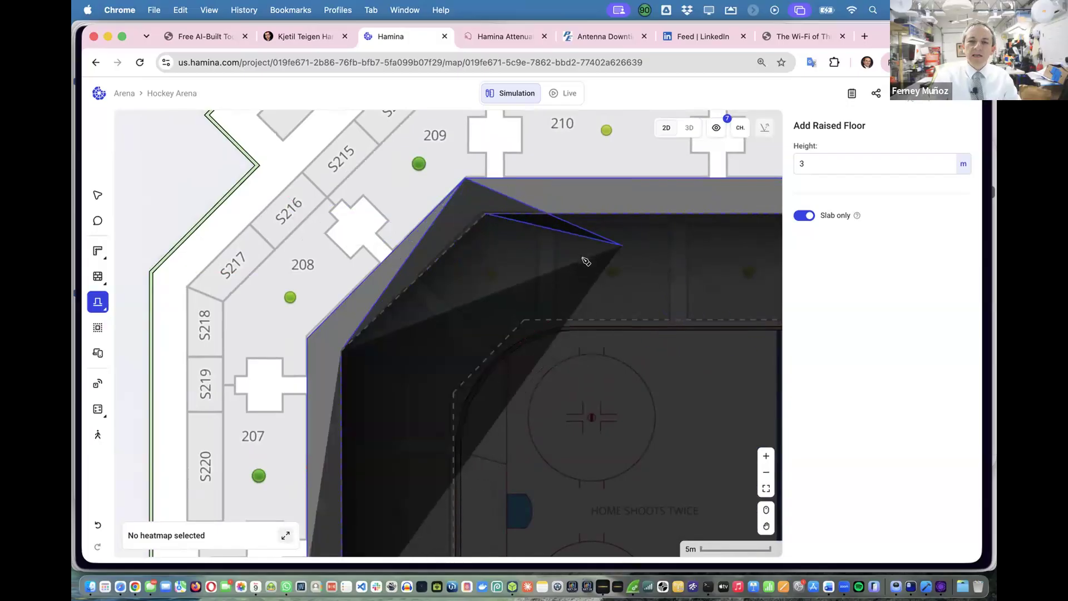
pyautogui.scroll(-3, 508, 270)
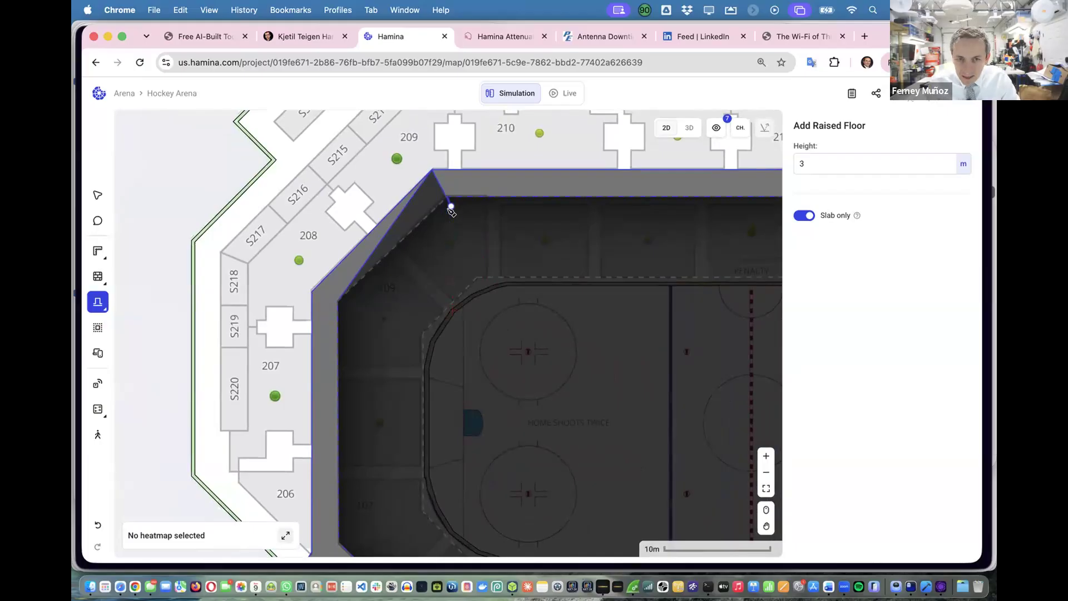
pyautogui.click(482, 178)
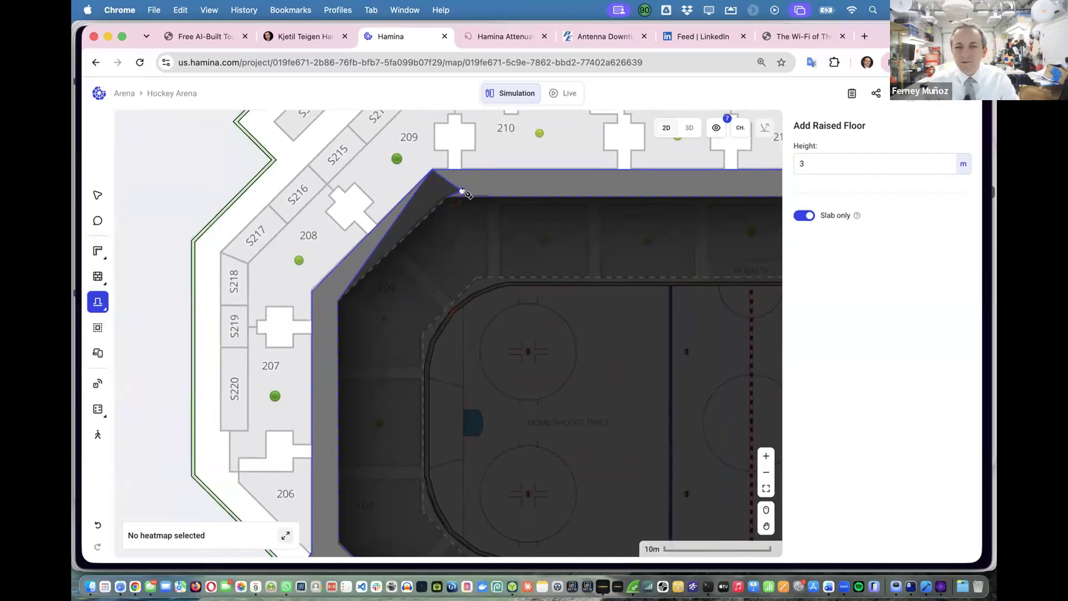
pyautogui.click(469, 189)
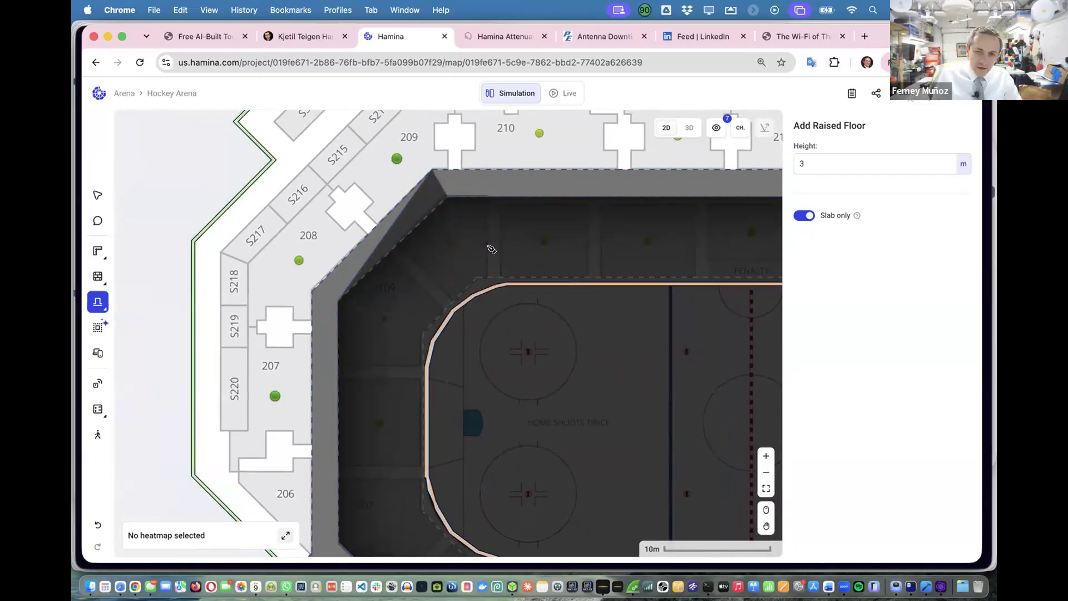
pyautogui.click(98, 196)
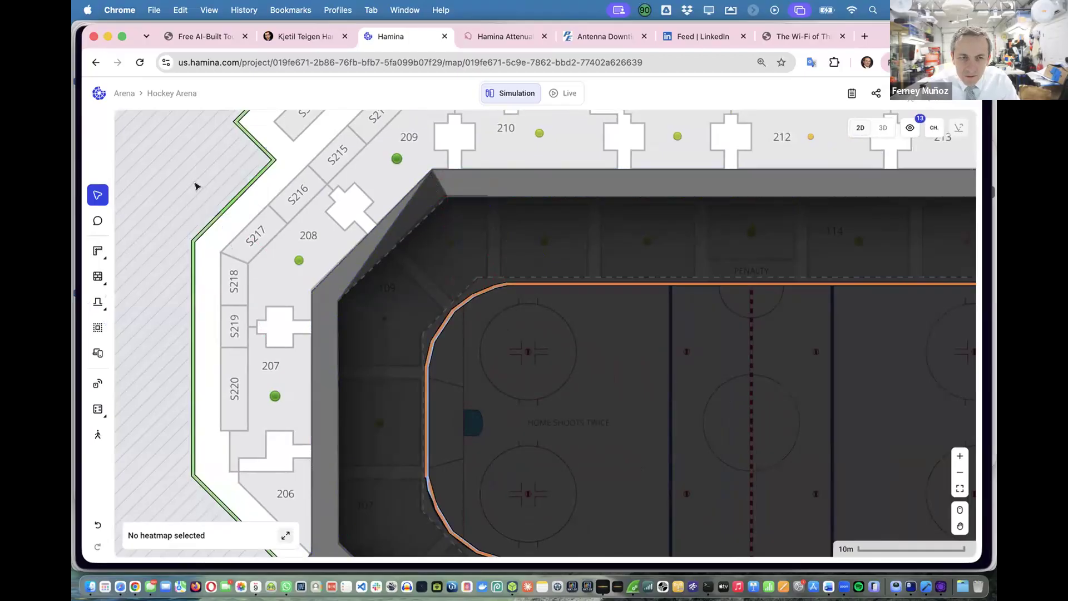
# Try to reshape the raised floor by moving its corner points beside section 209.
pyautogui.click(432, 174)
pyautogui.moveTo(429, 171); pyautogui.dragTo(507, 245)
pyautogui.moveTo(425, 213); pyautogui.dragTo(374, 198)
pyautogui.scroll(-5, 403, 205)
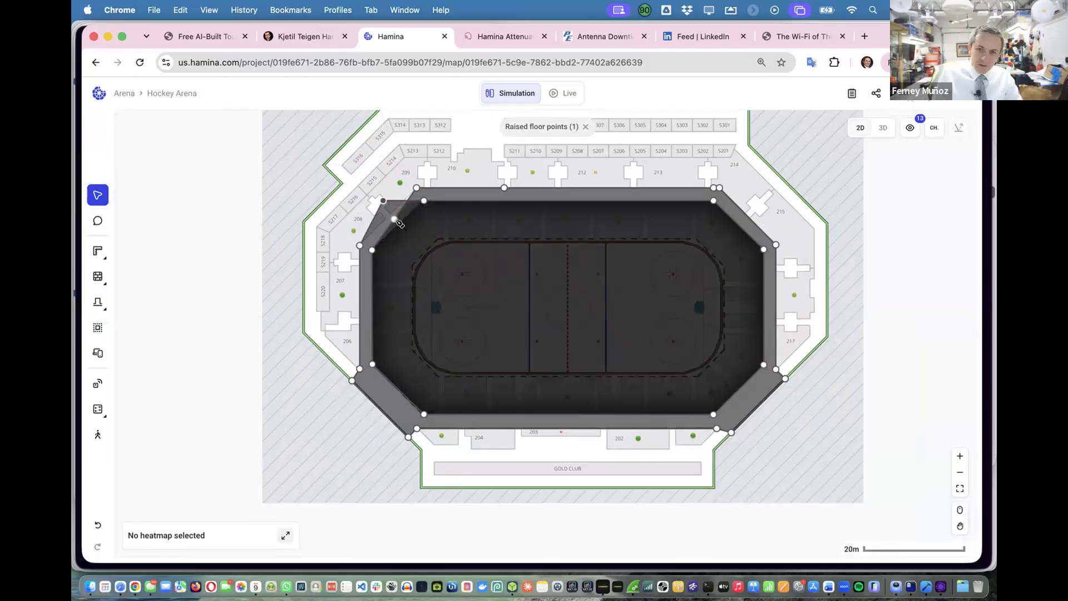
# Undo the corner point edits and the raised floor drawn around the seating.
pyautogui.press('super+z')
pyautogui.press('super+z')
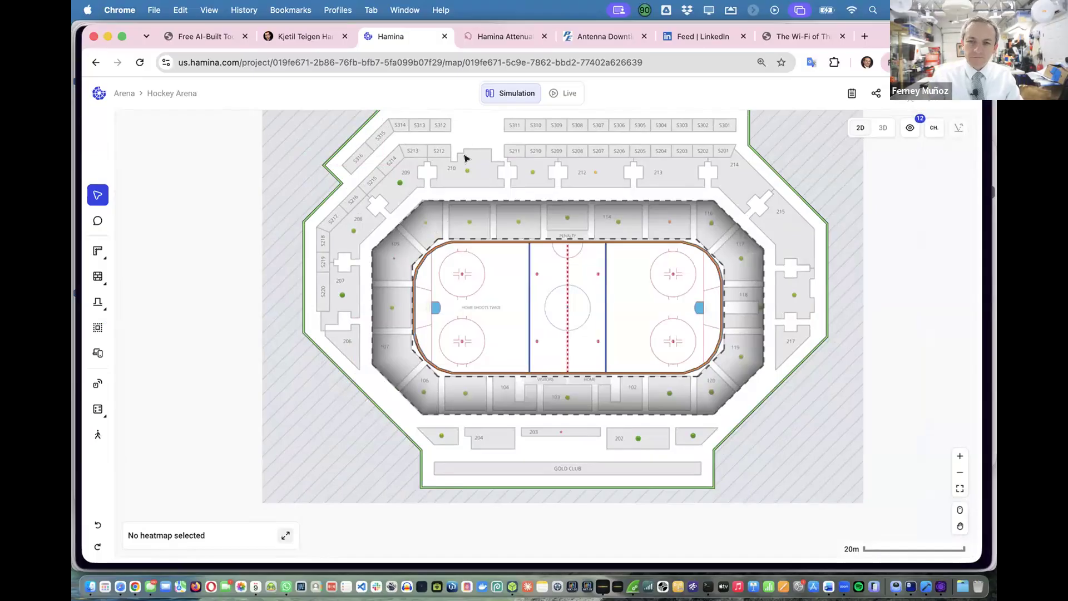
pyautogui.hscroll(1, 441, 169)
pyautogui.scroll(-2, 442, 169)
pyautogui.hscroll(-2, 442, 168)
pyautogui.scroll(3, 442, 169)
pyautogui.hscroll(2, 442, 169)
pyautogui.scroll(1, 441, 169)
pyautogui.hscroll(1, 442, 169)
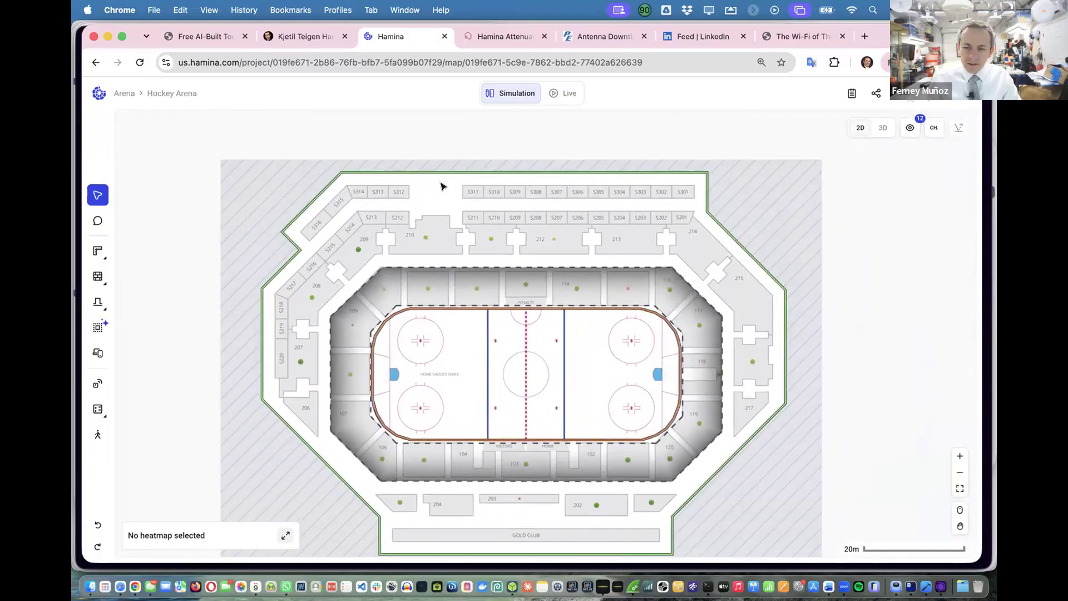
# Draw a narrow 3 m high, slab-only raised floor strip across the gap between S312 and S310, above section 210.
pyautogui.click(99, 303)
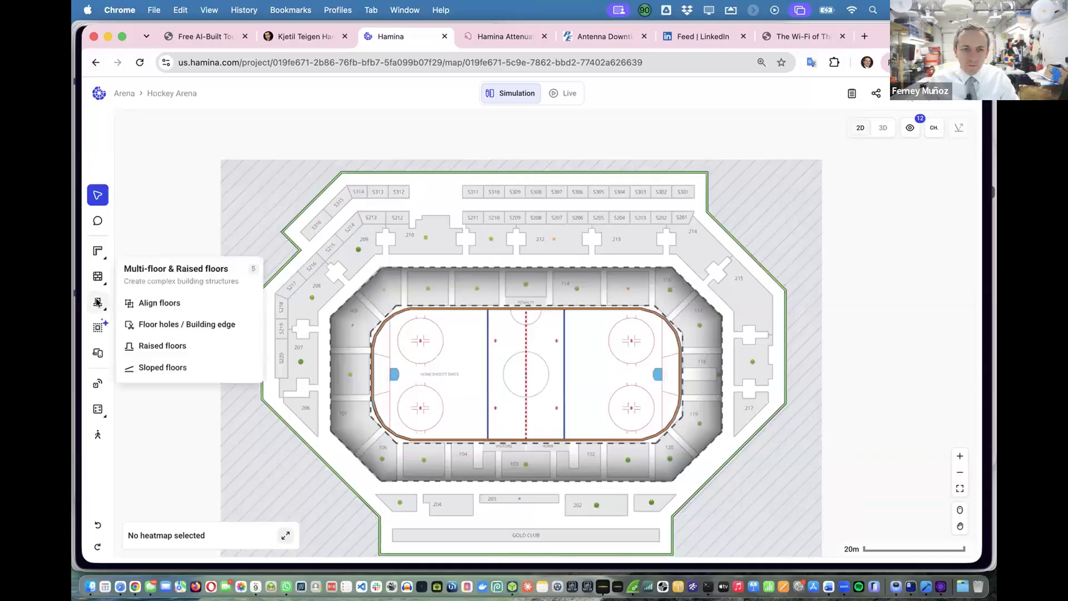
pyautogui.click(198, 346)
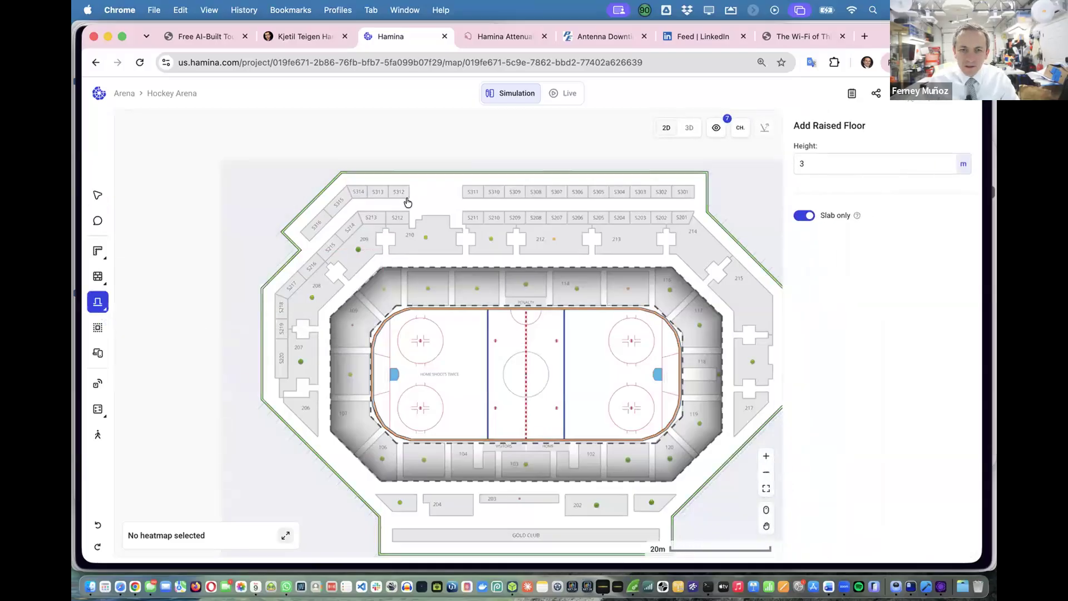
pyautogui.click(405, 200)
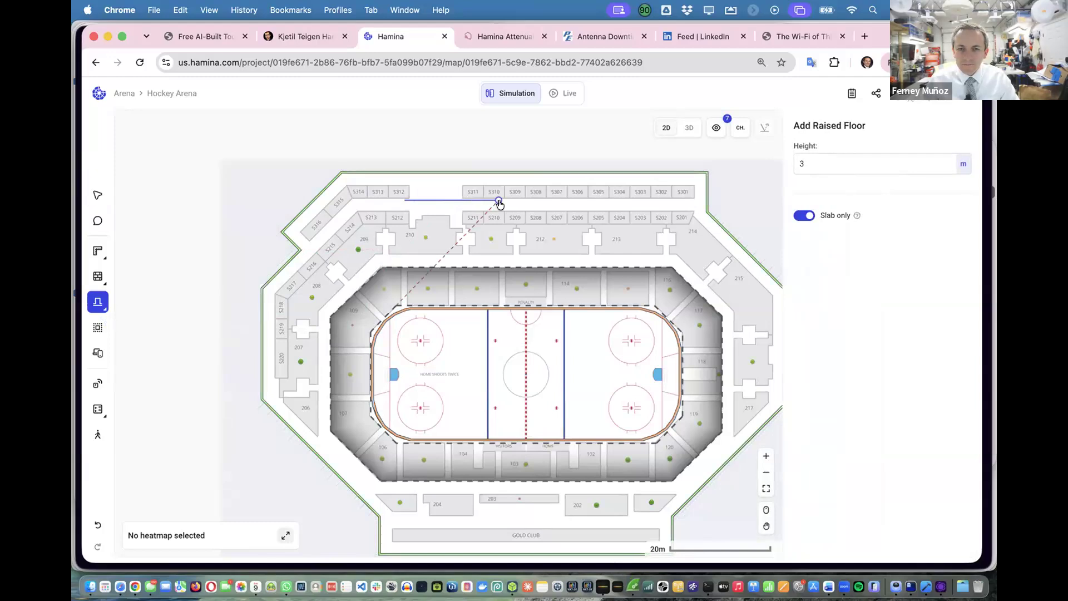
pyautogui.click(500, 201)
pyautogui.click(499, 211)
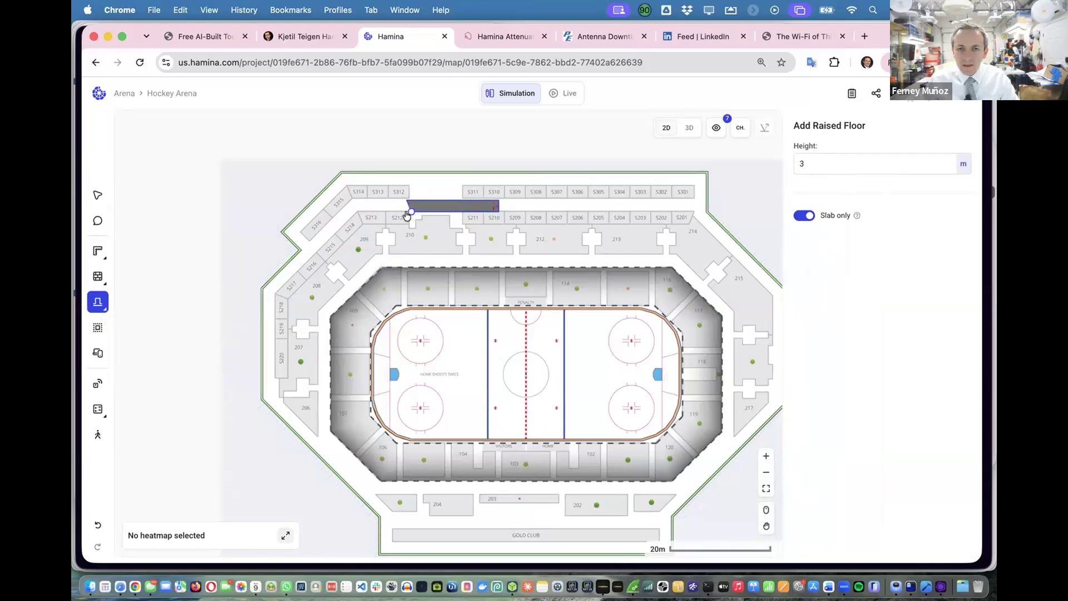
pyautogui.click(406, 213)
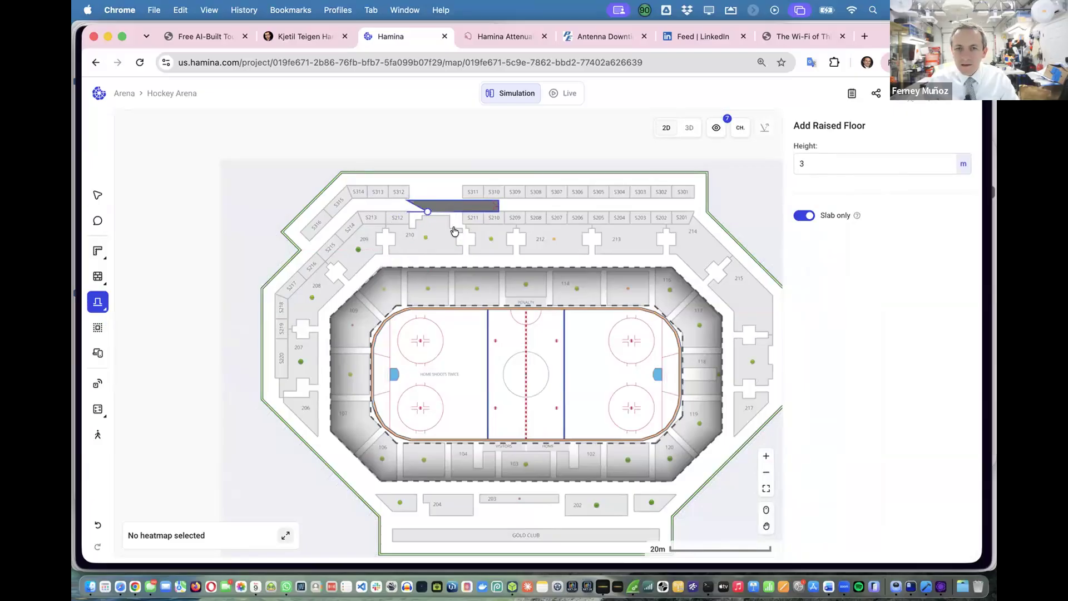
pyautogui.click(358, 202)
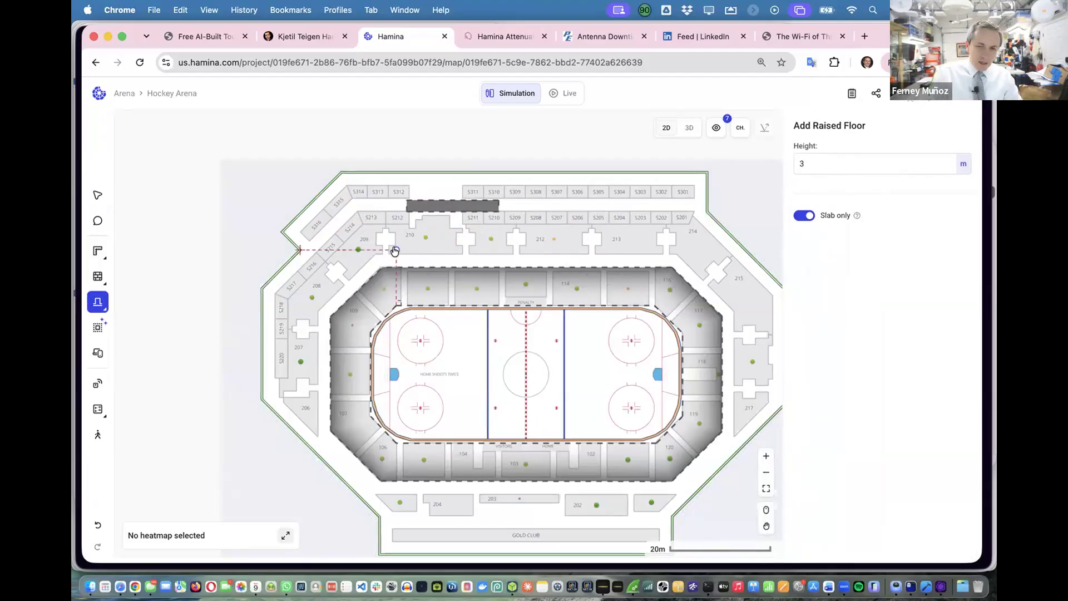
# Start a new 3 m raised floor boundary along the walkway edge from section 209's corner to section 214's corner.
pyautogui.scroll(1, 395, 251)
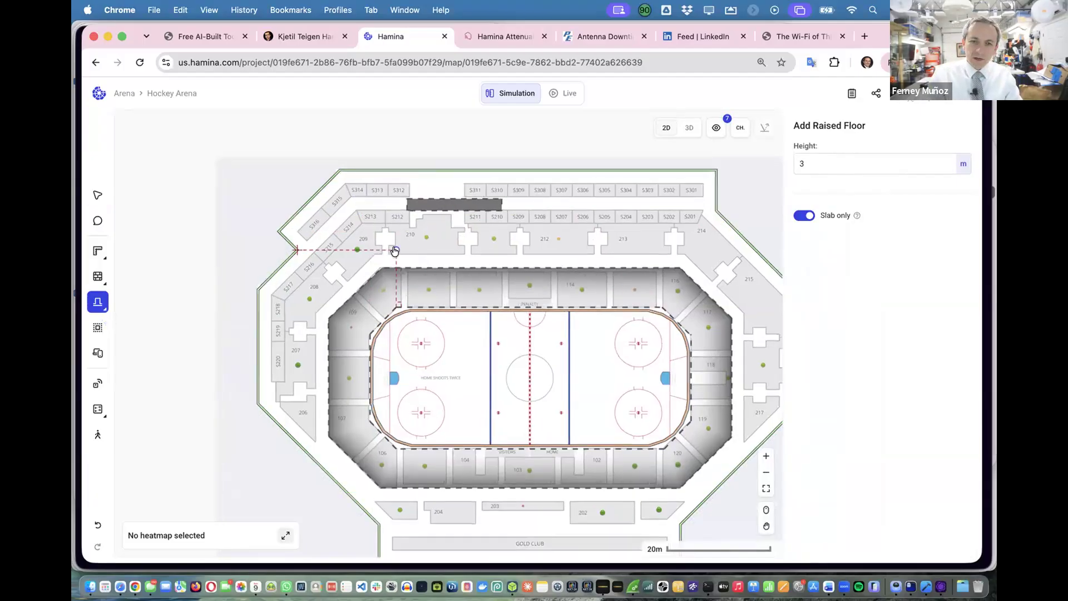
pyautogui.hscroll(1, 395, 250)
pyautogui.scroll(-1, 394, 250)
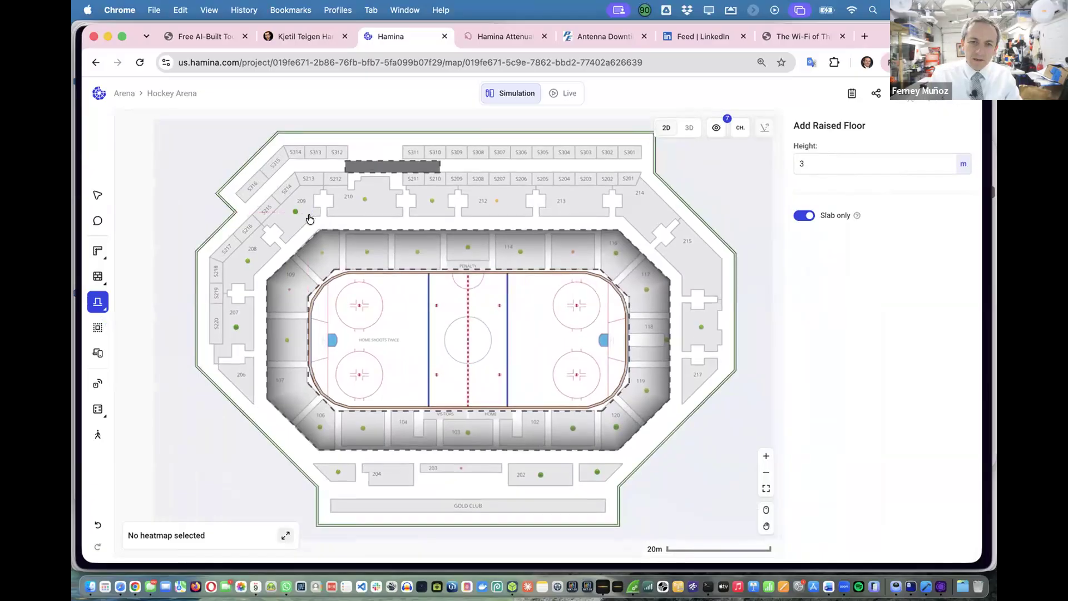
pyautogui.click(325, 217)
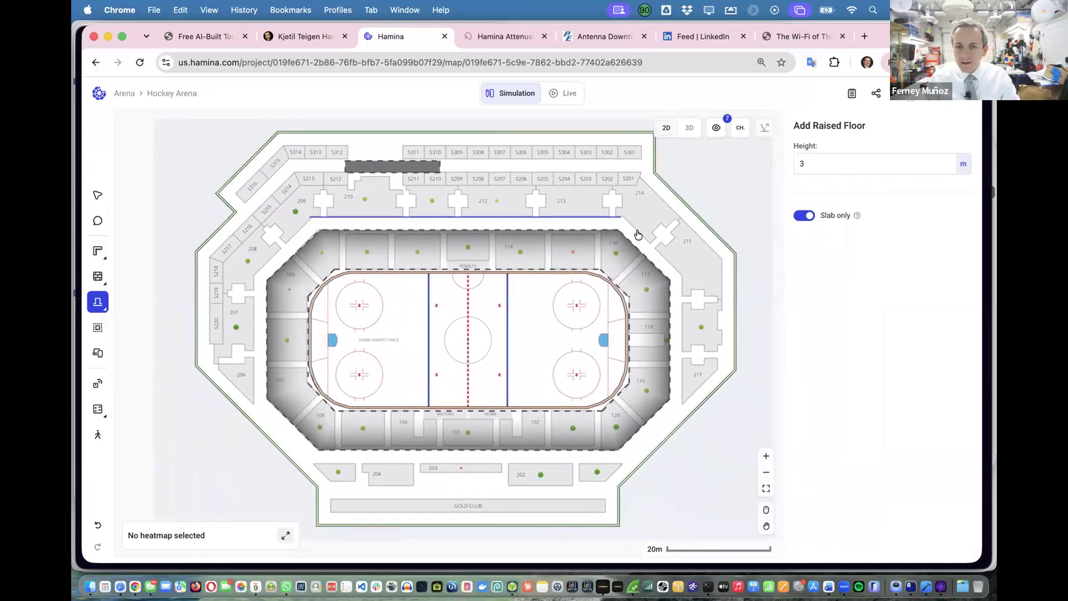
pyautogui.click(620, 216)
pyautogui.scroll(5, 632, 245)
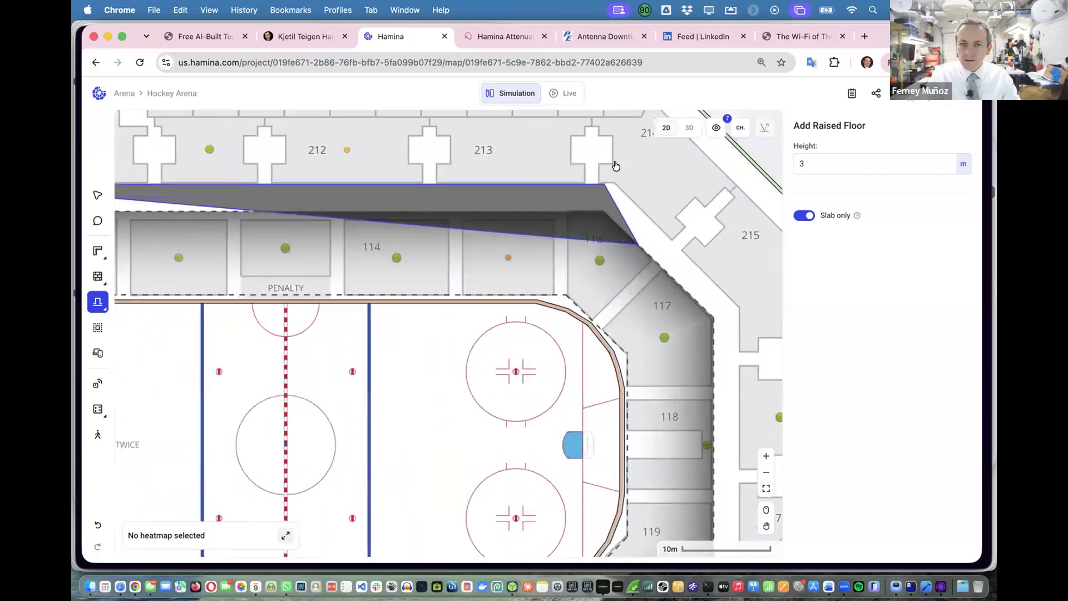
pyautogui.scroll(5, 615, 165)
pyautogui.scroll(3, 594, 207)
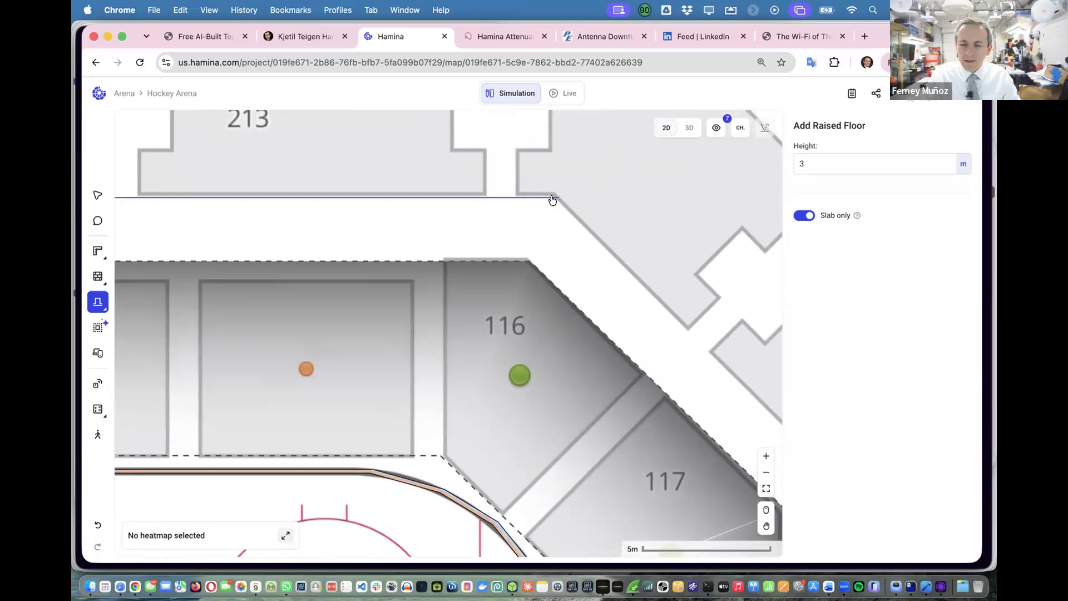
# Continue the raised floor boundary past sections 215 and 217 and along the diagonal outer wall toward the block beside 202.
pyautogui.scroll(-5, 553, 201)
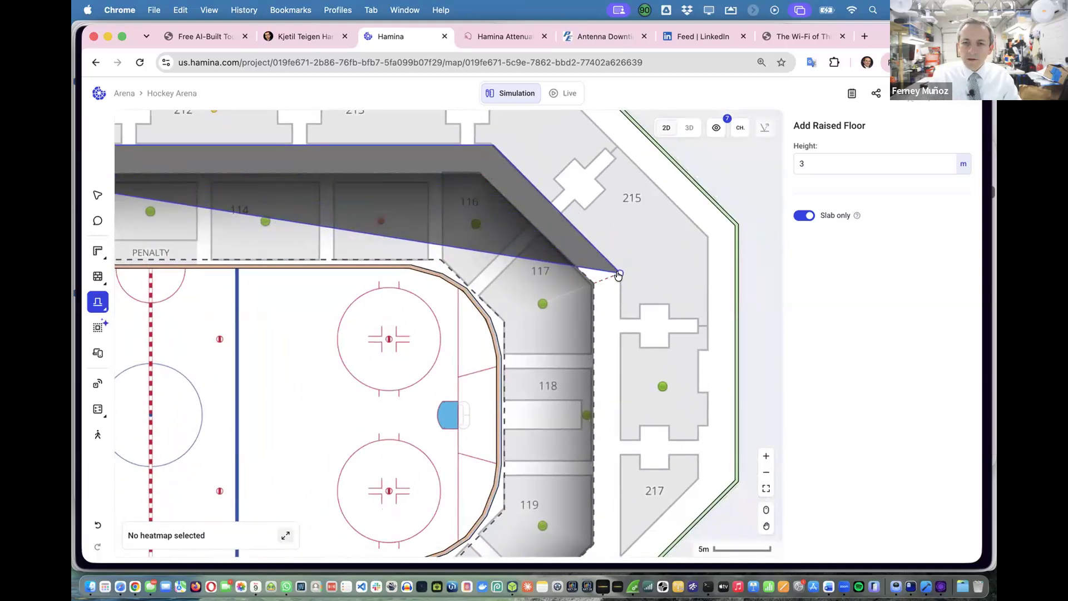
pyautogui.scroll(-3, 639, 489)
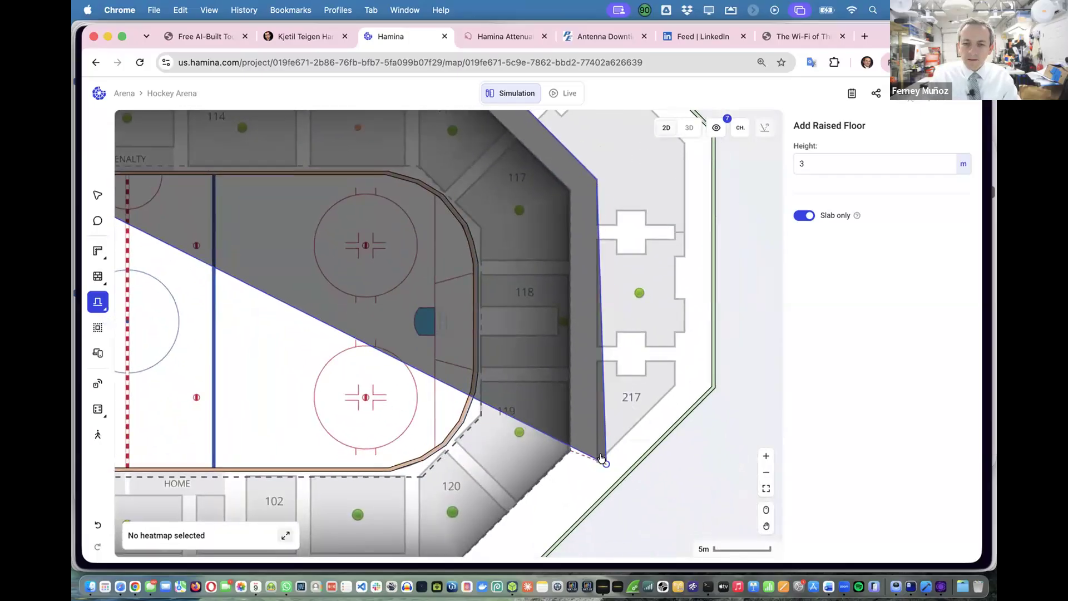
pyautogui.click(598, 461)
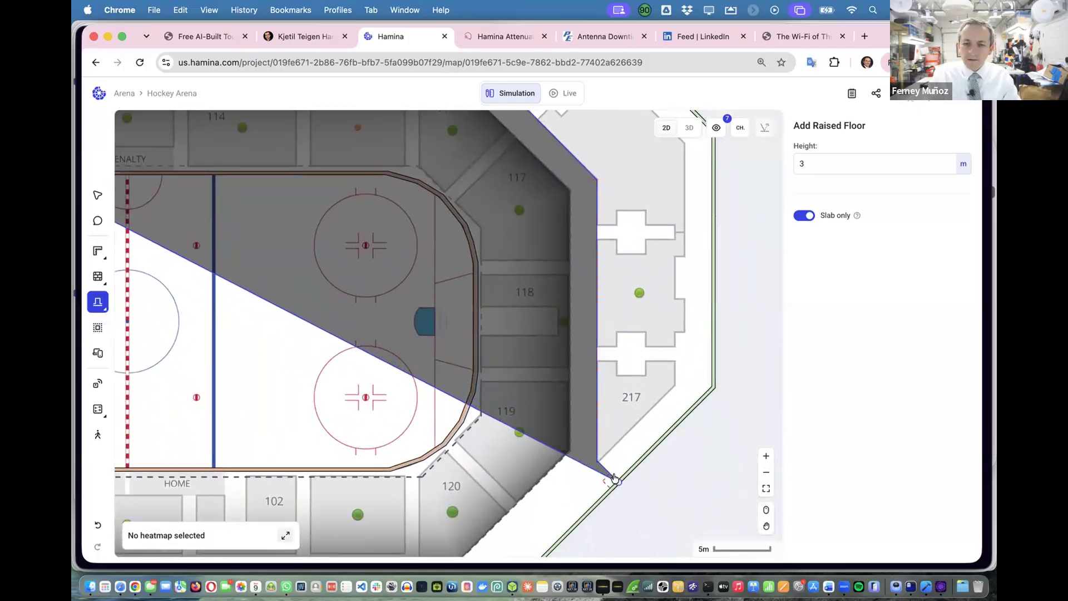
pyautogui.click(614, 477)
pyautogui.scroll(-4, 614, 478)
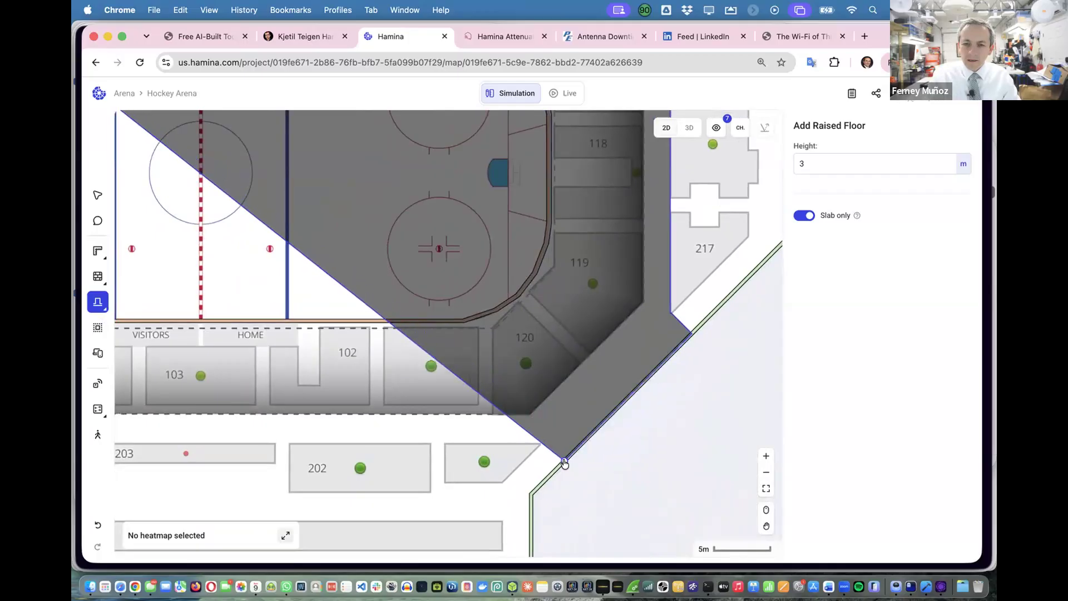
pyautogui.click(563, 462)
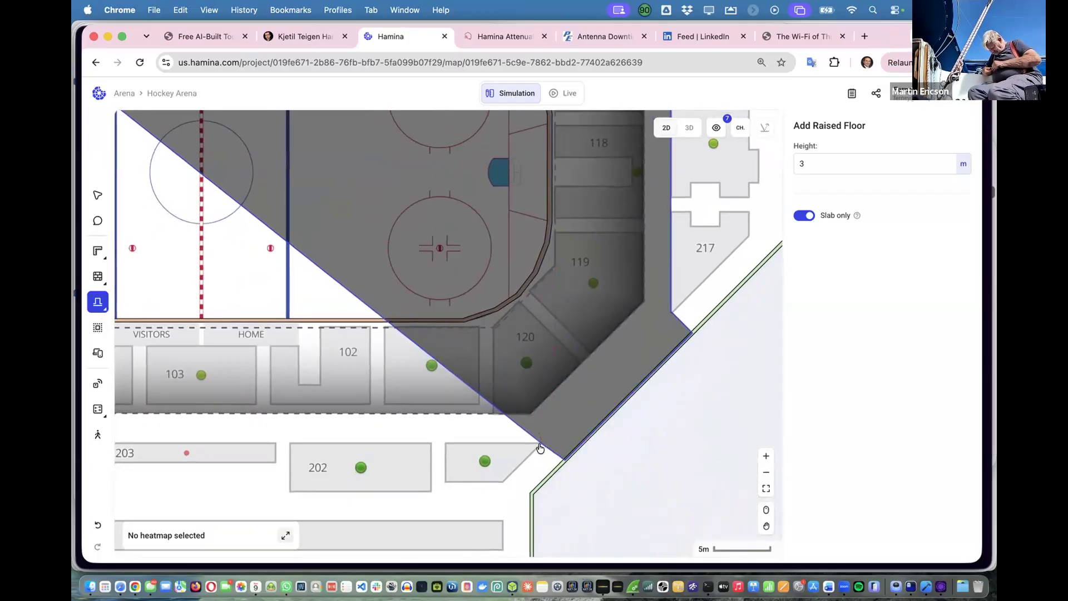
# Run the raised floor boundary along the edge of blocks 202 to 204 and up the diagonal outer wall toward section 206.
pyautogui.hscroll(-10, 529, 441)
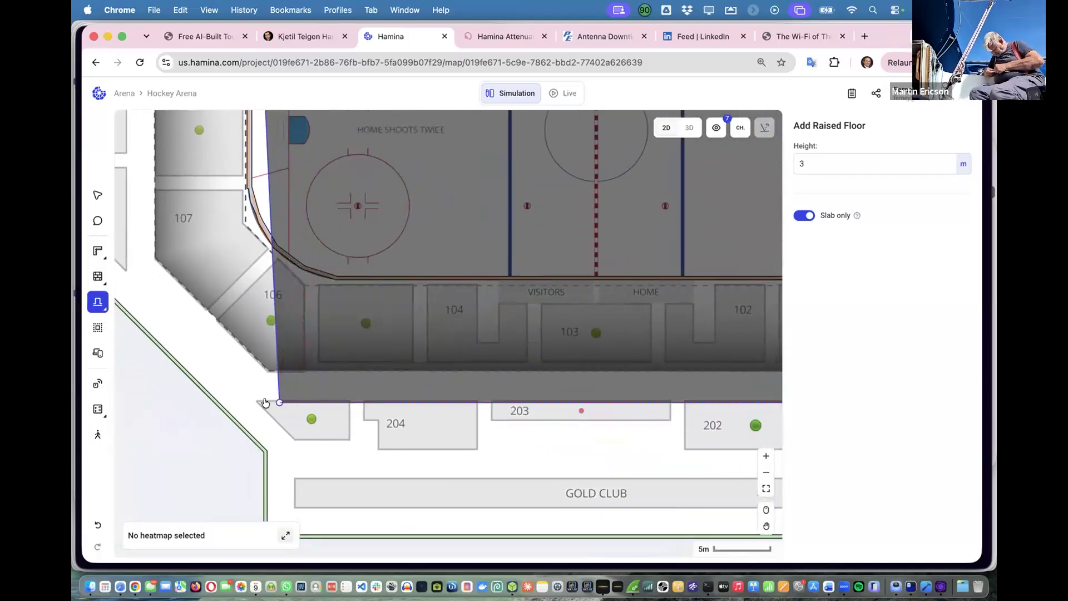
pyautogui.click(238, 421)
pyautogui.hscroll(-2, 238, 421)
pyautogui.scroll(1, 237, 422)
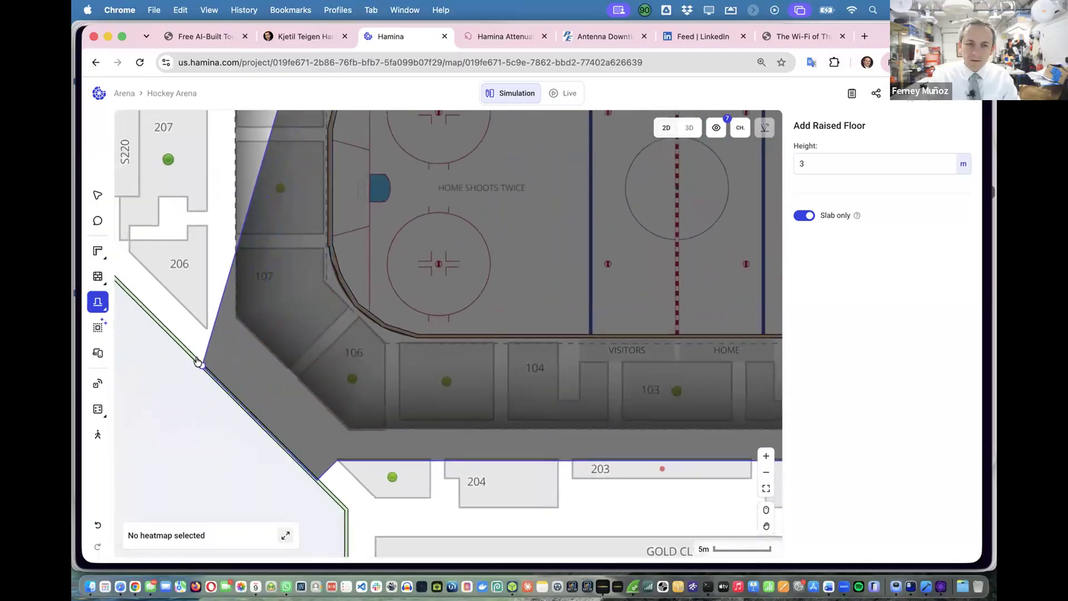
pyautogui.click(190, 352)
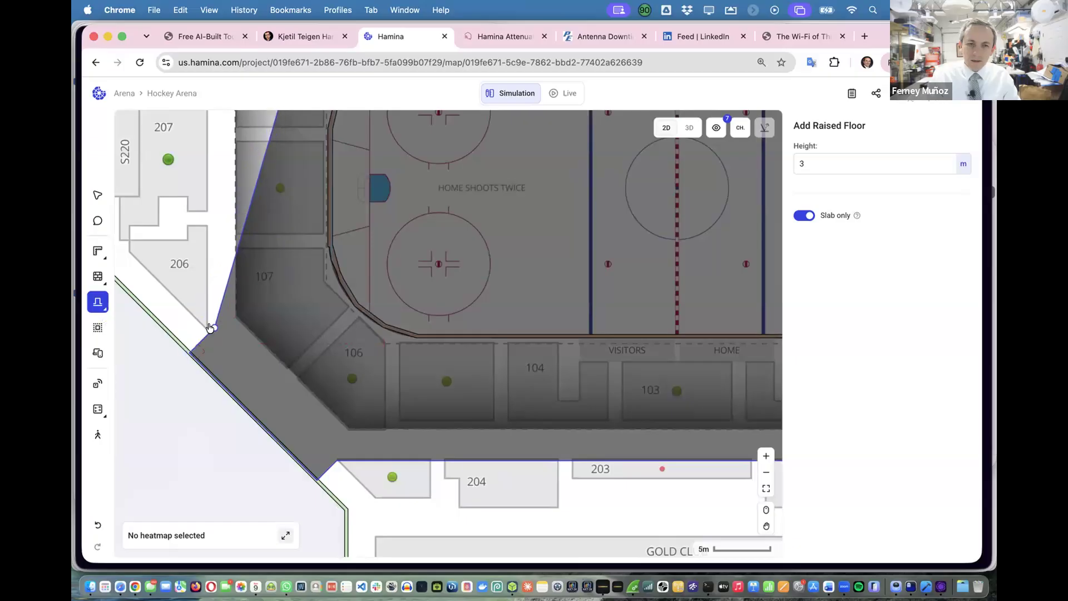
# Carry the raised floor boundary past sections 206, 207 and 208 up to just short of its starting corner beside section 209.
pyautogui.scroll(5, 206, 328)
pyautogui.hscroll(-2, 206, 327)
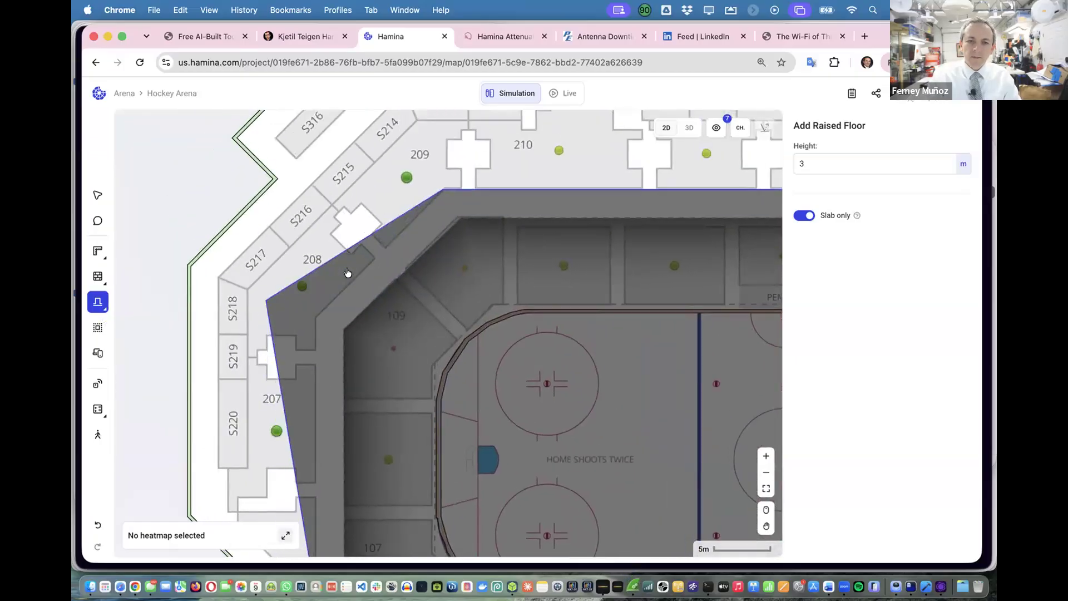
pyautogui.click(334, 362)
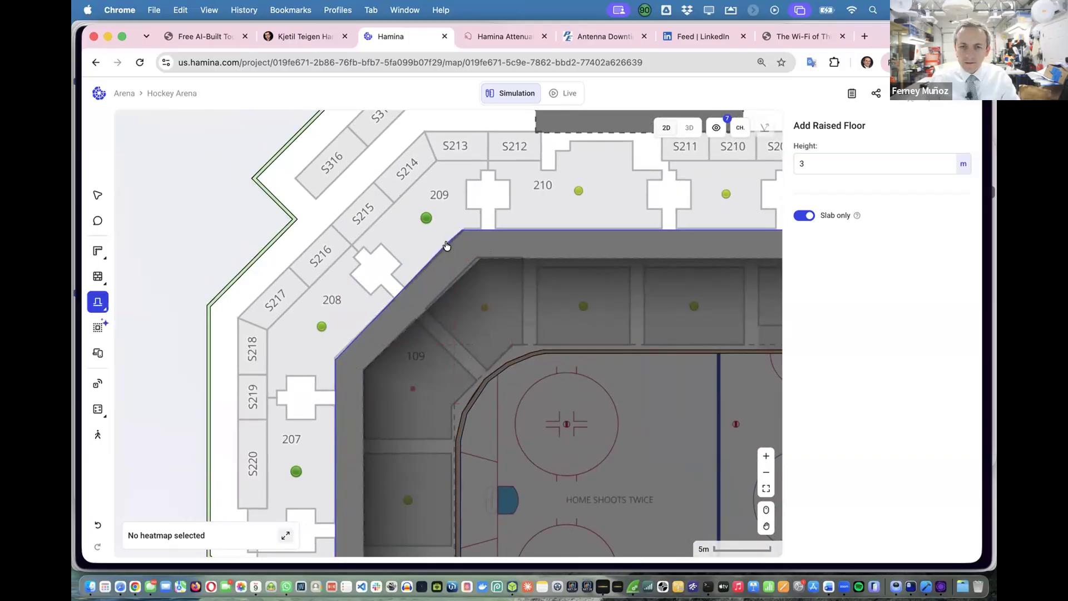
pyautogui.scroll(-5, 447, 245)
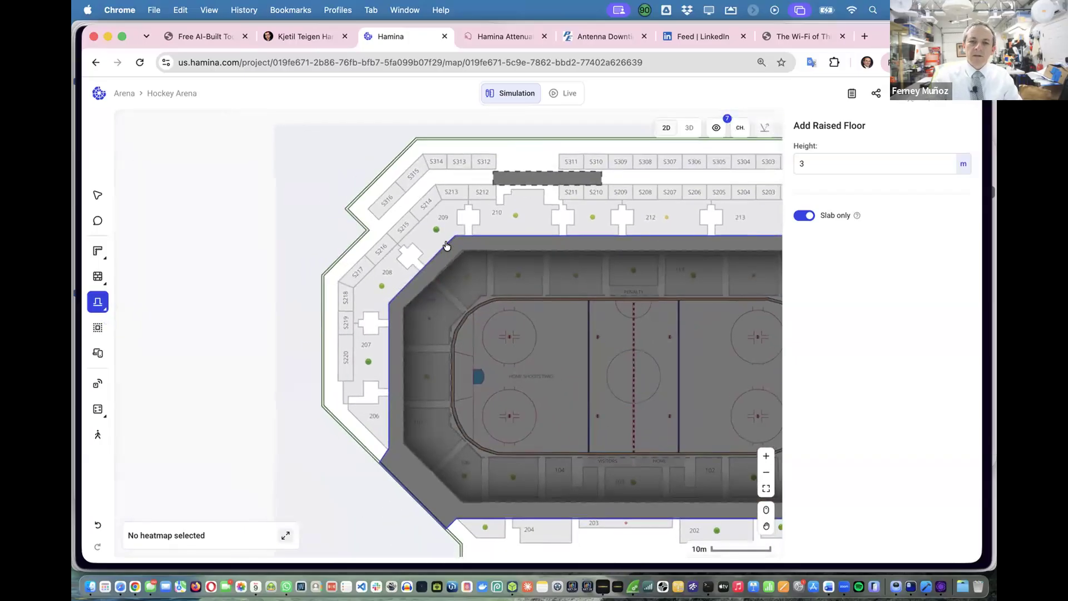
pyautogui.hscroll(5, 447, 245)
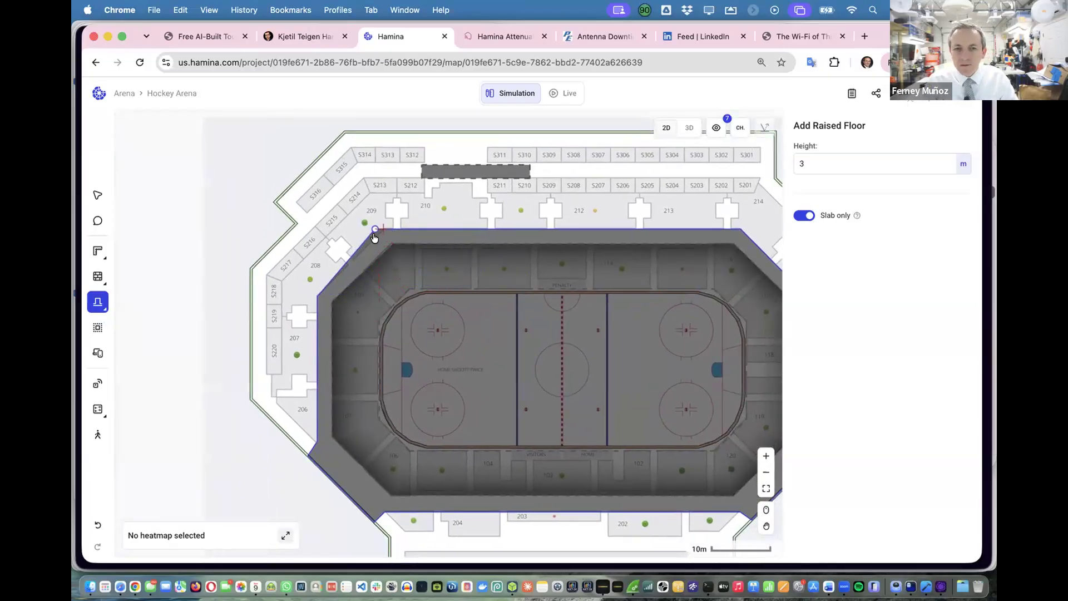
pyautogui.scroll(3, 373, 238)
pyautogui.scroll(1, 374, 237)
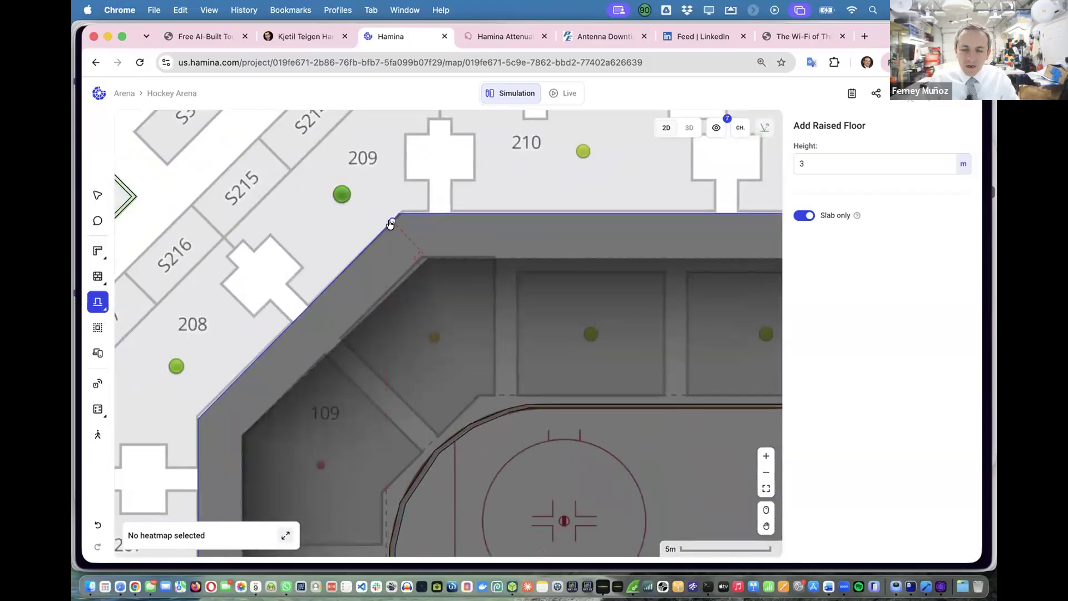
# Try to close the raised floor ring between the inner seating corner above section 109 and the outer corner beside section 209.
pyautogui.click(425, 258)
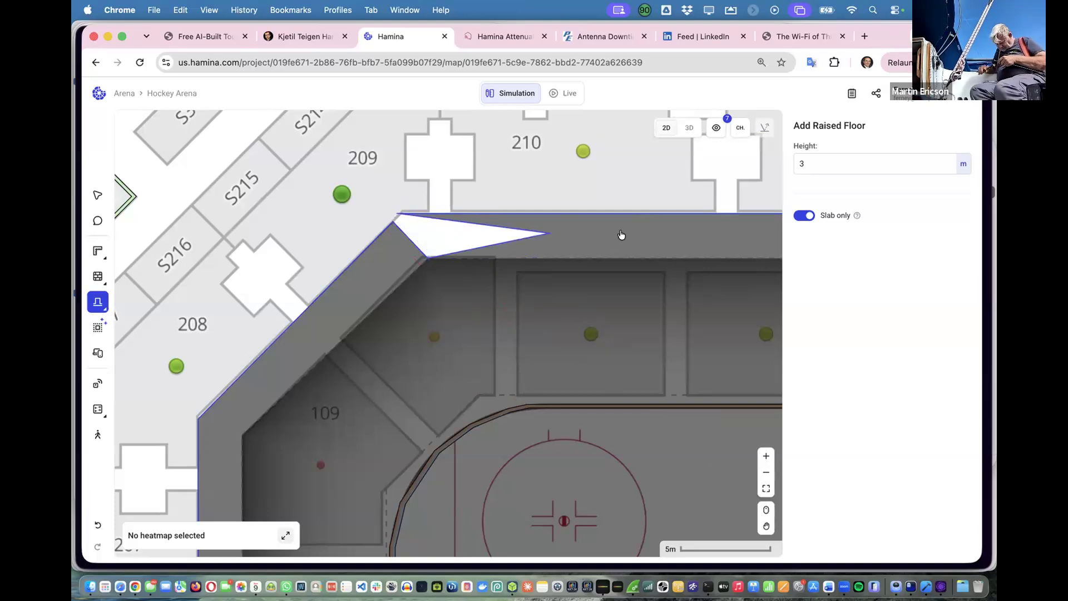
pyautogui.scroll(-3, 407, 198)
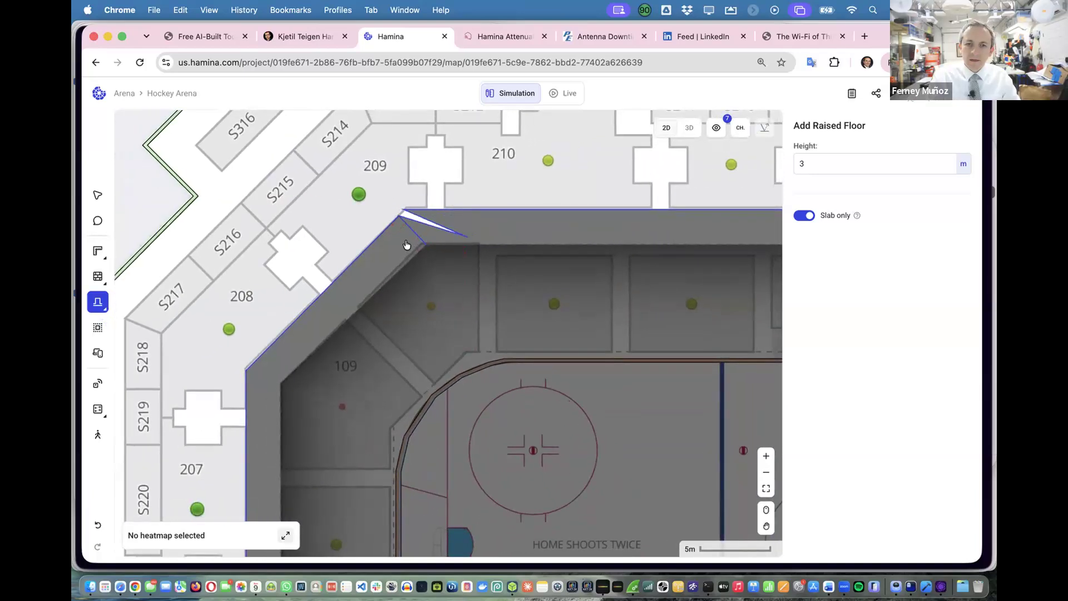
pyautogui.scroll(-3, 396, 206)
pyautogui.scroll(-2, 395, 205)
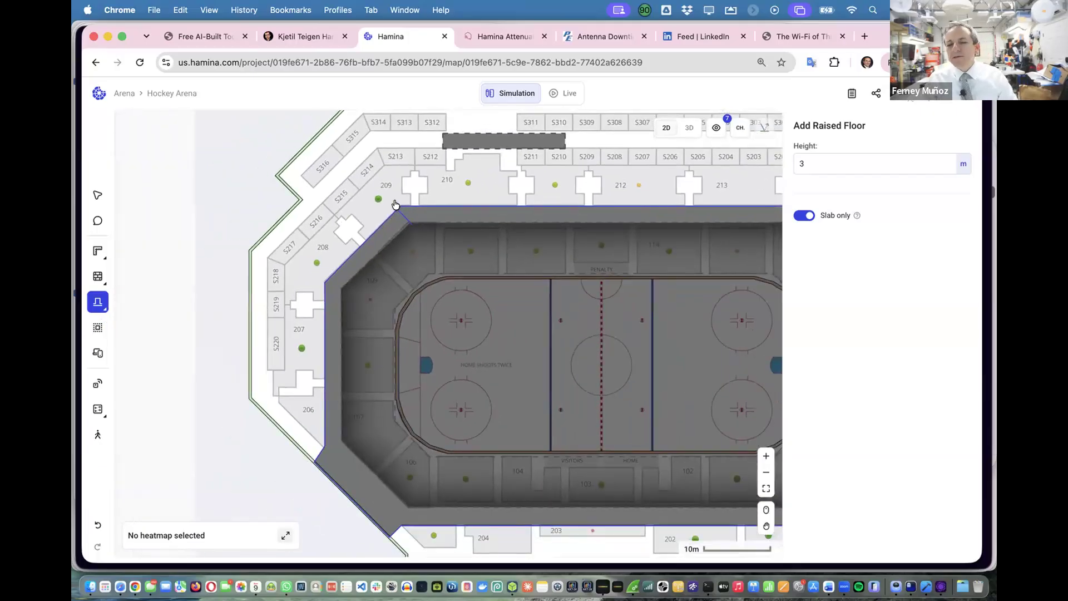
pyautogui.hscroll(5, 395, 204)
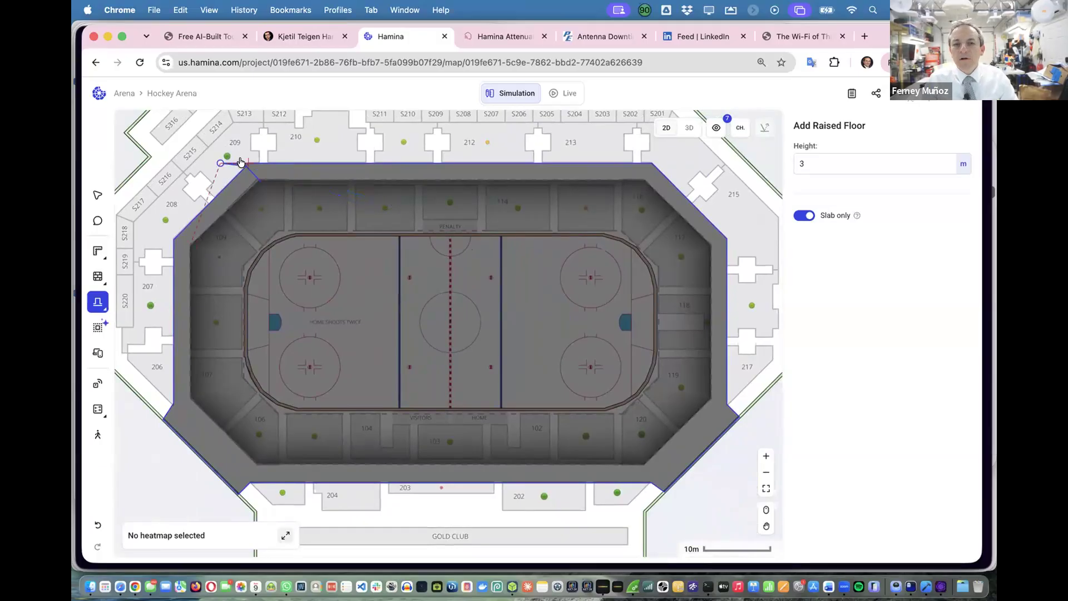
pyautogui.scroll(3, 258, 165)
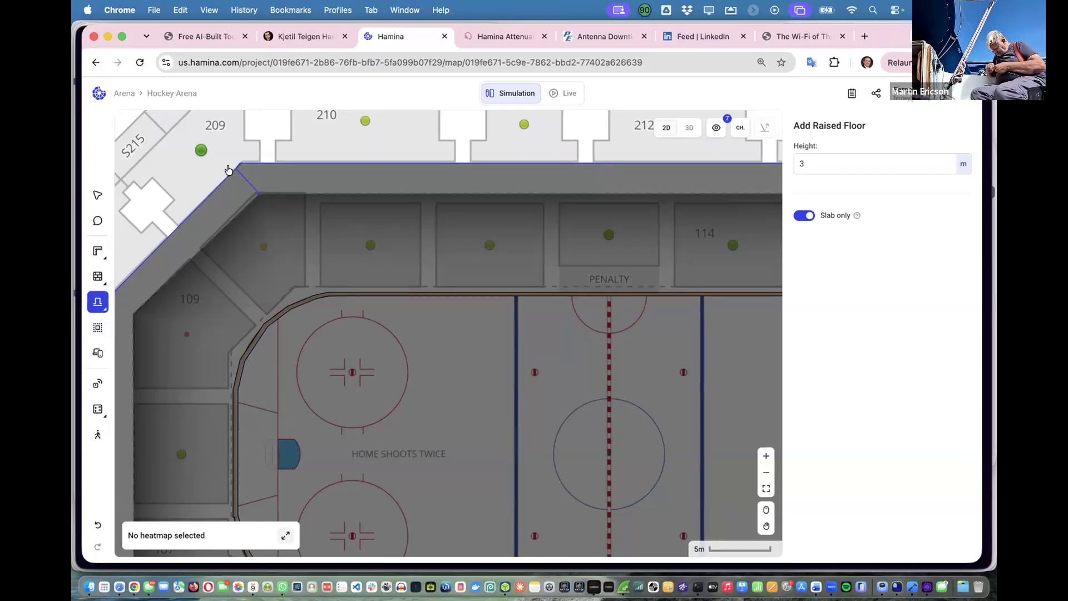
pyautogui.click(228, 169)
pyautogui.scroll(-3, 277, 231)
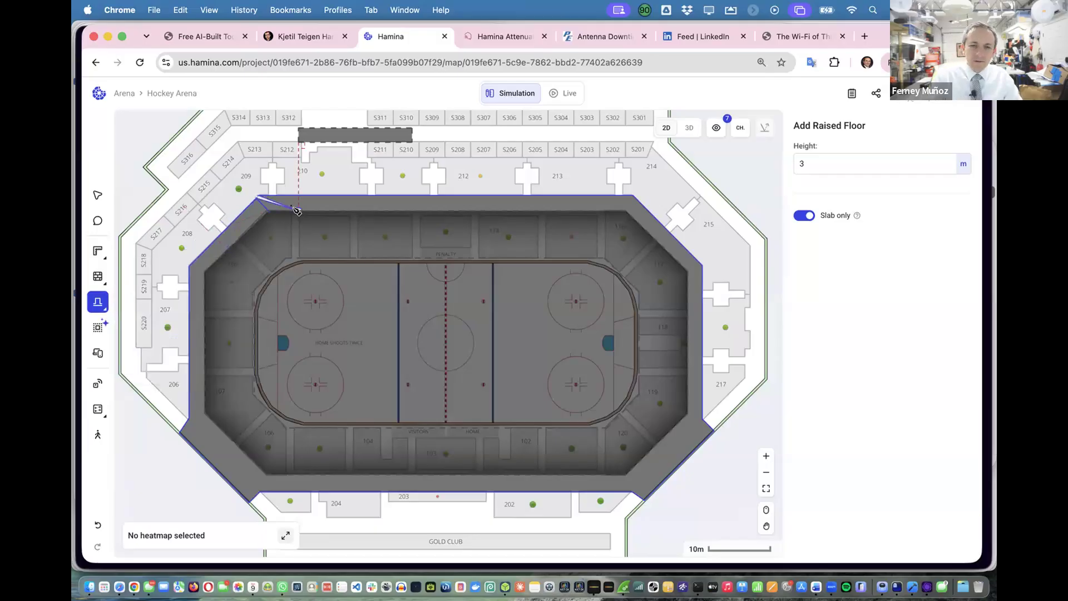
# Retry joining the raised floor ring at the inner seating corner near section 209 and end the outline.
pyautogui.scroll(3, 296, 211)
pyautogui.click(249, 215)
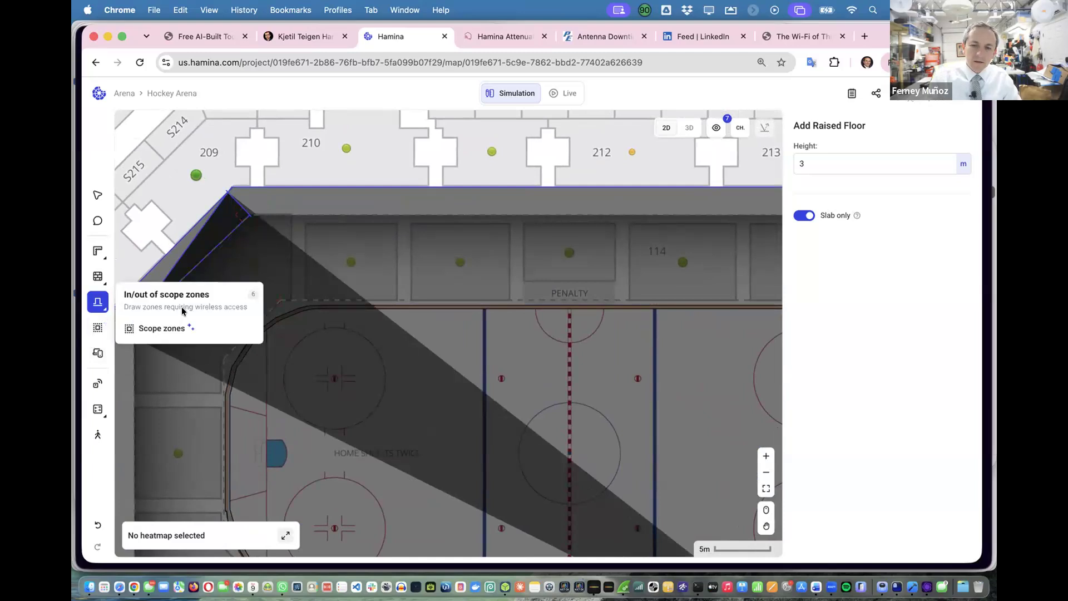
pyautogui.scroll(-4, 504, 303)
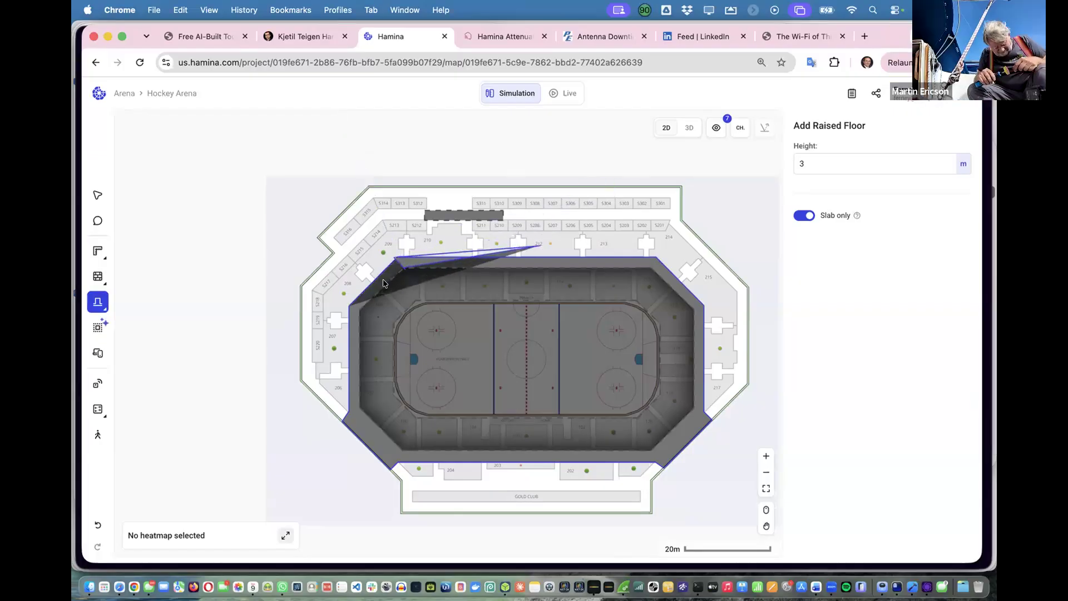
pyautogui.scroll(2, 400, 243)
pyautogui.scroll(10, 400, 242)
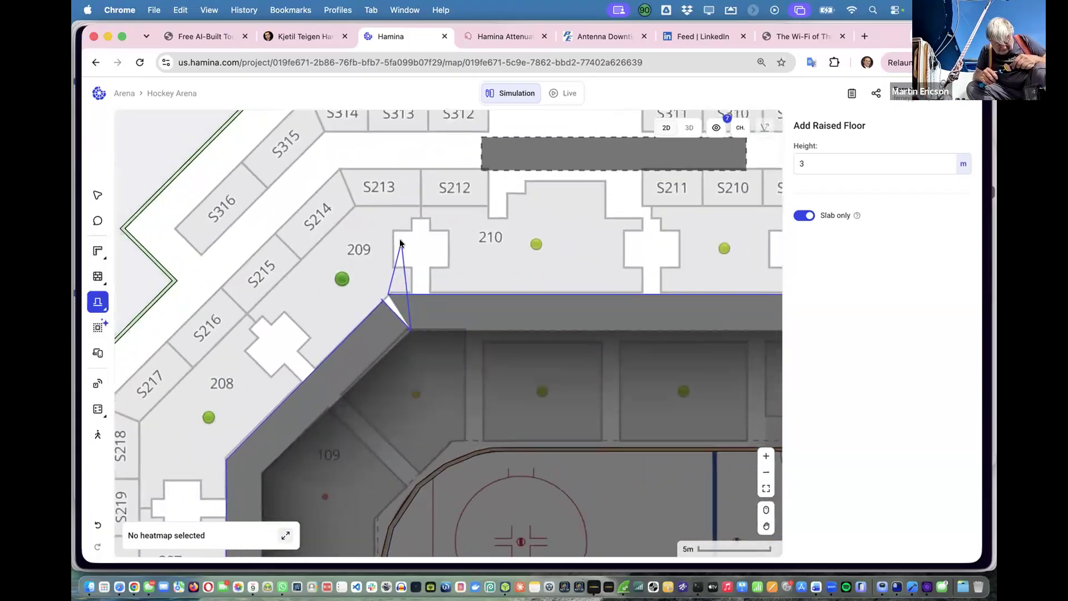
pyautogui.click(359, 205)
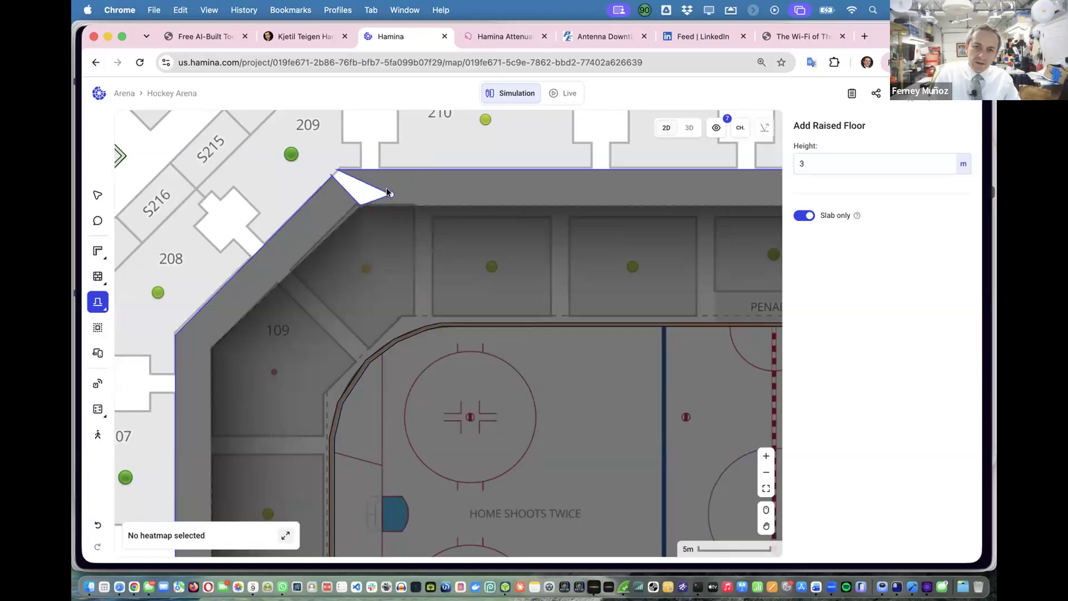
pyautogui.press('Escape')
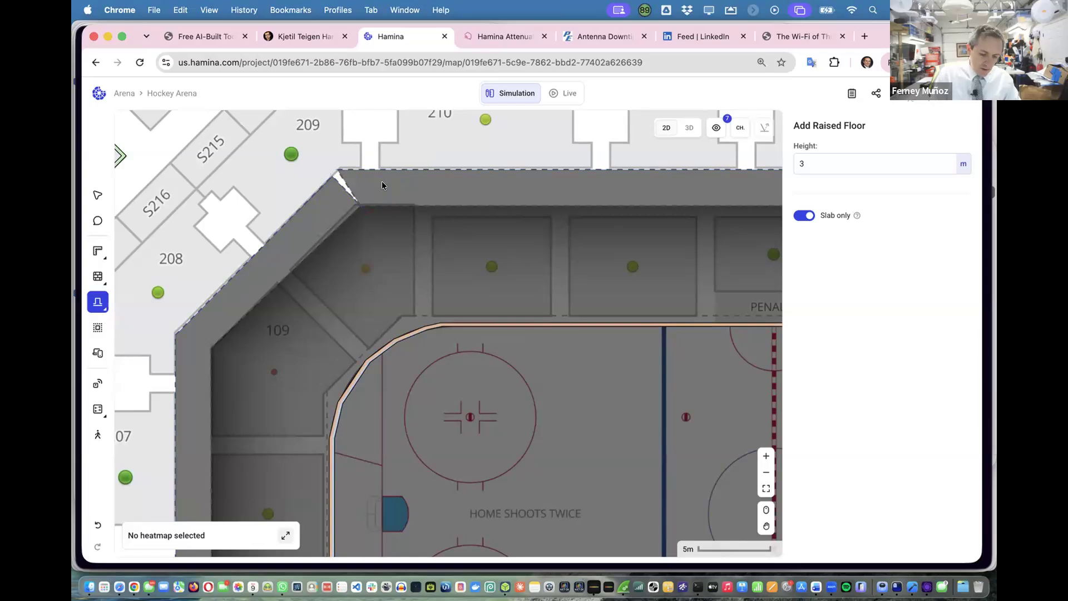
# Reload the Hockey Arena map page.
pyautogui.scroll(-3, 387, 192)
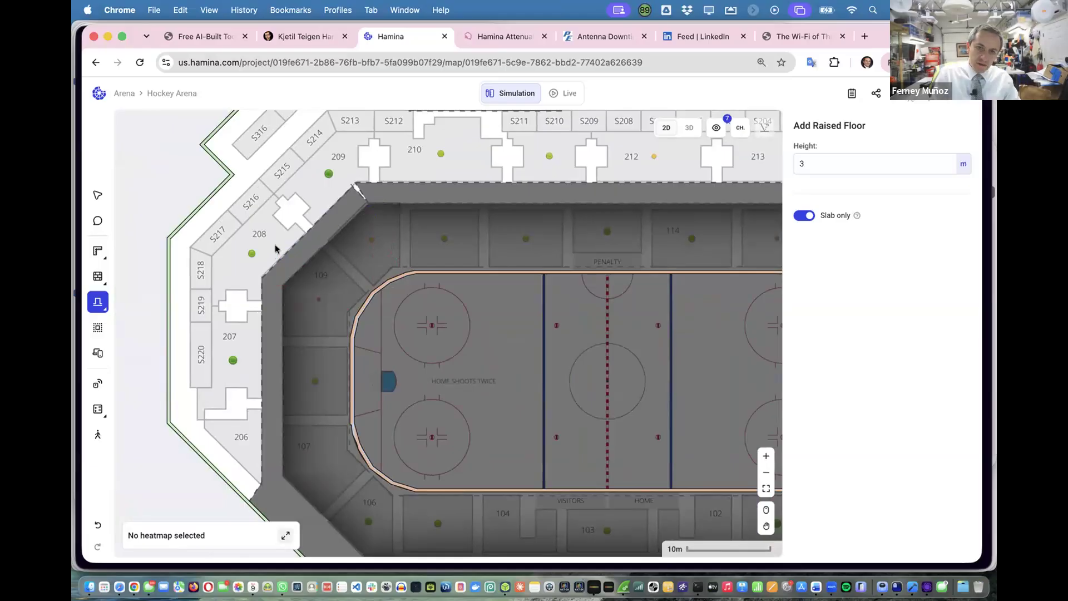
pyautogui.click(293, 215)
pyautogui.scroll(-5, 294, 215)
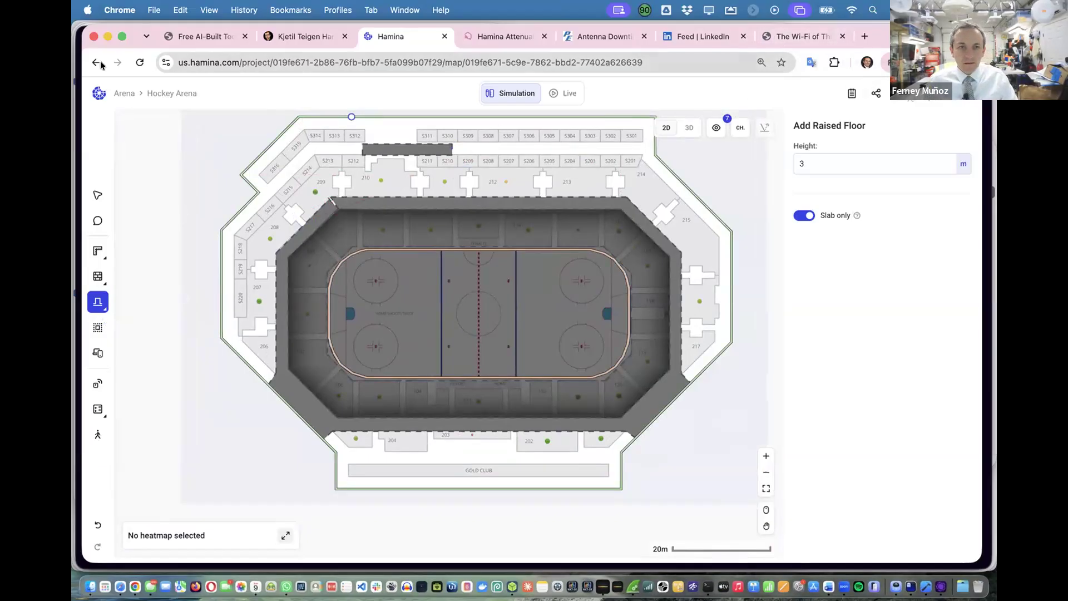
pyautogui.press('super+r')
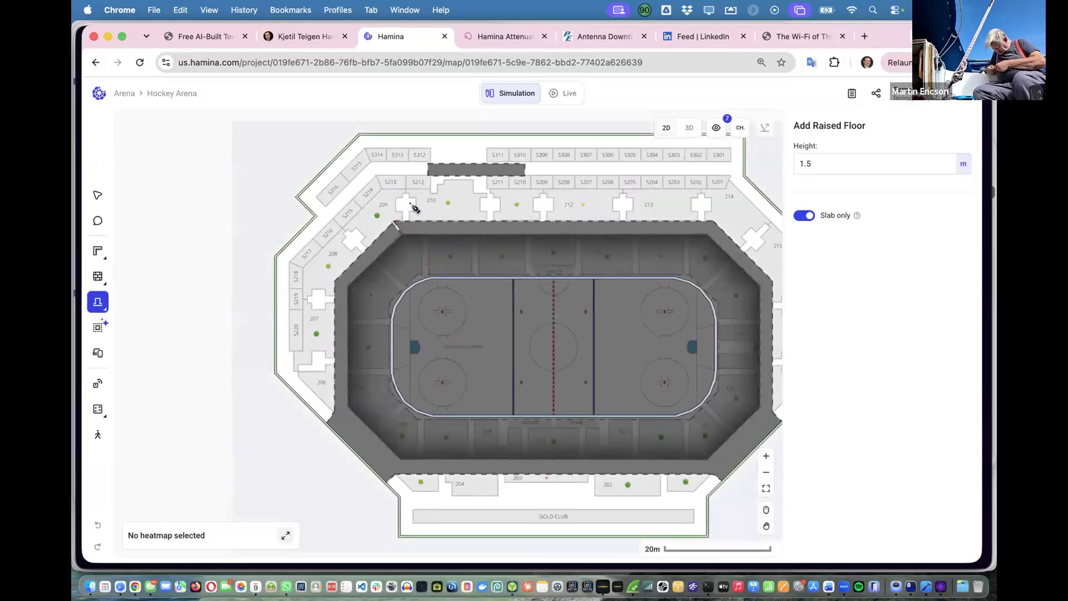
# Select everything on the arena map, exclude the walls and sloped floors from the selection, and delete both raised floors.
pyautogui.scroll(-3, 414, 208)
pyautogui.hscroll(3, 415, 208)
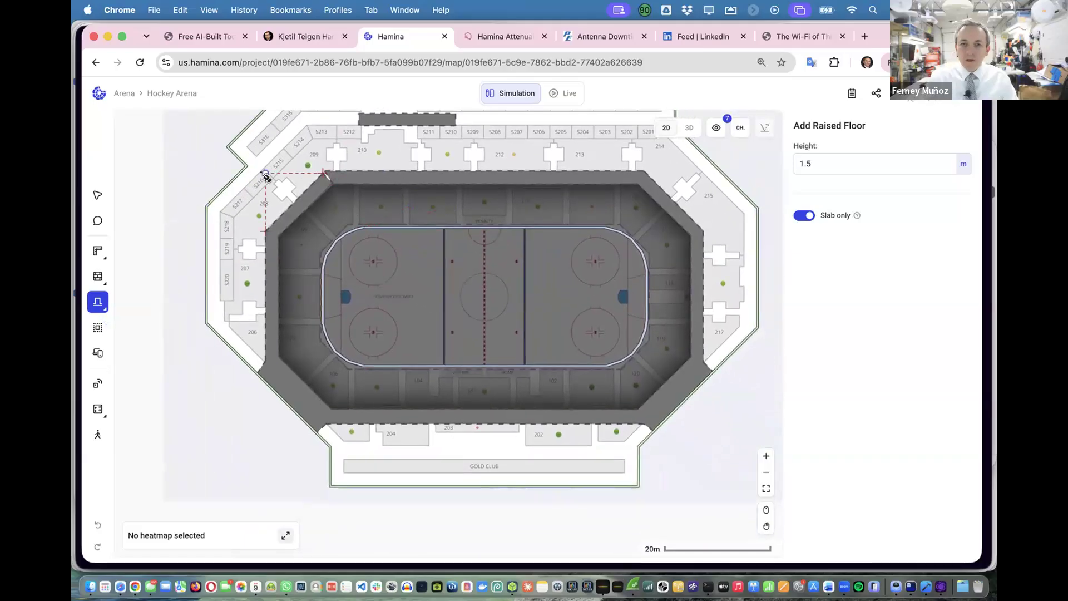
pyautogui.scroll(-3, 265, 177)
pyautogui.scroll(-2, 262, 174)
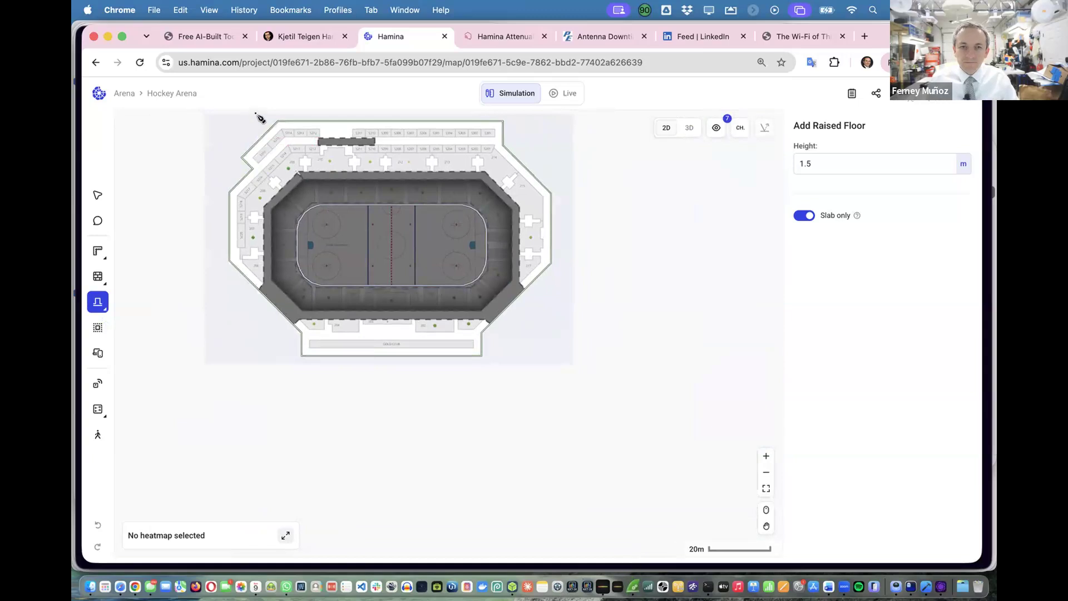
pyautogui.click(98, 195)
pyautogui.moveTo(242, 117); pyautogui.dragTo(560, 377)
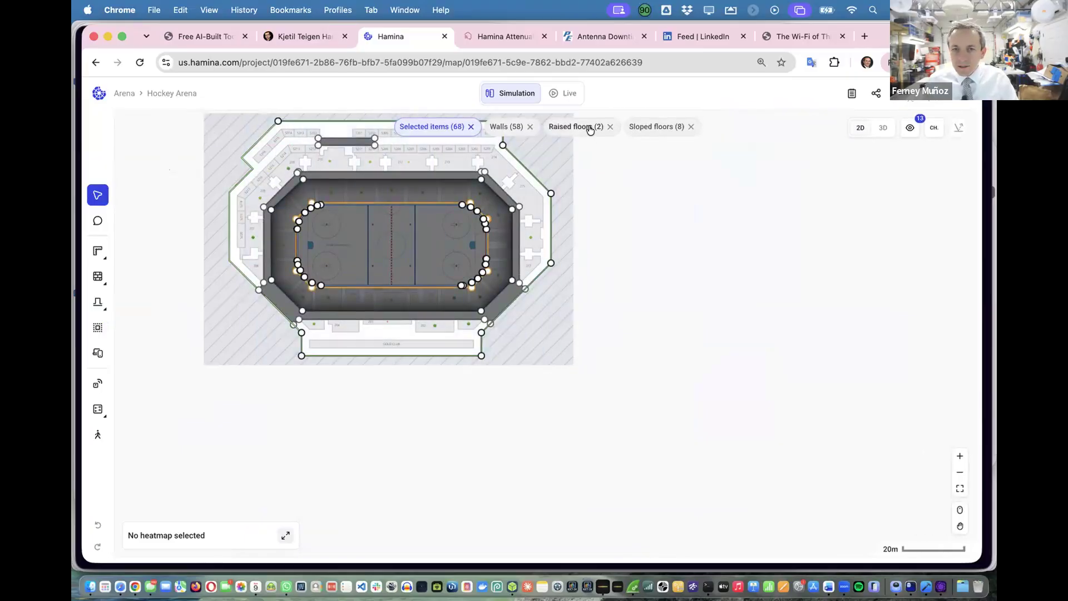
pyautogui.click(529, 127)
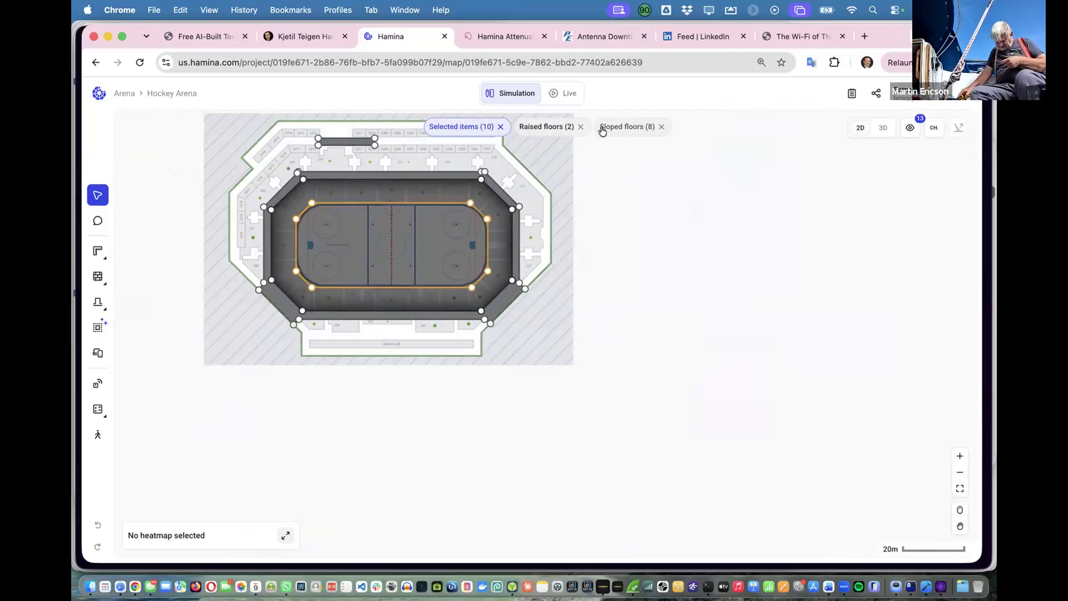
pyautogui.click(660, 127)
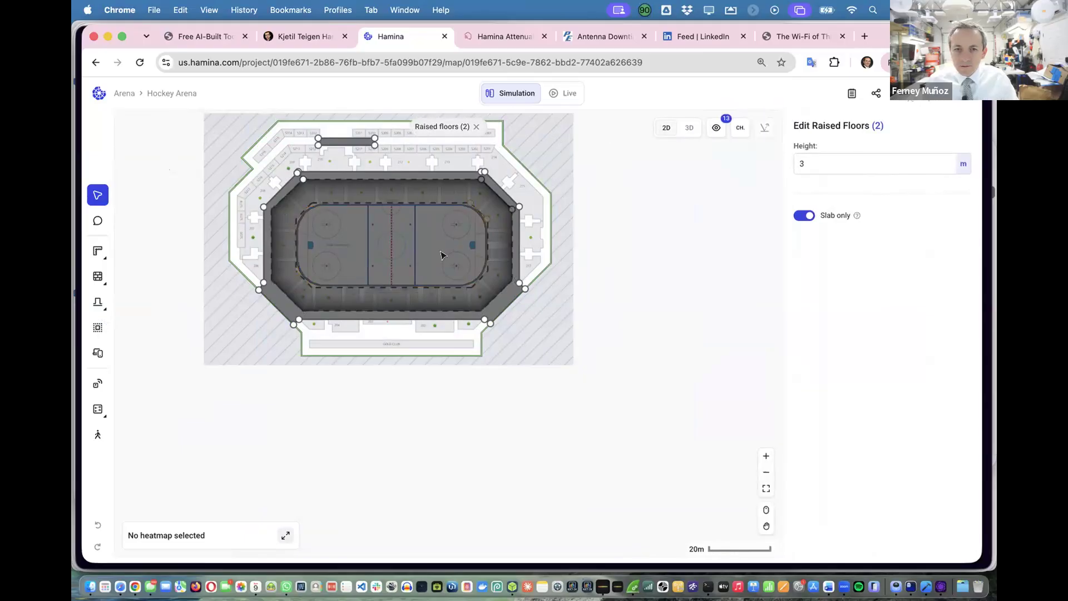
pyautogui.press('Delete')
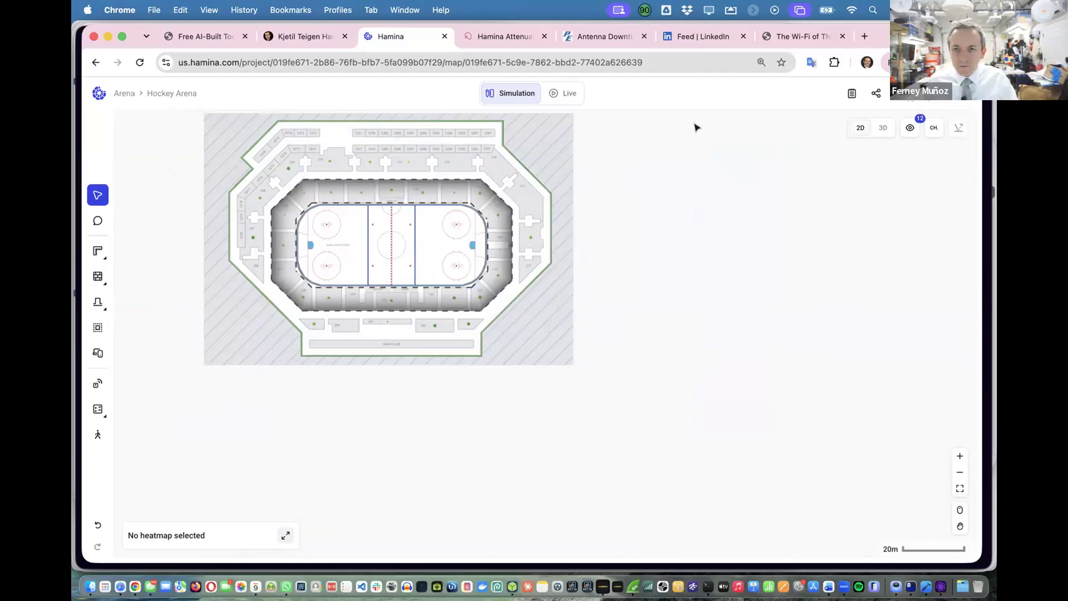
# Inspect the sloped seating and rink boards in 3D and return to the 2D plan.
pyautogui.click(875, 131)
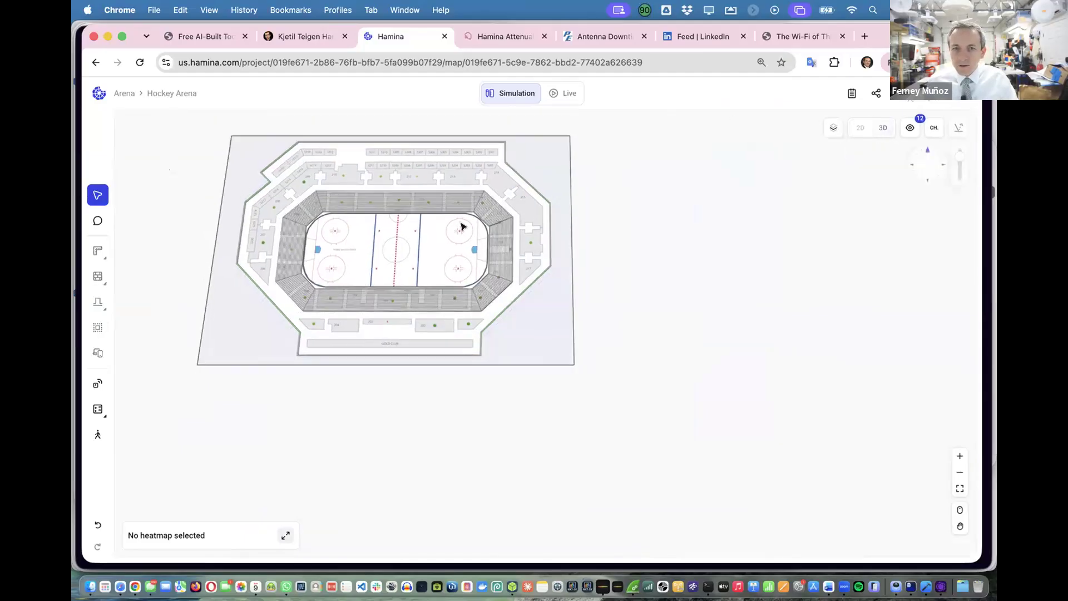
pyautogui.scroll(10, 384, 278)
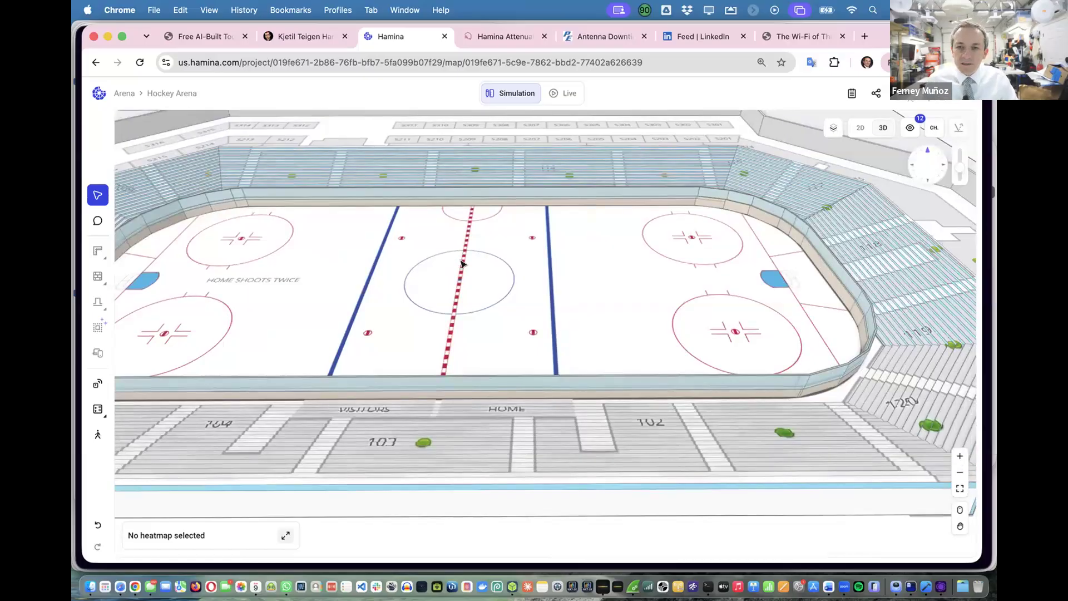
pyautogui.moveTo(454, 264); pyautogui.dragTo(491, 205)
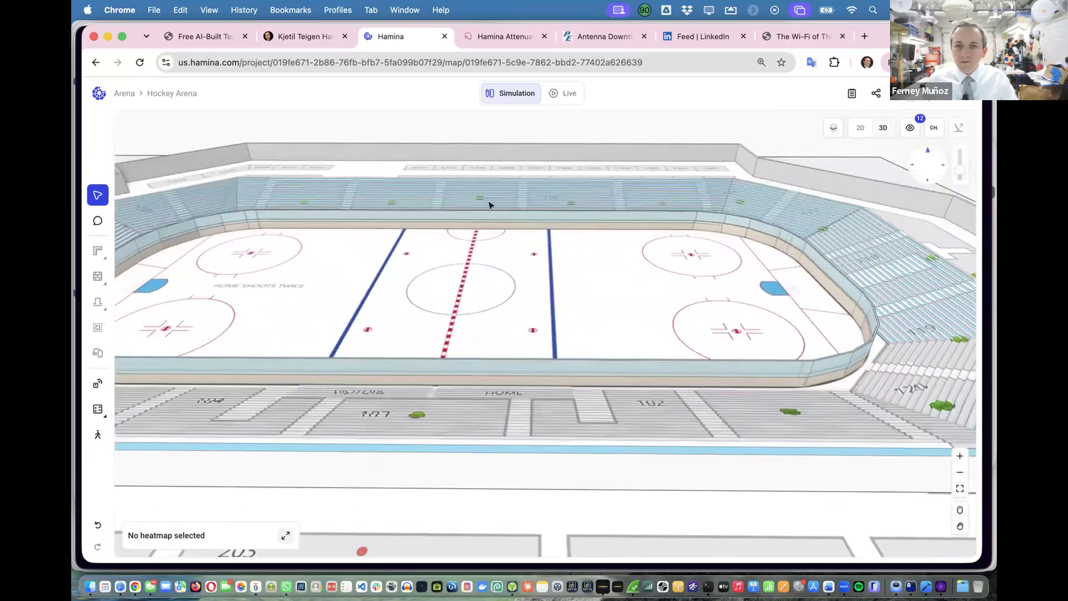
pyautogui.click(860, 127)
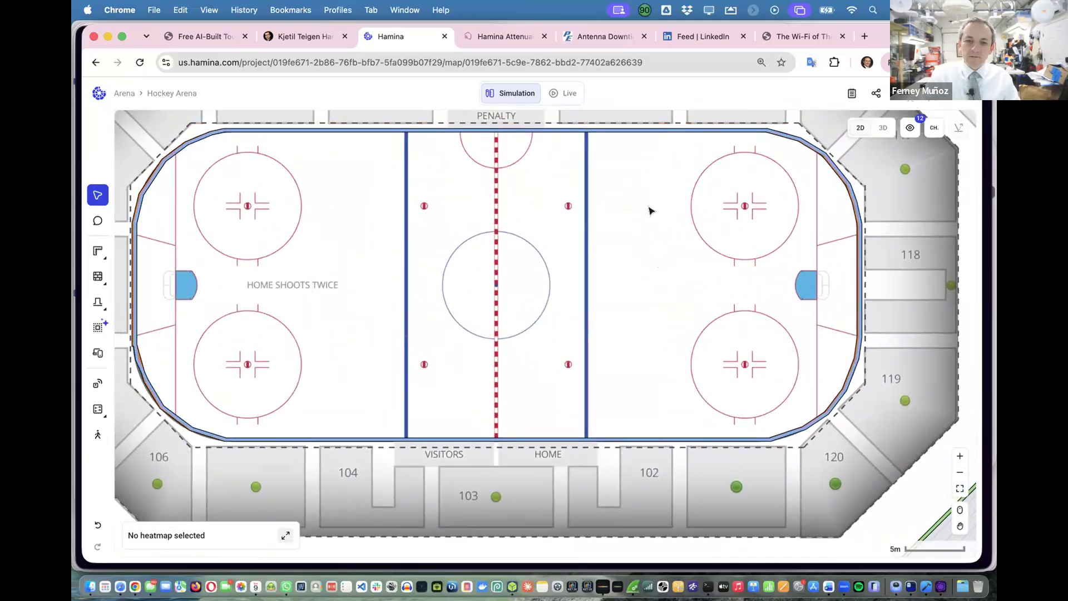
# Start a 3 m slab-only raised floor along the outer walkway edge from section 209's corner to section 214's corner.
pyautogui.scroll(-3, 650, 209)
pyautogui.scroll(3, 648, 209)
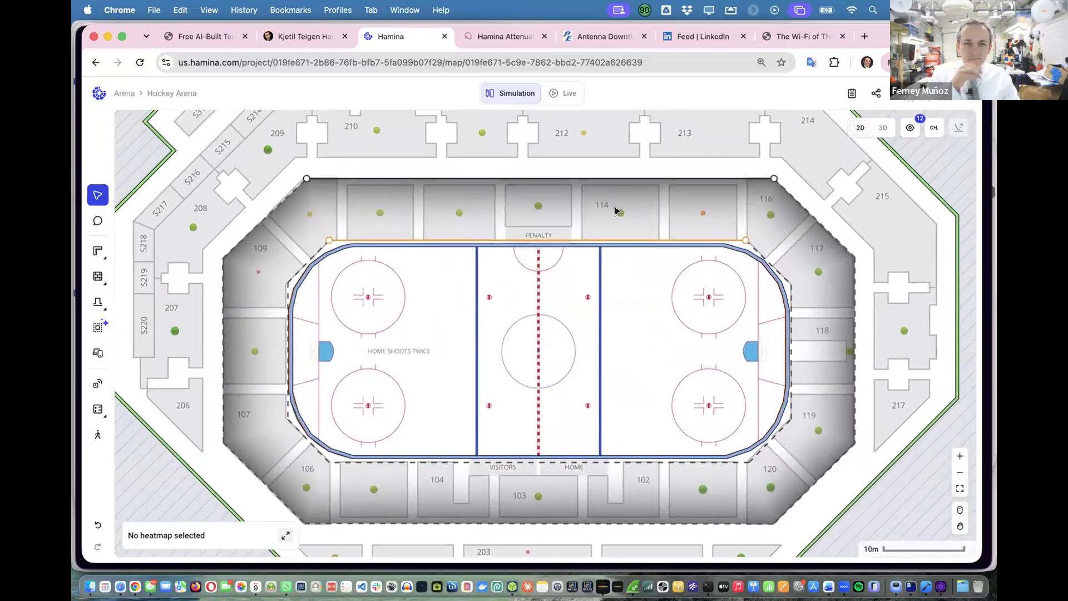
pyautogui.moveTo(88, 305)
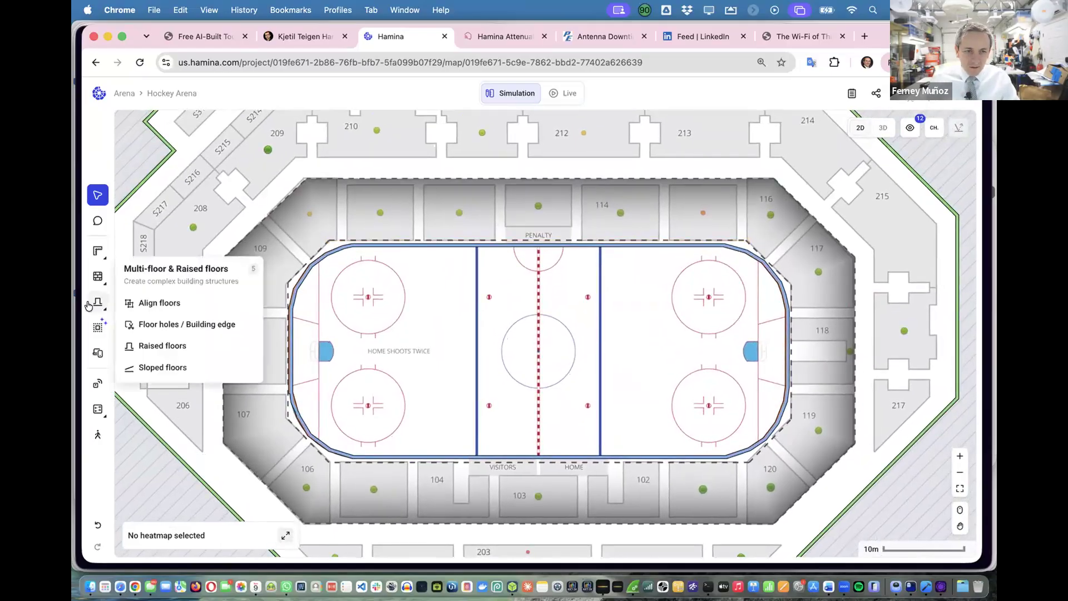
pyautogui.click(170, 346)
pyautogui.scroll(-2, 267, 218)
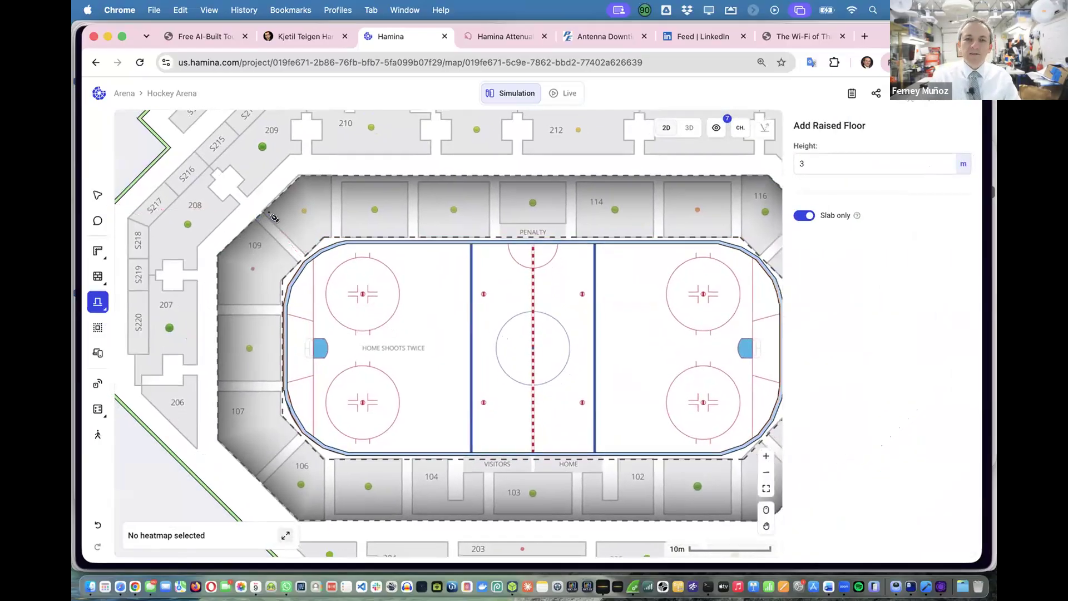
pyautogui.hscroll(2, 309, 222)
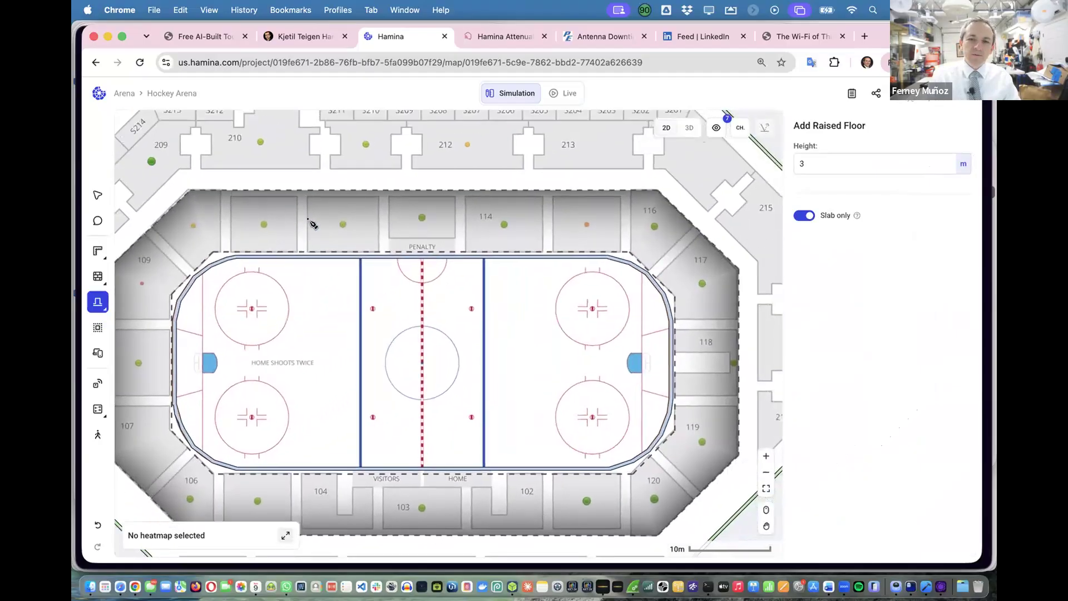
pyautogui.scroll(-2, 295, 225)
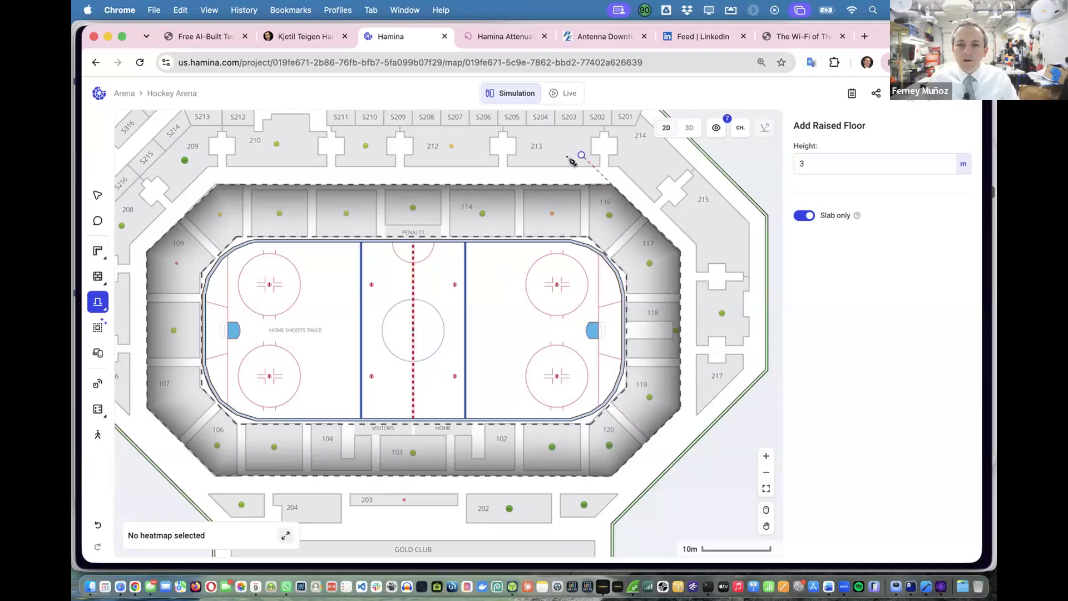
pyautogui.click(210, 166)
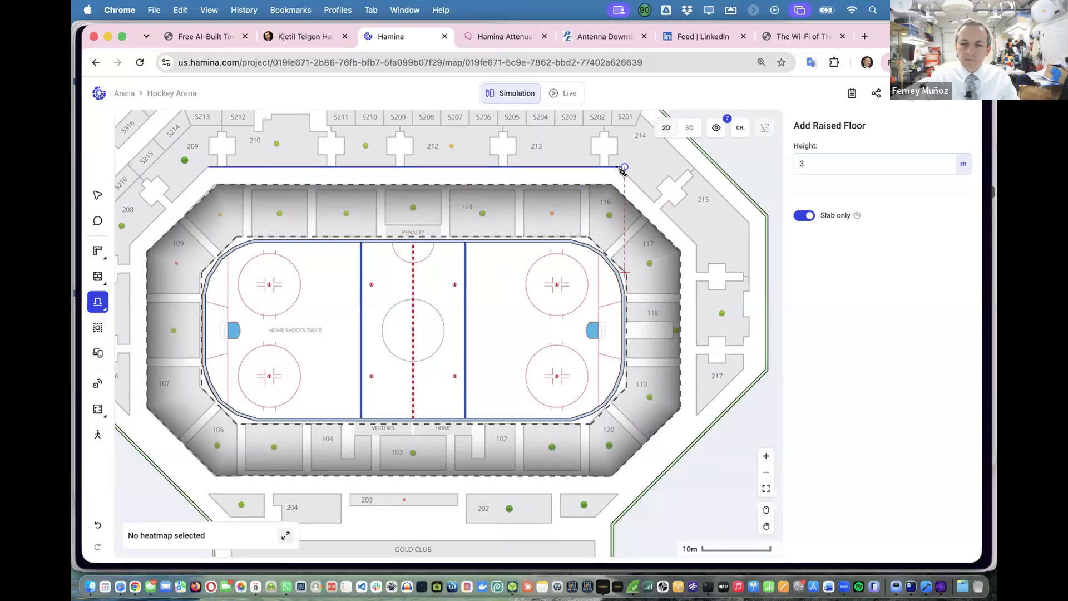
pyautogui.scroll(5, 623, 172)
pyautogui.click(623, 169)
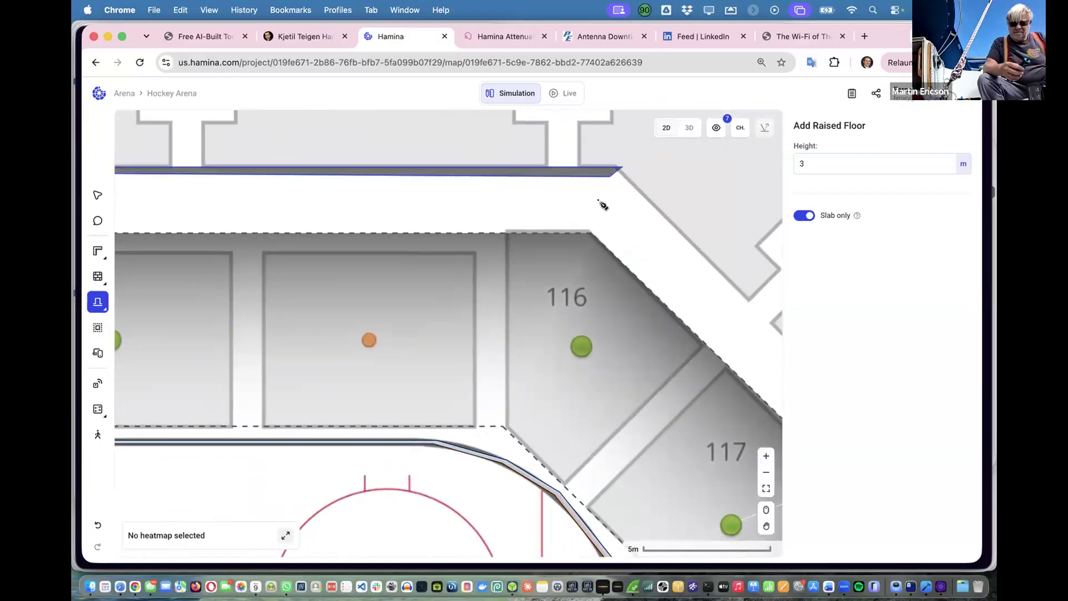
# Complete the raised floor strip along the seating's outer edge from section 116's corner back to the corner near section 209.
pyautogui.scroll(-5, 603, 205)
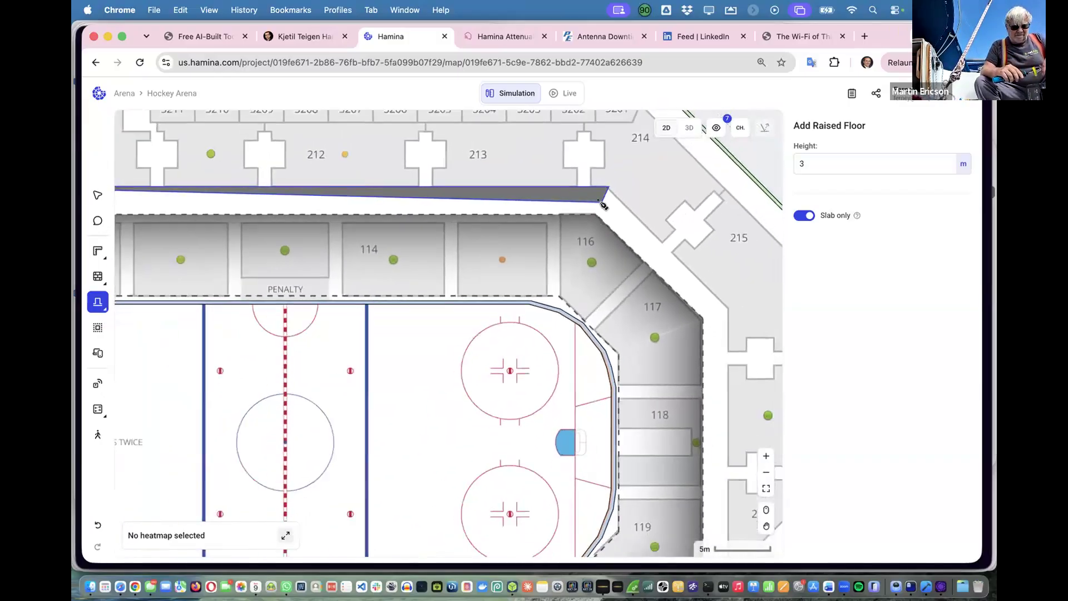
pyautogui.scroll(-4, 603, 205)
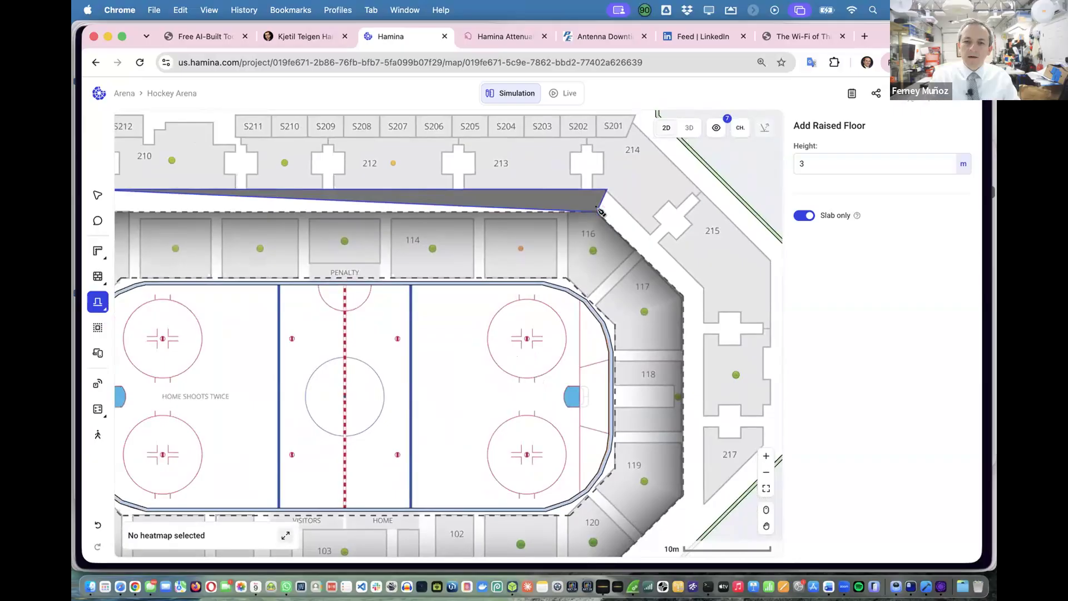
pyautogui.click(598, 209)
pyautogui.hscroll(-3, 598, 209)
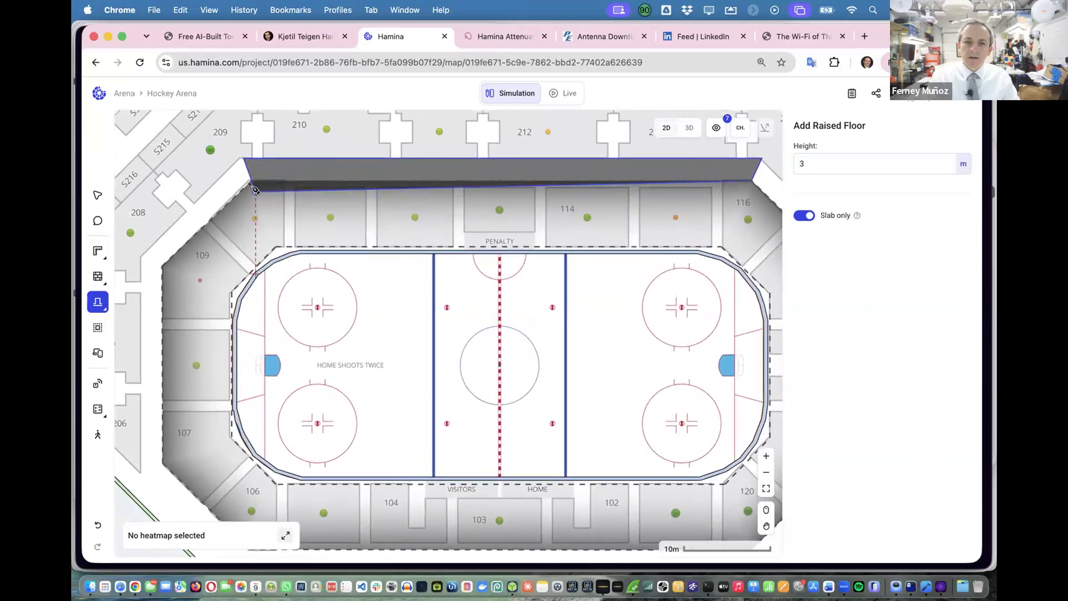
pyautogui.doubleClick(249, 182)
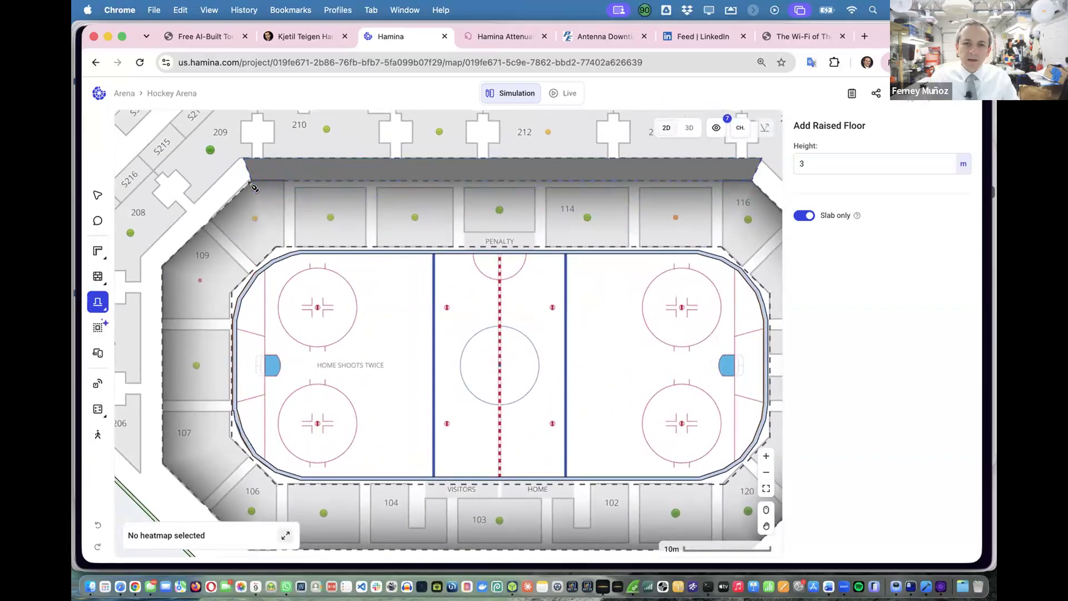
# Inspect the raised floor strip beside the sloped seating in 3D and return to the 2D plan.
pyautogui.click(689, 129)
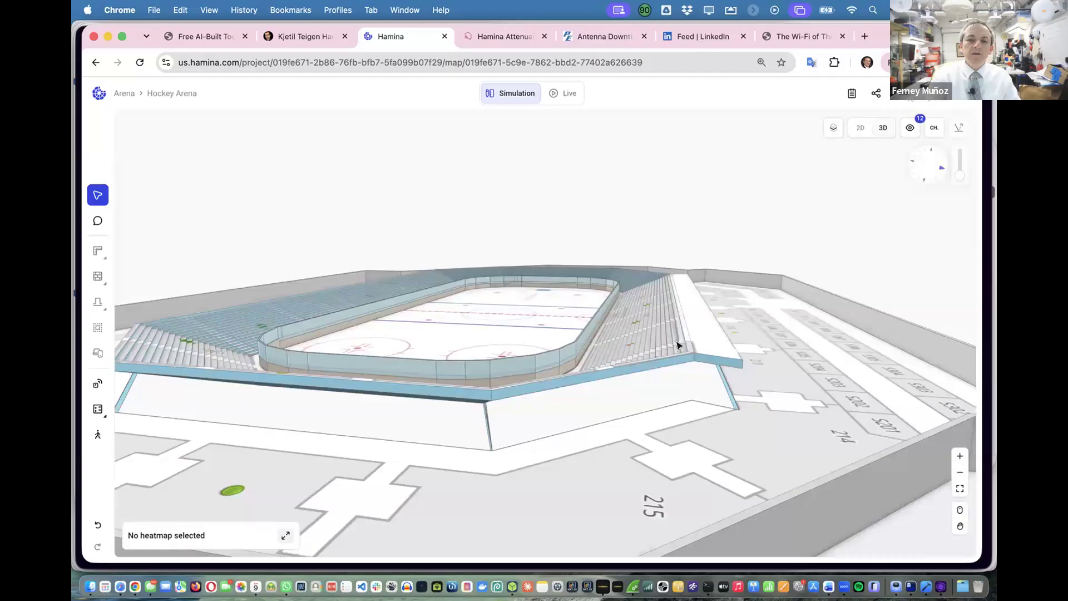
pyautogui.scroll(-5, 679, 345)
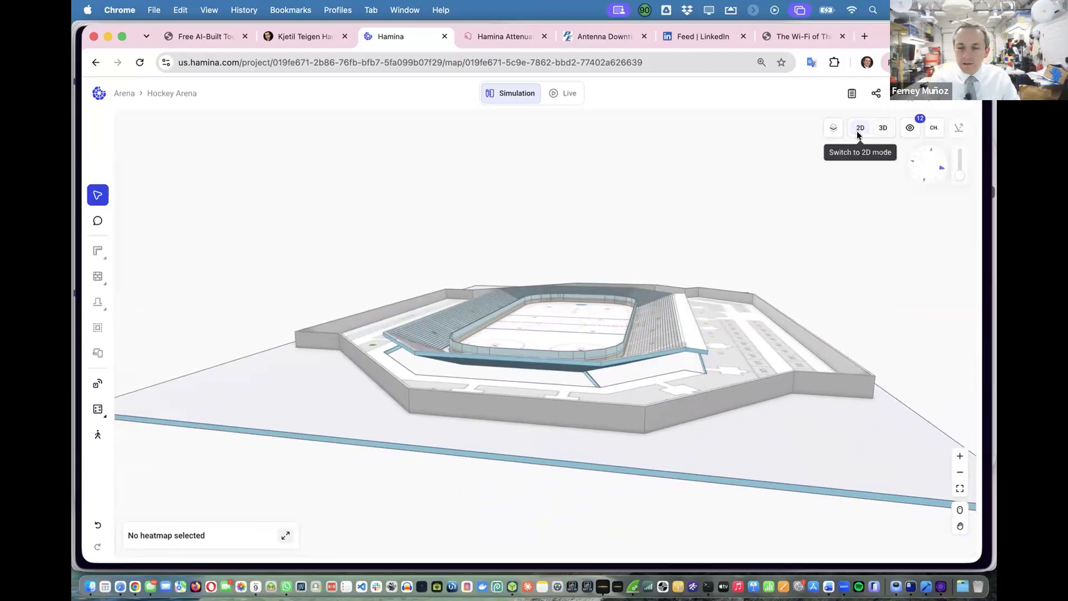
pyautogui.click(857, 132)
# Start a 3 m slab-only raised floor along the seating's outer edge from section 116's to section 120's corner, and along the outer wall towards section 217.
pyautogui.click(435, 168)
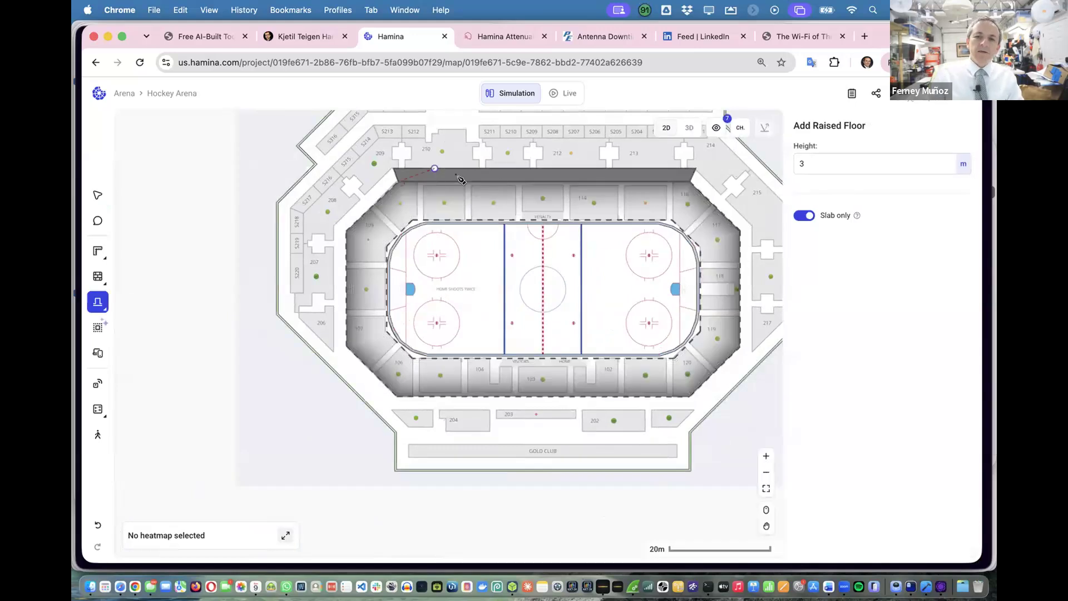
pyautogui.hscroll(3, 647, 184)
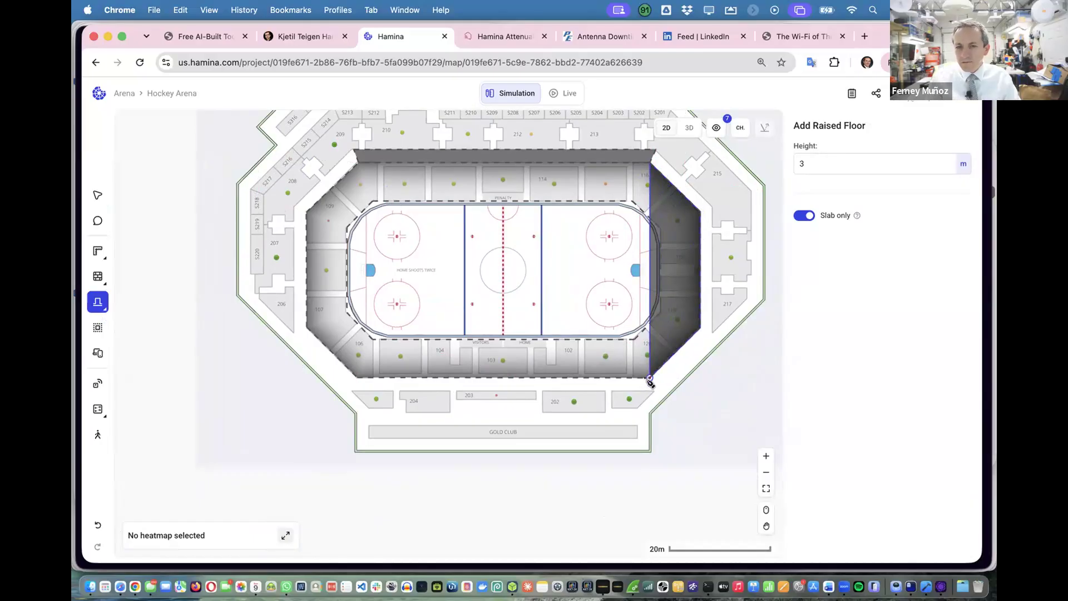
pyautogui.scroll(5, 649, 378)
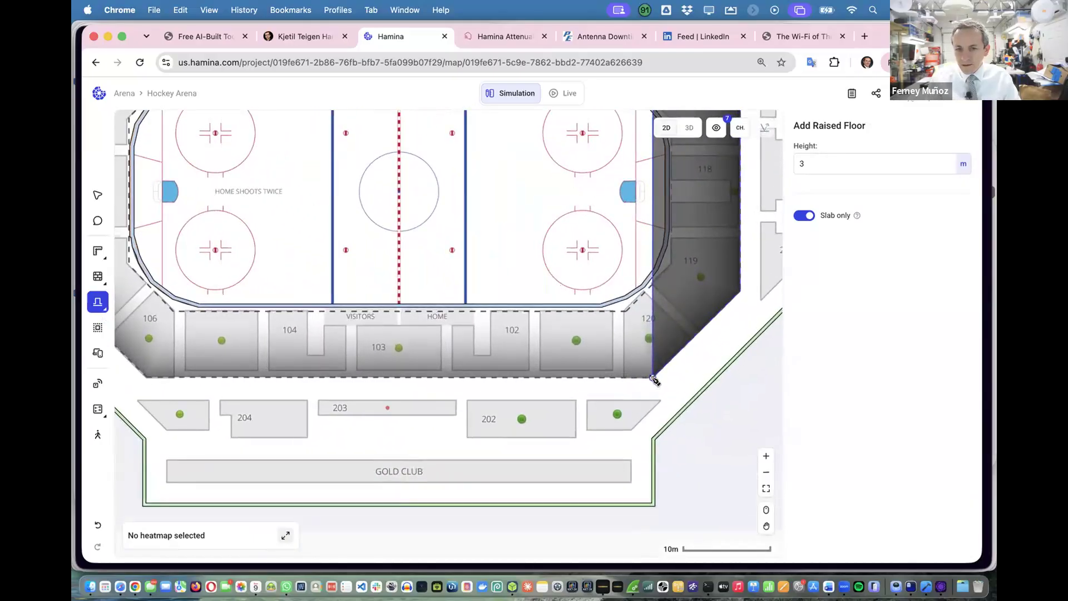
pyautogui.click(671, 421)
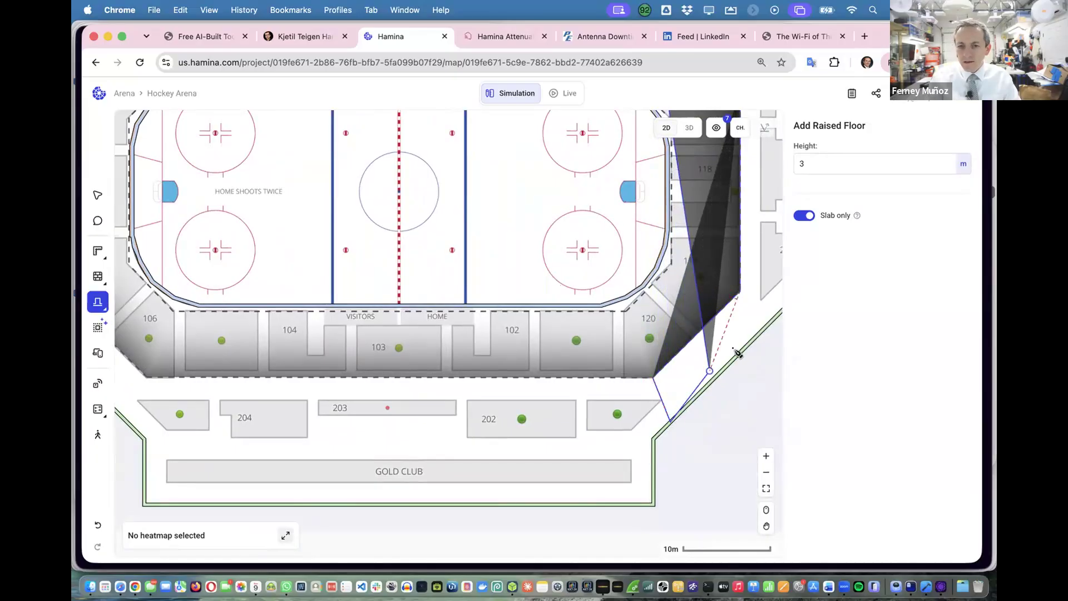
pyautogui.click(584, 378)
pyautogui.hscroll(2, 737, 336)
pyautogui.scroll(2, 737, 336)
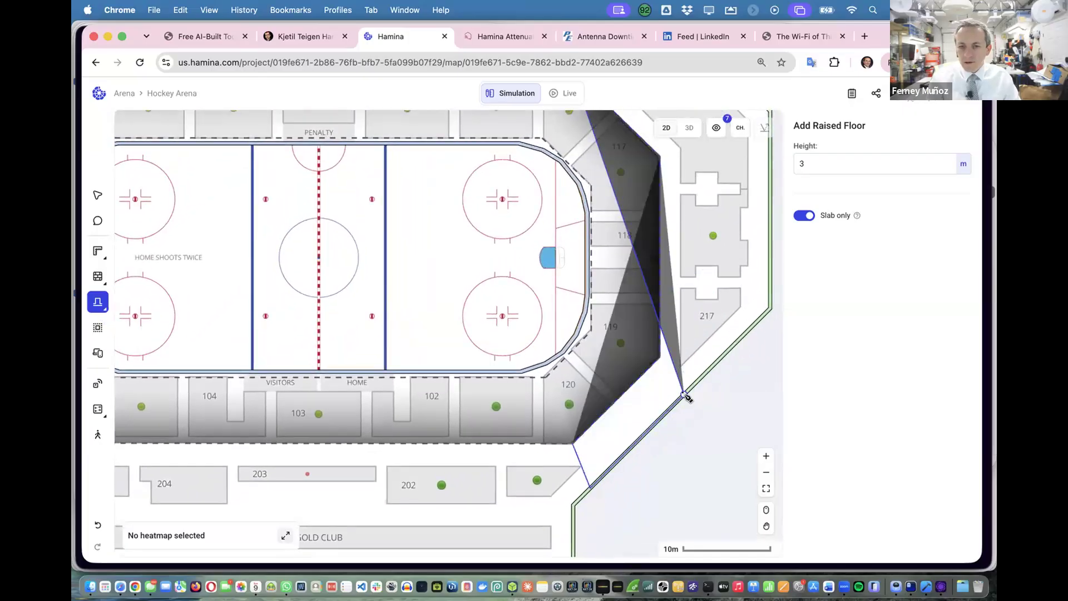
pyautogui.click(688, 392)
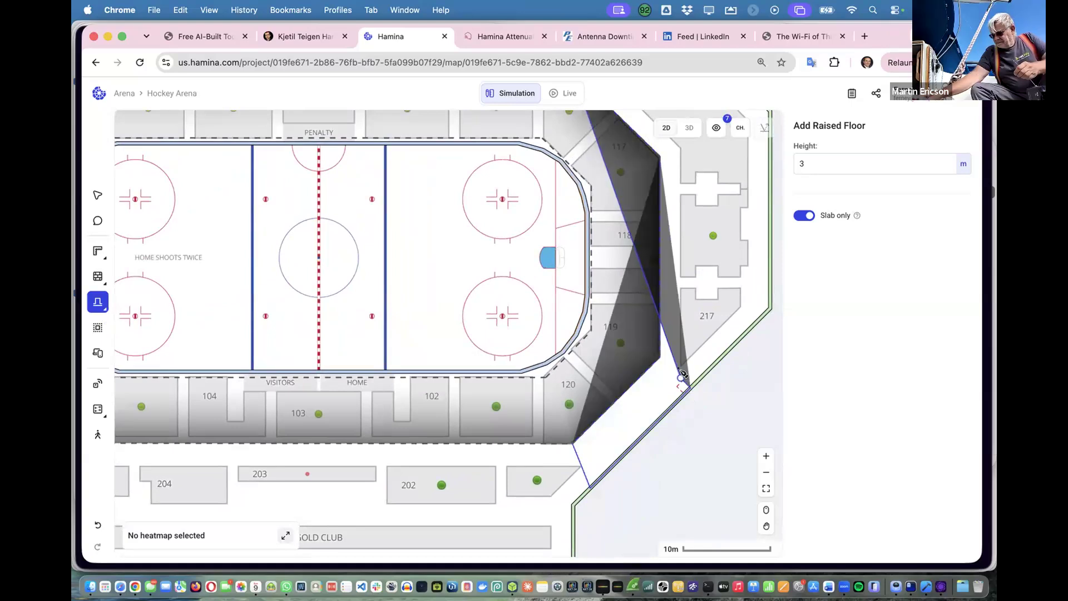
# Complete the raised floor along the inner edges of sections 217 and 215 up to the existing strip's corner at section 214.
pyautogui.hscroll(1, 684, 368)
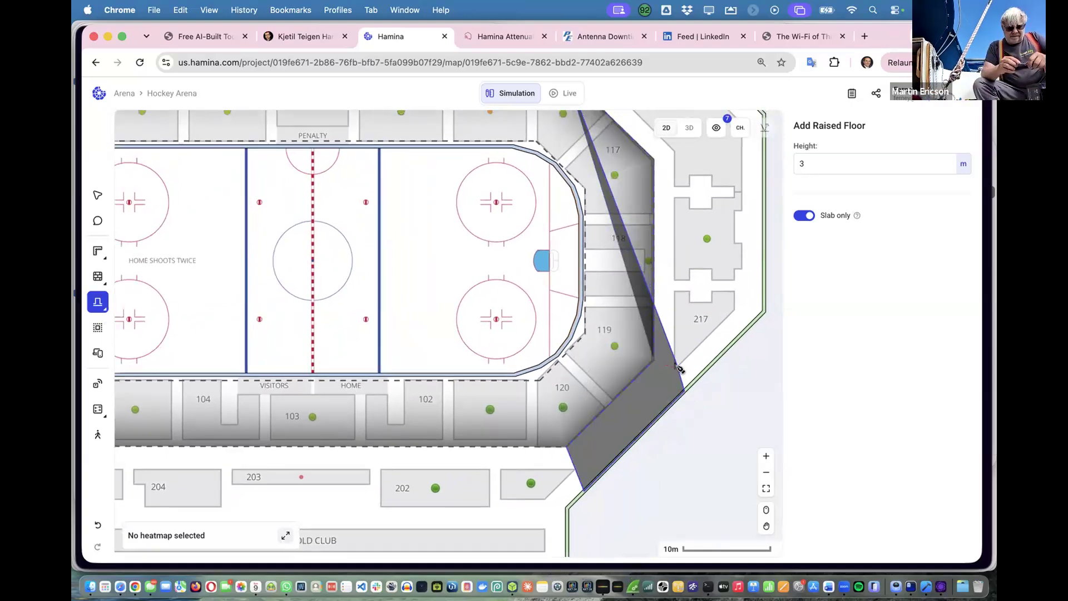
pyautogui.click(676, 366)
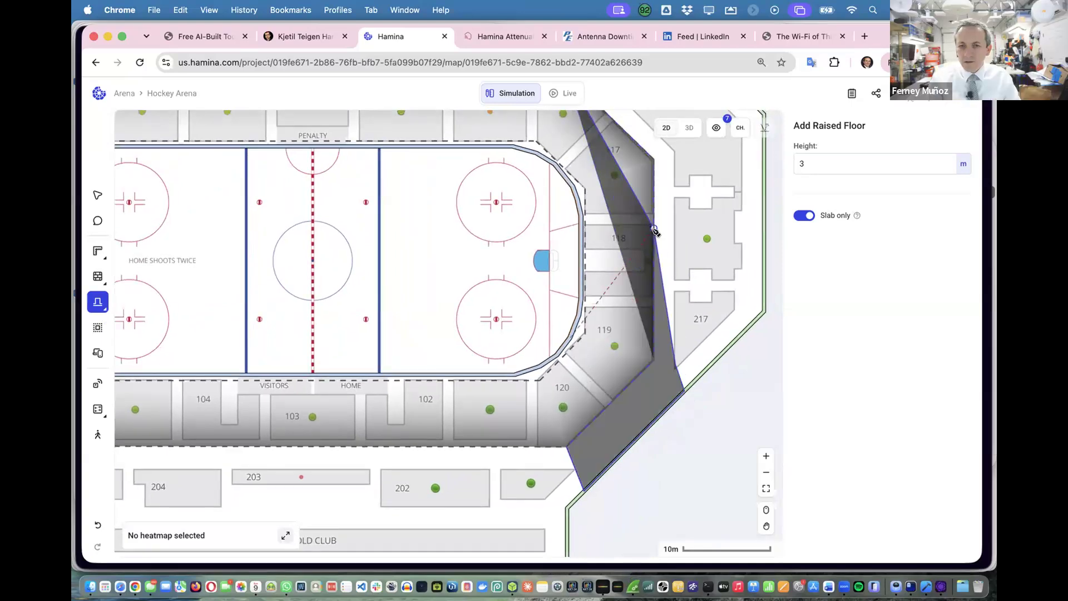
pyautogui.click(677, 154)
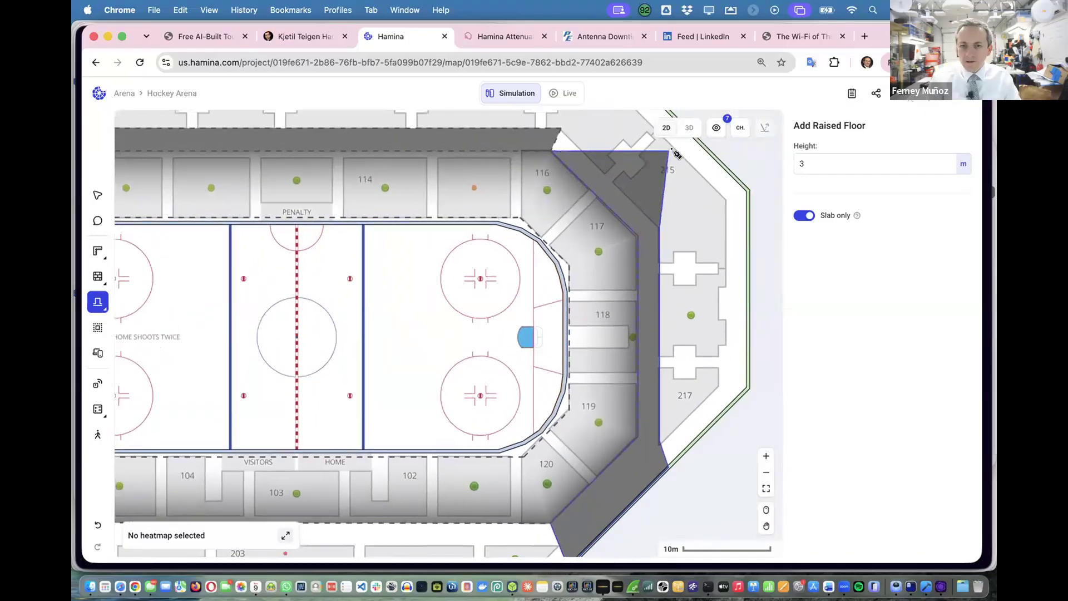
pyautogui.scroll(5, 640, 172)
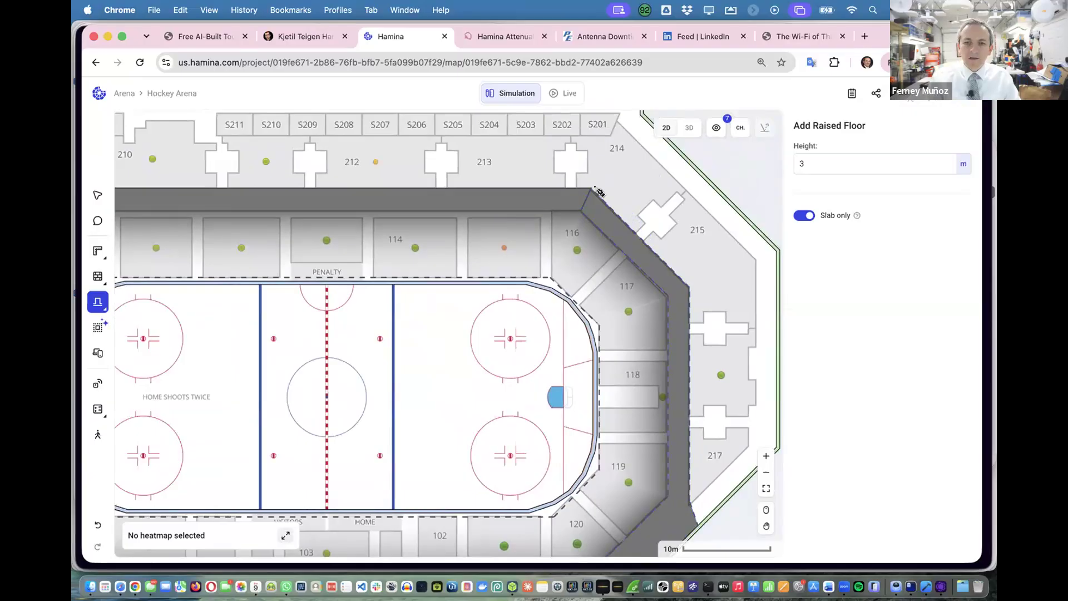
pyautogui.click(594, 188)
# Inspect the raised floor beside sections 116 to 120 in 3D and return to the 2D plan.
pyautogui.scroll(-3, 595, 188)
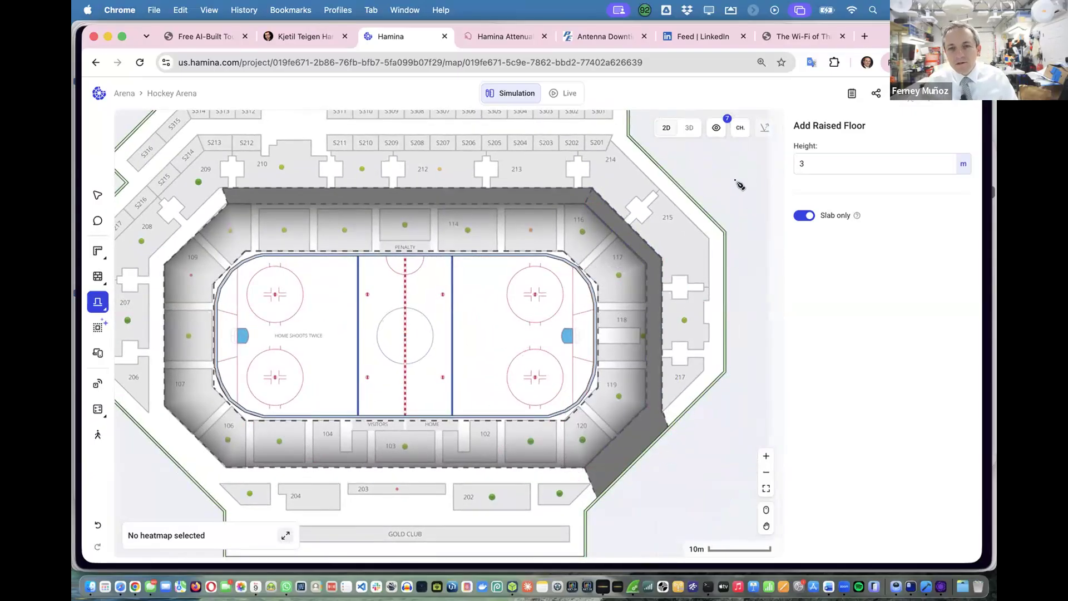
pyautogui.click(689, 128)
pyautogui.moveTo(546, 259); pyautogui.dragTo(975, 281)
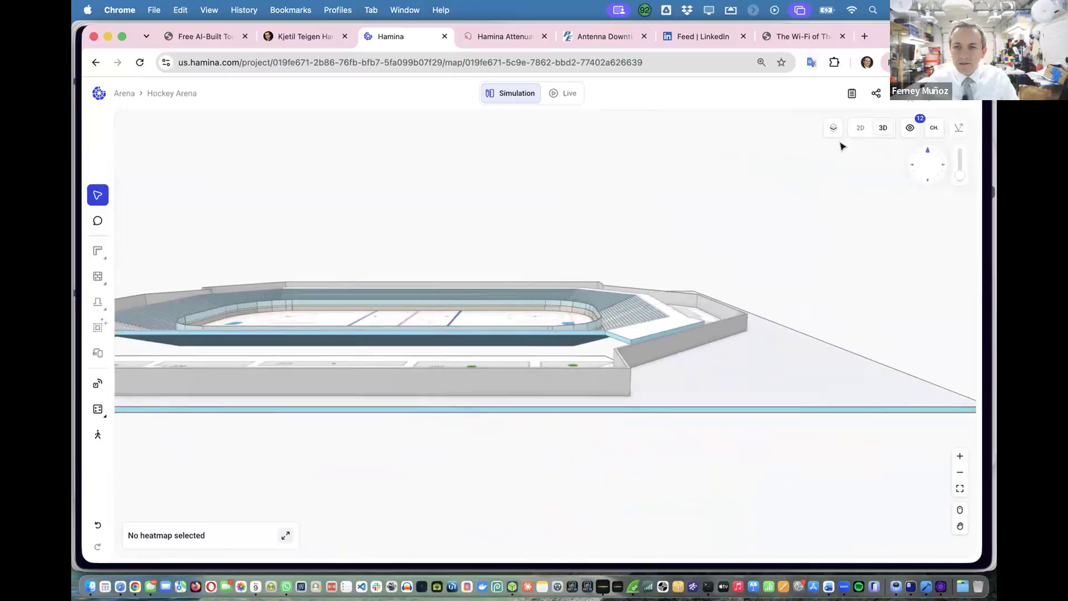
pyautogui.click(860, 128)
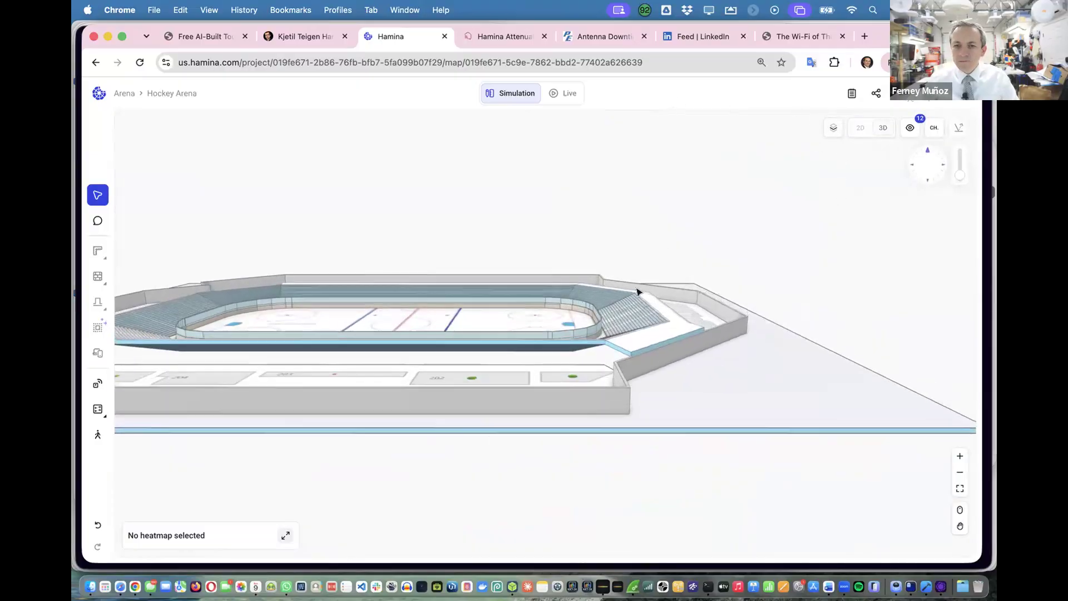
# Start a 3 m slab-only raised floor from the strip near section 120 along sections 202 to 204 and the outer wall to section 206's corner.
pyautogui.click(618, 387)
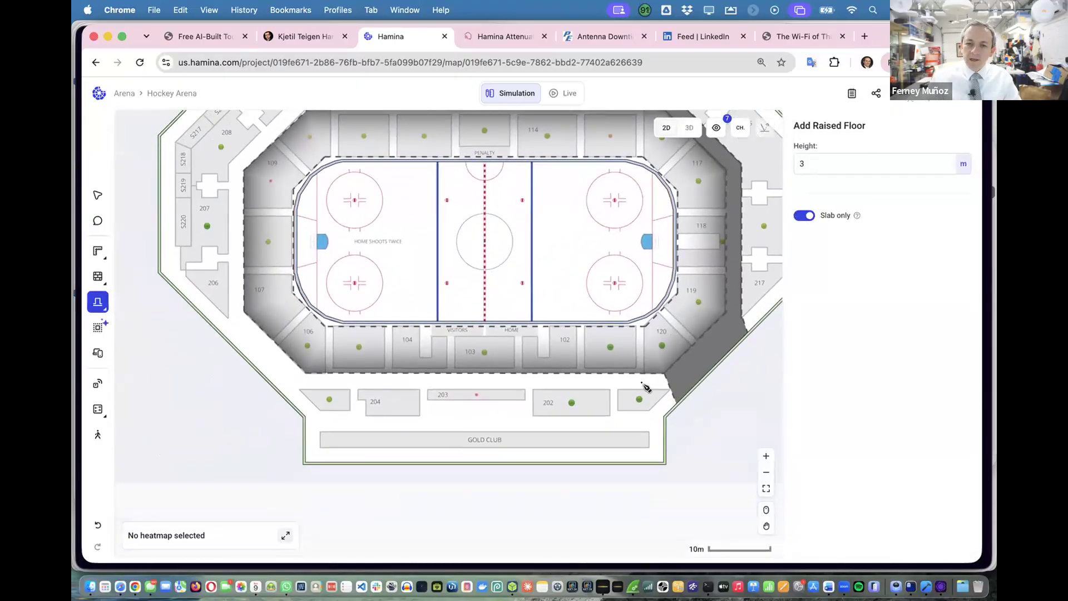
pyautogui.click(671, 390)
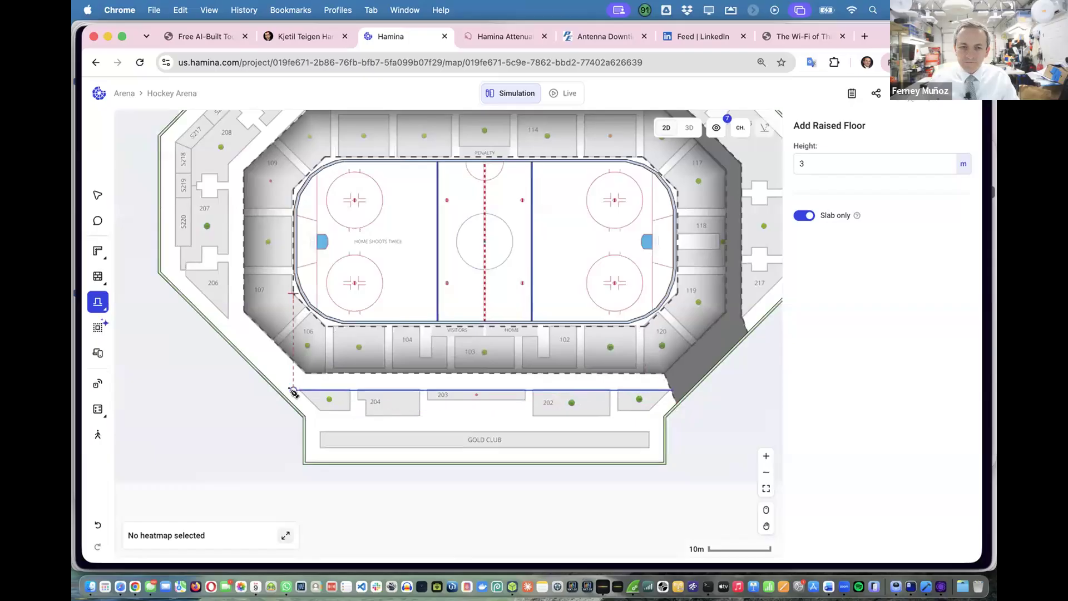
pyautogui.scroll(5, 321, 387)
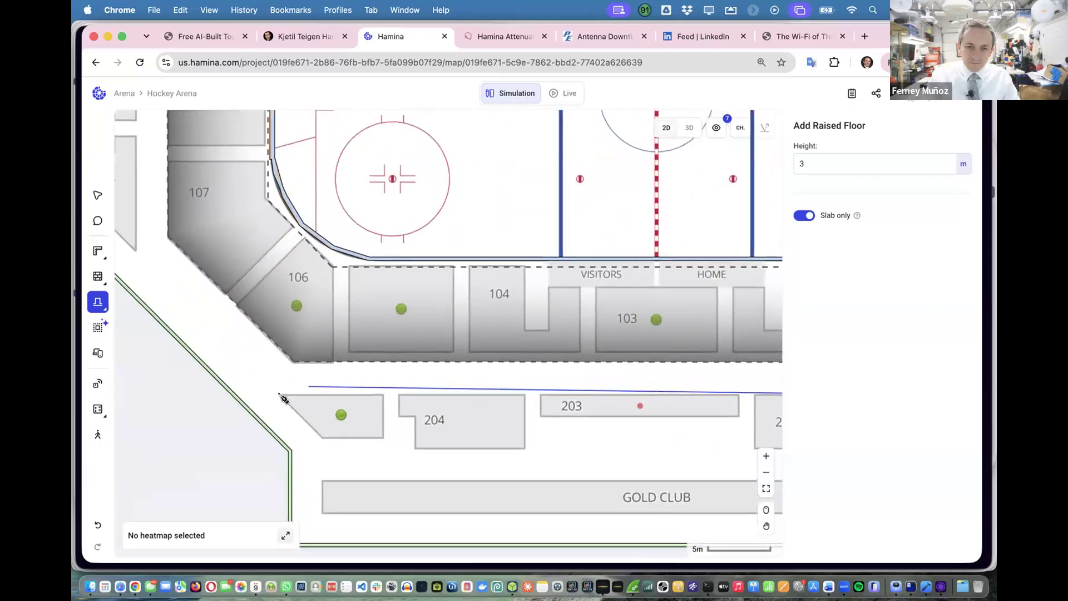
pyautogui.click(258, 418)
pyautogui.scroll(1, 177, 340)
pyautogui.hscroll(-1, 177, 339)
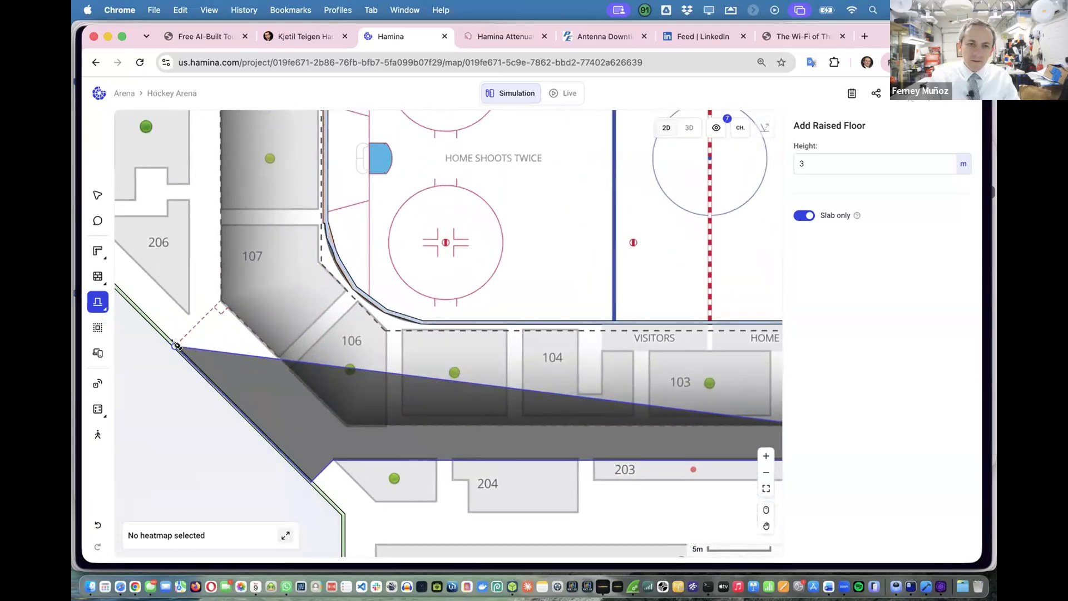
pyautogui.click(177, 345)
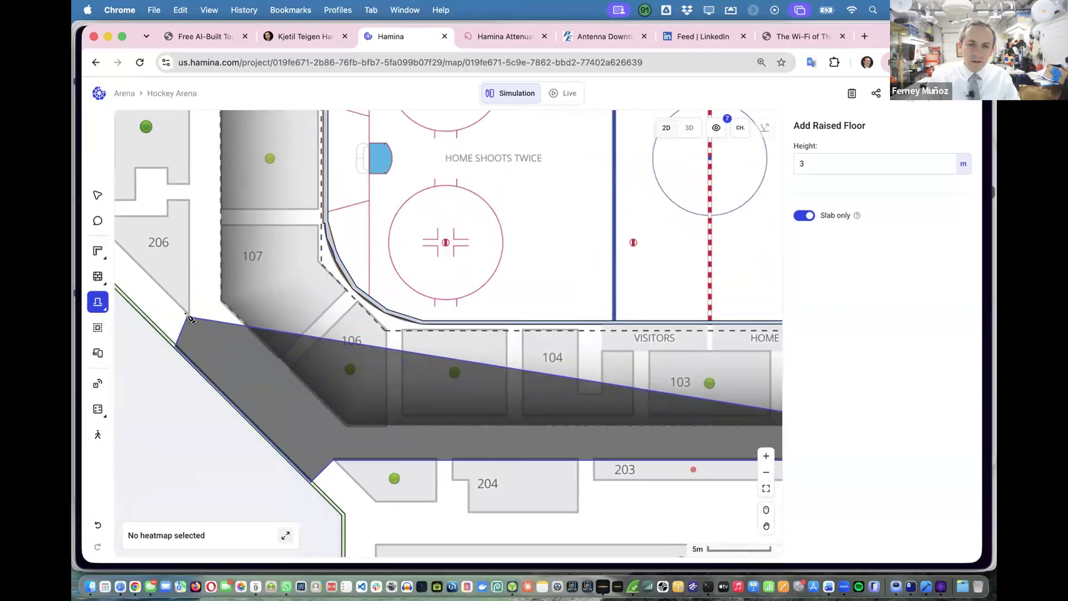
pyautogui.click(186, 314)
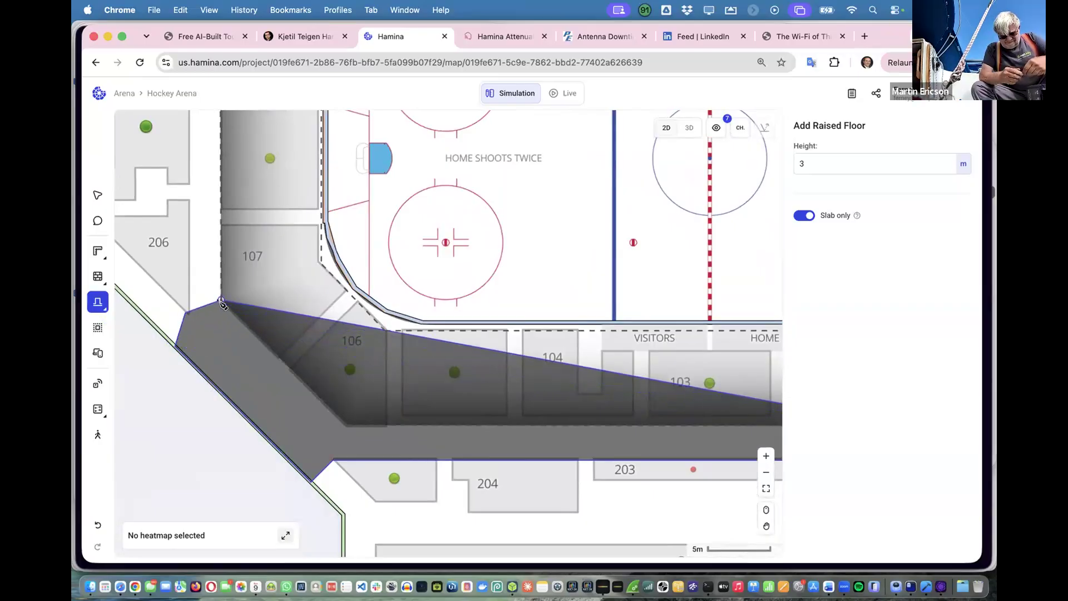
# Complete the raised floor along the seating's outer edge from section 107's corner past section 106 to section 120's corner at the existing strip.
pyautogui.click(221, 302)
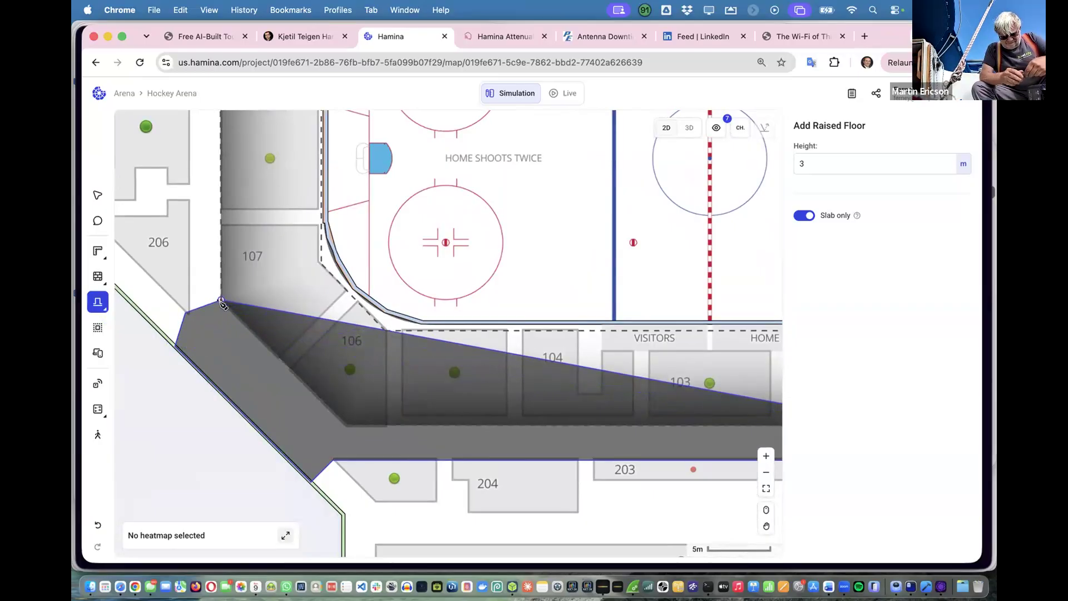
pyautogui.click(344, 427)
pyautogui.hscroll(10, 364, 434)
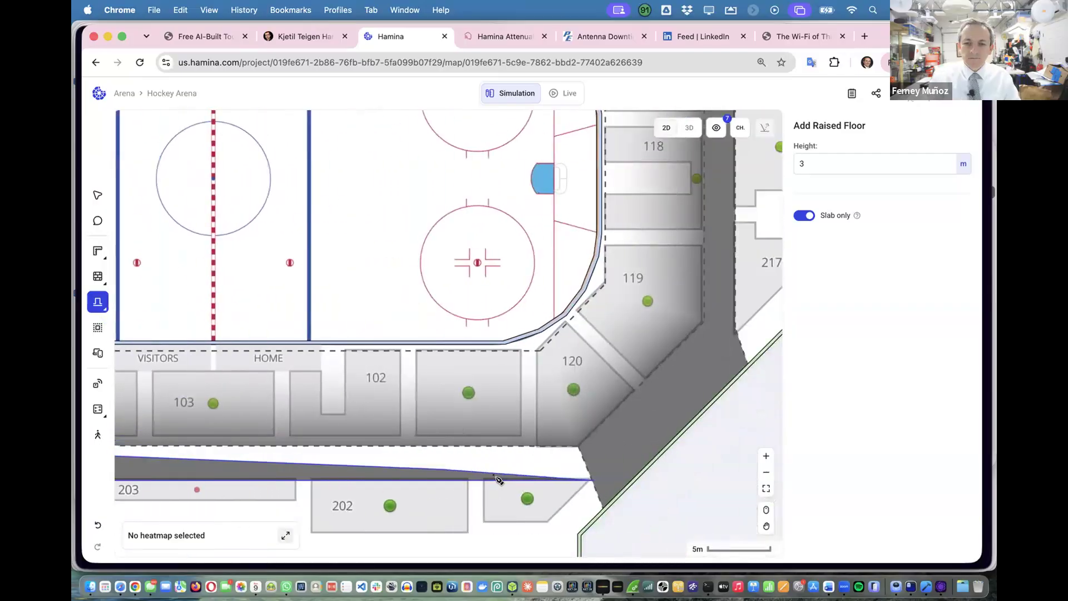
pyautogui.click(500, 446)
pyautogui.hscroll(-2, 534, 432)
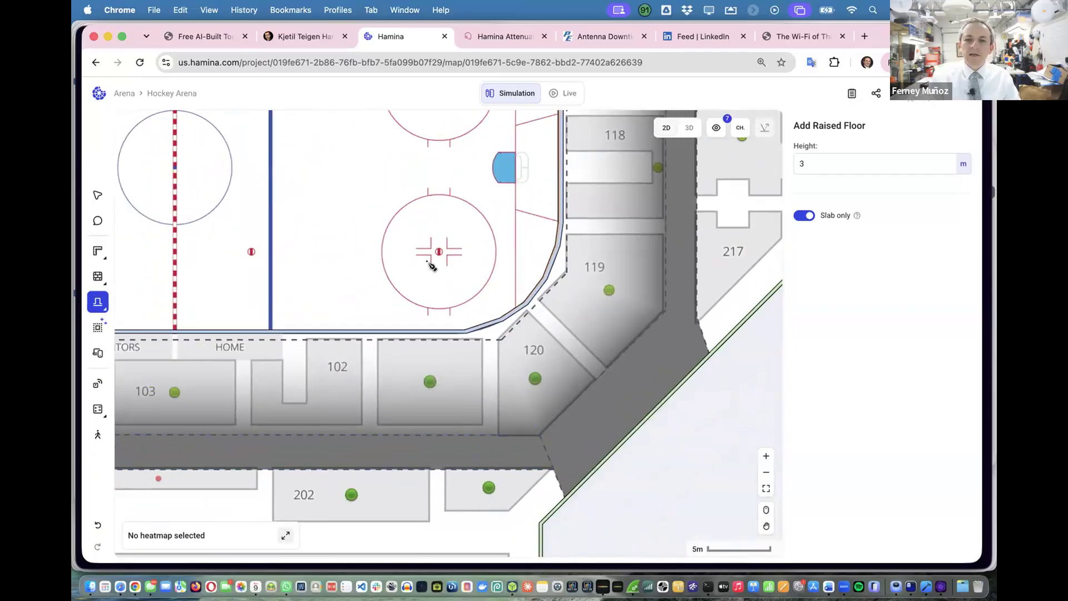
# Trace the inner edge of a 3 m slab-only raised floor behind sections 107 to 109, up to the upper concourse slab.
pyautogui.hscroll(-15, 428, 264)
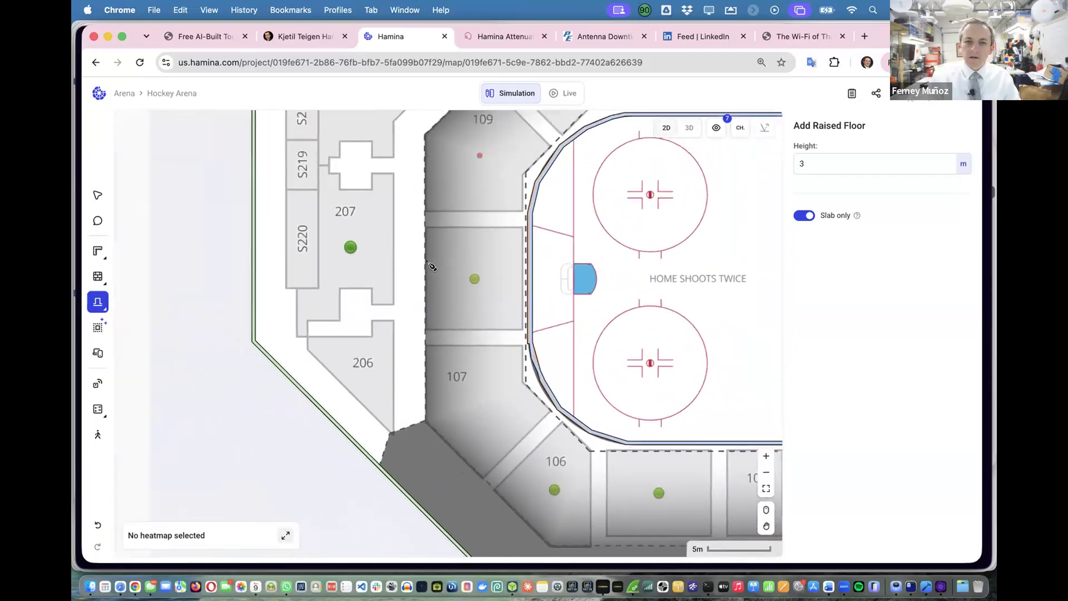
pyautogui.scroll(3, 431, 266)
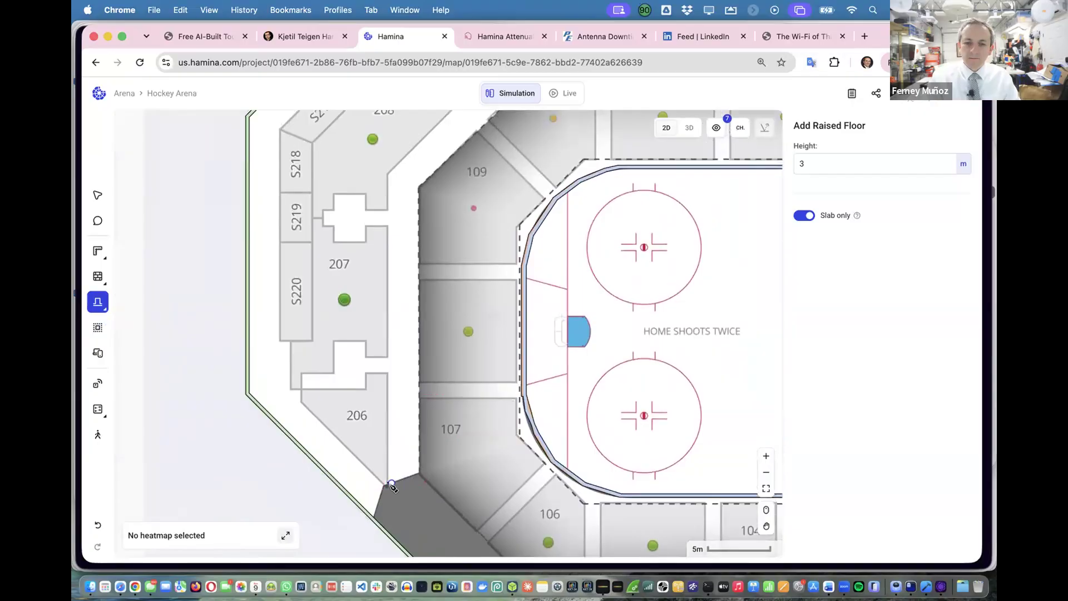
pyautogui.click(418, 248)
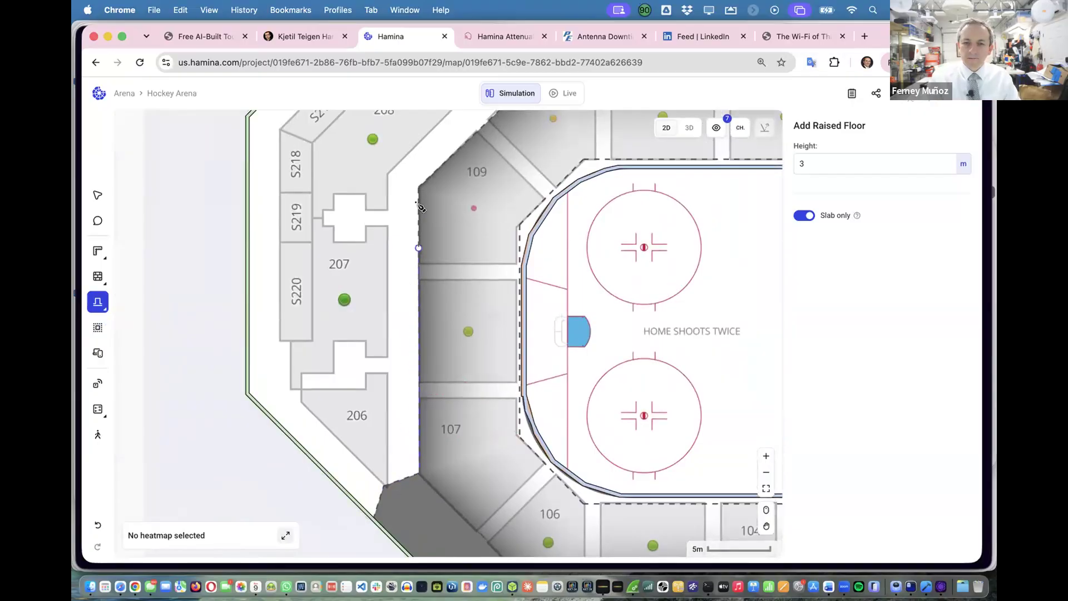
pyautogui.click(418, 189)
pyautogui.scroll(-5, 418, 192)
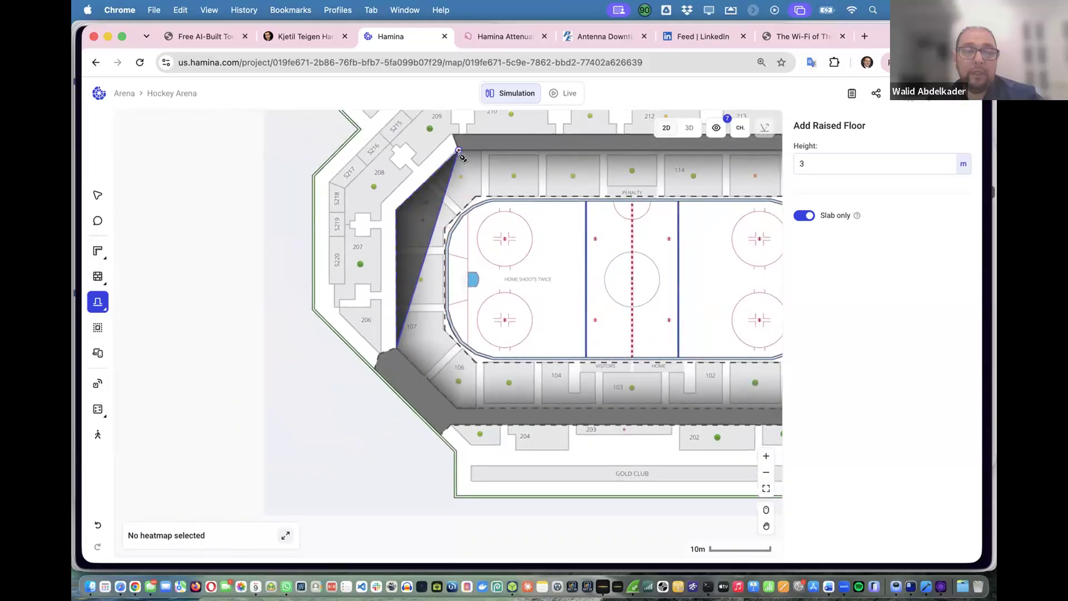
pyautogui.scroll(4, 460, 156)
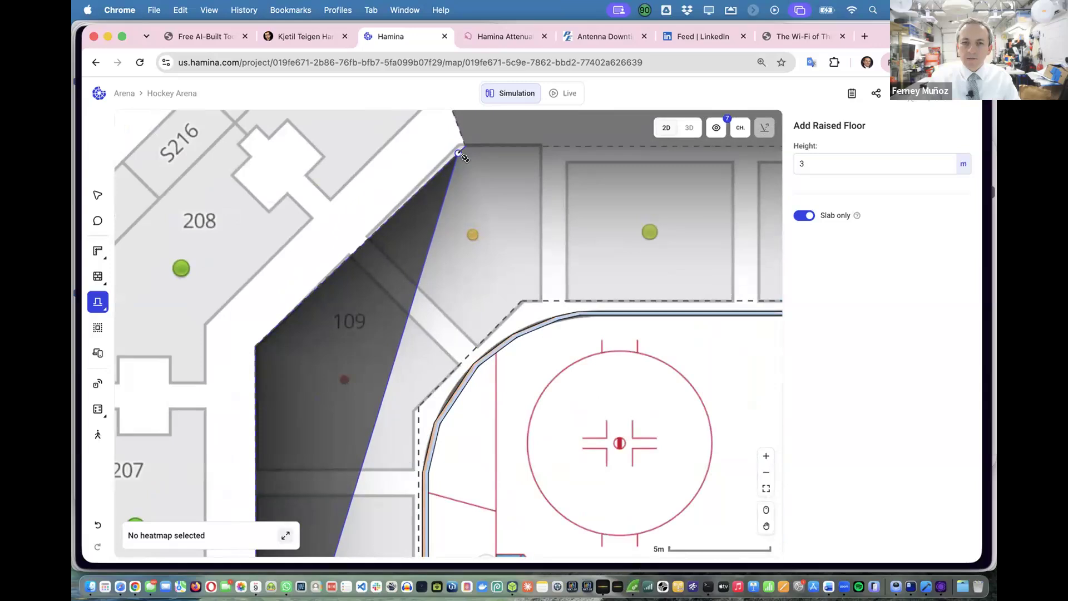
pyautogui.scroll(5, 466, 163)
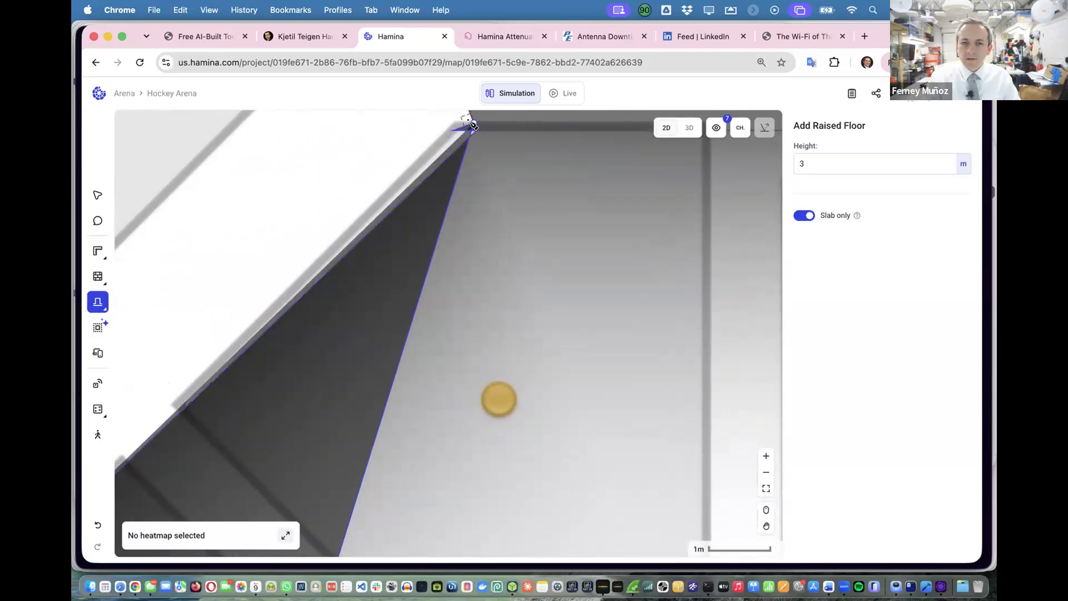
pyautogui.click(467, 132)
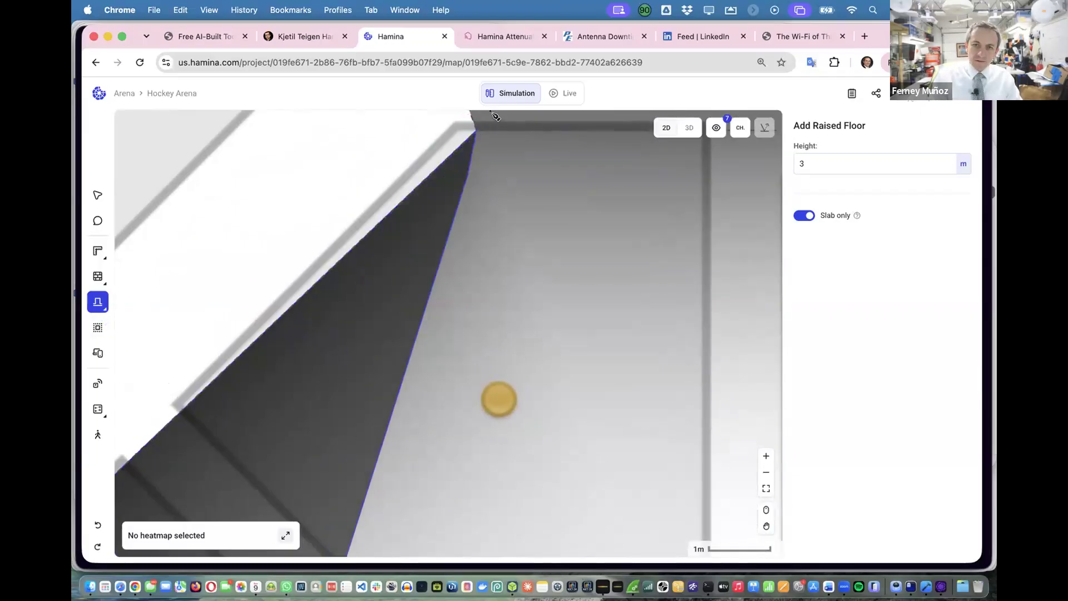
# Continue the raised floor outline along the end of the upper concourse slab, from its inner corner to its outer corner beside section 209.
pyautogui.scroll(3, 459, 146)
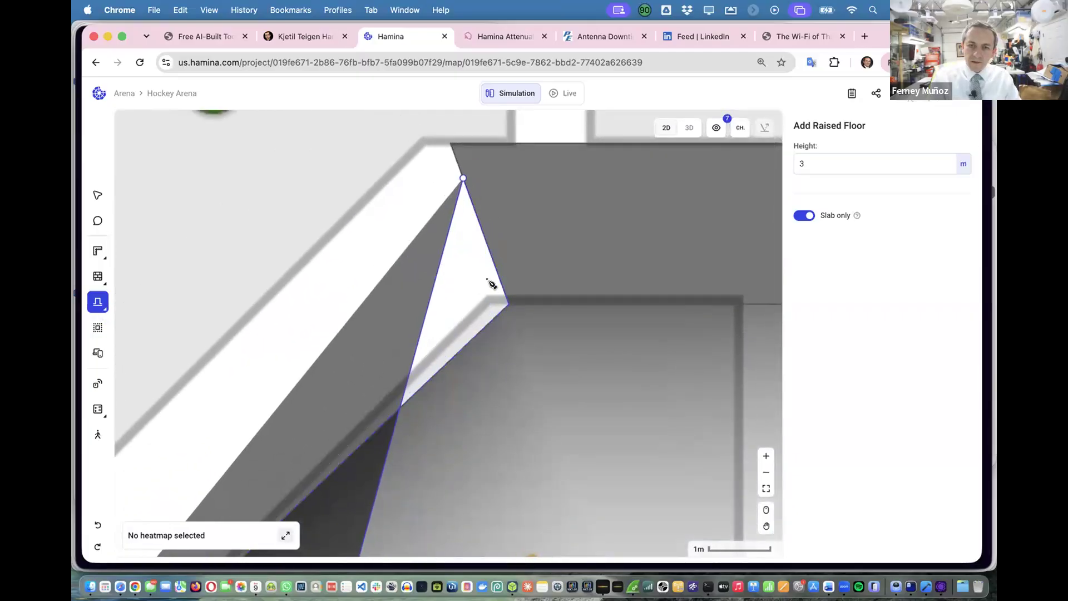
pyautogui.scroll(3, 493, 289)
pyautogui.click(517, 308)
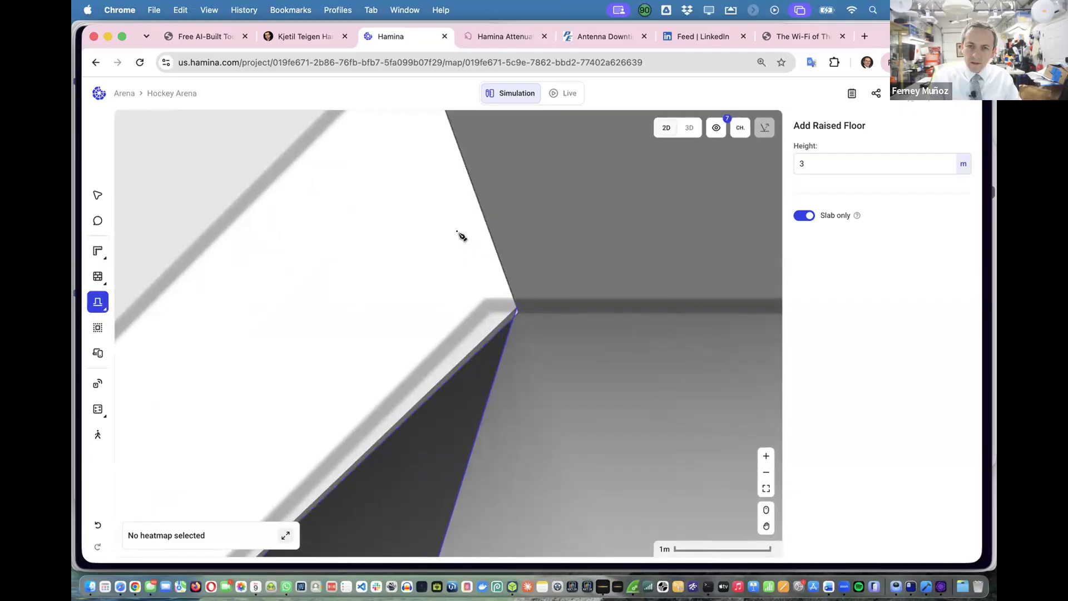
pyautogui.click(511, 315)
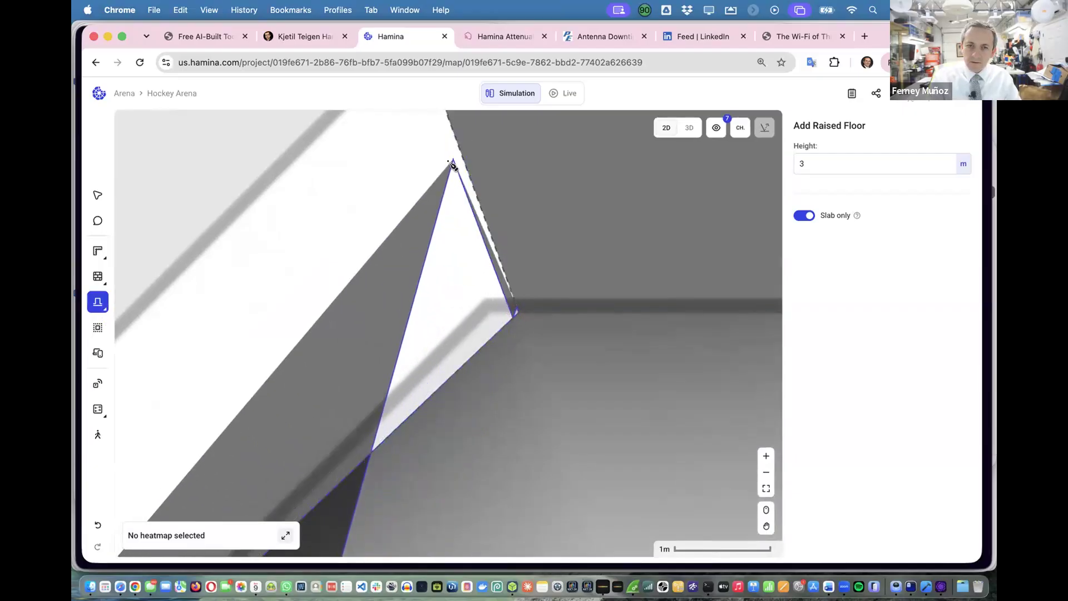
pyautogui.scroll(1, 449, 162)
pyautogui.scroll(1, 450, 161)
pyautogui.click(465, 133)
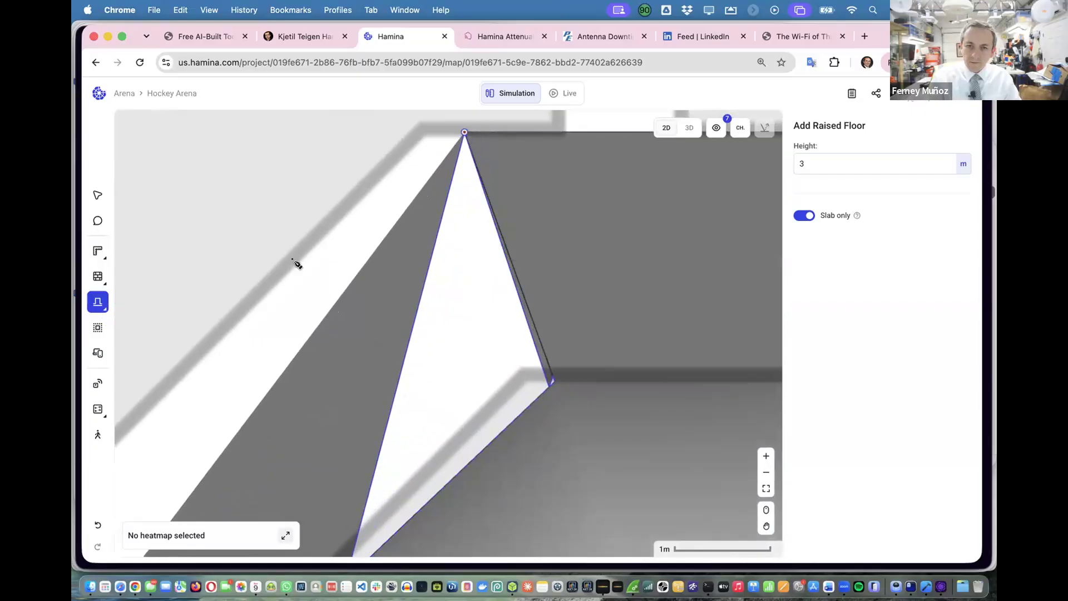
# Trace the raised floor's outer edge along sections 209, 208, 207 and 206, and close it against the lower concourse slab.
pyautogui.scroll(-5, 445, 330)
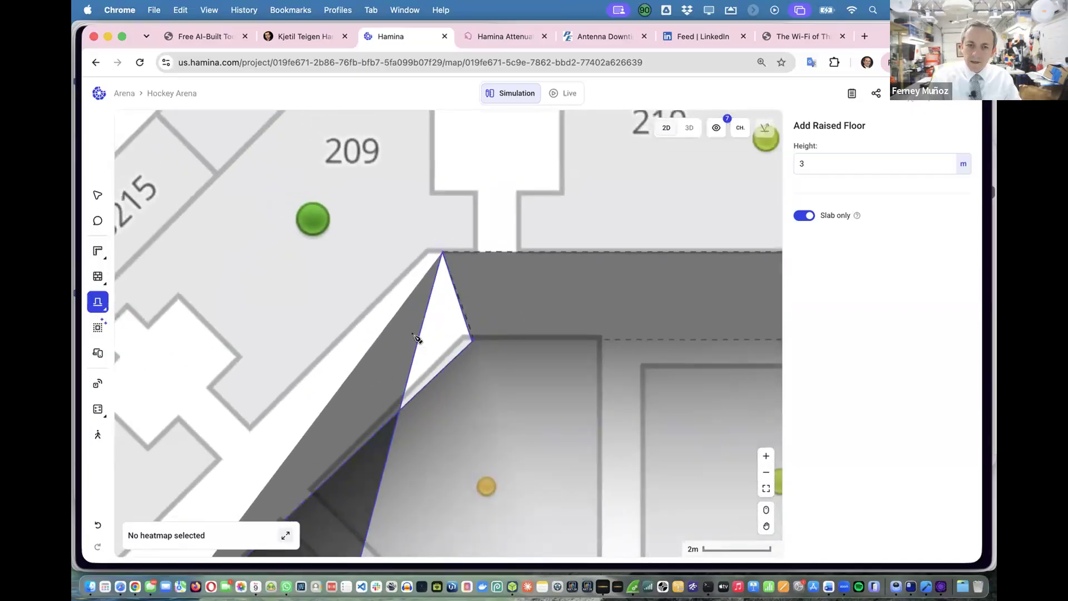
pyautogui.scroll(-2, 248, 307)
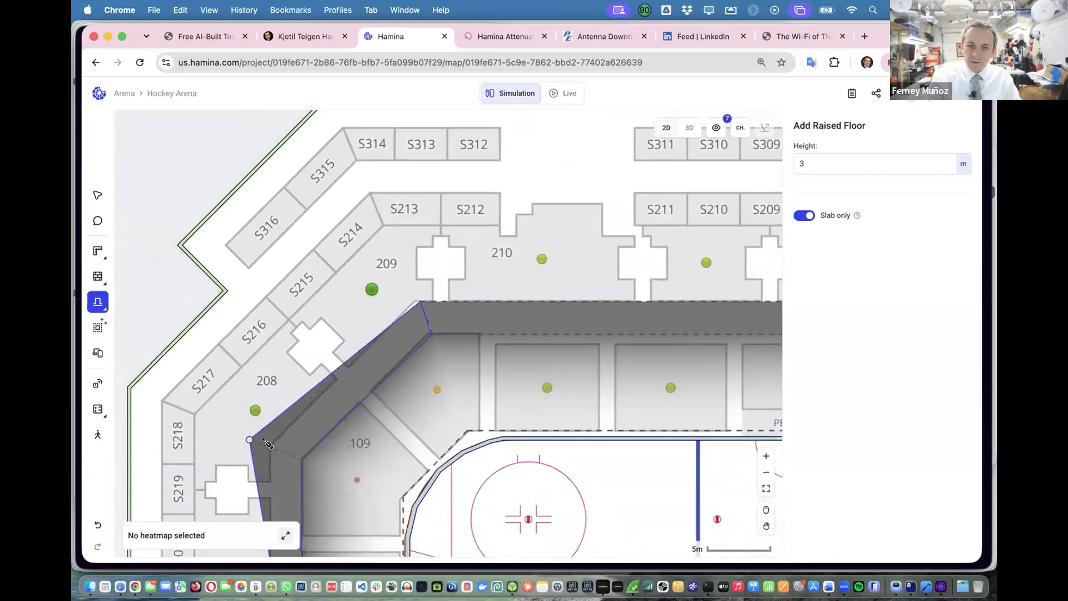
pyautogui.scroll(-6, 270, 447)
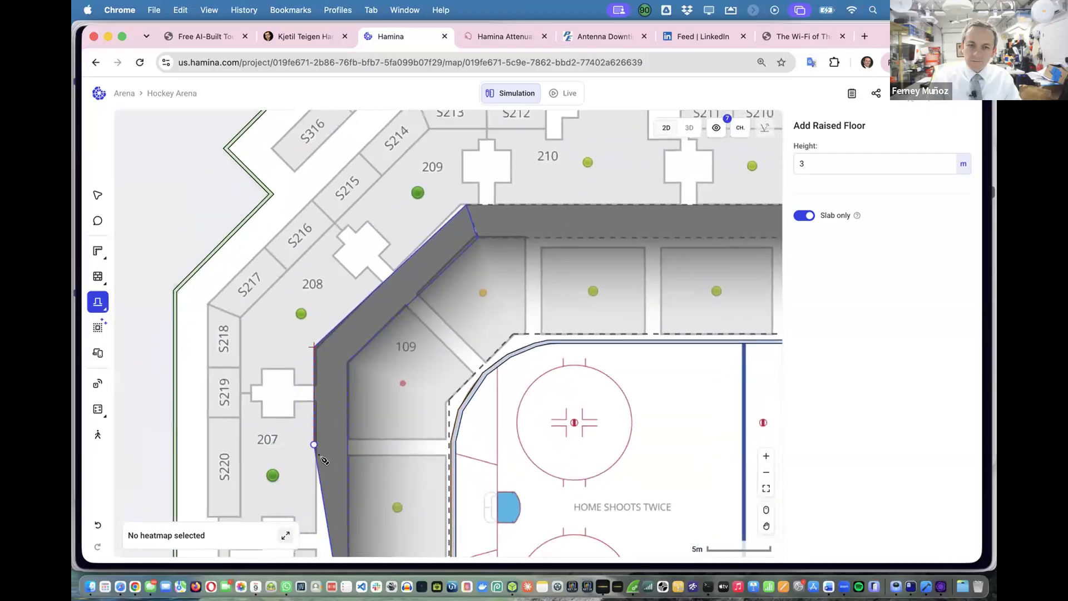
pyautogui.scroll(-3, 345, 471)
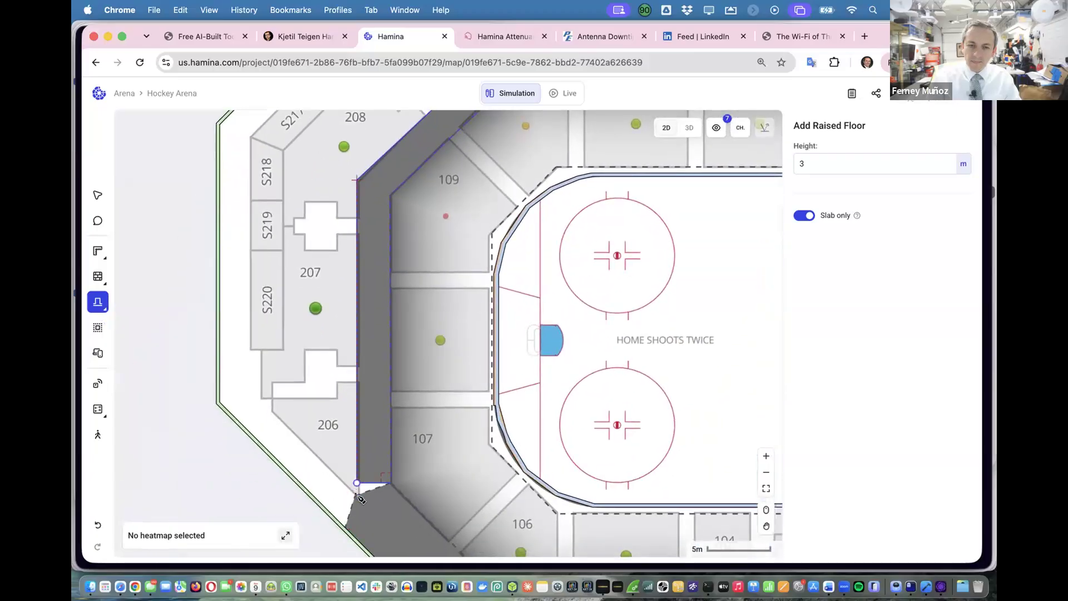
pyautogui.doubleClick(357, 494)
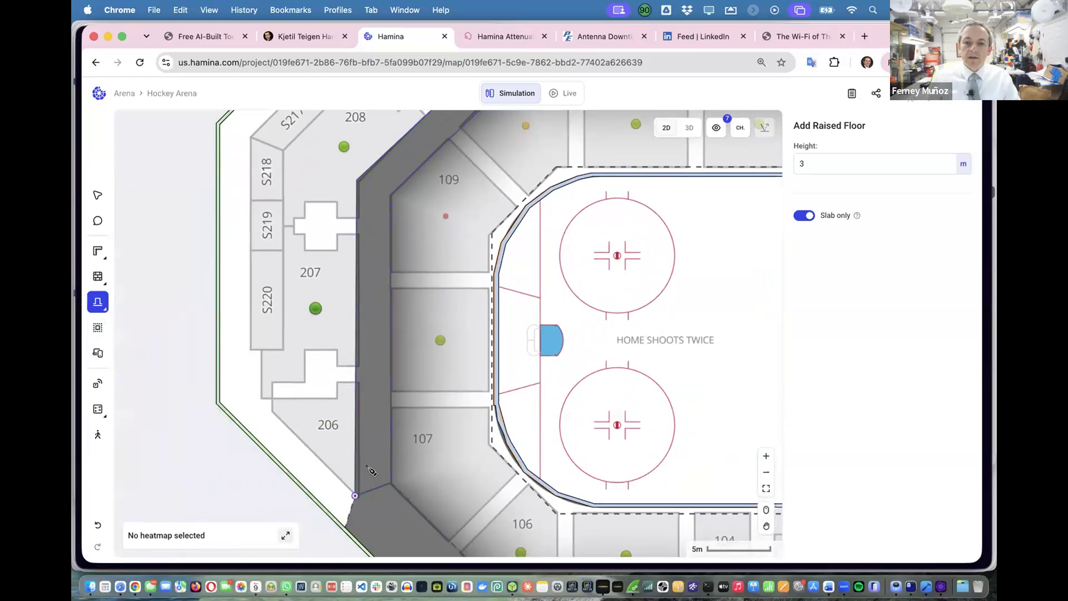
# Show the arena in 3D and examine the raised concourse slab from low, close and overall viewpoints.
pyautogui.click(690, 127)
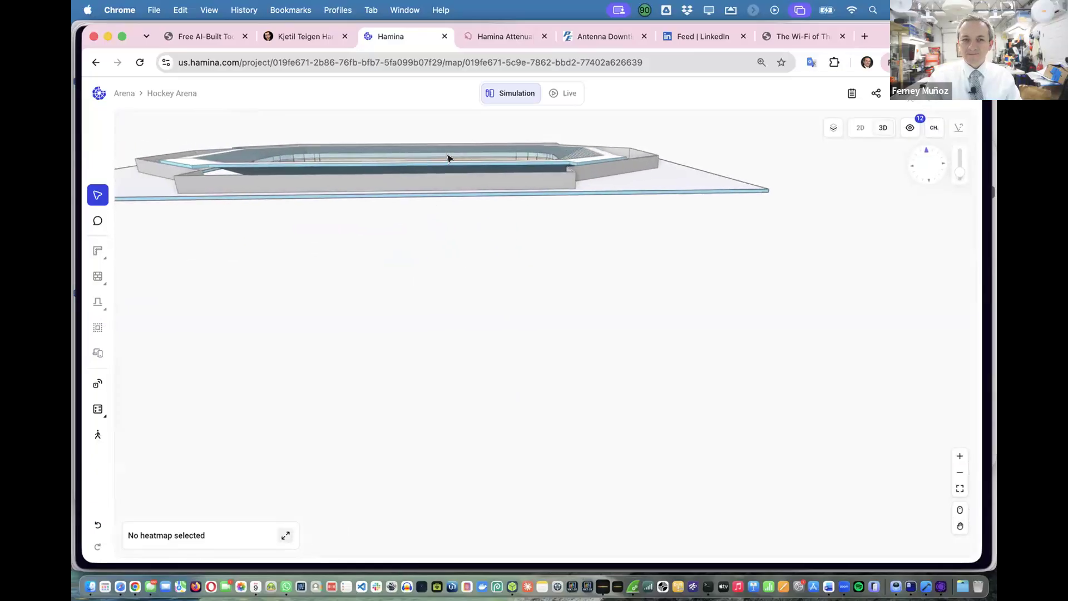
pyautogui.moveTo(451, 217); pyautogui.dragTo(434, 155)
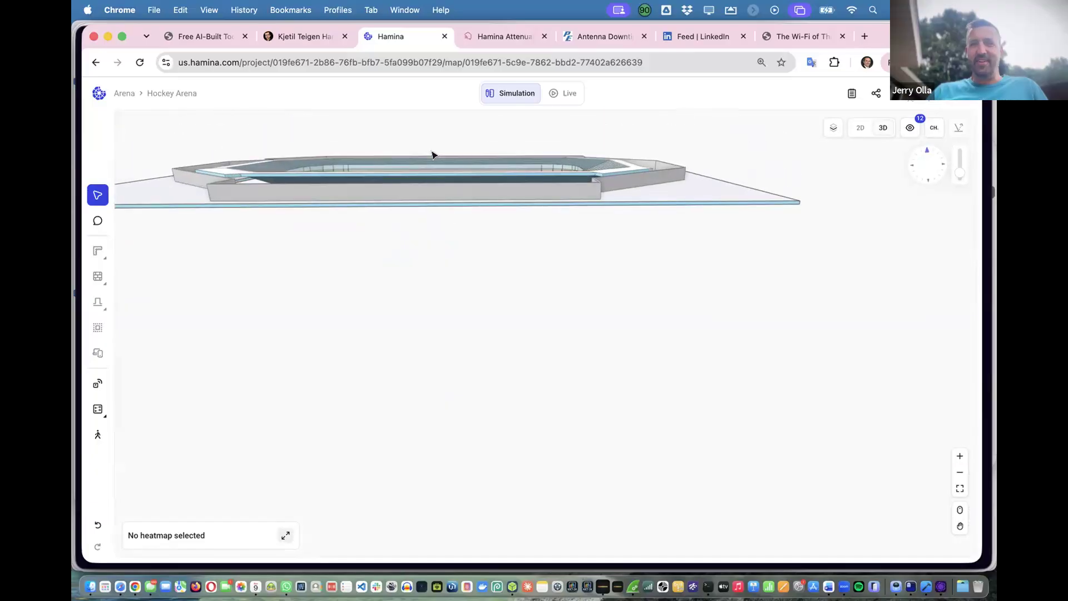
pyautogui.scroll(5, 432, 155)
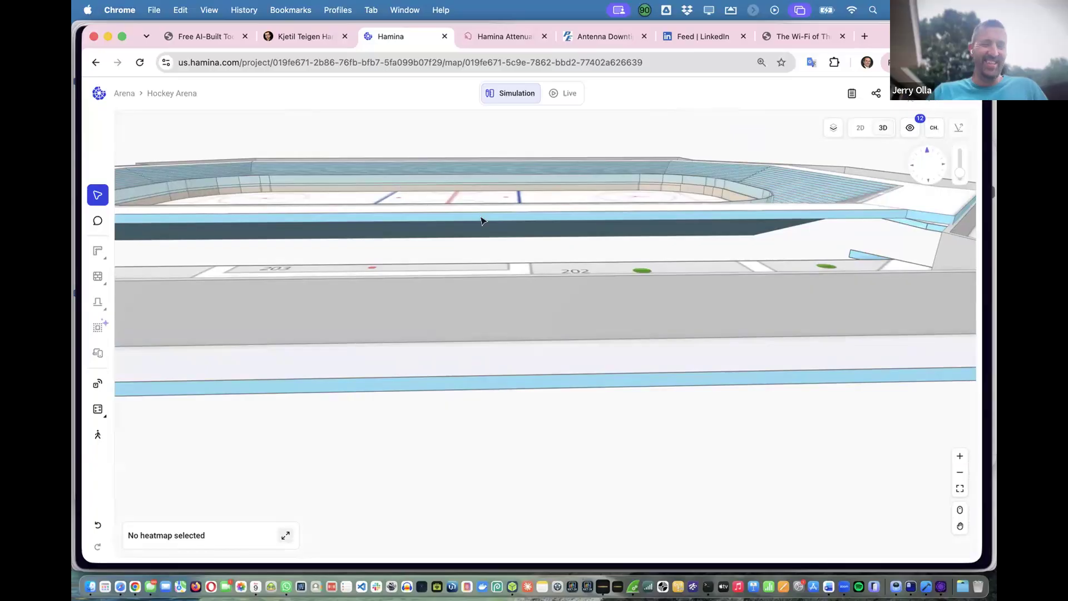
pyautogui.scroll(3, 482, 220)
pyautogui.moveTo(482, 249); pyautogui.dragTo(477, 293)
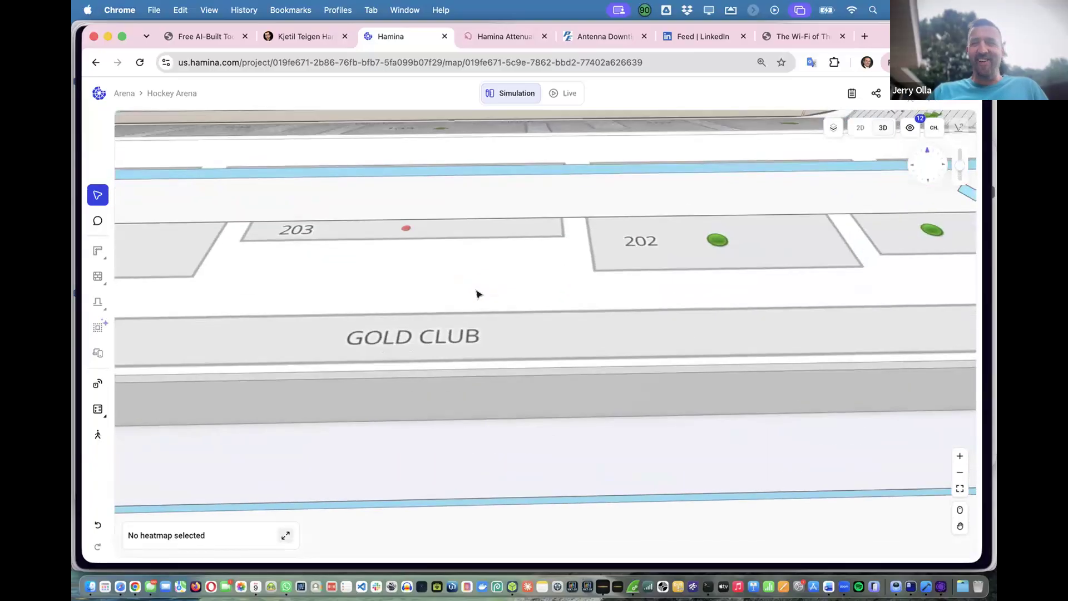
pyautogui.scroll(-3, 477, 293)
pyautogui.scroll(-2, 479, 294)
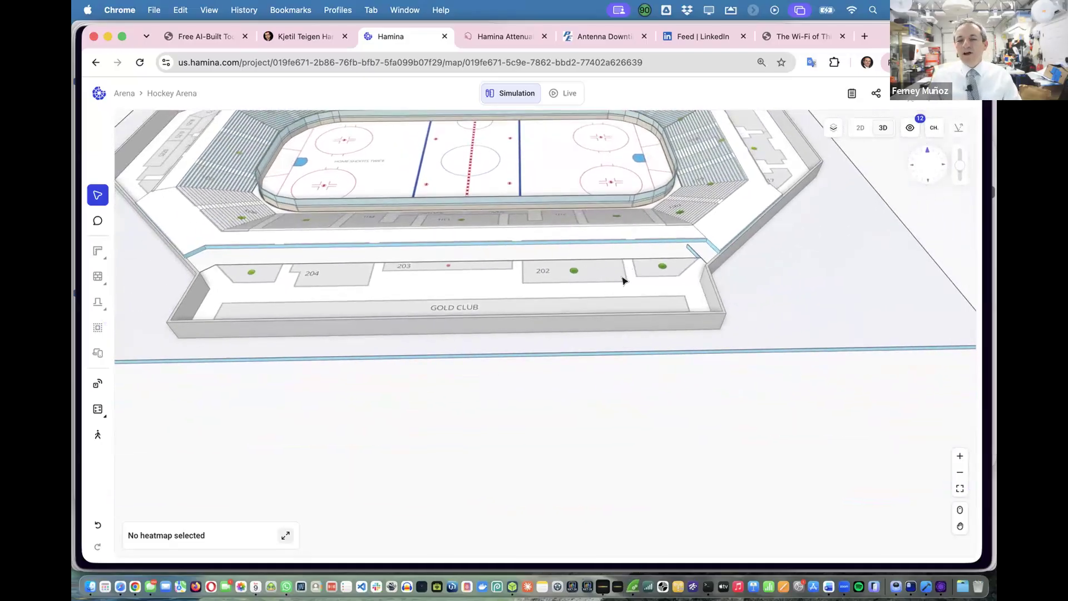
pyautogui.moveTo(623, 272); pyautogui.dragTo(619, 287)
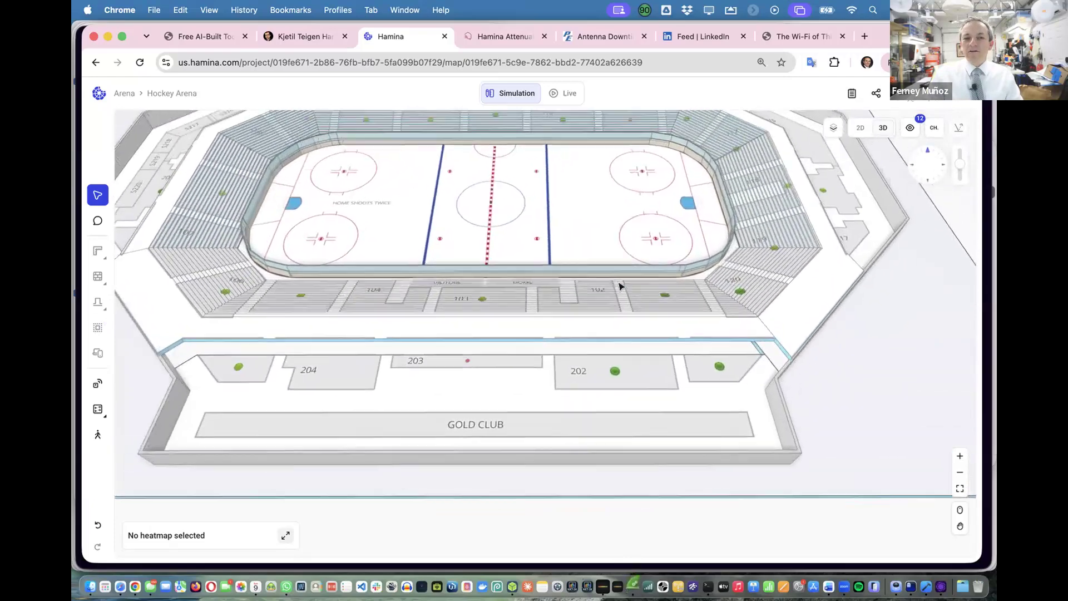
pyautogui.scroll(-3, 620, 287)
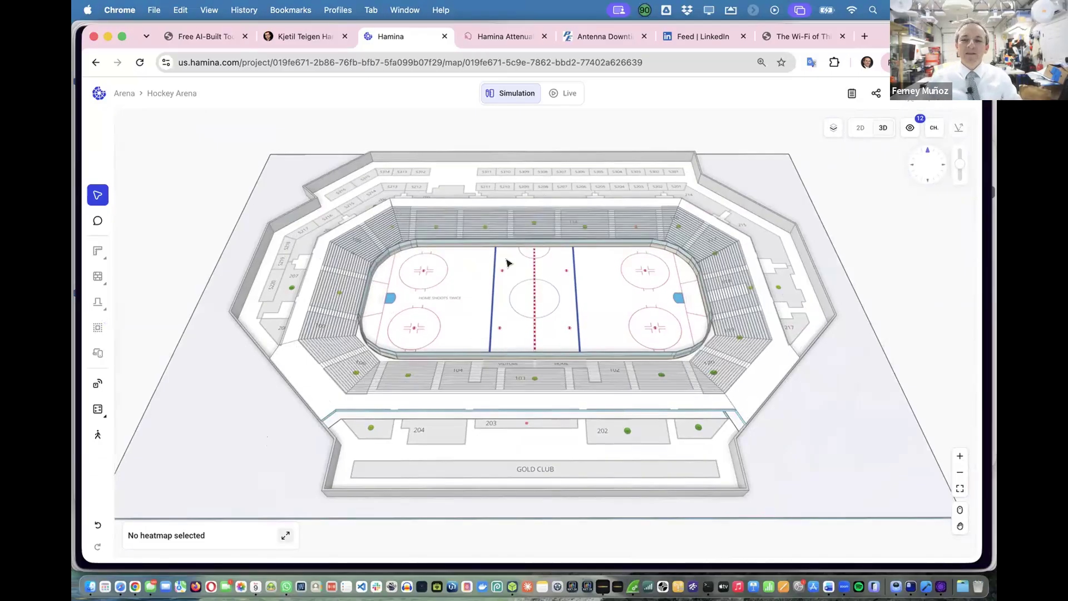
pyautogui.scroll(-2, 502, 261)
pyautogui.scroll(-1, 502, 262)
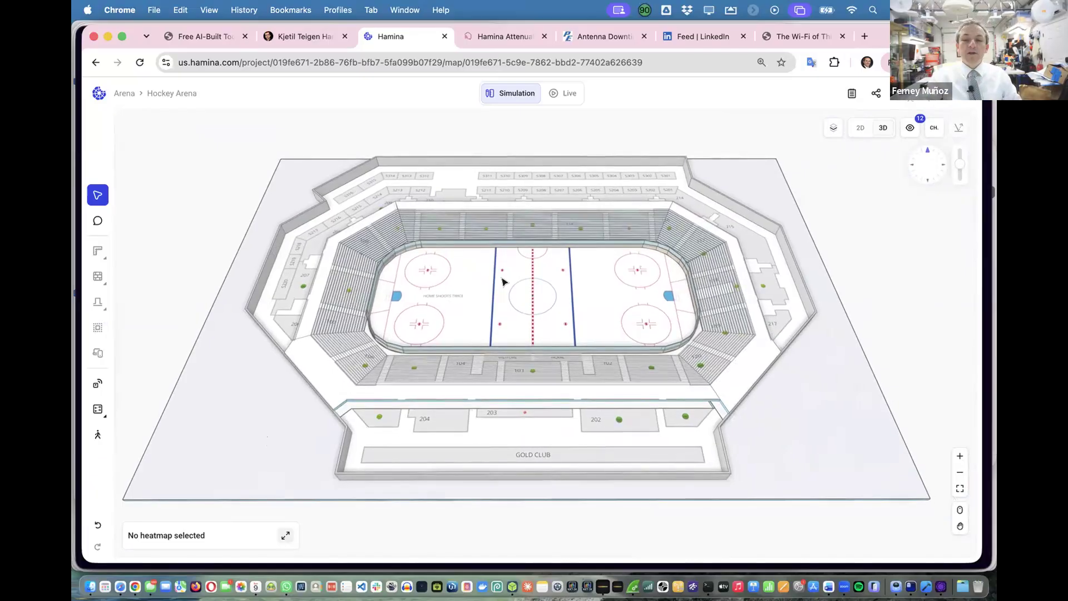
# Return to the 2D plan with the raised floor tool active and review the concourse ring around the whole rink.
pyautogui.click(860, 127)
pyautogui.press('r')
pyautogui.click(373, 162)
pyautogui.click(386, 174)
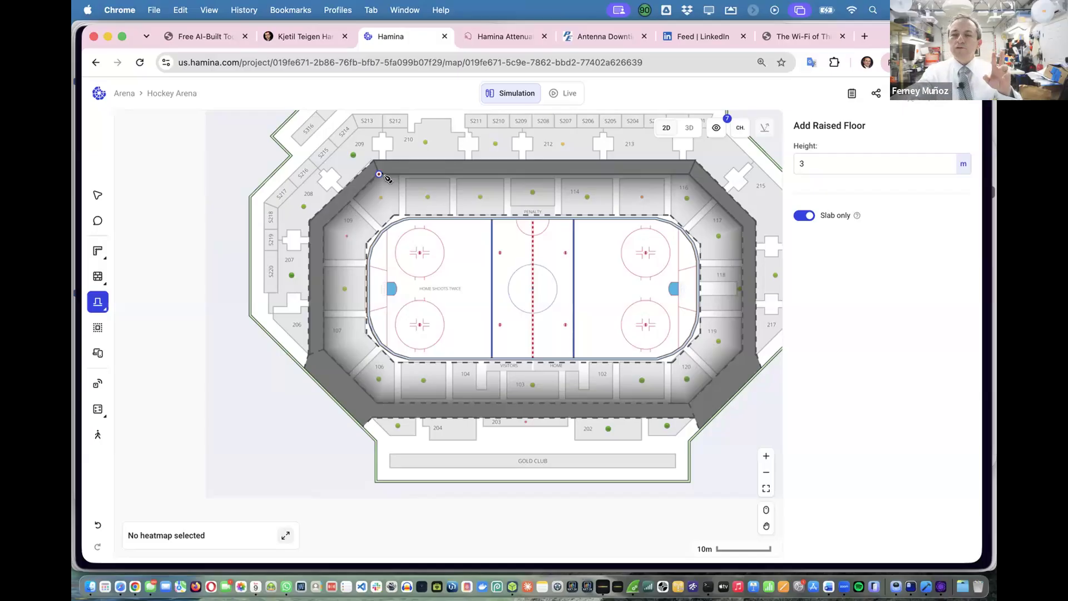
pyautogui.scroll(5, 387, 178)
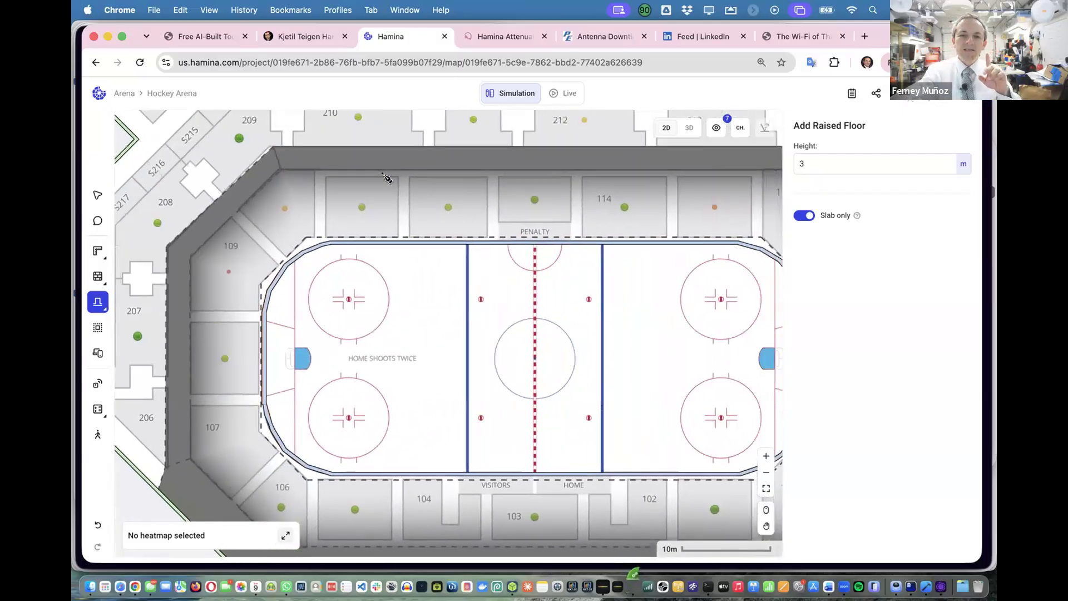
pyautogui.hscroll(1, 384, 174)
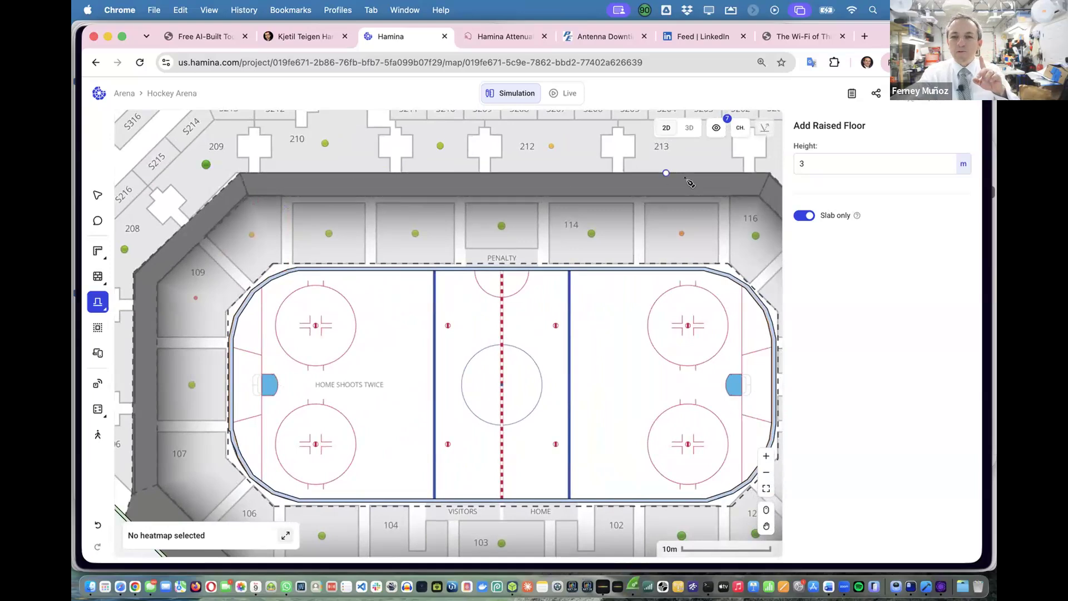
pyautogui.scroll(-4, 690, 182)
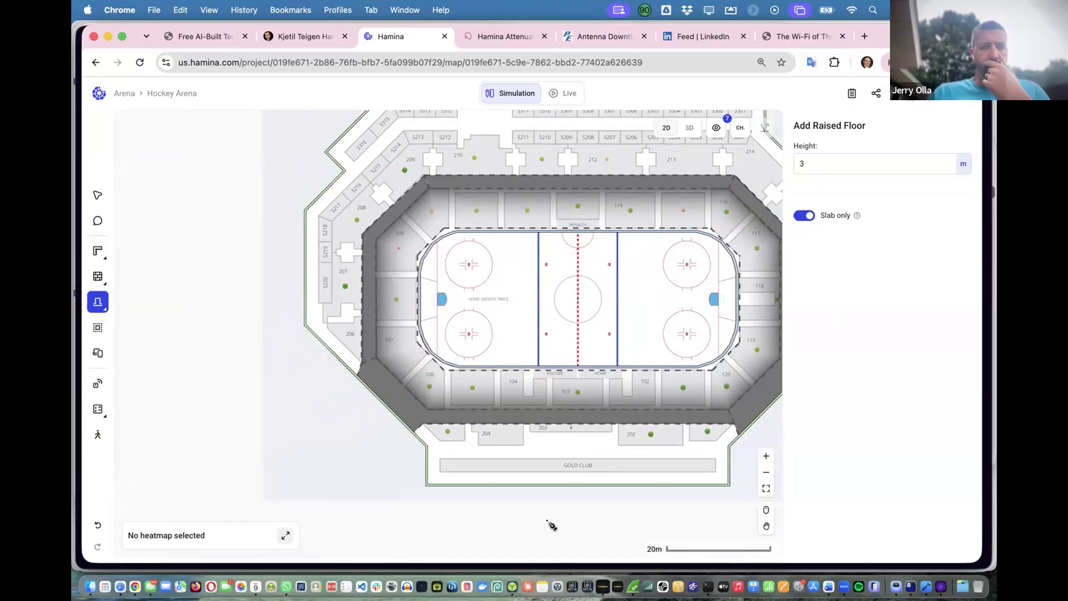
pyautogui.hscroll(5, 551, 525)
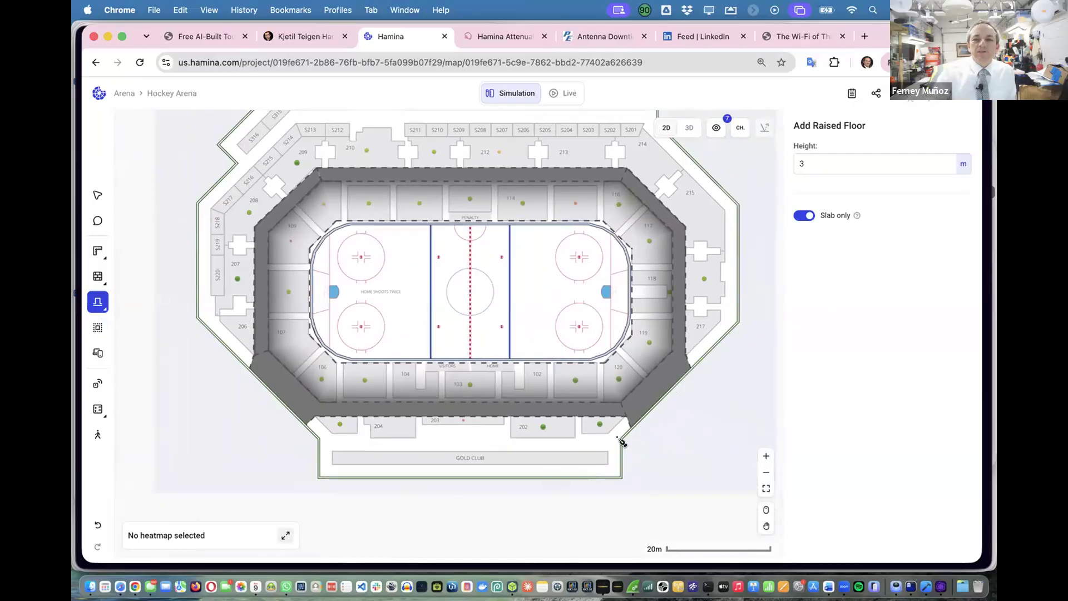
# Switch back to 3D and inspect the stands, concourse and Gold Club area at different distances.
pyautogui.click(689, 128)
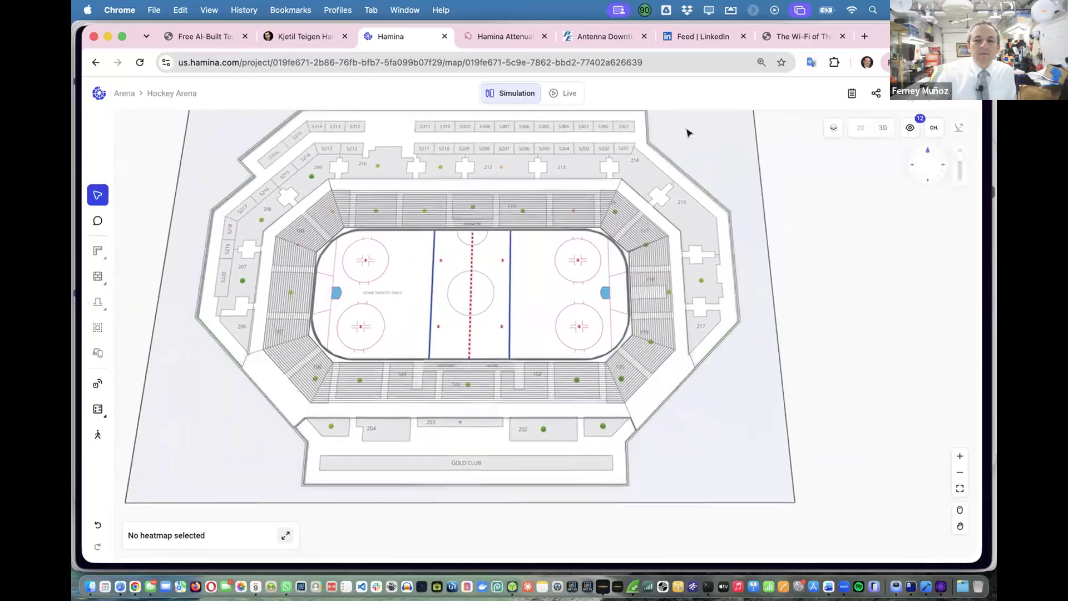
pyautogui.scroll(4, 619, 316)
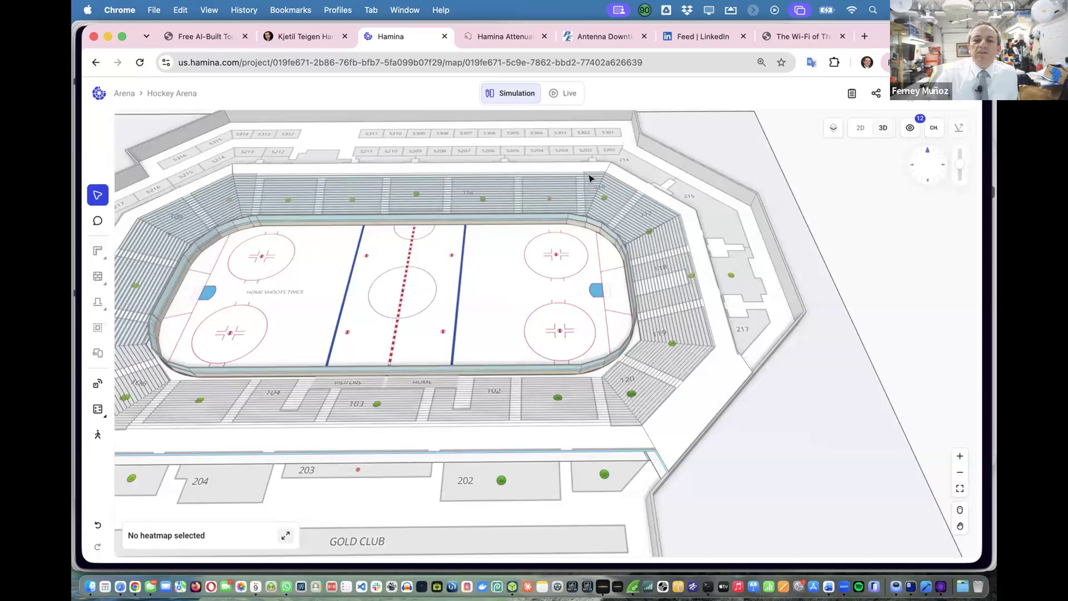
pyautogui.scroll(-3, 460, 224)
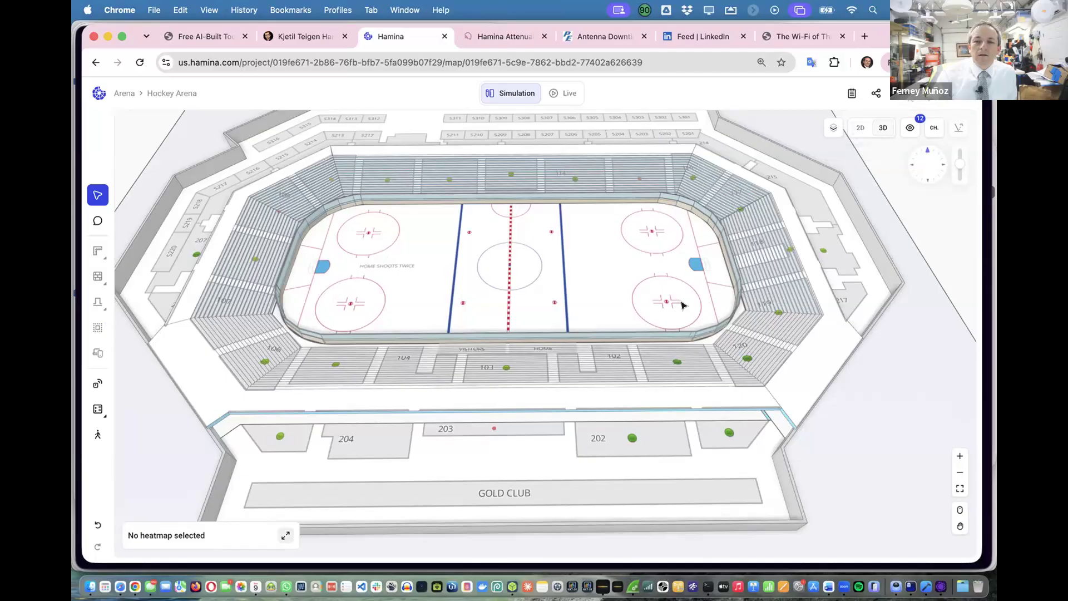
pyautogui.scroll(5, 684, 304)
pyautogui.scroll(-5, 684, 304)
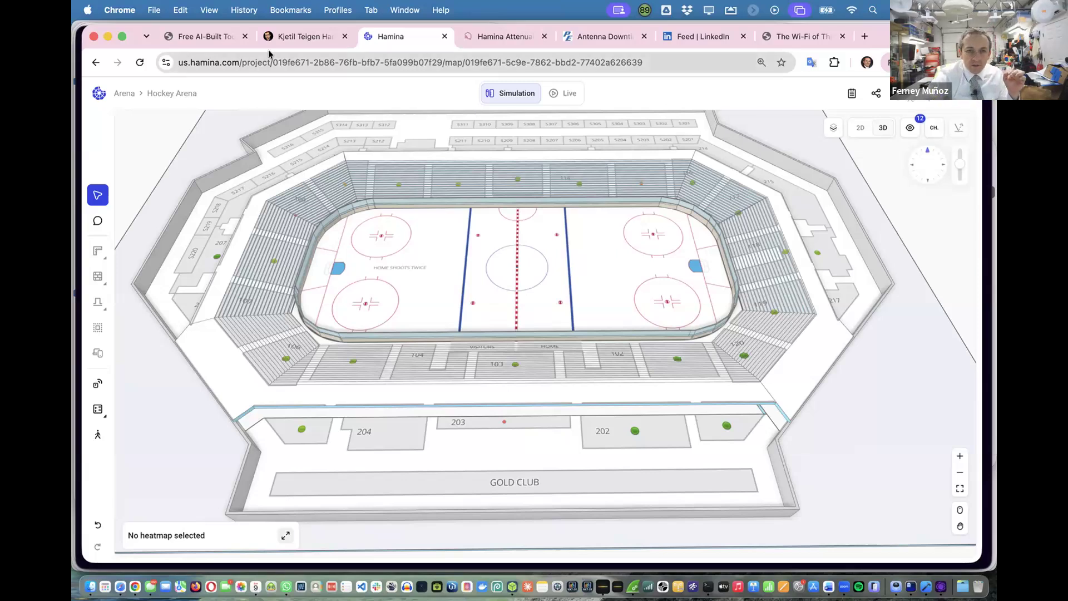
# Search the projects for "hoc" and open the Hockey Arena project.
pyautogui.click(130, 94)
pyautogui.write('hoc')
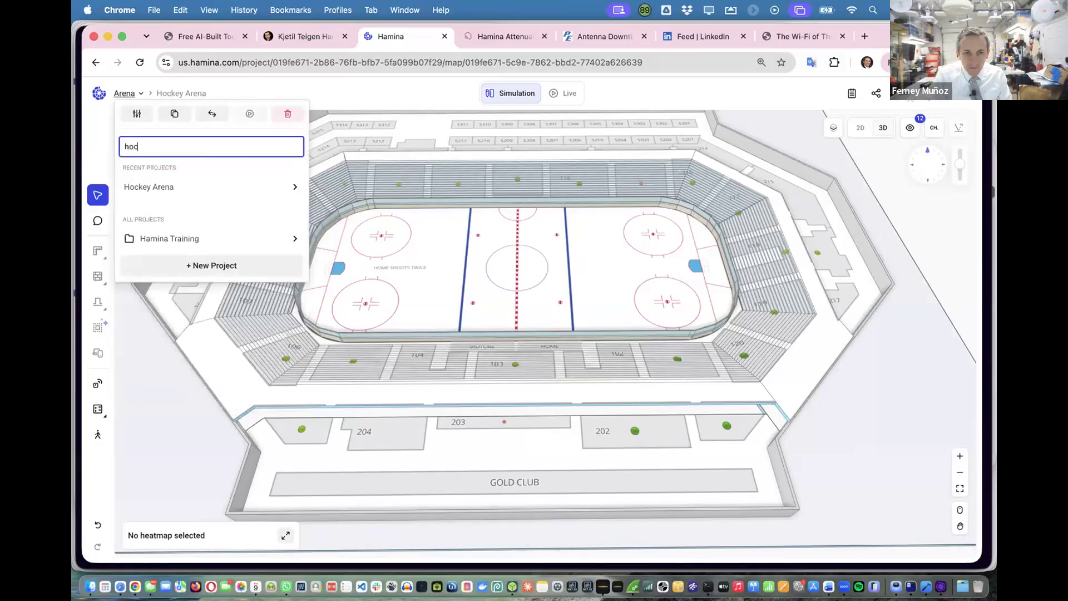
pyautogui.click(159, 187)
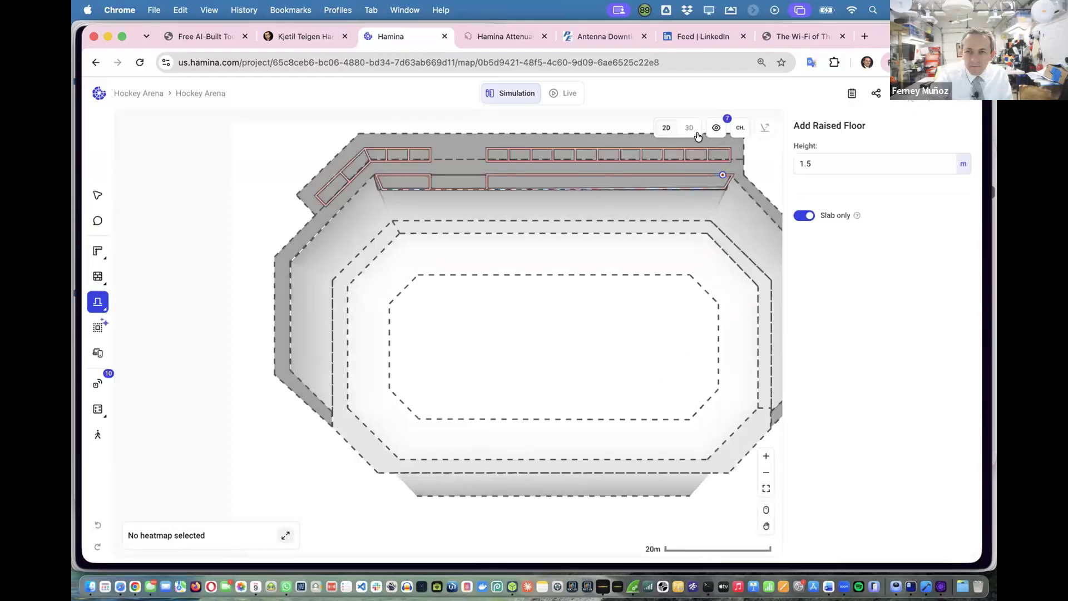
# Show the Hockey Arena project in 3D and examine the rink, seating tiers and brick suites from the front and at an angle.
pyautogui.click(690, 129)
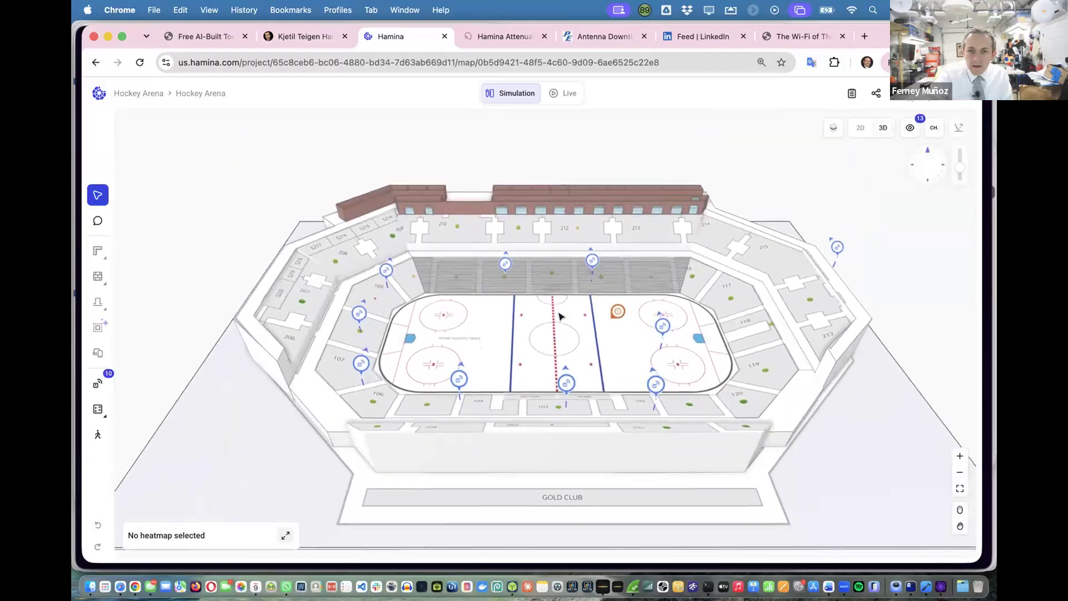
pyautogui.scroll(5, 541, 295)
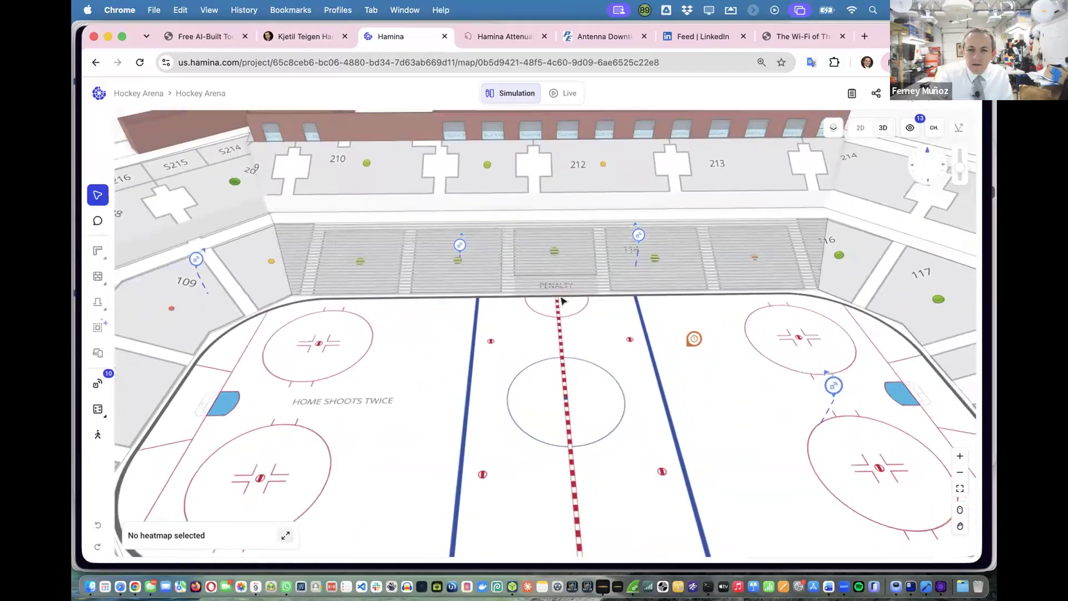
pyautogui.scroll(-5, 637, 378)
pyautogui.scroll(2, 638, 378)
pyautogui.moveTo(638, 378); pyautogui.dragTo(487, 320)
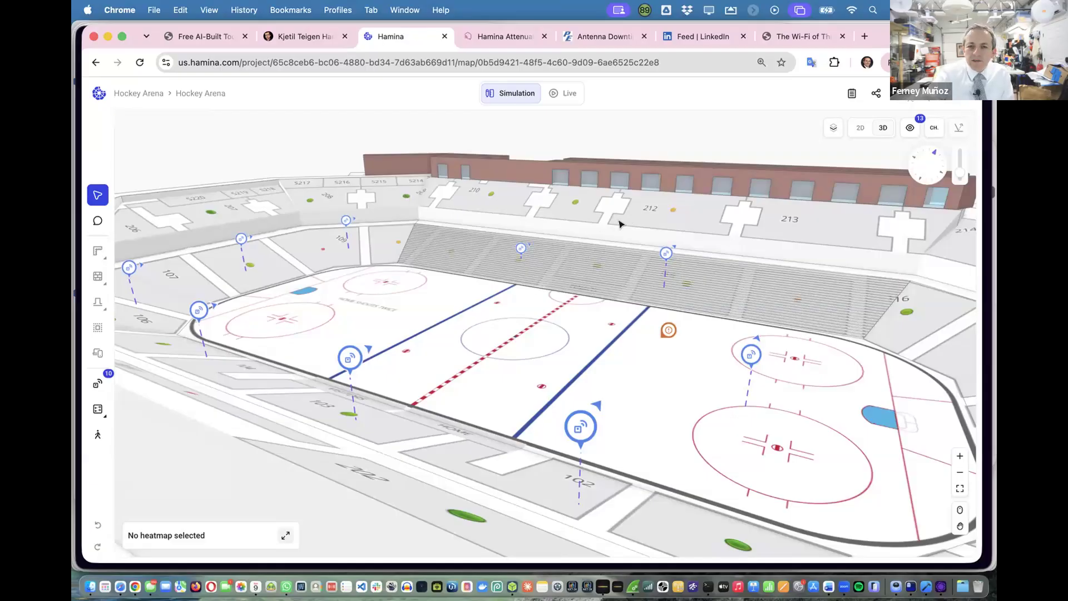
pyautogui.scroll(5, 476, 367)
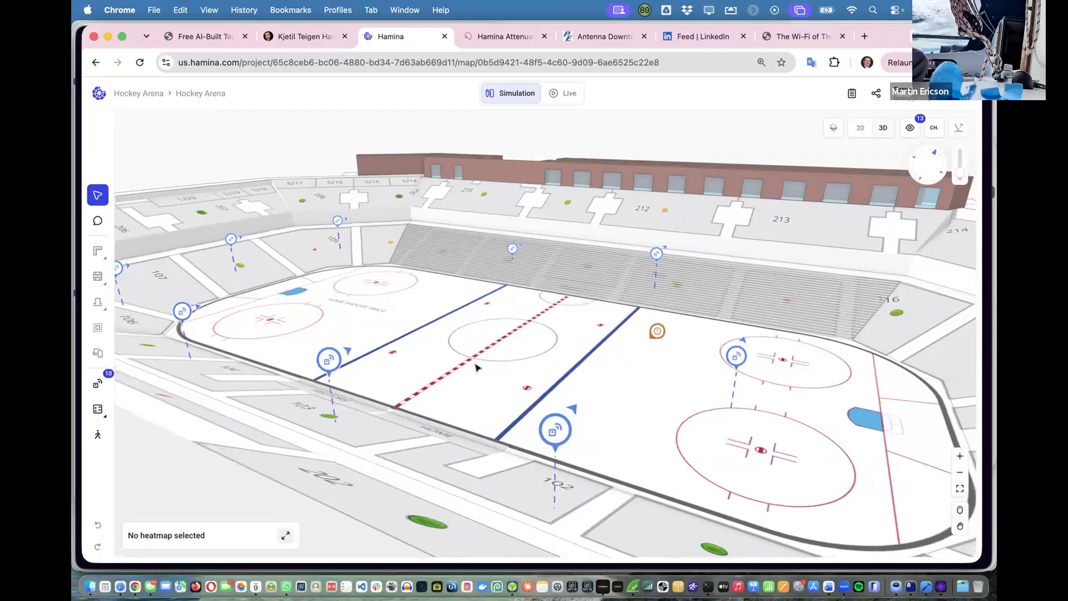
pyautogui.scroll(-5, 475, 367)
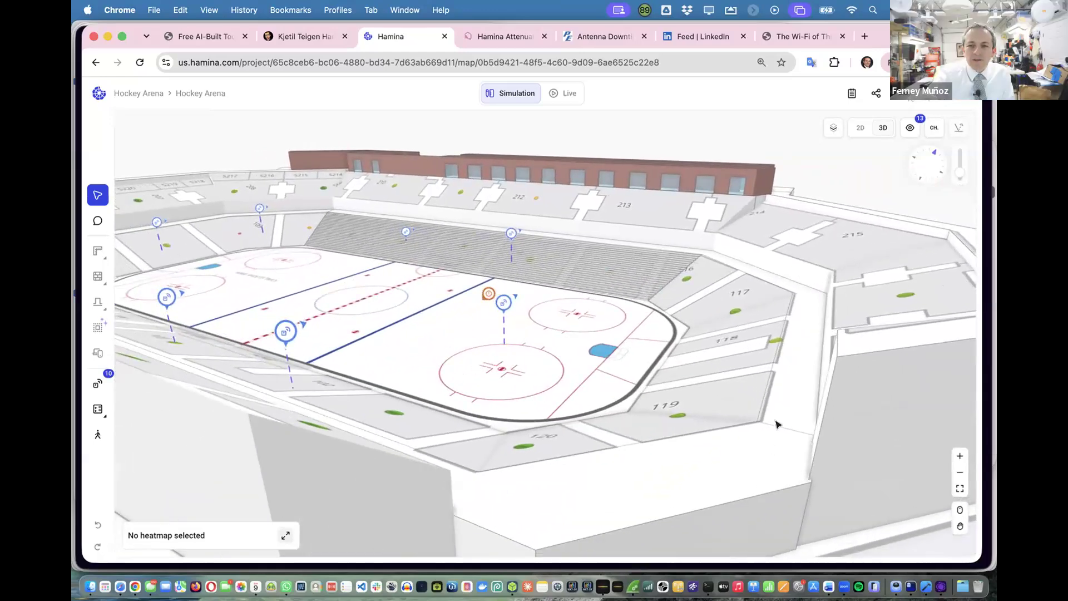
# Inspect the stepped seating of section 114 and the upper tier up close, and the bowl as a whole.
pyautogui.scroll(3, 780, 421)
pyautogui.scroll(5, 781, 421)
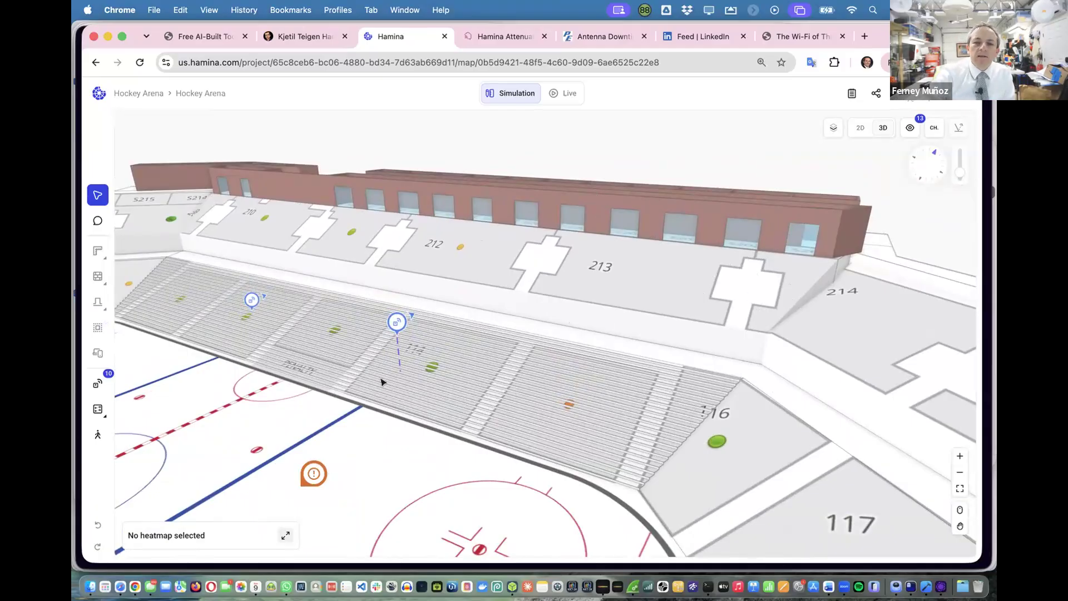
pyautogui.scroll(-3, 381, 383)
pyautogui.scroll(-5, 381, 383)
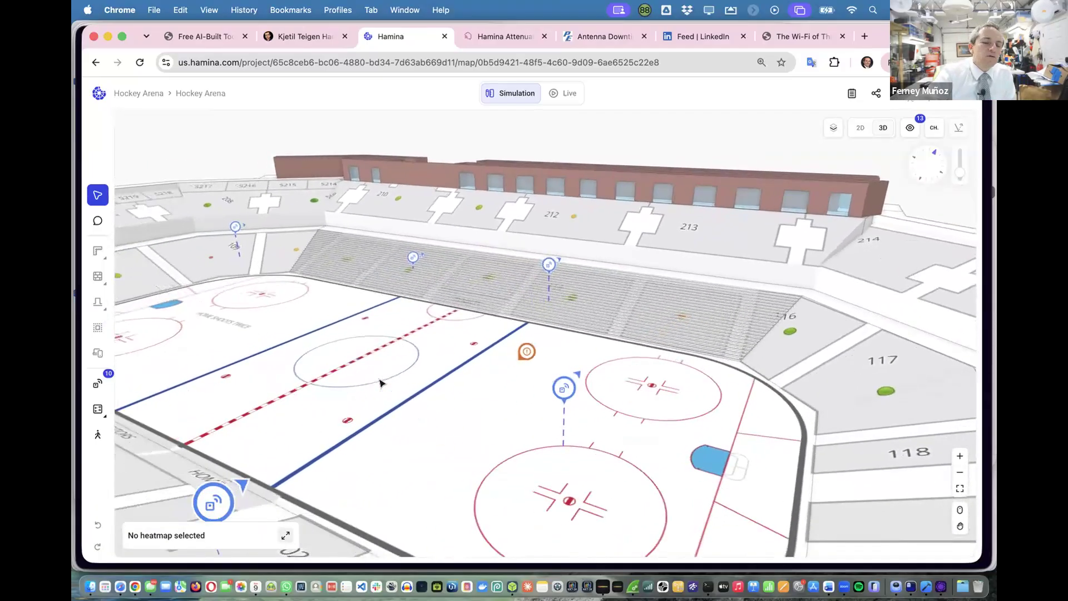
pyautogui.scroll(1, 381, 383)
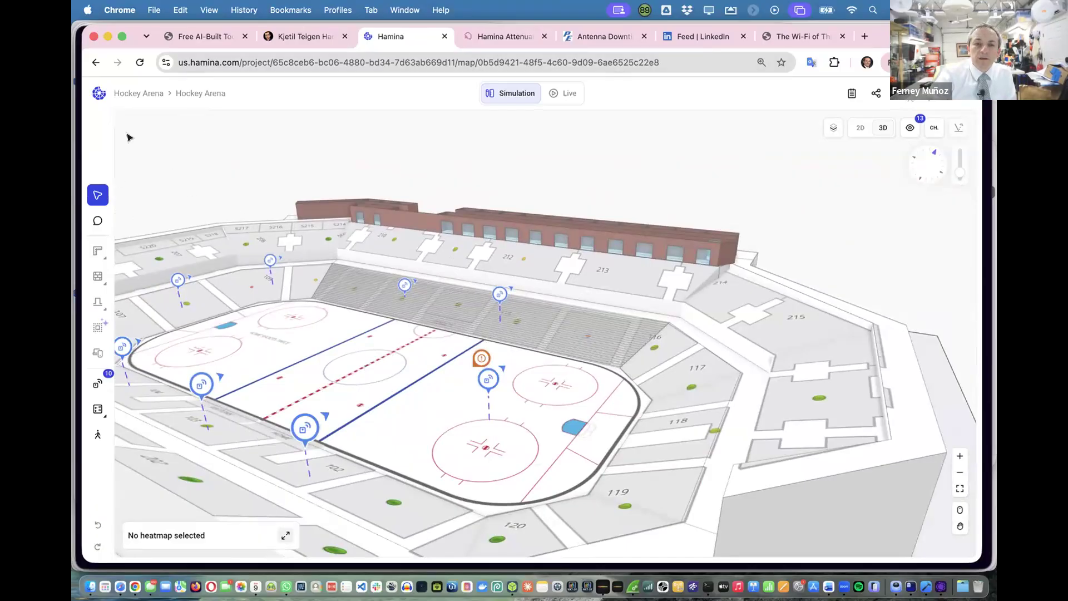
# Reopen the recent Arena project and review its 2D plan around the rink.
pyautogui.click(138, 94)
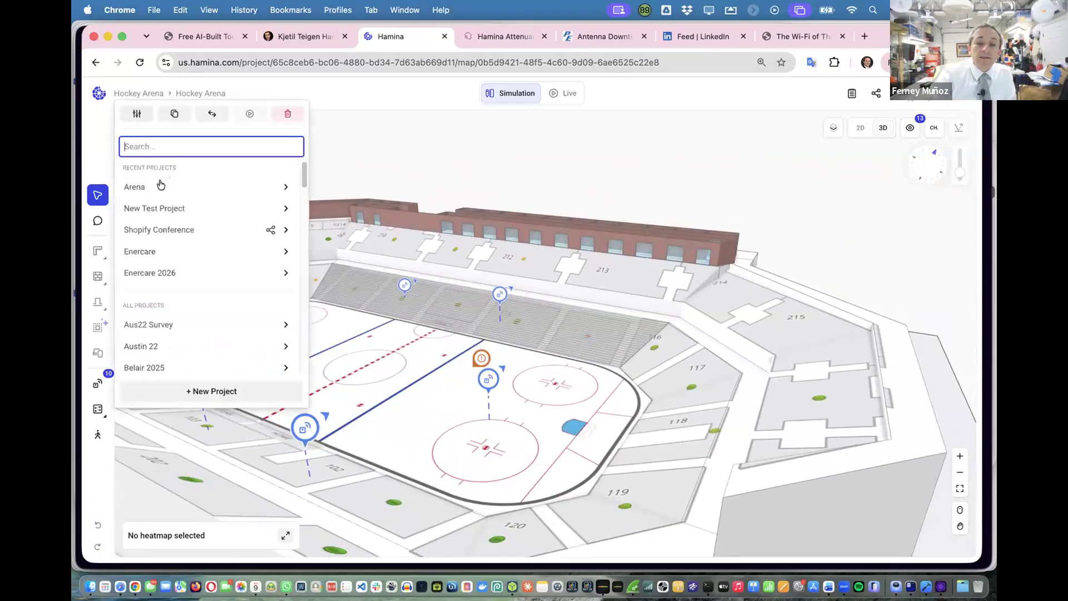
pyautogui.moveTo(160, 186)
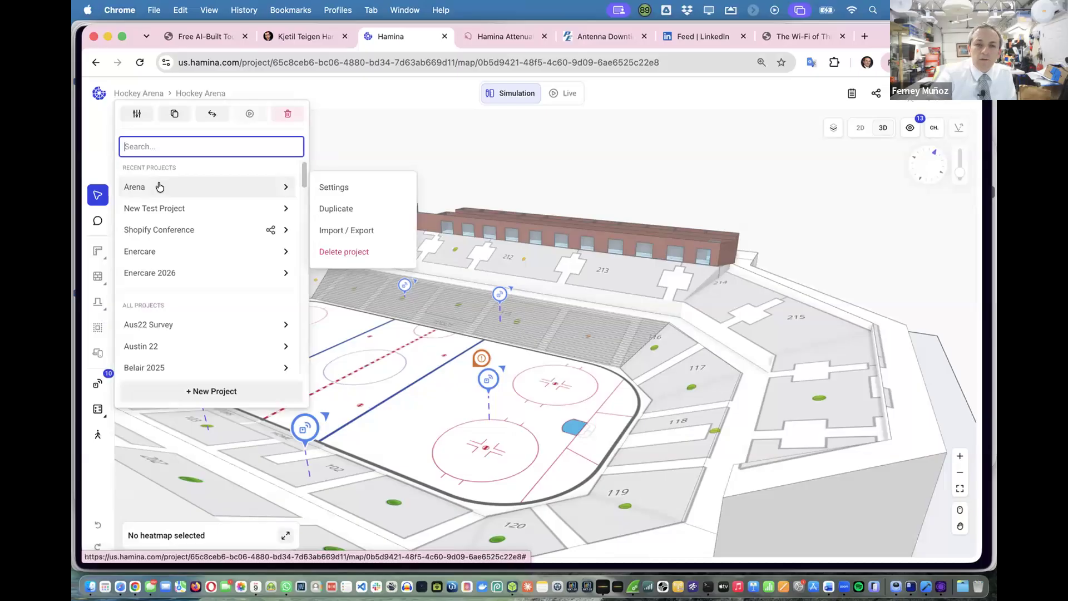
pyautogui.click(160, 186)
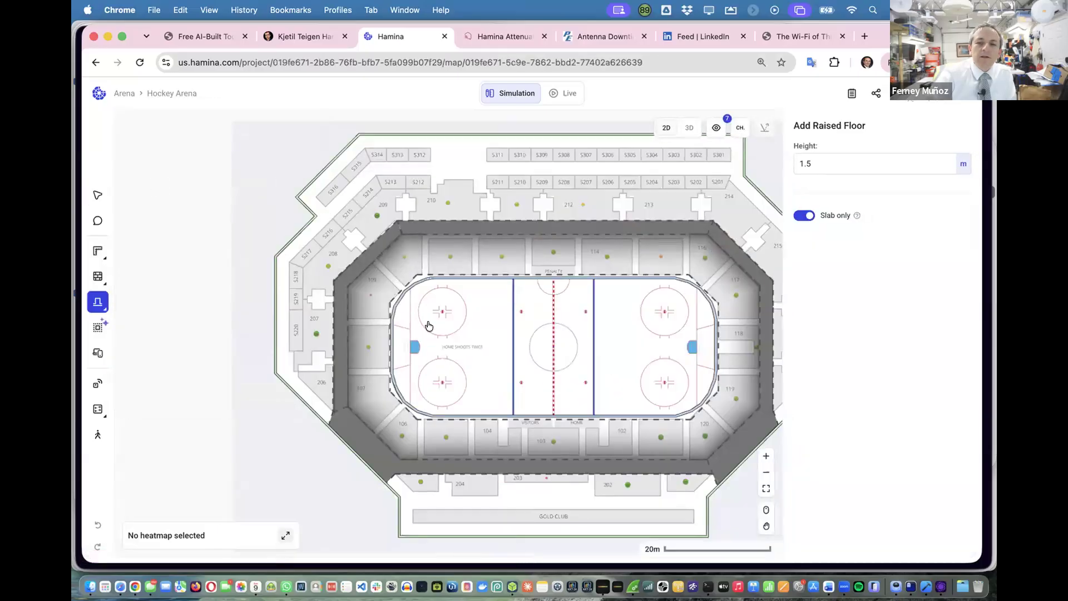
pyautogui.scroll(5, 442, 334)
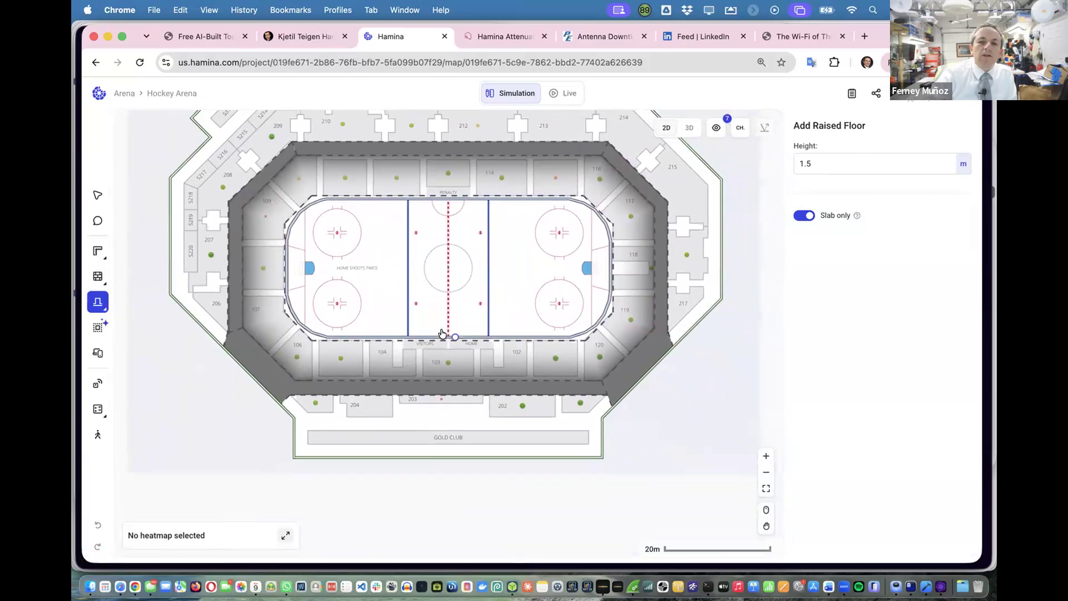
pyautogui.scroll(3, 442, 334)
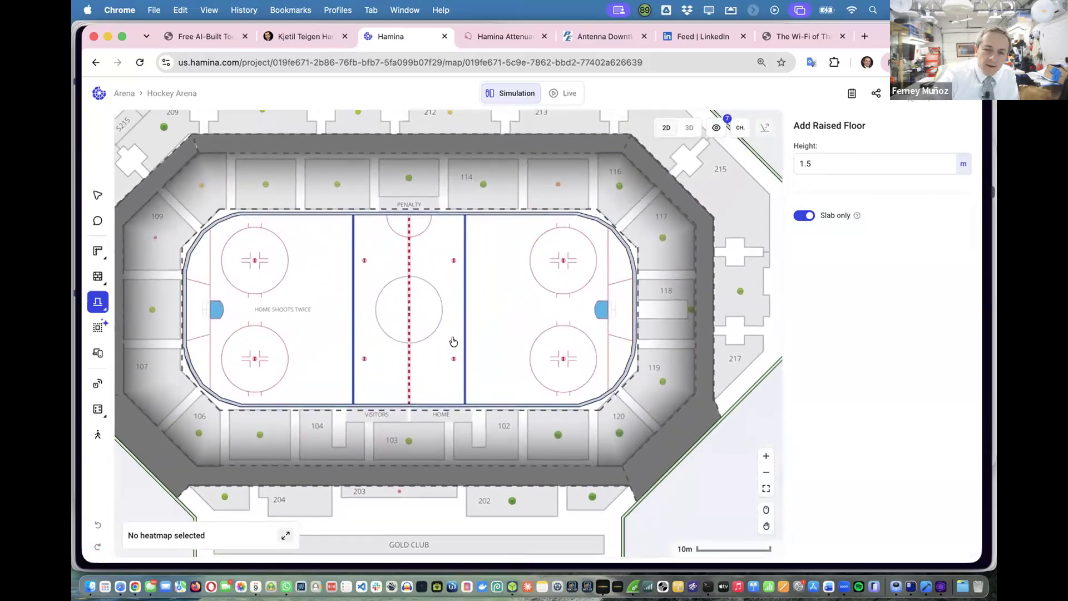
pyautogui.scroll(3, 453, 341)
pyautogui.scroll(-3, 453, 341)
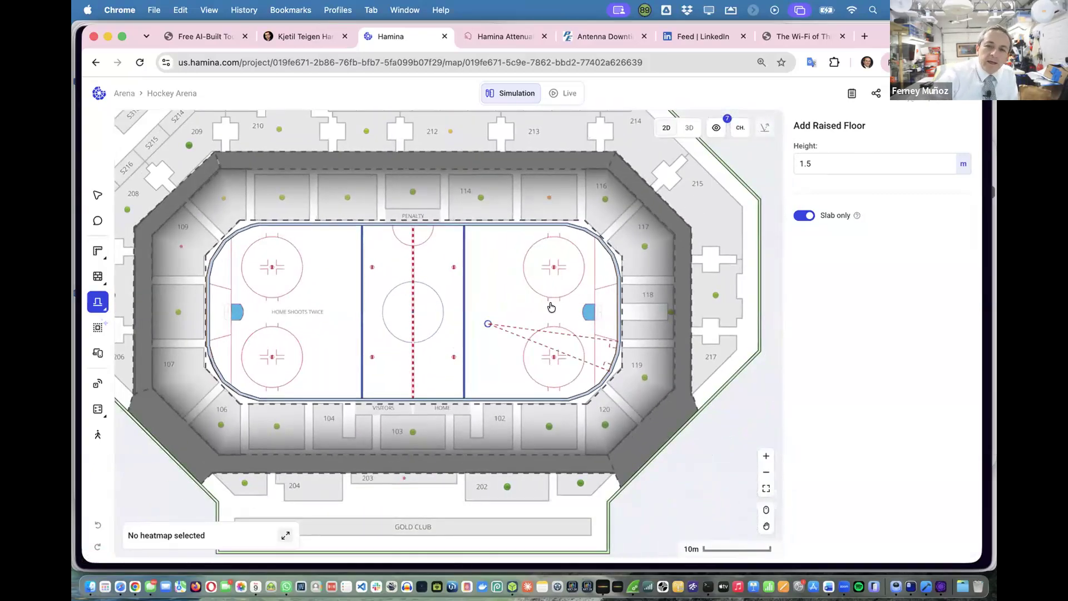
# Show the Arena project in 3D and examine the rink boards, glass shielding and stepped seating around the ice.
pyautogui.click(689, 128)
pyautogui.scroll(3, 471, 256)
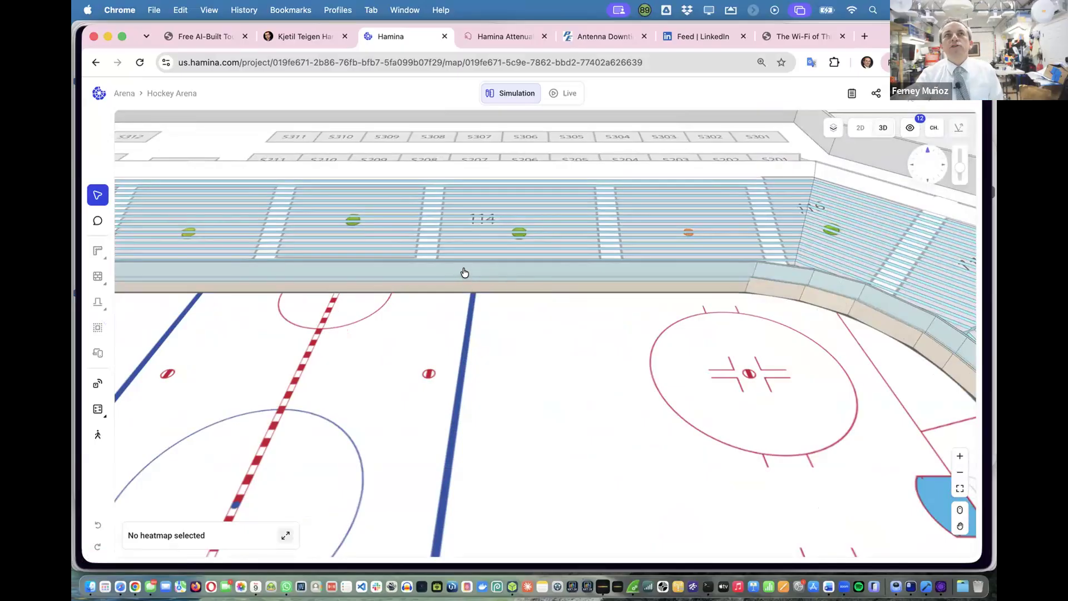
pyautogui.scroll(-10, 443, 336)
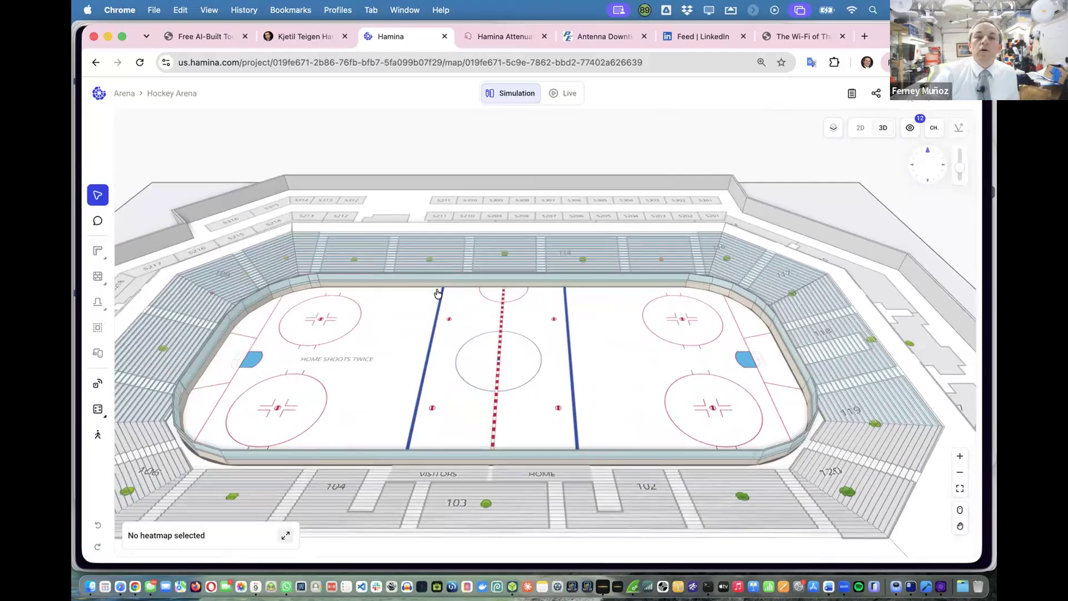
pyautogui.scroll(5, 439, 293)
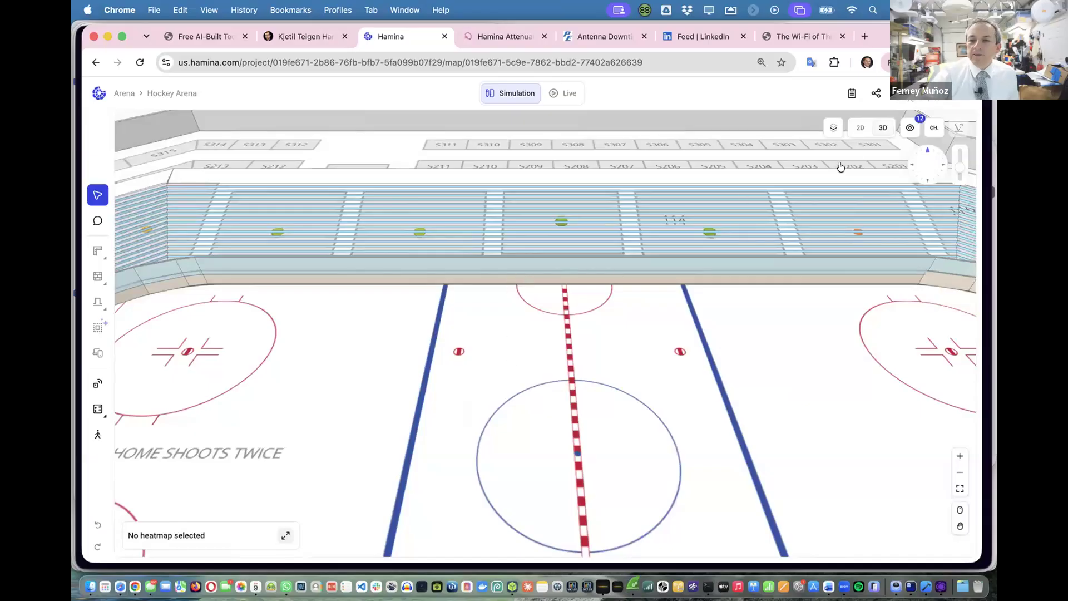
# Draw a straight horizontal Dasher board wall on the 2D plan from the upper-left face-off circle towards the blue line and check it in 3D.
pyautogui.click(860, 129)
pyautogui.click(97, 302)
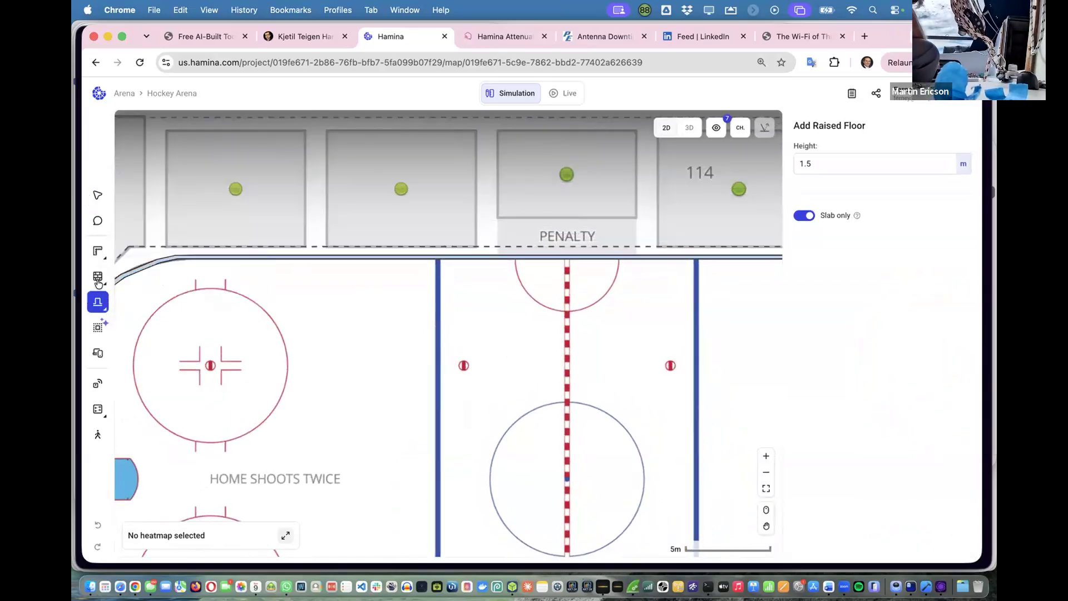
pyautogui.moveTo(98, 276)
pyautogui.click(140, 278)
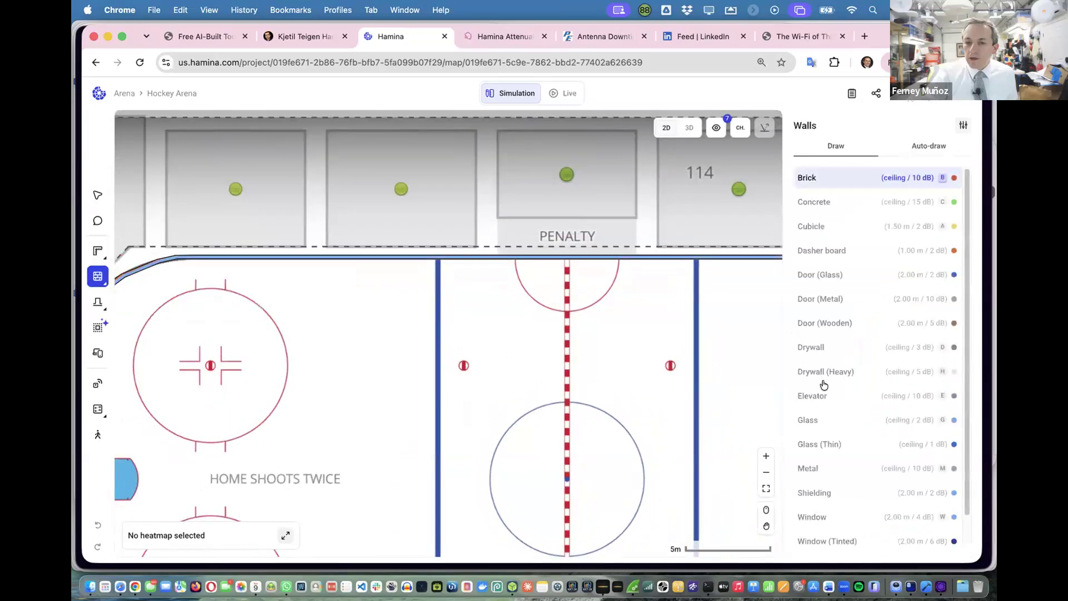
pyautogui.scroll(-1, 835, 477)
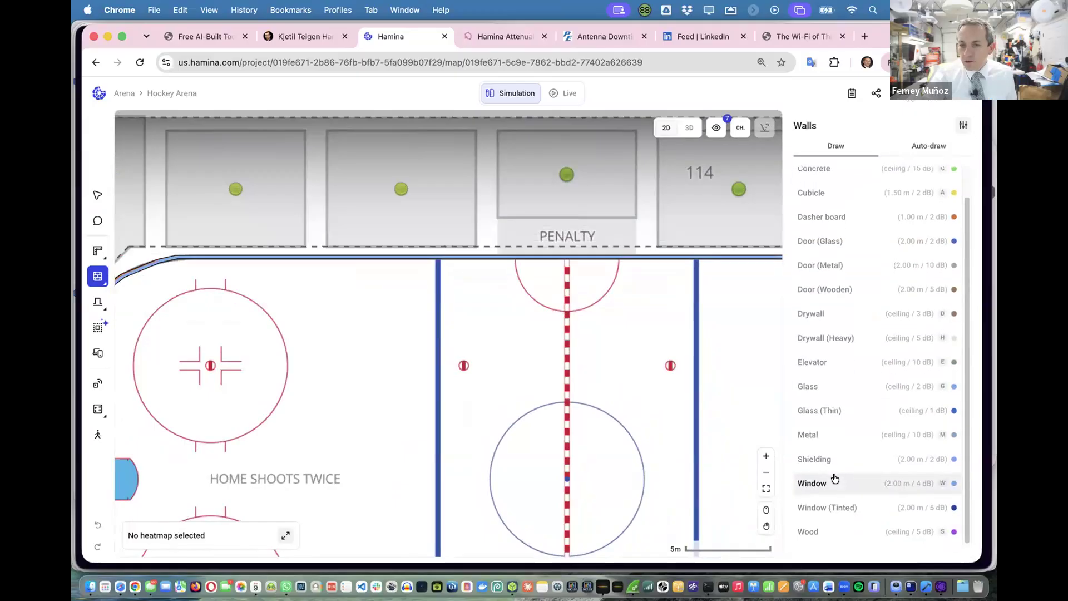
pyautogui.click(837, 223)
pyautogui.click(252, 323)
pyautogui.click(401, 324)
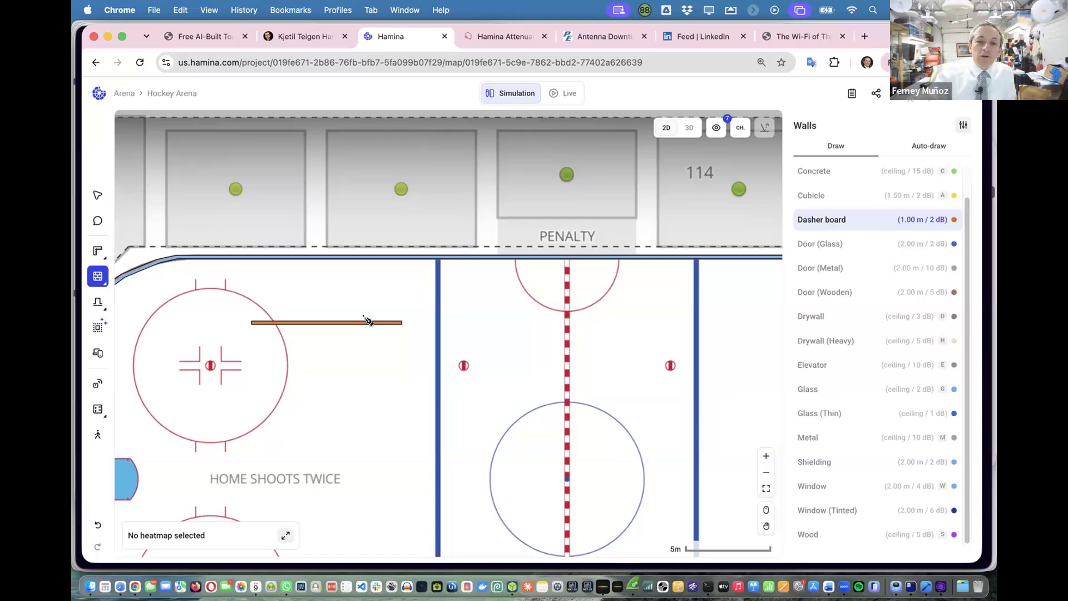
pyautogui.click(689, 127)
pyautogui.scroll(5, 345, 334)
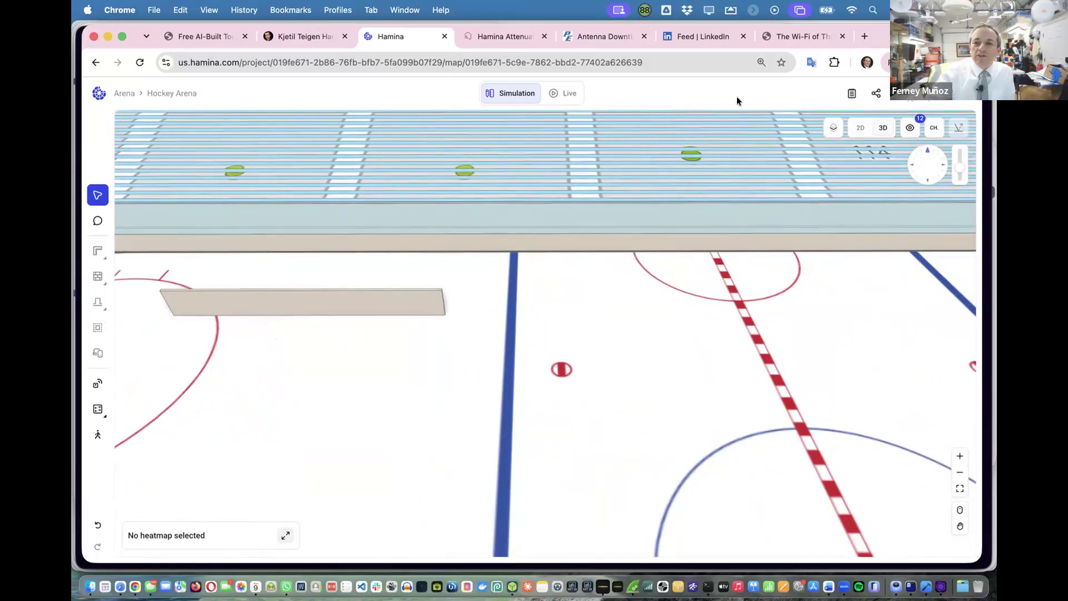
# Return to 2D and review the Shielding wall type's top and bottom heights in the Wall Editor, closing it without changes.
pyautogui.click(859, 129)
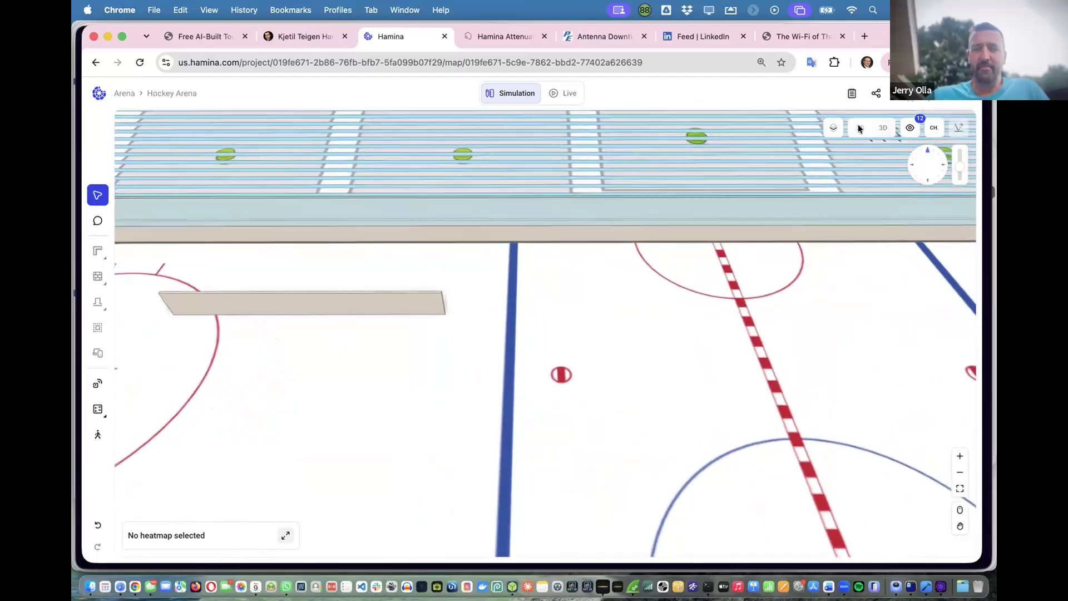
pyautogui.press('w')
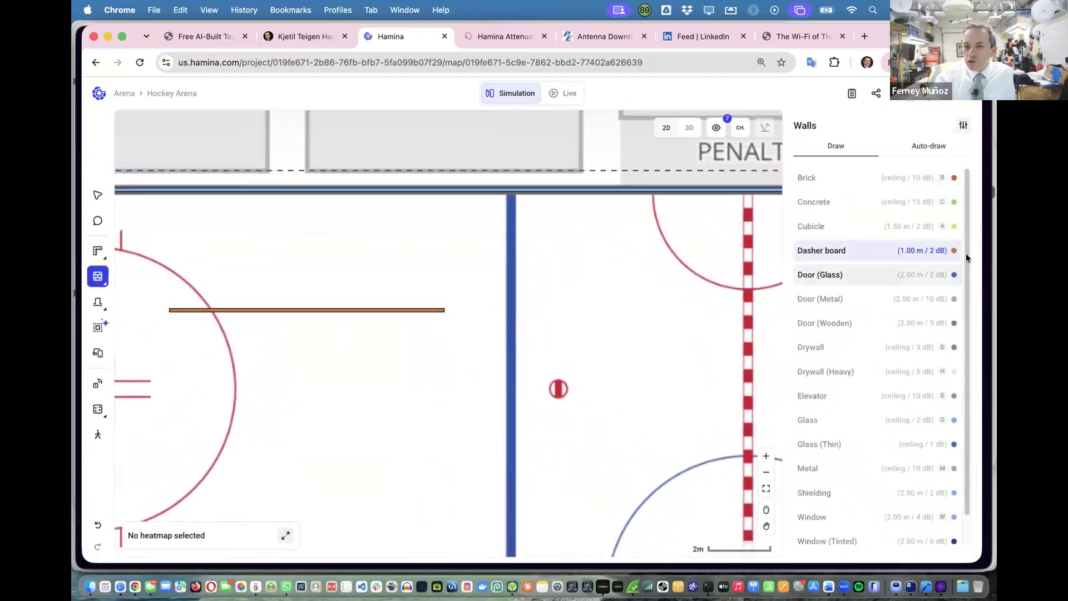
pyautogui.click(962, 126)
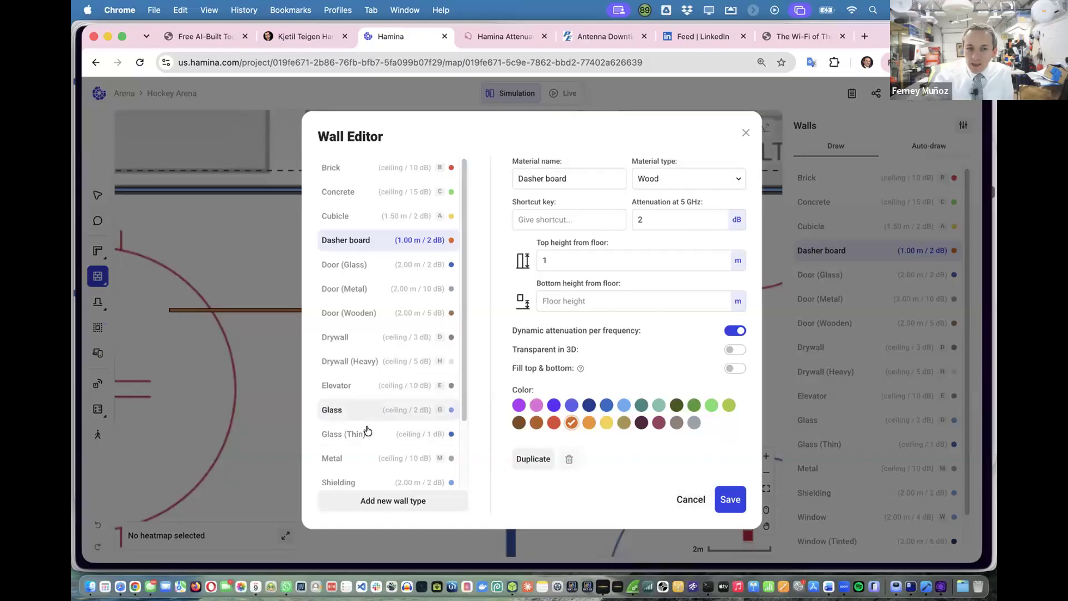
pyautogui.scroll(-2, 356, 428)
pyautogui.click(343, 427)
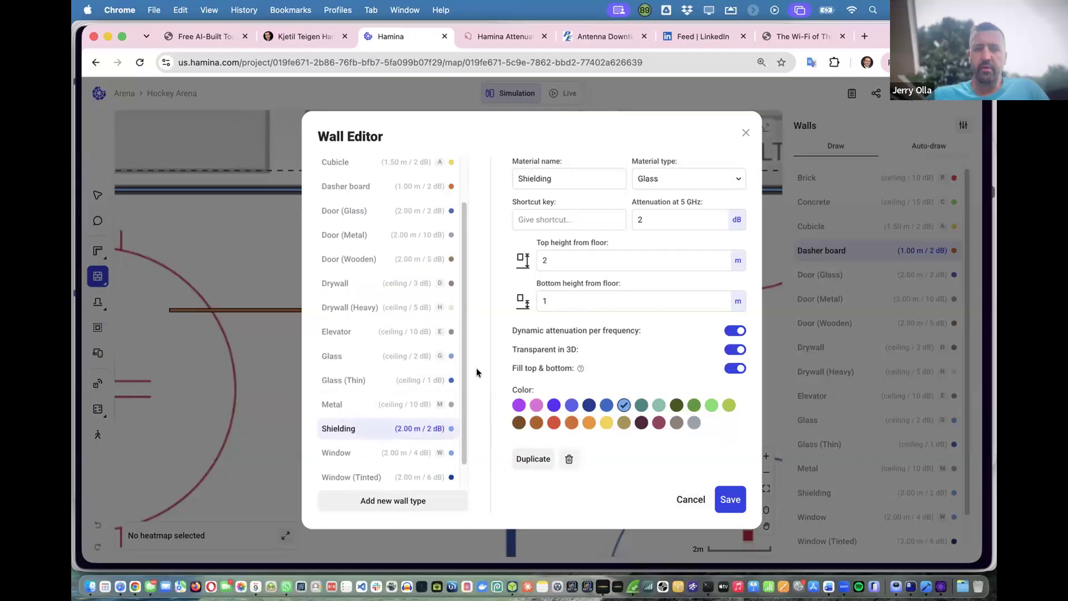
pyautogui.click(551, 309)
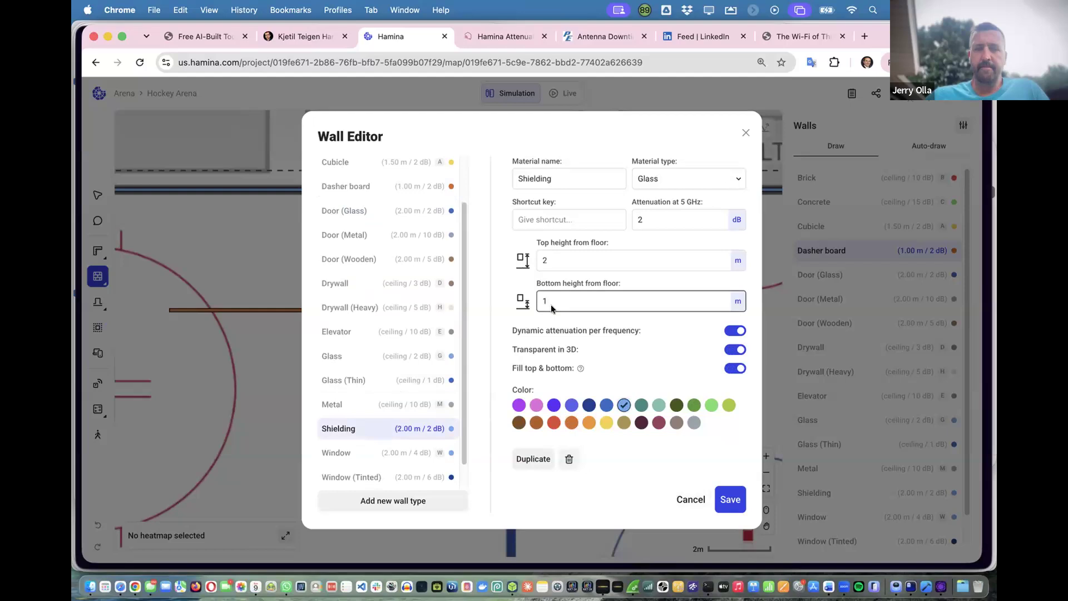
pyautogui.click(552, 261)
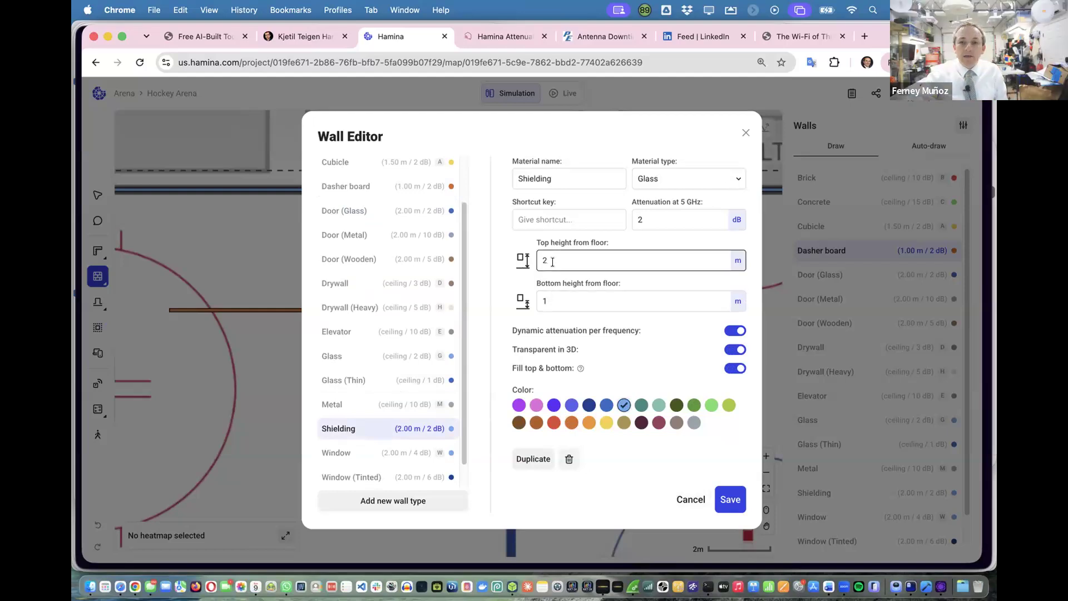
pyautogui.click(746, 133)
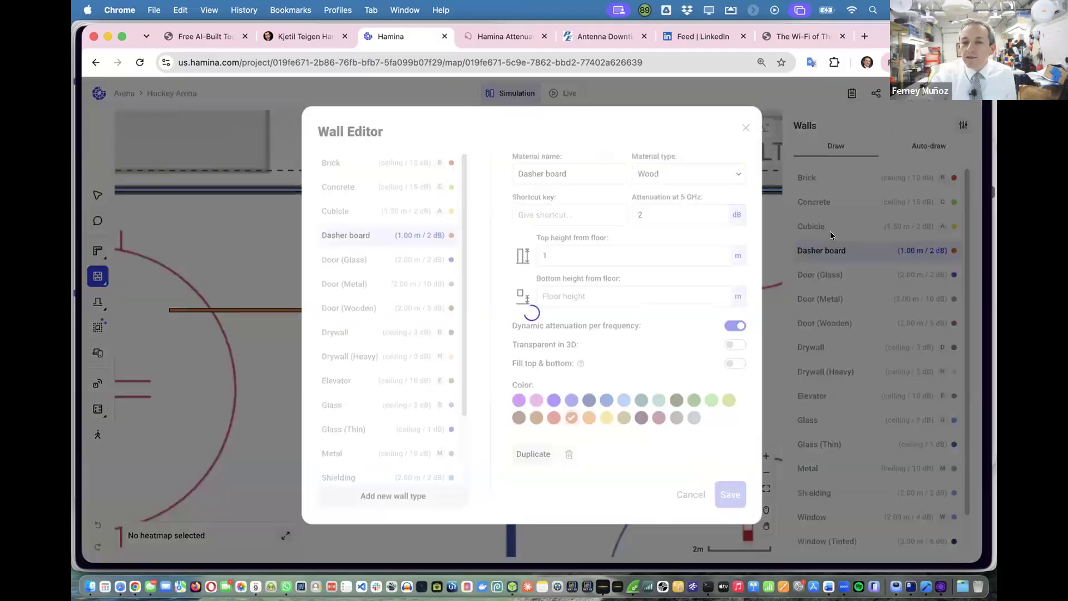
# Turn off Fill top & bottom for the Shielding wall type and save the wall settings.
pyautogui.click(964, 125)
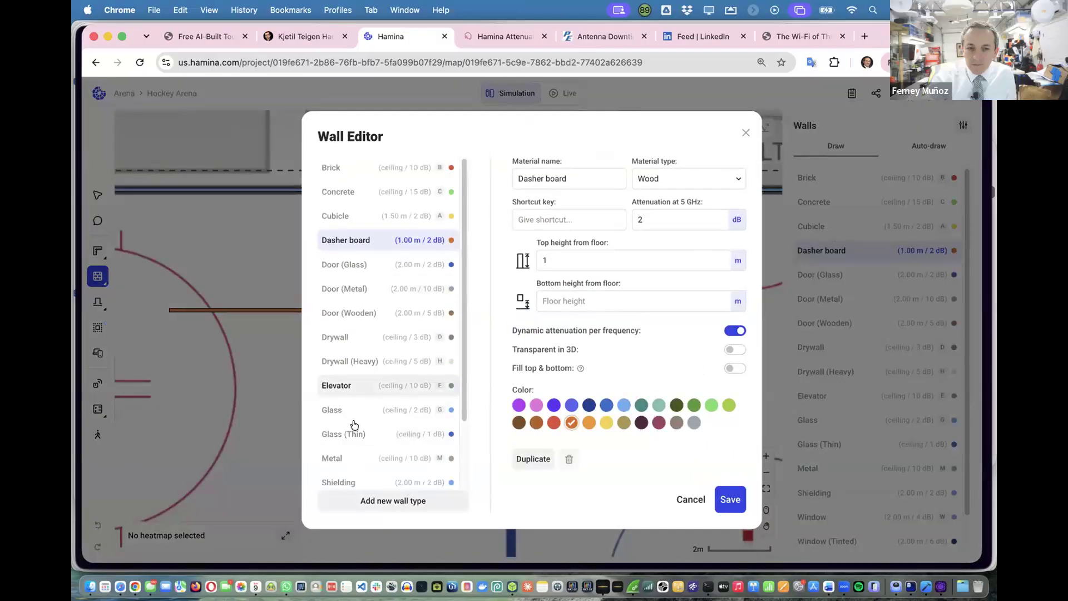
pyautogui.click(350, 479)
pyautogui.click(736, 369)
pyautogui.click(730, 499)
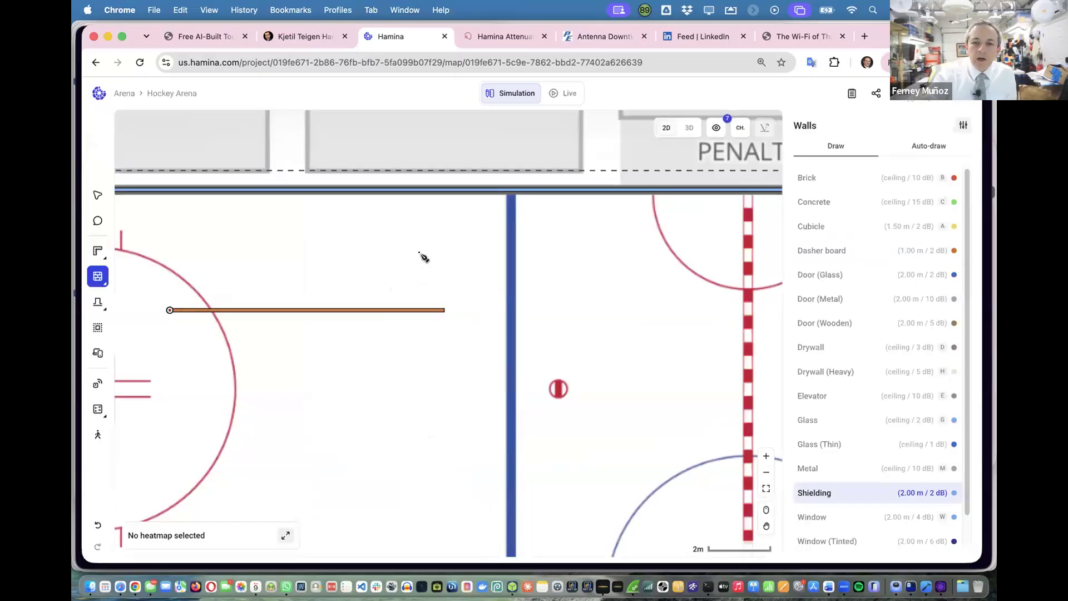
# Draw a Shielding wall over most of the test dasher board, from its left end, and inspect both walls in 3D.
pyautogui.click(169, 310)
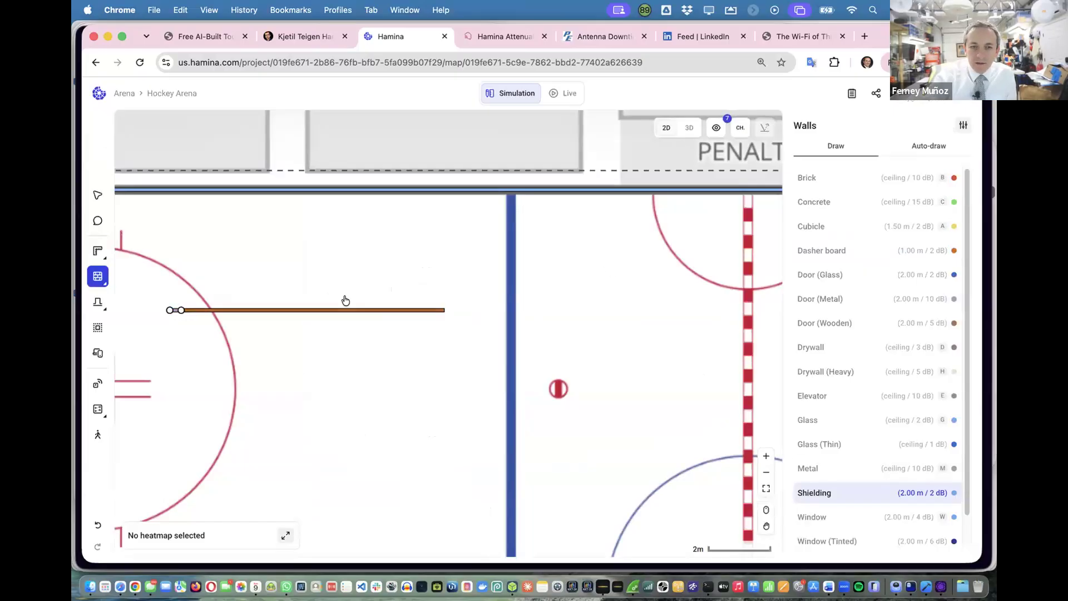
pyautogui.click(417, 315)
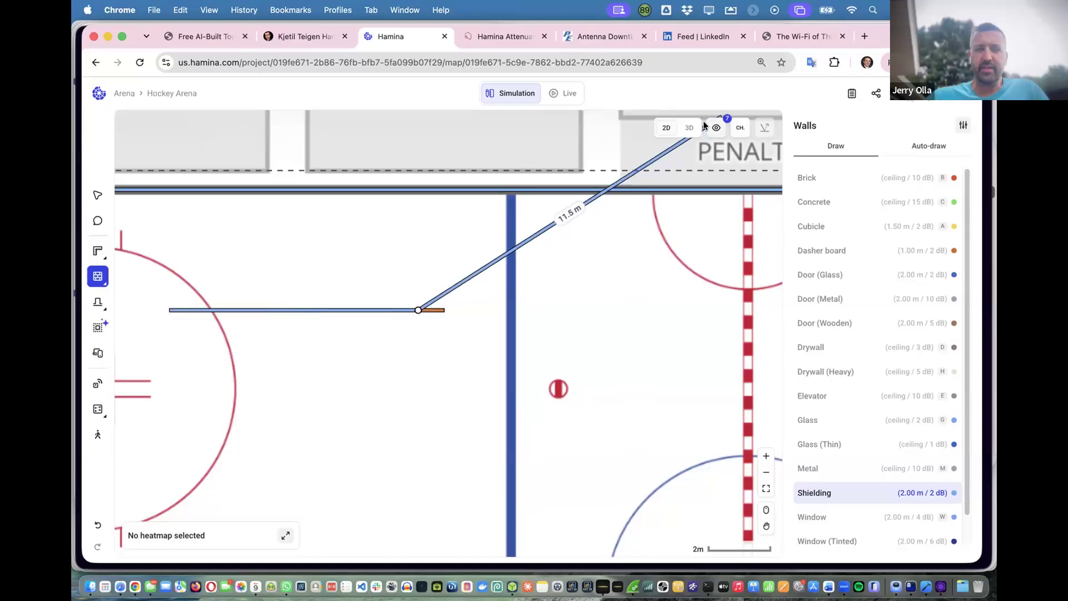
pyautogui.click(690, 127)
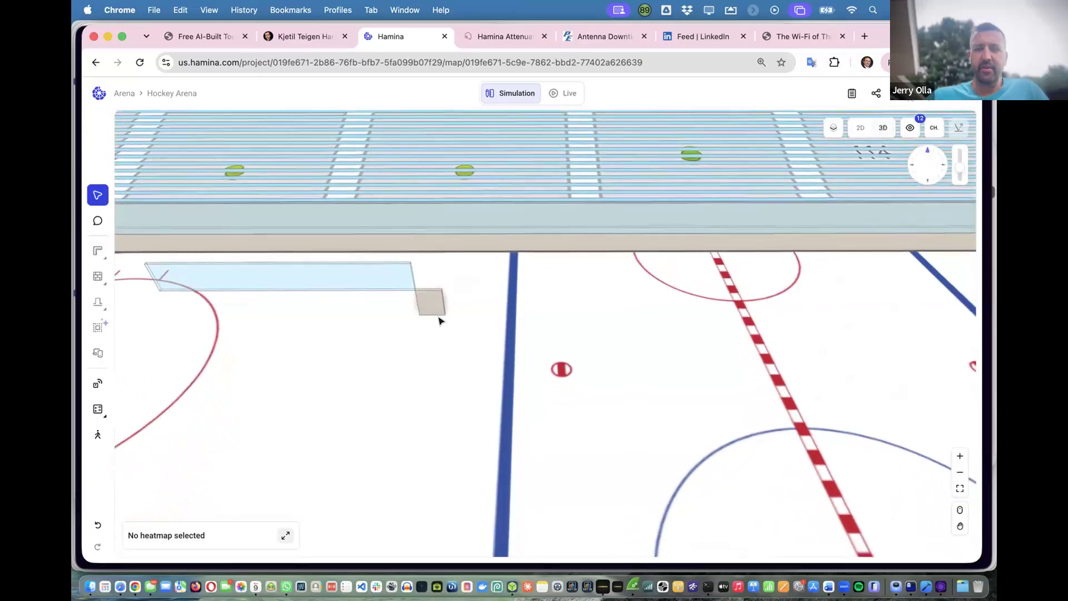
pyautogui.scroll(-3, 441, 322)
pyautogui.scroll(-2, 441, 323)
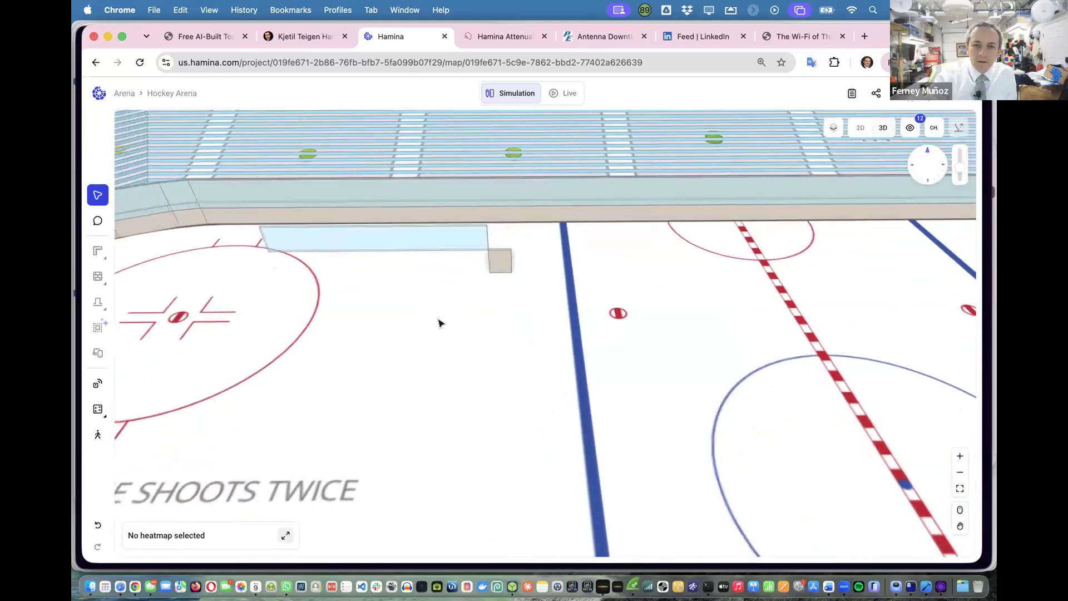
# Undo the Shielding wall drawn over the test dasher board and return to wall drawing on the 2D plan.
pyautogui.press('super+z')
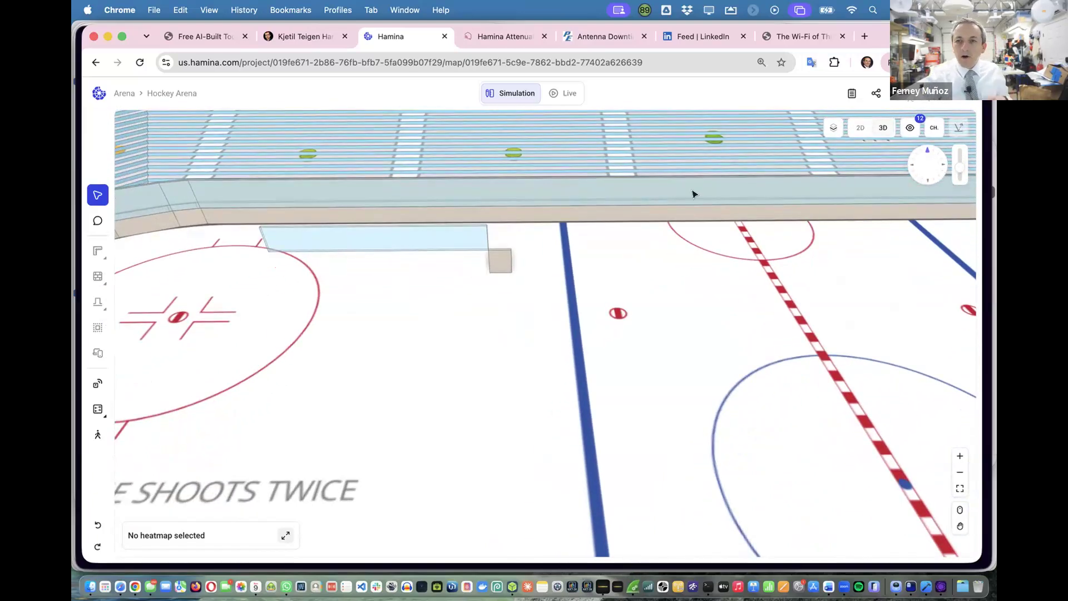
pyautogui.click(861, 128)
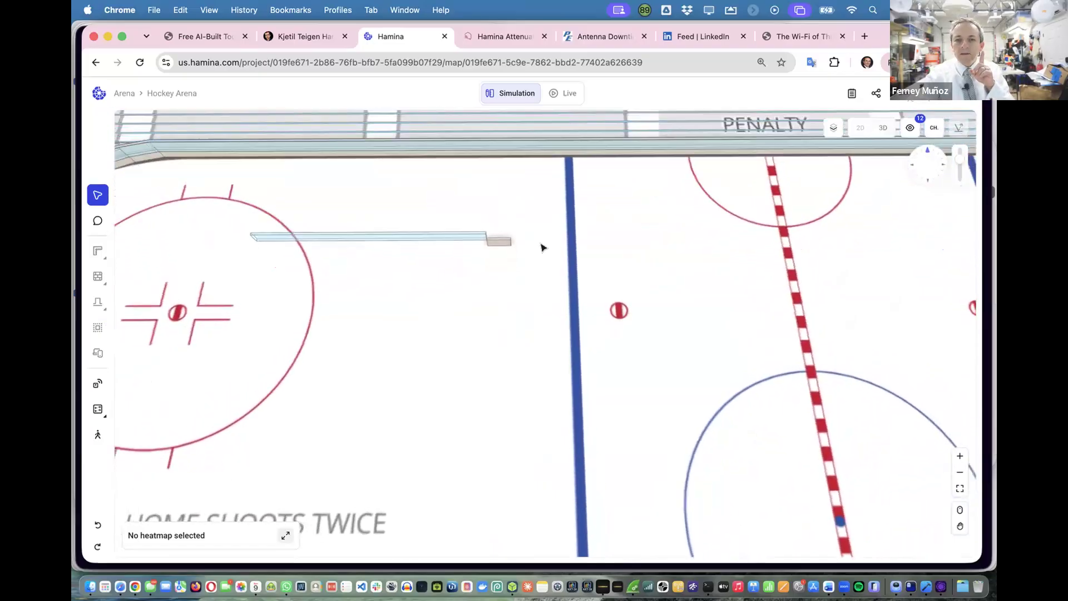
pyautogui.press('w')
pyautogui.press('super+z')
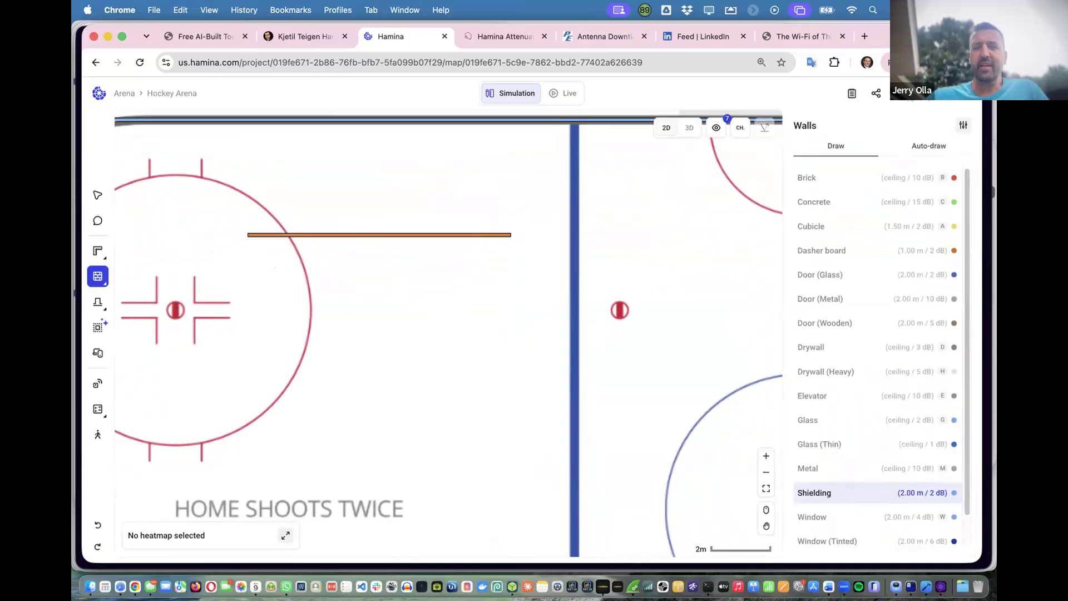
# Turn on Fill top & bottom for the Shielding wall type and save the wall settings.
pyautogui.click(962, 126)
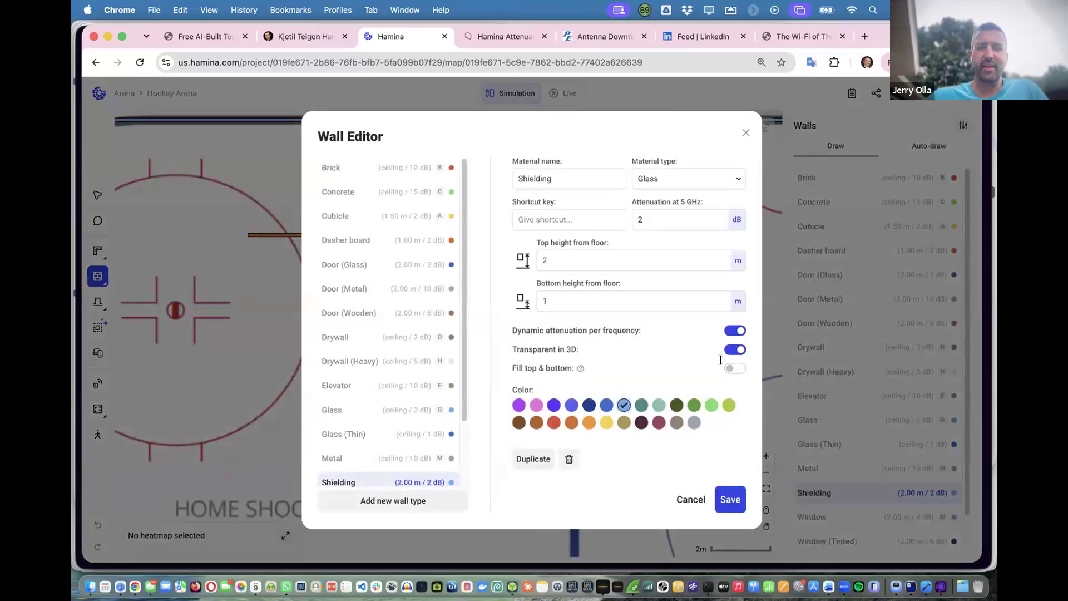
pyautogui.click(733, 369)
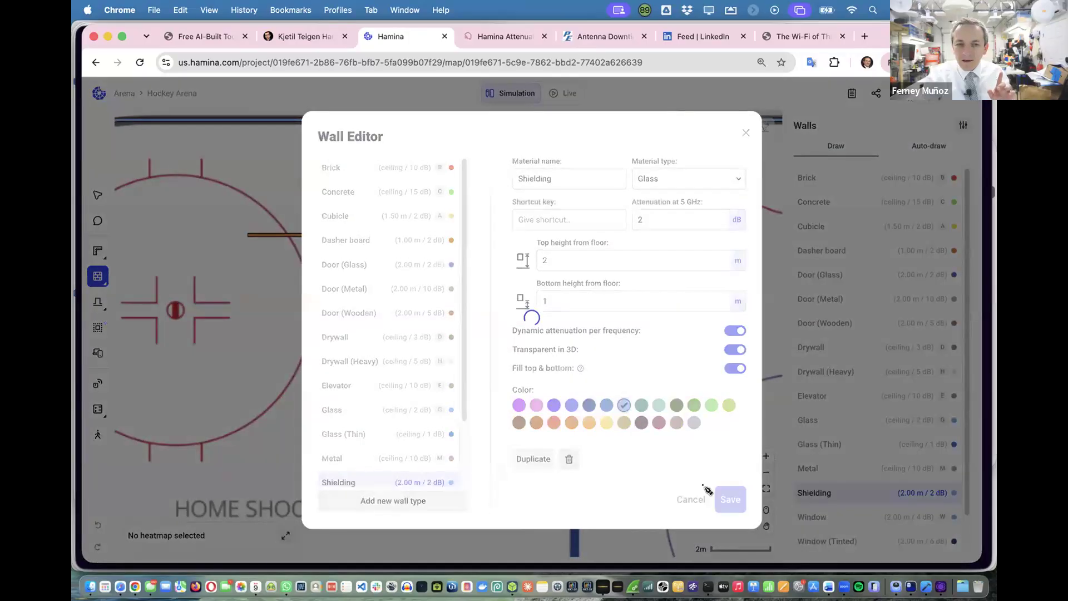
pyautogui.click(730, 499)
# Redraw a Shielding wall over most of the test dasher board, starting at the end inside the face-off circle, and check it in 3D.
pyautogui.click(248, 235)
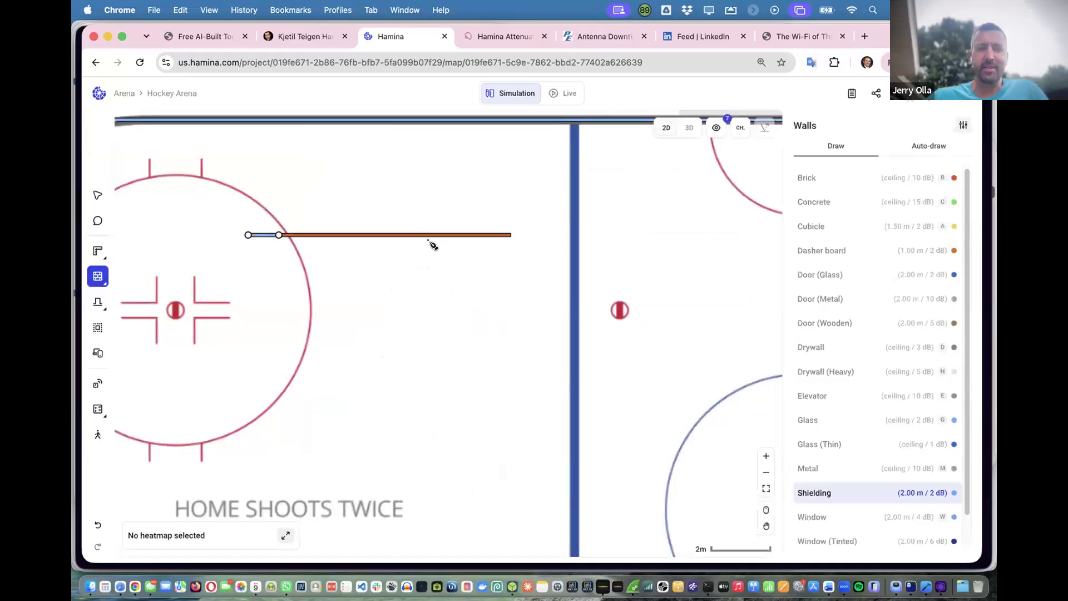
pyautogui.click(689, 129)
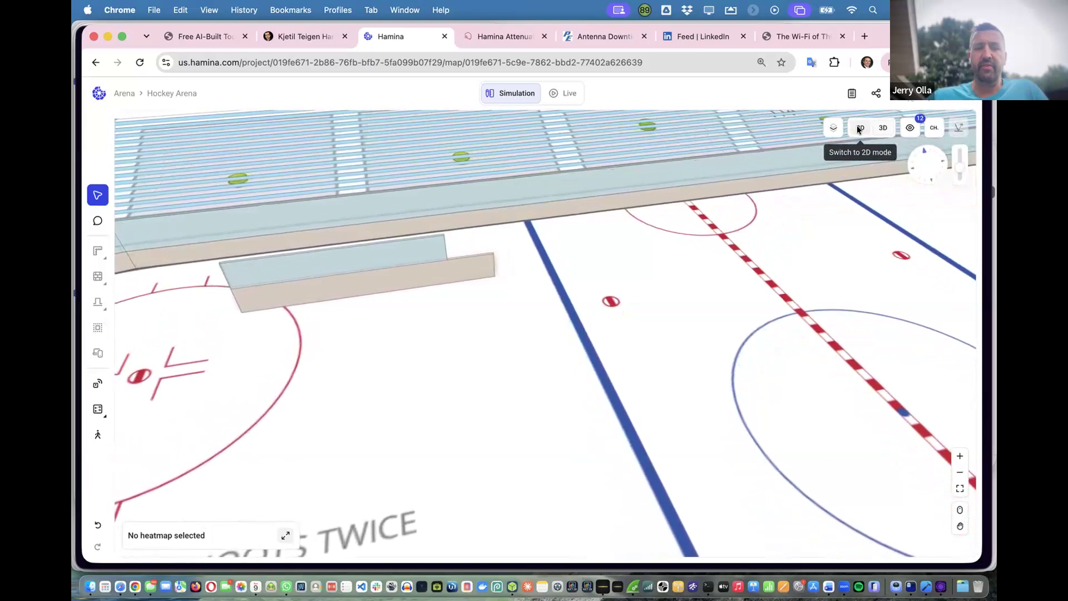
pyautogui.click(858, 128)
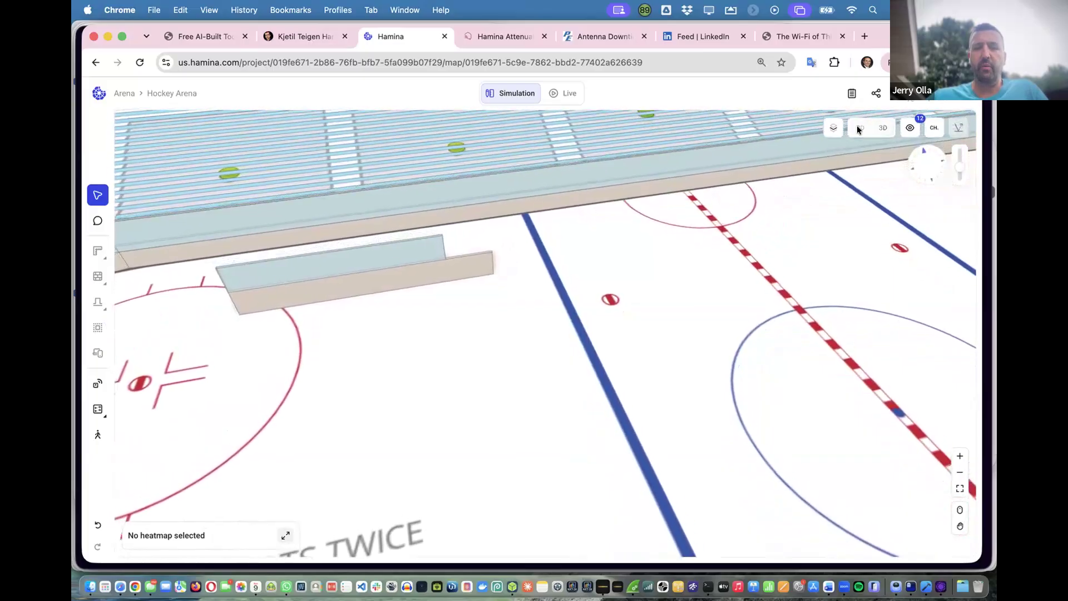
# Cover the remaining exposed end of the test dasher board with a second Shielding segment and inspect the walls in 3D.
pyautogui.press('w')
pyautogui.click(439, 288)
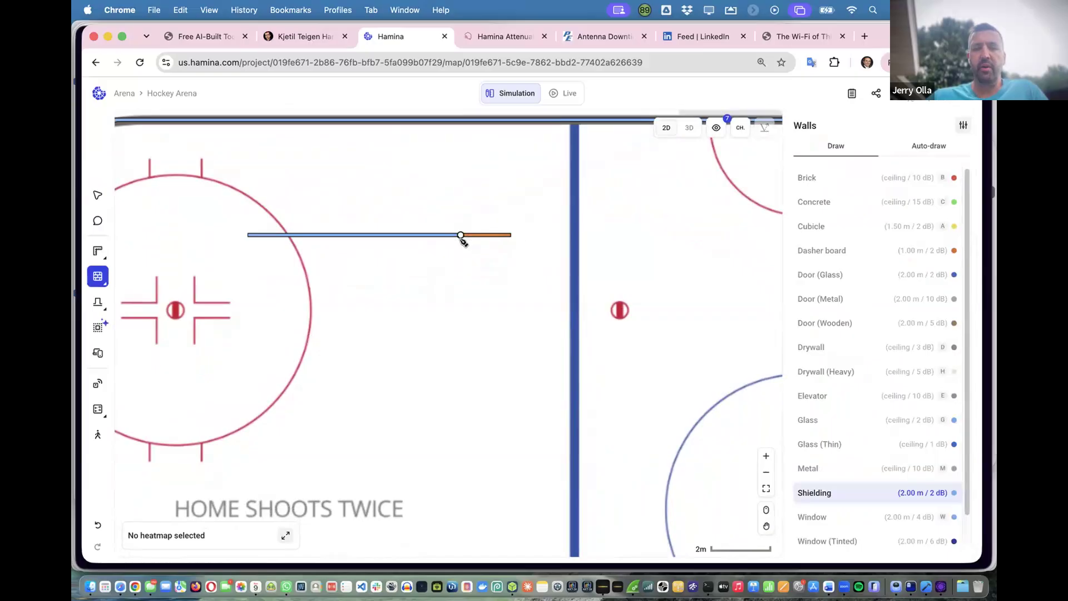
pyautogui.click(488, 236)
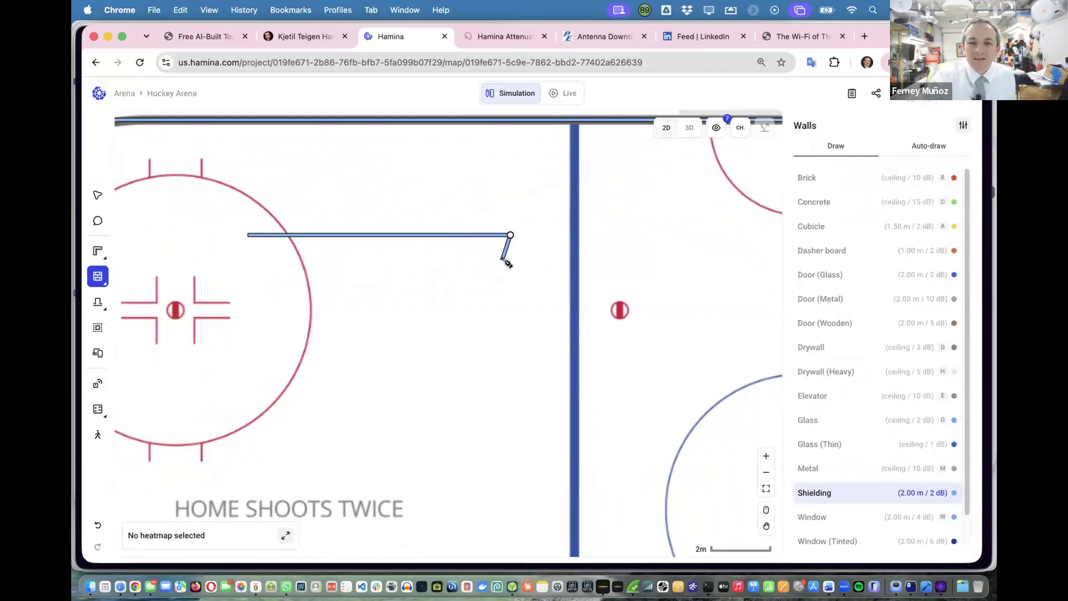
pyautogui.press('Escape')
pyautogui.click(690, 127)
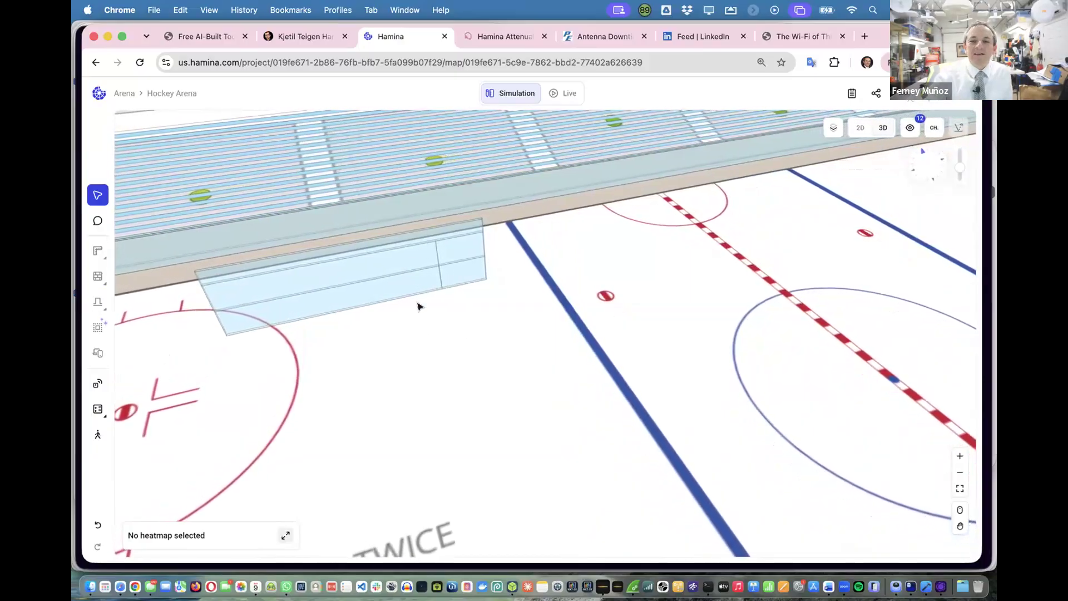
pyautogui.scroll(-9, 419, 307)
pyautogui.scroll(2, 420, 308)
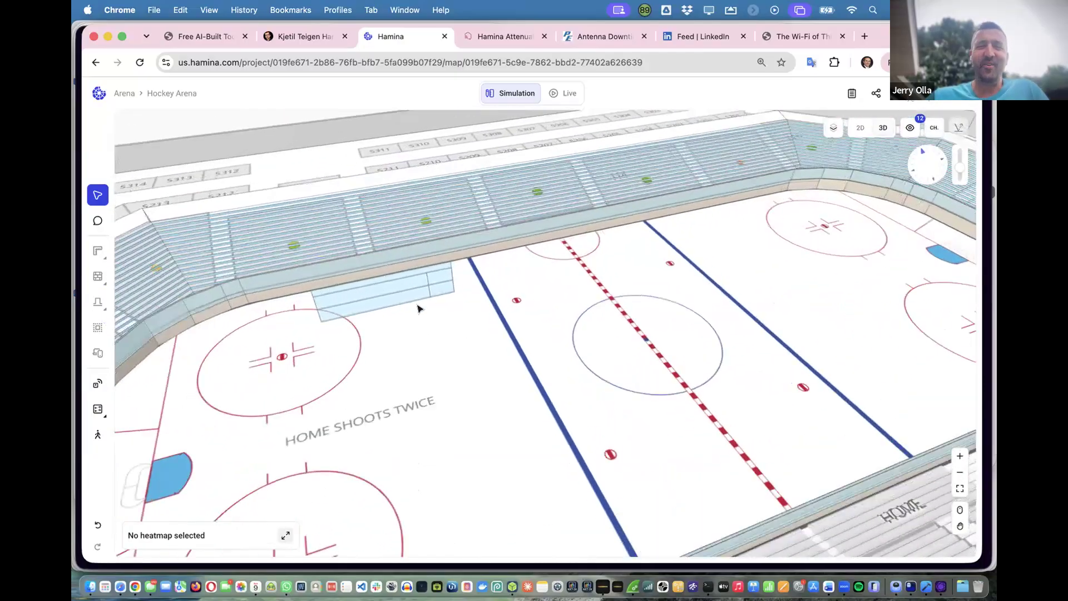
pyautogui.scroll(5, 419, 308)
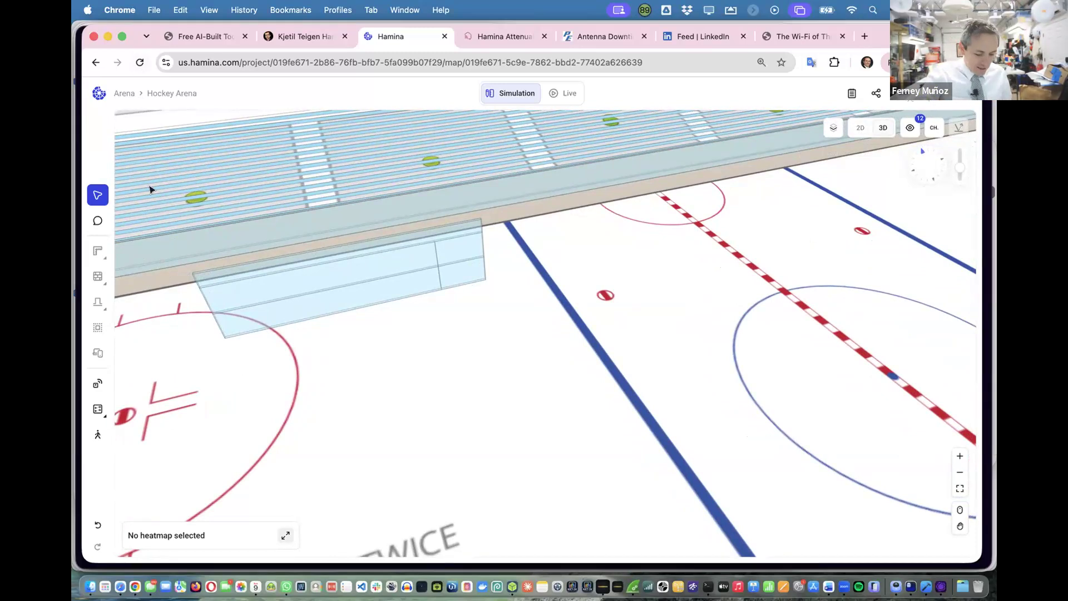
# Undo both Shielding segments on the test dasher board and return to the 2D plan.
pyautogui.press('super+z')
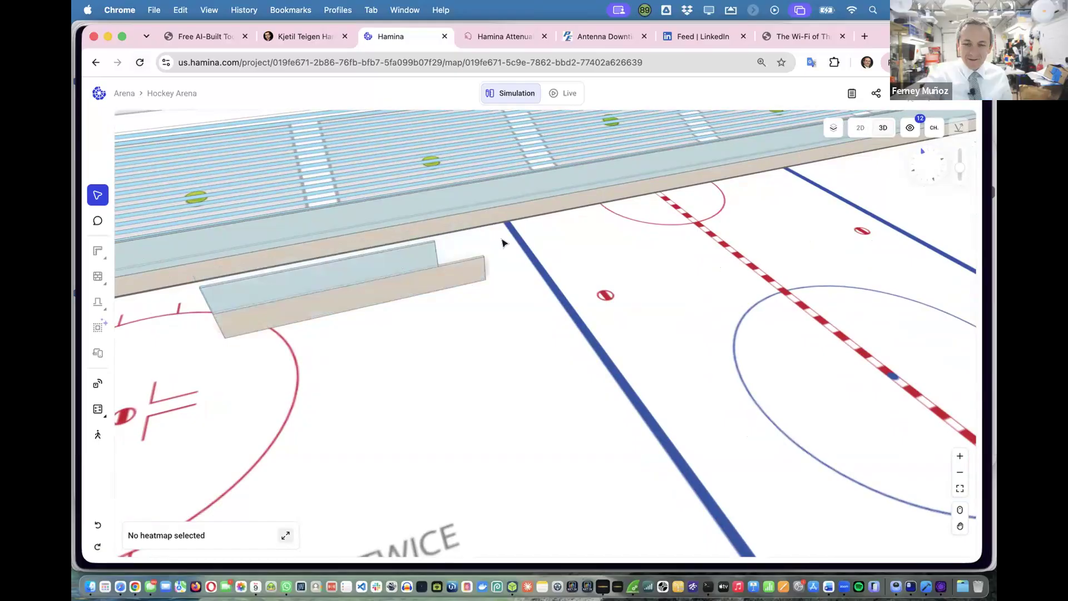
pyautogui.press('super+z')
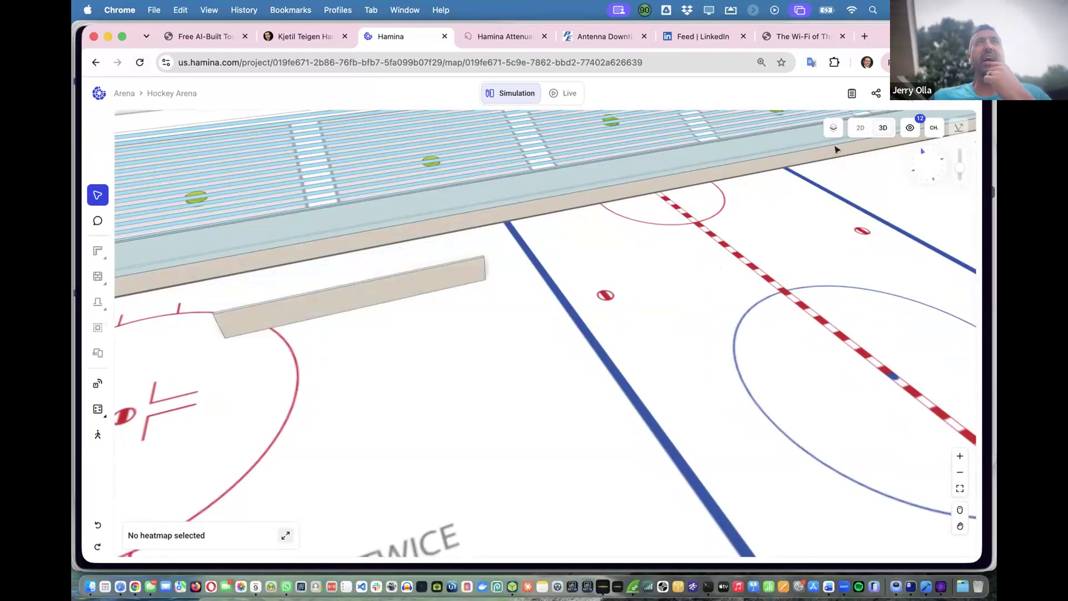
pyautogui.click(858, 127)
# Draw a single Shielding wall about 8.8 m long over the full length of the test dasher board and inspect it in 3D.
pyautogui.press('w')
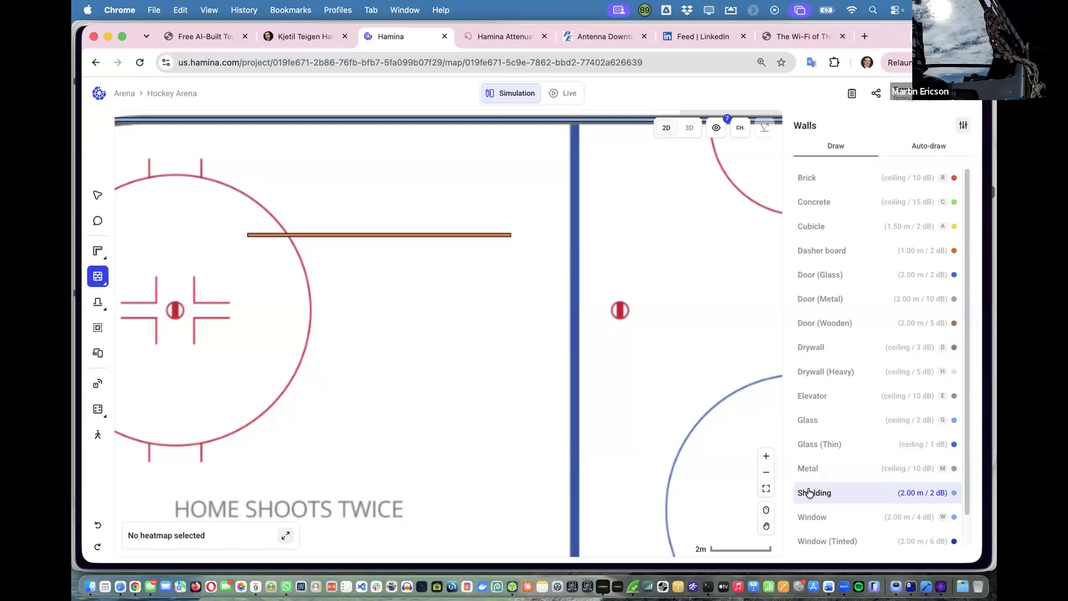
pyautogui.click(248, 235)
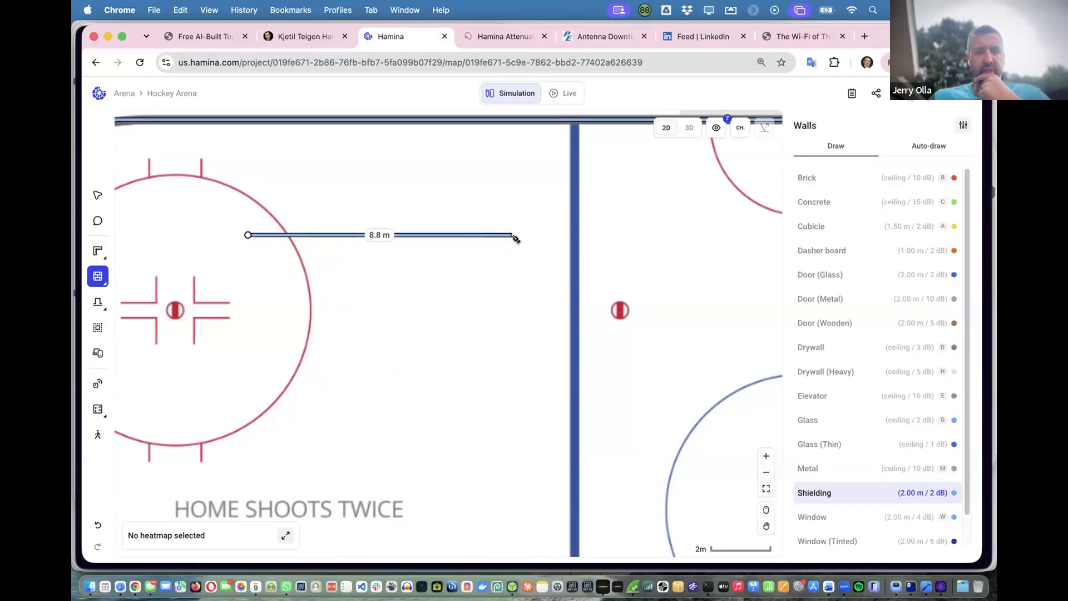
pyautogui.doubleClick(510, 234)
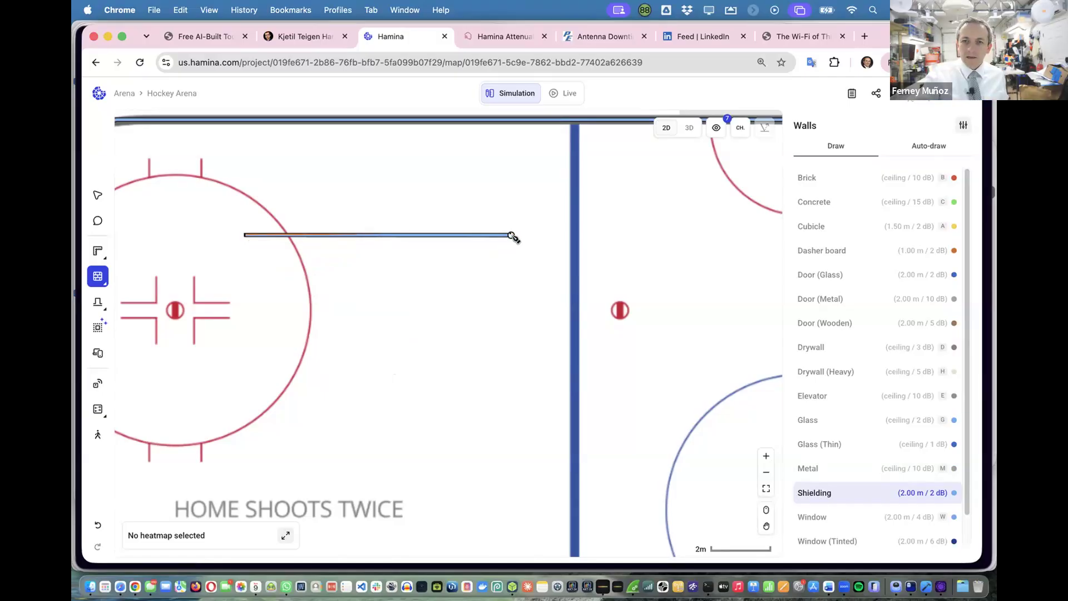
pyautogui.click(689, 128)
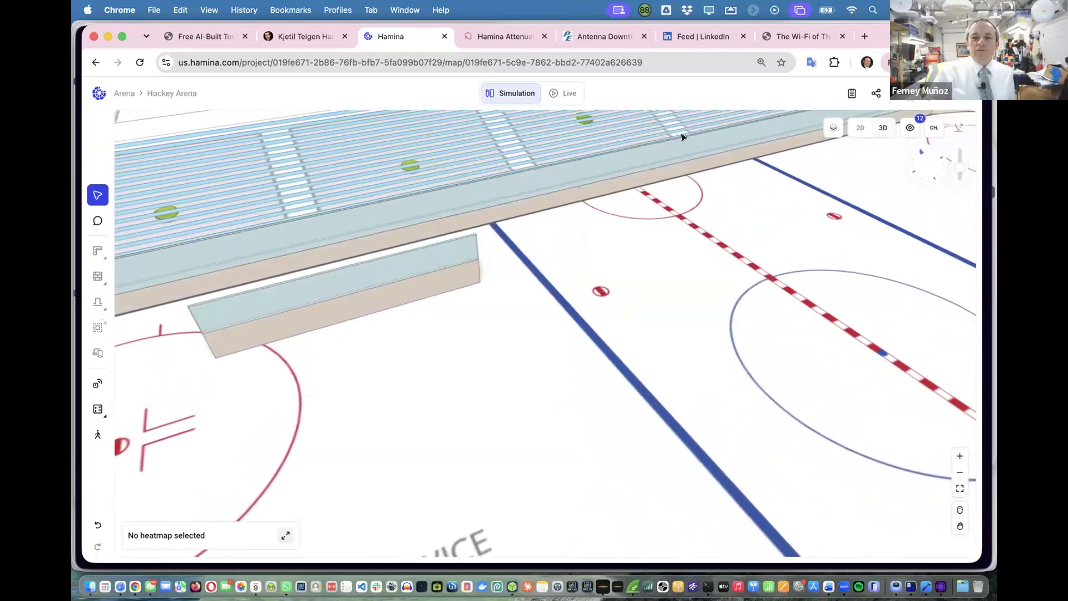
pyautogui.scroll(-5, 622, 271)
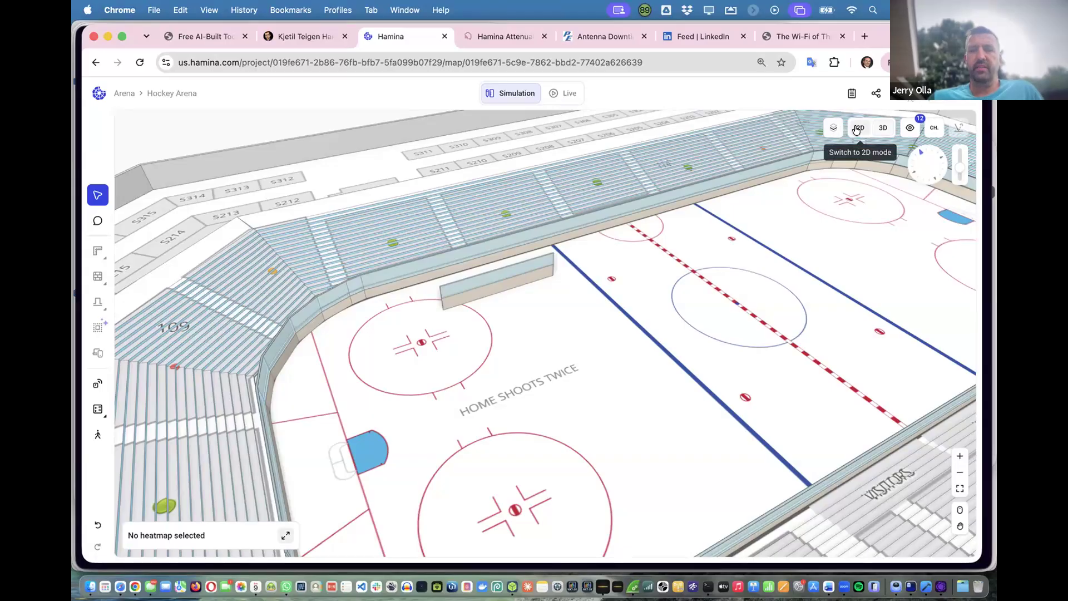
# Draw a closed rectangle of four Dasher board walls between the upper face-off circle and the blue line, and check it in 3D.
pyautogui.click(857, 129)
pyautogui.press('w')
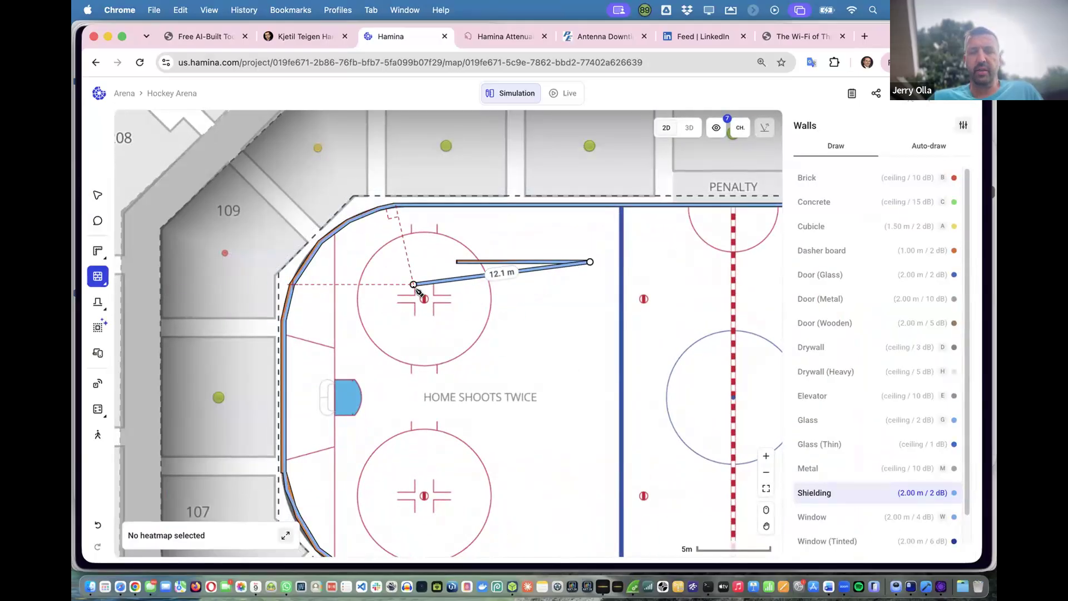
pyautogui.press('Escape')
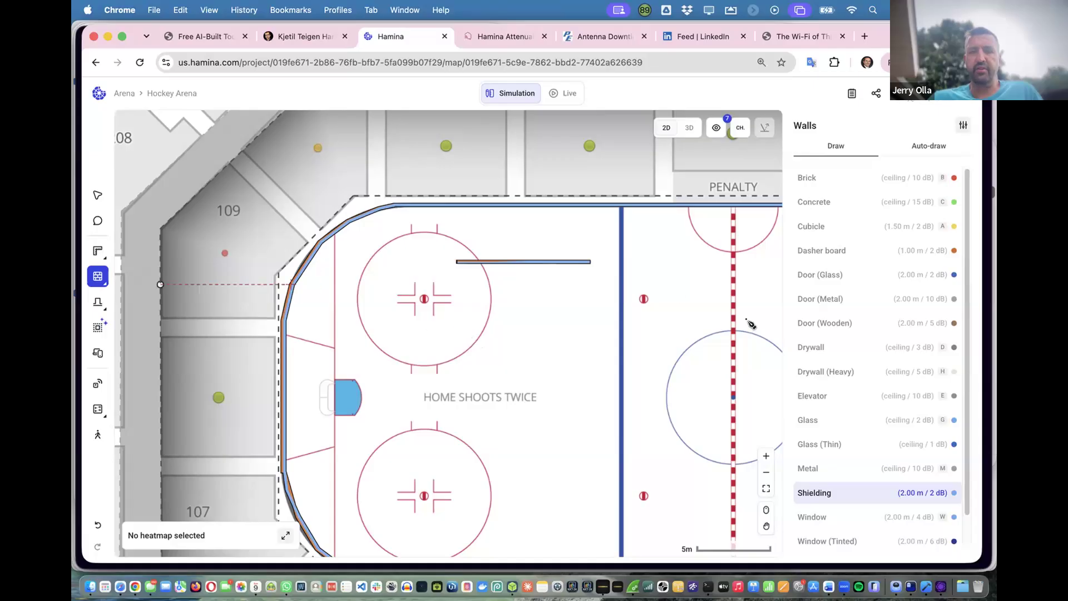
pyautogui.click(829, 250)
pyautogui.click(487, 330)
pyautogui.click(578, 330)
pyautogui.click(578, 374)
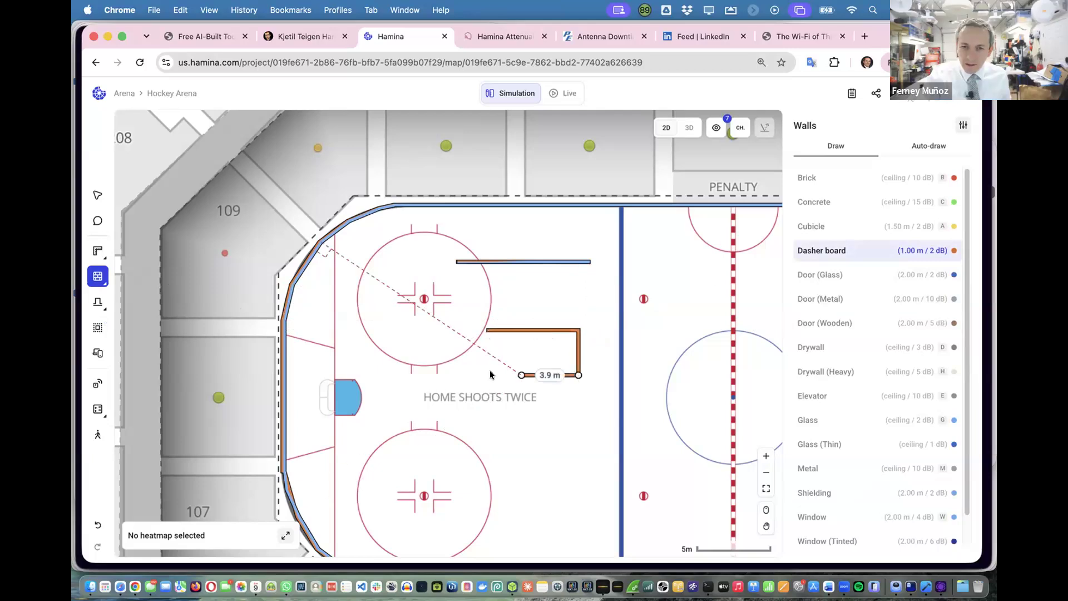
pyautogui.click(487, 375)
pyautogui.click(487, 330)
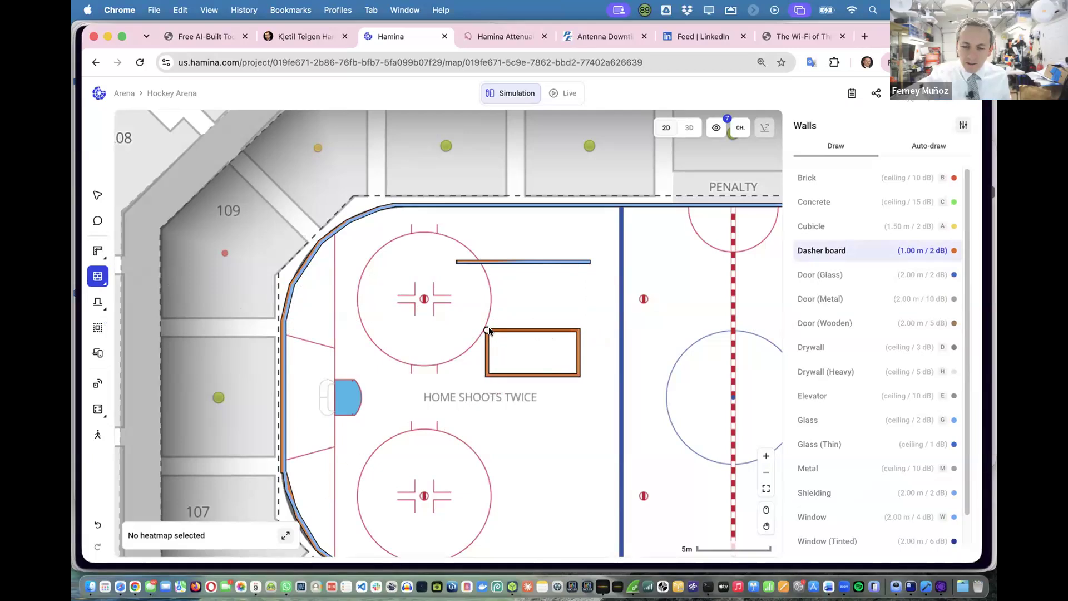
pyautogui.click(689, 128)
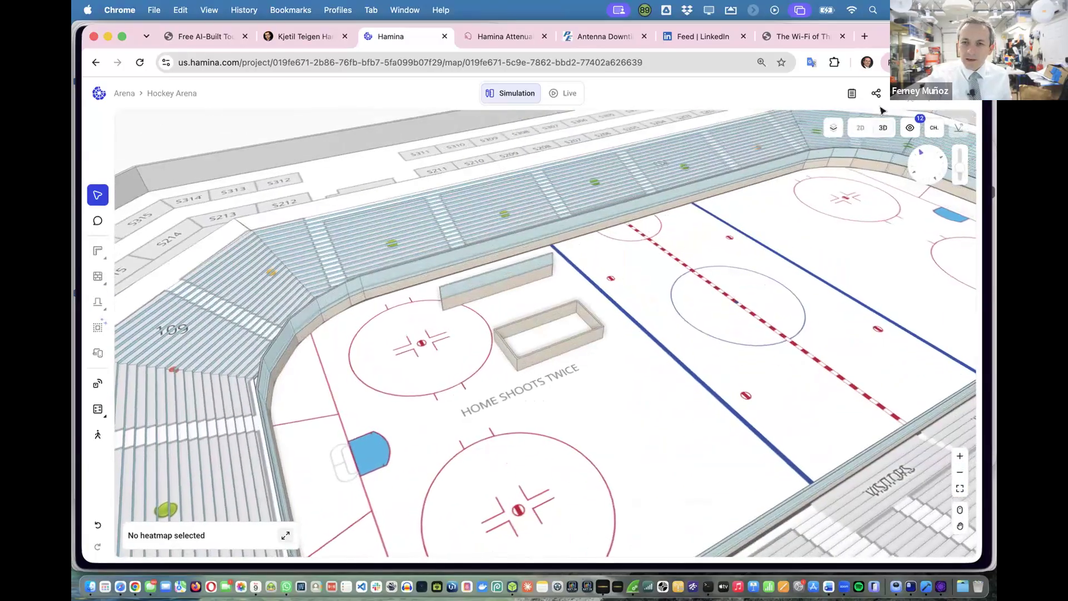
# Duplicate the four walls of the Dasher board rectangle on the 2D plan and move the copy onto the upper face-off circle.
pyautogui.click(859, 128)
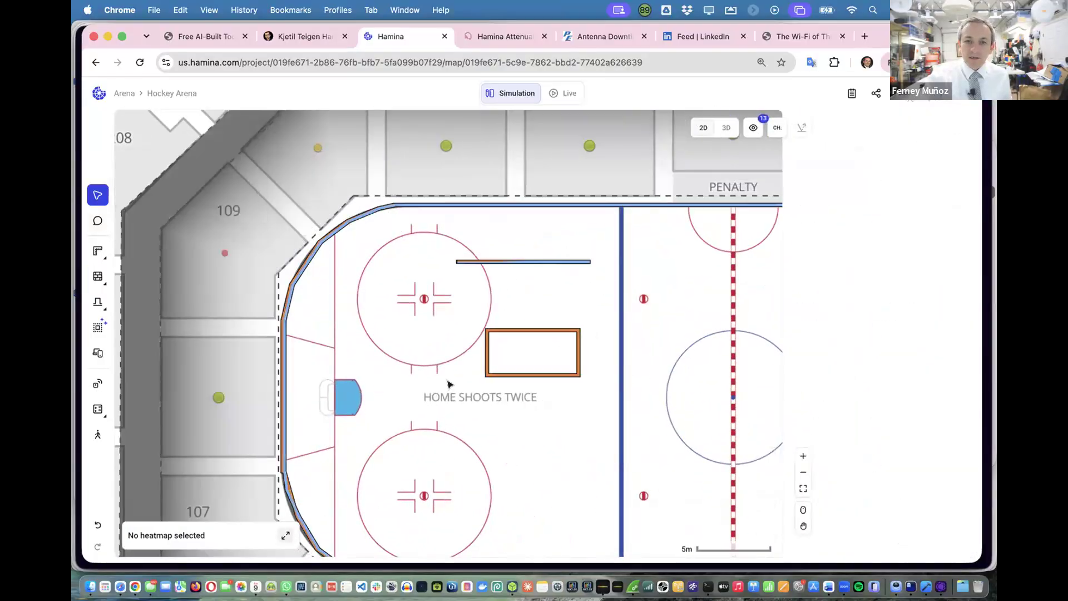
pyautogui.moveTo(471, 322); pyautogui.dragTo(580, 384)
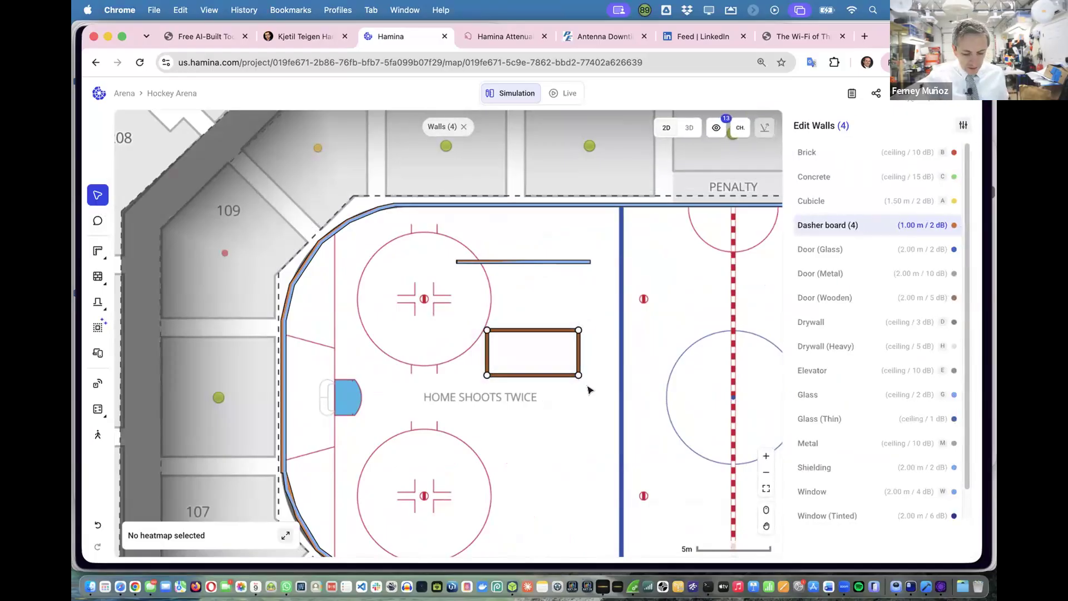
pyautogui.press('super+v')
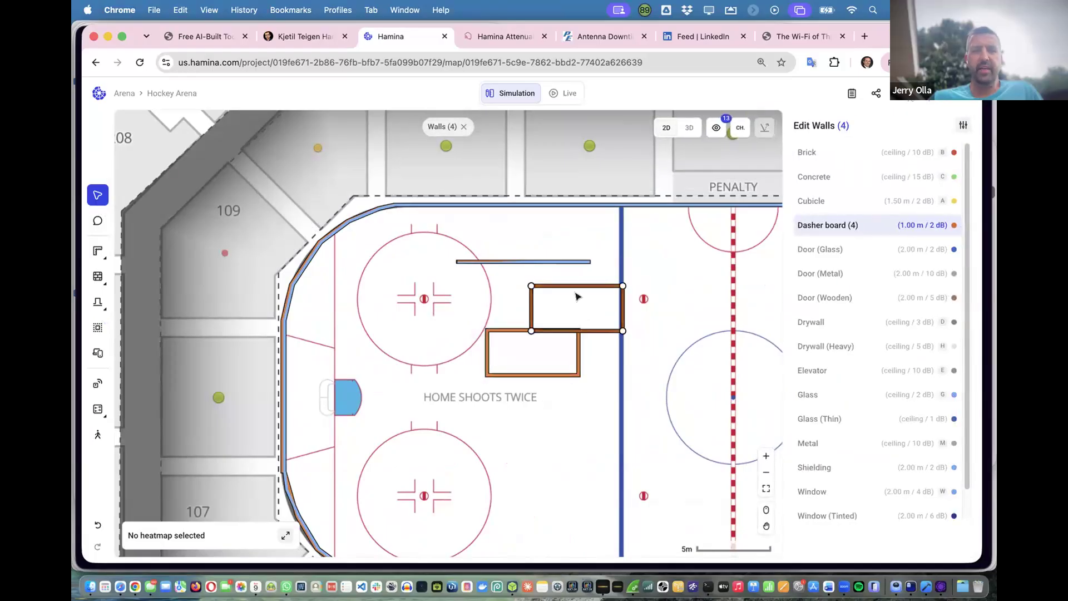
pyautogui.moveTo(580, 286); pyautogui.dragTo(419, 300)
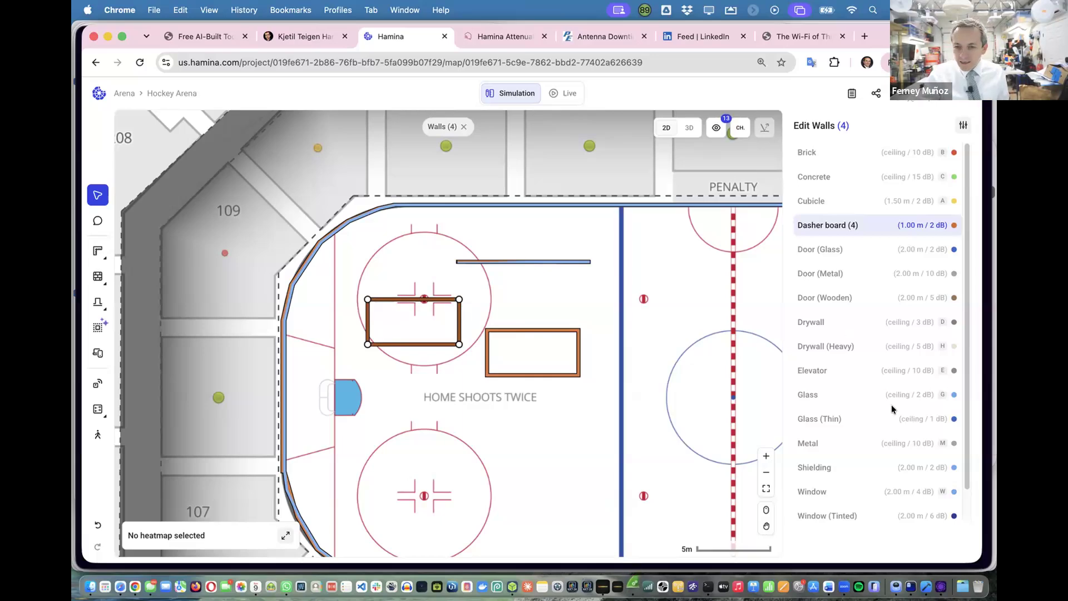
# Change the copied rectangle's four walls to the Shielding type and compare them with the dasher boards in 3D.
pyautogui.click(827, 469)
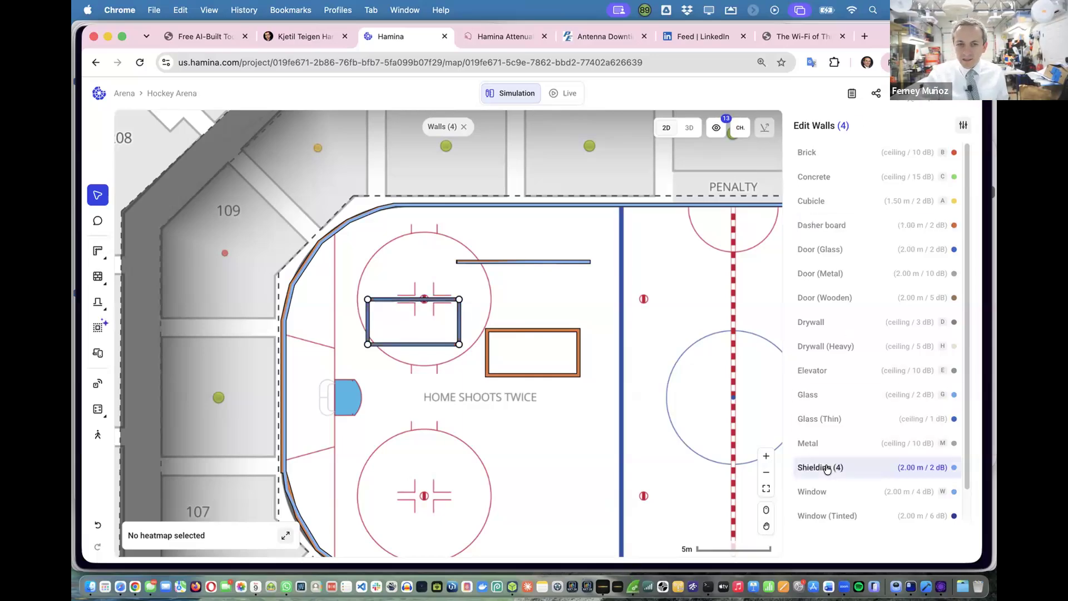
pyautogui.click(690, 128)
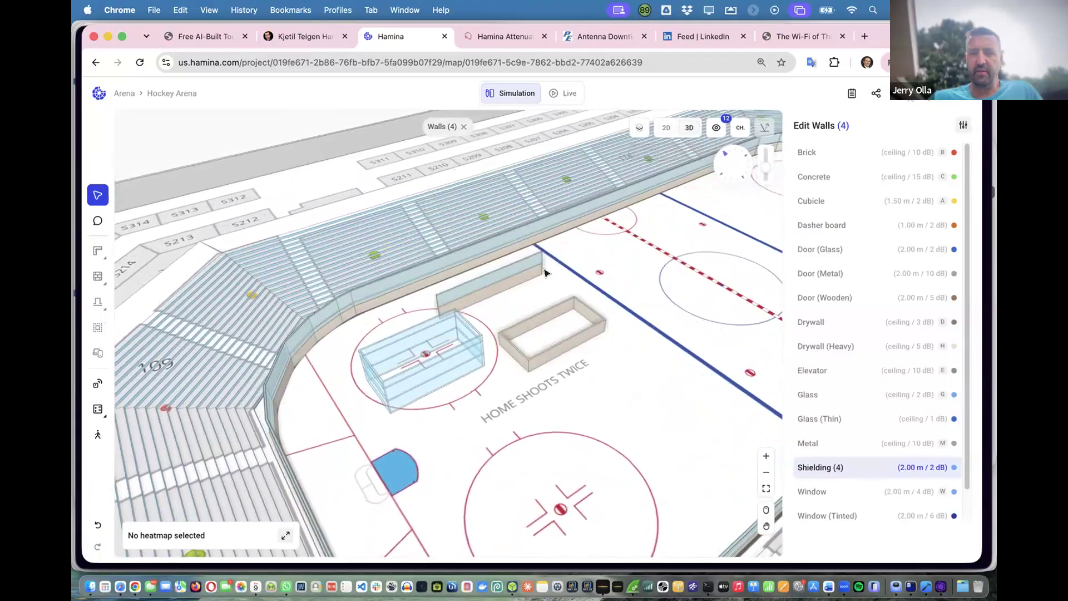
pyautogui.click(660, 128)
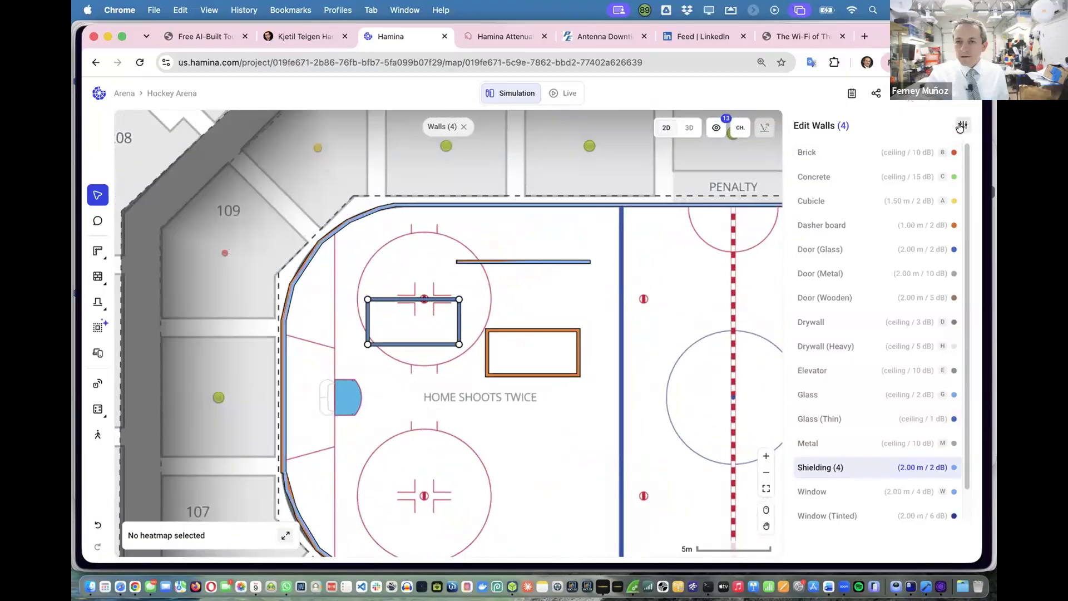
# Turn off Fill top & bottom for the Shielding type, save it, and check the Shielding rectangle in 3D before returning to 2D.
pyautogui.click(963, 125)
pyautogui.click(738, 370)
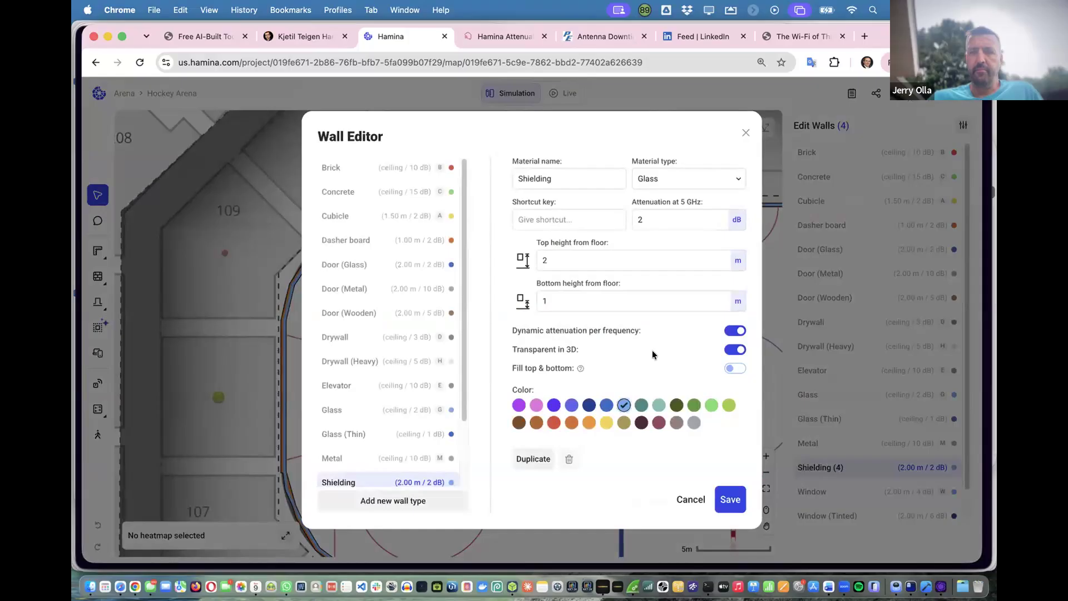
pyautogui.click(730, 499)
pyautogui.click(689, 127)
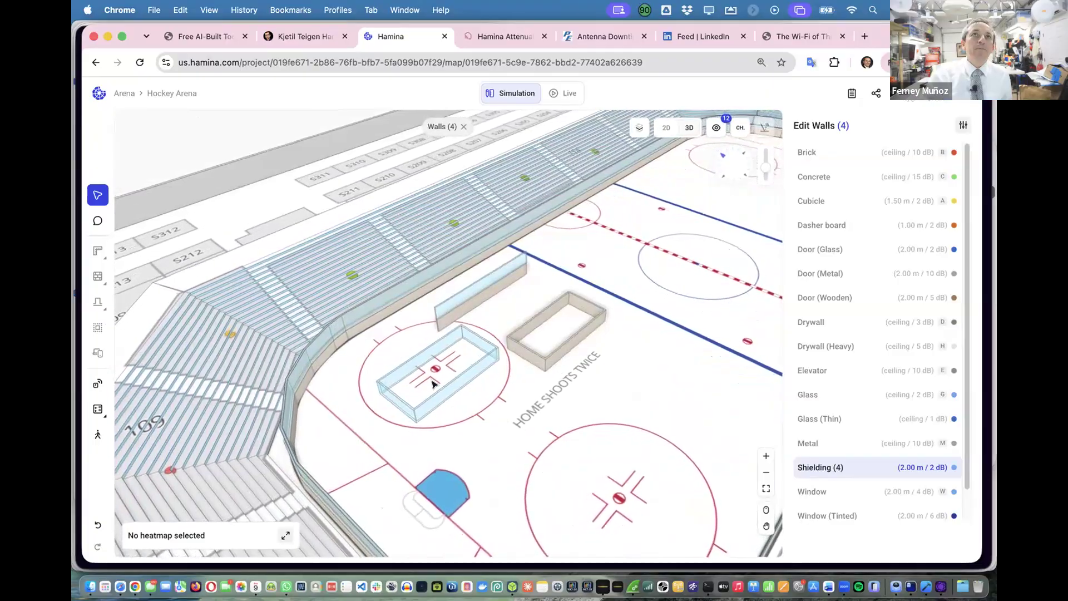
pyautogui.click(664, 128)
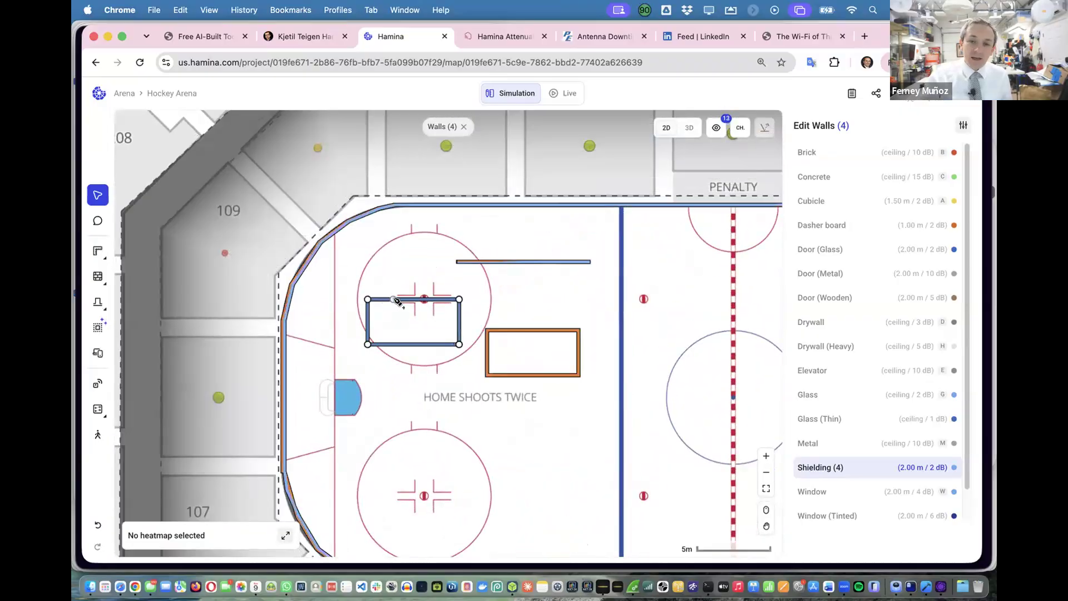
# Move the four-wall Shielding rectangle exactly onto the Dasher board rectangle near the blue line and inspect the stacked walls in 3D.
pyautogui.moveTo(394, 296); pyautogui.dragTo(502, 326)
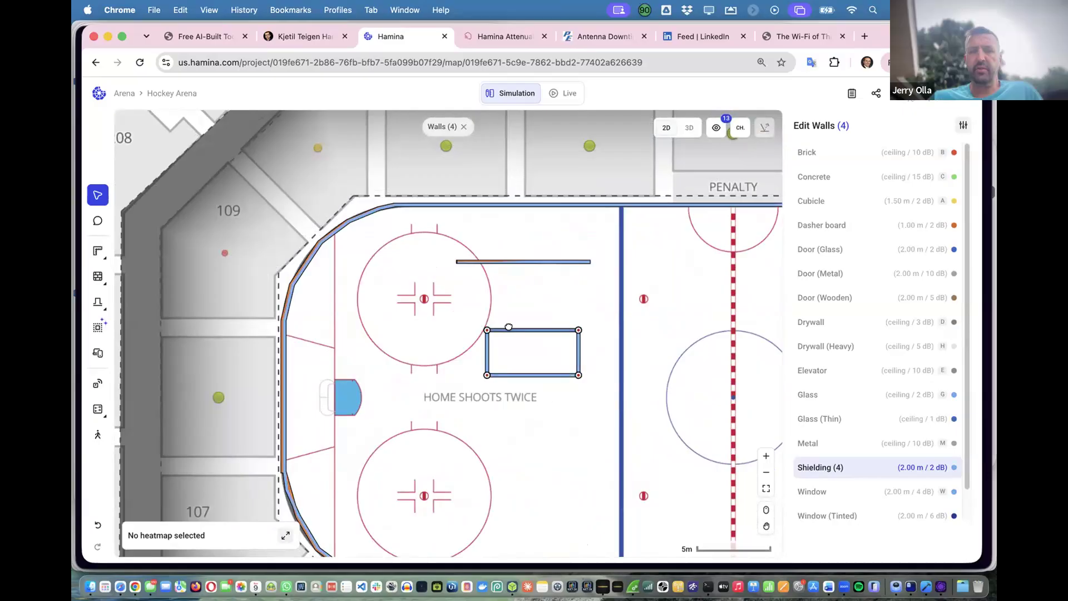
pyautogui.moveTo(508, 326); pyautogui.dragTo(511, 329)
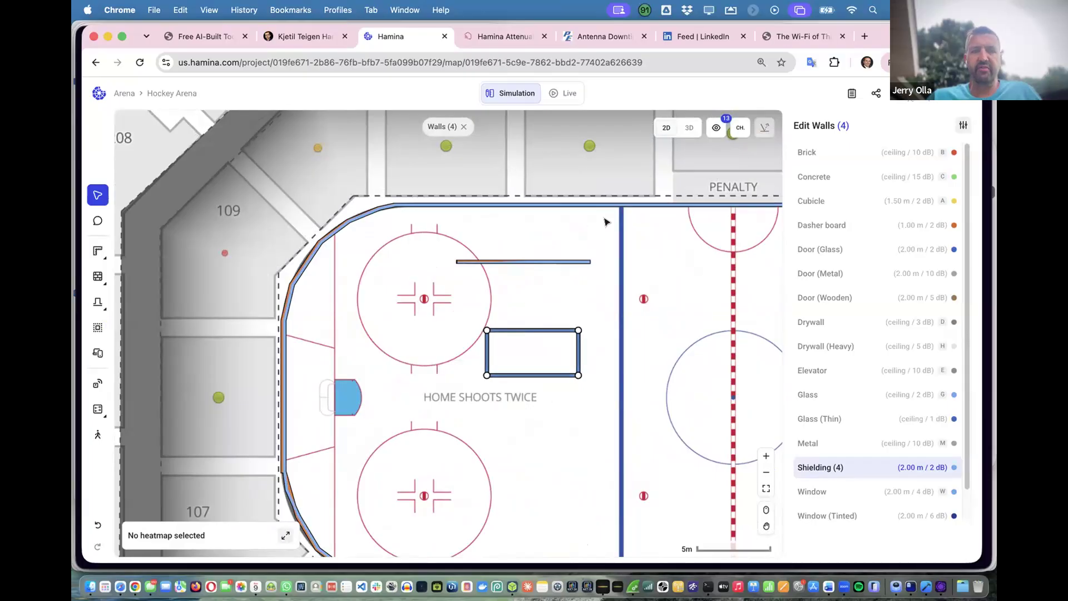
pyautogui.click(688, 127)
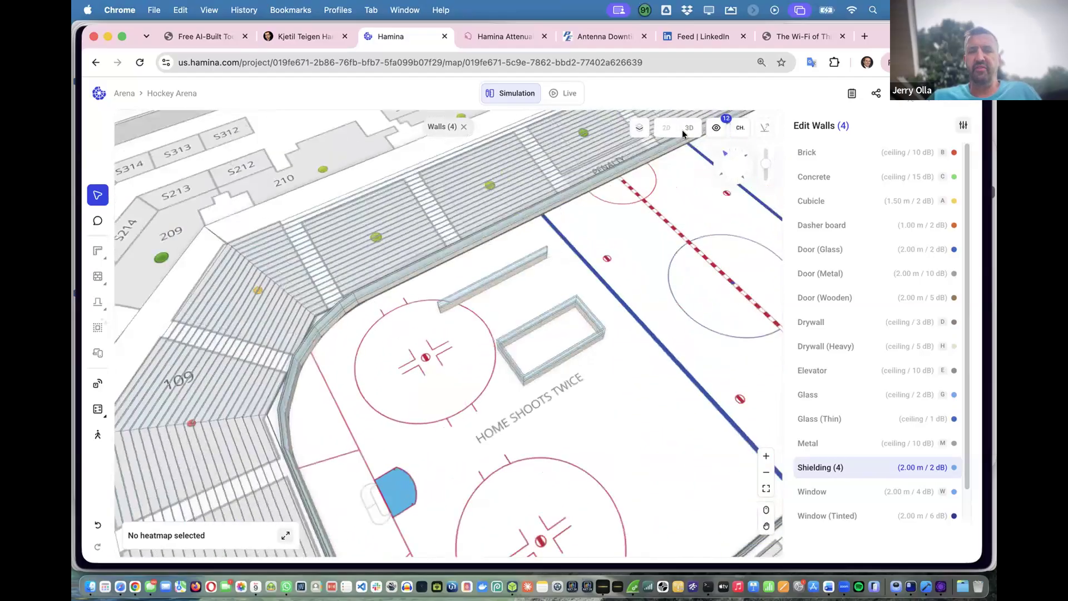
pyautogui.moveTo(627, 354); pyautogui.dragTo(580, 268)
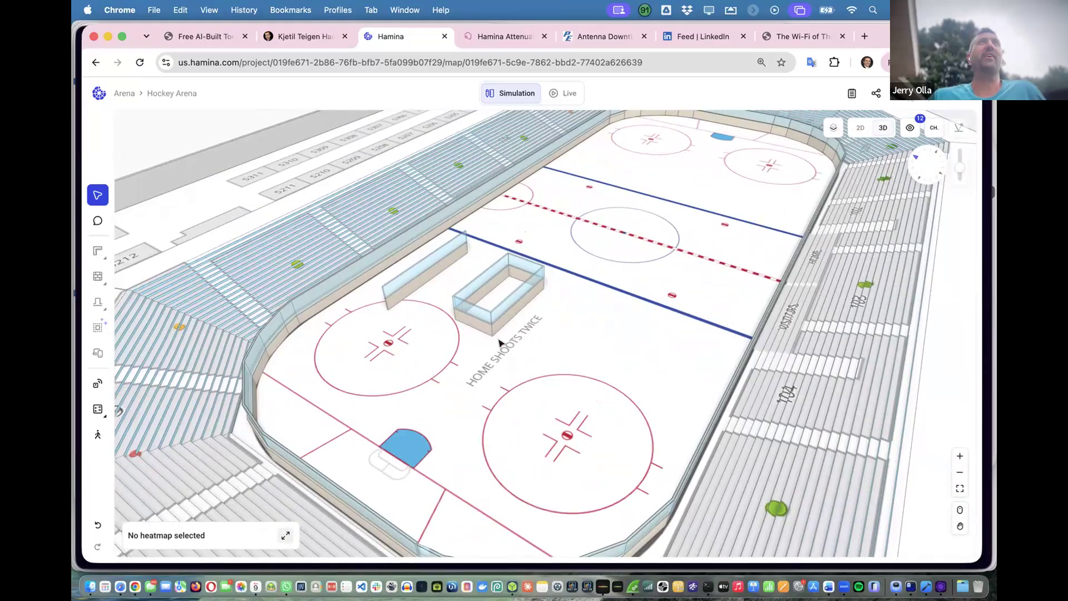
pyautogui.scroll(5, 499, 343)
pyautogui.moveTo(495, 337); pyautogui.dragTo(312, 353)
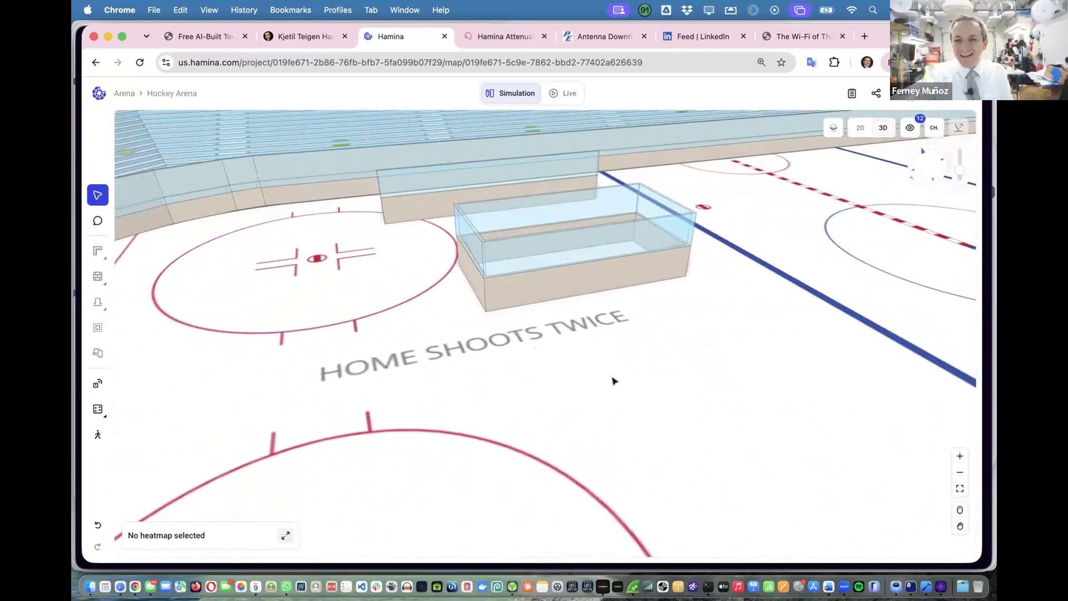
pyautogui.moveTo(648, 369); pyautogui.dragTo(423, 333)
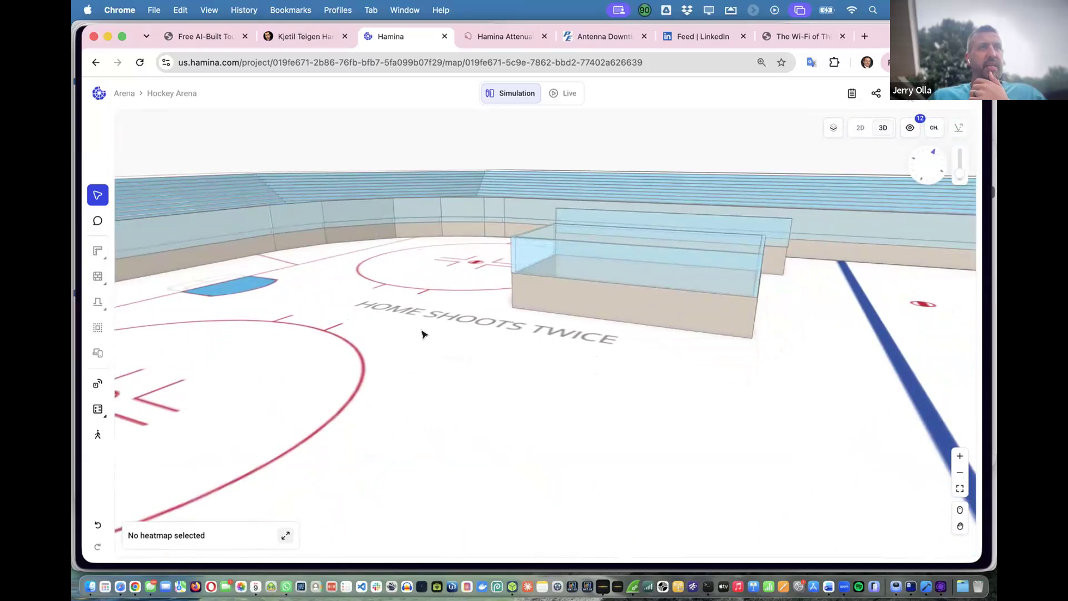
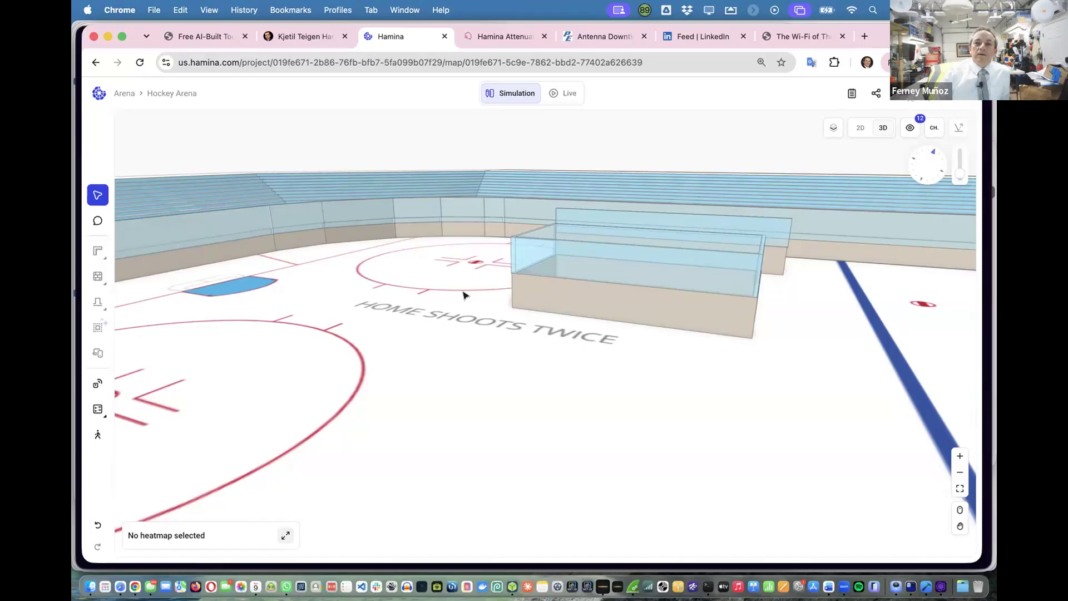
# Examine the curved rink walls at the section 106–109 end in 3D, checking how the shielding sits on the dasher boards.
pyautogui.scroll(-5, 465, 295)
pyautogui.hscroll(8, 465, 295)
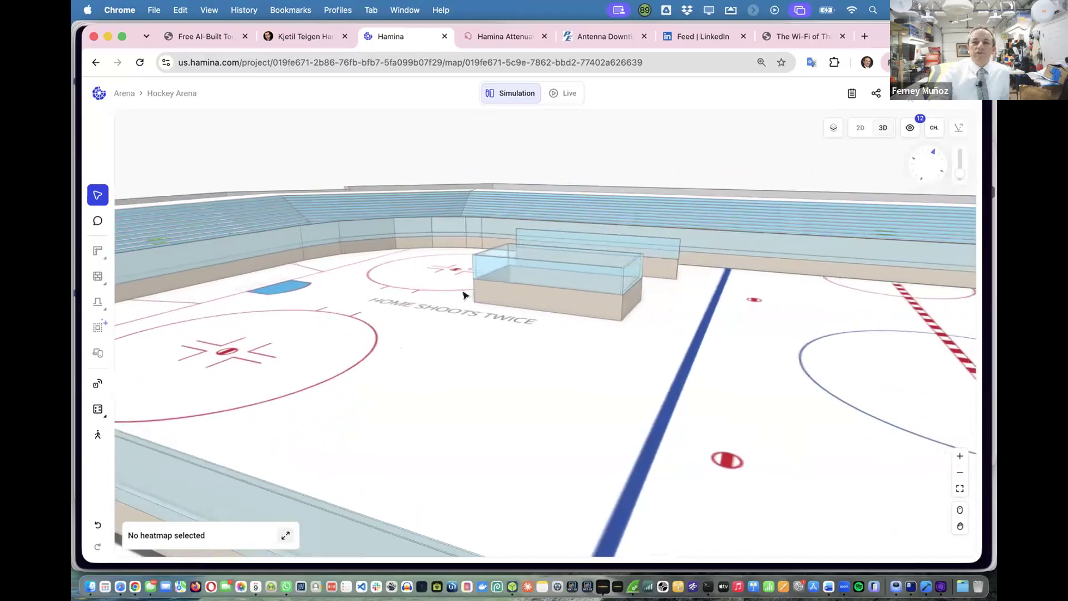
pyautogui.hscroll(3, 465, 295)
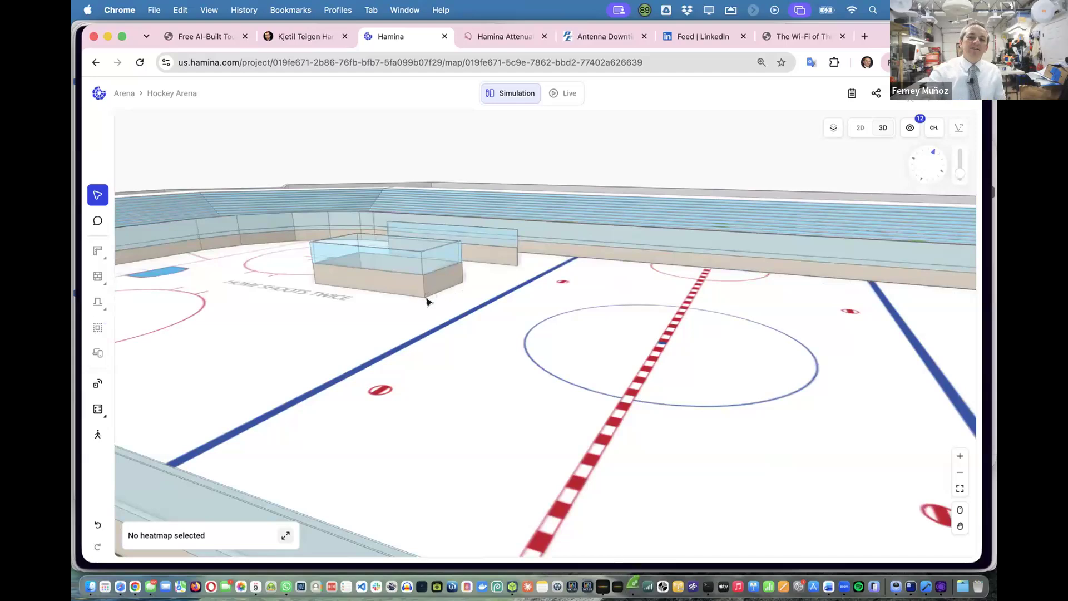
pyautogui.scroll(-3, 426, 315)
pyautogui.scroll(-2, 427, 316)
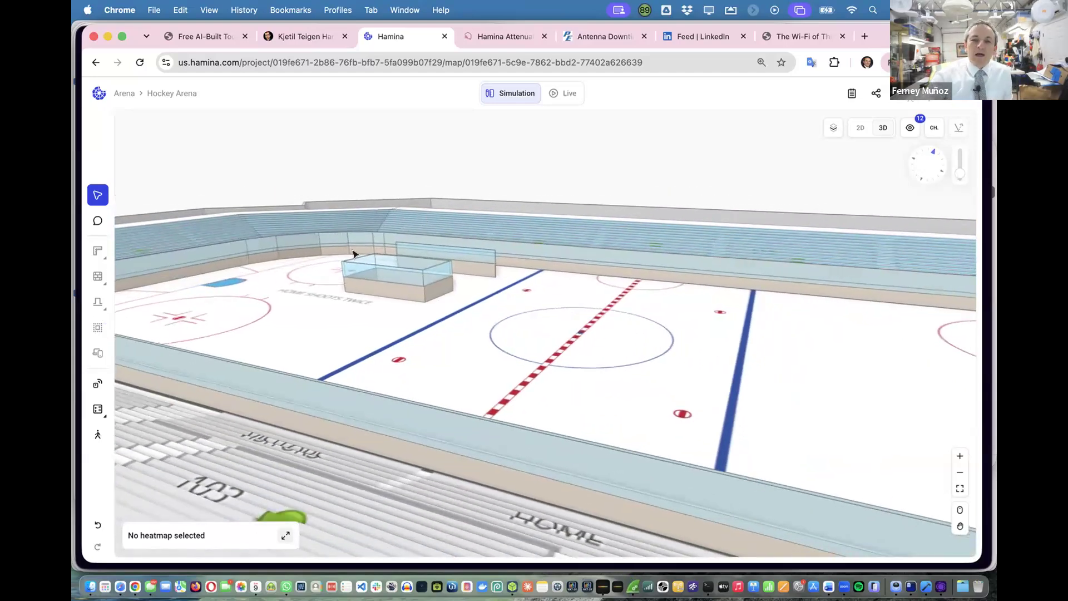
pyautogui.scroll(3, 239, 294)
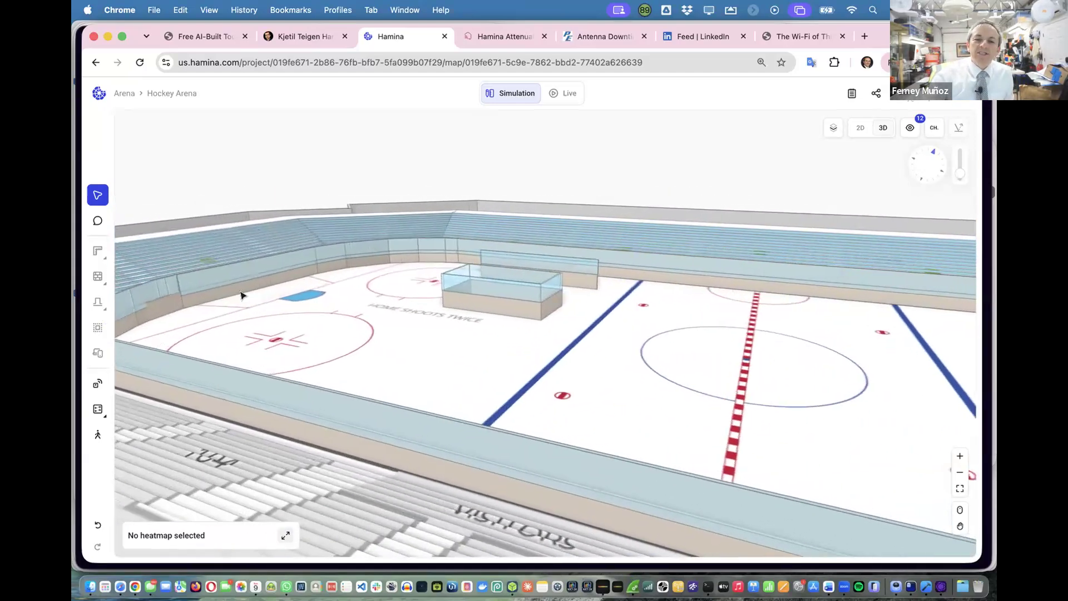
pyautogui.scroll(5, 174, 298)
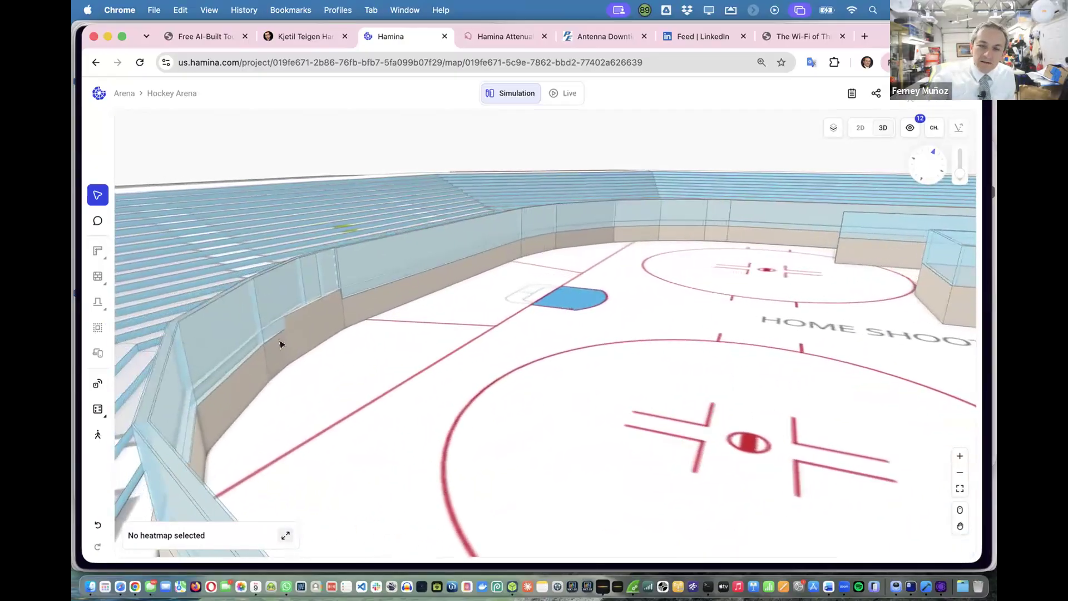
pyautogui.scroll(5, 281, 341)
pyautogui.scroll(5, 280, 344)
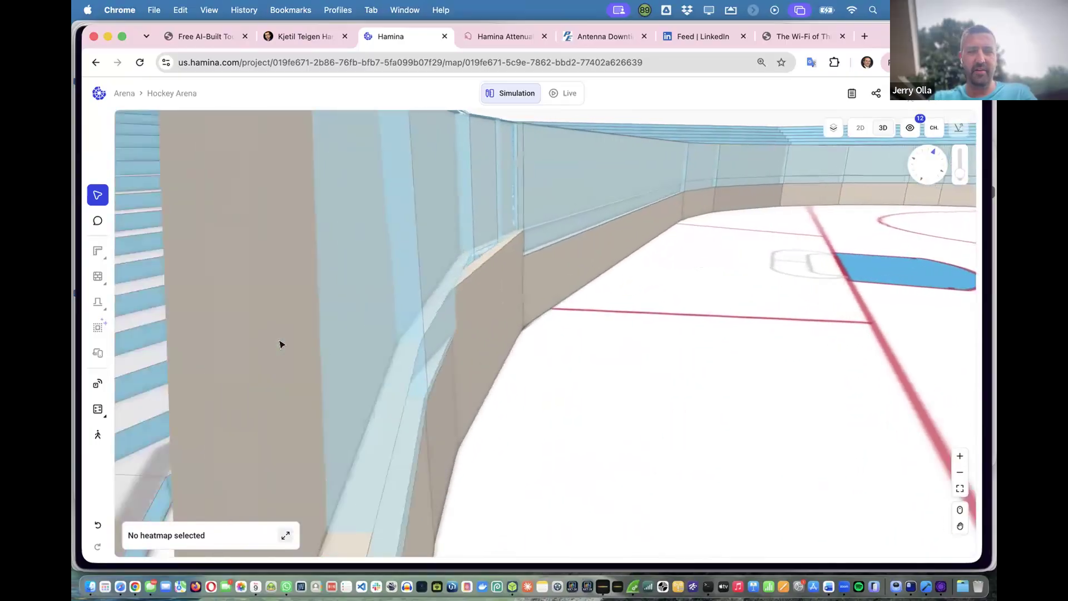
pyautogui.scroll(3, 279, 344)
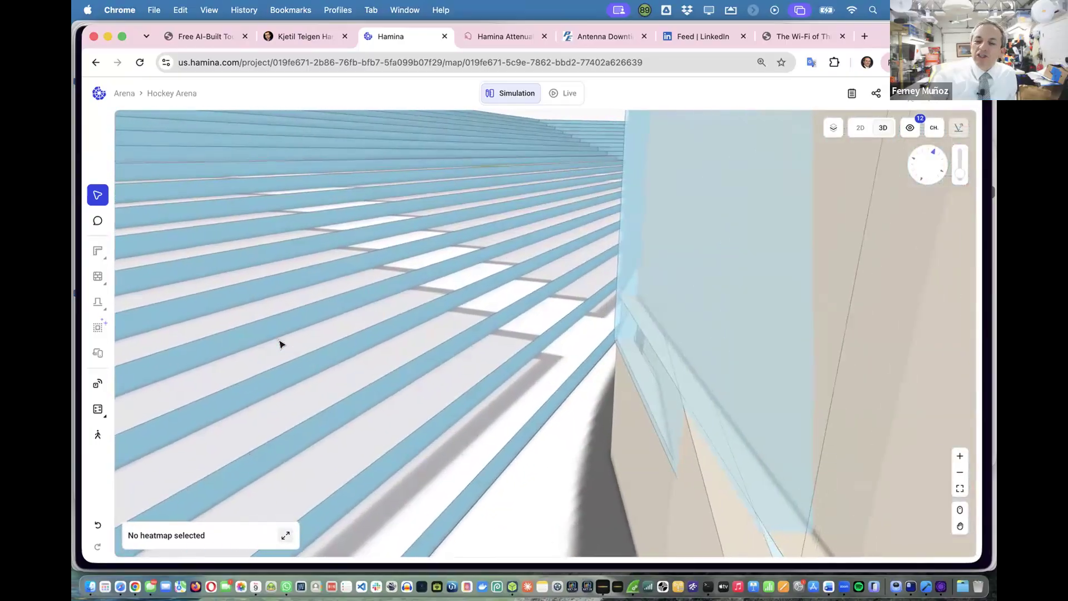
pyautogui.scroll(-2, 279, 344)
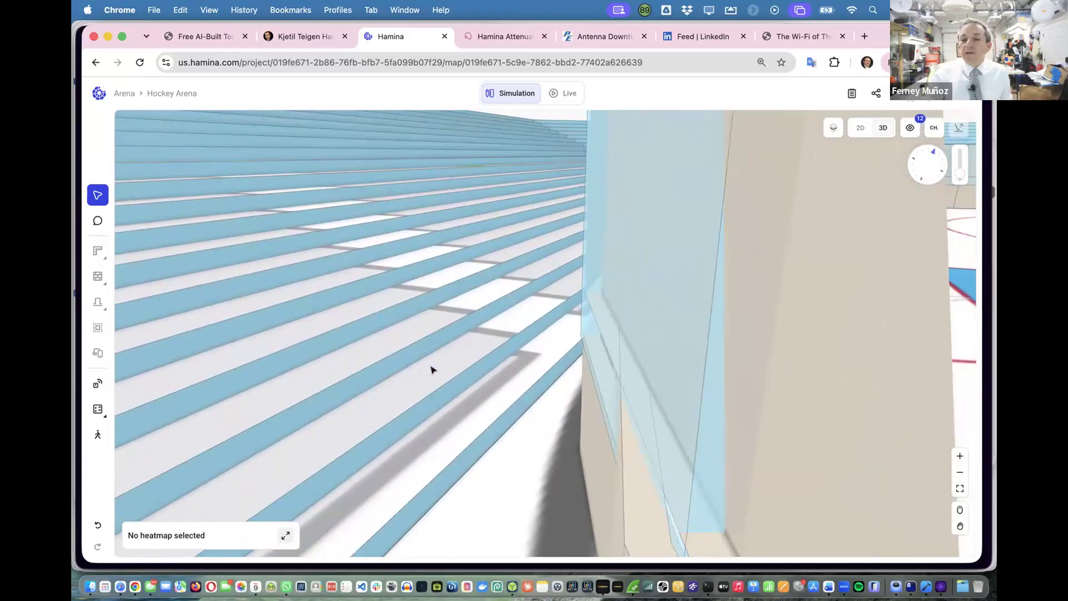
pyautogui.scroll(-3, 639, 375)
# Compare the stacked test rectangle with the rink walls at the far corner by section 117, and survey the whole arena in 3D.
pyautogui.scroll(5, 639, 377)
pyautogui.scroll(5, 639, 377)
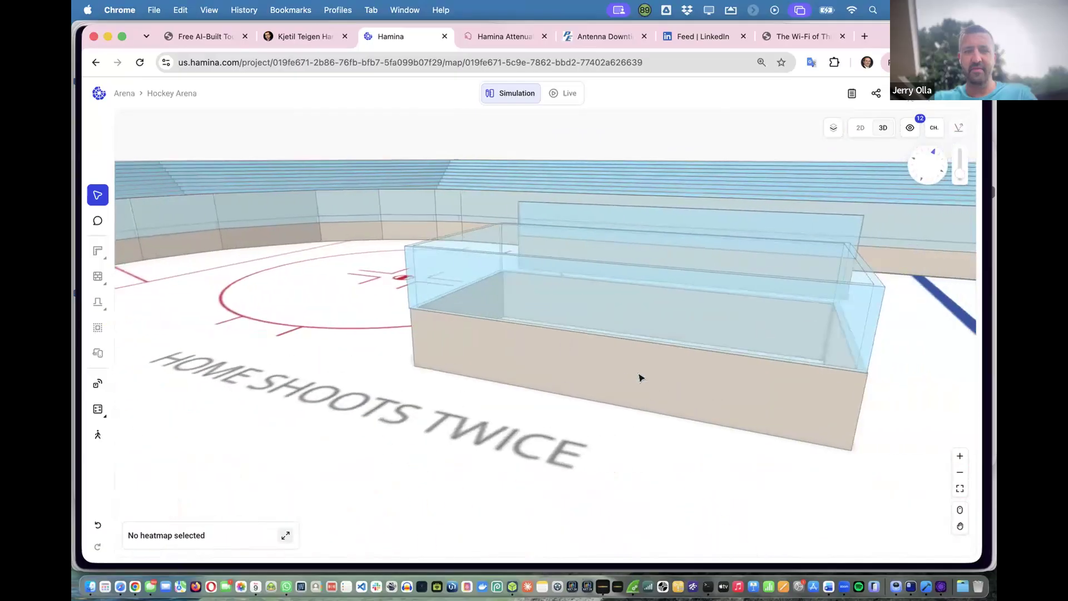
pyautogui.scroll(5, 640, 377)
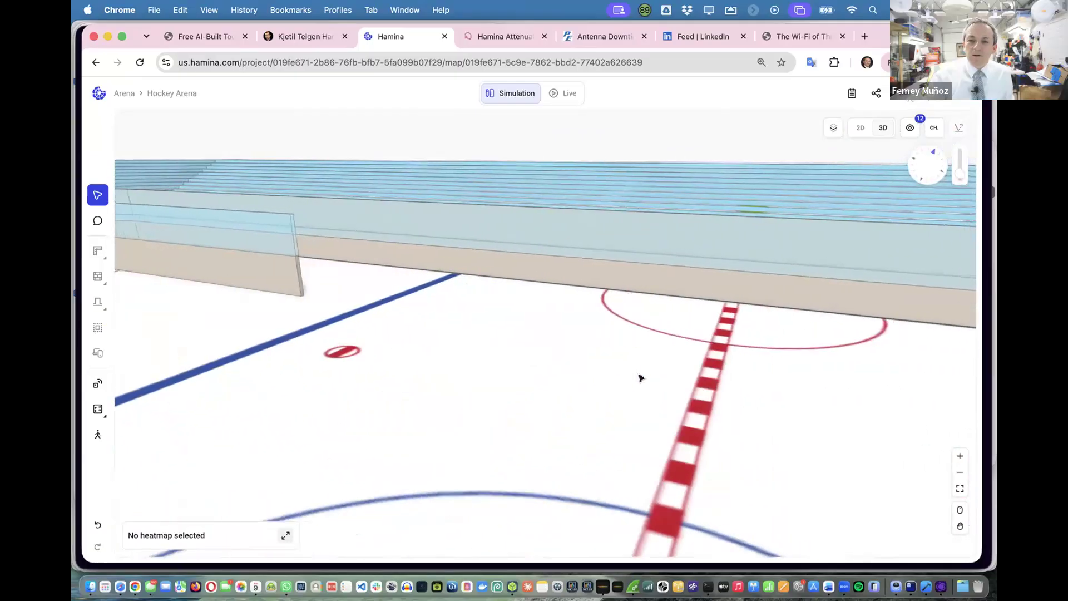
pyautogui.hscroll(5, 640, 378)
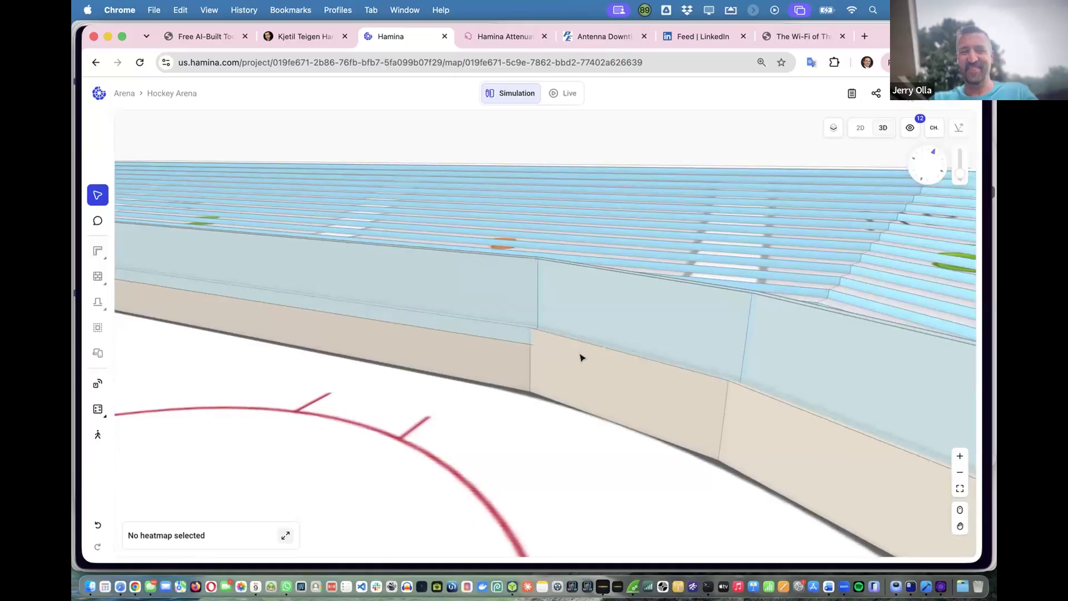
pyautogui.scroll(-10, 580, 357)
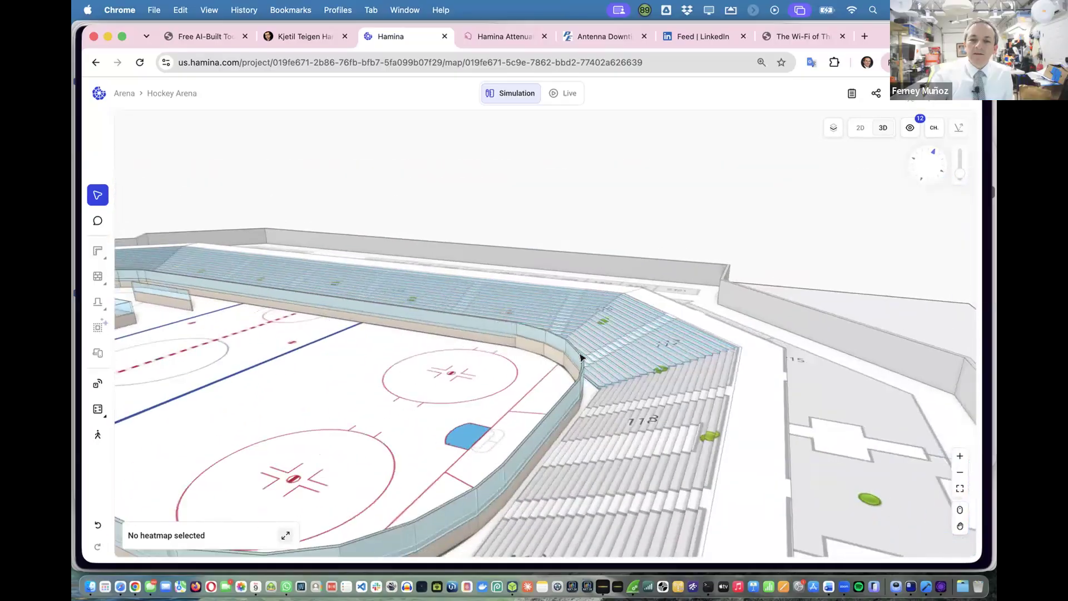
pyautogui.scroll(-5, 580, 357)
pyautogui.hscroll(-5, 580, 357)
pyautogui.scroll(3, 580, 357)
pyautogui.hscroll(-3, 580, 357)
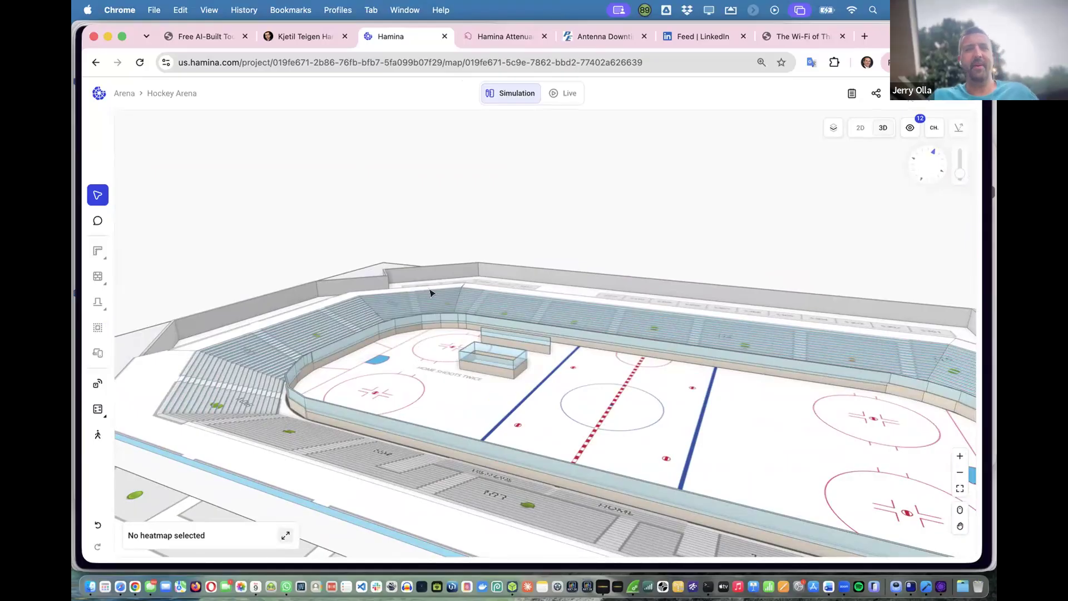
# Delete the straight test wall and the stacked Dasher board and Shielding rectangle from the ice on the 2D plan.
pyautogui.click(858, 129)
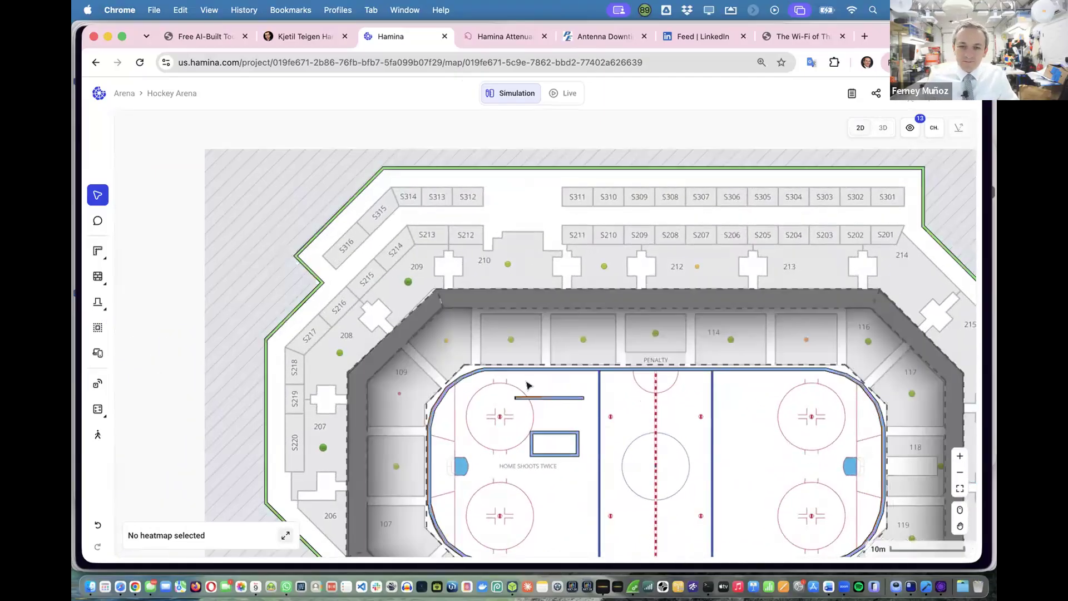
pyautogui.moveTo(511, 391); pyautogui.dragTo(601, 472)
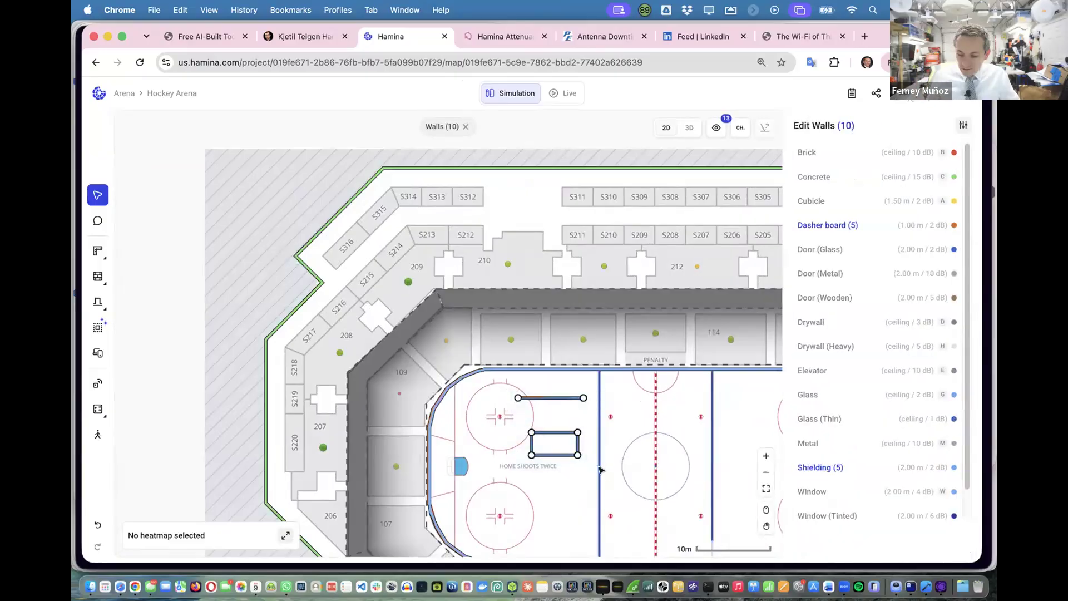
pyautogui.press('Delete')
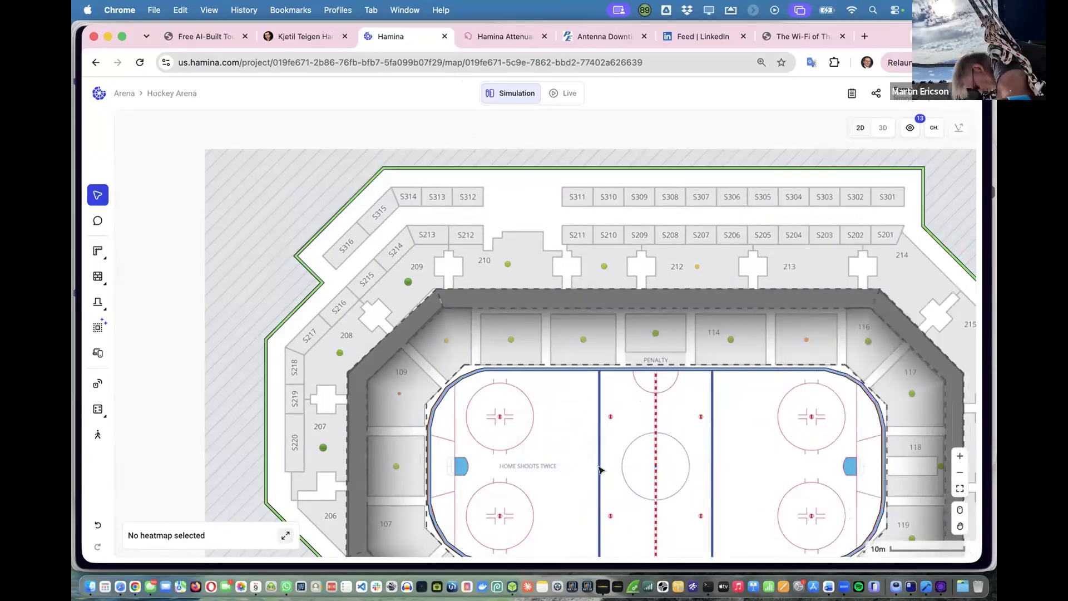
# Review the cleaned-up rink, stands and outer slab from several sides in 3D, and return to the full 2D plan.
pyautogui.scroll(-2, 601, 471)
pyautogui.hscroll(1, 601, 470)
pyautogui.scroll(-2, 601, 471)
pyautogui.hscroll(2, 601, 470)
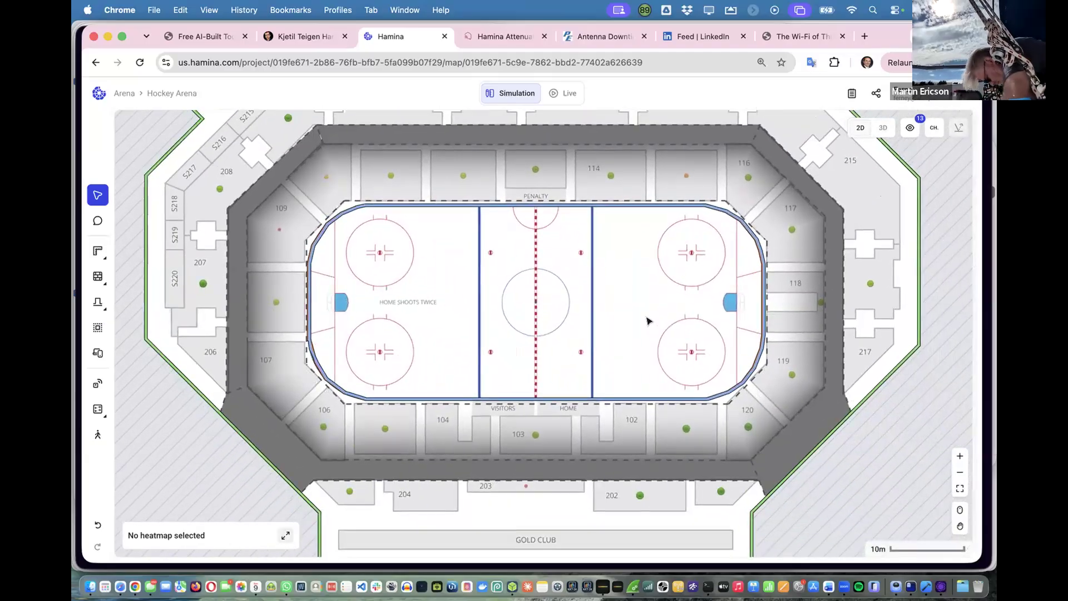
pyautogui.scroll(3, 647, 321)
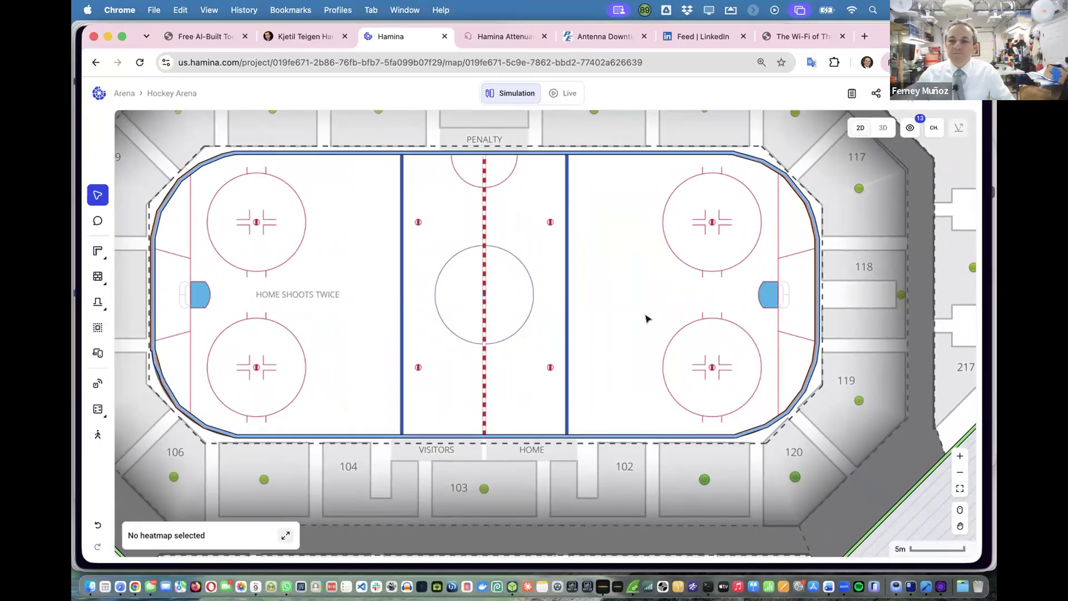
pyautogui.click(883, 128)
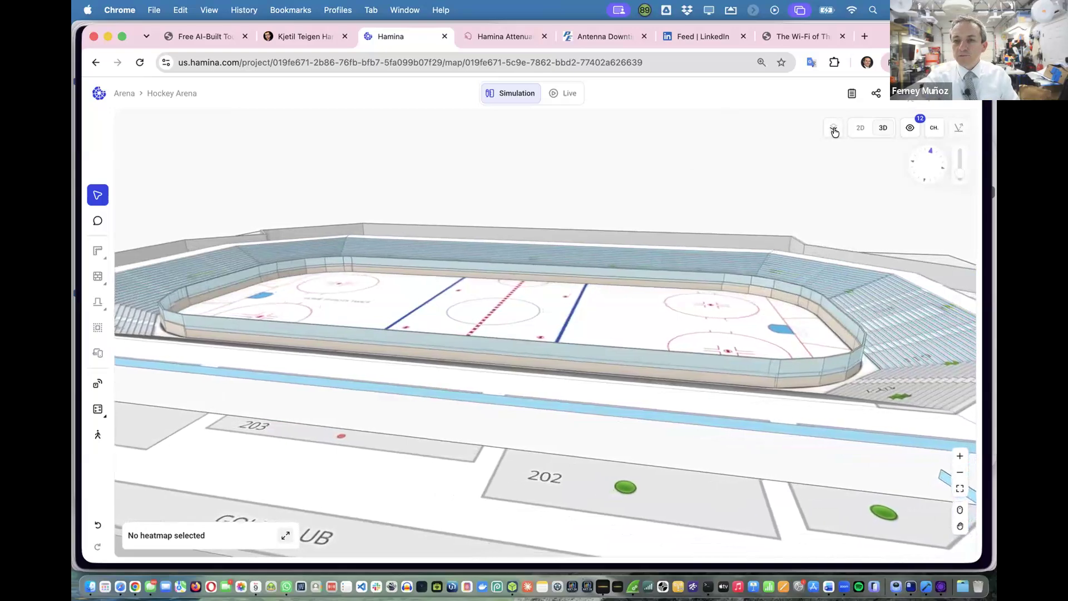
pyautogui.moveTo(712, 334); pyautogui.dragTo(288, 307)
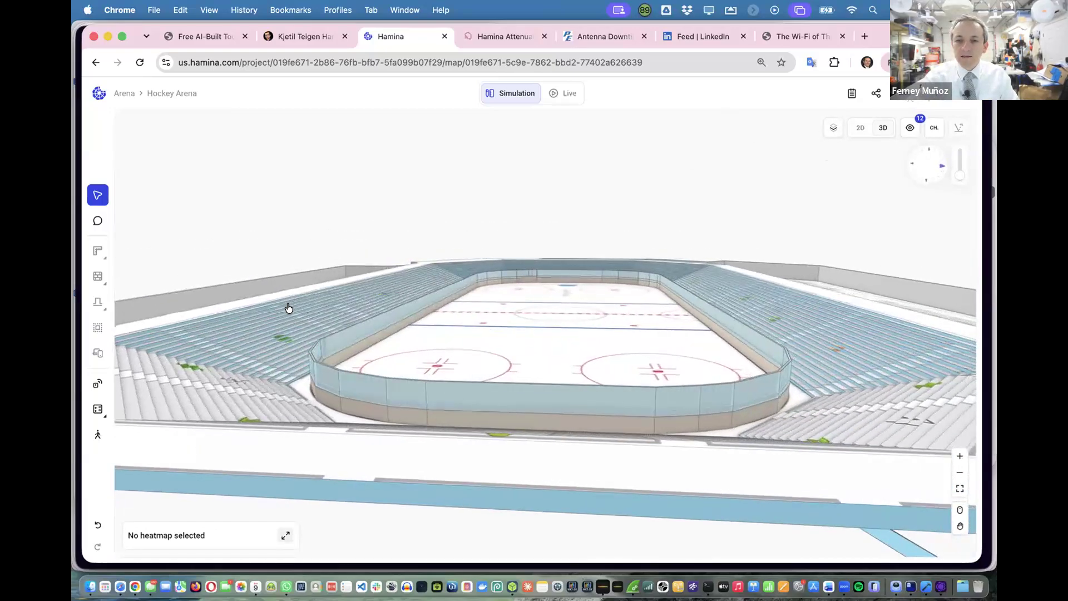
pyautogui.moveTo(634, 330); pyautogui.dragTo(846, 426)
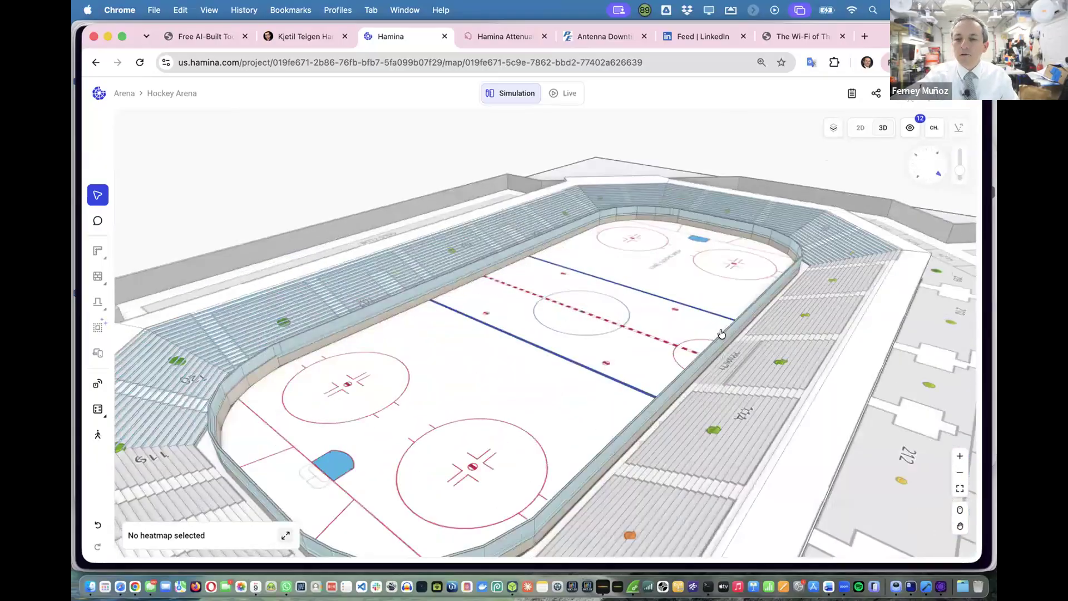
pyautogui.scroll(-8, 853, 362)
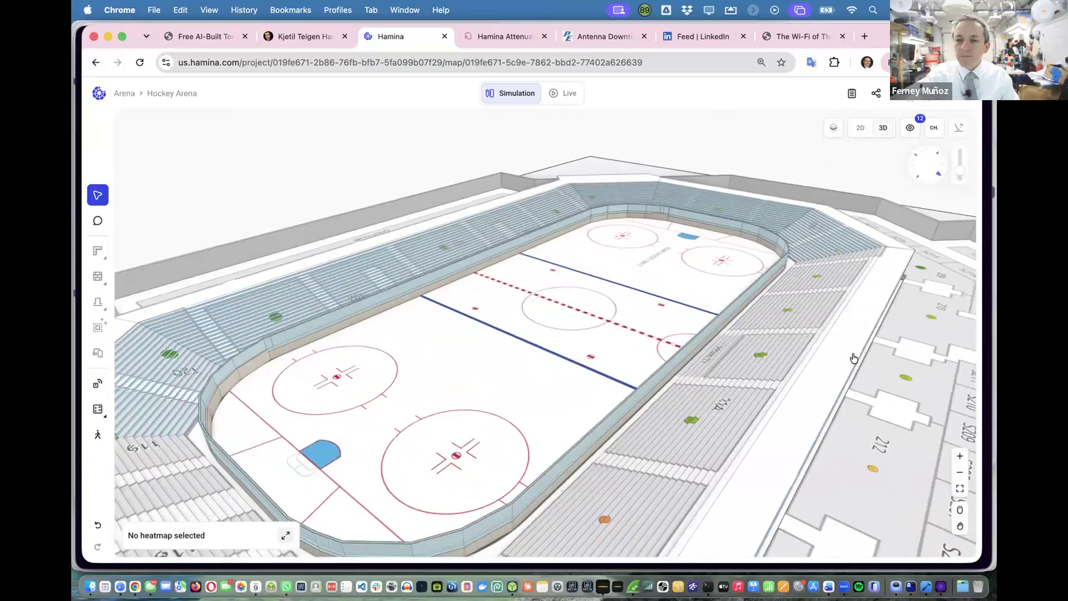
pyautogui.moveTo(780, 398); pyautogui.dragTo(689, 305)
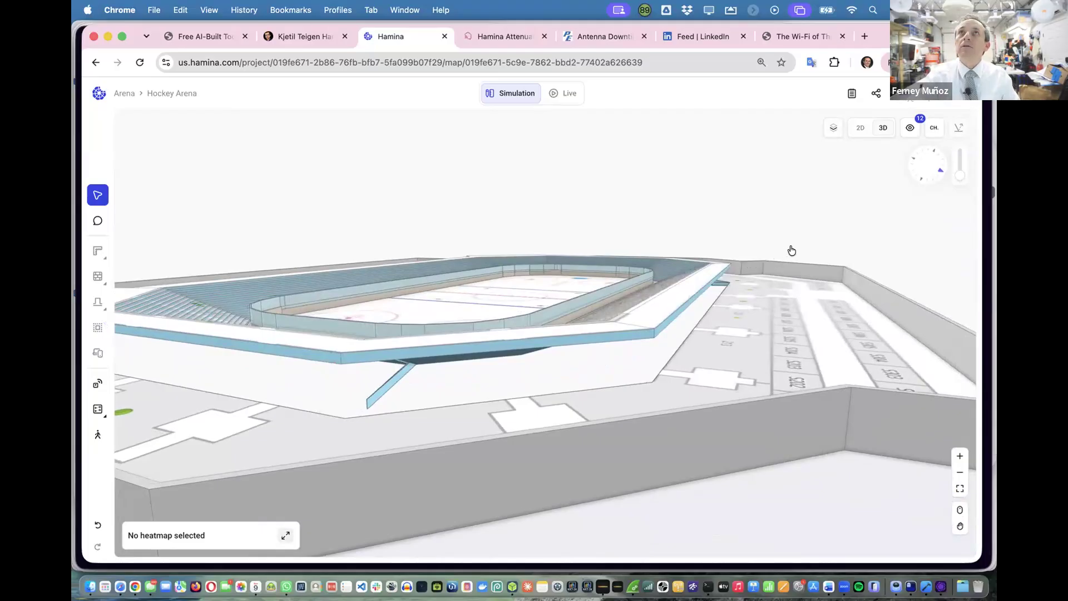
pyautogui.click(856, 126)
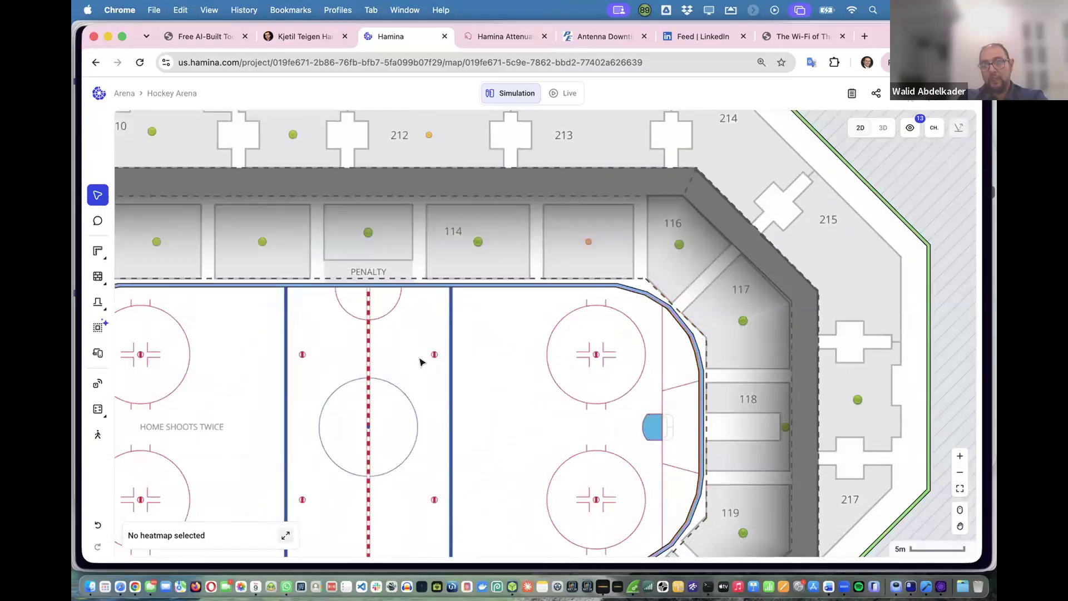
pyautogui.scroll(-3, 422, 362)
pyautogui.hscroll(-2, 422, 363)
pyautogui.scroll(-2, 421, 362)
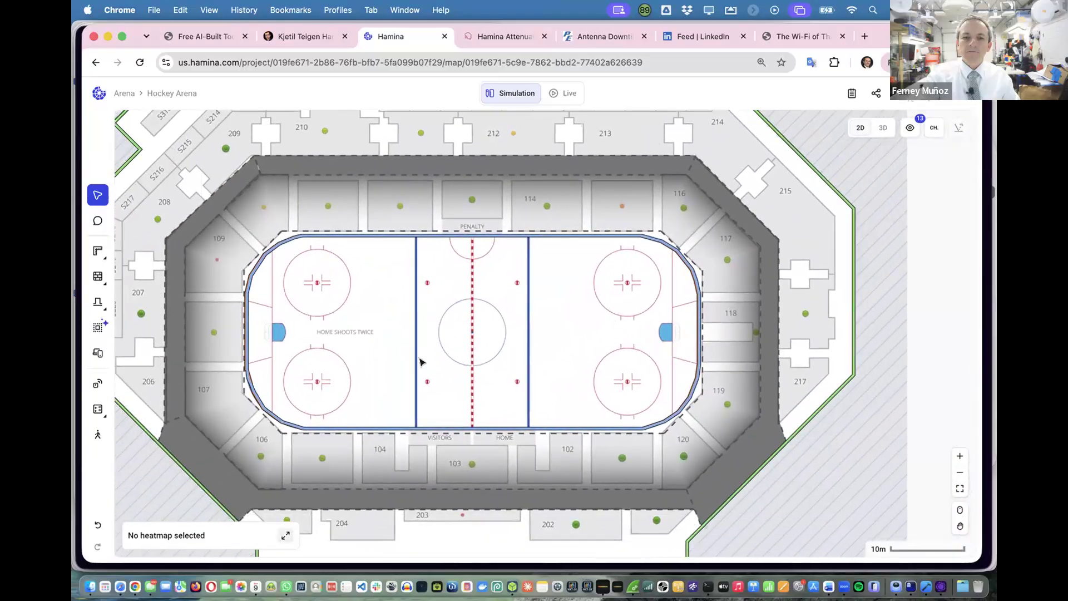
pyautogui.scroll(-2, 420, 362)
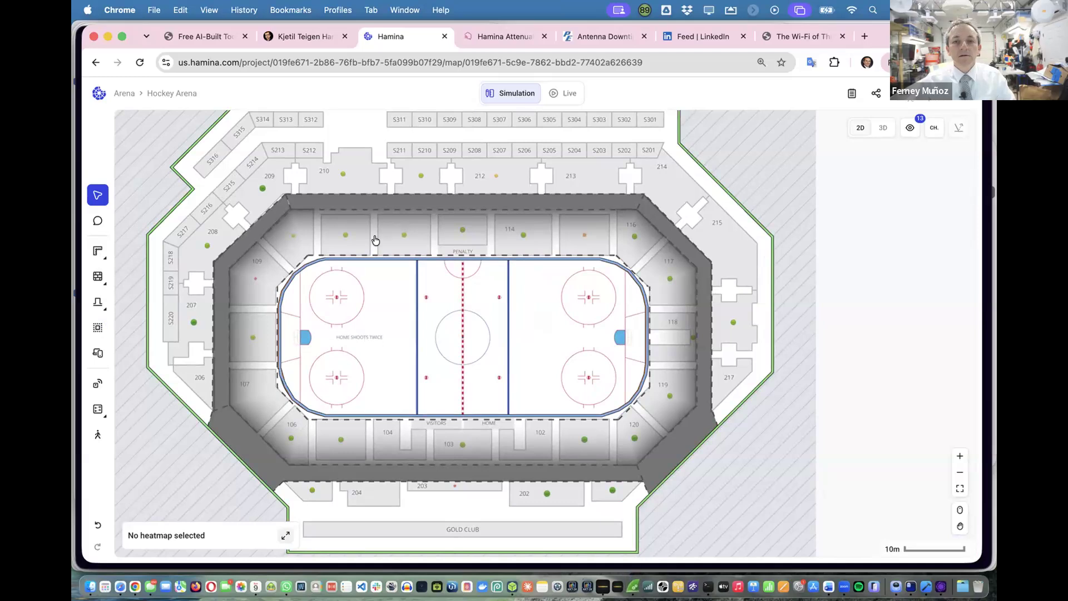
# Trace the inner edge of the 1.5 m slab-only raised floor around the lower seating sections and close the ring.
pyautogui.click(454, 211)
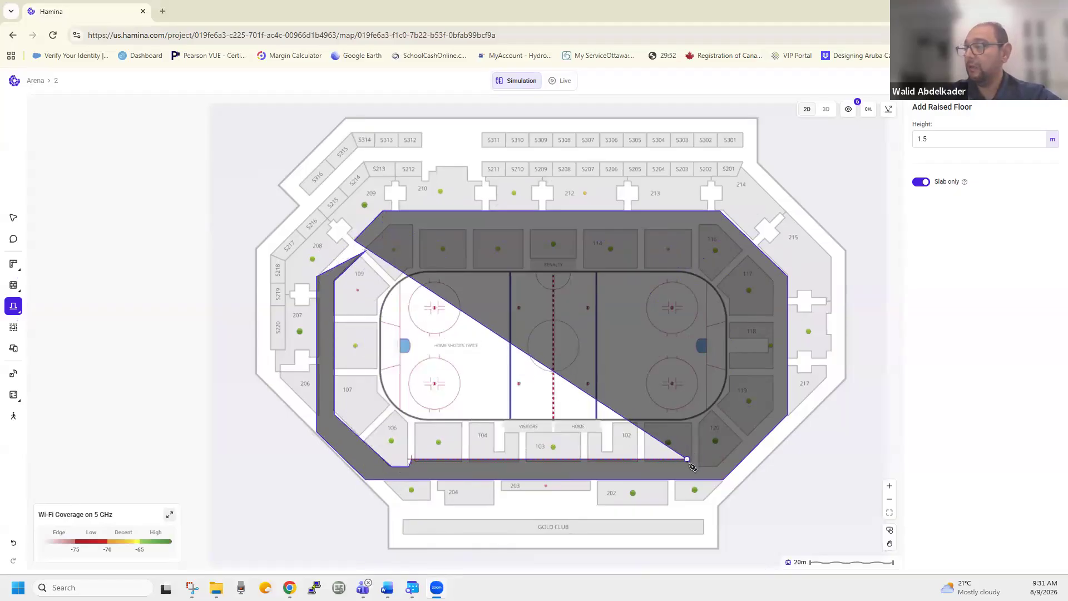
pyautogui.click(773, 411)
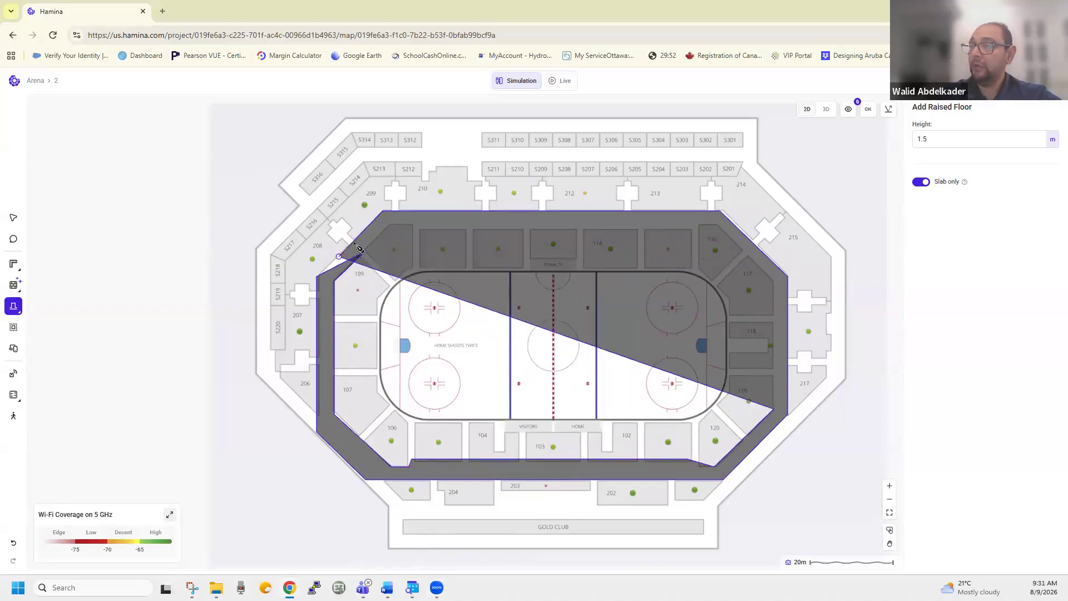
pyautogui.click(773, 276)
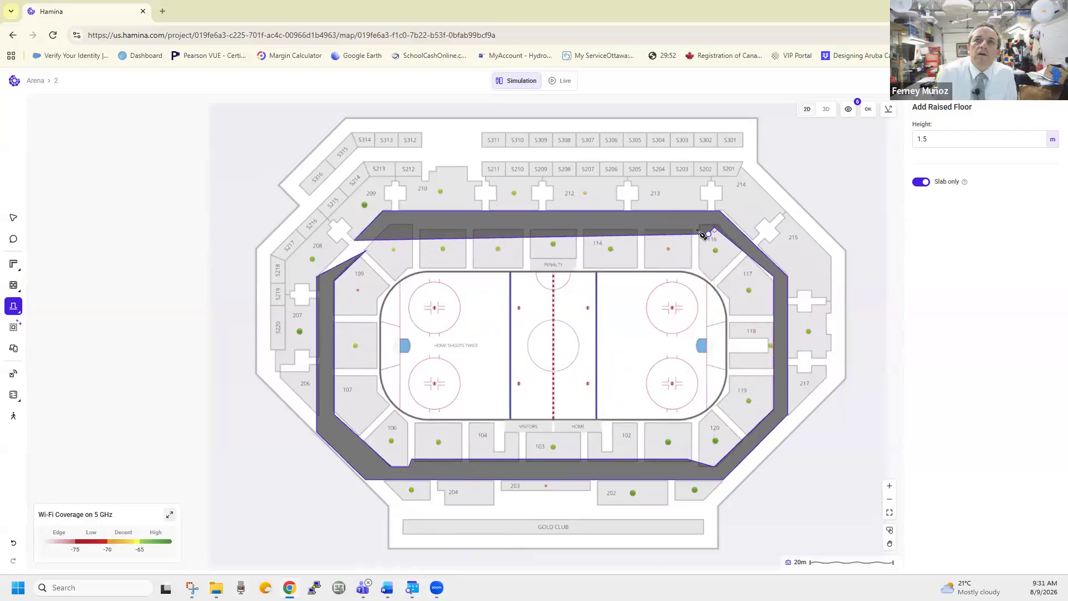
pyautogui.click(694, 227)
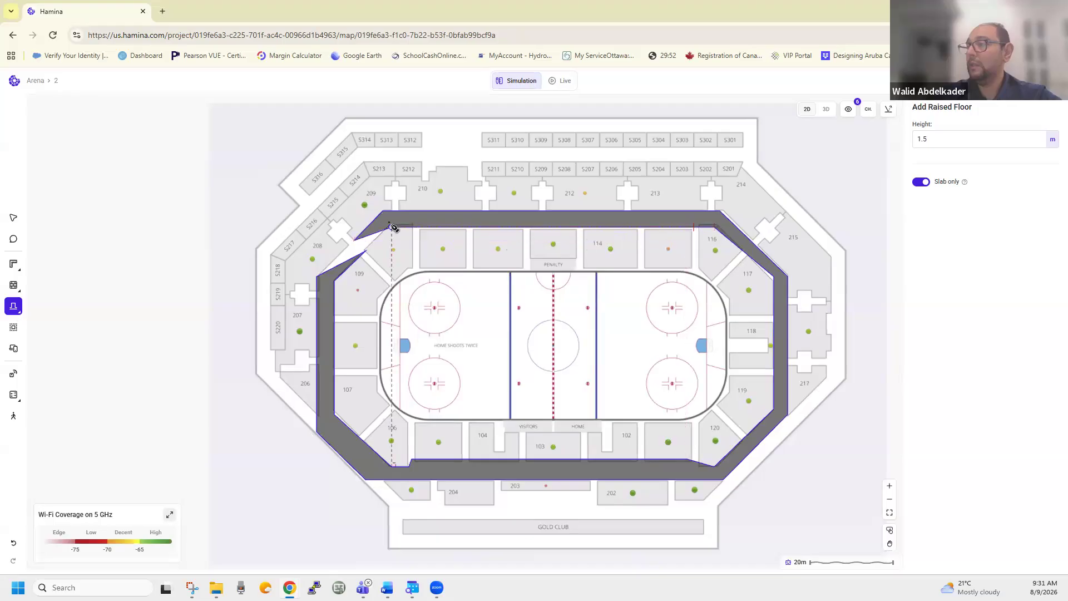
pyautogui.click(322, 272)
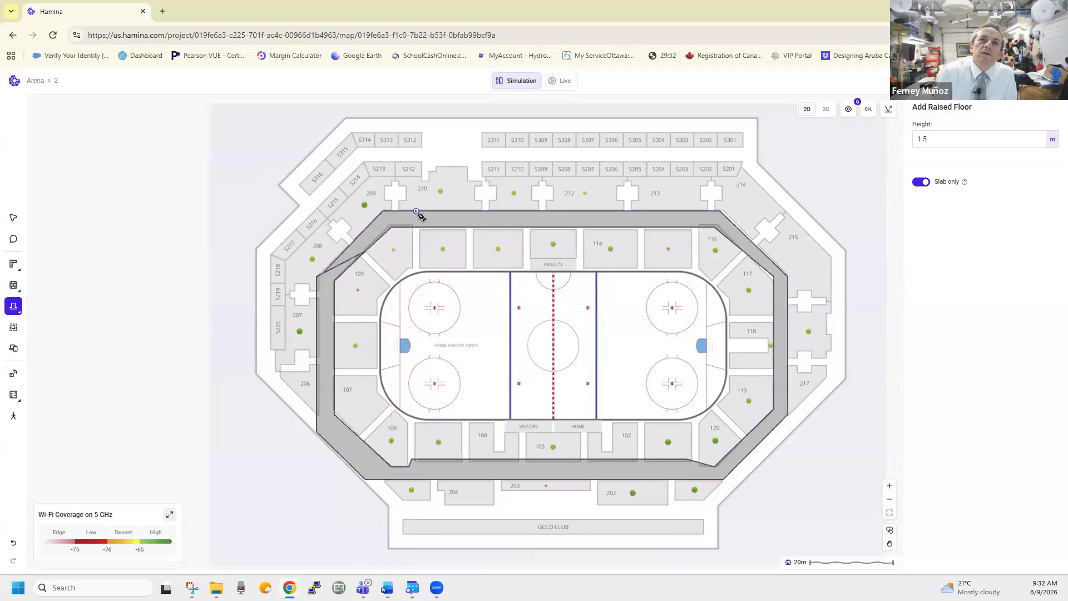
# Look over the raised floor ring near sections 116–119 and switch the arena to 3D.
pyautogui.scroll(5, 421, 215)
pyautogui.scroll(-10, 739, 148)
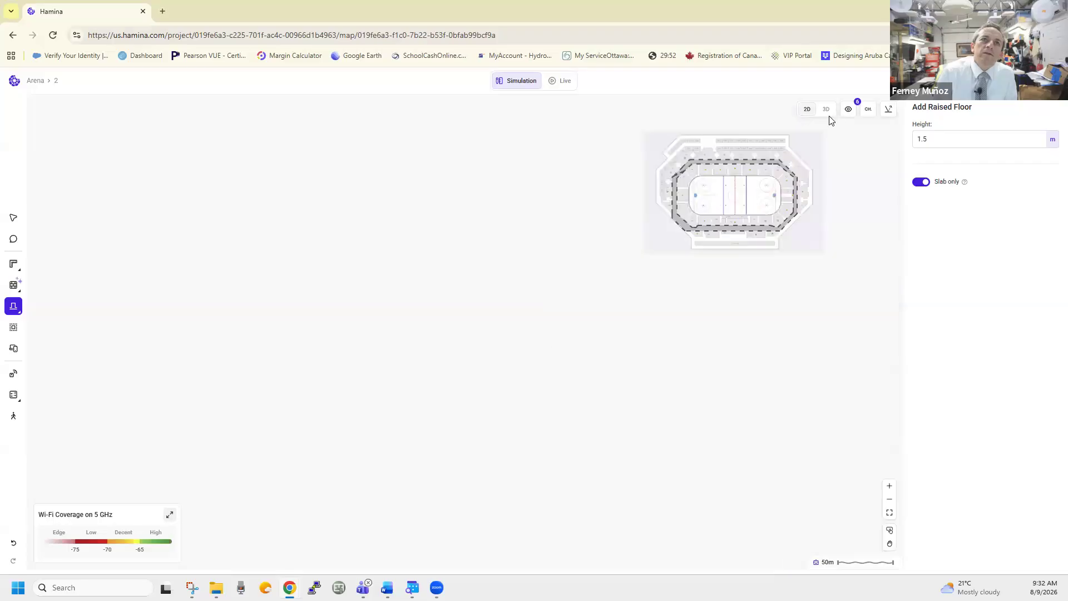
pyautogui.scroll(5, 833, 163)
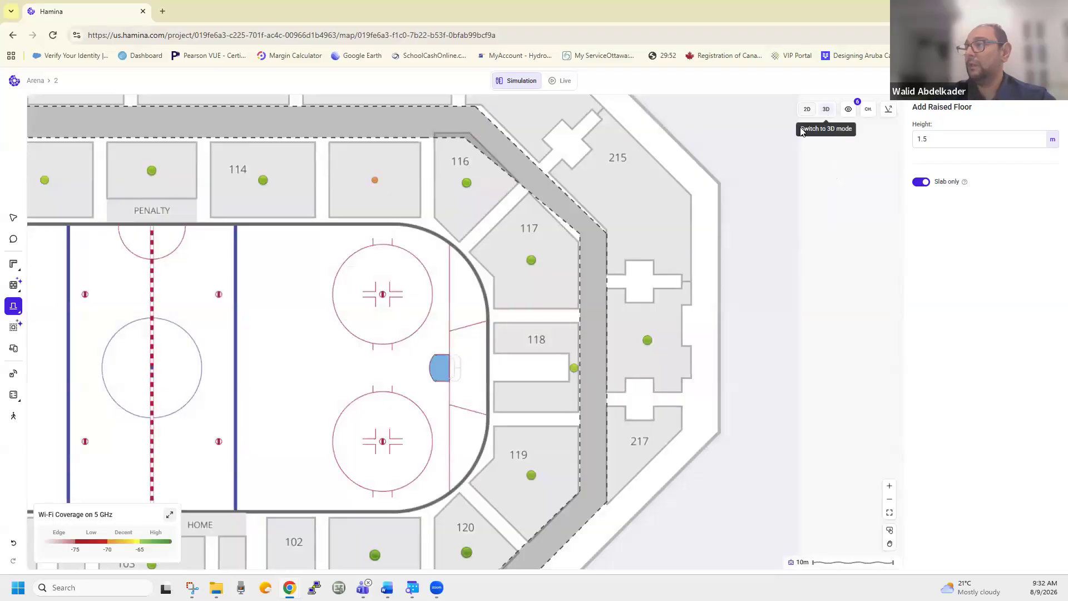
pyautogui.click(825, 114)
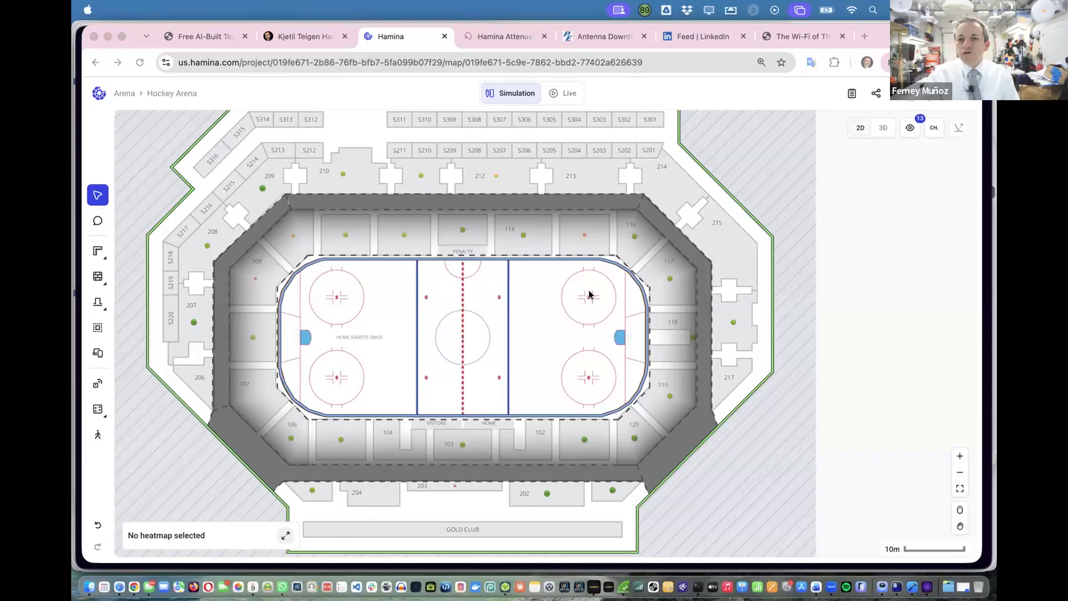
pyautogui.moveTo(588, 289); pyautogui.dragTo(559, 271)
pyautogui.scroll(3, 451, 215)
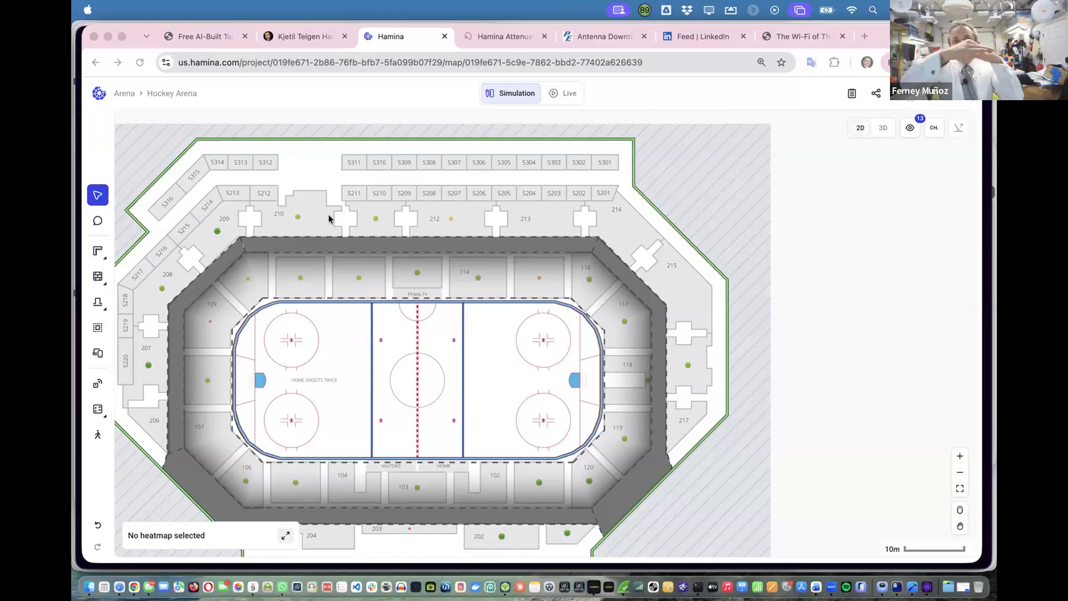
pyautogui.scroll(-3, 262, 263)
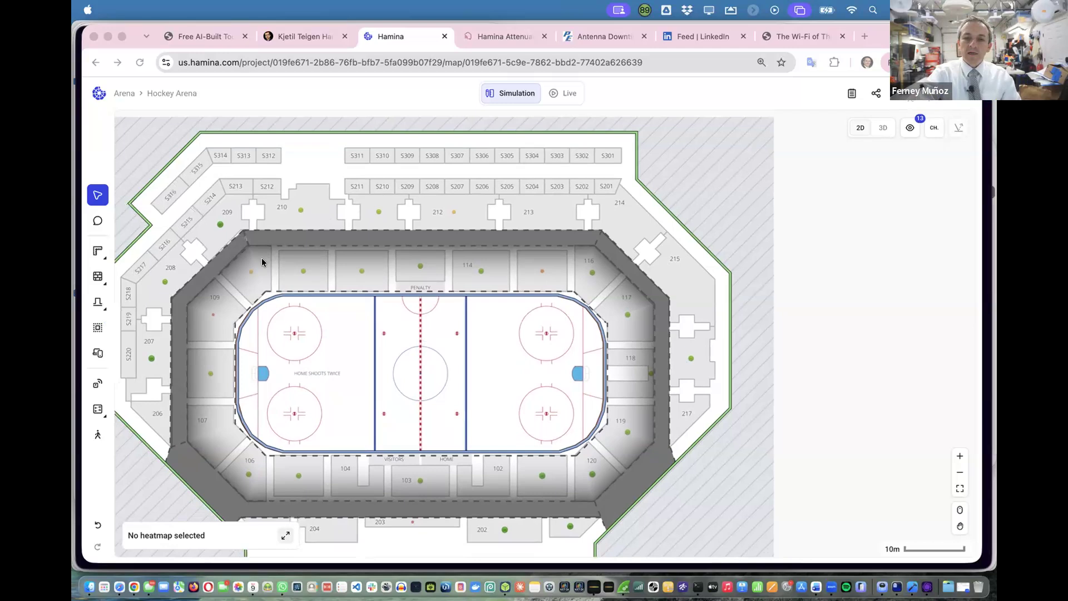
pyautogui.scroll(2, 234, 280)
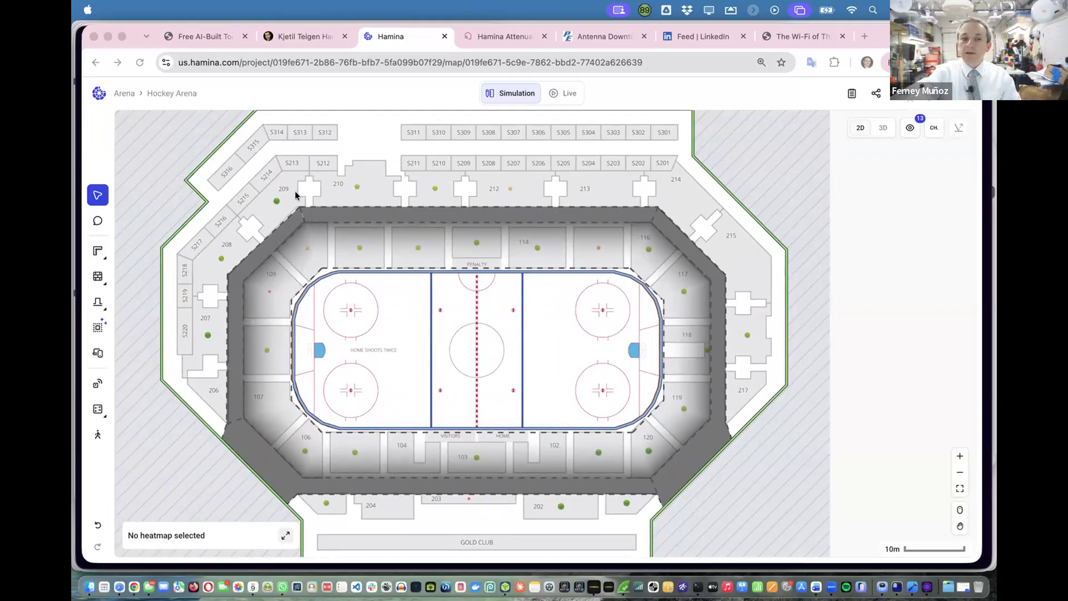
# Set up a new sloped floor with a lower height of 3 m, an upper height of 6 m and stairs drawn.
pyautogui.click(97, 301)
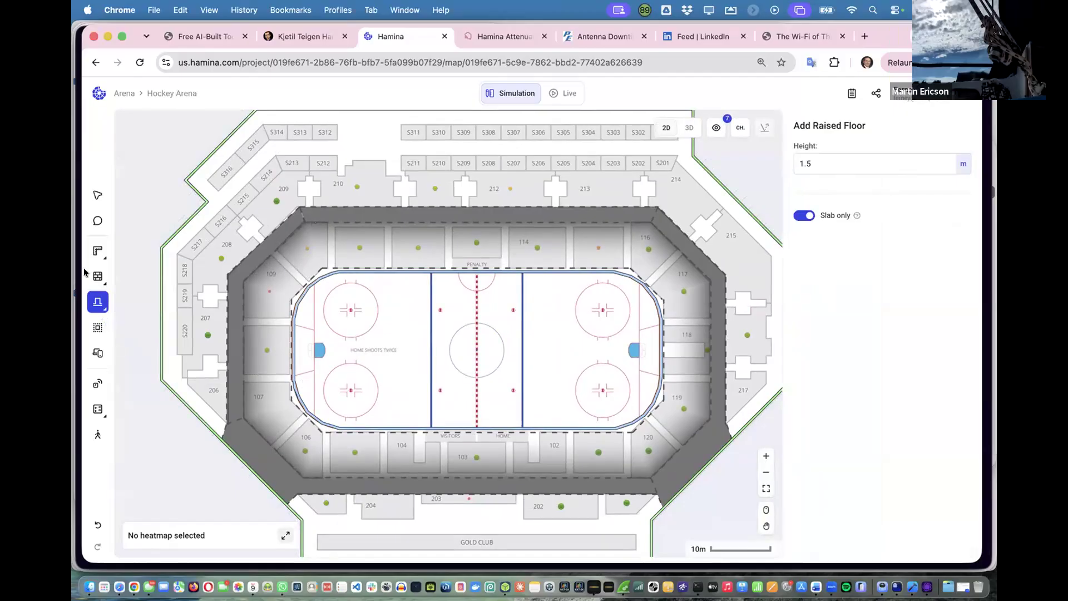
pyautogui.moveTo(105, 301)
pyautogui.click(144, 368)
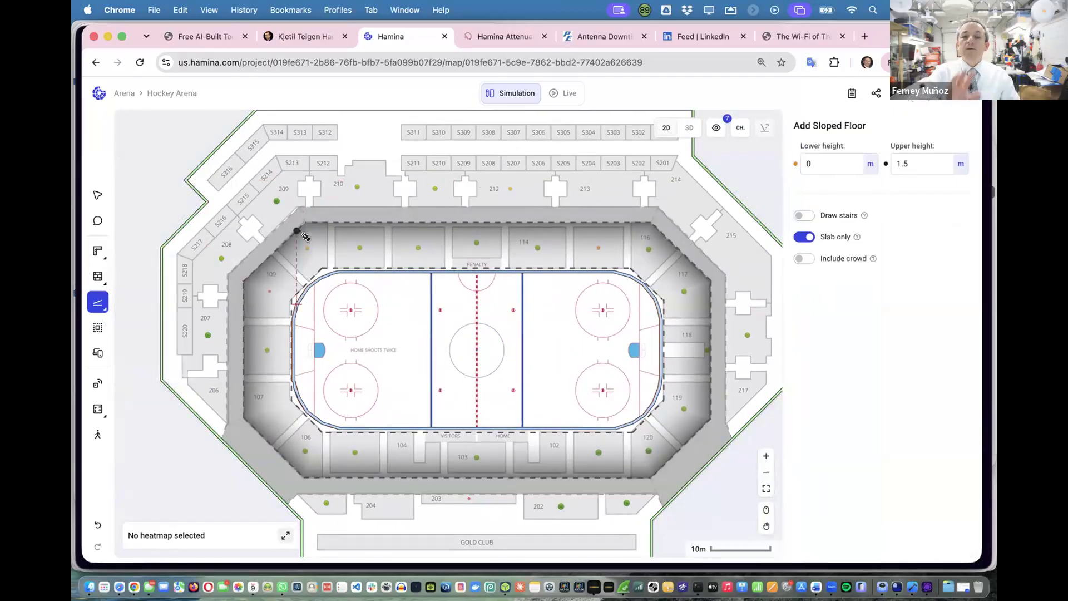
pyautogui.scroll(5, 667, 174)
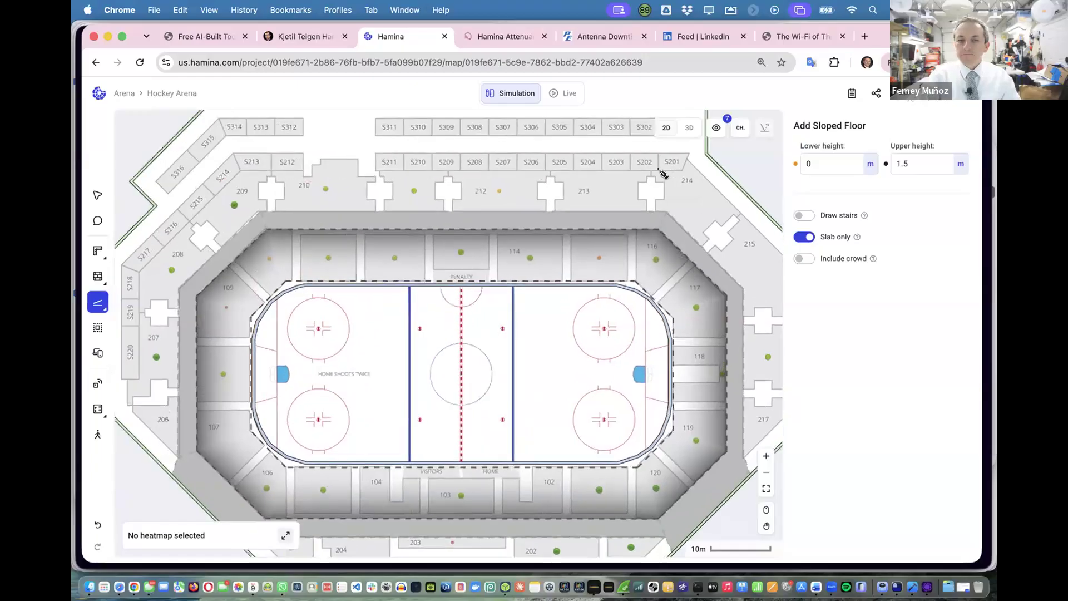
pyautogui.scroll(-2, 677, 174)
pyautogui.scroll(-3, 678, 174)
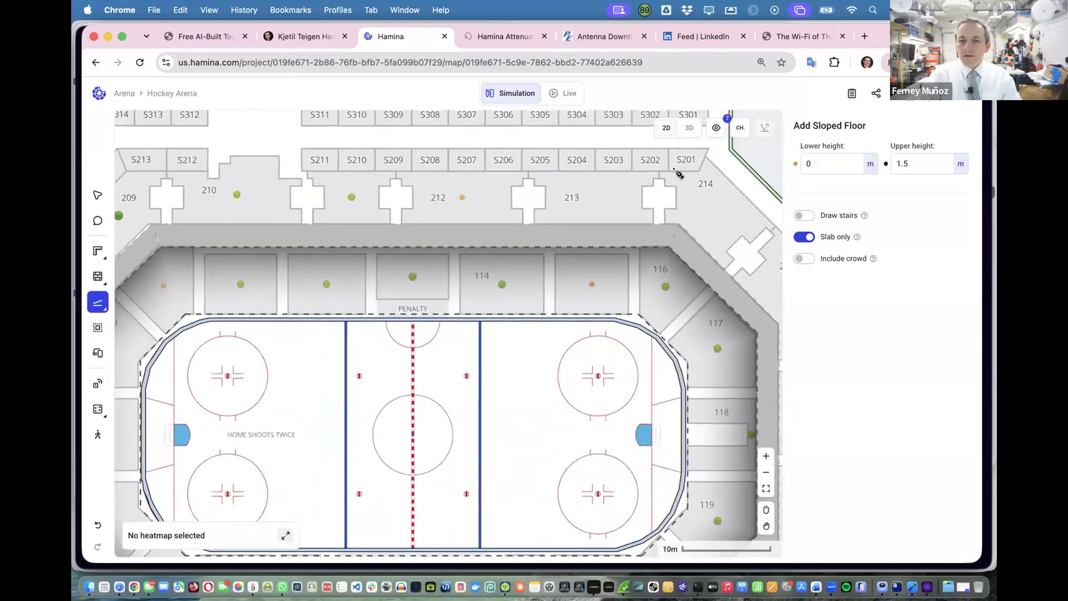
pyautogui.scroll(-2, 677, 173)
pyautogui.hscroll(3, 678, 173)
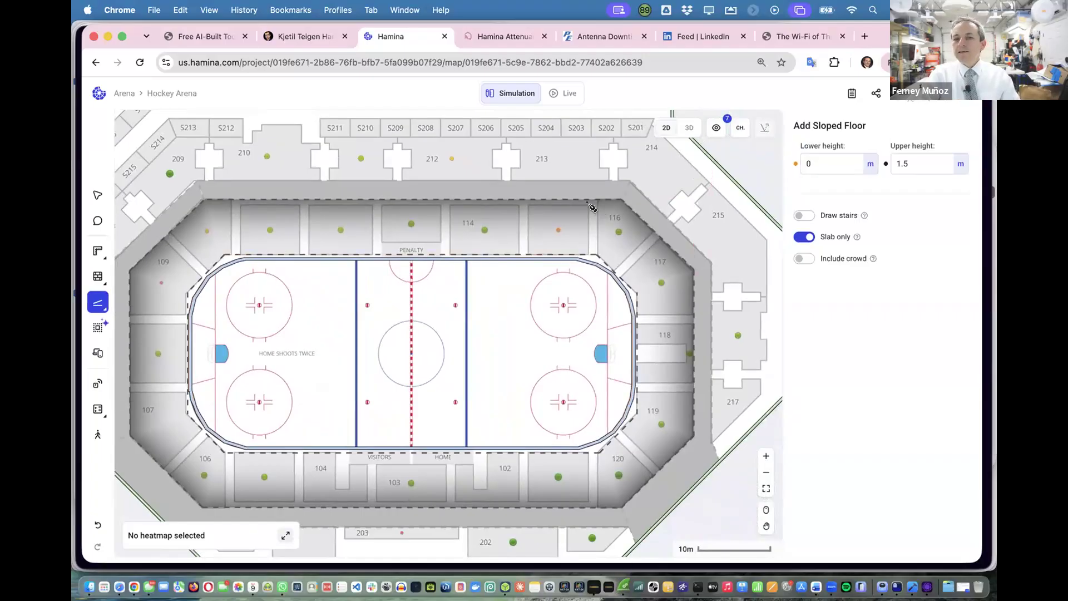
pyautogui.click(614, 199)
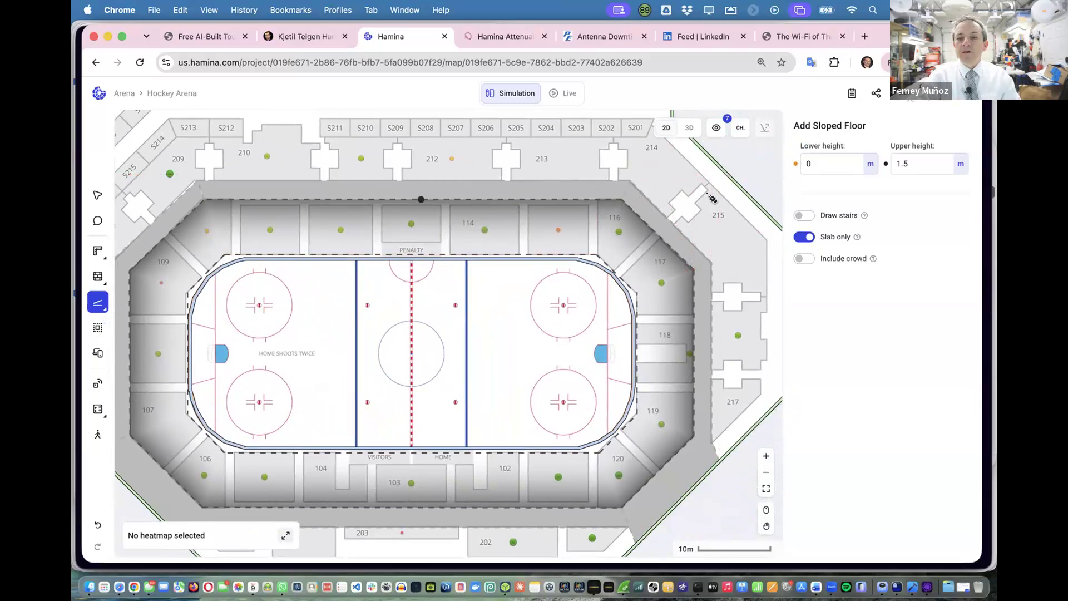
pyautogui.click(810, 165)
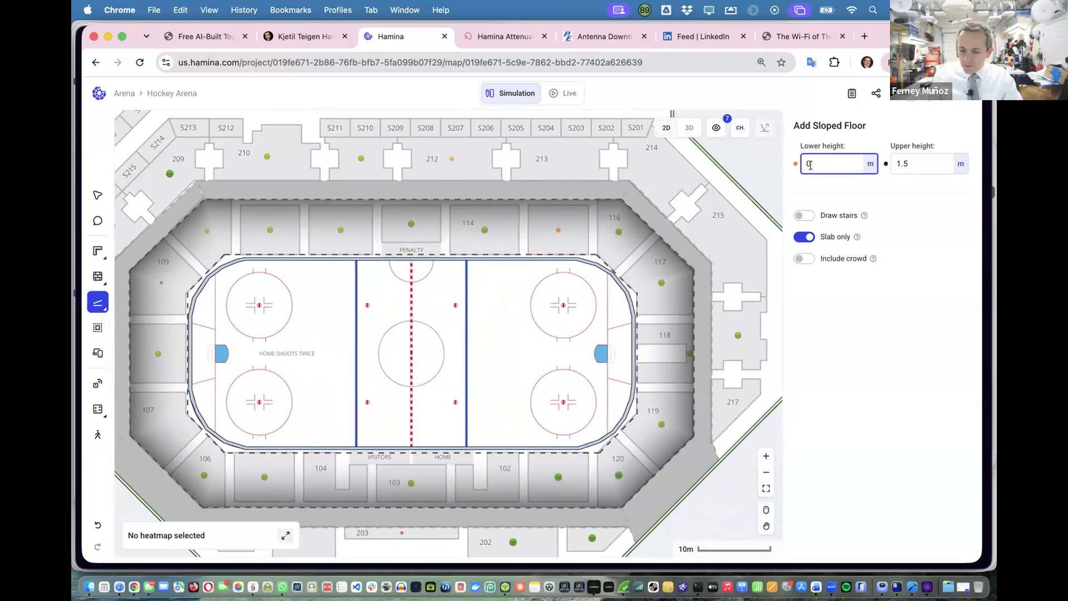
pyautogui.write('3')
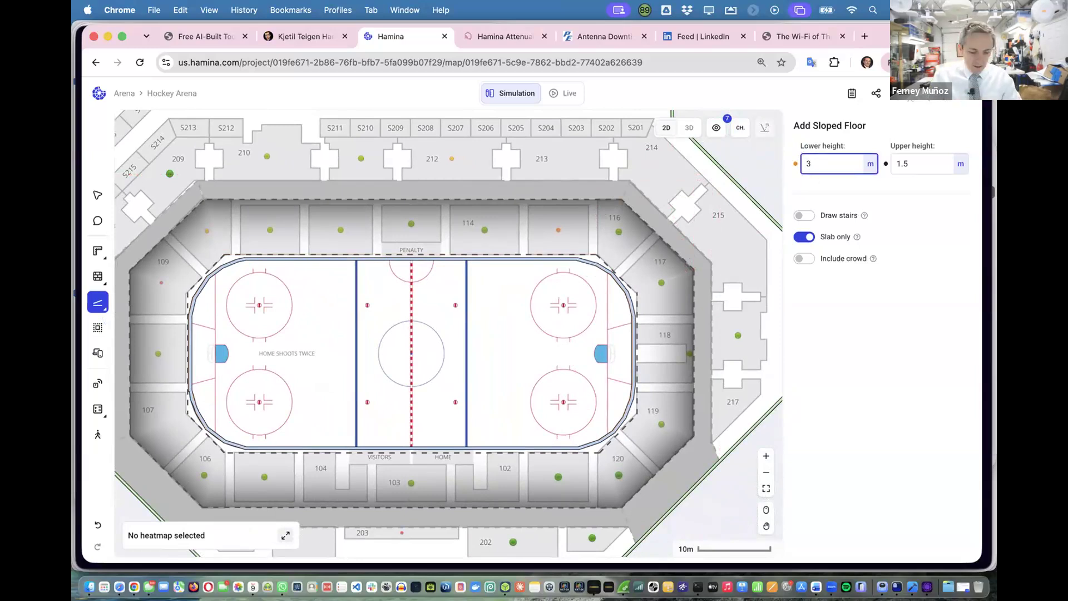
pyautogui.press('Tab')
pyautogui.write('6')
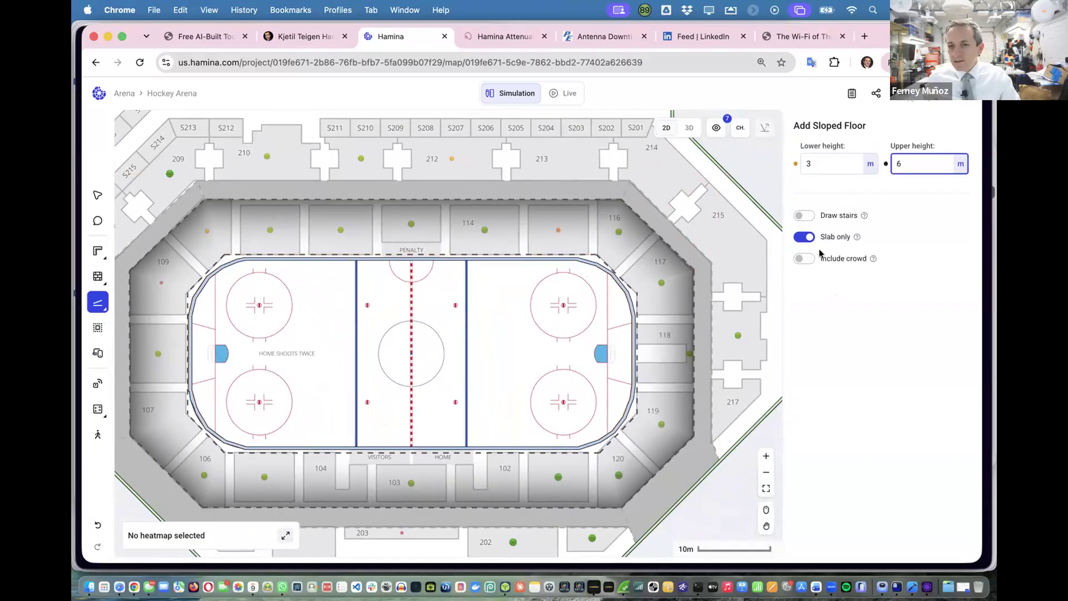
pyautogui.click(806, 216)
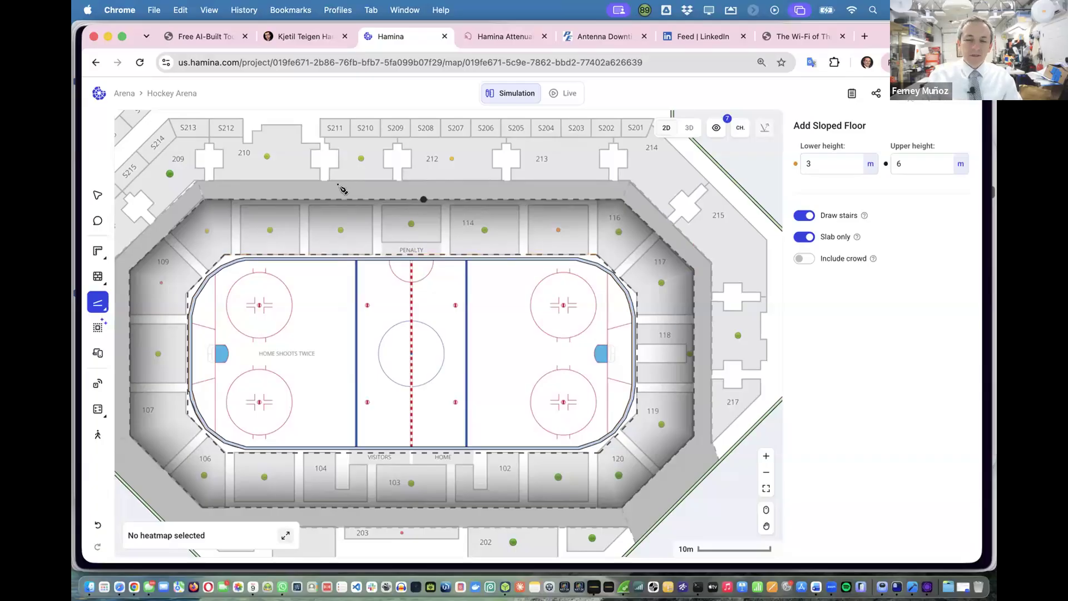
# Draw the sloped floor across sections 210–213, with its lower edge along the raised walkway and its upper edge along the S201–S213 suites.
pyautogui.scroll(3, 339, 180)
pyautogui.scroll(-2, 340, 181)
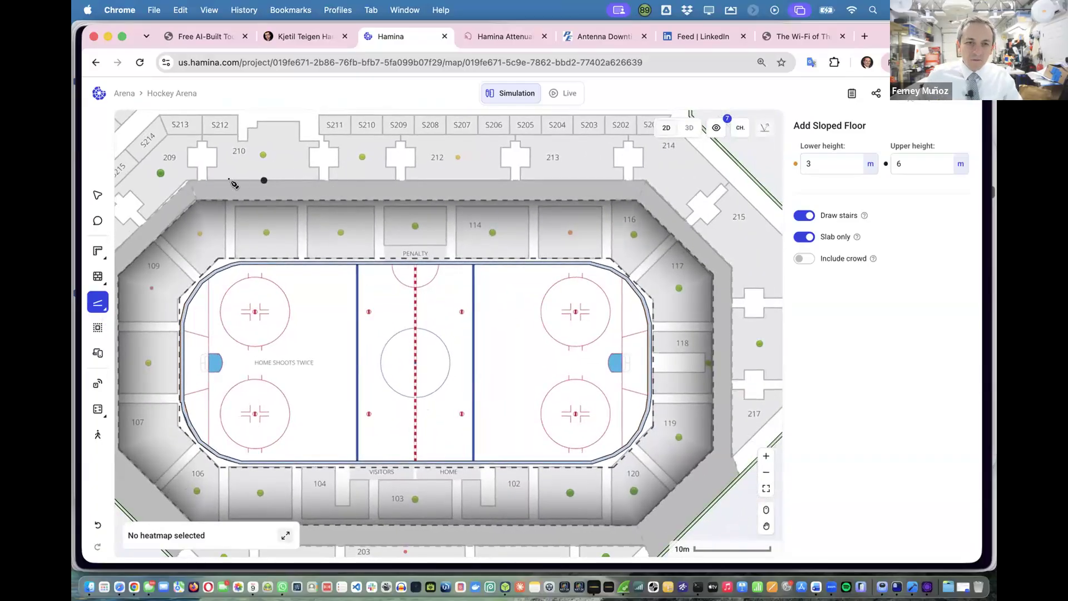
pyautogui.click(191, 181)
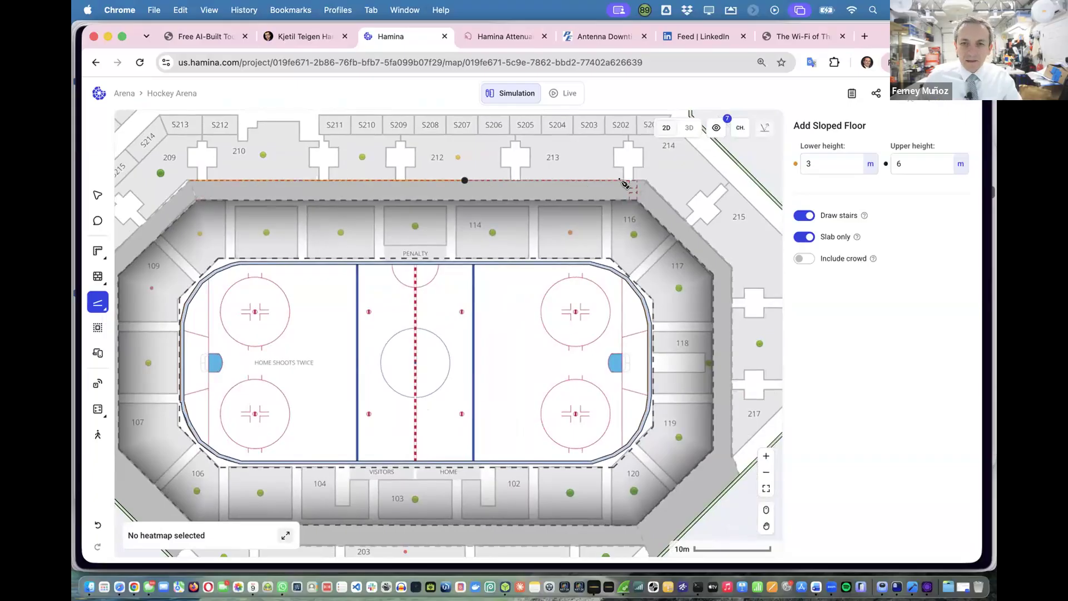
pyautogui.click(638, 181)
pyautogui.scroll(2, 641, 181)
pyautogui.hscroll(2, 641, 181)
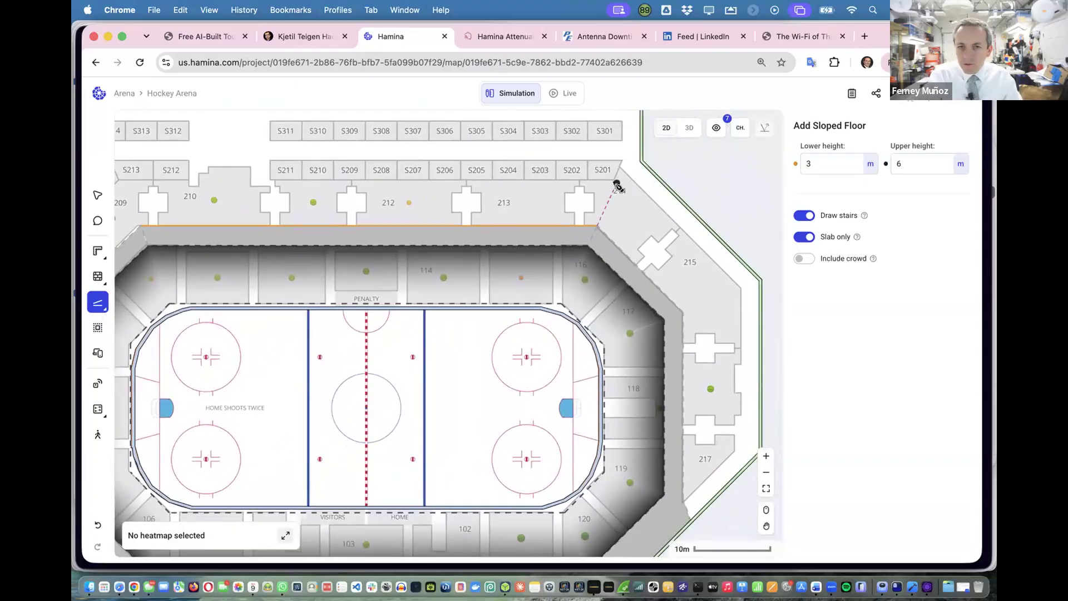
pyautogui.scroll(5, 612, 185)
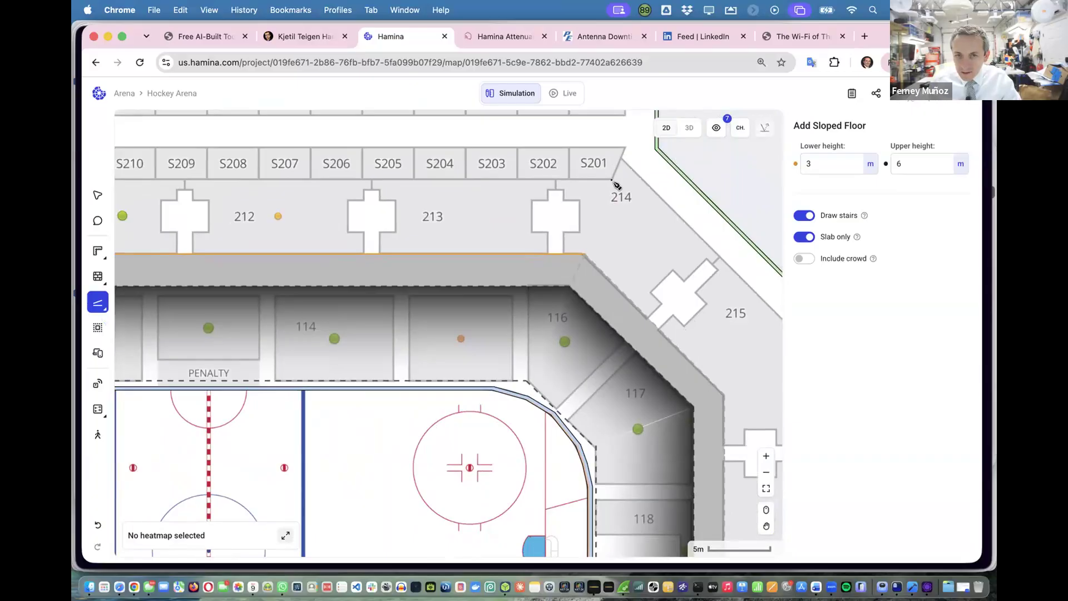
pyautogui.click(614, 182)
pyautogui.hscroll(-10, 444, 188)
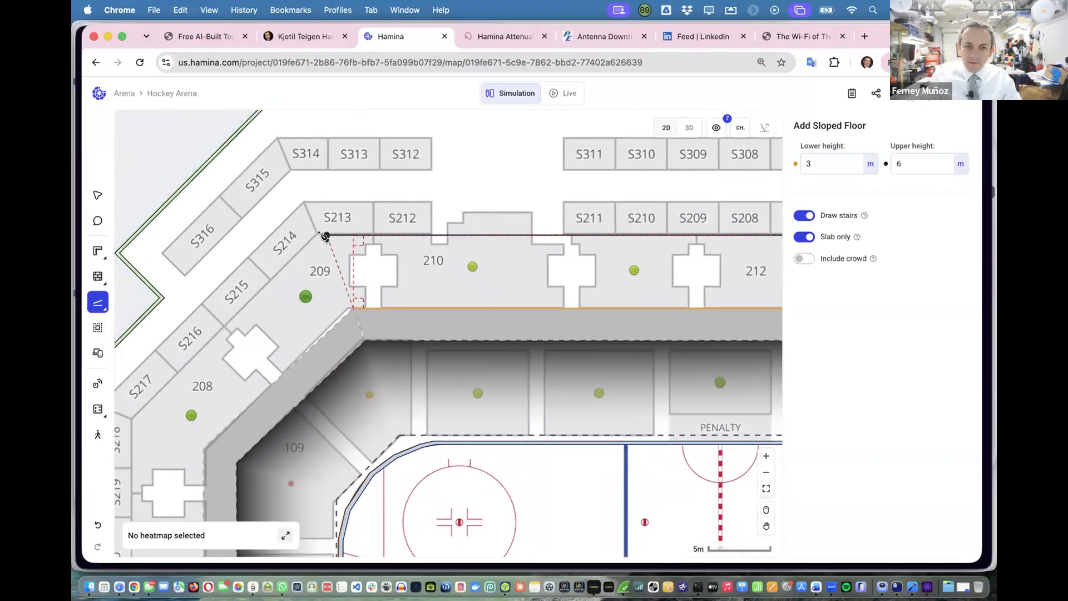
pyautogui.scroll(2, 330, 230)
pyautogui.scroll(1, 328, 227)
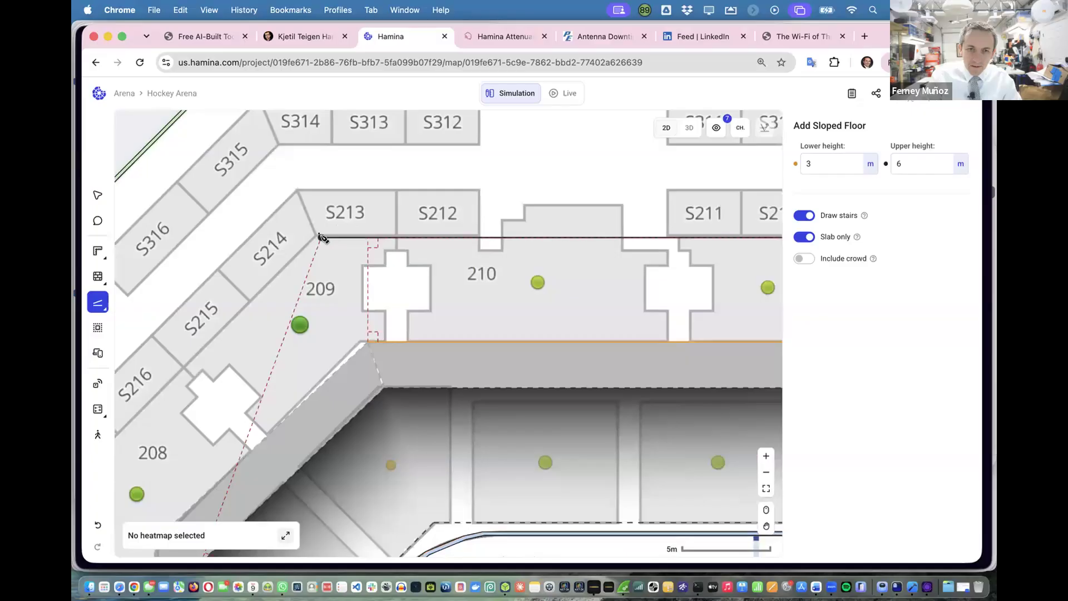
pyautogui.click(321, 238)
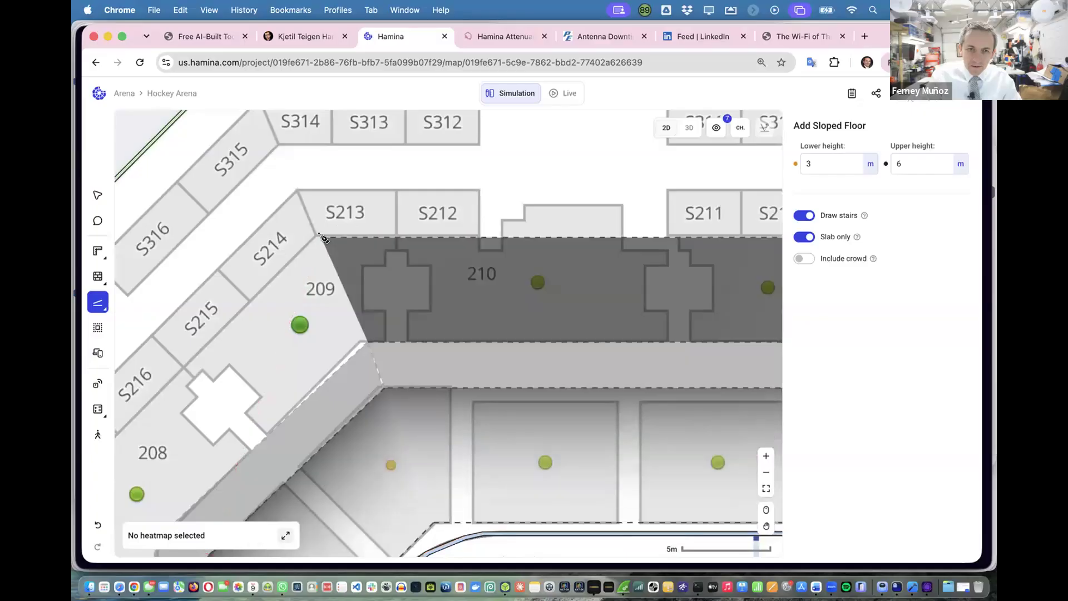
# Examine the new upper stand above the walkway in 3D from inside and outside the arena, and return to the 2D plan.
pyautogui.click(689, 128)
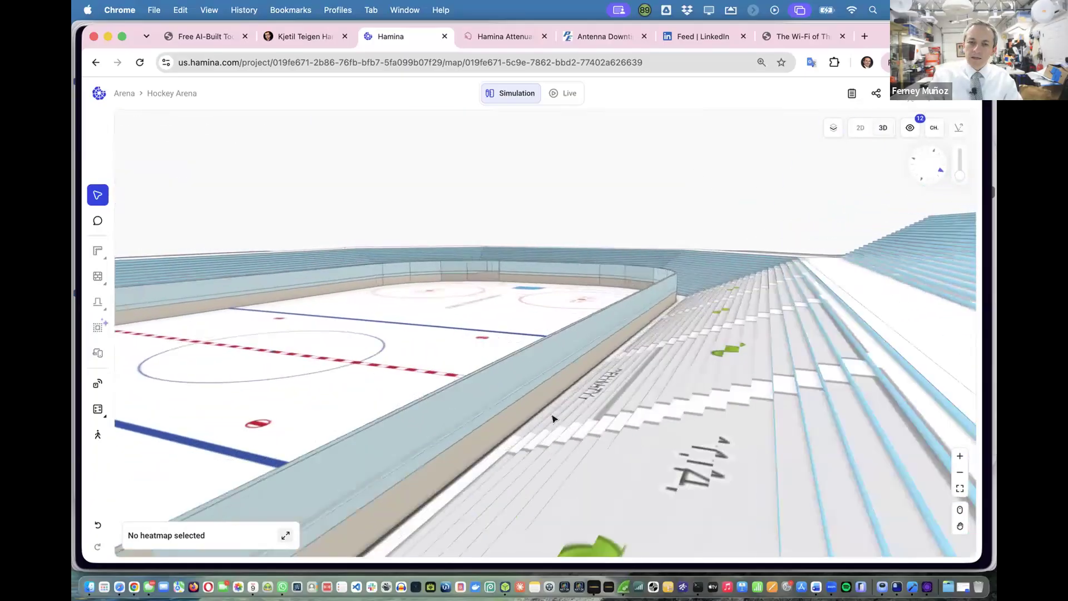
pyautogui.scroll(2, 855, 346)
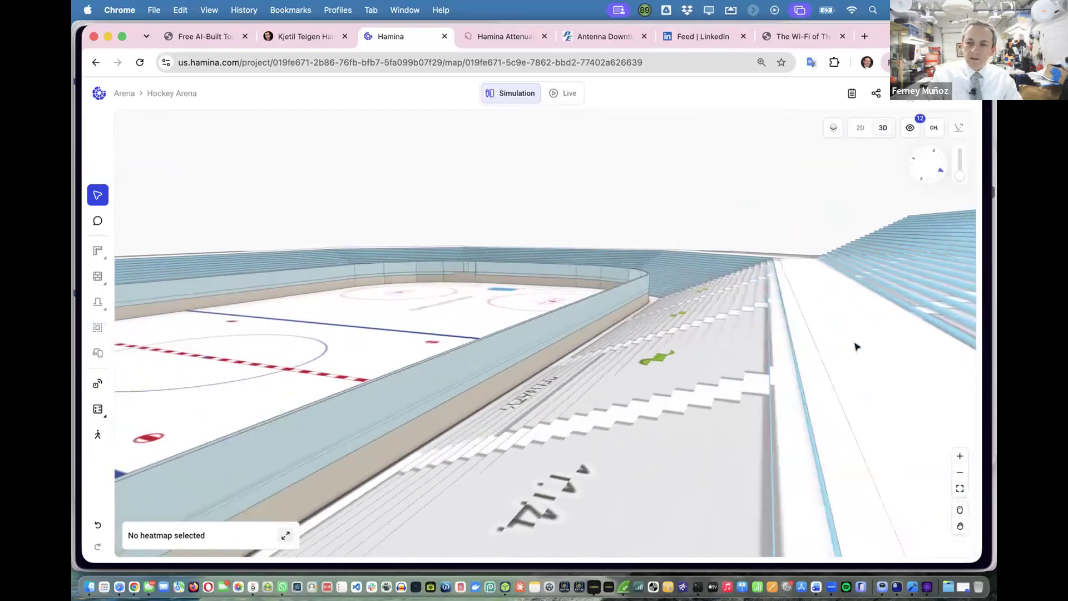
pyautogui.scroll(3, 856, 346)
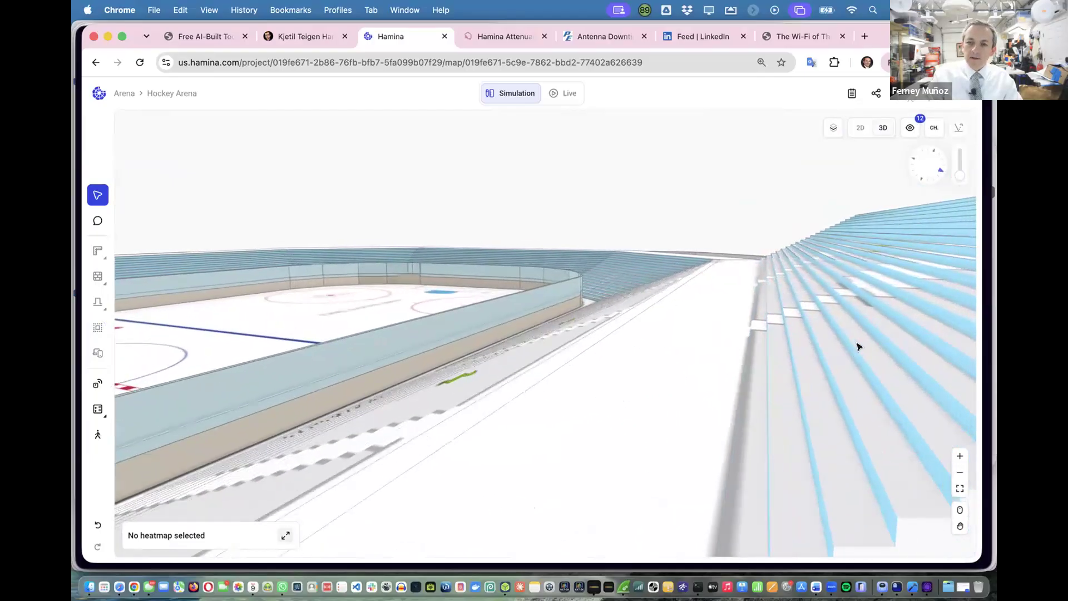
pyautogui.scroll(5, 858, 346)
pyautogui.scroll(-4, 858, 345)
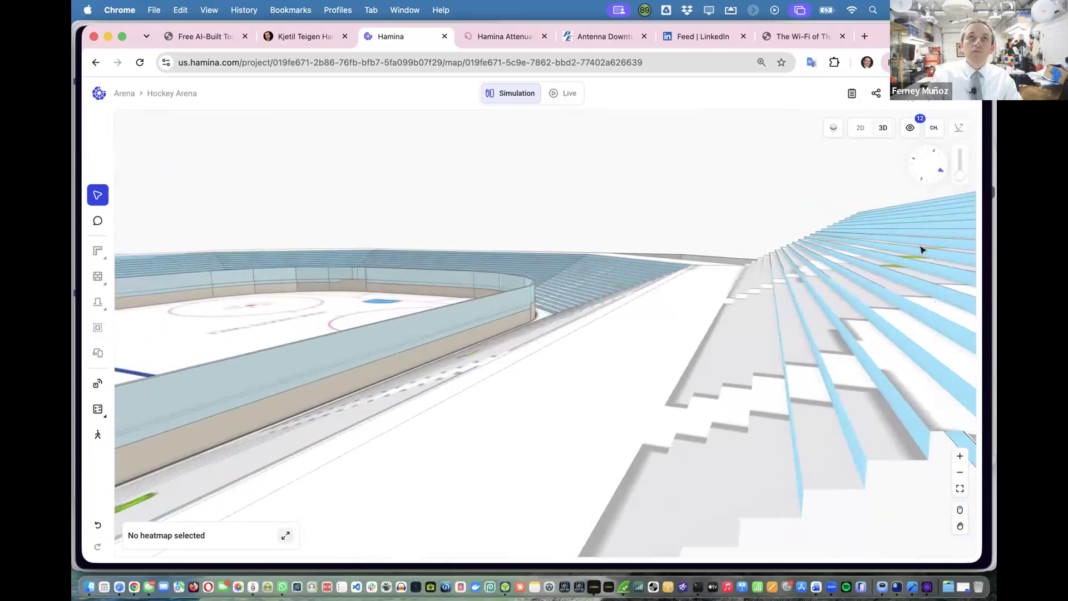
pyautogui.scroll(-8, 880, 258)
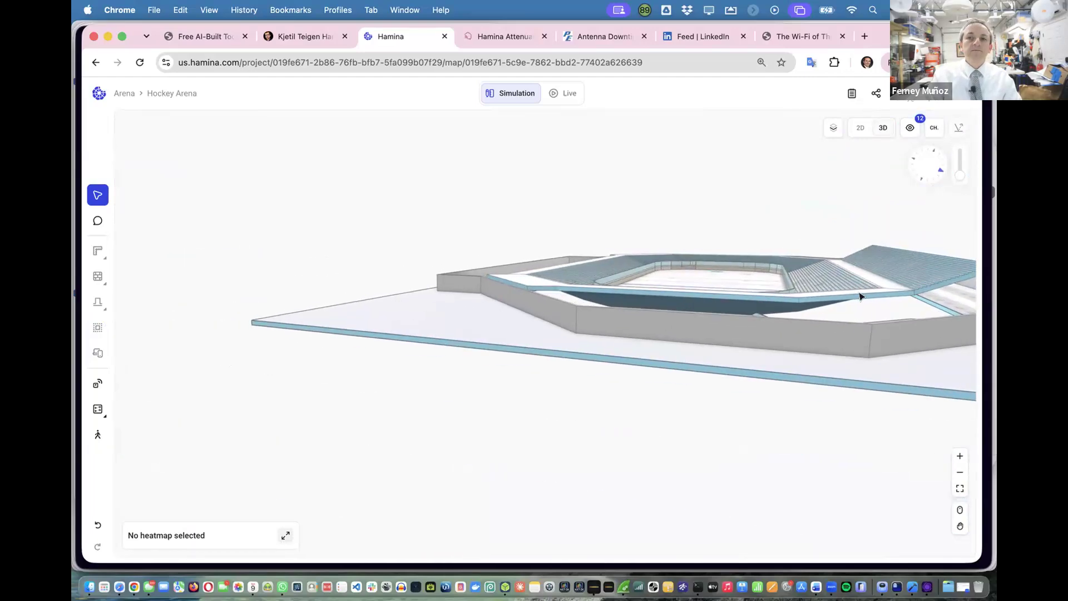
pyautogui.scroll(2, 860, 296)
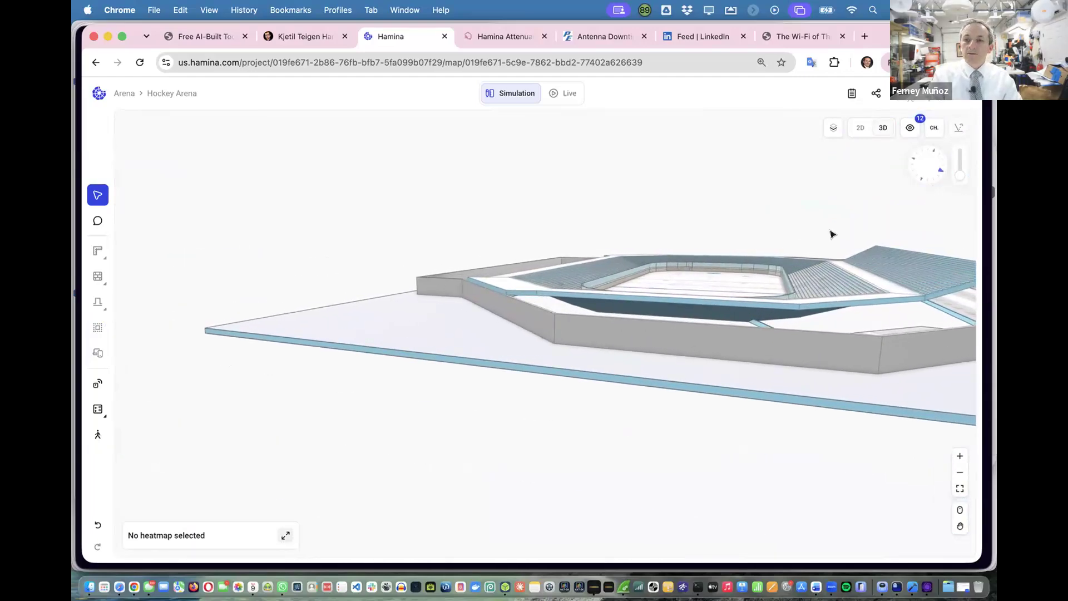
pyautogui.click(857, 131)
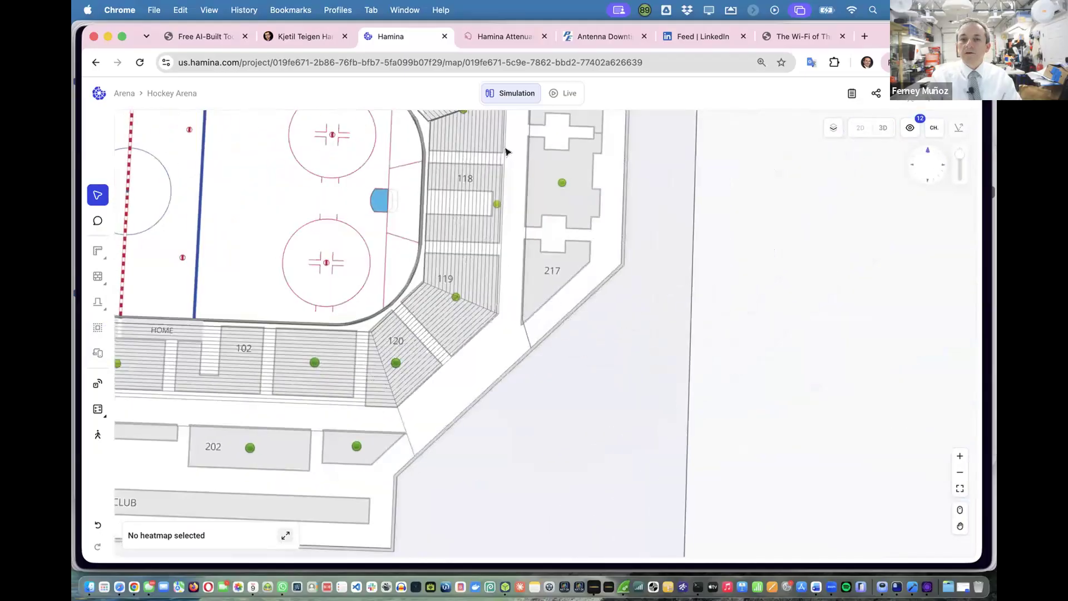
# Draw a 3–6 m stepped sloped floor across sections 214–215, from the raised walkway's diagonal edge to the sections' outer edge beyond suite S201.
pyautogui.press('s')
pyautogui.scroll(2, 507, 150)
pyautogui.scroll(5, 510, 153)
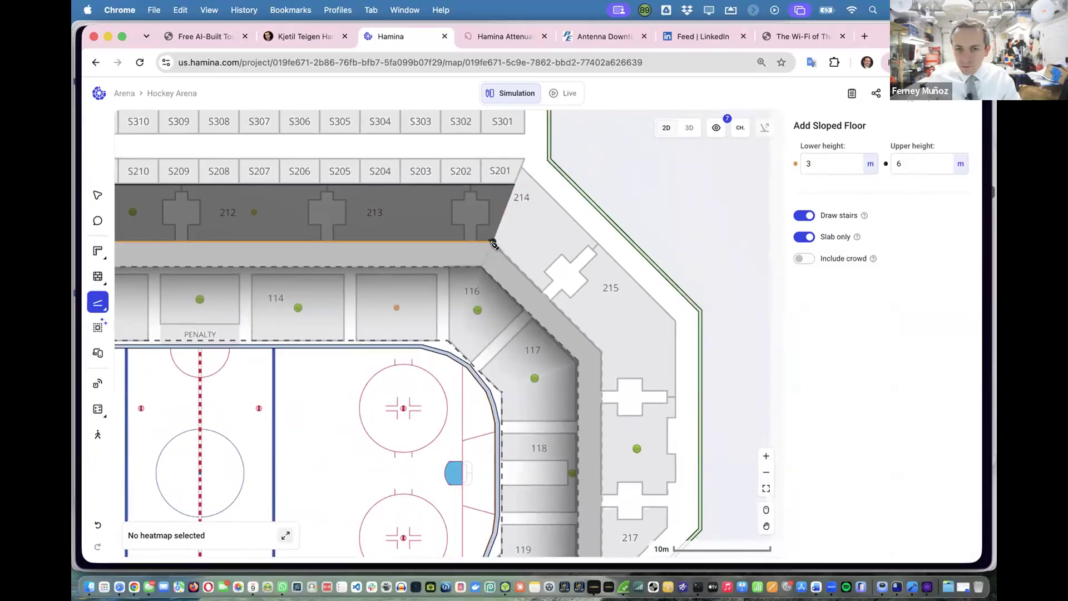
pyautogui.click(603, 354)
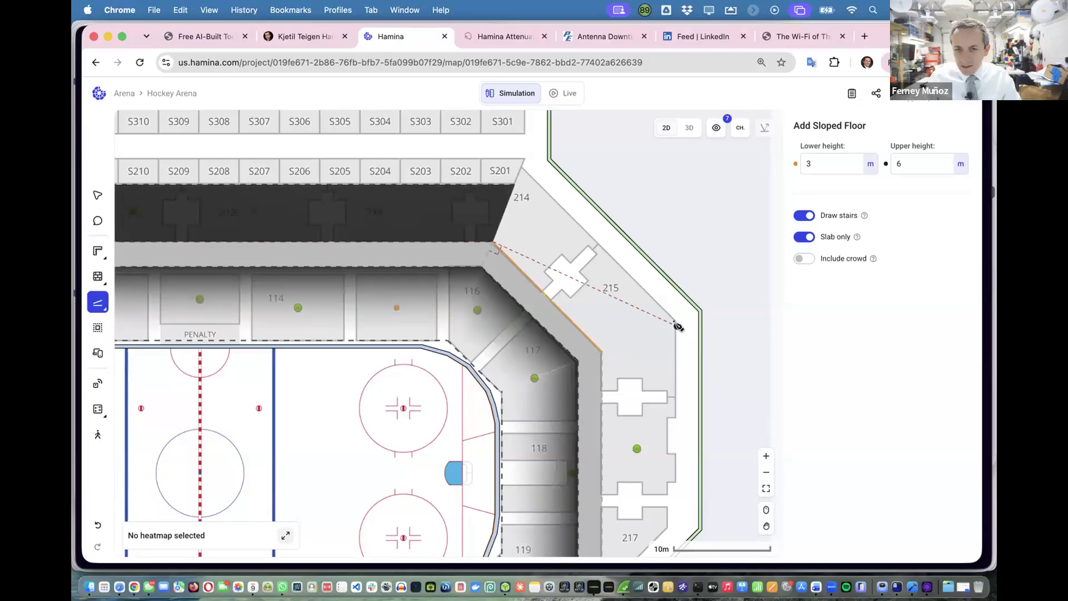
pyautogui.scroll(3, 676, 325)
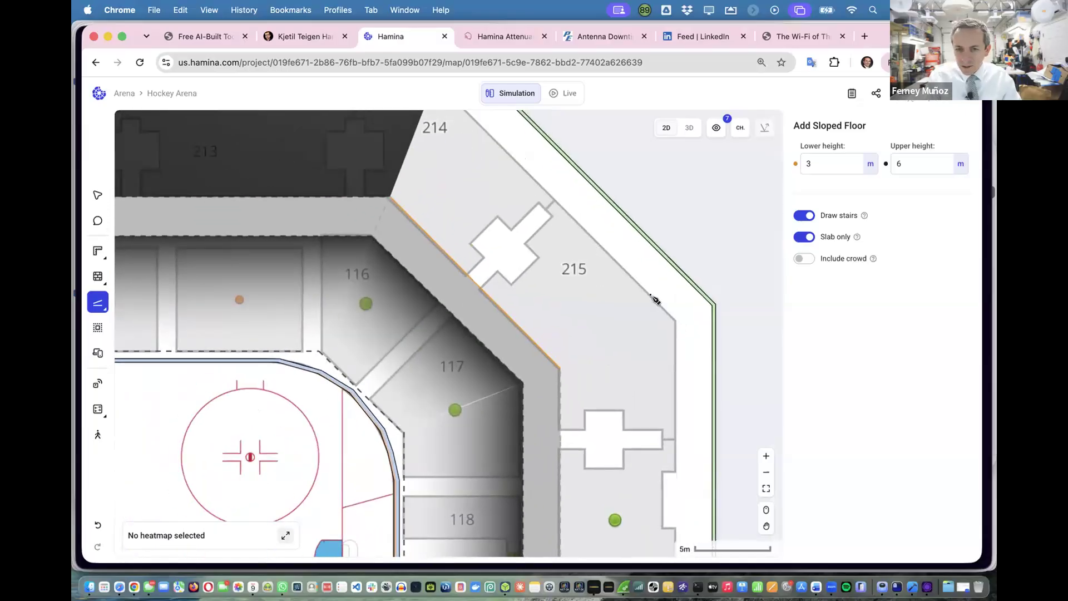
pyautogui.scroll(3, 534, 179)
pyautogui.hscroll(-2, 534, 179)
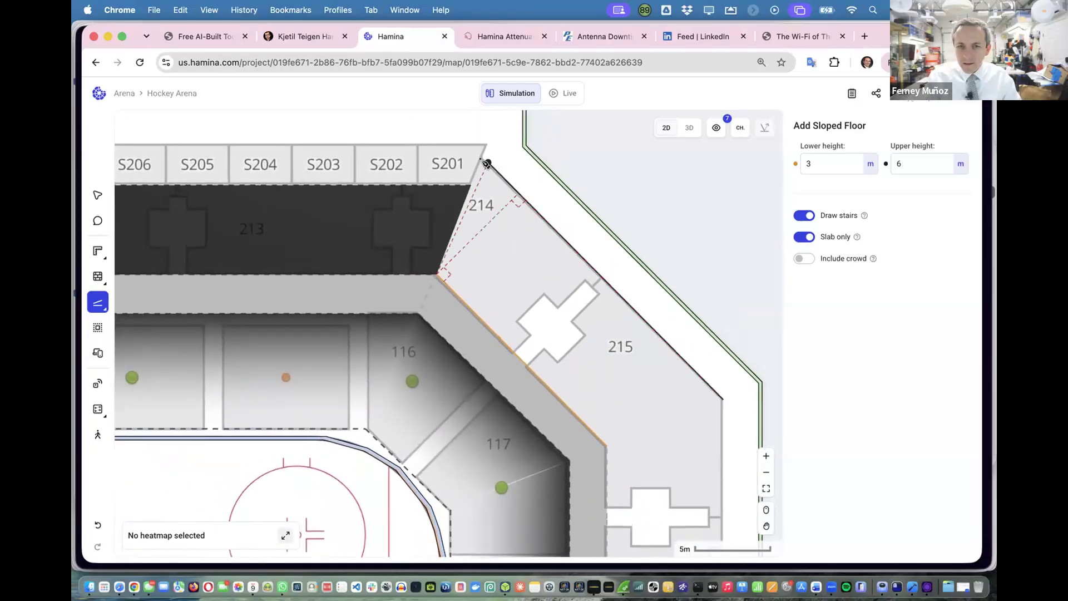
pyautogui.scroll(2, 487, 163)
pyautogui.scroll(-3, 483, 161)
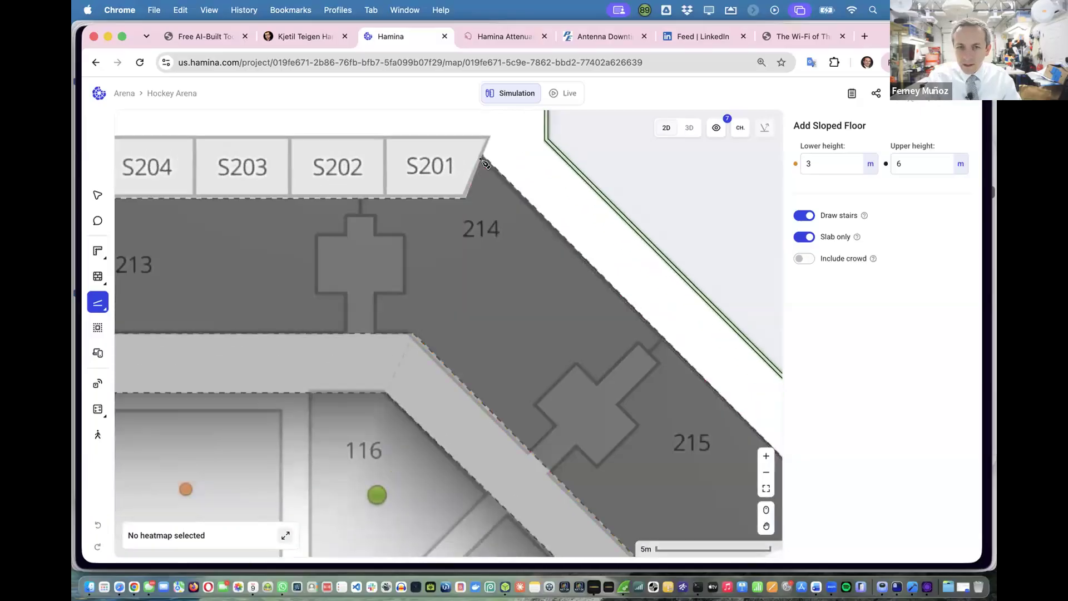
# Draw a 3–6 m sloped floor from section 215 through 217, with its lower edge along the walkway behind sections 118–119.
pyautogui.scroll(-3, 483, 162)
pyautogui.hscroll(3, 483, 161)
pyautogui.scroll(3, 484, 163)
pyautogui.scroll(-5, 484, 163)
pyautogui.scroll(1, 484, 162)
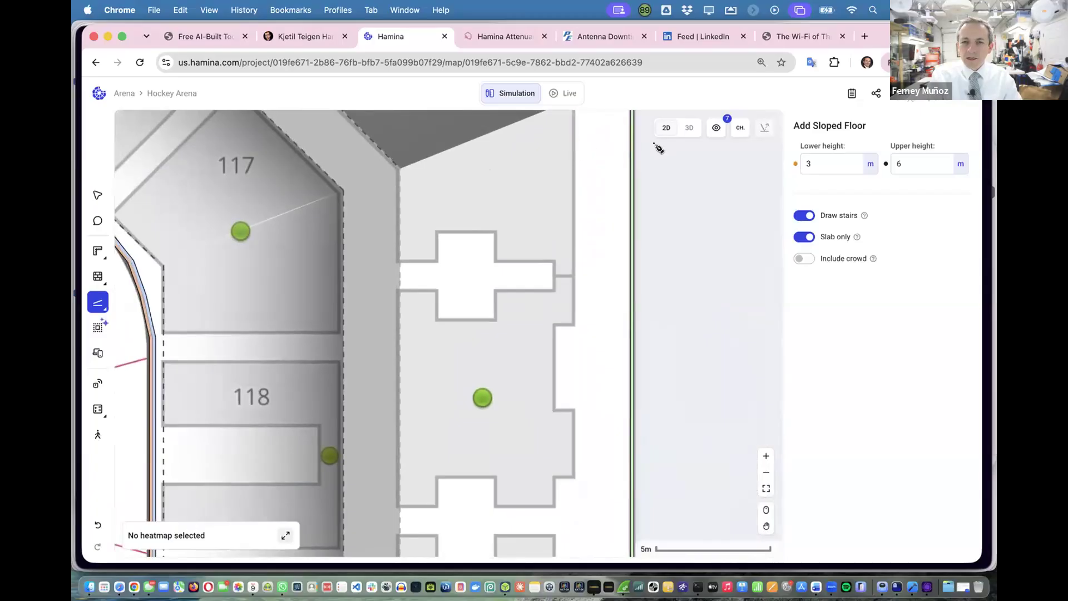
pyautogui.scroll(-5, 658, 149)
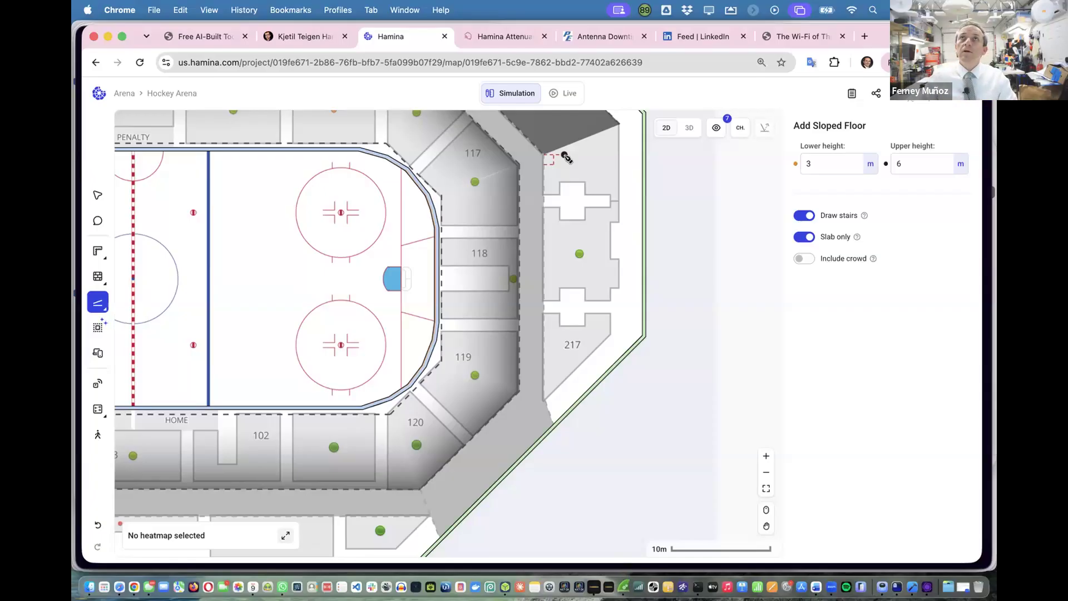
pyautogui.scroll(-5, 565, 158)
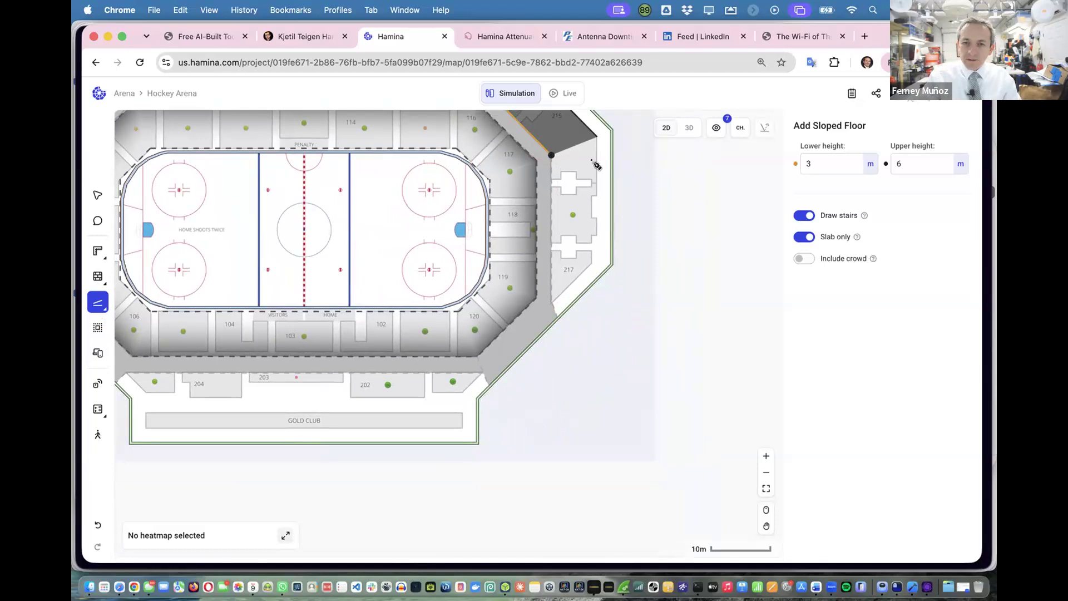
pyautogui.click(551, 155)
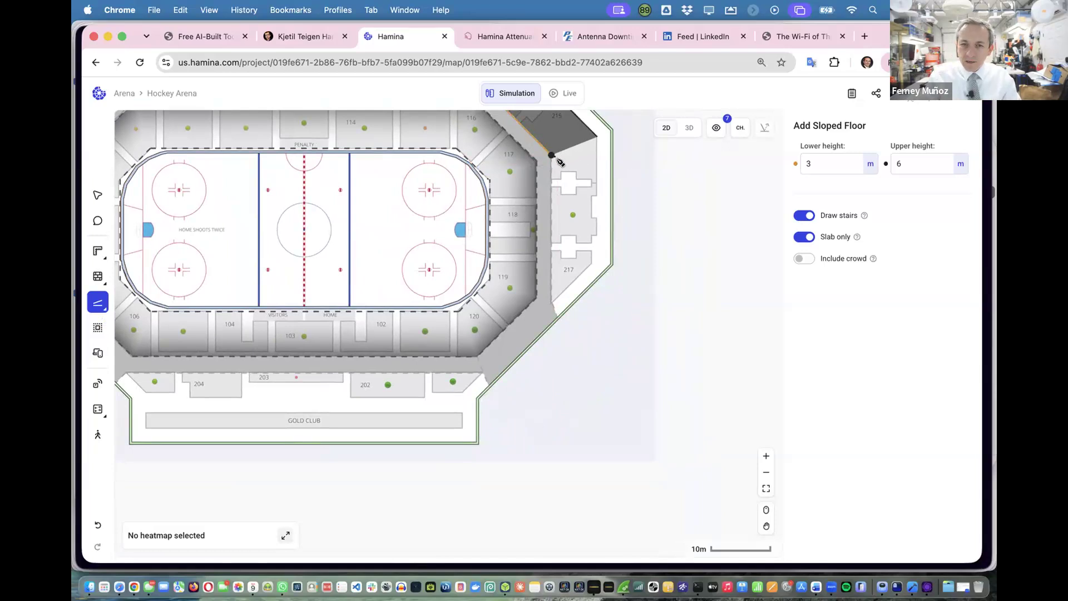
pyautogui.click(551, 301)
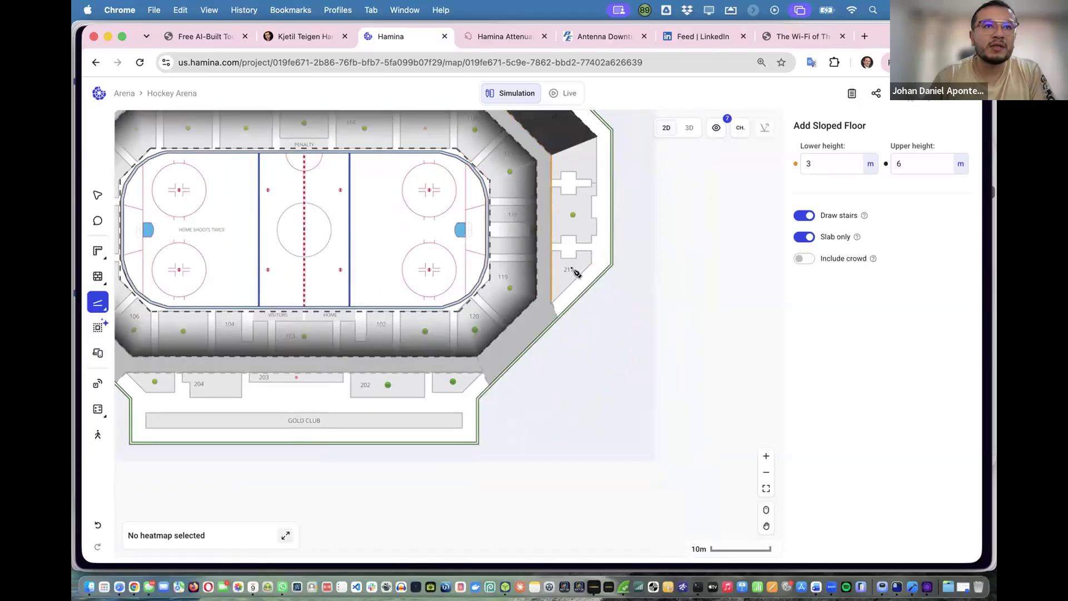
pyautogui.click(597, 137)
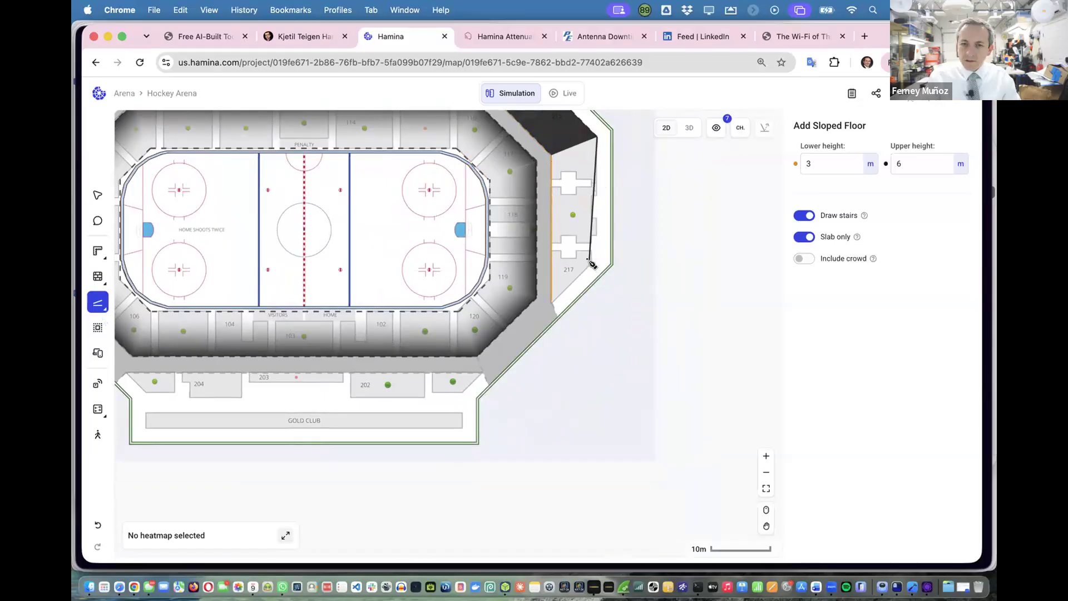
pyautogui.scroll(3, 591, 263)
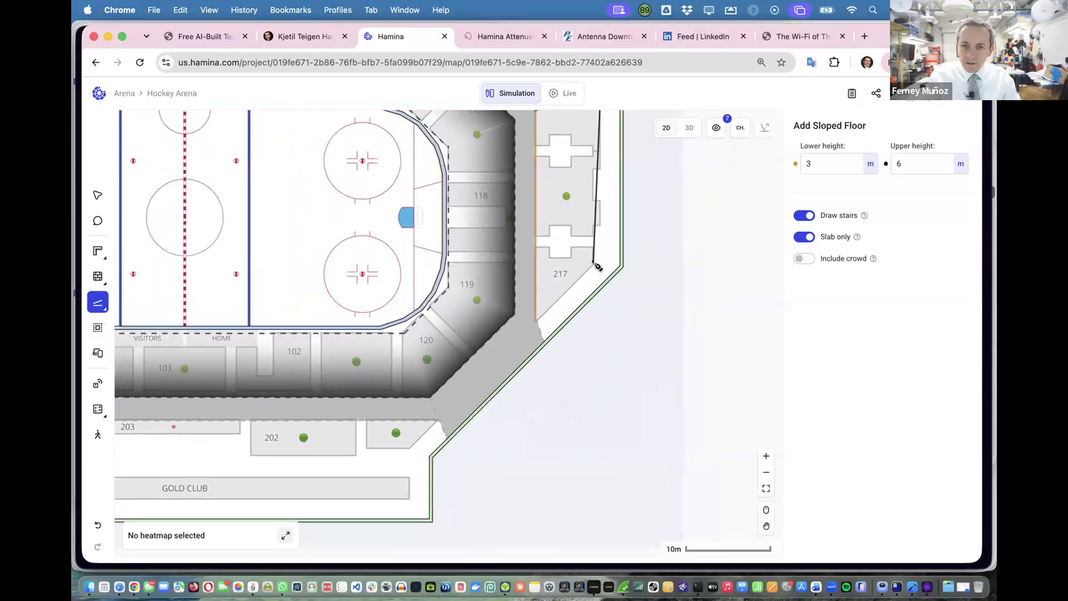
pyautogui.click(597, 266)
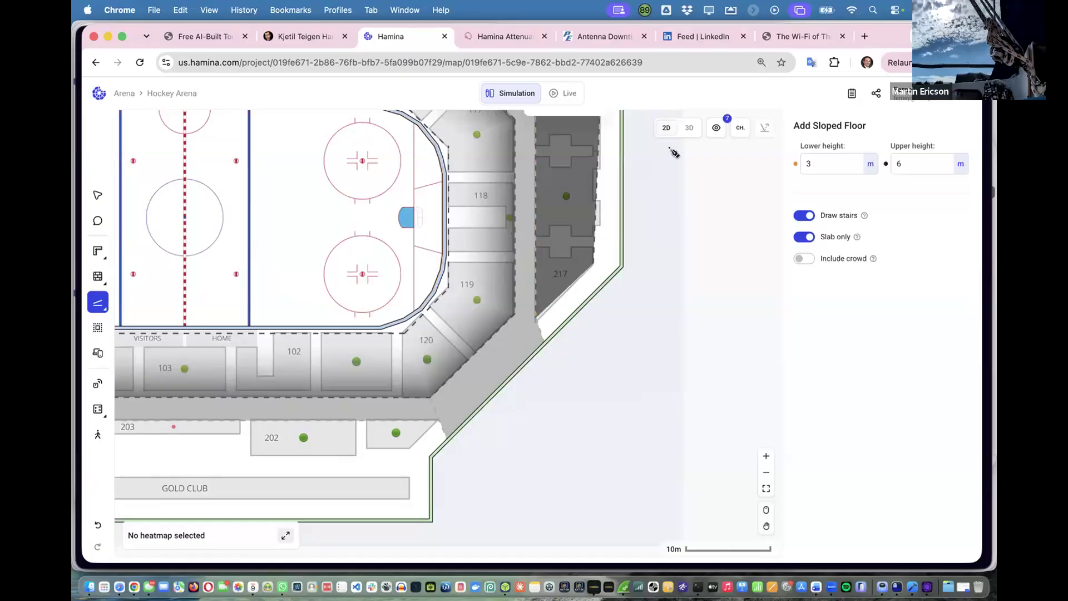
# Examine the new upper stands around sections 214–217 in 3D from a low outside angle, and return to the 2D plan.
pyautogui.click(689, 128)
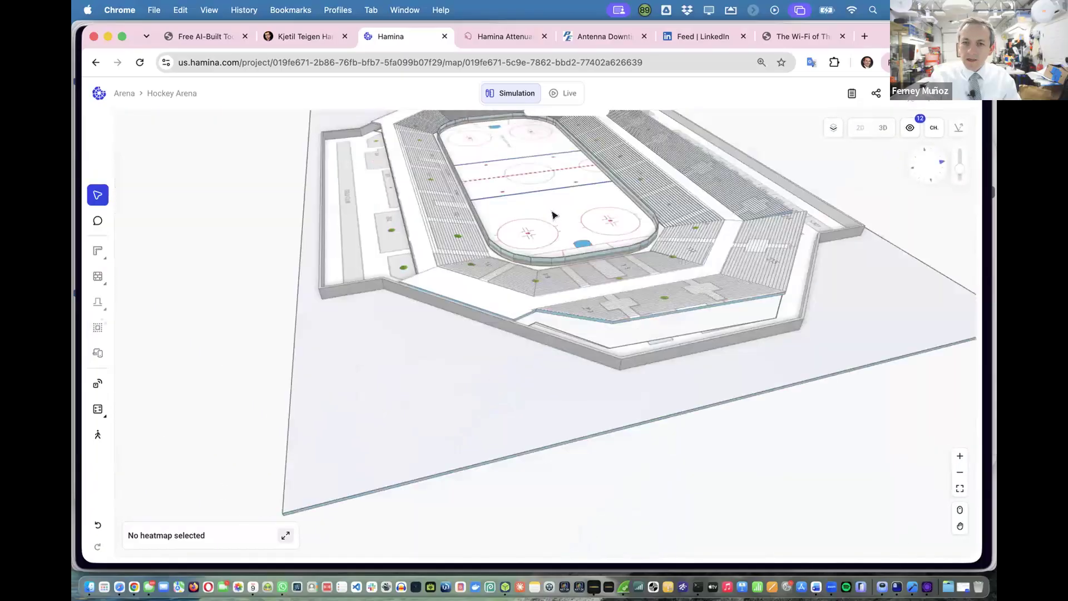
pyautogui.moveTo(702, 247); pyautogui.dragTo(630, 247)
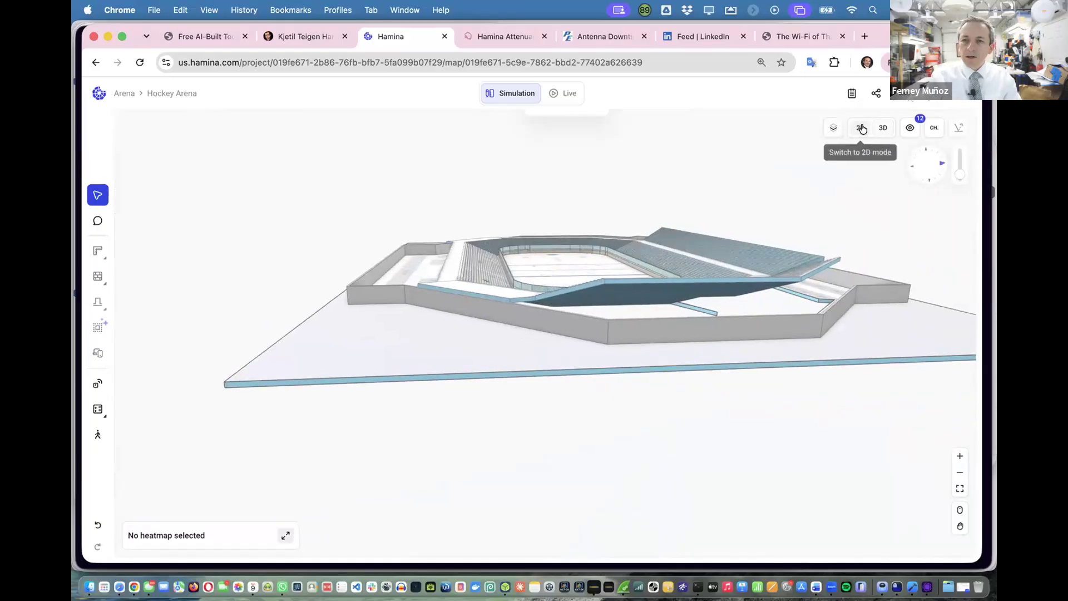
pyautogui.click(862, 128)
# Draw a 3–6 m sloped floor across sections 206–207, from the raised walkway out to the inner edge of suites S218–S220.
pyautogui.press('s')
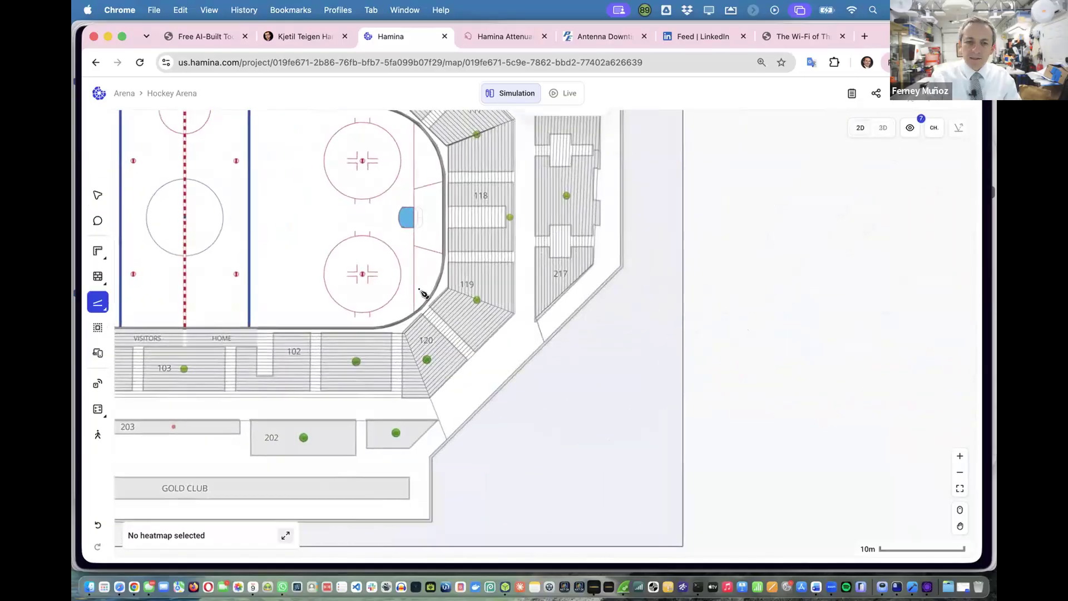
pyautogui.scroll(-5, 419, 289)
pyautogui.hscroll(-3, 419, 289)
pyautogui.scroll(2, 420, 289)
pyautogui.hscroll(-2, 419, 290)
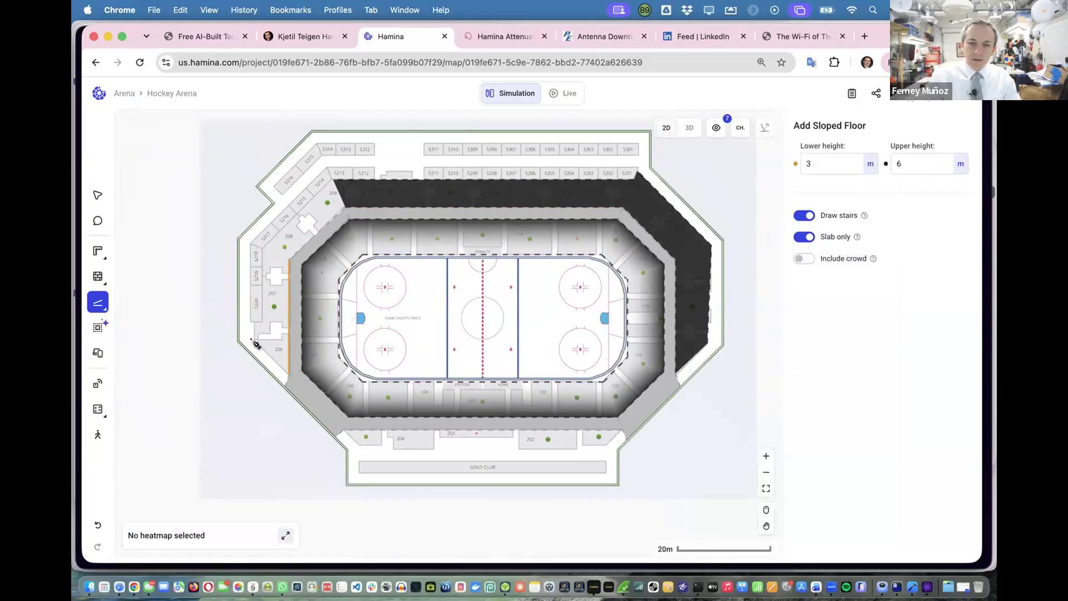
pyautogui.scroll(5, 255, 343)
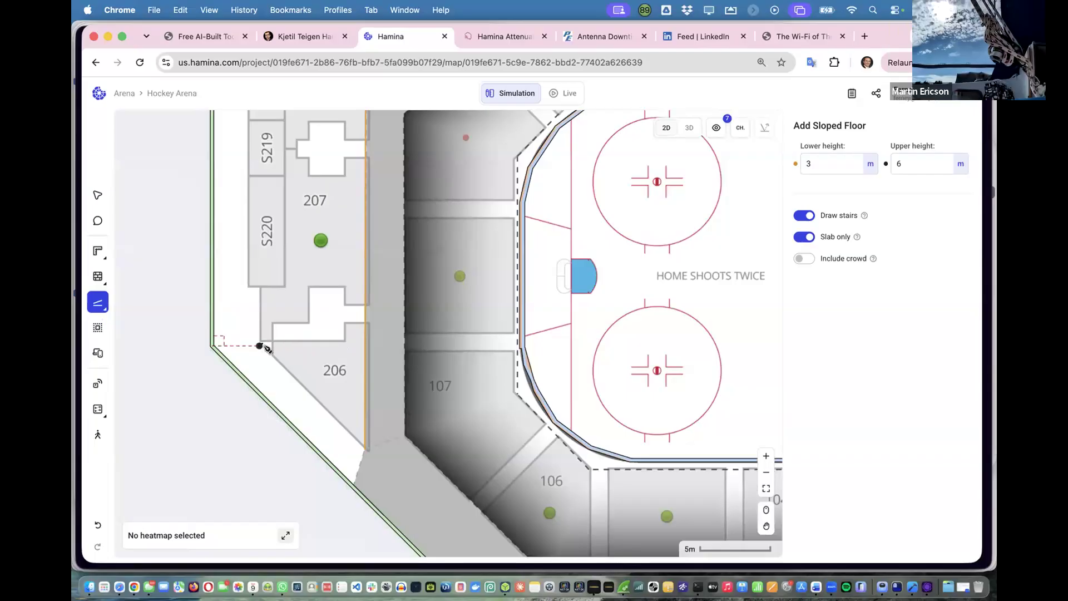
pyautogui.scroll(-1, 261, 341)
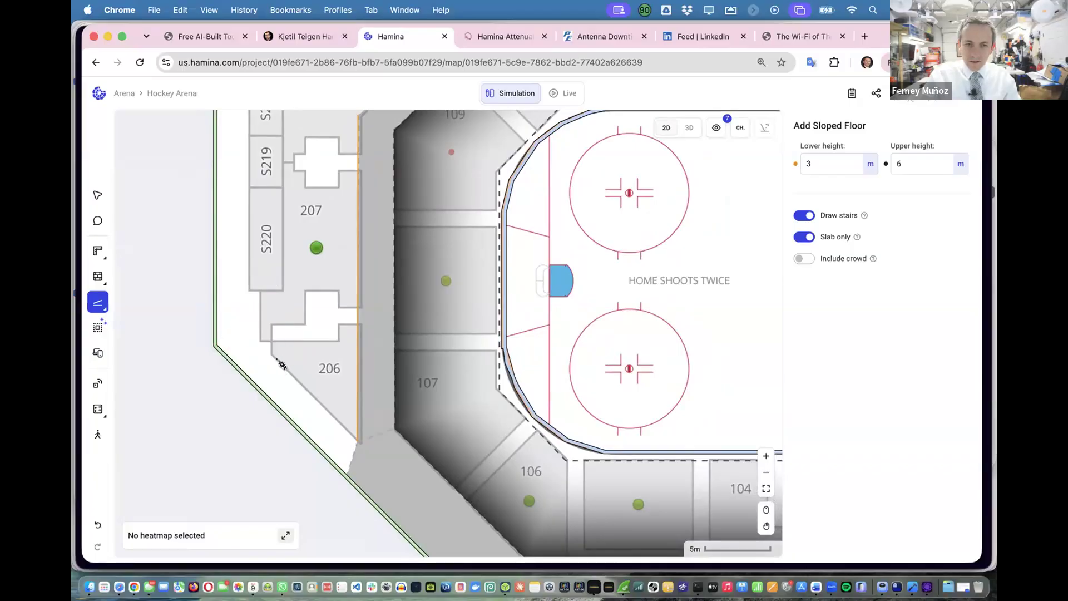
pyautogui.scroll(10, 297, 356)
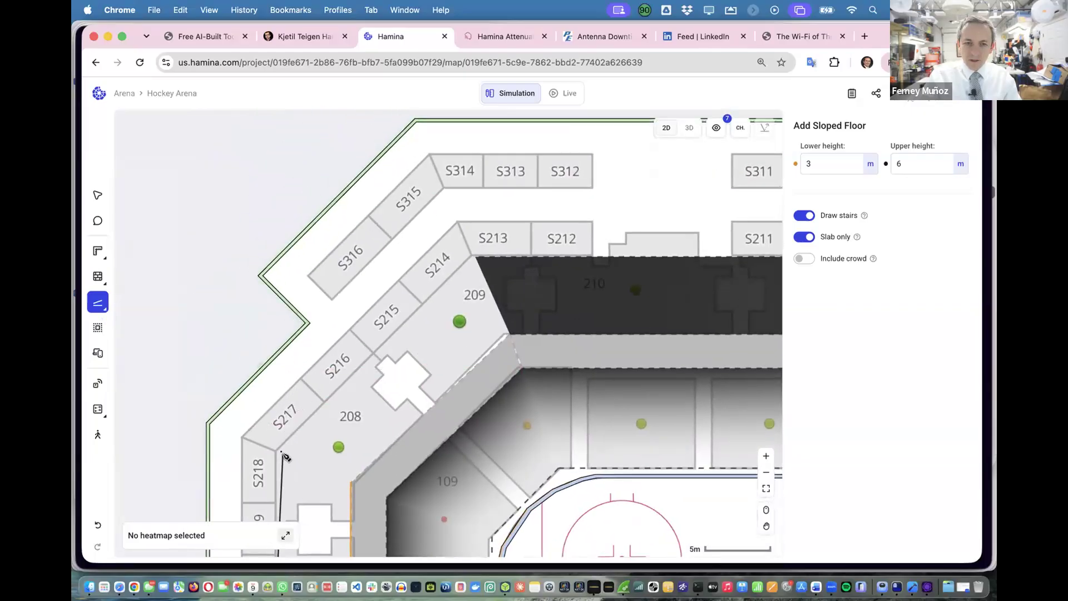
pyautogui.click(280, 449)
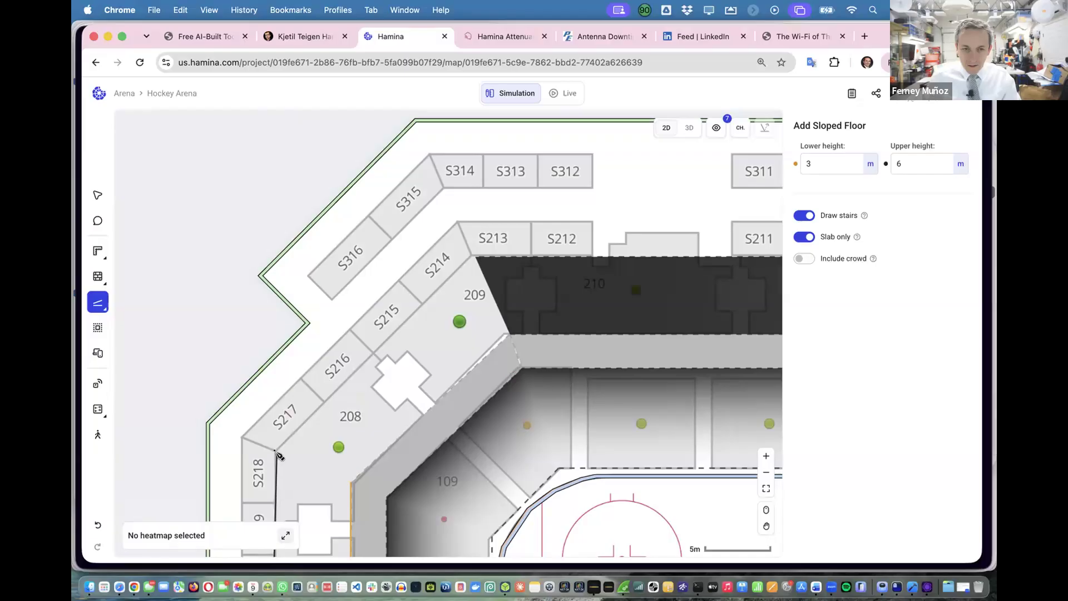
pyautogui.click(276, 452)
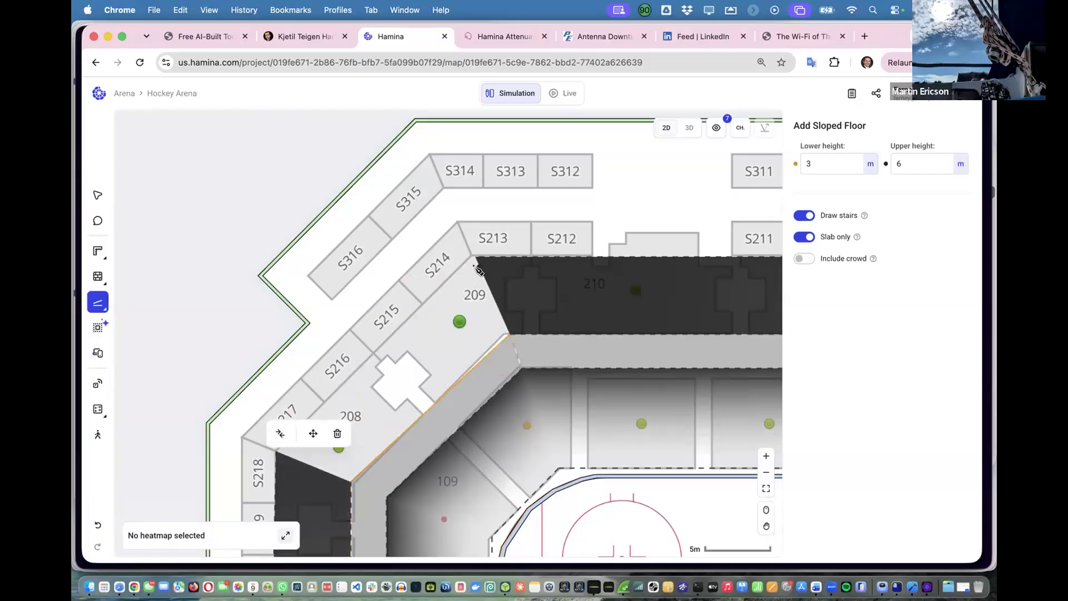
# Draw a 3–6 m sloped floor across sections 208–209, with its upper edge along suites S214–S217 and joined to both neighbouring stands.
pyautogui.click(446, 290)
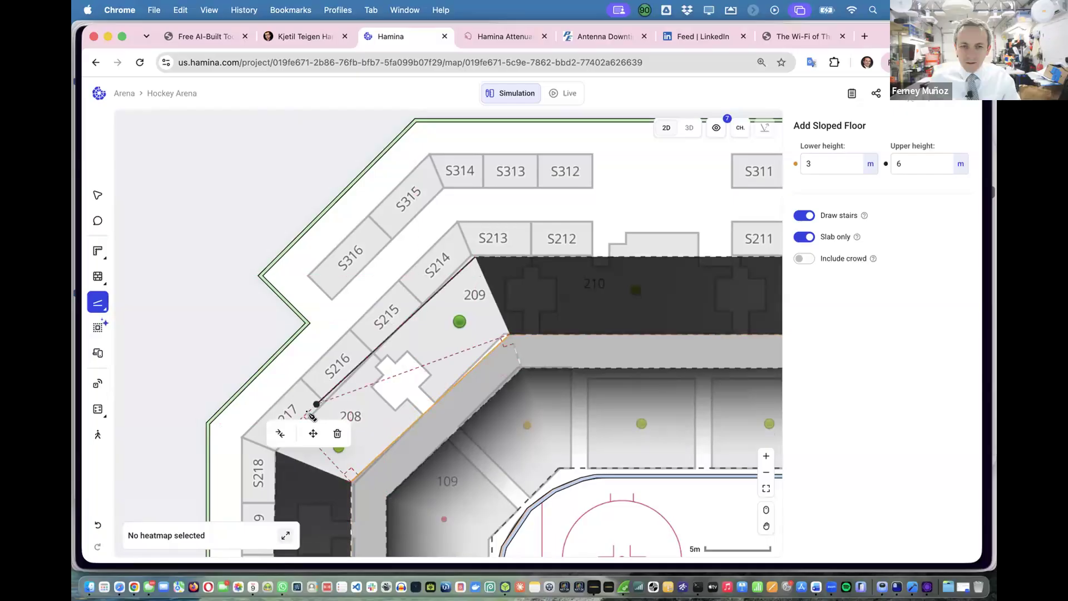
pyautogui.scroll(5, 288, 441)
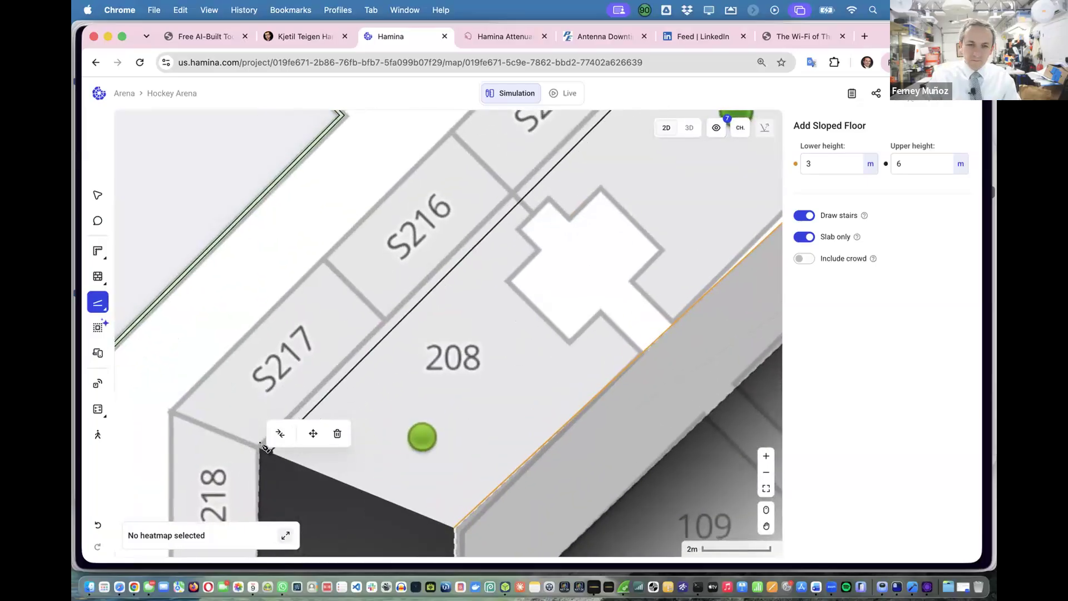
pyautogui.click(263, 445)
pyautogui.scroll(-5, 264, 446)
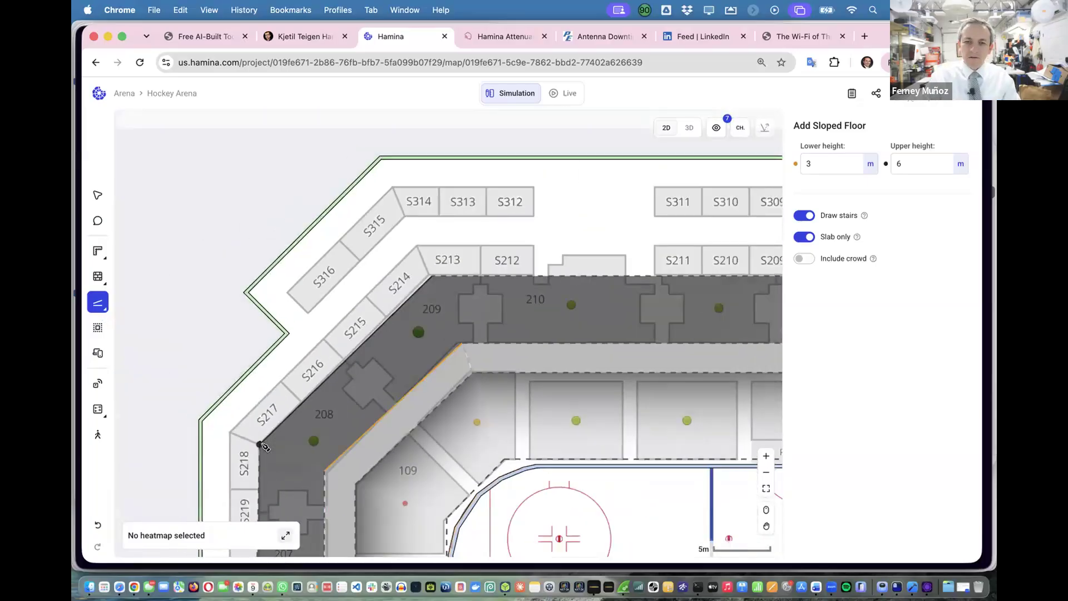
# Examine the upper stands in 3D from outside the arena and from rink level, and return to the 2D plan.
pyautogui.scroll(2, 265, 446)
pyautogui.scroll(-4, 260, 443)
pyautogui.scroll(-3, 261, 442)
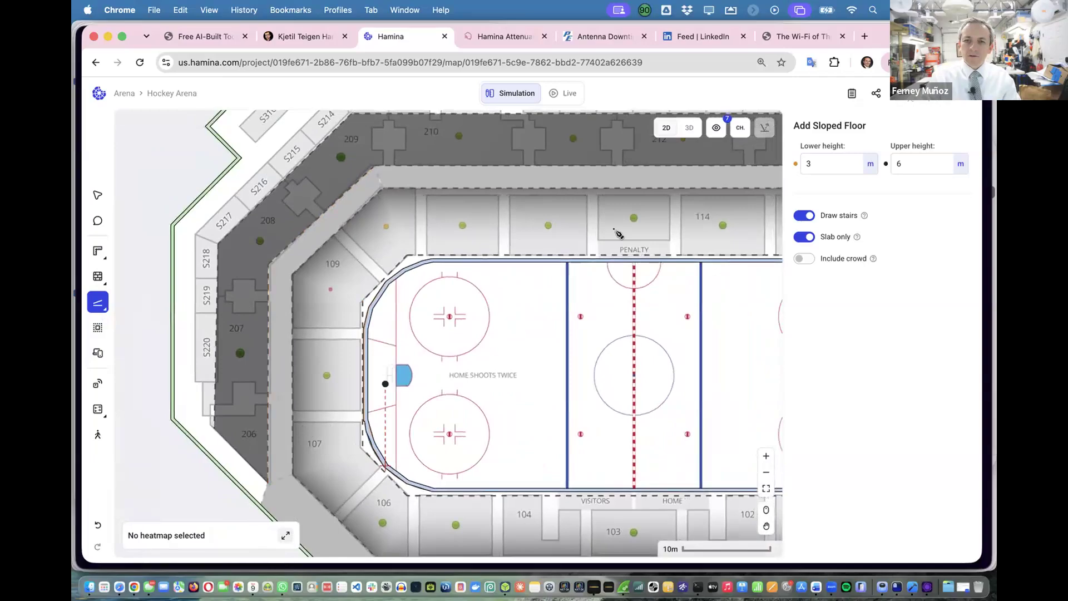
pyautogui.click(689, 127)
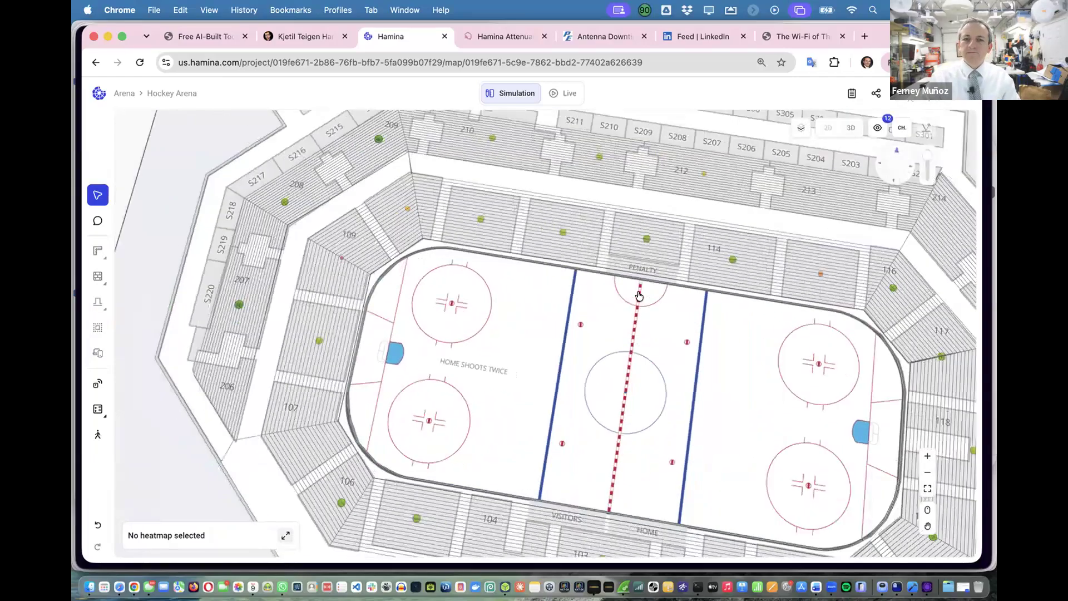
pyautogui.moveTo(486, 365); pyautogui.dragTo(117, 267)
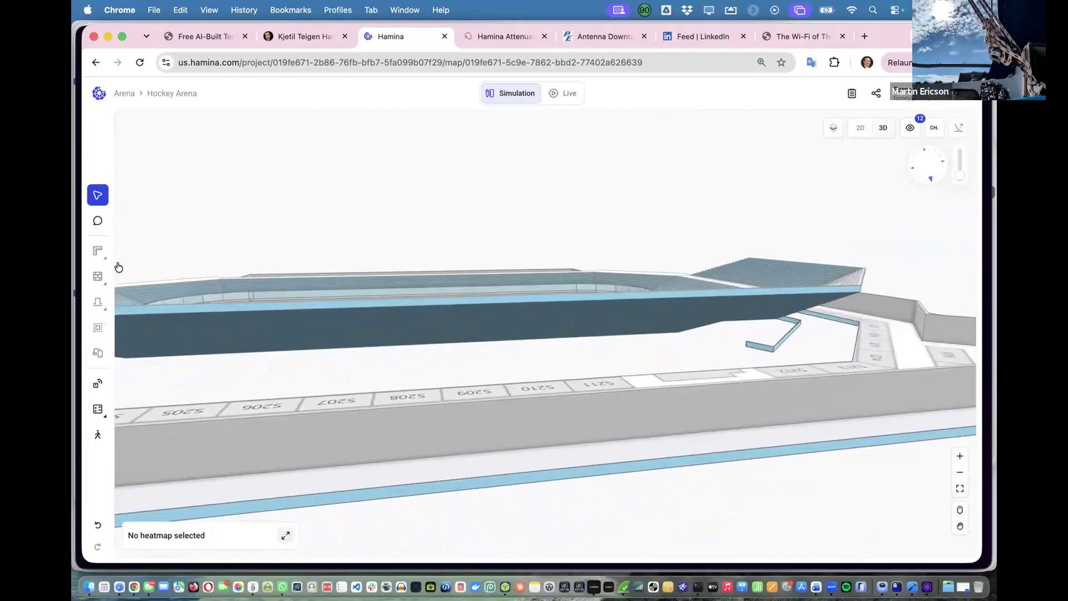
pyautogui.moveTo(288, 274); pyautogui.dragTo(788, 142)
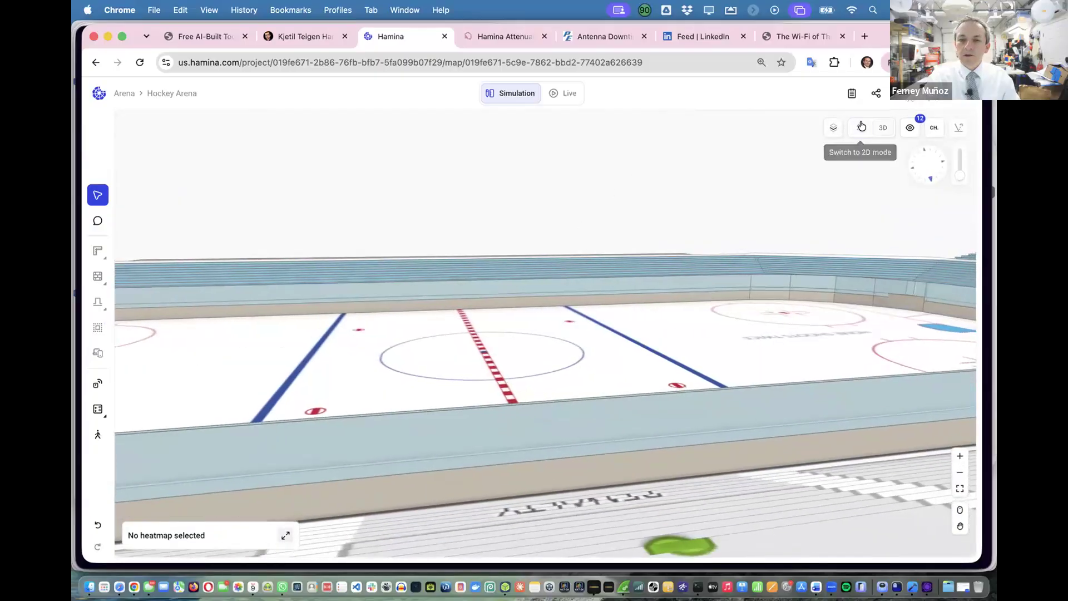
pyautogui.click(861, 127)
# Draw a 3–6 m sloped floor across sections 202–204, from the raised walkway to the sections' outer edge facing the Gold Club.
pyautogui.press('s')
pyautogui.scroll(-10, 560, 458)
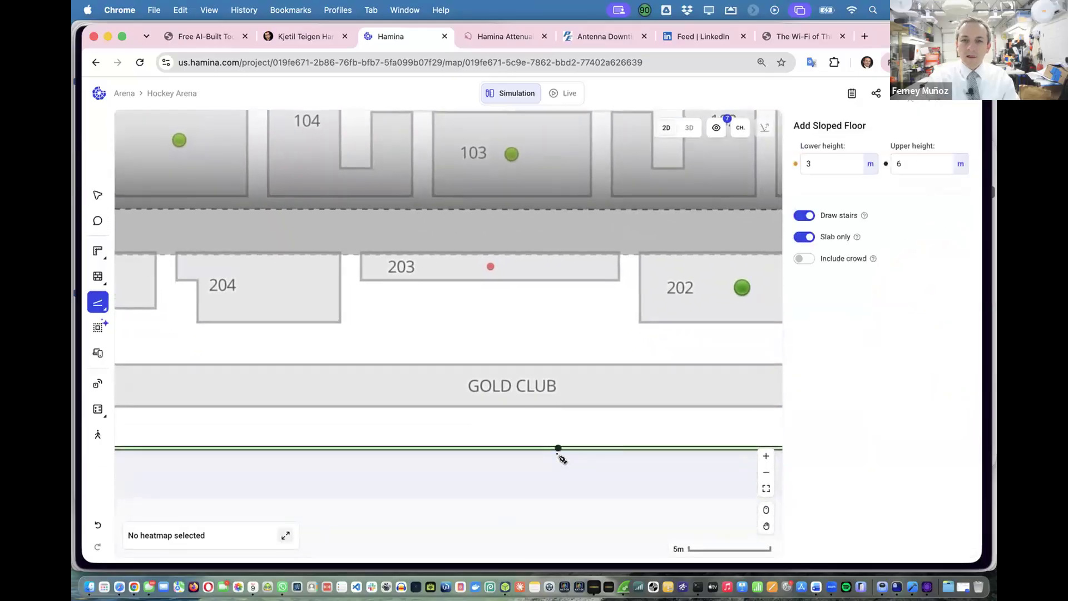
pyautogui.scroll(-5, 644, 314)
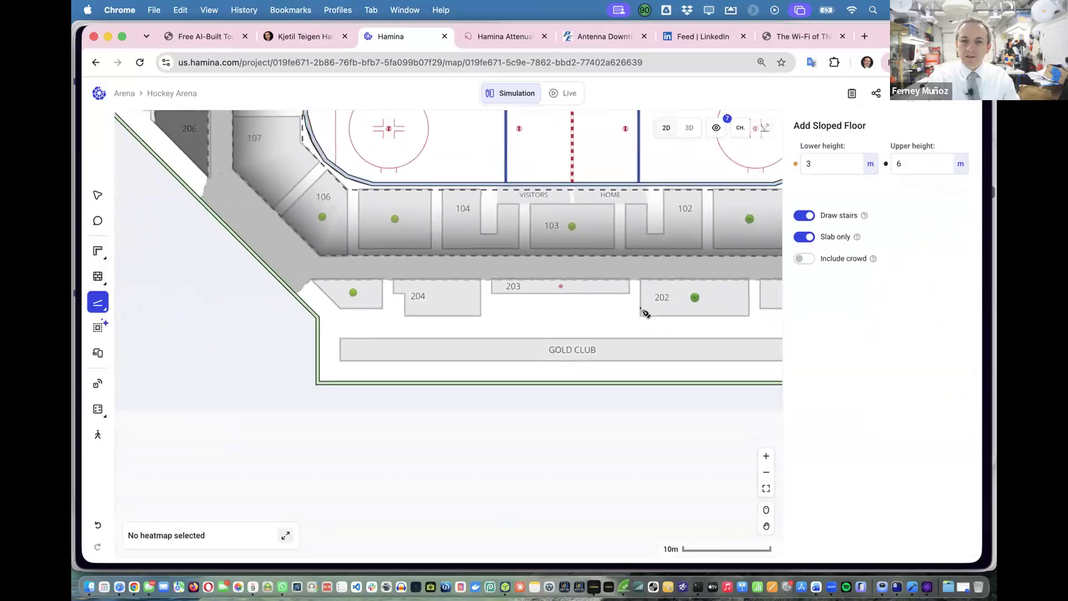
pyautogui.hscroll(3, 644, 313)
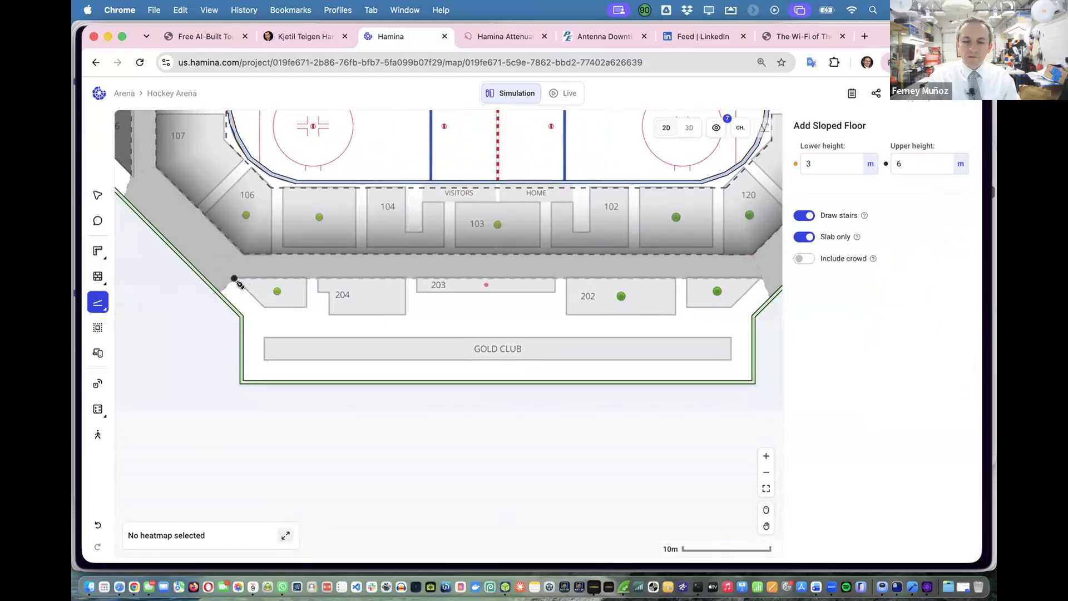
pyautogui.click(234, 278)
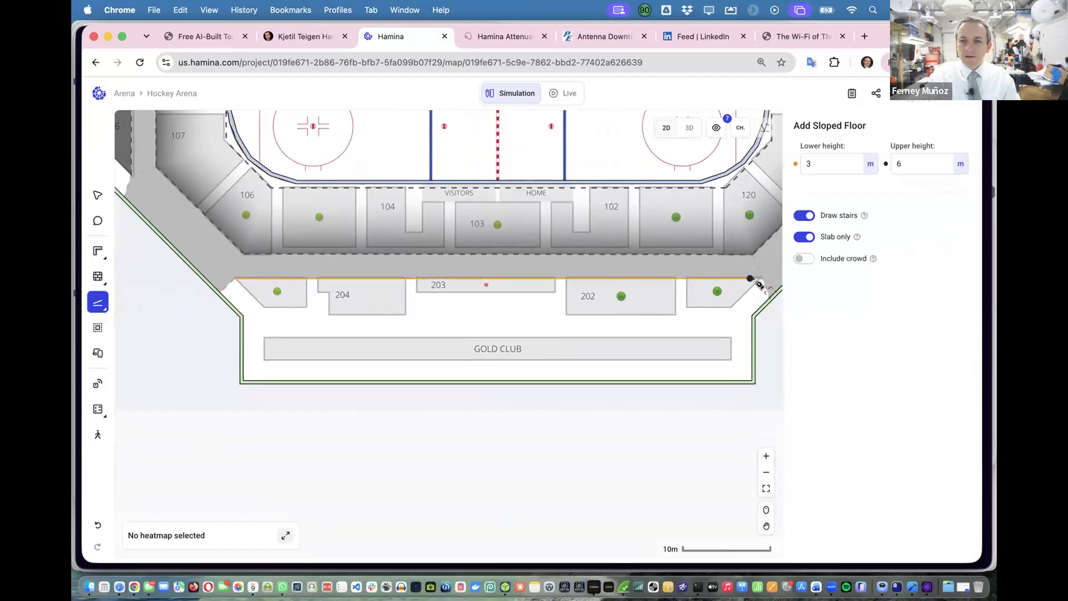
pyautogui.click(761, 279)
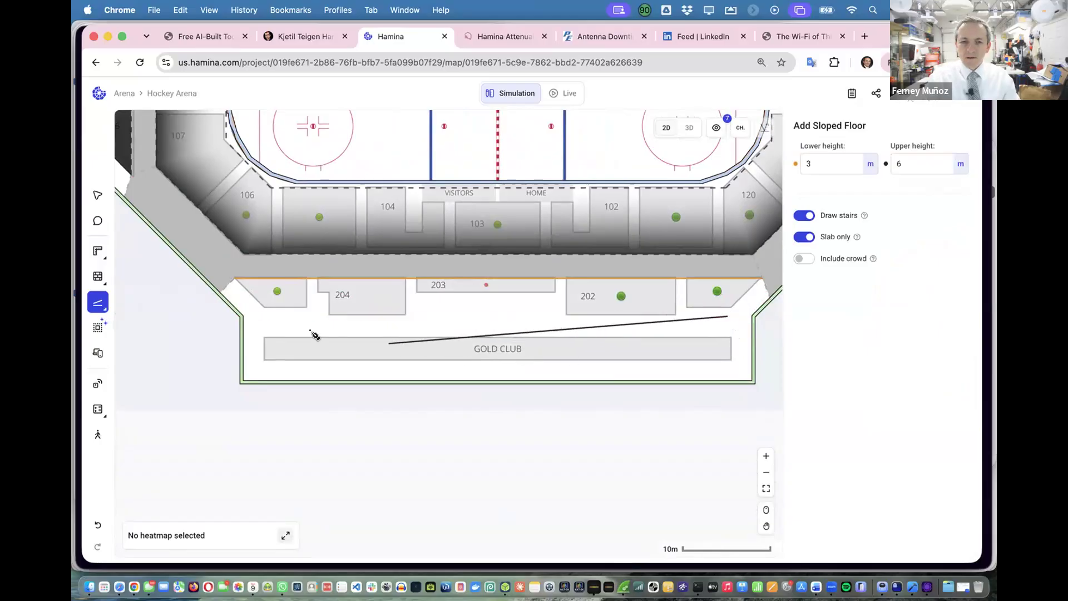
pyautogui.click(272, 317)
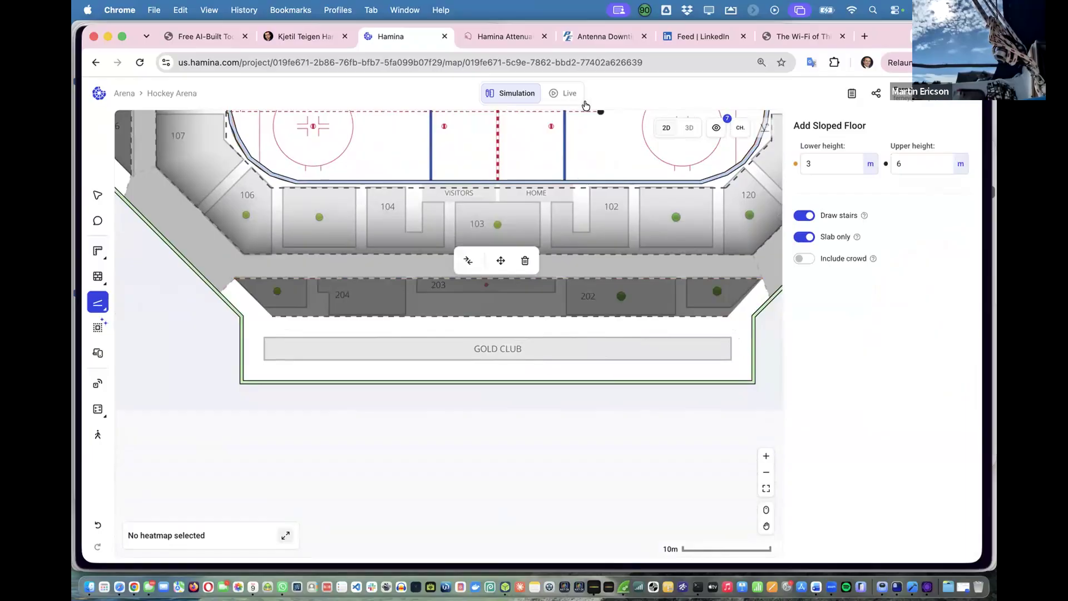
# Inspect the sloped stand over sections 202–204 in 3D from outside the arena, and return to the 2D plan of the whole arena.
pyautogui.click(689, 127)
pyautogui.moveTo(634, 260); pyautogui.dragTo(329, 203)
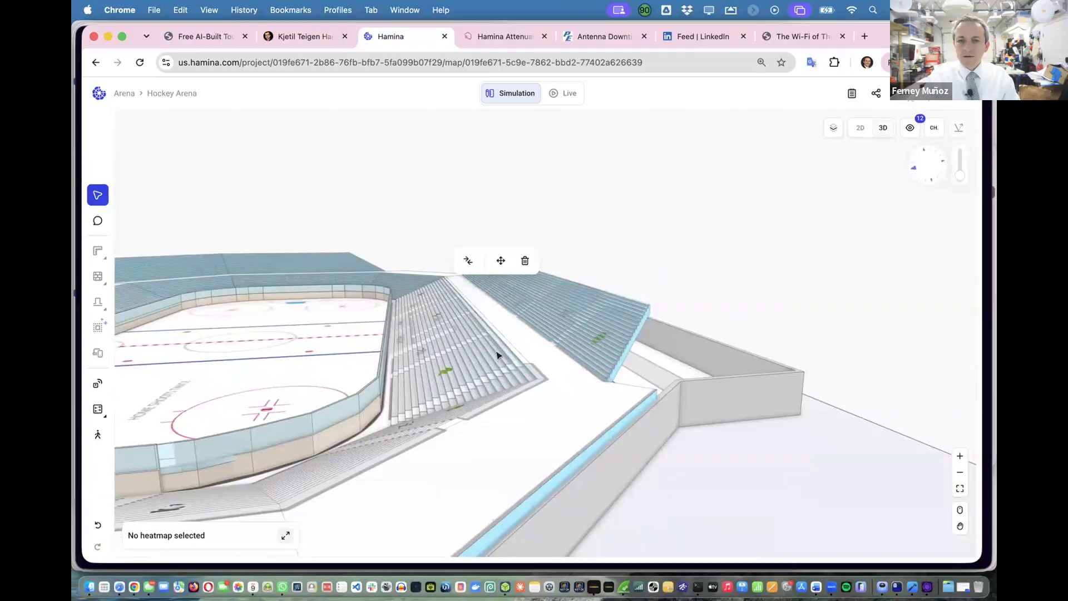
pyautogui.scroll(-10, 496, 355)
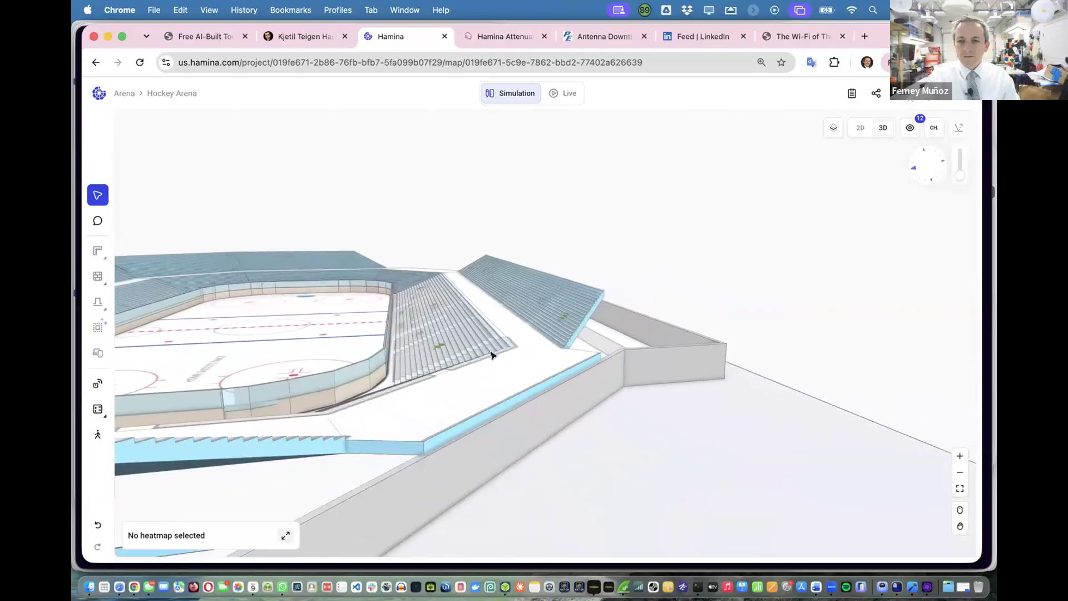
pyautogui.scroll(-10, 491, 354)
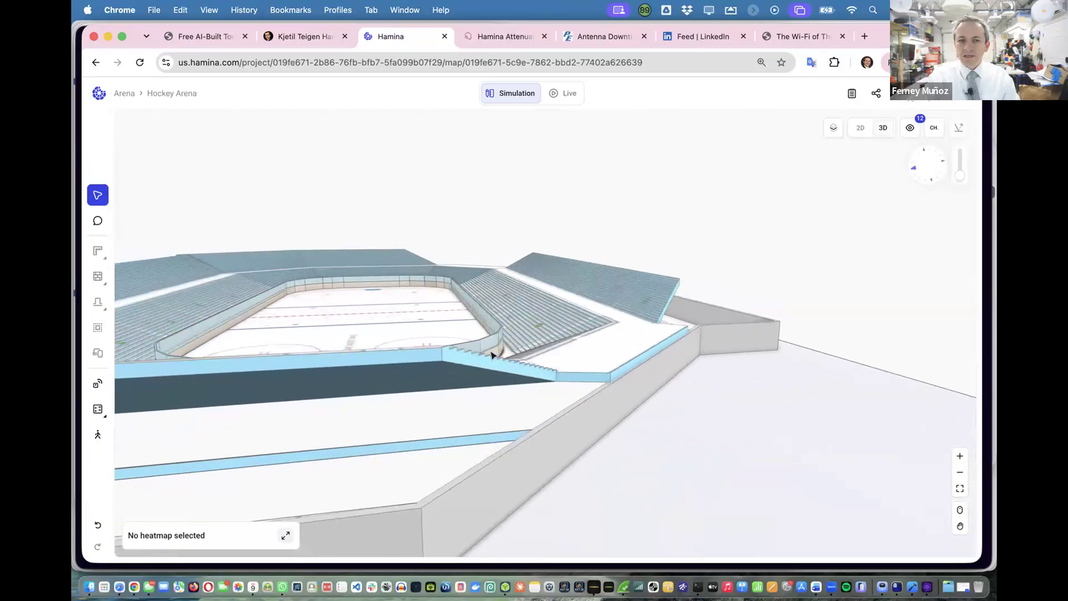
pyautogui.hscroll(10, 493, 355)
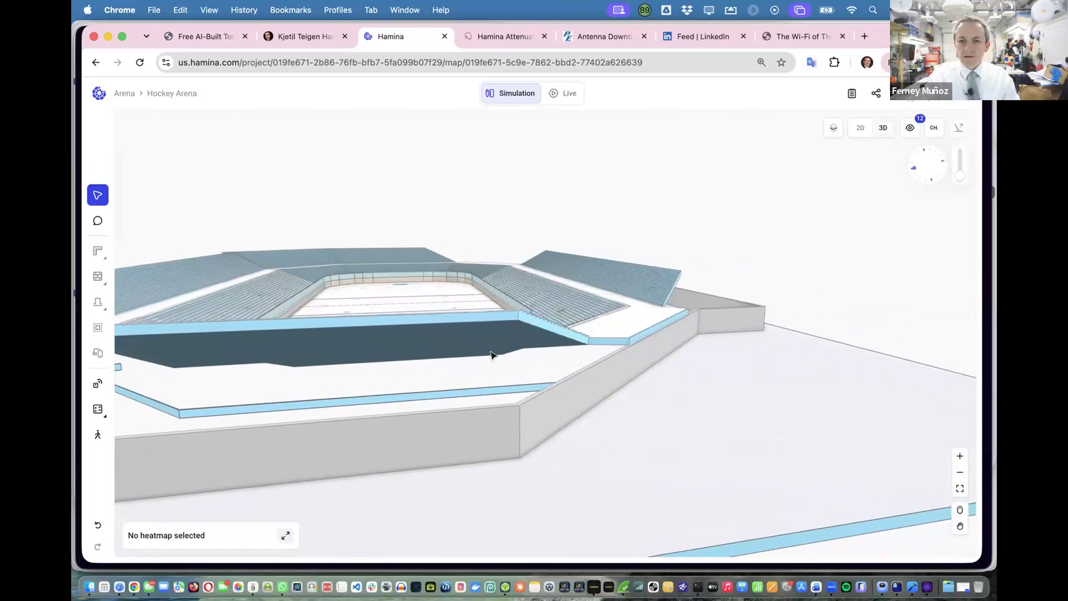
pyautogui.hscroll(5, 473, 309)
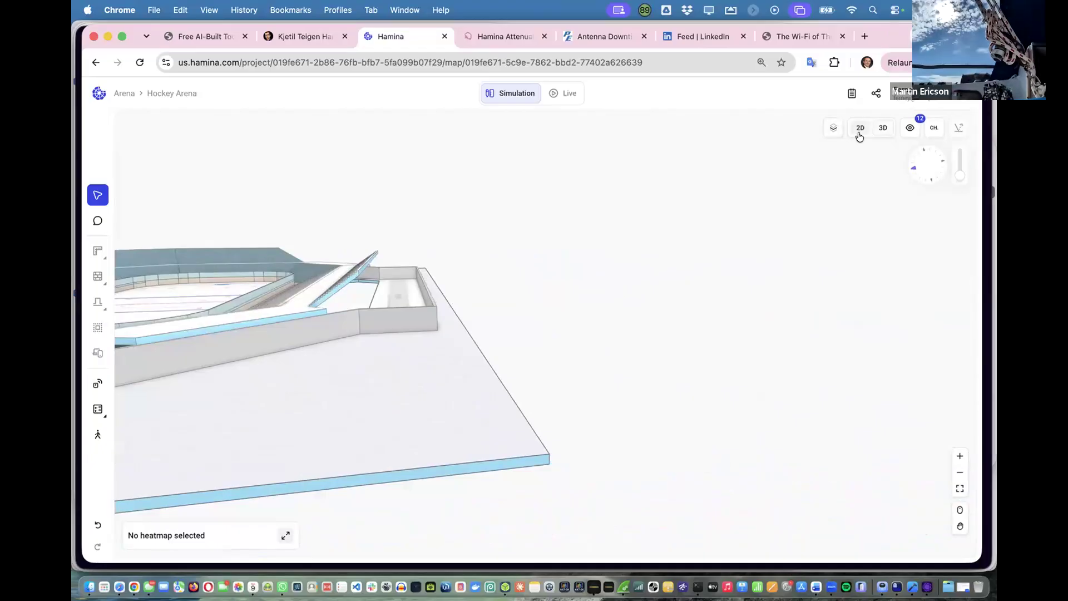
pyautogui.click(860, 127)
pyautogui.hscroll(7, 665, 150)
pyautogui.scroll(4, 666, 151)
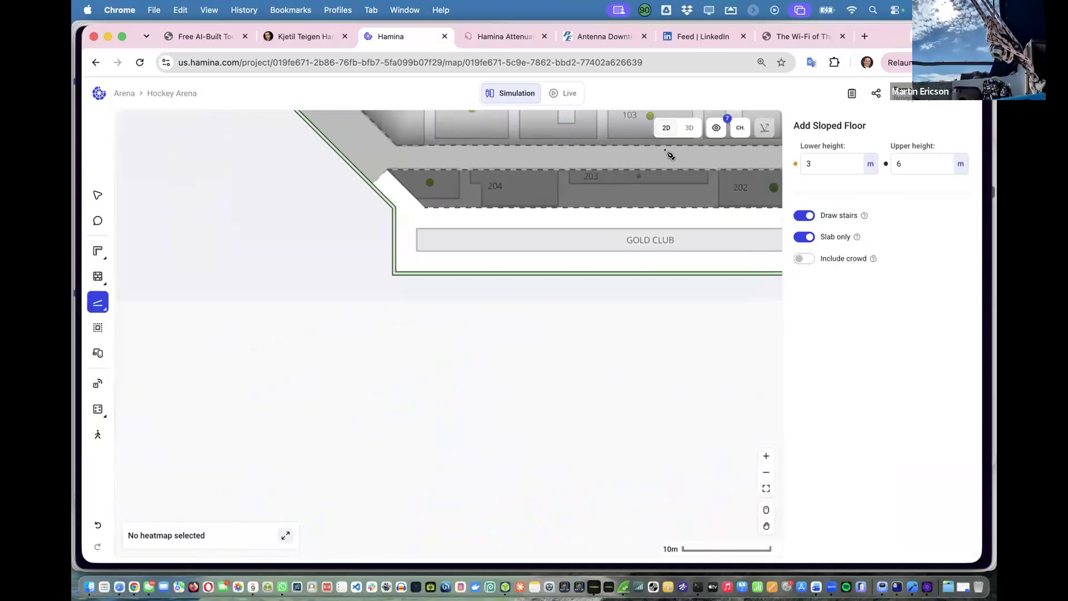
pyautogui.hscroll(4, 671, 154)
pyautogui.scroll(5, 671, 154)
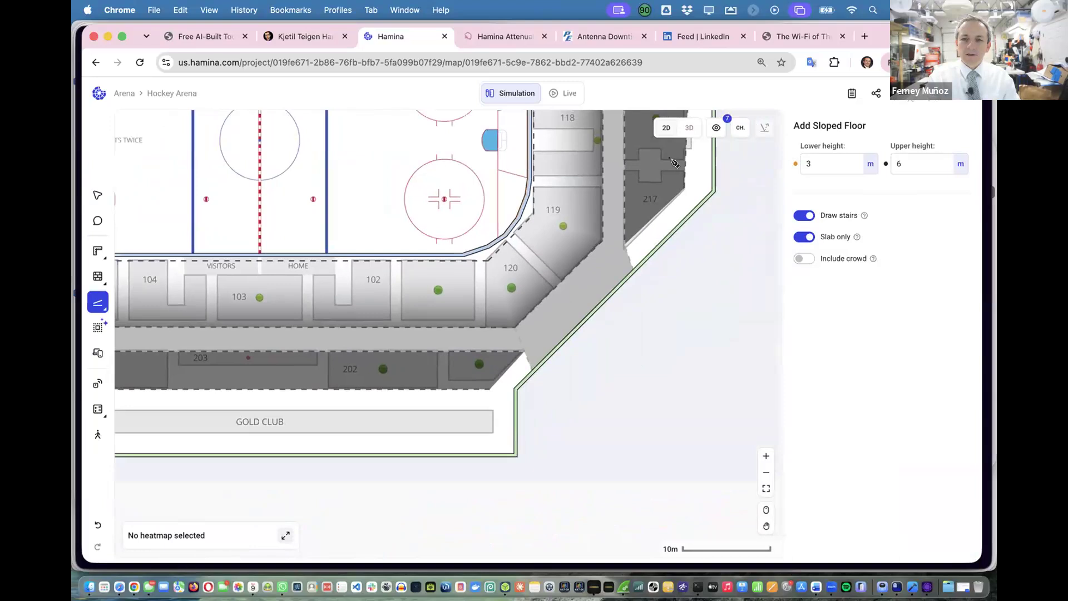
pyautogui.scroll(-5, 462, 261)
pyautogui.scroll(1, 453, 266)
pyautogui.hscroll(-3, 455, 266)
pyautogui.scroll(2, 456, 267)
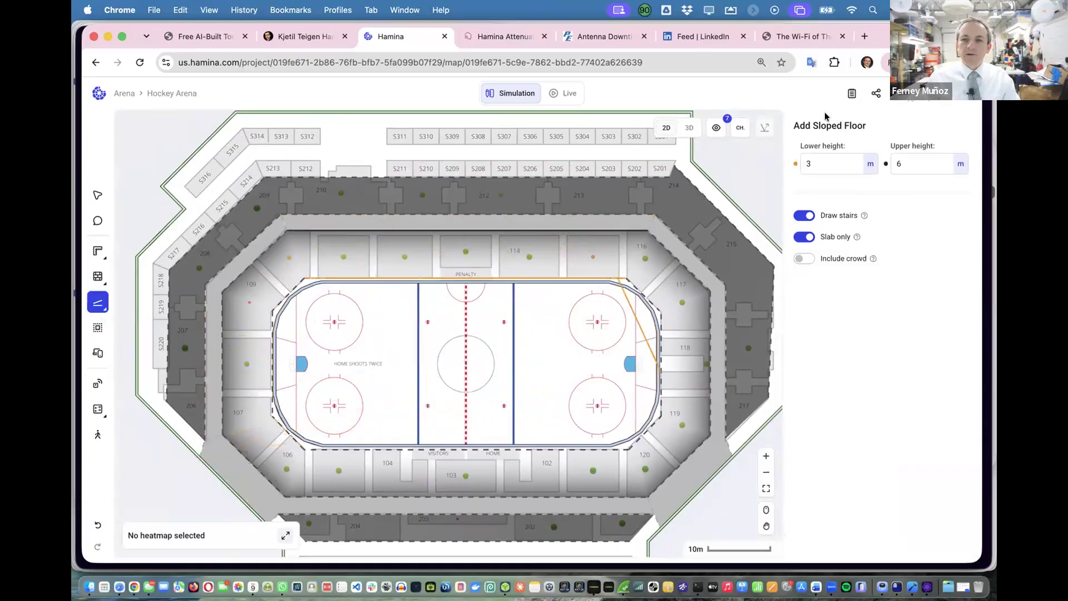
# Start a 3 m slab-only raised floor, outlining it along the outer wall from the walkway's end near section 206 to the corner beside S217–S218.
pyautogui.click(103, 306)
pyautogui.click(109, 304)
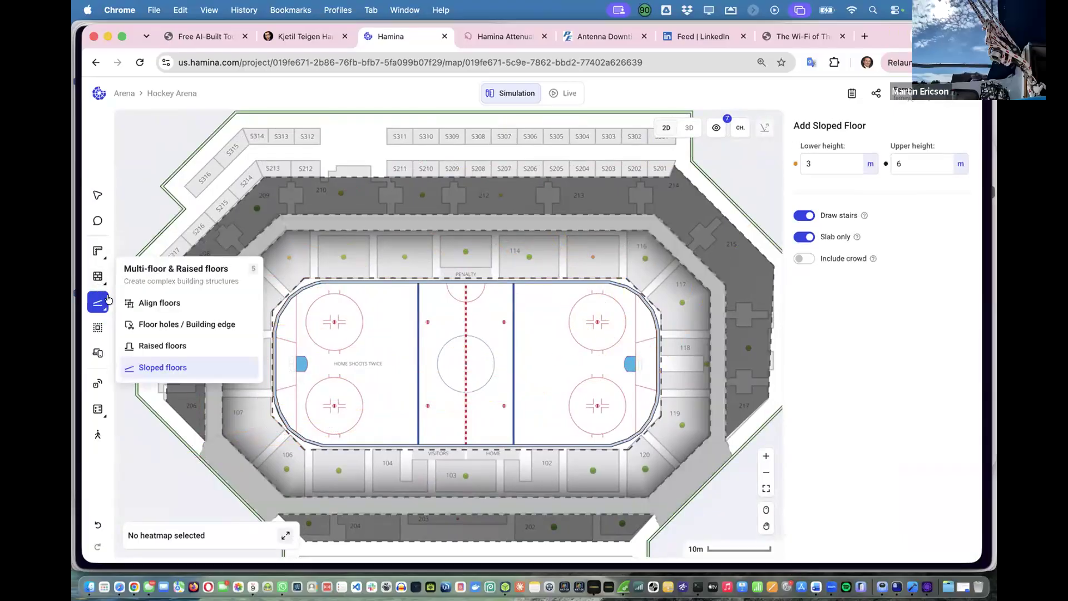
pyautogui.click(165, 345)
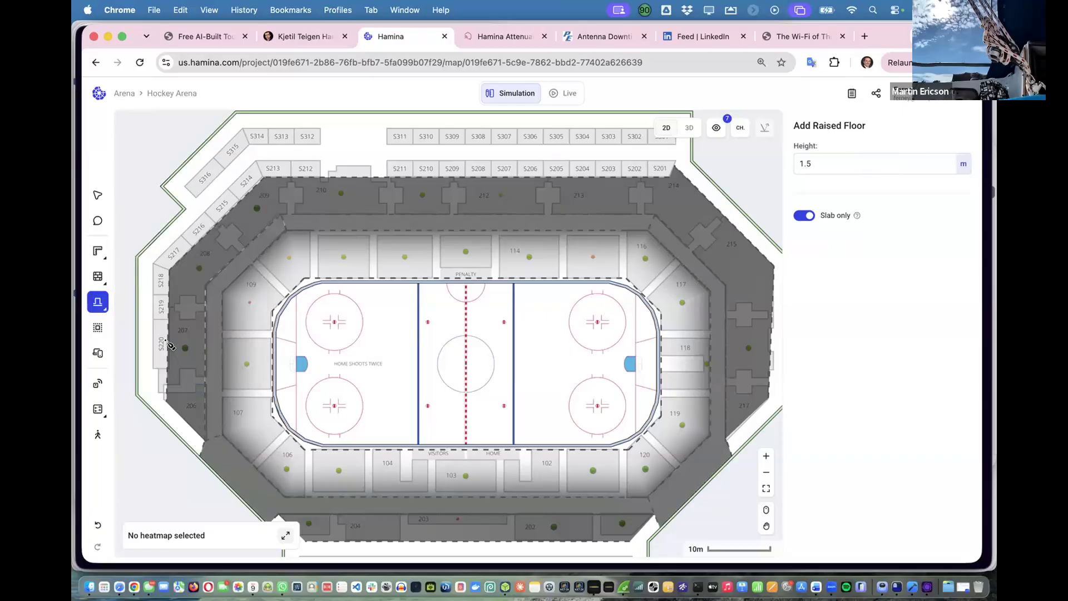
pyautogui.click(222, 362)
pyautogui.click(806, 163)
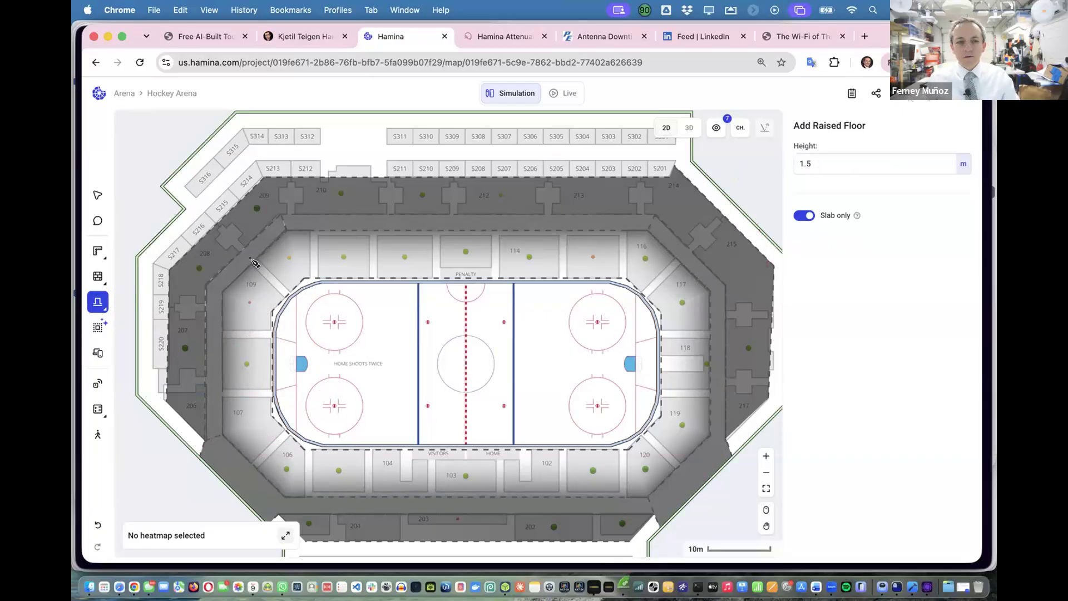
pyautogui.click(93, 296)
pyautogui.click(816, 162)
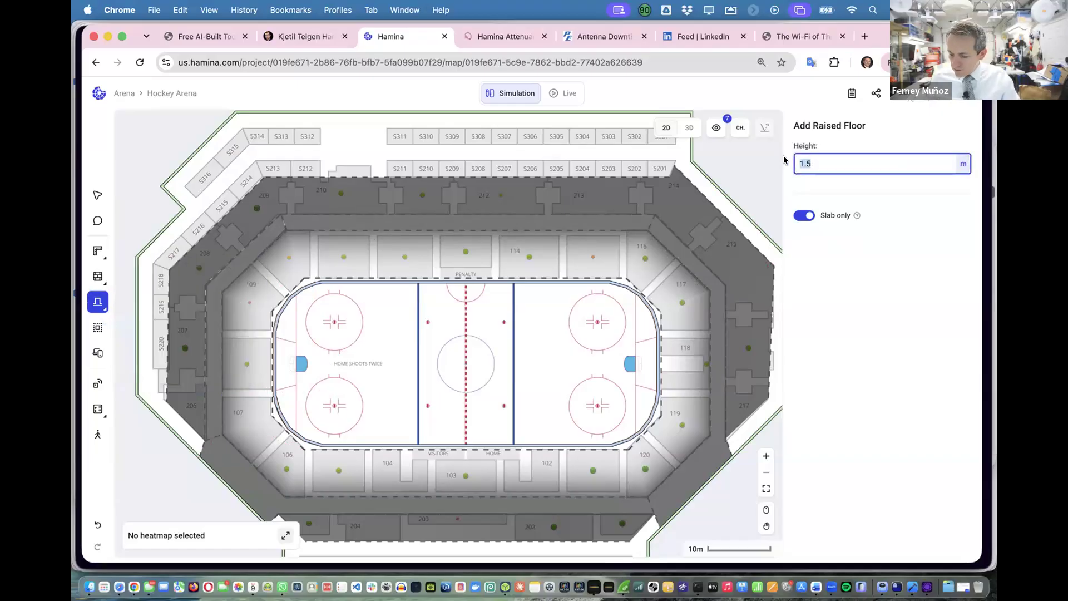
pyautogui.write('3')
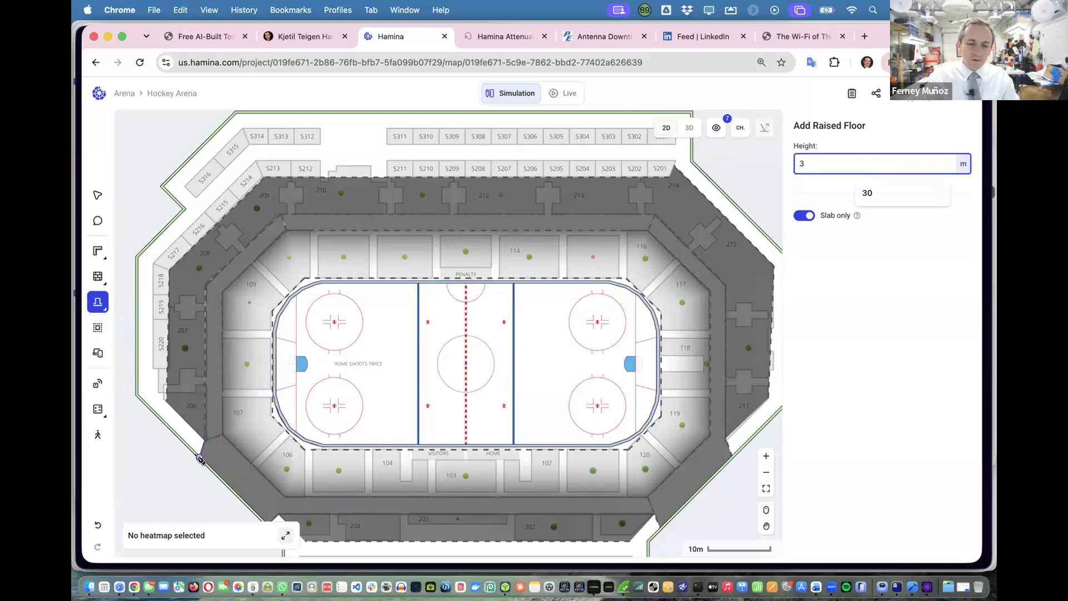
pyautogui.scroll(5, 200, 459)
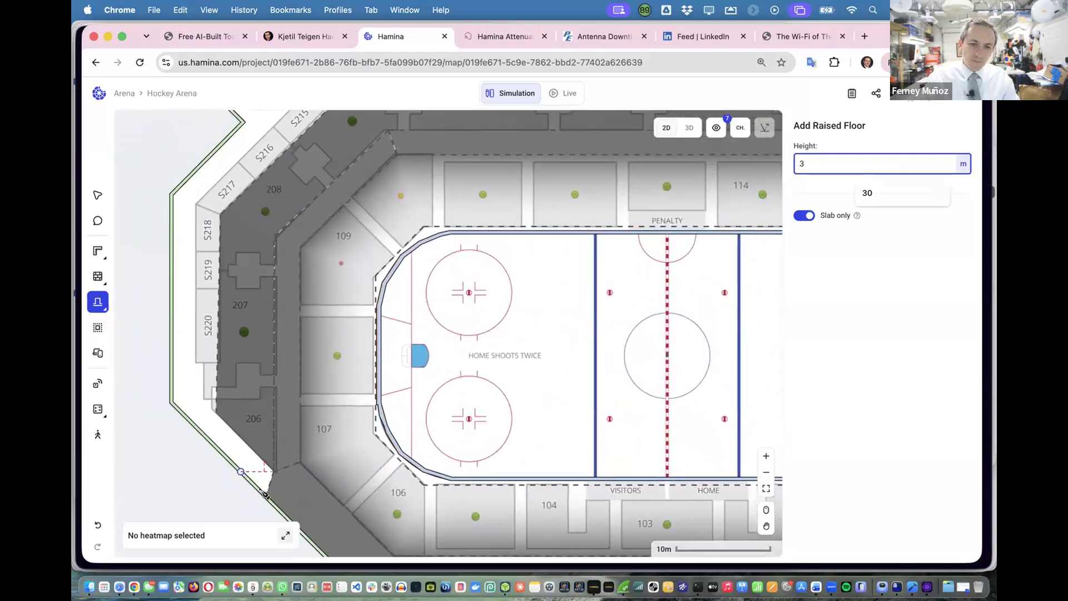
pyautogui.click(266, 496)
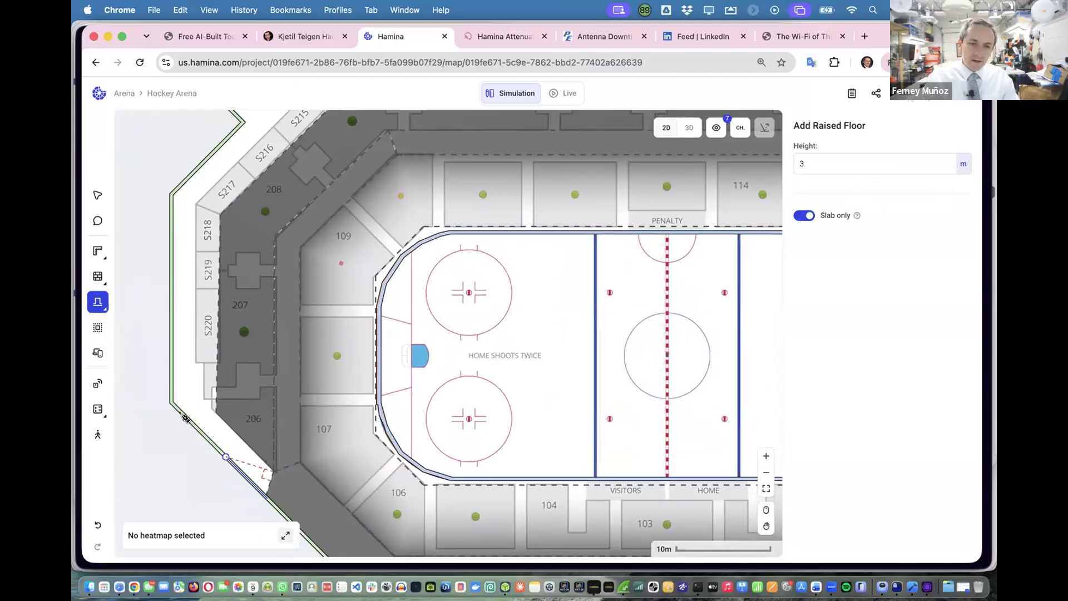
pyautogui.click(171, 402)
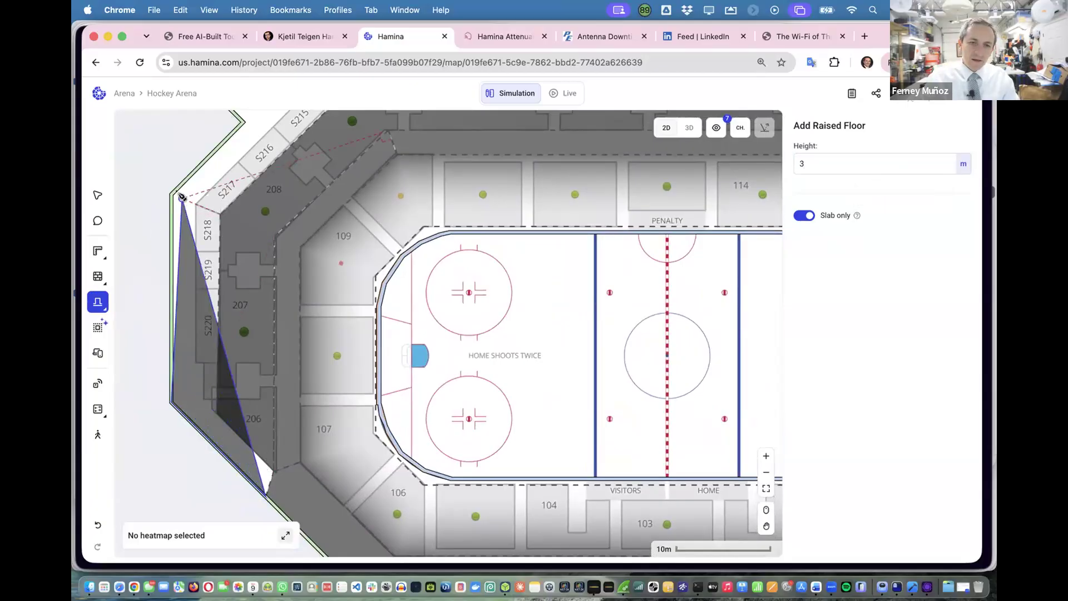
pyautogui.click(172, 195)
# Continue the raised-floor outline along the outer wall and the inner edge of suites S316–S301, to the outer wall beside S301.
pyautogui.scroll(5, 179, 211)
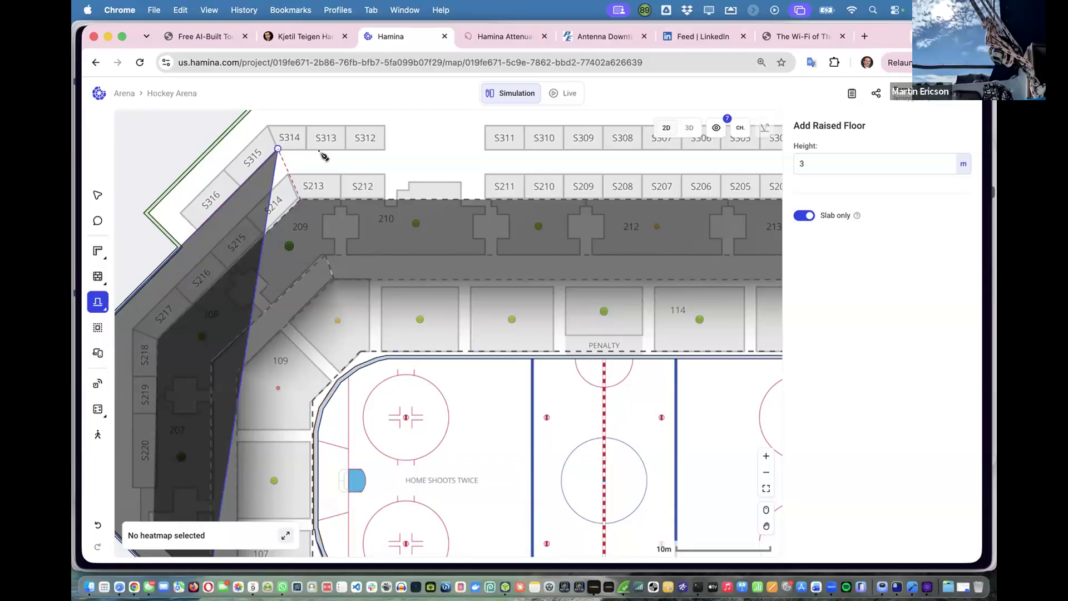
pyautogui.scroll(5, 276, 148)
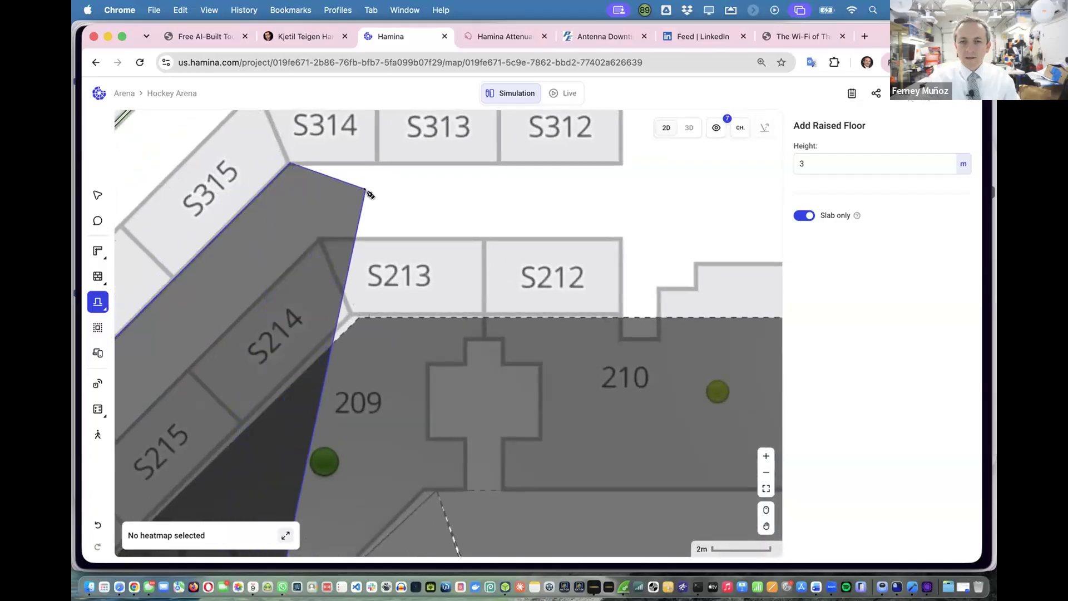
pyautogui.scroll(-3, 363, 192)
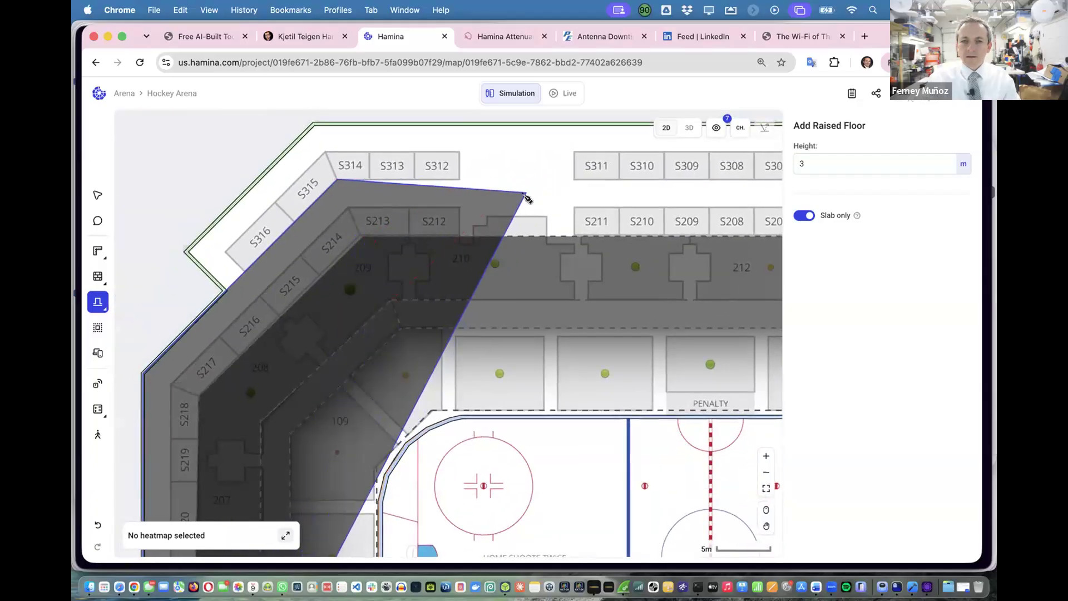
pyautogui.hscroll(10, 540, 192)
pyautogui.hscroll(4, 525, 196)
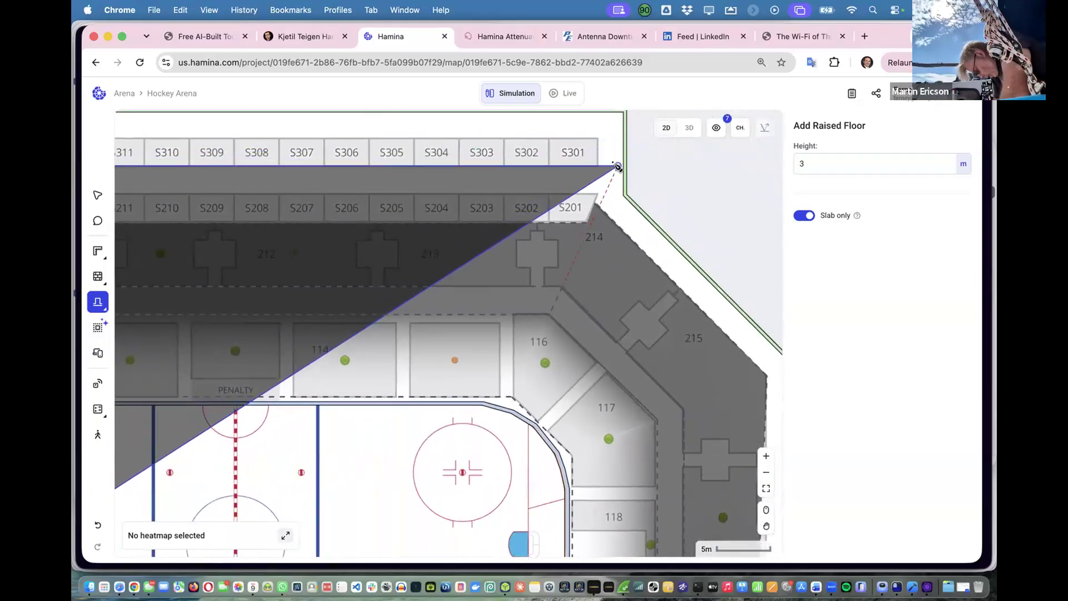
pyautogui.click(620, 179)
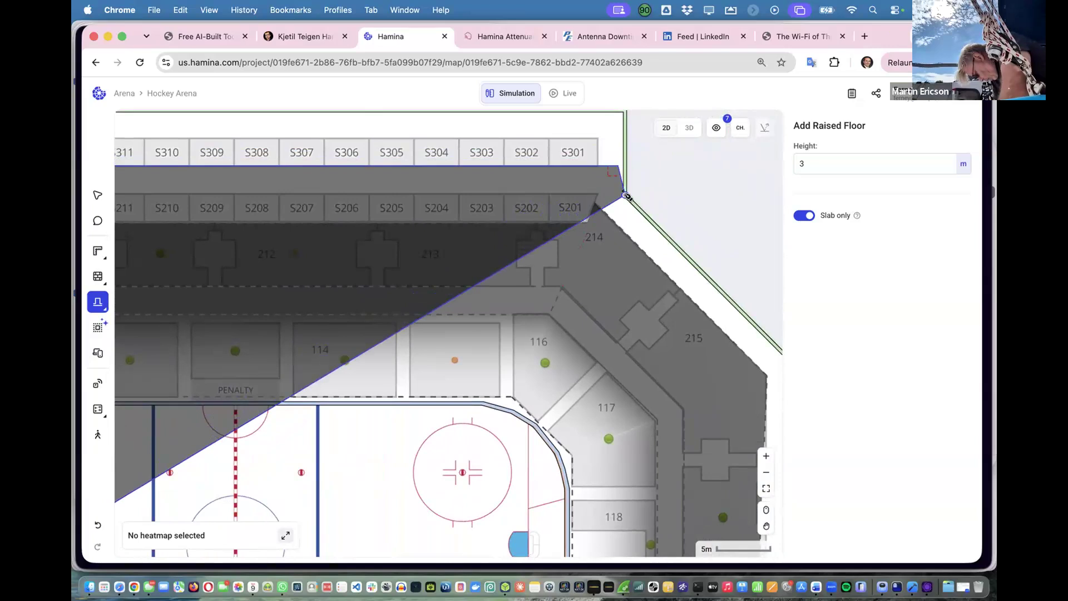
# Continue the raised-floor outline along the outer wall past sections 214–217 to the walkway's end below section 217.
pyautogui.scroll(5, 628, 194)
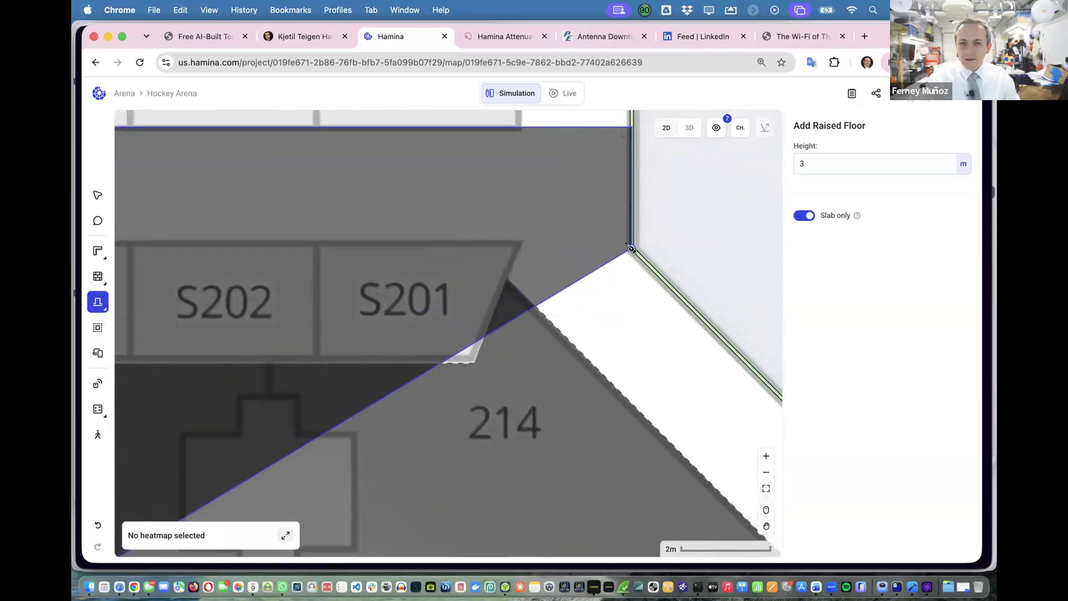
pyautogui.scroll(-5, 621, 246)
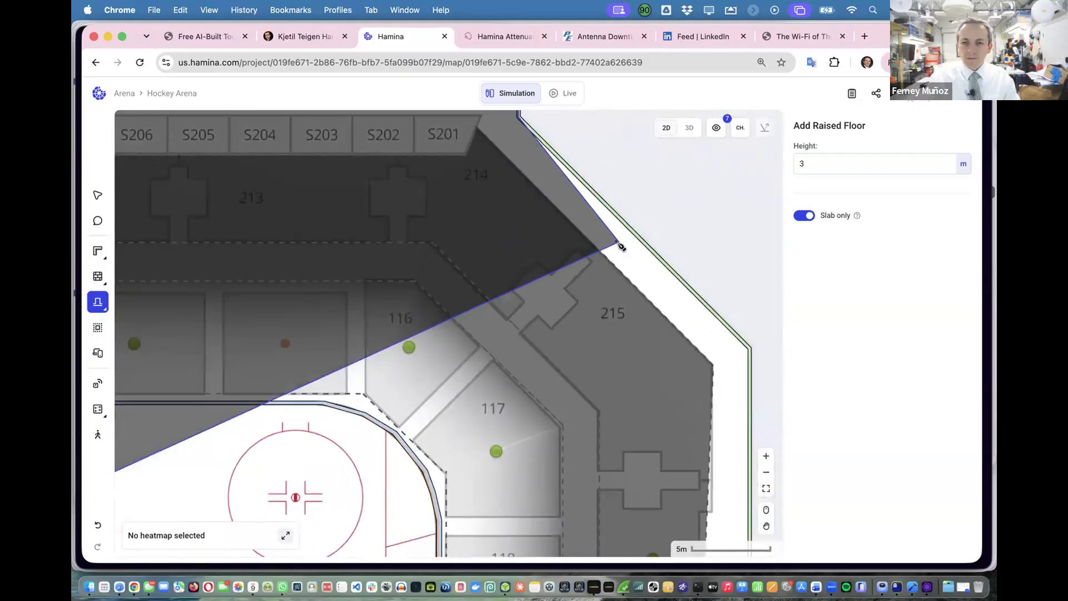
pyautogui.scroll(-2, 617, 242)
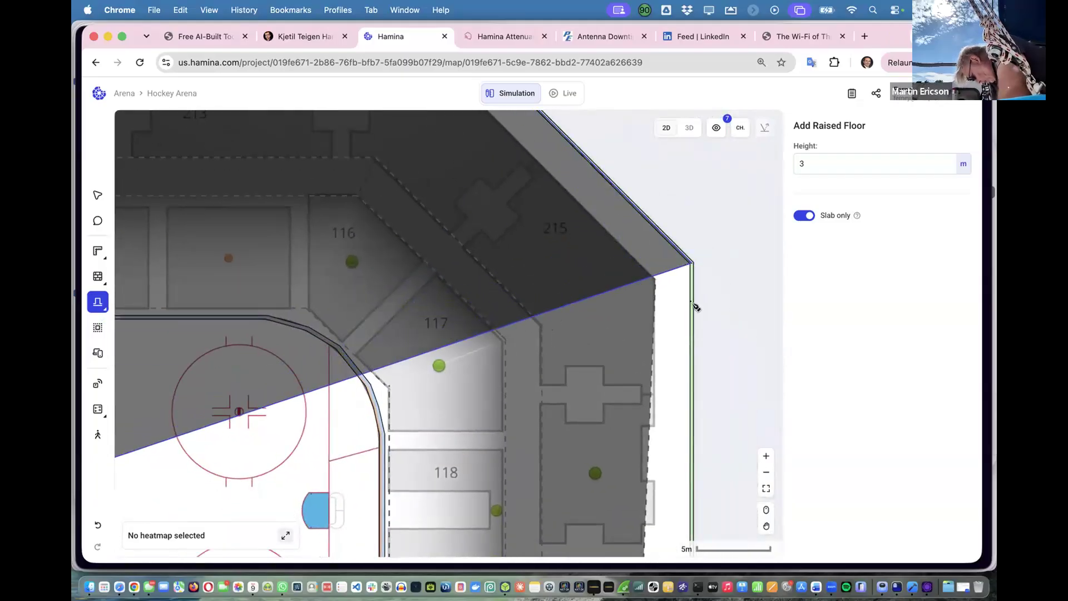
pyautogui.click(691, 263)
pyautogui.scroll(-8, 693, 304)
pyautogui.scroll(1, 696, 153)
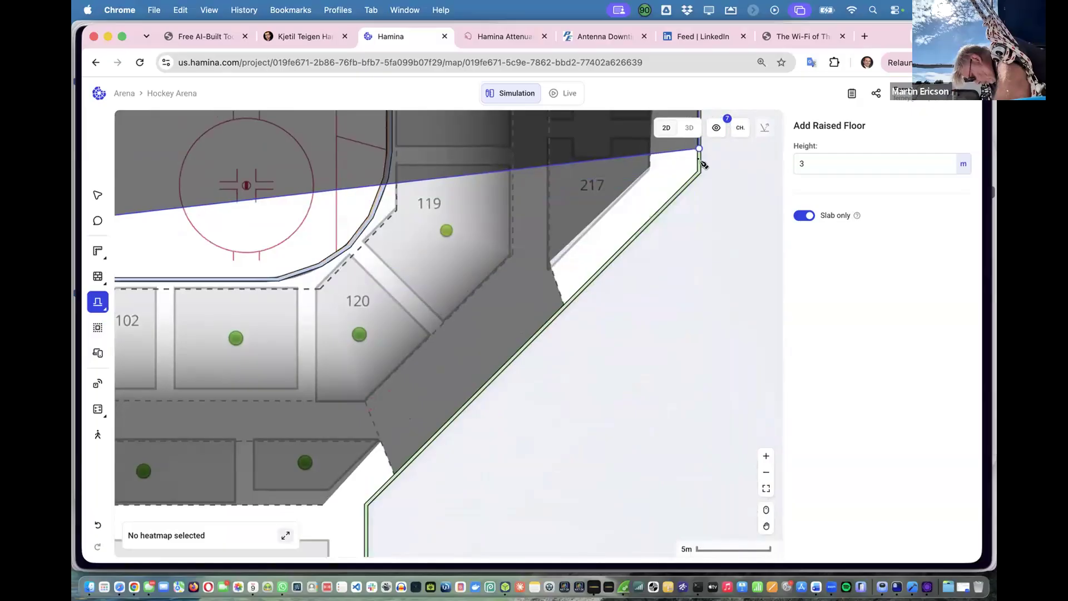
pyautogui.click(566, 306)
# Bring the raised-floor outline back along the outer edges of the sloped stands at sections 217, 215 and 214 to suite S201's outer corner.
pyautogui.scroll(2, 529, 317)
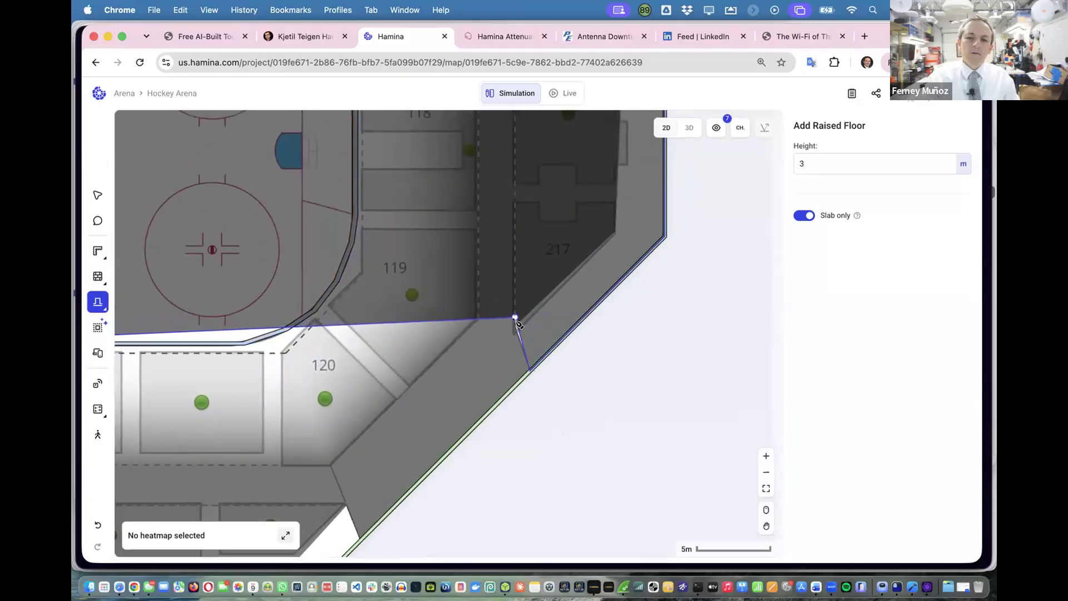
pyautogui.click(515, 327)
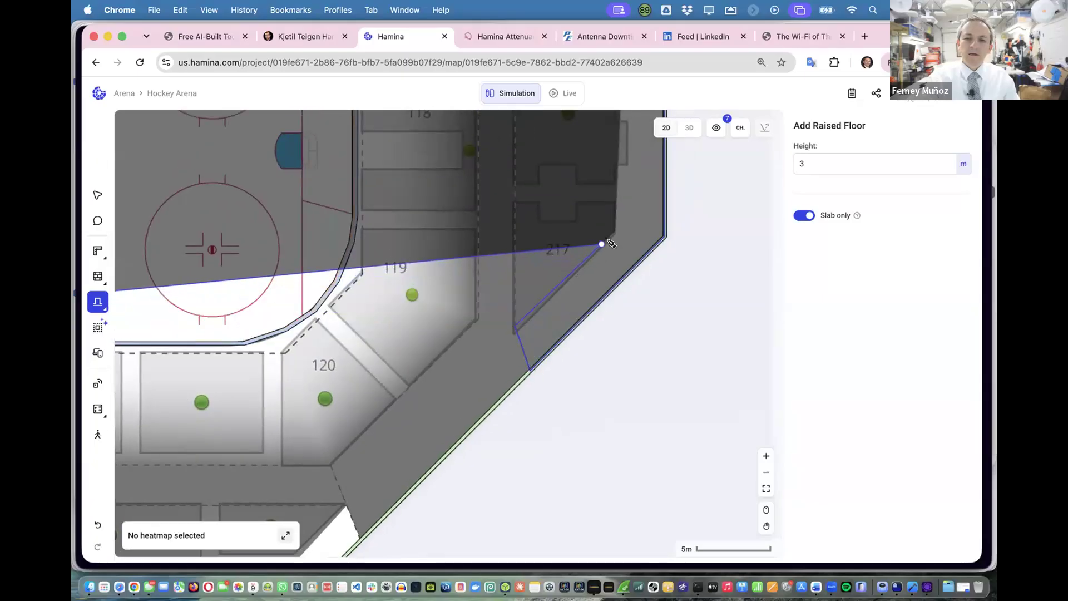
pyautogui.scroll(5, 611, 239)
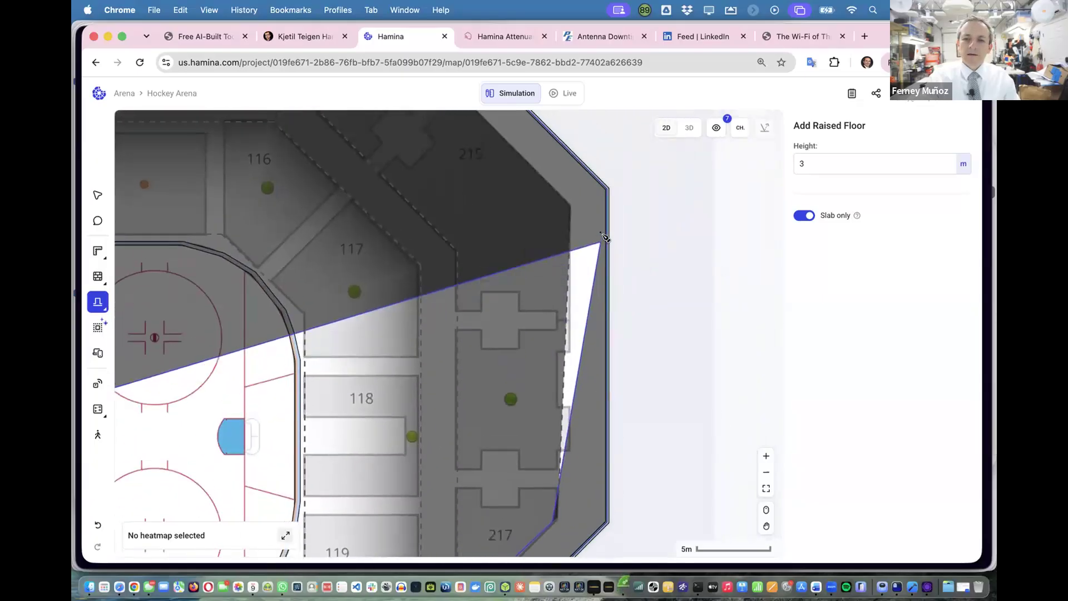
pyautogui.click(578, 255)
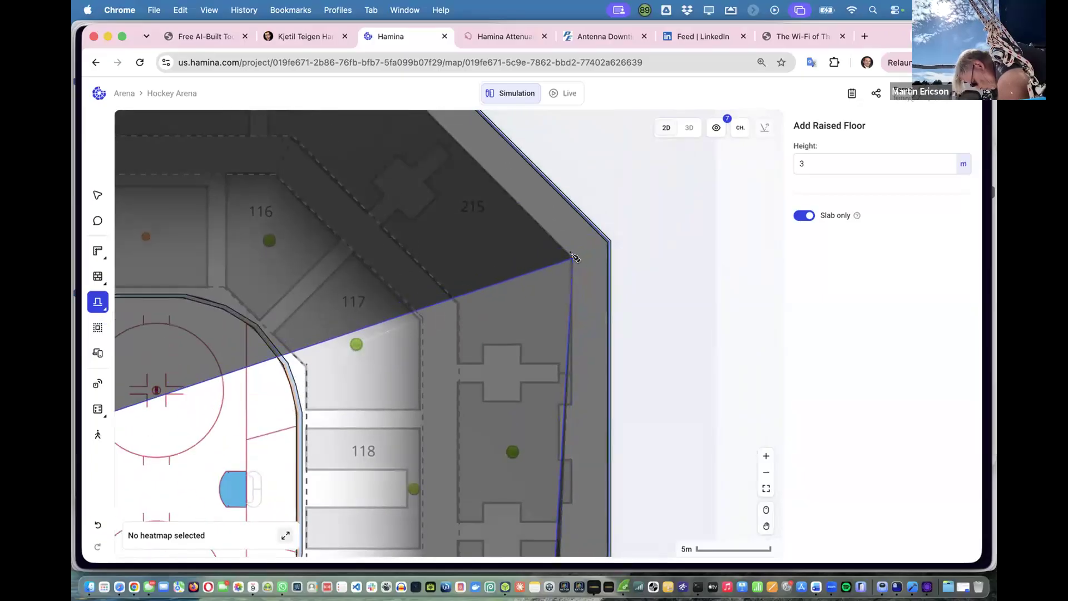
pyautogui.scroll(5, 470, 301)
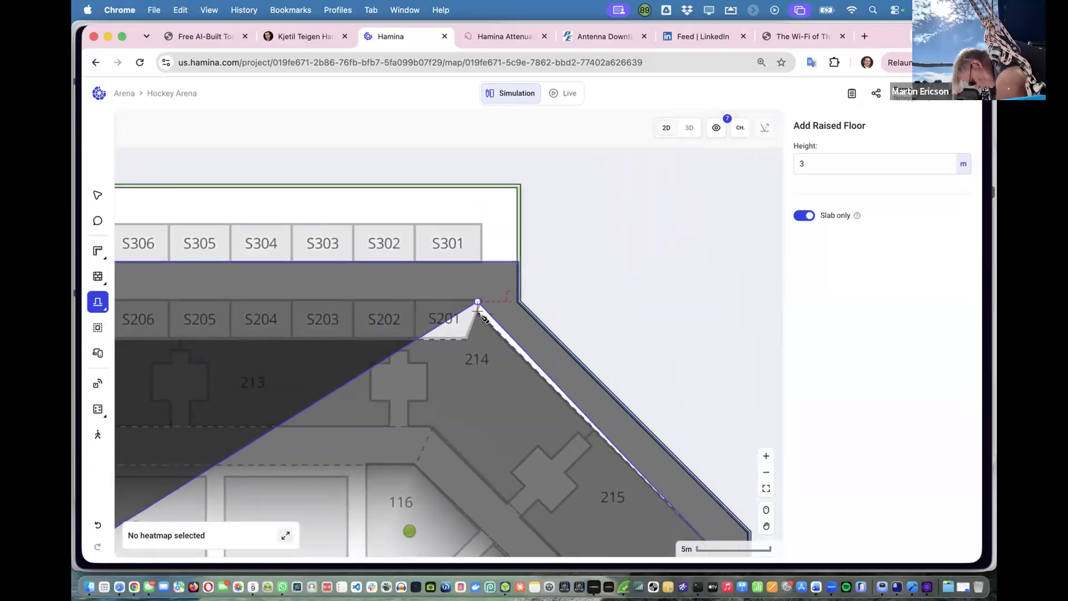
pyautogui.scroll(2, 481, 315)
pyautogui.scroll(2, 479, 313)
pyautogui.click(477, 310)
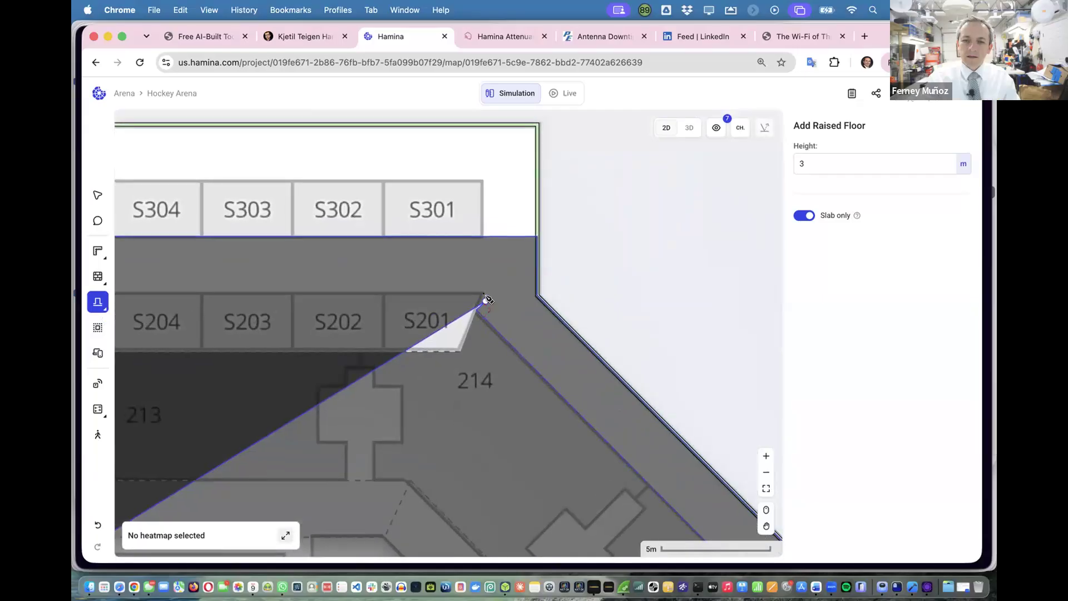
pyautogui.click(482, 295)
# Continue the raised-floor outline along the outer edge of suites S201–S211 and around S211's end to the sloped stand's edge.
pyautogui.hscroll(-10, 329, 284)
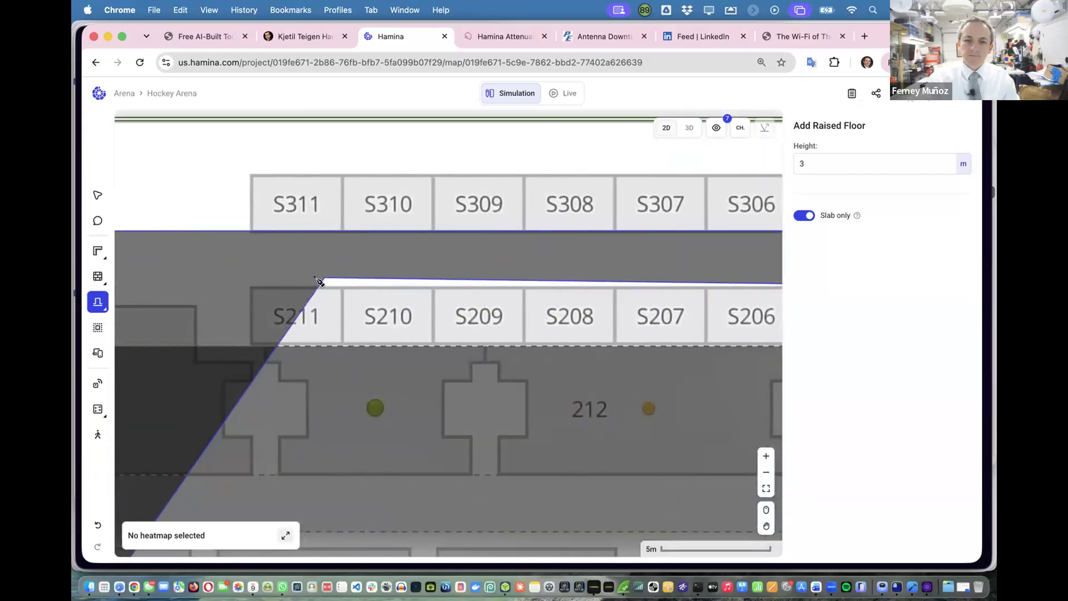
pyautogui.click(337, 302)
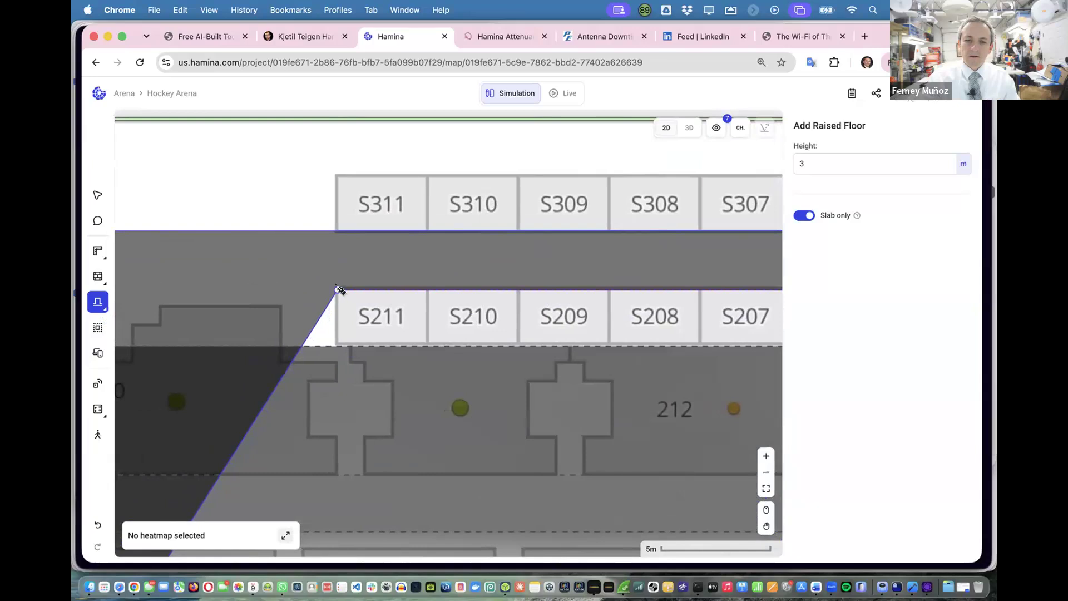
pyautogui.click(338, 346)
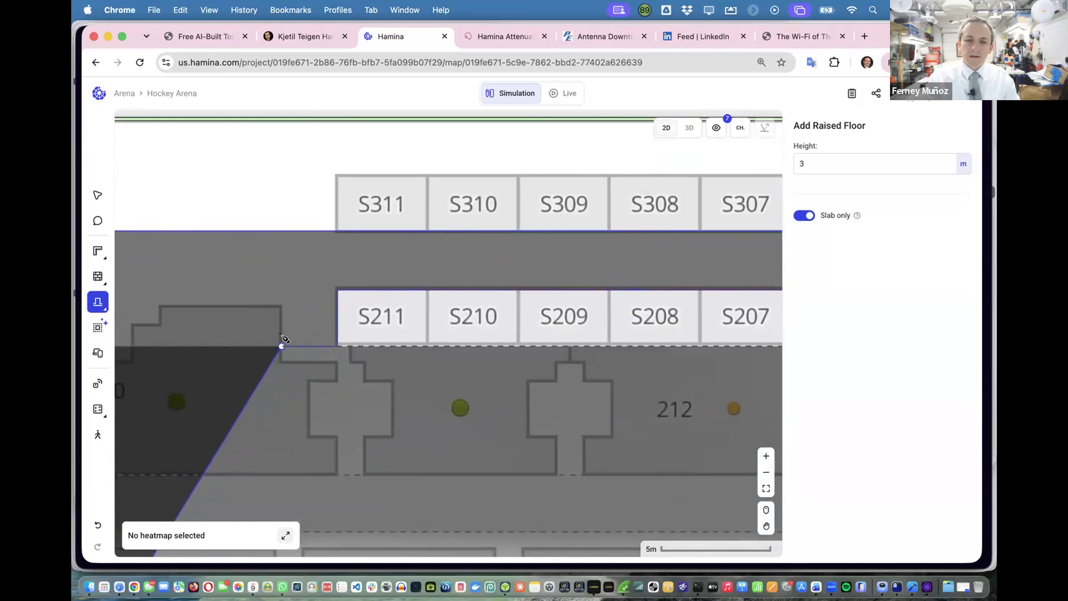
# Trace the raised-floor outline around the stepped block behind section 210 and up S212's end to its outer corner.
pyautogui.click(281, 346)
pyautogui.click(282, 306)
pyautogui.hscroll(-3, 285, 311)
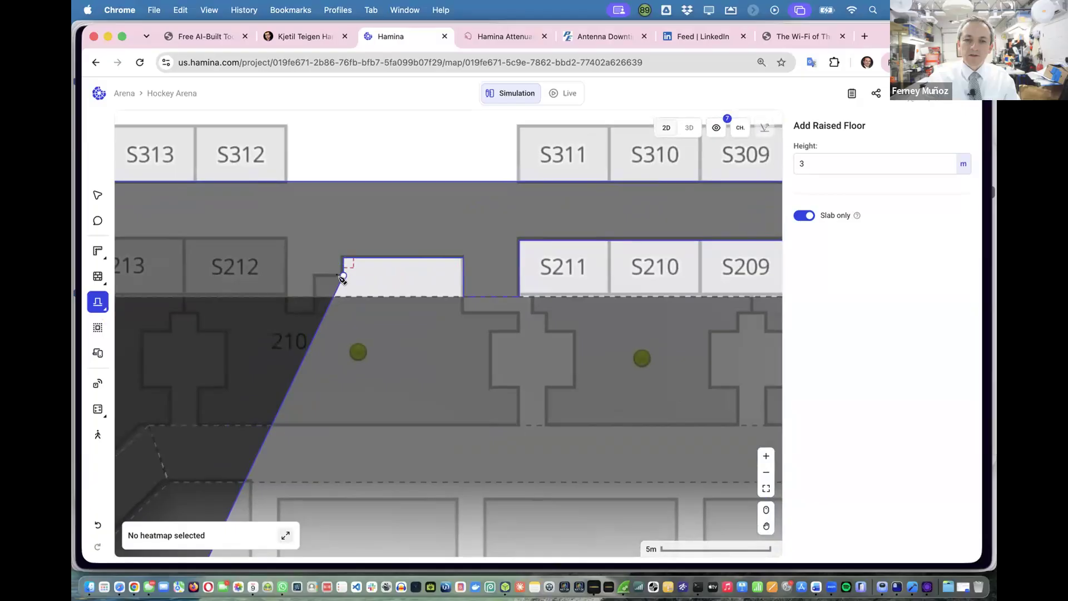
pyautogui.click(343, 276)
pyautogui.click(315, 278)
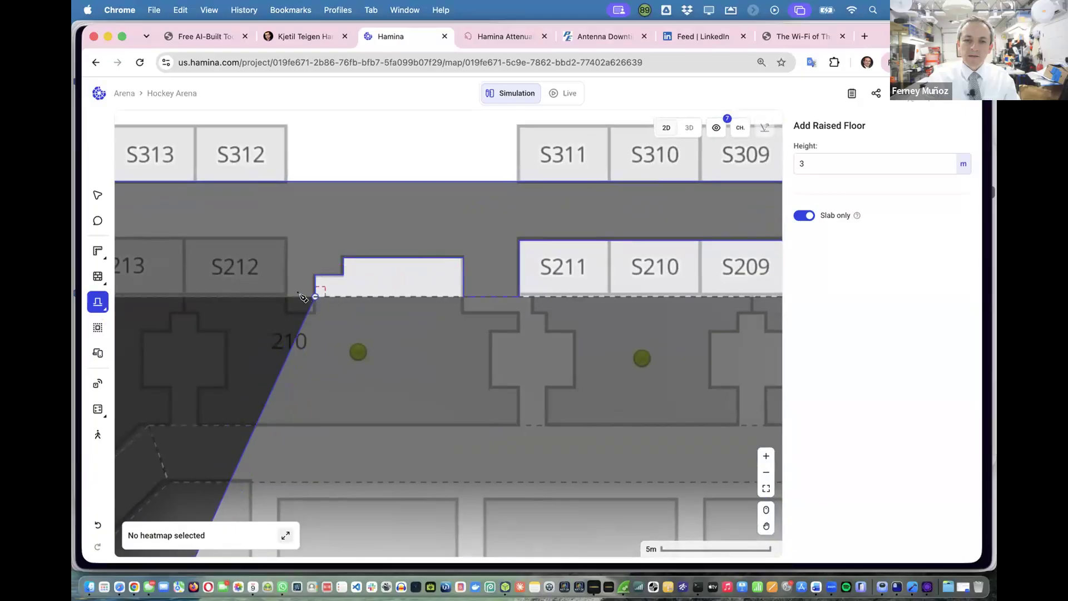
pyautogui.click(309, 296)
pyautogui.click(287, 297)
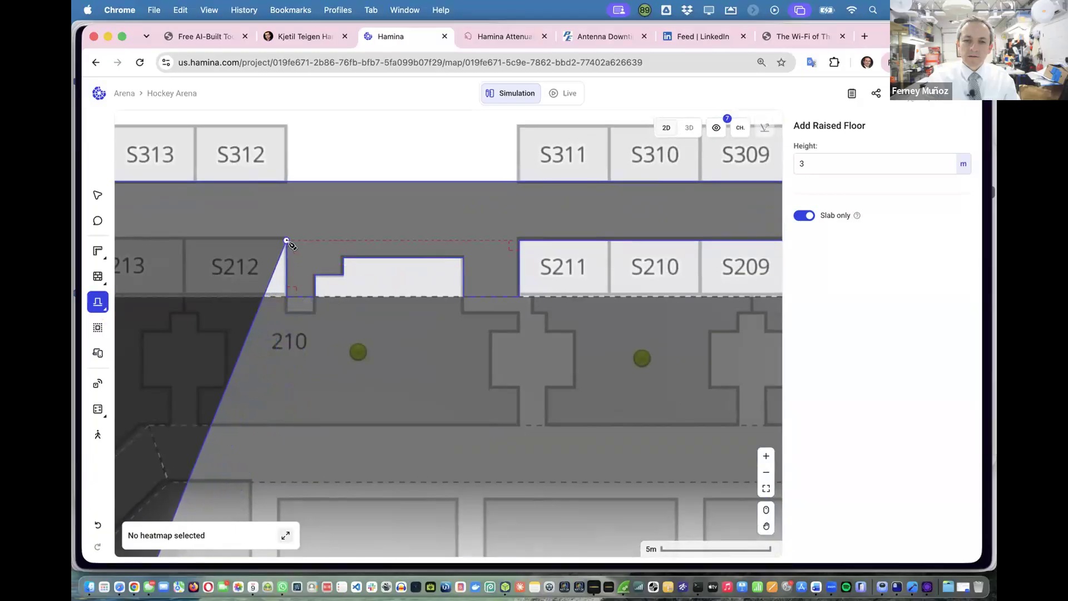
pyautogui.click(287, 241)
# Continue the raised-floor outline along the outer edges of suites S212–S220 to the outer corner at S220's far end.
pyautogui.hscroll(-15, 287, 241)
pyautogui.hscroll(9, 289, 241)
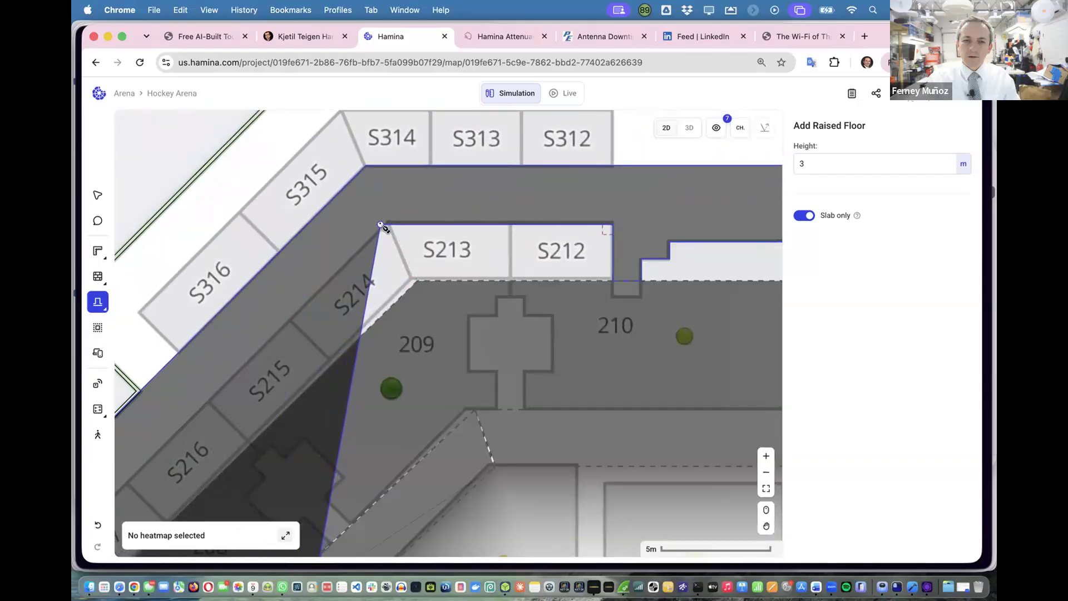
pyautogui.scroll(-10, 382, 224)
pyautogui.hscroll(-8, 383, 223)
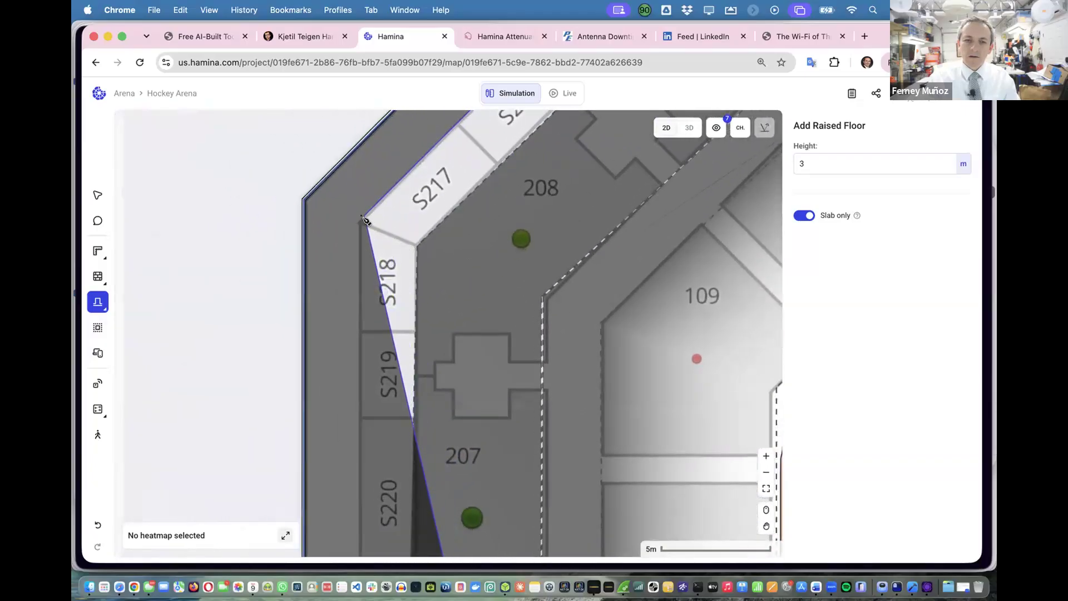
pyautogui.scroll(-8, 352, 232)
pyautogui.hscroll(-2, 351, 232)
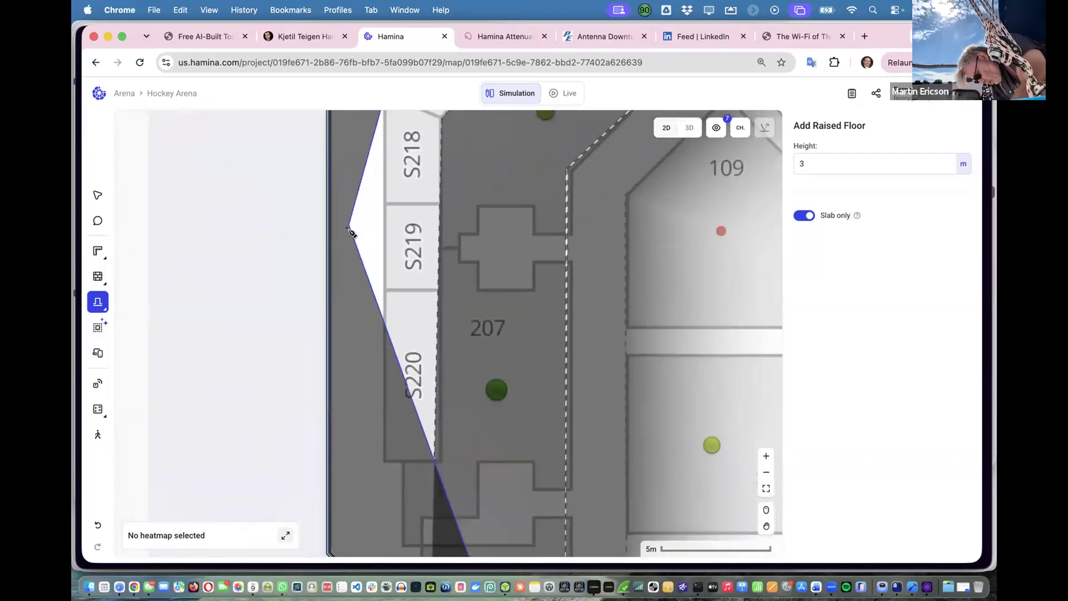
pyautogui.click(427, 317)
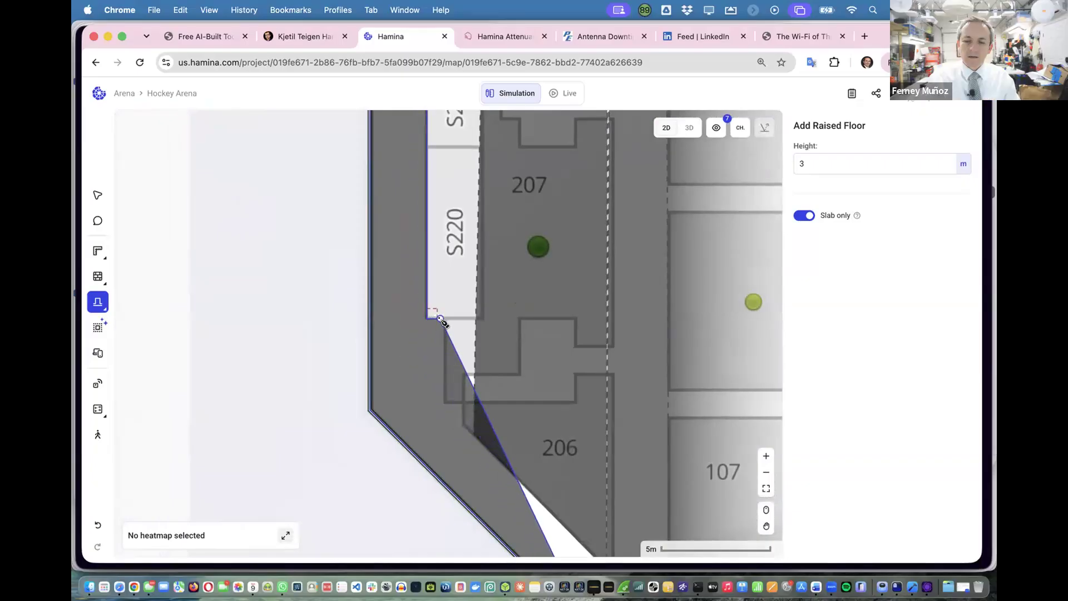
# Route the raised-floor outline around the small block below S220 and along section 206's outer edge, closing it at the walkway's end.
pyautogui.click(440, 392)
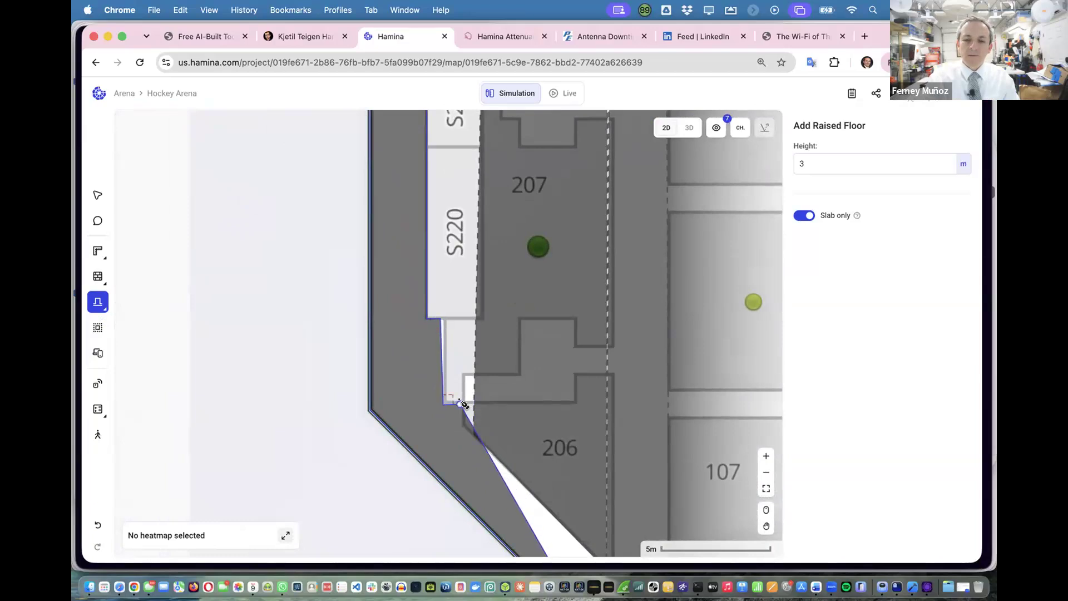
pyautogui.scroll(-5, 459, 401)
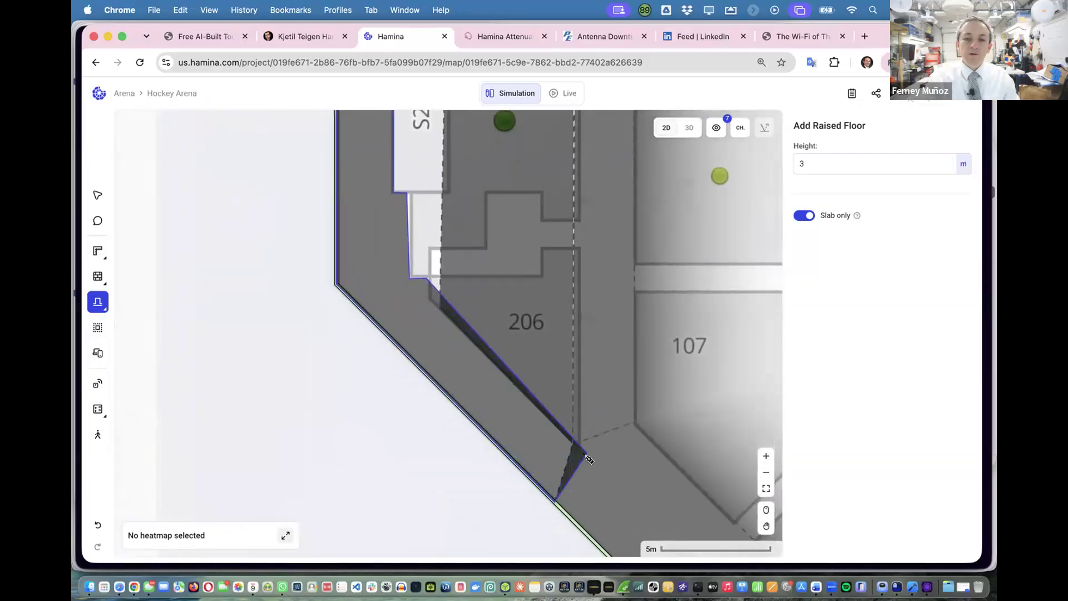
pyautogui.click(436, 307)
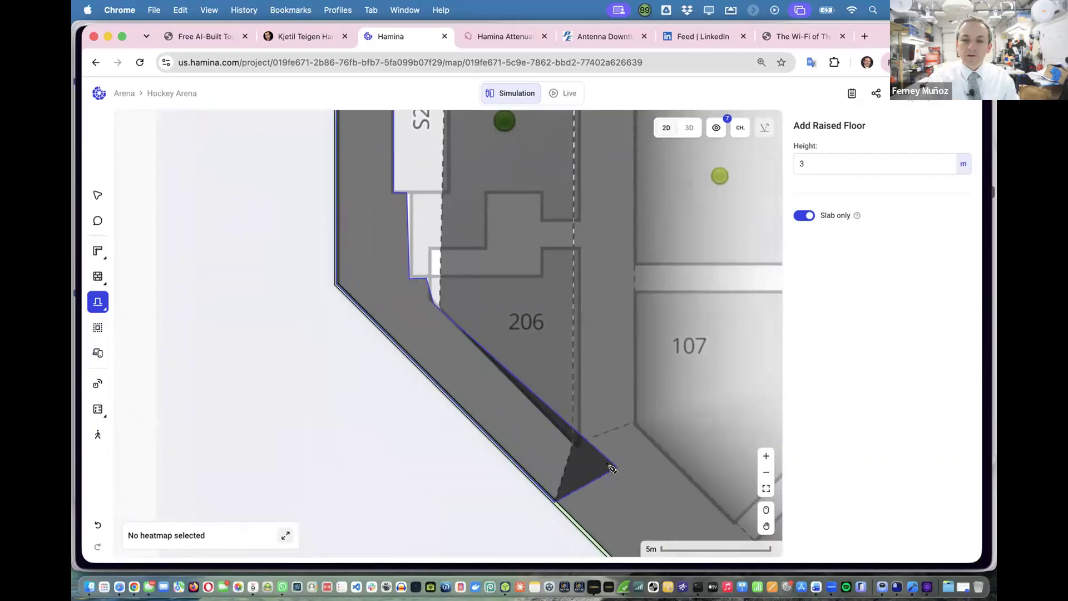
pyautogui.click(573, 445)
# Inspect the new outer concourse floor in plan and in 3D from several sides of the arena.
pyautogui.scroll(-5, 573, 445)
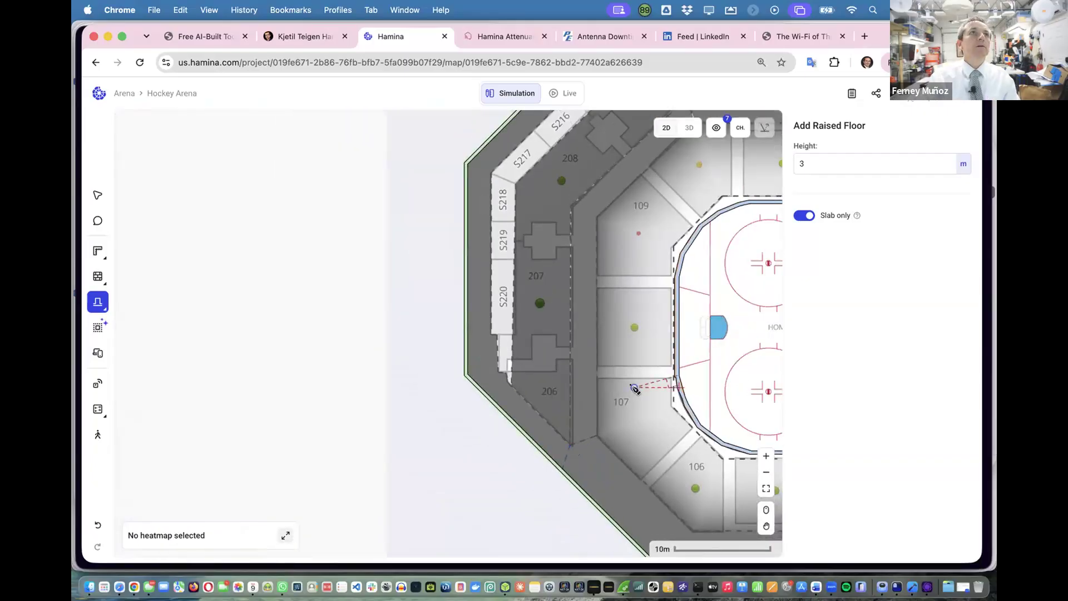
pyautogui.hscroll(6, 634, 388)
pyautogui.scroll(2, 634, 388)
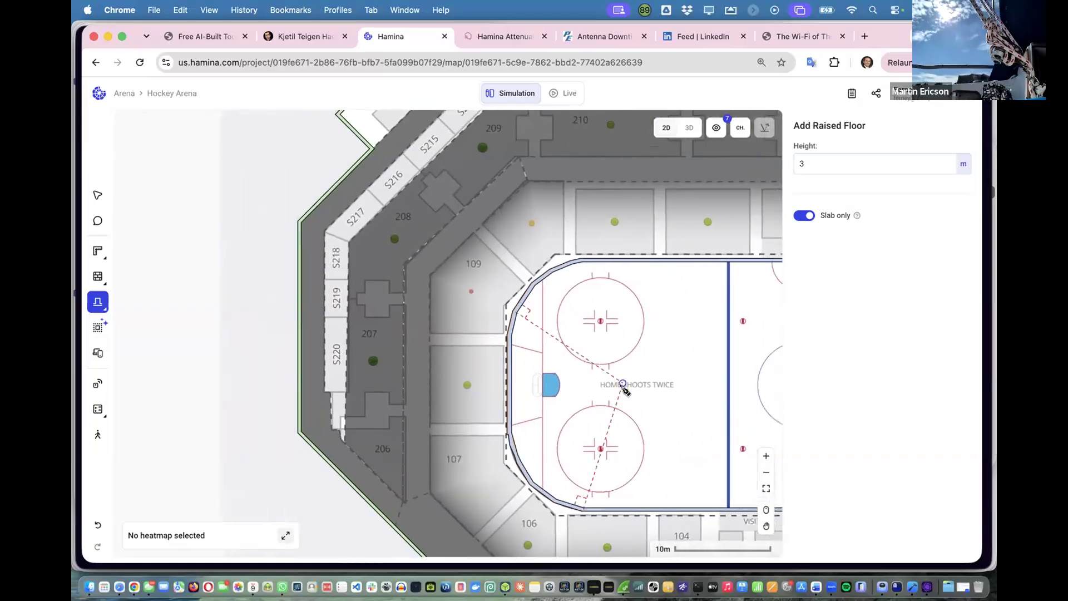
pyautogui.scroll(-6, 625, 389)
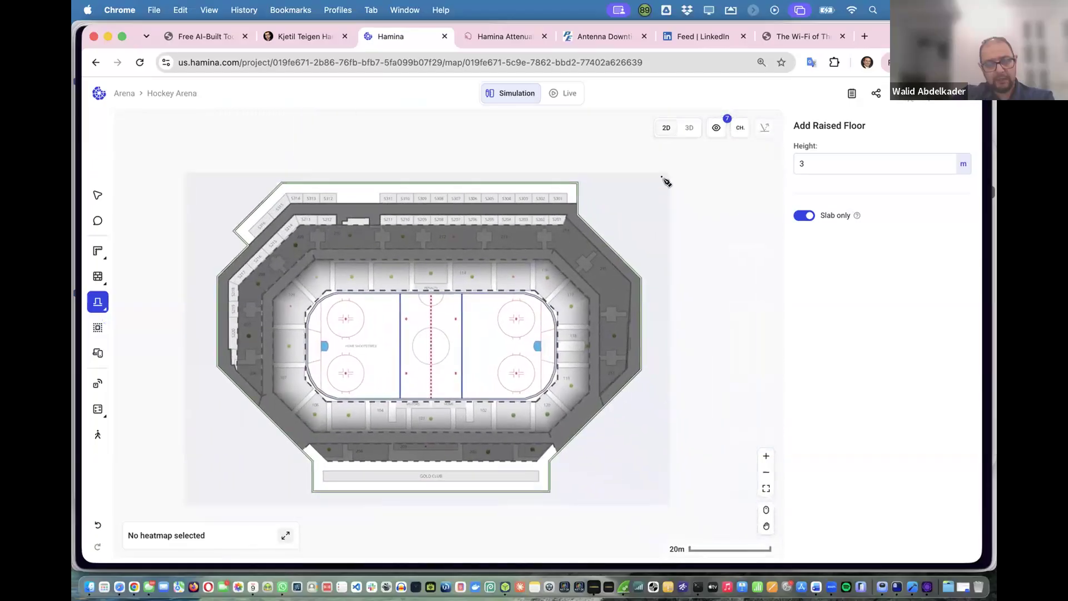
pyautogui.click(688, 129)
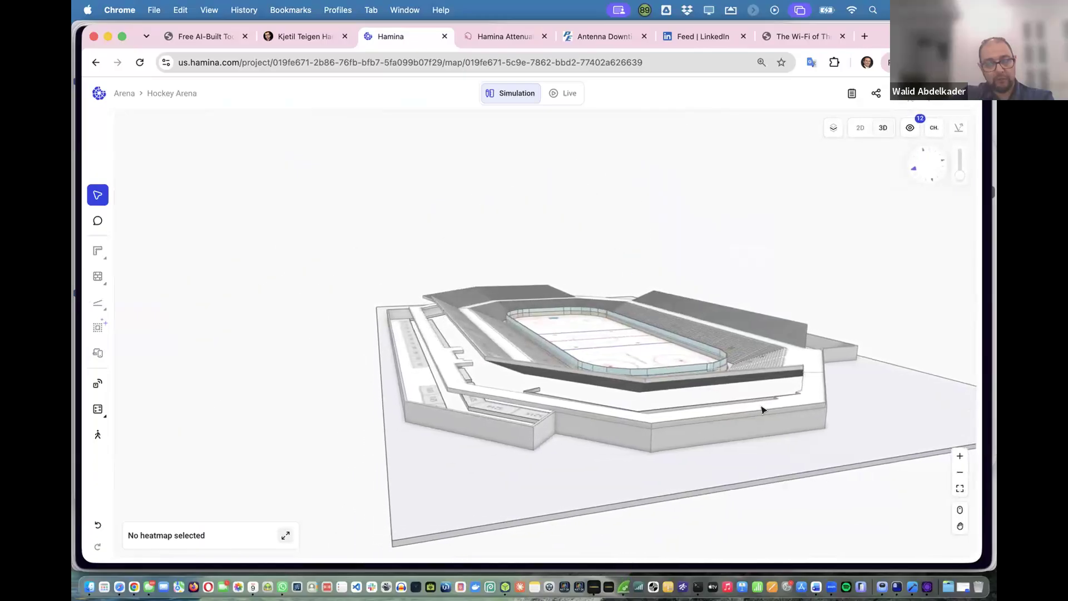
pyautogui.moveTo(589, 408); pyautogui.dragTo(365, 437)
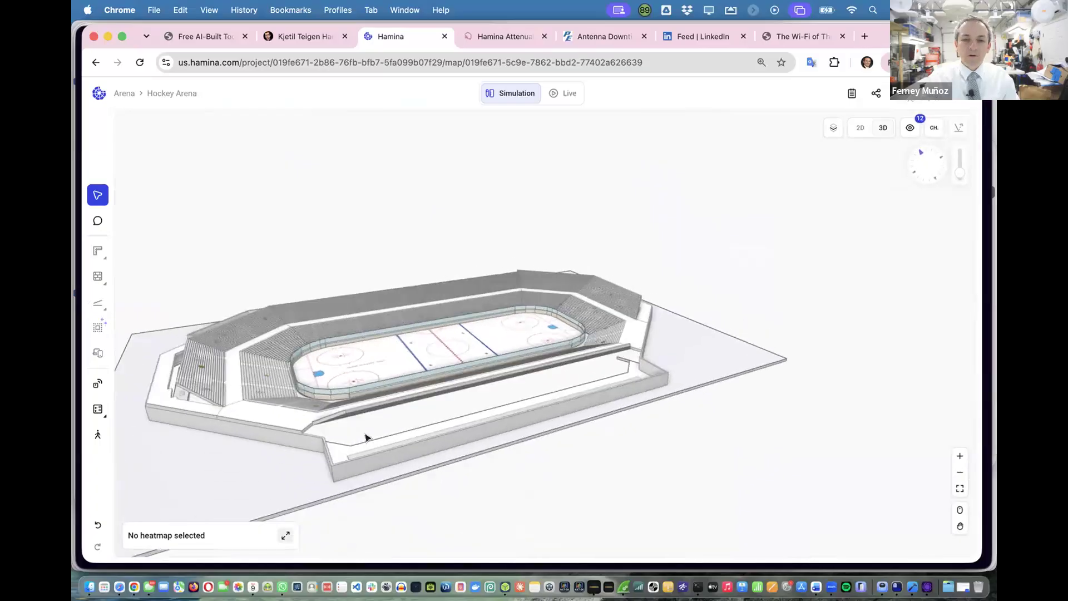
pyautogui.moveTo(461, 406); pyautogui.dragTo(401, 396)
pyautogui.click(860, 124)
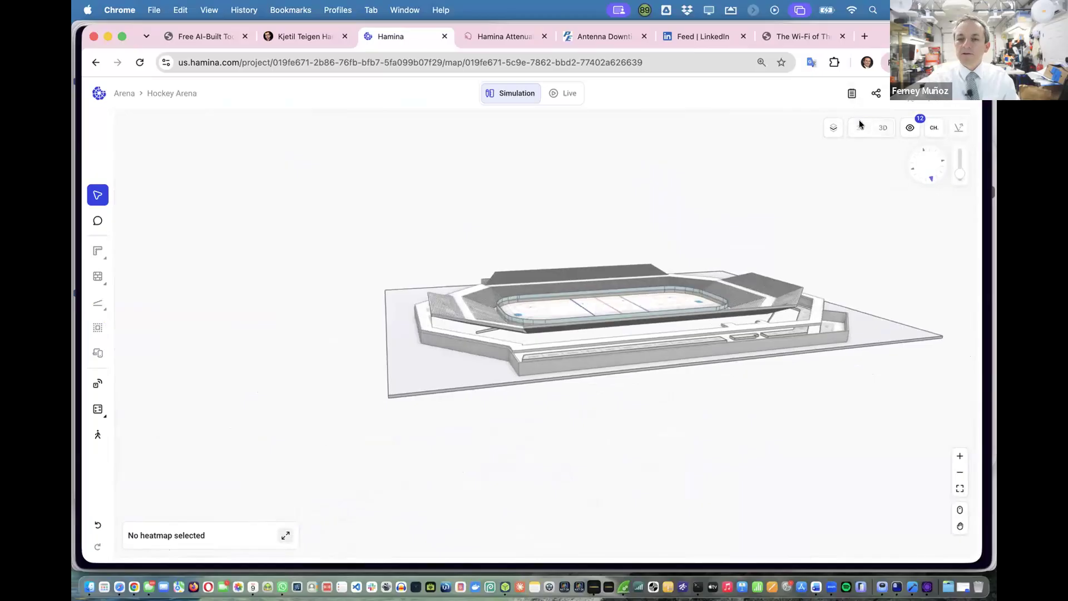
# Set the outer concourse raised floor's height to 6 m and check it against the stands in 3D.
pyautogui.press('f')
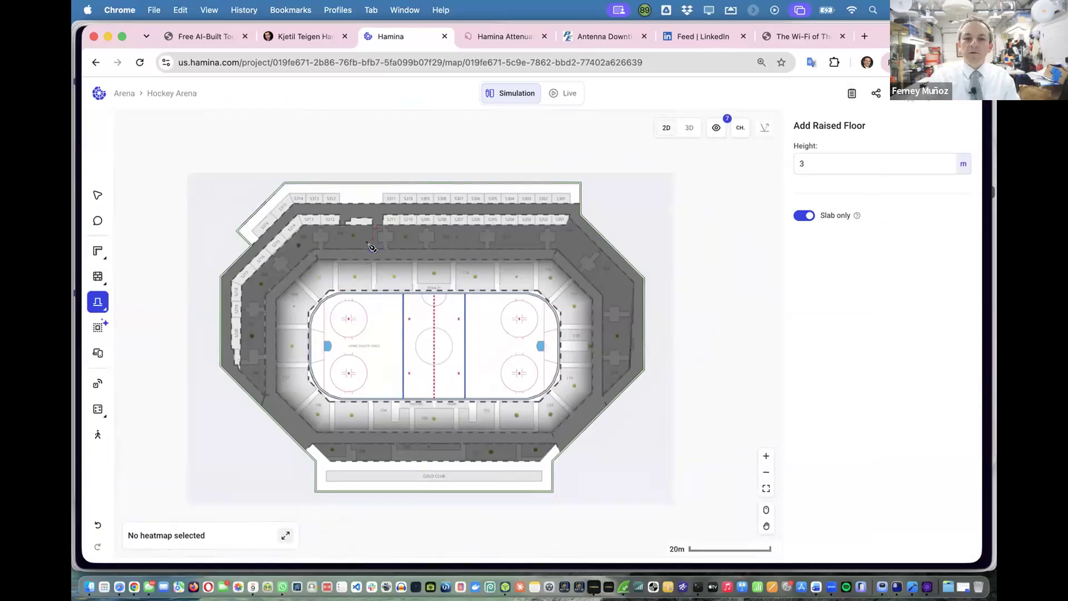
pyautogui.scroll(5, 367, 229)
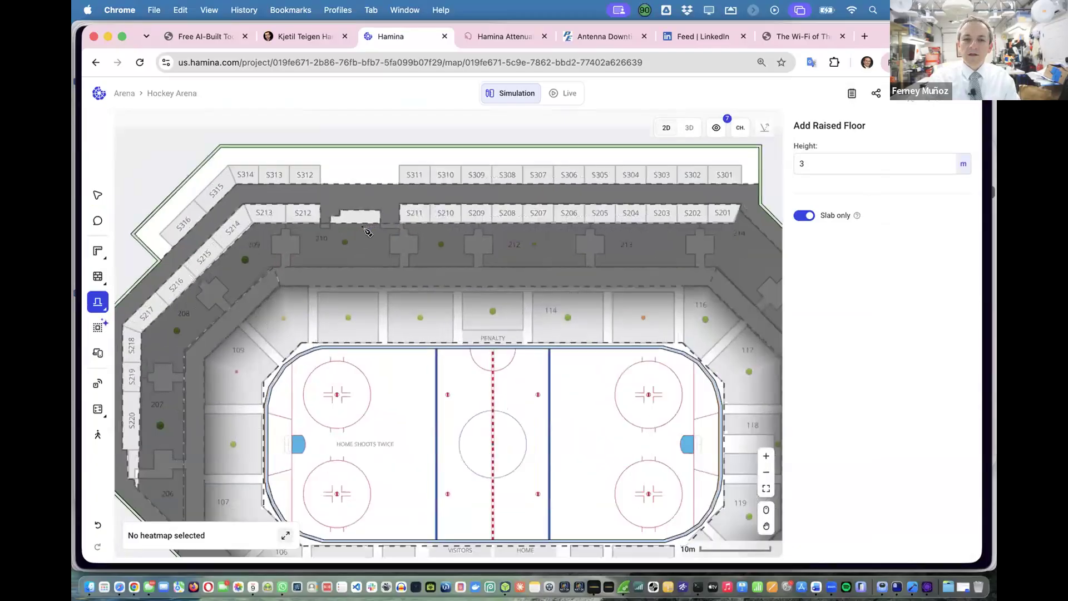
pyautogui.click(95, 198)
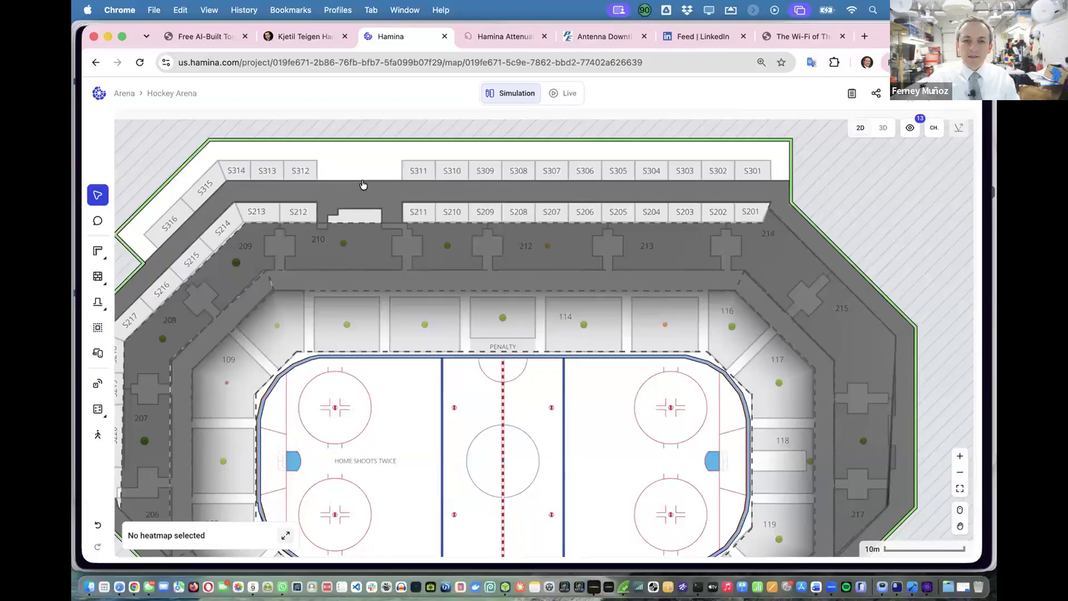
pyautogui.click(365, 183)
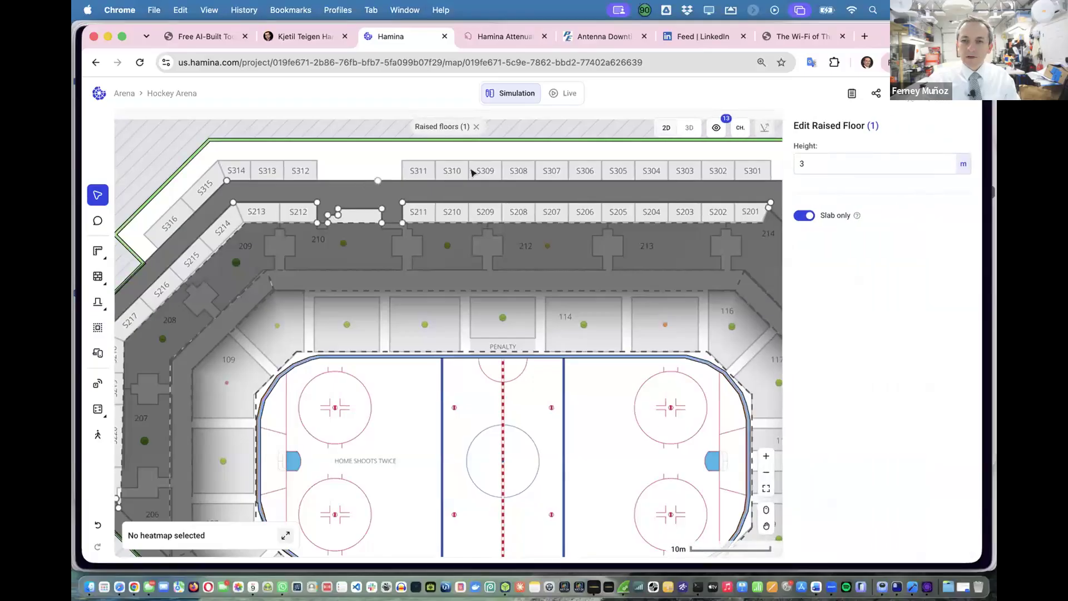
pyautogui.click(867, 160)
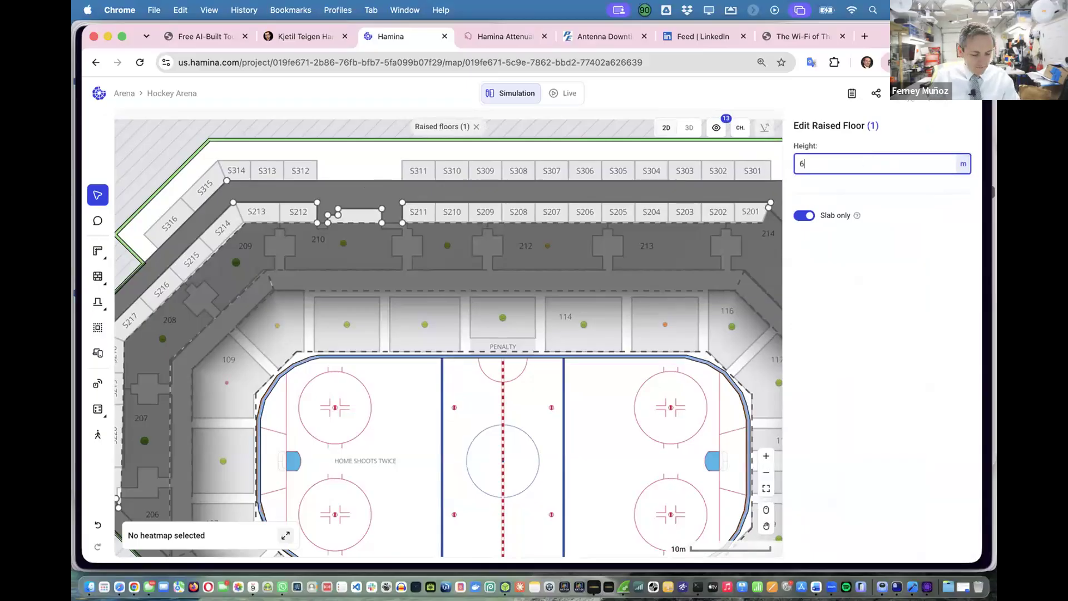
pyautogui.press('Return')
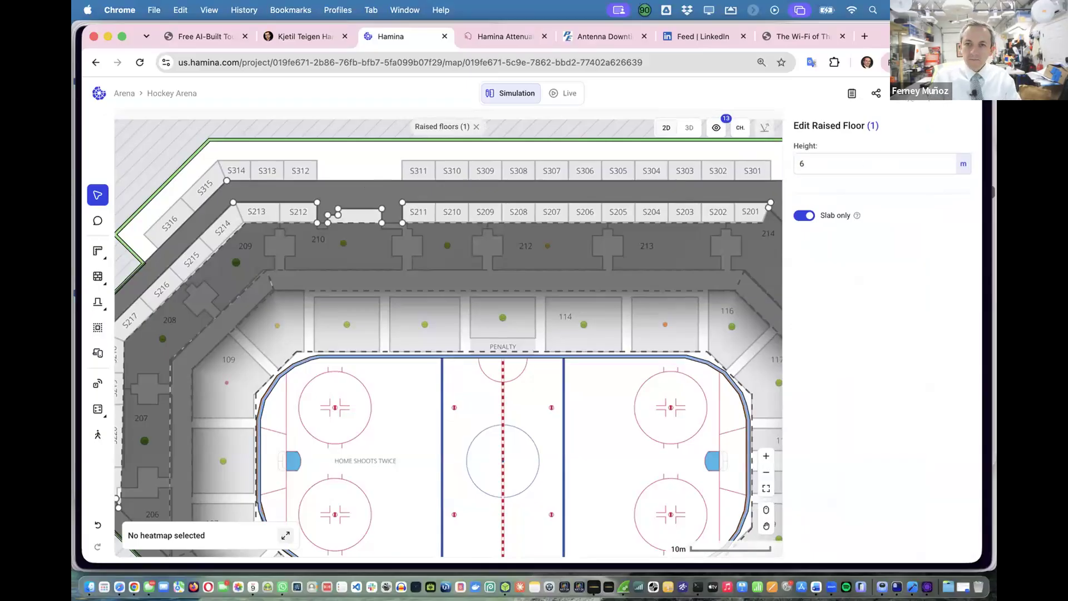
pyautogui.click(689, 128)
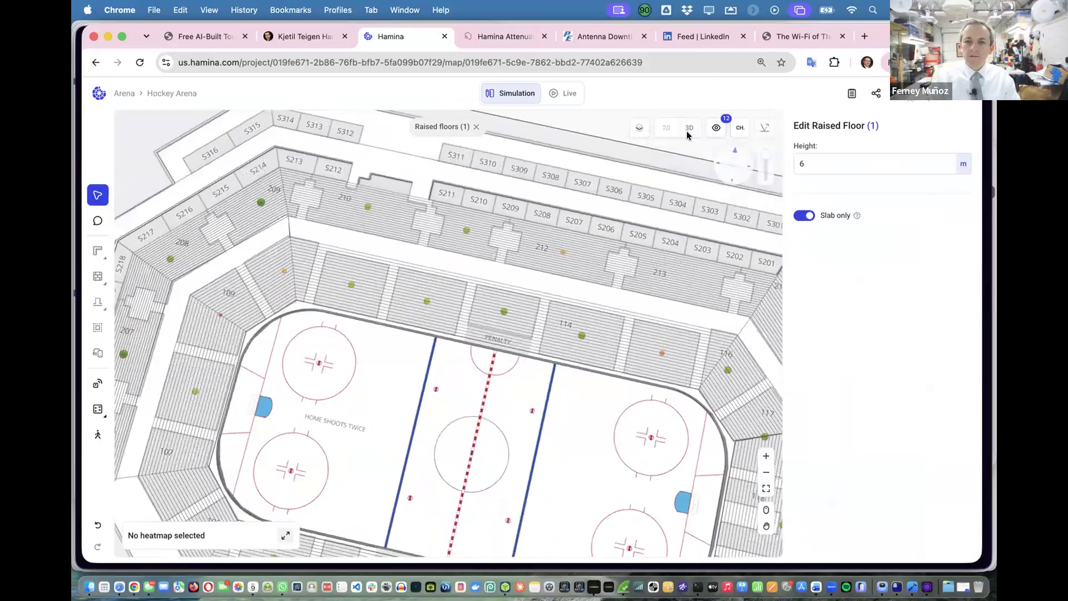
pyautogui.moveTo(526, 258); pyautogui.dragTo(77, 305)
pyautogui.moveTo(613, 361); pyautogui.dragTo(713, 366)
pyautogui.click(665, 122)
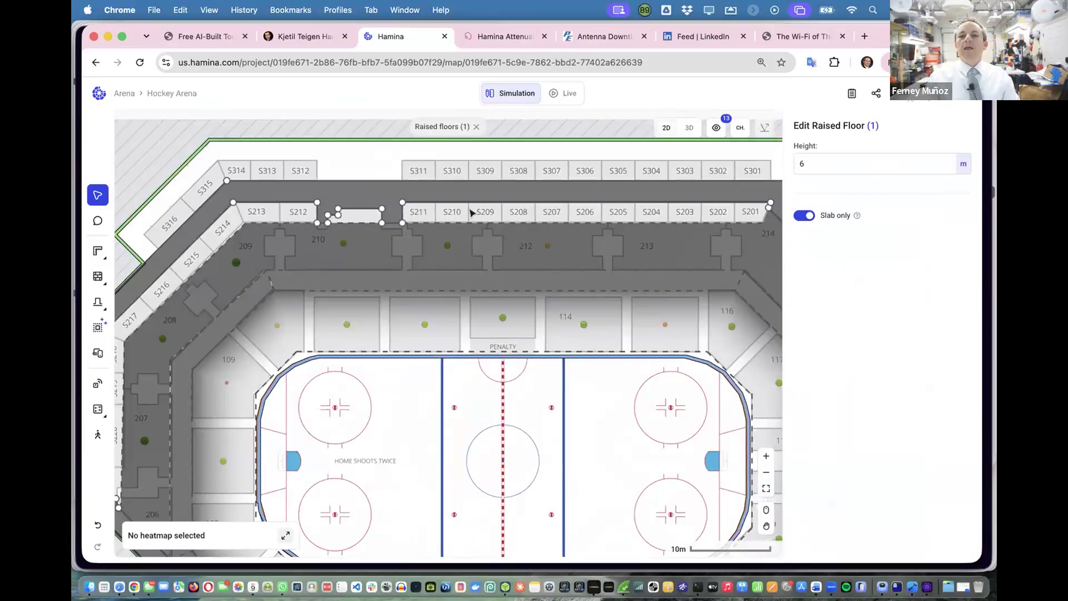
# Duplicate the Brick wall type in the wall editor.
pyautogui.scroll(-3, 471, 213)
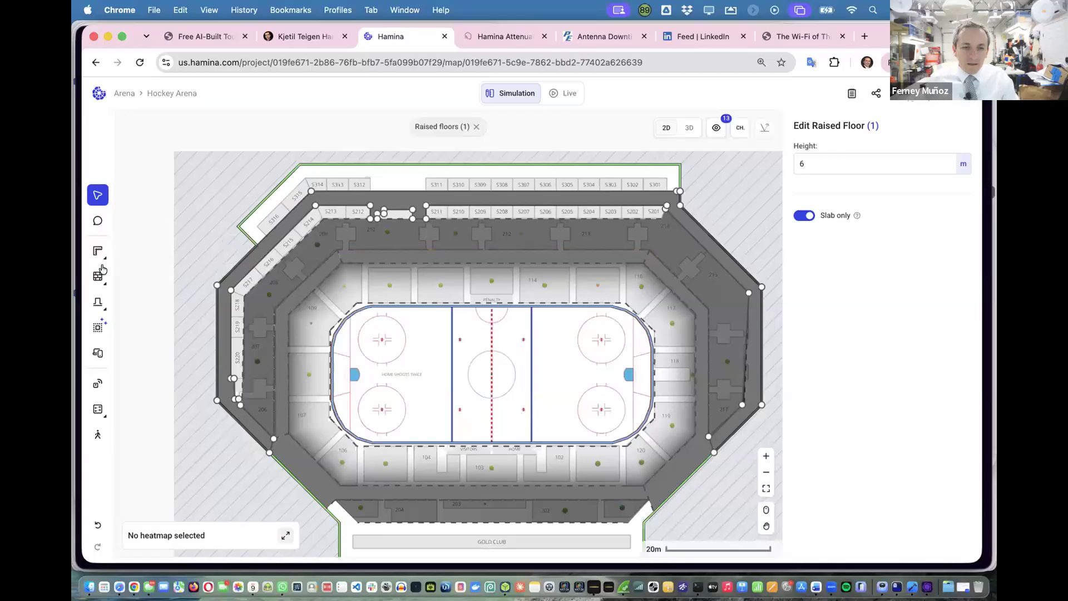
pyautogui.moveTo(98, 276)
pyautogui.click(148, 277)
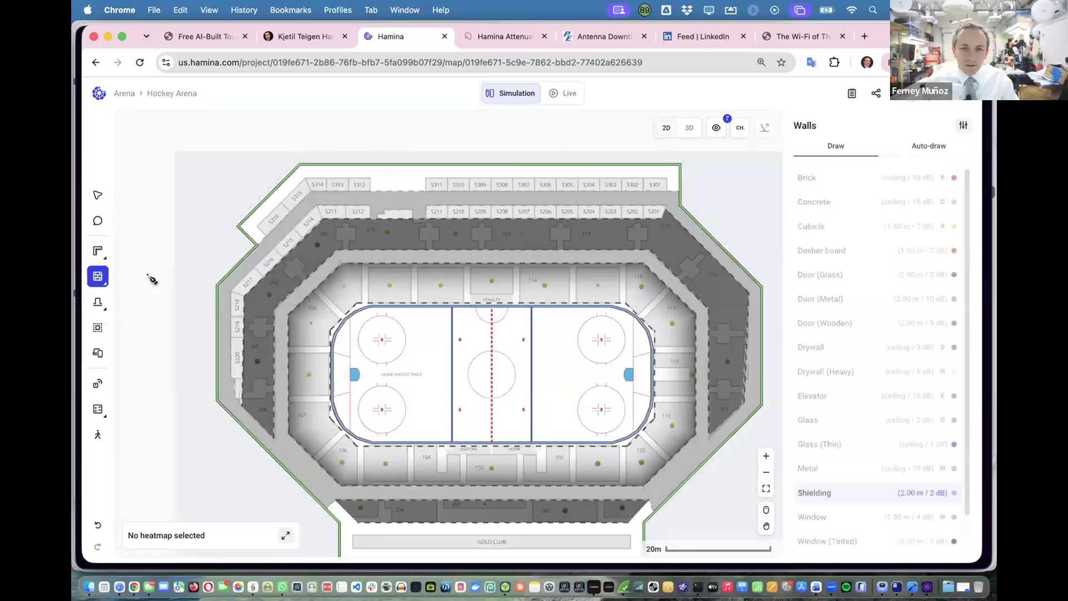
pyautogui.scroll(6, 337, 206)
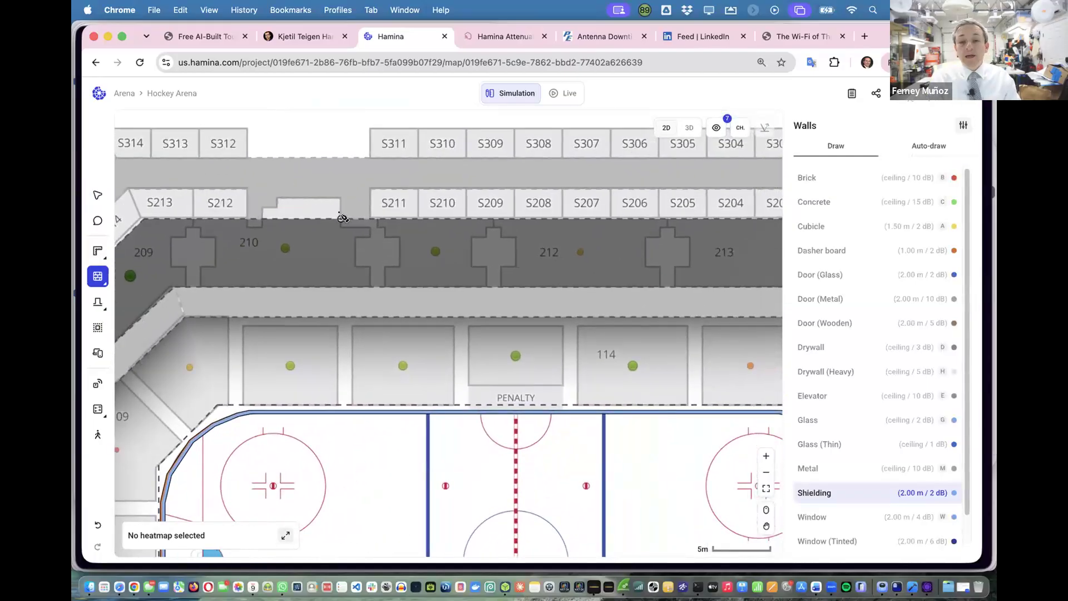
pyautogui.hscroll(3, 340, 215)
pyautogui.scroll(-2, 338, 216)
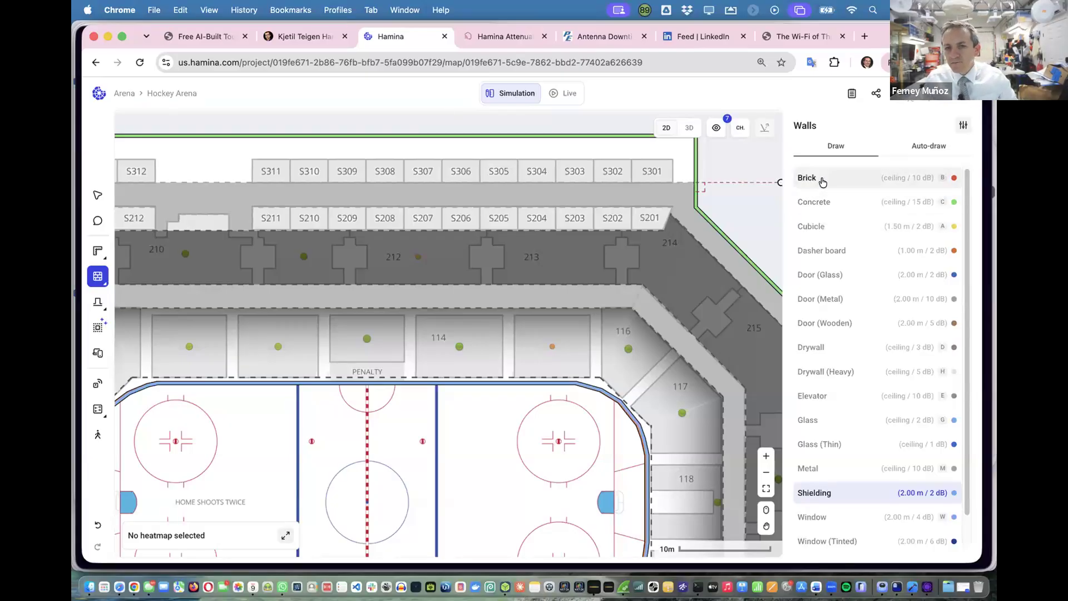
pyautogui.click(962, 127)
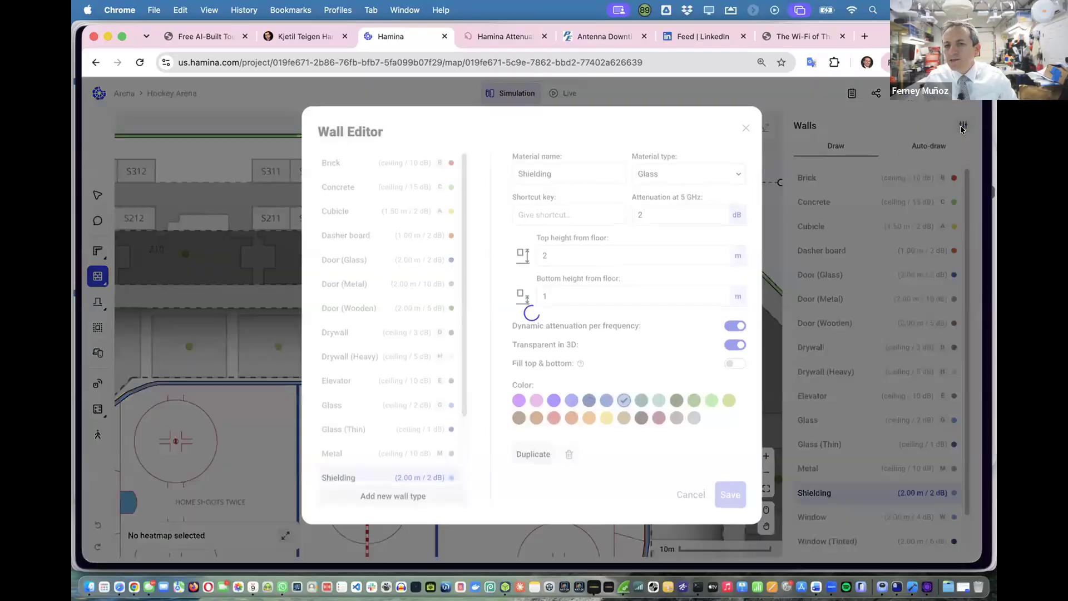
pyautogui.click(346, 169)
pyautogui.click(539, 459)
# Name the duplicated brick wall type "Suites".
pyautogui.click(580, 176)
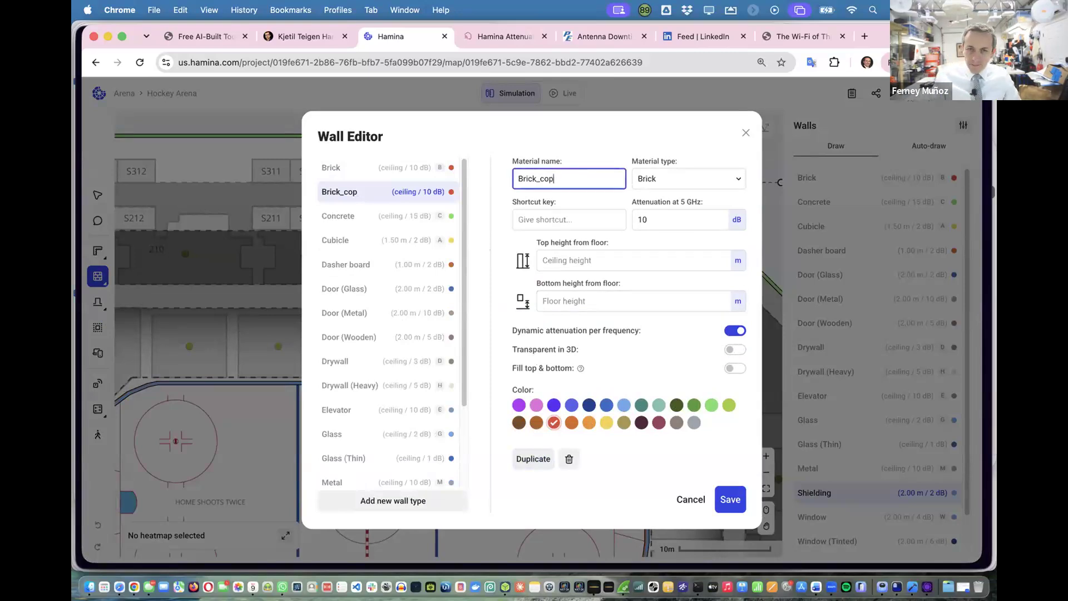
pyautogui.press('BackSpace')
pyautogui.press('BackSpace')
pyautogui.press('BackSpace')
pyautogui.press('BackSpace')
pyautogui.press('BackSpace')
pyautogui.press('BackSpace')
pyautogui.press('BackSpace')
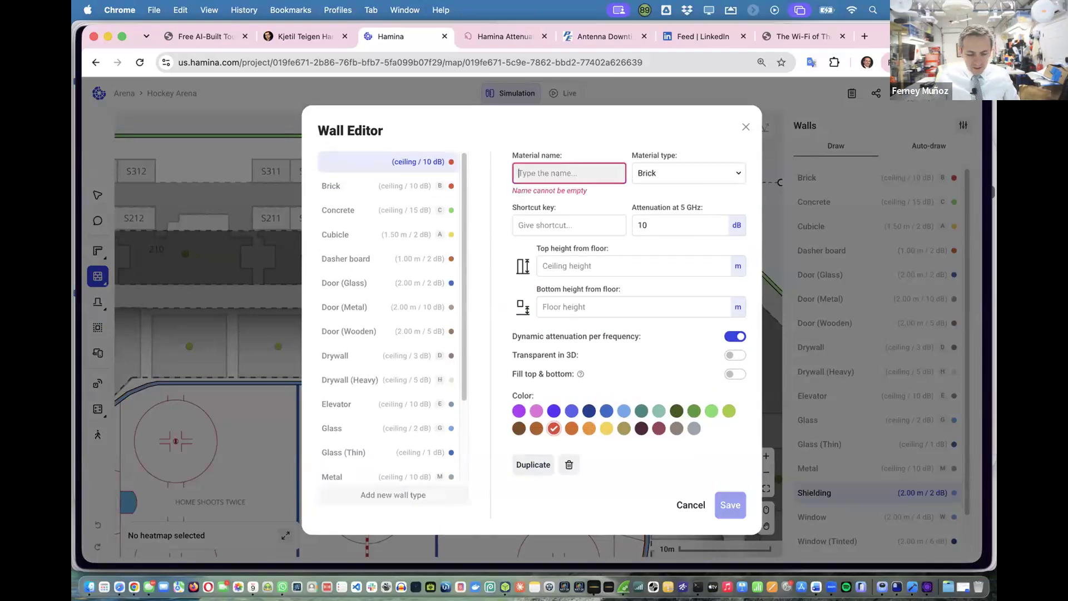
pyautogui.write('Suit')
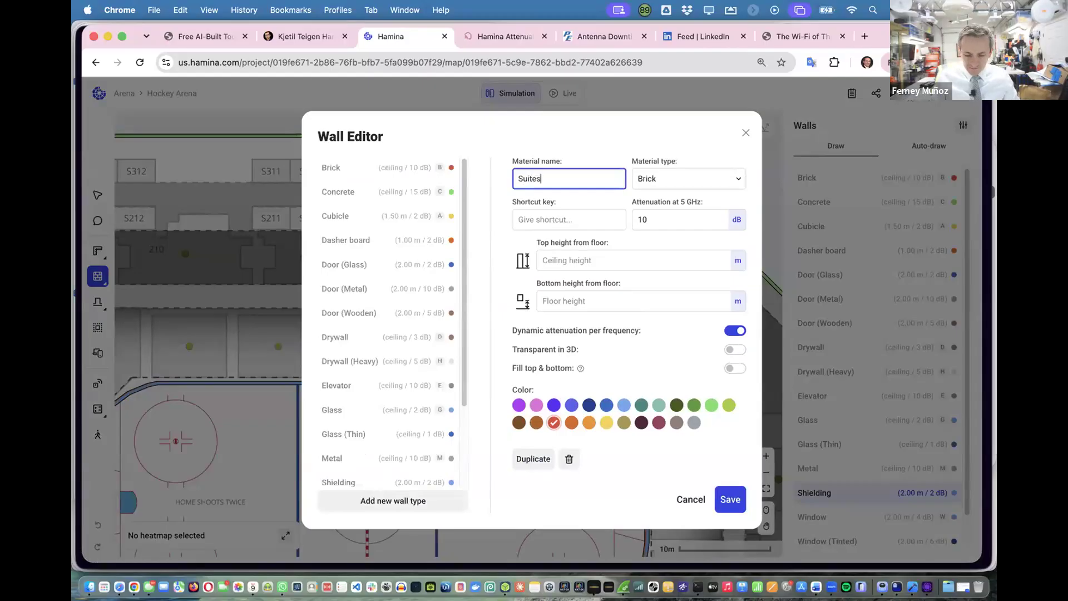
# Complete the Suites wall type with 5 dB attenuation at 5 GHz and the dark pink colour, and save it.
pyautogui.write('es')
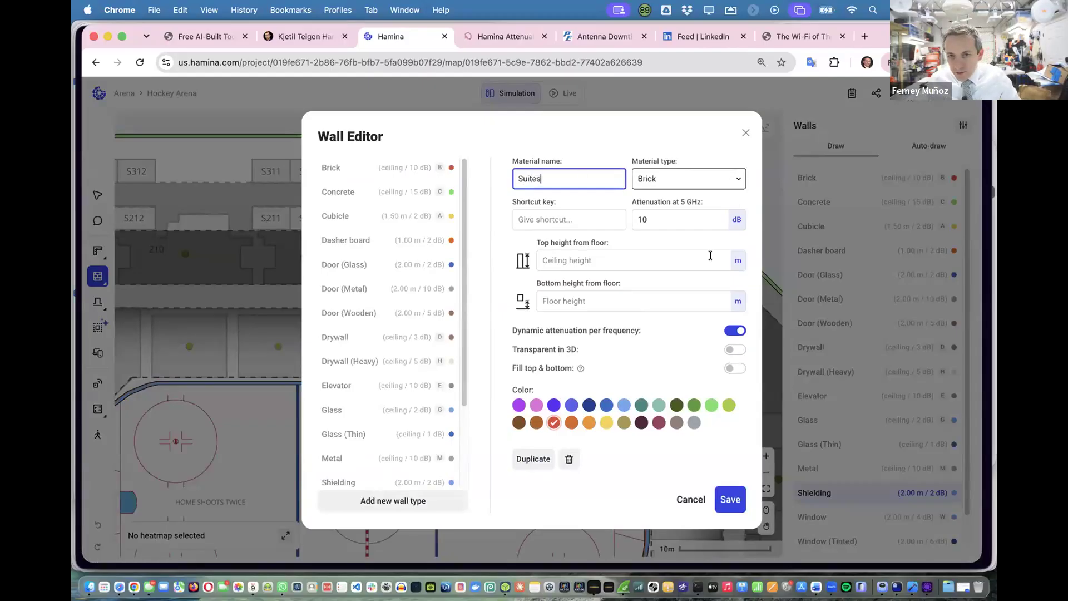
pyautogui.click(686, 221)
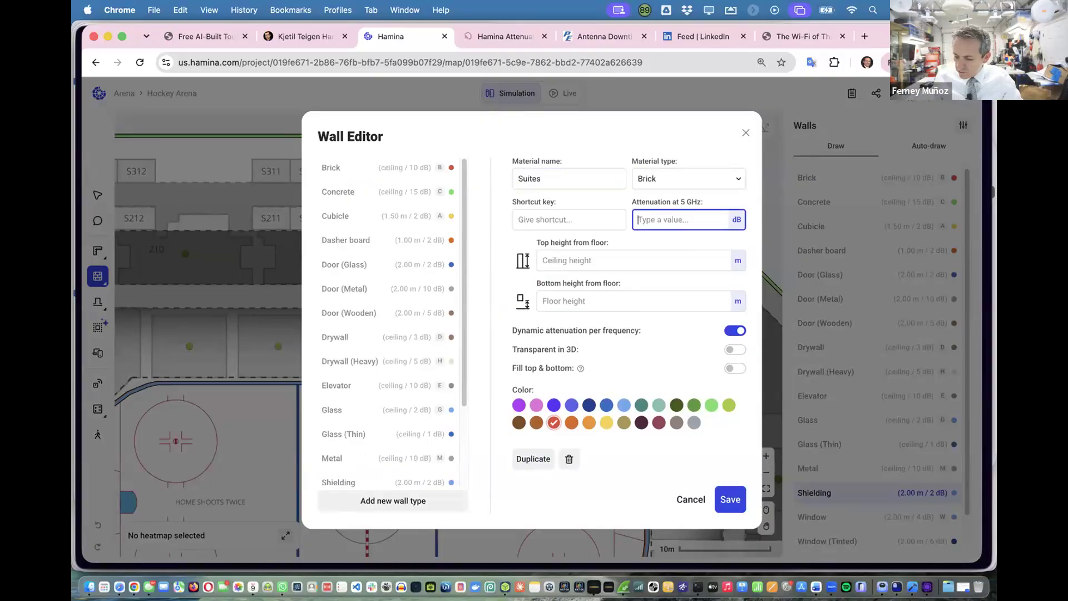
pyautogui.write('5')
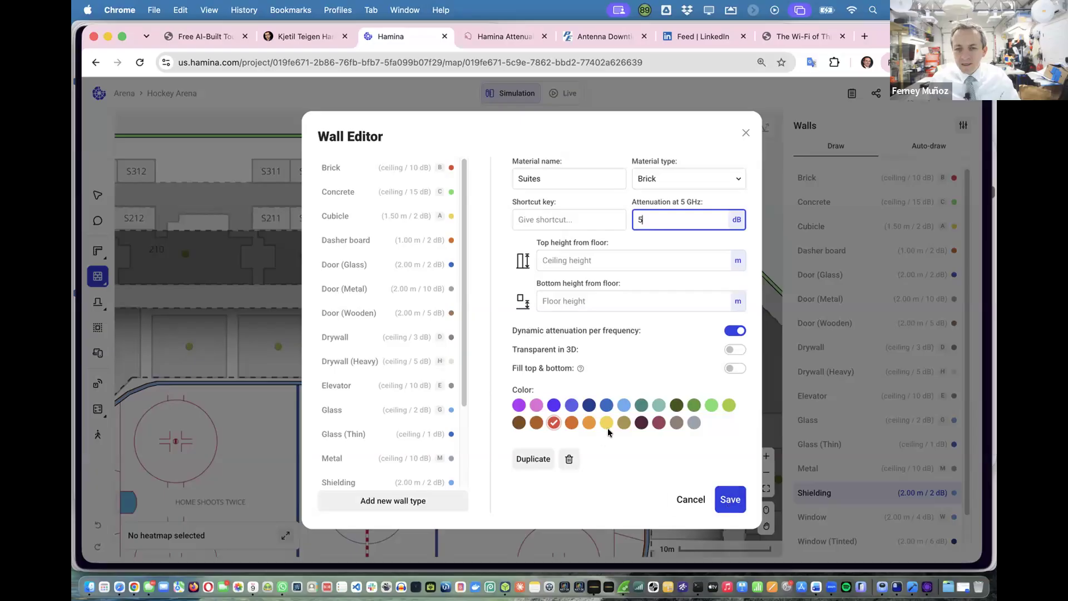
pyautogui.click(654, 423)
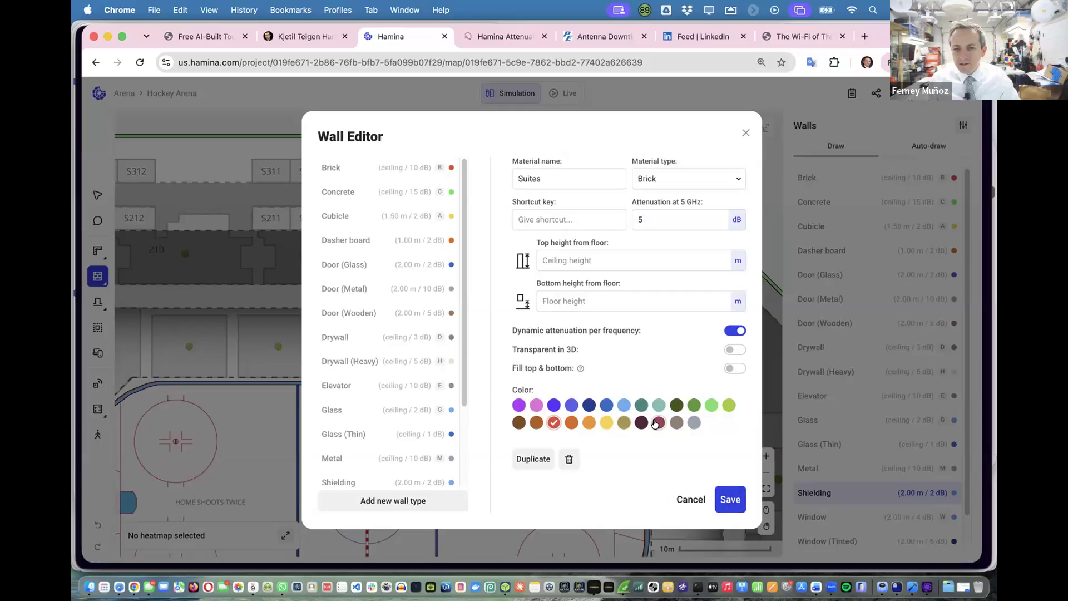
pyautogui.click(730, 499)
# Draw a Suites wall along the outer edge of suites S211 to S201 and check its placement in 3D and plan.
pyautogui.scroll(-3, 542, 363)
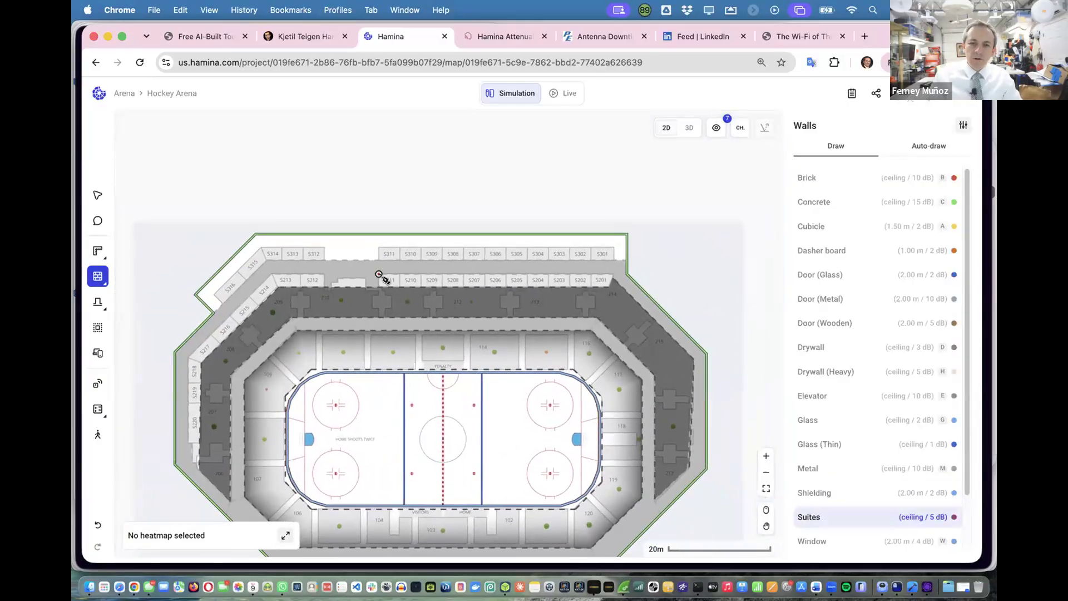
pyautogui.click(612, 274)
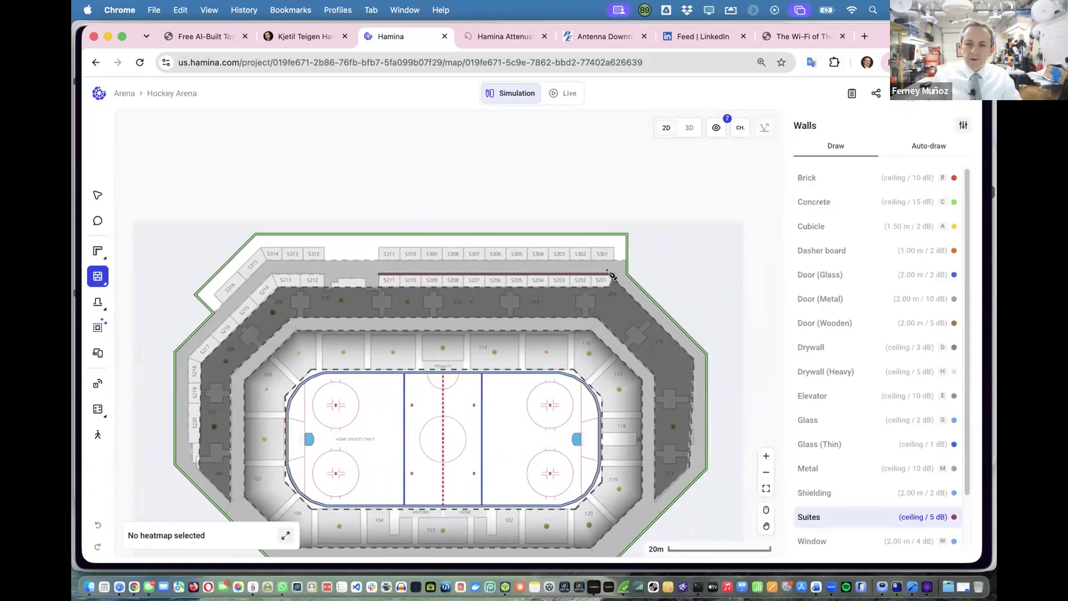
pyautogui.click(690, 129)
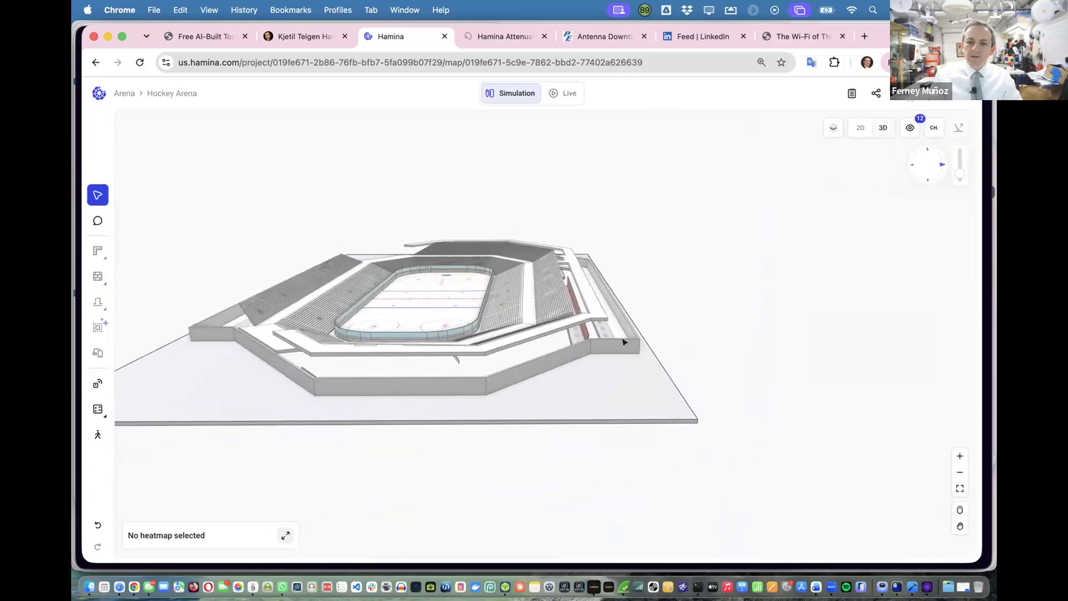
pyautogui.scroll(10, 605, 340)
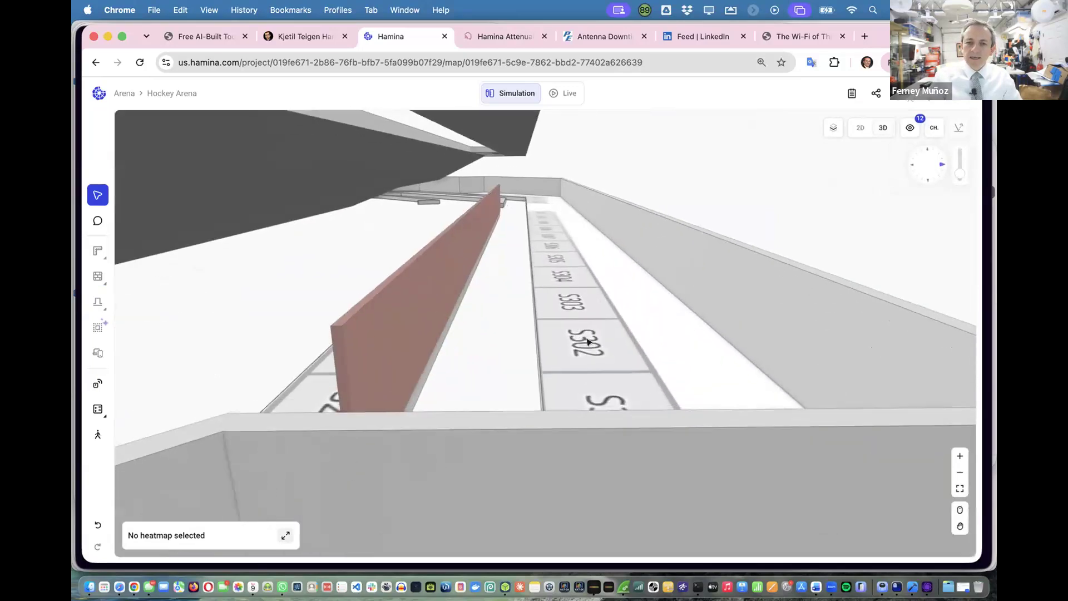
pyautogui.moveTo(544, 336); pyautogui.dragTo(639, 346)
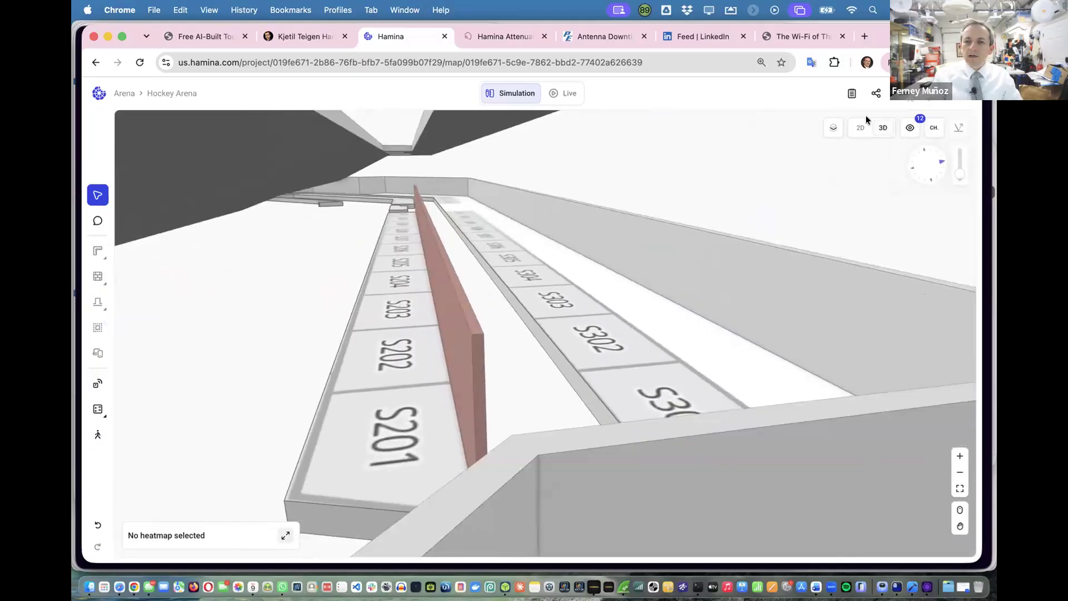
pyautogui.click(860, 127)
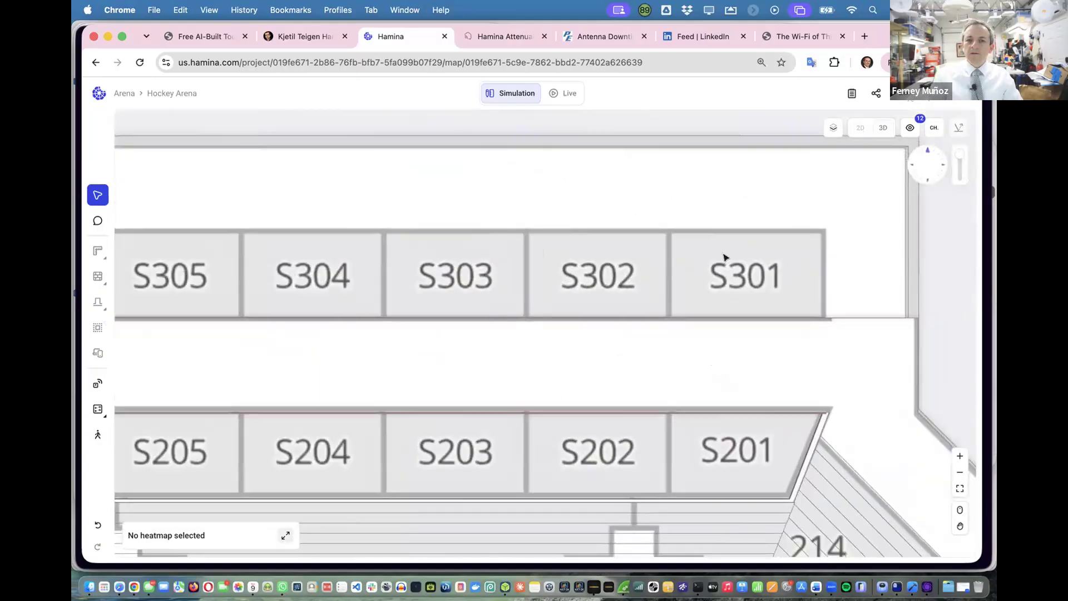
pyautogui.press('w')
pyautogui.scroll(-5, 705, 311)
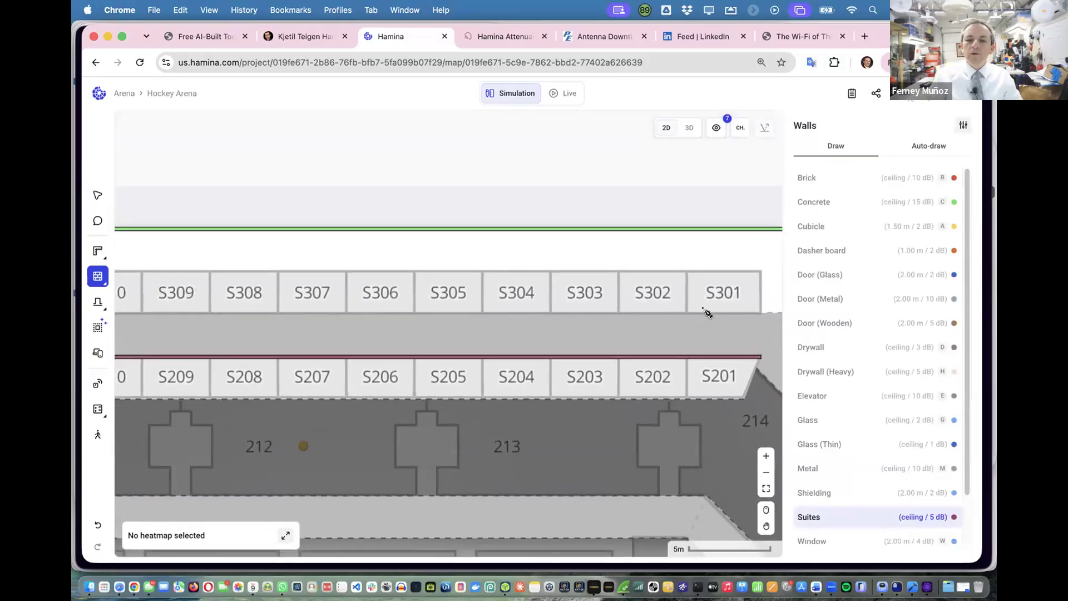
pyautogui.hscroll(3, 705, 312)
pyautogui.scroll(-1, 705, 314)
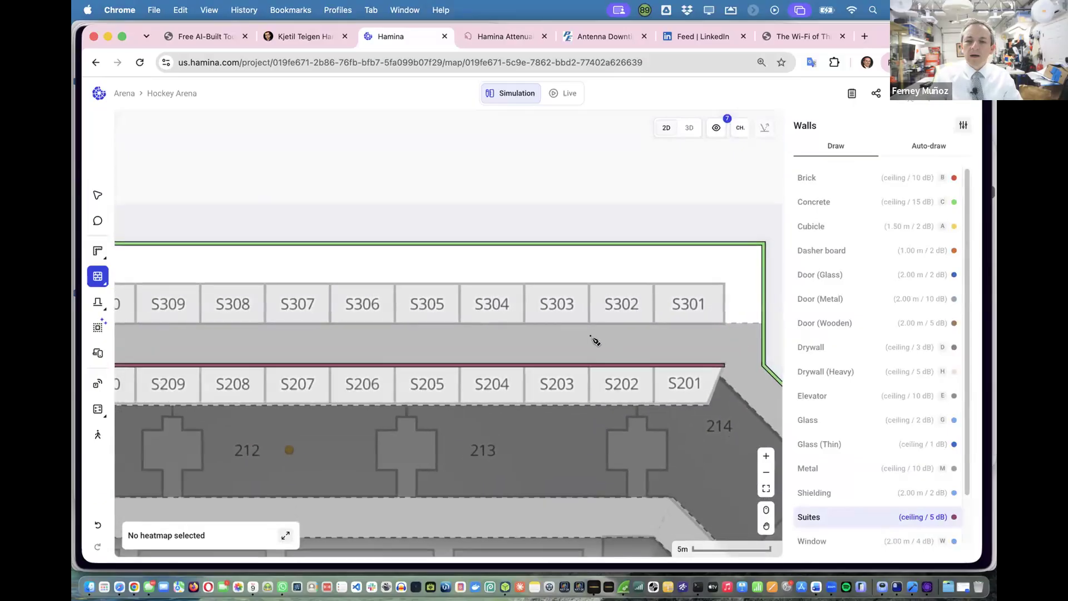
pyautogui.scroll(-1, 610, 354)
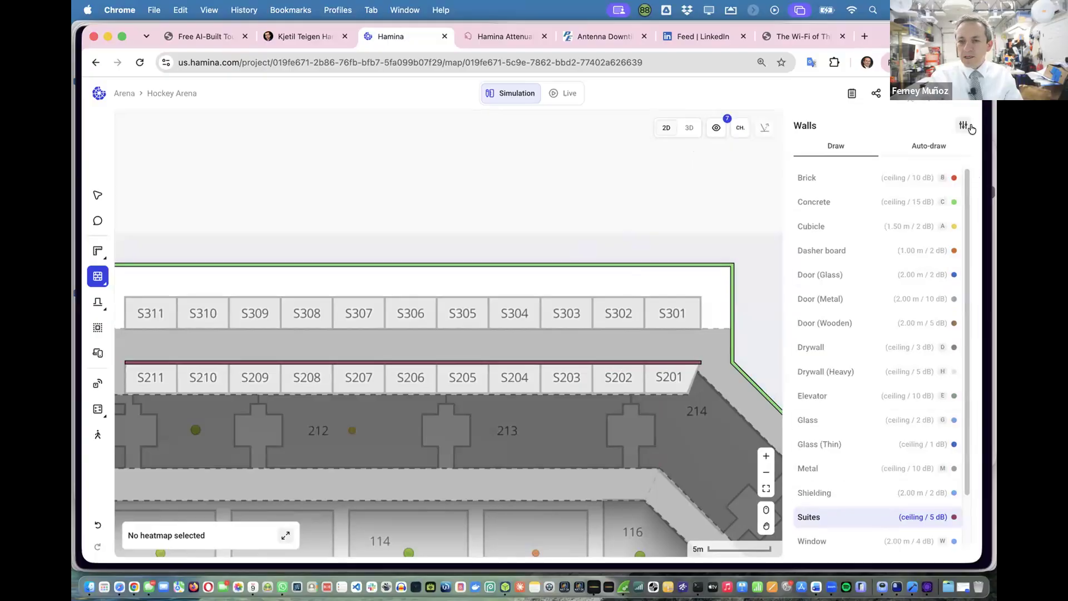
# Set the Suites wall type's bottom height to 6 m and top height to 9 m, and check the wall in 3D.
pyautogui.click(965, 127)
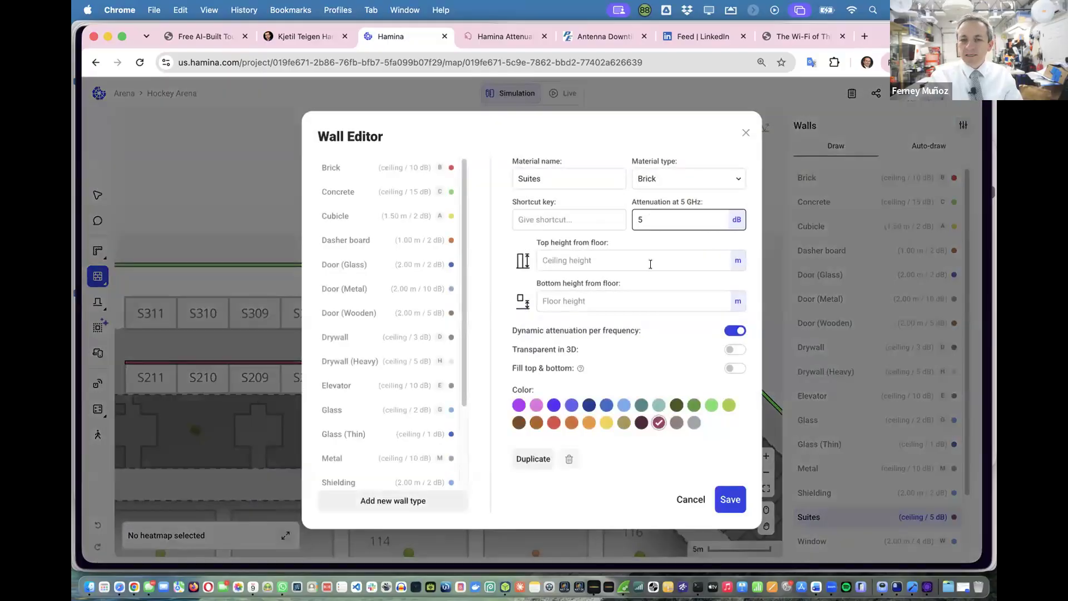
pyautogui.click(557, 302)
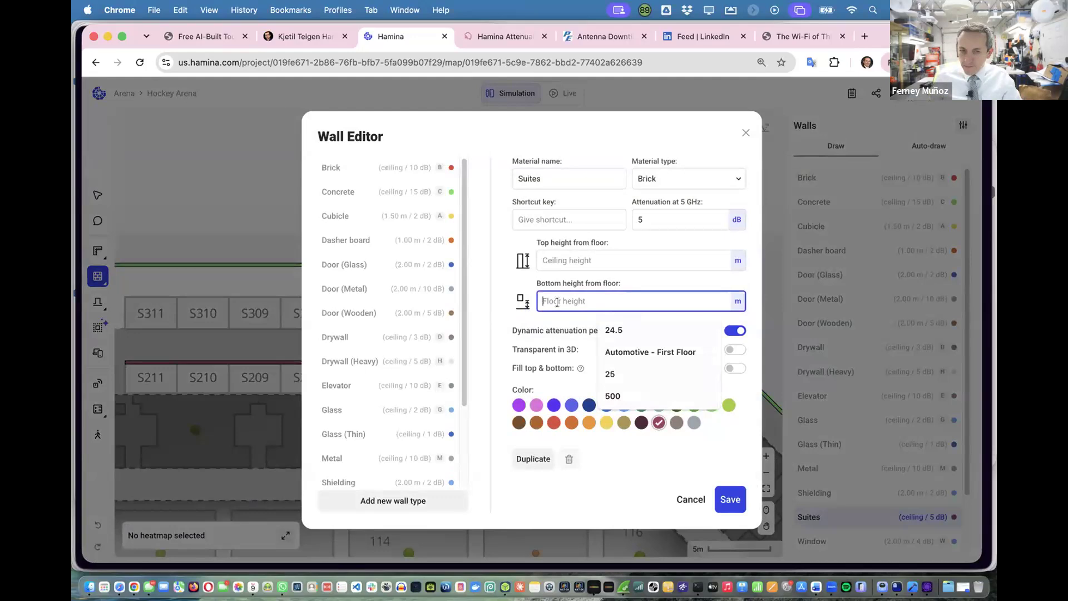
pyautogui.write('6')
pyautogui.click(544, 260)
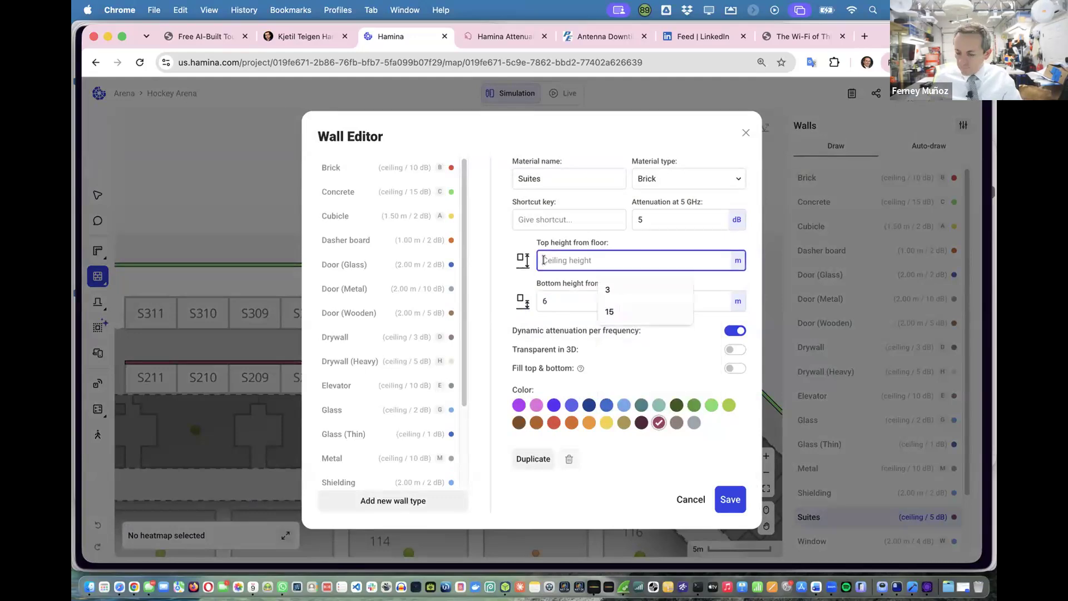
pyautogui.write('3')
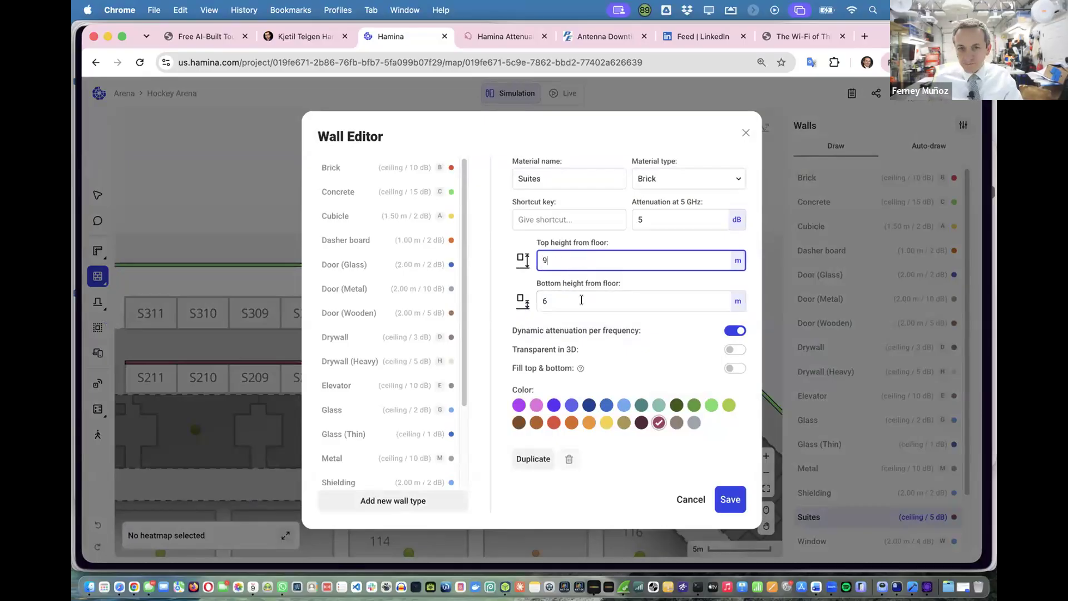
pyautogui.click(730, 502)
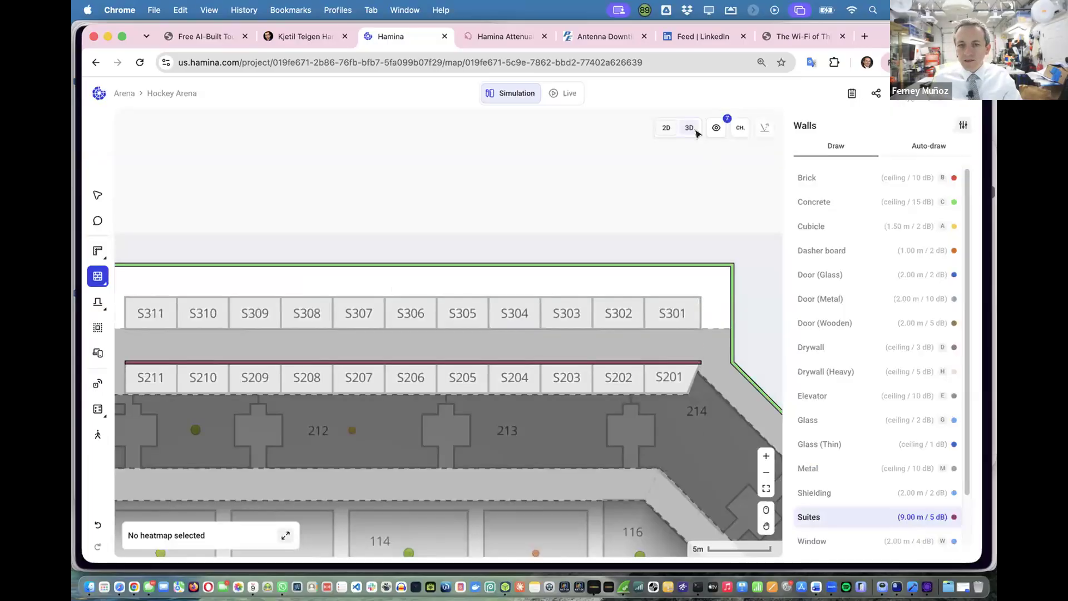
pyautogui.click(694, 130)
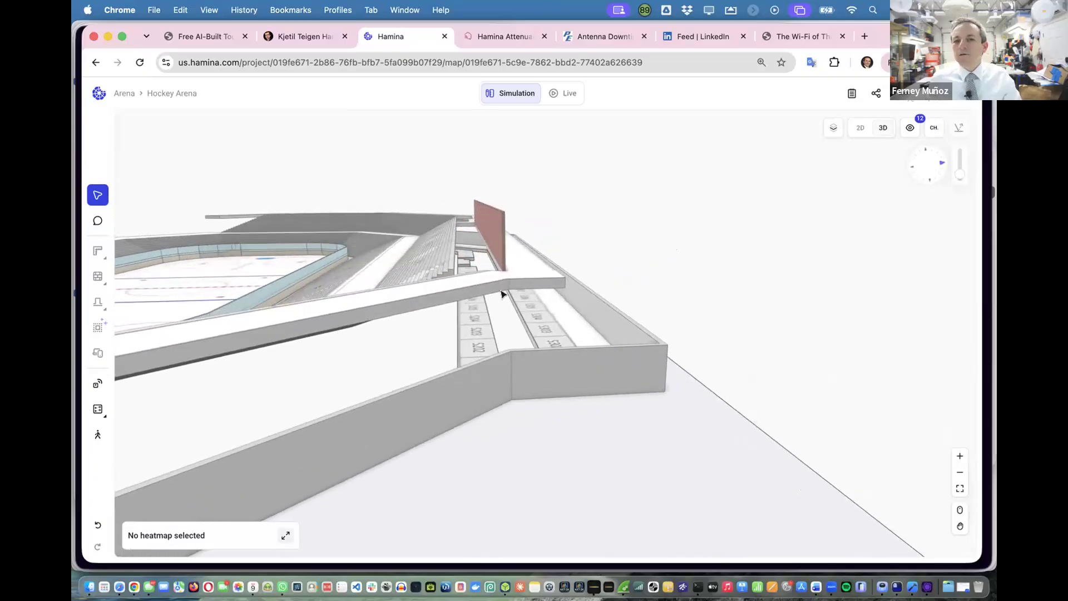
pyautogui.click(852, 128)
# Move the Suites wall away from the suites to the empty area outside the arena, beyond the S300 suites.
pyautogui.press('w')
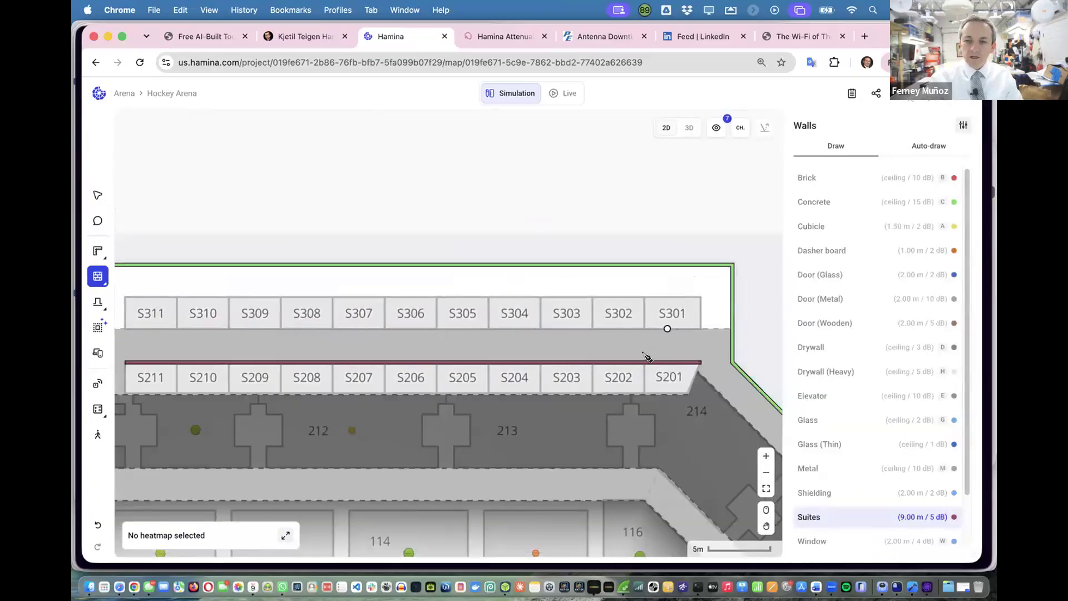
pyautogui.click(98, 195)
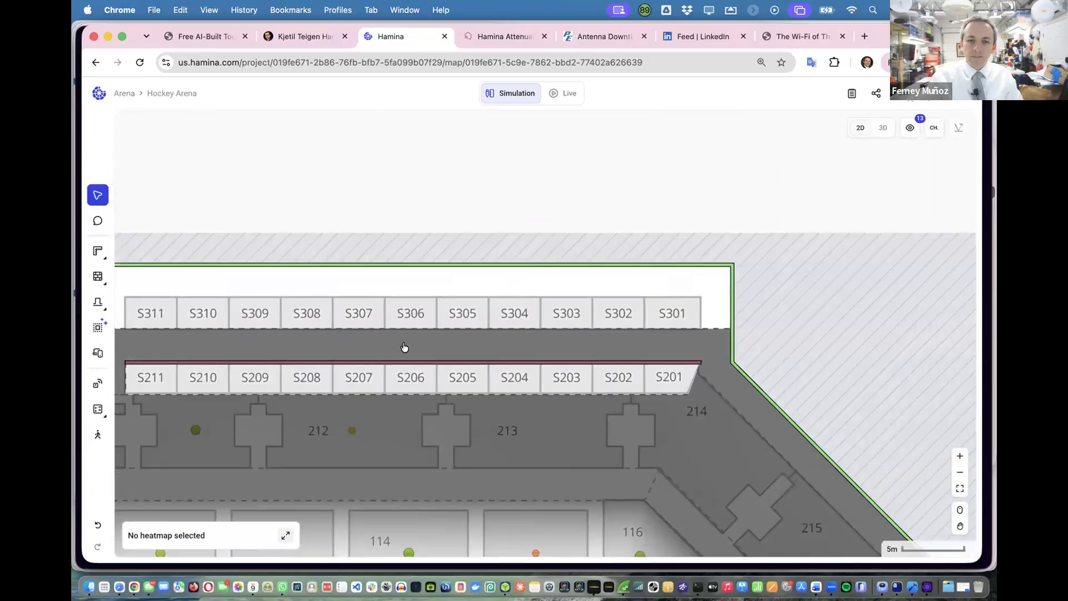
pyautogui.moveTo(414, 365); pyautogui.dragTo(432, 191)
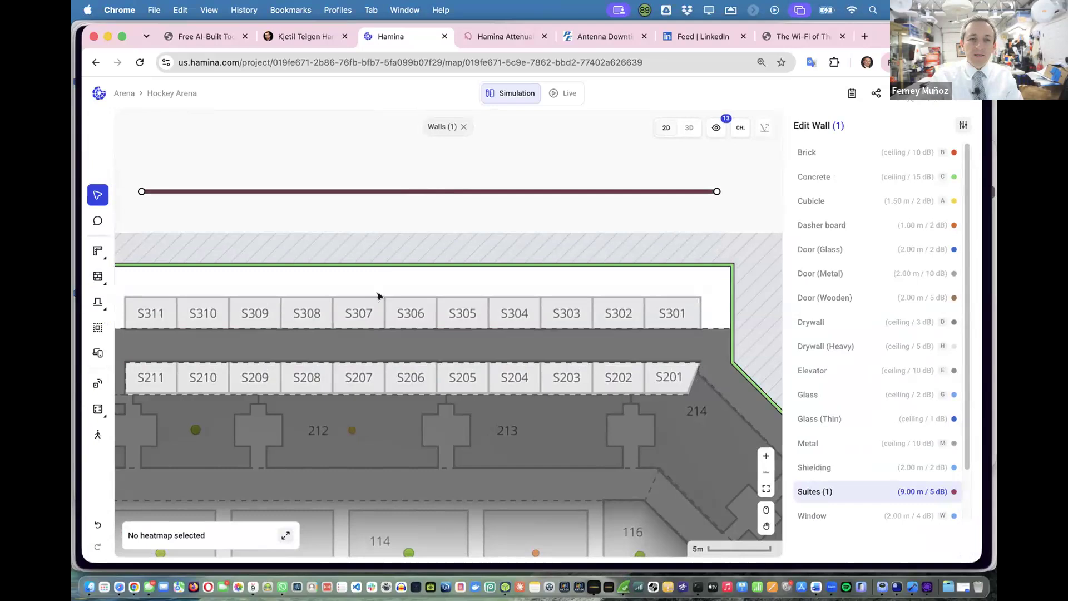
# Extend the concourse raised floor under suites S211 to S201 by moving its corner points to the stands' edge, and check it in 3D.
pyautogui.scroll(-2, 312, 262)
pyautogui.hscroll(-2, 312, 262)
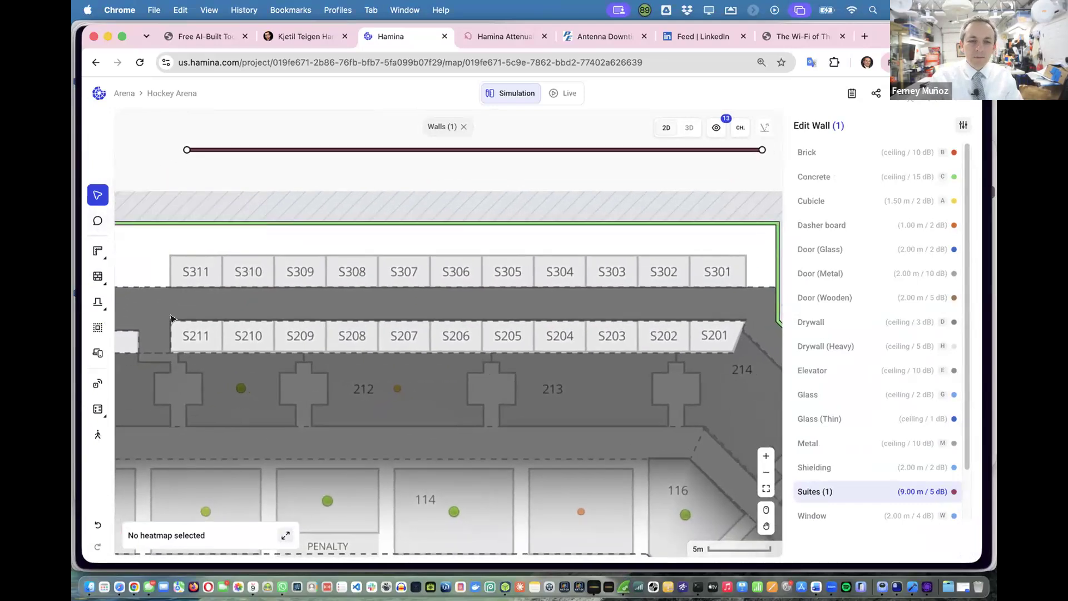
pyautogui.click(171, 320)
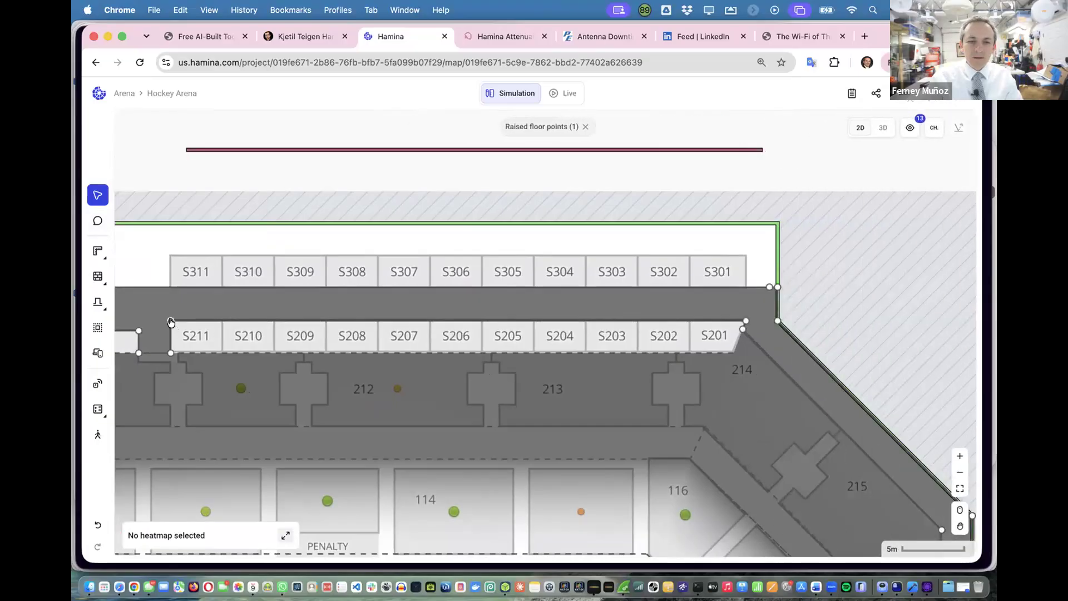
pyautogui.moveTo(172, 340); pyautogui.dragTo(174, 352)
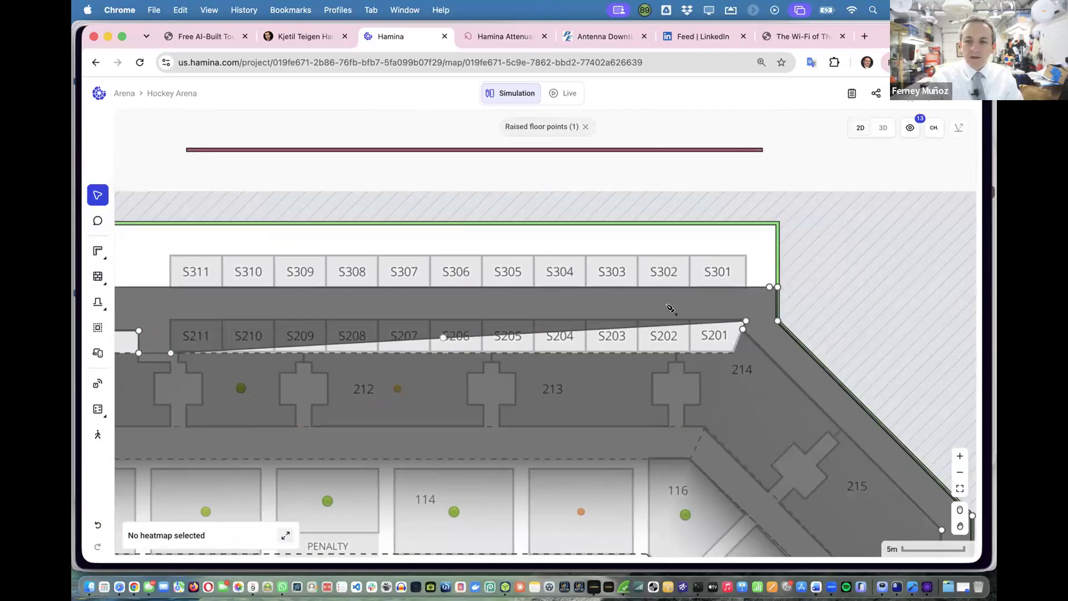
pyautogui.moveTo(740, 327); pyautogui.dragTo(731, 352)
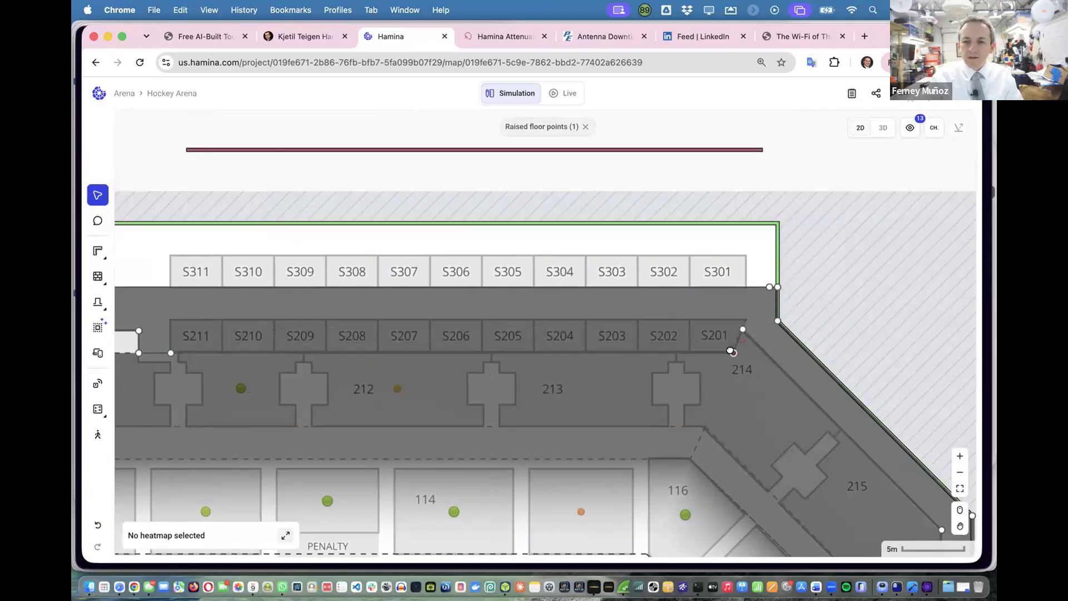
pyautogui.click(882, 127)
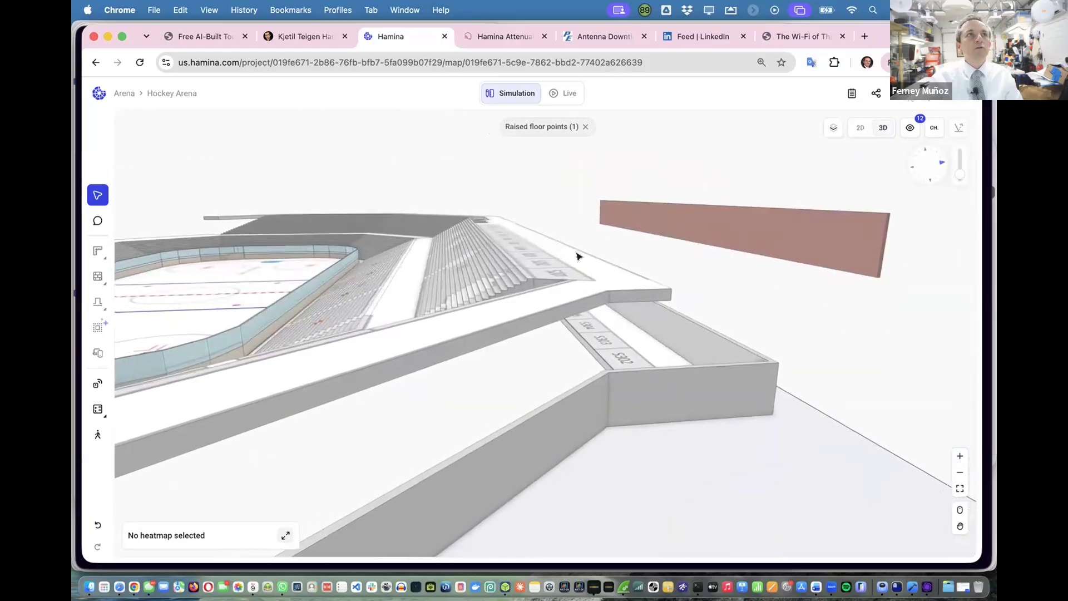
pyautogui.click(859, 128)
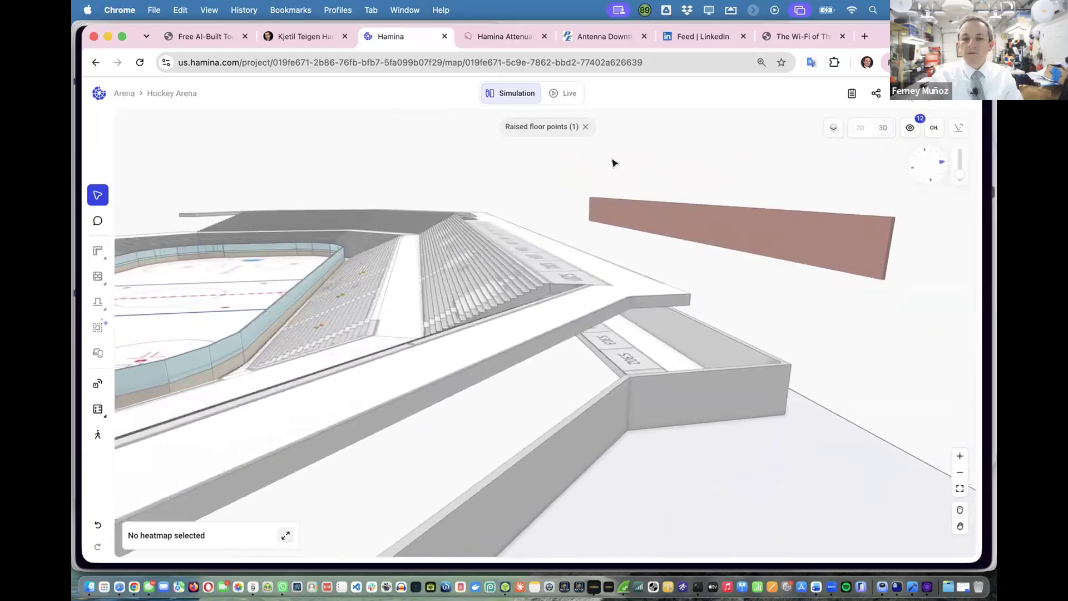
# Extend the concourse raised floor over the small notched room between suites S212 and S211 by relocating its outline points.
pyautogui.hscroll(-4, 332, 390)
pyautogui.scroll(-2, 332, 390)
pyautogui.scroll(1, 406, 227)
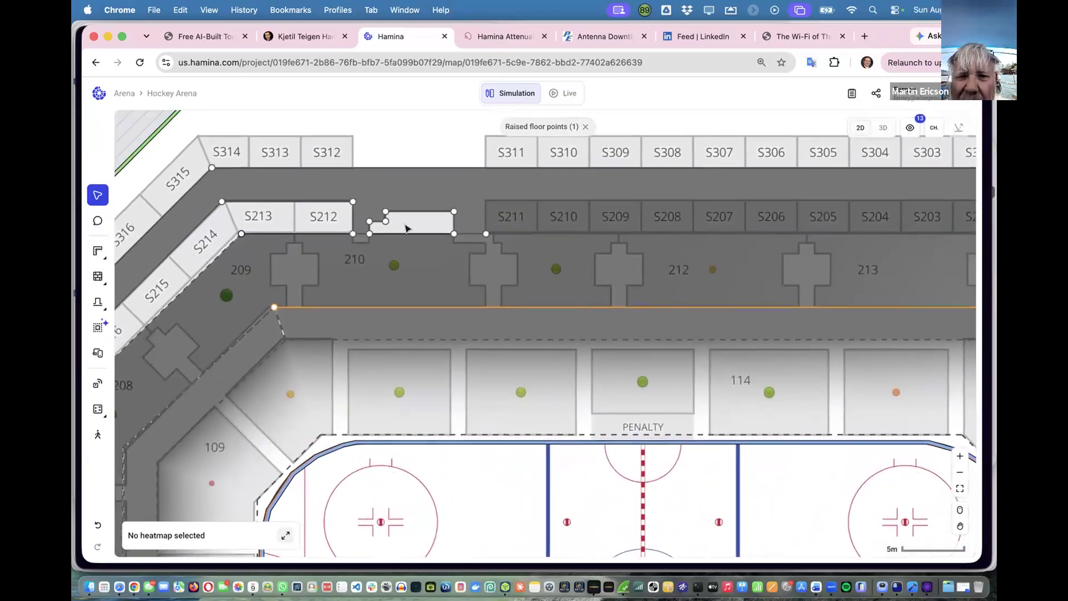
pyautogui.click(373, 227)
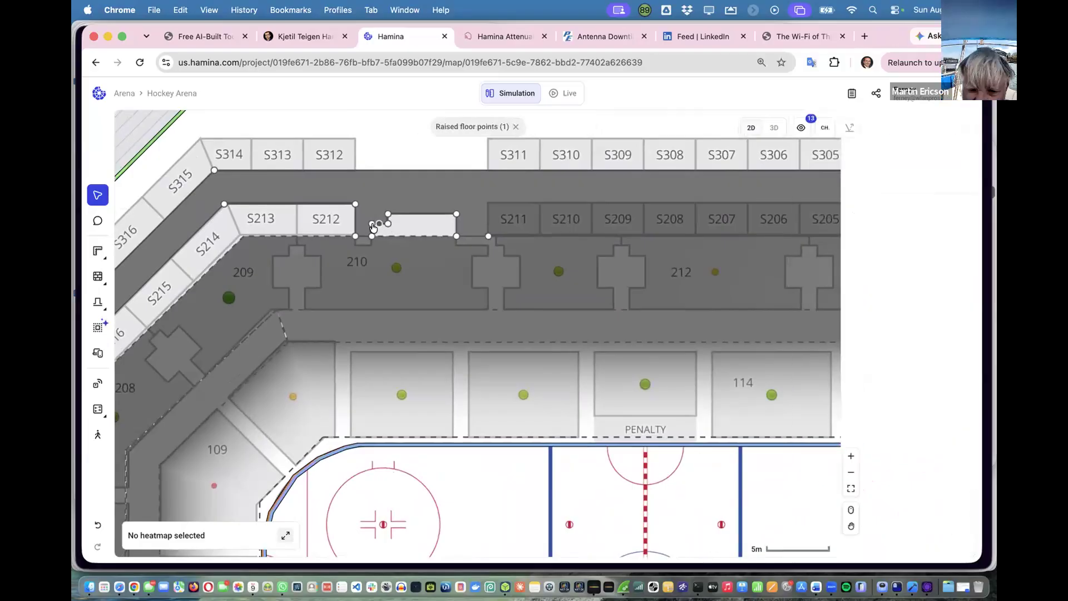
pyautogui.click(372, 225)
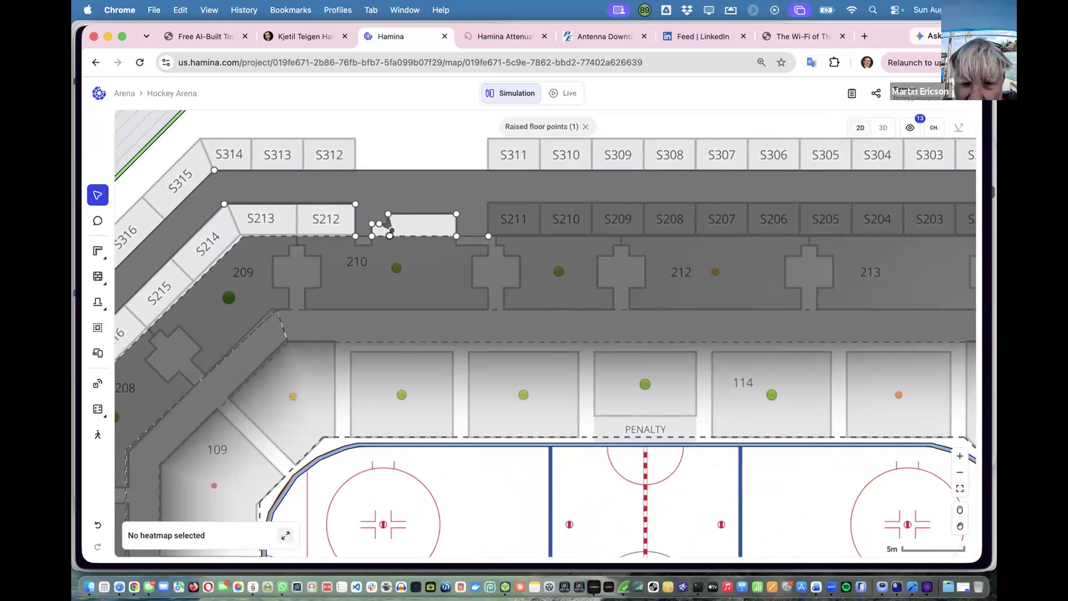
pyautogui.scroll(2, 352, 229)
pyautogui.scroll(2, 396, 233)
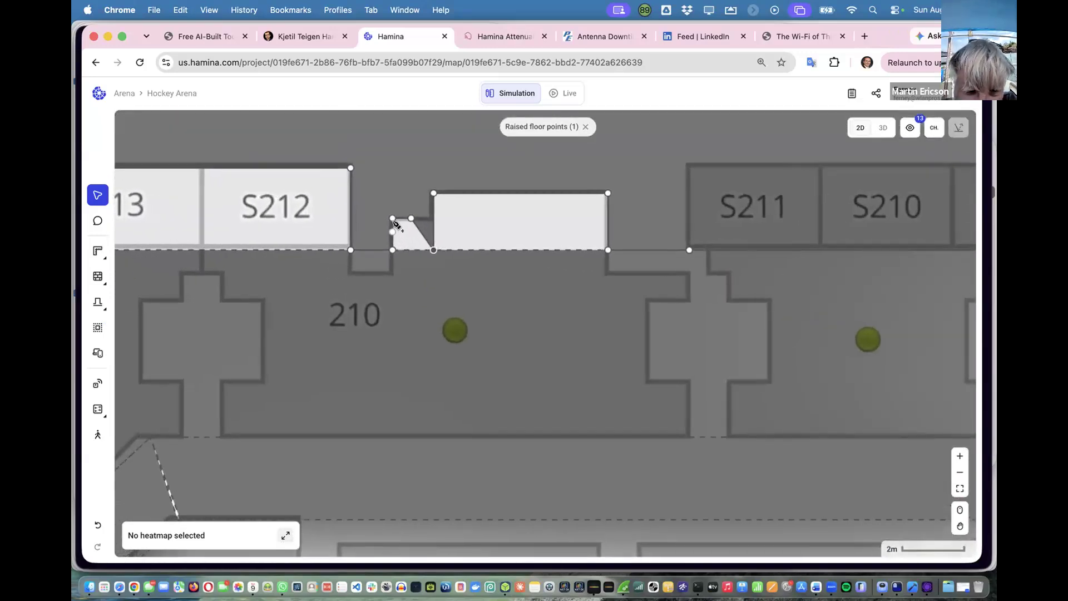
pyautogui.moveTo(413, 250); pyautogui.dragTo(434, 250)
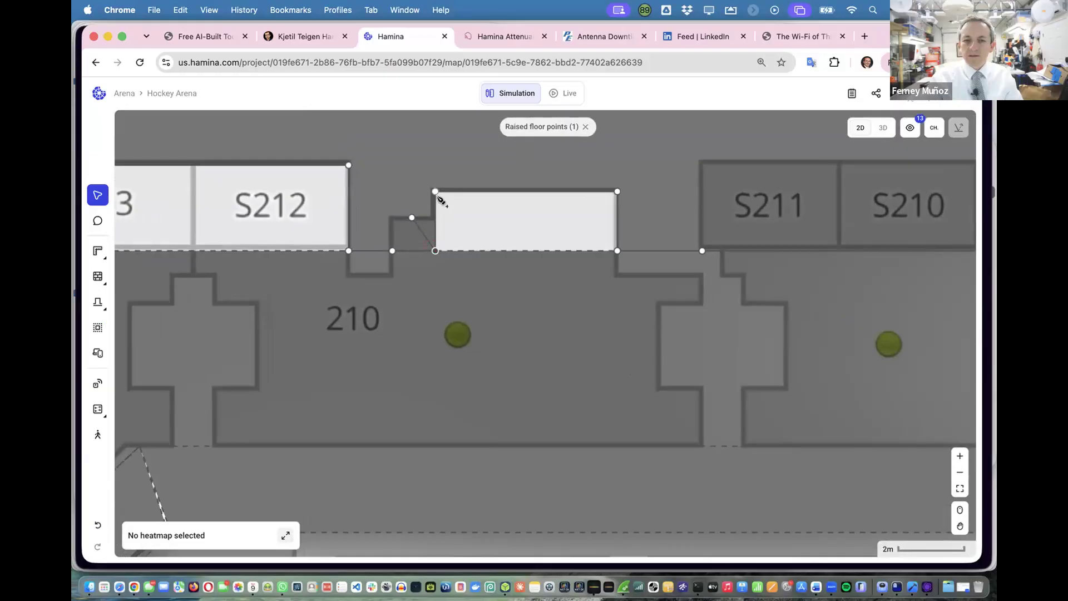
pyautogui.moveTo(432, 191); pyautogui.dragTo(613, 245)
# Extend the concourse raised floor under suites S212 and S213, and move its corner between S217 and S218 to the stands' edge.
pyautogui.scroll(-4, 390, 180)
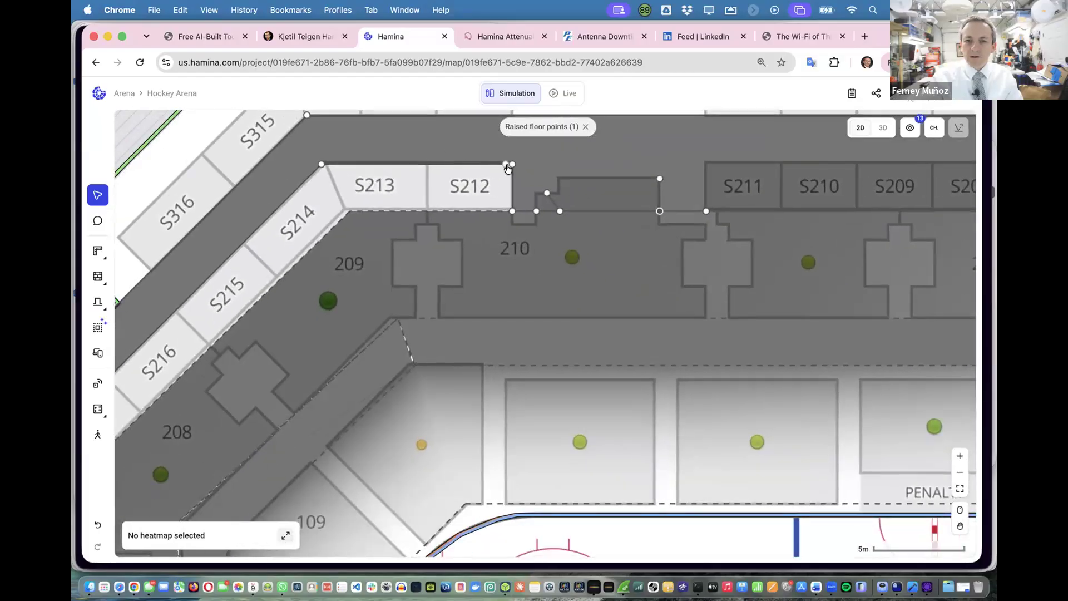
pyautogui.moveTo(511, 166); pyautogui.dragTo(341, 211)
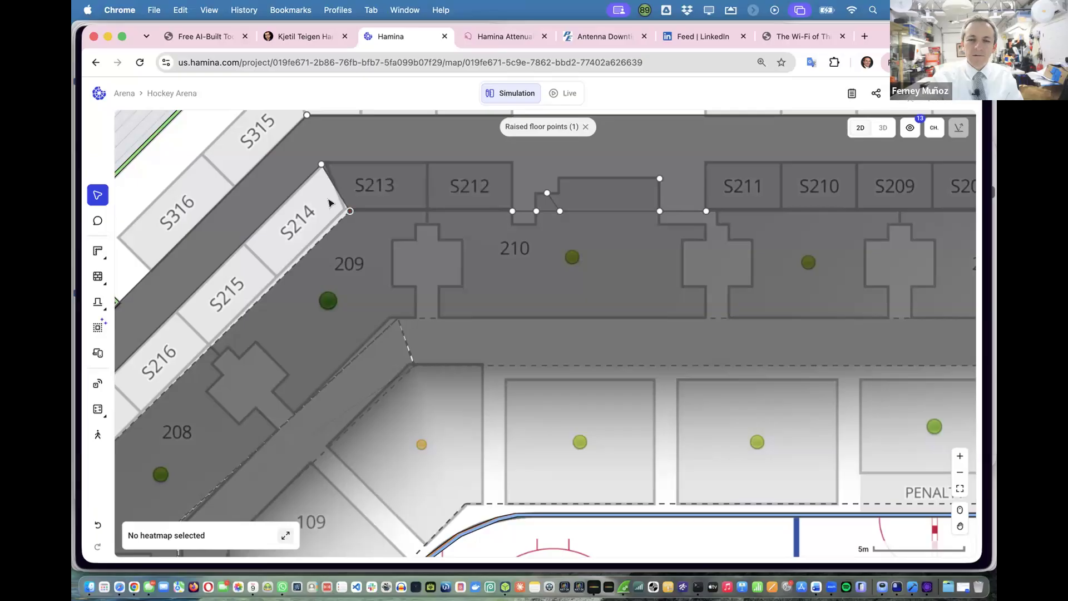
pyautogui.scroll(-5, 340, 210)
pyautogui.hscroll(-5, 281, 281)
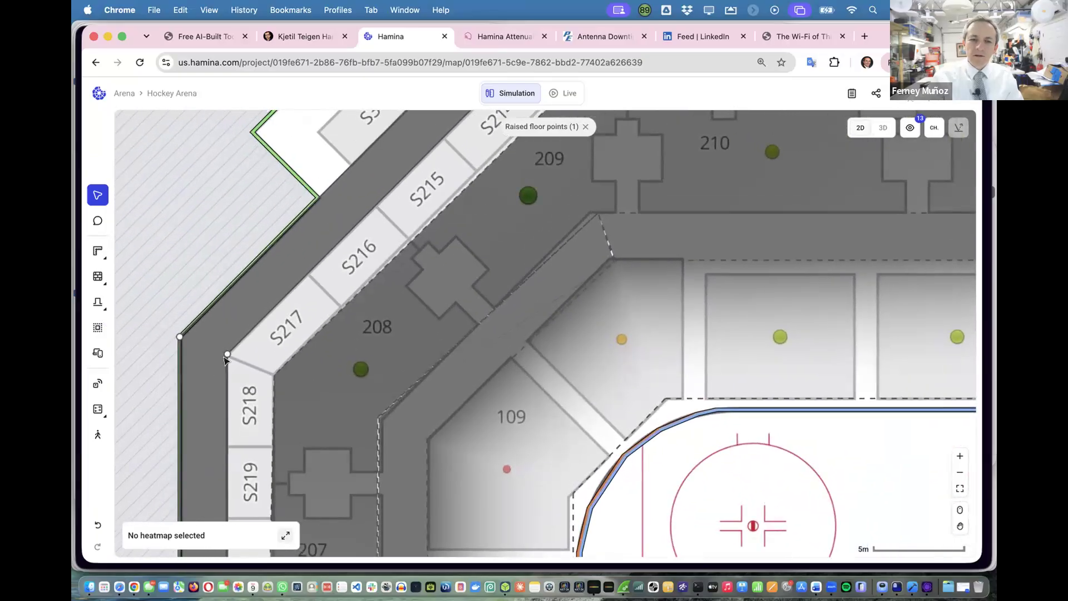
pyautogui.moveTo(226, 357); pyautogui.dragTo(274, 369)
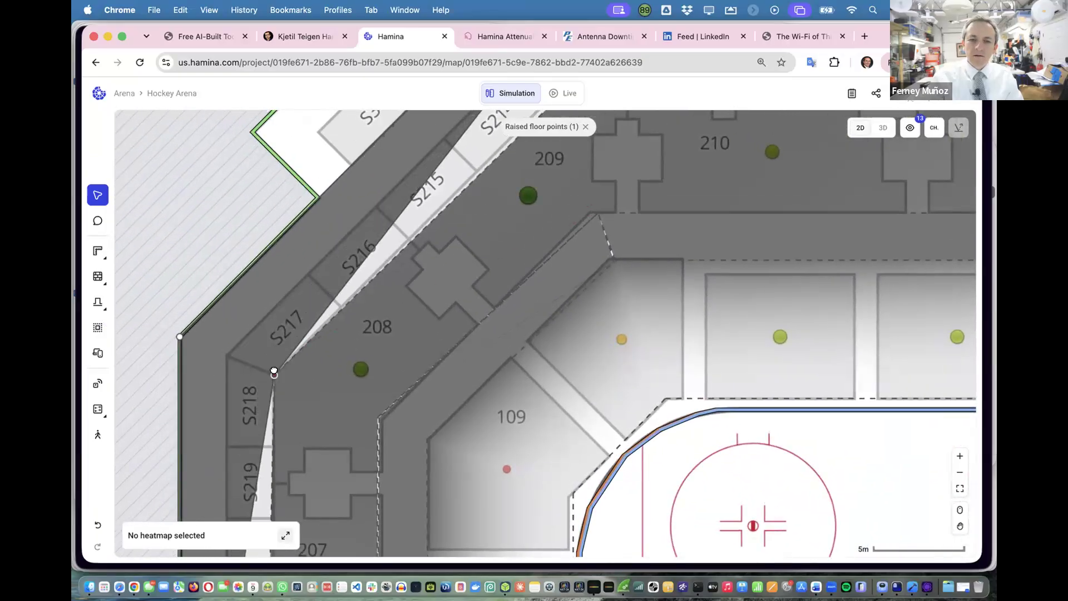
# Extend the concourse raised floor under suites S214 to S217 by moving its corner beside S214 to the stands' edge.
pyautogui.scroll(2, 424, 225)
pyautogui.hscroll(3, 424, 225)
pyautogui.scroll(3, 424, 225)
pyautogui.hscroll(2, 424, 224)
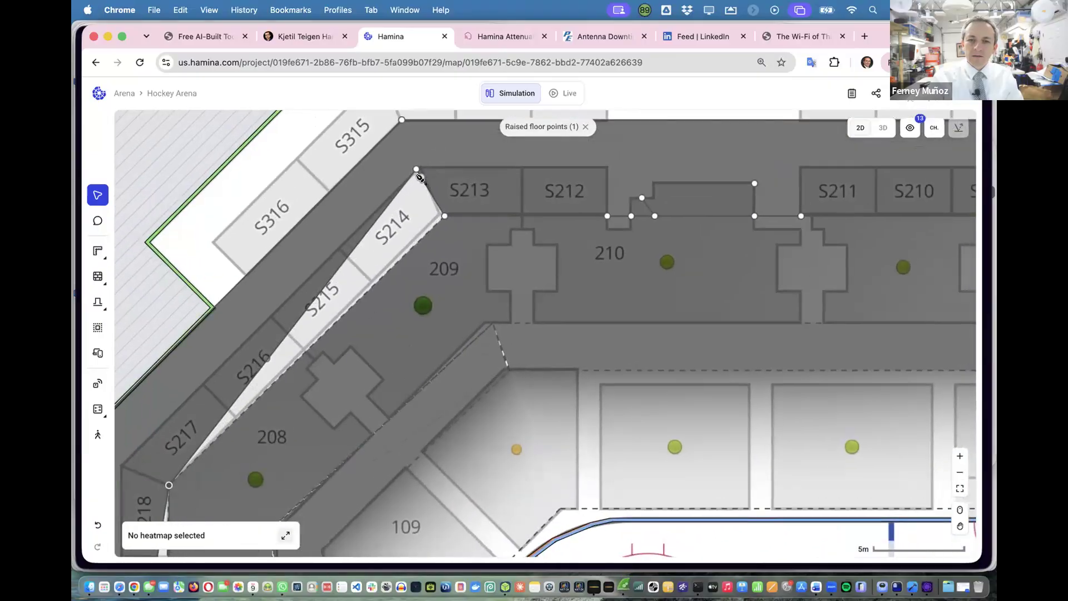
pyautogui.moveTo(414, 176); pyautogui.dragTo(420, 216)
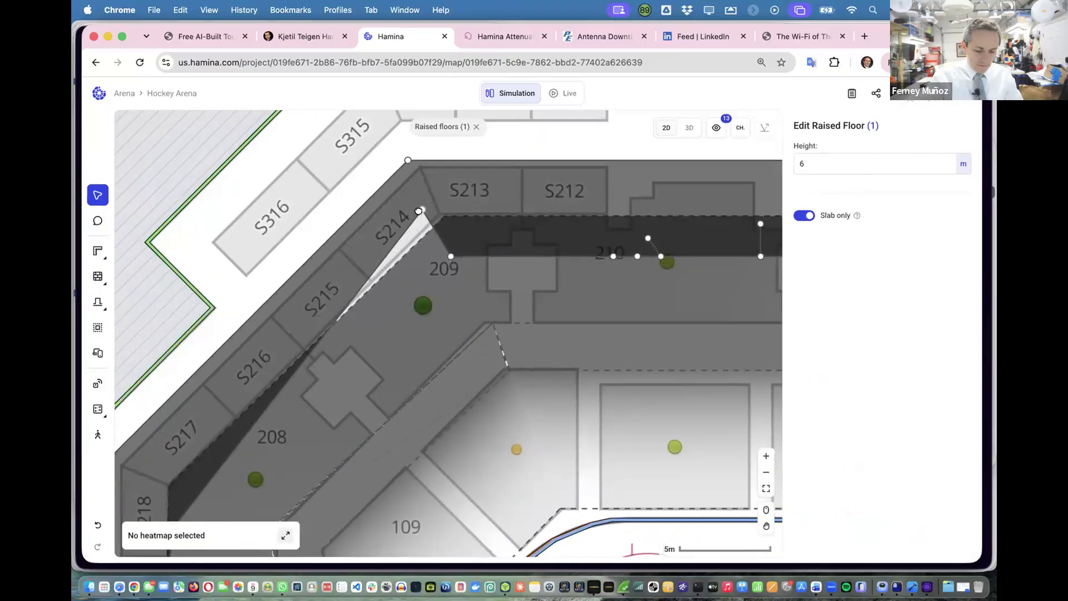
pyautogui.press('Escape')
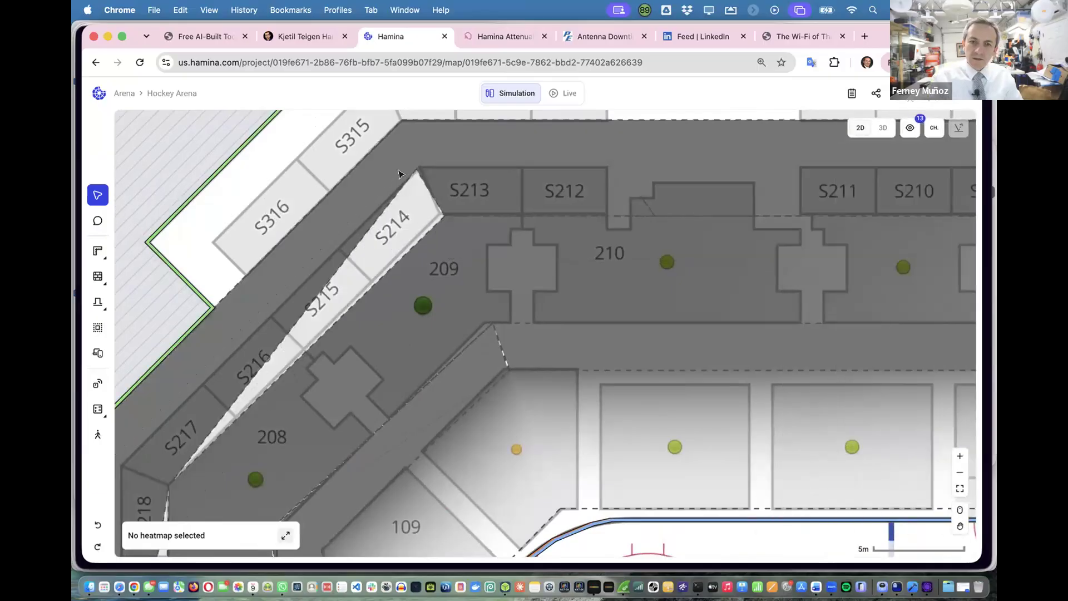
pyautogui.moveTo(415, 184); pyautogui.dragTo(436, 220)
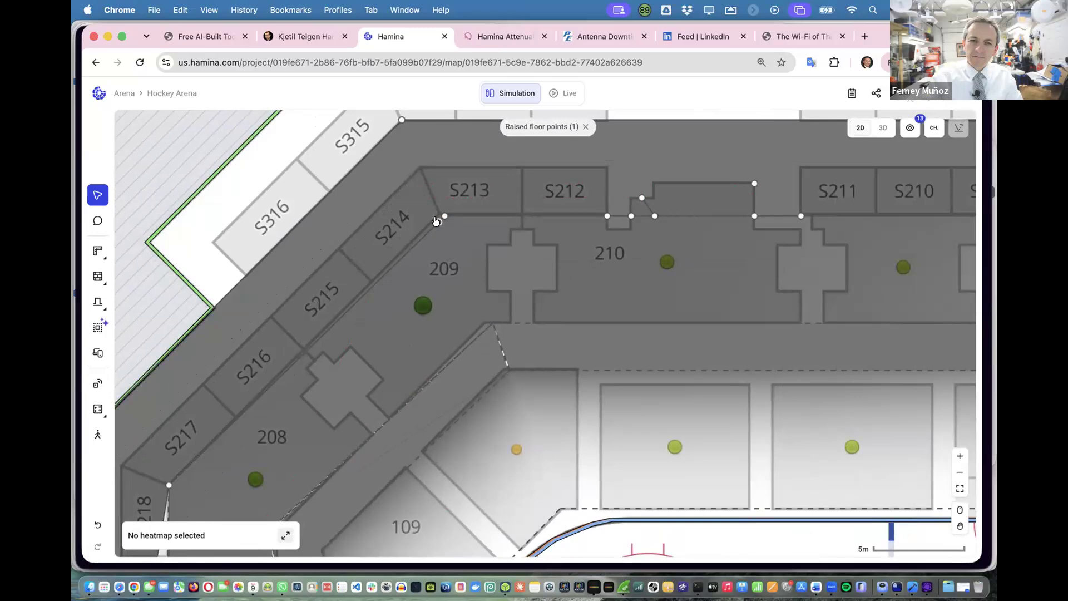
# Extend the concourse raised floor under suites S218 to S220 and the adjoining small room by moving its outline points to stands 207 and 206.
pyautogui.scroll(-6, 436, 221)
pyautogui.hscroll(-5, 436, 221)
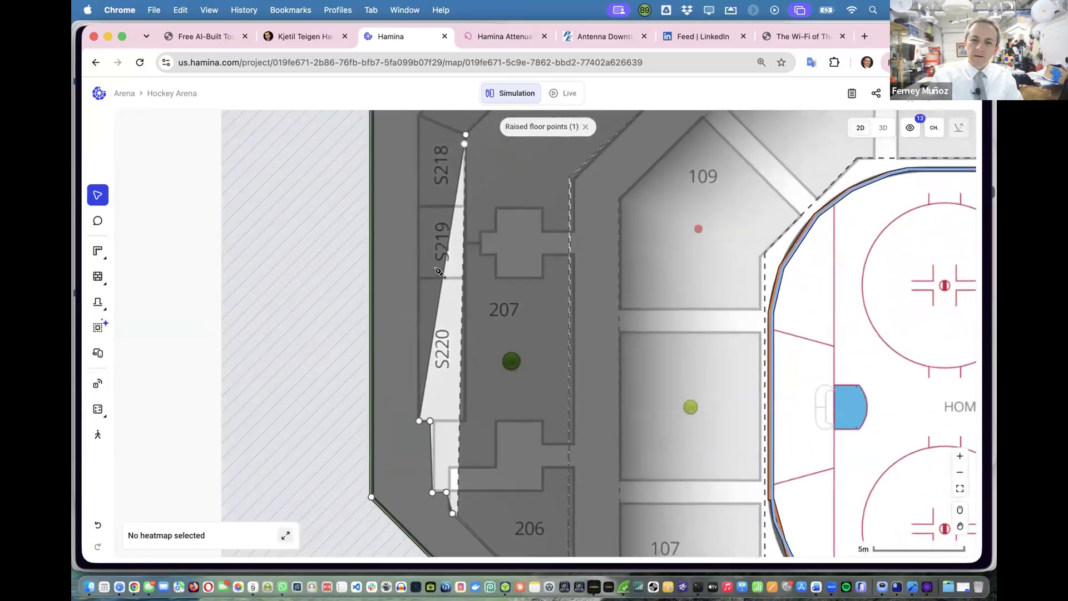
pyautogui.moveTo(420, 421); pyautogui.dragTo(459, 448)
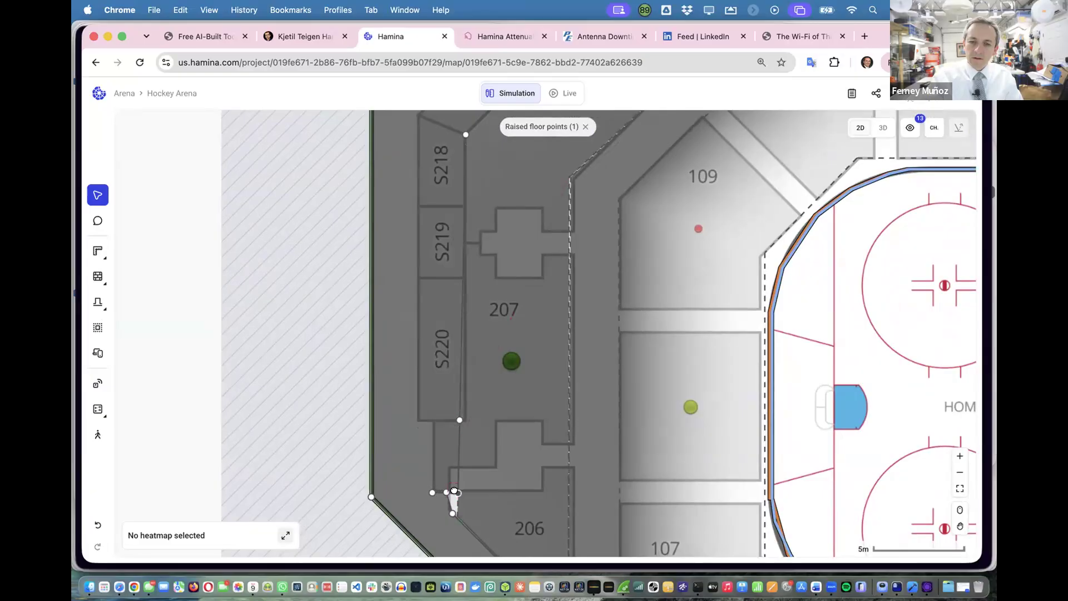
pyautogui.scroll(8, 451, 481)
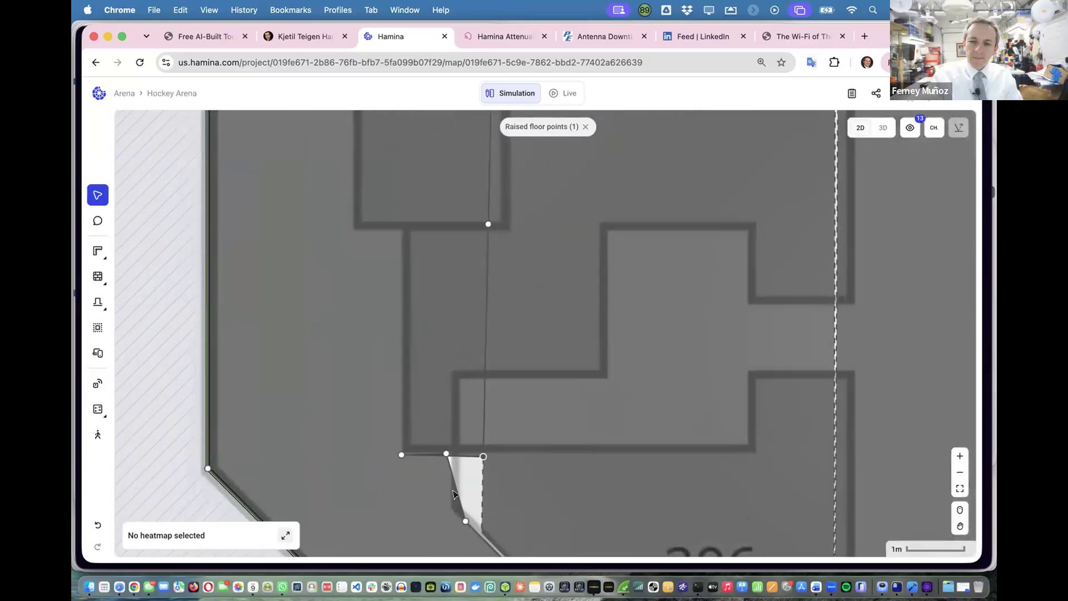
pyautogui.moveTo(471, 381); pyautogui.dragTo(506, 385)
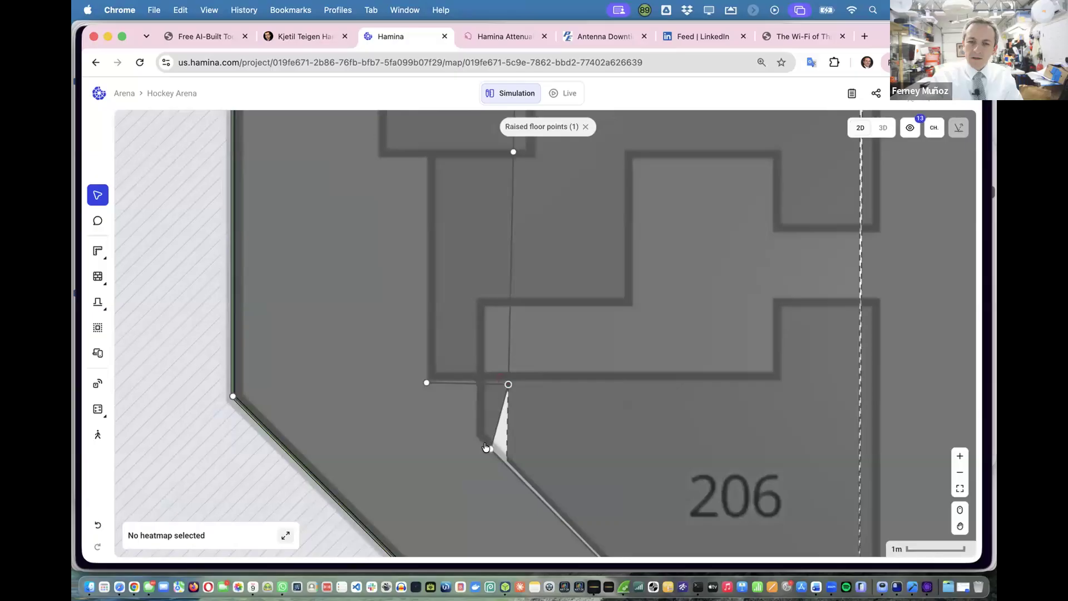
pyautogui.moveTo(492, 446); pyautogui.dragTo(497, 449)
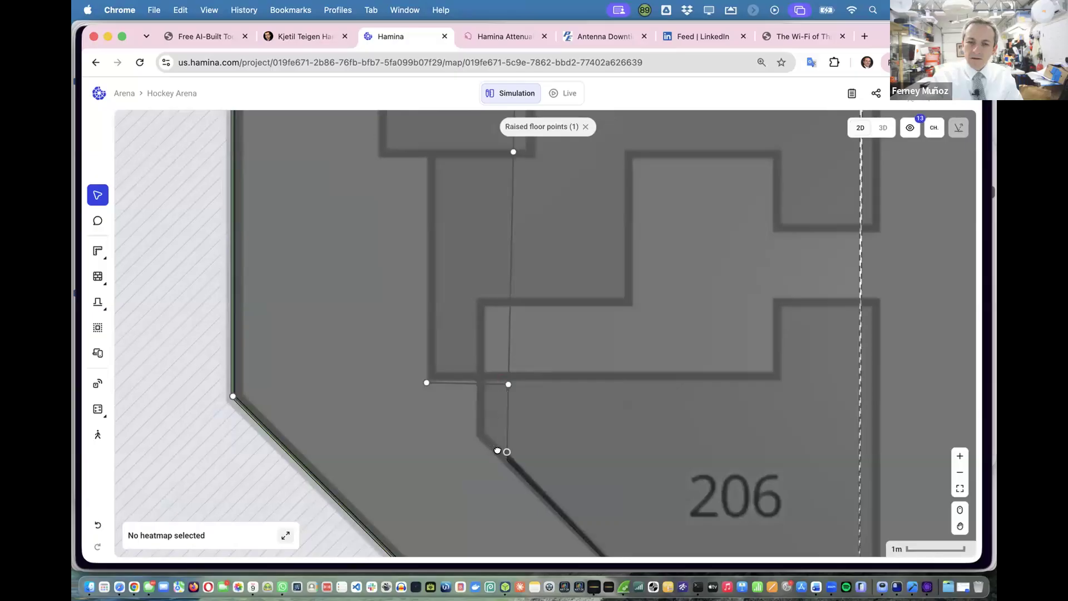
# Check the extended concourse floor and the Suites wall in the 3D view, and return to 2D.
pyautogui.scroll(-10, 500, 440)
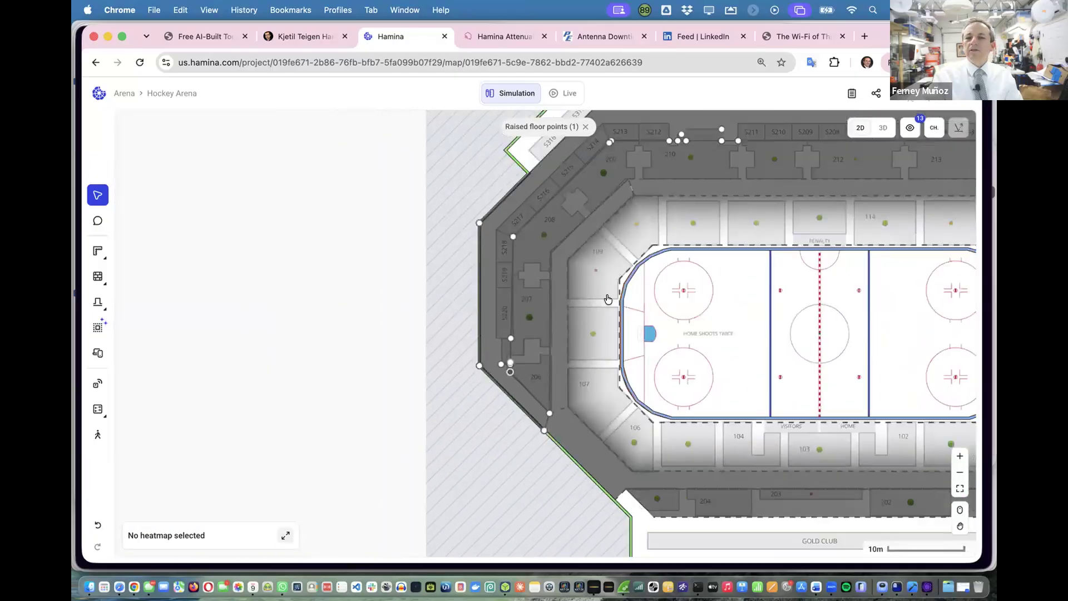
pyautogui.hscroll(5, 614, 295)
pyautogui.scroll(1, 614, 295)
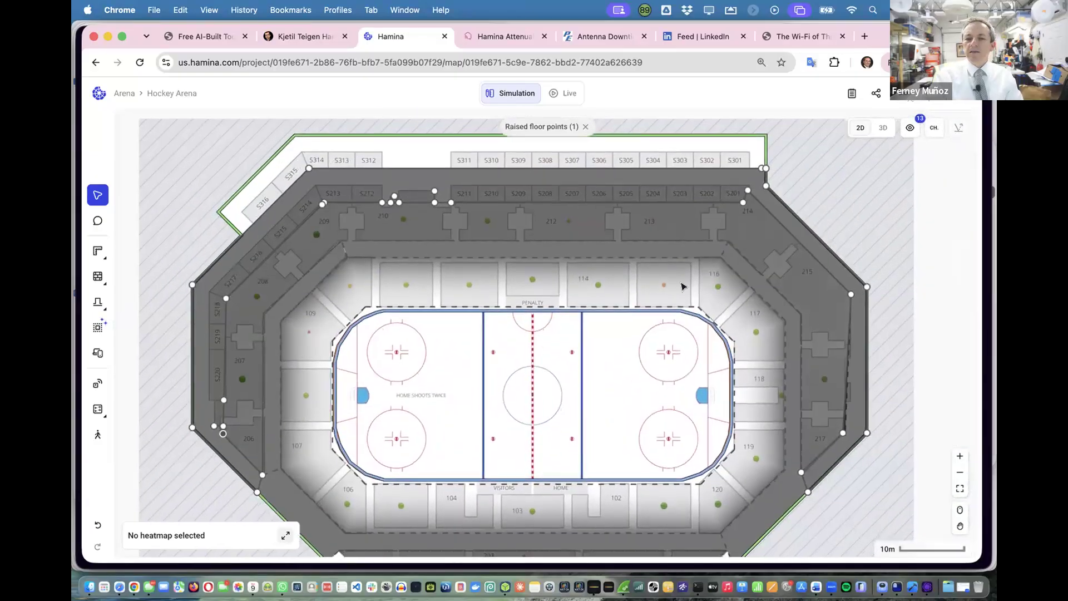
pyautogui.click(884, 128)
pyautogui.hscroll(10, 459, 290)
pyautogui.moveTo(292, 271); pyautogui.dragTo(504, 273)
pyautogui.moveTo(772, 348); pyautogui.dragTo(673, 356)
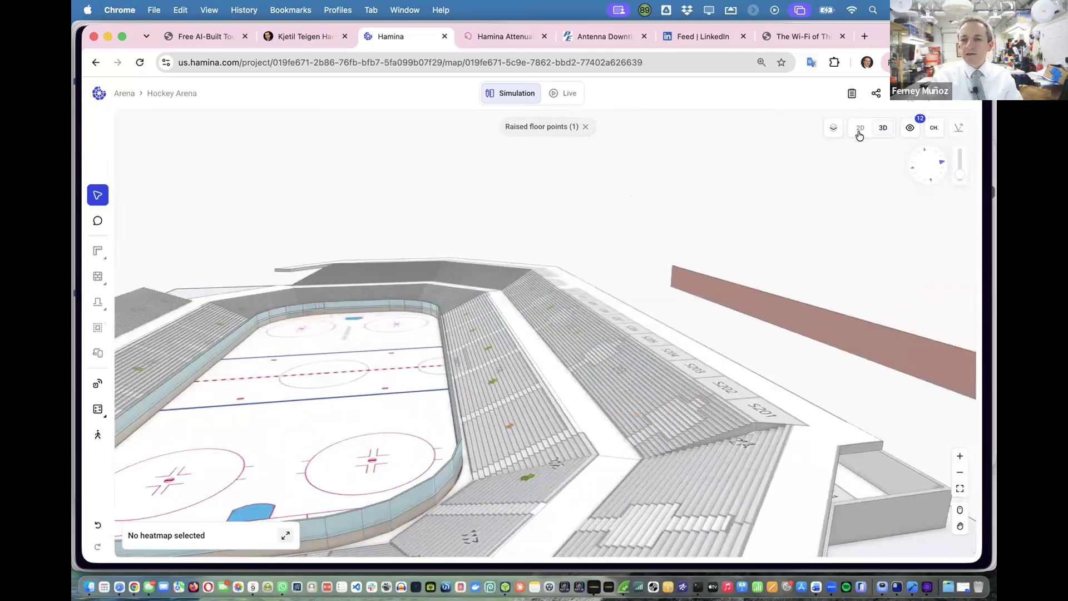
pyautogui.click(860, 129)
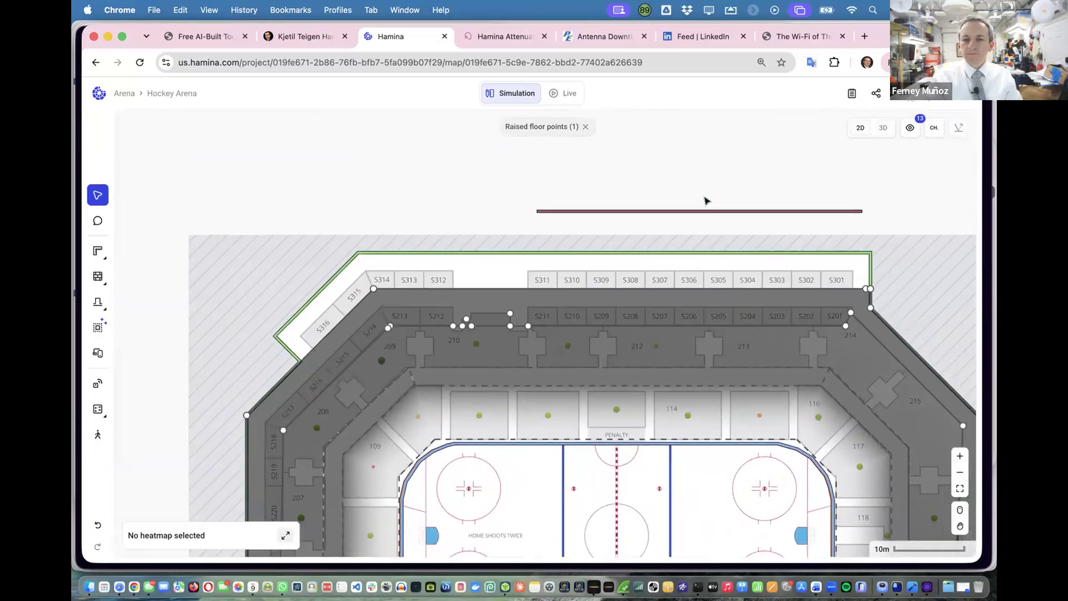
# Move the Suites wall onto the outer edge of the S300 suites, aligned from S311 to S301.
pyautogui.click(663, 281)
pyautogui.hscroll(3, 663, 281)
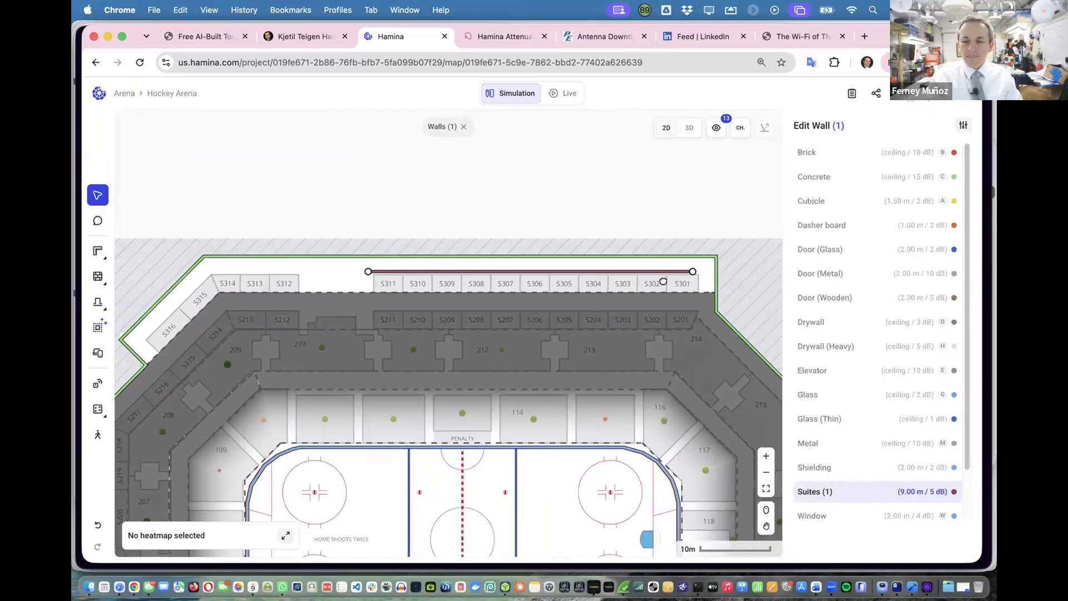
pyautogui.scroll(5, 663, 281)
pyautogui.moveTo(663, 281); pyautogui.dragTo(477, 256)
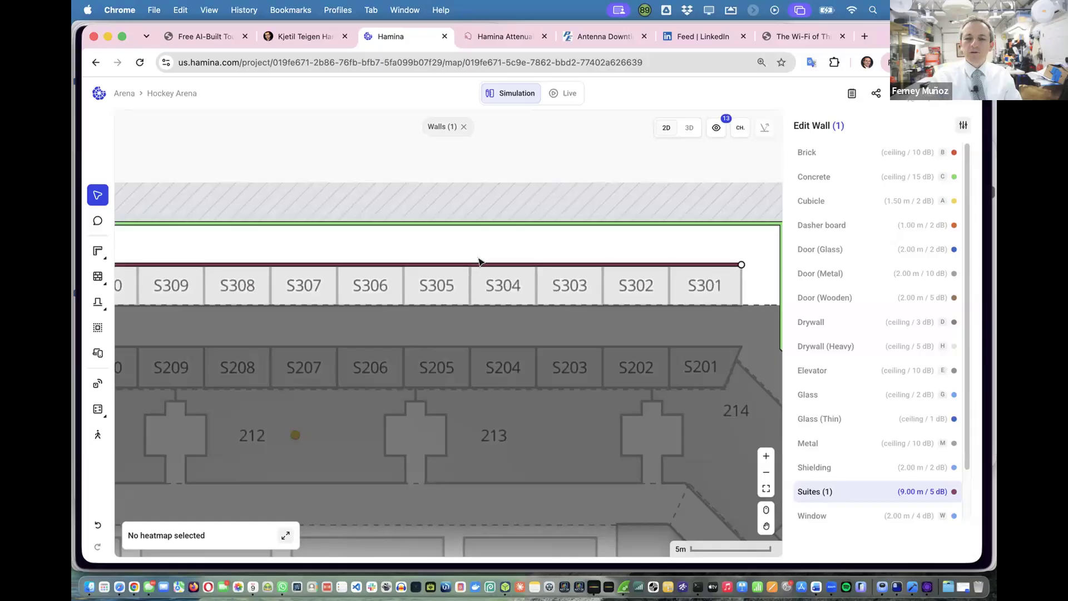
pyautogui.scroll(-2, 478, 261)
pyautogui.scroll(-5, 526, 248)
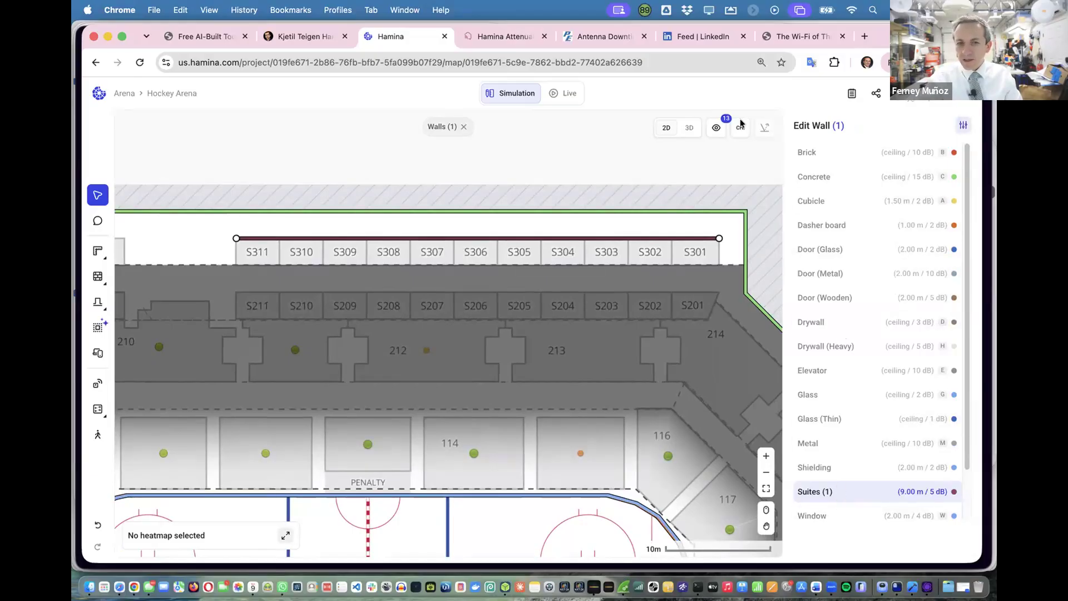
# Duplicate the Suites wall type as Suites_Drywall with an olive colour and save it.
pyautogui.click(963, 126)
pyautogui.click(526, 459)
pyautogui.click(587, 180)
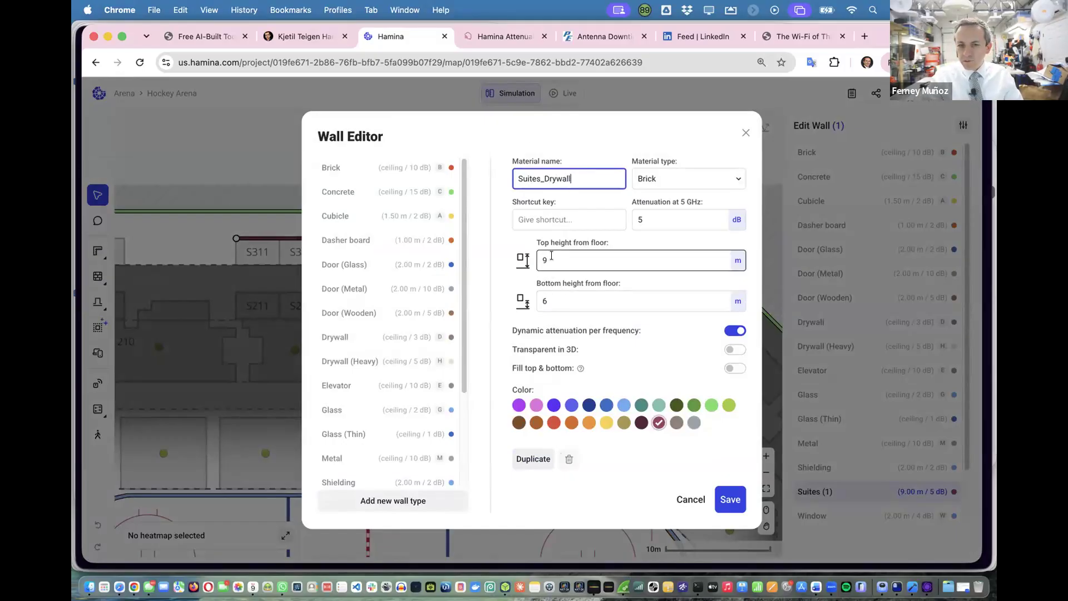
pyautogui.click(621, 424)
pyautogui.click(725, 499)
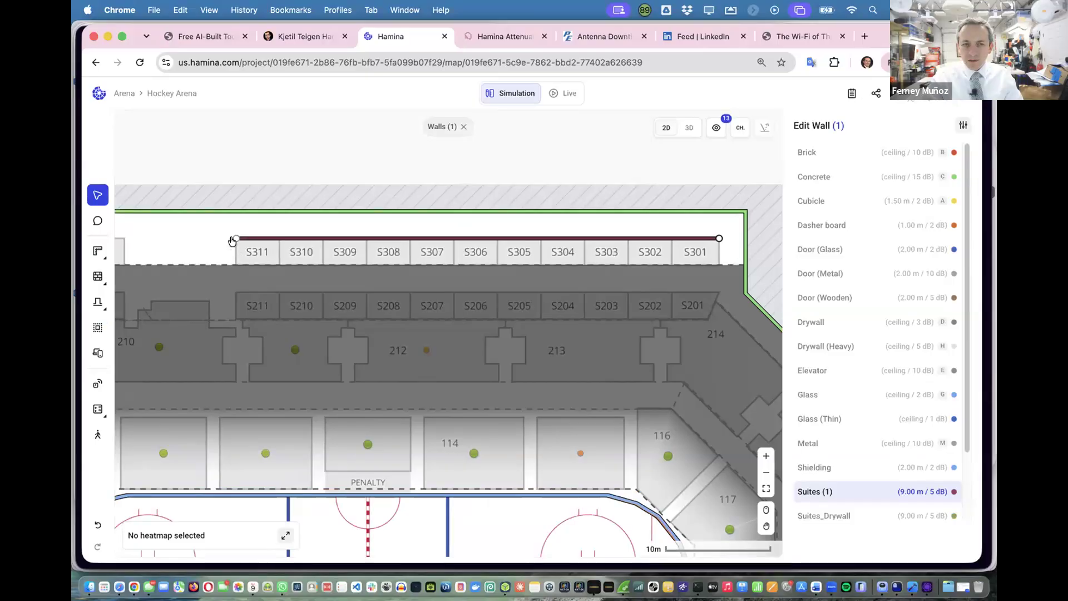
# Draw Suites_Drywall walls along the S311 end, the rink-facing front of the row and the S301 end, closing onto the Suites wall.
pyautogui.click(233, 239)
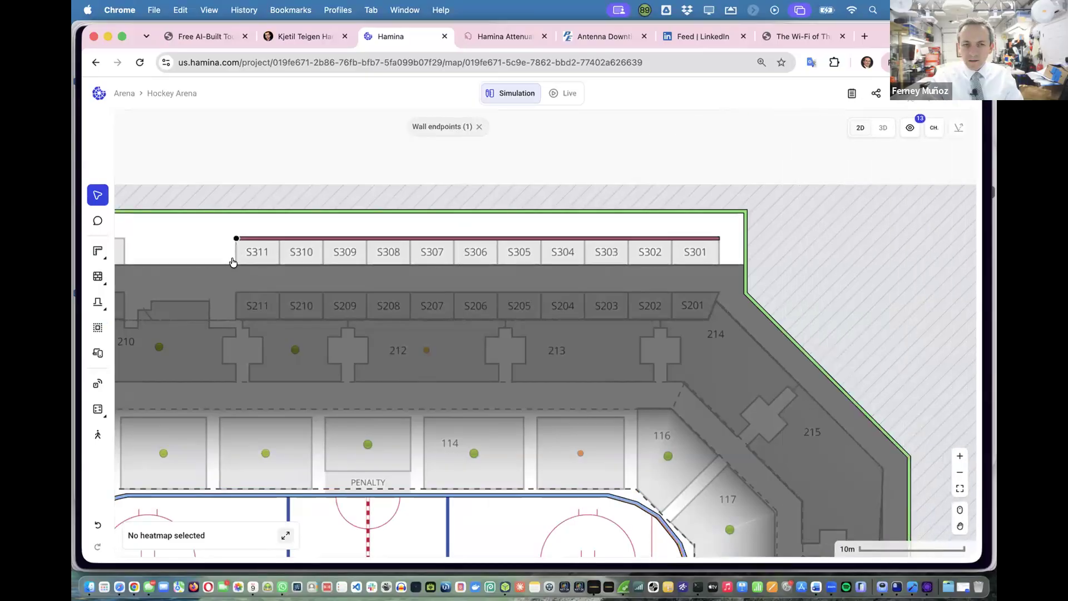
pyautogui.scroll(5, 232, 261)
pyautogui.moveTo(98, 277)
pyautogui.click(228, 277)
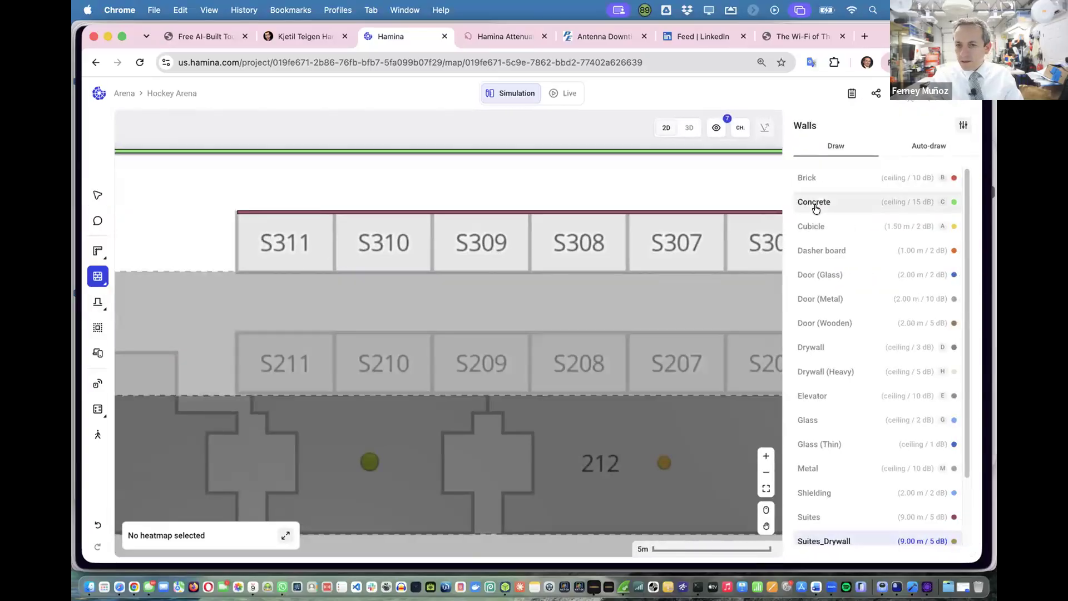
pyautogui.scroll(-1, 857, 405)
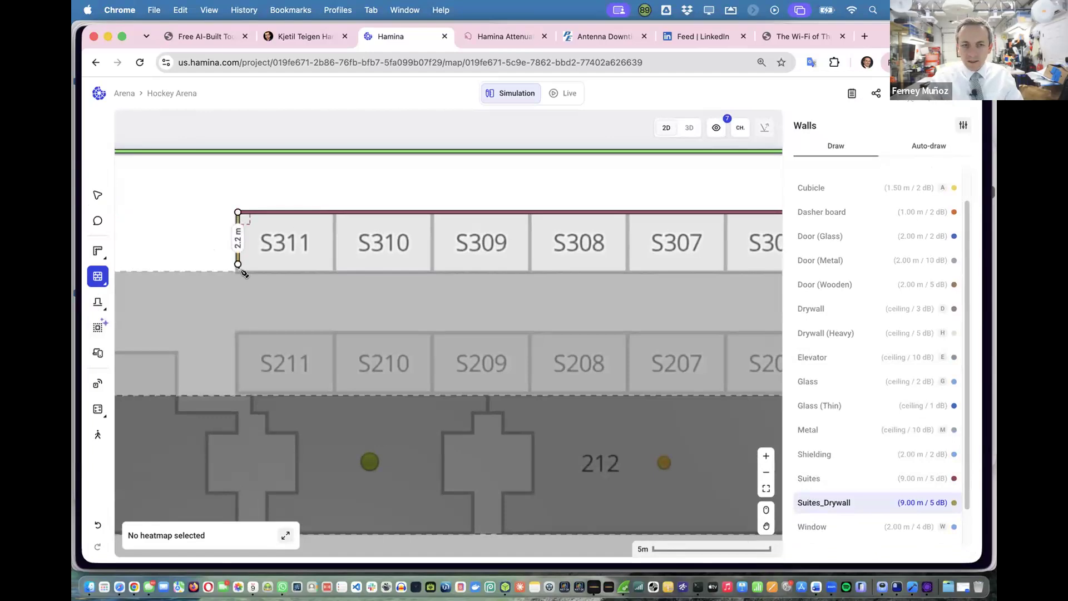
pyautogui.click(238, 271)
pyautogui.hscroll(3, 252, 267)
pyautogui.hscroll(8, 679, 255)
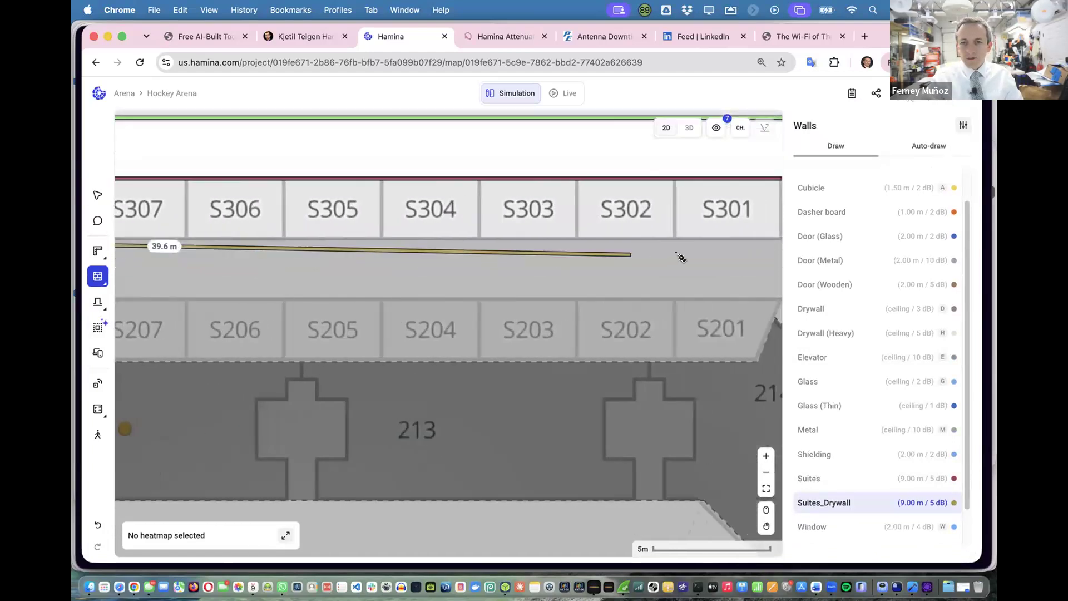
pyautogui.click(708, 218)
pyautogui.click(709, 159)
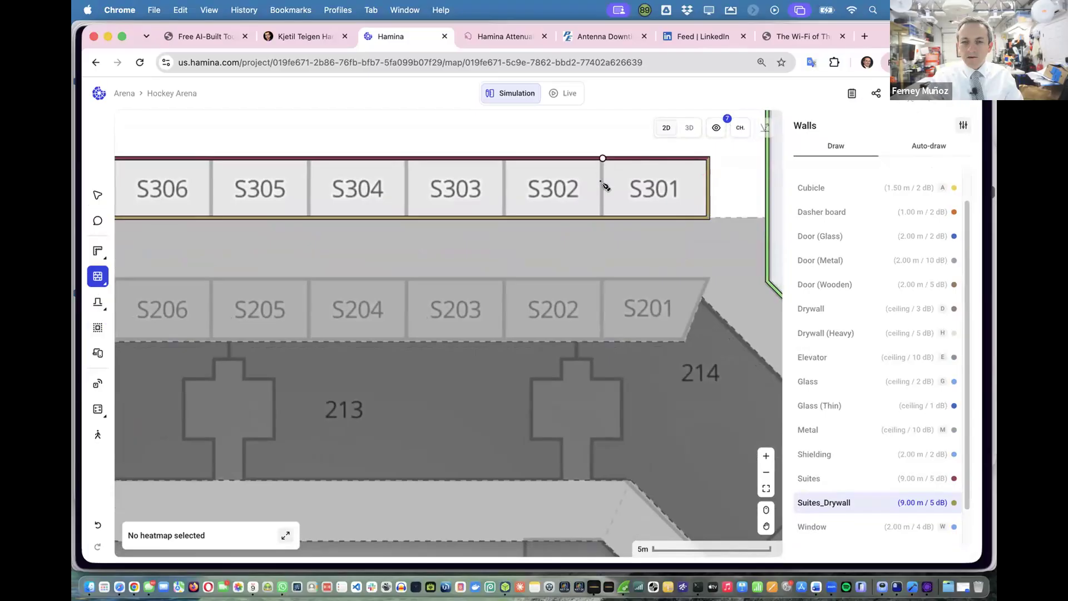
# Draw Suites_Drywall partitions separating suites S301, S302, S303 and S304.
pyautogui.click(603, 218)
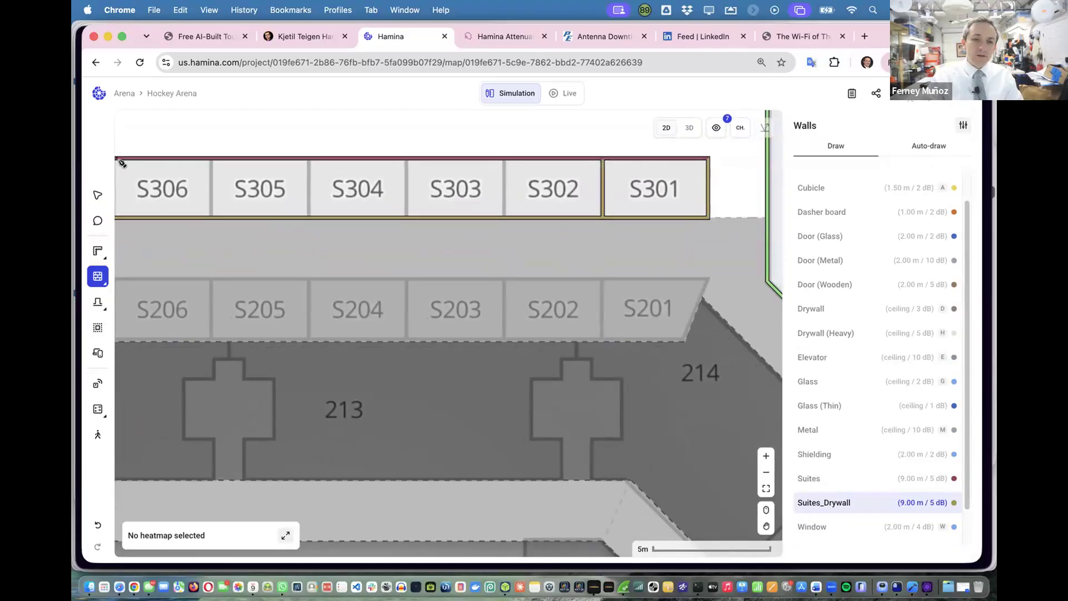
pyautogui.click(503, 159)
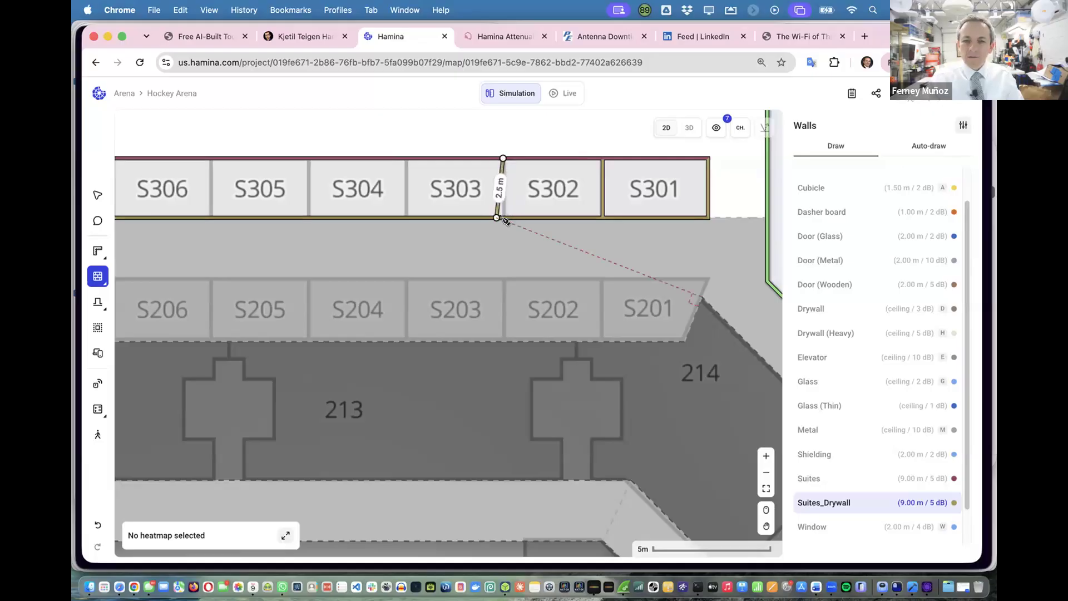
pyautogui.scroll(5, 508, 221)
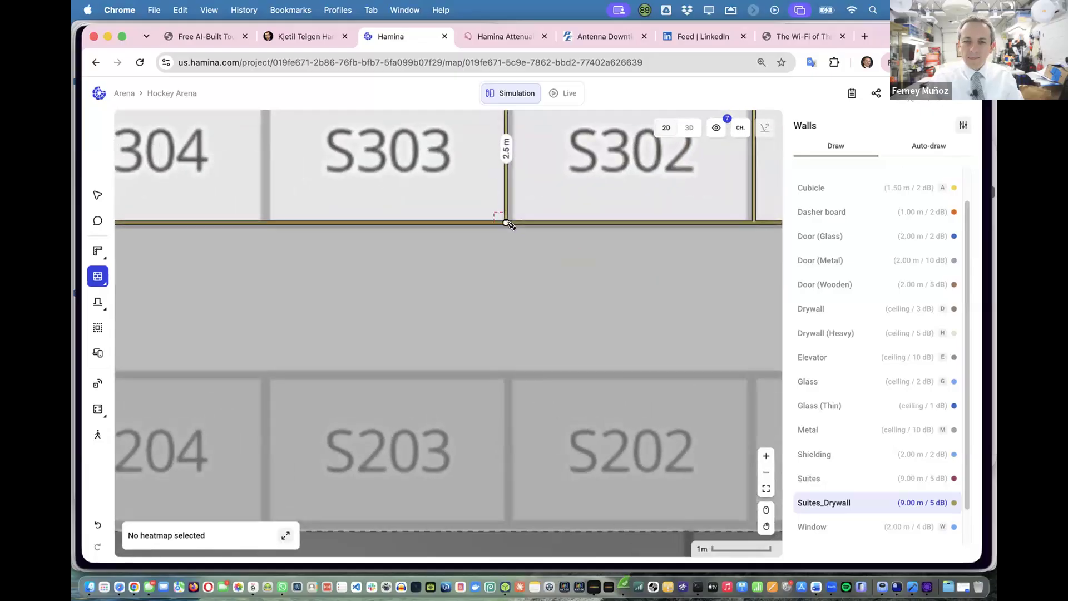
pyautogui.doubleClick(506, 222)
pyautogui.scroll(2, 304, 286)
pyautogui.hscroll(-2, 303, 286)
pyautogui.scroll(-1, 323, 292)
pyautogui.click(332, 292)
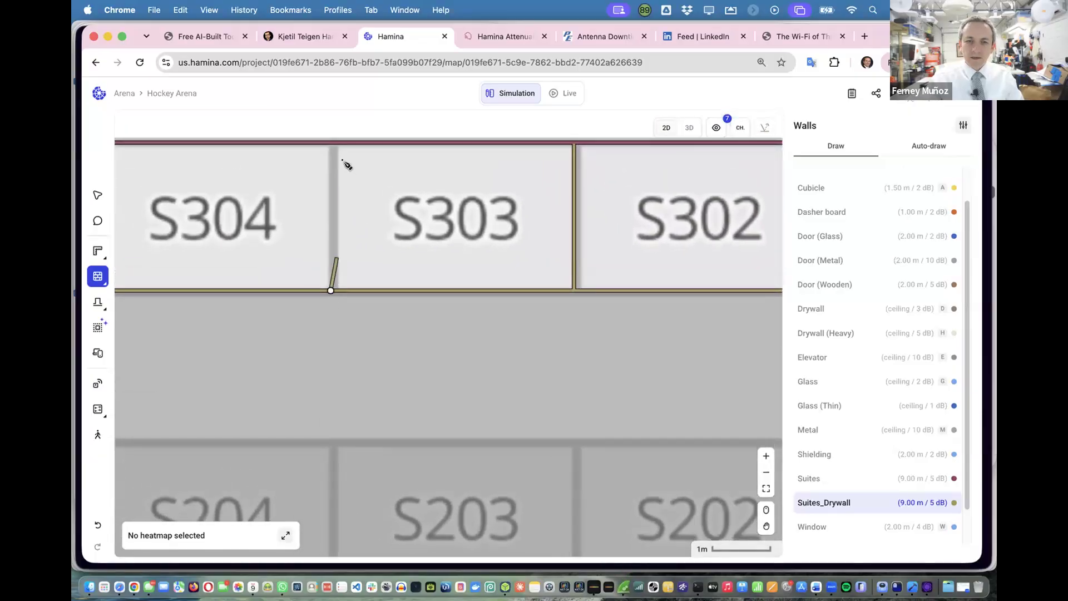
pyautogui.click(331, 143)
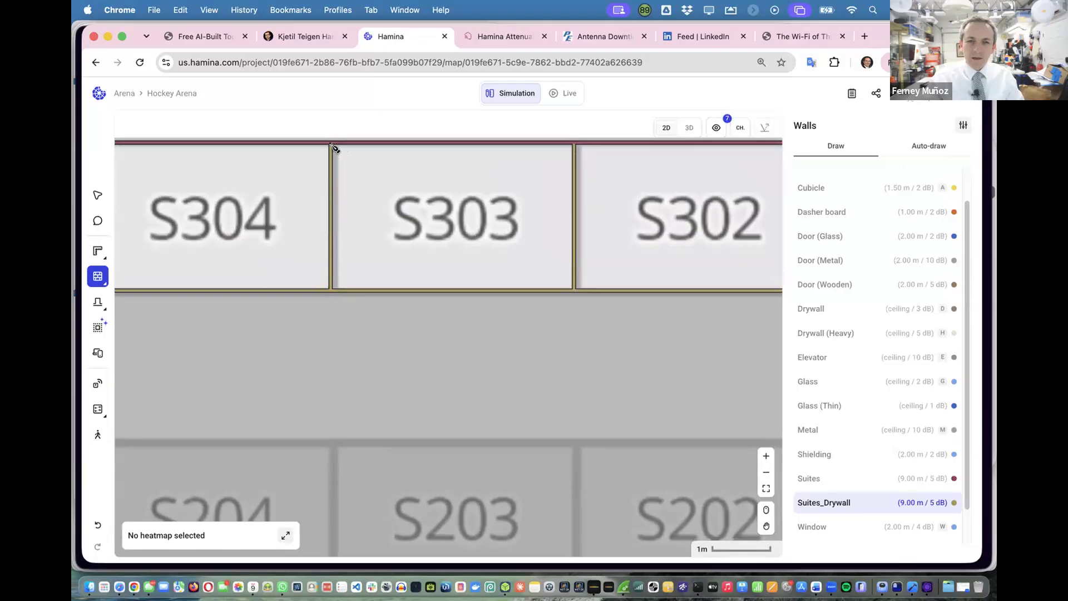
# Draw Suites_Drywall partitions separating suites S304, S305 and S306.
pyautogui.hscroll(-5, 331, 148)
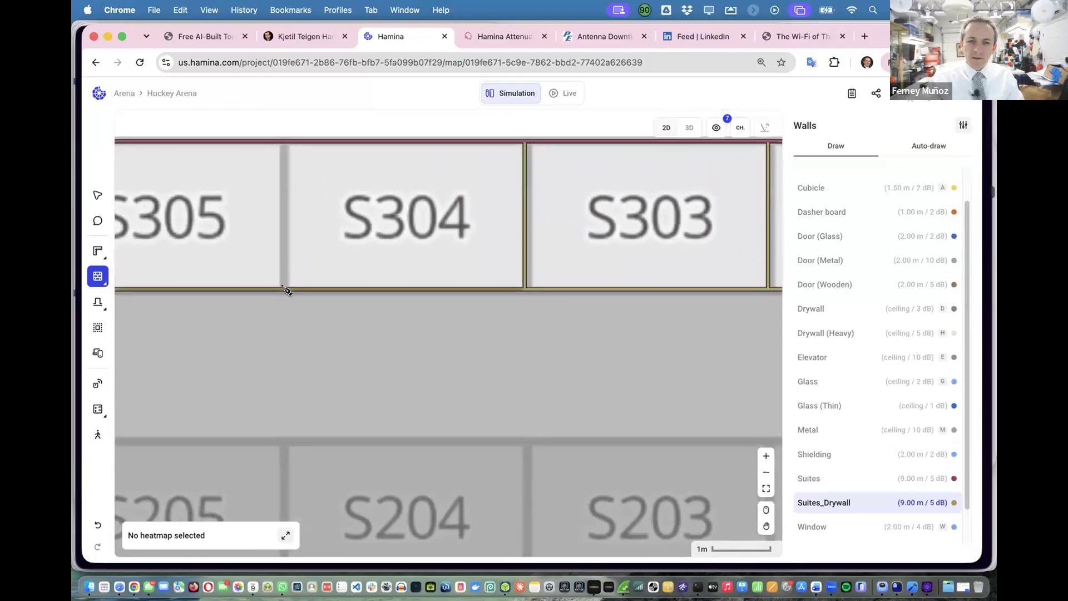
pyautogui.click(284, 141)
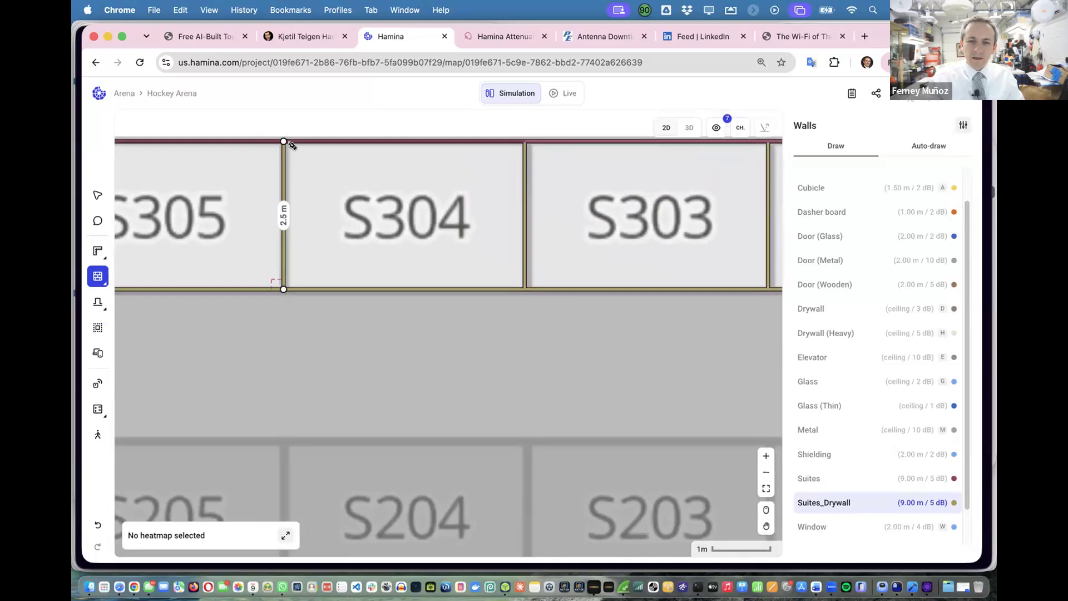
pyautogui.hscroll(-8, 289, 144)
pyautogui.click(334, 261)
pyautogui.click(338, 118)
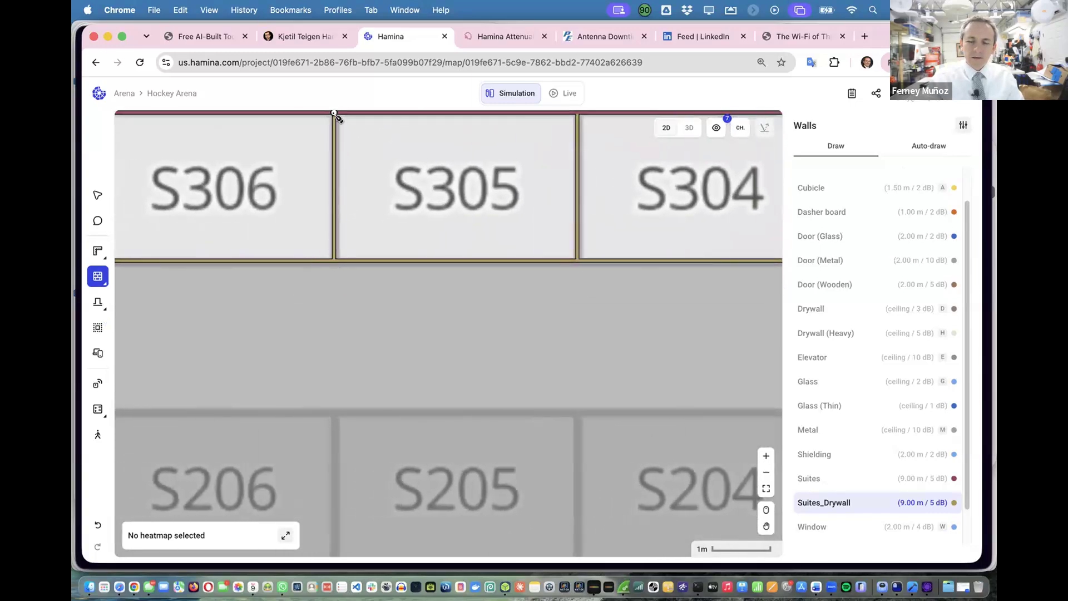
# Draw Suites_Drywall partitions separating suites S306, S307, S308 and S309.
pyautogui.hscroll(-3, 336, 115)
pyautogui.hscroll(-6, 334, 117)
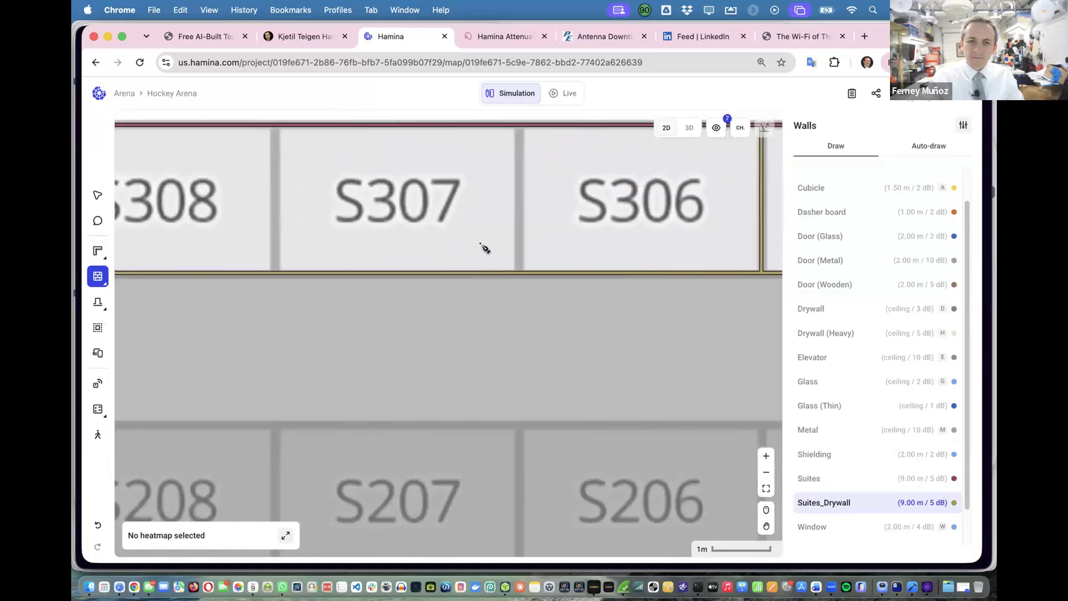
pyautogui.click(512, 274)
pyautogui.click(516, 125)
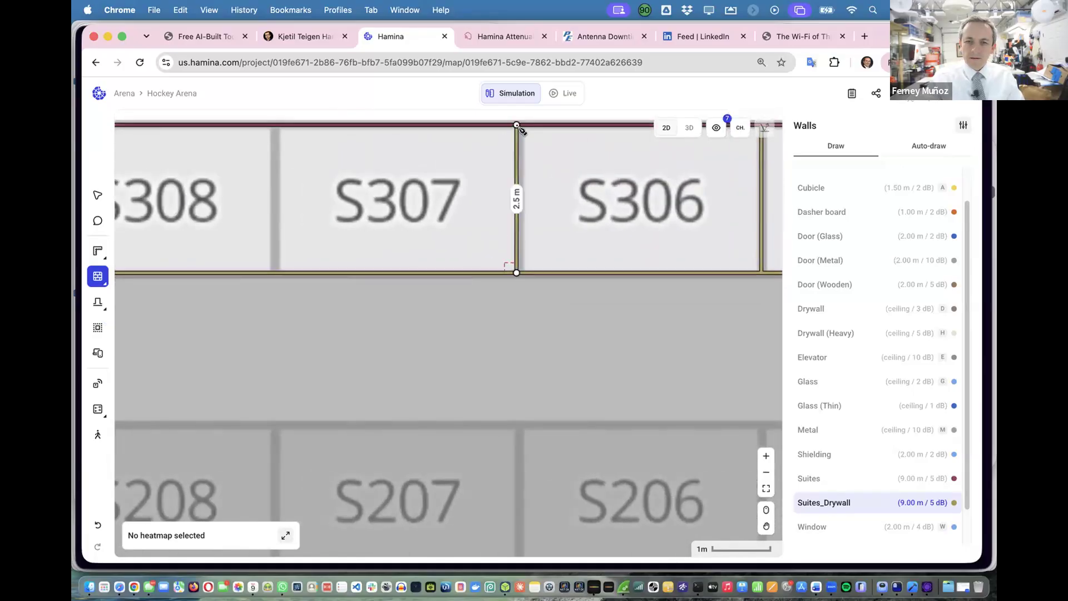
pyautogui.click(274, 124)
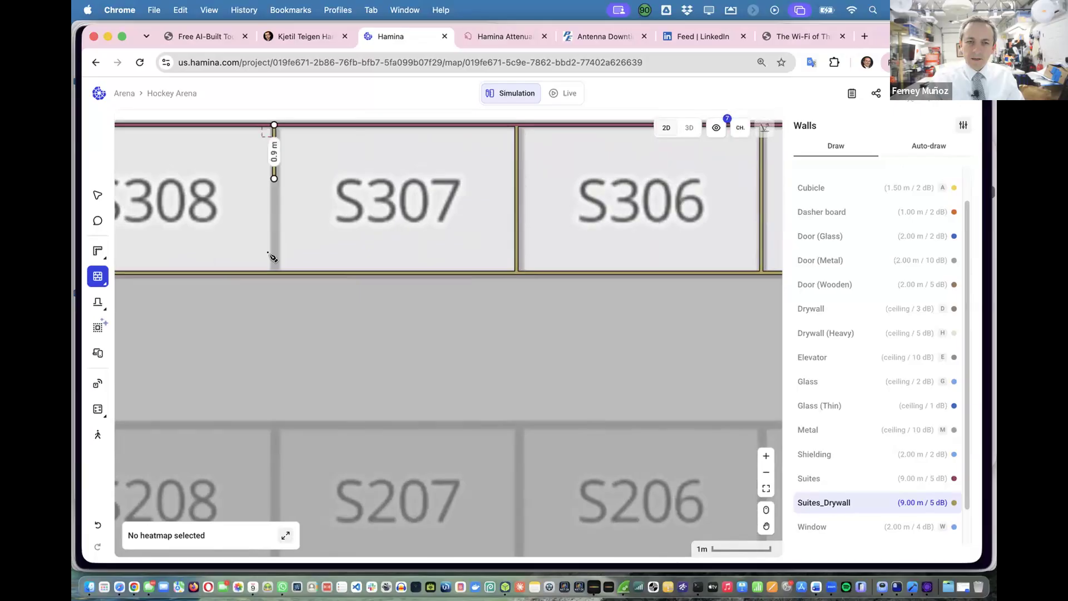
pyautogui.click(274, 271)
pyautogui.hscroll(-3, 273, 271)
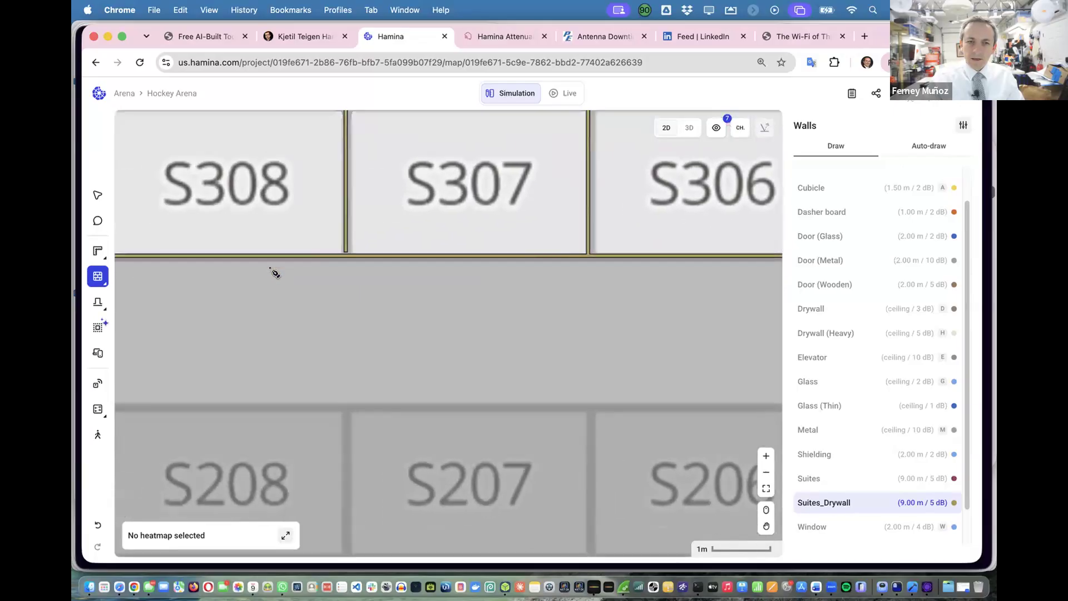
pyautogui.hscroll(-5, 275, 273)
pyautogui.scroll(1, 274, 273)
pyautogui.click(513, 313)
pyautogui.click(513, 165)
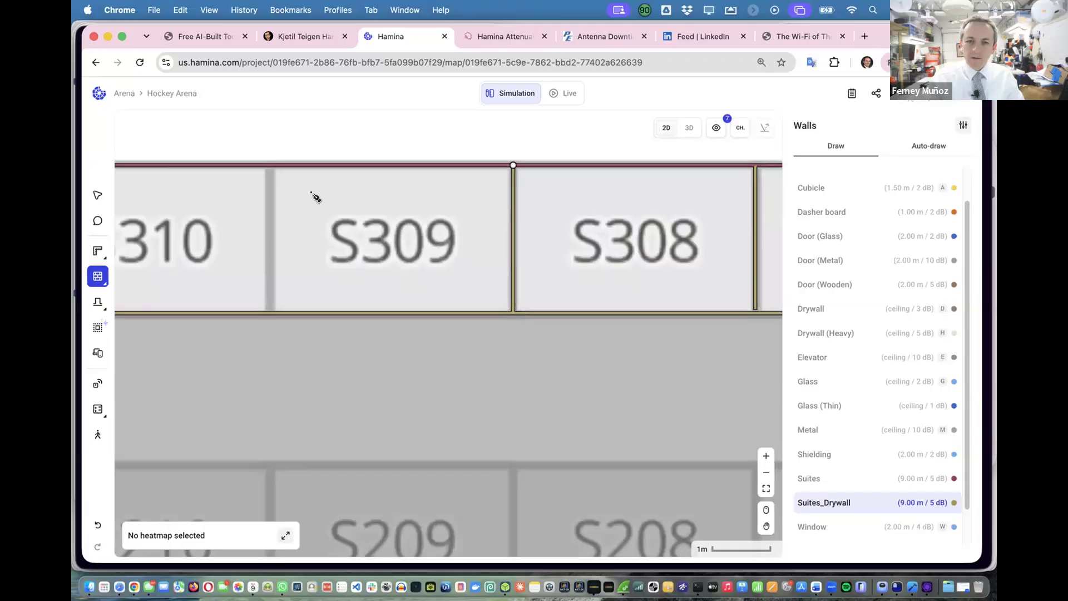
# Draw the remaining Suites_Drywall partitions between suites S309 and S310 and between S310 and S311.
pyautogui.click(269, 165)
pyautogui.click(269, 312)
pyautogui.hscroll(-10, 269, 312)
pyautogui.click(604, 315)
pyautogui.click(604, 167)
pyautogui.scroll(-5, 132, 394)
pyautogui.scroll(-5, 134, 394)
pyautogui.scroll(-3, 134, 393)
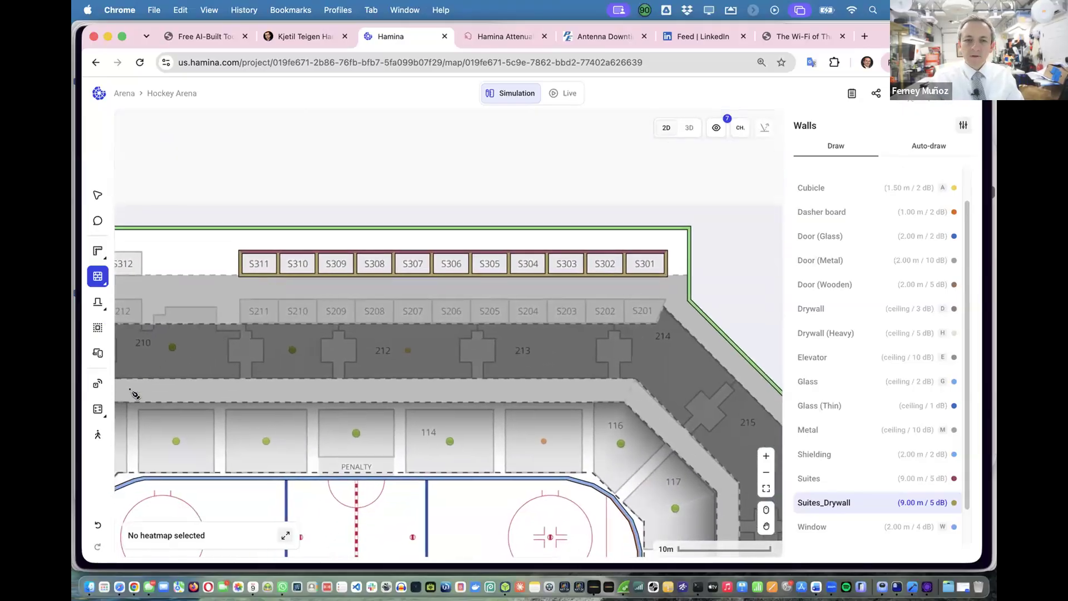
pyautogui.scroll(-2, 132, 389)
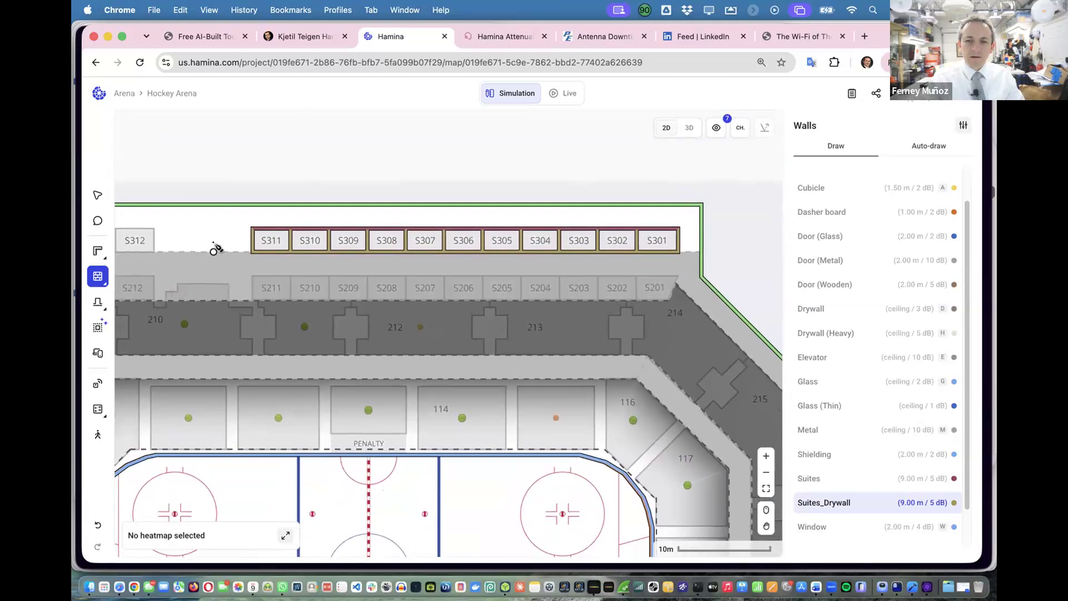
# Copy the S301–S311 suite walls onto S201–S211 and pull S201's outer front corner inward to match its slanted outline.
pyautogui.click(98, 195)
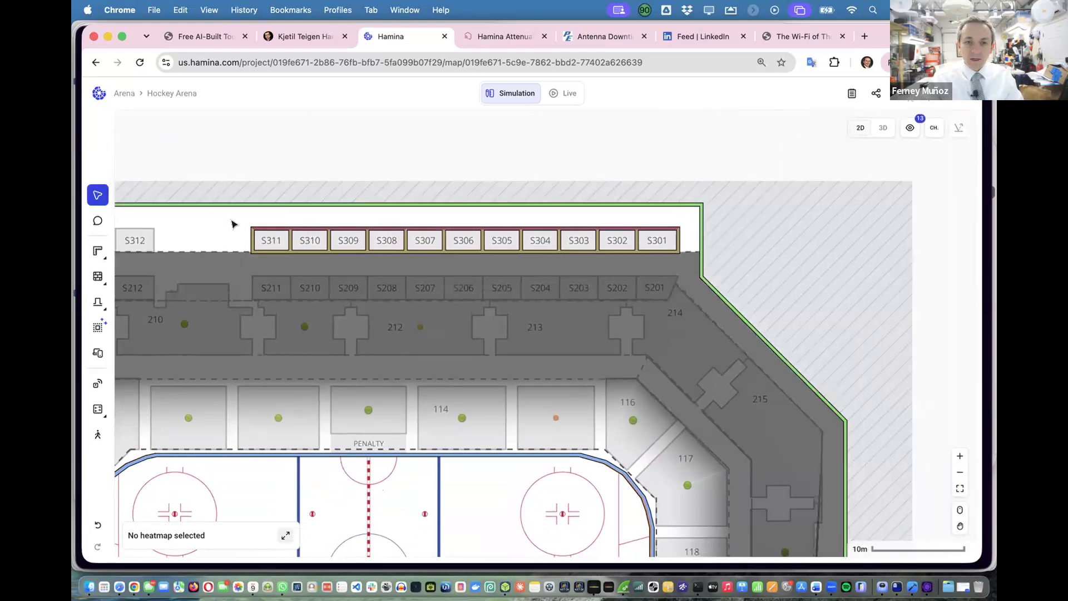
pyautogui.moveTo(232, 218); pyautogui.dragTo(662, 298)
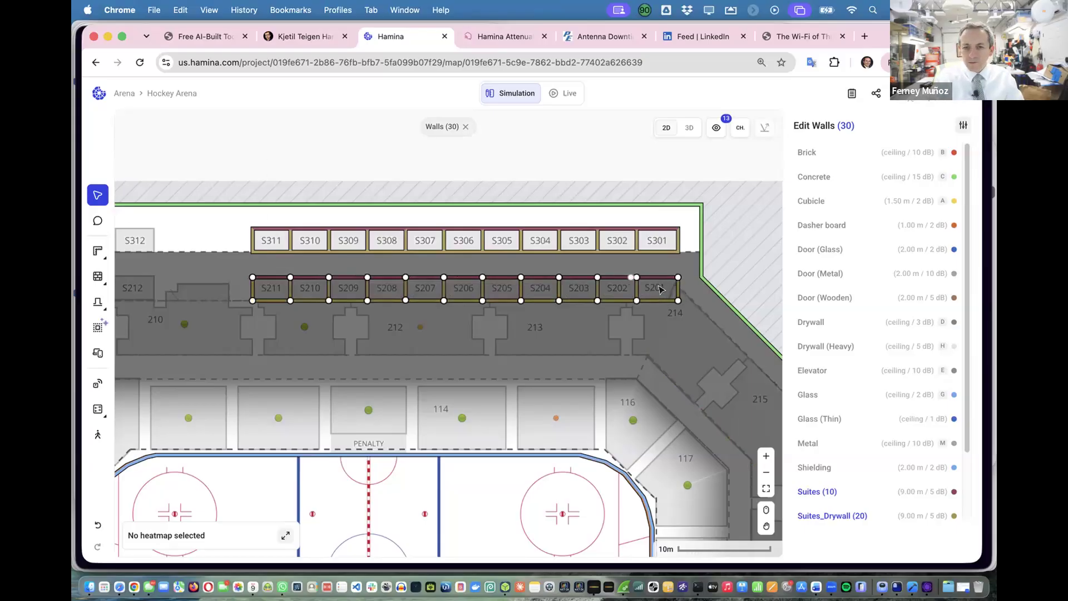
pyautogui.click(716, 263)
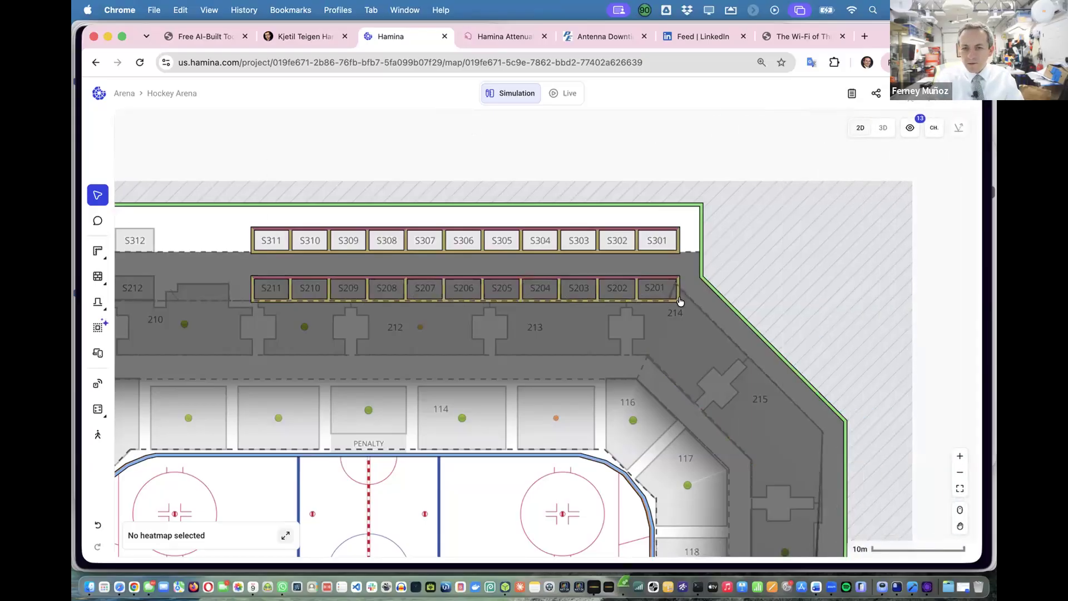
pyautogui.click(673, 299)
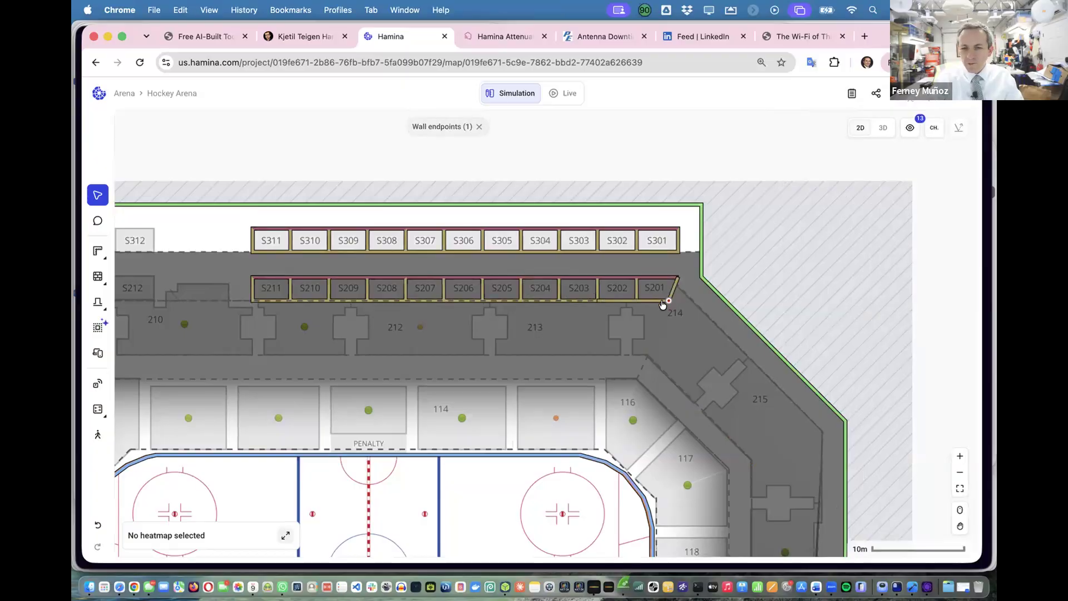
# Examine both rows of suite walls in 3D from the end of the arena, and return to the 2D plan.
pyautogui.scroll(-3, 480, 250)
pyautogui.hscroll(-5, 480, 250)
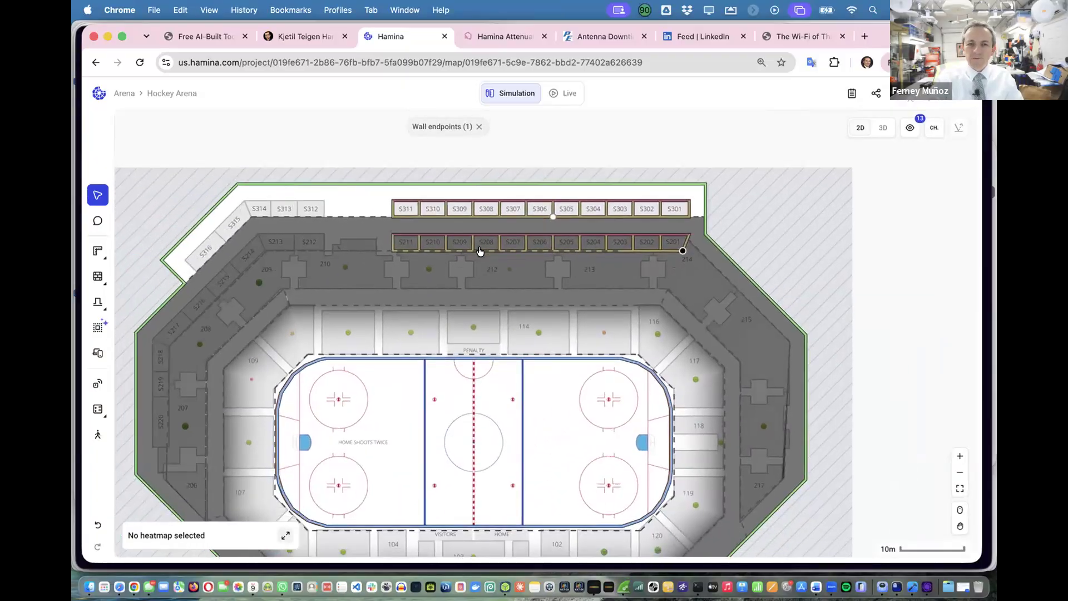
pyautogui.hscroll(3, 356, 232)
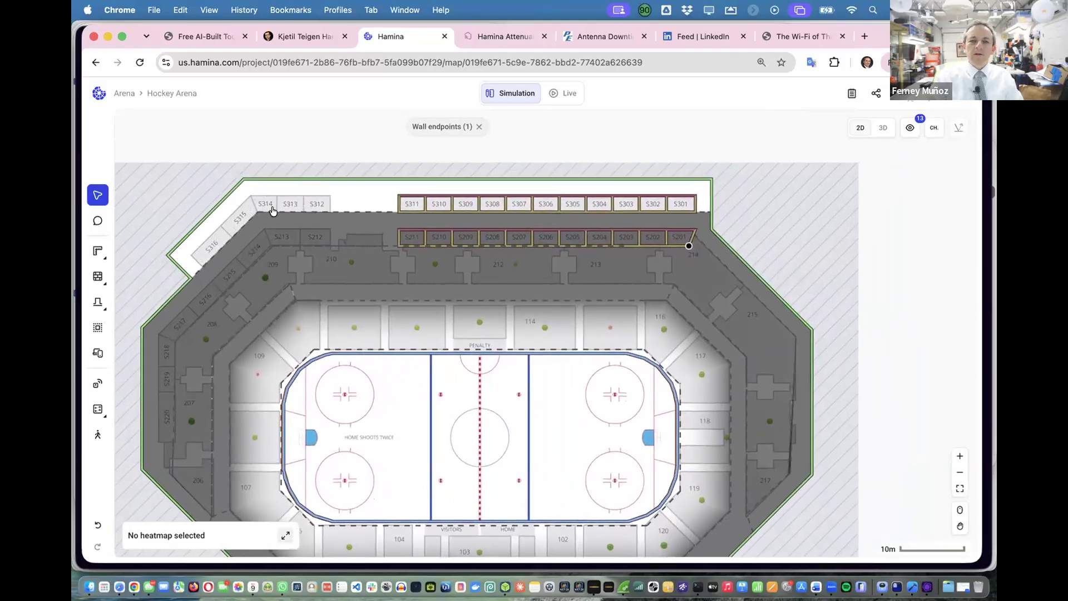
pyautogui.hscroll(4, 428, 245)
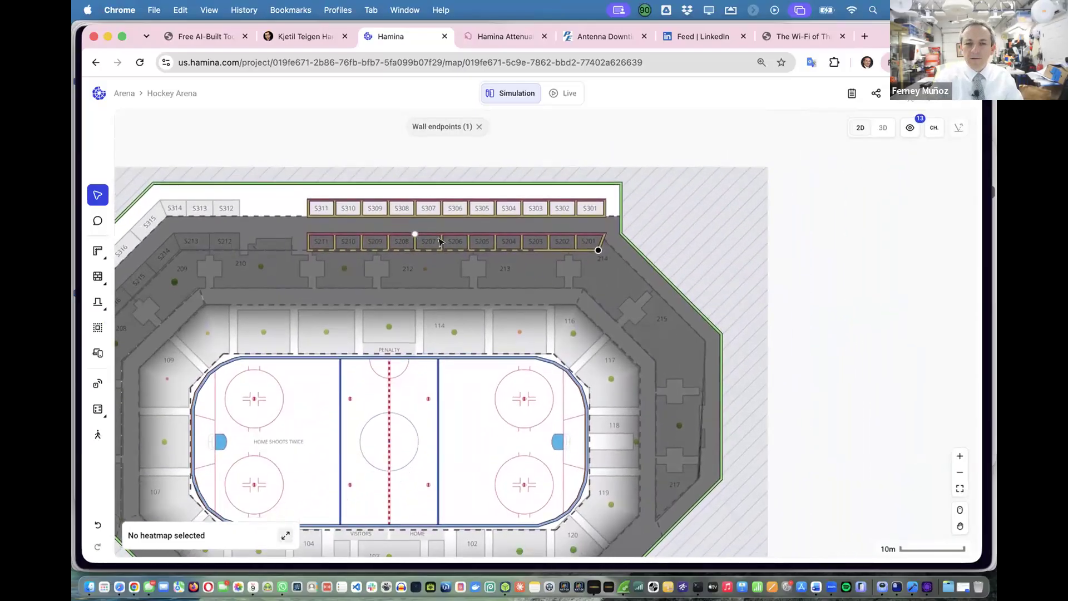
pyautogui.scroll(2, 441, 236)
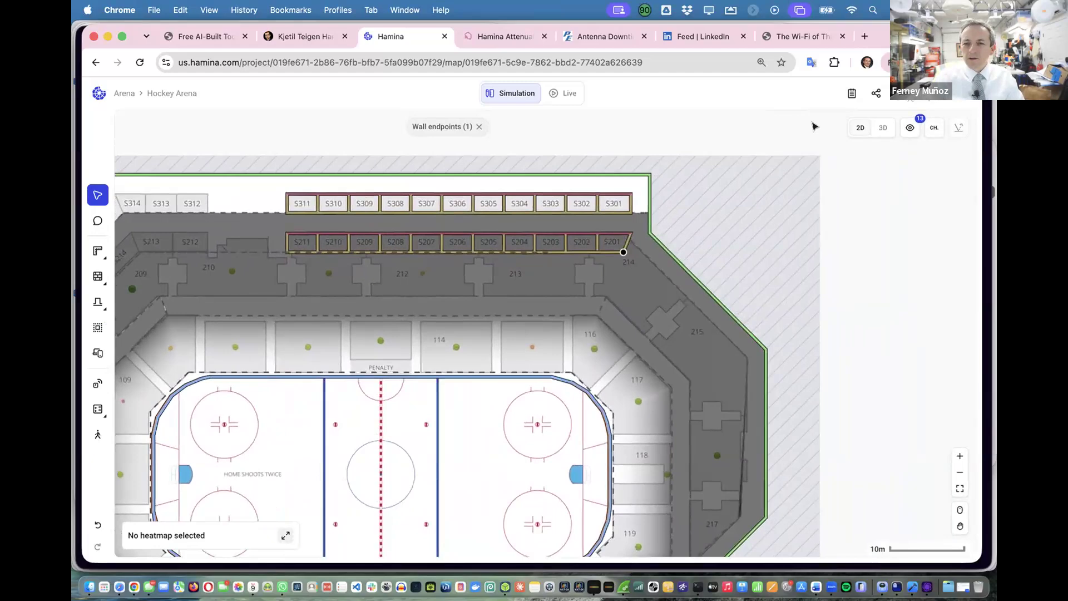
pyautogui.click(883, 128)
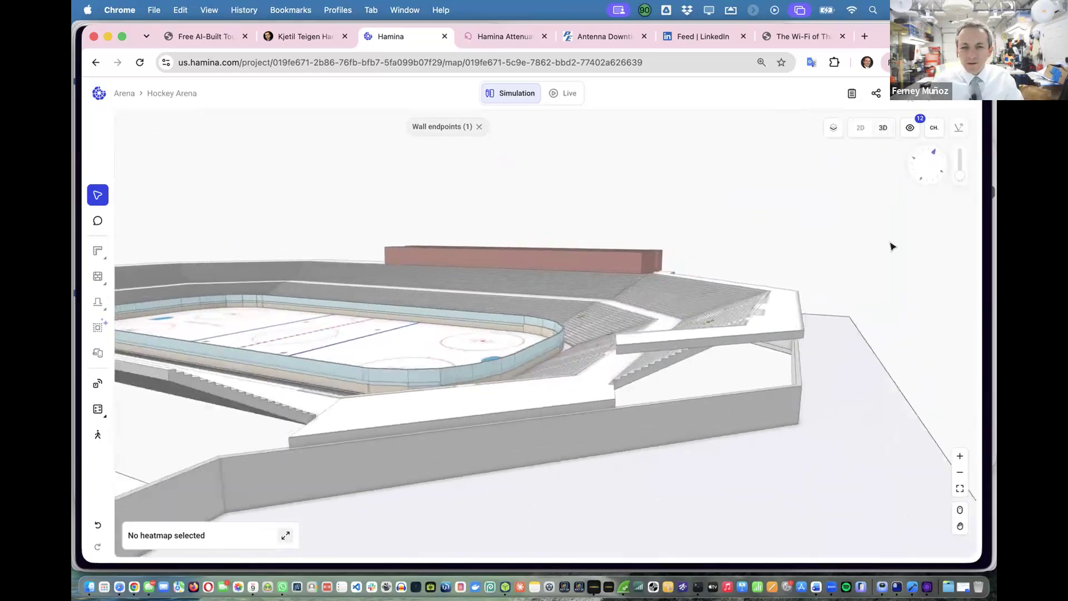
pyautogui.moveTo(800, 268); pyautogui.dragTo(675, 276)
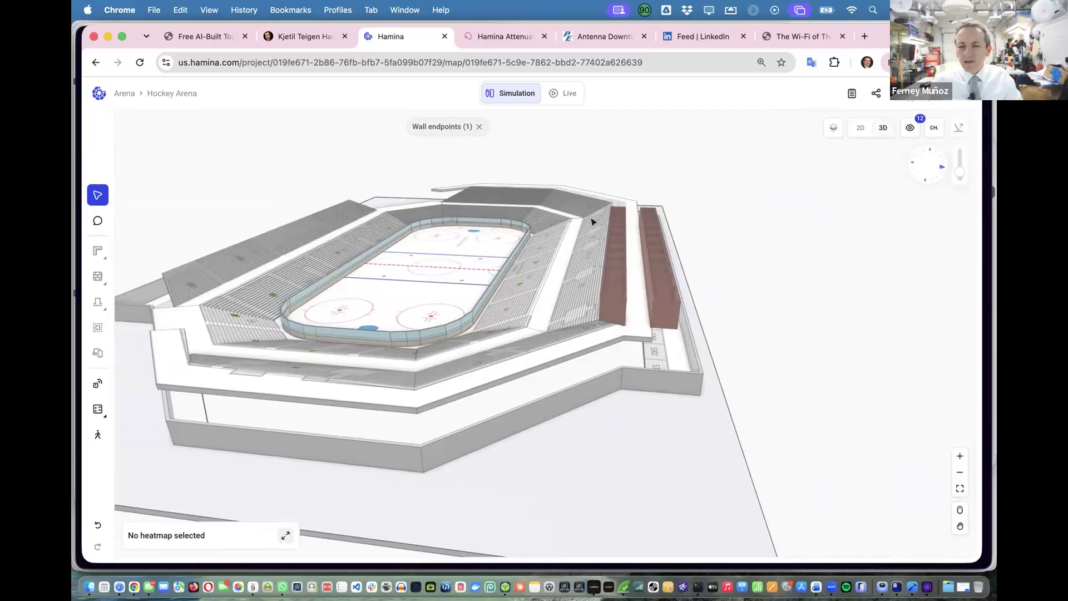
pyautogui.scroll(8, 604, 242)
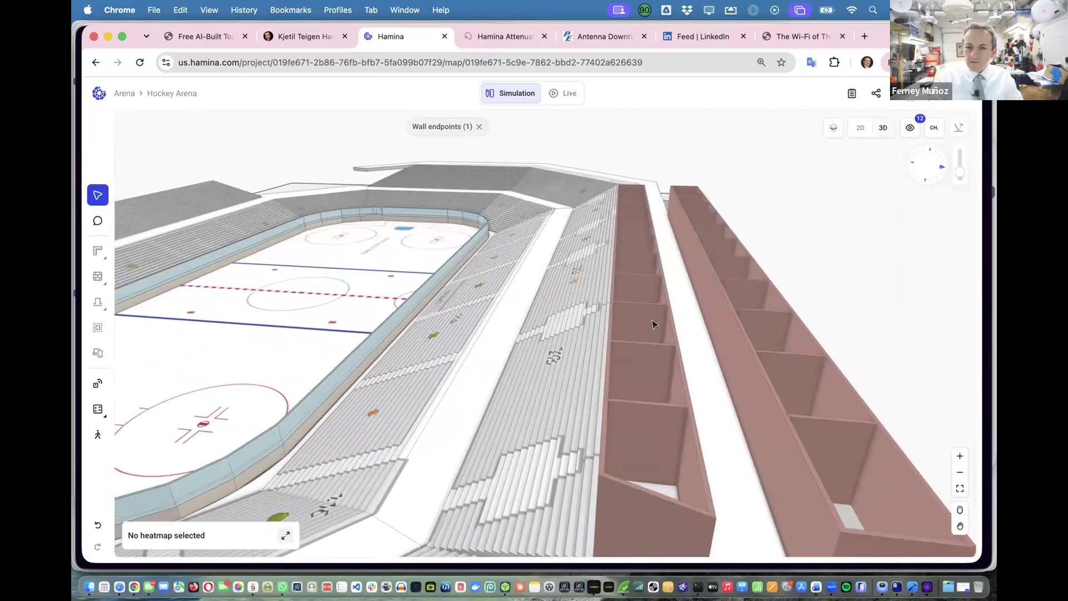
pyautogui.scroll(-5, 654, 325)
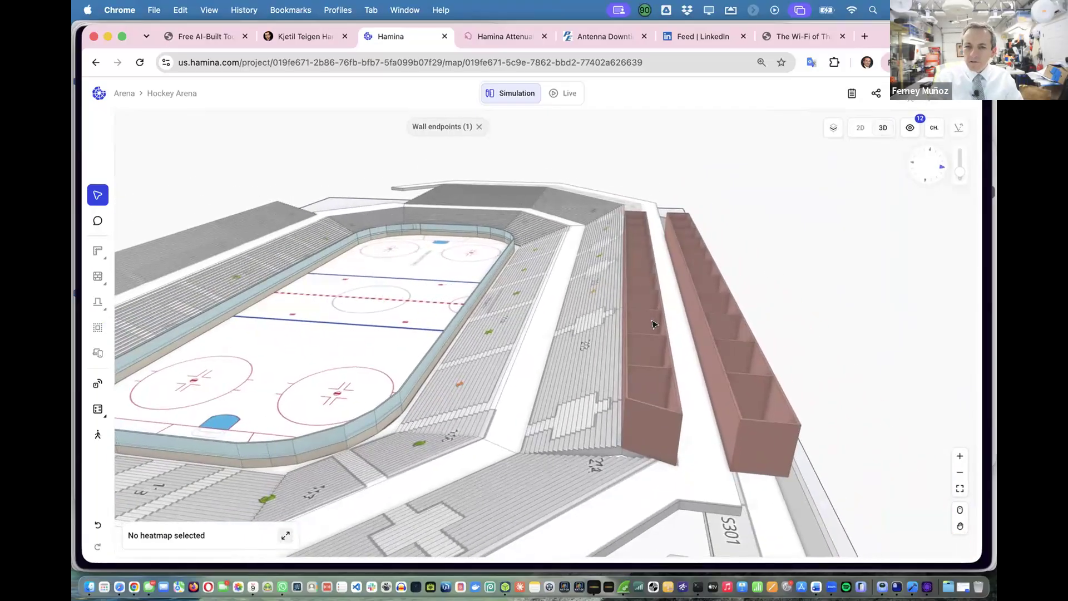
pyautogui.scroll(1, 652, 323)
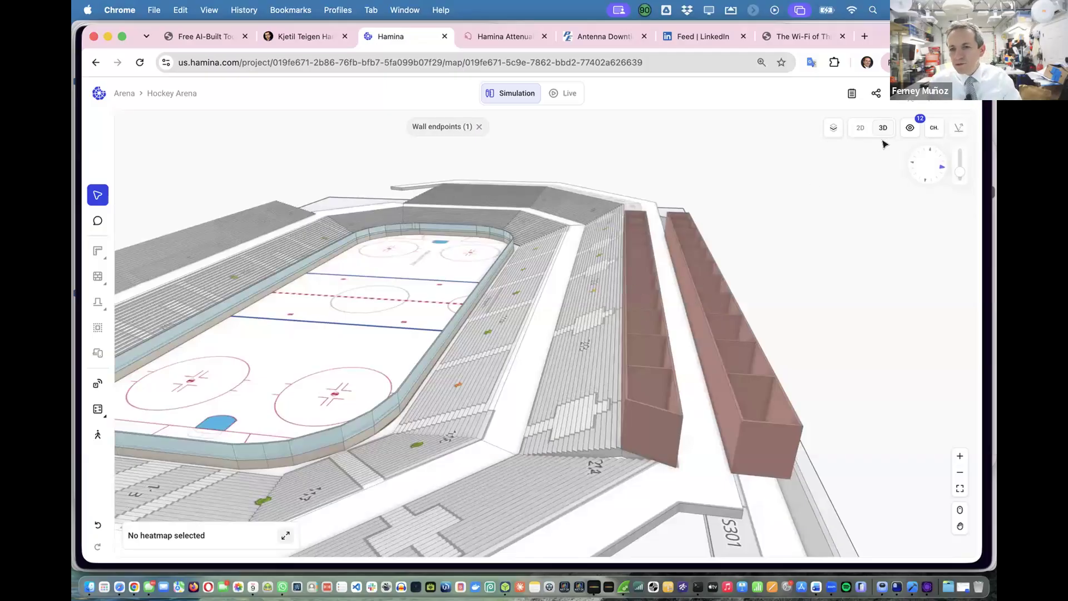
pyautogui.click(861, 129)
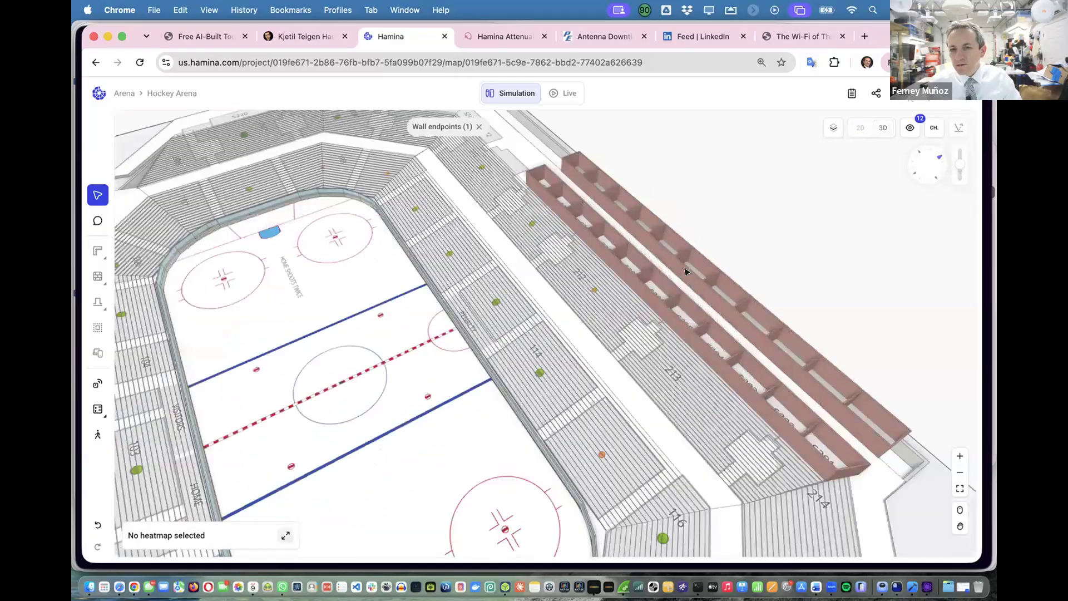
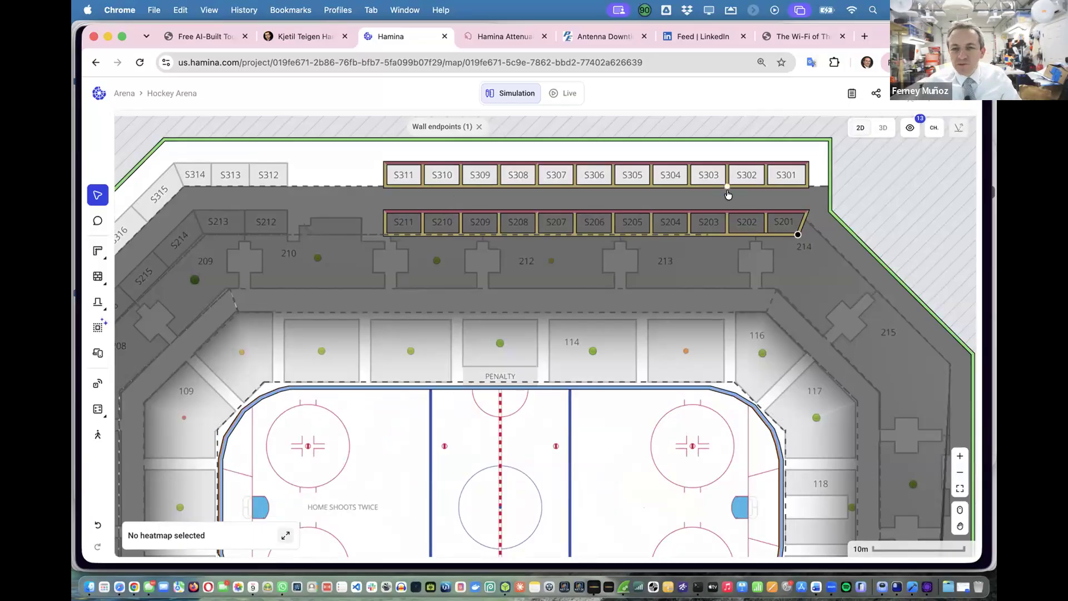
# Select all the walls around suites S301–S311 and move them to the empty area outside the building outline.
pyautogui.scroll(1, 728, 195)
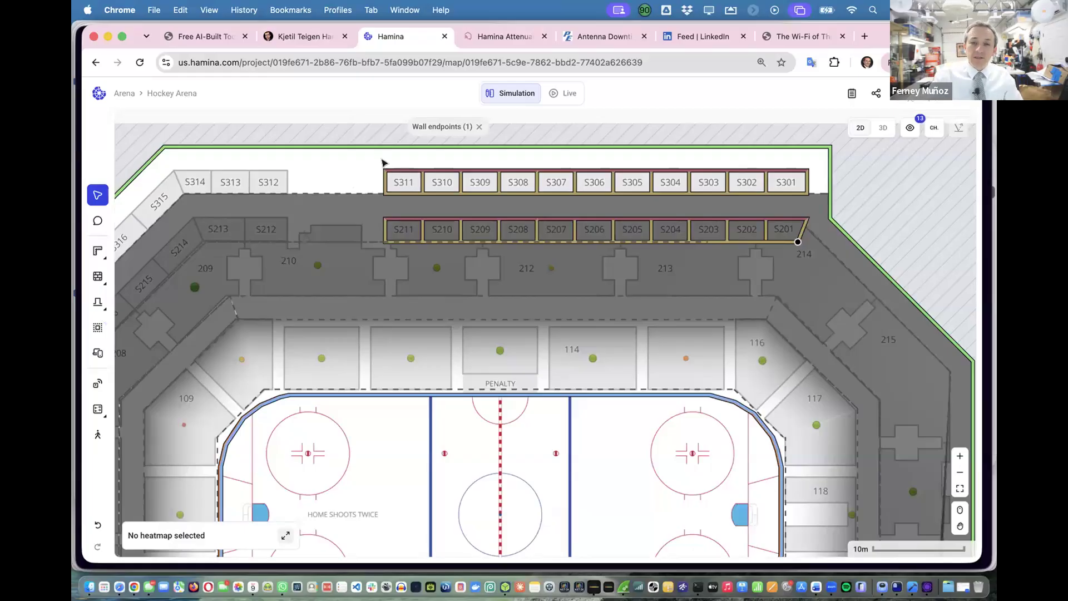
pyautogui.scroll(-3, 381, 162)
pyautogui.moveTo(375, 159); pyautogui.dragTo(686, 190)
pyautogui.scroll(3, 679, 191)
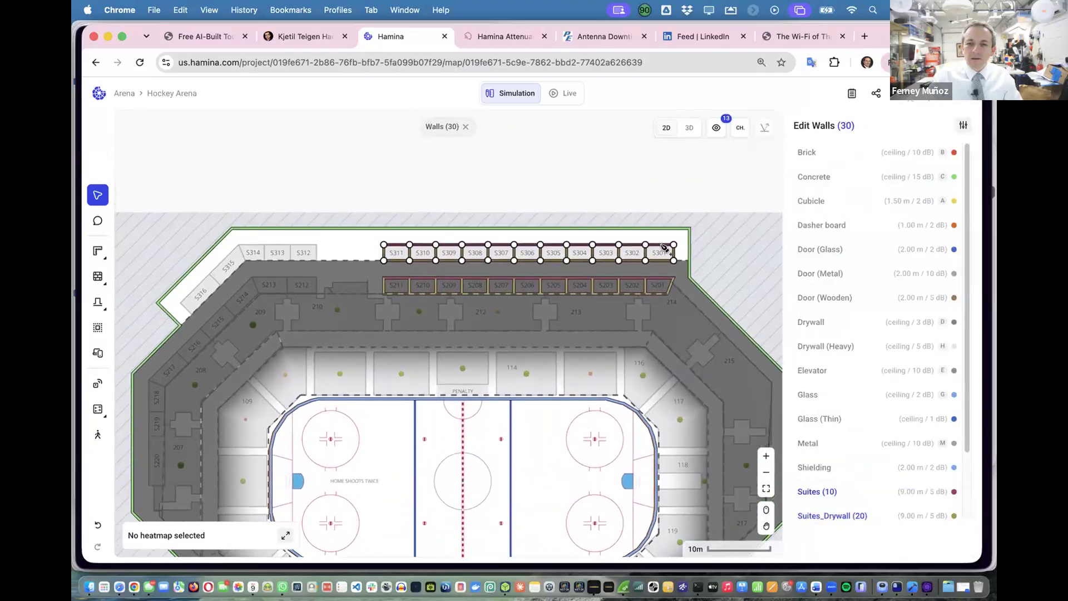
pyautogui.moveTo(660, 228); pyautogui.dragTo(648, 164)
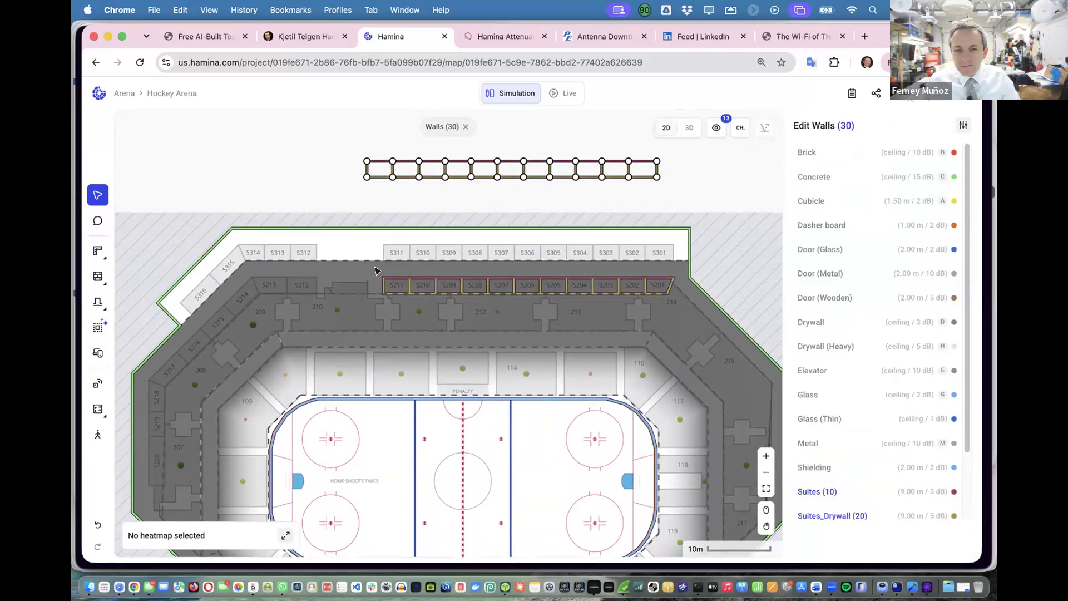
# Duplicate the Window wall type and name the copy Suite_Window.
pyautogui.scroll(5, 377, 270)
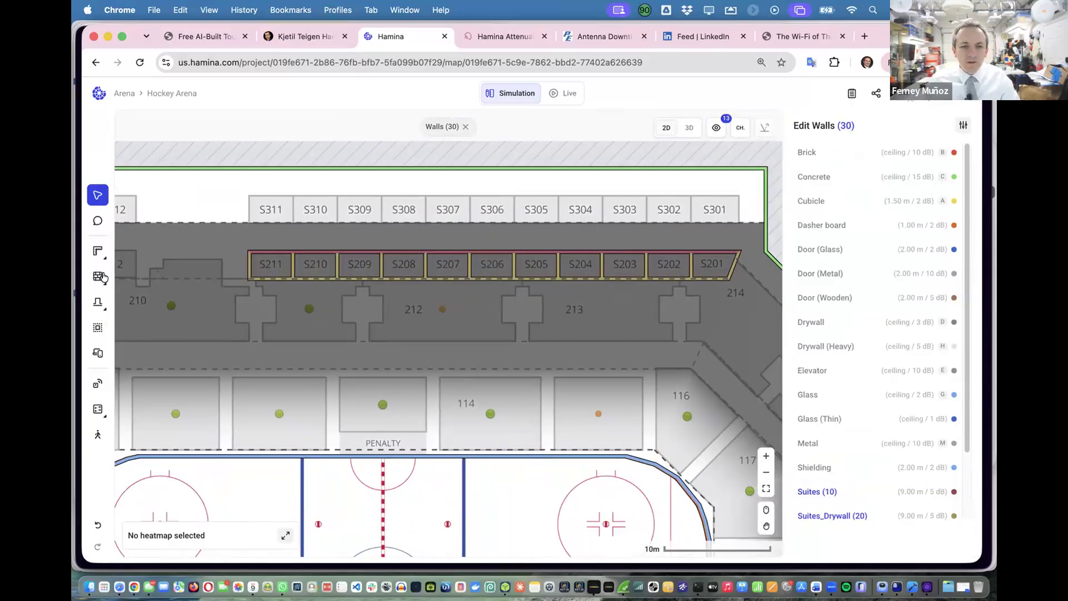
pyautogui.moveTo(103, 277)
pyautogui.click(142, 277)
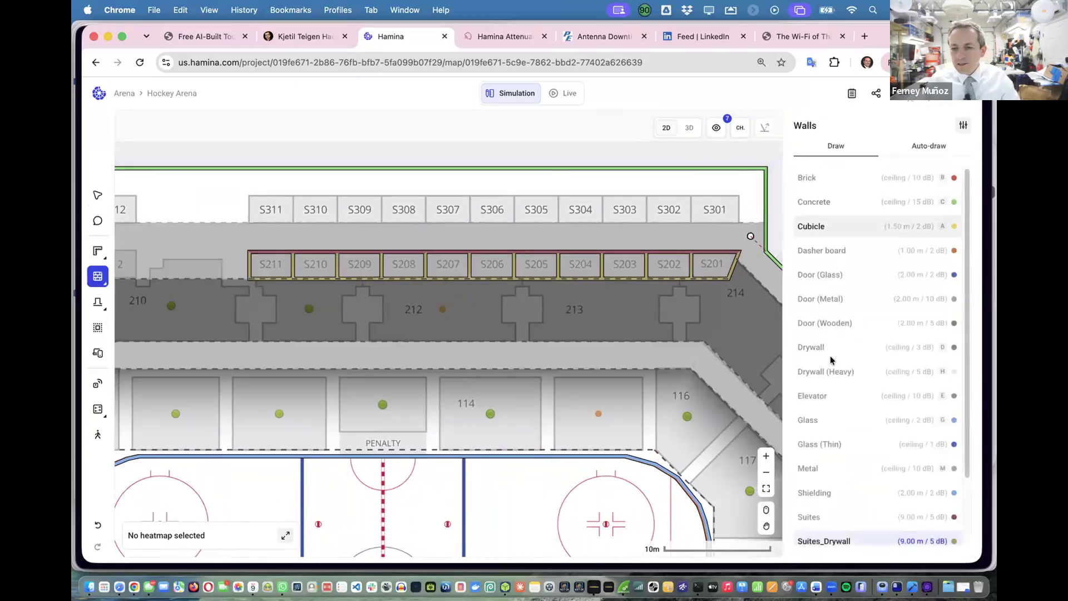
pyautogui.scroll(-3, 873, 375)
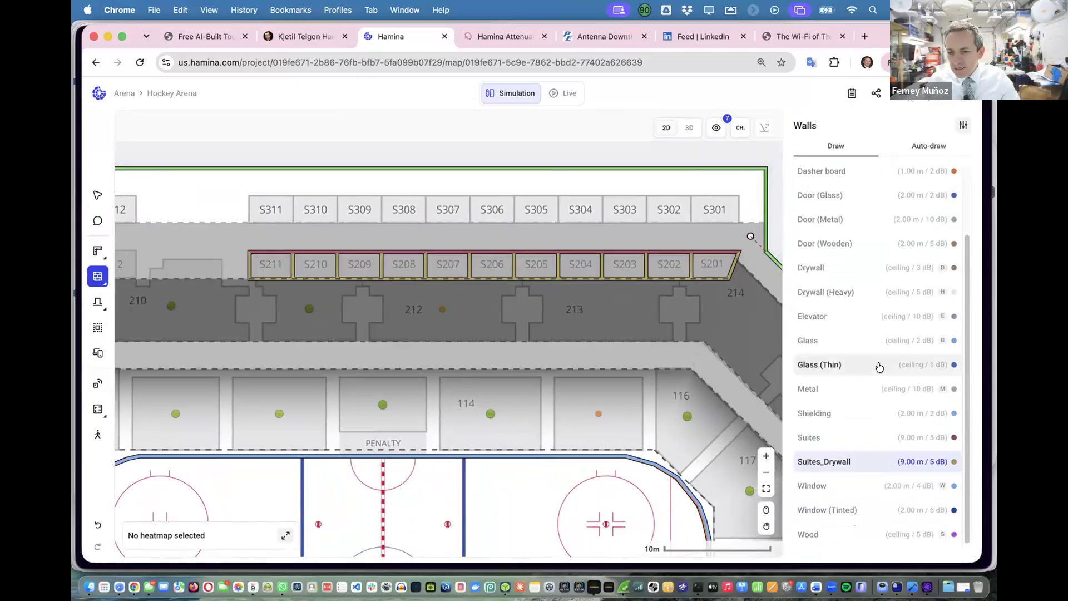
pyautogui.click(848, 487)
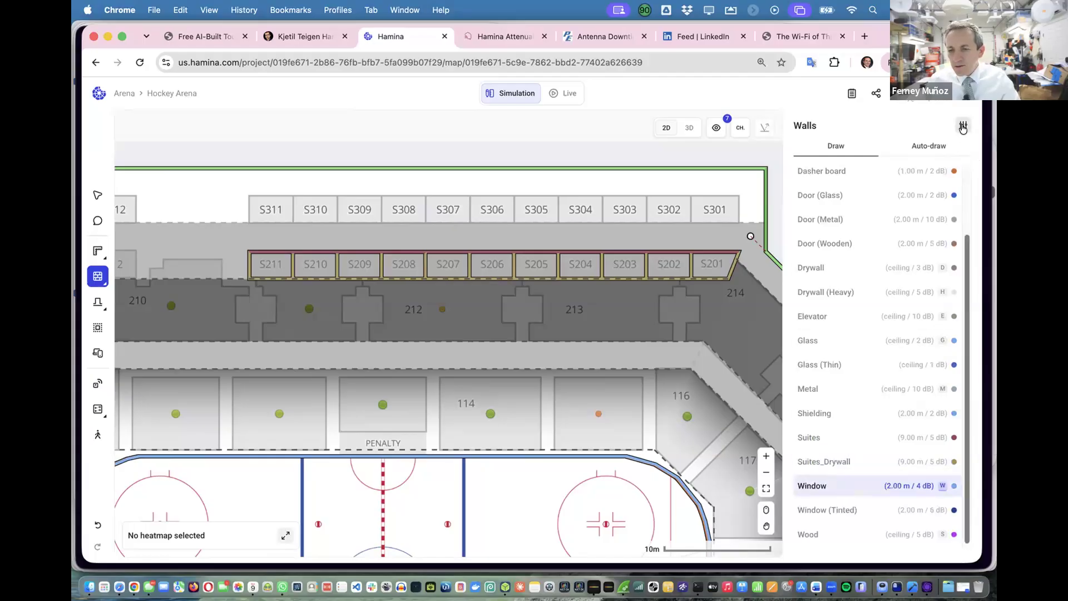
pyautogui.click(963, 127)
pyautogui.click(523, 460)
pyautogui.click(595, 182)
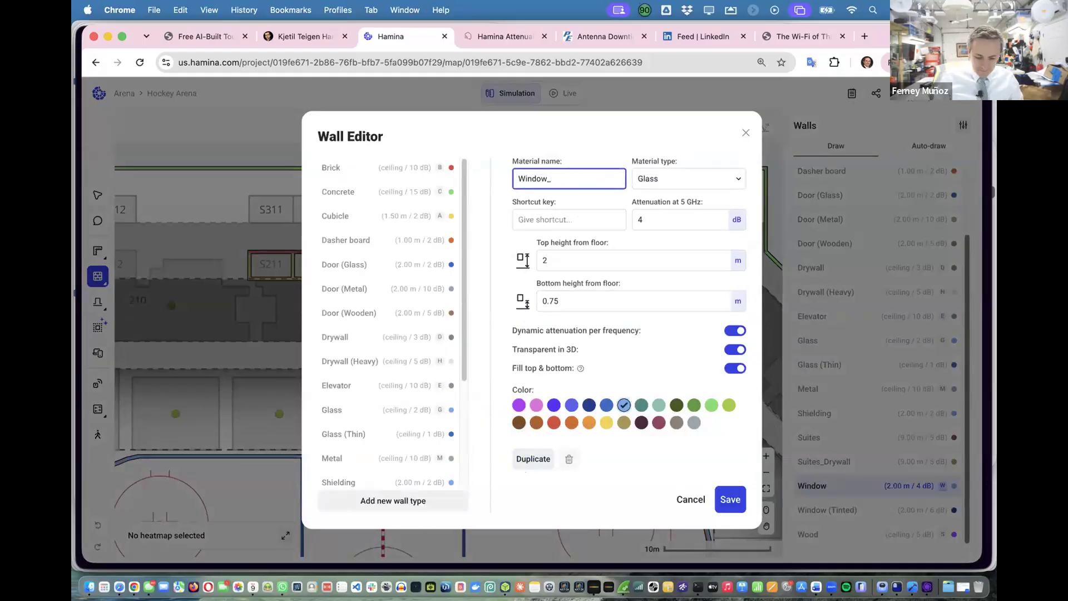
pyautogui.press('Left')
pyautogui.press('Left')
pyautogui.press('Left')
pyautogui.press('Left')
pyautogui.press('Left')
pyautogui.write('Suite')
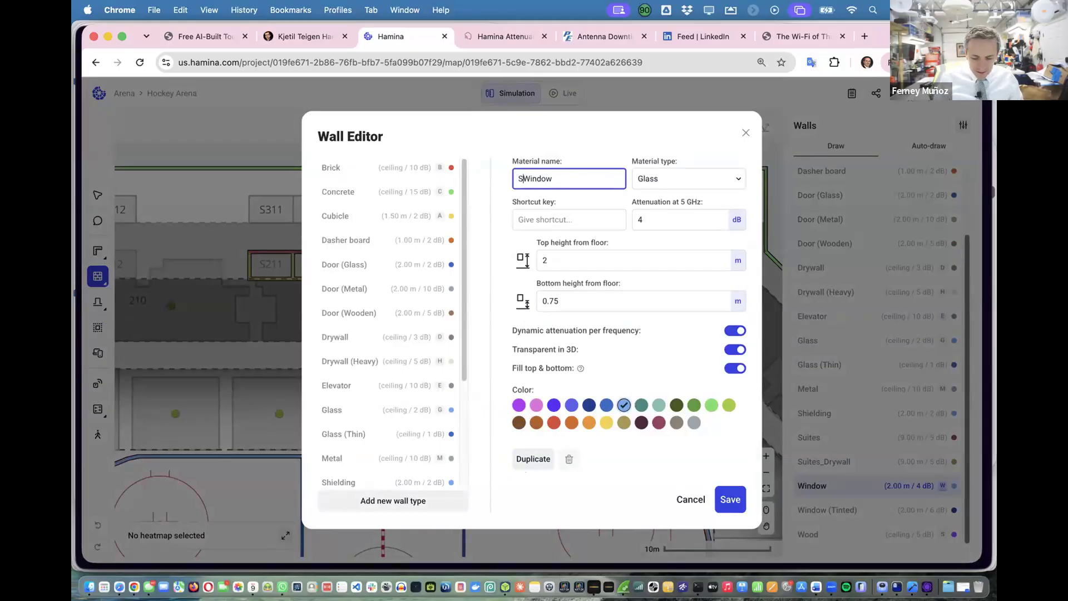
pyautogui.write('_')
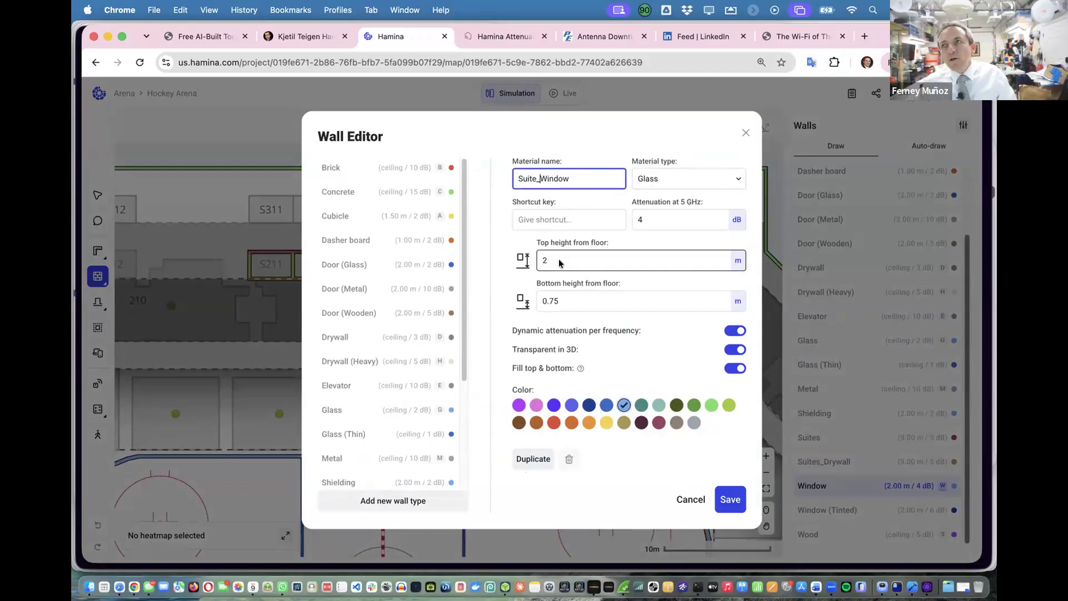
# Set Suite_Window's bottom height to 6.5 m and top height to 8.5 m, and save the wall type.
pyautogui.click(563, 298)
pyautogui.press('BackSpace')
pyautogui.write('6')
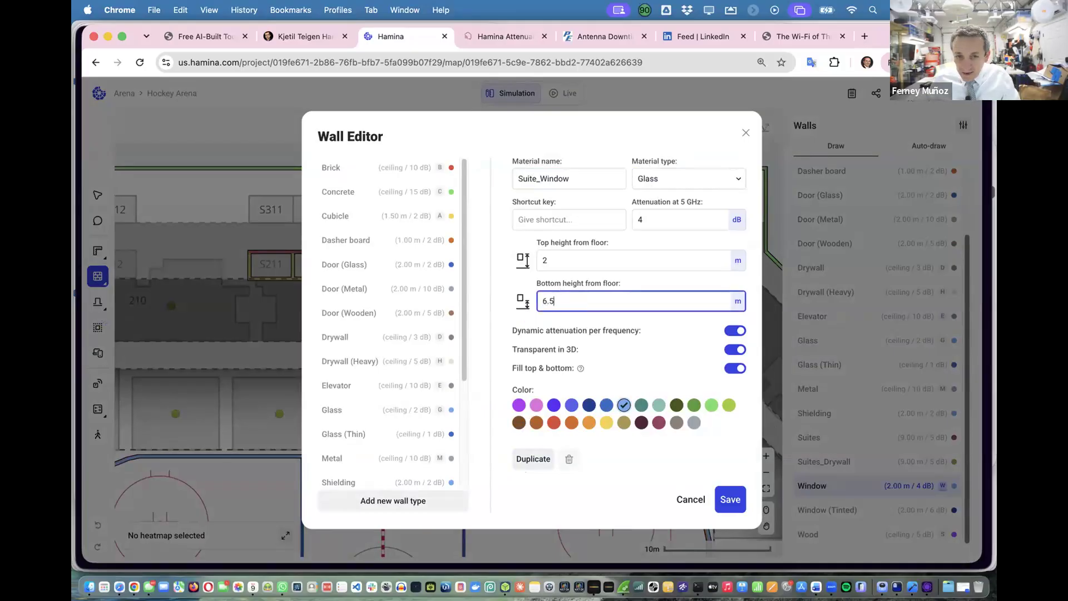
pyautogui.click(563, 260)
pyautogui.press('BackSpace')
pyautogui.write('8.5')
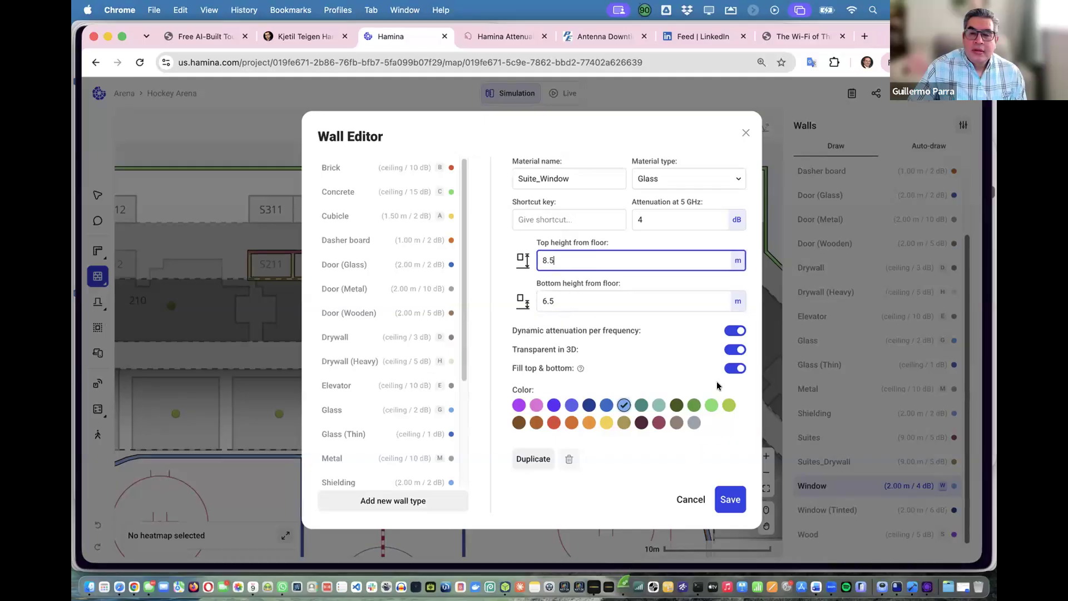
pyautogui.click(730, 499)
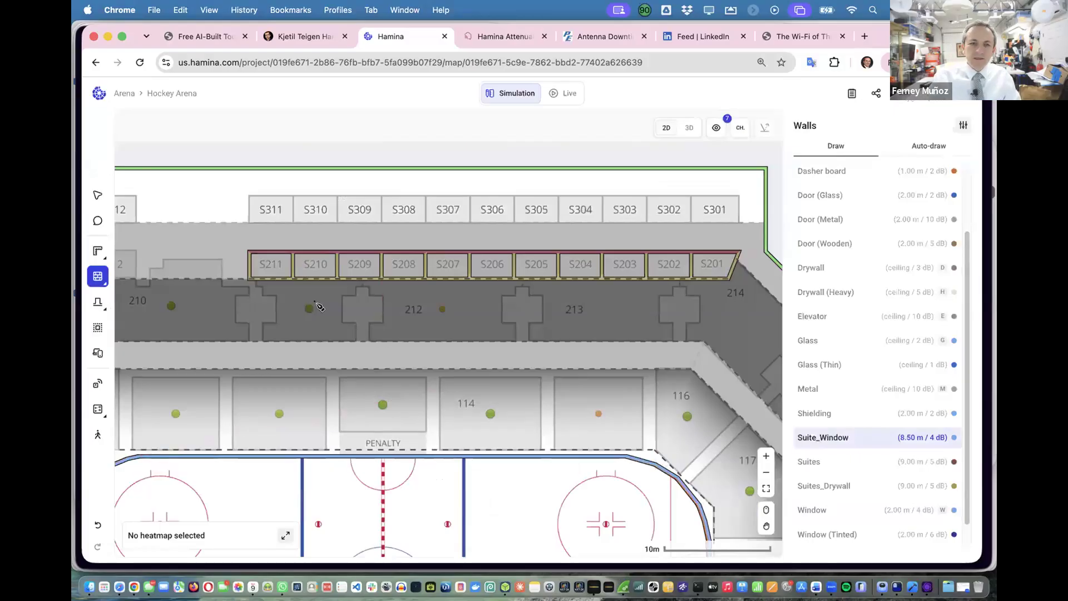
# Draw a Suite_Window along the front wall of suite S211 and check it in 3D.
pyautogui.scroll(5, 314, 306)
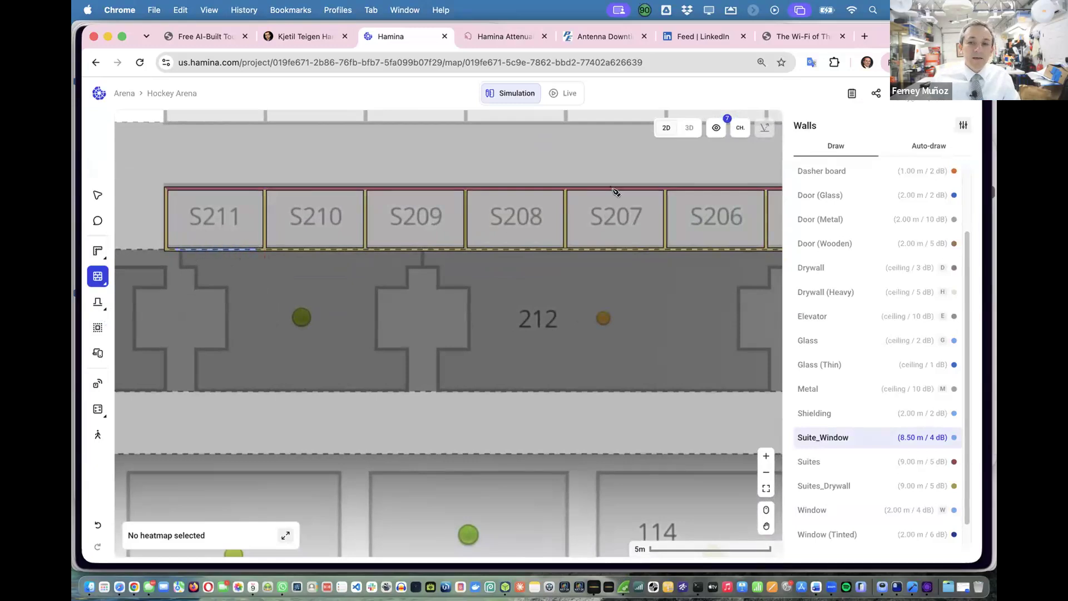
pyautogui.click(689, 128)
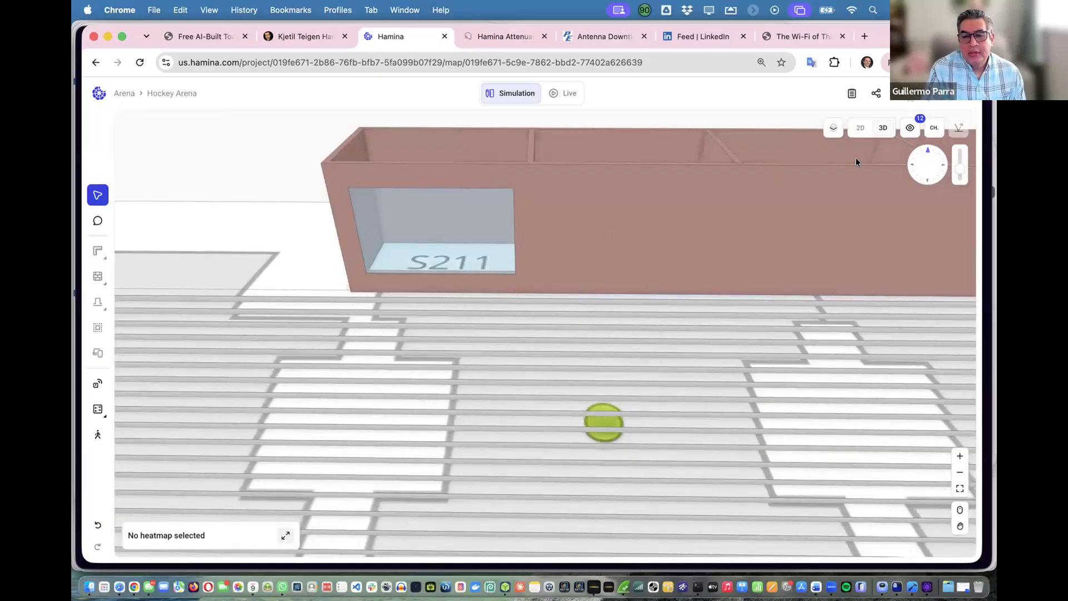
pyautogui.click(859, 129)
# Set Suite_Window's bottom height to 6.1 m and top height to 8.8 m, save the wall type and check it in 3D.
pyautogui.press('w')
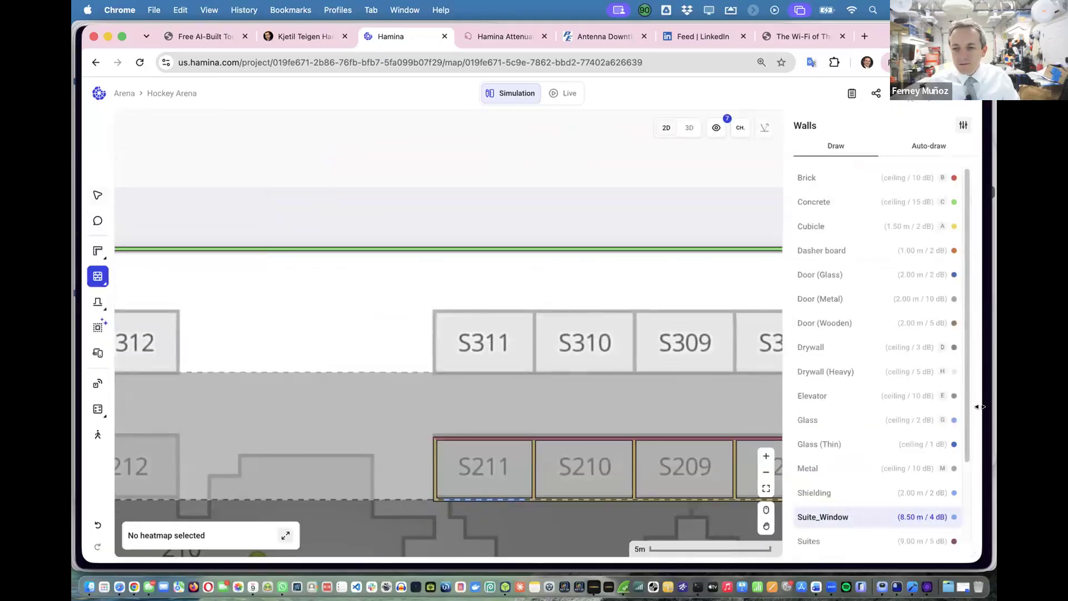
pyautogui.click(964, 124)
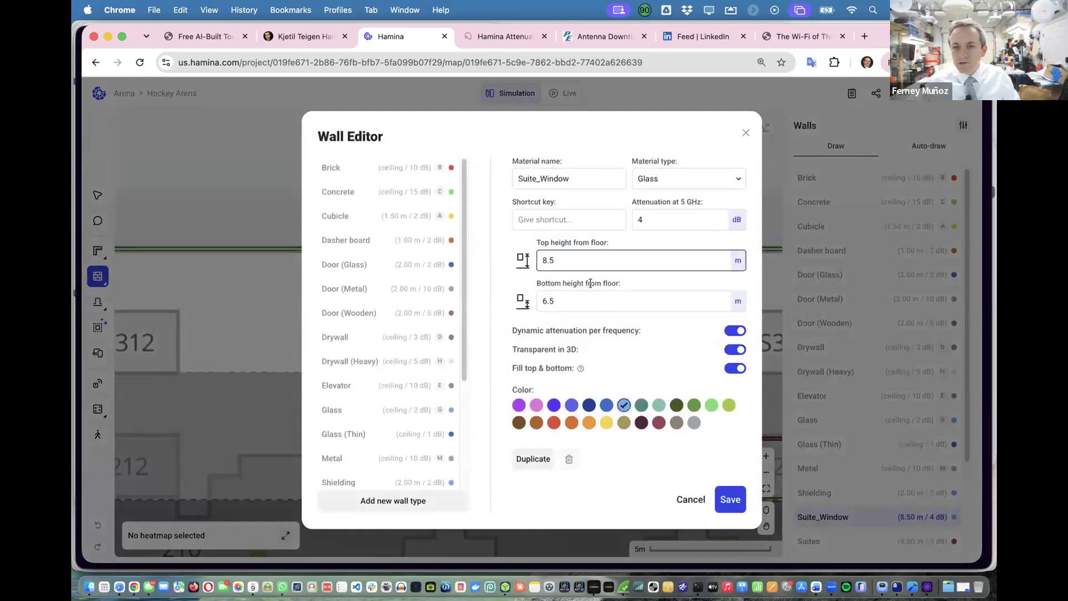
pyautogui.click(583, 299)
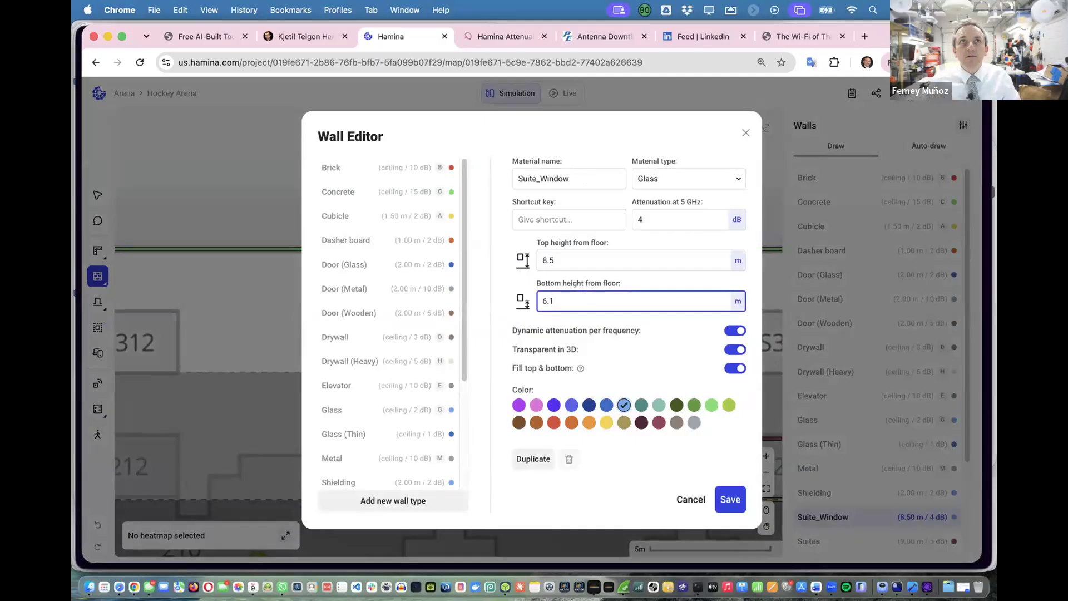
pyautogui.click(581, 261)
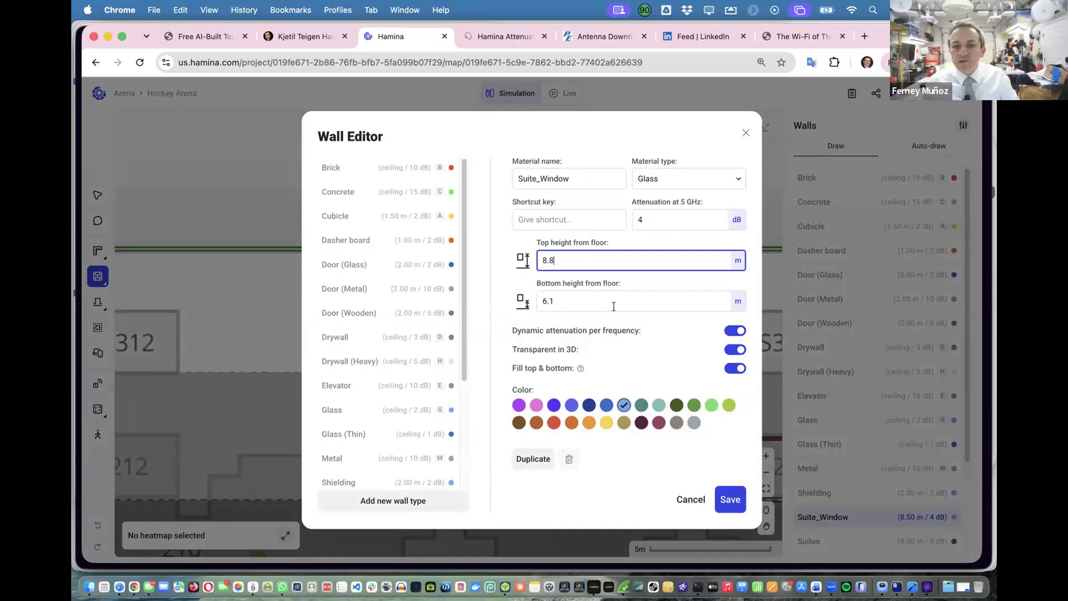
pyautogui.click(730, 499)
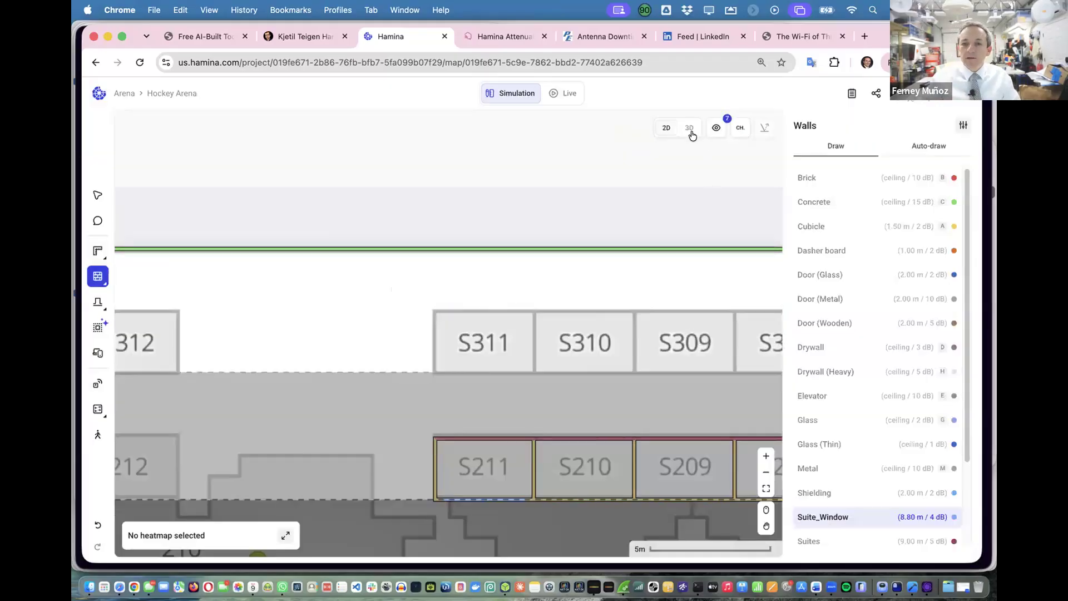
pyautogui.click(689, 127)
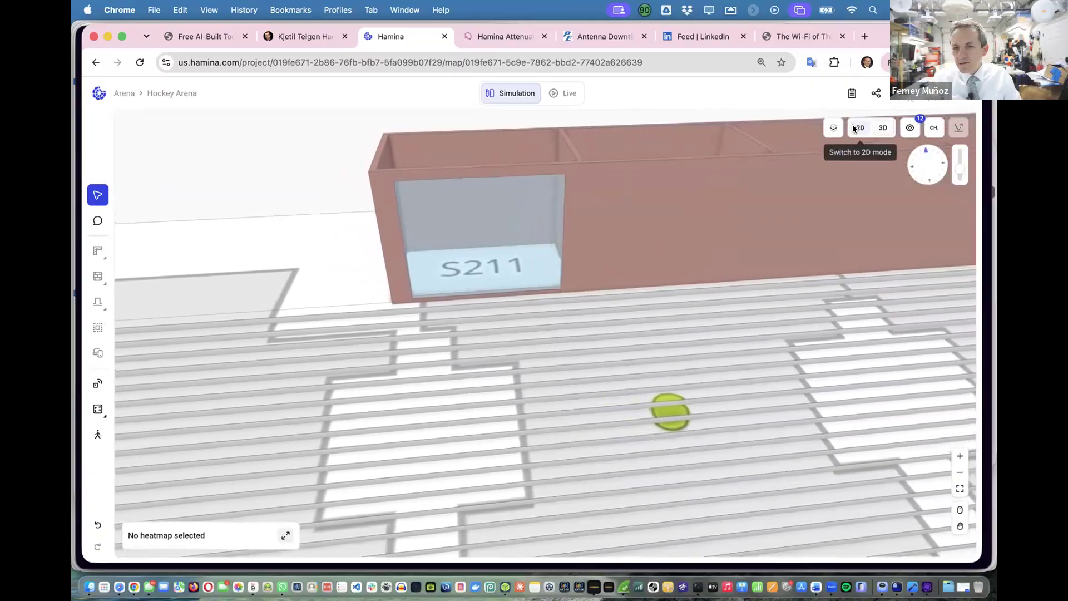
# Return to the 2D plan and rename the Suite_Window wall type as Suite_Glass.
pyautogui.click(859, 128)
pyautogui.press('w')
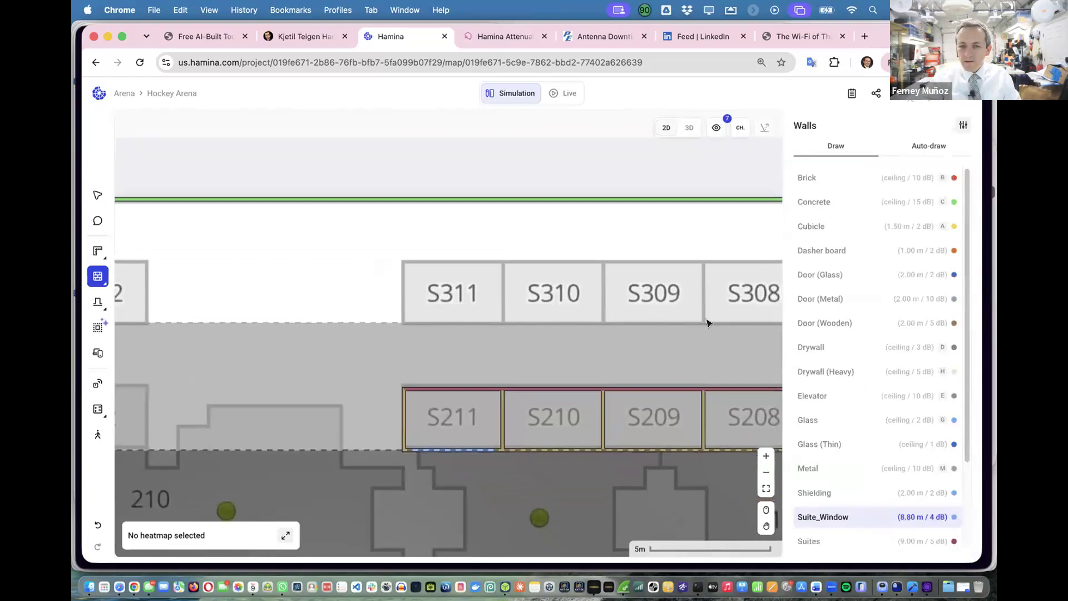
pyautogui.scroll(-3, 689, 326)
pyautogui.scroll(-4, 910, 429)
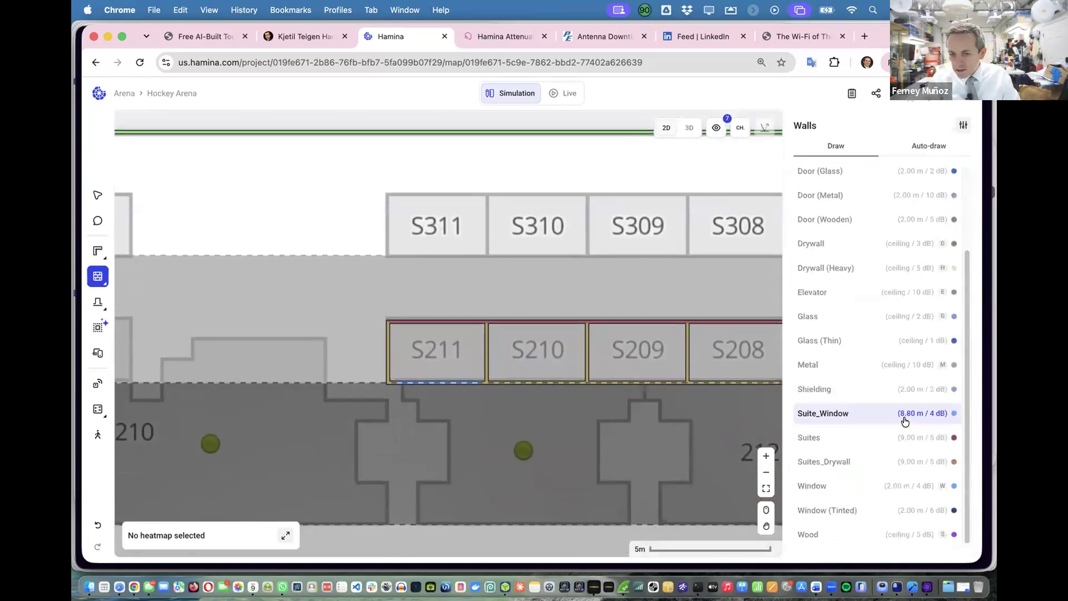
pyautogui.click(963, 125)
pyautogui.click(621, 260)
pyautogui.click(660, 217)
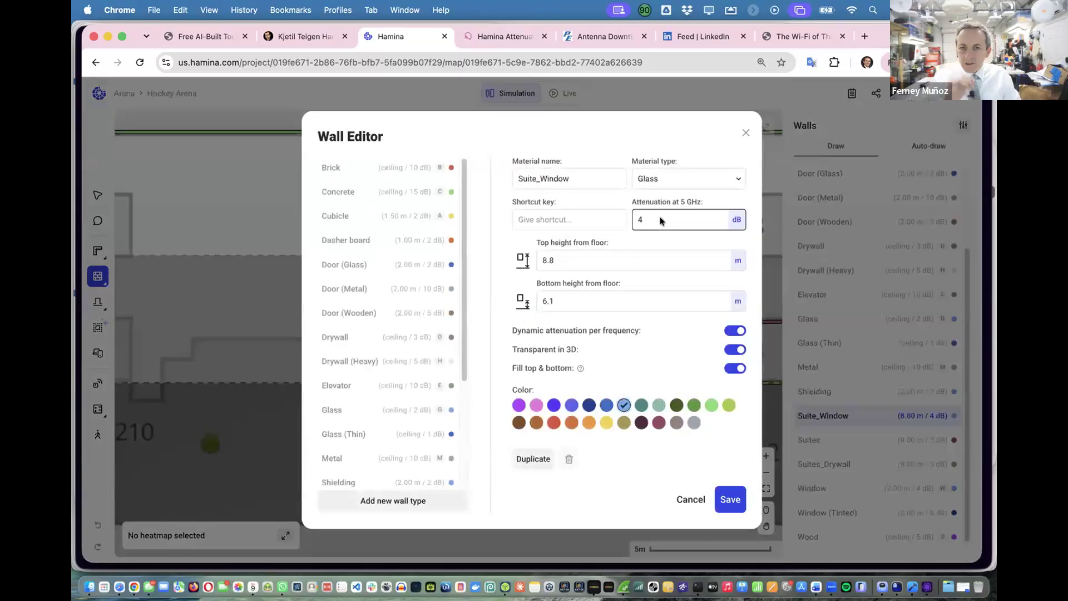
pyautogui.click(600, 183)
pyautogui.click(598, 176)
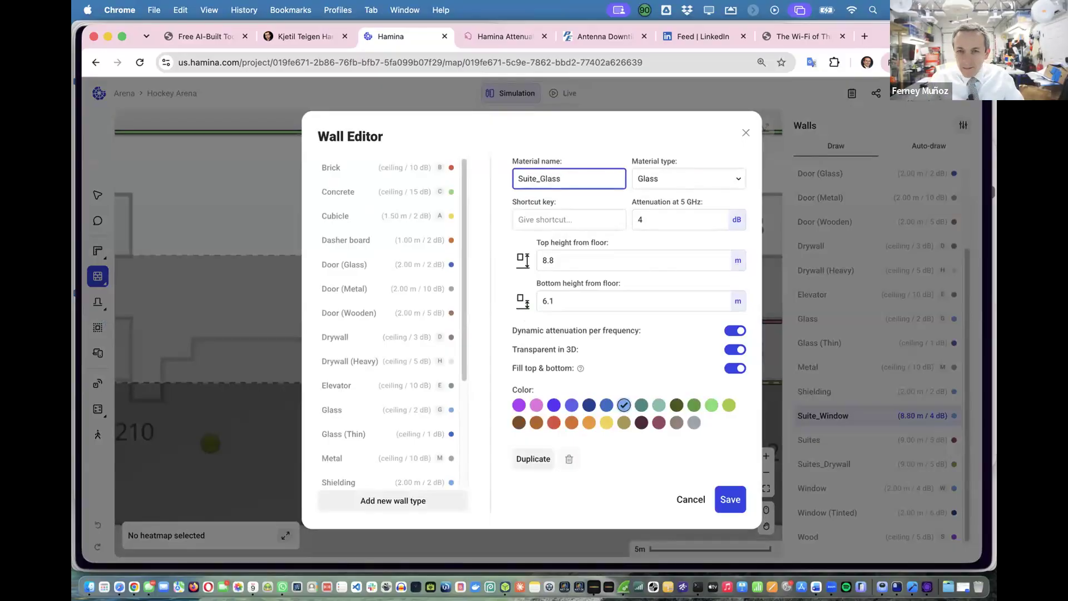
# Set Suite_Glass's bottom height to 6 m and top height to 9 m, and save the wall type.
pyautogui.click(566, 299)
pyautogui.press('BackSpace')
pyautogui.click(560, 261)
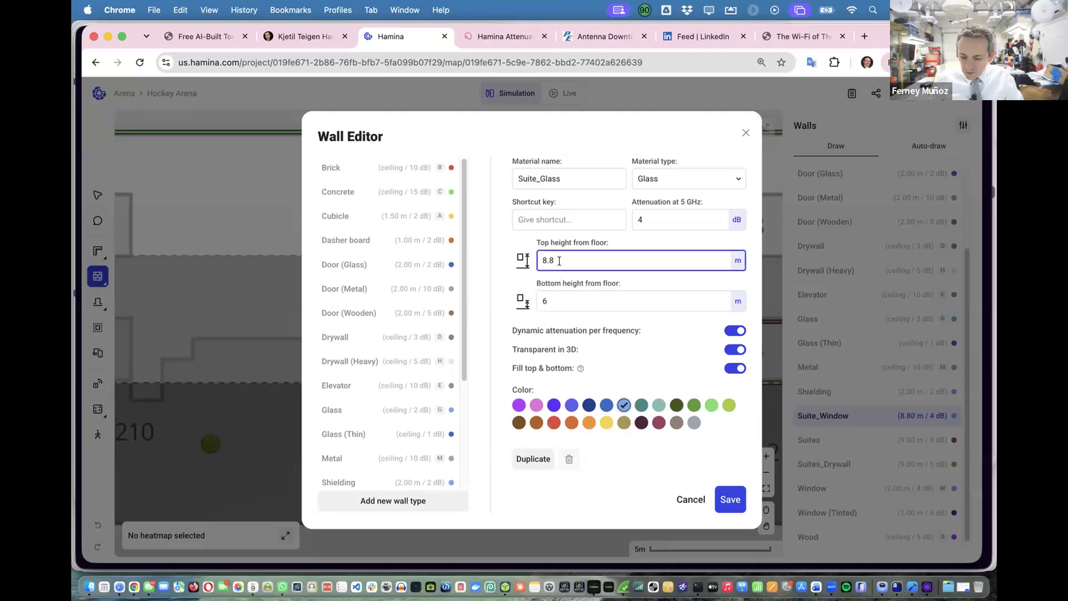
pyautogui.press('BackSpace')
pyautogui.write('9')
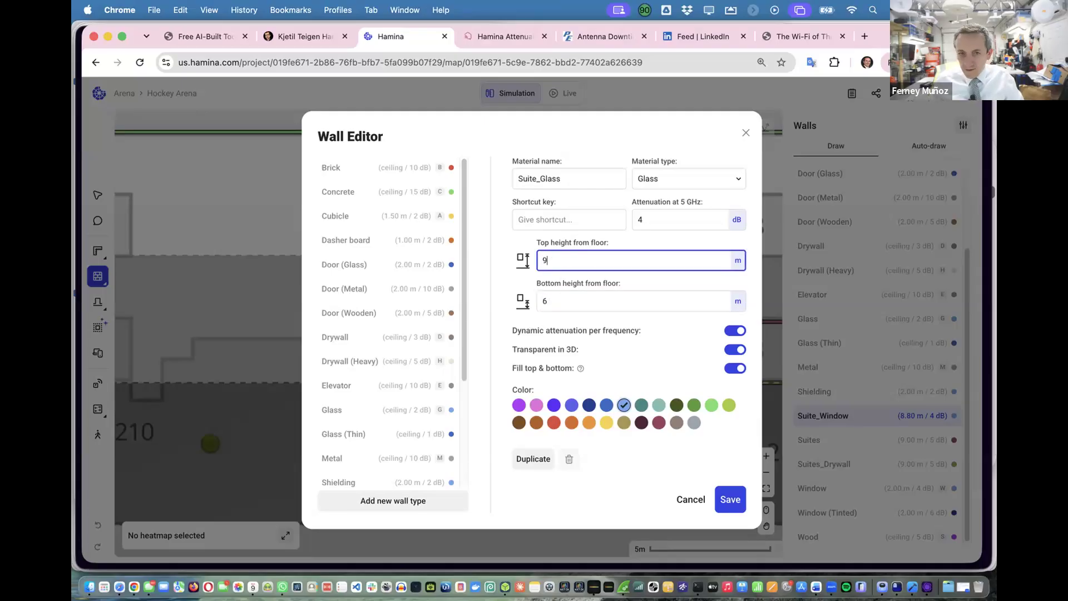
pyautogui.click(731, 501)
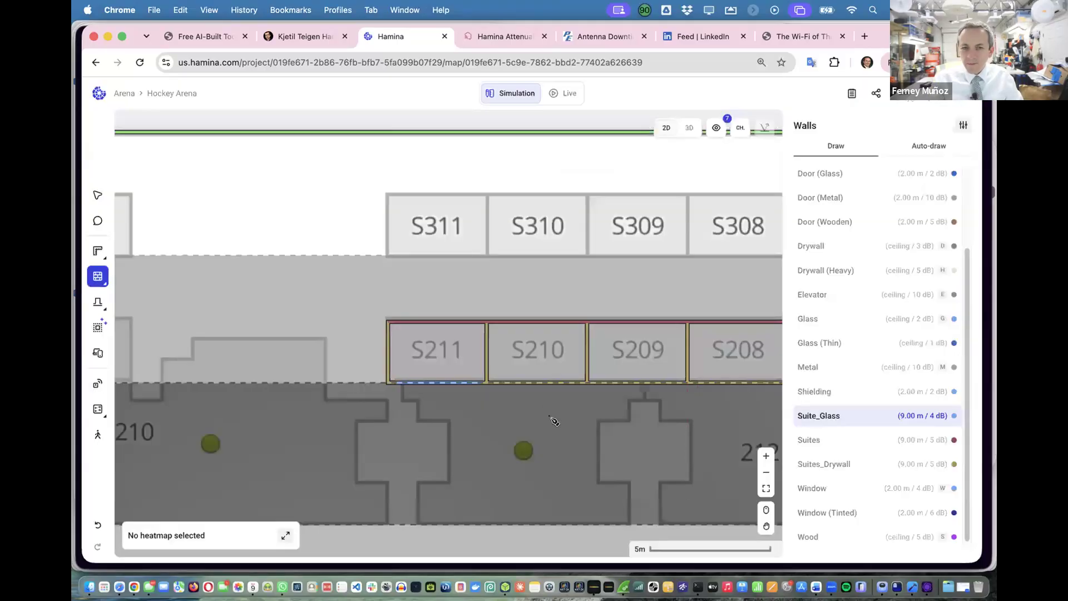
# Draw a Suite_Glass wall along the front of suite S210 and check it in 3D.
pyautogui.scroll(3, 529, 394)
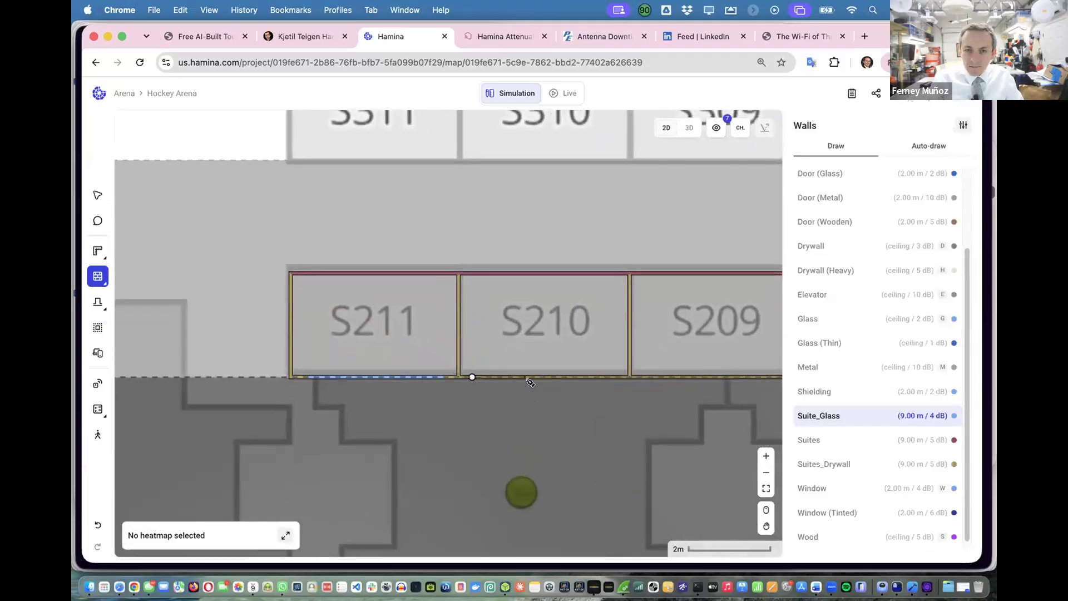
pyautogui.click(618, 377)
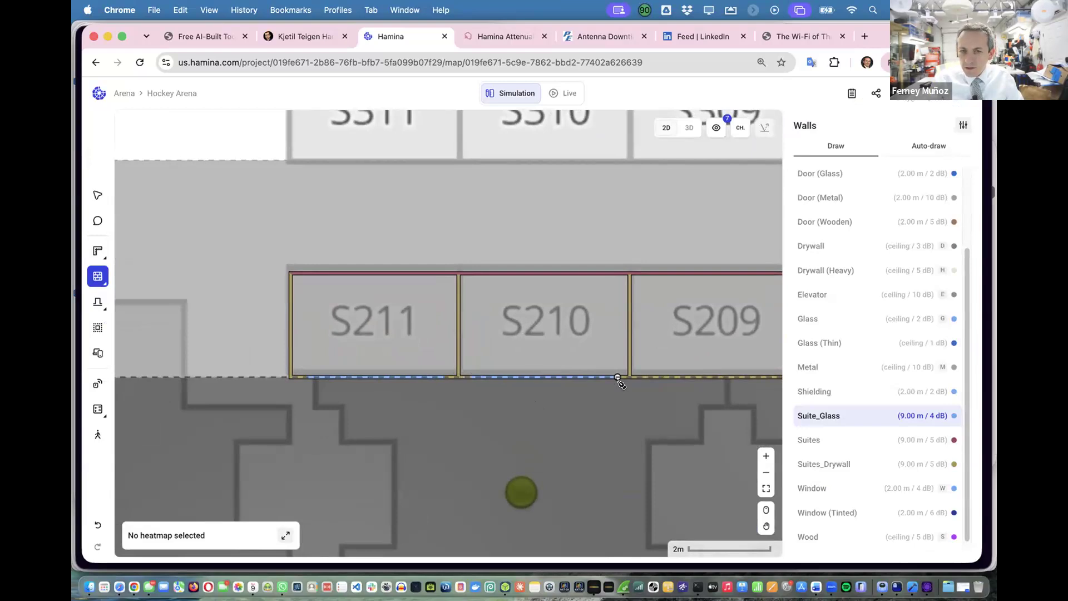
pyautogui.click(689, 127)
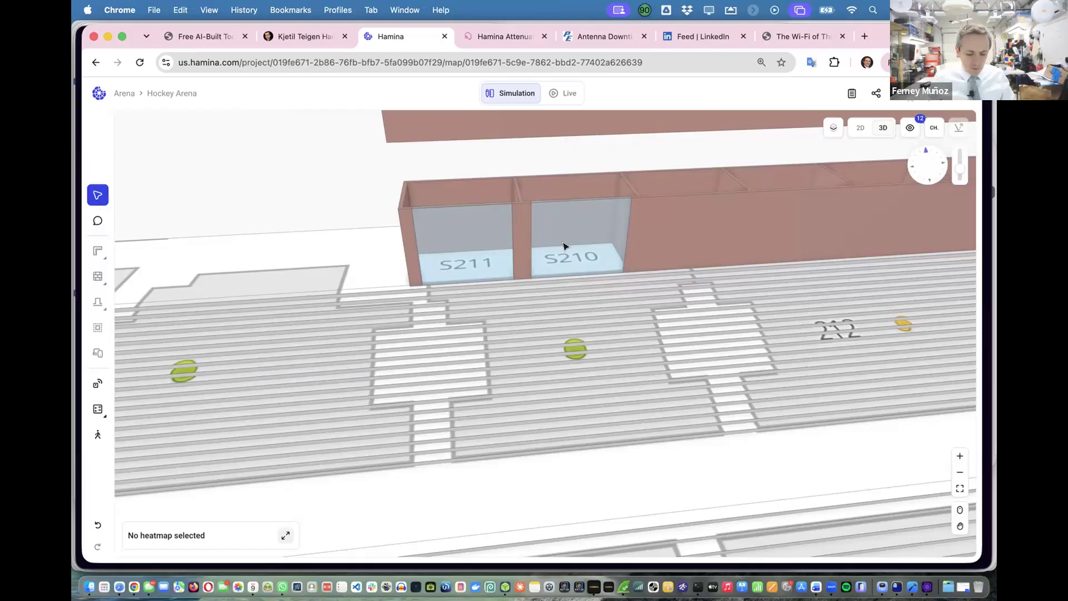
# Undo the glass walls drawn along the fronts of suites S210 and S211.
pyautogui.press('super+z')
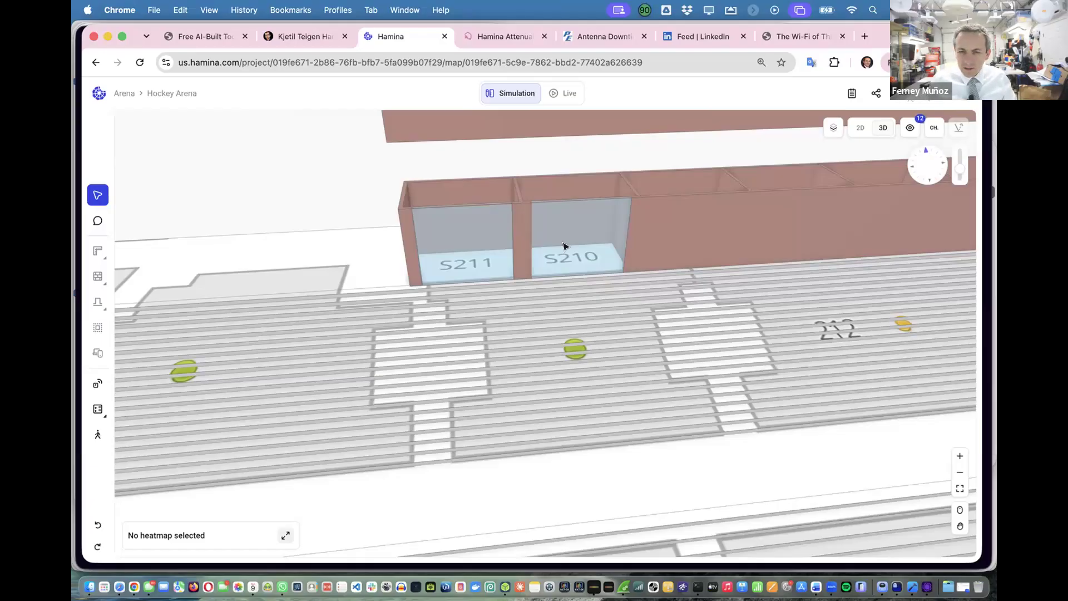
pyautogui.press('super+z')
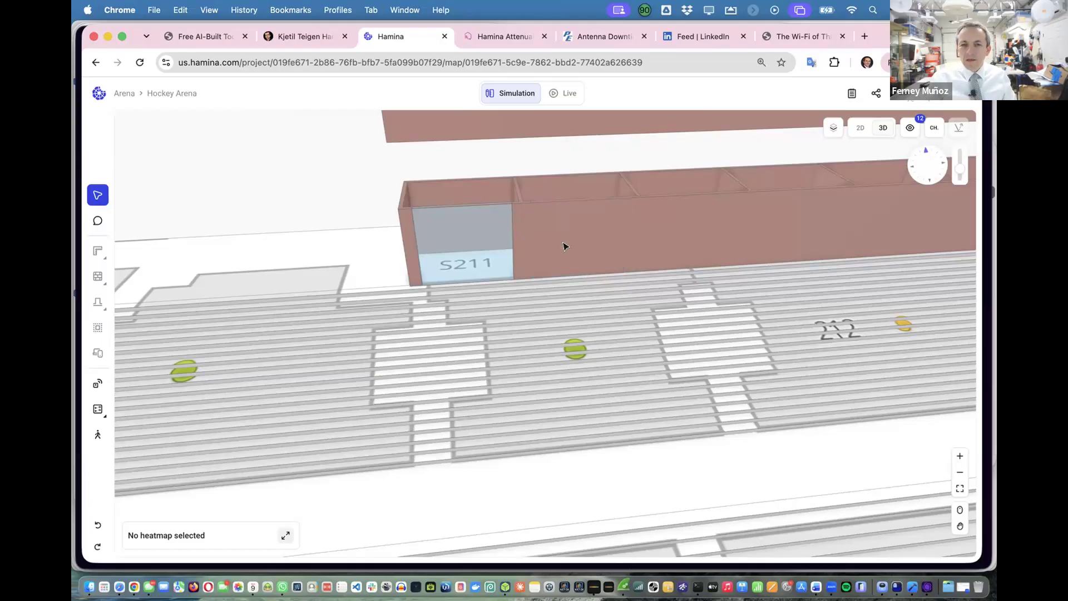
pyautogui.press('super+z')
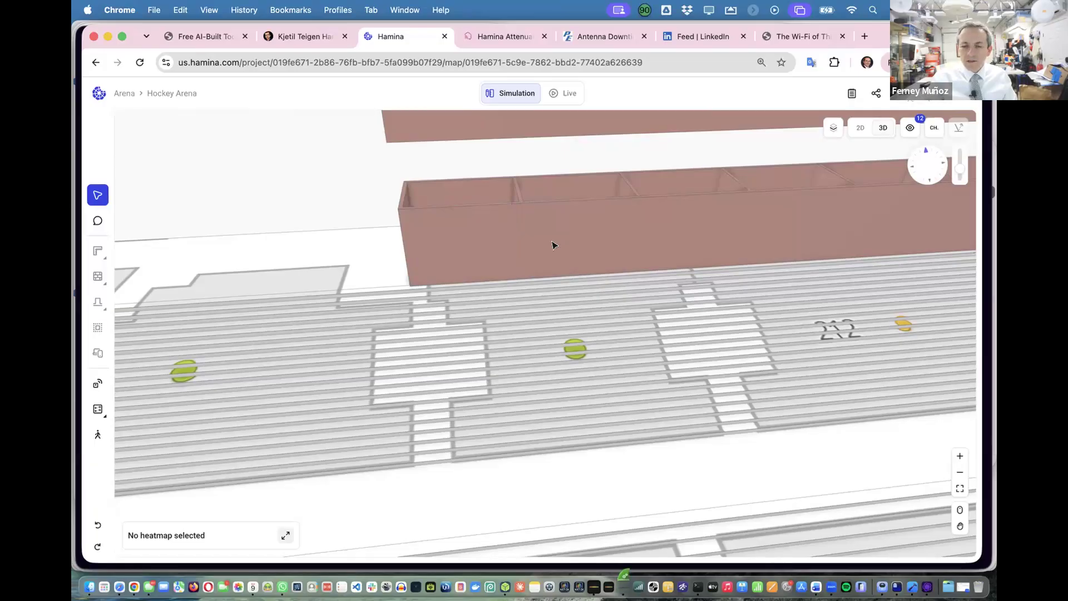
# Return to the 2D plan, duplicate the Suite_Glass wall type and name the copy Suite_Windows.
pyautogui.click(857, 128)
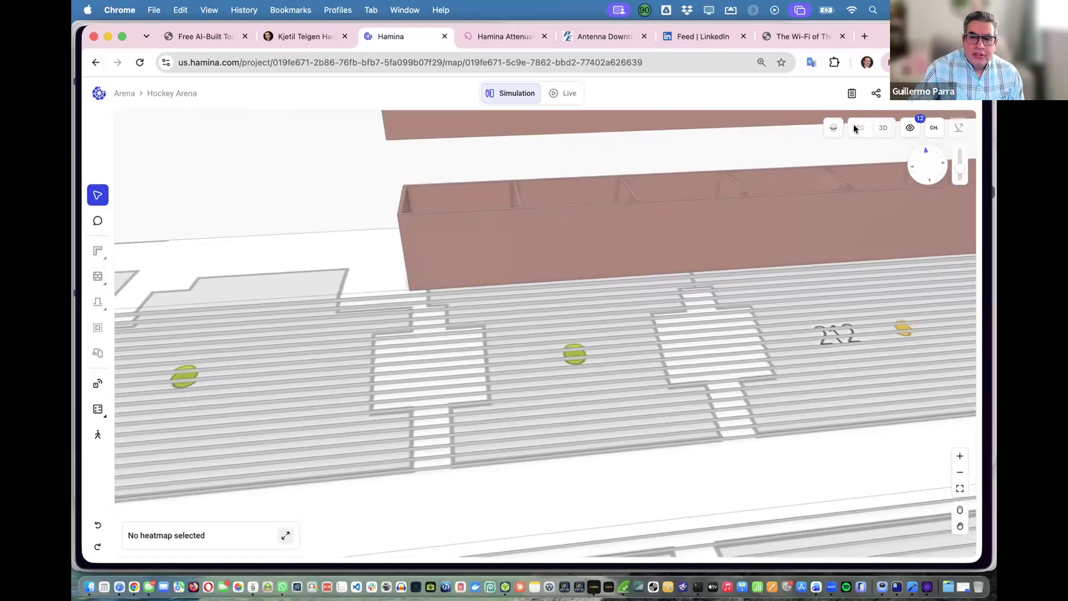
pyautogui.press('w')
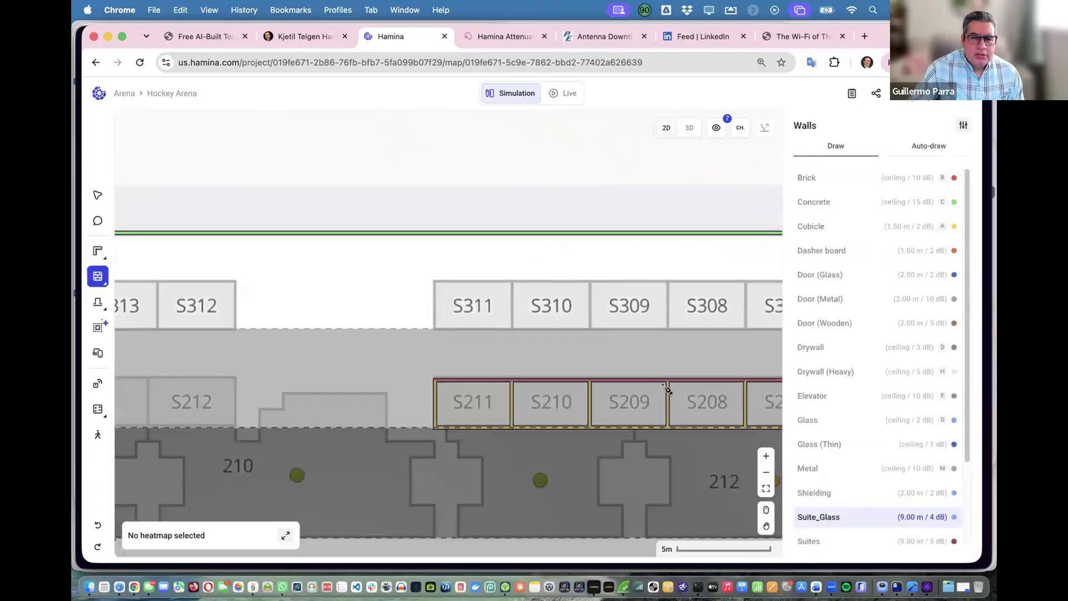
pyautogui.scroll(-2, 867, 509)
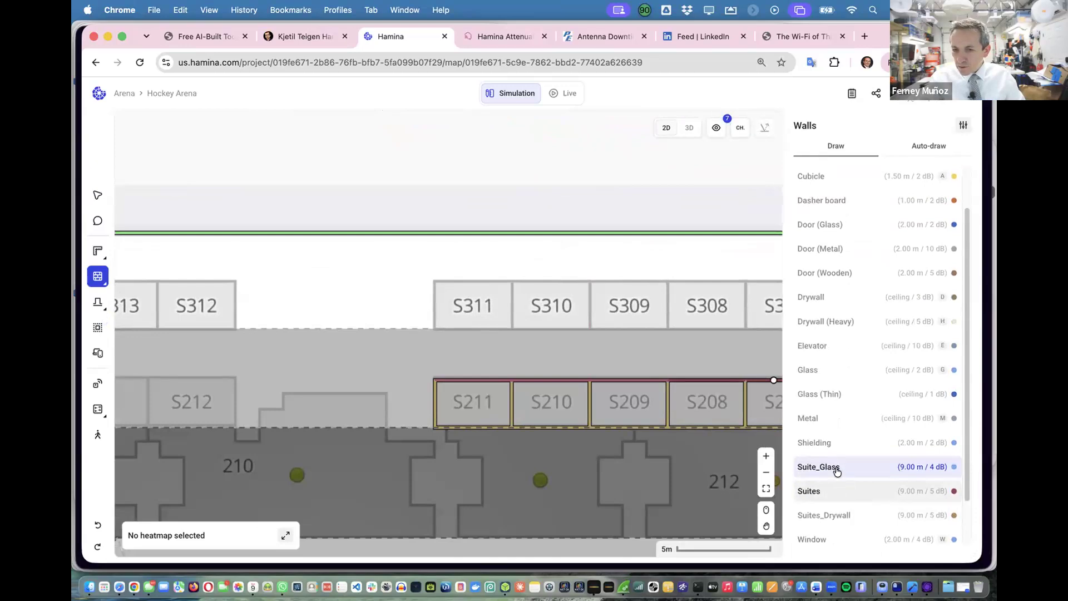
pyautogui.scroll(1, 837, 472)
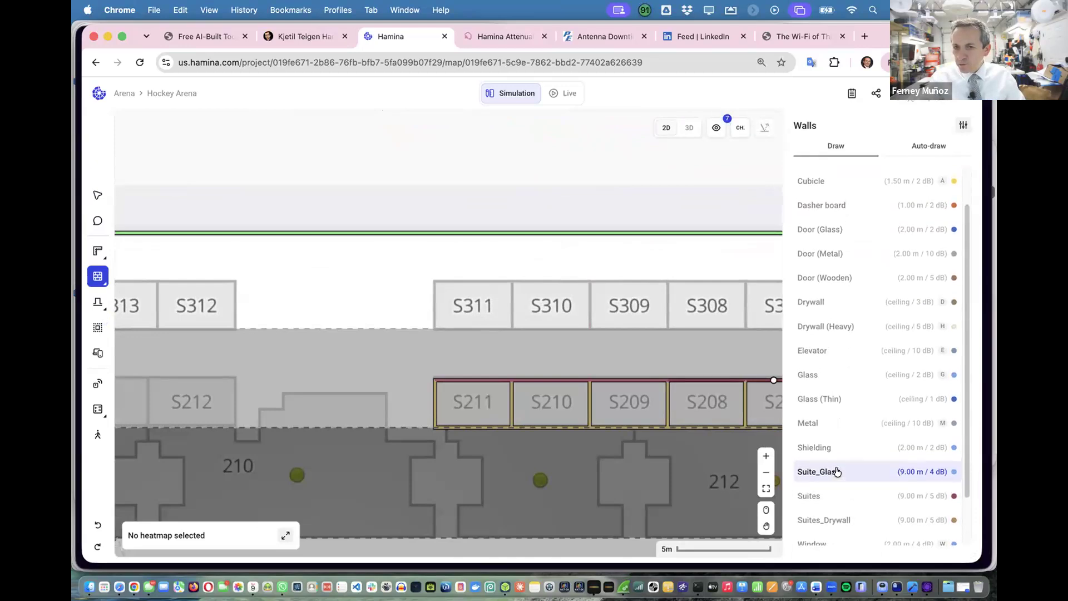
pyautogui.scroll(-1, 837, 472)
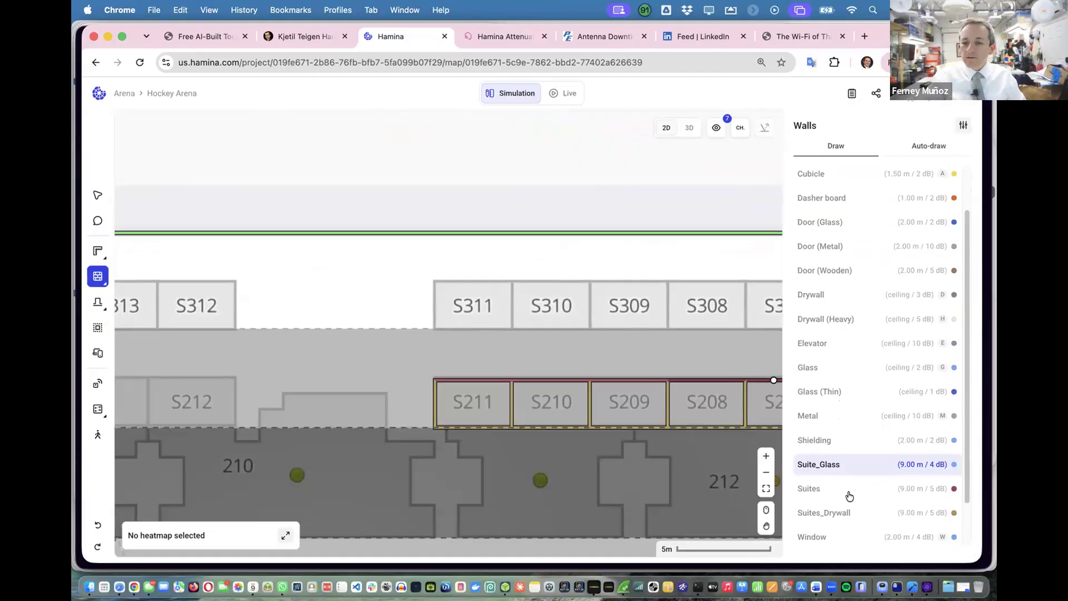
pyautogui.click(963, 124)
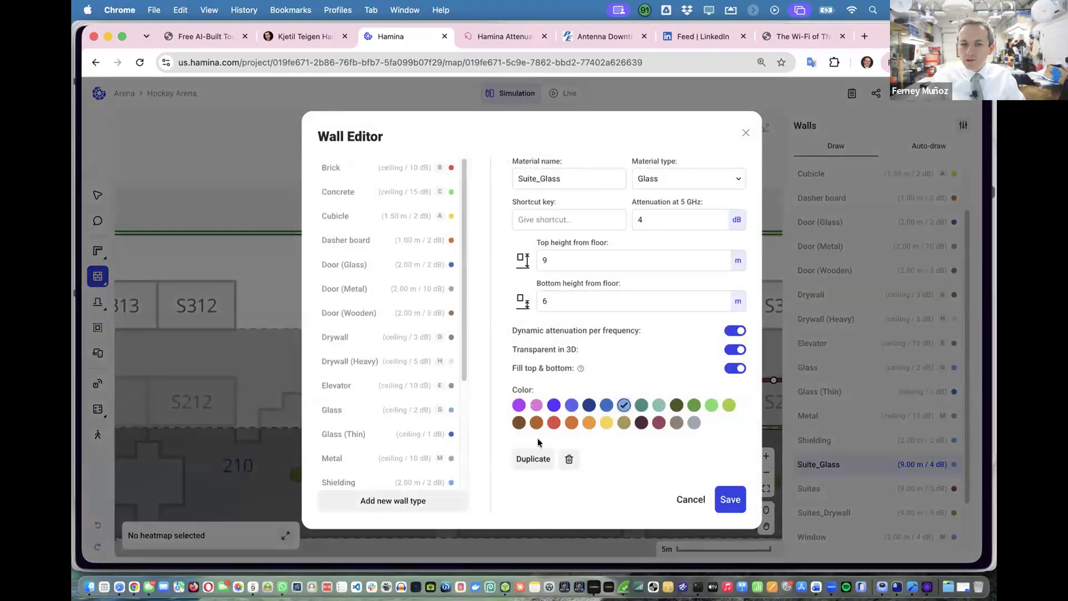
pyautogui.click(533, 458)
pyautogui.click(591, 178)
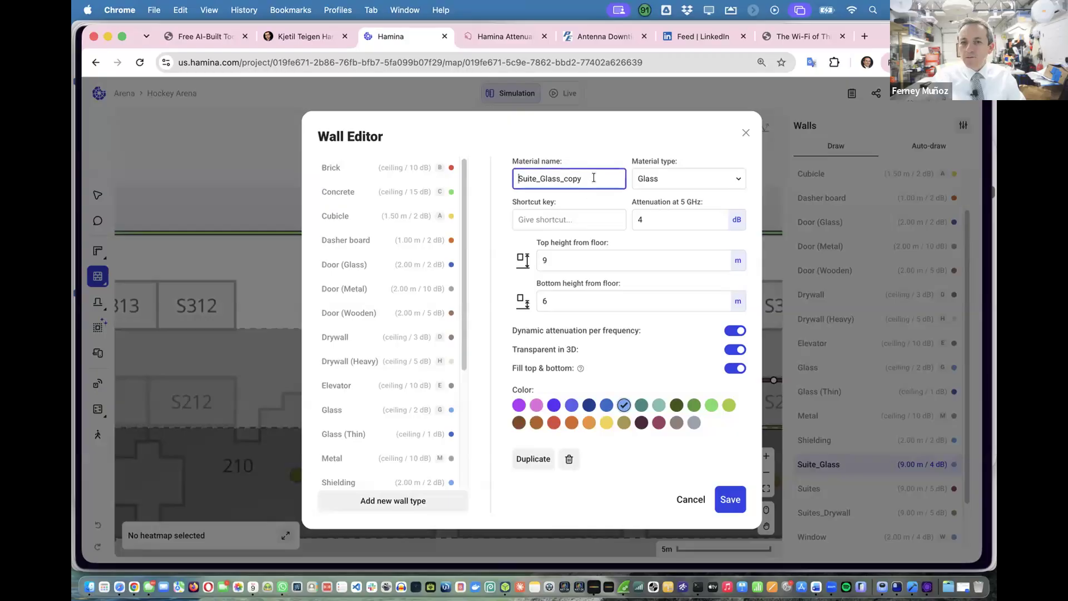
pyautogui.press('BackSpace')
pyautogui.press('BackSpace')
pyautogui.press('BackSpace')
pyautogui.press('BackSpace')
pyautogui.press('BackSpace')
pyautogui.press('BackSpace')
pyautogui.press('BackSpace')
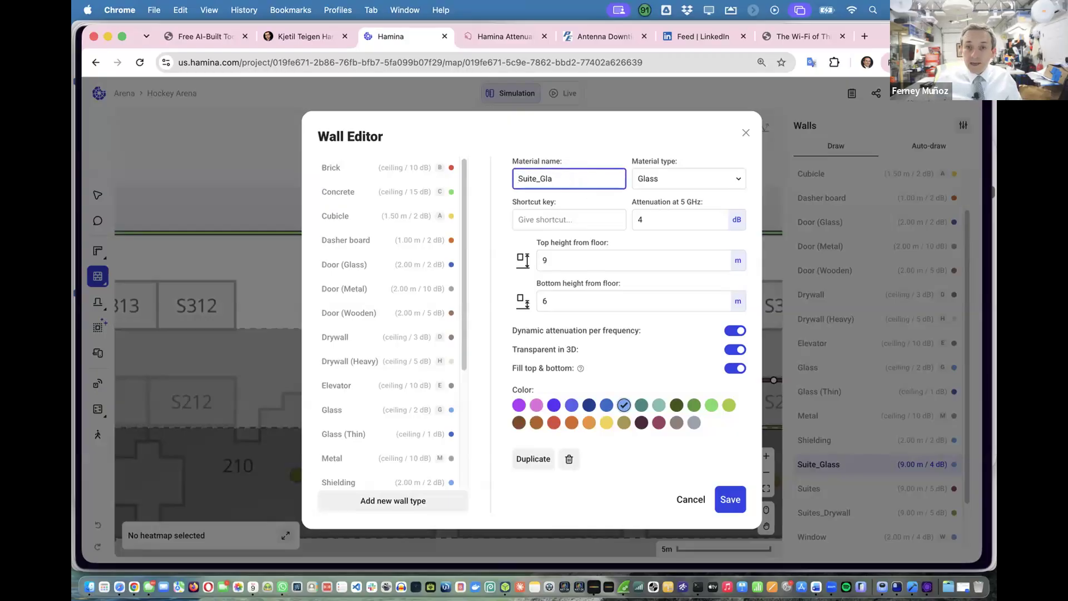
pyautogui.press('BackSpace')
pyautogui.write('Win')
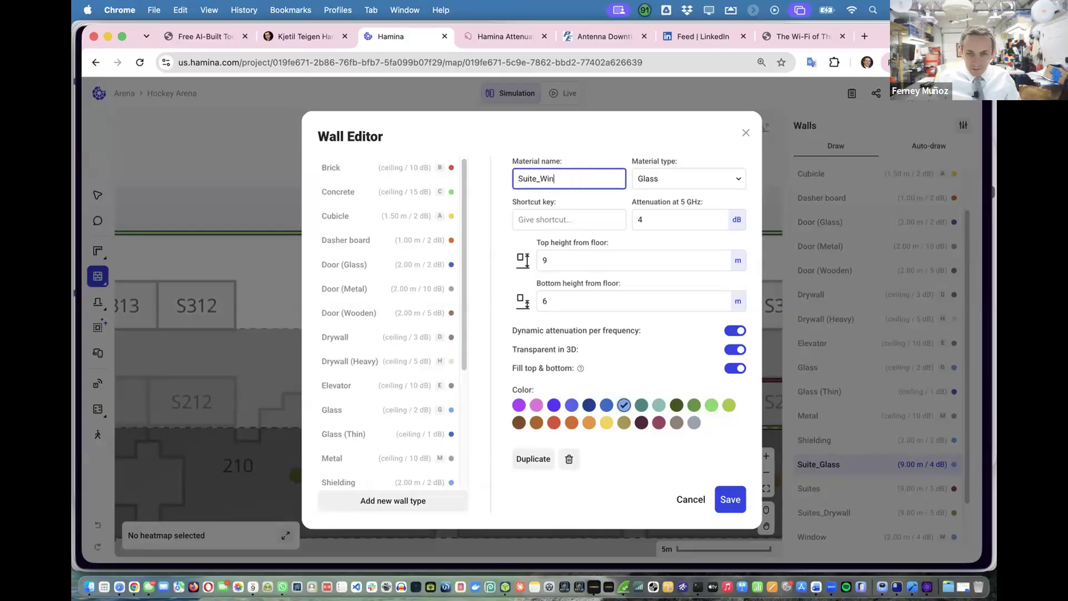
pyautogui.write('dows')
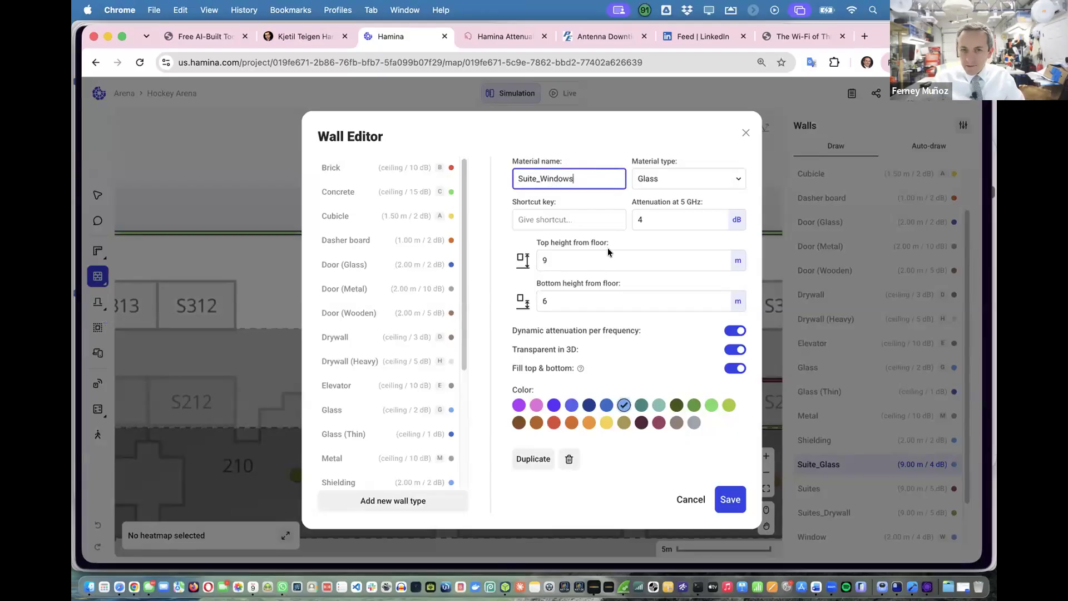
# Set Suite_Windows' bottom height to 6.1 m and top height to 8.8 m, and save the wall type.
pyautogui.click(587, 301)
pyautogui.write('.2')
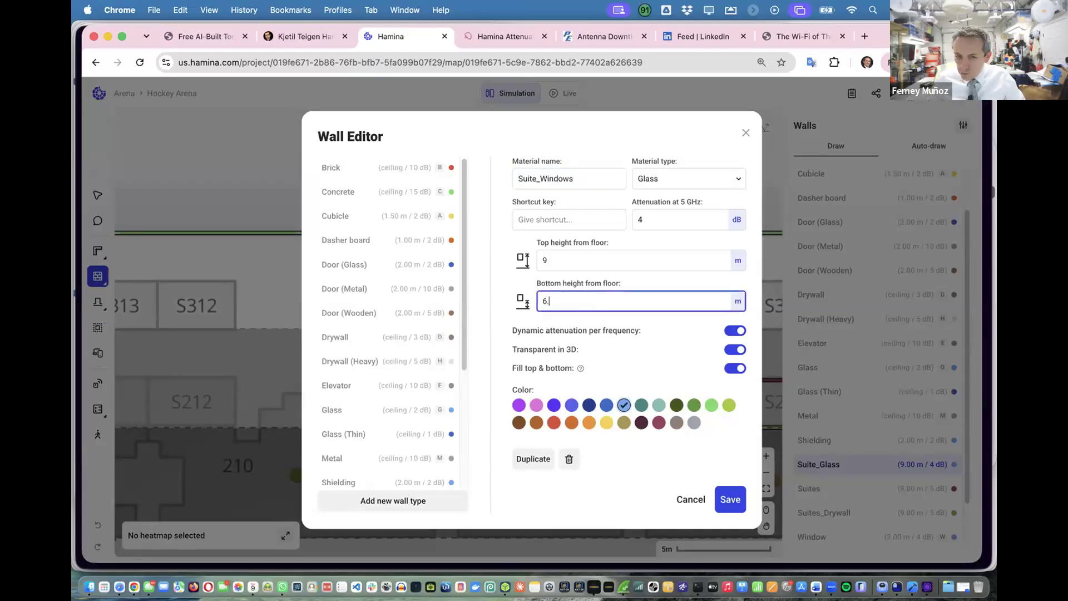
pyautogui.press('BackSpace')
pyautogui.write('1')
pyautogui.click(570, 260)
pyautogui.press('BackSpace')
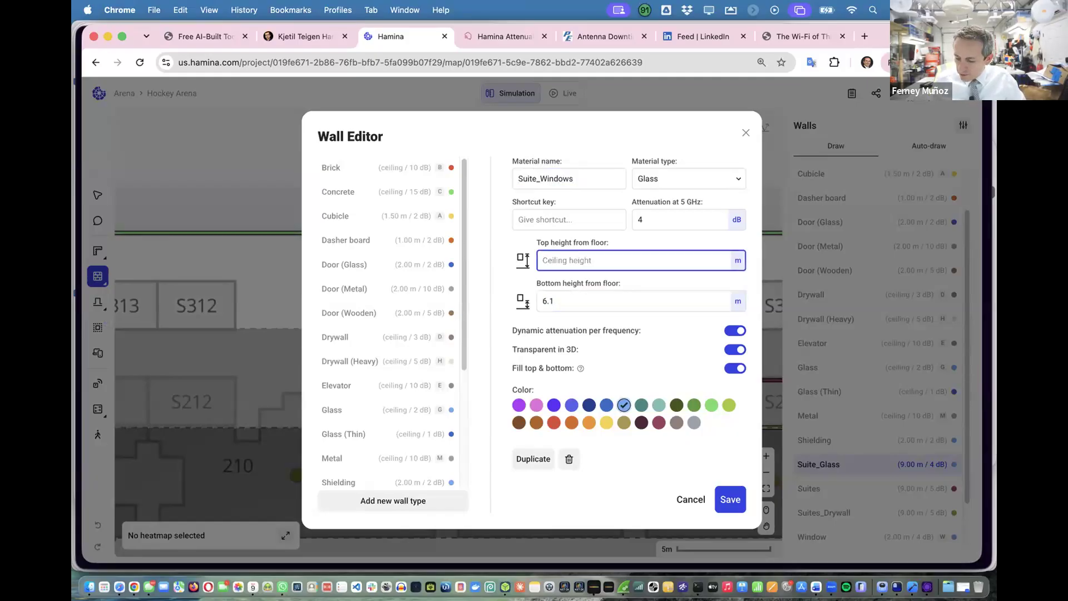
pyautogui.write('8.8')
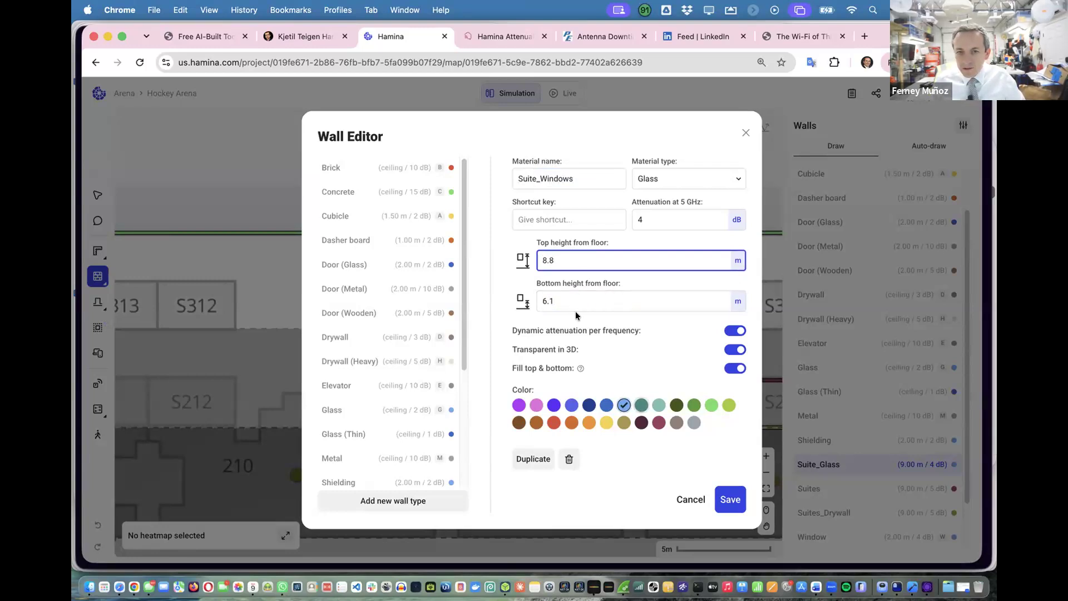
pyautogui.click(727, 500)
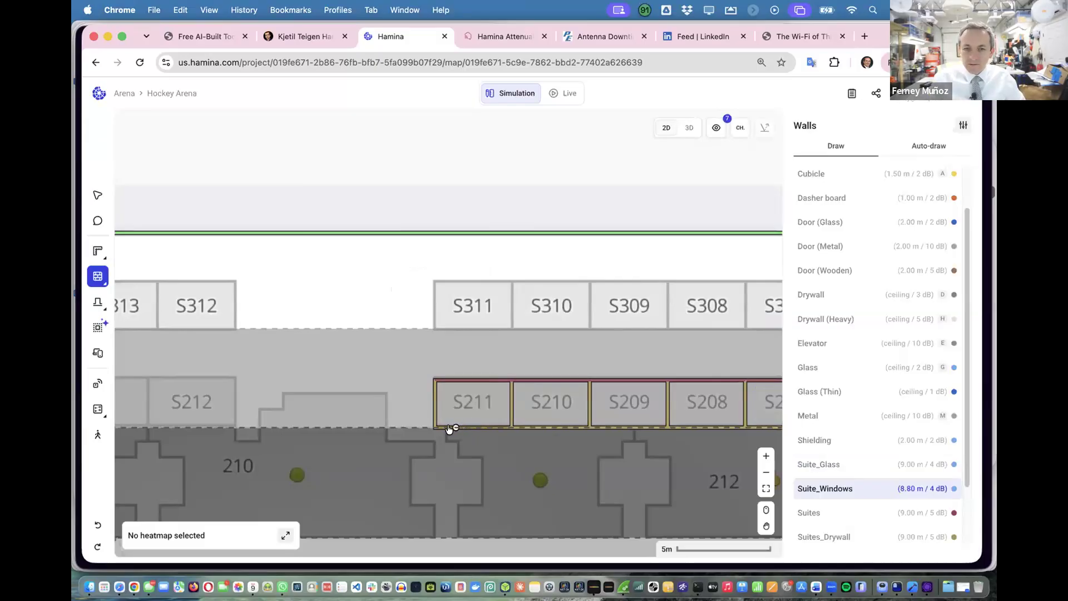
# Draw a Suite_Windows wall along part of suite S211's front wall and check it in 3D.
pyautogui.click(447, 427)
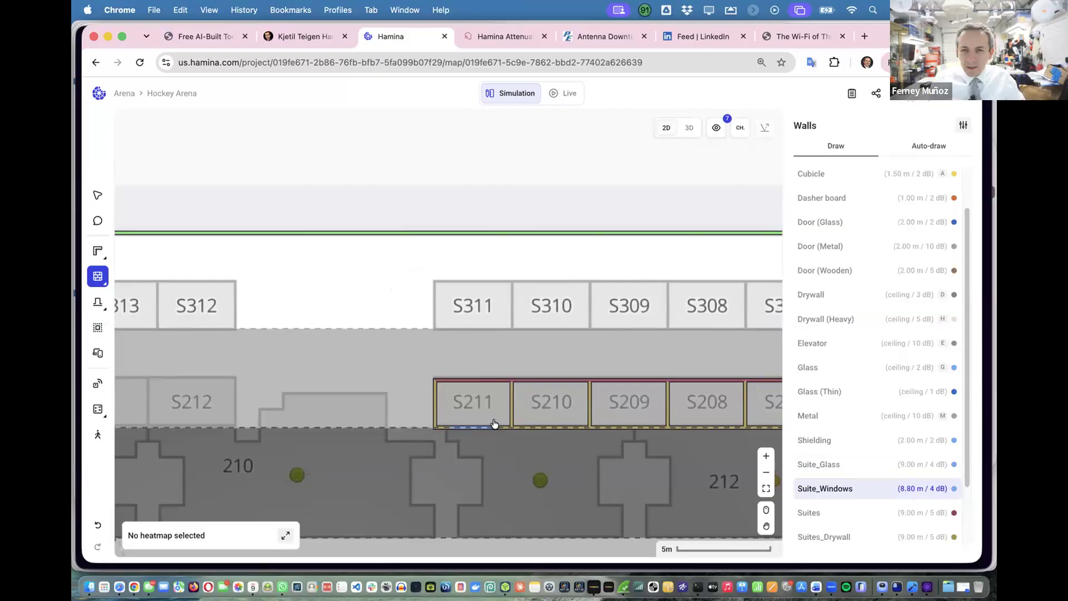
pyautogui.click(689, 126)
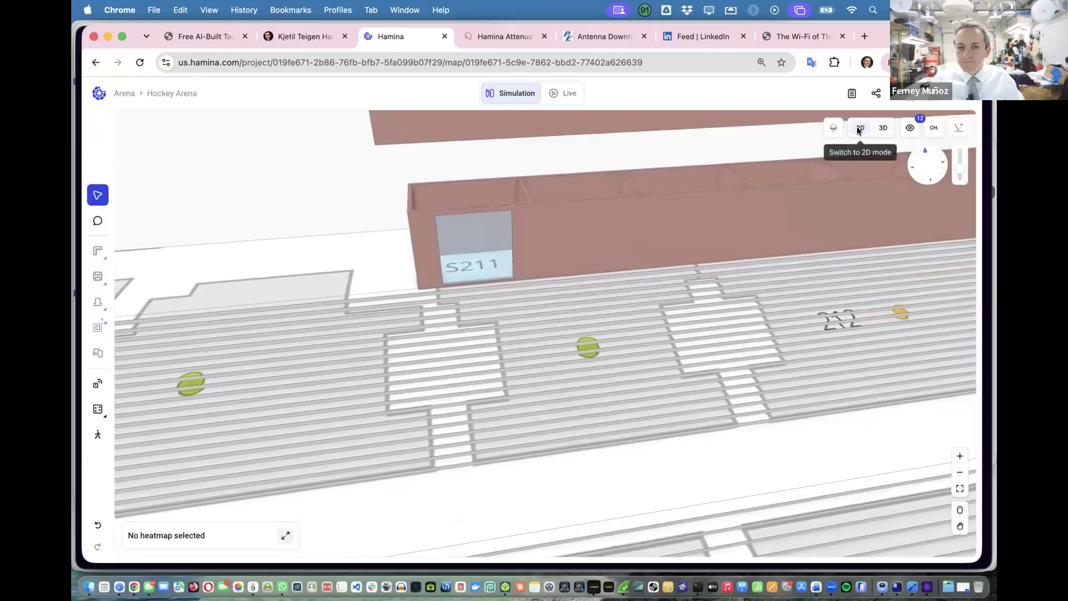
# Return to the 2D plan and draw a Suite_Glass wall along suite S210's front.
pyautogui.click(858, 128)
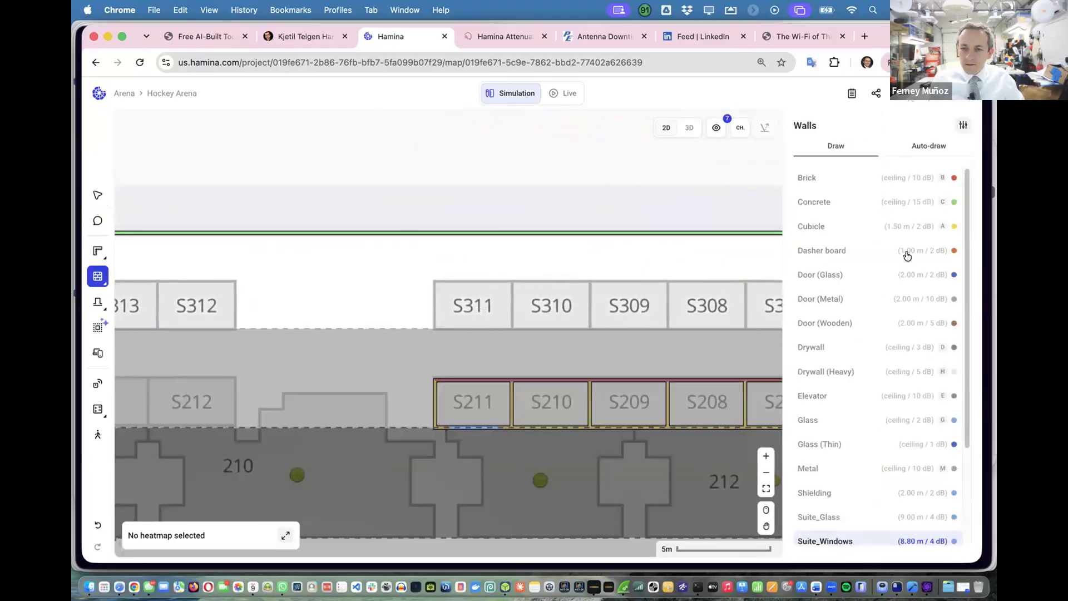
pyautogui.scroll(-3, 901, 468)
pyautogui.click(856, 429)
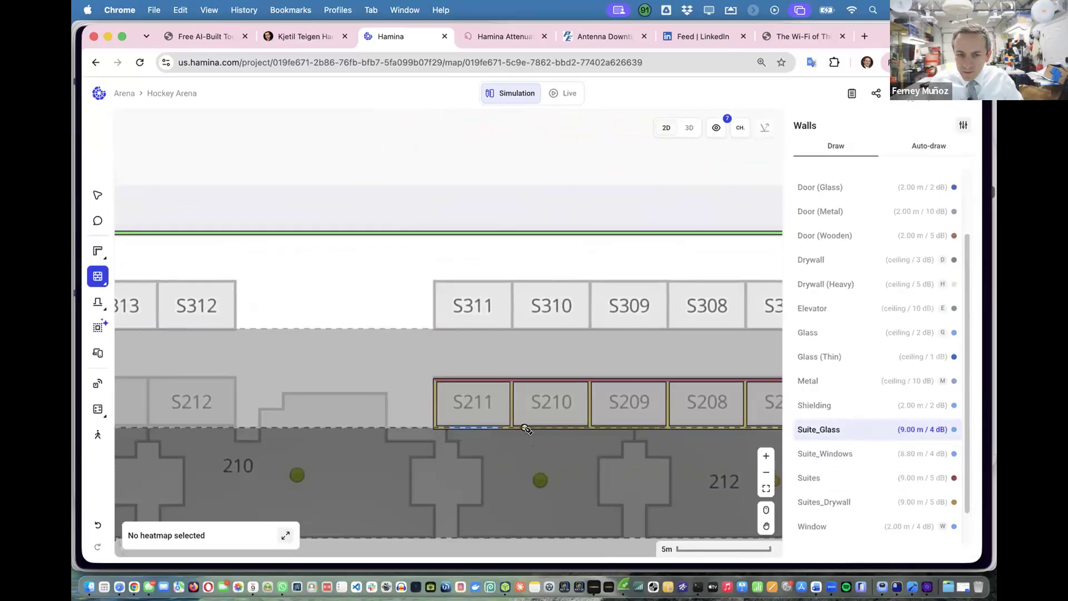
pyautogui.click(584, 428)
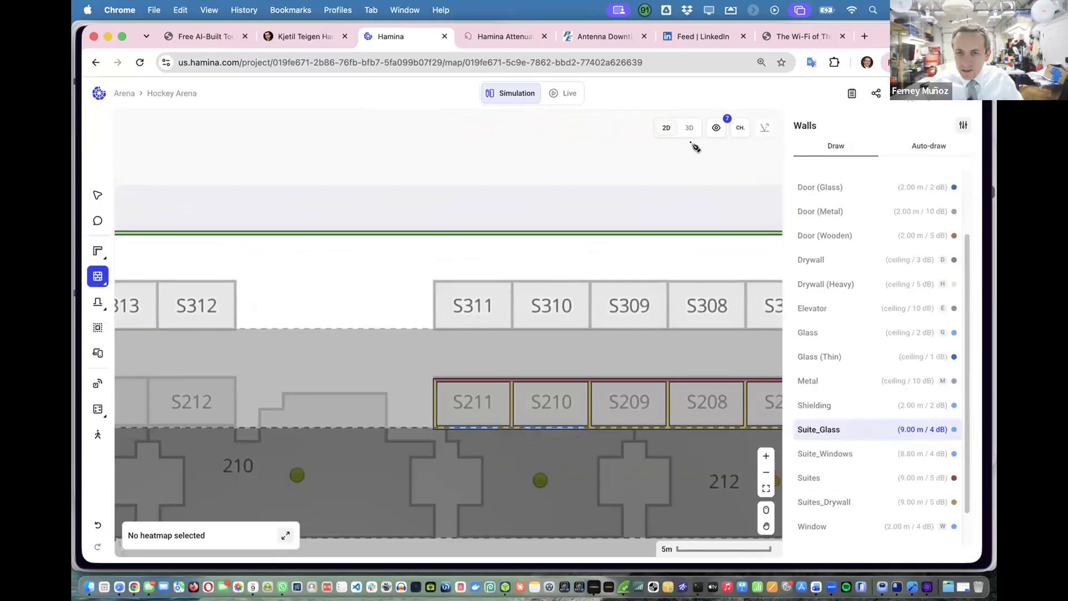
# Compare the window in suite S211 with the glass front of suite S210 in 3D, and return to the 2D plan's wall drawing mode.
pyautogui.click(688, 131)
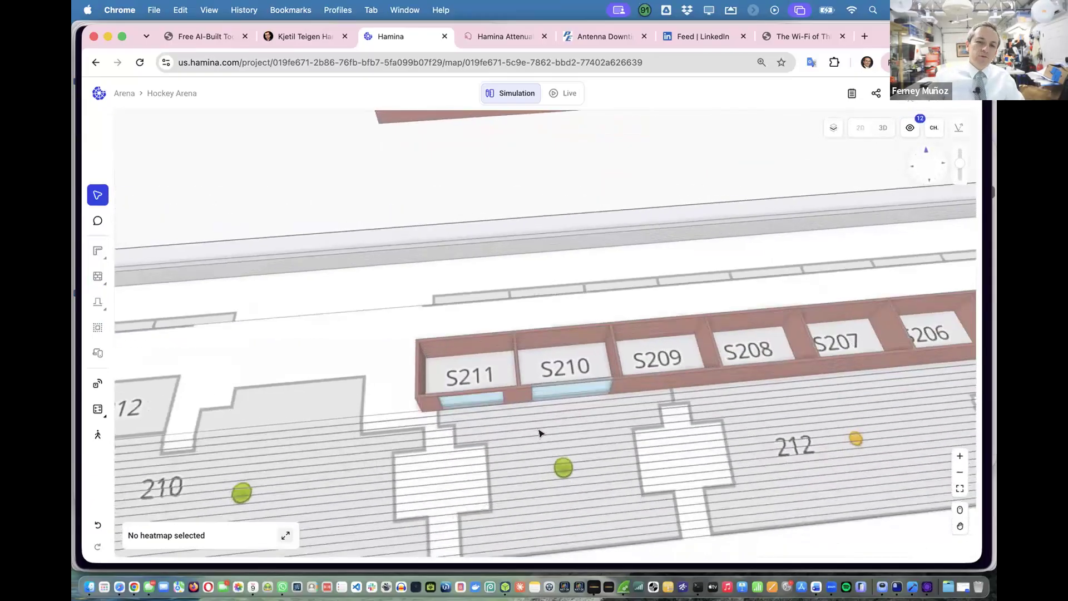
pyautogui.scroll(5, 544, 318)
pyautogui.scroll(-2, 544, 316)
pyautogui.moveTo(529, 282); pyautogui.dragTo(526, 274)
pyautogui.scroll(5, 525, 274)
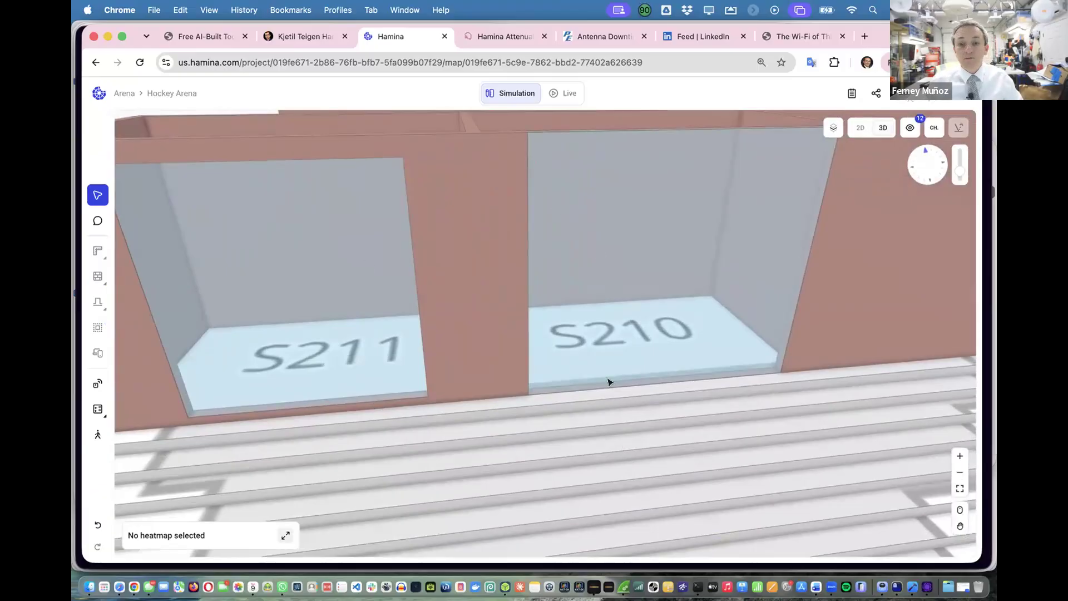
pyautogui.scroll(-5, 633, 198)
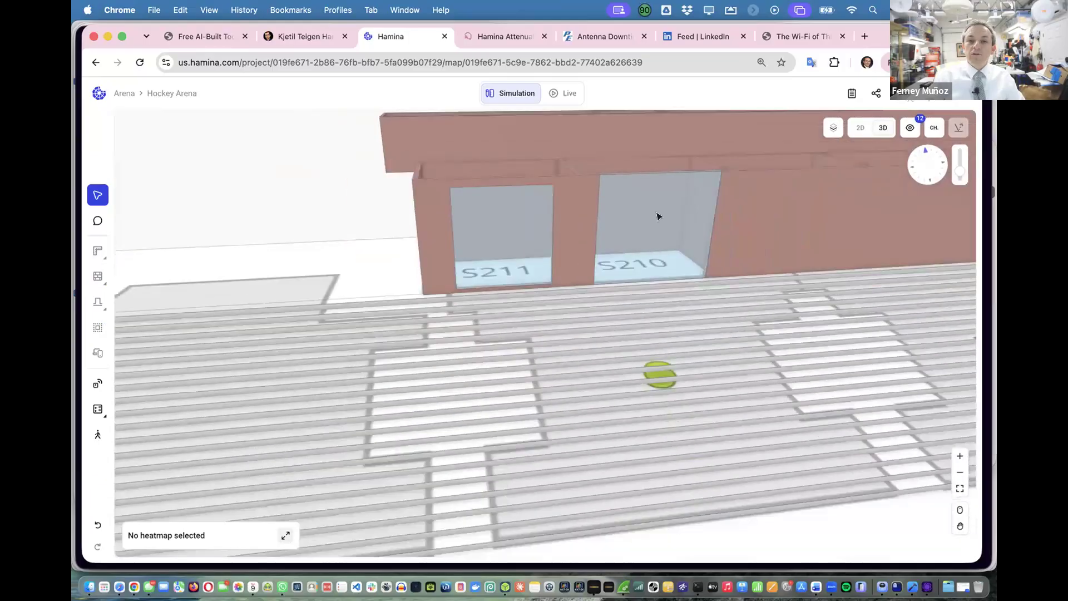
pyautogui.moveTo(663, 227); pyautogui.dragTo(505, 245)
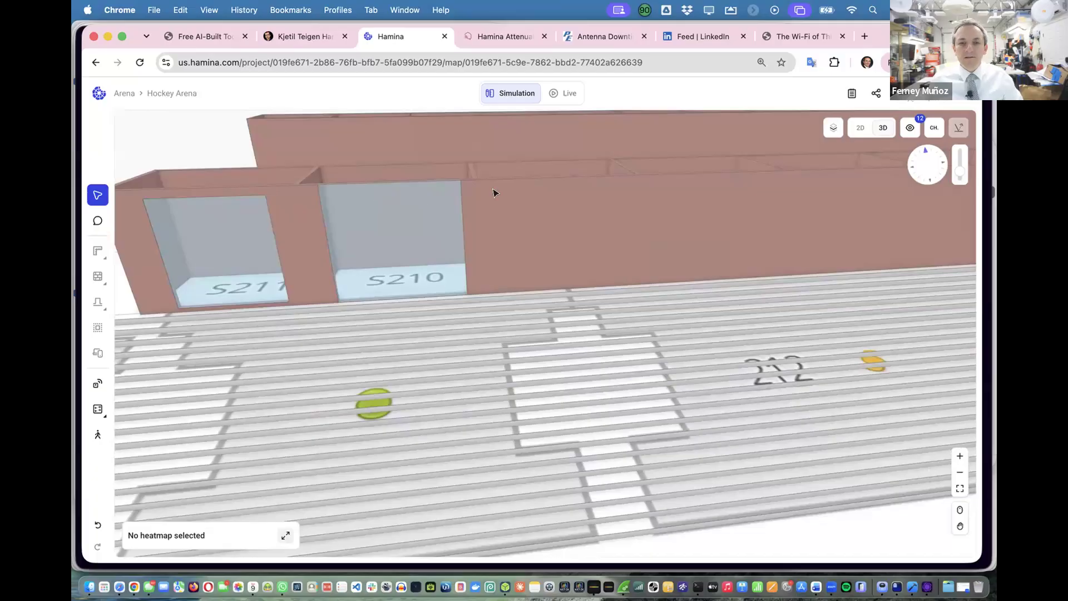
pyautogui.click(851, 129)
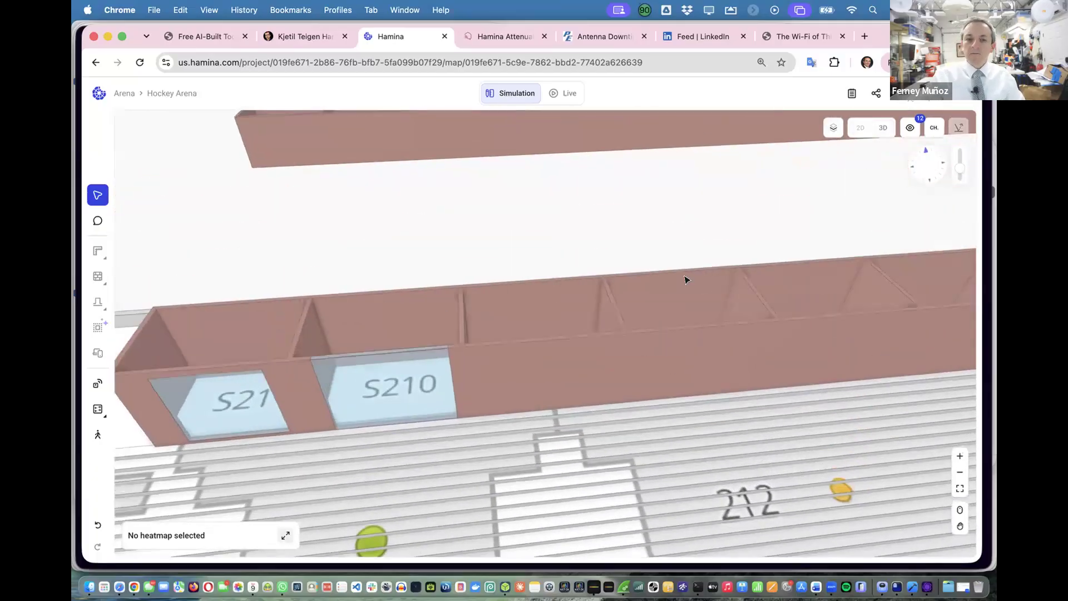
pyautogui.press('w')
pyautogui.scroll(-4, 654, 332)
pyautogui.hscroll(2, 654, 333)
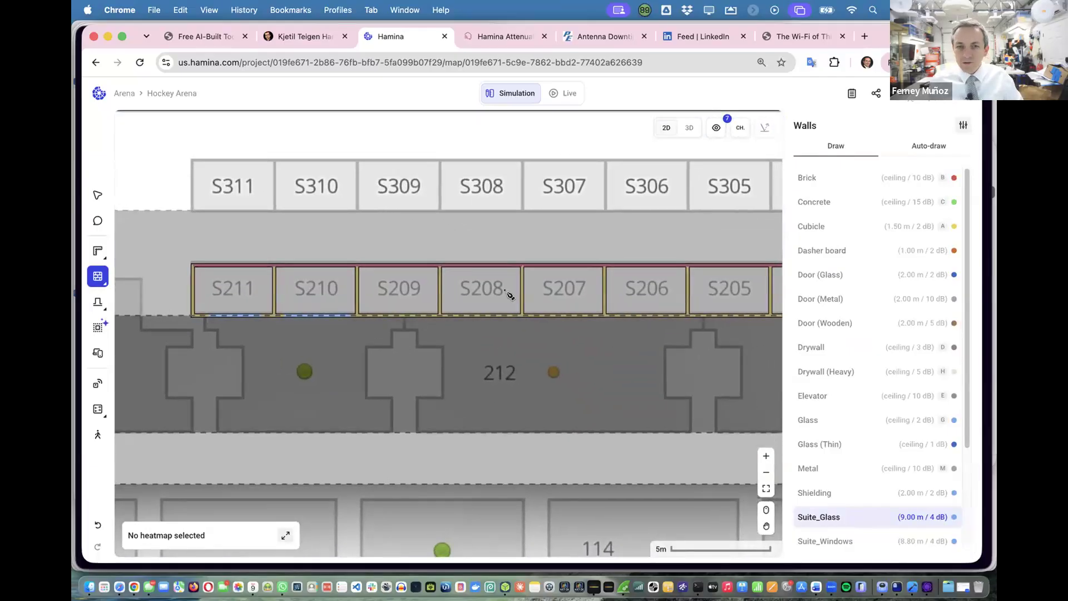
# Try to place a copy of suite S210's Suite_Glass wall along suite S209's front.
pyautogui.click(97, 195)
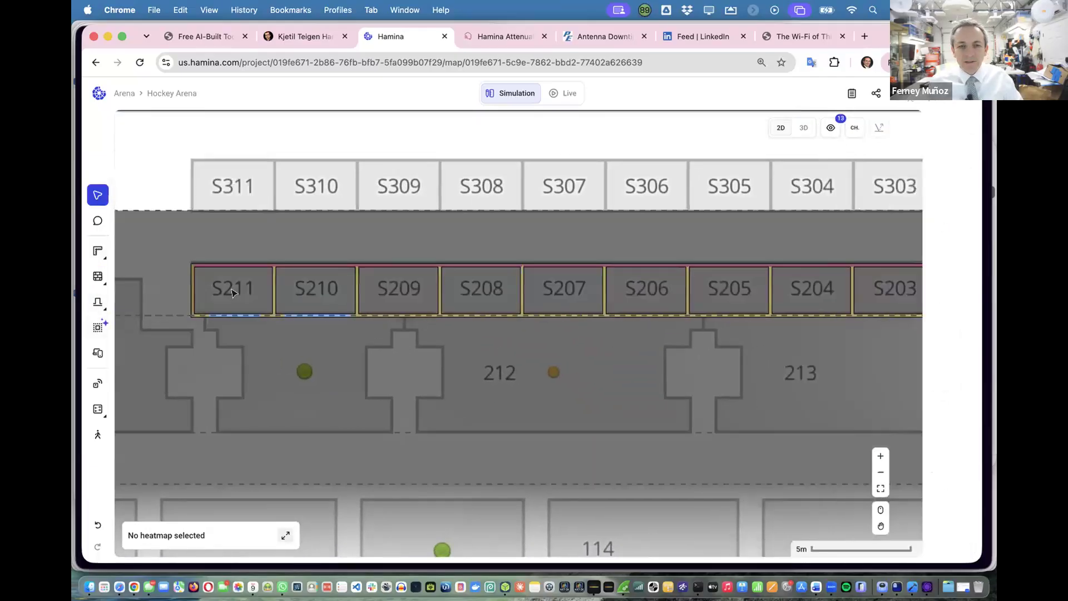
pyautogui.click(338, 315)
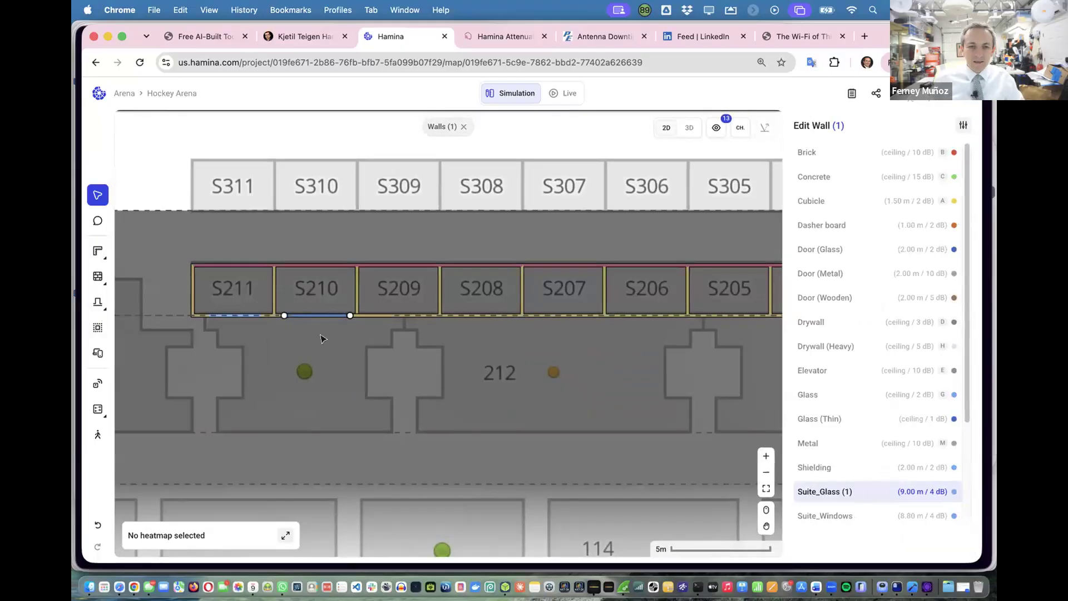
pyautogui.press('super+v')
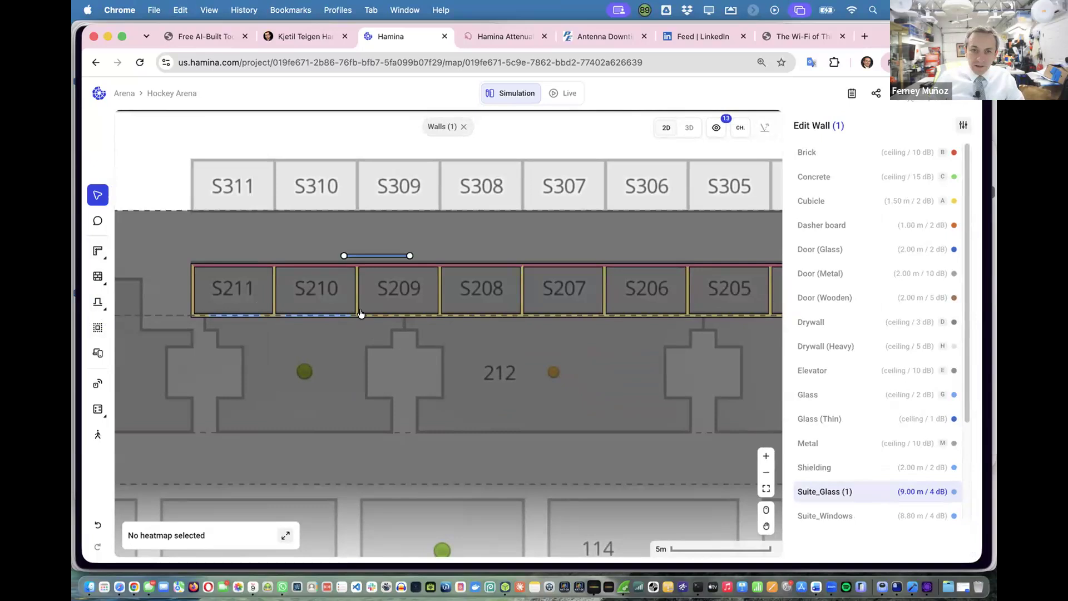
pyautogui.moveTo(378, 256); pyautogui.dragTo(395, 315)
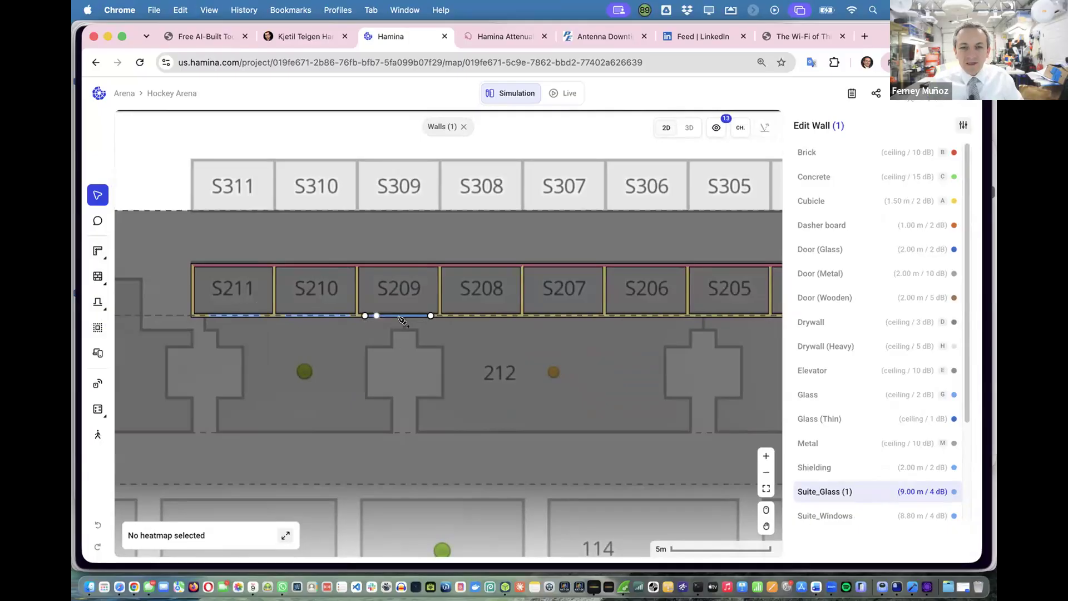
# Check suite S209's copied glass wall in 3D, return to the 2D plan and undo the copy.
pyautogui.click(957, 128)
pyautogui.click(693, 500)
pyautogui.click(683, 128)
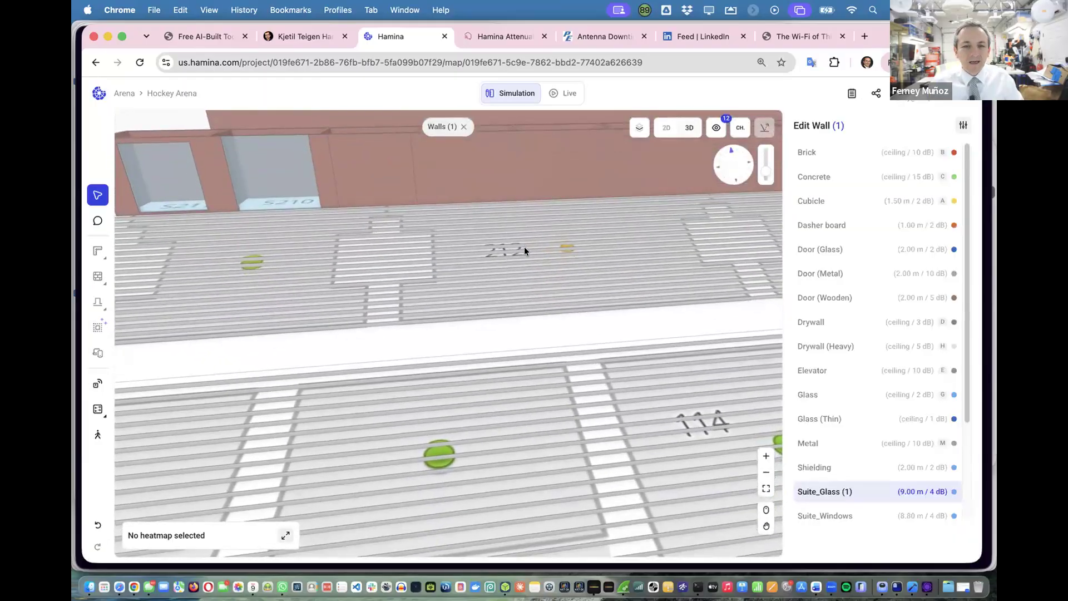
pyautogui.click(666, 129)
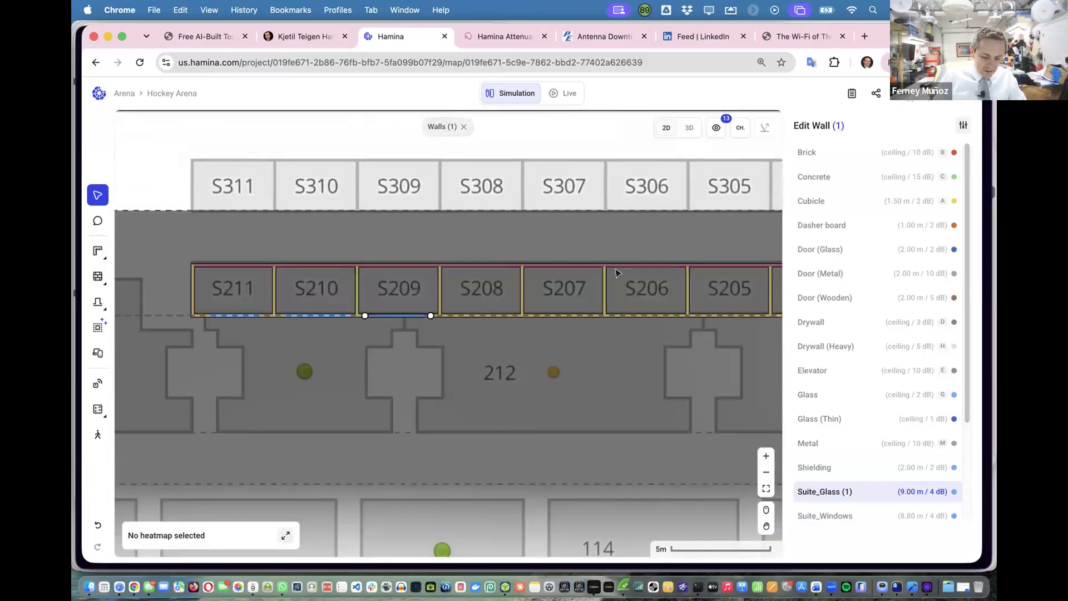
pyautogui.press('Escape')
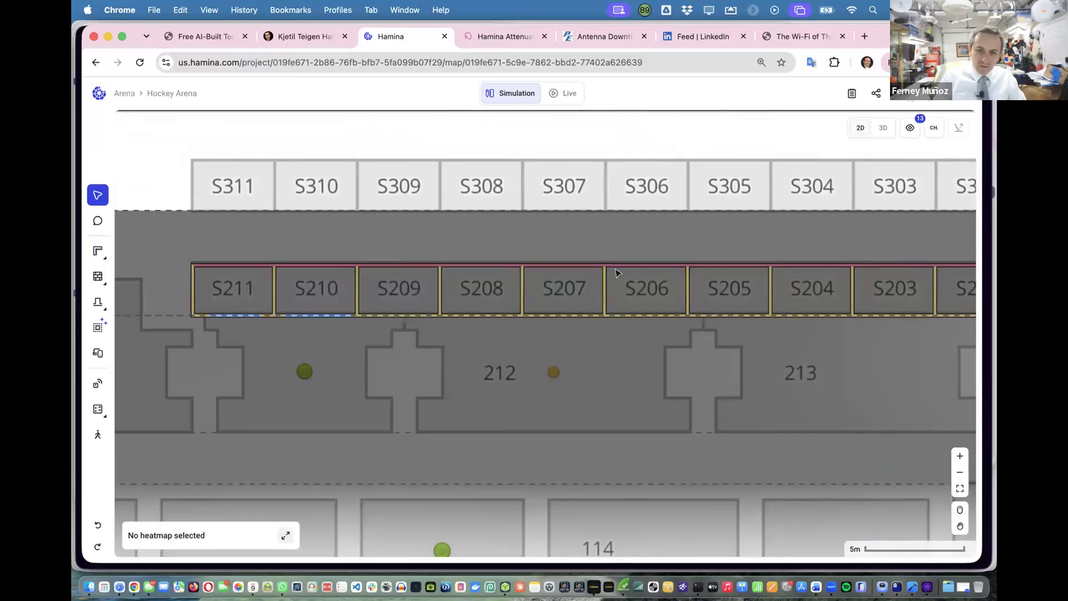
# Draw a separate Suite_Glass wall along suite S209's front, leaving a short gap at each partition.
pyautogui.click(99, 274)
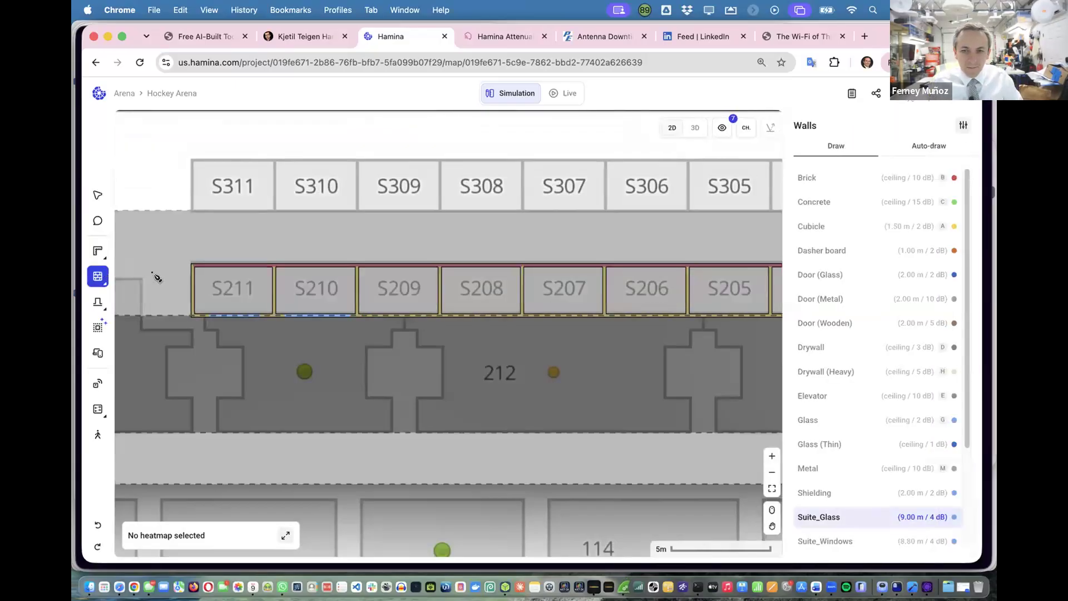
pyautogui.scroll(-1, 844, 491)
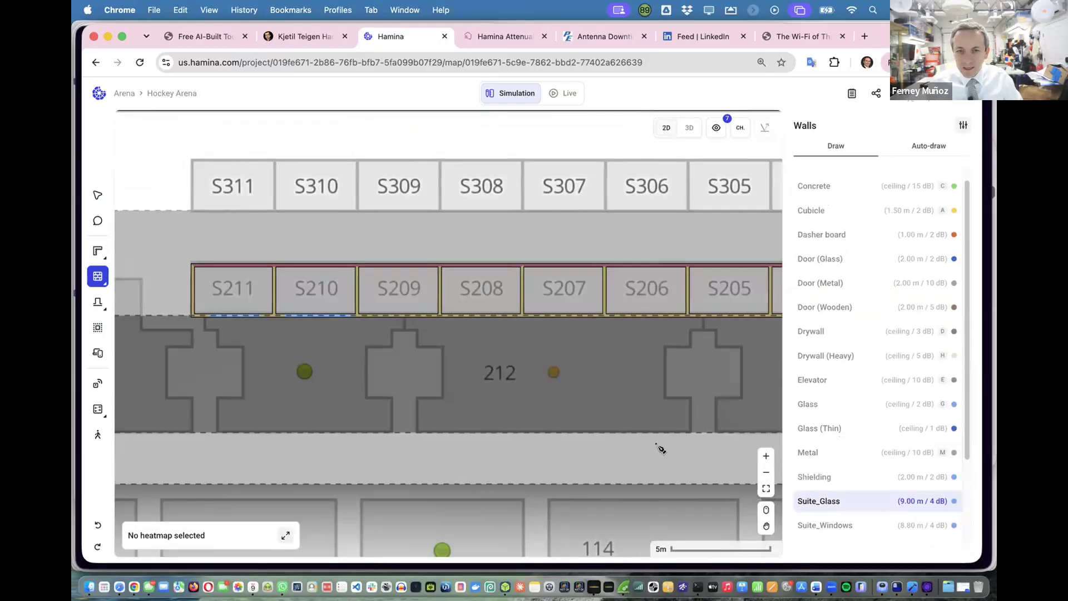
pyautogui.hscroll(2, 534, 396)
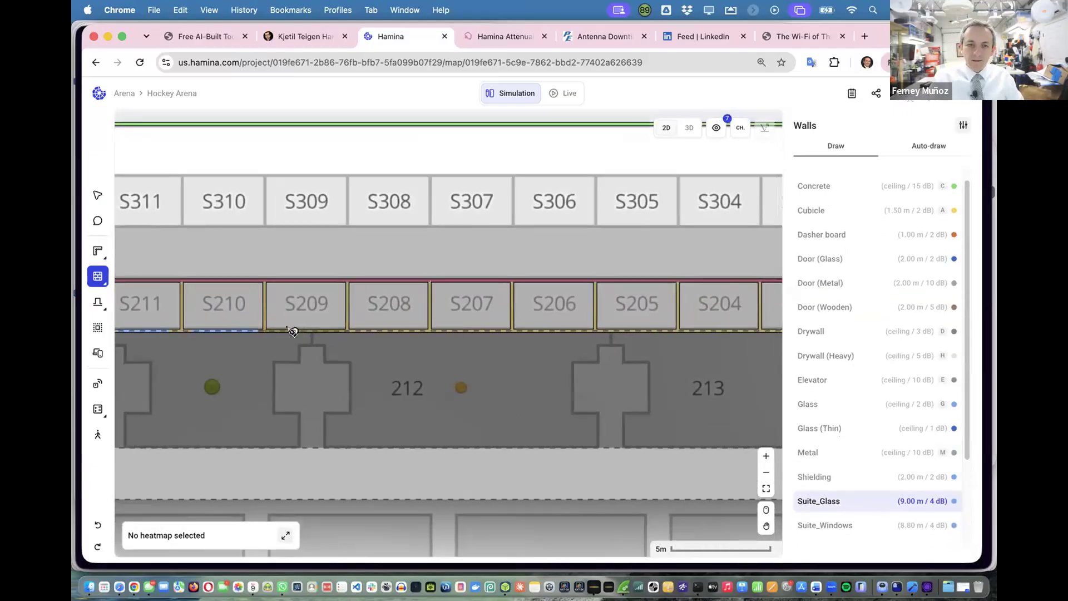
pyautogui.click(277, 330)
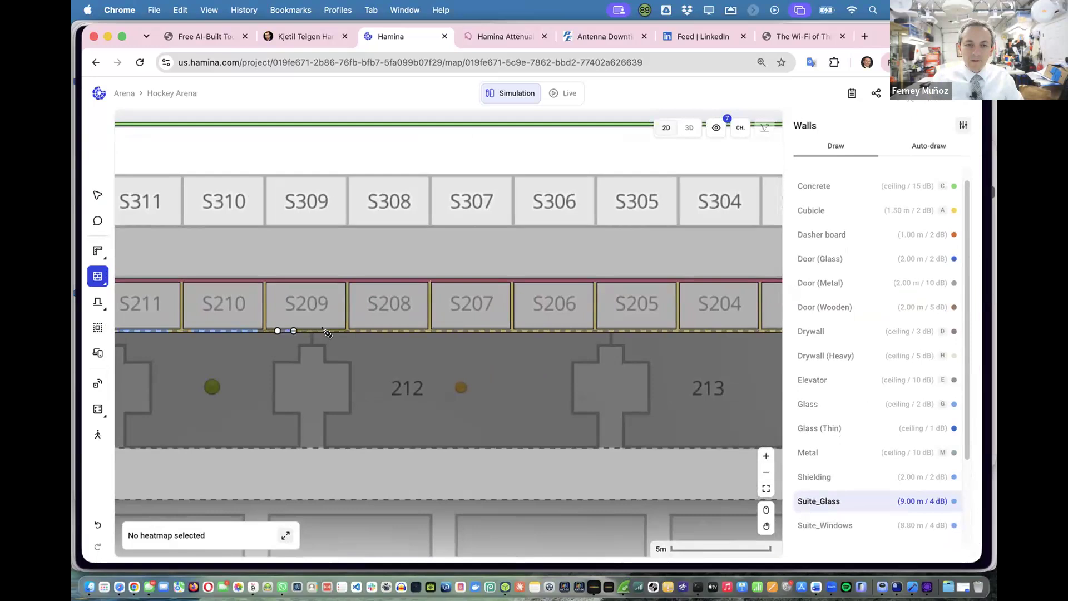
pyautogui.click(336, 331)
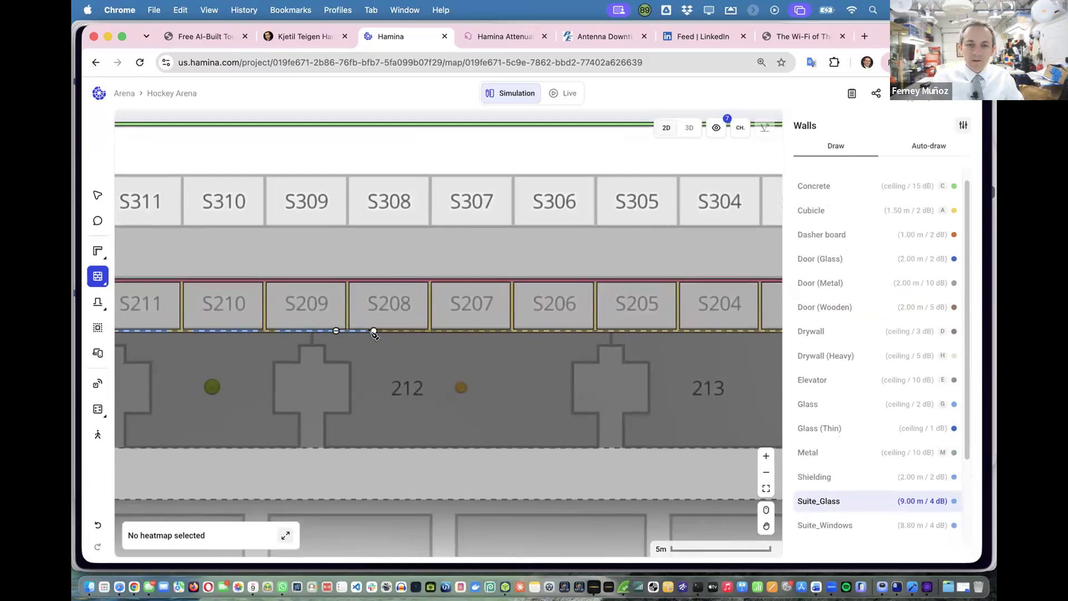
pyautogui.press('Escape')
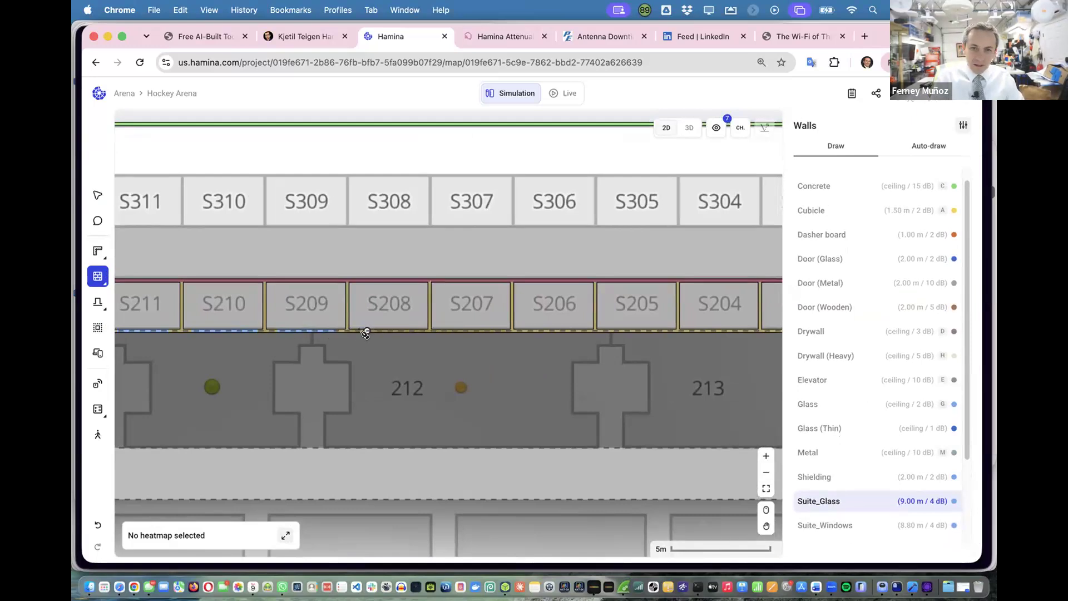
# Draw Suite_Glass walls about 3.1 m long on suite S208's front and about 2.8 m long on suite S207's front, and check them in 3D.
pyautogui.click(358, 331)
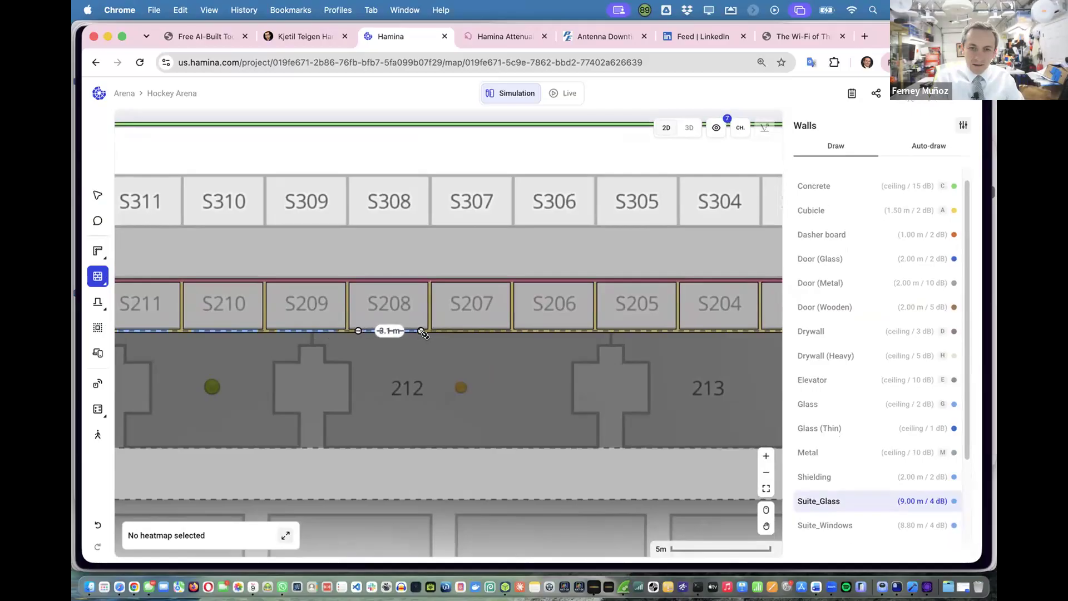
pyautogui.doubleClick(422, 331)
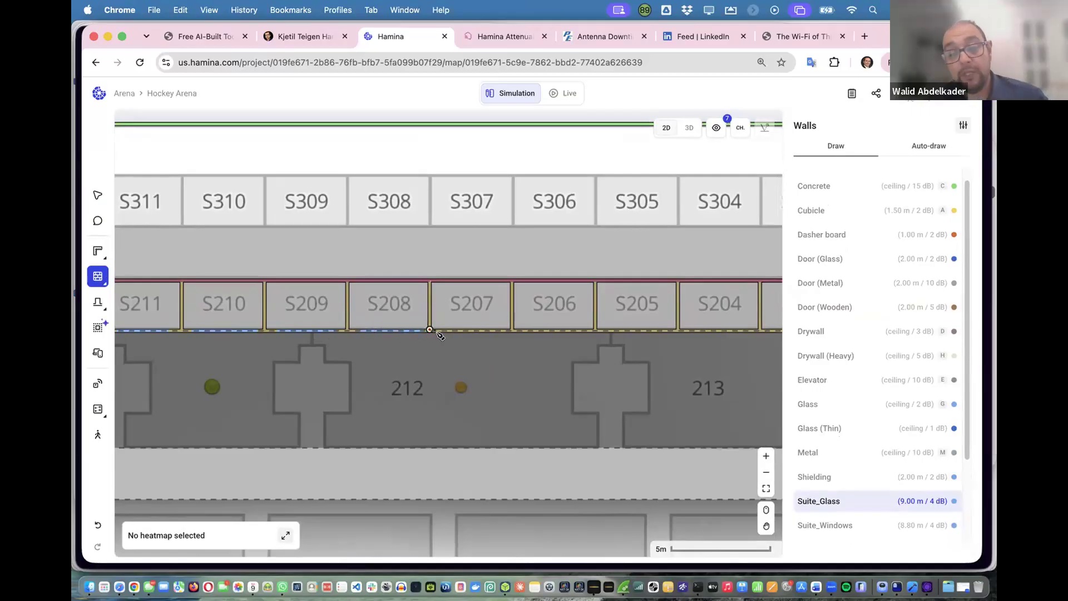
pyautogui.click(443, 331)
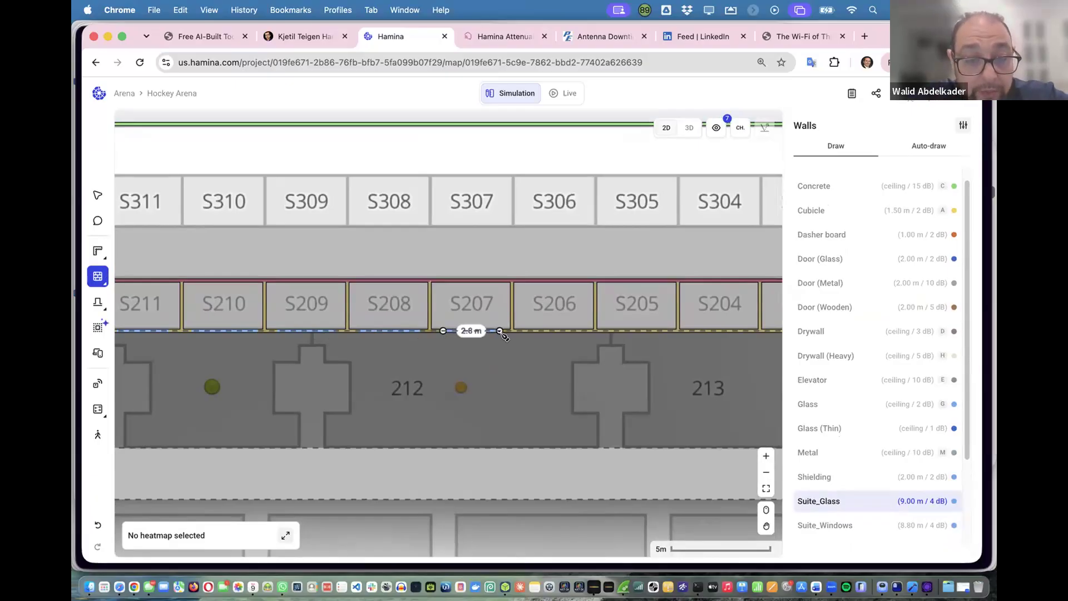
pyautogui.click(500, 332)
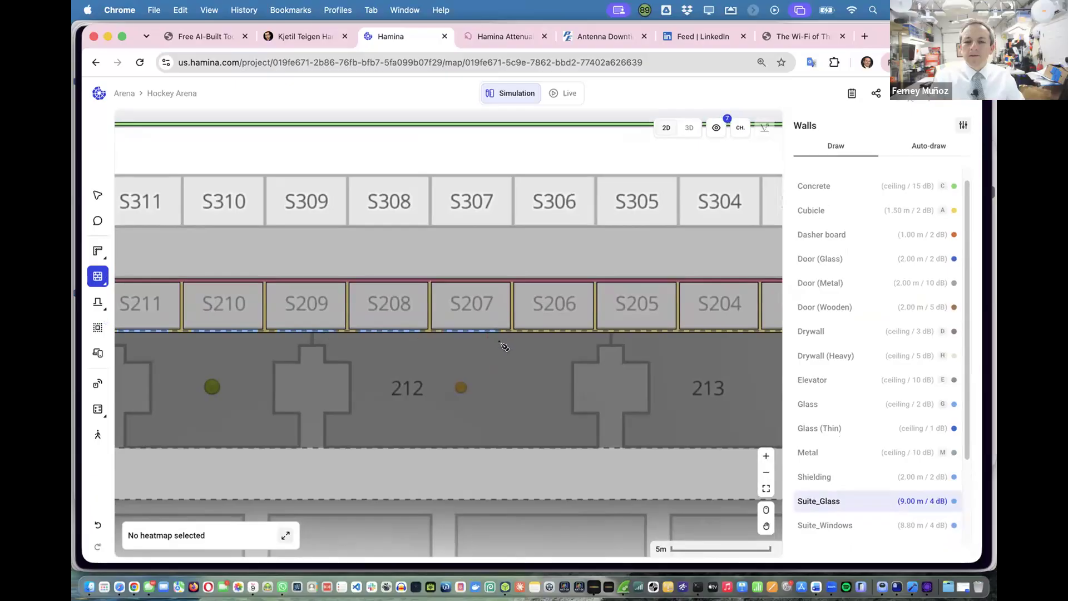
pyautogui.click(690, 127)
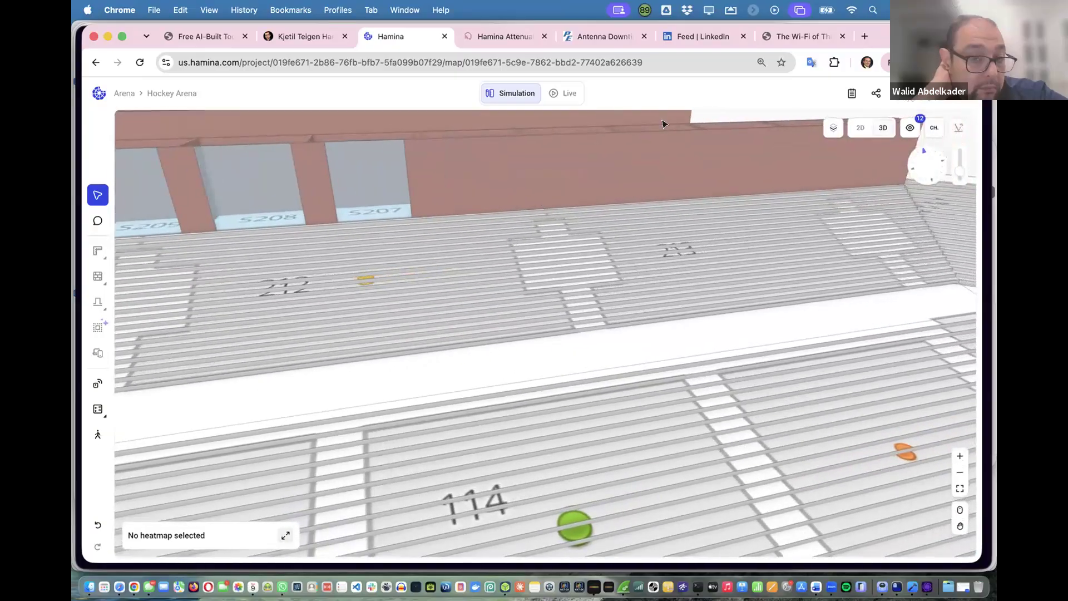
# Return to the 2D plan and draw one continuous Suite_Glass wall along the fronts of suites S206 through S201.
pyautogui.click(859, 128)
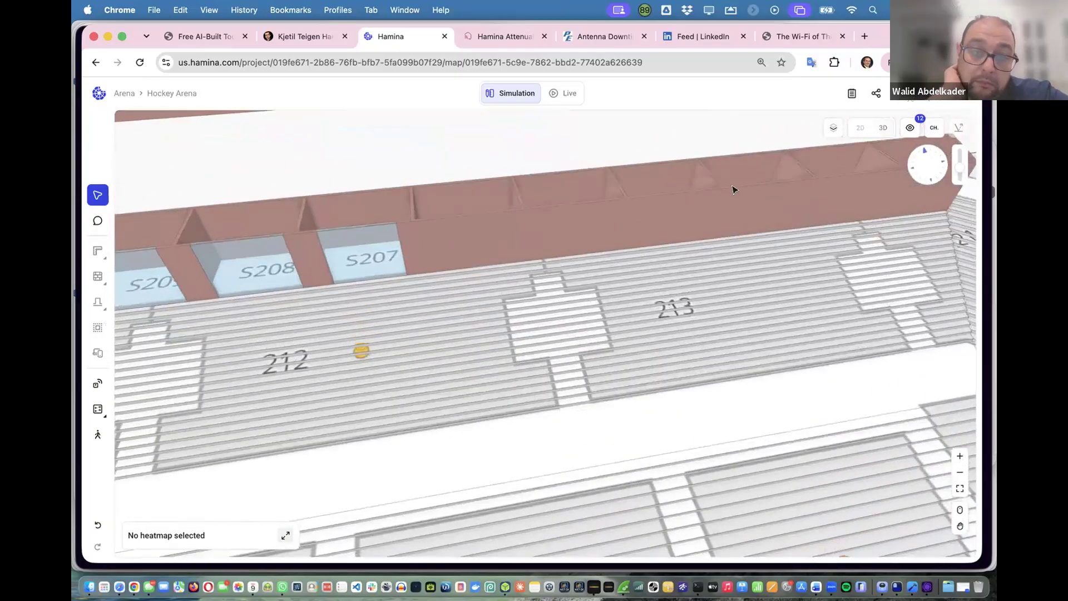
pyautogui.press('w')
pyautogui.scroll(-1, 451, 366)
pyautogui.hscroll(2, 451, 366)
pyautogui.hscroll(2, 454, 369)
pyautogui.scroll(-1, 454, 370)
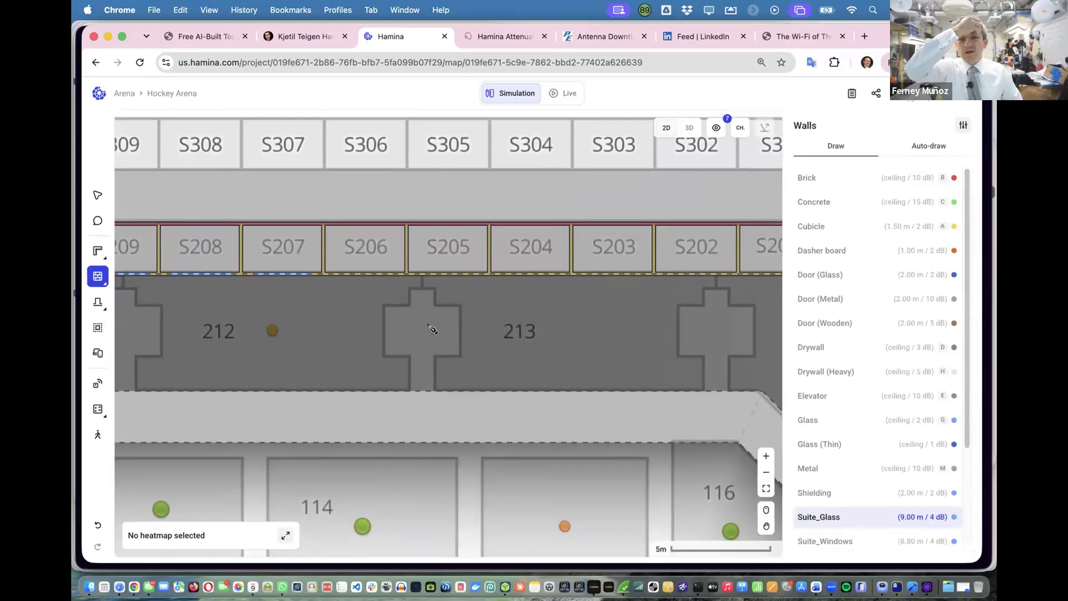
pyautogui.click(332, 274)
pyautogui.hscroll(3, 333, 274)
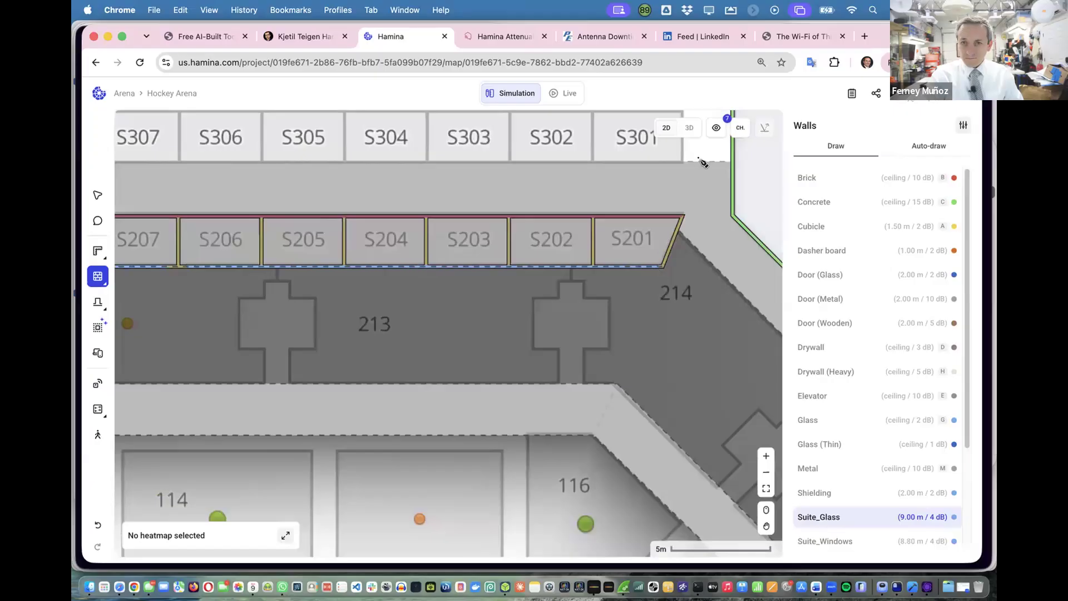
# Inspect the row of suites S211 to S201 in 3D, comparing the separate glass fronts with the continuous one.
pyautogui.click(689, 128)
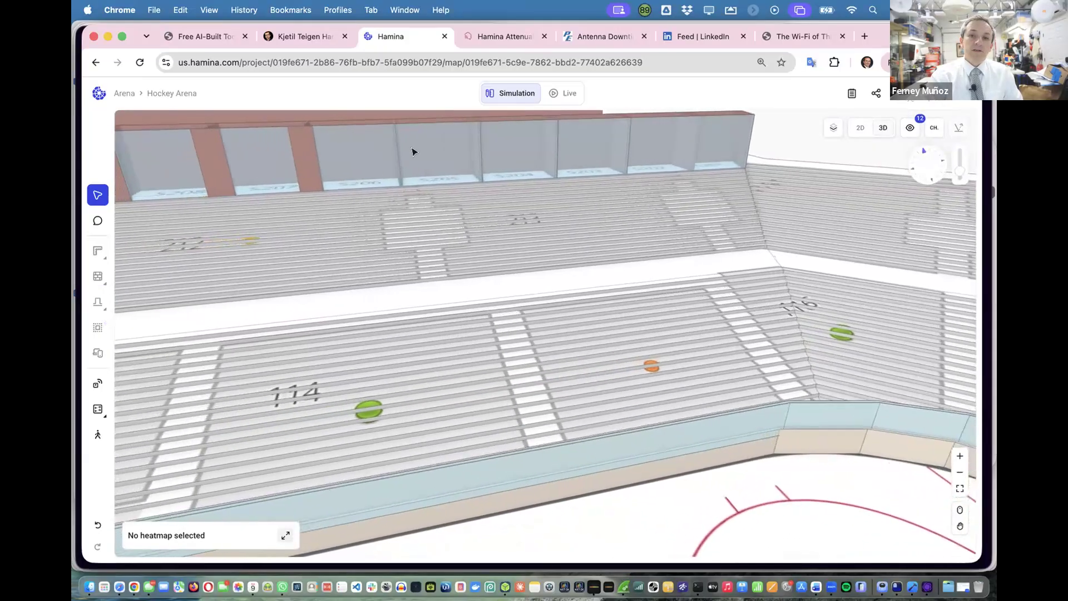
pyautogui.scroll(10, 423, 153)
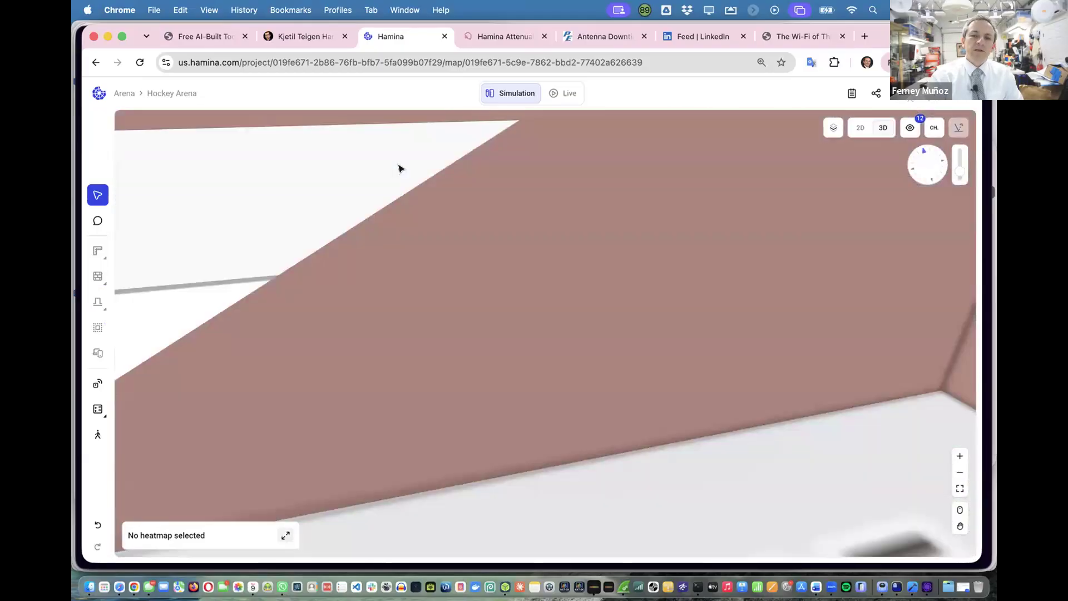
pyautogui.scroll(-10, 398, 168)
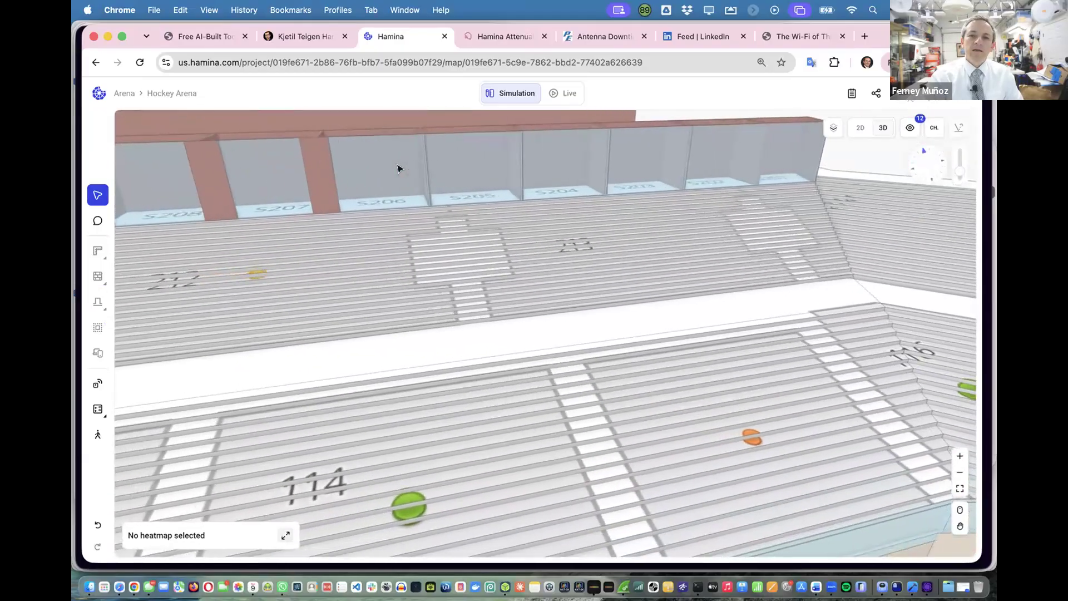
pyautogui.hscroll(-4, 399, 167)
pyautogui.hscroll(-10, 297, 177)
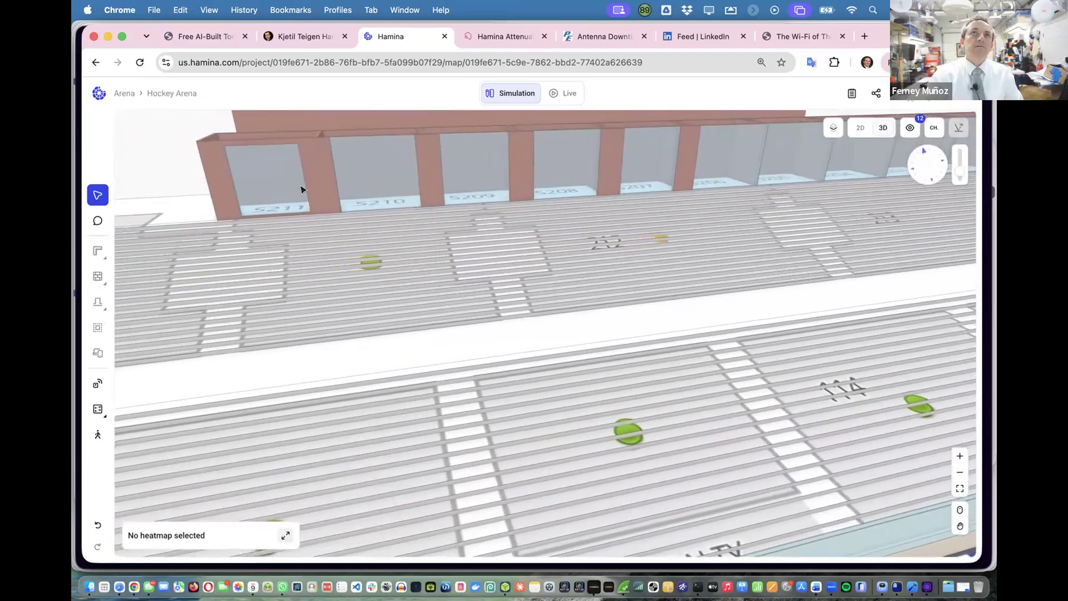
pyautogui.hscroll(10, 516, 217)
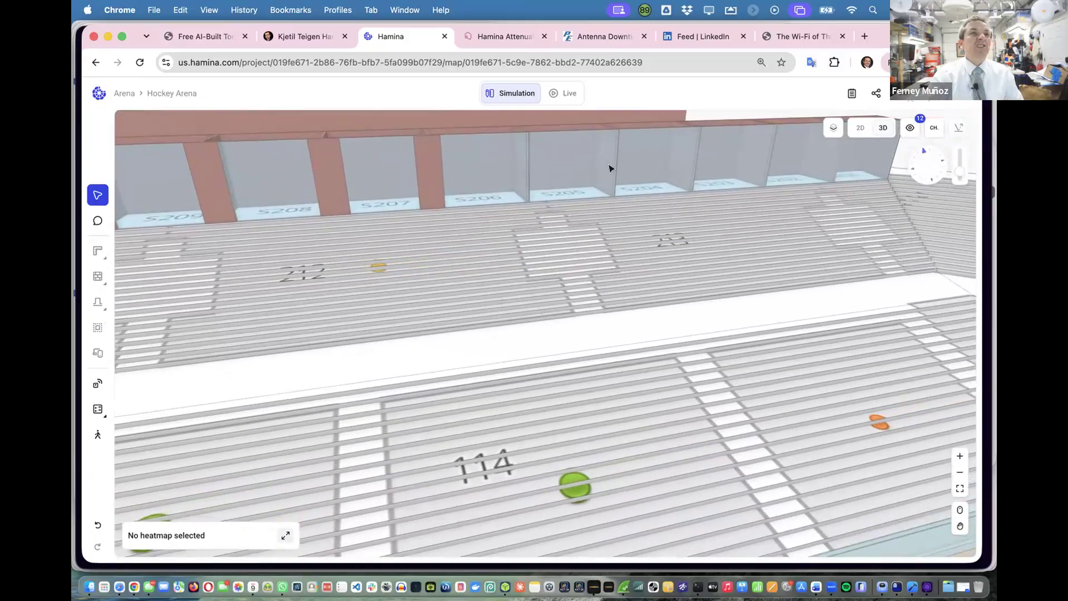
# Inspect the suites and the whole arena from several angles in 3D, and return to the 2D plan.
pyautogui.scroll(-5, 611, 169)
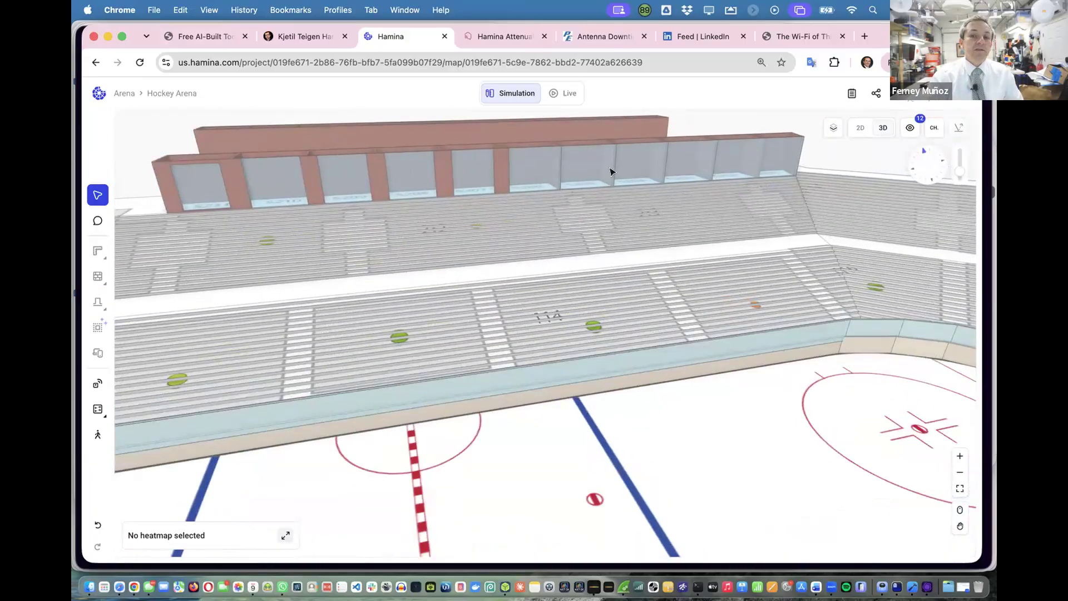
pyautogui.moveTo(612, 215); pyautogui.dragTo(608, 257)
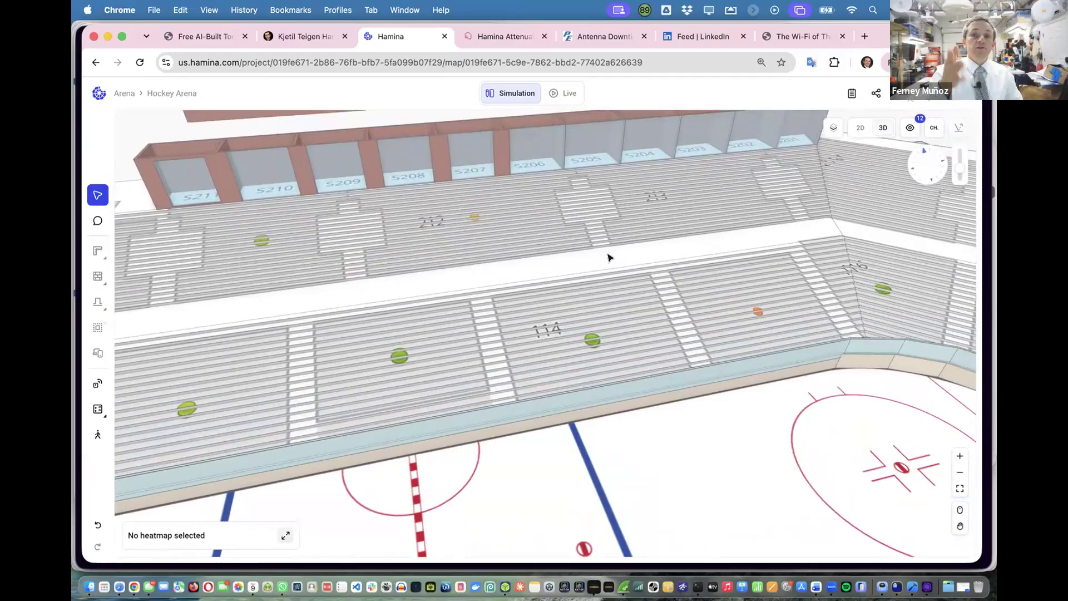
pyautogui.scroll(3, 609, 257)
pyautogui.scroll(3, 650, 184)
pyautogui.scroll(-10, 650, 183)
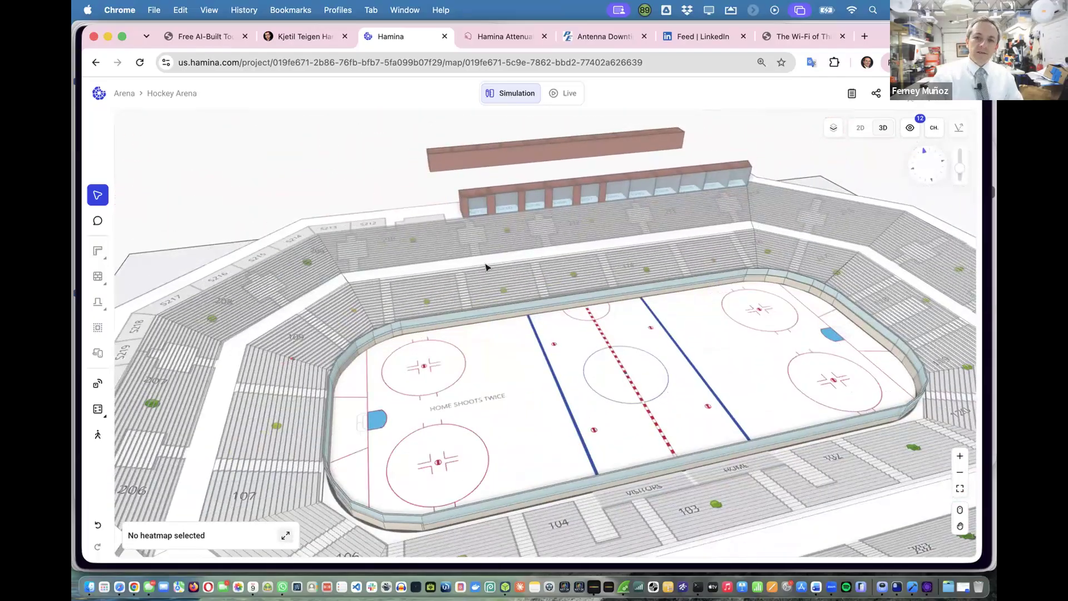
pyautogui.moveTo(602, 278); pyautogui.dragTo(746, 150)
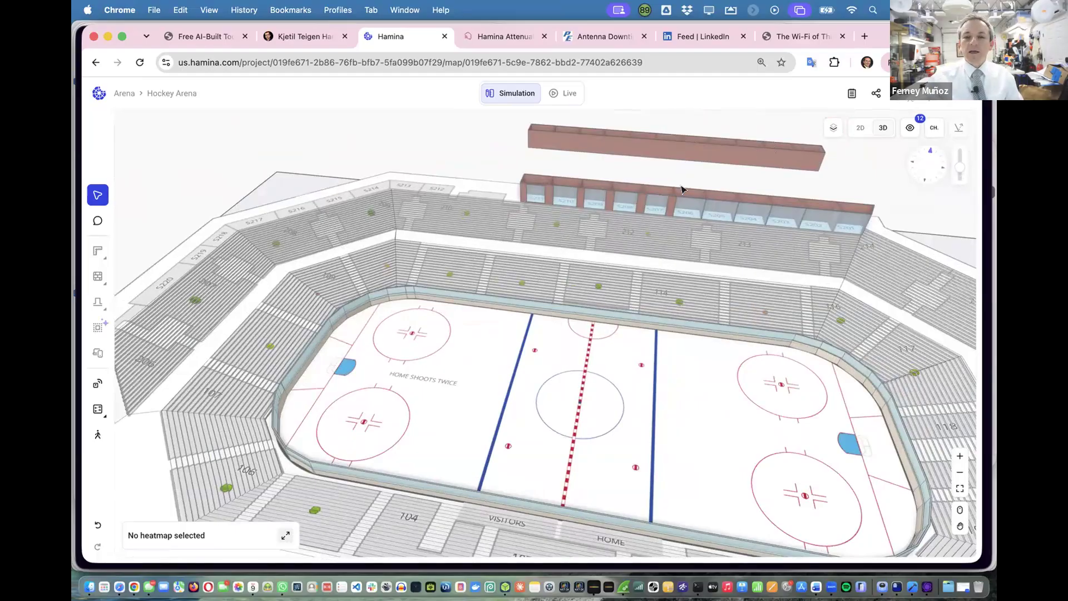
pyautogui.scroll(-6, 682, 189)
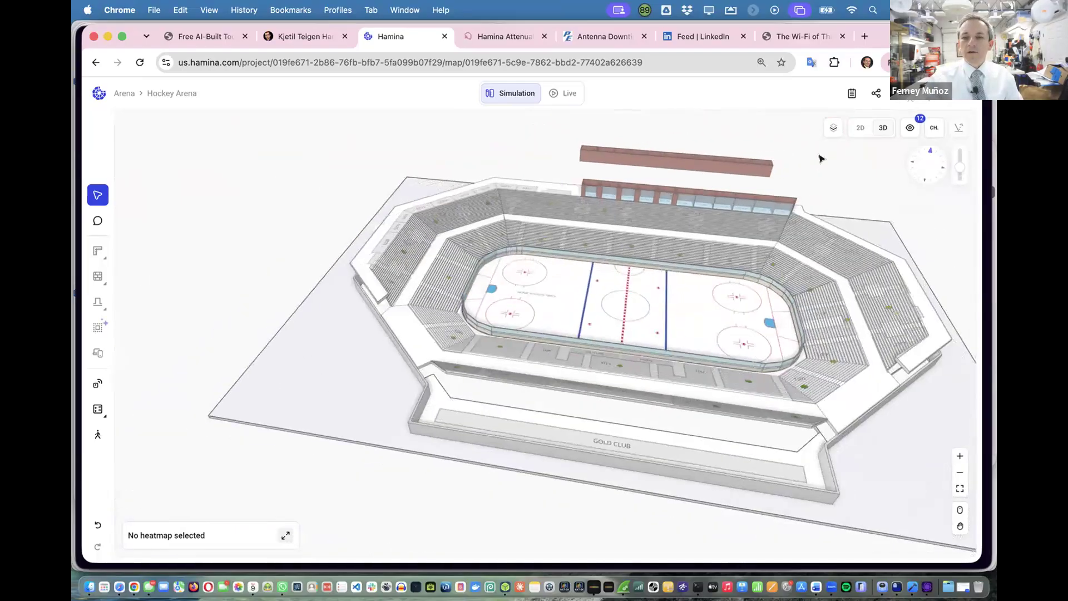
pyautogui.click(859, 128)
pyautogui.press('w')
pyautogui.scroll(1, 730, 162)
pyautogui.hscroll(3, 730, 162)
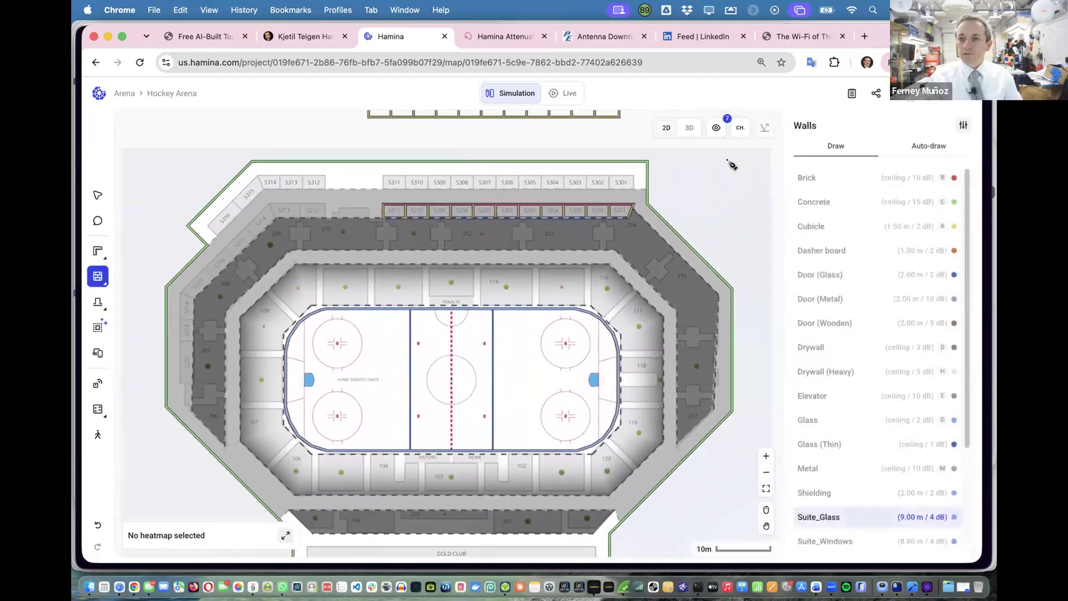
pyautogui.scroll(1, 731, 165)
pyautogui.hscroll(1, 731, 165)
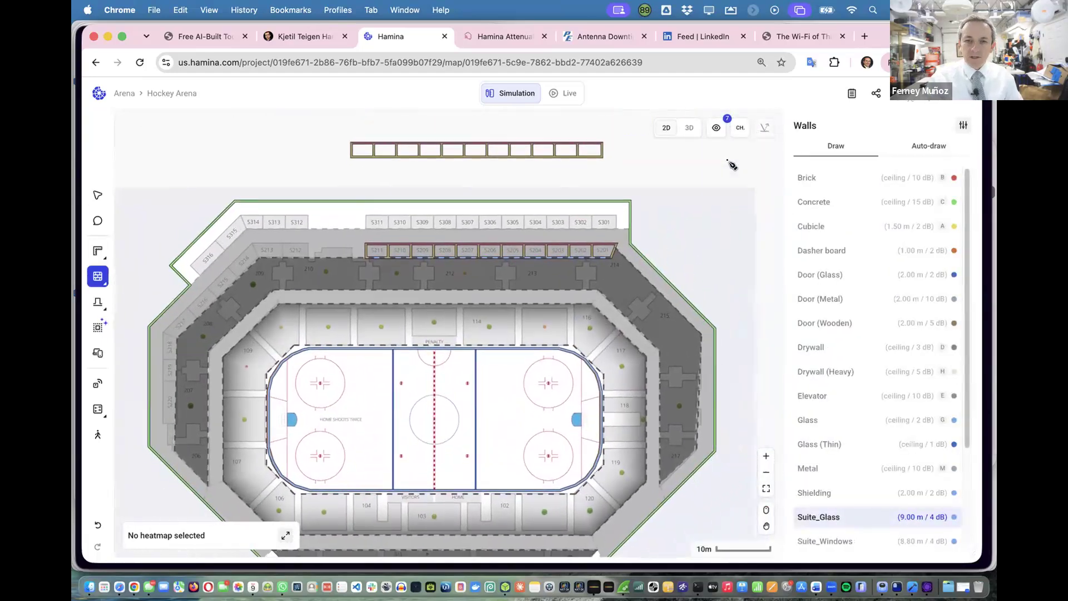
pyautogui.scroll(1, 729, 162)
pyautogui.hscroll(1, 729, 162)
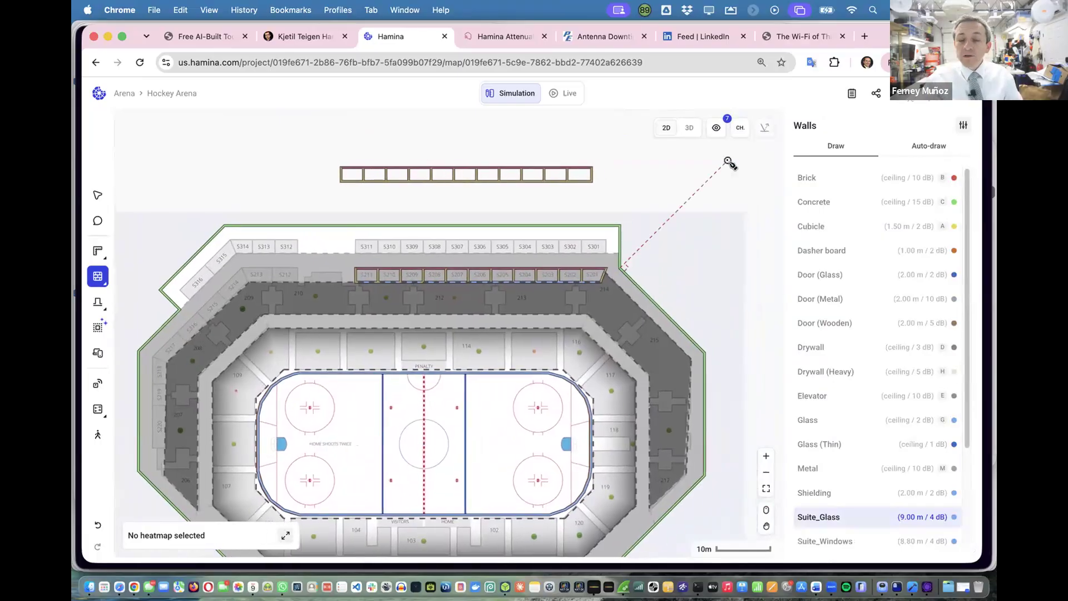
pyautogui.click(724, 162)
pyautogui.press('Escape')
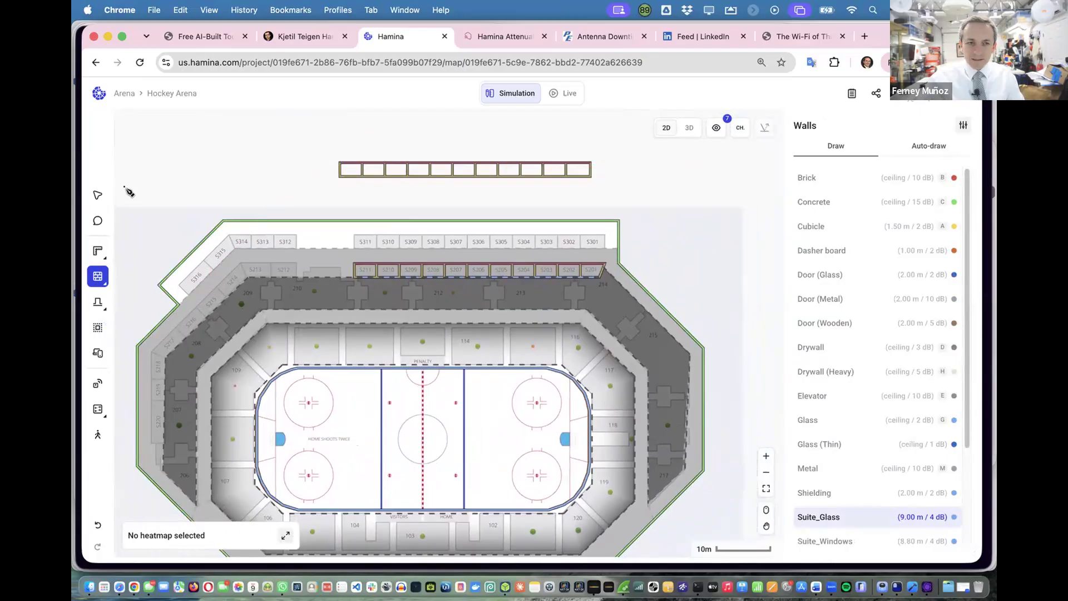
# Select all walls of the detached suite row above the arena plan.
pyautogui.click(96, 195)
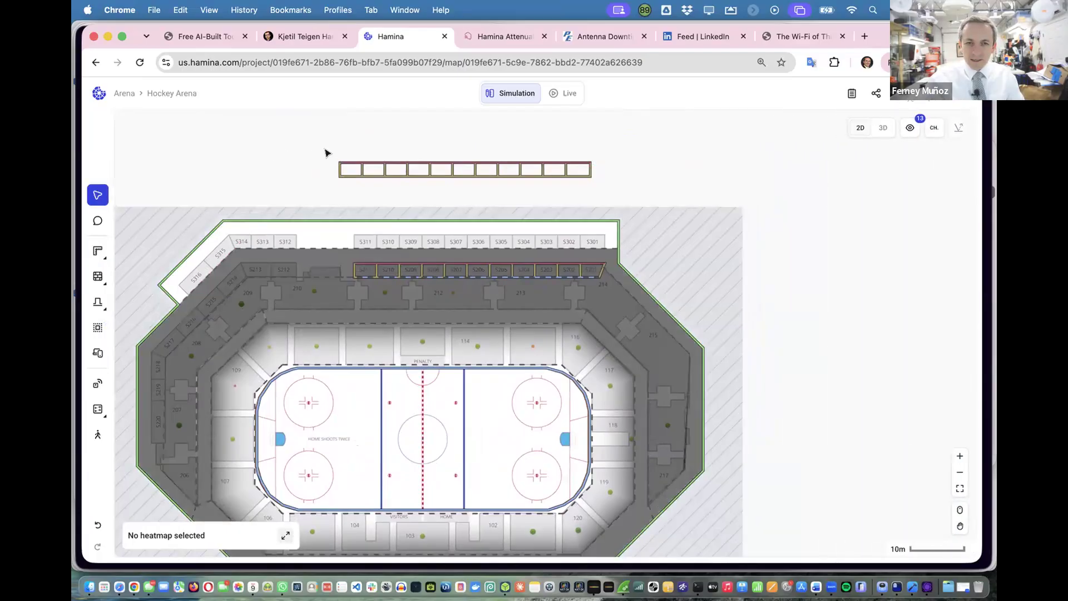
pyautogui.moveTo(345, 155); pyautogui.dragTo(609, 185)
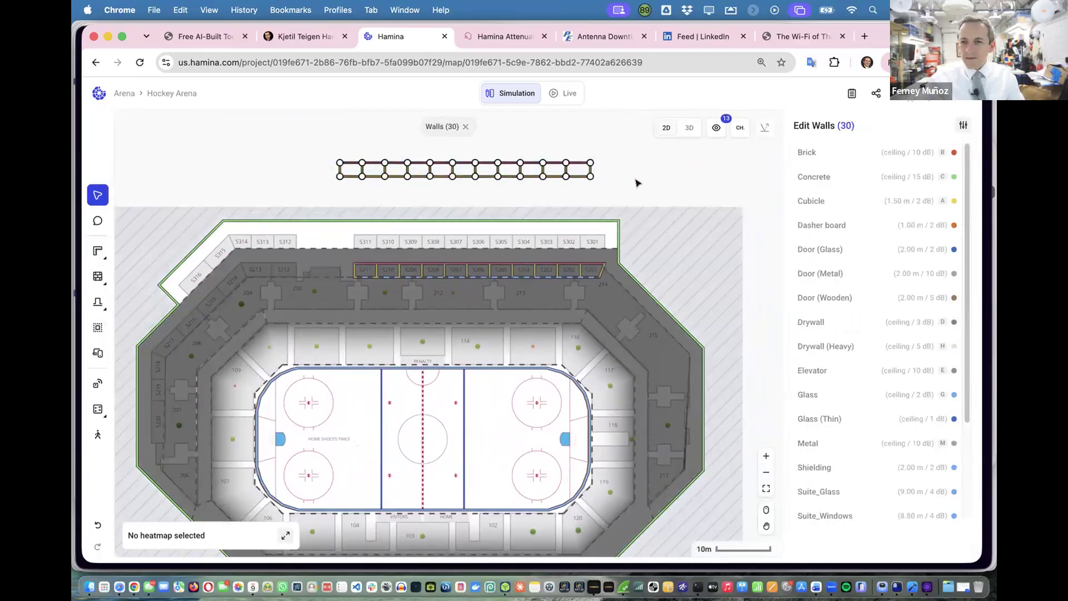
pyautogui.click(964, 127)
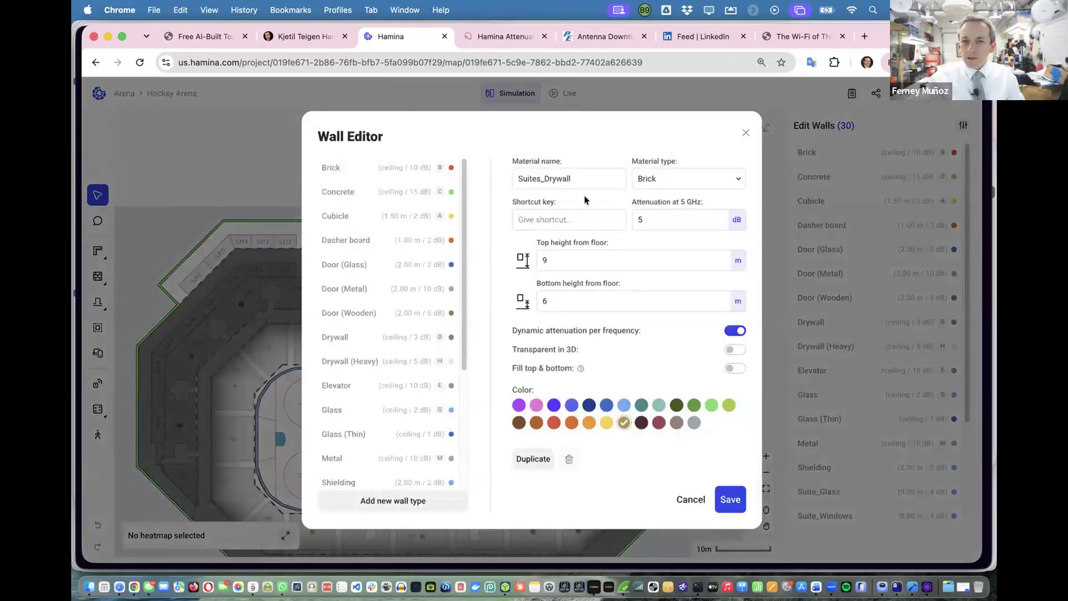
pyautogui.click(580, 177)
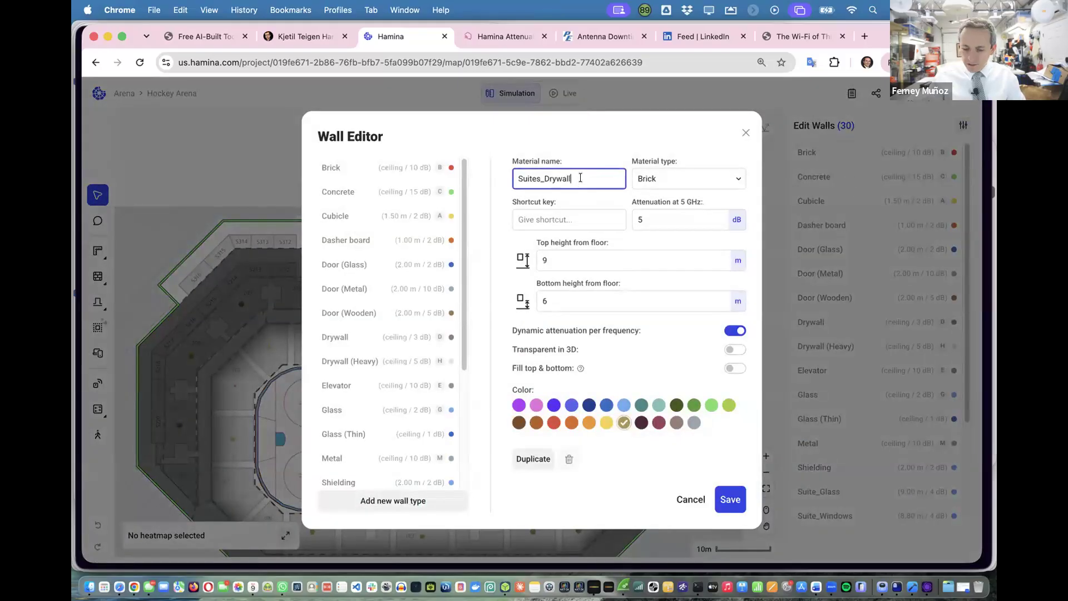
pyautogui.press('BackSpace')
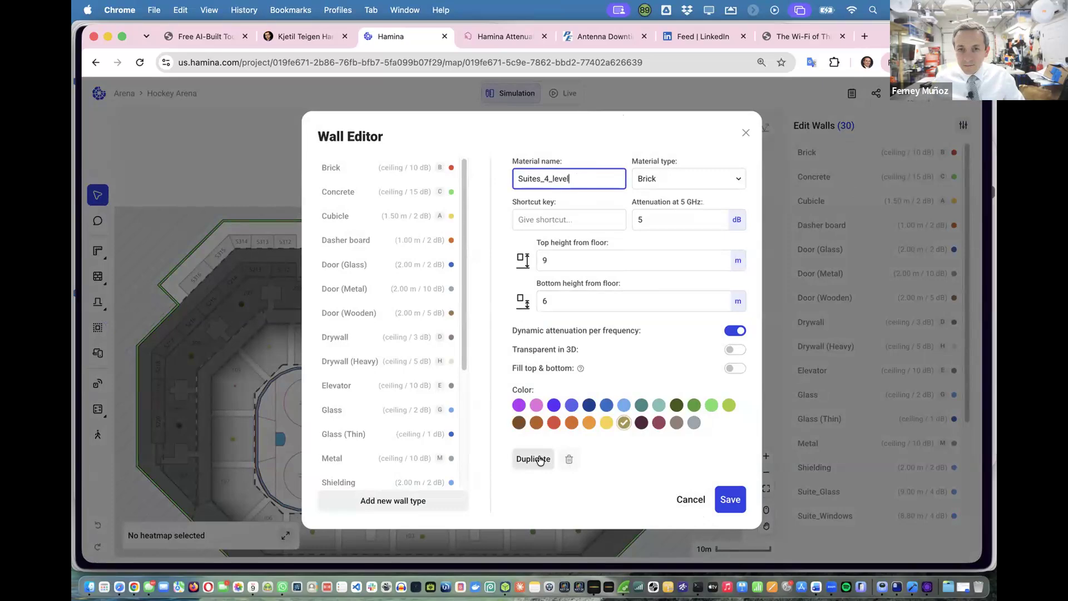
pyautogui.click(691, 500)
# Duplicate the Suites_Drywall wall type and name the copy Suites_4_Level.
pyautogui.click(963, 126)
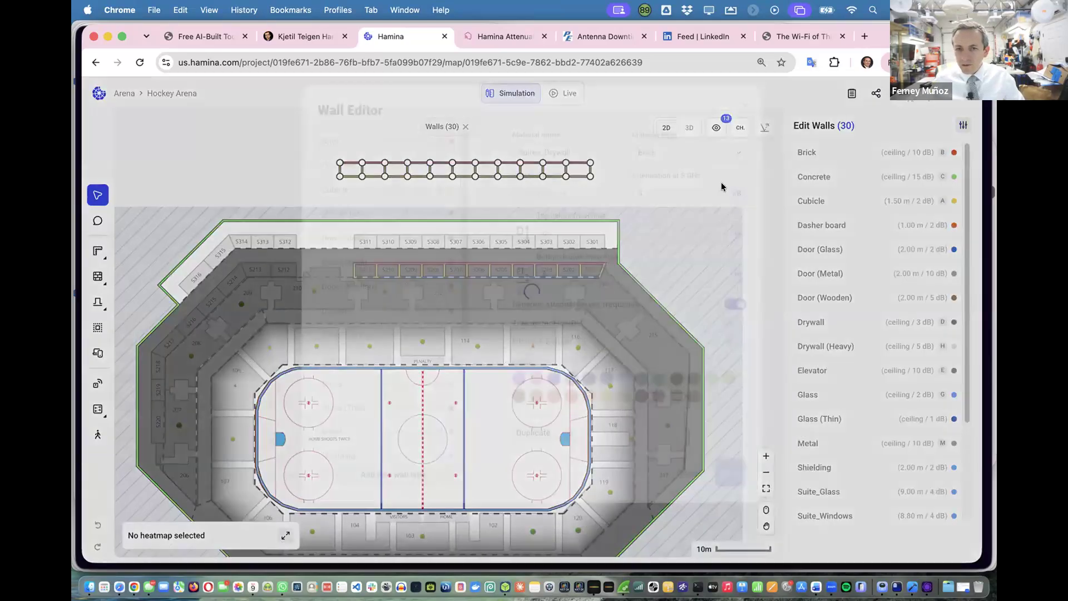
pyautogui.click(542, 460)
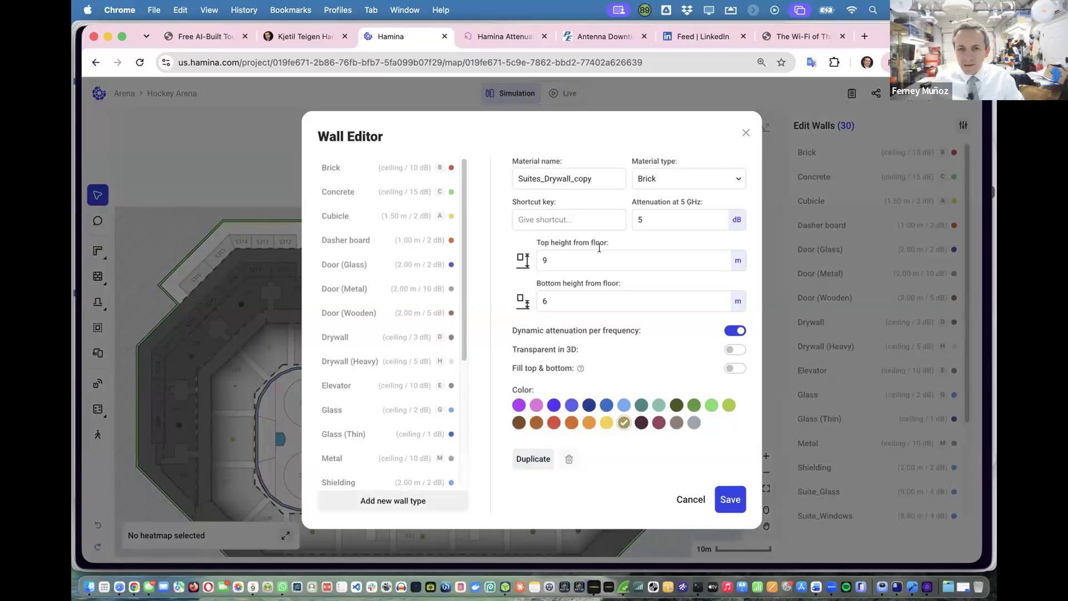
pyautogui.click(608, 182)
pyautogui.press('BackSpace')
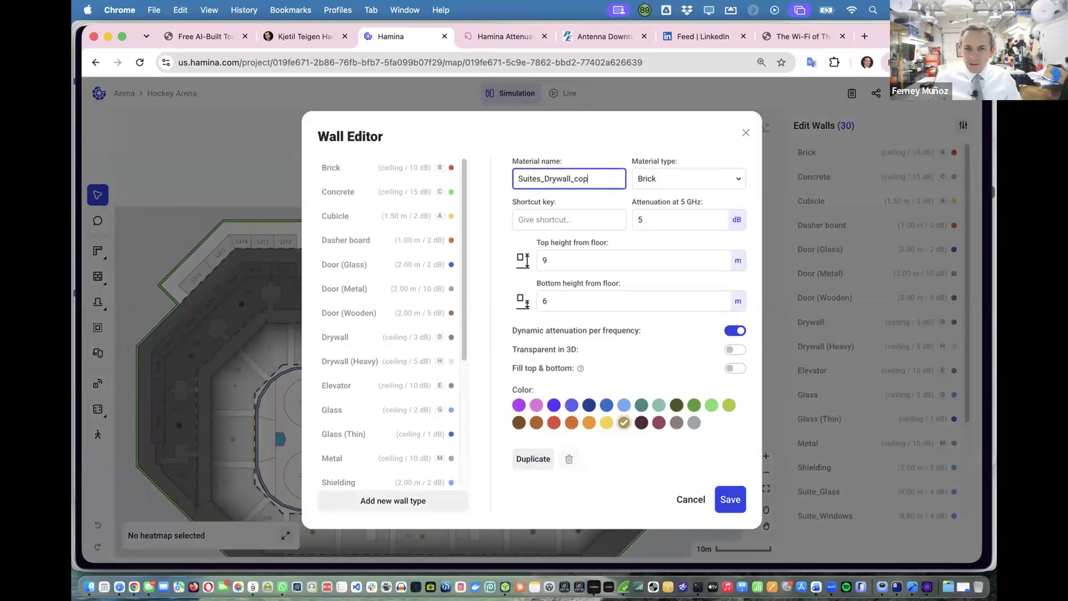
pyautogui.press('BackSpace')
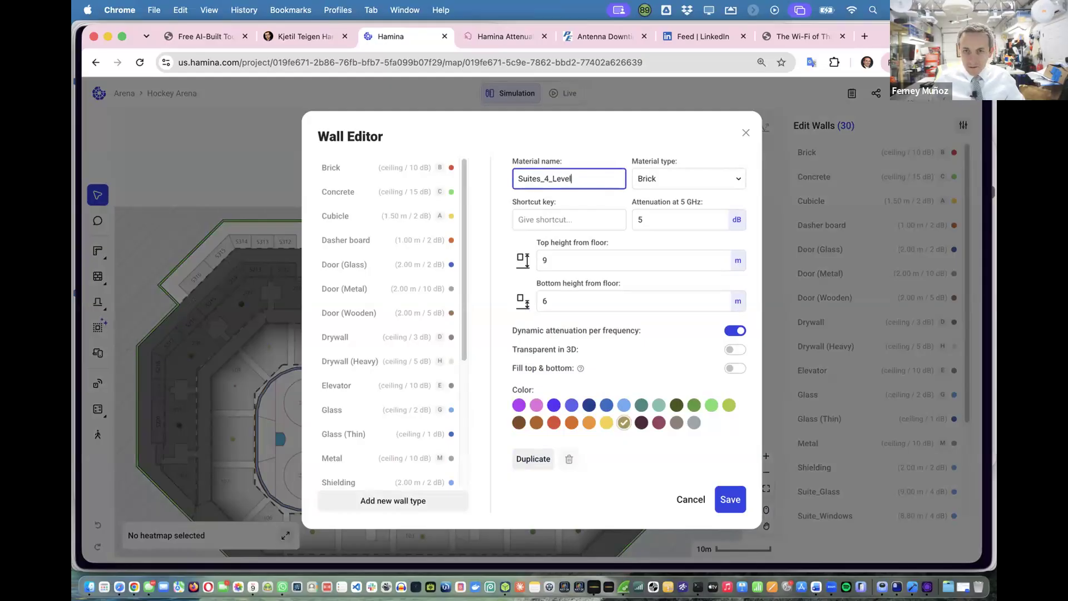
# Set the material type of Suites_4_Level to Wood.
pyautogui.click(667, 177)
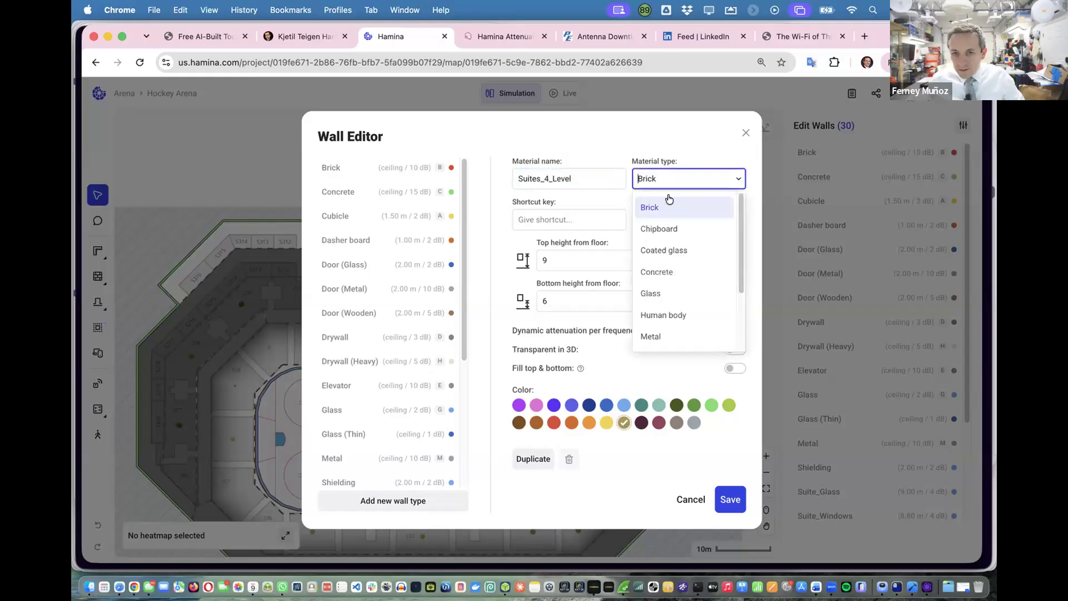
pyautogui.scroll(-3, 668, 254)
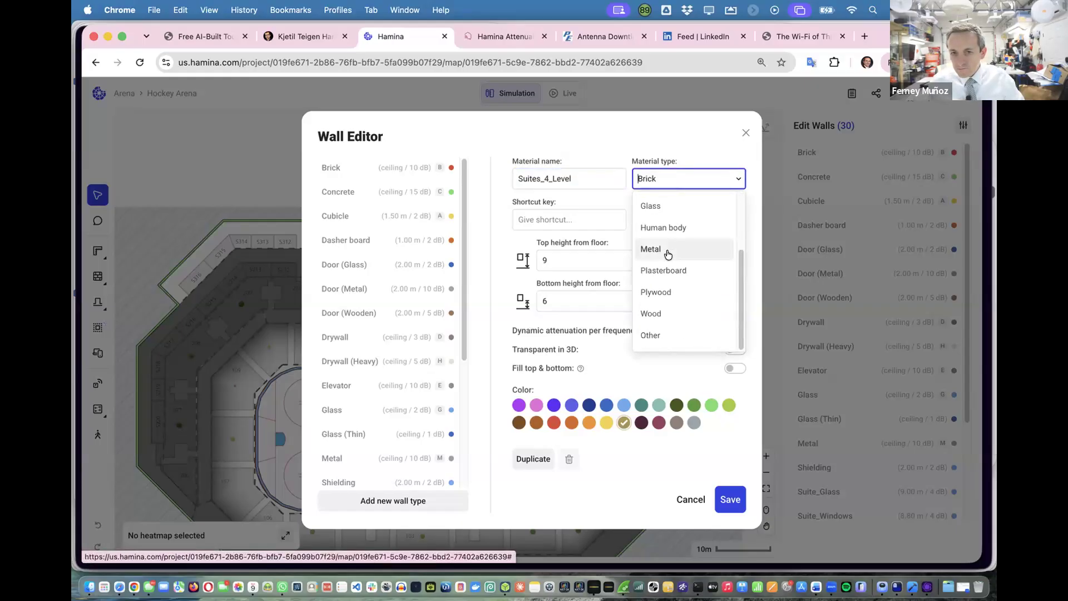
pyautogui.scroll(3, 668, 254)
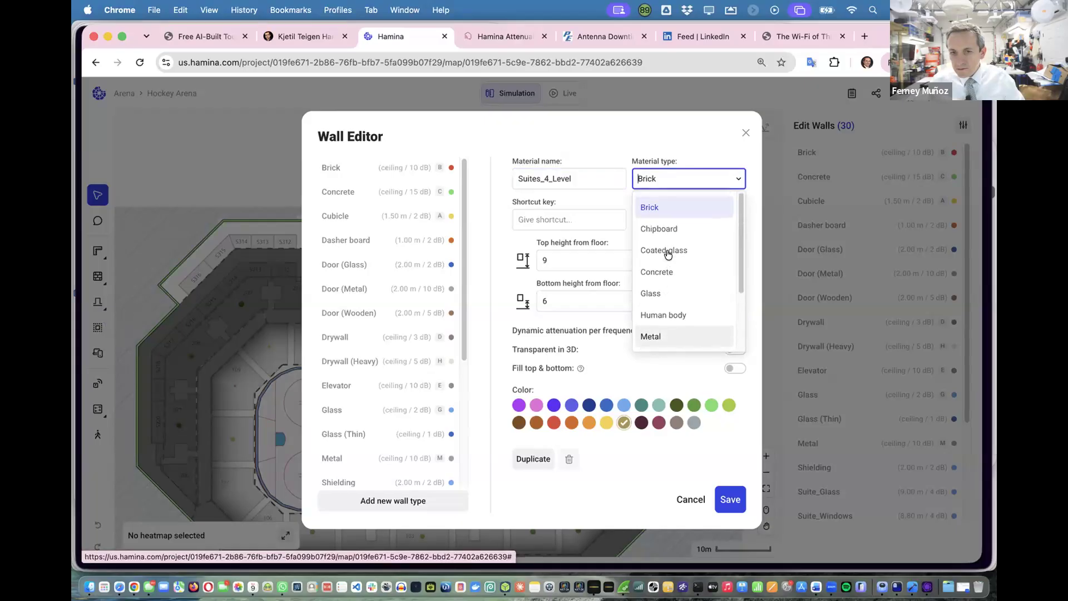
pyautogui.scroll(-3, 668, 254)
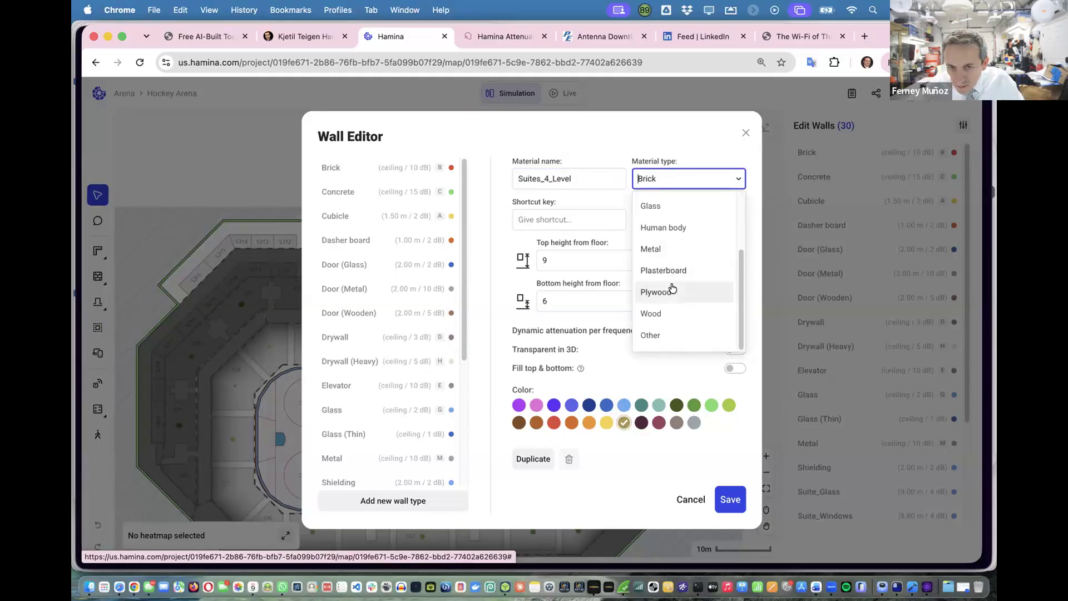
pyautogui.click(666, 319)
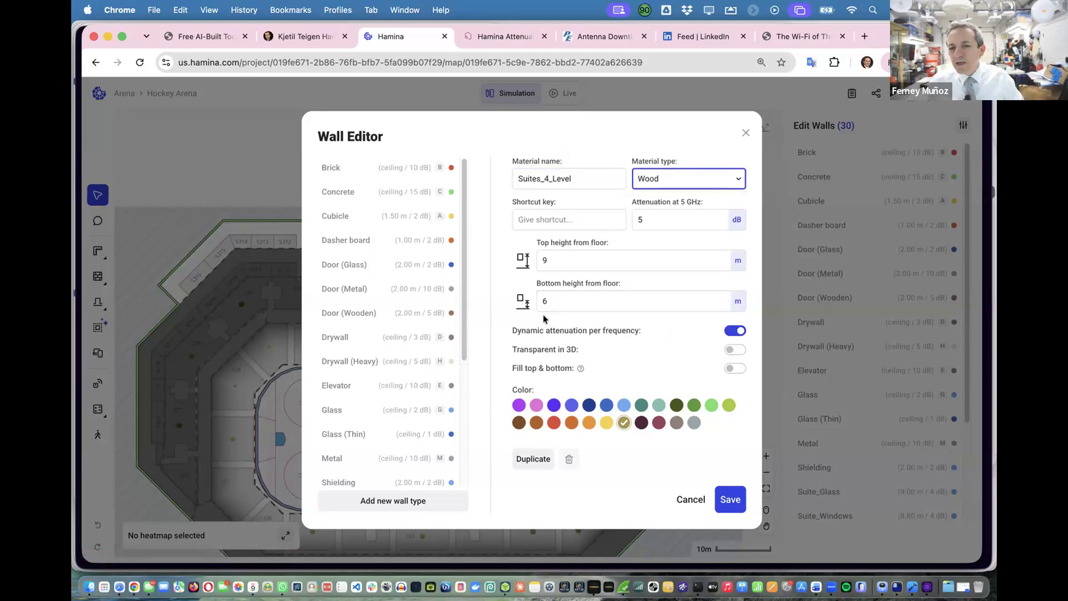
# Set the Suites_4_Level bottom height to 9 m and top height to 12 m, and save the wall type.
pyautogui.click(553, 301)
pyautogui.press('BackSpace')
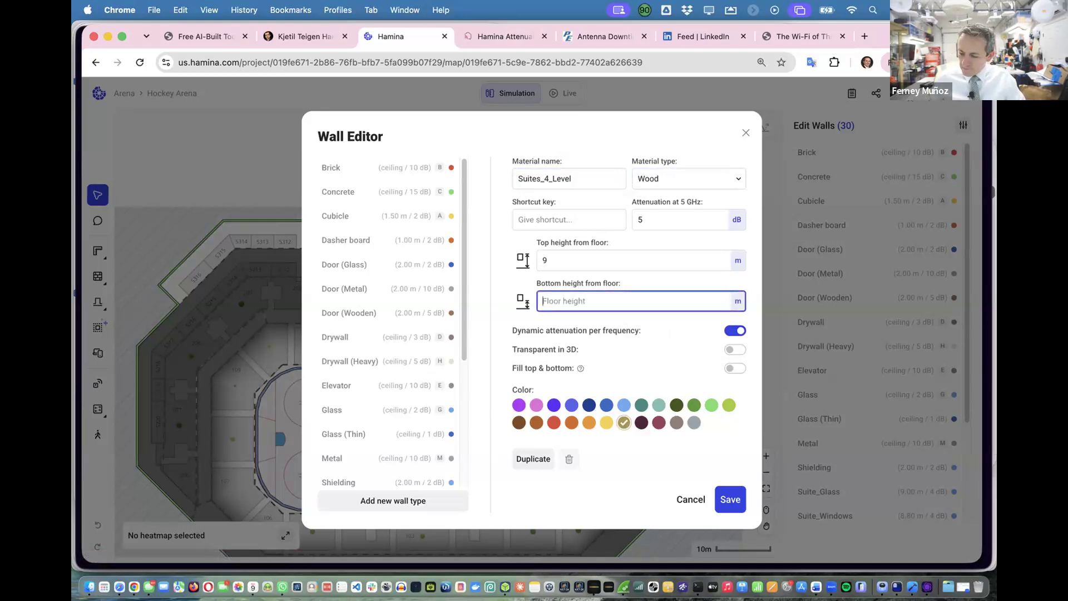
pyautogui.write('9')
pyautogui.click(553, 261)
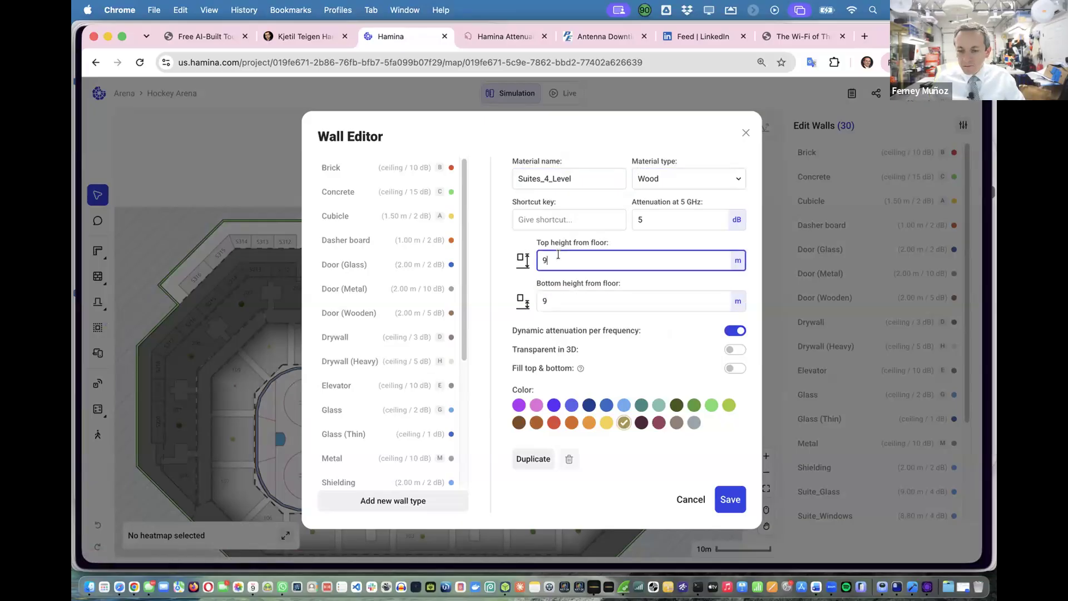
pyautogui.press('BackSpace')
pyautogui.write('12')
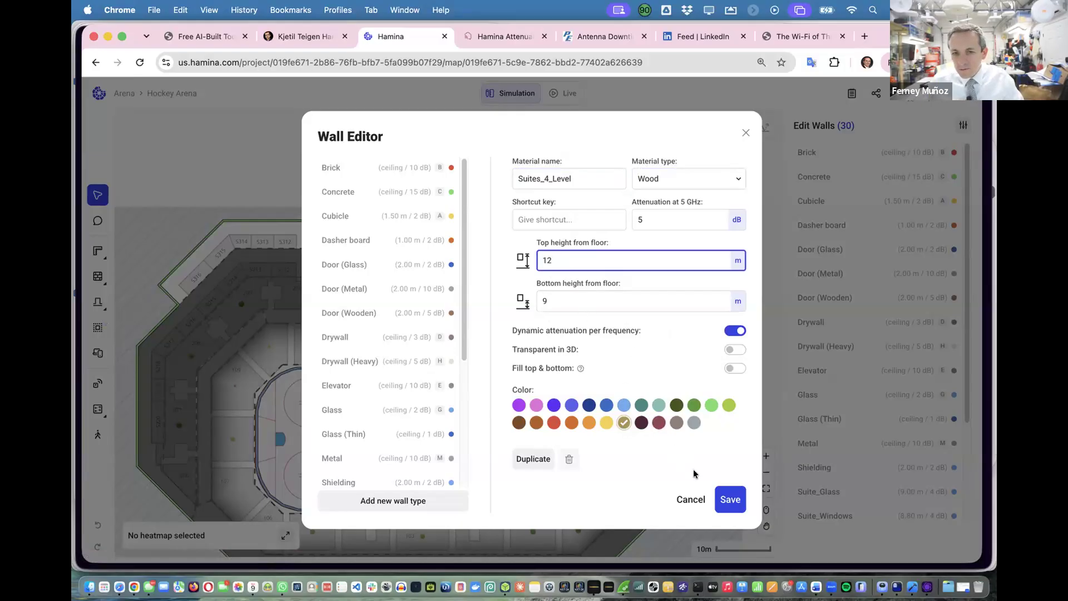
pyautogui.click(730, 500)
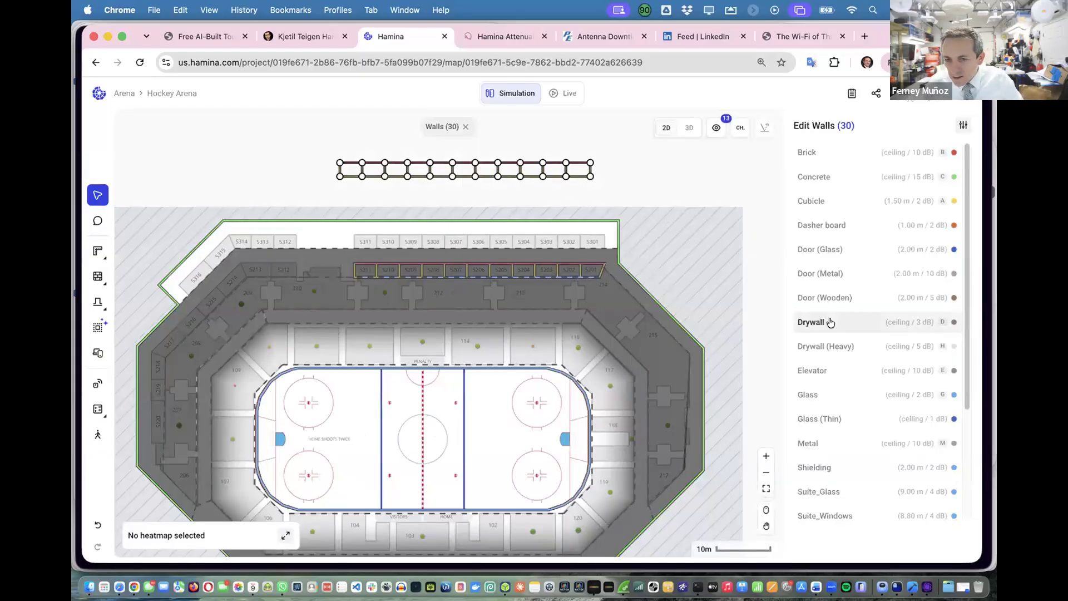
# Assign Suites_4_Level to the selected detached suite walls, check their elevation in 3D, and return to 2D with nothing selected.
pyautogui.scroll(-2, 830, 319)
pyautogui.scroll(-3, 834, 350)
pyautogui.click(846, 421)
pyautogui.click(688, 131)
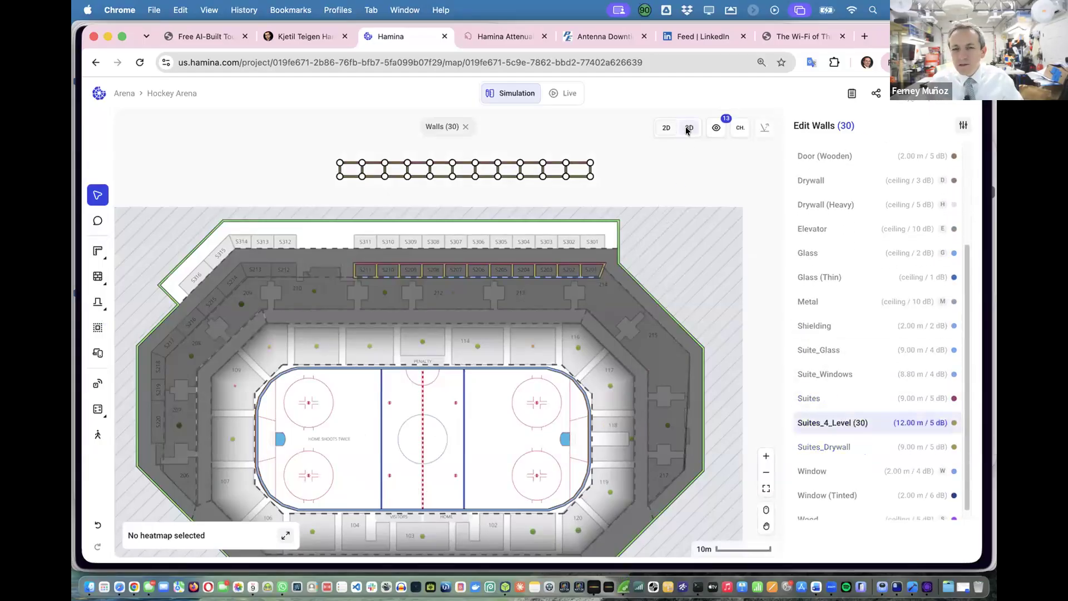
pyautogui.moveTo(560, 276); pyautogui.dragTo(222, 162)
pyautogui.click(688, 128)
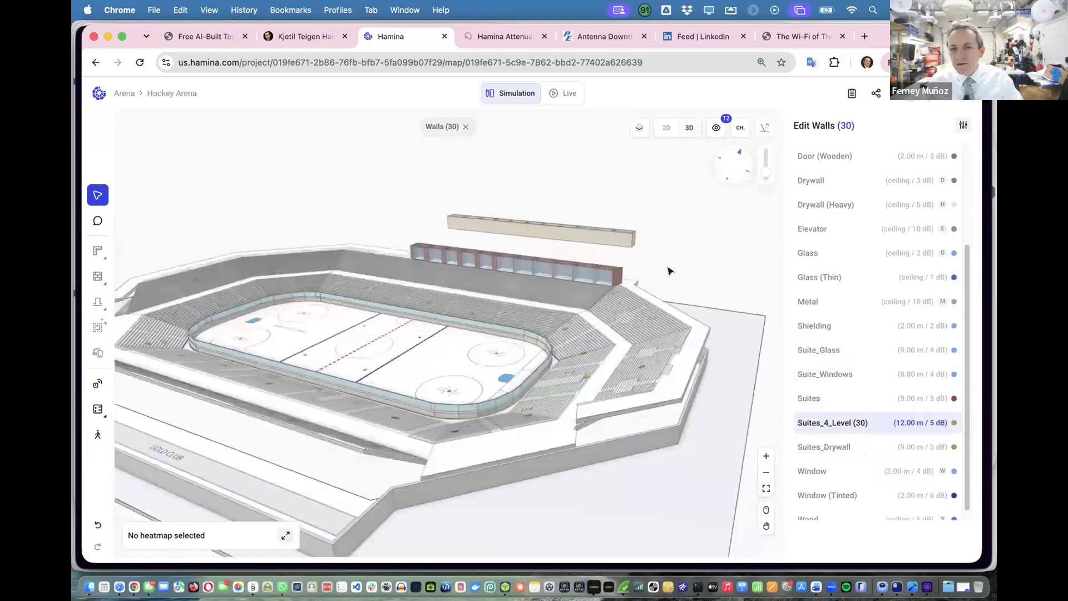
pyautogui.click(666, 128)
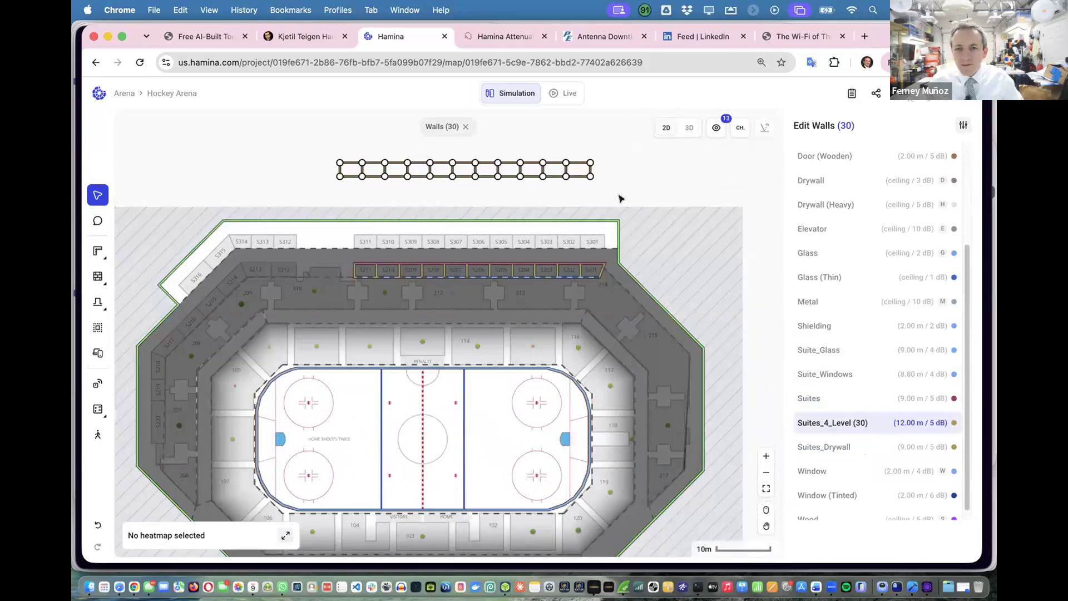
pyautogui.click(637, 192)
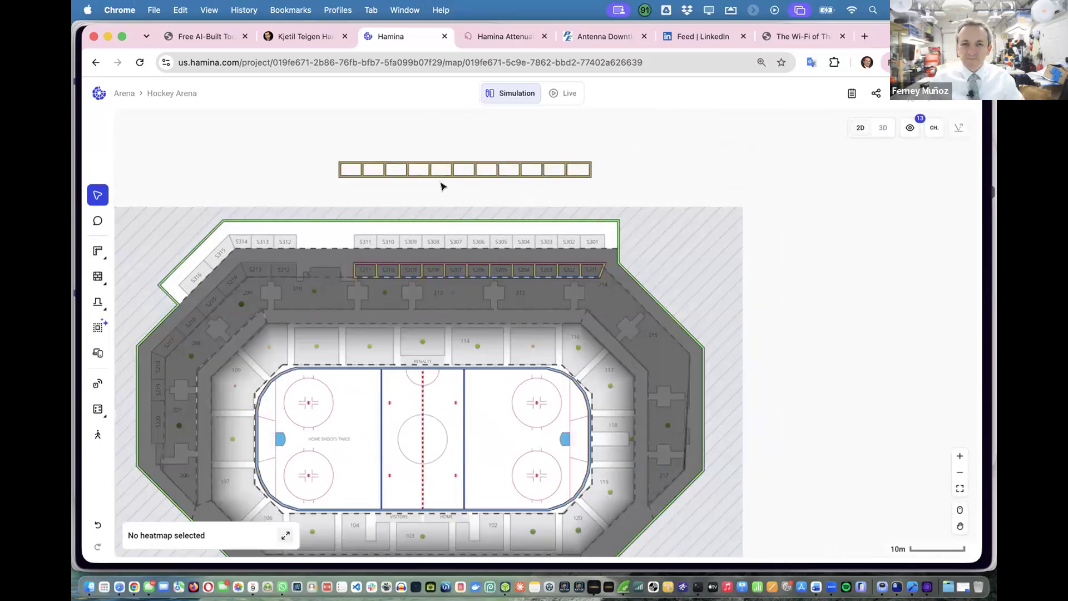
# Duplicate the Suites_4_Level wall type from the detached row's lower front wall and name the copy Suites_4_Level_glass.
pyautogui.scroll(5, 399, 188)
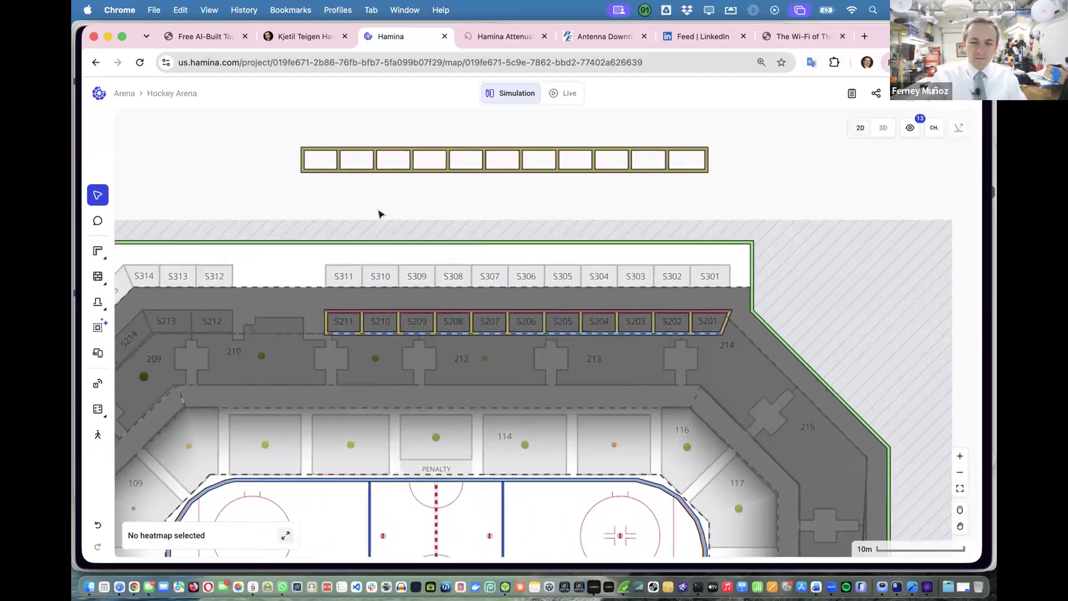
pyautogui.click(314, 172)
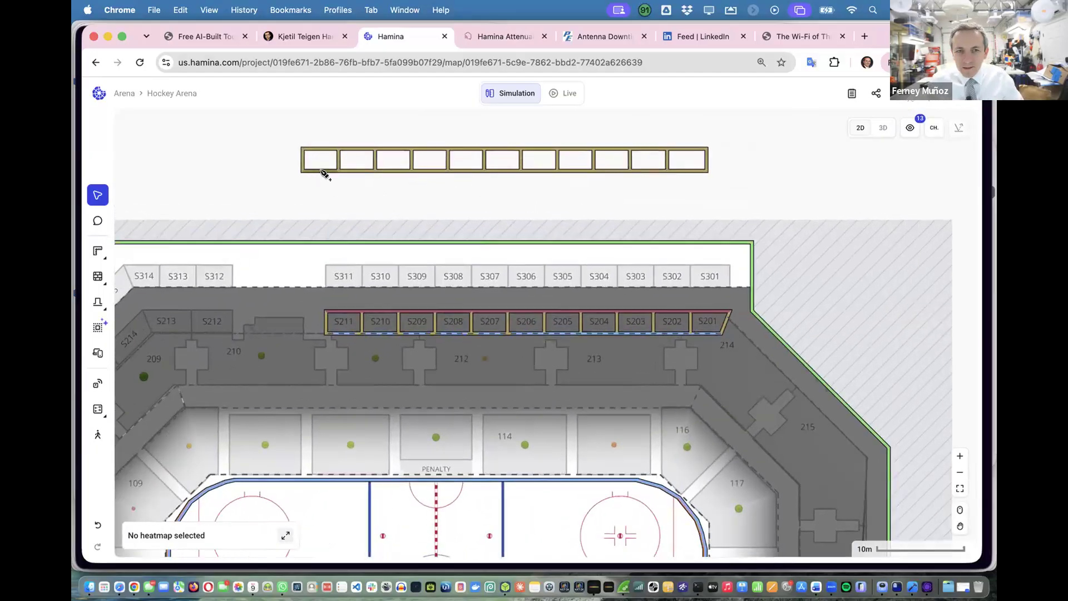
pyautogui.click(961, 125)
pyautogui.click(534, 460)
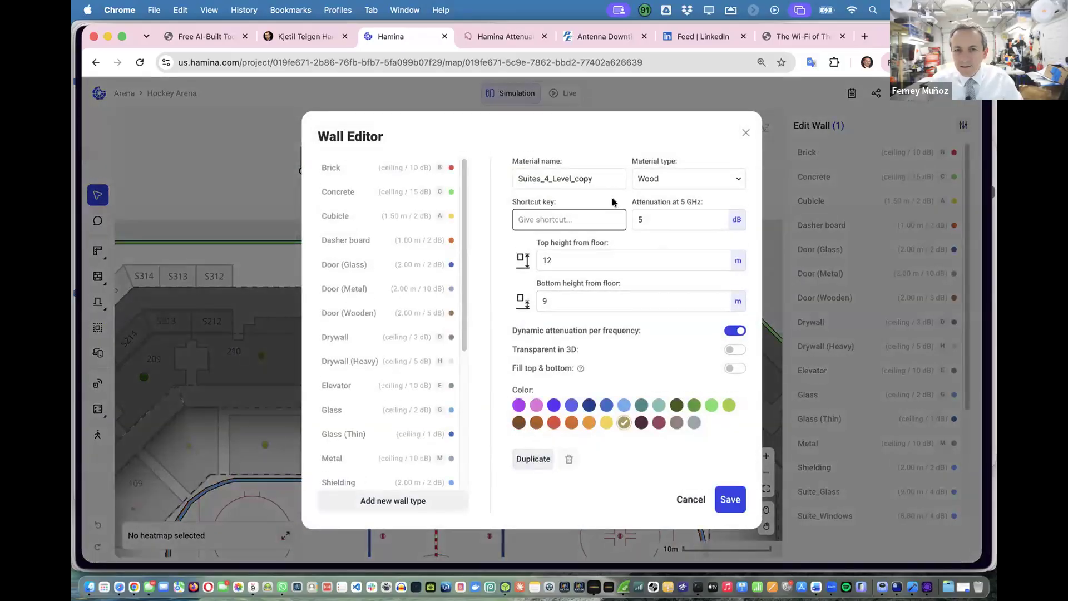
pyautogui.click(609, 179)
pyautogui.press('BackSpace')
pyautogui.press('BackSpace')
pyautogui.press('BackSpace')
pyautogui.press('BackSpace')
pyautogui.write('glass')
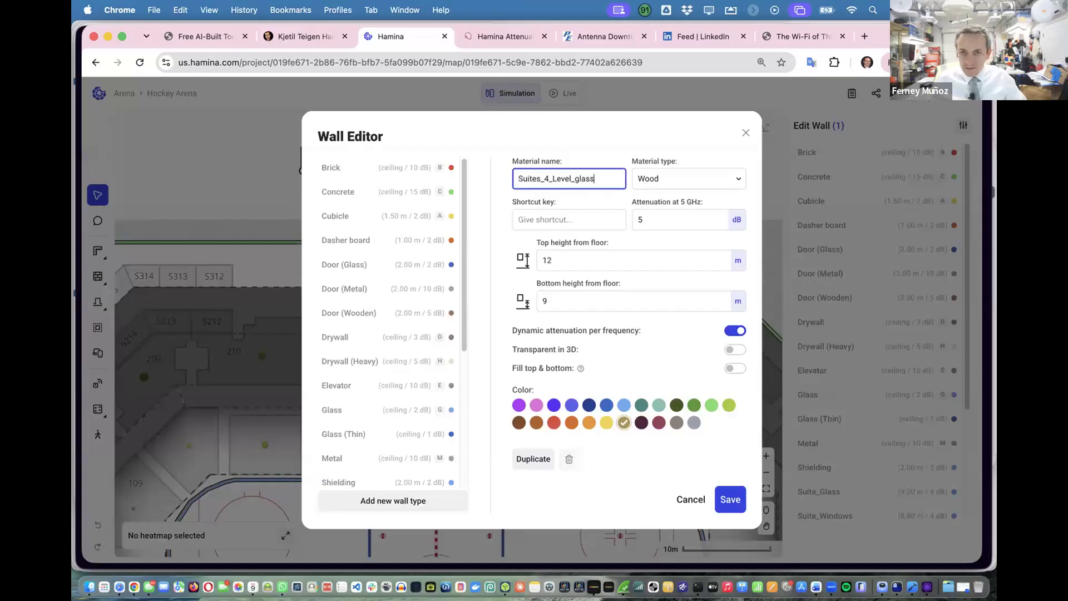
# Set Suites_4_Level_glass to material type Glass, give it the light blue color, and save the wall type.
pyautogui.click(695, 184)
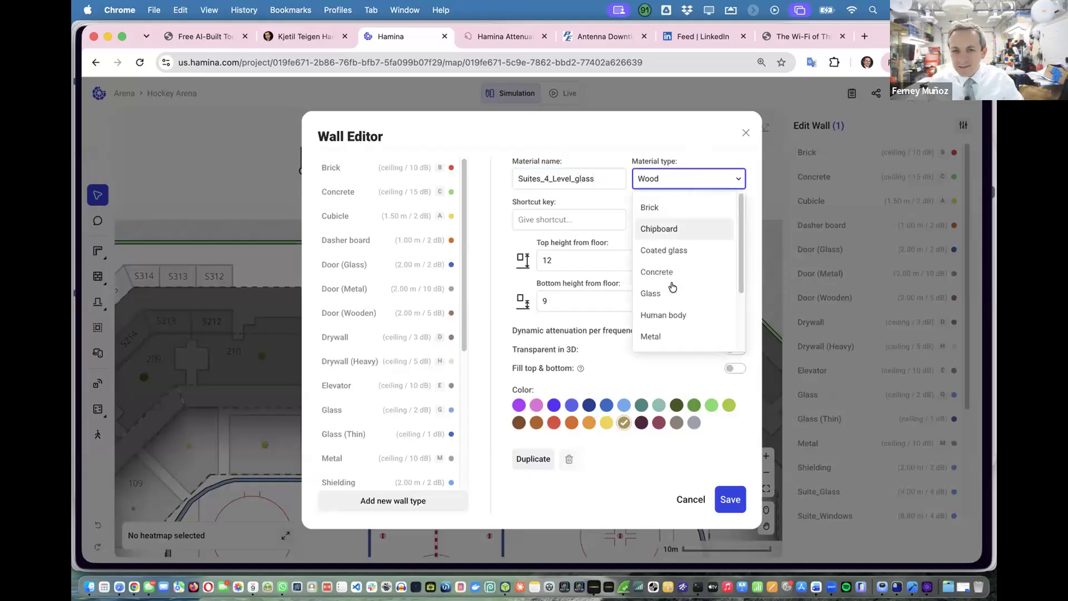
pyautogui.click(673, 292)
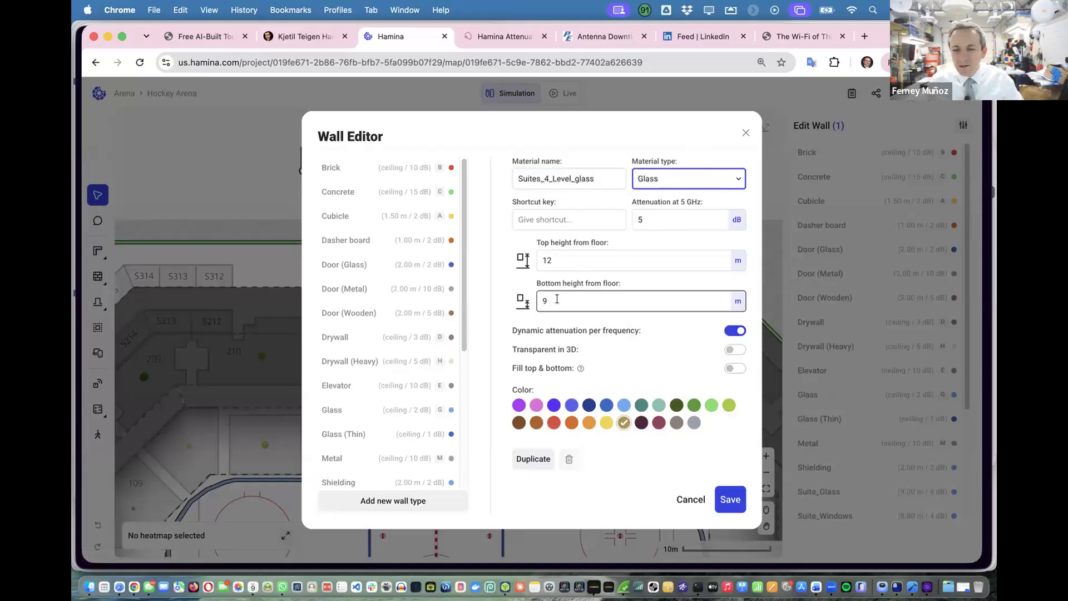
pyautogui.click(556, 299)
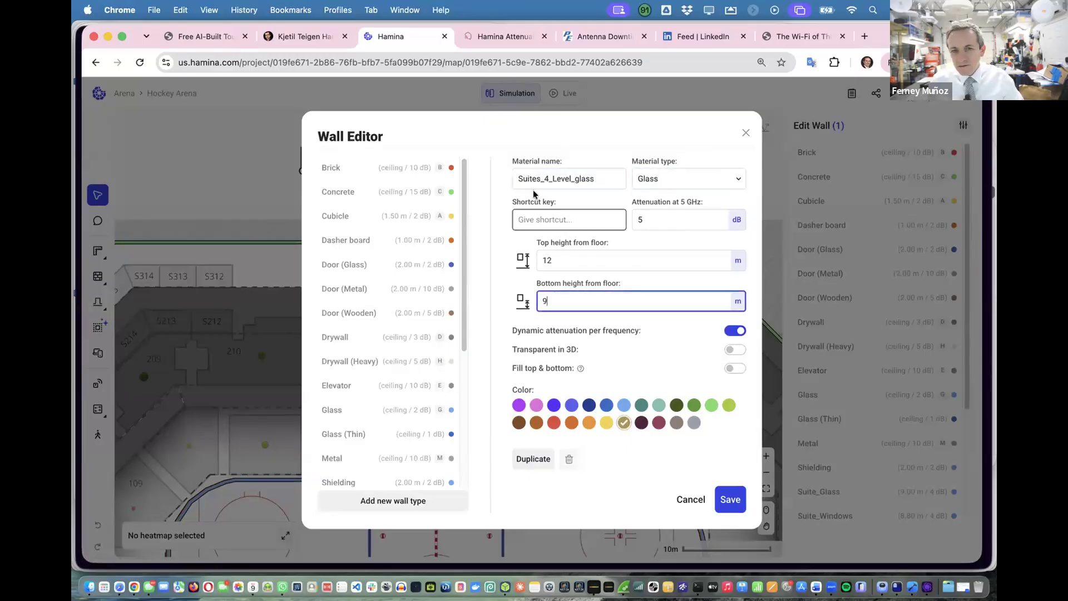
pyautogui.click(623, 405)
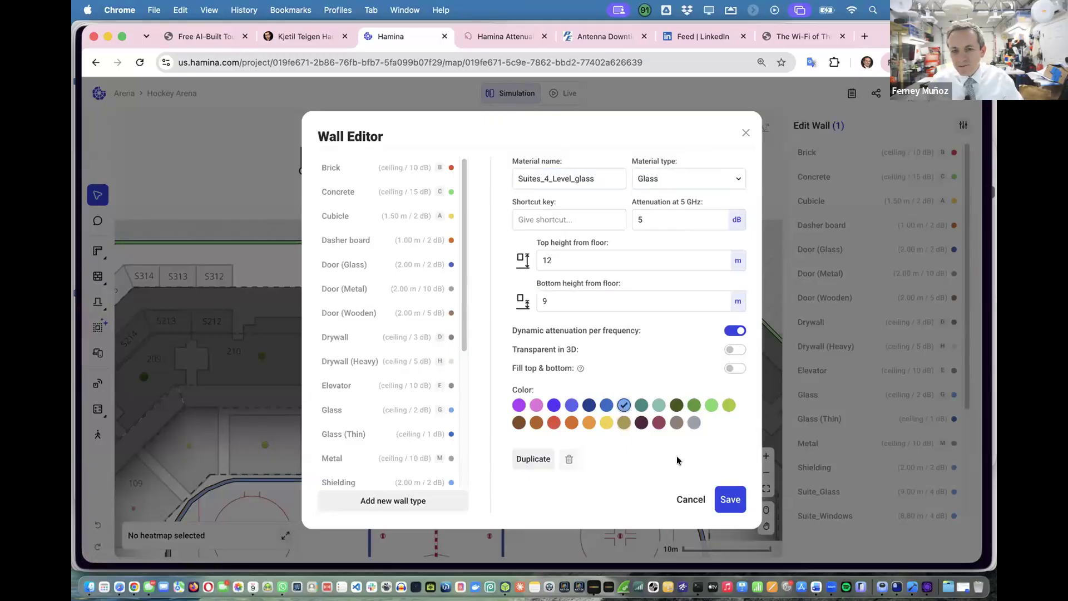
pyautogui.click(729, 498)
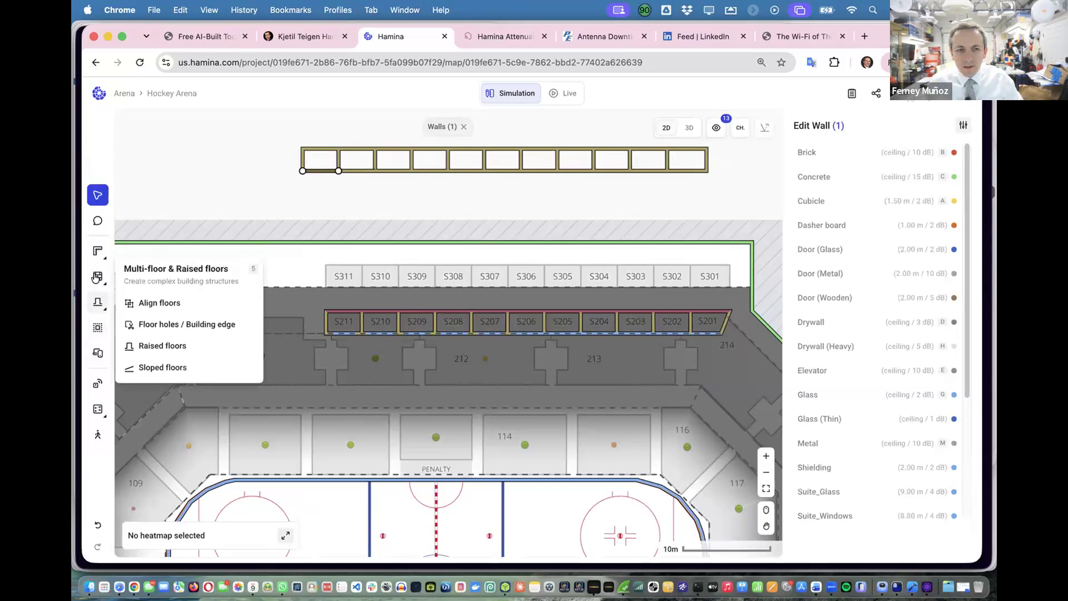
# Draw a 46 m Suites_4_Level_glass wall along the lower front of the whole detached suite row and check it in 3D.
pyautogui.moveTo(99, 277)
pyautogui.click(145, 276)
pyautogui.click(302, 170)
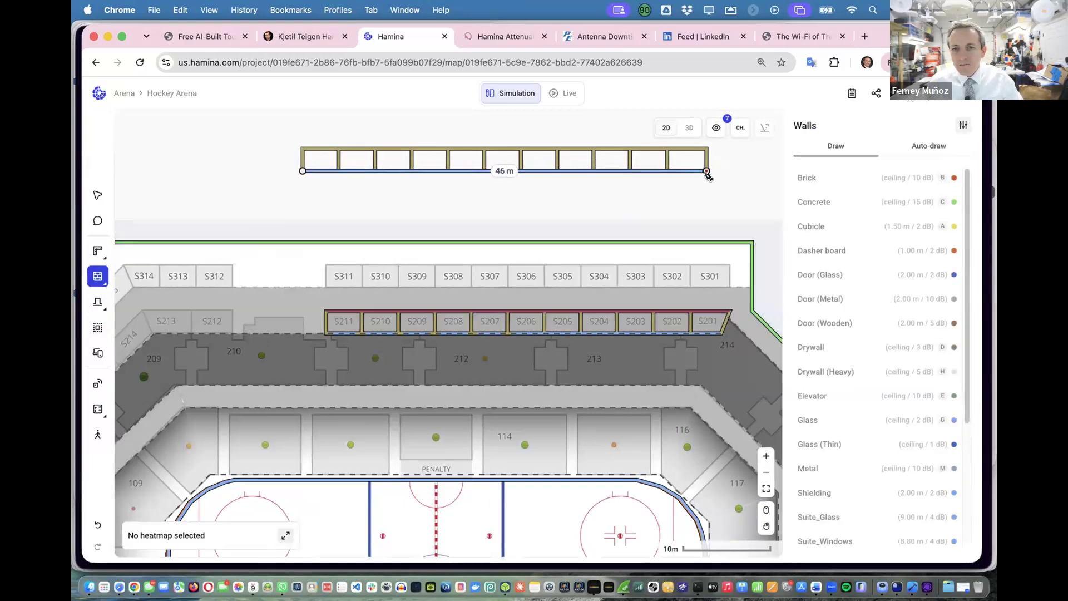
pyautogui.click(707, 172)
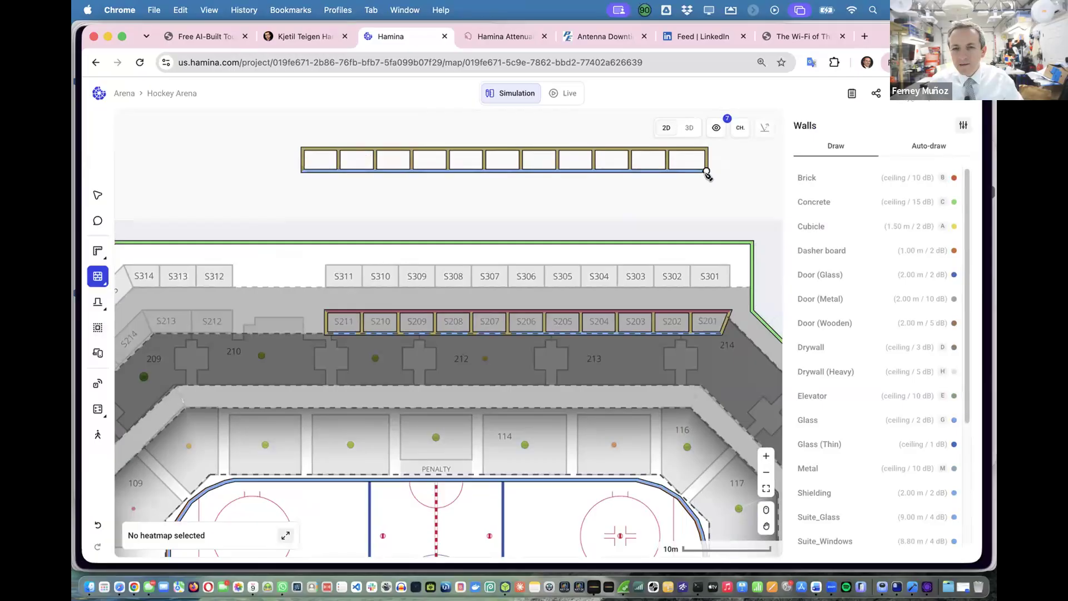
pyautogui.click(689, 127)
pyautogui.moveTo(617, 196); pyautogui.dragTo(623, 151)
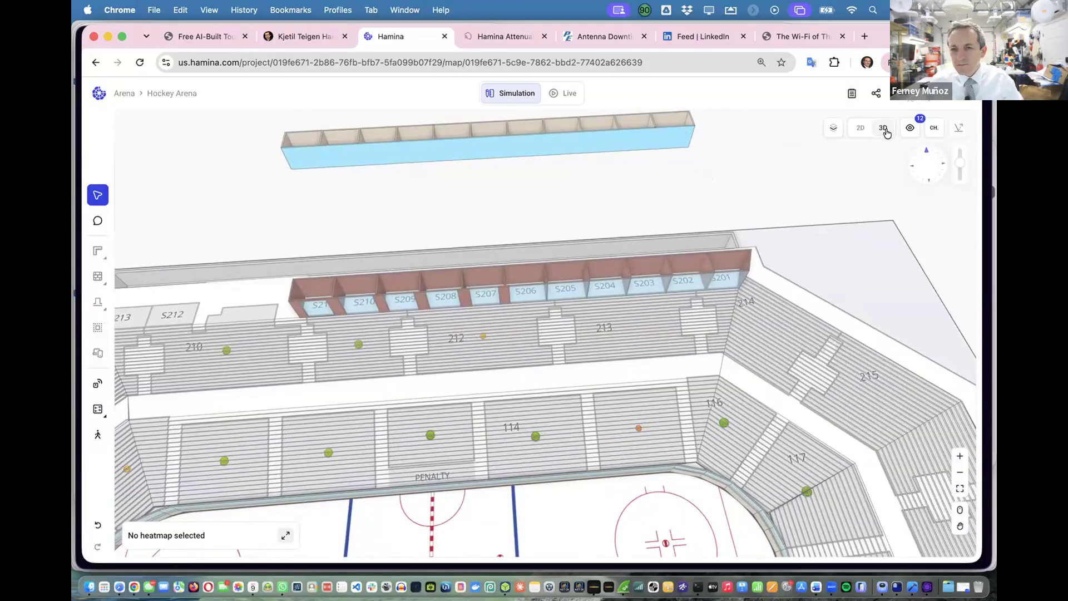
# Make the Suites_4_Level_glass wall type transparent in 3D, save it, and check the detached row's glass front in 3D.
pyautogui.click(854, 128)
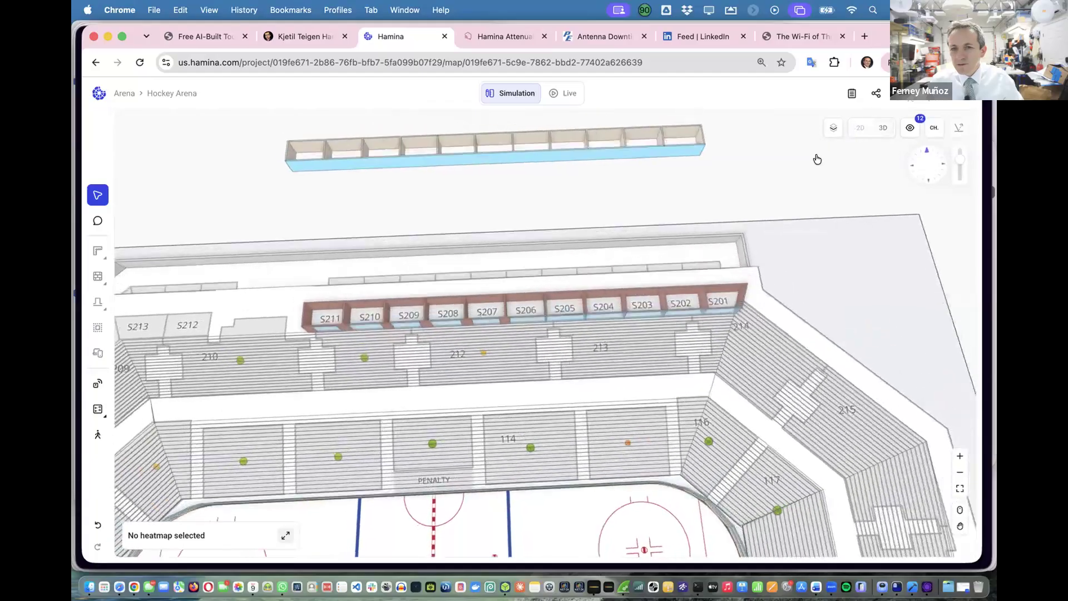
pyautogui.press('w')
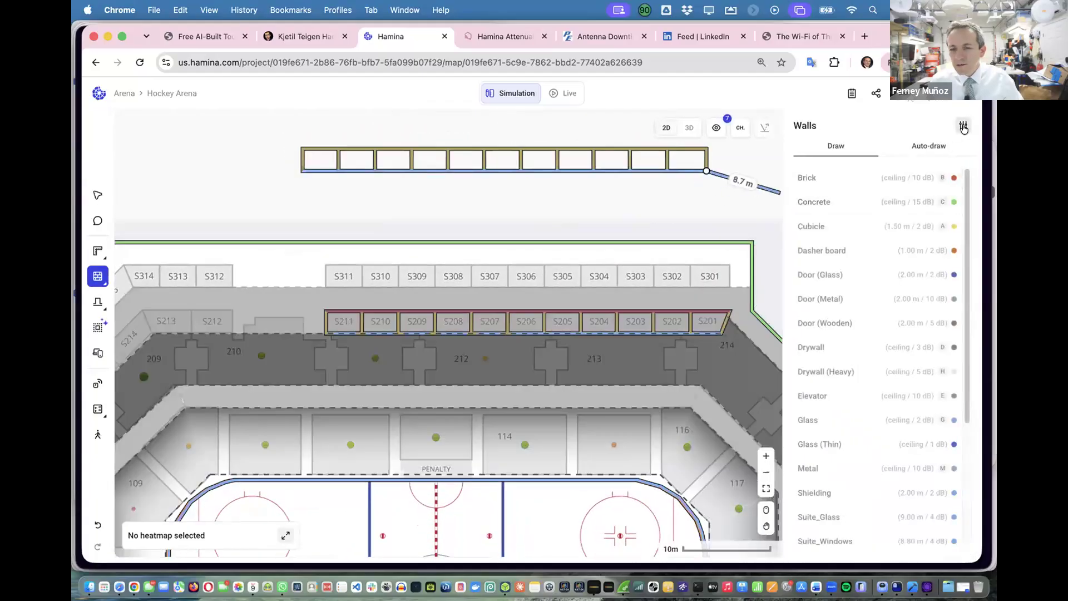
pyautogui.click(963, 127)
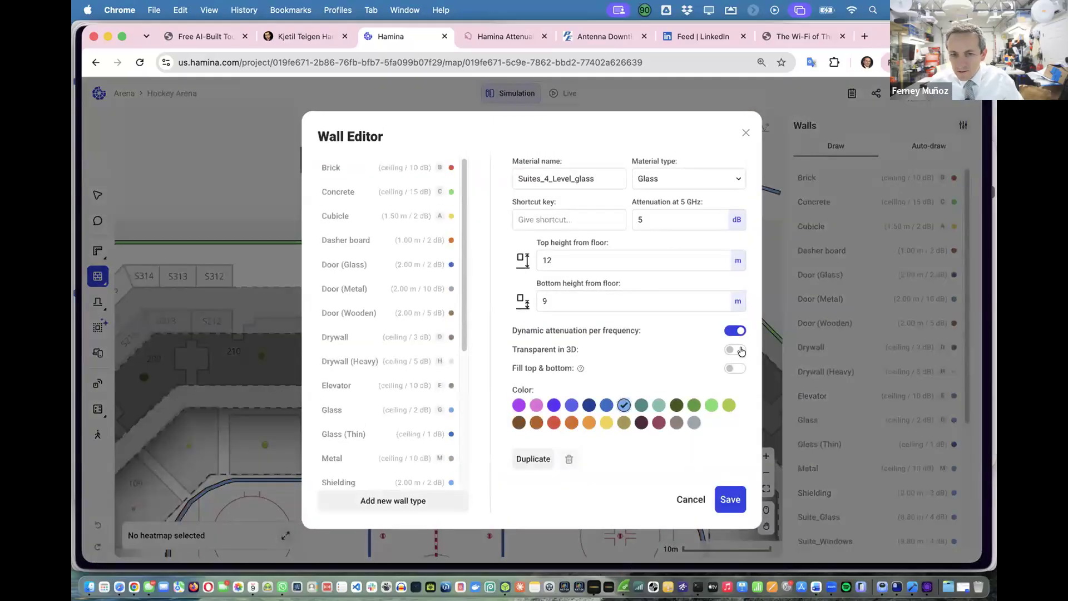
pyautogui.click(726, 500)
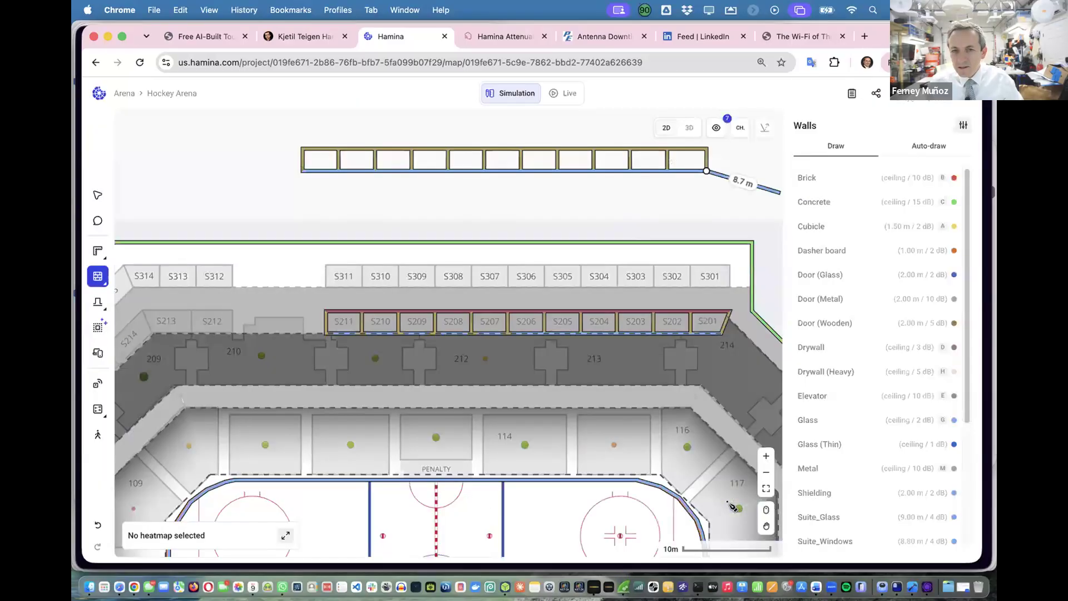
pyautogui.click(688, 126)
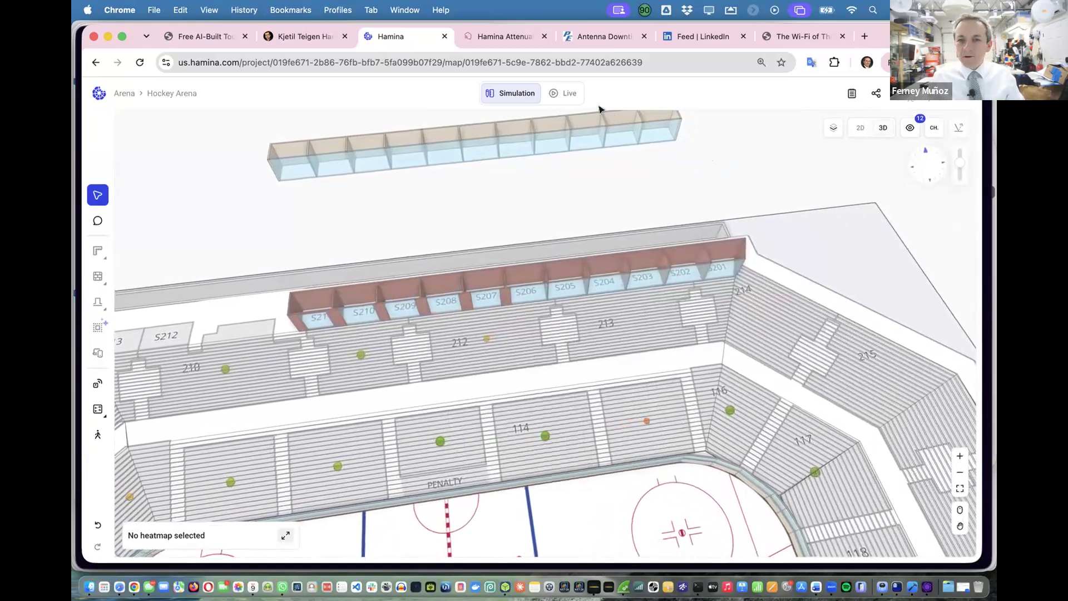
# Start a slab-only raised floor at 9 m height and trace its outer edge along the building wall from beside S301 to beyond S316.
pyautogui.press('w')
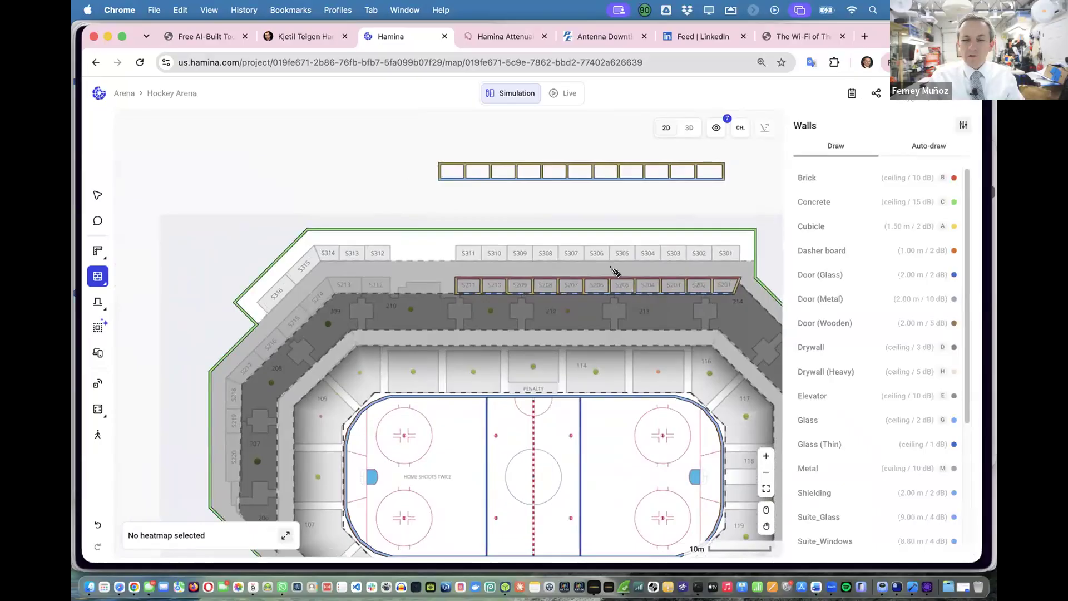
pyautogui.hscroll(4, 610, 267)
pyautogui.scroll(3, 610, 267)
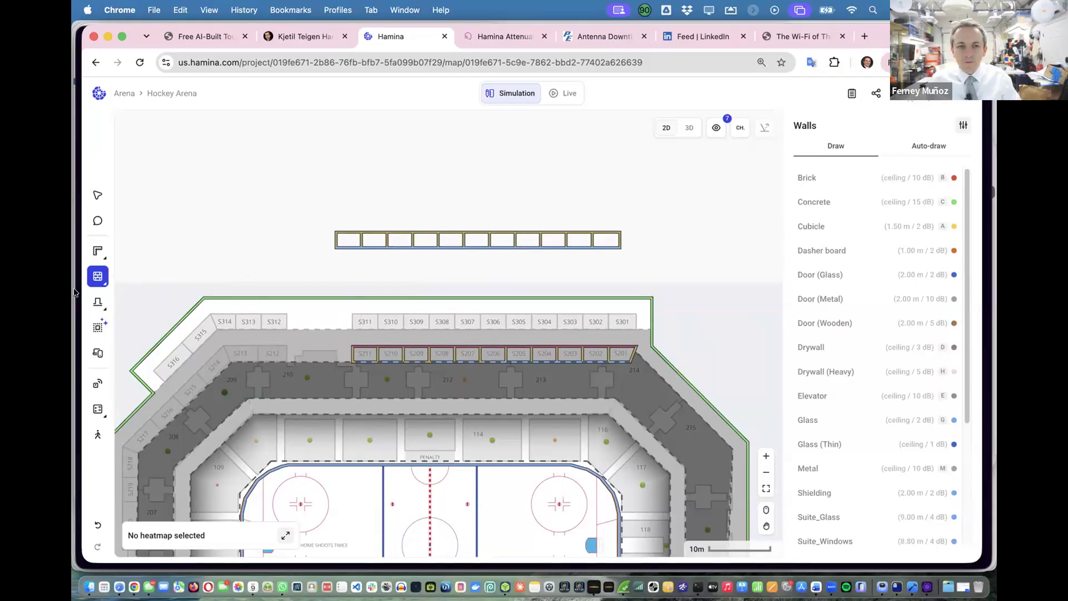
pyautogui.click(102, 284)
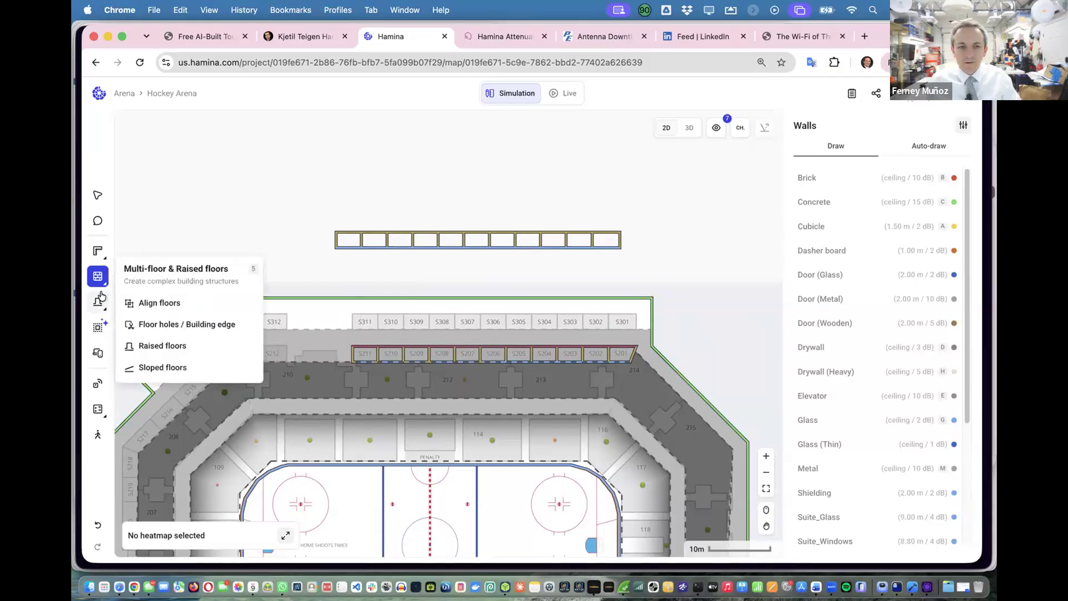
pyautogui.click(167, 345)
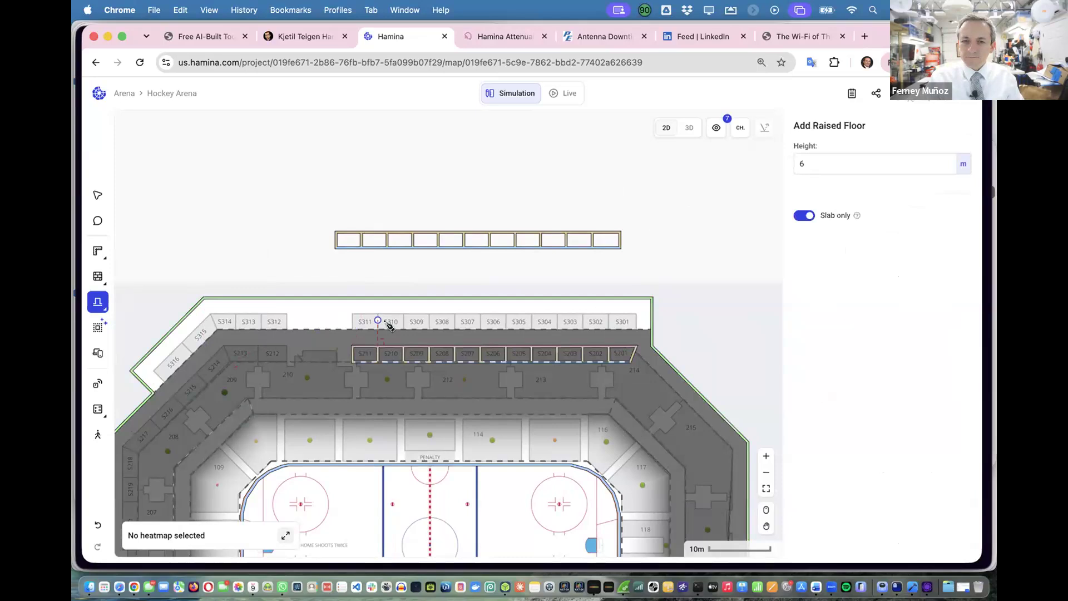
pyautogui.click(811, 165)
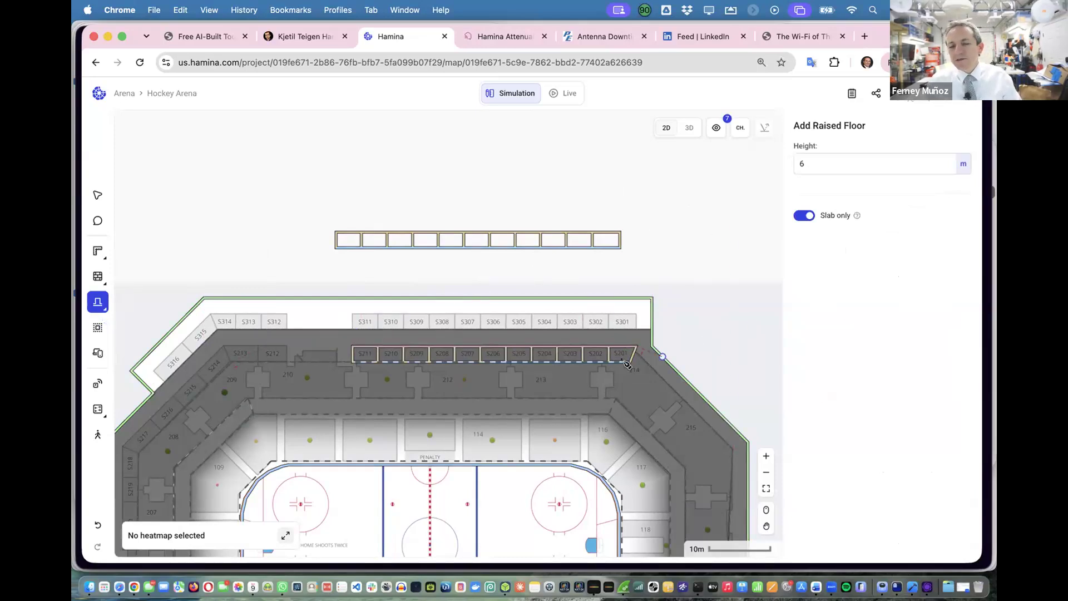
pyautogui.click(797, 163)
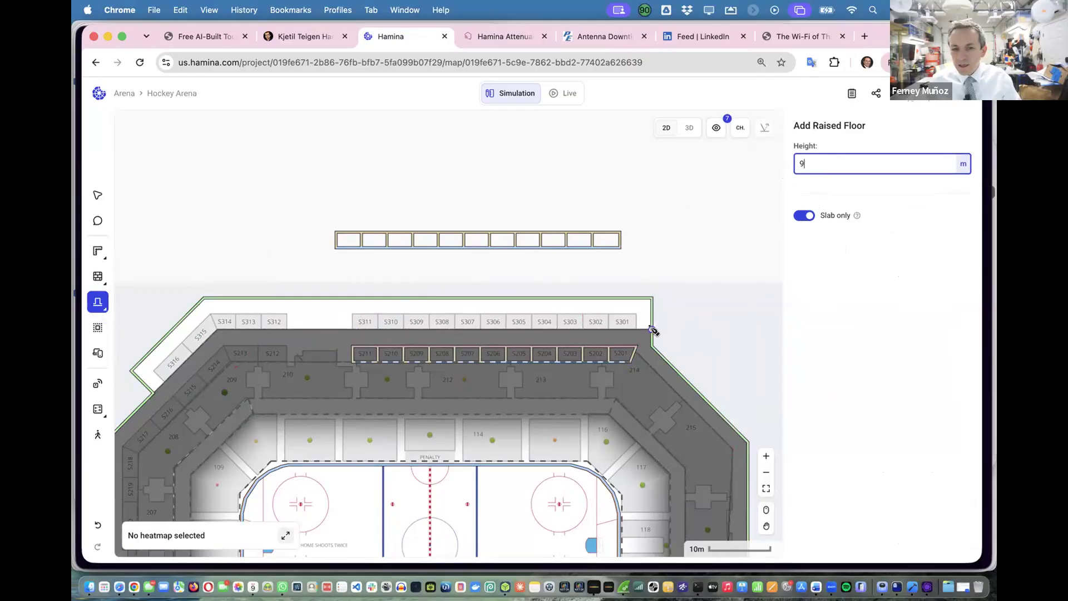
pyautogui.click(651, 328)
pyautogui.click(651, 300)
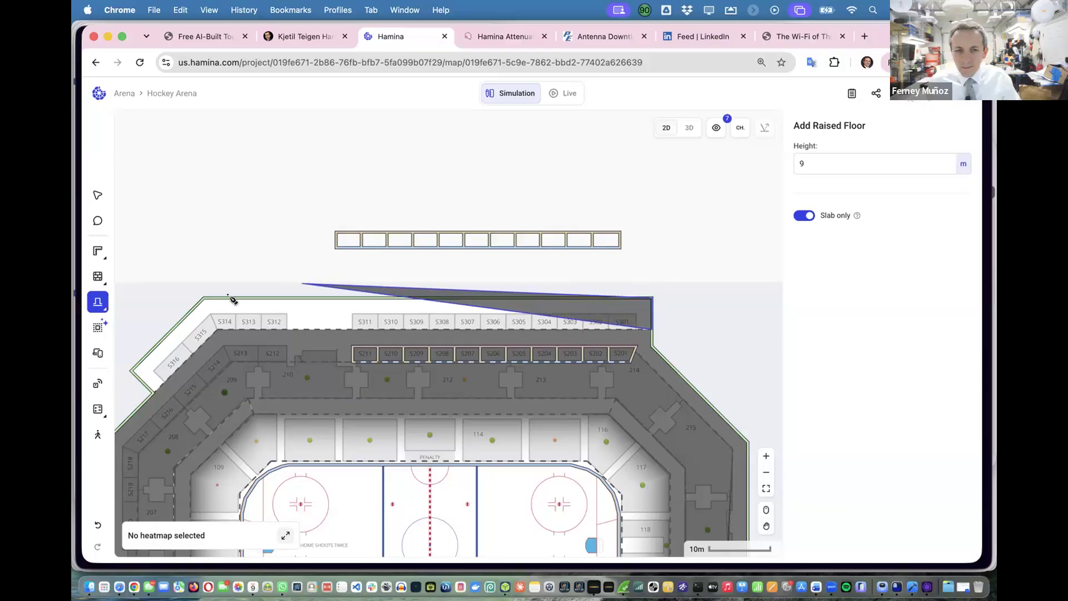
pyautogui.click(203, 299)
pyautogui.click(131, 370)
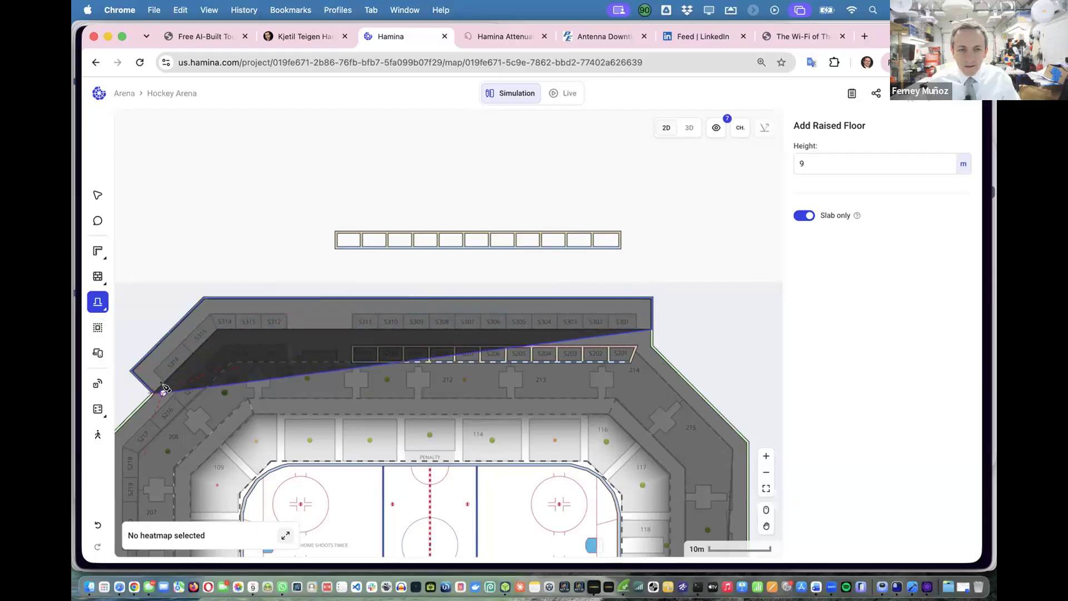
pyautogui.click(153, 392)
# Trace the raised floor's inner edge along the fronts of suites S316 to S301, close the outline, and check the slab in 3D.
pyautogui.scroll(5, 163, 385)
pyautogui.scroll(-1, 164, 383)
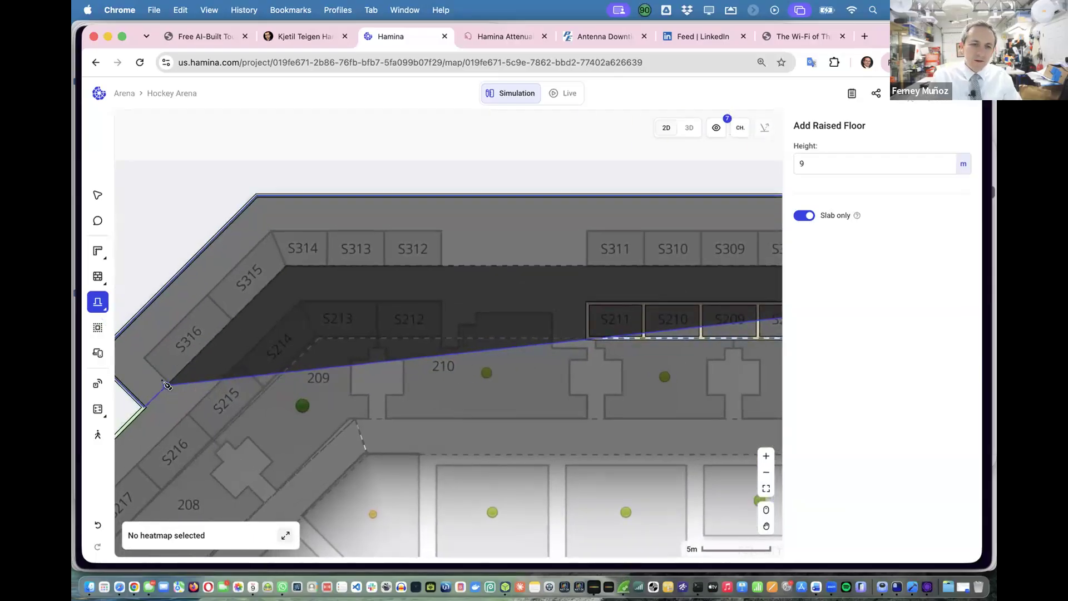
pyautogui.click(167, 385)
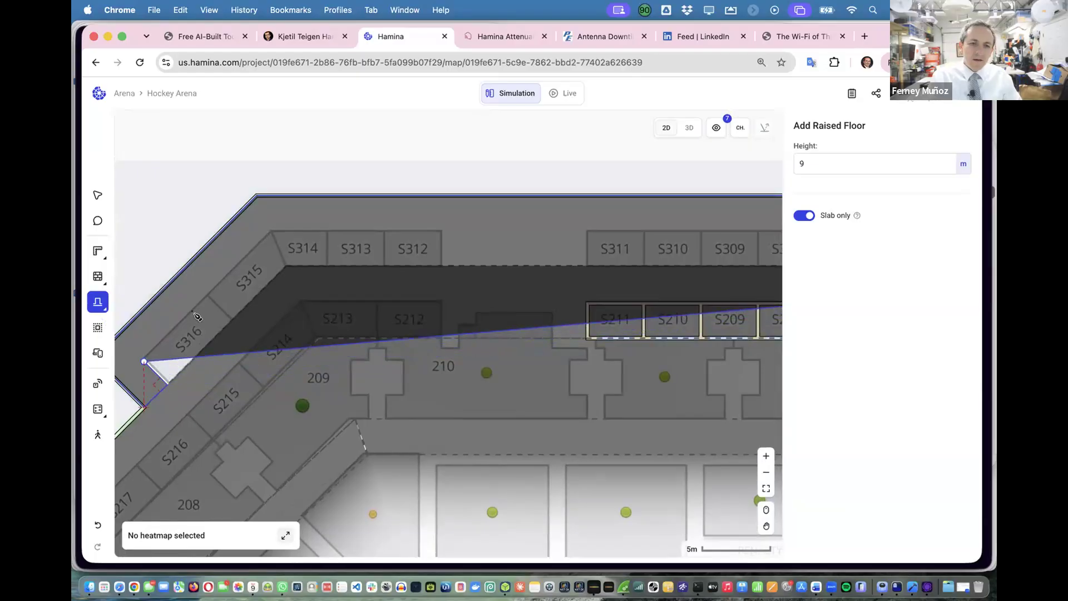
pyautogui.click(145, 361)
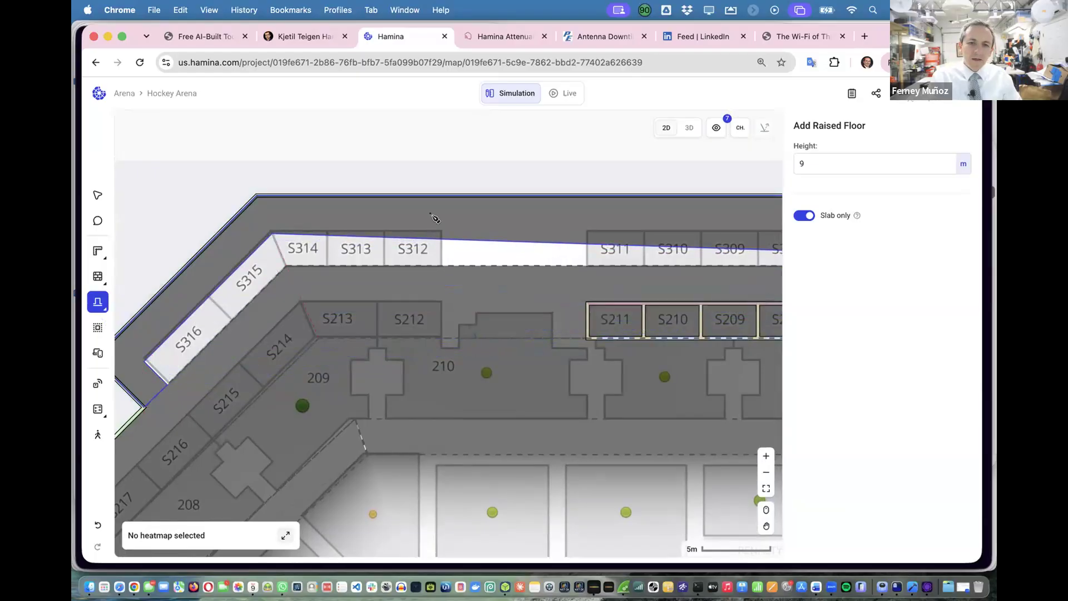
pyautogui.click(168, 384)
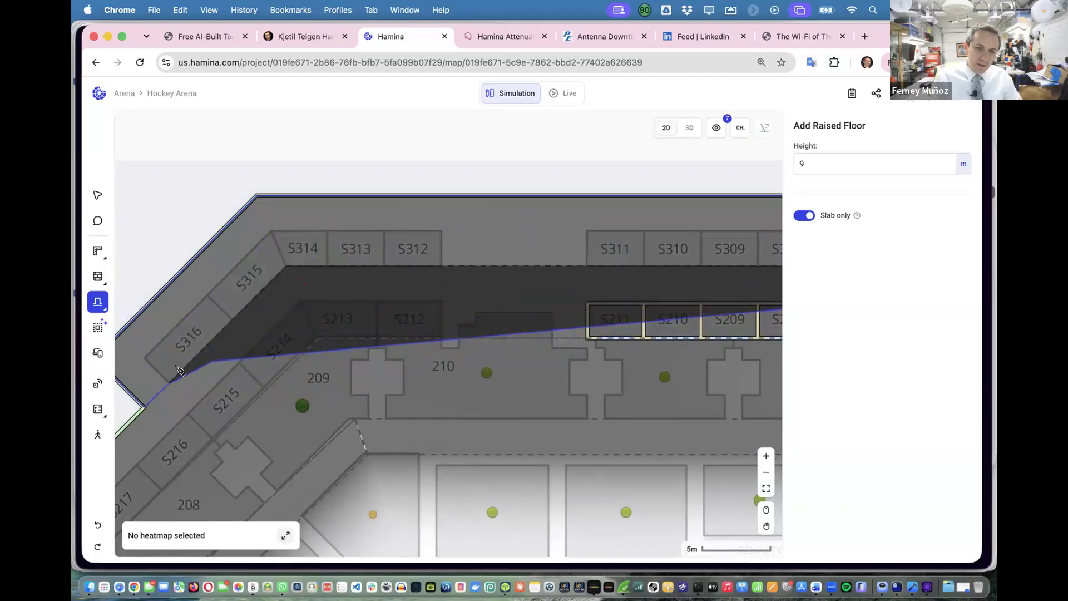
pyautogui.click(291, 261)
pyautogui.hscroll(4, 388, 270)
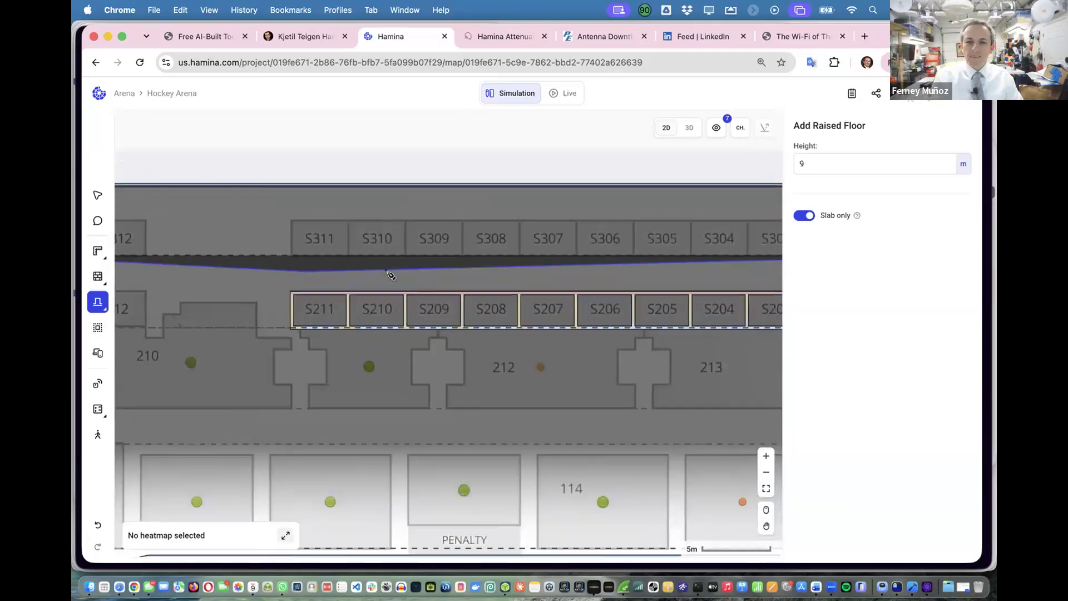
pyautogui.hscroll(10, 387, 273)
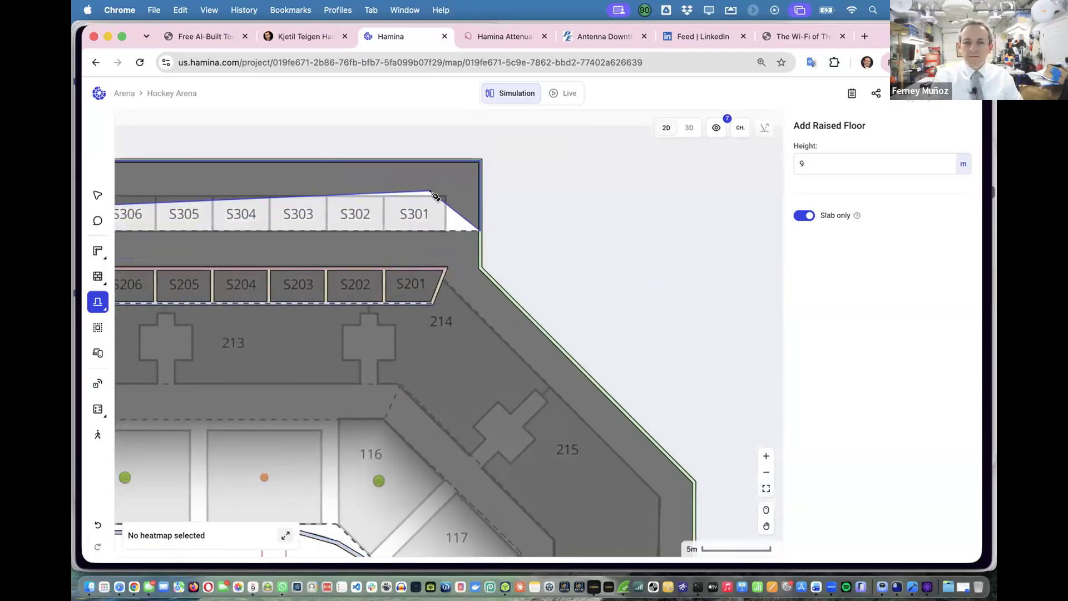
pyautogui.click(476, 232)
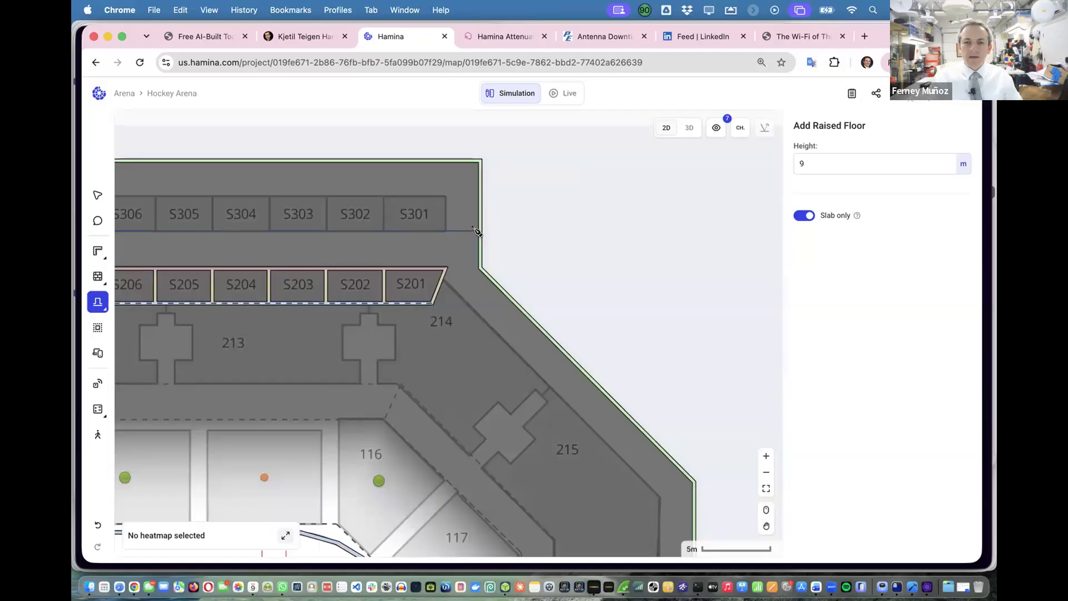
pyautogui.click(690, 127)
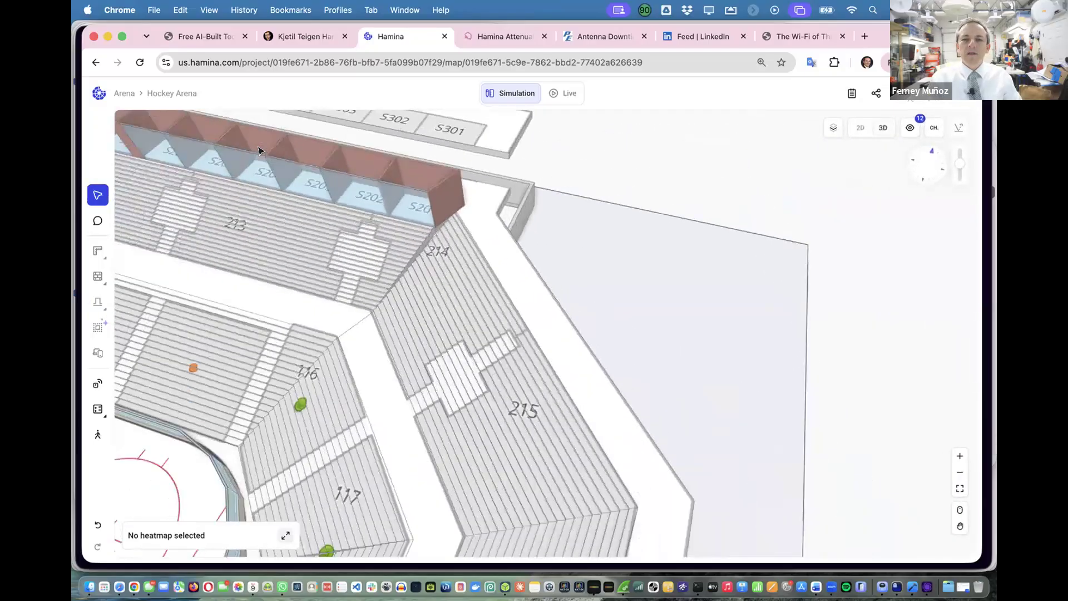
pyautogui.moveTo(260, 151); pyautogui.dragTo(596, 333)
pyautogui.click(857, 127)
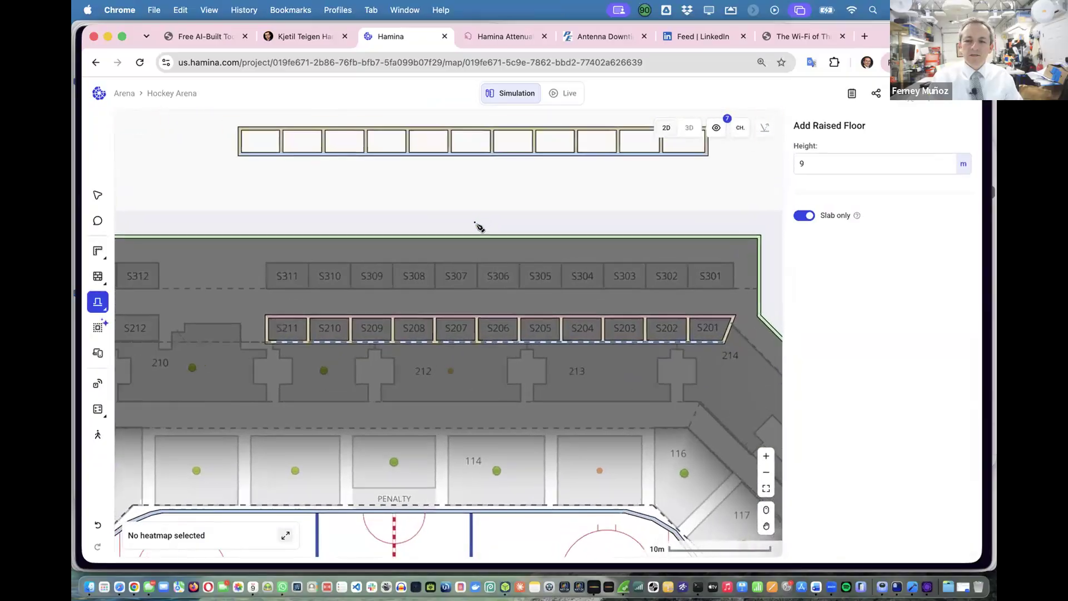
pyautogui.scroll(-3, 477, 227)
# Leave the raised floor command and try box-selecting the walls of the end suites on both sides of the detached row.
pyautogui.click(97, 197)
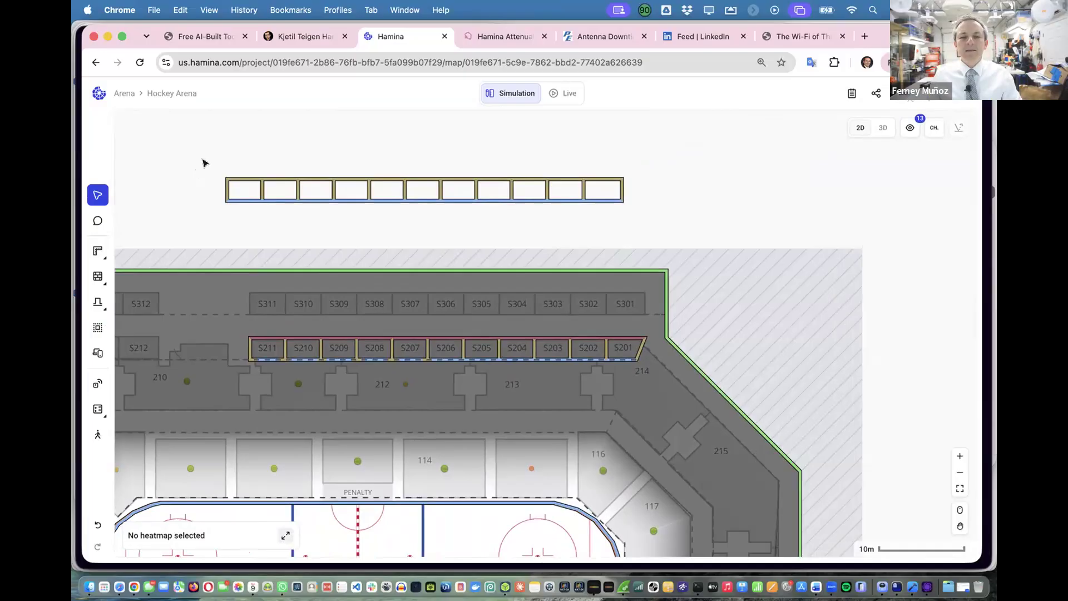
pyautogui.moveTo(204, 162); pyautogui.dragTo(320, 207)
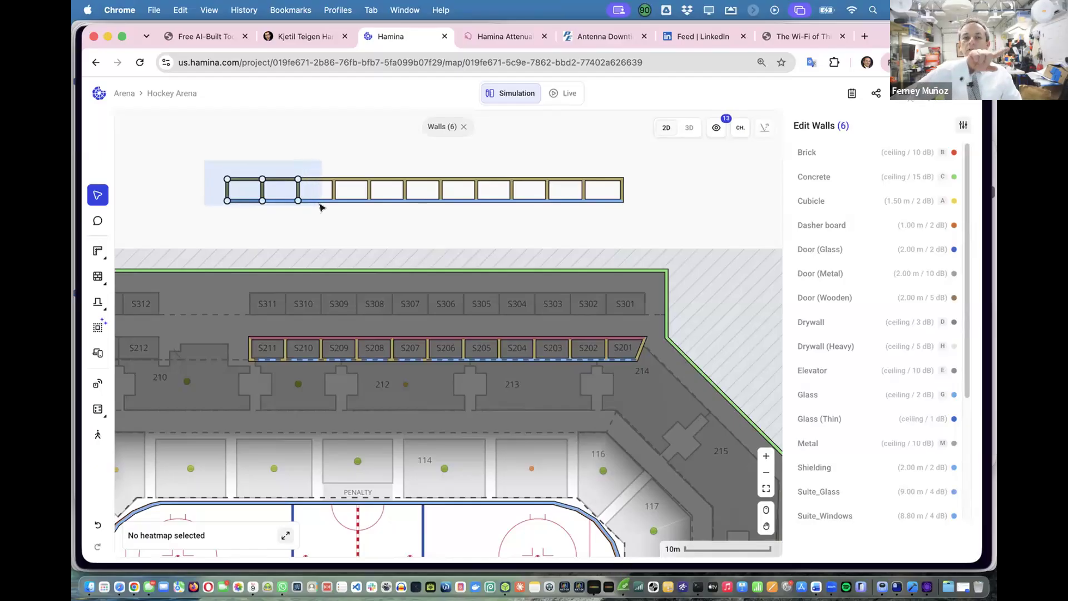
pyautogui.moveTo(330, 202); pyautogui.dragTo(323, 207)
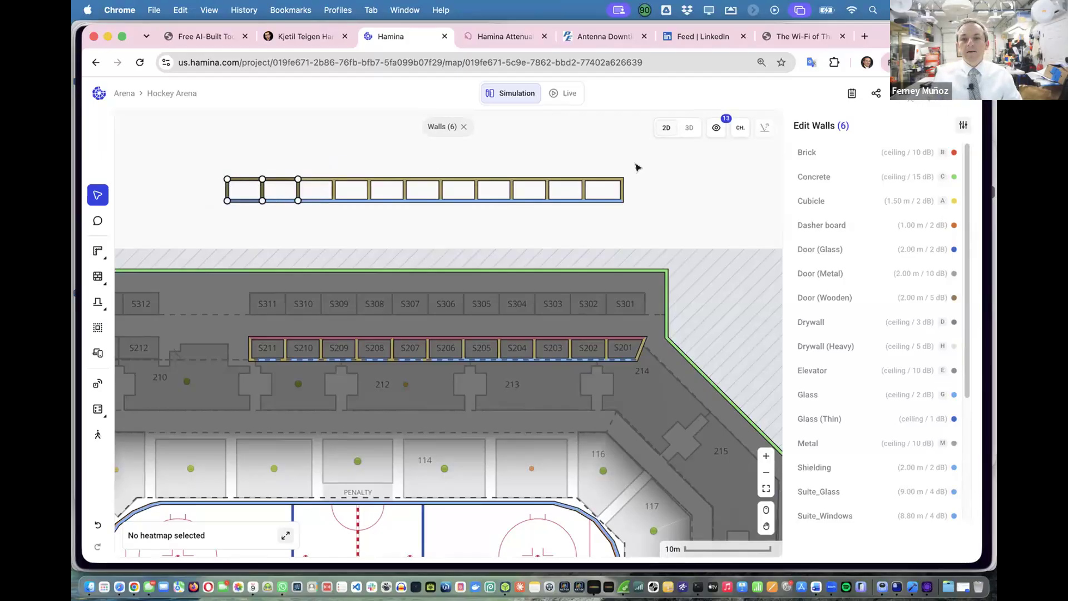
pyautogui.moveTo(634, 165); pyautogui.dragTo(567, 212)
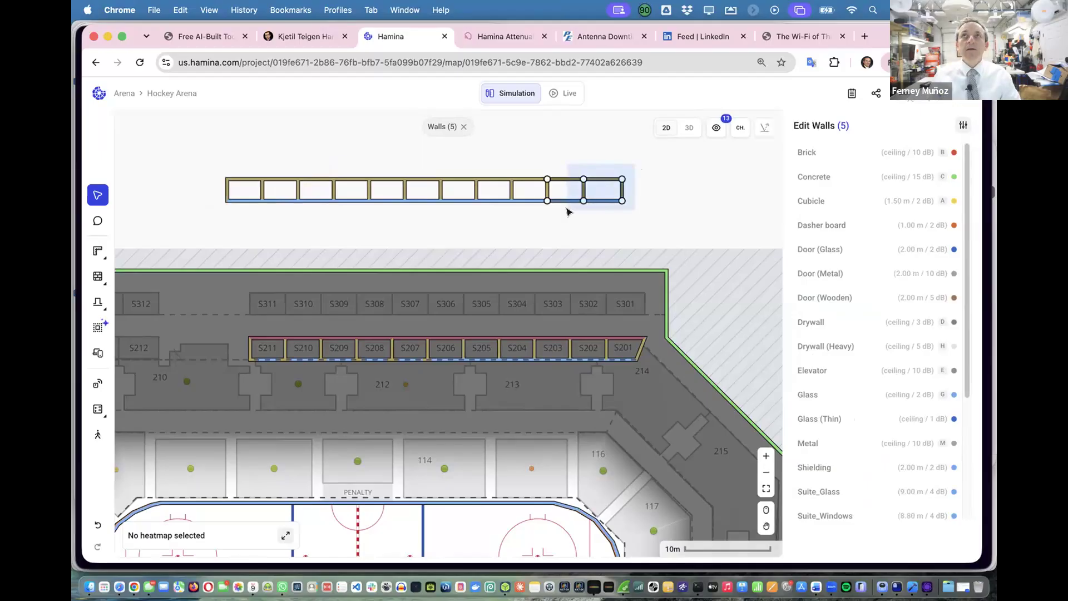
pyautogui.moveTo(567, 212); pyautogui.dragTo(565, 208)
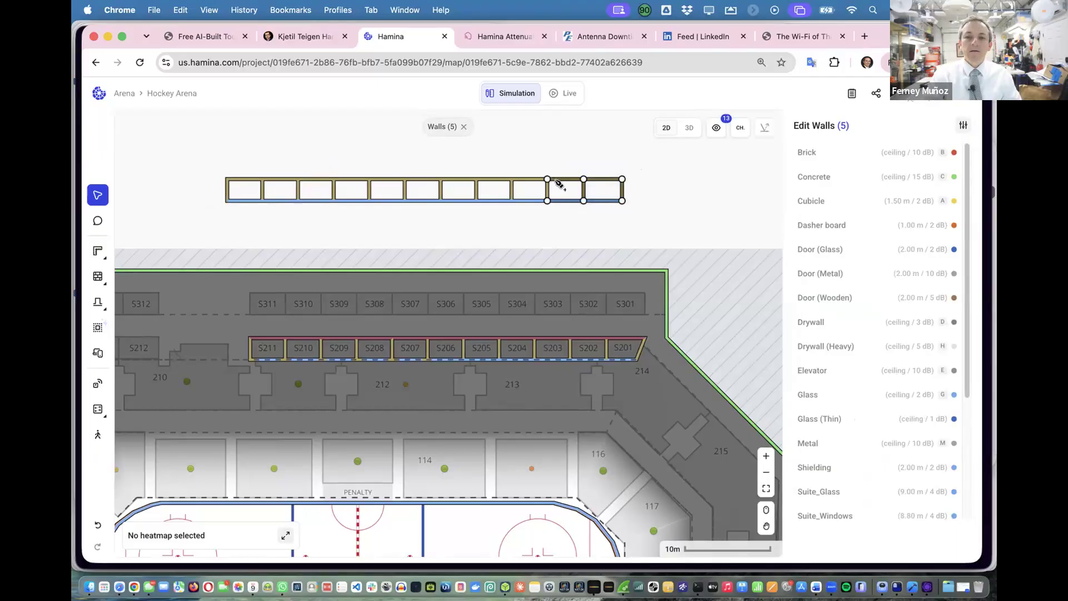
# Try box-selecting only the walls of the first suite at the S311 end of the detached row.
pyautogui.scroll(3, 557, 182)
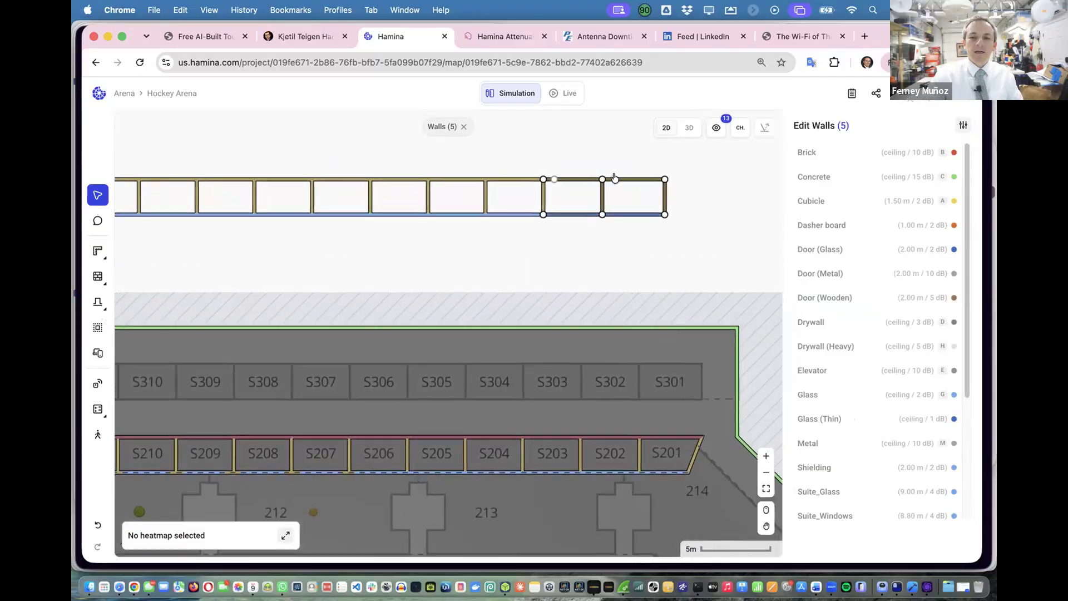
pyautogui.hscroll(-5, 210, 193)
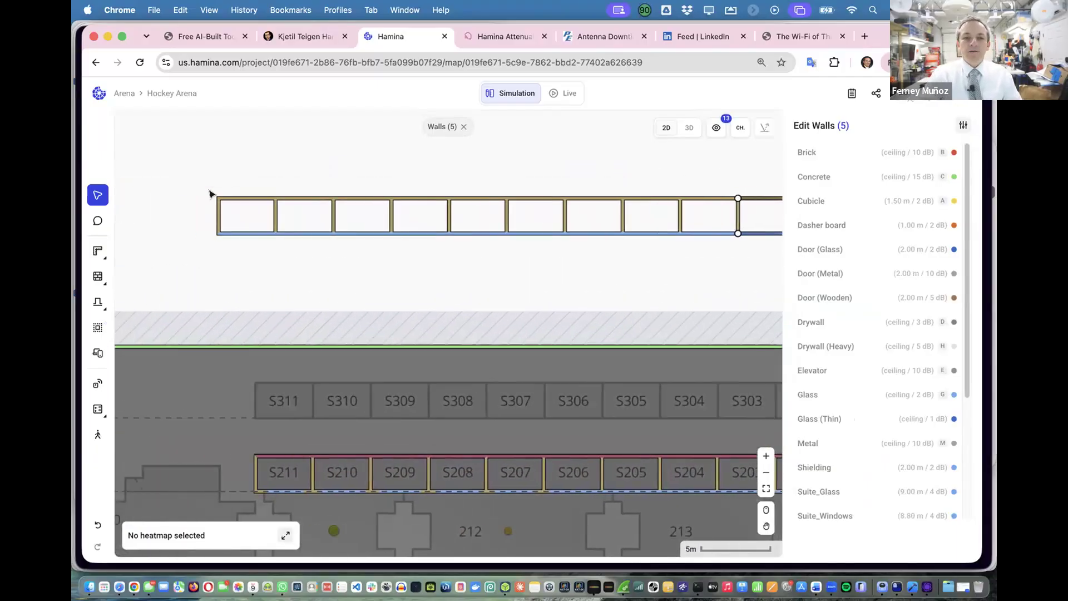
pyautogui.hscroll(-1, 210, 194)
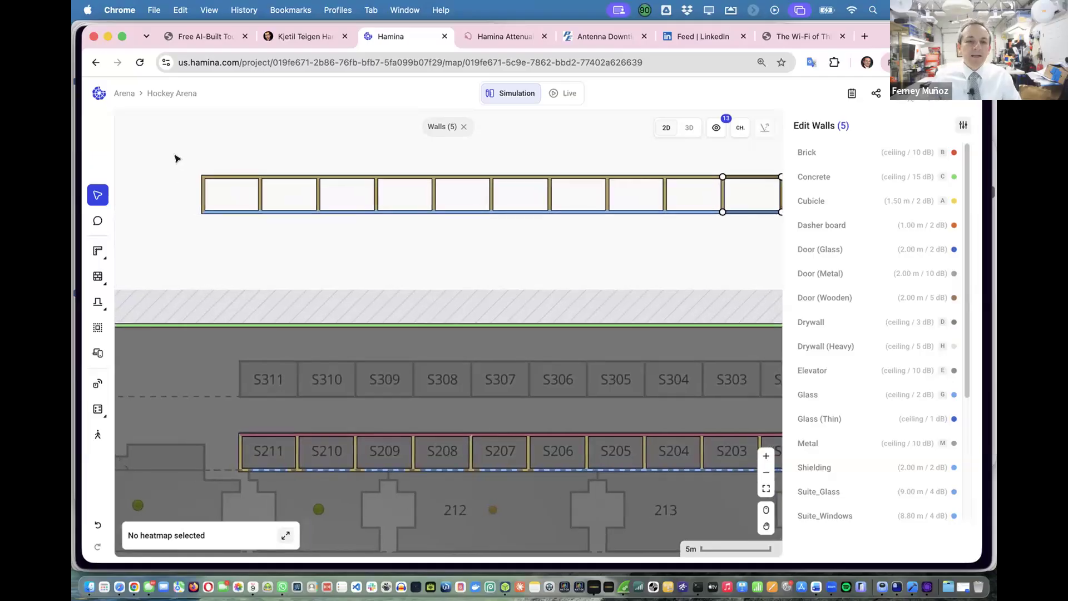
pyautogui.moveTo(177, 161); pyautogui.dragTo(239, 204)
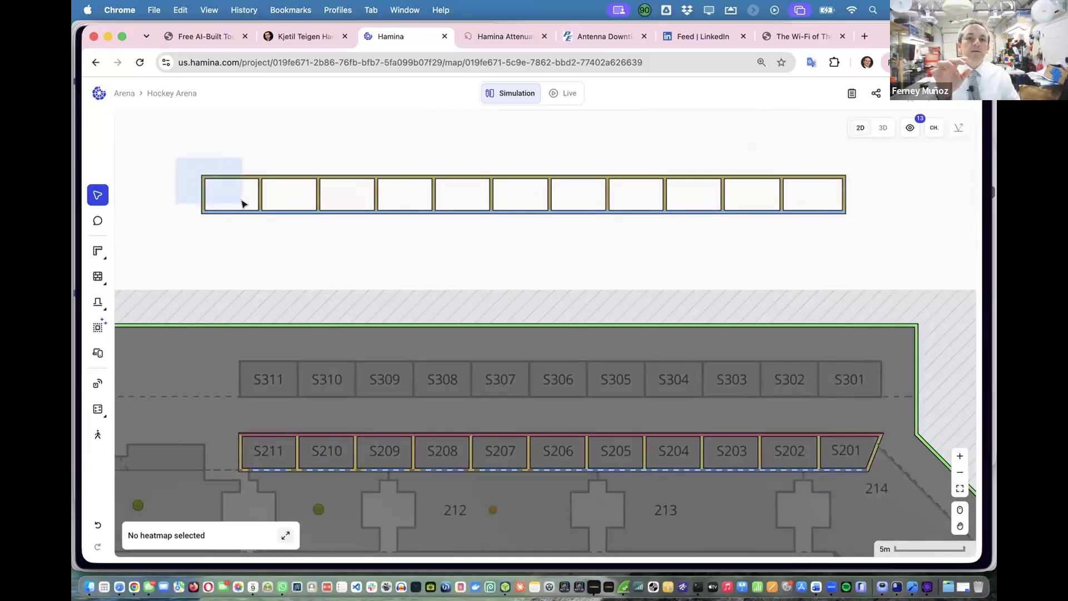
pyautogui.moveTo(243, 203); pyautogui.dragTo(248, 204)
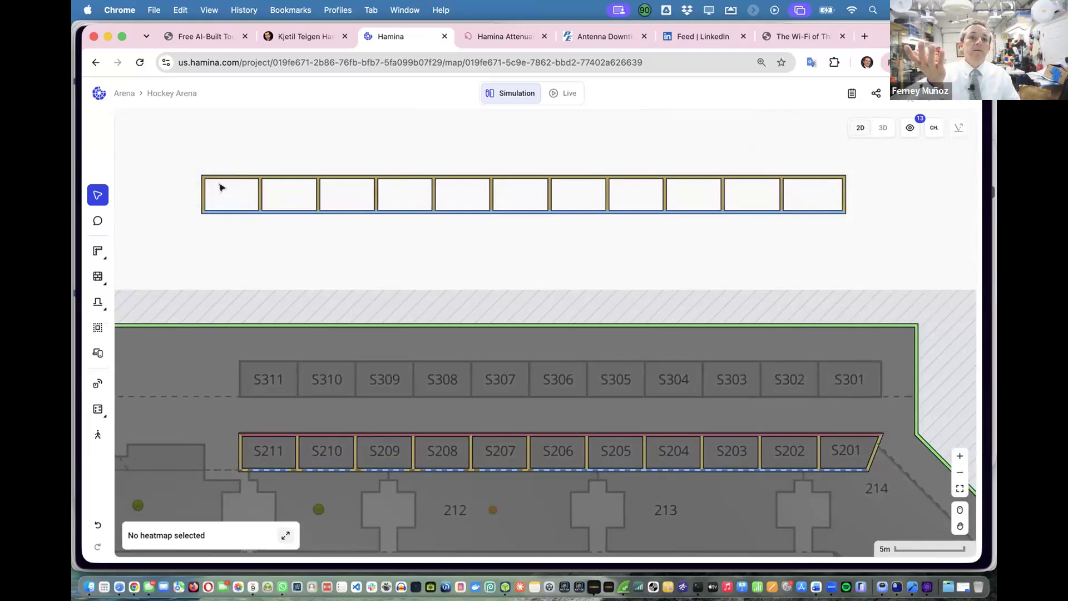
pyautogui.moveTo(184, 164); pyautogui.dragTo(238, 198)
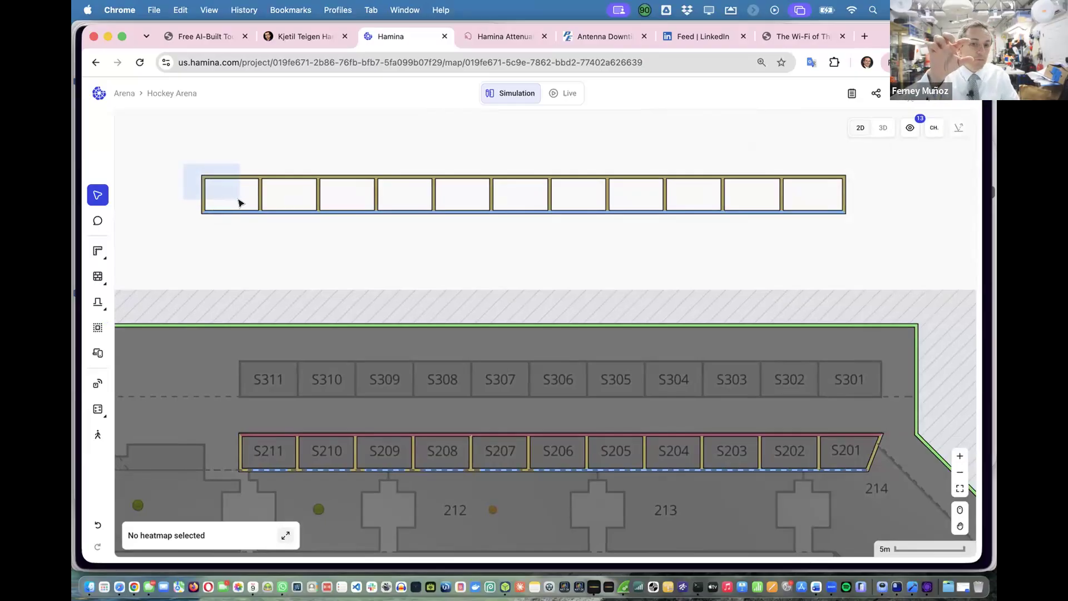
pyautogui.moveTo(241, 204); pyautogui.dragTo(248, 222)
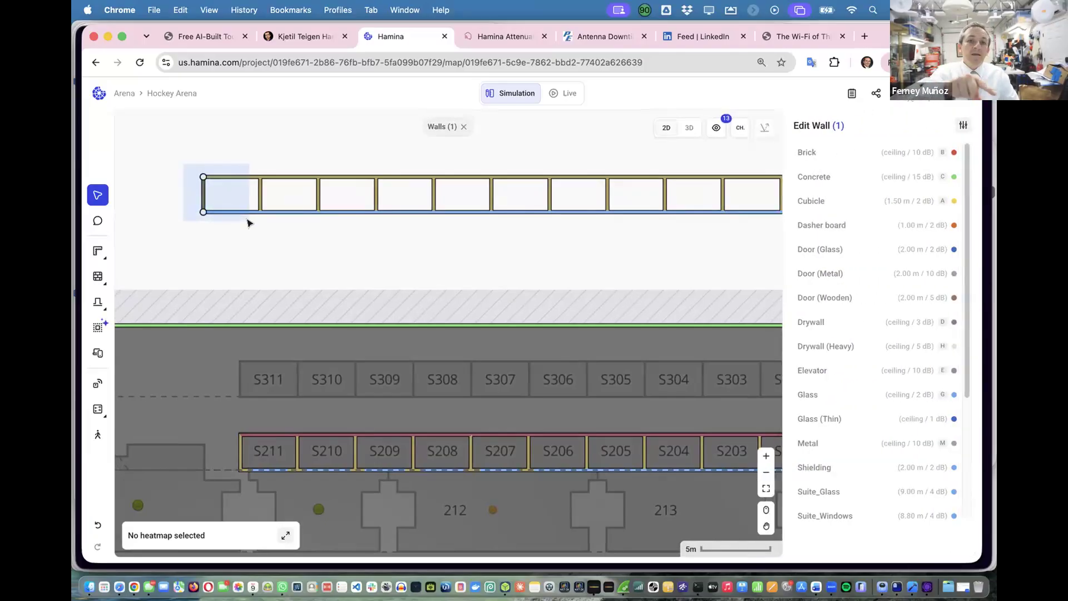
pyautogui.moveTo(248, 222); pyautogui.dragTo(284, 223)
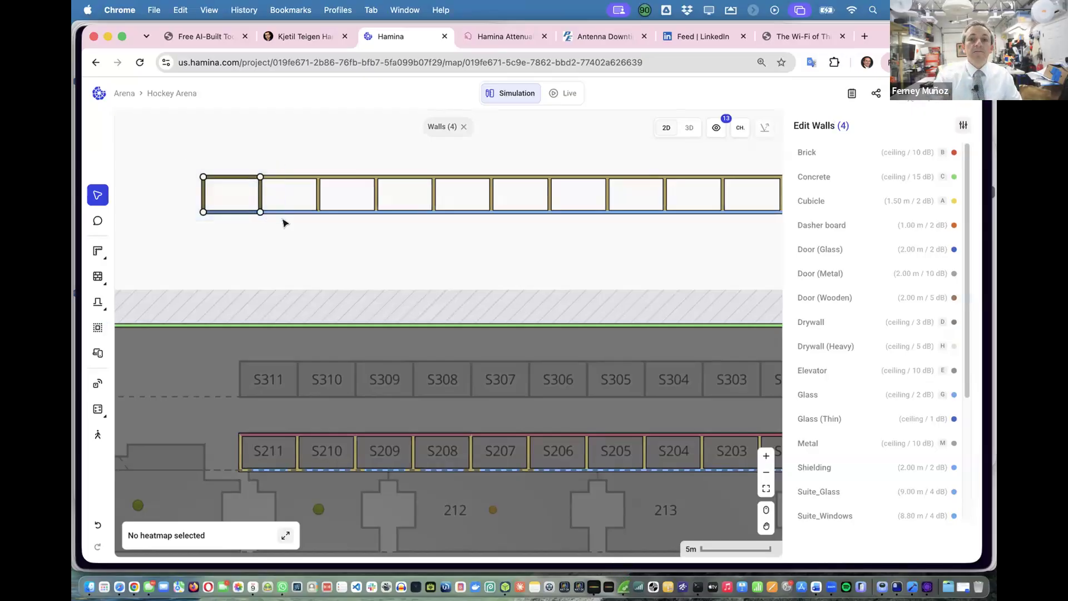
# Try box-selecting the walls at the S301 end of the detached suite row and clear the selection.
pyautogui.hscroll(8, 282, 223)
pyautogui.scroll(3, 283, 223)
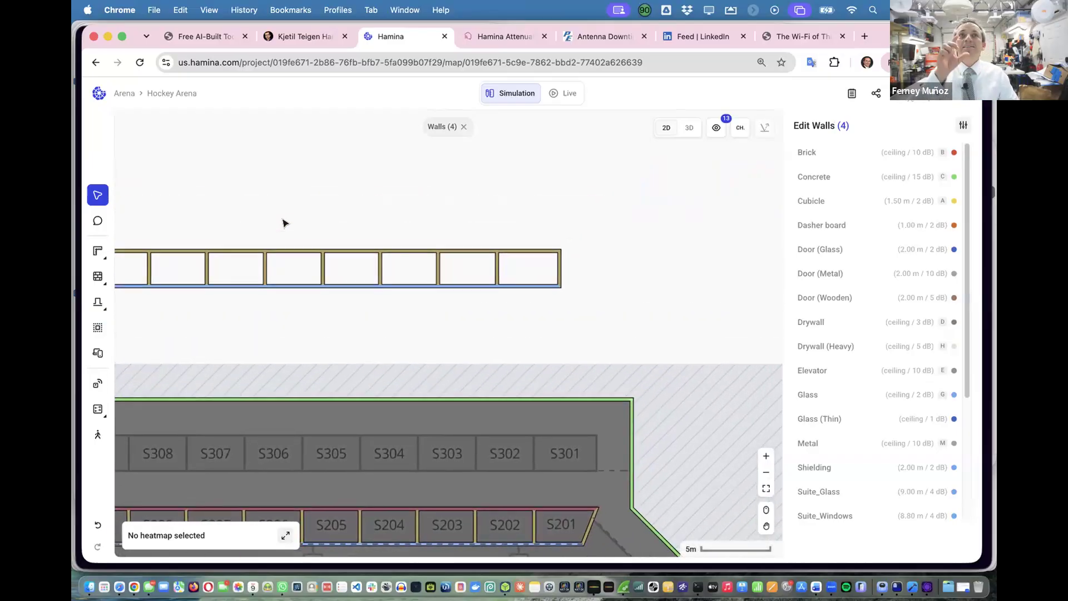
pyautogui.click(594, 224)
pyautogui.moveTo(592, 238); pyautogui.dragTo(554, 274)
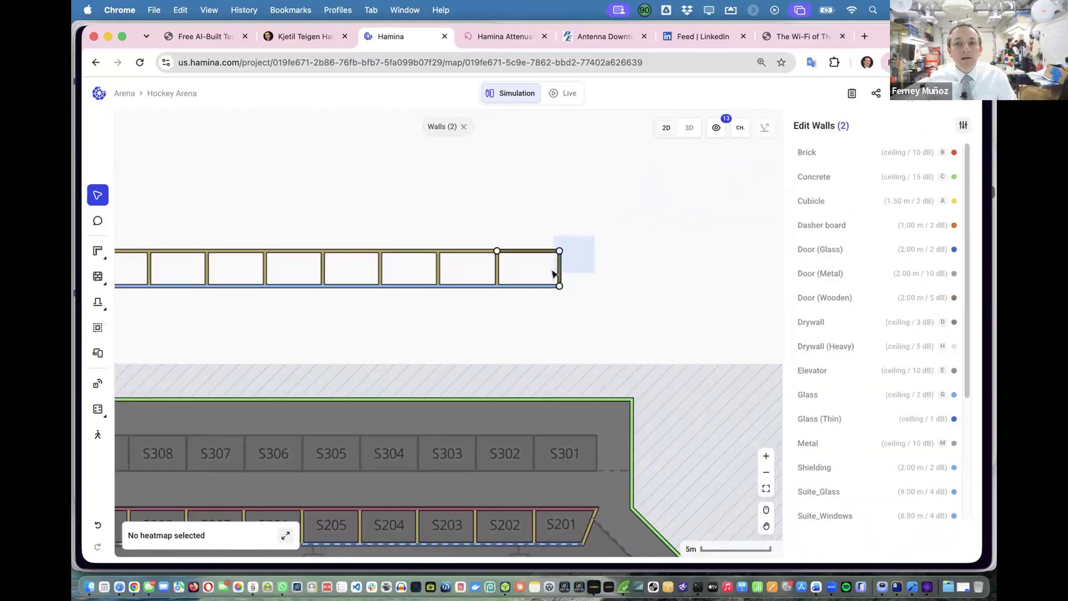
pyautogui.moveTo(553, 273); pyautogui.dragTo(497, 301)
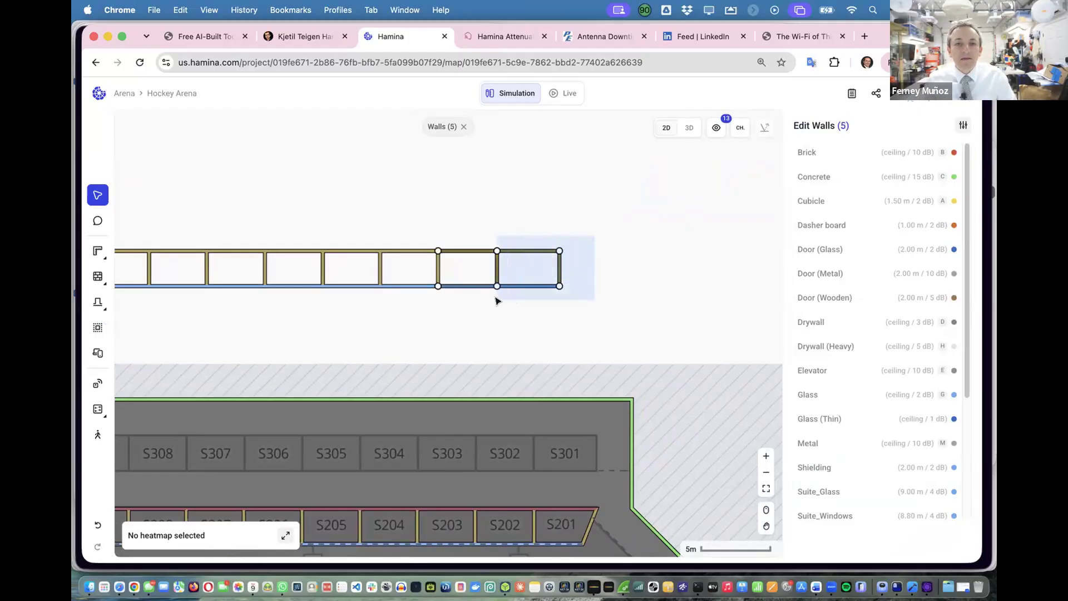
pyautogui.moveTo(487, 301); pyautogui.dragTo(467, 297)
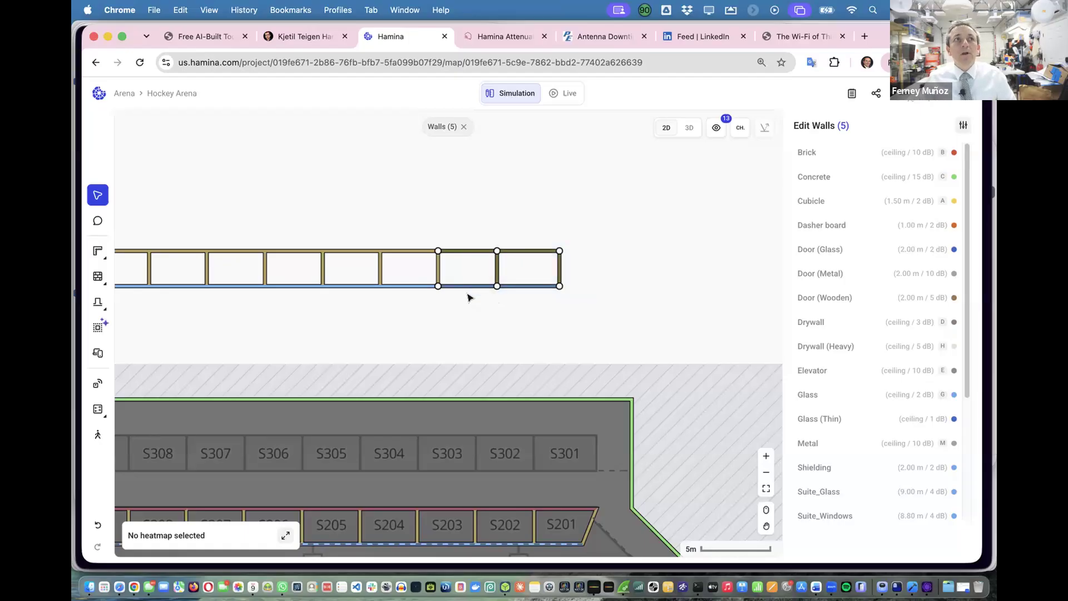
pyautogui.click(515, 298)
# Select all walls of the detached suite row, move them onto suites S311 to S301 on the plan, and check them in 3D.
pyautogui.scroll(-5, 514, 299)
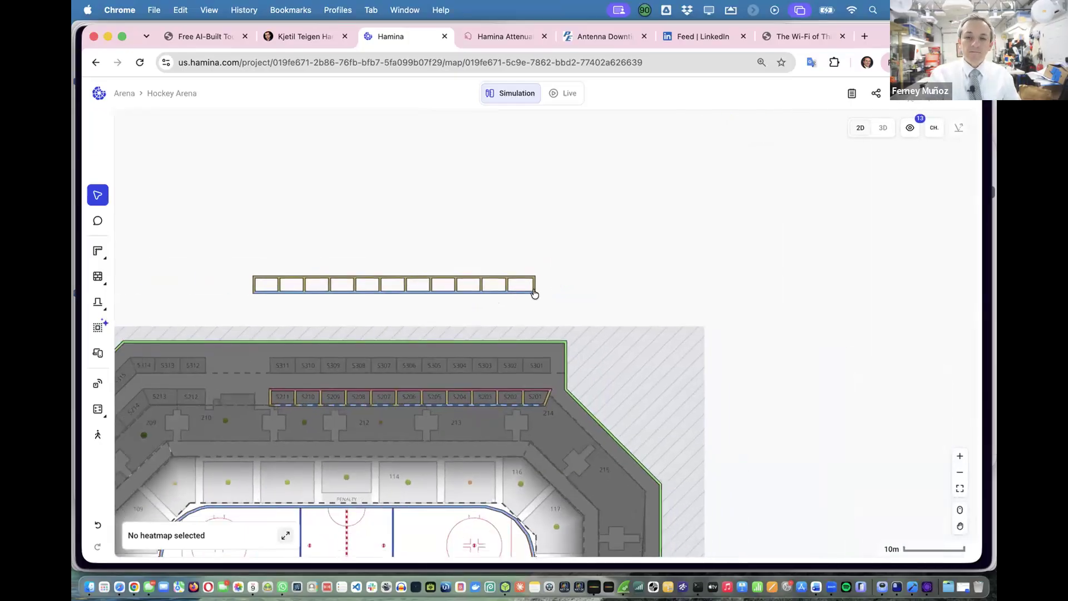
pyautogui.moveTo(558, 264); pyautogui.dragTo(330, 370)
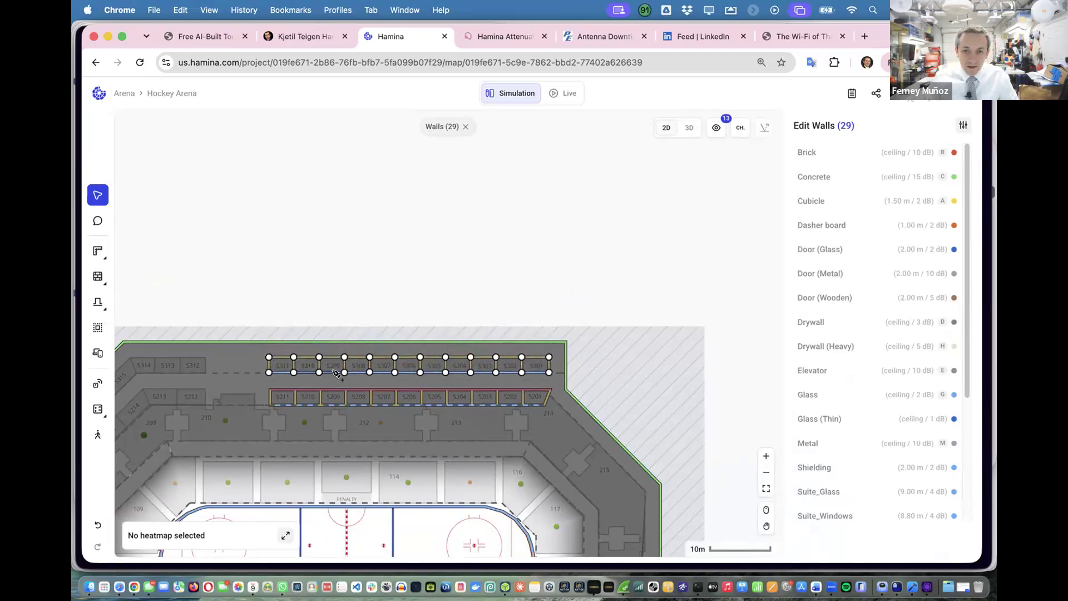
pyautogui.click(688, 130)
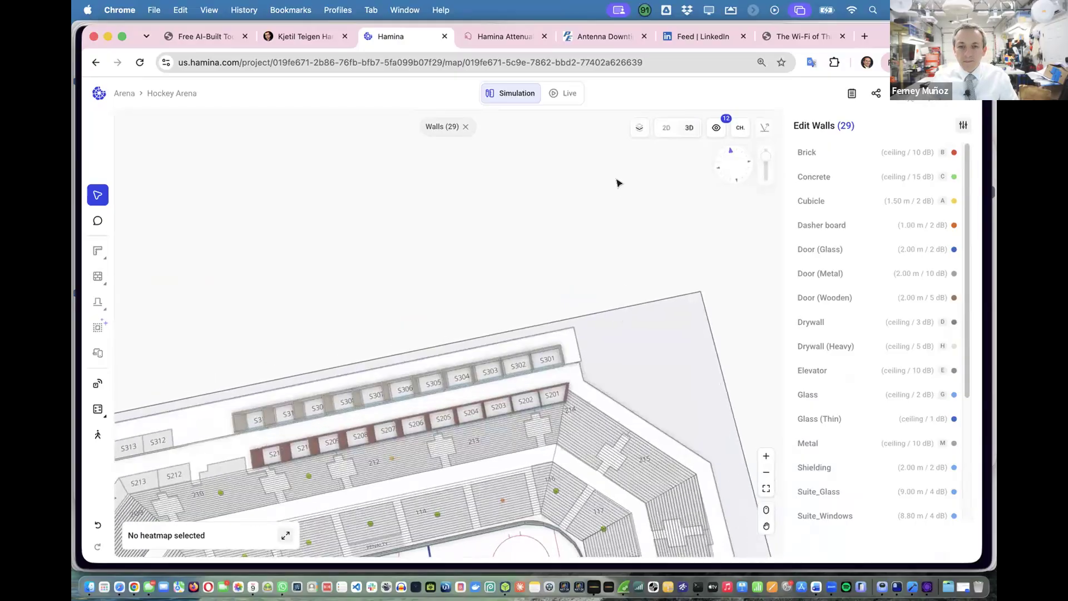
pyautogui.moveTo(588, 277); pyautogui.dragTo(567, 411)
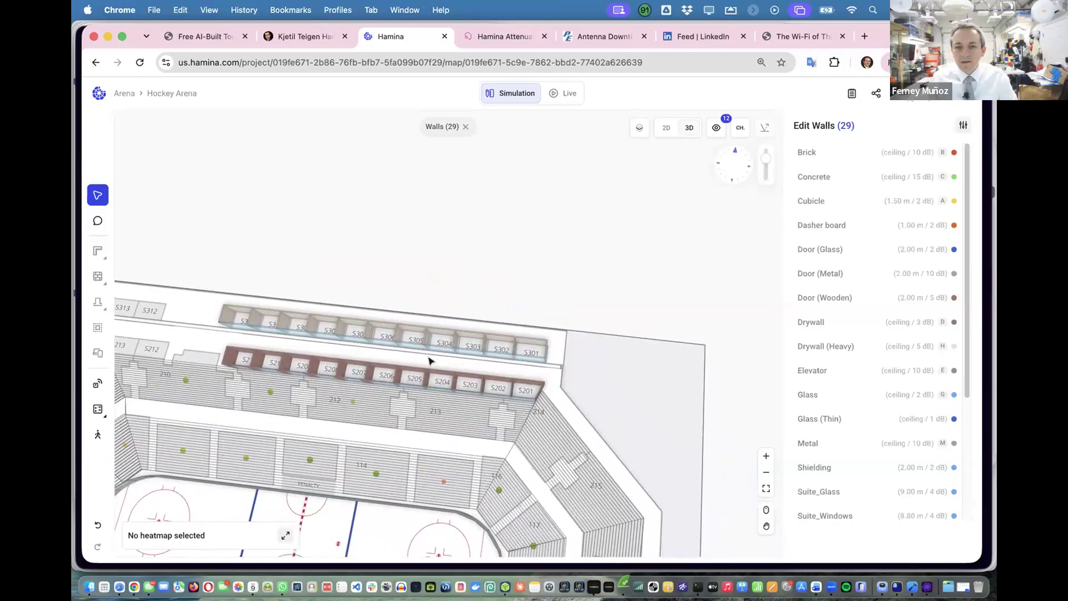
pyautogui.click(666, 128)
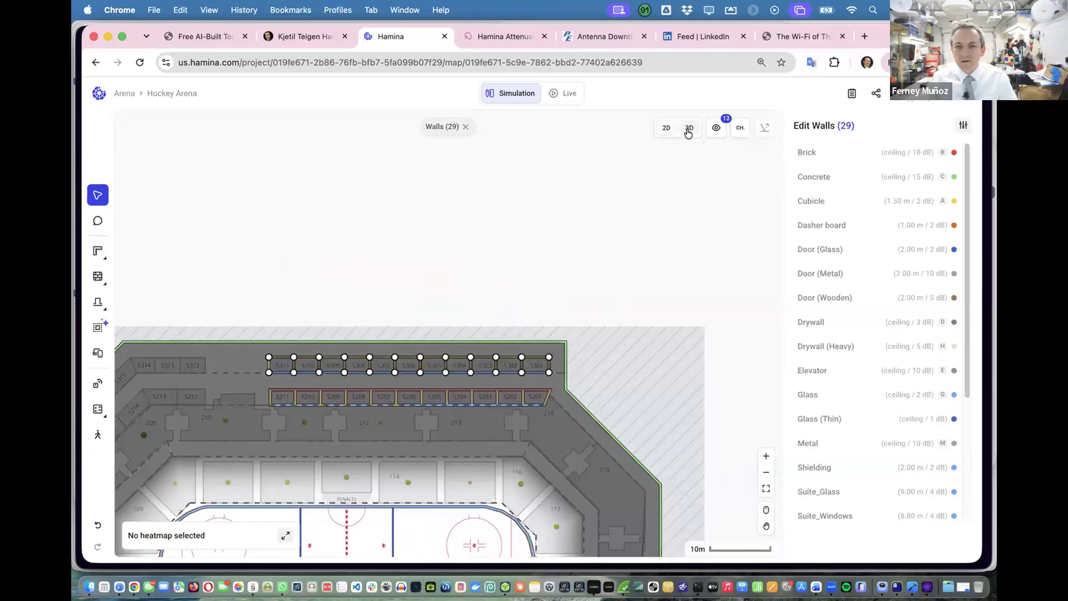
pyautogui.click(689, 128)
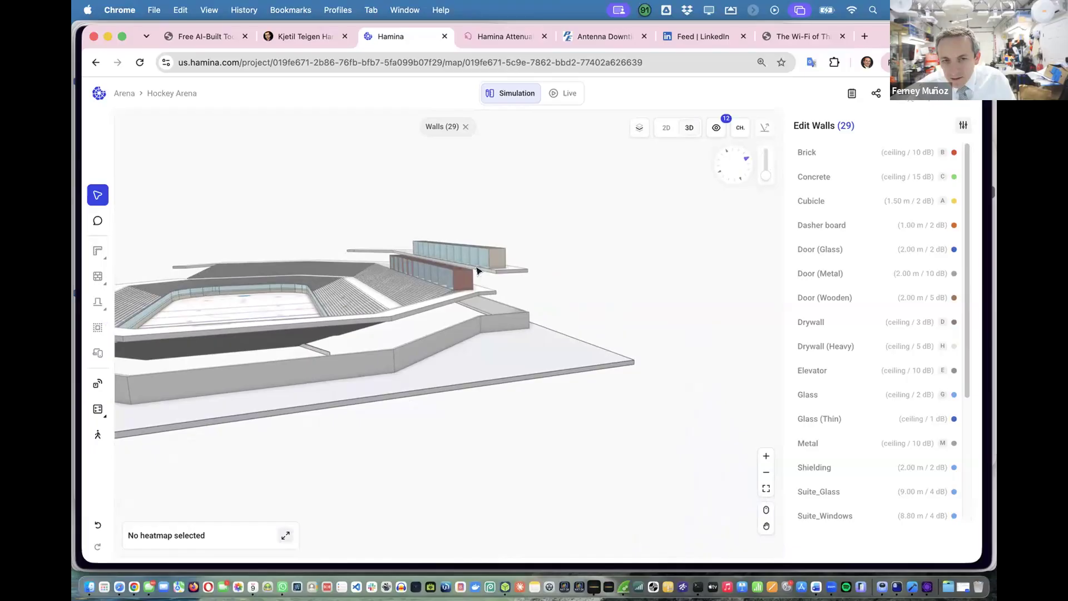
pyautogui.click(665, 129)
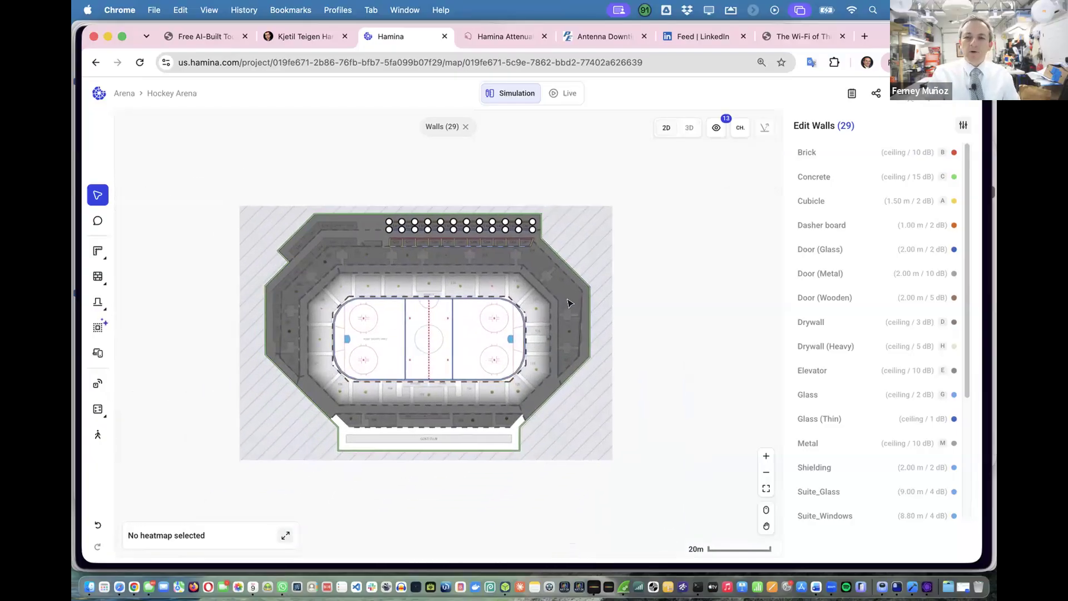
# Examine both suite rows, the raised floor slabs and the outer building wall in 3D from outside the arena.
pyautogui.click(691, 126)
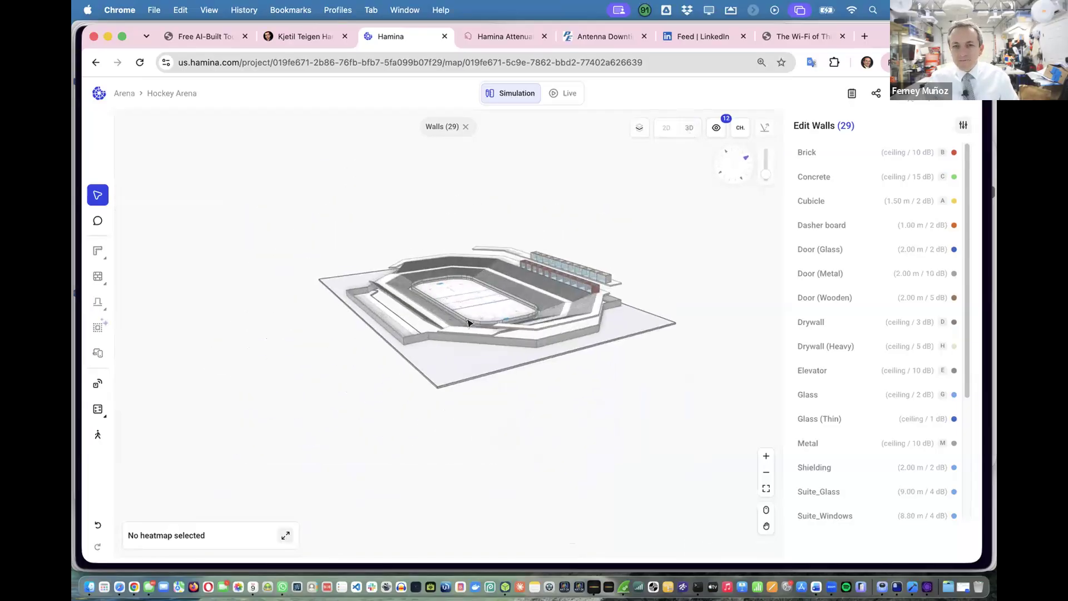
pyautogui.moveTo(651, 345); pyautogui.dragTo(574, 342)
pyautogui.scroll(10, 574, 342)
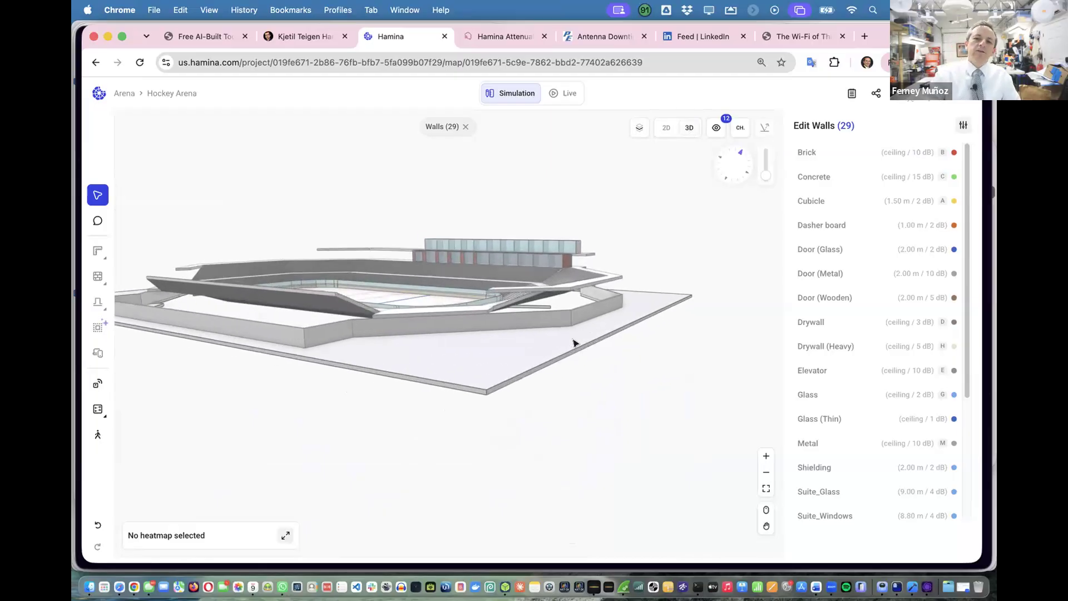
pyautogui.scroll(10, 574, 342)
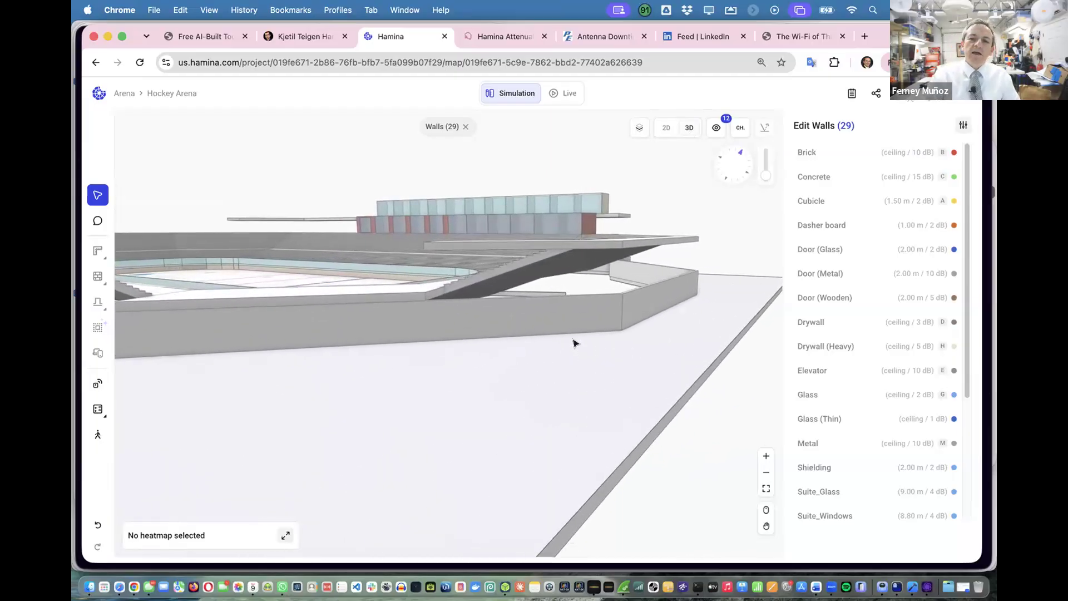
pyautogui.scroll(10, 574, 342)
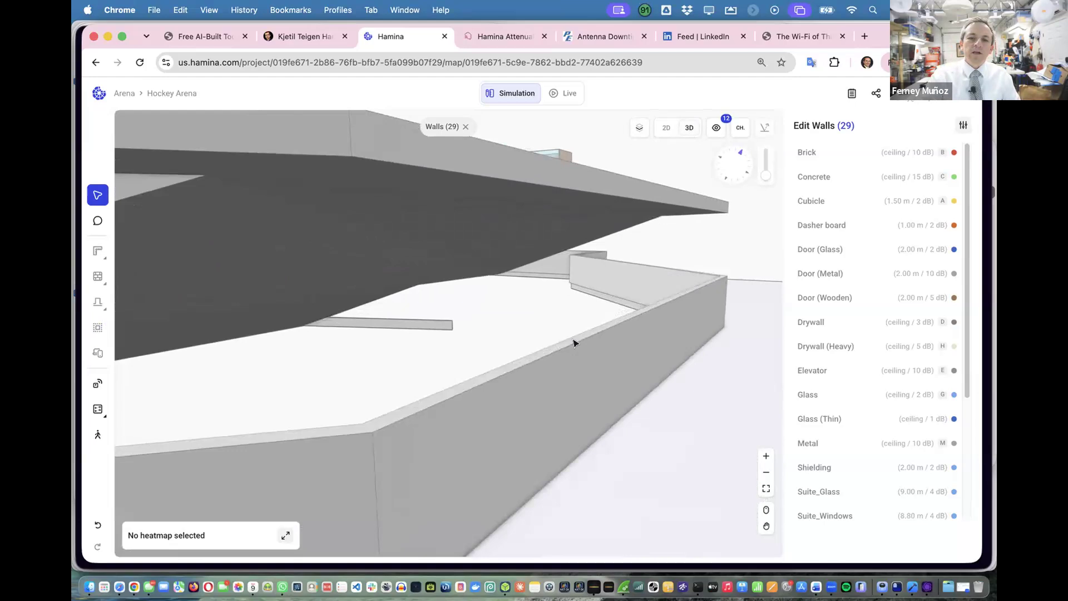
pyautogui.moveTo(546, 343); pyautogui.dragTo(435, 310)
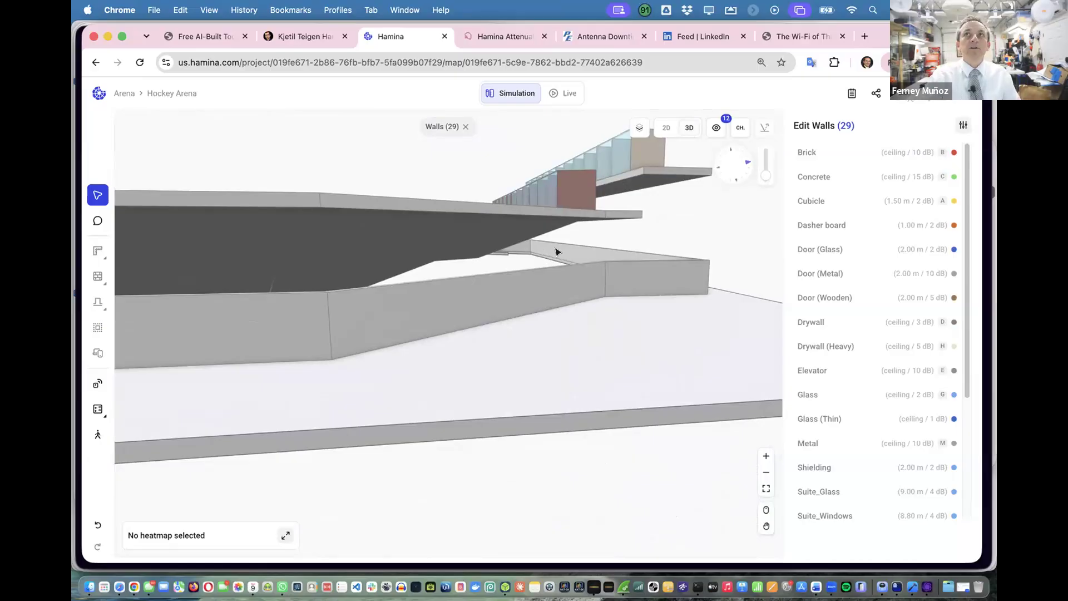
pyautogui.moveTo(534, 280); pyautogui.dragTo(272, 260)
pyautogui.moveTo(599, 304); pyautogui.dragTo(996, 270)
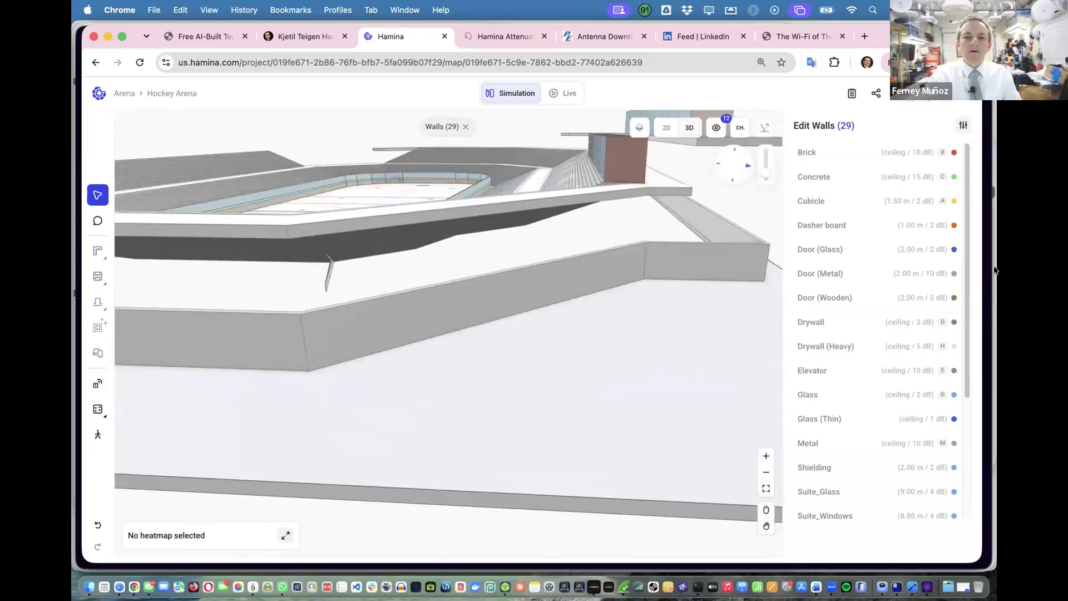
pyautogui.moveTo(405, 244); pyautogui.dragTo(670, 357)
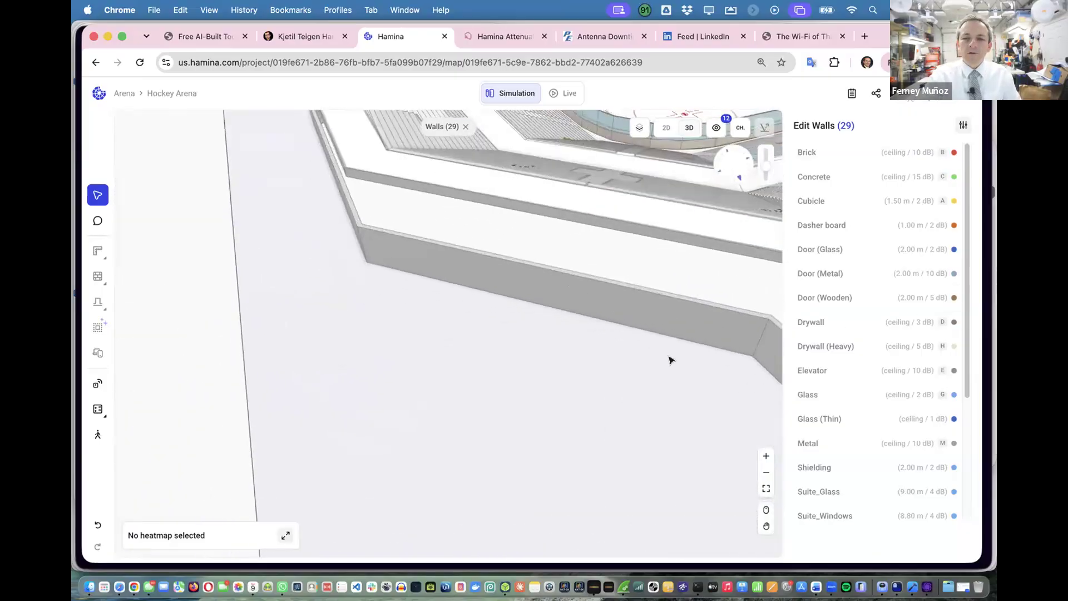
# Examine the rink boards and the surrounding seating sections in 3D, and clear the wall selection.
pyautogui.scroll(-10, 670, 358)
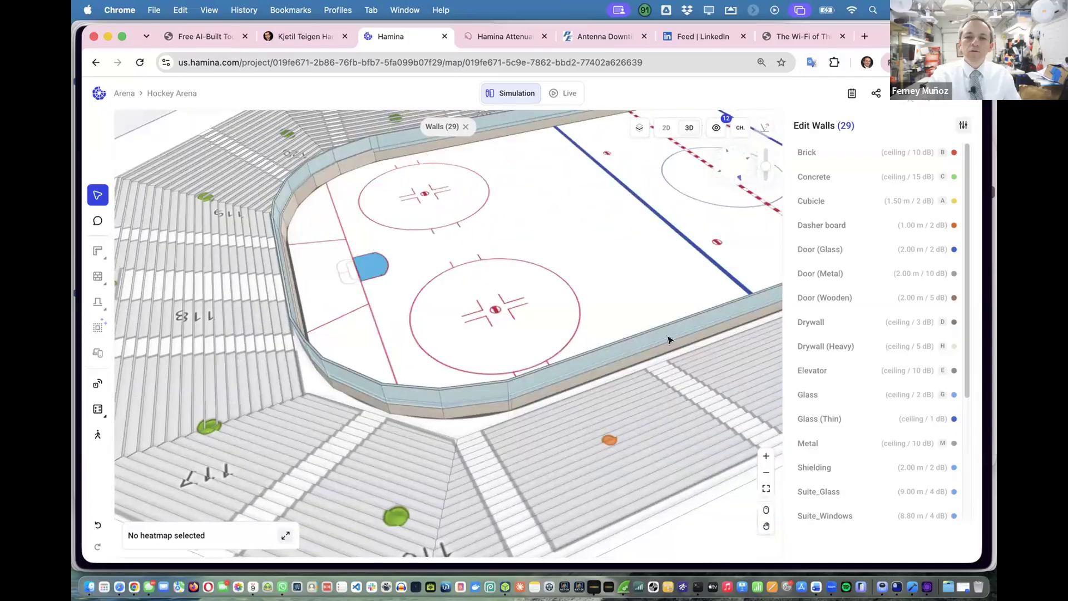
pyautogui.scroll(2, 662, 336)
pyautogui.moveTo(710, 199); pyautogui.dragTo(701, 200)
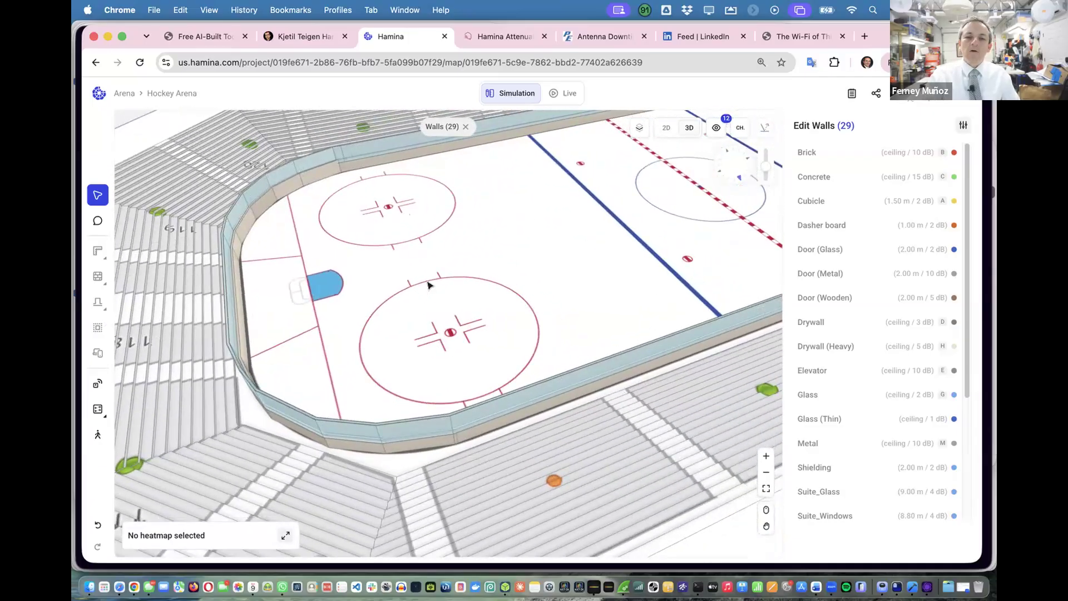
pyautogui.moveTo(518, 250); pyautogui.dragTo(318, 227)
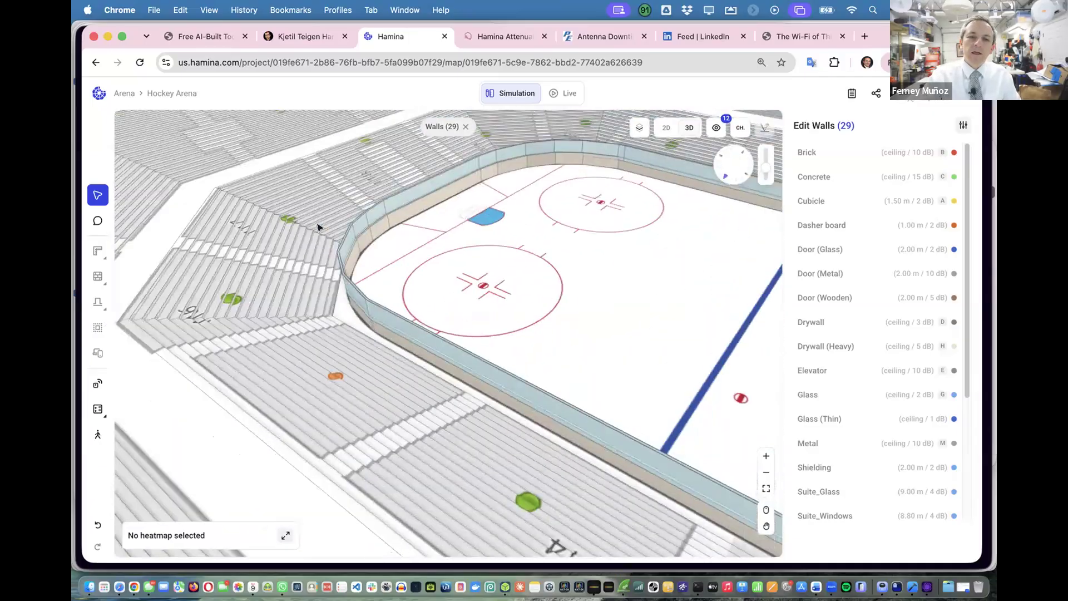
pyautogui.click(450, 288)
pyautogui.scroll(3, 474, 312)
pyautogui.scroll(5, 475, 318)
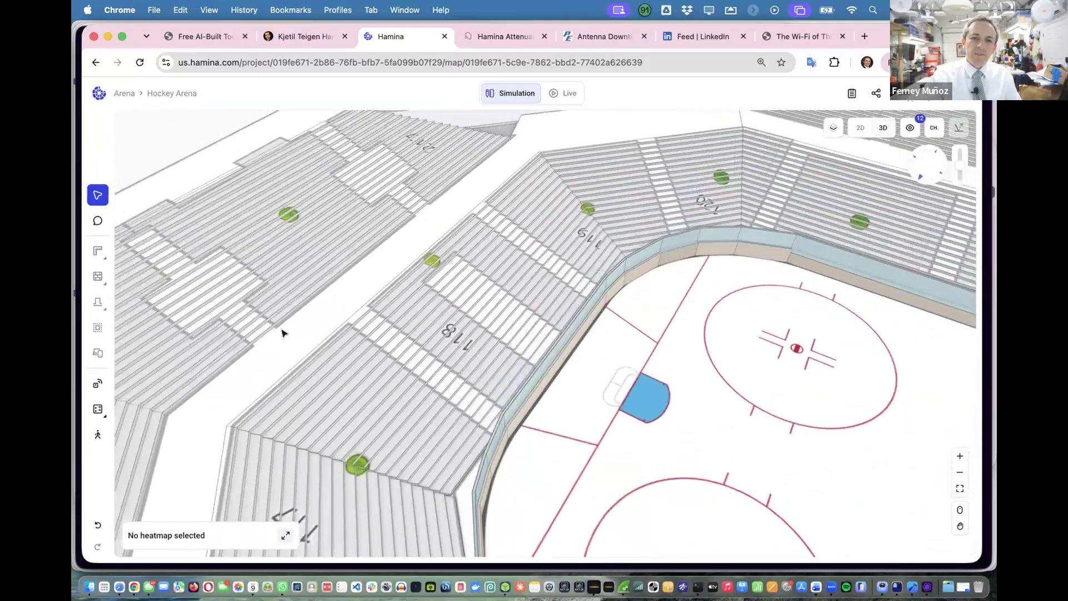
# Switch to Photos and search the photo map around Salt Lake City for pictures of a stadium.
pyautogui.scroll(2, 223, 298)
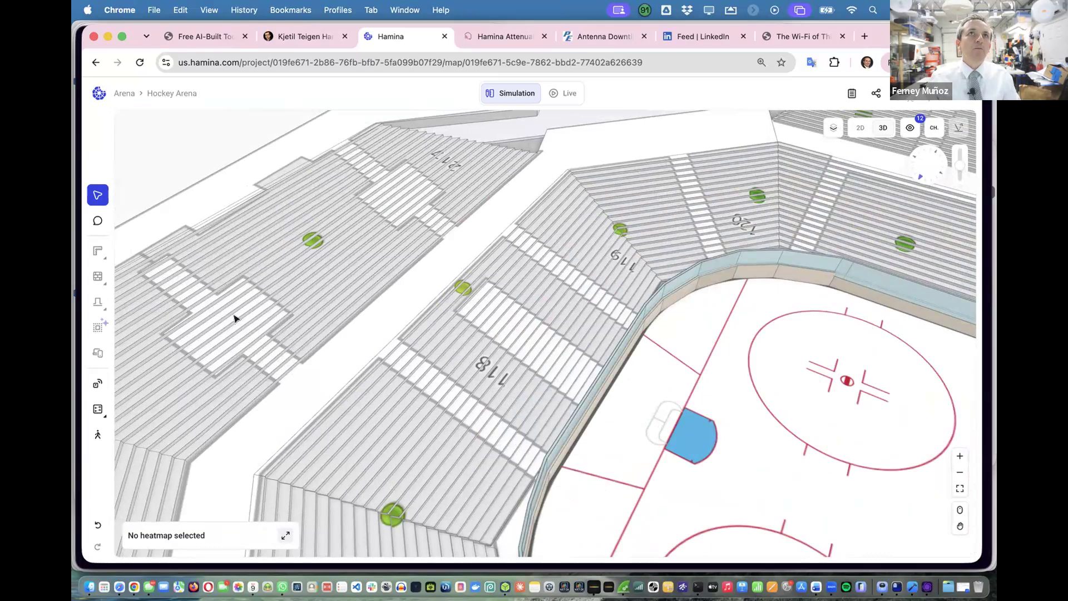
pyautogui.press('super+Tab')
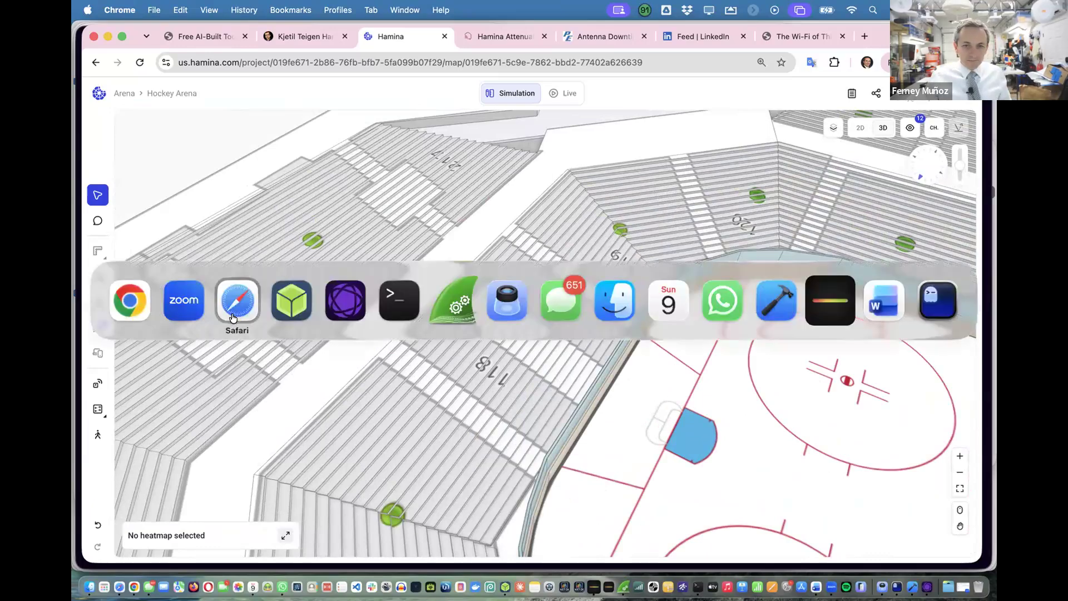
pyautogui.press('super+Tab')
pyautogui.press('super+Tab')
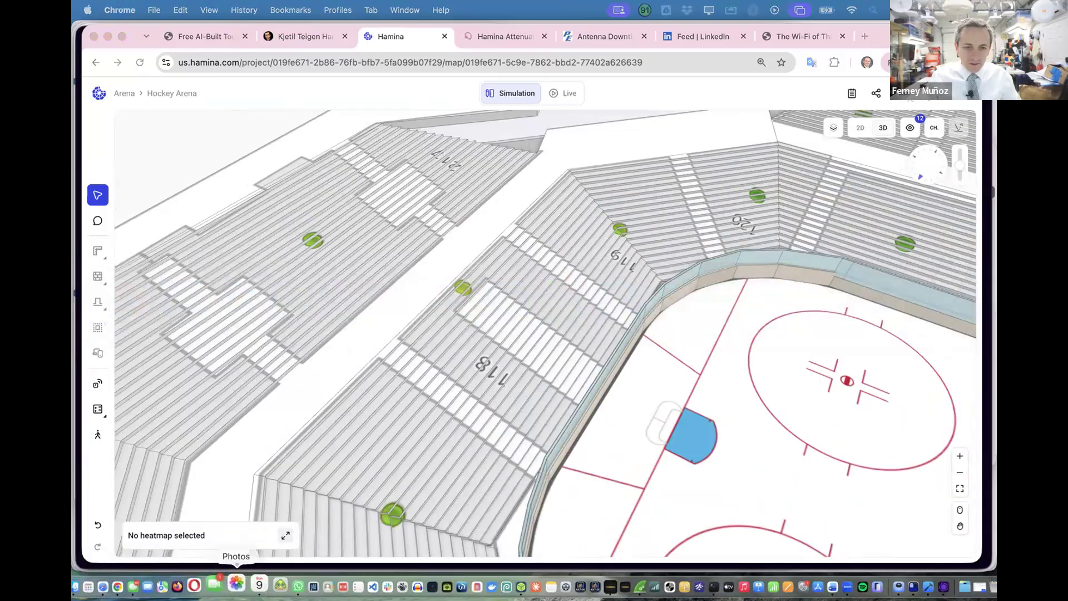
pyautogui.click(236, 579)
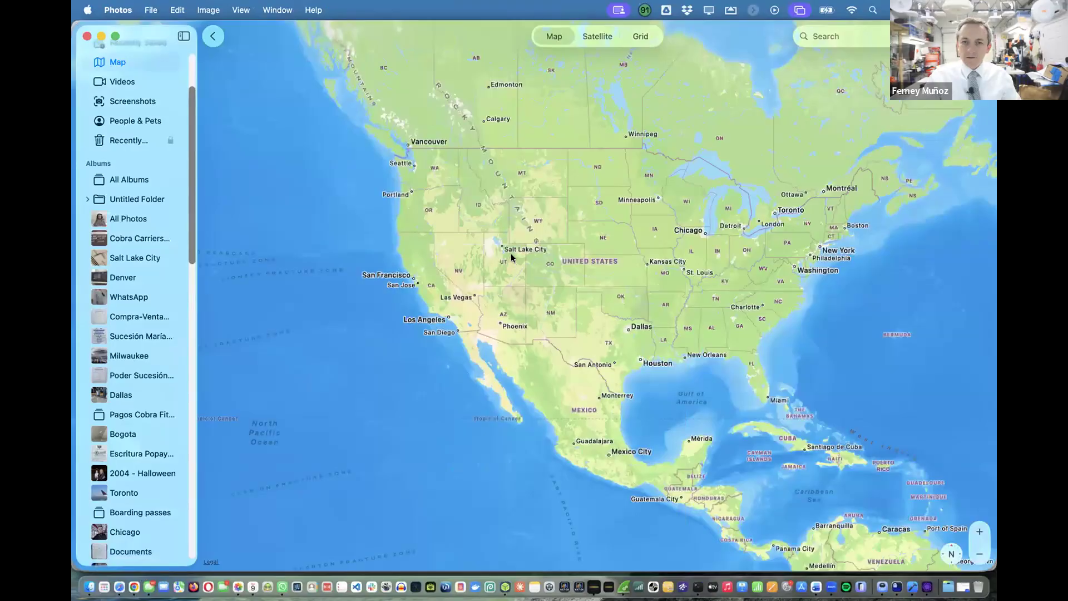
pyautogui.scroll(10, 506, 245)
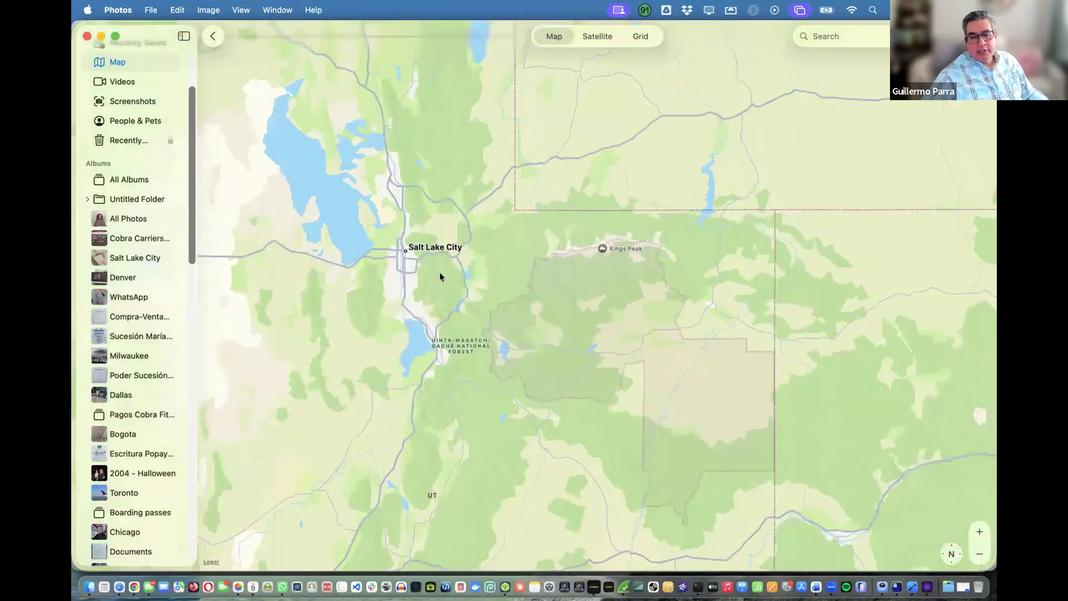
pyautogui.scroll(10, 362, 262)
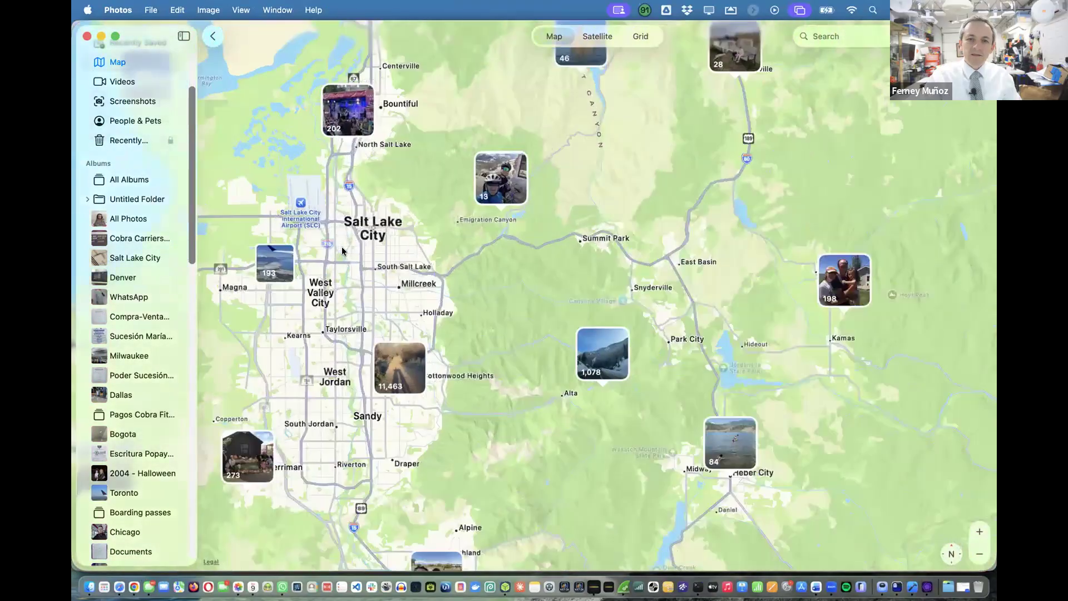
pyautogui.scroll(5, 388, 238)
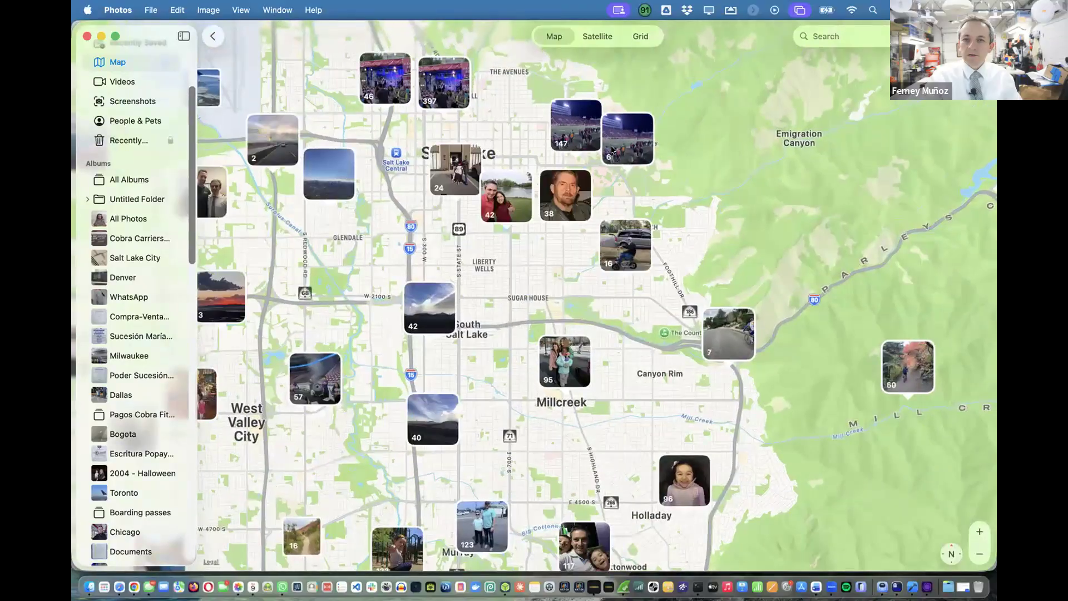
pyautogui.click(611, 146)
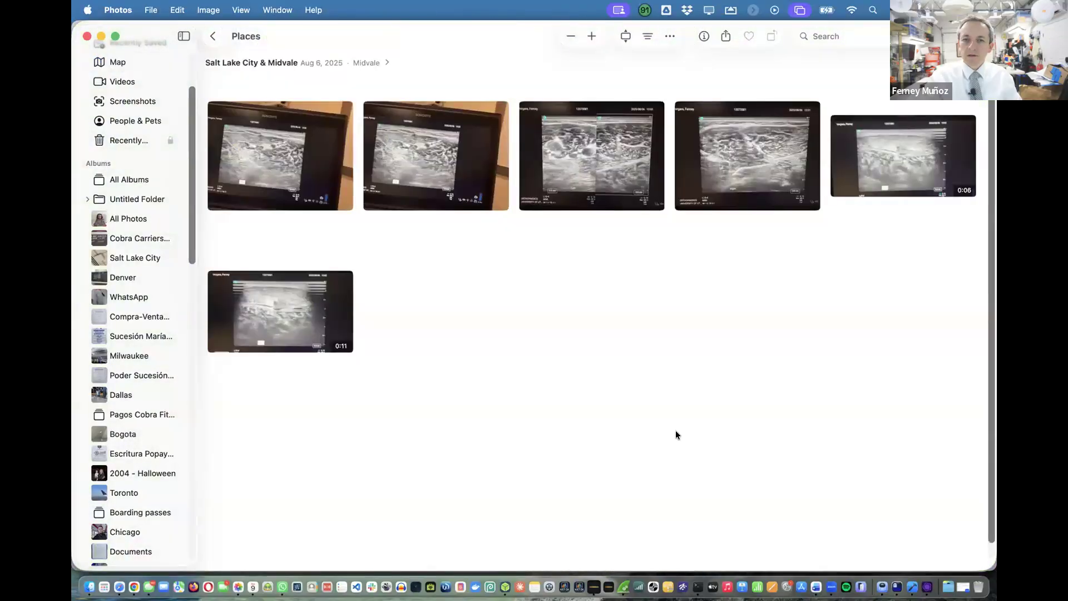
pyautogui.click(211, 36)
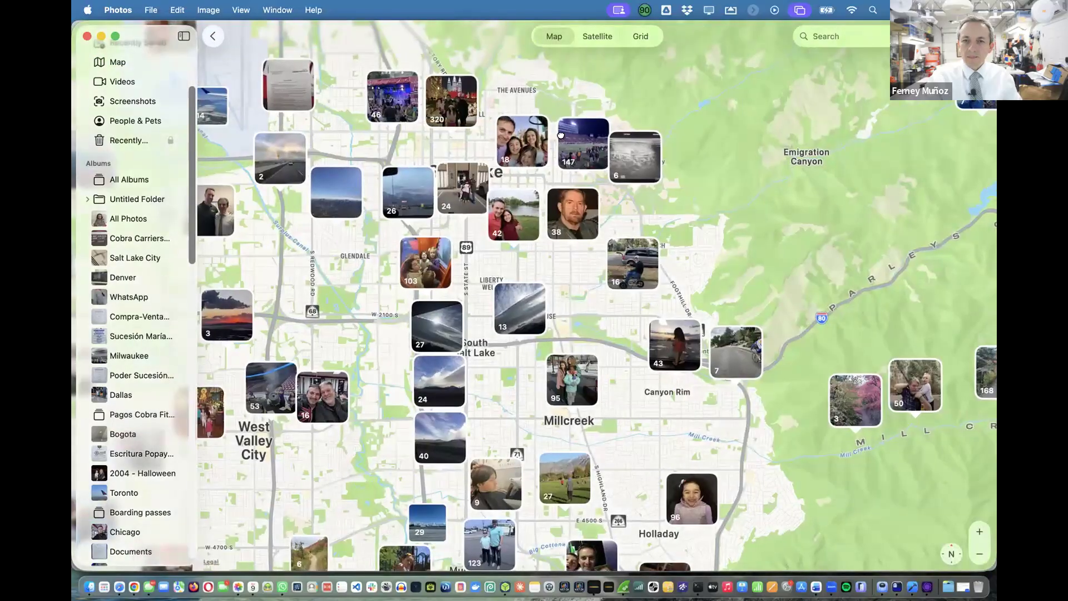
# Open the Rice-Eccles Stadium crowd photo and examine the entrance opening at section 13 close up.
pyautogui.click(583, 141)
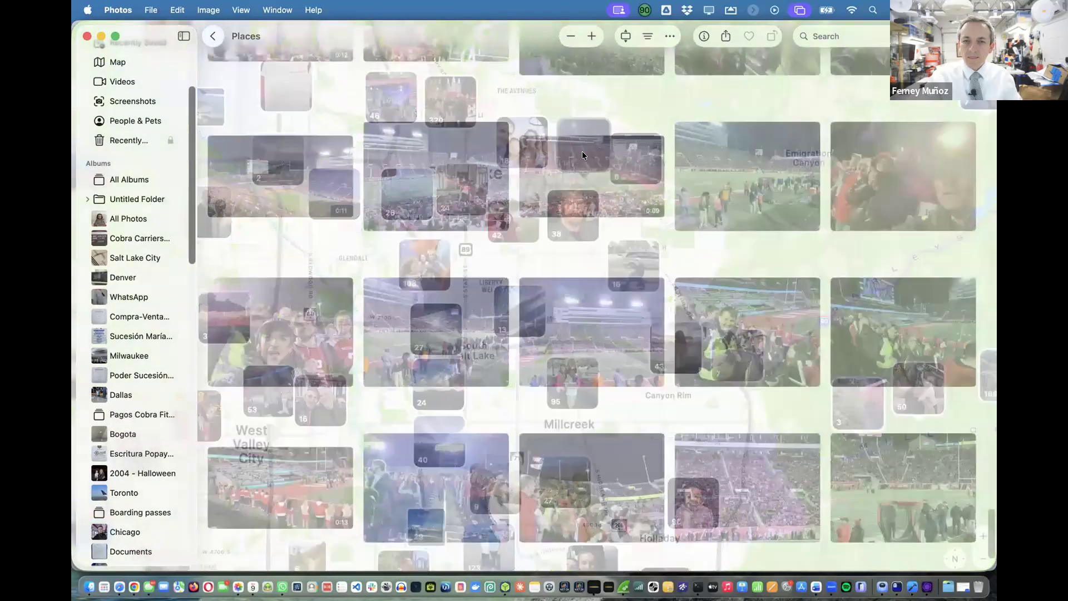
pyautogui.click(403, 175)
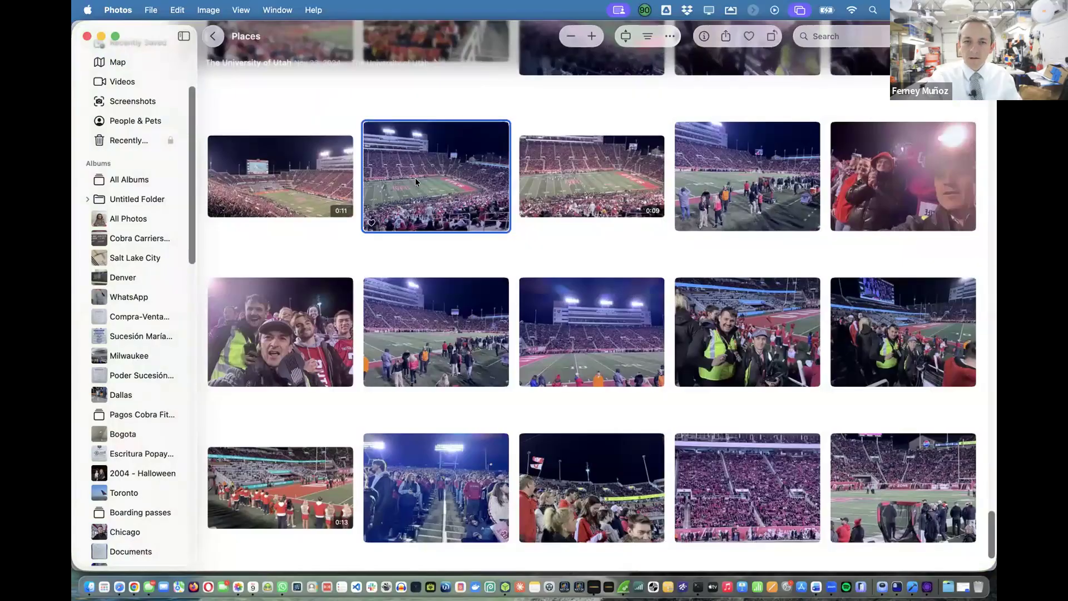
pyautogui.doubleClick(433, 185)
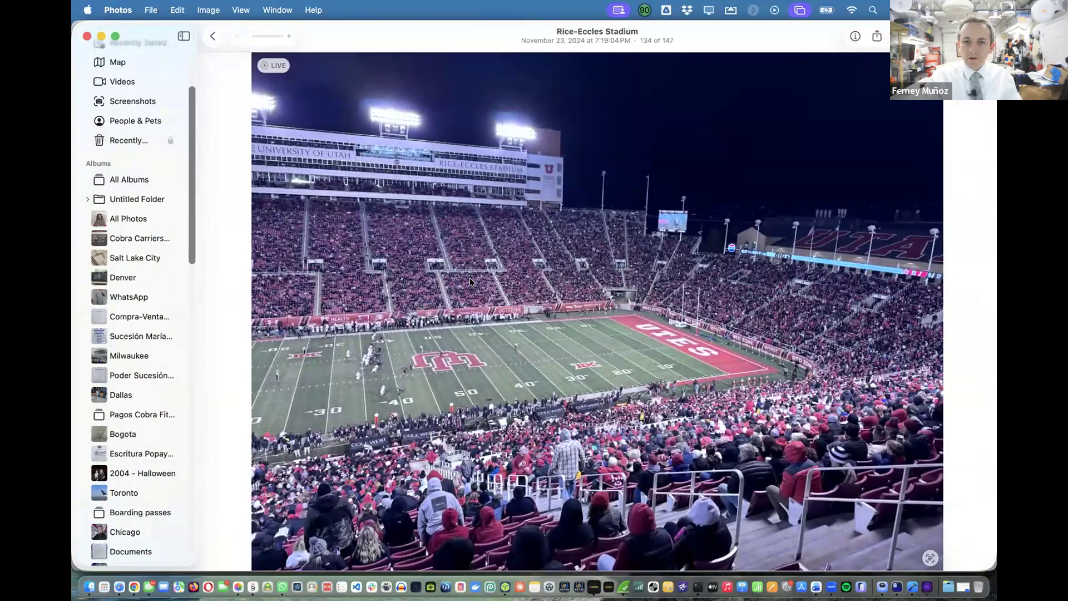
pyautogui.scroll(10, 470, 279)
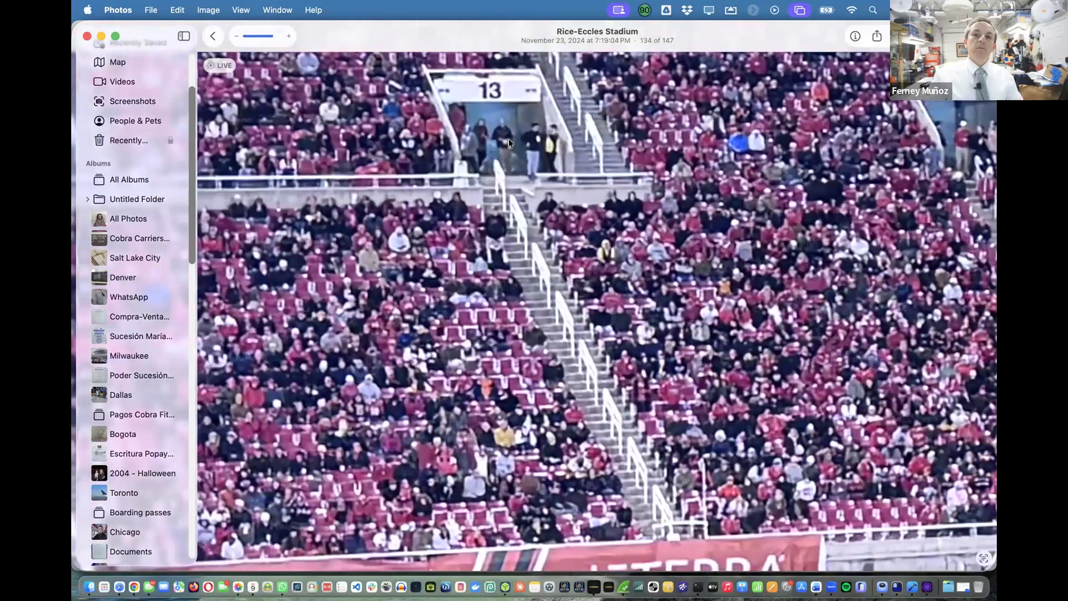
pyautogui.scroll(-3, 509, 138)
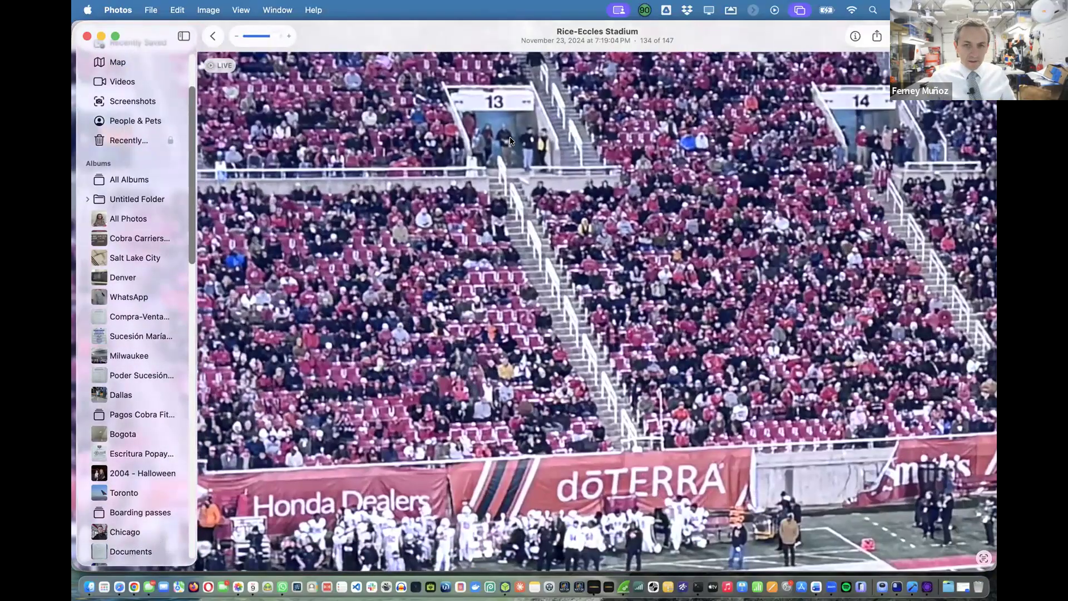
# Switch back to the Hamina arena project and show the upper seating behind sections 117 and 118 in 2D.
pyautogui.press('super+Tab')
pyautogui.press('super+Tab')
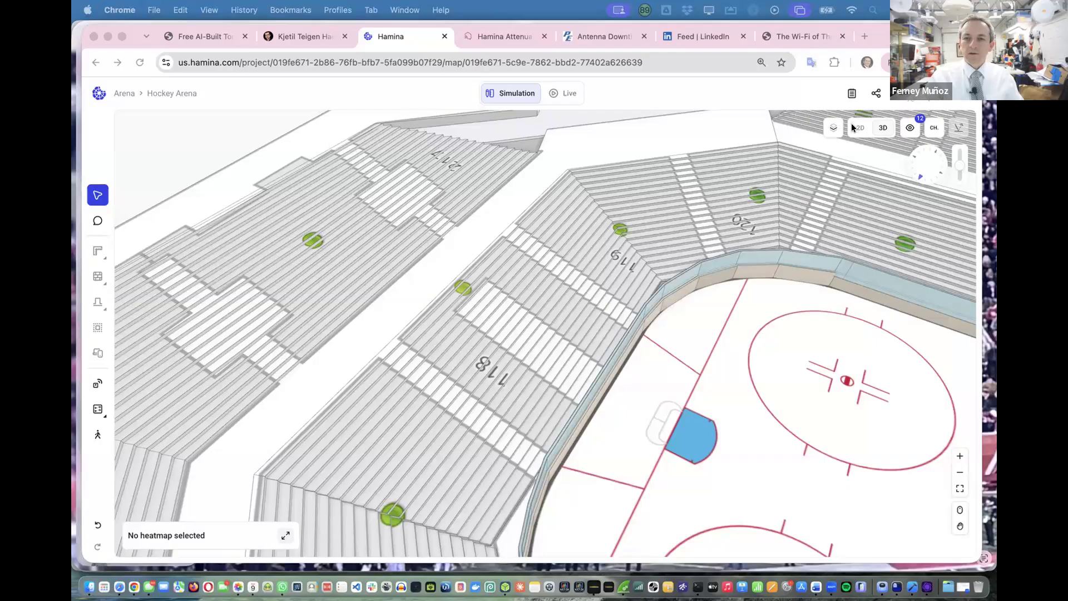
pyautogui.click(789, 153)
pyautogui.click(860, 127)
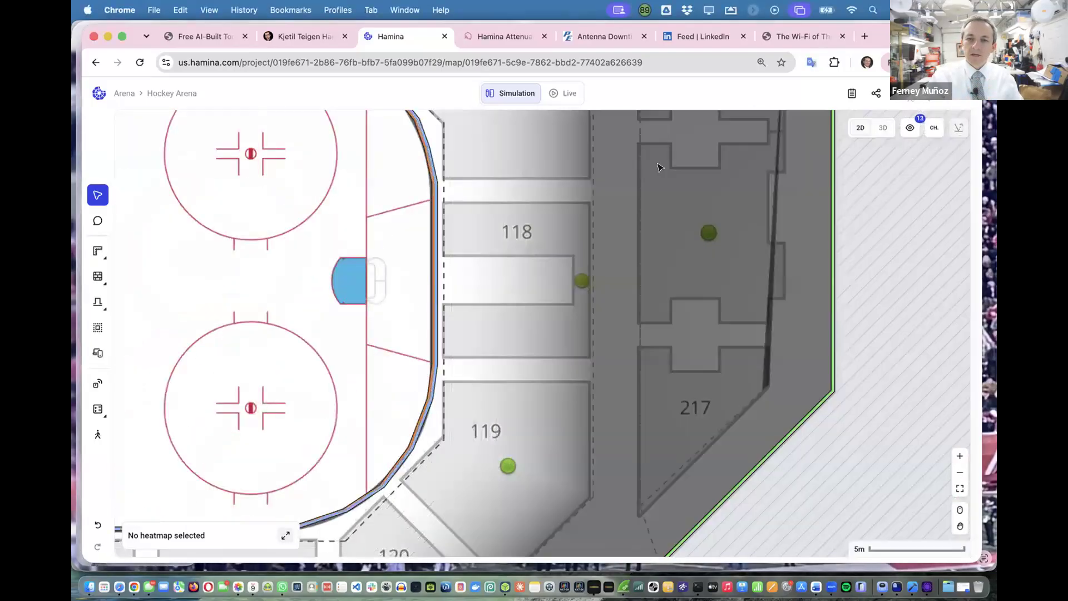
pyautogui.hscroll(3, 599, 192)
pyautogui.scroll(1, 599, 191)
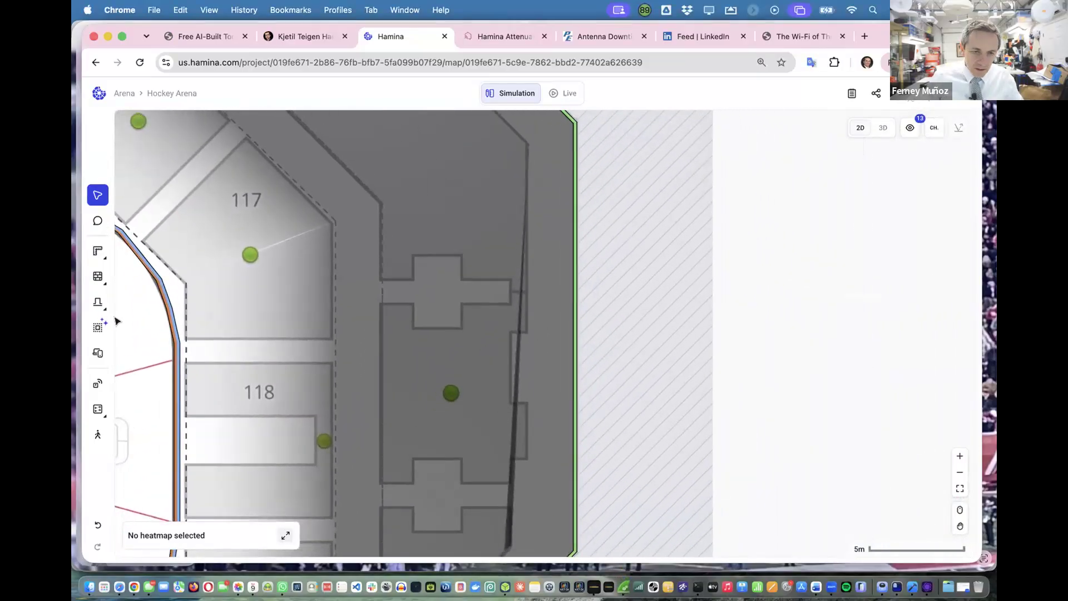
# Draw a floor hole along the cross-shaped entrance outline in the upper seating behind sections 117 and 118.
pyautogui.moveTo(97, 303)
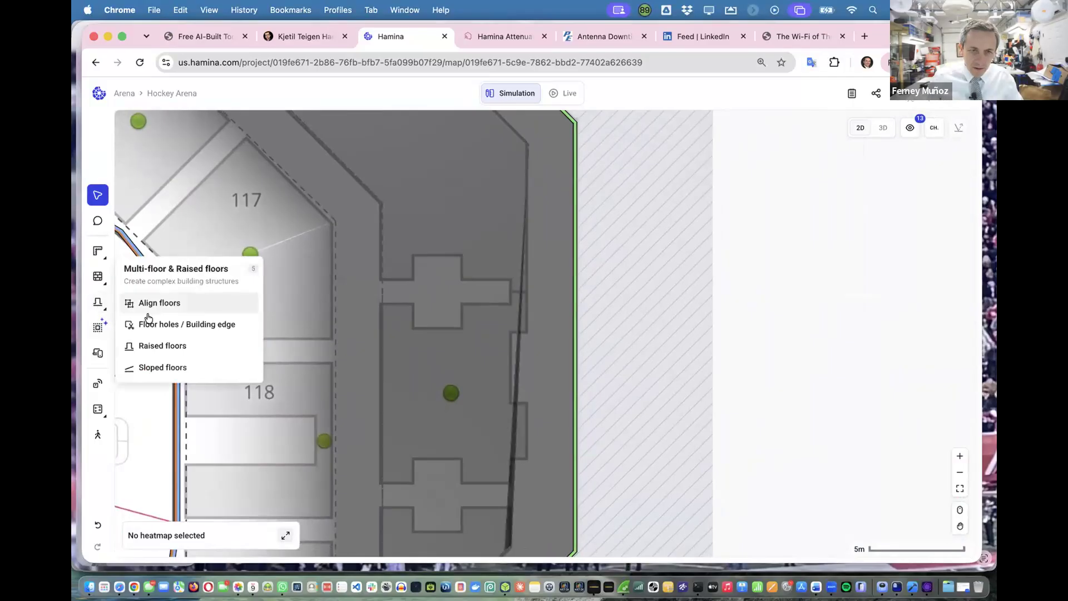
pyautogui.click(173, 327)
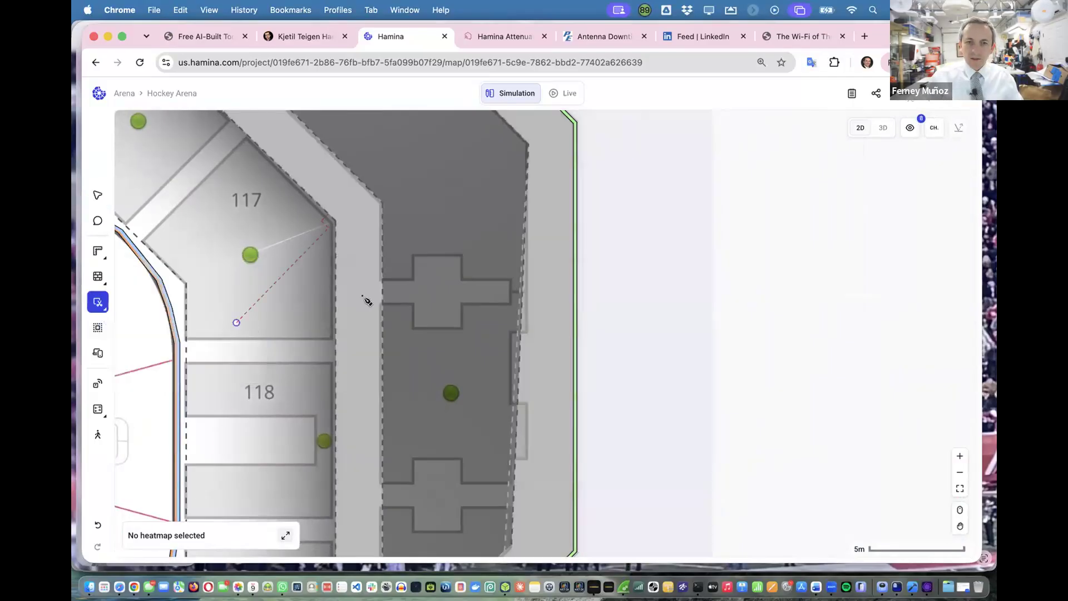
pyautogui.click(382, 280)
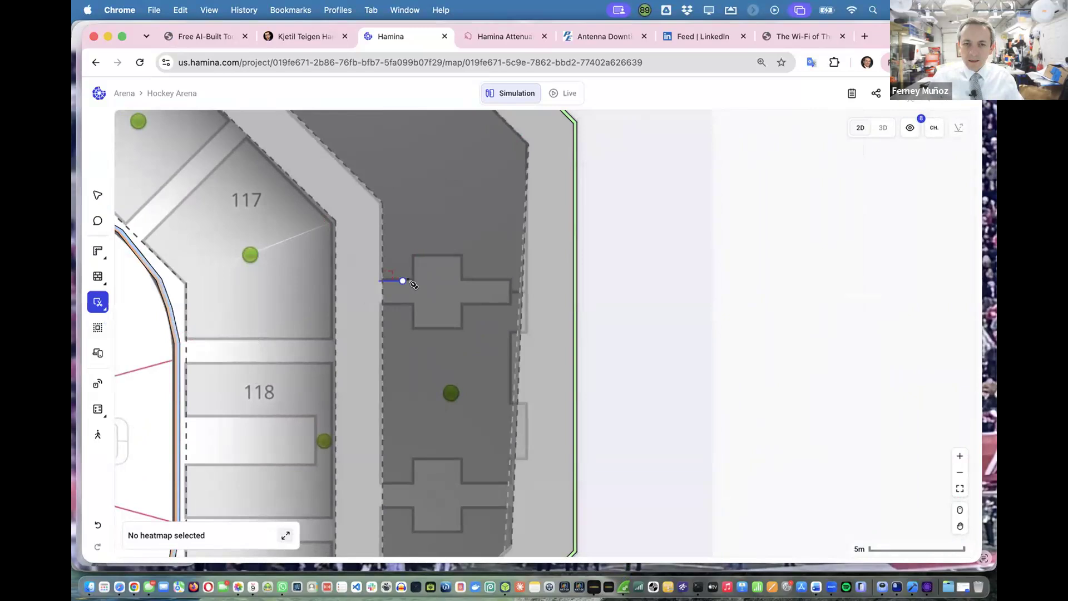
pyautogui.click(413, 281)
pyautogui.click(461, 256)
pyautogui.click(462, 280)
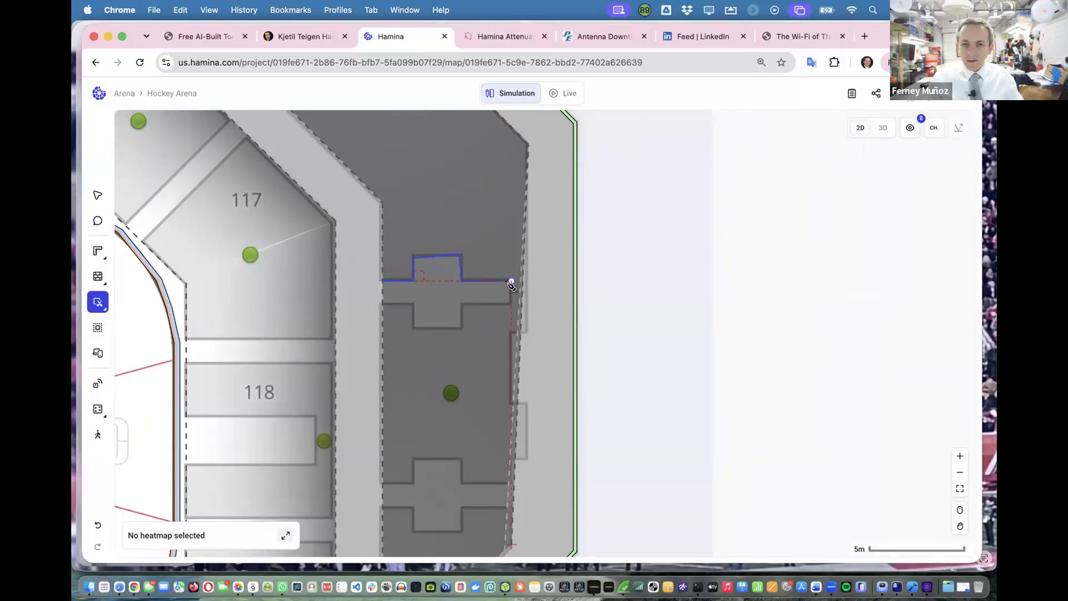
pyautogui.click(511, 280)
pyautogui.click(511, 304)
pyautogui.click(461, 315)
pyautogui.click(414, 325)
pyautogui.click(414, 305)
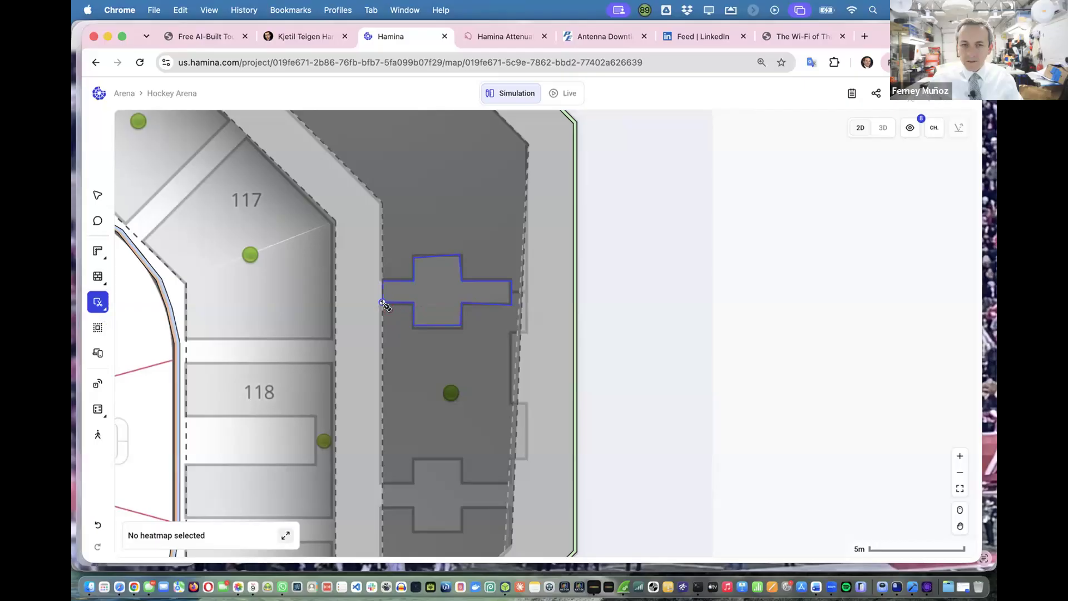
pyautogui.click(382, 303)
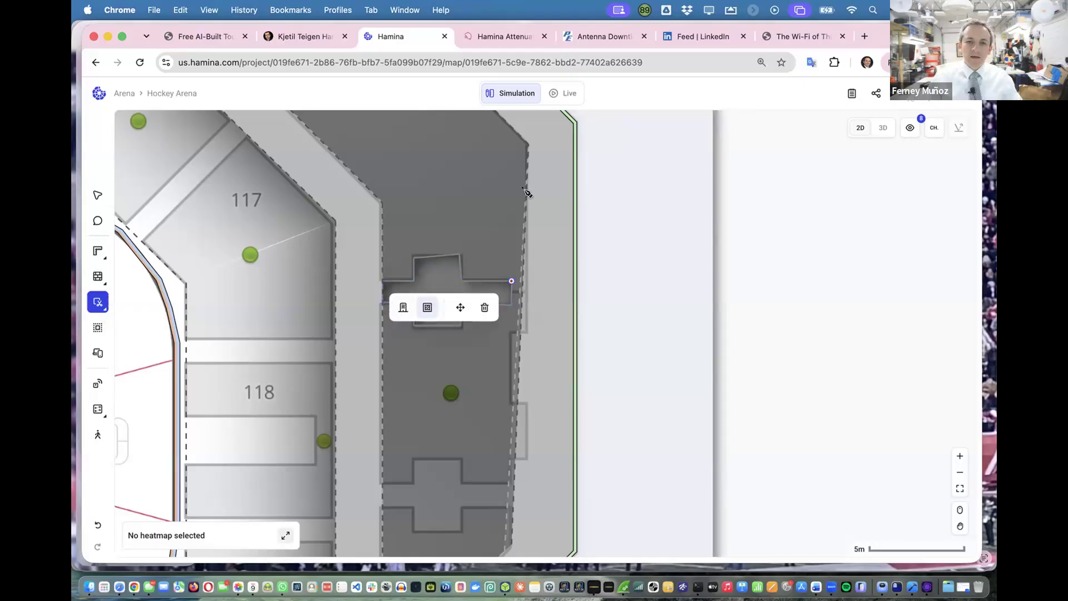
# Check the cross-shaped floor hole between the upper seating rows in 3D and return to the 2D plan.
pyautogui.click(883, 128)
pyautogui.moveTo(673, 345); pyautogui.dragTo(367, 204)
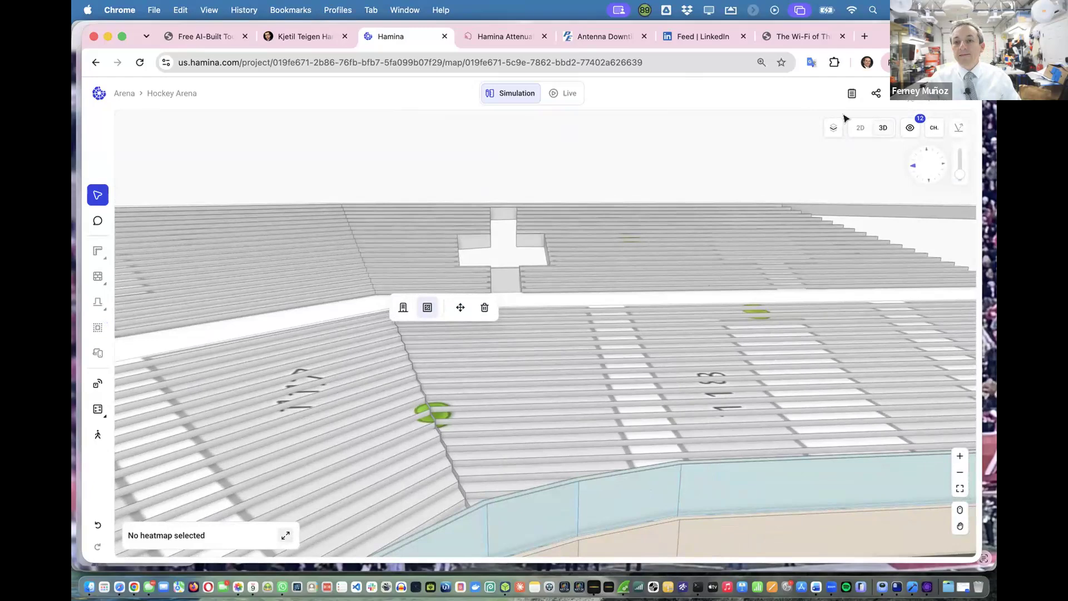
pyautogui.click(860, 127)
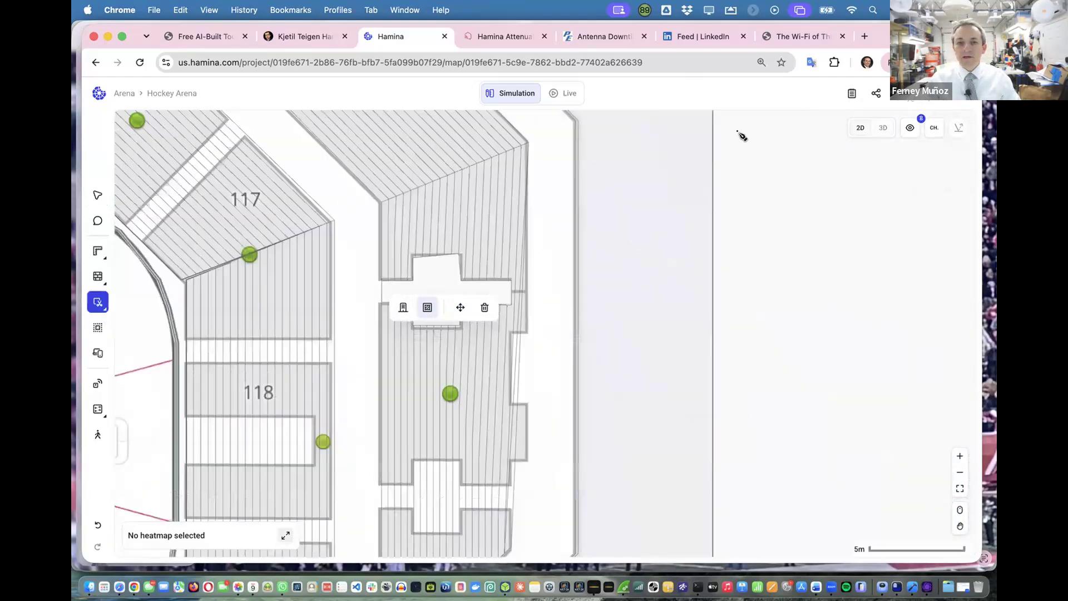
# Select the cross-shaped floor hole and move its two upper corner points level with each other on the plan outline.
pyautogui.click(95, 195)
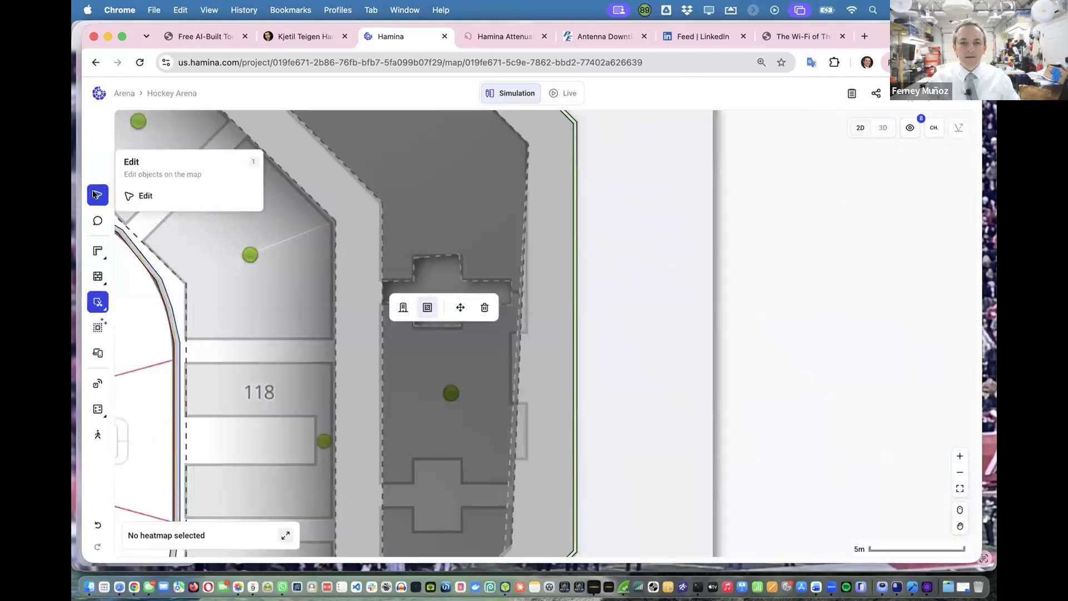
pyautogui.click(420, 262)
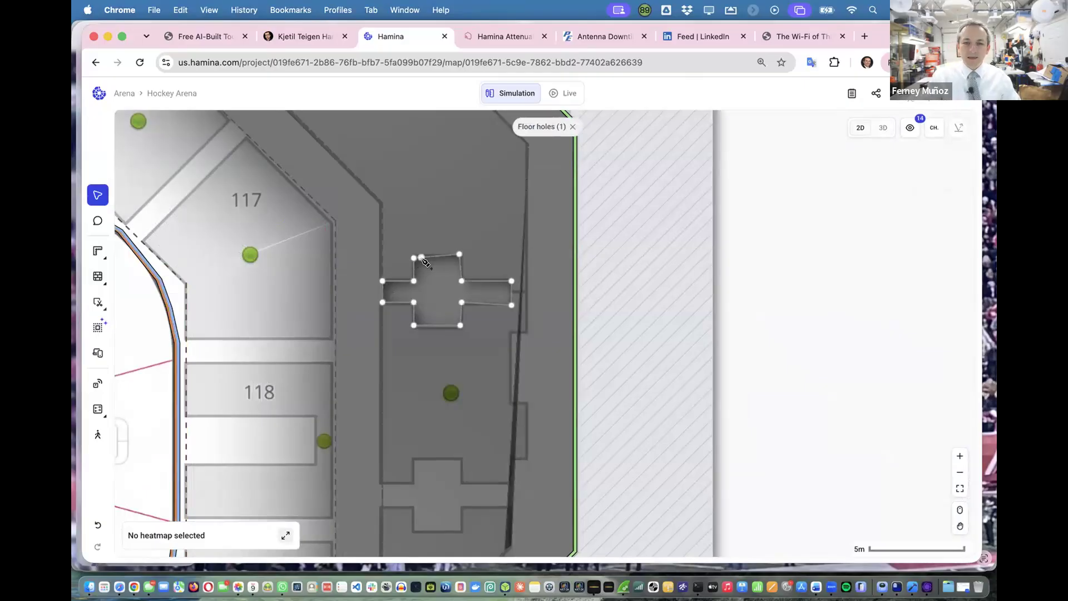
pyautogui.scroll(5, 422, 261)
pyautogui.scroll(5, 421, 259)
pyautogui.moveTo(389, 255); pyautogui.dragTo(384, 244)
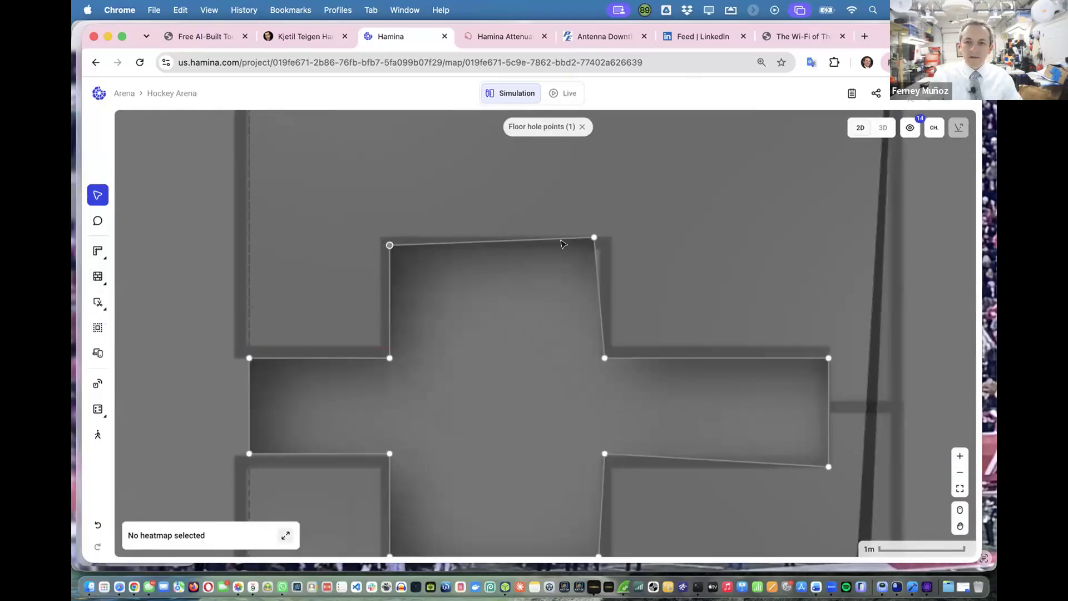
pyautogui.moveTo(590, 240); pyautogui.dragTo(599, 245)
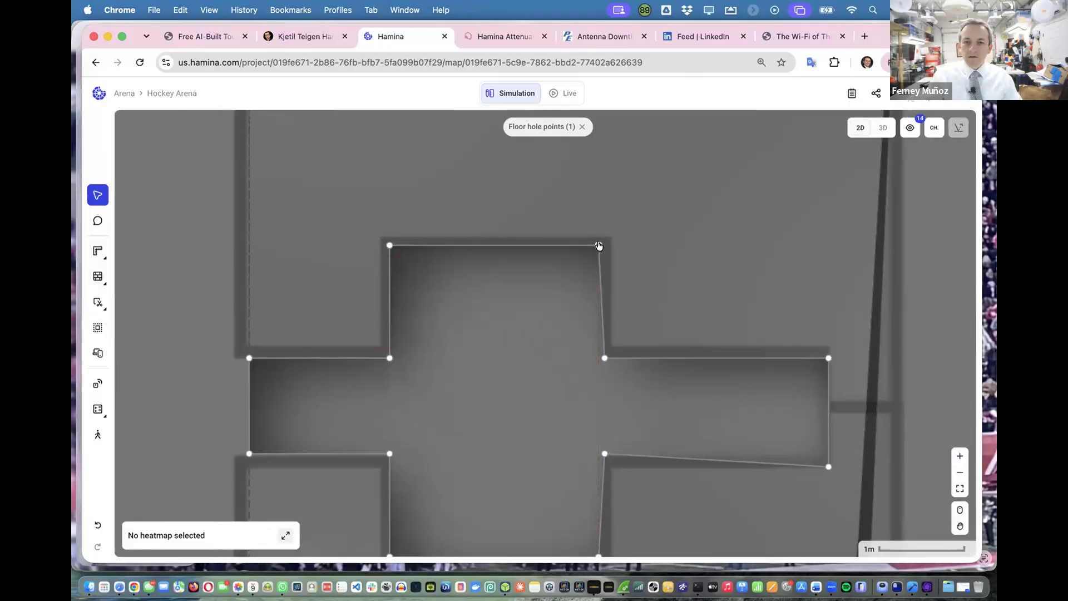
# Move the two lower corner points of the cross-shaped floor hole outward onto the plan outline.
pyautogui.scroll(-5, 595, 390)
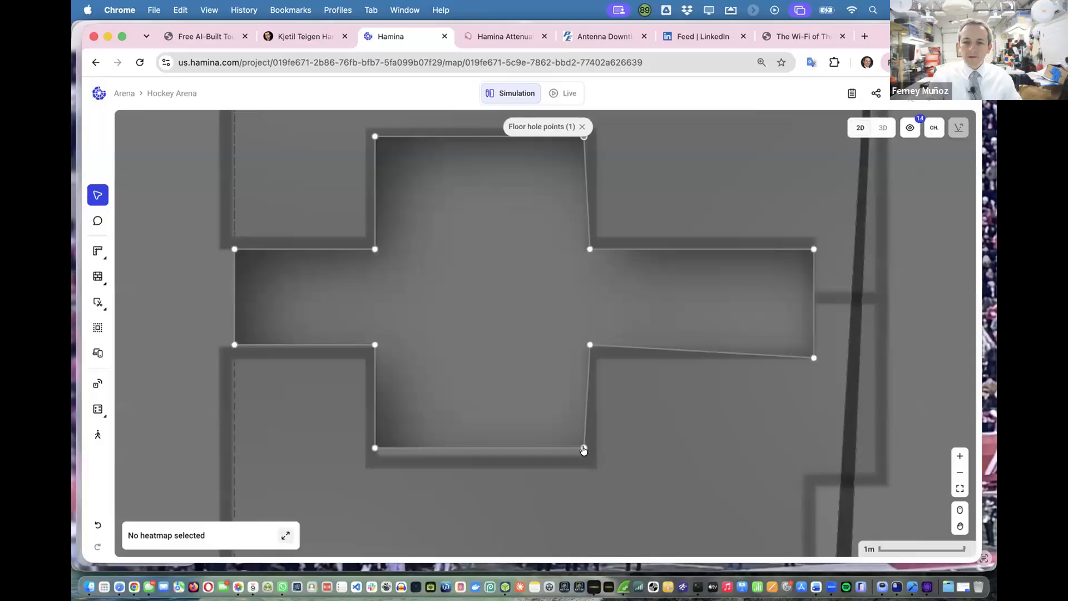
pyautogui.moveTo(584, 455); pyautogui.dragTo(589, 466)
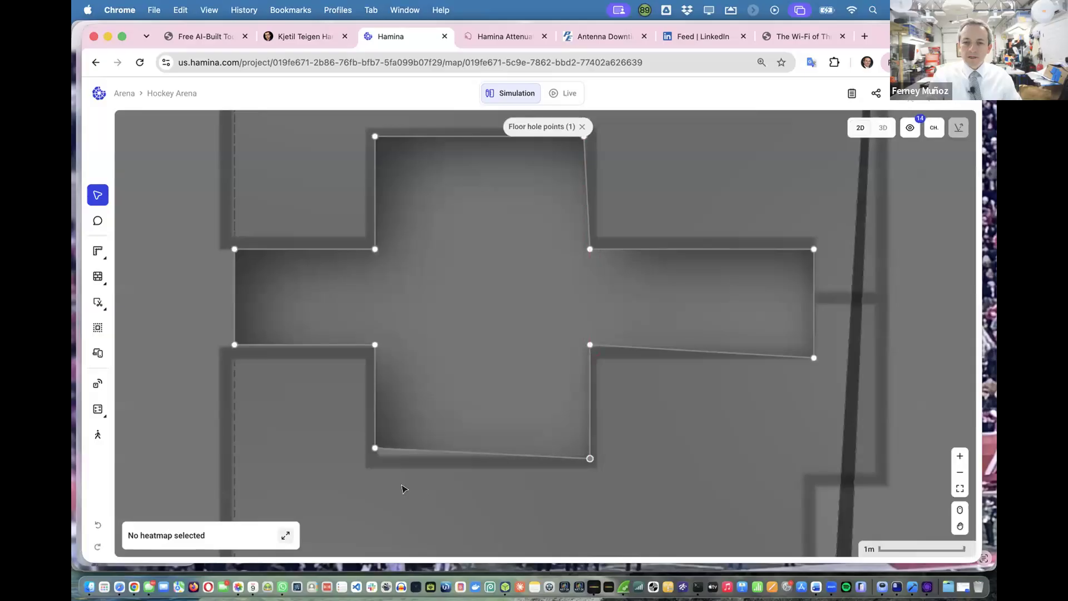
pyautogui.moveTo(375, 448); pyautogui.dragTo(375, 459)
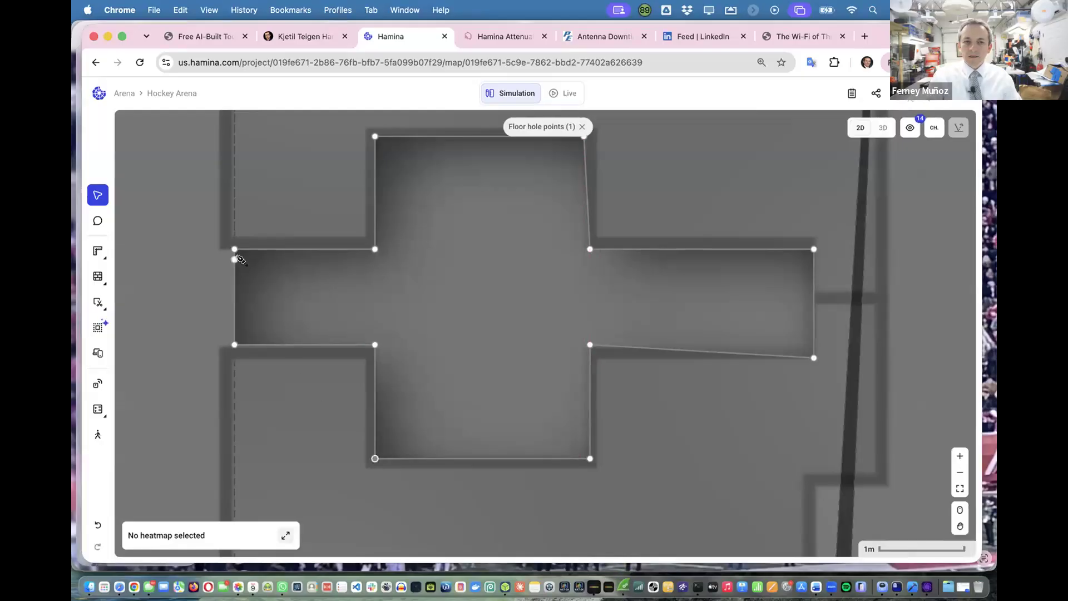
# Extend the rink-side end of the cross-shaped hole outward and level the lower edge of its outer arm.
pyautogui.moveTo(229, 250); pyautogui.dragTo(223, 250)
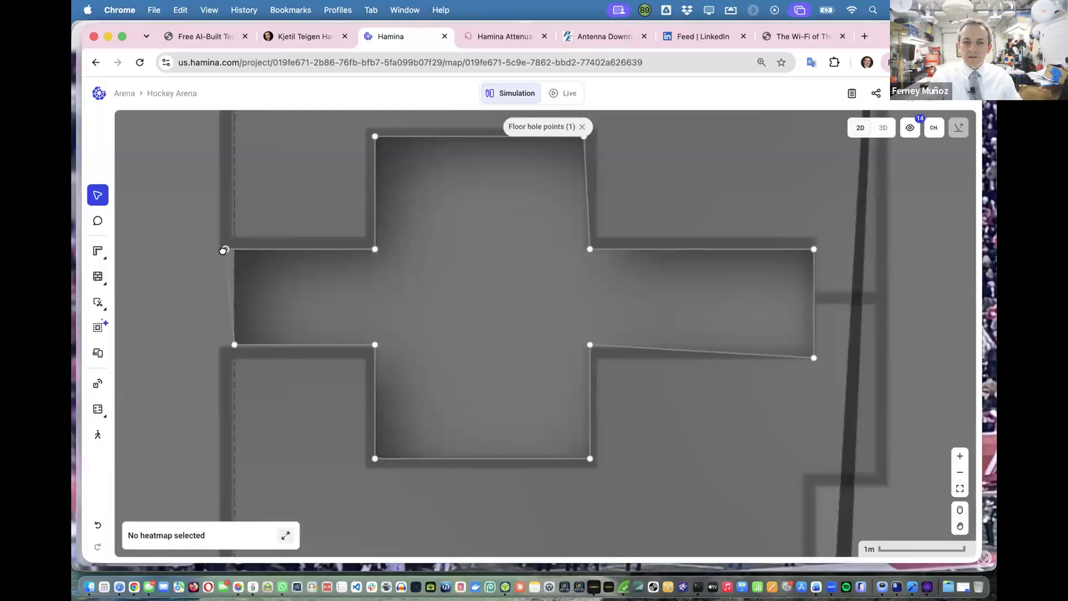
pyautogui.moveTo(223, 343); pyautogui.dragTo(223, 345)
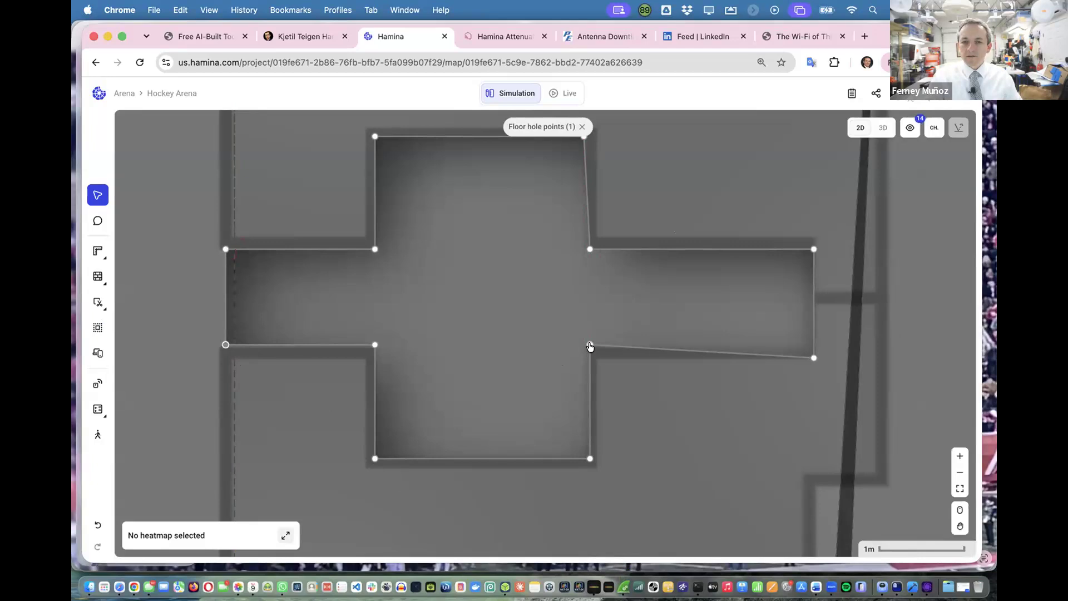
pyautogui.moveTo(592, 349); pyautogui.dragTo(587, 355)
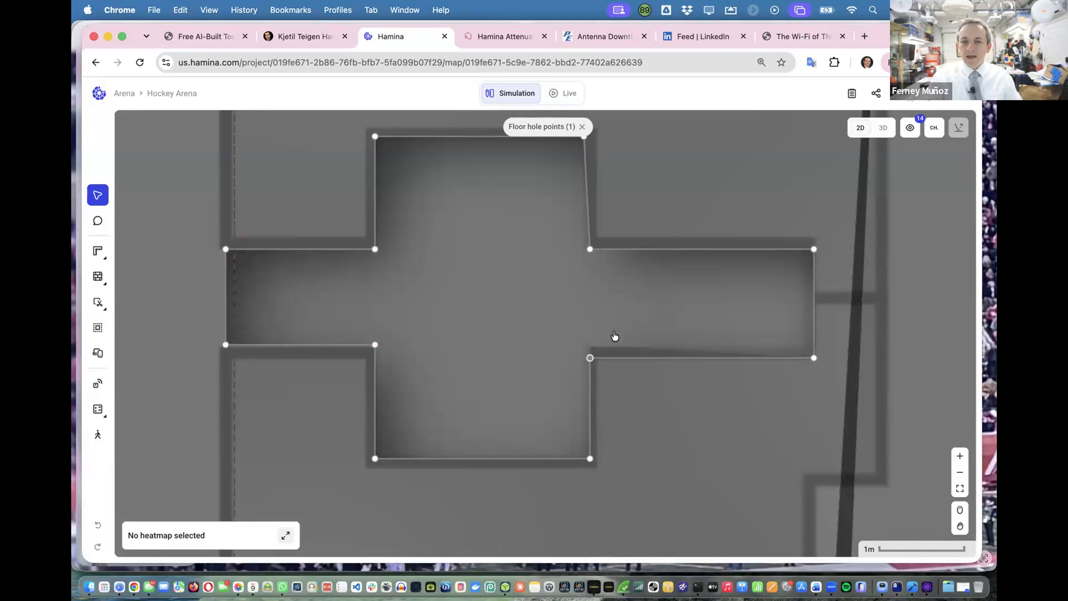
# Duplicate the cross-shaped floor hole and align the copy with the matching entrance outline just above section 217.
pyautogui.scroll(-3, 812, 162)
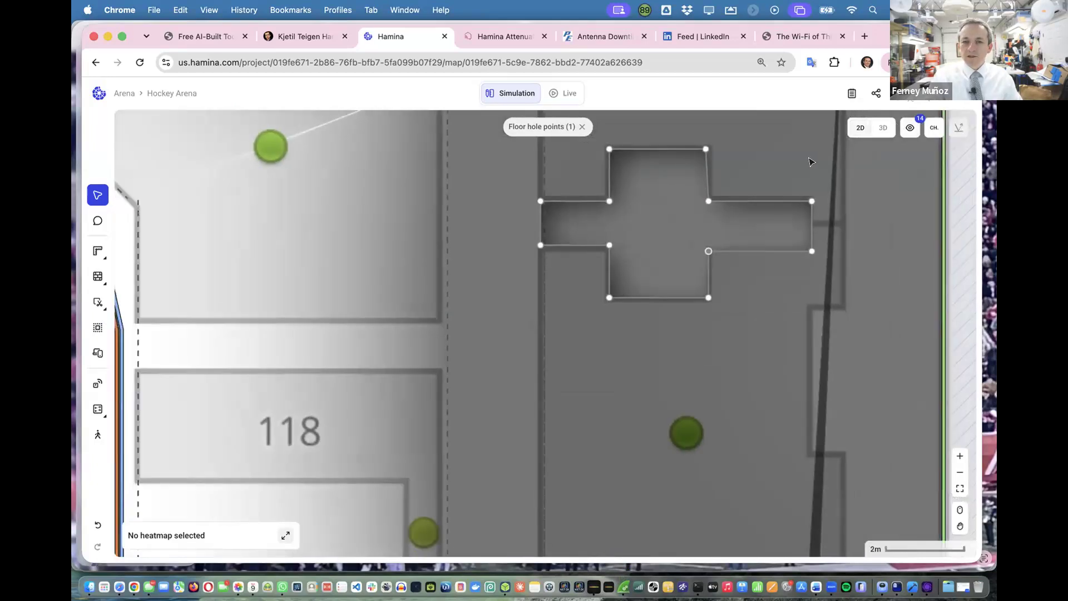
pyautogui.scroll(-2, 811, 162)
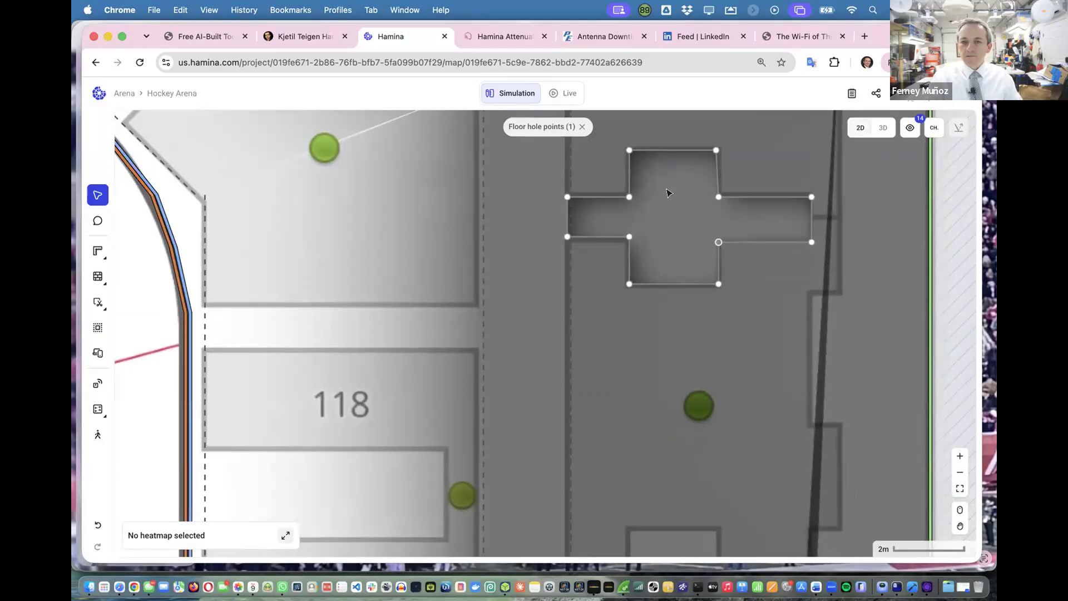
pyautogui.scroll(-3, 550, 190)
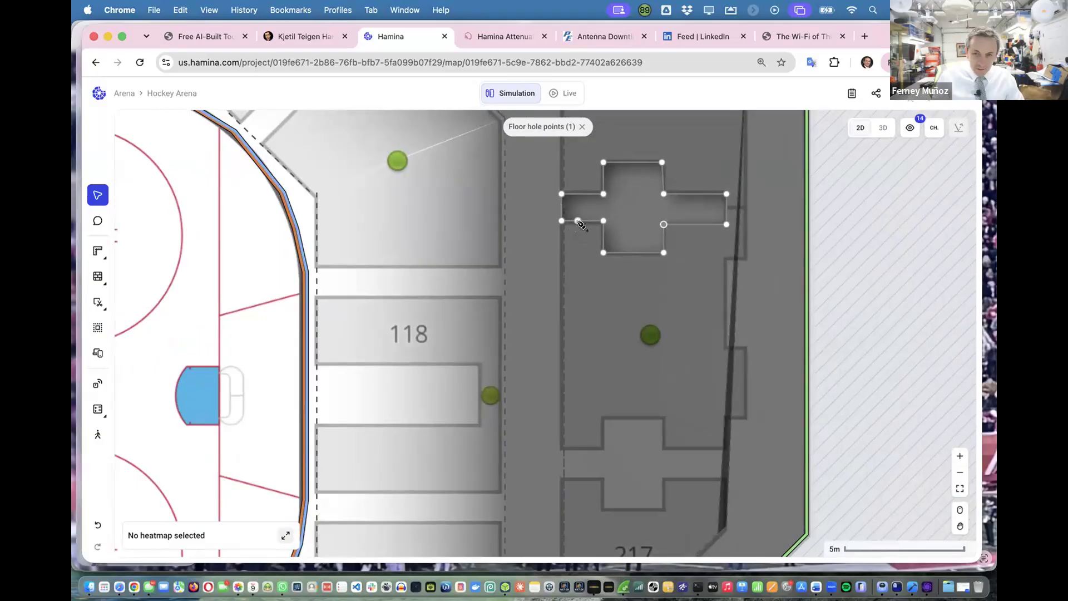
pyautogui.press('Escape')
pyautogui.scroll(-3, 605, 230)
pyautogui.scroll(3, 605, 229)
pyautogui.hscroll(2, 545, 239)
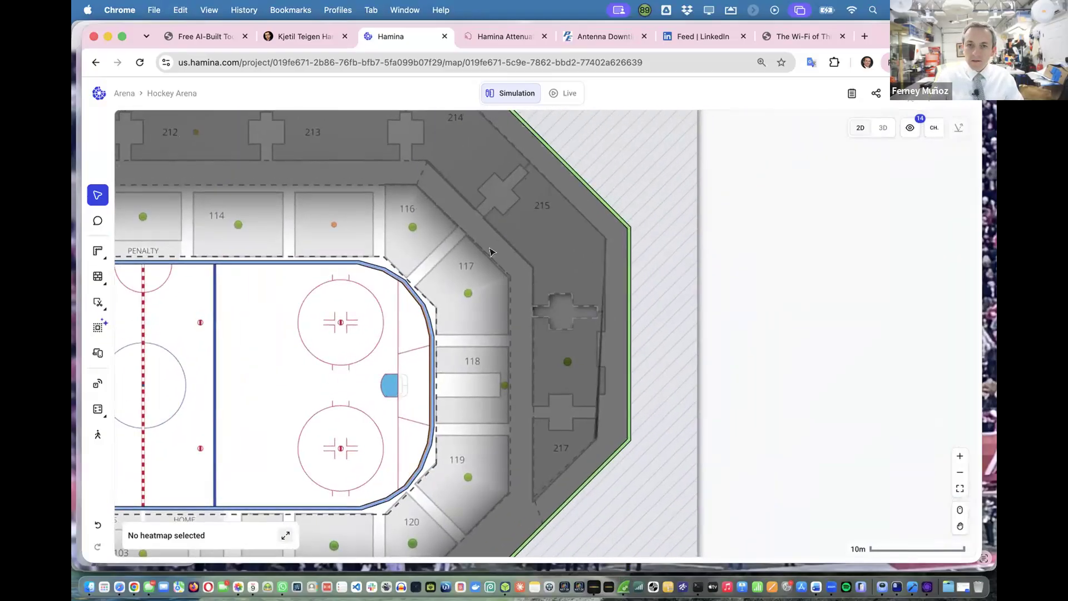
pyautogui.click(541, 309)
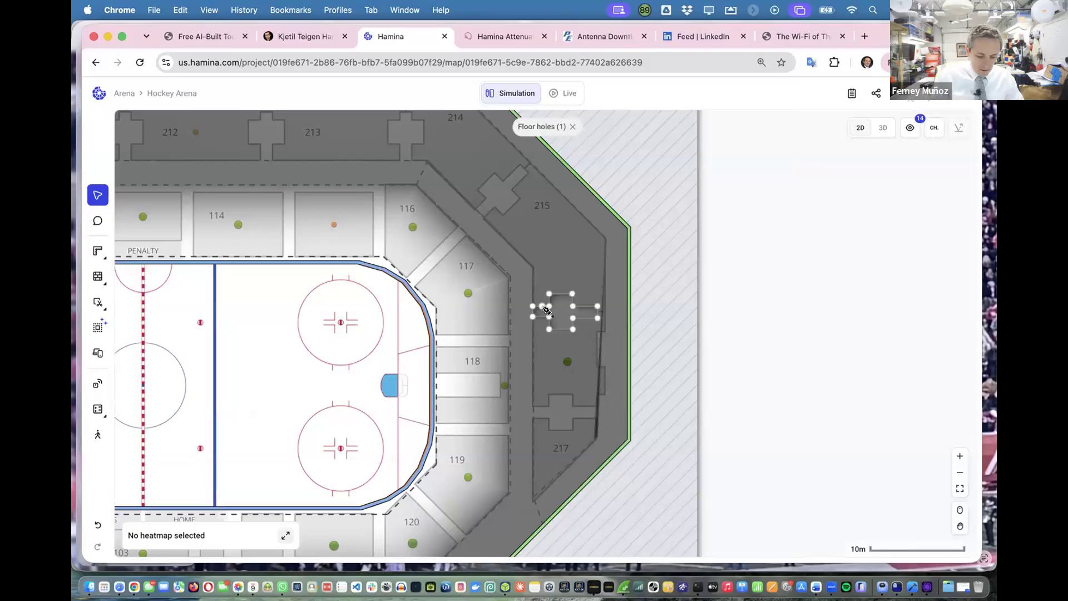
pyautogui.moveTo(547, 309); pyautogui.dragTo(562, 396)
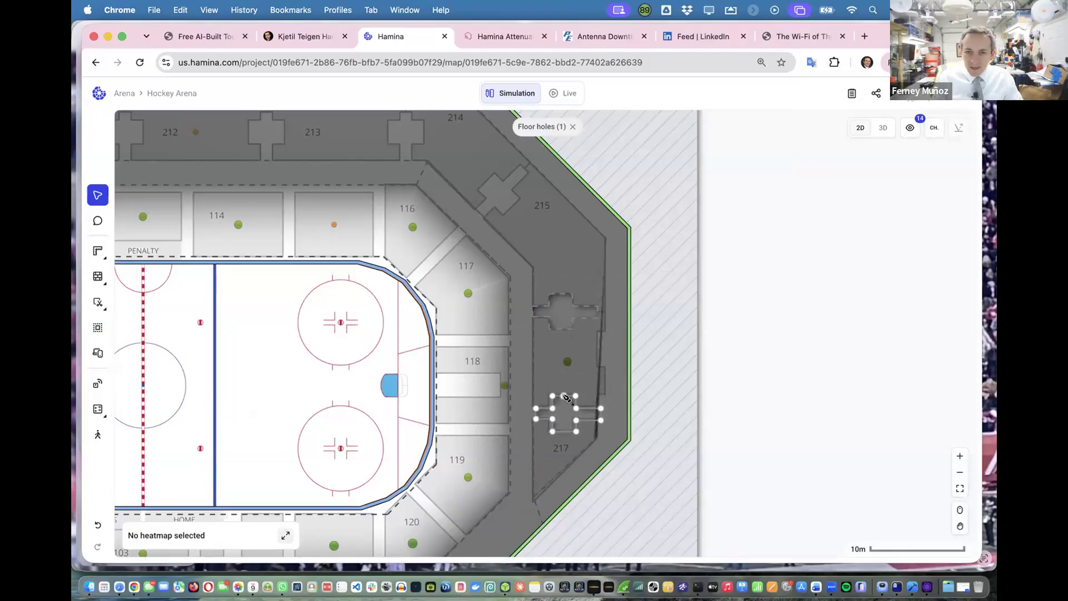
pyautogui.scroll(5, 566, 397)
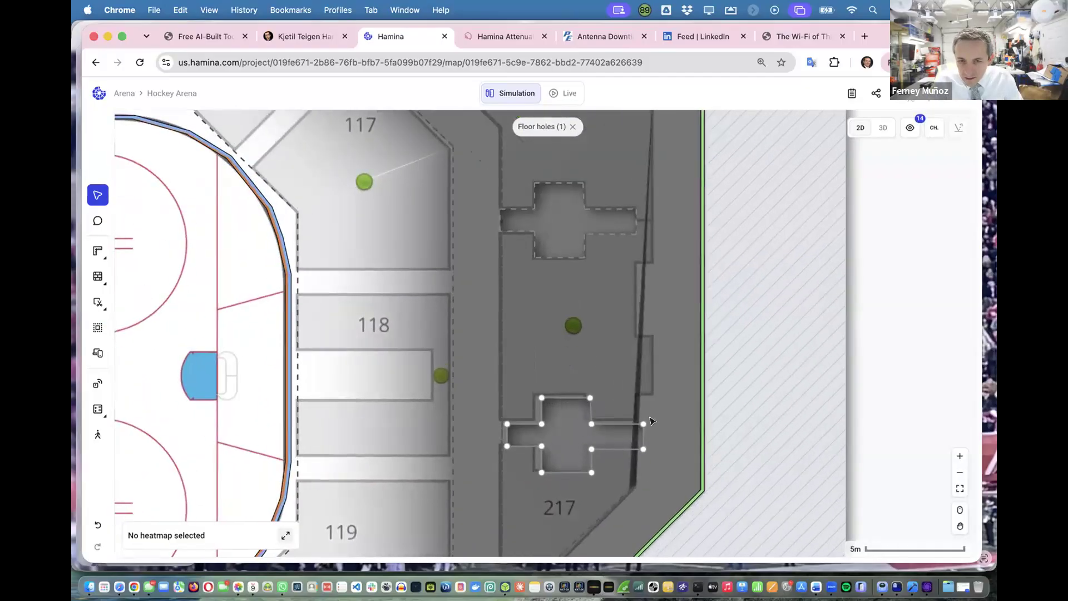
pyautogui.moveTo(570, 397); pyautogui.dragTo(566, 393)
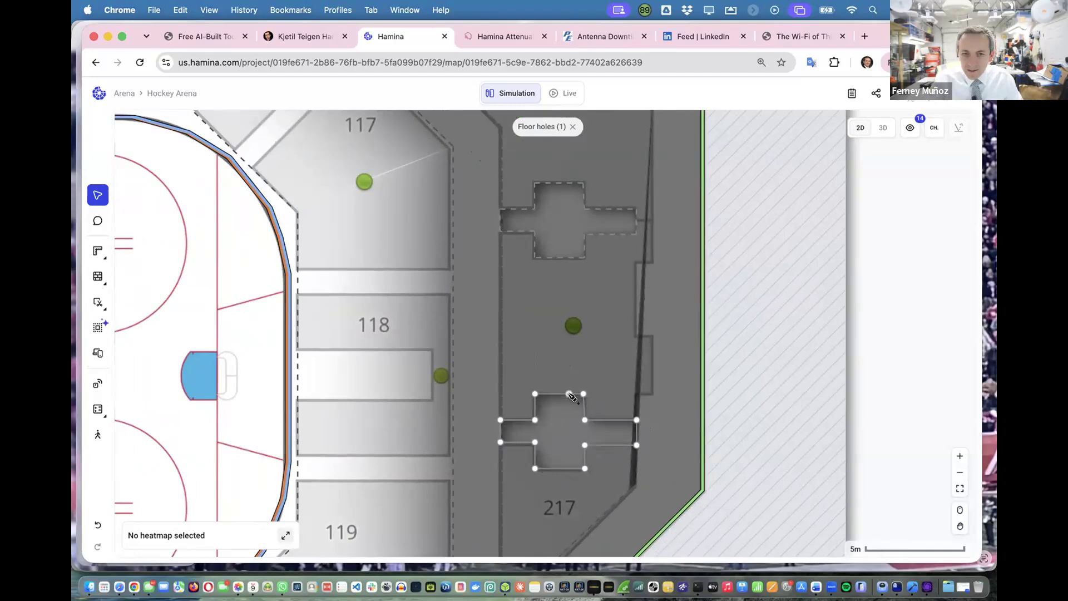
# Draw a floor hole along the cross-shaped entrance outline between sections 213 and 214, ending its stem at the seating's rink-side edge.
pyautogui.scroll(-5, 566, 393)
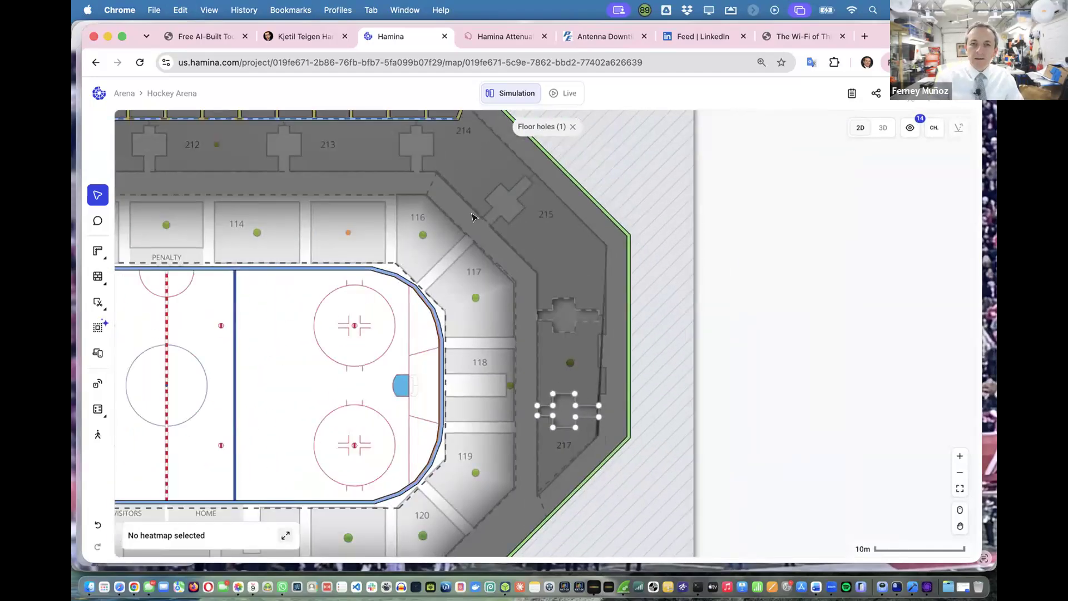
pyautogui.hscroll(-3, 472, 217)
pyautogui.scroll(3, 472, 217)
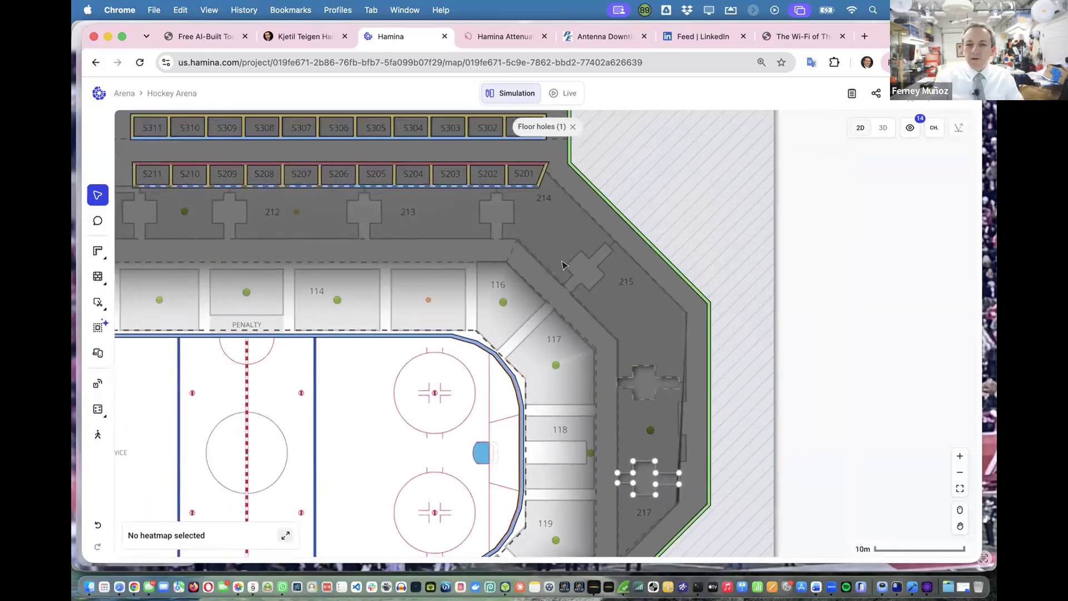
pyautogui.hscroll(-5, 559, 245)
pyautogui.scroll(2, 559, 245)
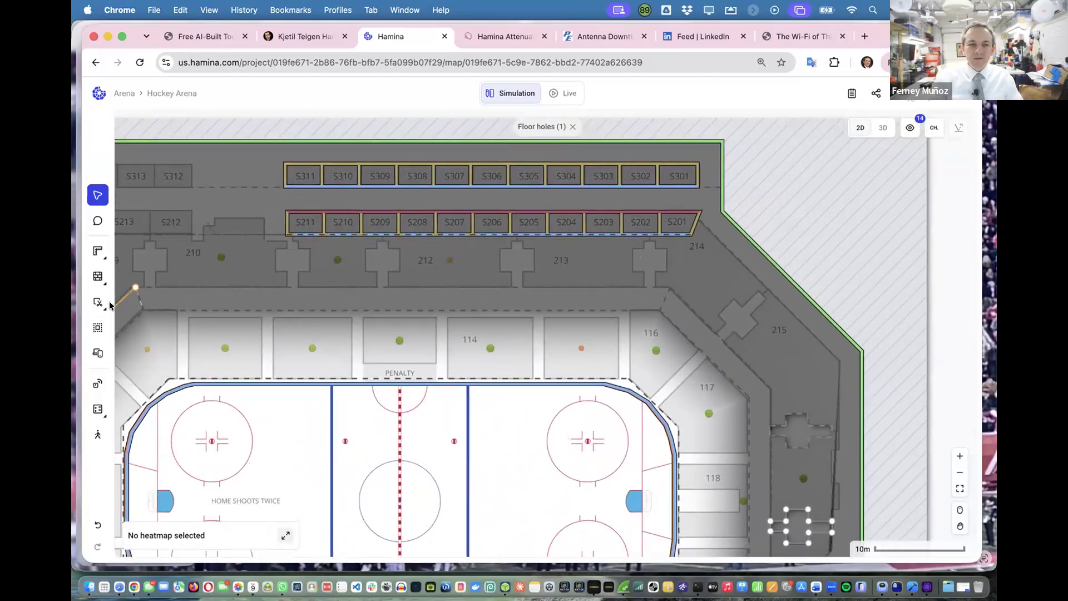
pyautogui.moveTo(99, 277)
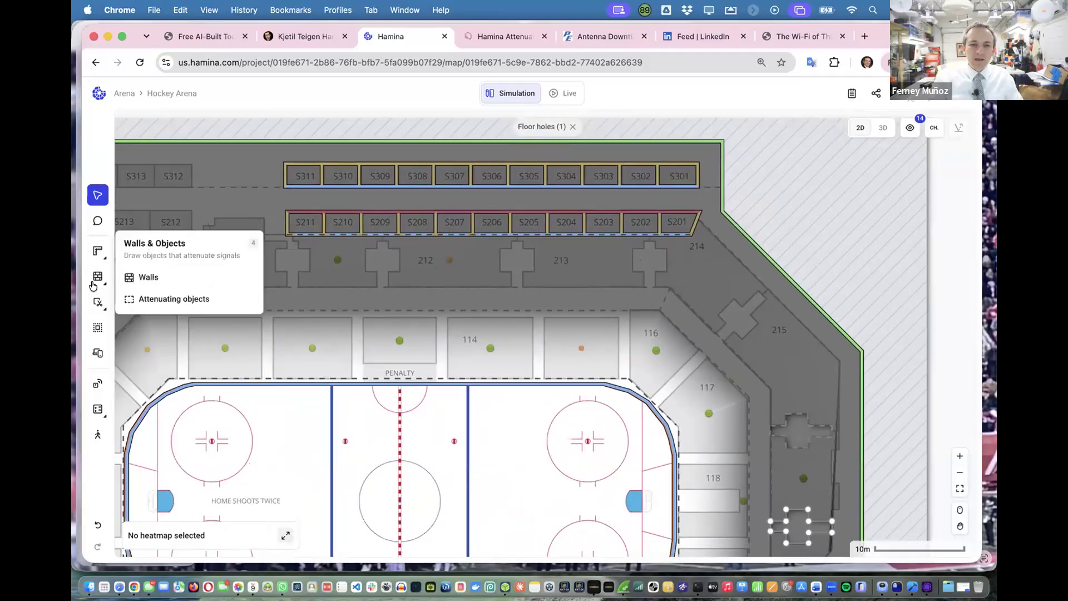
pyautogui.moveTo(97, 302)
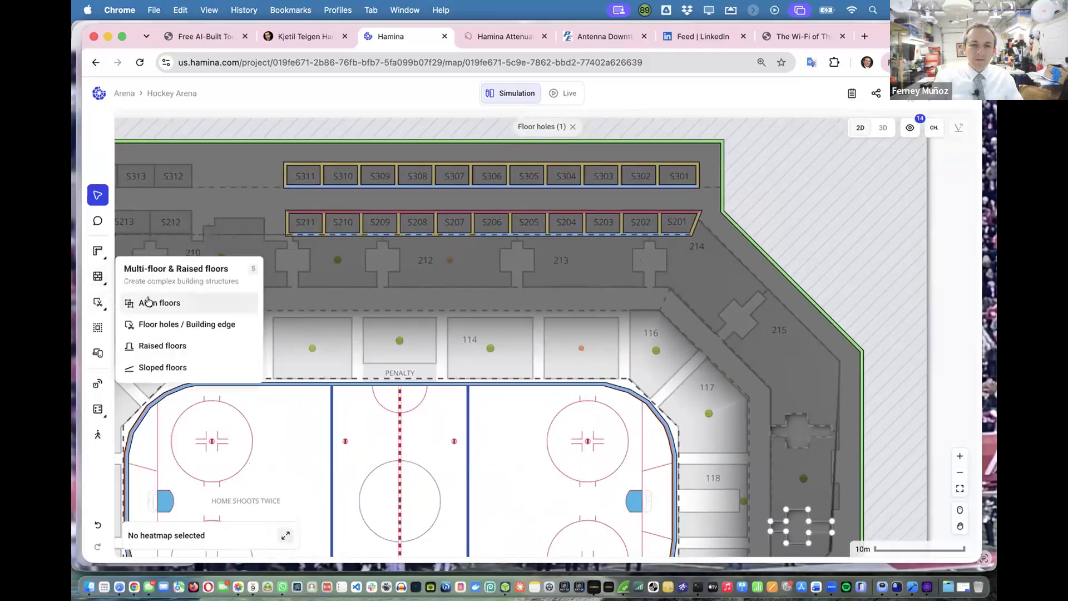
pyautogui.click(161, 324)
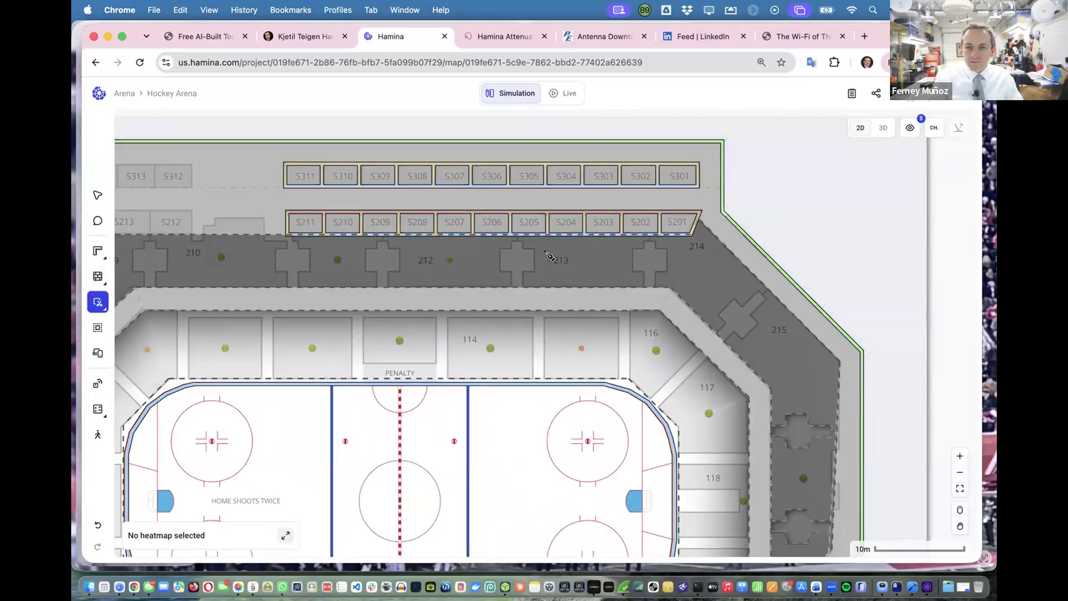
pyautogui.scroll(3, 676, 316)
pyautogui.click(761, 334)
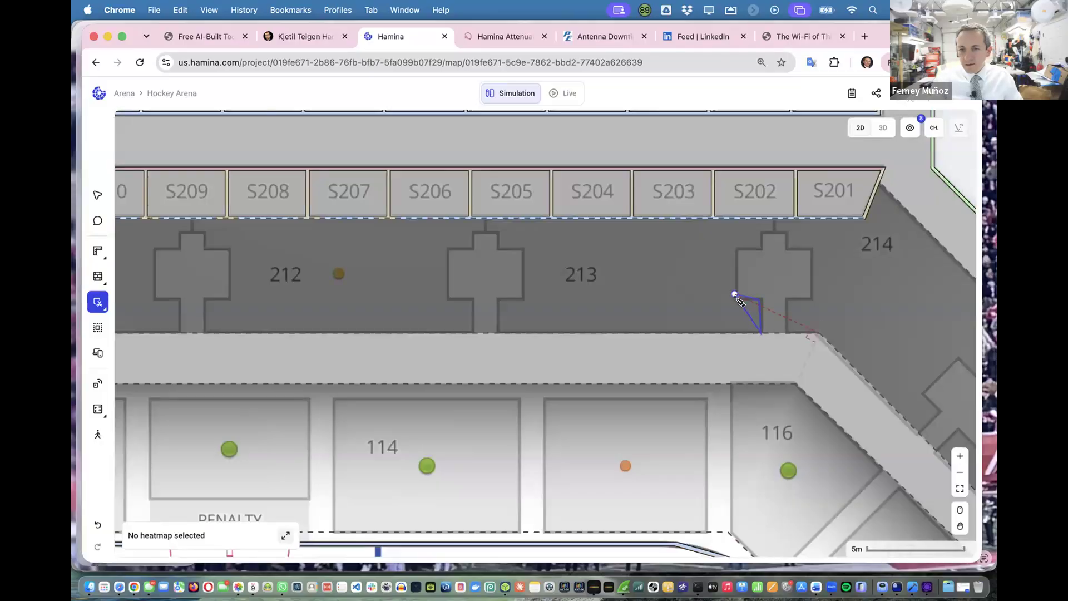
pyautogui.click(737, 300)
pyautogui.click(737, 249)
pyautogui.click(761, 248)
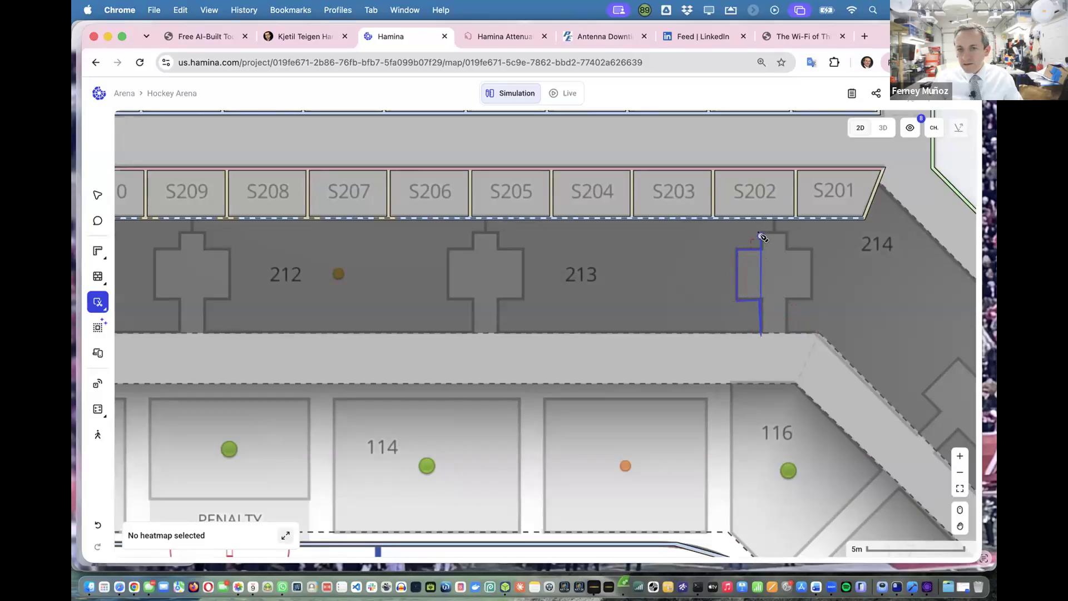
pyautogui.click(762, 233)
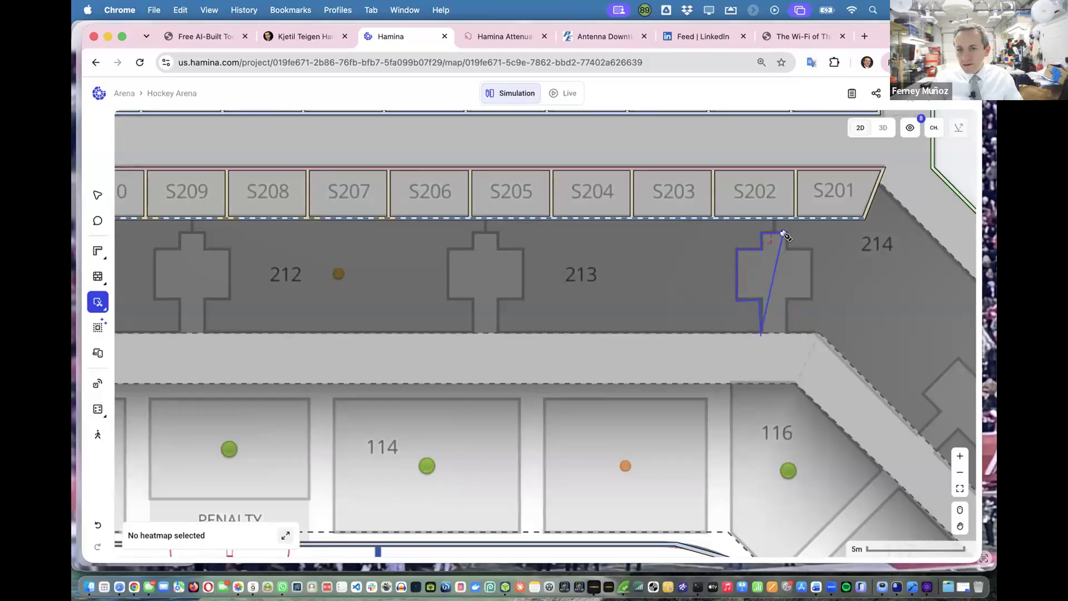
pyautogui.click(786, 249)
pyautogui.click(810, 250)
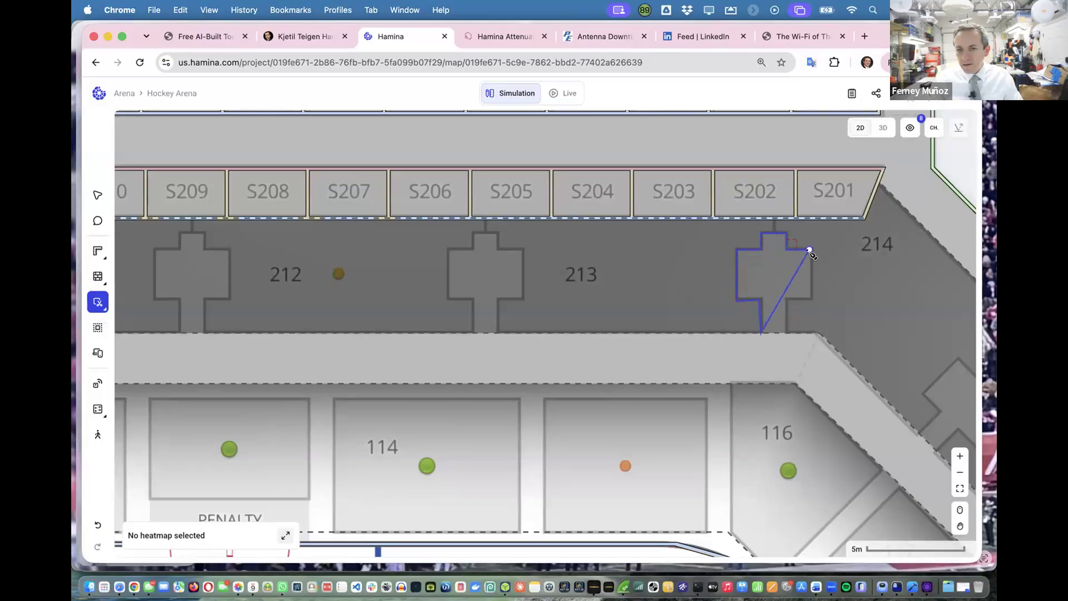
pyautogui.click(810, 300)
pyautogui.click(786, 300)
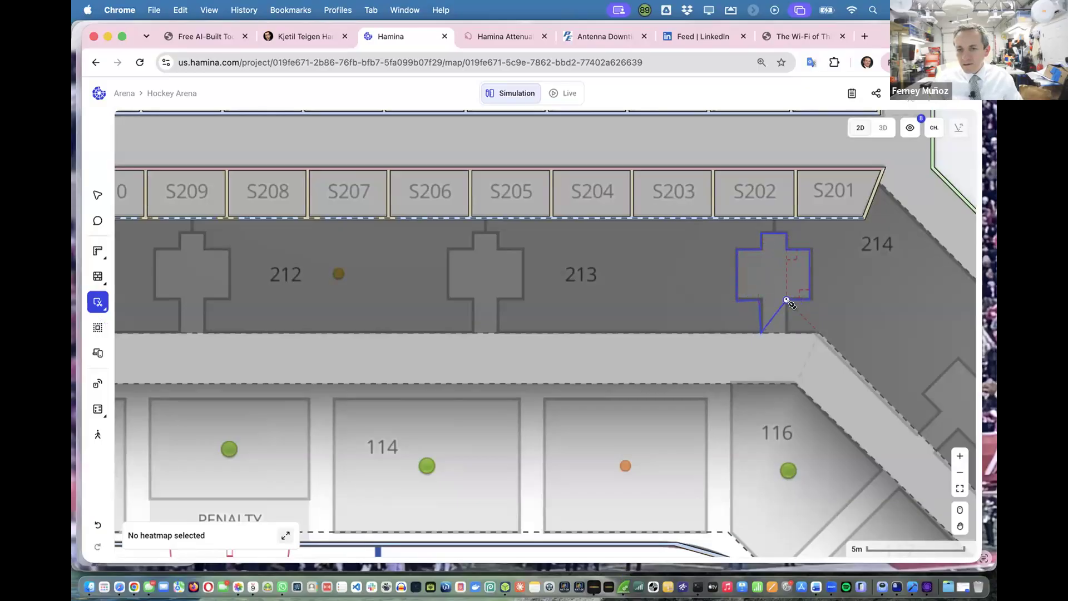
pyautogui.doubleClick(786, 333)
# Duplicate the new floor hole onto the matching entrance outline between sections 212 and 213.
pyautogui.click(98, 194)
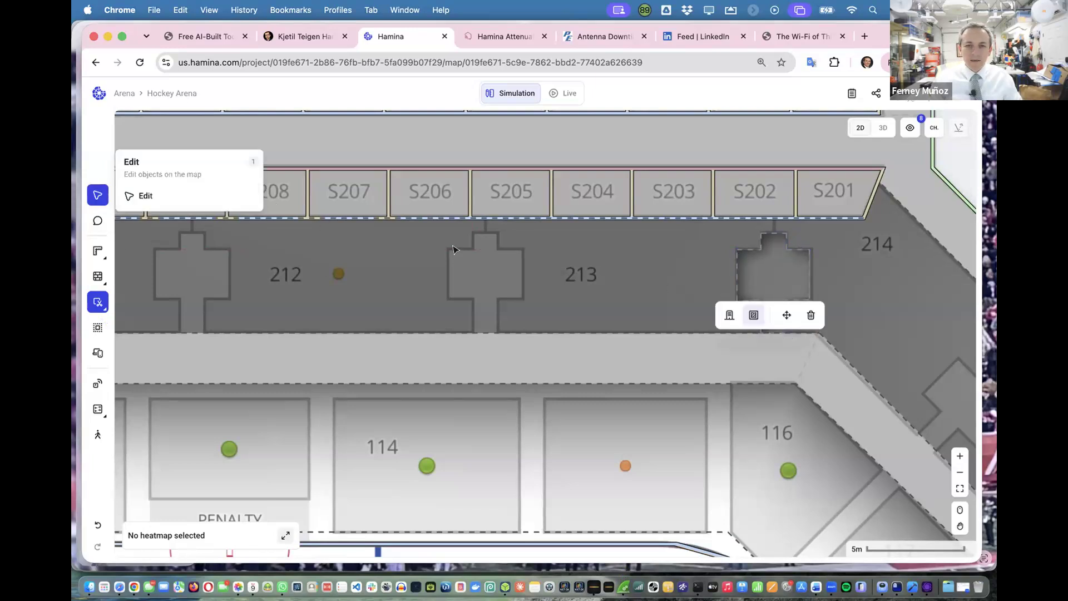
pyautogui.click(743, 277)
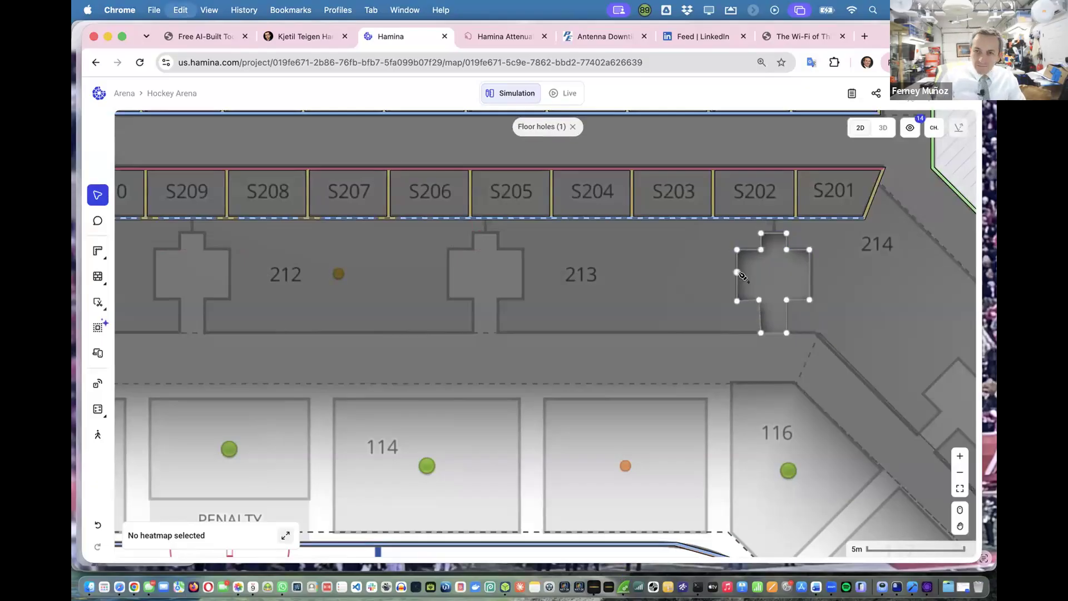
pyautogui.press('super+v')
pyautogui.moveTo(685, 240); pyautogui.dragTo(444, 282)
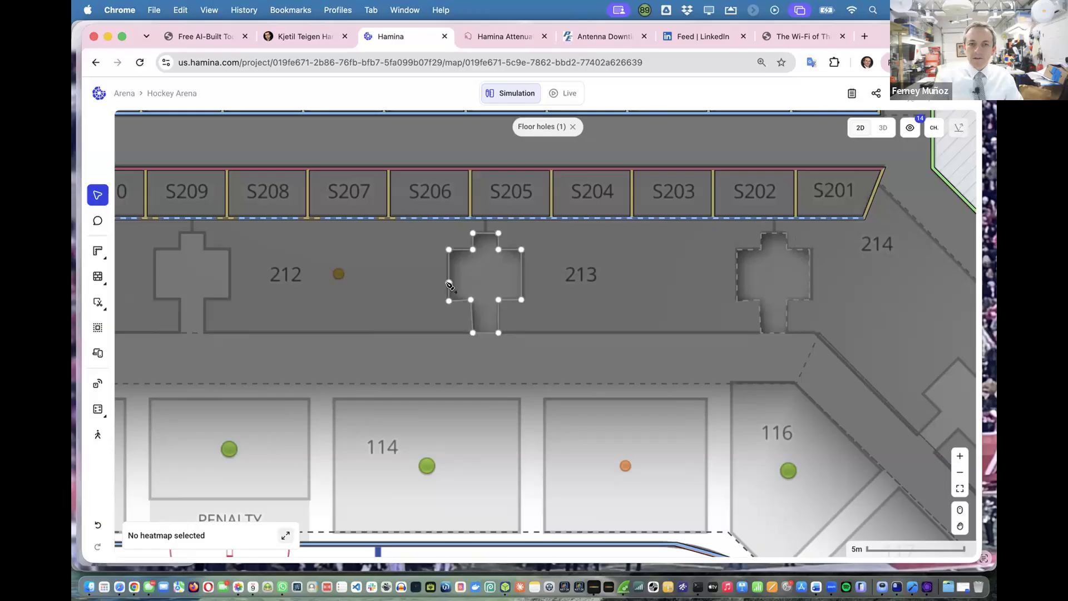
# Duplicate the two floor holes beside section 213 together and fit one of the copies onto the entrance outline left of section 212.
pyautogui.scroll(-6, 443, 288)
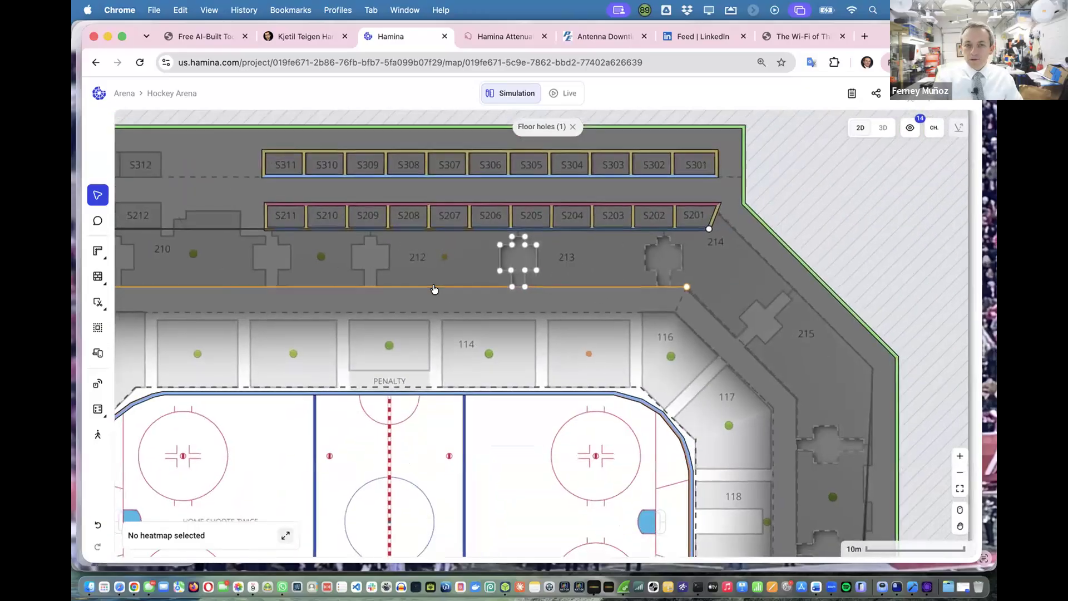
pyautogui.click(643, 262)
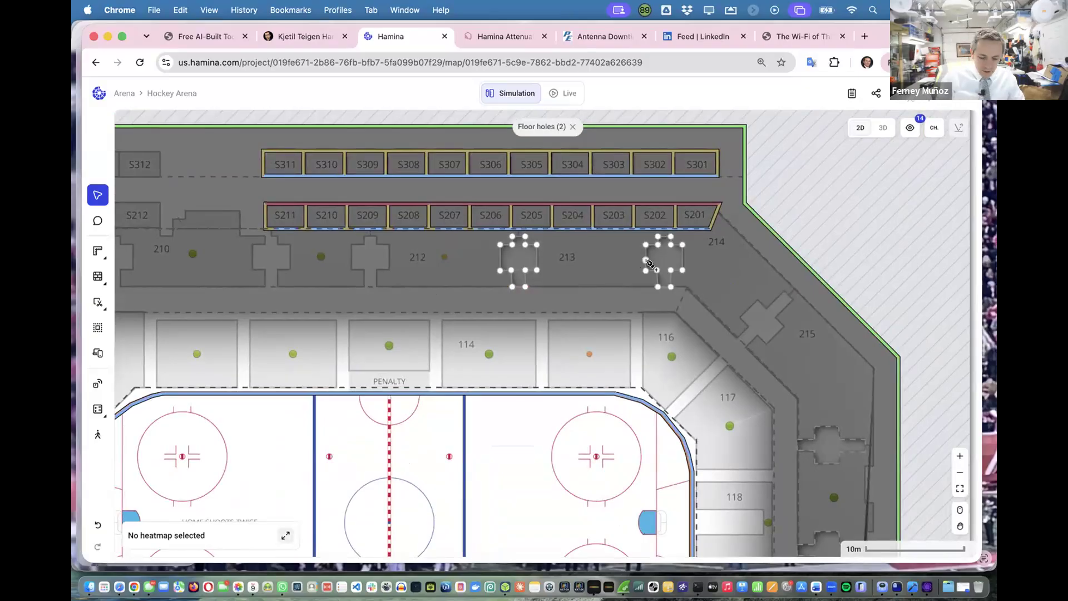
pyautogui.press('super+c')
pyautogui.press('super+v')
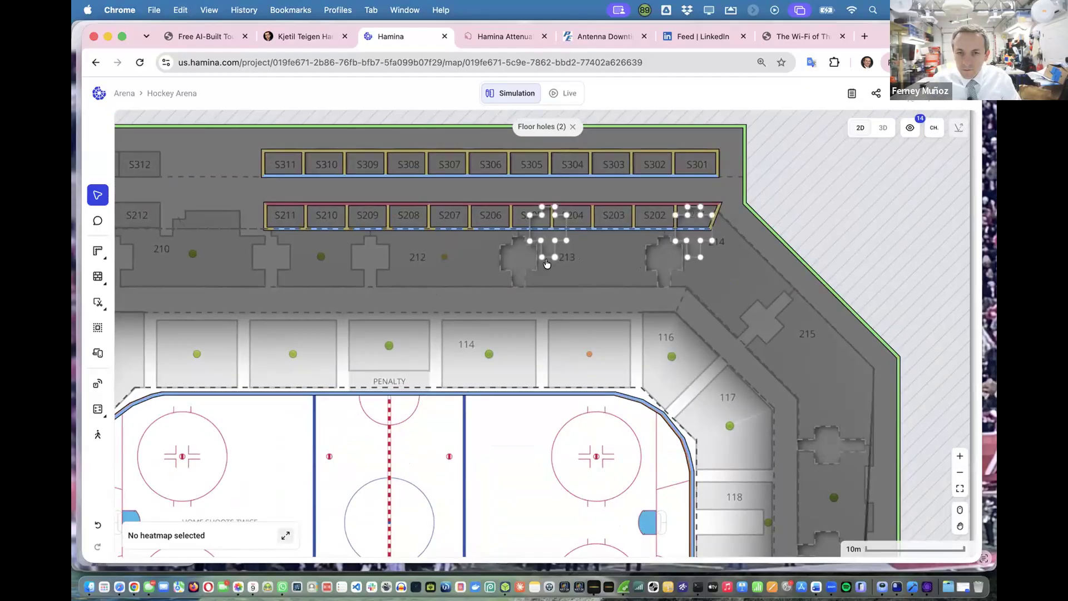
pyautogui.moveTo(551, 262); pyautogui.dragTo(222, 285)
pyautogui.hscroll(-3, 247, 255)
pyautogui.scroll(-1, 248, 254)
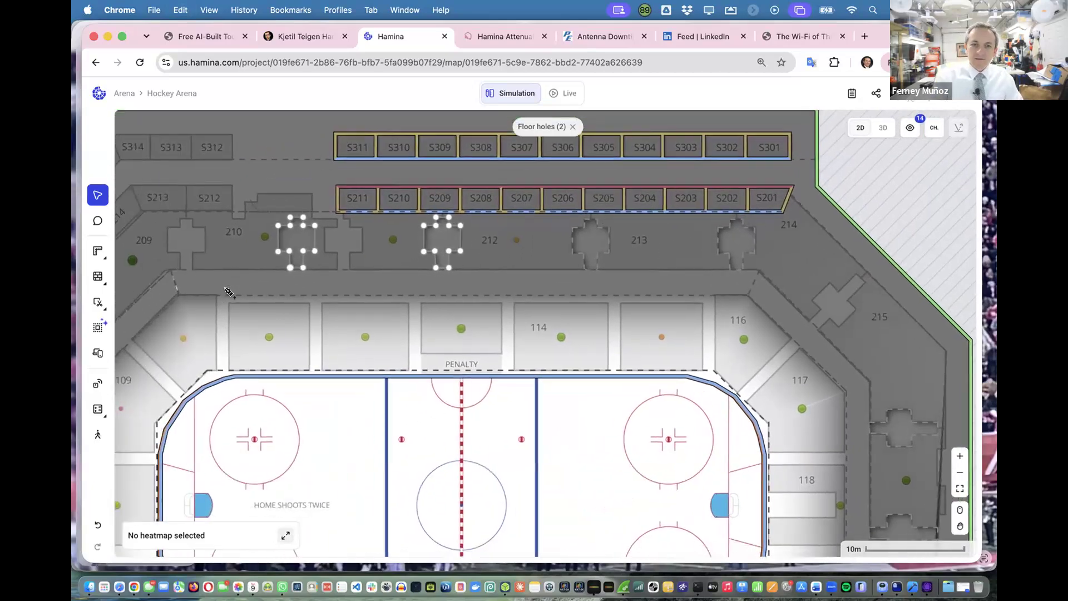
# Move the other copied hole onto the outline right of section 210 and place one more copy between sections 209 and 210.
pyautogui.click(249, 254)
pyautogui.moveTo(290, 237); pyautogui.dragTo(327, 242)
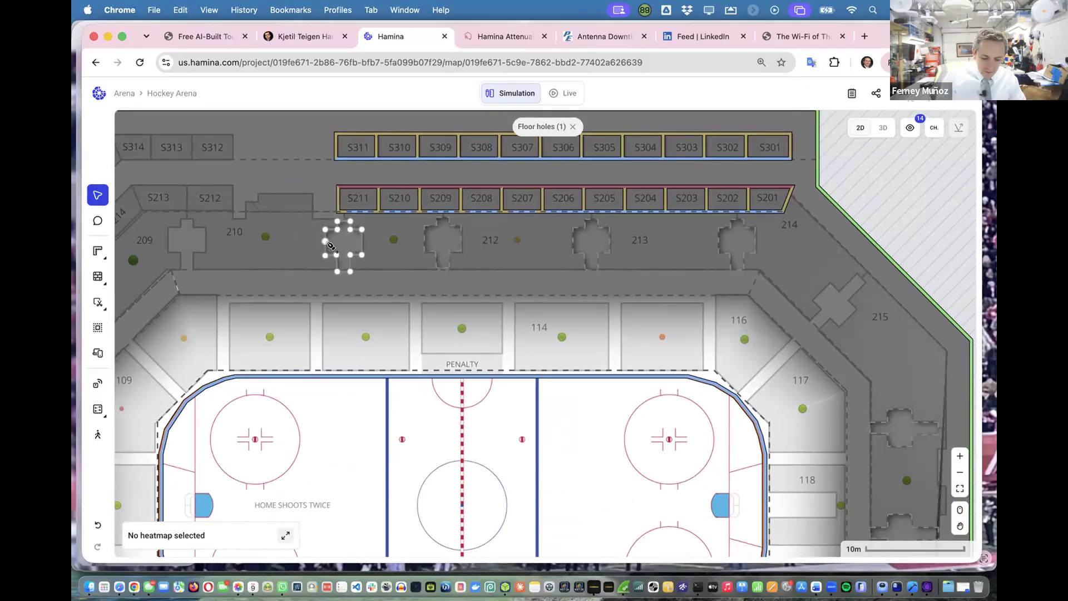
pyautogui.moveTo(330, 244); pyautogui.dragTo(367, 240)
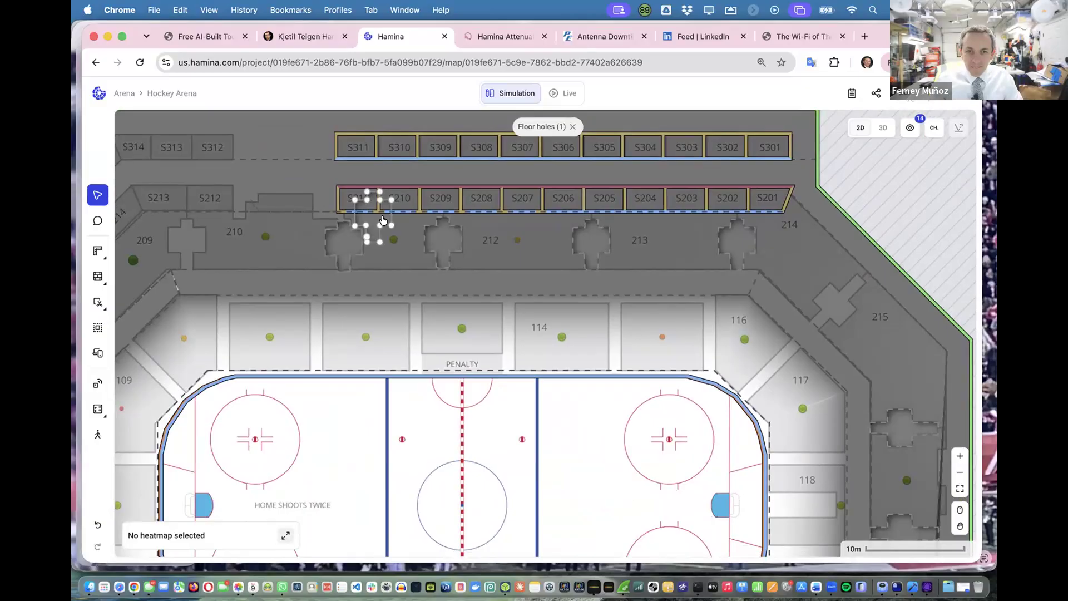
pyautogui.moveTo(267, 253); pyautogui.dragTo(203, 242)
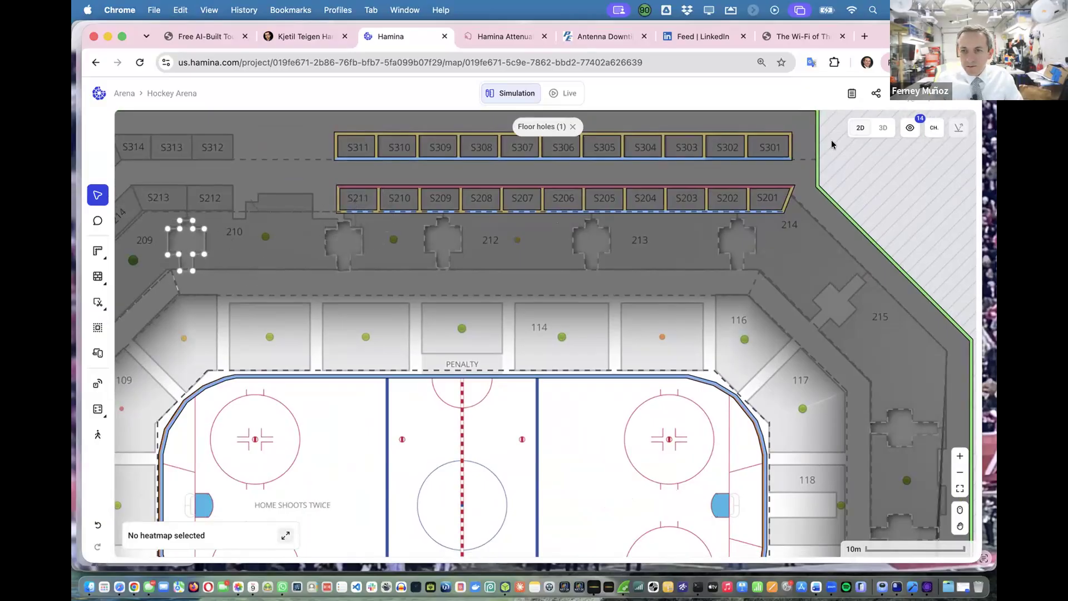
# Inspect the entrance floor holes in the upper seating below the suites from several angles in 3D and return to the 2D plan.
pyautogui.click(883, 128)
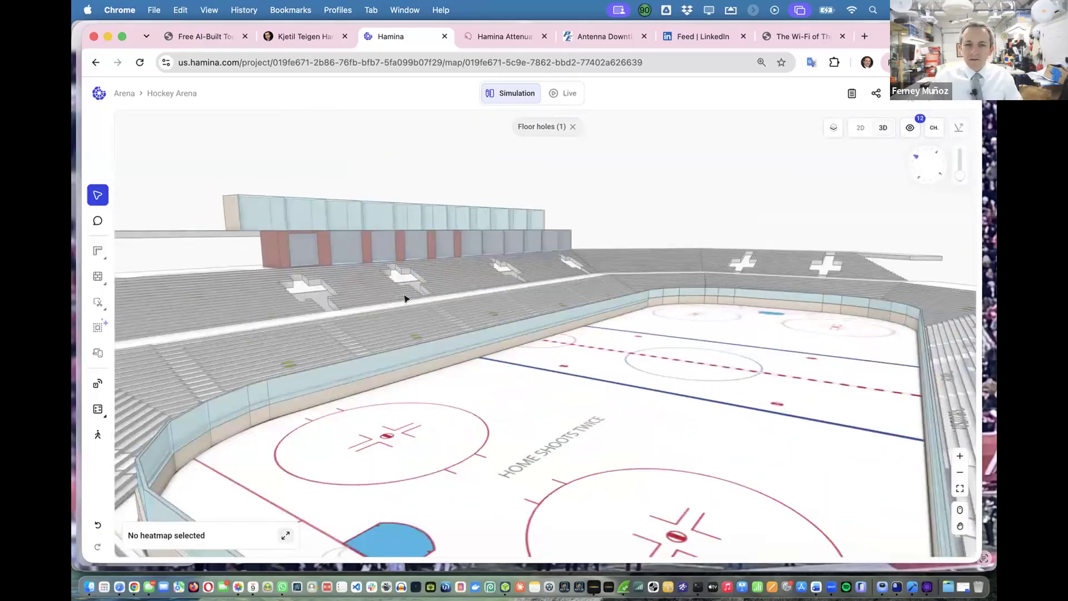
pyautogui.moveTo(341, 353); pyautogui.dragTo(203, 311)
pyautogui.moveTo(498, 355); pyautogui.dragTo(250, 347)
pyautogui.scroll(3, 251, 347)
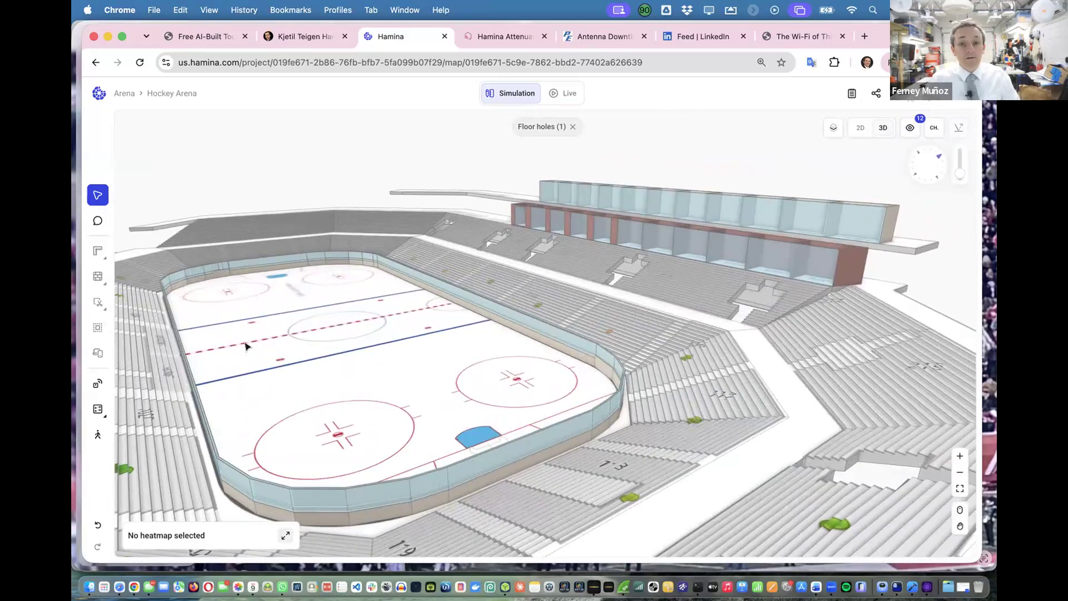
pyautogui.scroll(2, 451, 338)
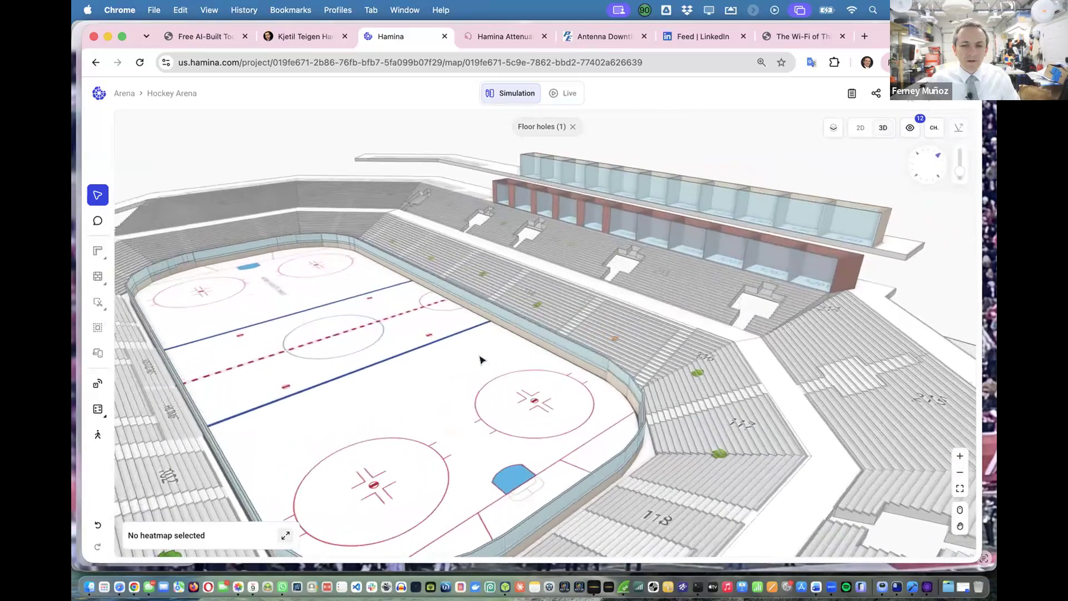
pyautogui.moveTo(488, 359); pyautogui.dragTo(761, 295)
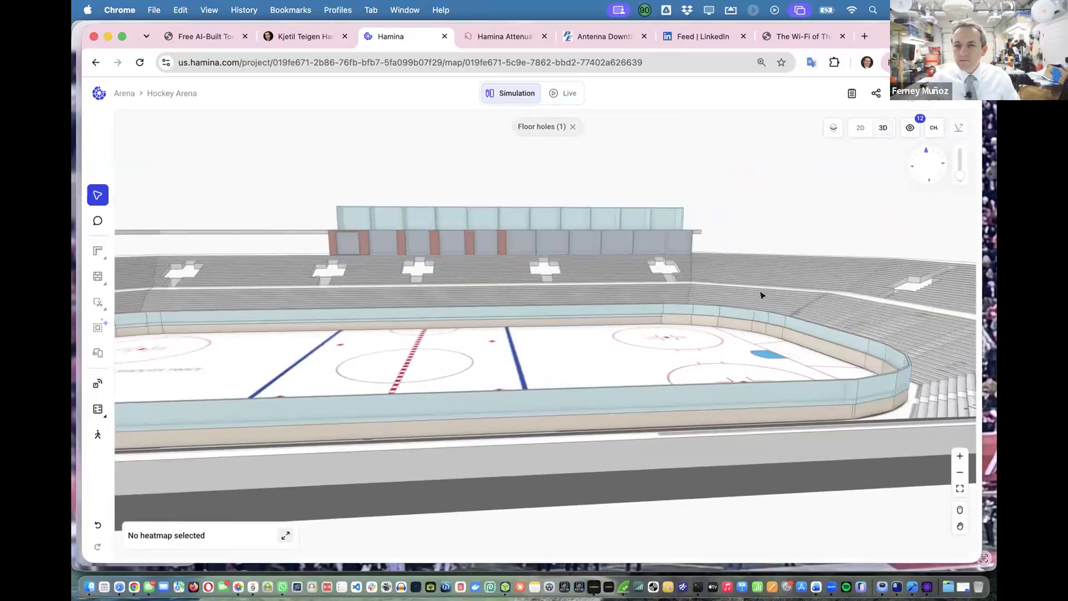
pyautogui.click(857, 129)
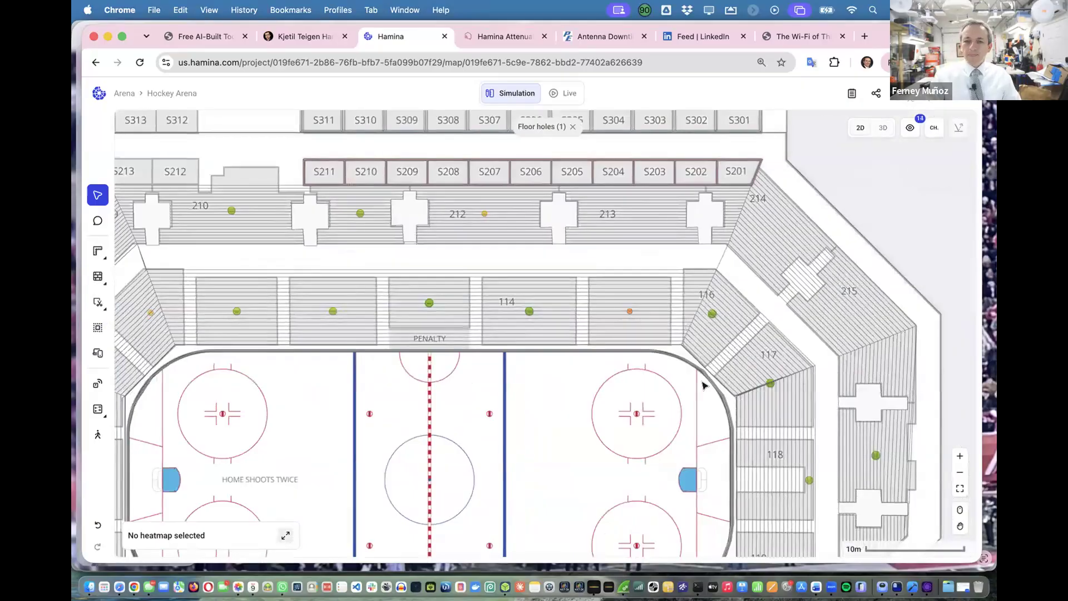
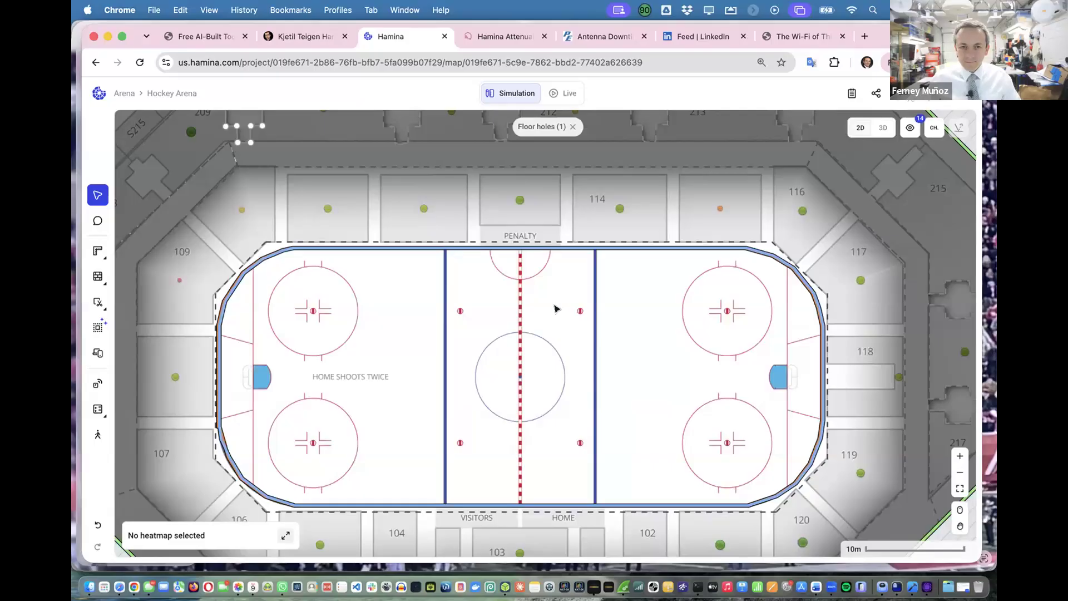
# Examine the rink's goal end beside section 118 on the plan and in 3D.
pyautogui.scroll(4, 556, 309)
pyautogui.hscroll(3, 554, 310)
pyautogui.scroll(-2, 554, 310)
pyautogui.hscroll(5, 553, 310)
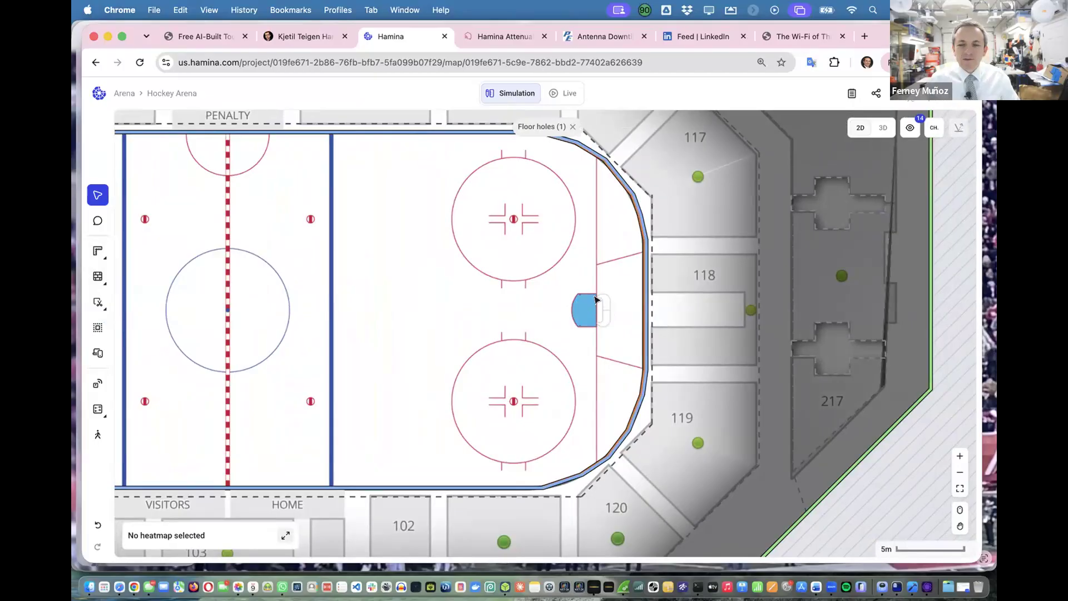
pyautogui.hscroll(-2, 640, 295)
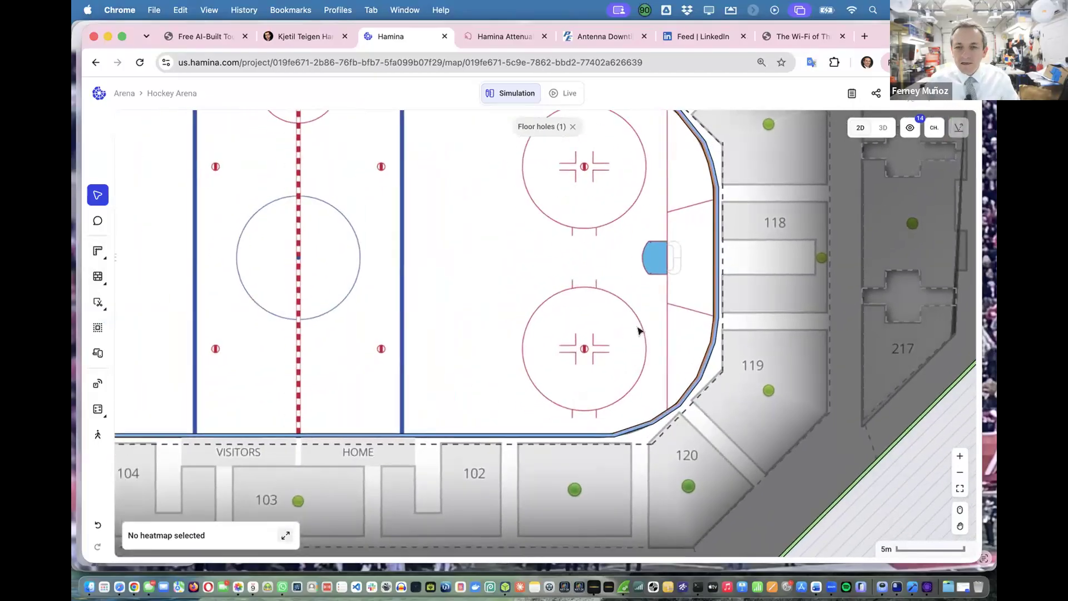
pyautogui.scroll(3, 651, 328)
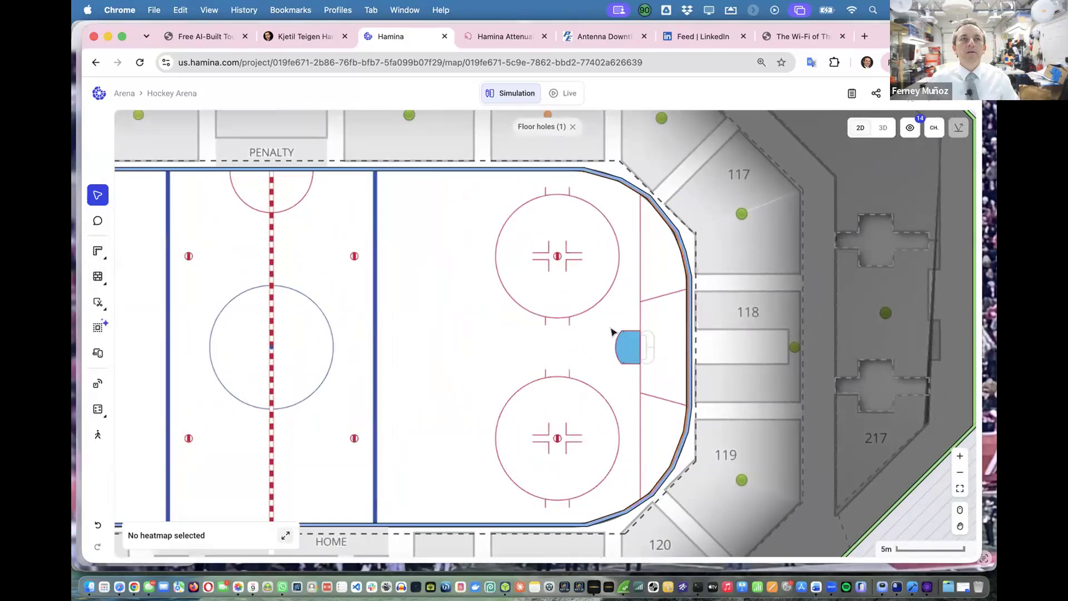
pyautogui.click(885, 127)
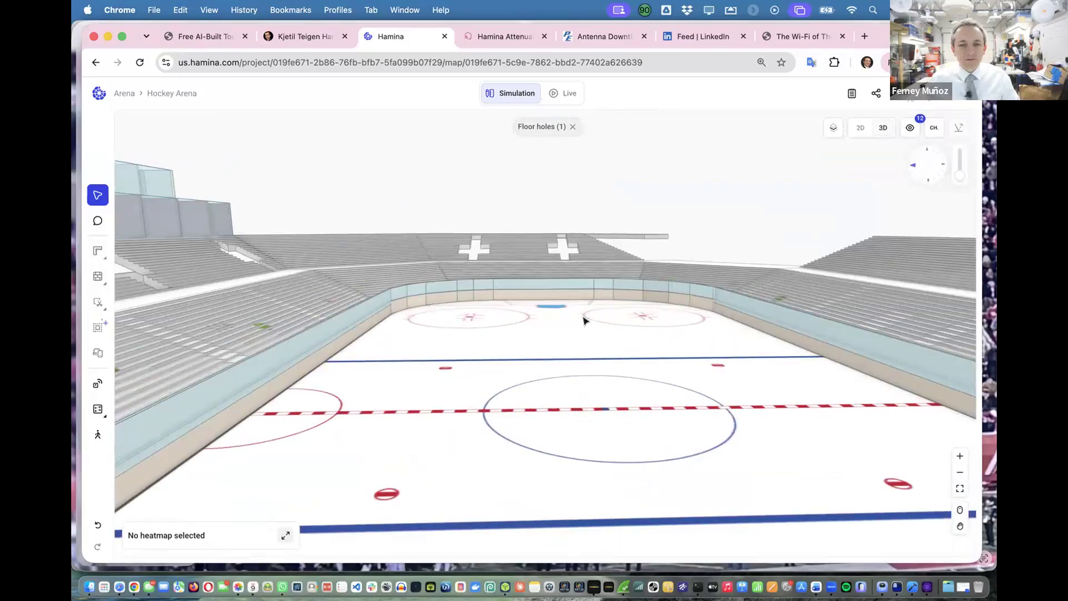
pyautogui.click(860, 128)
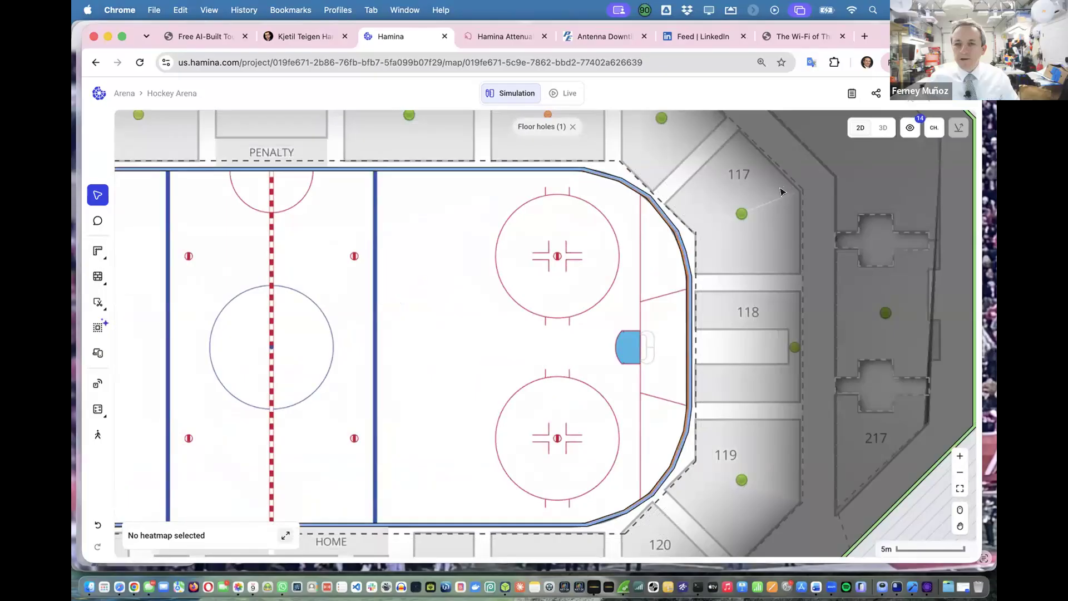
# Duplicate the Suites_4_Level_glass wall type, name the copy Goal vertical and set its material type to Brick.
pyautogui.click(99, 276)
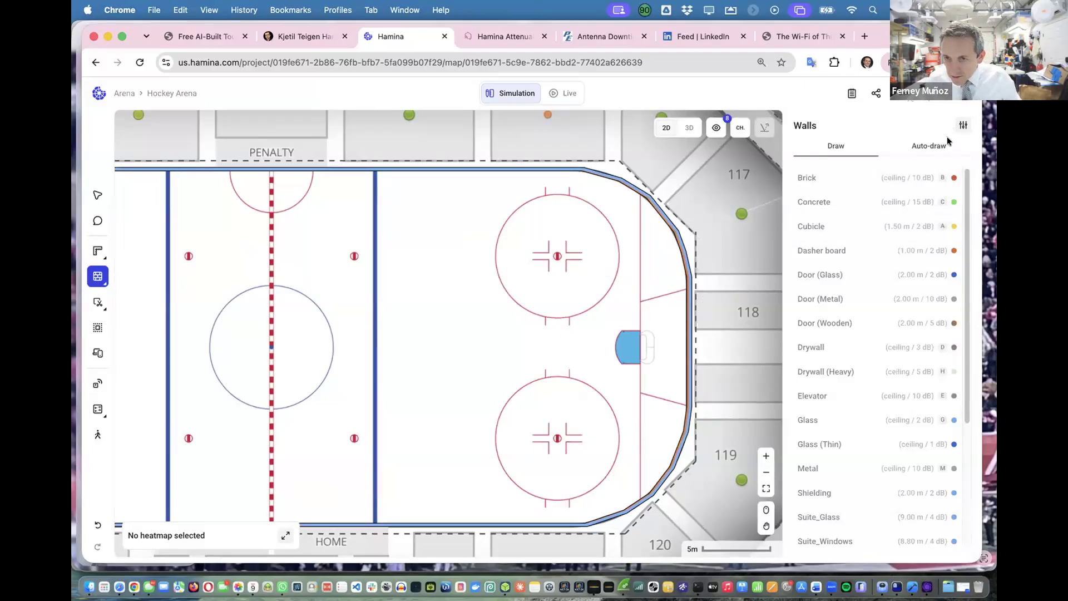
pyautogui.click(963, 125)
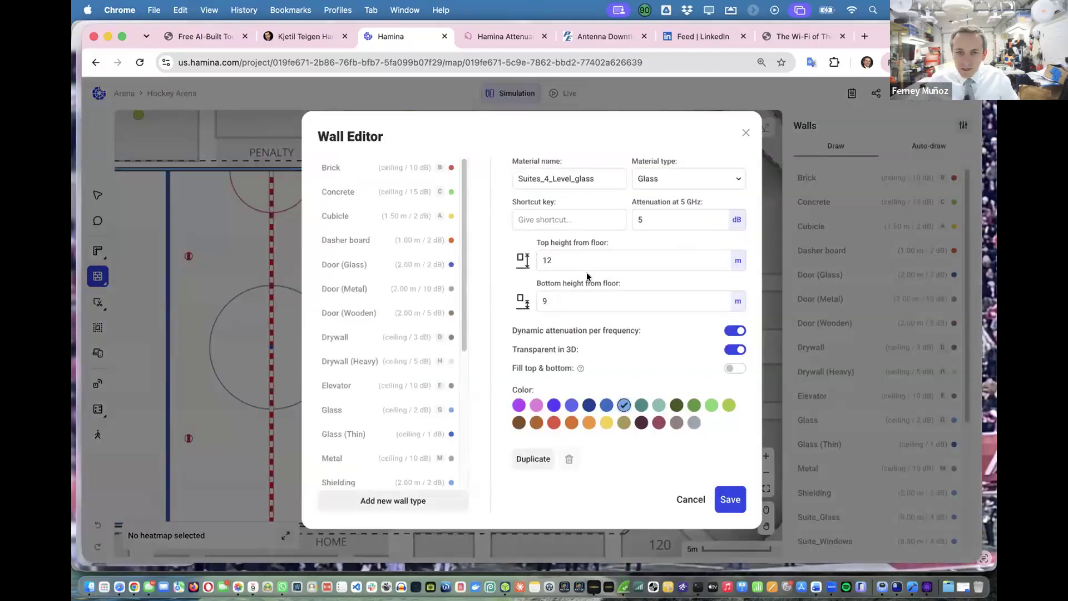
pyautogui.click(548, 460)
pyautogui.click(620, 179)
pyautogui.moveTo(613, 178); pyautogui.dragTo(510, 168)
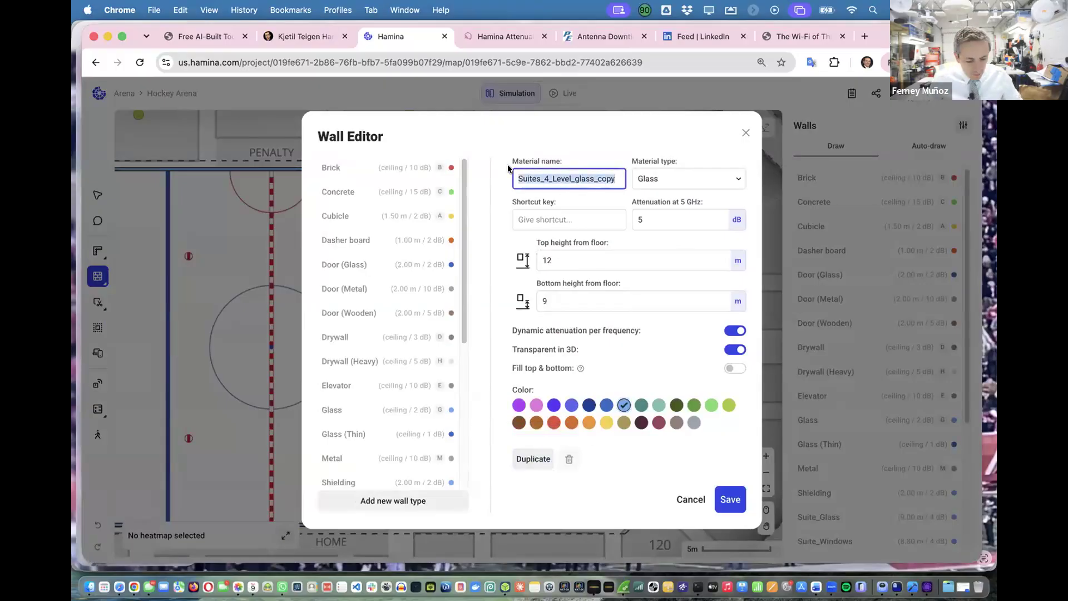
pyautogui.write('Goal vertical')
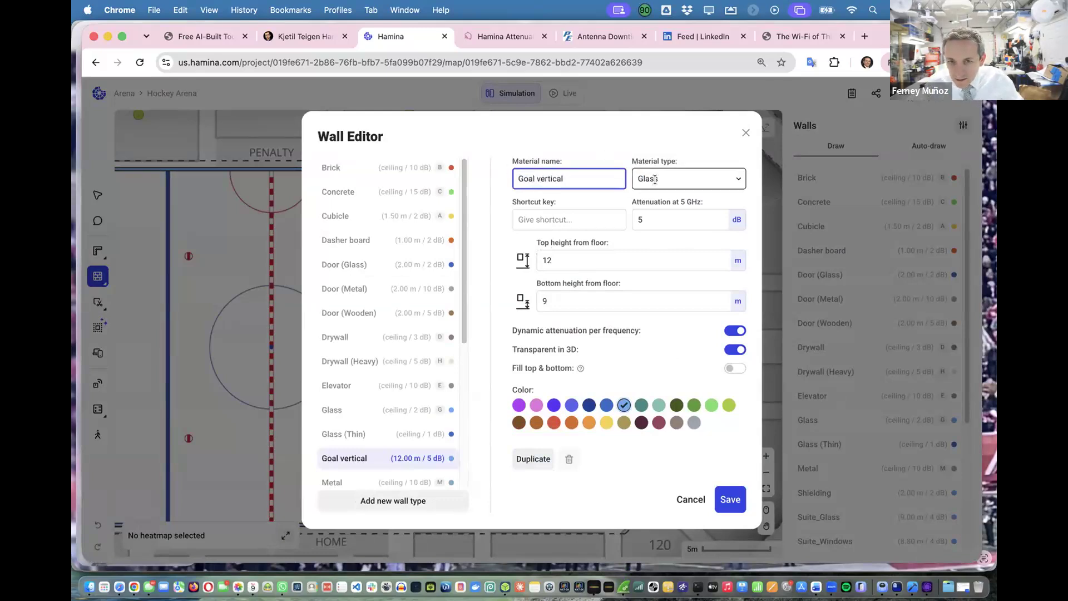
pyautogui.click(654, 181)
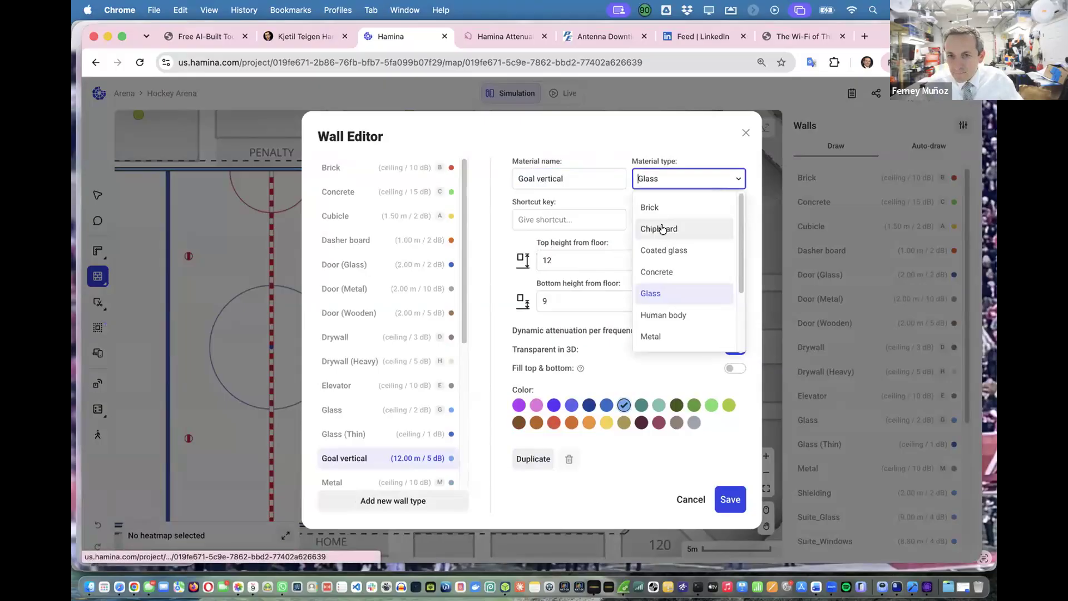
pyautogui.click(656, 209)
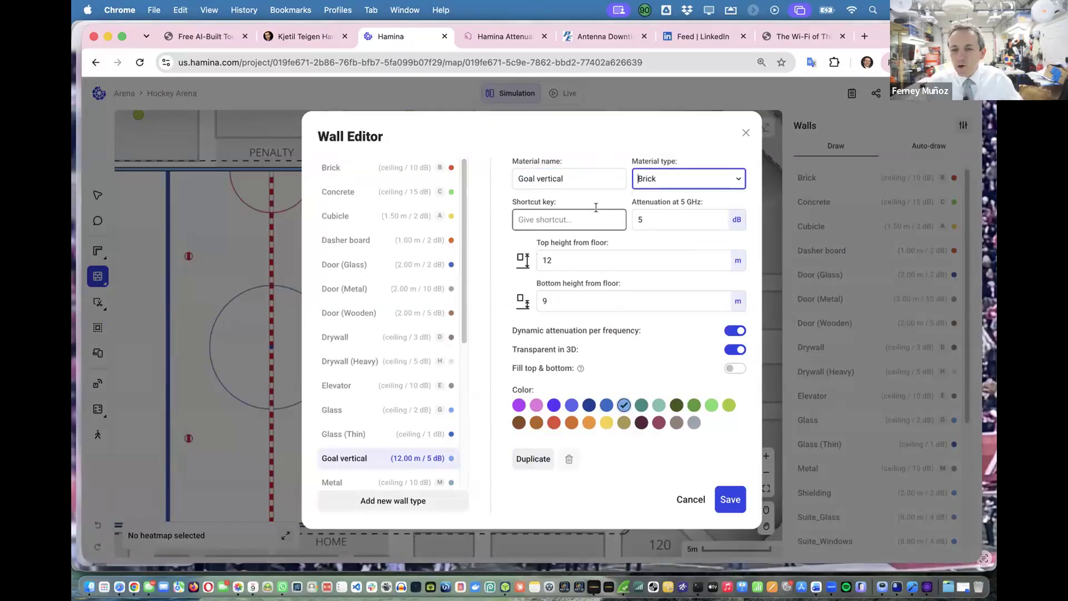
# Clear the bottom and top heights of the Goal vertical wall type.
pyautogui.click(554, 298)
pyautogui.press('BackSpace')
pyautogui.click(551, 260)
pyautogui.press('BackSpace')
pyautogui.press('BackSpace')
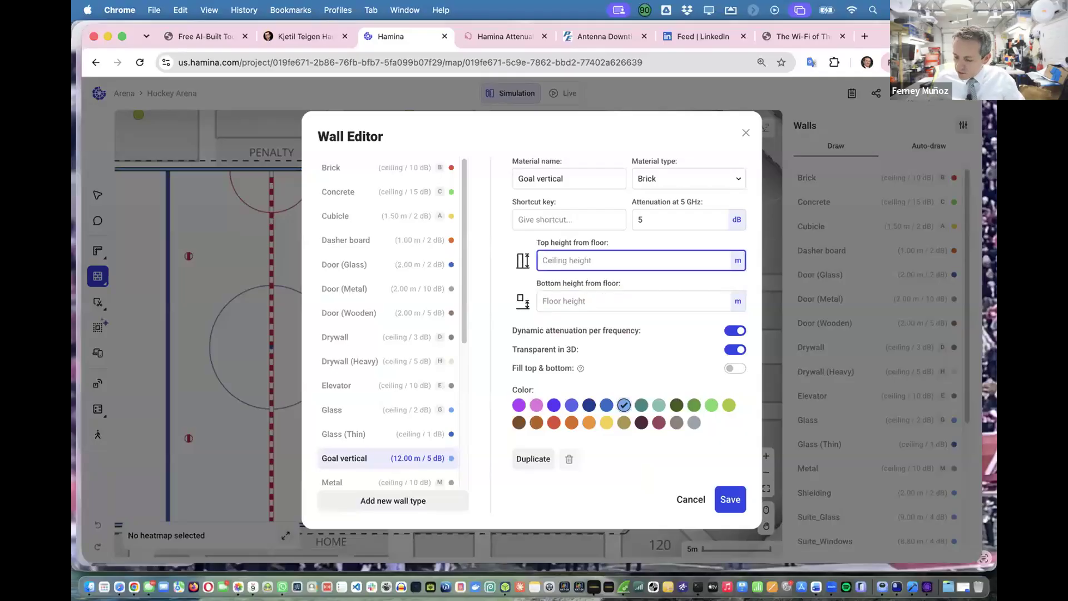
pyautogui.write('4')
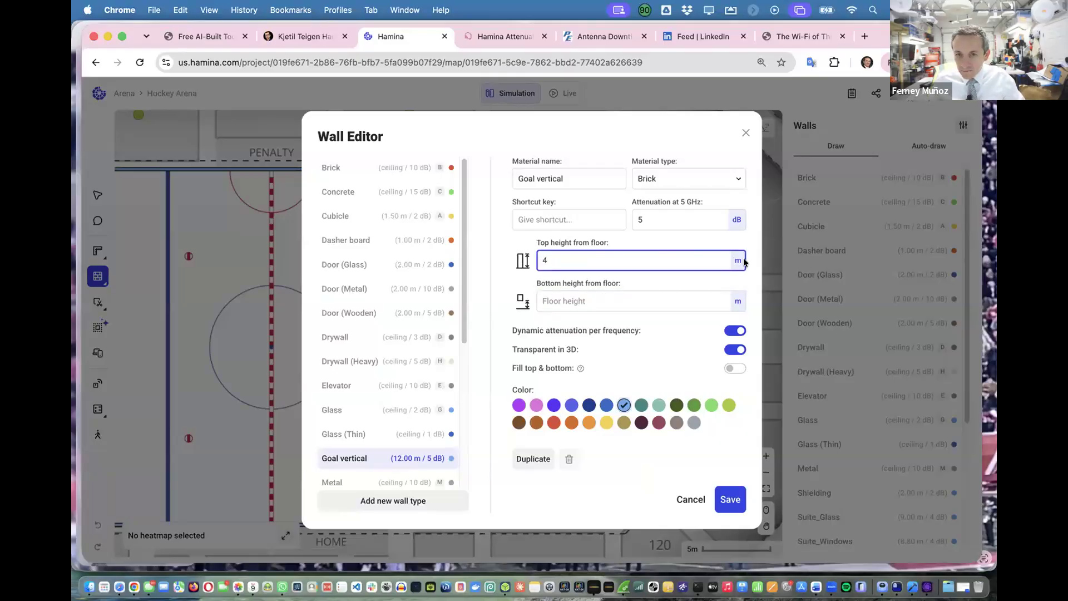
pyautogui.press('BackSpace')
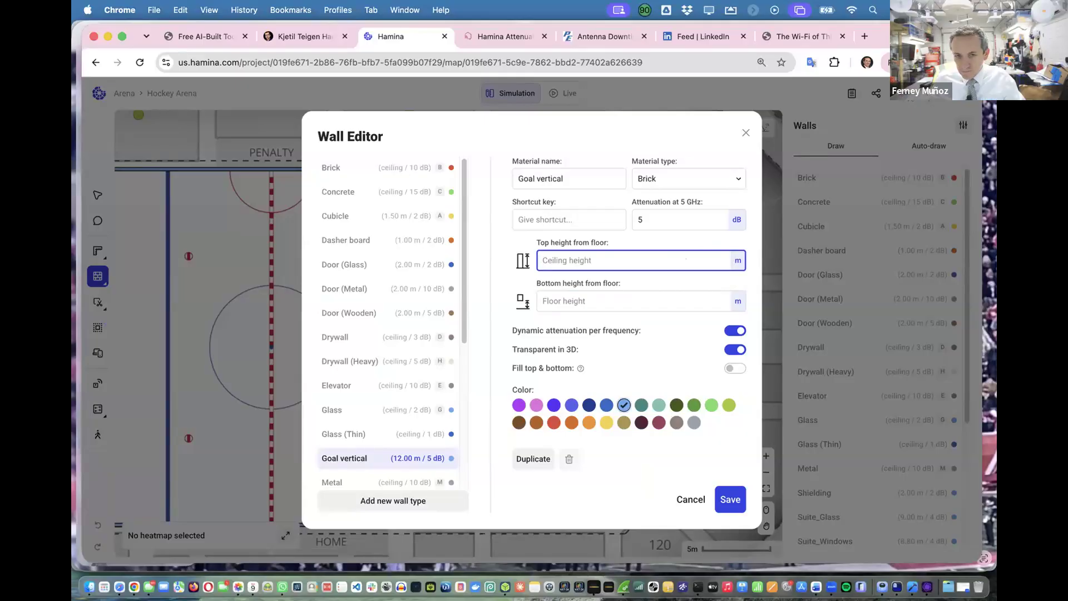
pyautogui.write('1.')
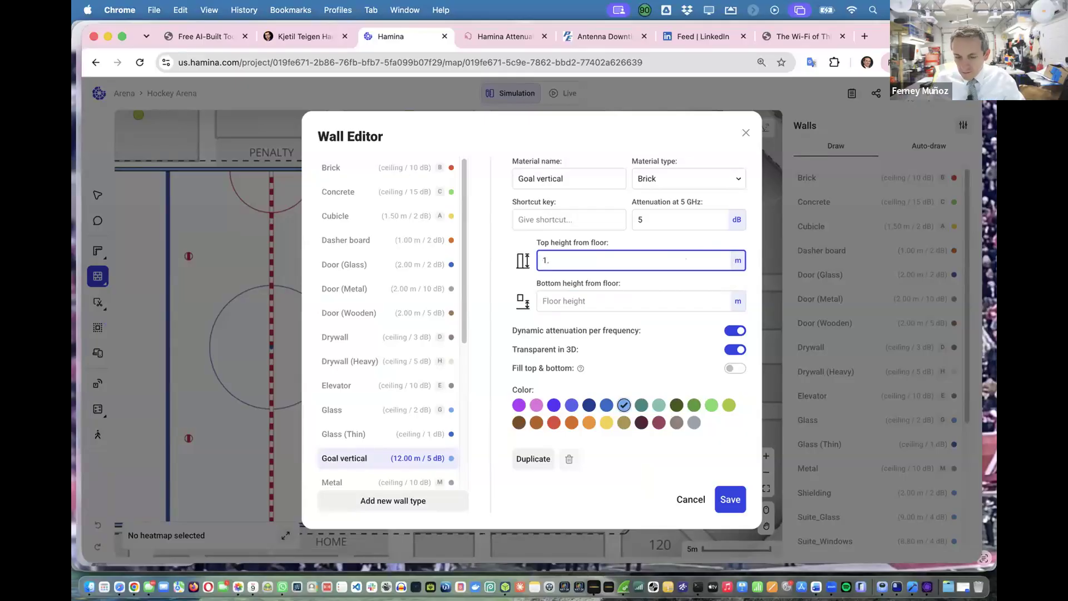
pyautogui.press('BackSpace')
pyautogui.press('BackSpace')
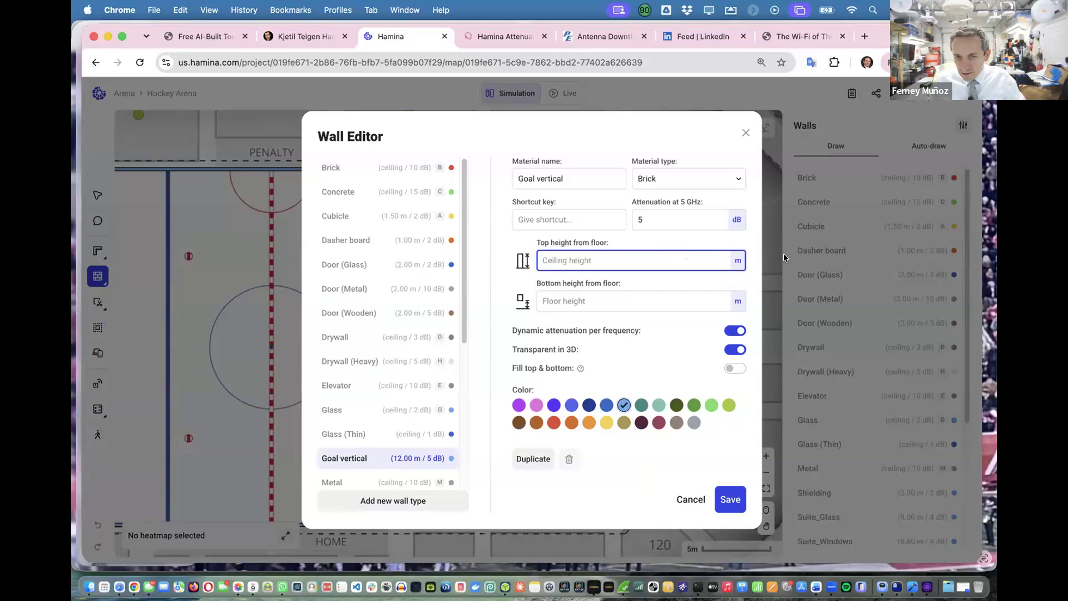
# Switch the global units of measurement to feet and return to the arena plan.
pyautogui.click(736, 262)
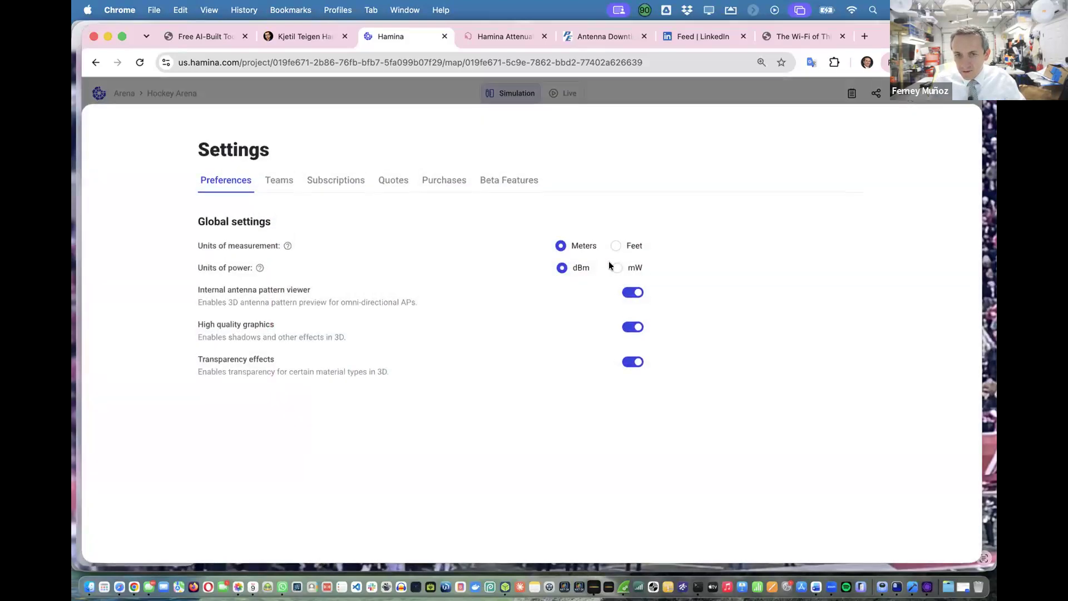
pyautogui.click(617, 247)
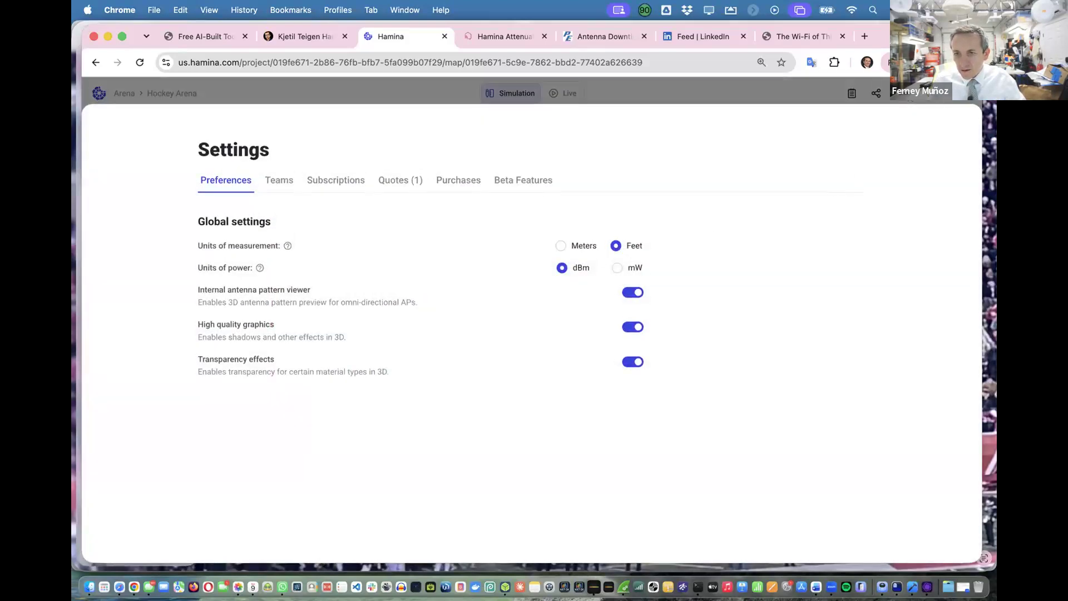
pyautogui.click(930, 91)
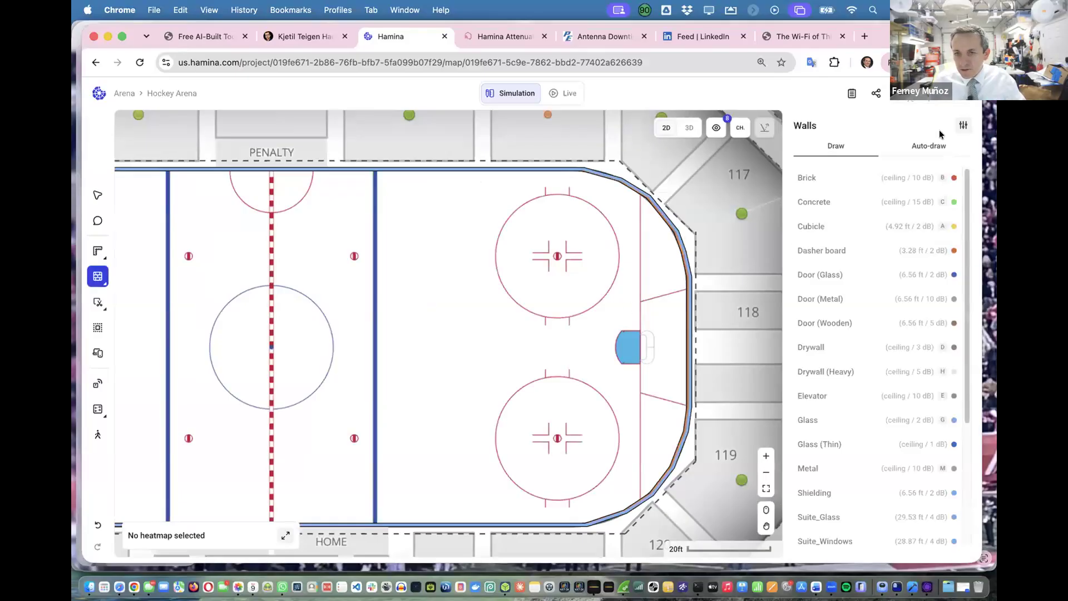
# Give the Goal vertical wall type a 4 ft top height, light orange color and Chipboard material, and save it.
pyautogui.click(964, 125)
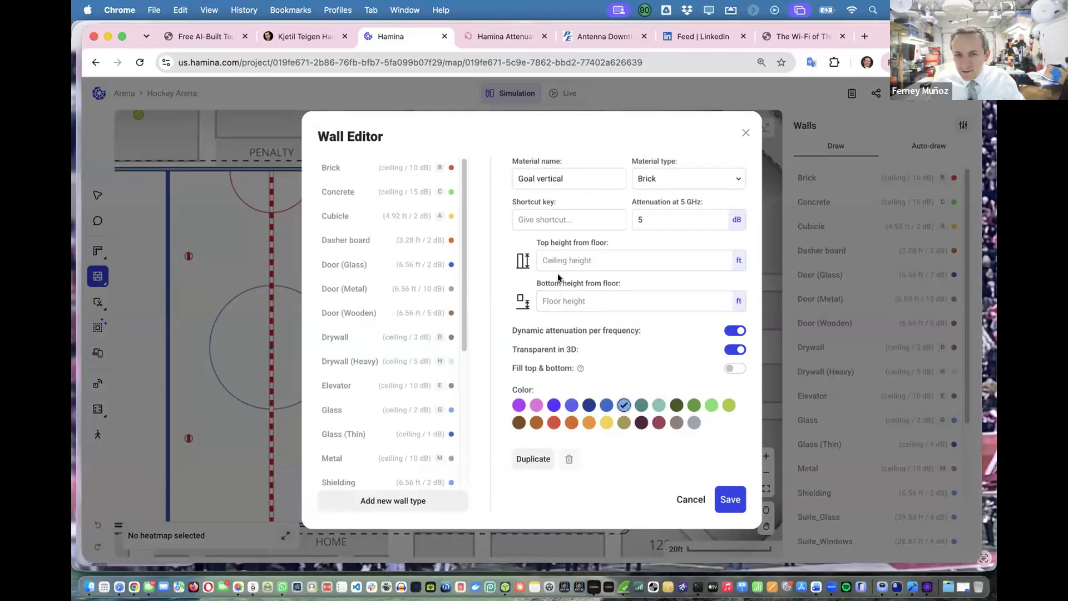
pyautogui.click(552, 260)
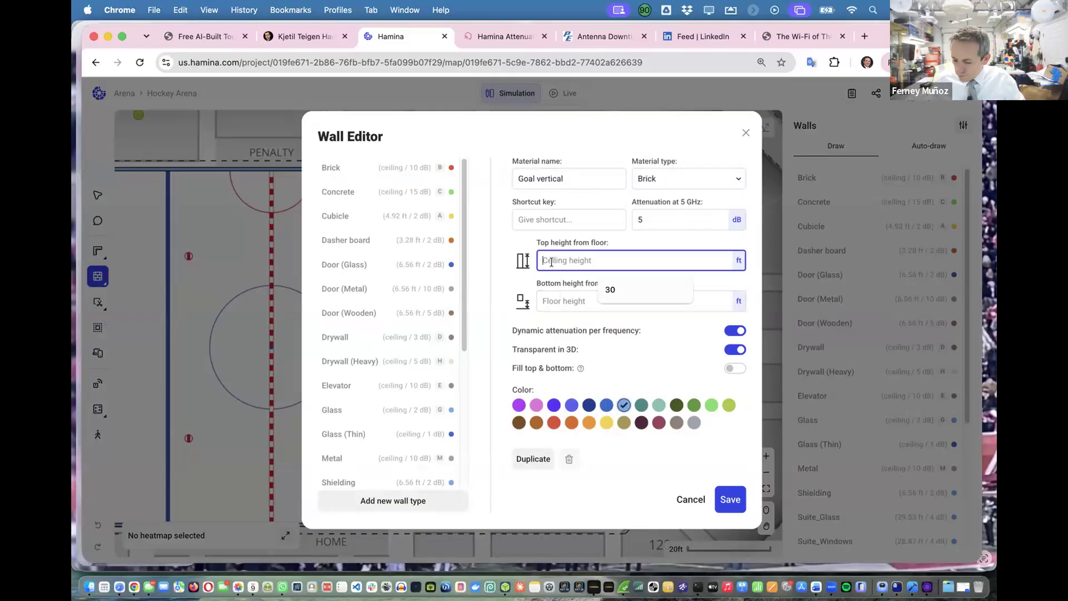
pyautogui.write('4')
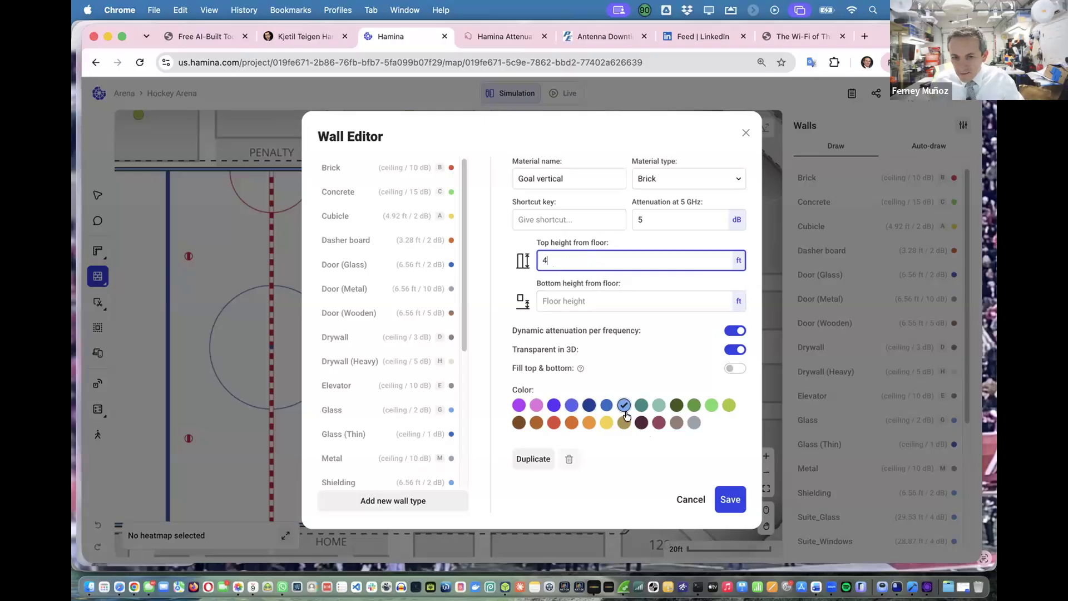
pyautogui.click(588, 422)
pyautogui.click(665, 187)
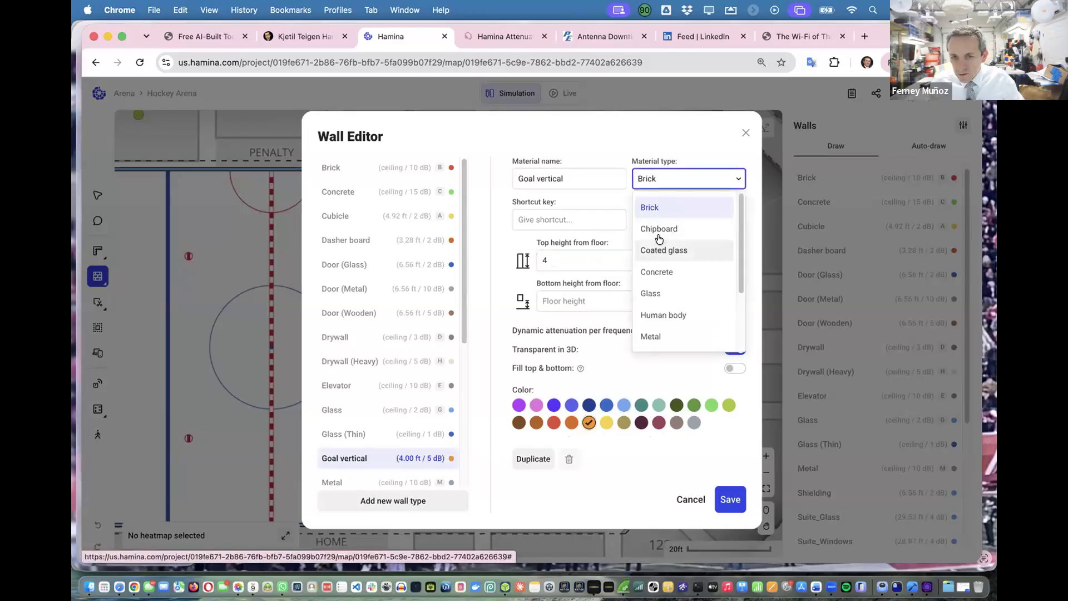
pyautogui.click(658, 231)
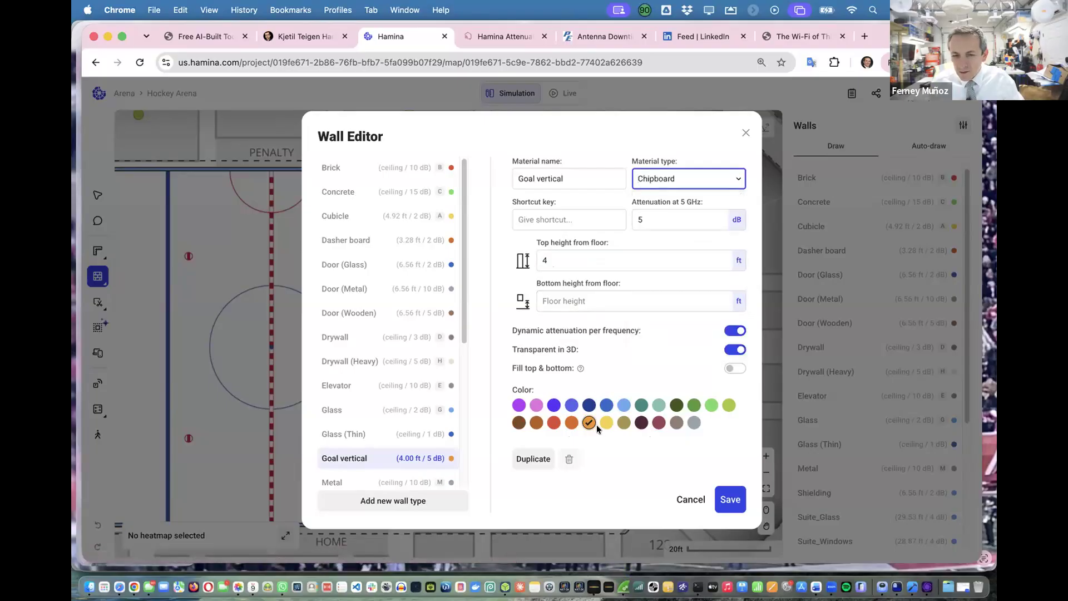
pyautogui.click(730, 500)
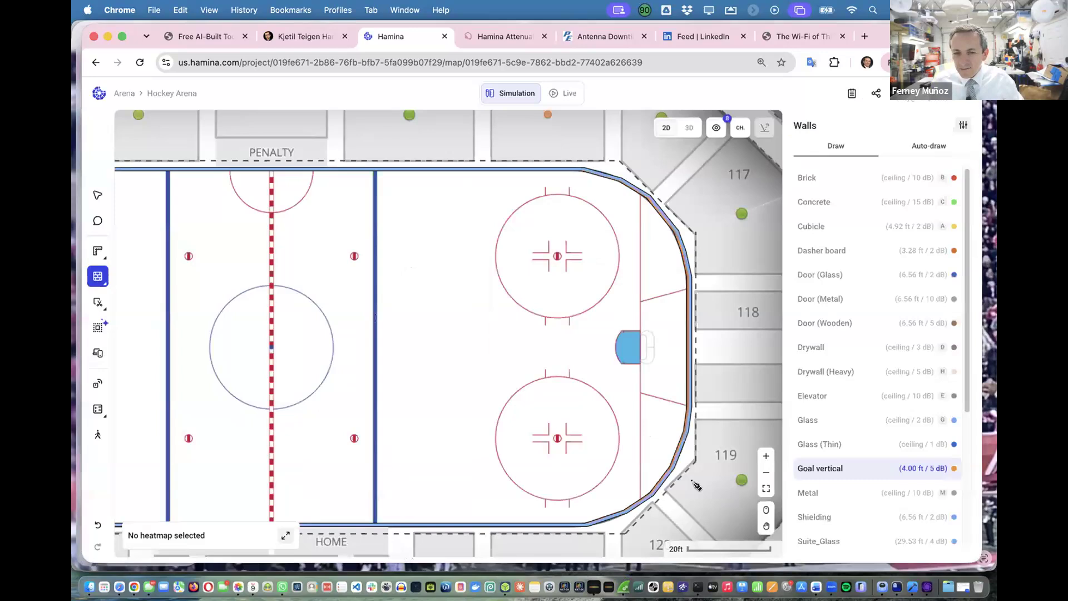
# Duplicate the Server Rack attenuating object type and name the copy Goal vertical.
pyautogui.scroll(5, 667, 349)
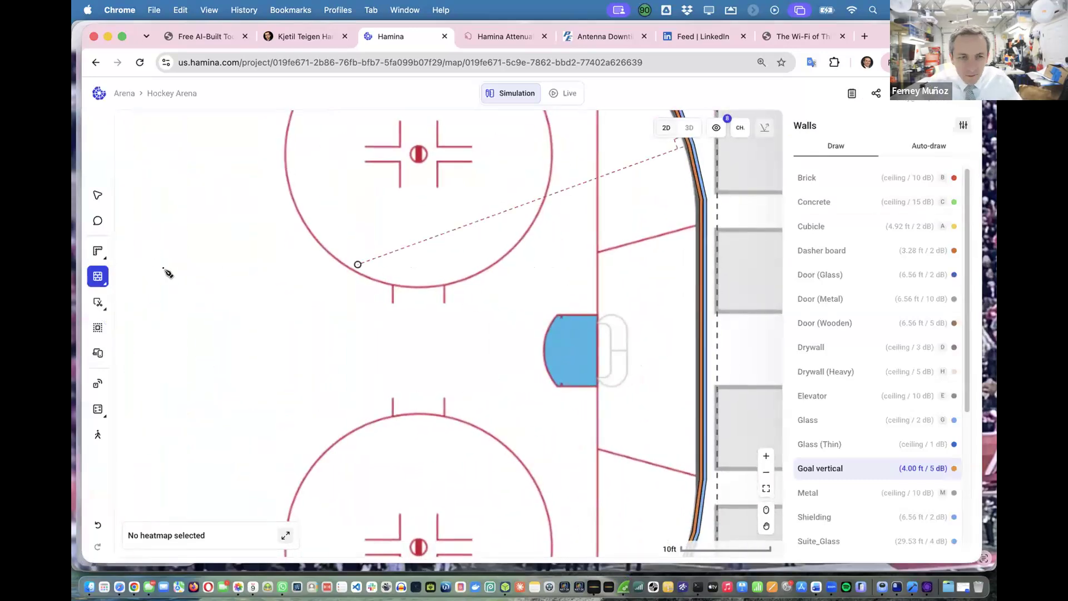
pyautogui.moveTo(99, 277)
pyautogui.click(167, 300)
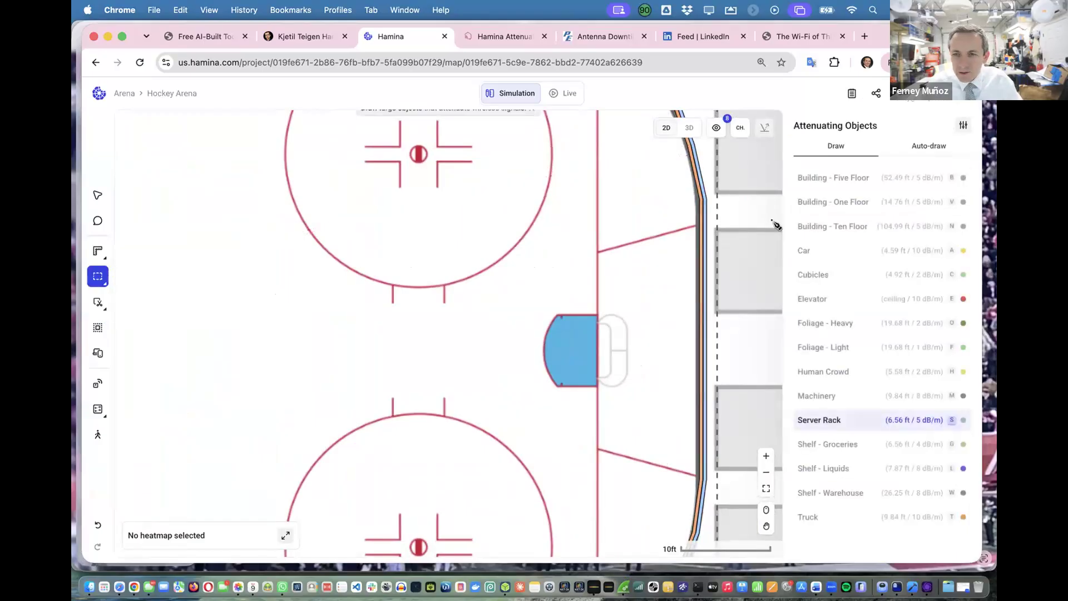
pyautogui.click(962, 126)
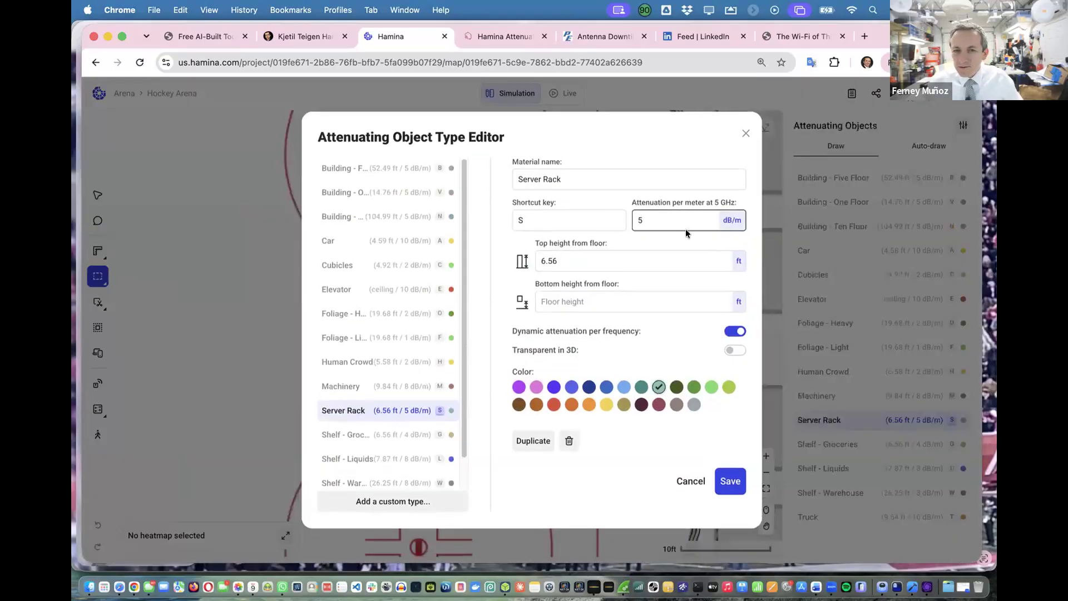
pyautogui.click(553, 179)
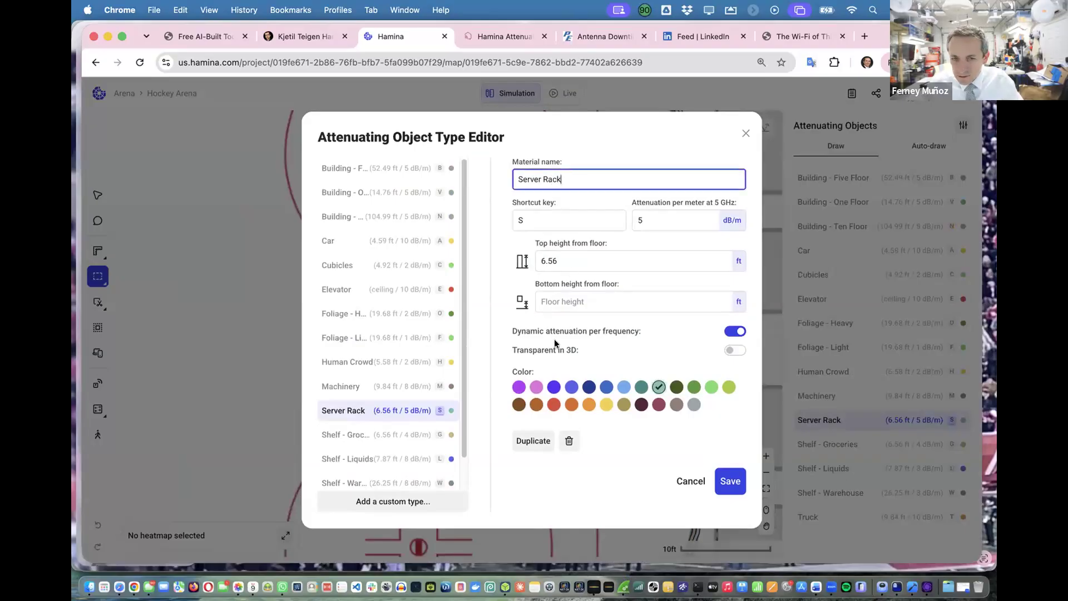
pyautogui.click(538, 434)
pyautogui.click(535, 436)
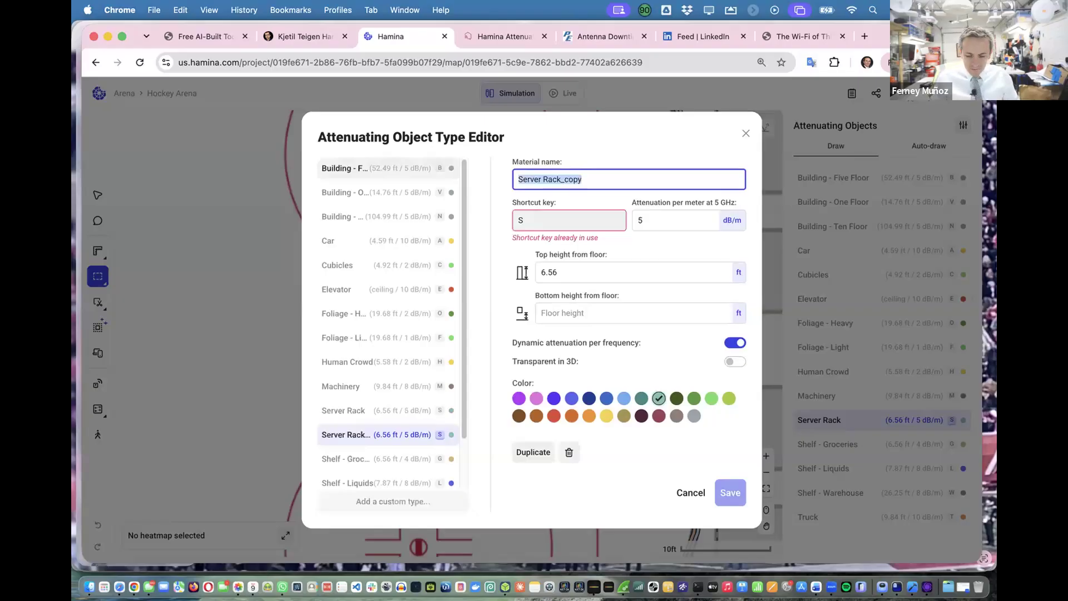
pyautogui.write('Goal')
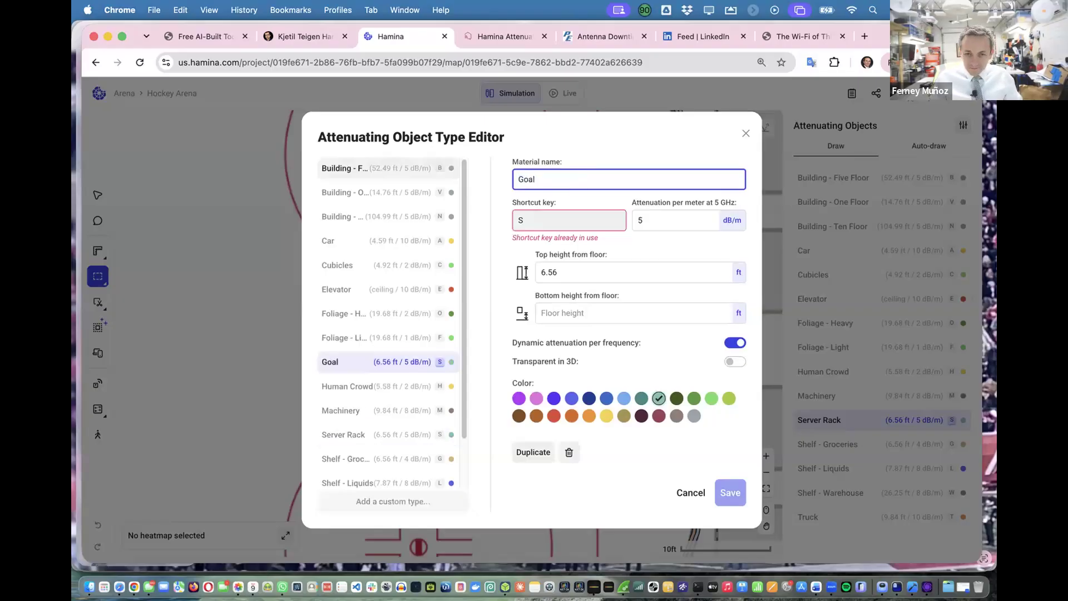
pyautogui.write(' vertical')
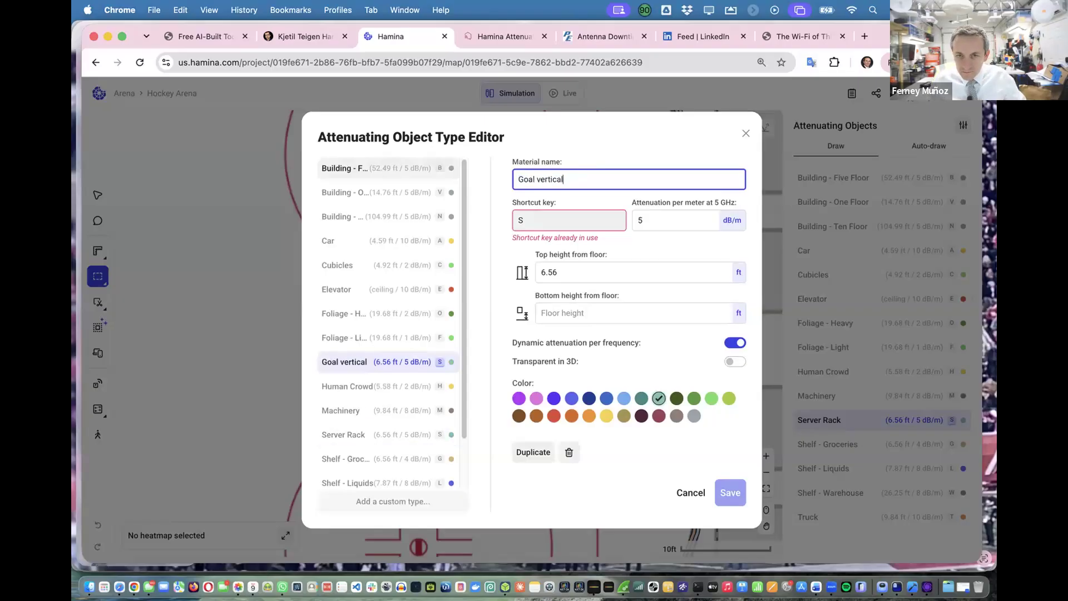
# Clear the Goal vertical object type's shortcut key, give it a 4 ft top height and a blue-violet color, and save it.
pyautogui.click(554, 225)
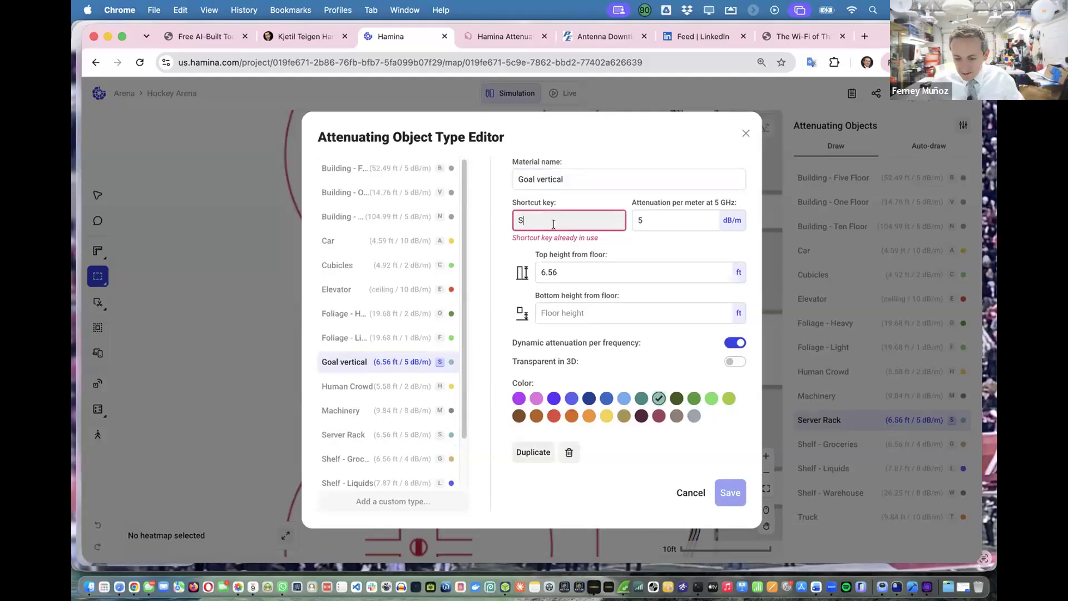
pyautogui.press('BackSpace')
pyautogui.click(592, 255)
pyautogui.press('BackSpace')
pyautogui.press('BackSpace')
pyautogui.write('4')
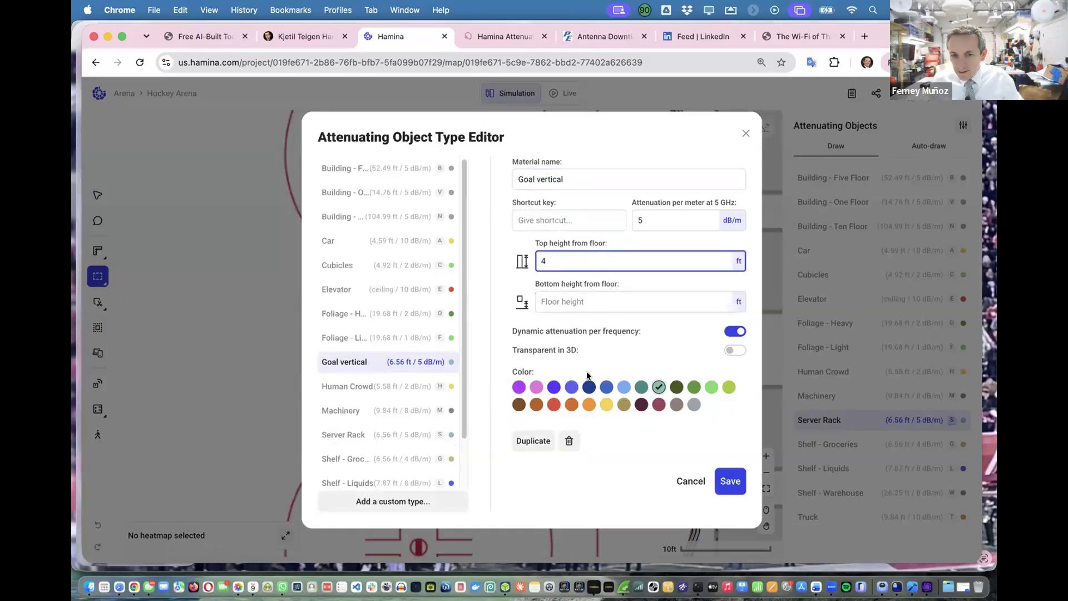
pyautogui.click(553, 387)
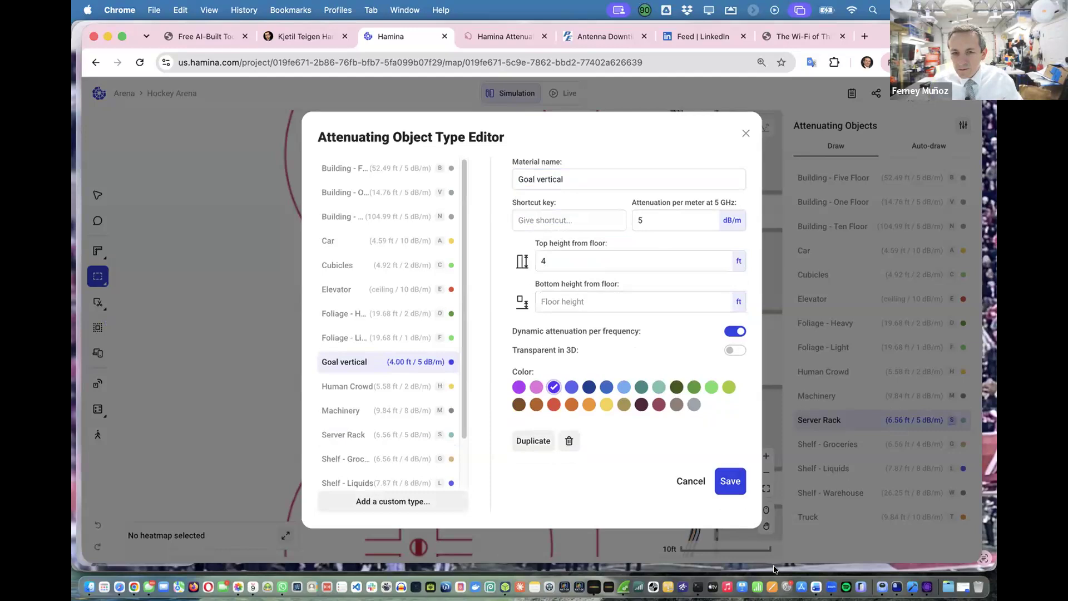
pyautogui.click(735, 482)
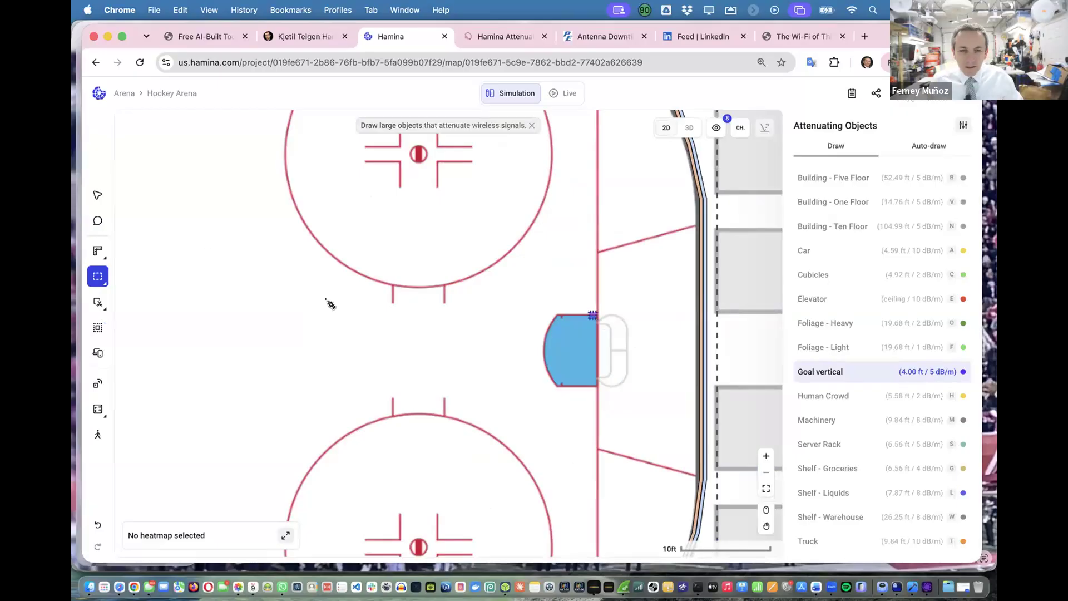
pyautogui.click(98, 195)
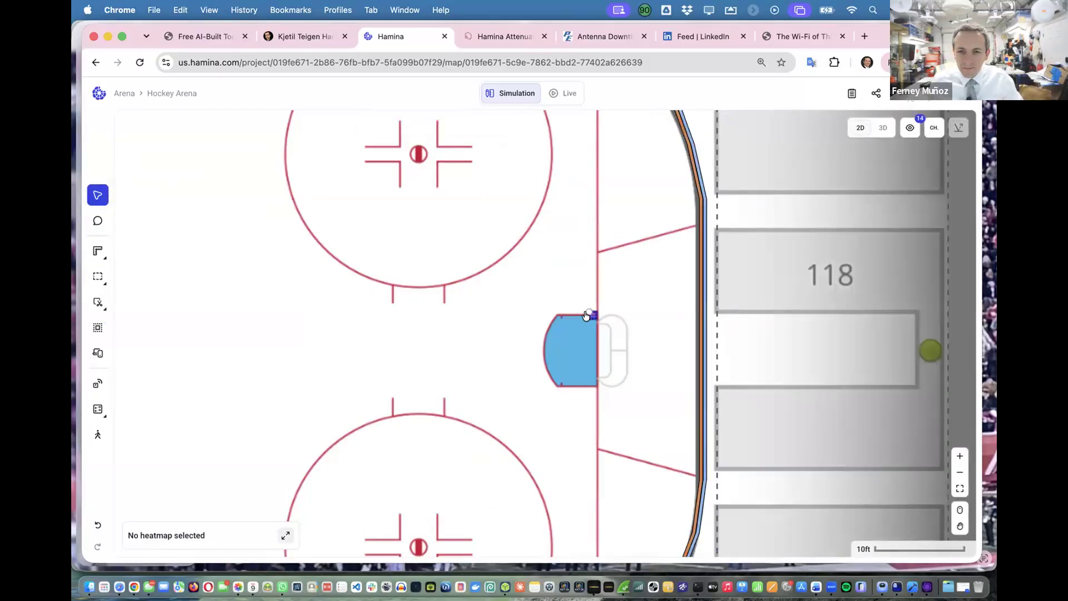
pyautogui.click(587, 314)
pyautogui.scroll(5, 588, 316)
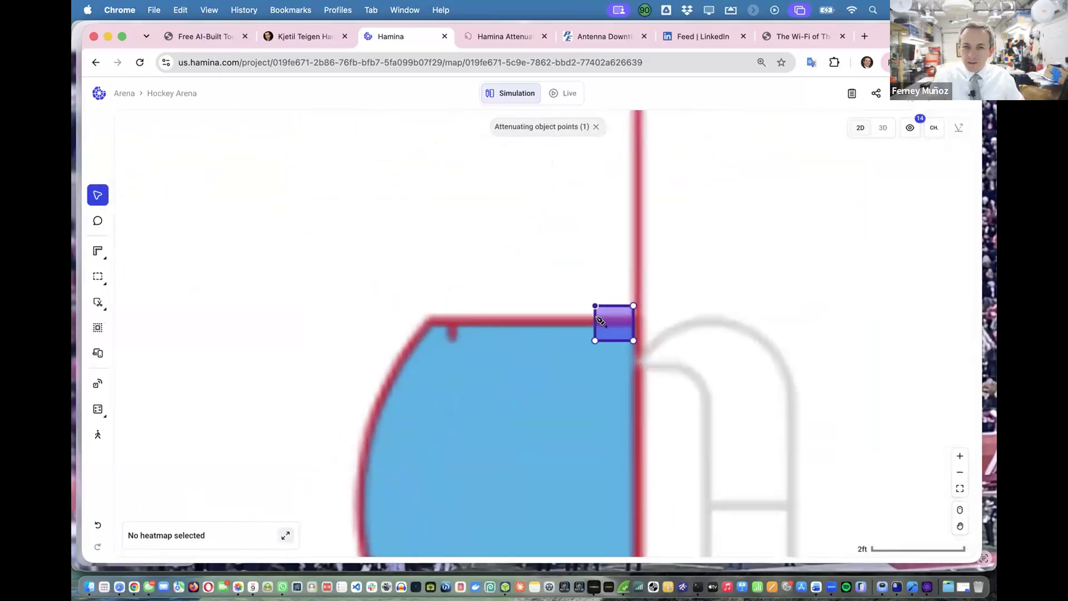
pyautogui.press('super+c')
pyautogui.press('Escape')
pyautogui.scroll(-5, 596, 325)
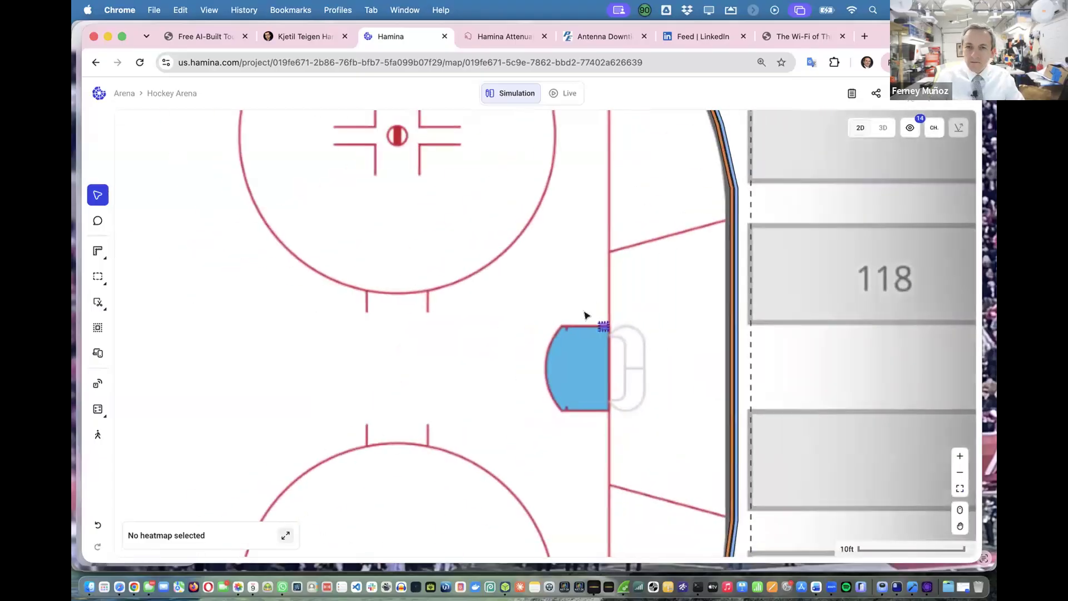
# Copy the goal post to the crease's opposite corner on the goal line and move the original post just inside its own crease corner.
pyautogui.scroll(5, 594, 326)
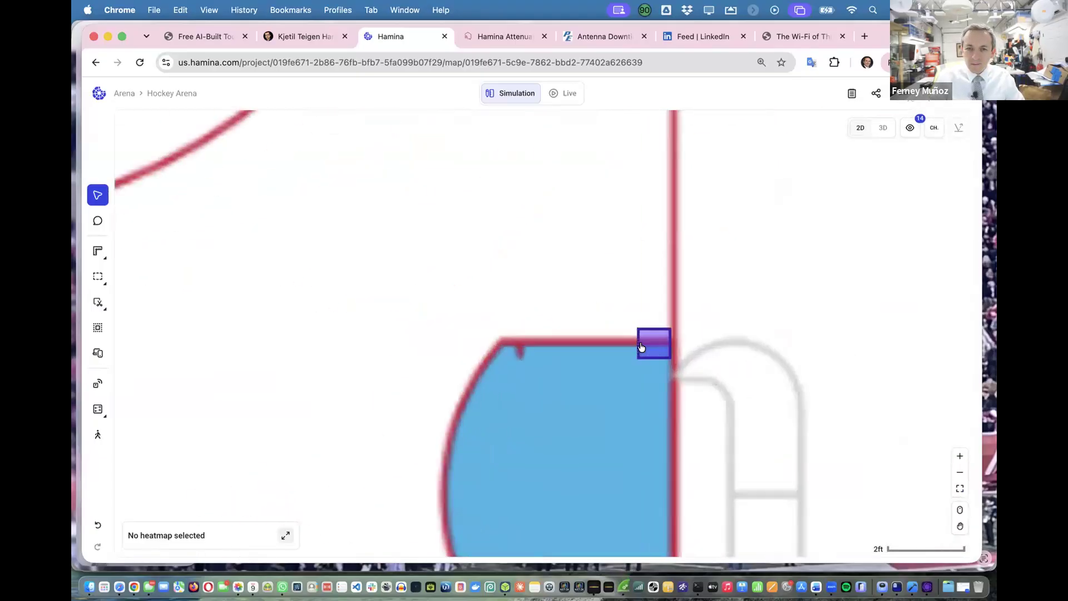
pyautogui.click(637, 344)
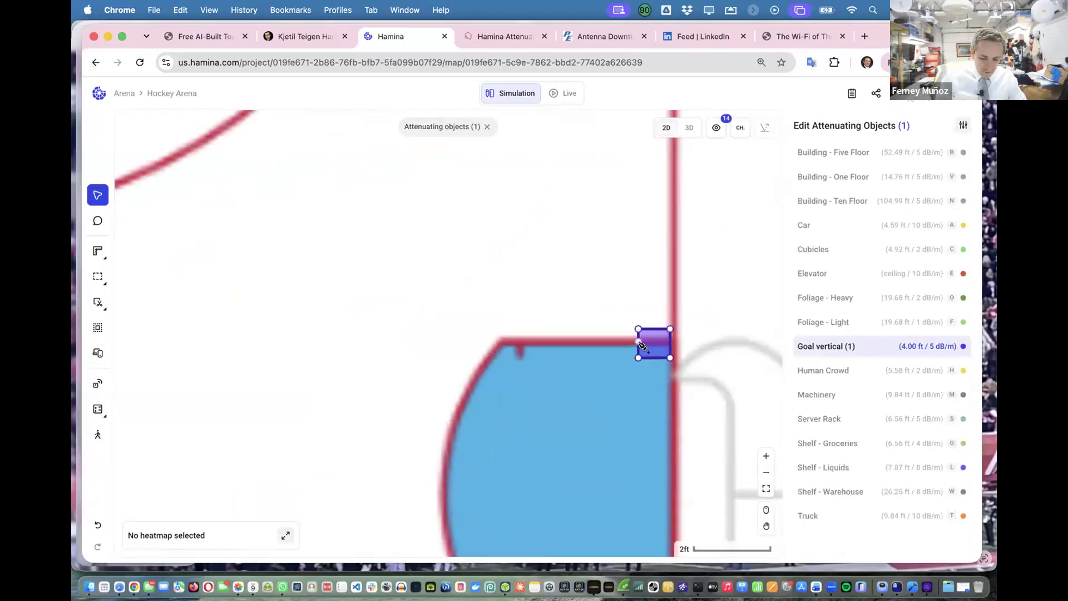
pyautogui.scroll(-5, 640, 344)
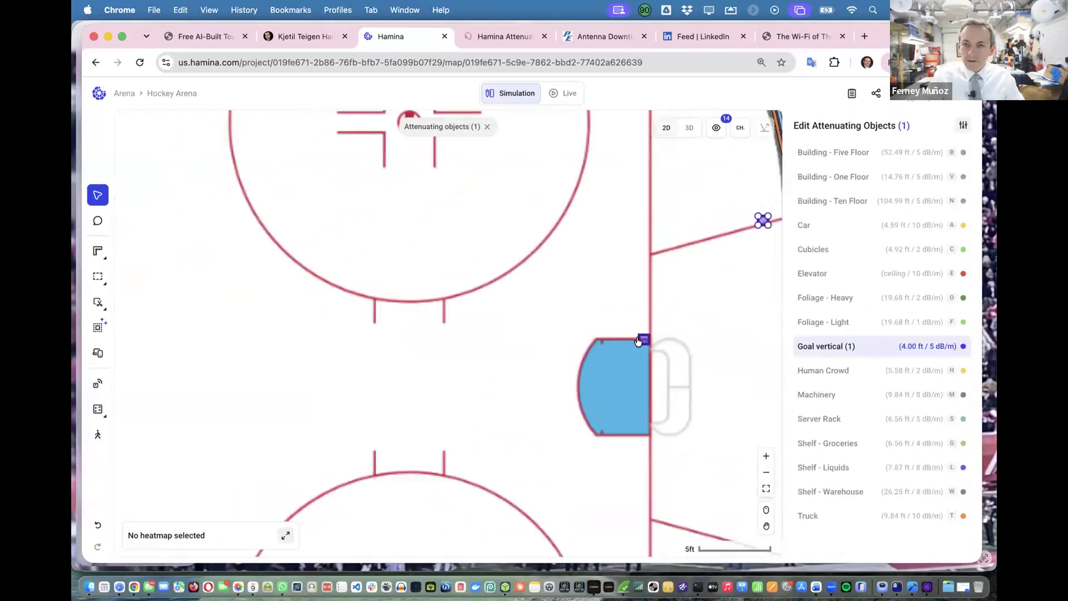
pyautogui.hscroll(2, 637, 339)
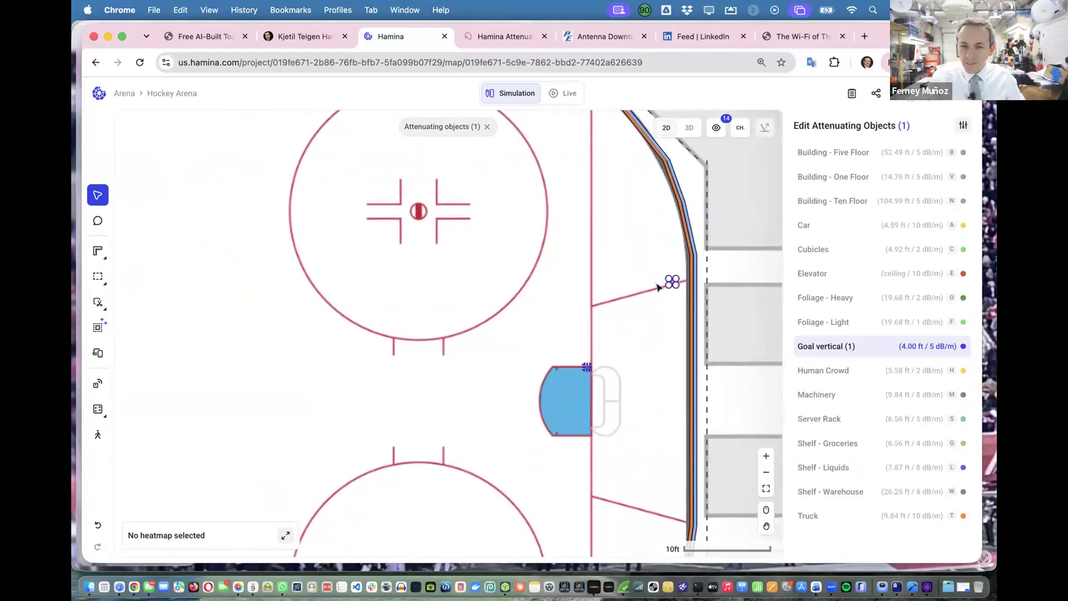
pyautogui.scroll(5, 671, 283)
pyautogui.scroll(5, 694, 286)
pyautogui.moveTo(623, 399); pyautogui.dragTo(378, 491)
pyautogui.scroll(-6, 594, 401)
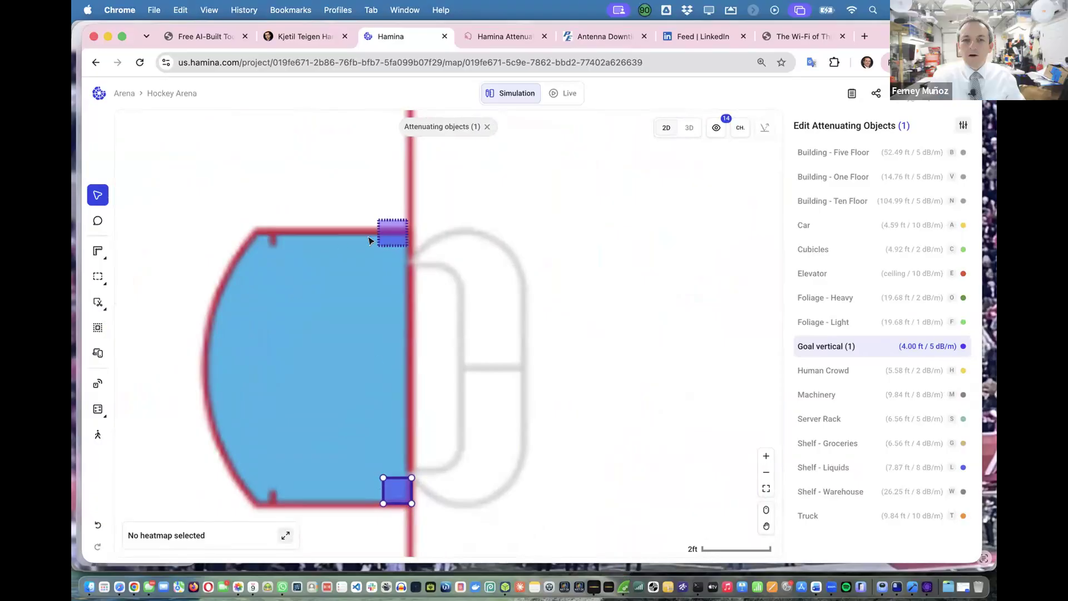
pyautogui.moveTo(375, 228); pyautogui.dragTo(376, 218)
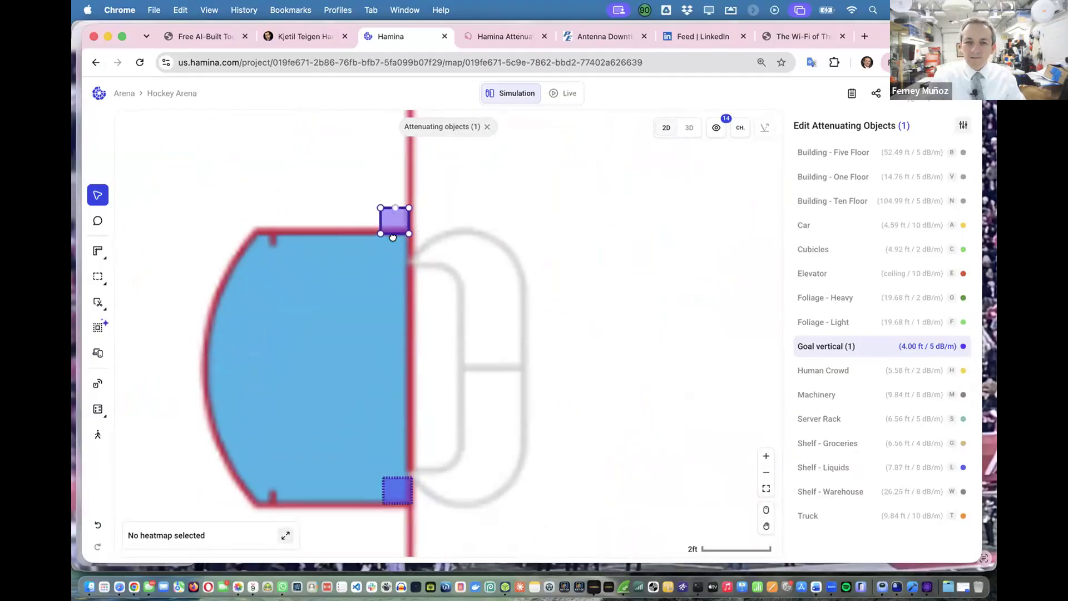
pyautogui.moveTo(398, 210); pyautogui.dragTo(389, 233)
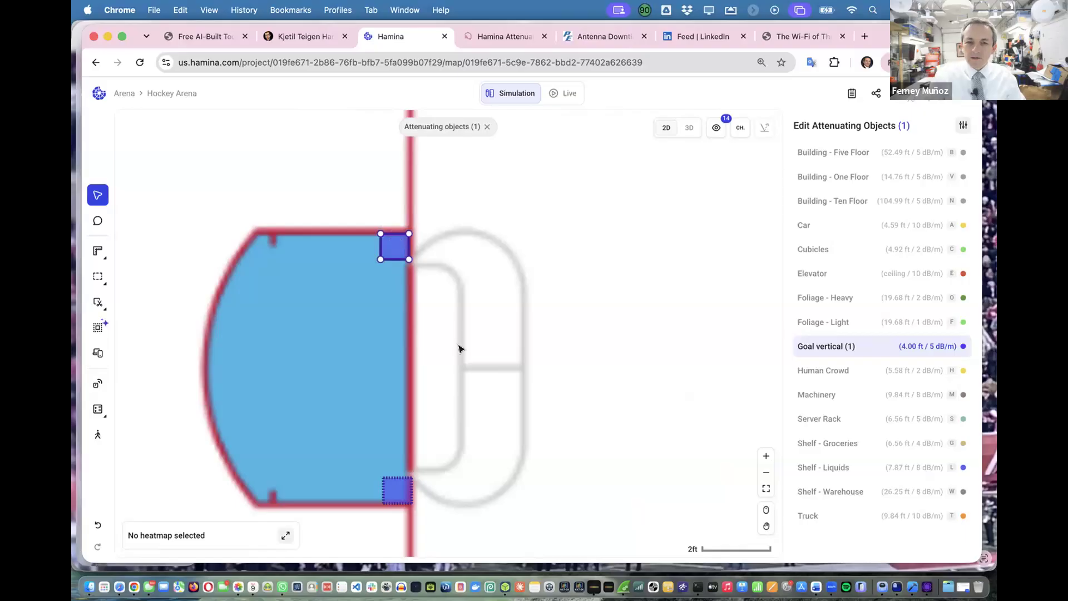
# Duplicate the Goal vertical attenuating object type and name the copy Goal horizontal.
pyautogui.click(962, 127)
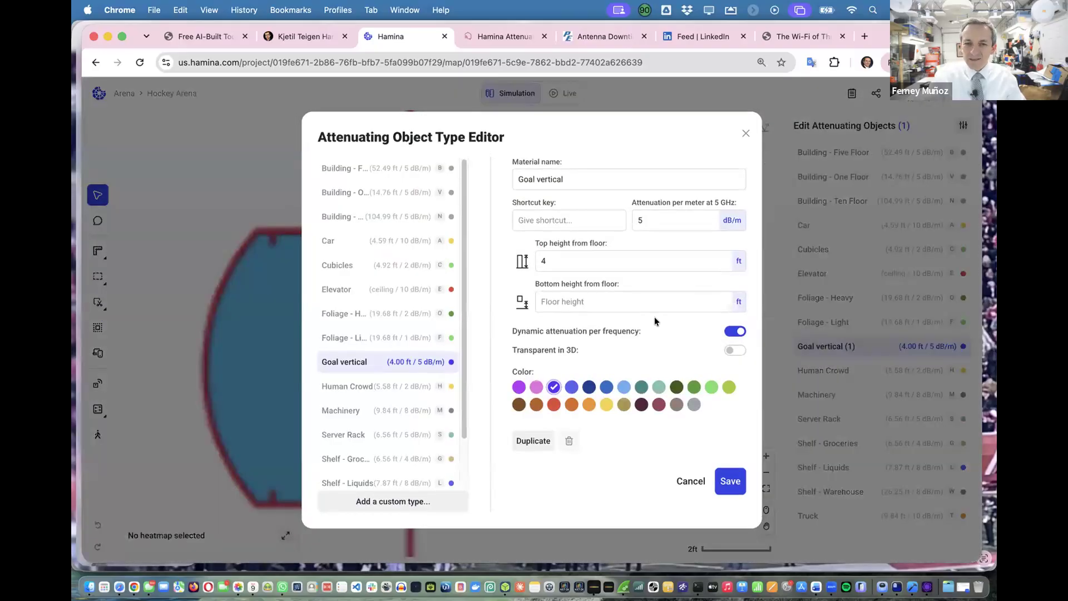
pyautogui.click(532, 441)
pyautogui.click(621, 178)
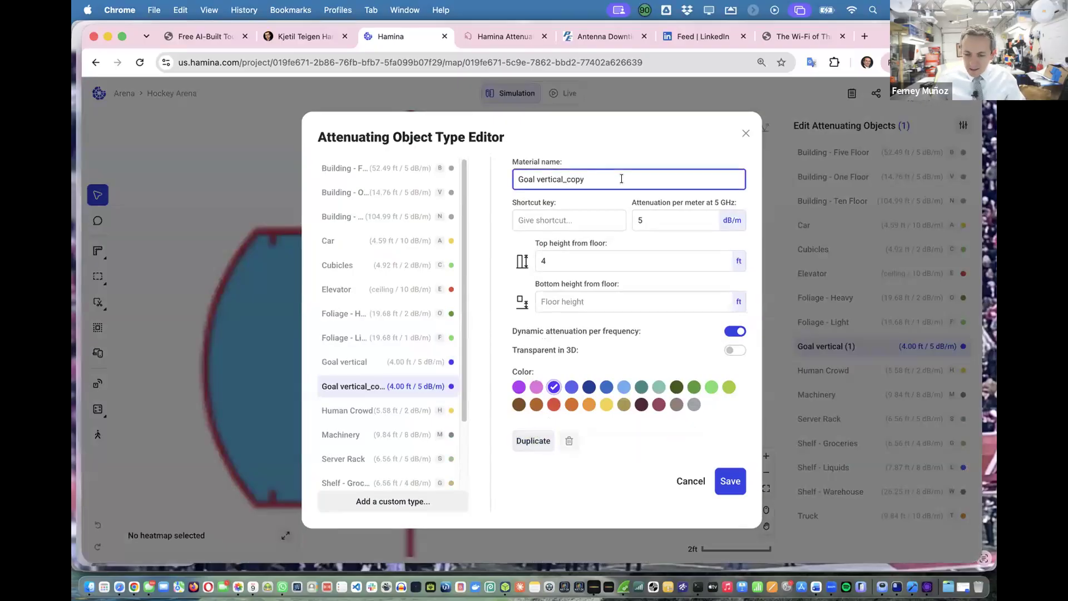
pyautogui.press('BackSpace')
pyautogui.press('BackSpace')
pyautogui.press('BackSpace')
pyautogui.press('BackSpace')
pyautogui.press('BackSpace')
pyautogui.press('BackSpace')
pyautogui.press('BackSpace')
pyautogui.press('BackSpace')
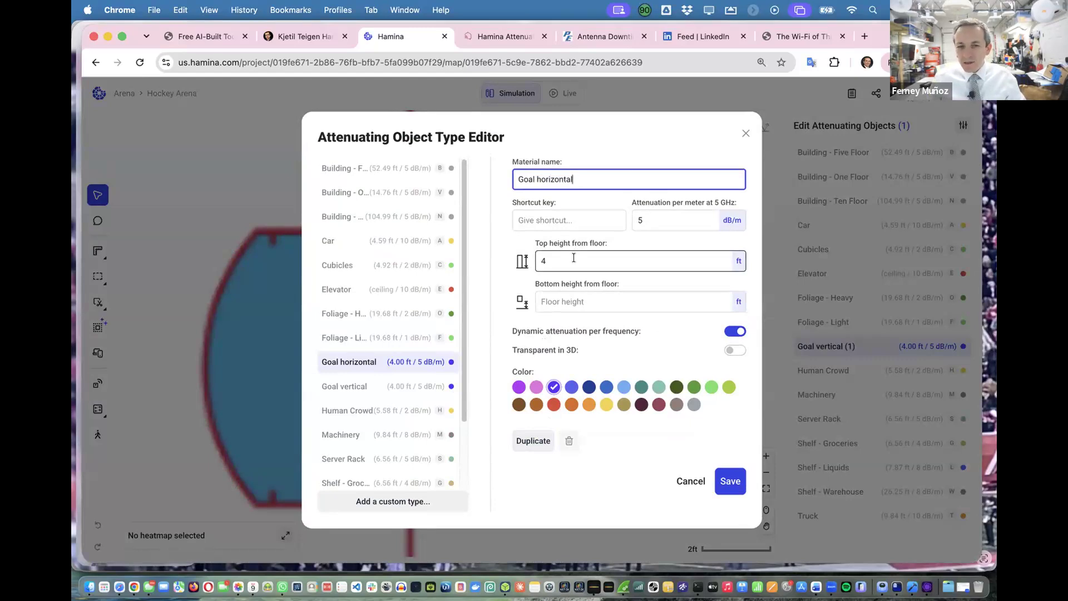
# Set the Goal horizontal type's bottom height to 4 ft and top height to 4.3 ft, and save it.
pyautogui.click(566, 302)
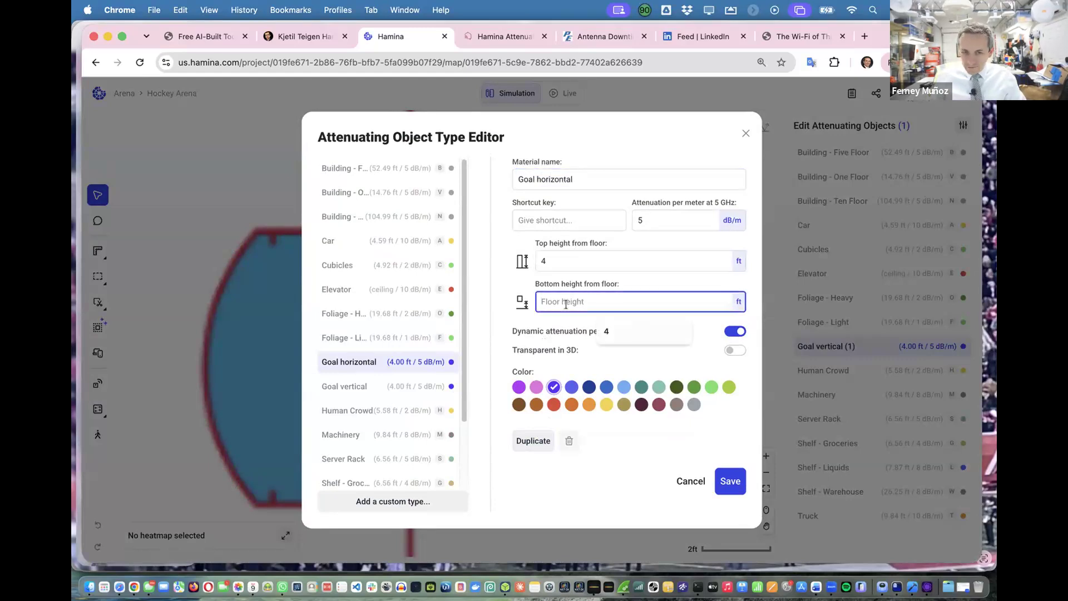
pyautogui.write('4')
pyautogui.click(549, 261)
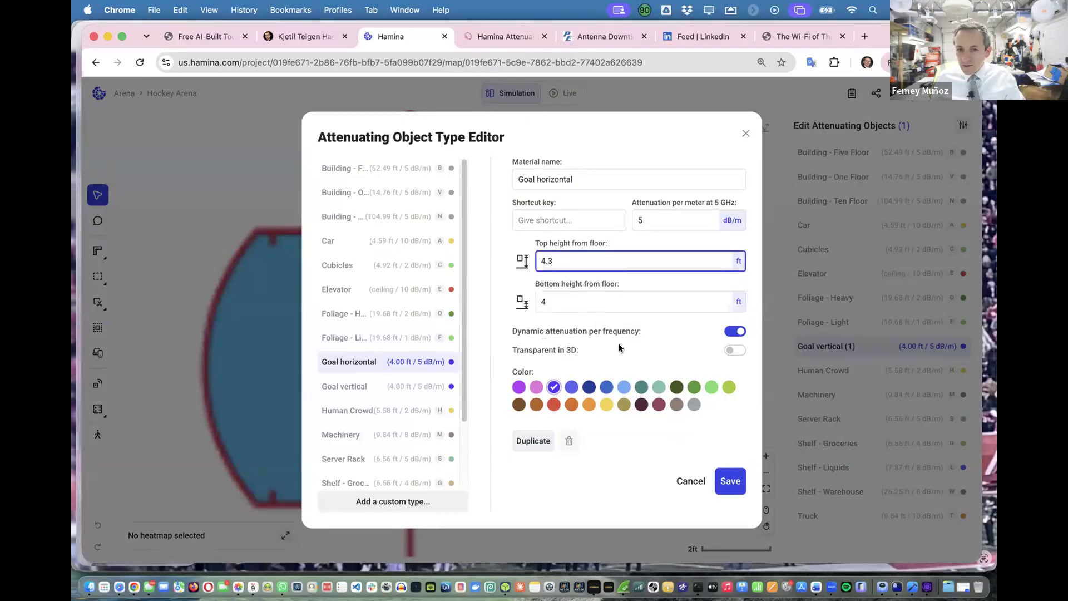
pyautogui.click(724, 477)
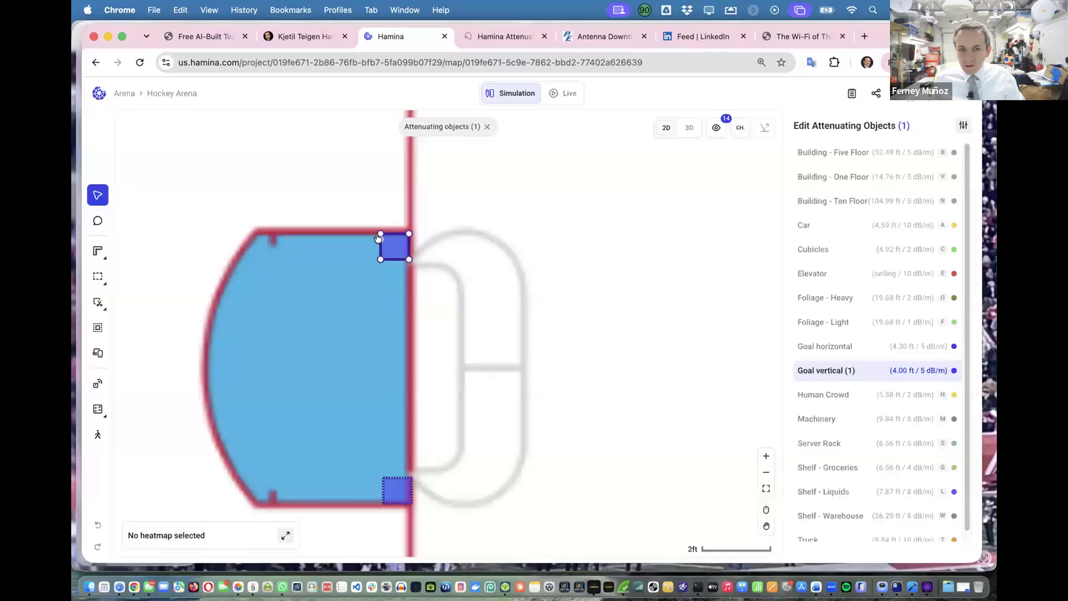
# Draw a Goal horizontal crossbar along the goal line spanning both posts, and inspect the finished goal in 3D.
pyautogui.moveTo(411, 502)
pyautogui.mouseDown()
pyautogui.moveTo(396, 407)
pyautogui.moveTo(412, 503)
pyautogui.mouseUp()
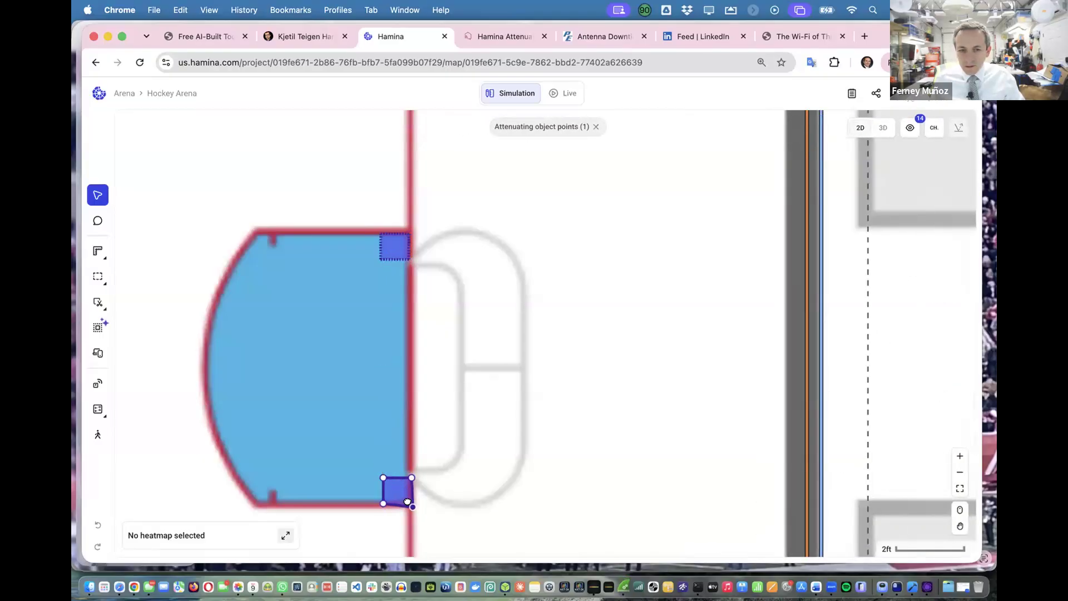
pyautogui.moveTo(96, 303)
pyautogui.moveTo(98, 276)
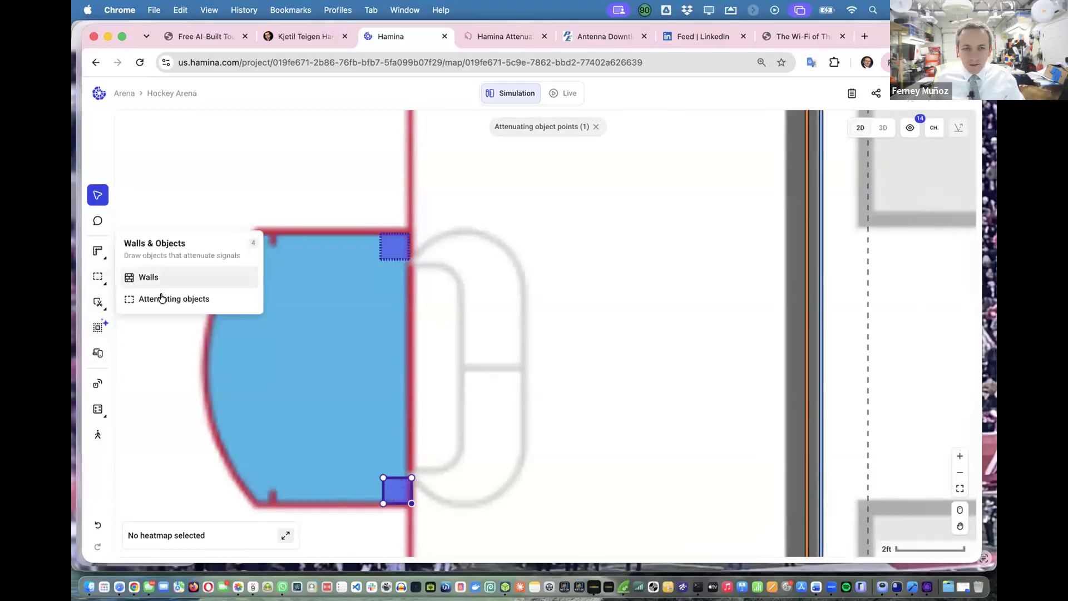
pyautogui.click(167, 299)
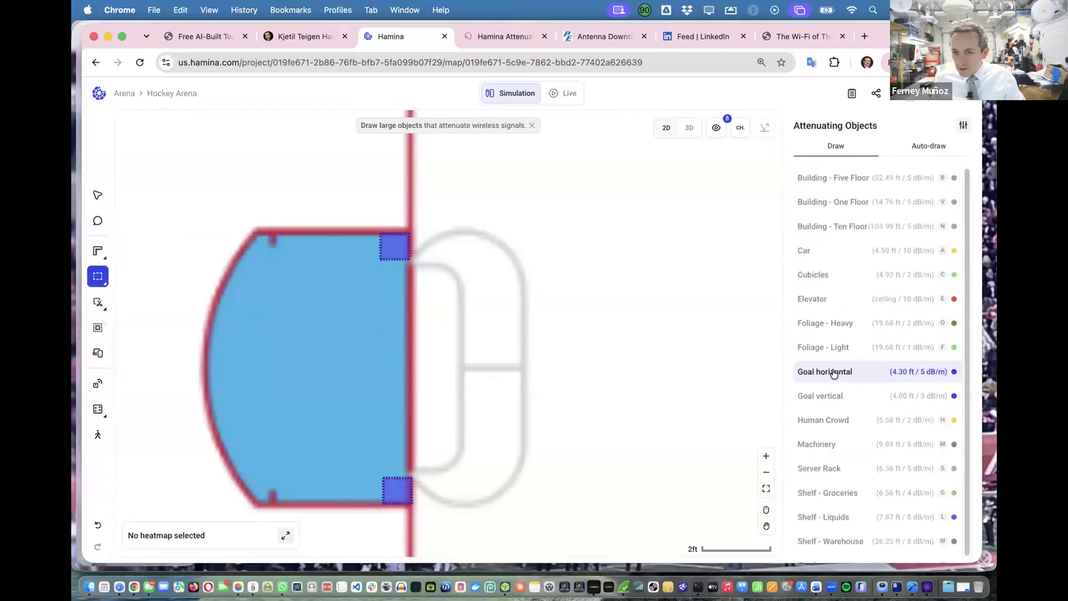
pyautogui.moveTo(390, 233)
pyautogui.mouseDown()
pyautogui.moveTo(427, 369)
pyautogui.moveTo(414, 504)
pyautogui.mouseUp()
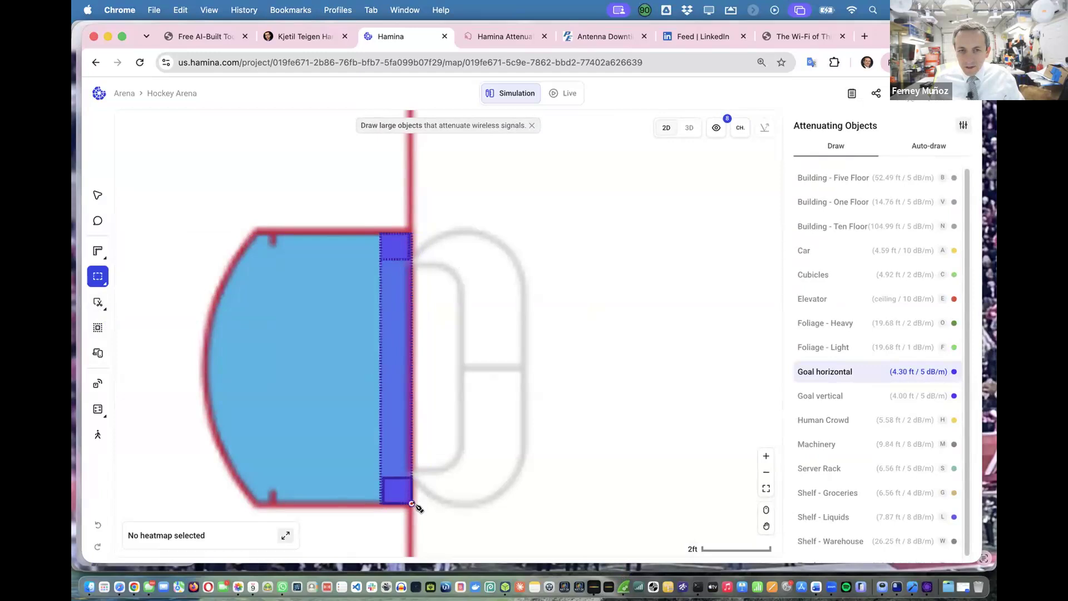
pyautogui.click(689, 128)
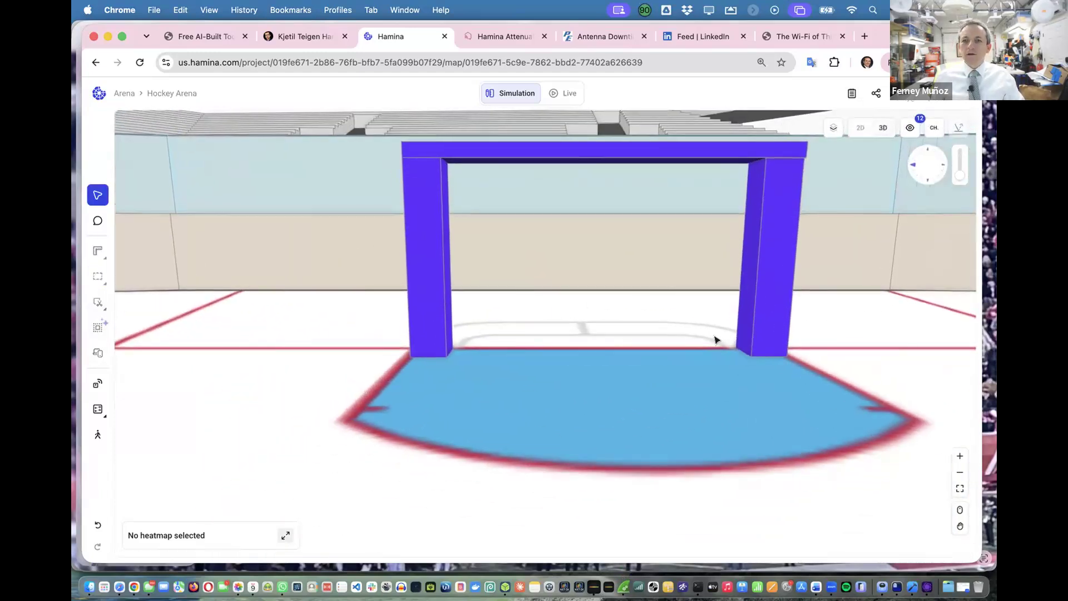
pyautogui.moveTo(811, 399); pyautogui.dragTo(708, 402)
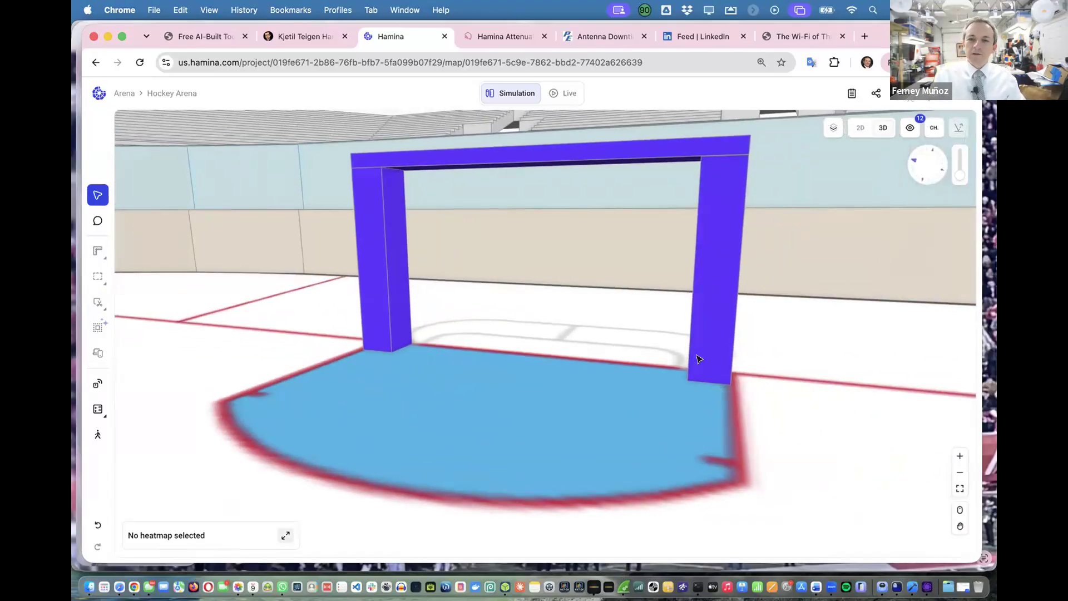
pyautogui.scroll(-10, 699, 359)
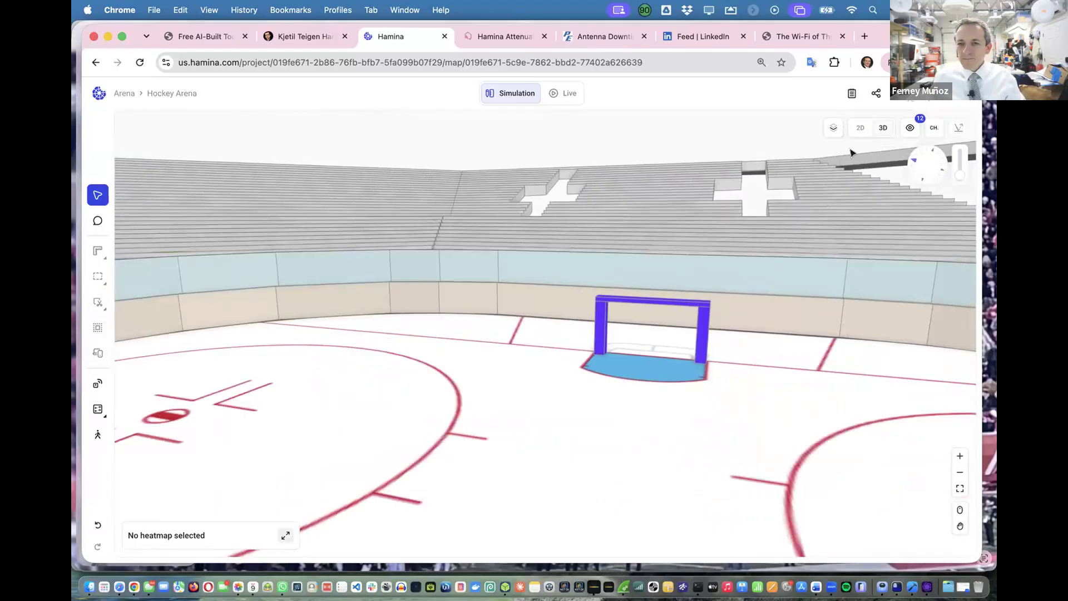
# Copy the goal's two posts and crossbar onto the goal line at the opposite end of the rink, and show the arena in 3D.
pyautogui.click(858, 130)
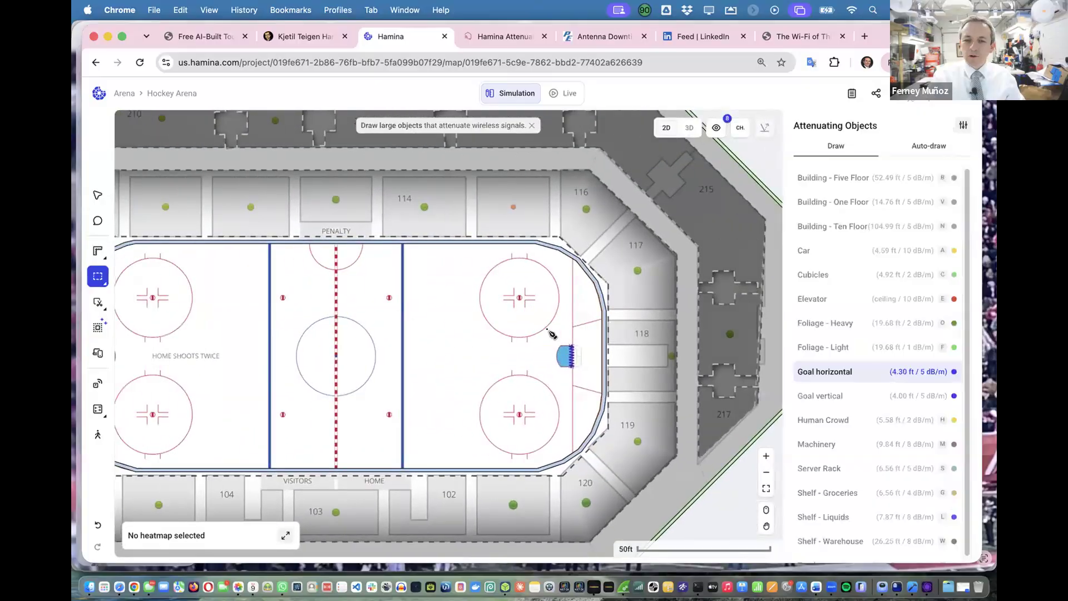
pyautogui.press('Escape')
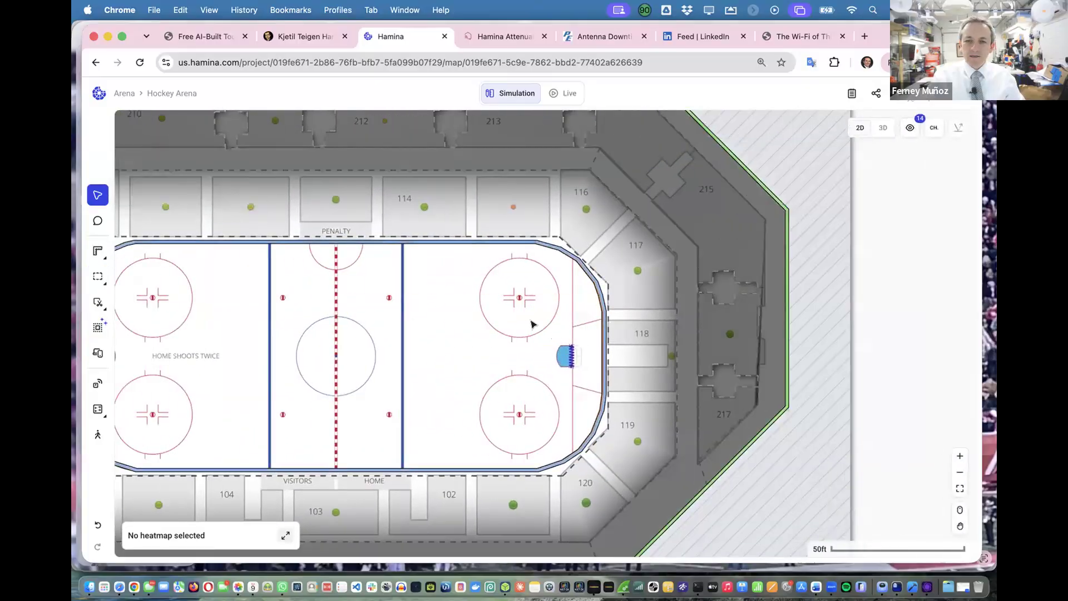
pyautogui.moveTo(552, 331); pyautogui.dragTo(588, 390)
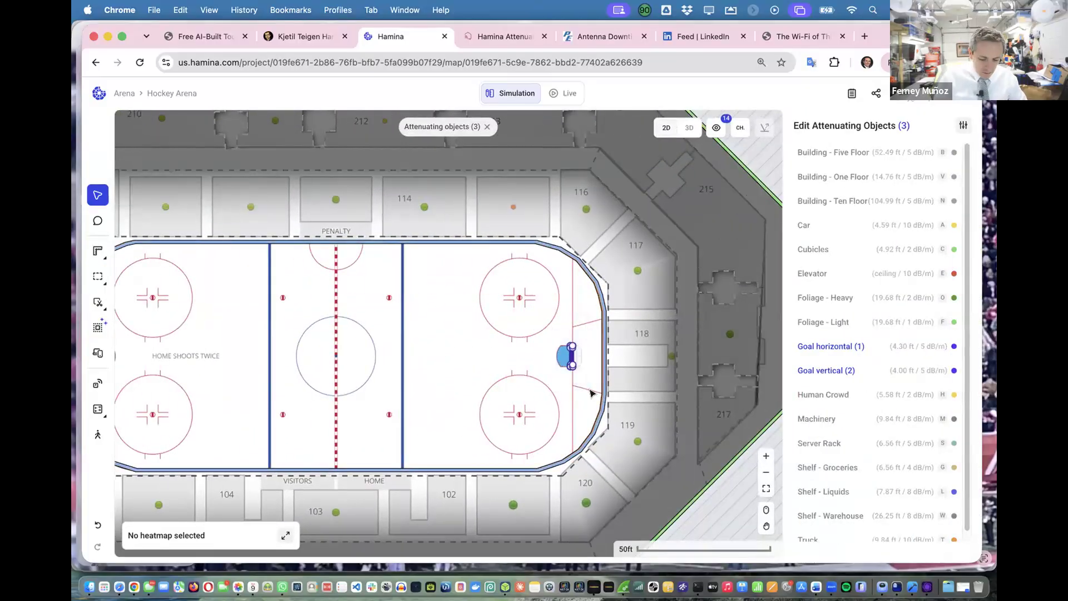
pyautogui.press('super+c')
pyautogui.press('super+v')
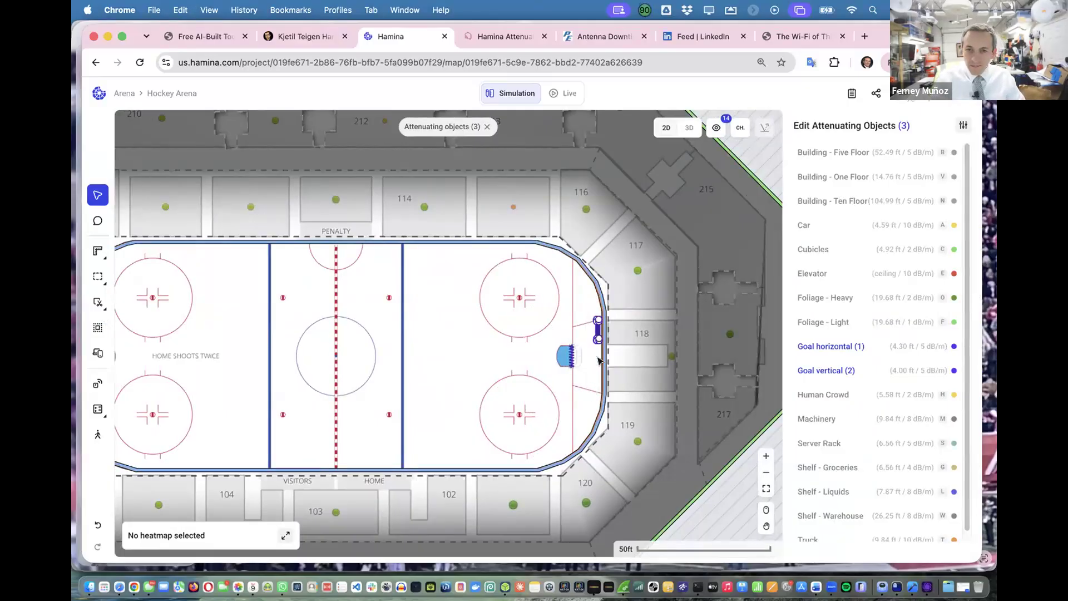
pyautogui.scroll(3, 596, 359)
pyautogui.scroll(5, 597, 331)
pyautogui.moveTo(599, 276); pyautogui.dragTo(310, 256)
pyautogui.hscroll(-20, 383, 304)
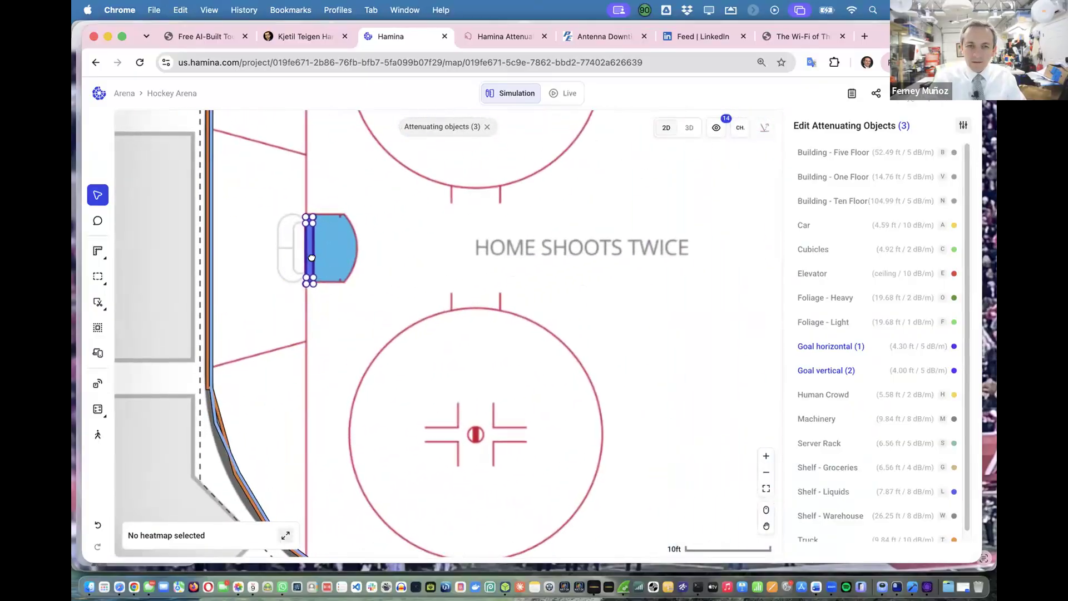
pyautogui.scroll(-8, 491, 266)
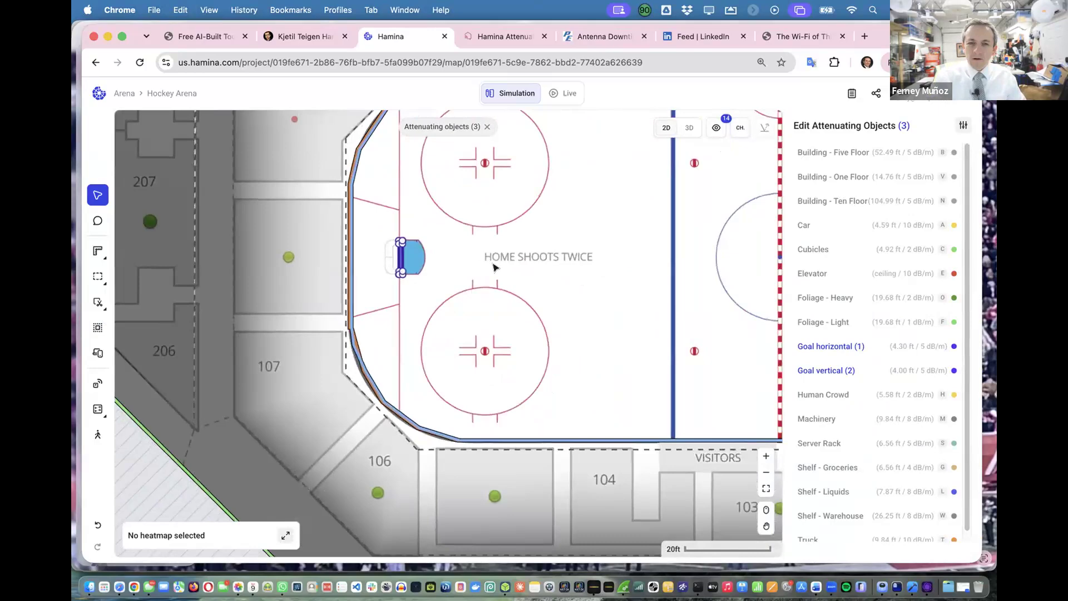
pyautogui.hscroll(3, 651, 286)
pyautogui.scroll(1, 651, 287)
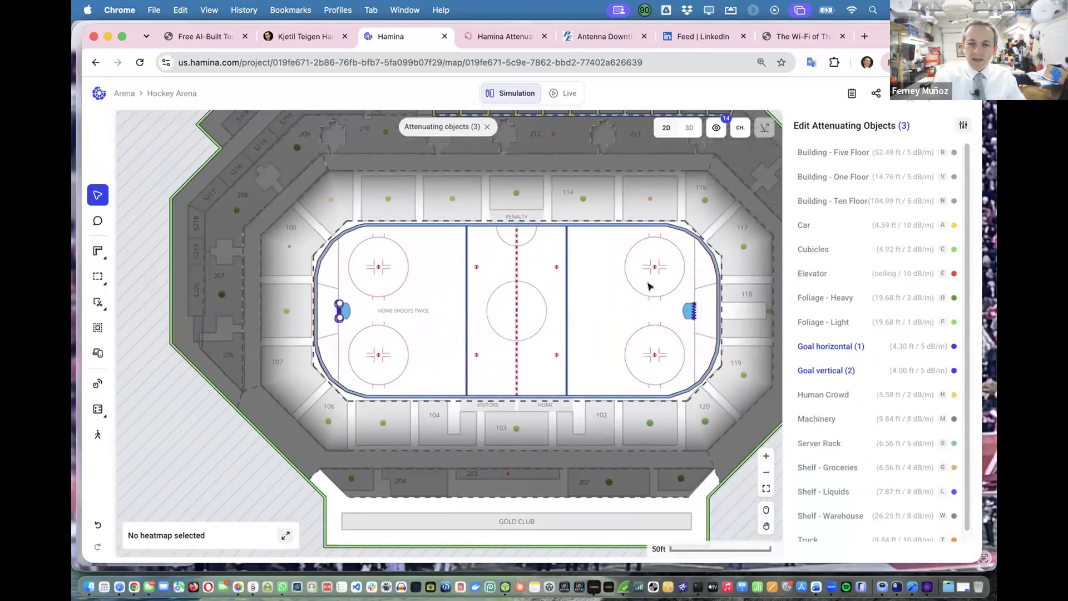
pyautogui.click(689, 127)
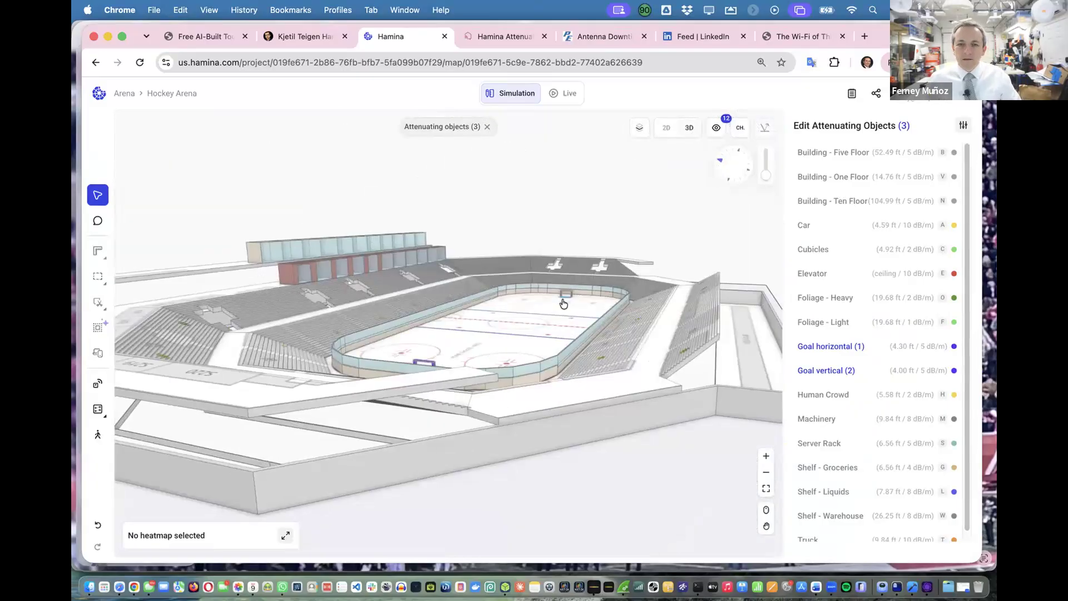
# Examine the 3D arena model from several sides, including the rink goals, seating bowl, entrance openings and stacked suites.
pyautogui.moveTo(467, 336); pyautogui.dragTo(334, 316)
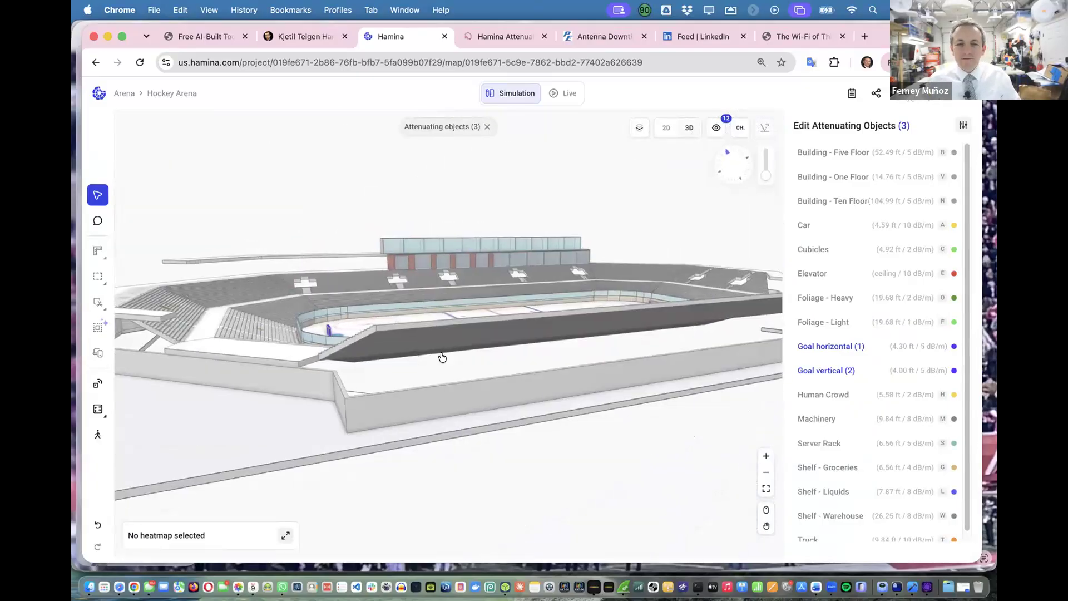
pyautogui.hscroll(5, 493, 364)
pyautogui.moveTo(497, 365); pyautogui.dragTo(270, 402)
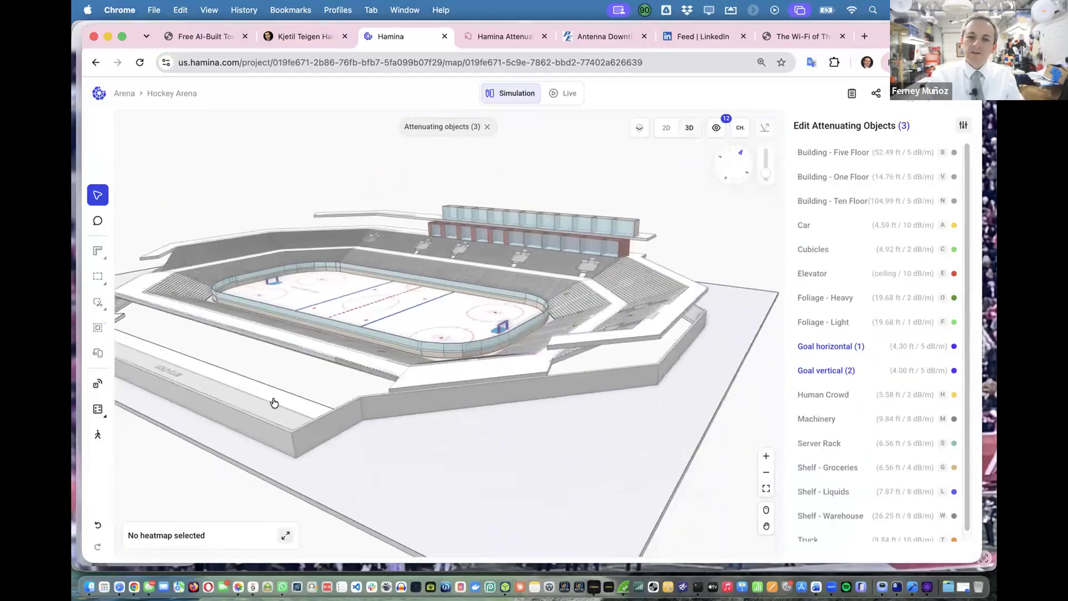
pyautogui.scroll(5, 274, 403)
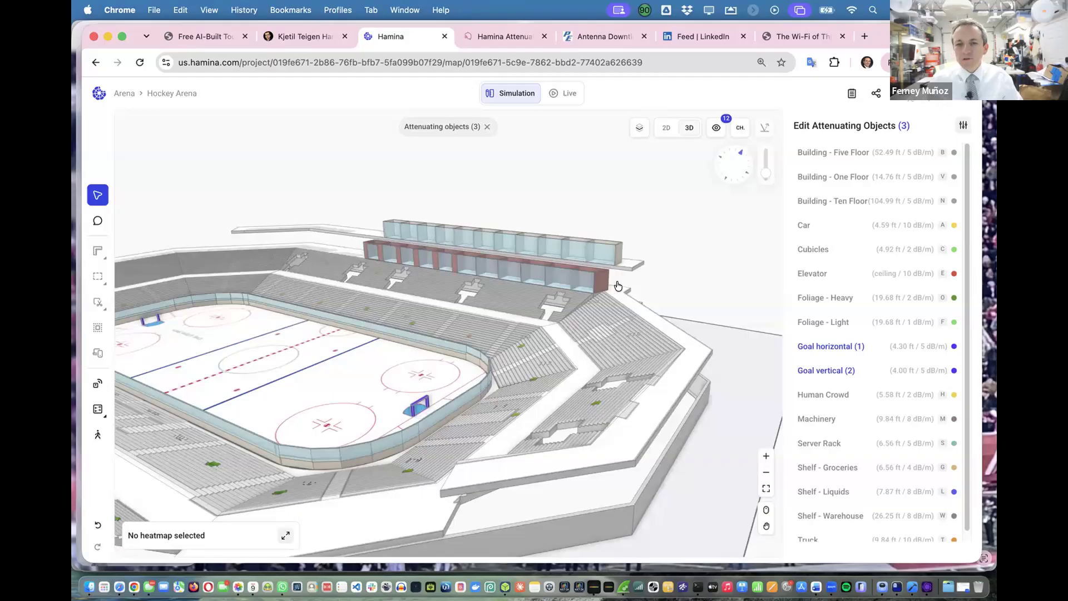
pyautogui.moveTo(621, 263); pyautogui.dragTo(586, 262)
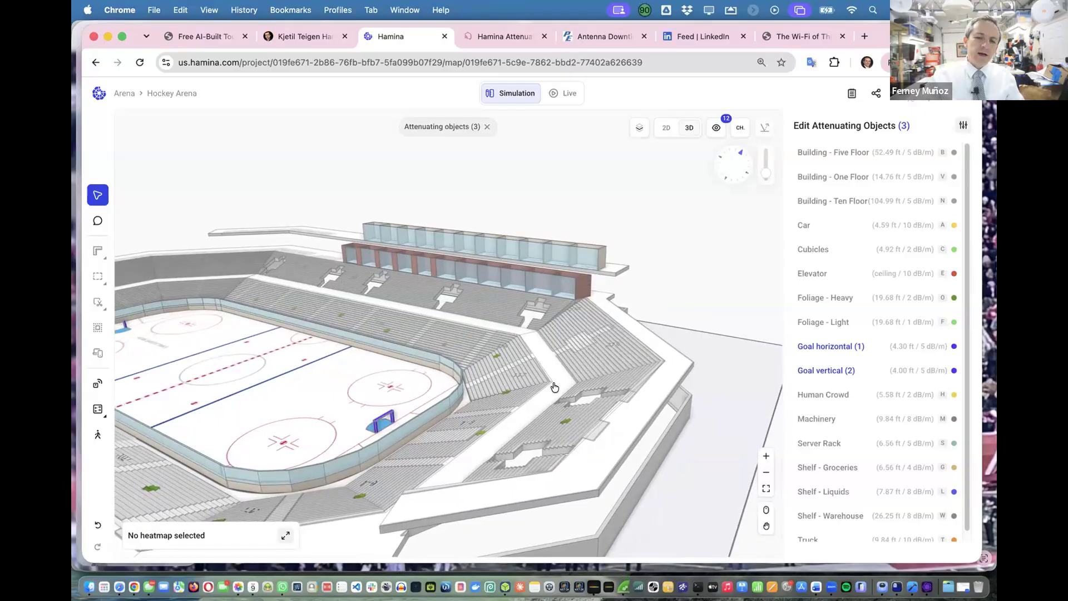
pyautogui.moveTo(570, 384); pyautogui.dragTo(335, 364)
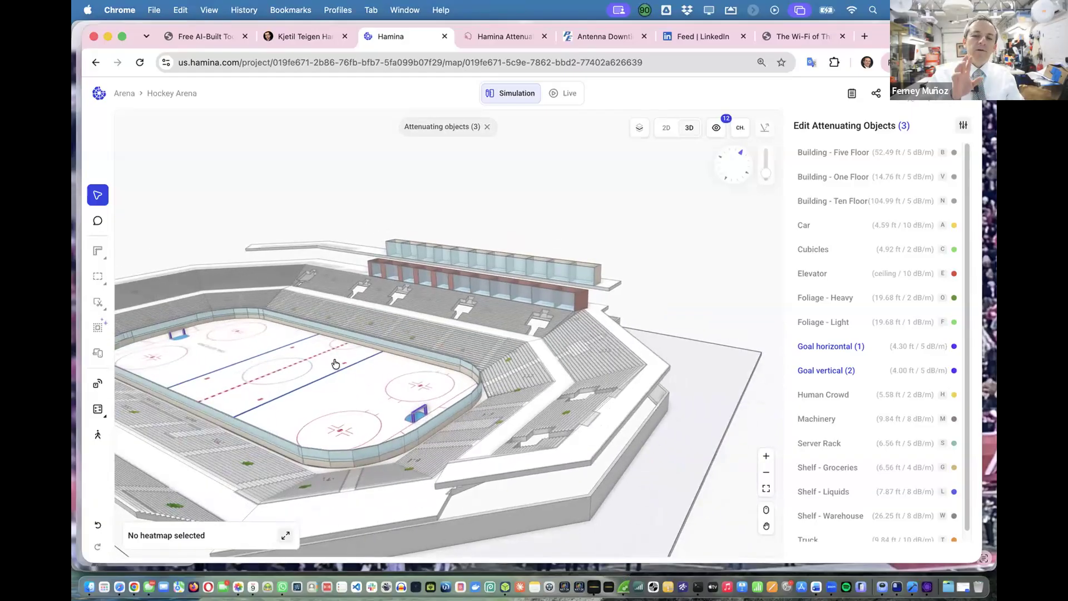
pyautogui.moveTo(471, 327); pyautogui.dragTo(585, 201)
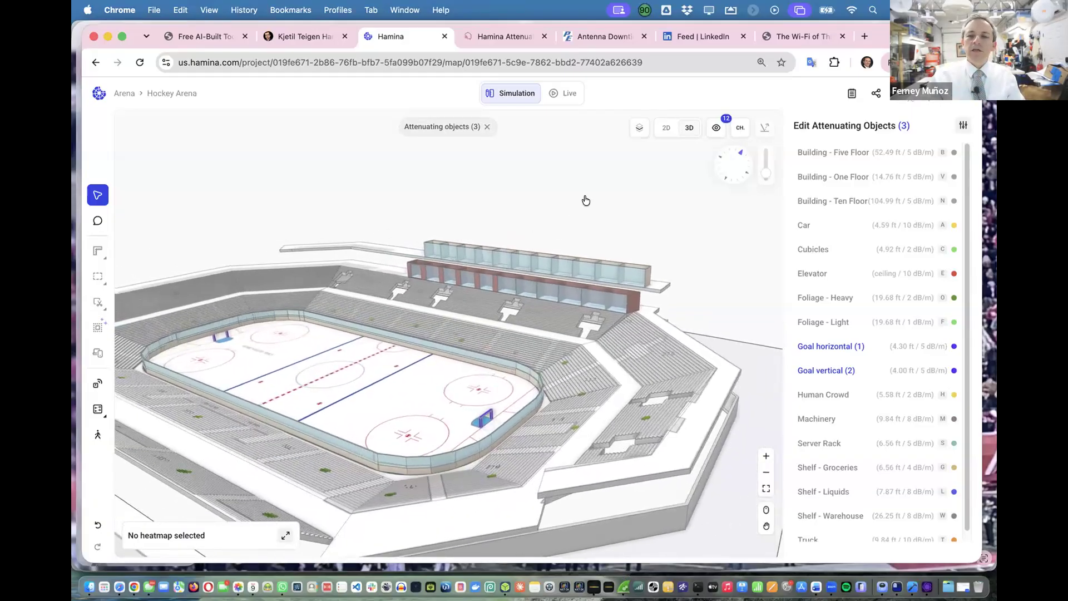
# Return to the 2D plan and inspect the lower seating slopes along the penalty box side and at the adjacent section 117 corner.
pyautogui.click(661, 129)
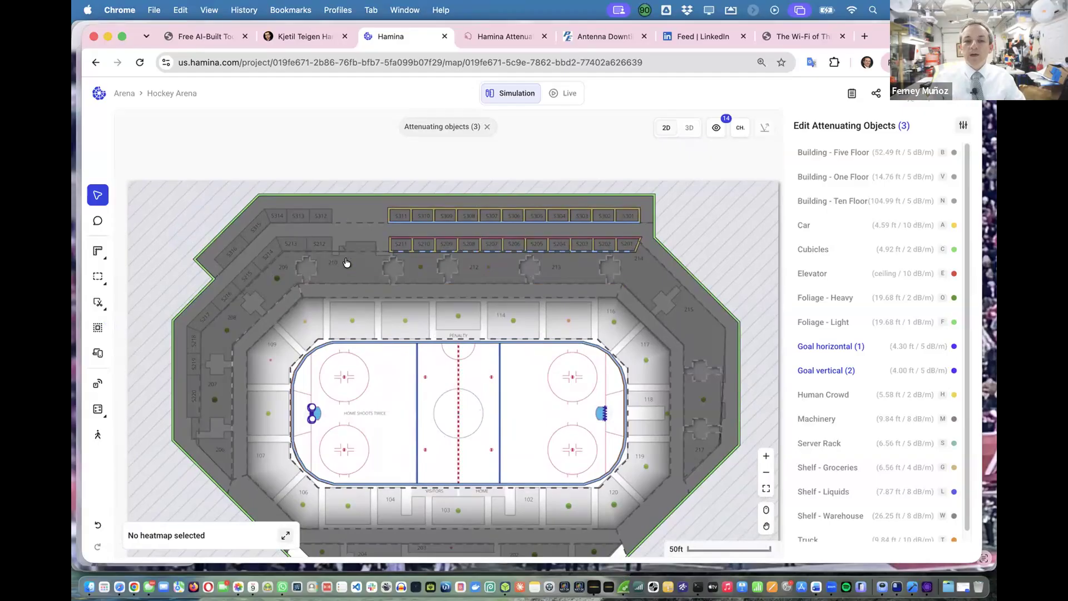
pyautogui.click(438, 299)
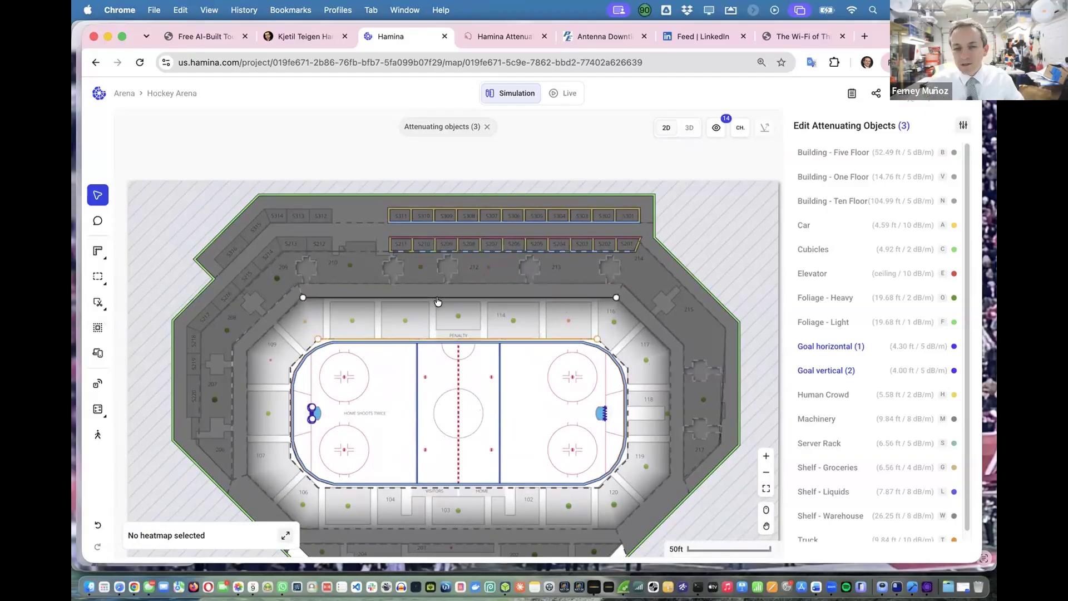
pyautogui.click(643, 331)
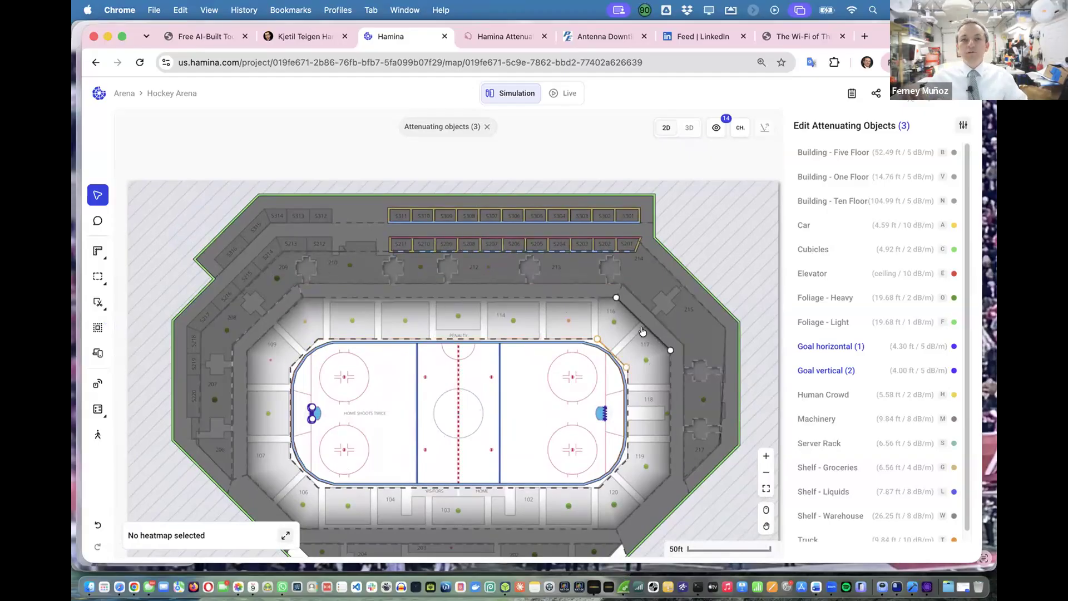